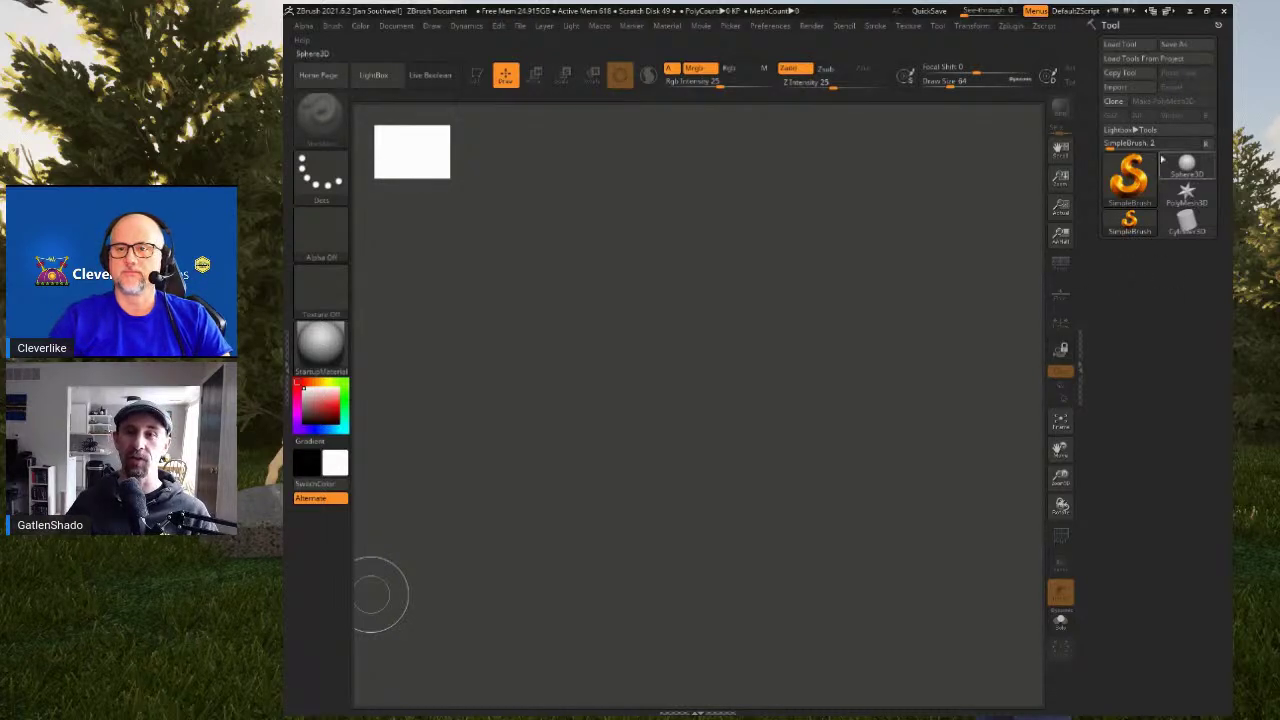
# Import Unreal_Human_Ref_2.fbx from the Models FBX folder, accepting the FBX import options as they are
pyautogui.click(1115, 87)
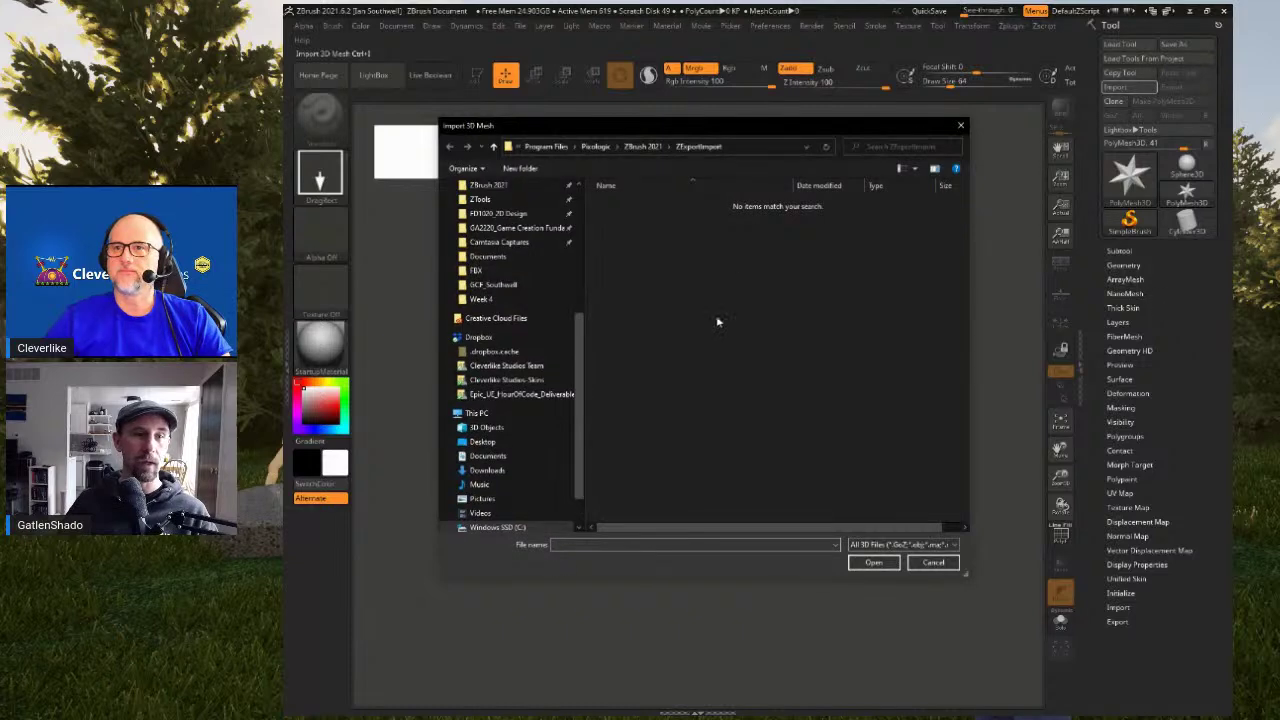
pyautogui.scroll(5, 577, 267)
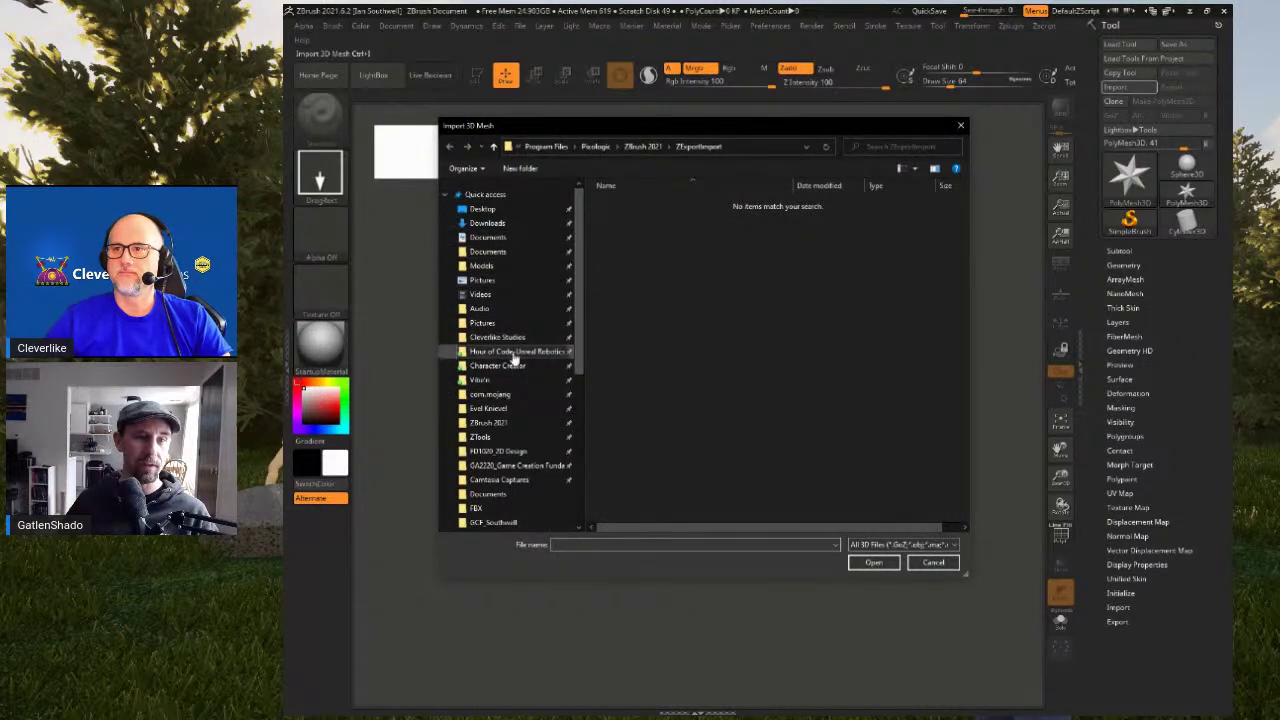
pyautogui.click(518, 510)
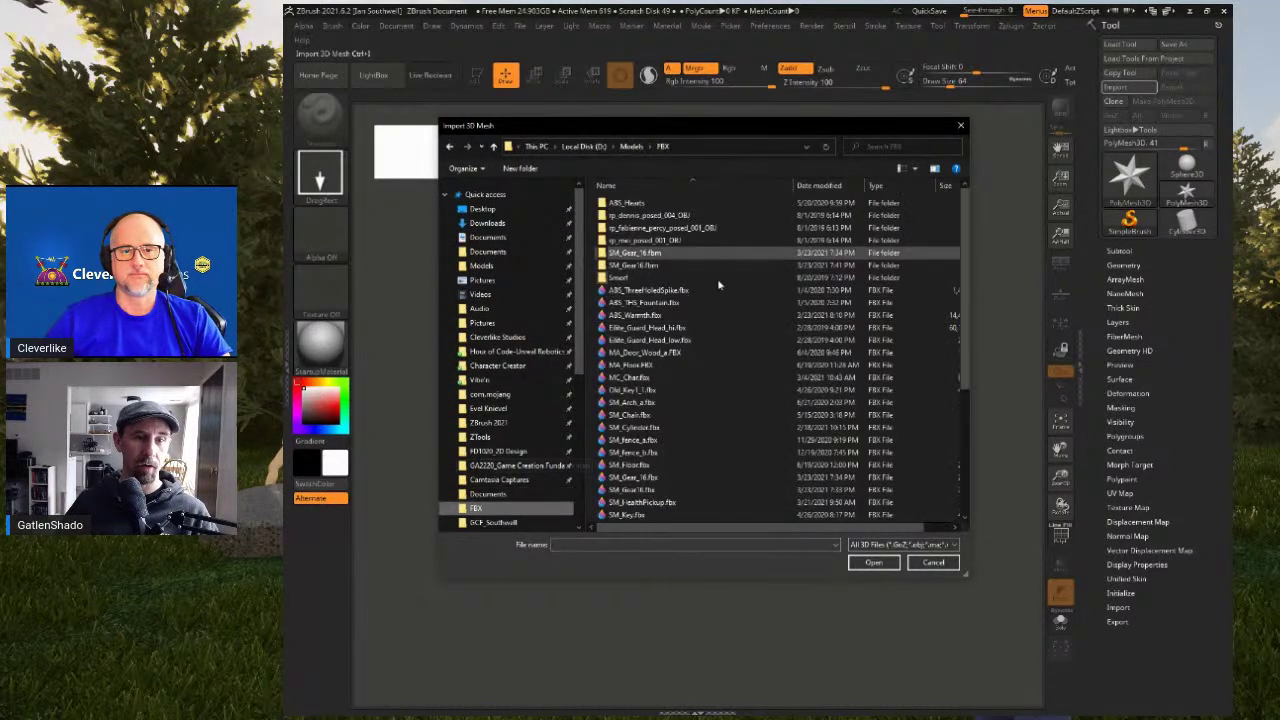
pyautogui.scroll(-10, 950, 400)
pyautogui.click(741, 495)
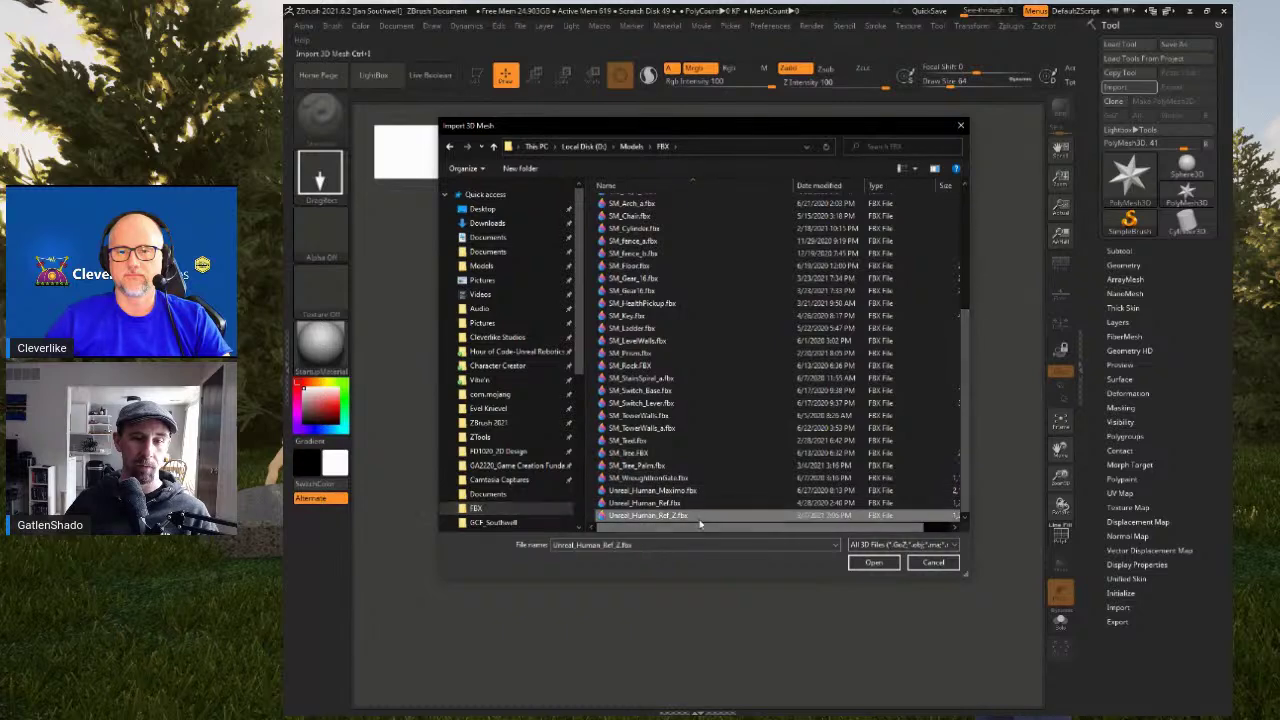
pyautogui.click(873, 562)
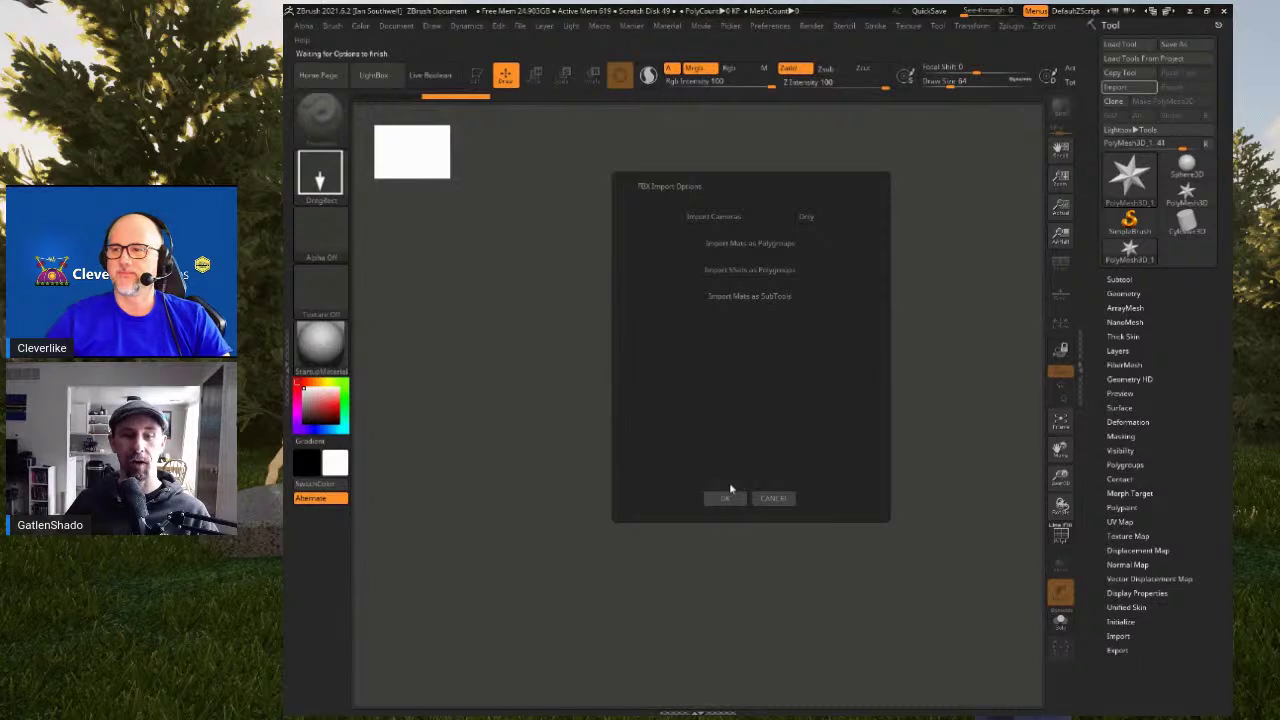
pyautogui.click(727, 497)
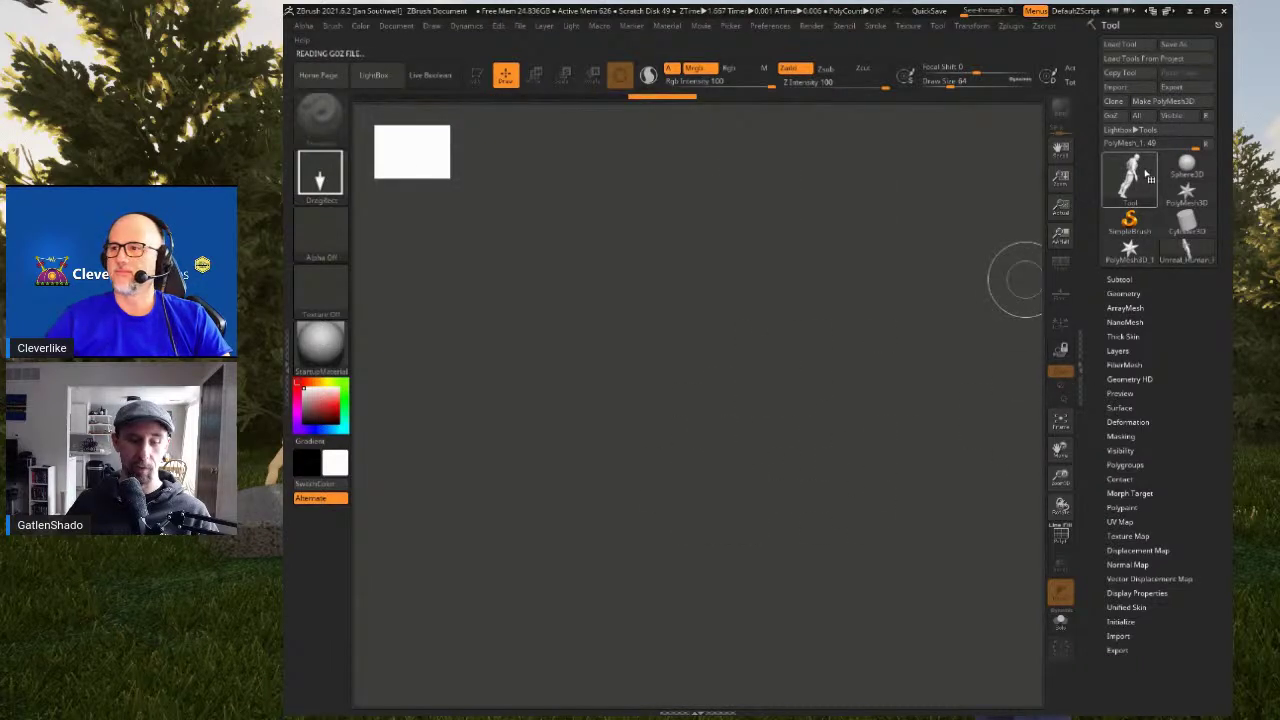
# Draw the imported human reference on the canvas, enter Edit mode and turn it to face the front
pyautogui.click(1135, 185)
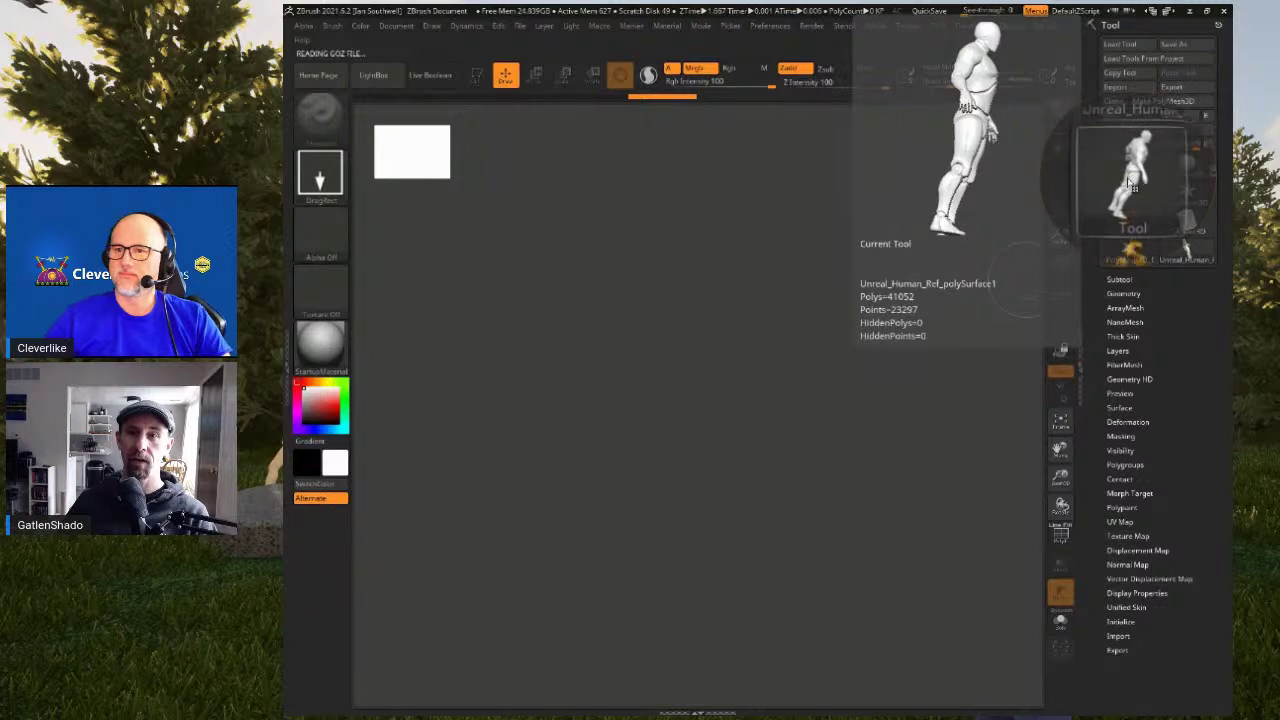
pyautogui.click(1133, 186)
pyautogui.moveTo(740, 393)
pyautogui.mouseDown()
pyautogui.moveTo(736, 602)
pyautogui.moveTo(812, 578)
pyautogui.mouseUp()
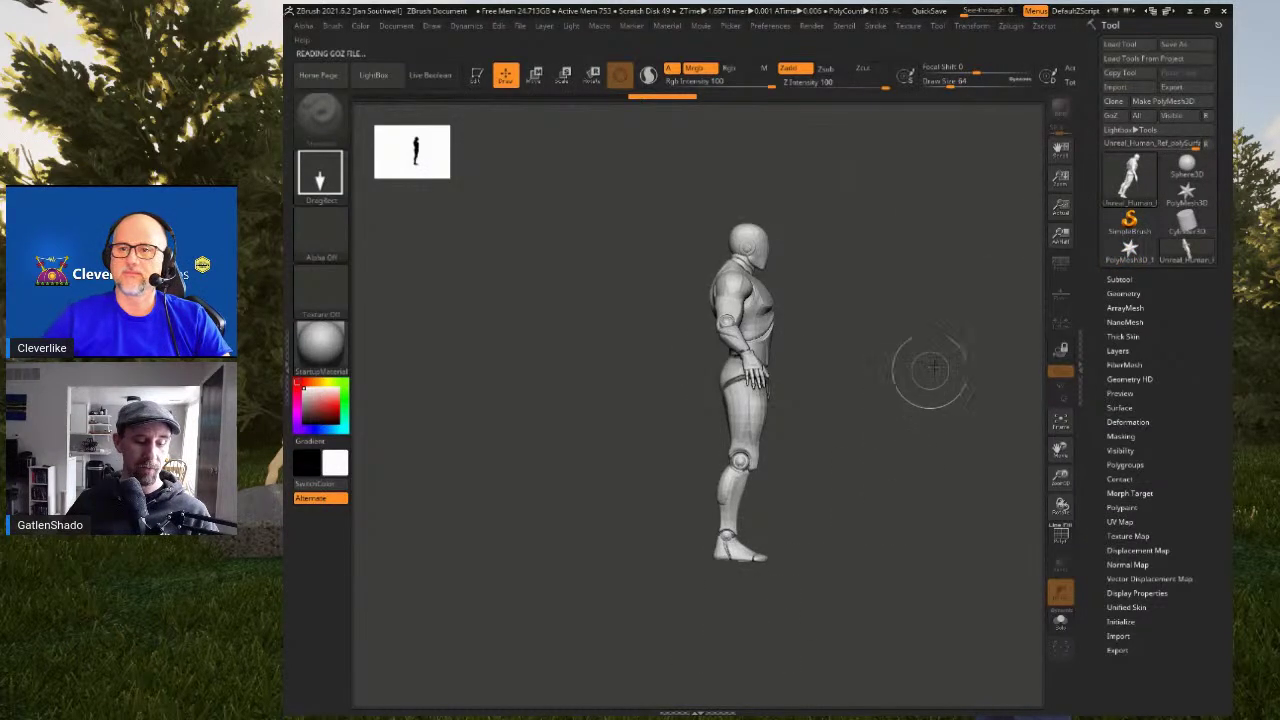
pyautogui.press('t')
pyautogui.moveTo(894, 360); pyautogui.dragTo(810, 361)
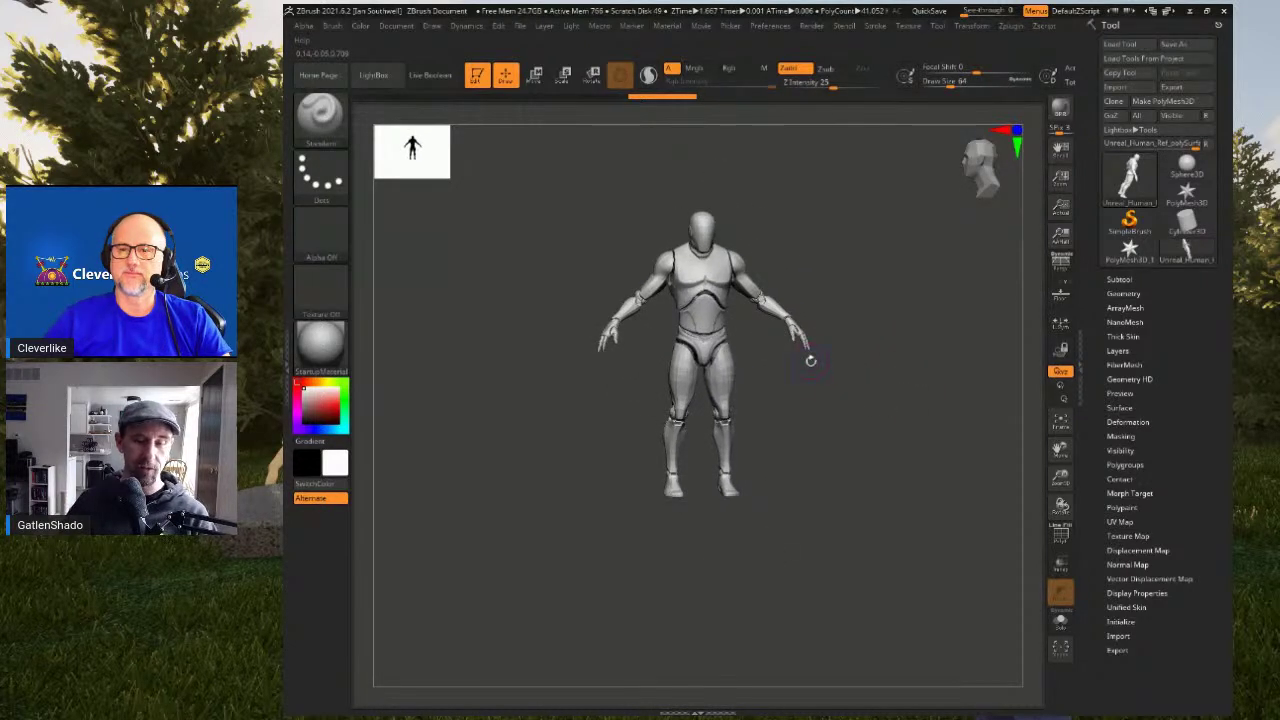
# Turn on the floor grid and perspective, and return the human reference to a front view
pyautogui.hotkey('shift', 'p')
pyautogui.moveTo(831, 400); pyautogui.dragTo(803, 411)
pyautogui.press('p')
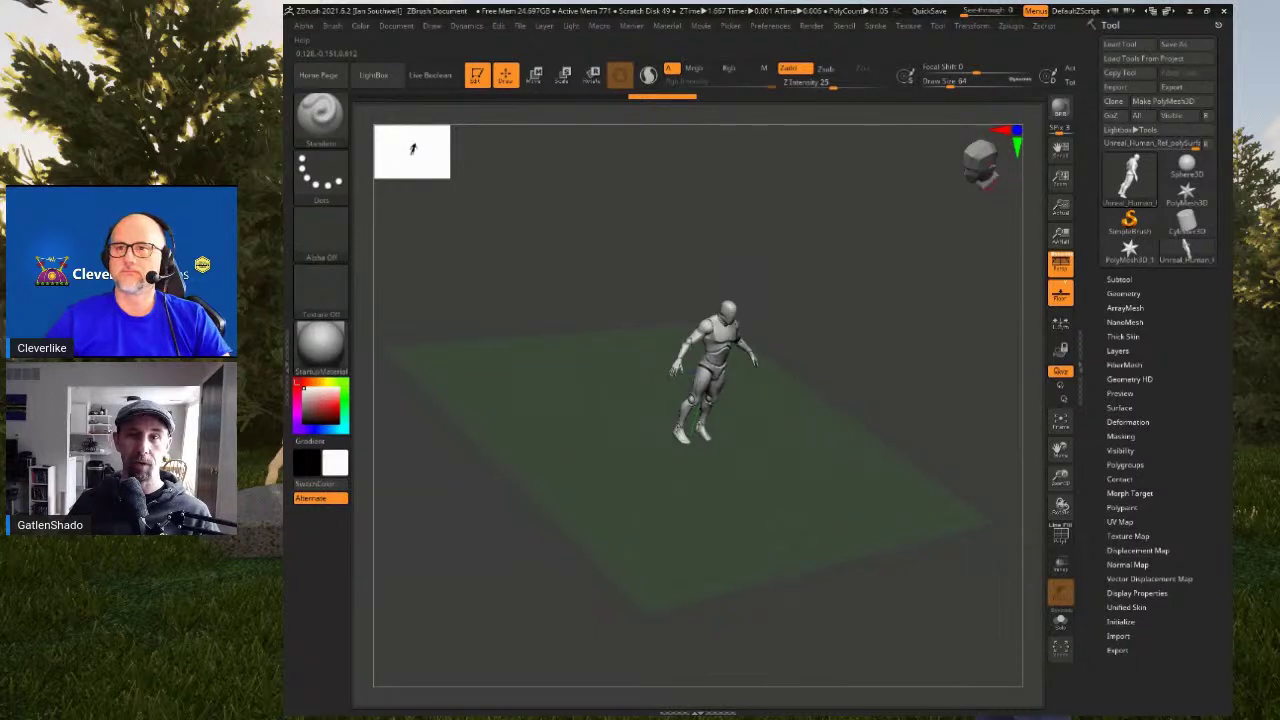
pyautogui.moveTo(760, 258); pyautogui.dragTo(731, 255)
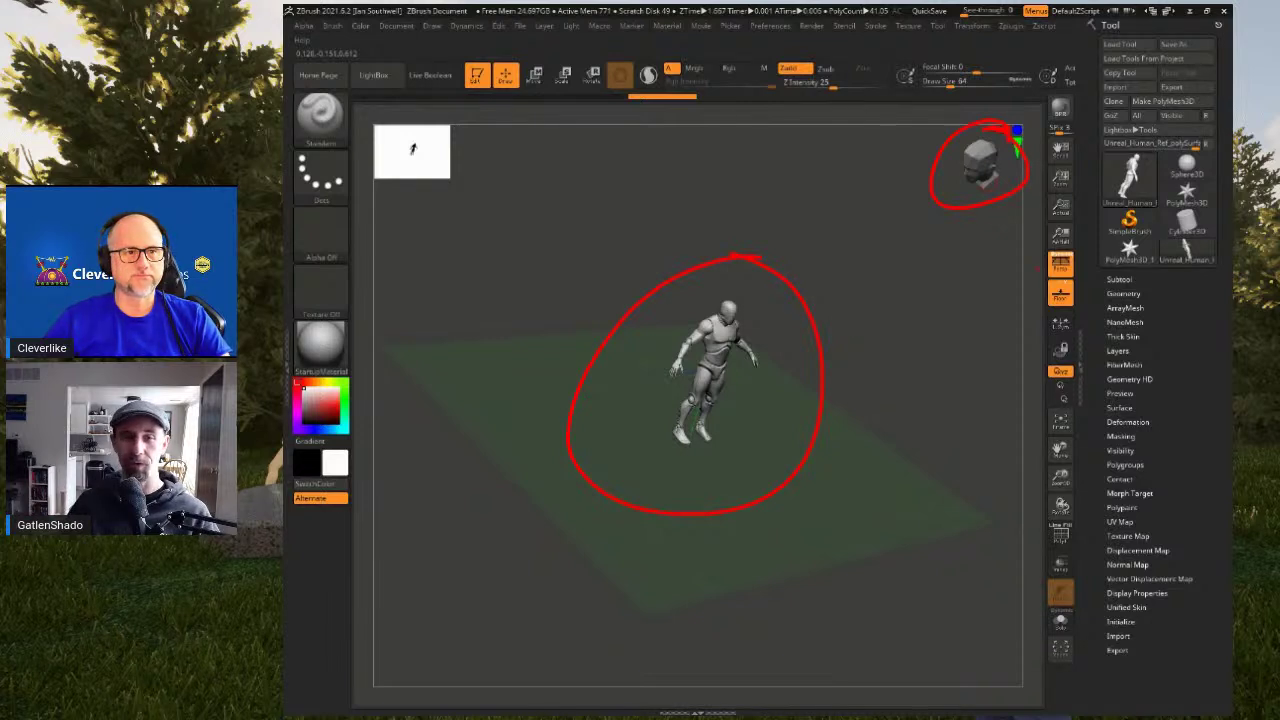
pyautogui.press('Escape')
pyautogui.moveTo(844, 329); pyautogui.dragTo(763, 332)
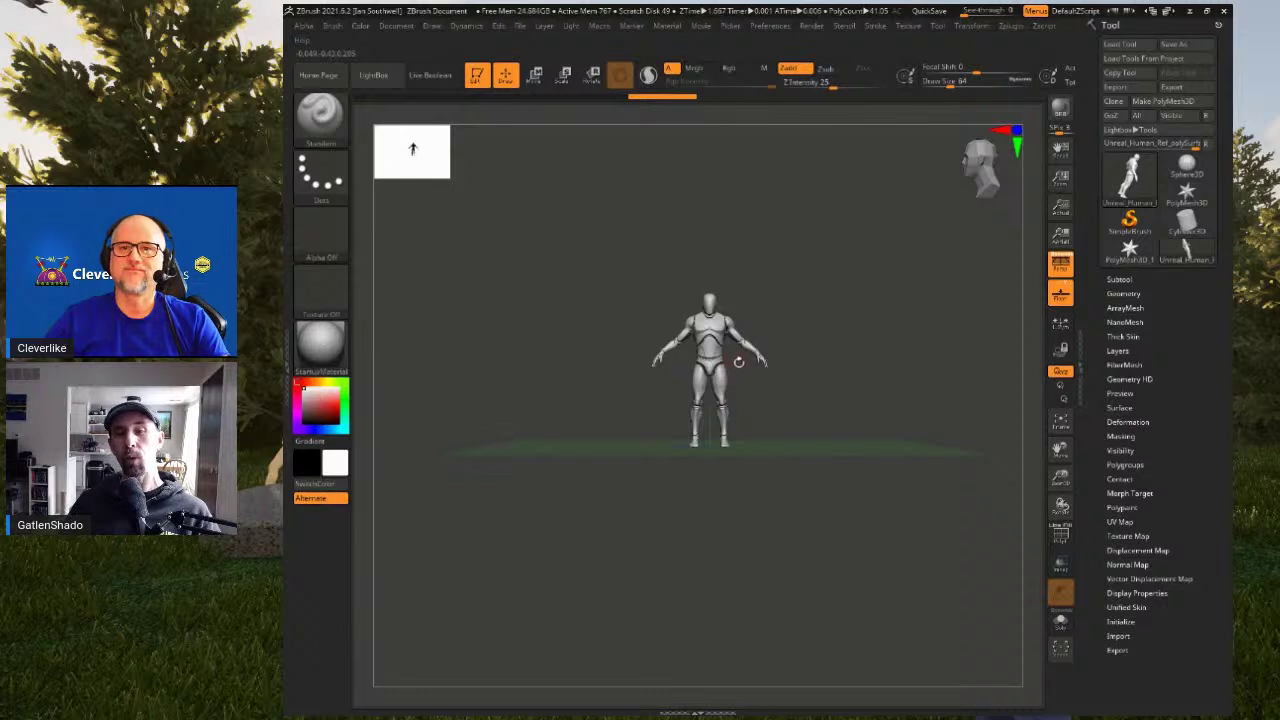
# Expand the Subtool list of the human reference so its subtool commands are accessible
pyautogui.click(1122, 279)
pyautogui.moveTo(1122, 235)
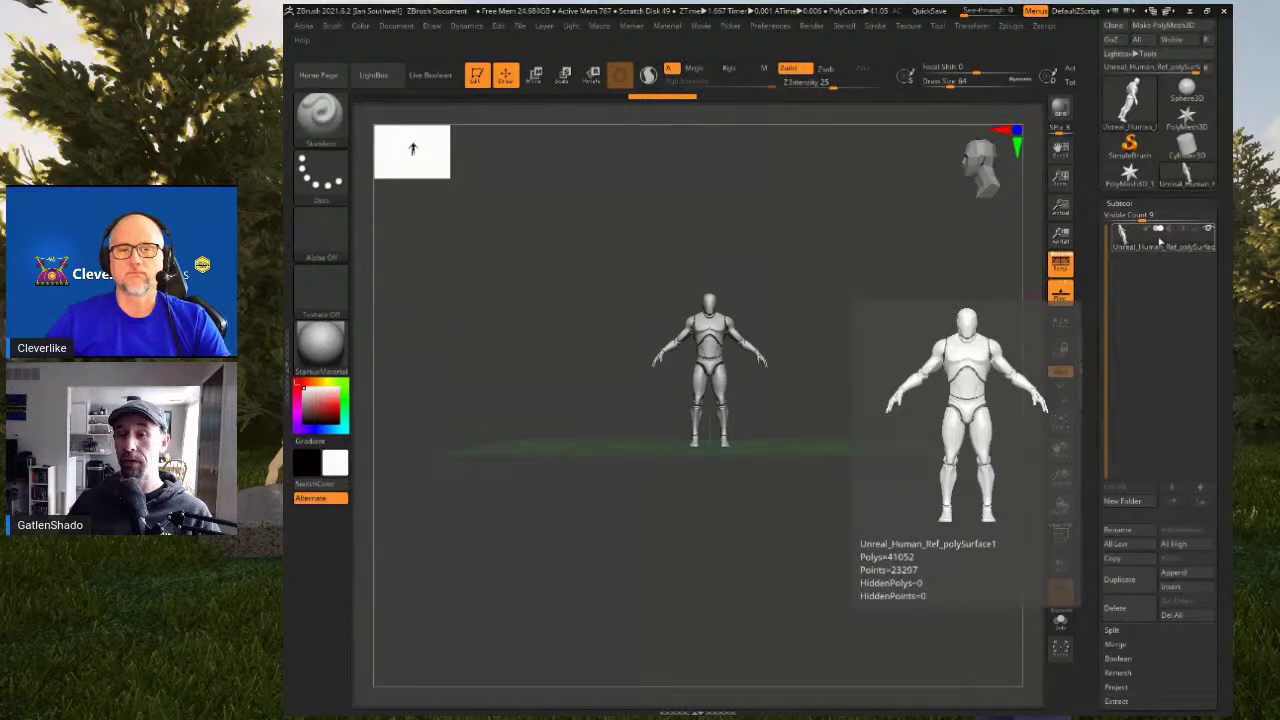
pyautogui.moveTo(1098, 266); pyautogui.dragTo(1098, 213)
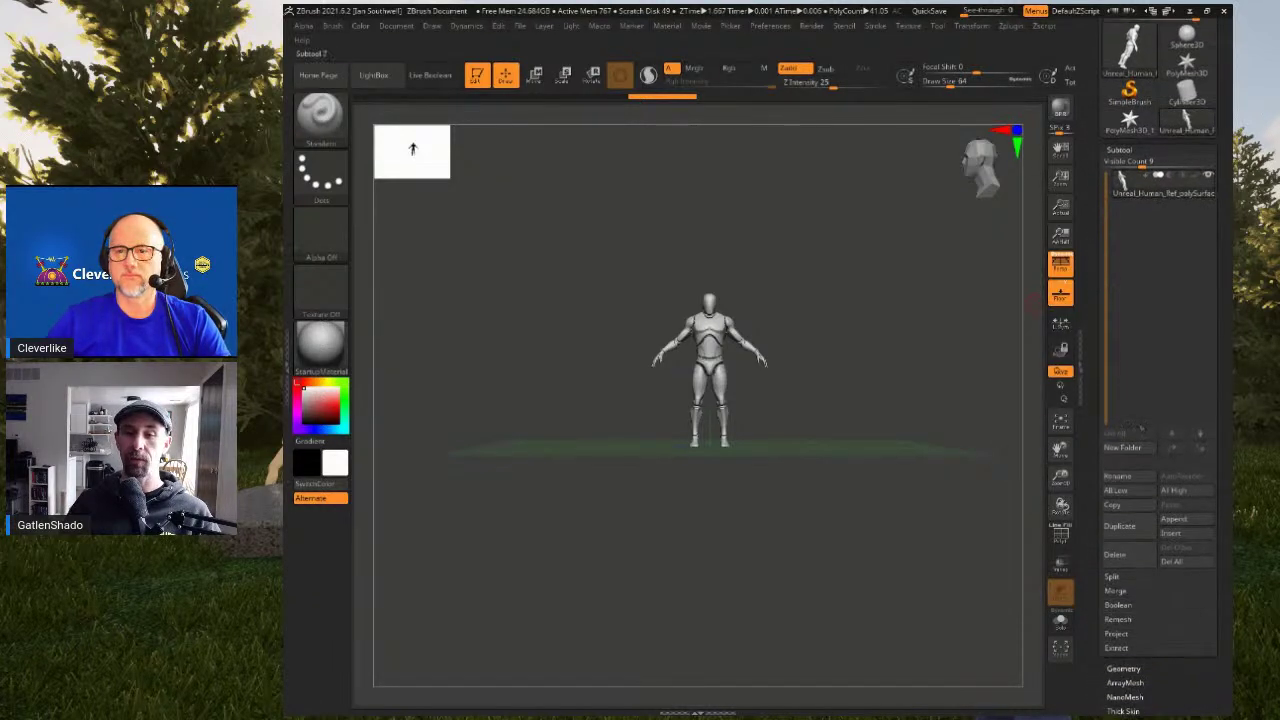
# Append a Helix3D mesh as a second subtool and view it around the human reference
pyautogui.click(1174, 519)
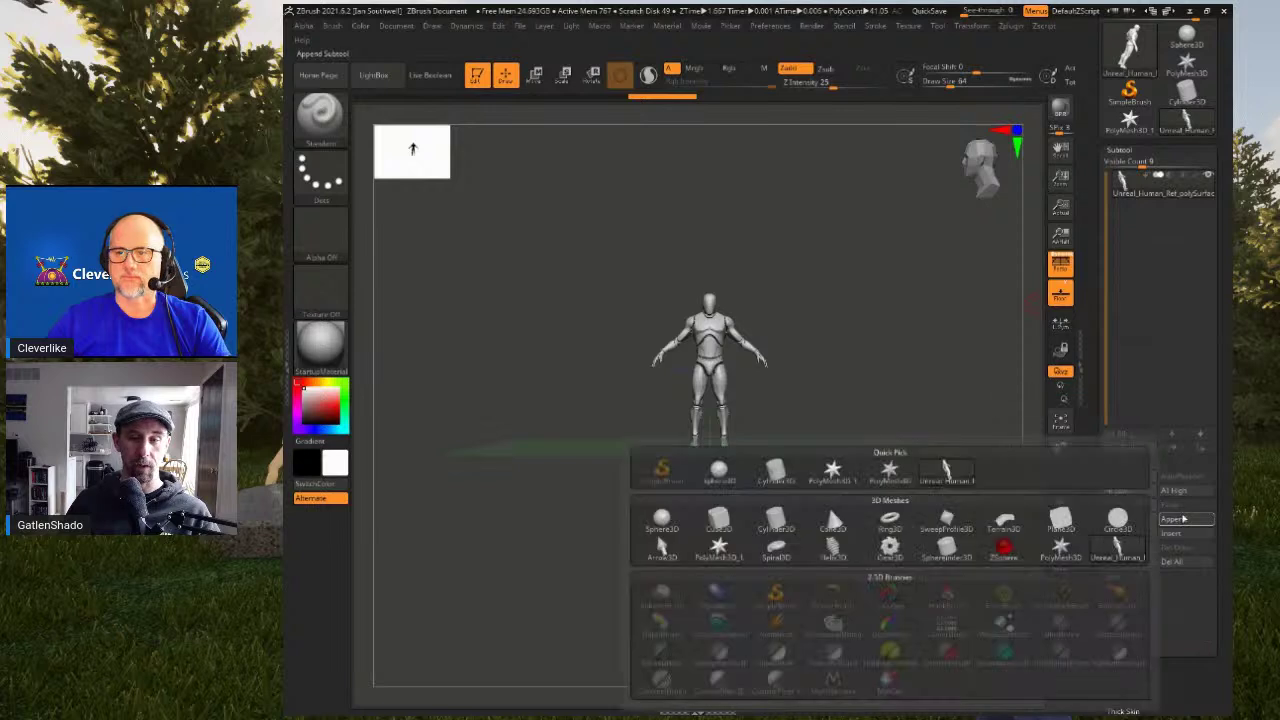
pyautogui.click(836, 547)
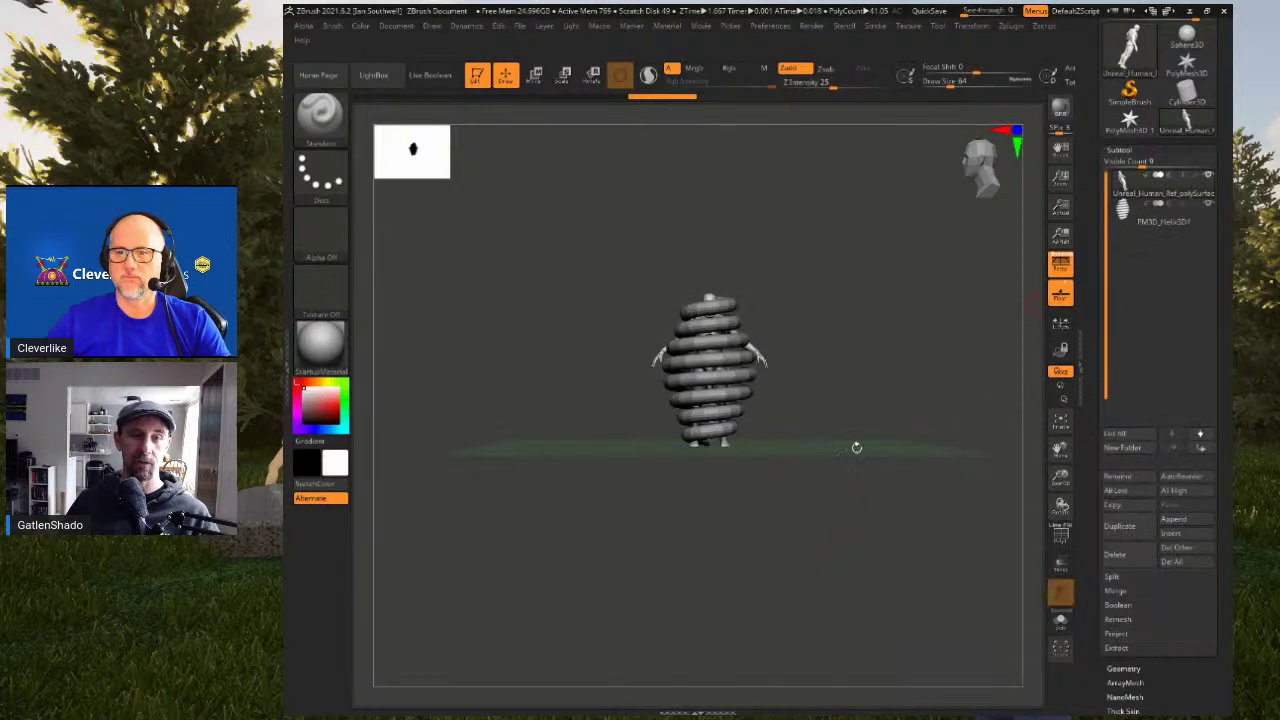
pyautogui.moveTo(826, 400); pyautogui.dragTo(903, 397)
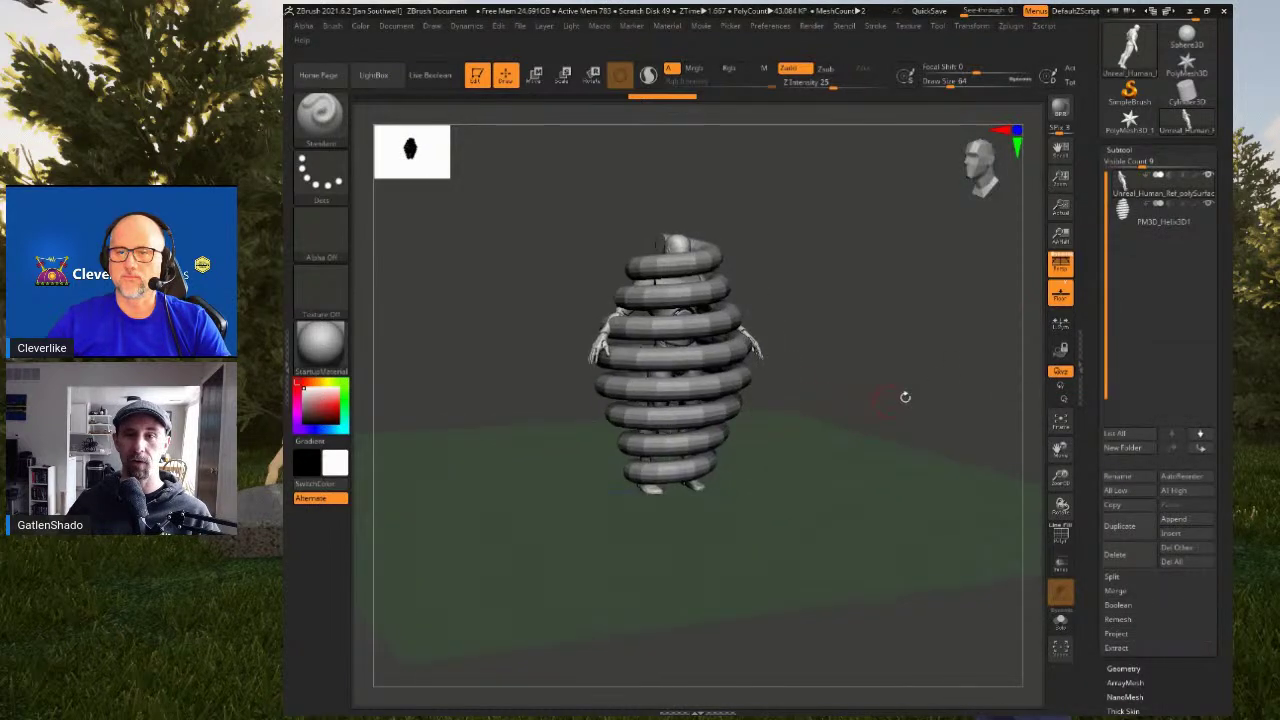
# Make the helix the active subtool and switch to the Move Topological brush
pyautogui.click(1162, 222)
pyautogui.click(1129, 208)
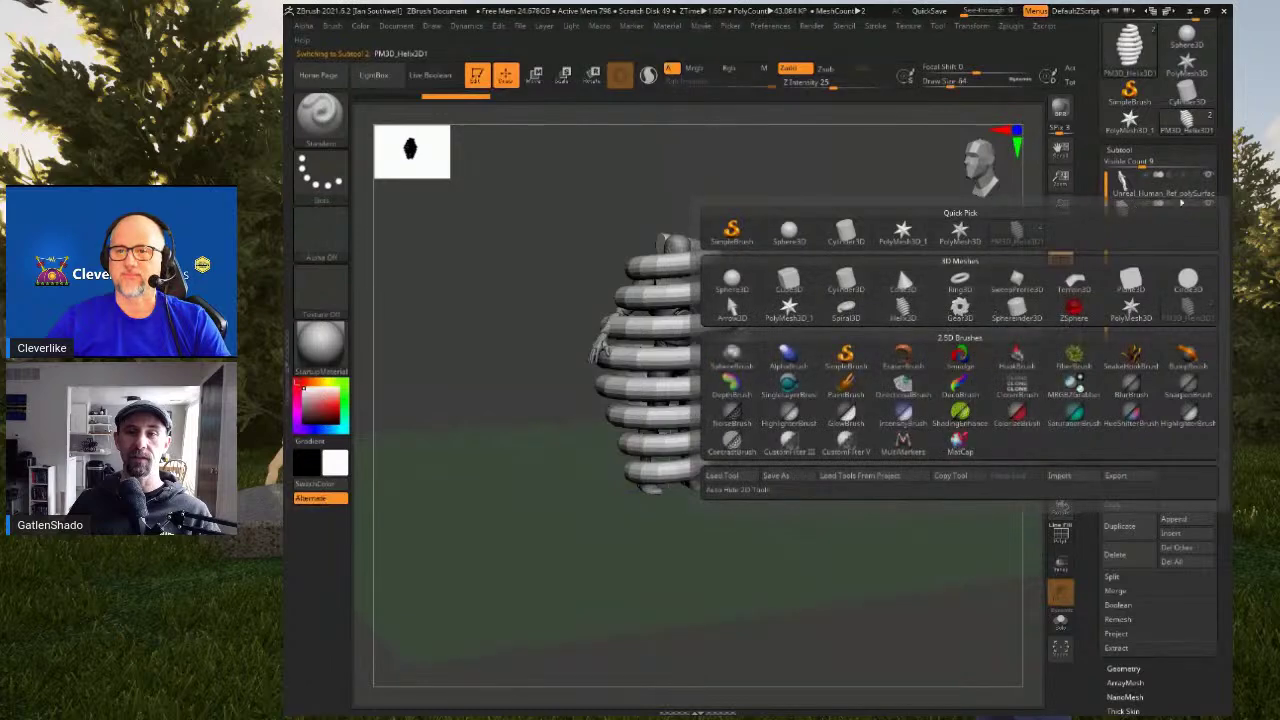
pyautogui.press('b')
pyautogui.press('m')
pyautogui.press('t')
pyautogui.moveTo(1119, 208)
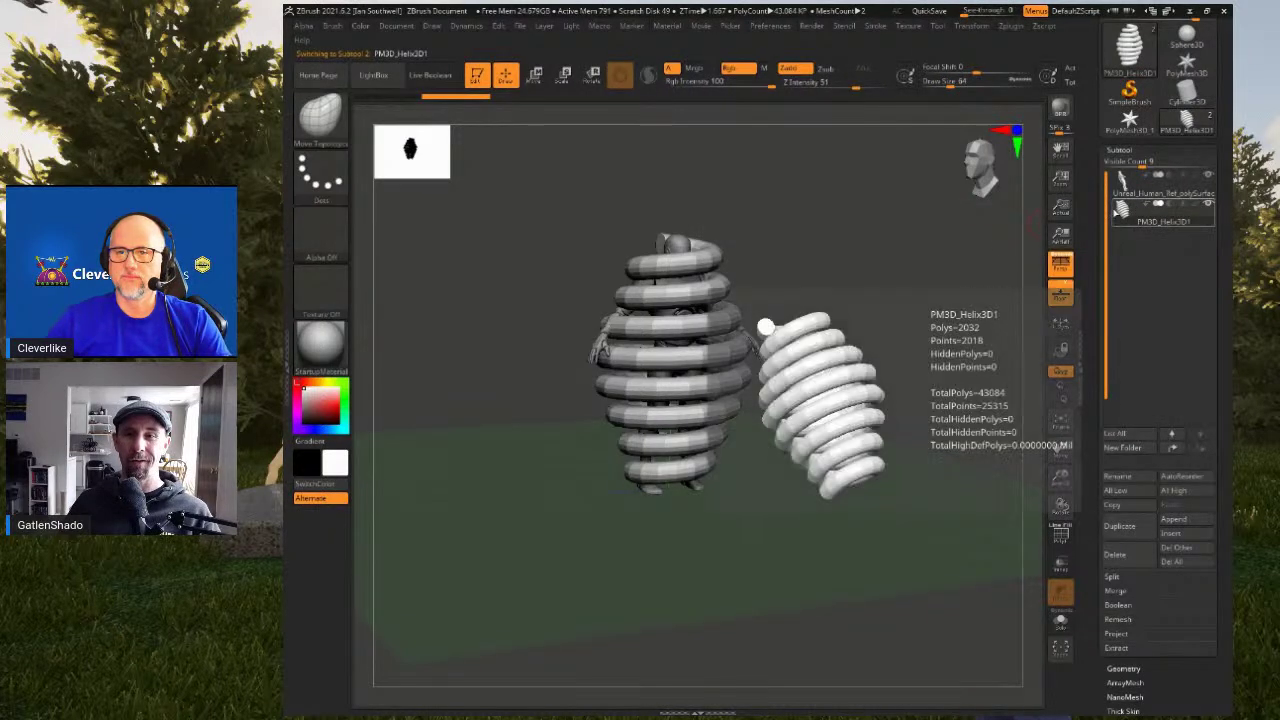
pyautogui.moveTo(1130, 194)
pyautogui.mouseDown()
pyautogui.moveTo(1109, 238)
pyautogui.moveTo(1231, 227)
pyautogui.moveTo(1124, 189)
pyautogui.moveTo(1093, 220)
pyautogui.mouseUp()
pyautogui.moveTo(985, 236)
pyautogui.mouseDown()
pyautogui.moveTo(1098, 218)
pyautogui.moveTo(1078, 234)
pyautogui.mouseUp()
pyautogui.moveTo(1020, 145)
pyautogui.mouseDown()
pyautogui.moveTo(1098, 166)
pyautogui.moveTo(1072, 178)
pyautogui.mouseUp()
pyautogui.moveTo(689, 238); pyautogui.dragTo(645, 435)
pyautogui.moveTo(628, 229); pyautogui.dragTo(720, 217)
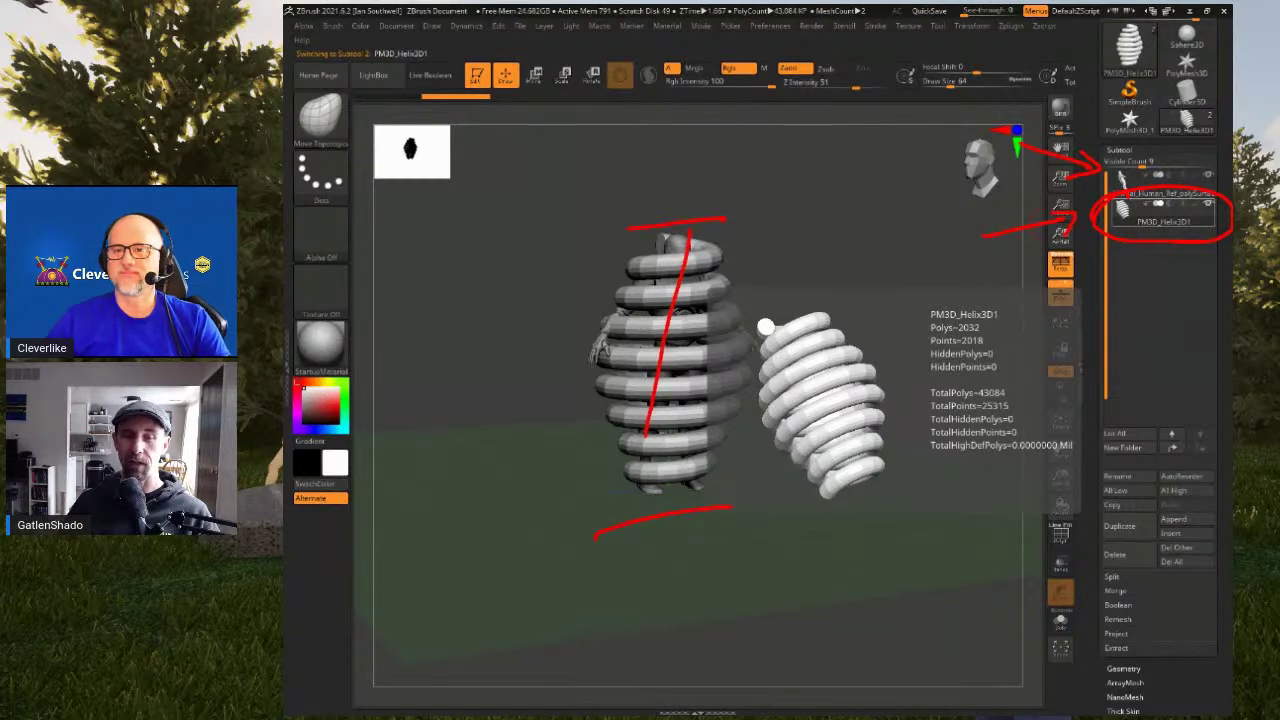
pyautogui.press('Escape')
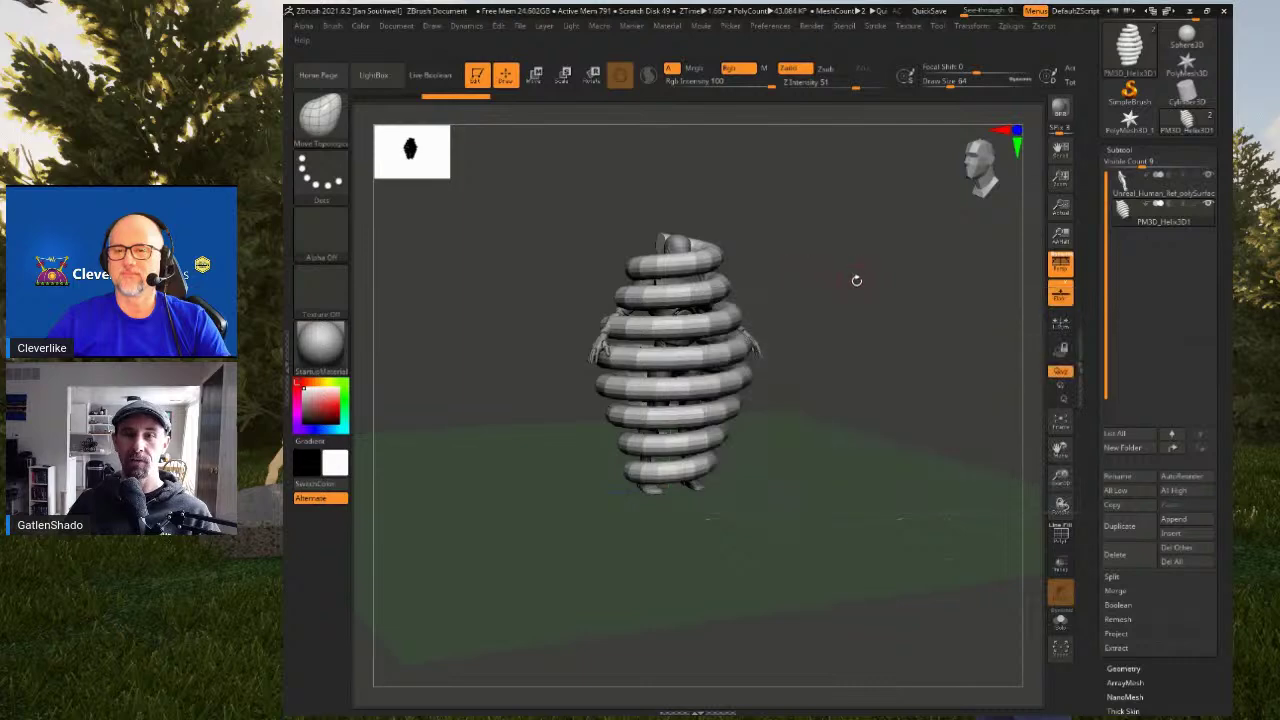
# Delete the helix subtool, leaving only the human reference
pyautogui.moveTo(857, 283); pyautogui.dragTo(854, 281)
pyautogui.moveTo(1091, 316); pyautogui.dragTo(1091, 333)
pyautogui.click(1145, 238)
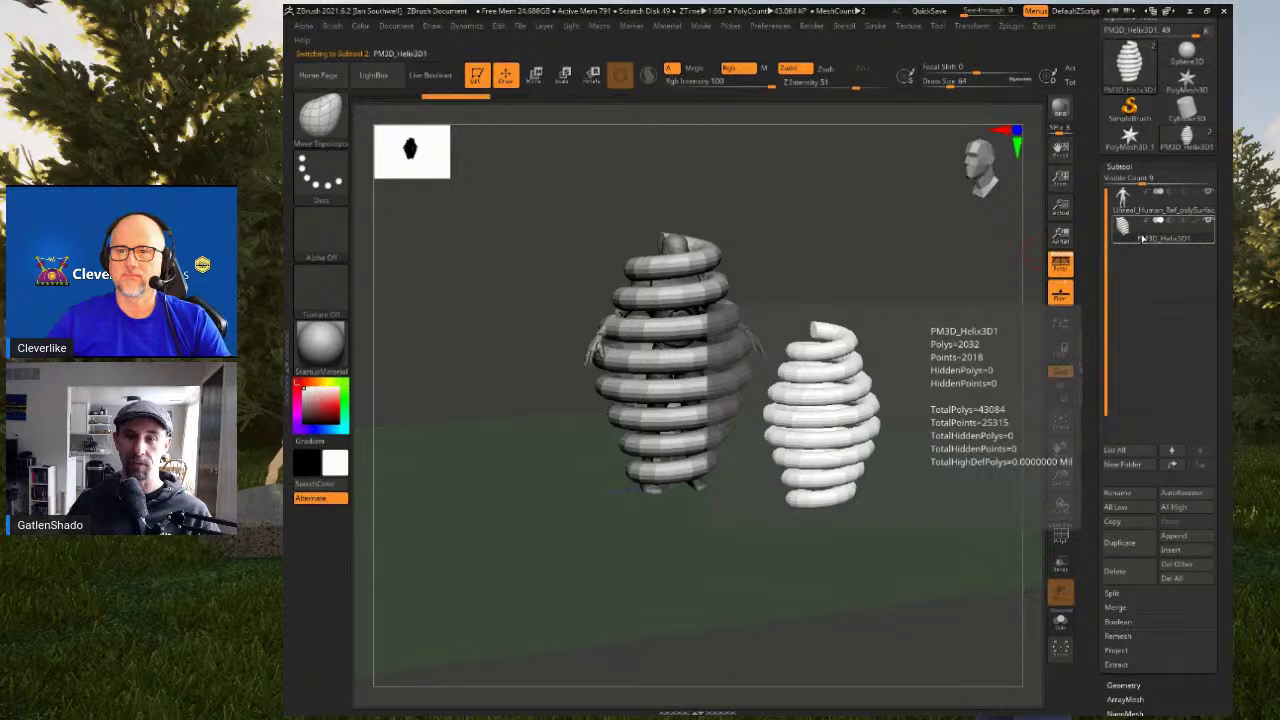
pyautogui.click(1115, 570)
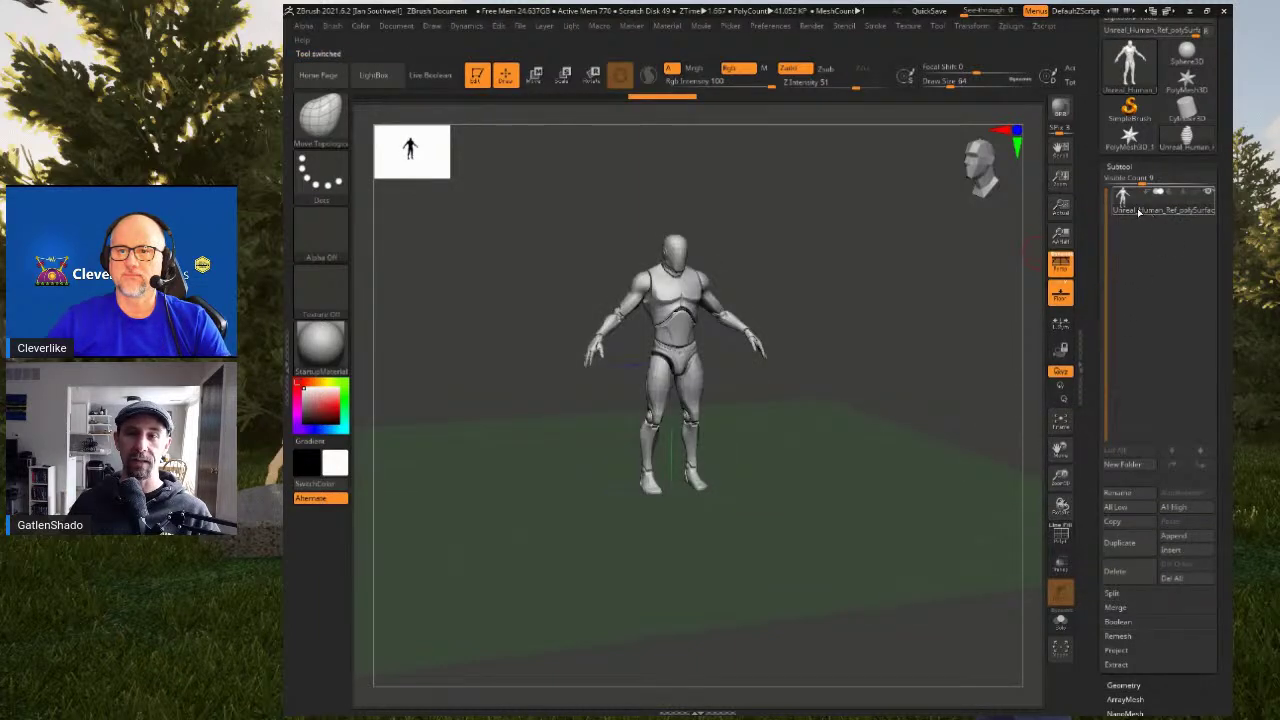
# Duplicate the human reference subtool and replace the duplicate with a PolySphere through the gizmo's transform types
pyautogui.moveTo(1097, 425); pyautogui.dragTo(1081, 362)
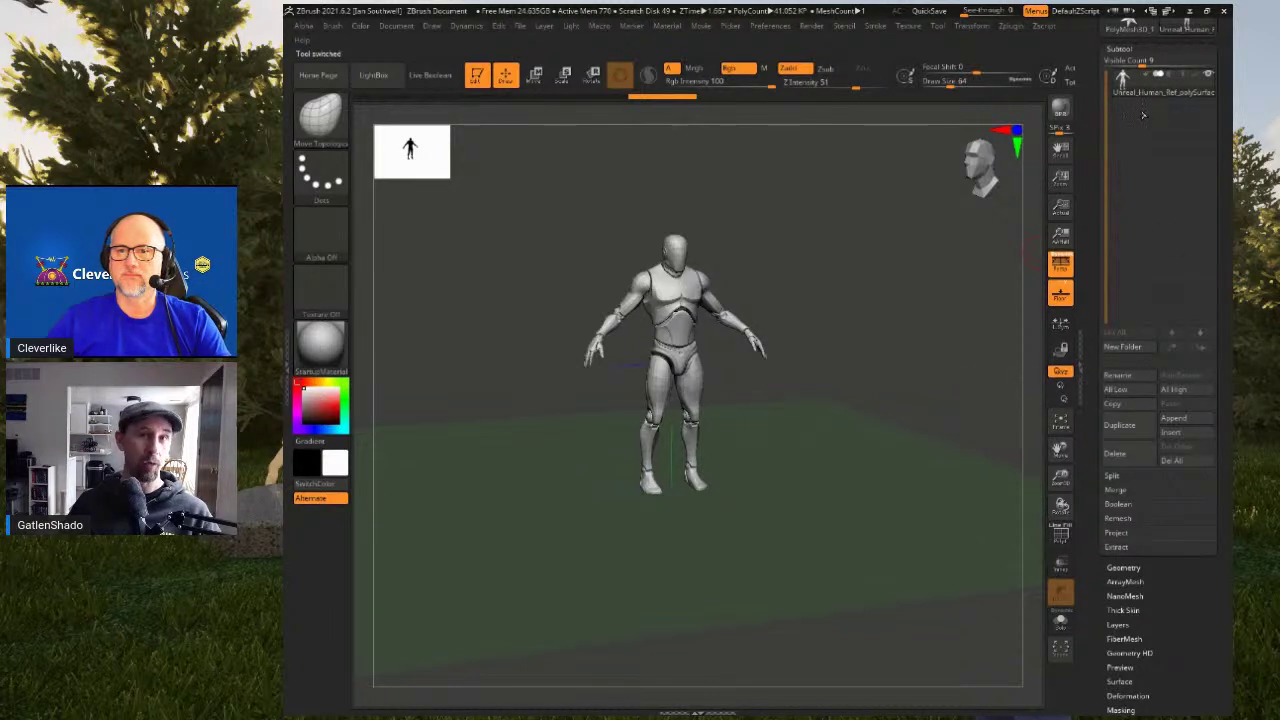
pyautogui.click(1122, 427)
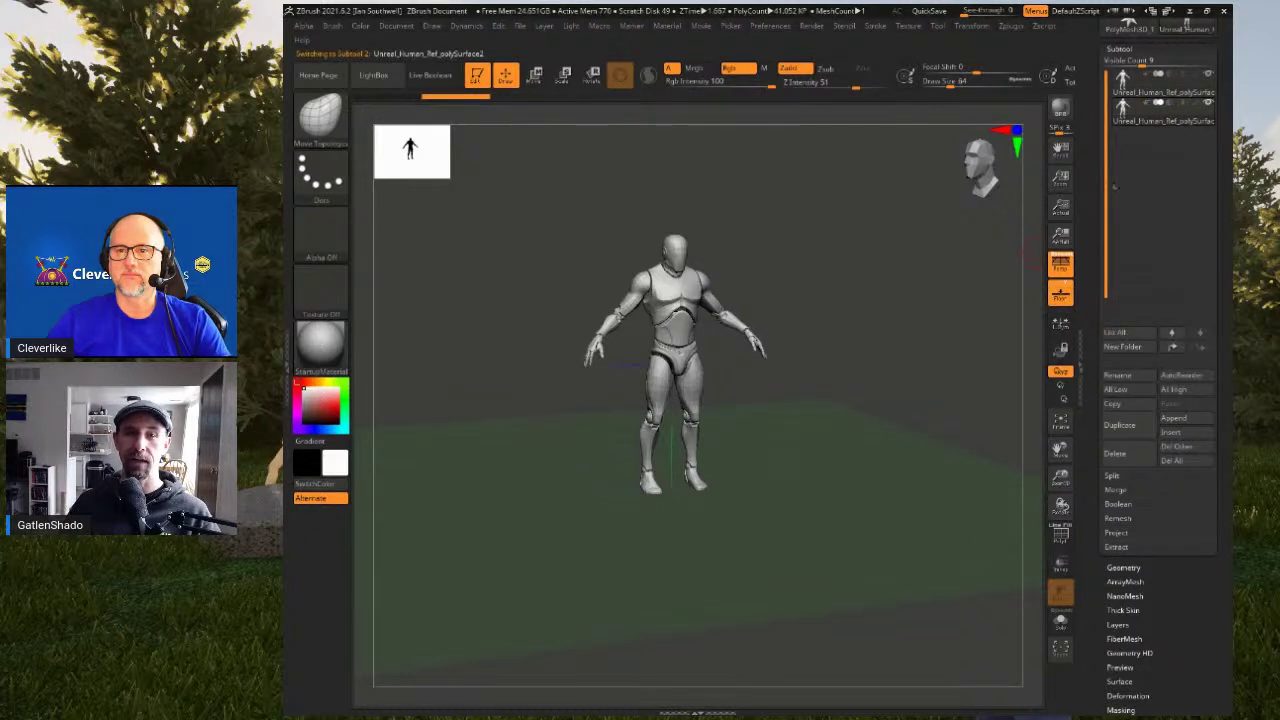
pyautogui.moveTo(857, 320); pyautogui.dragTo(794, 335)
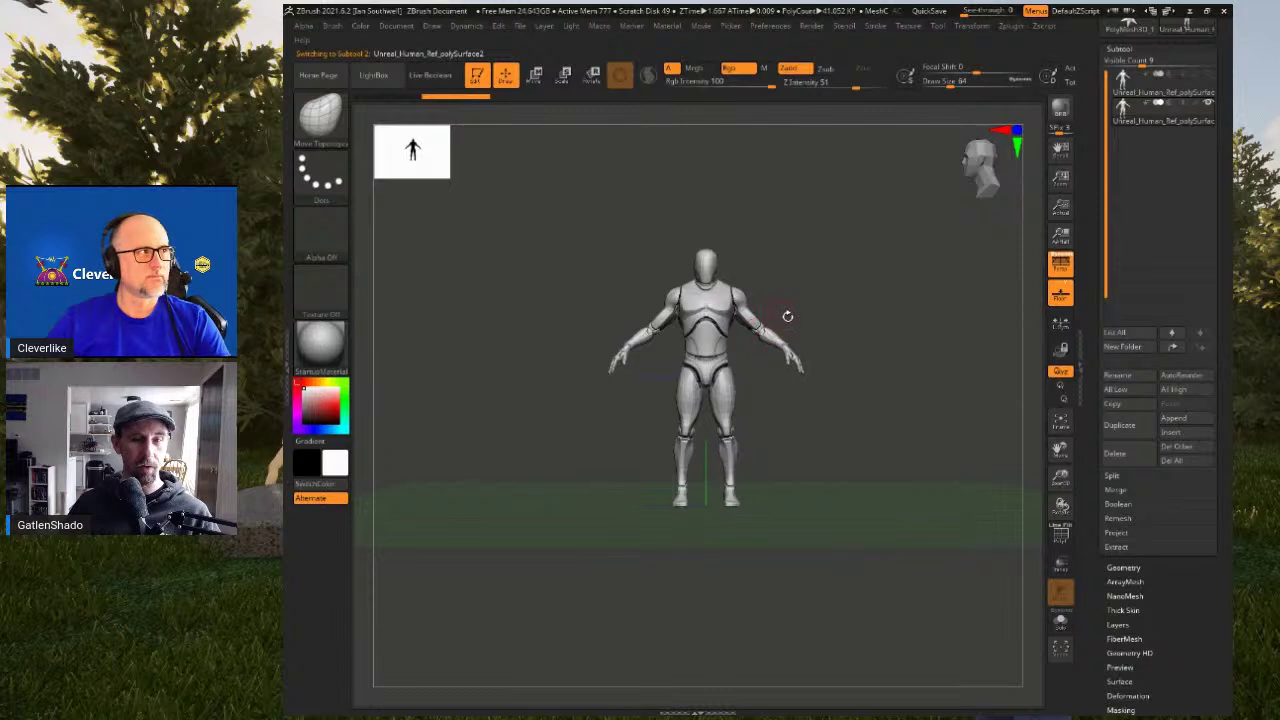
pyautogui.press('w')
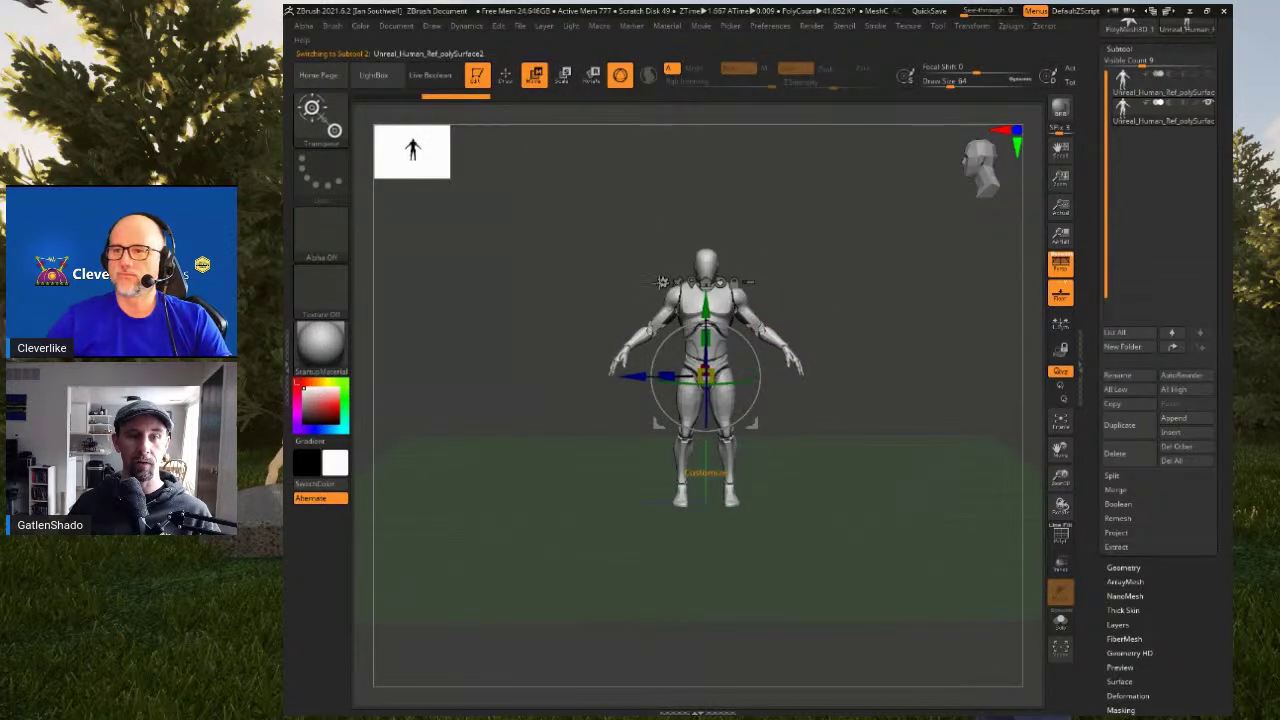
pyautogui.click(661, 282)
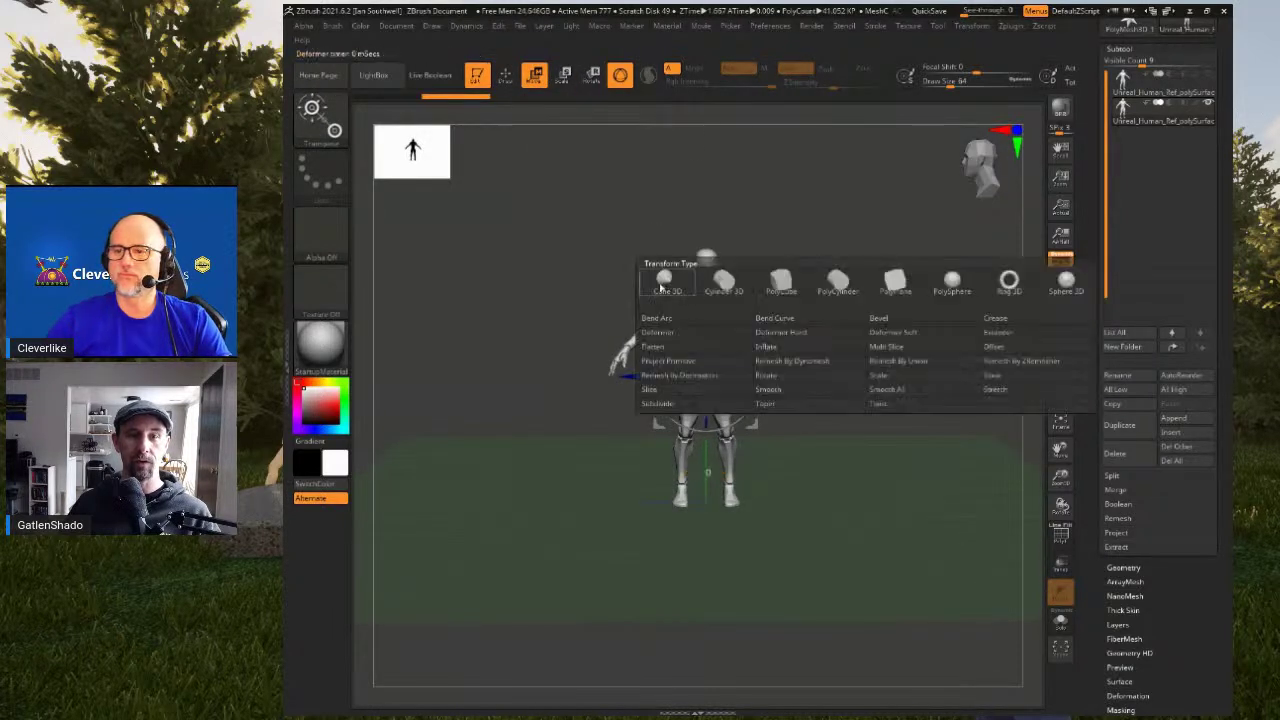
pyautogui.click(953, 285)
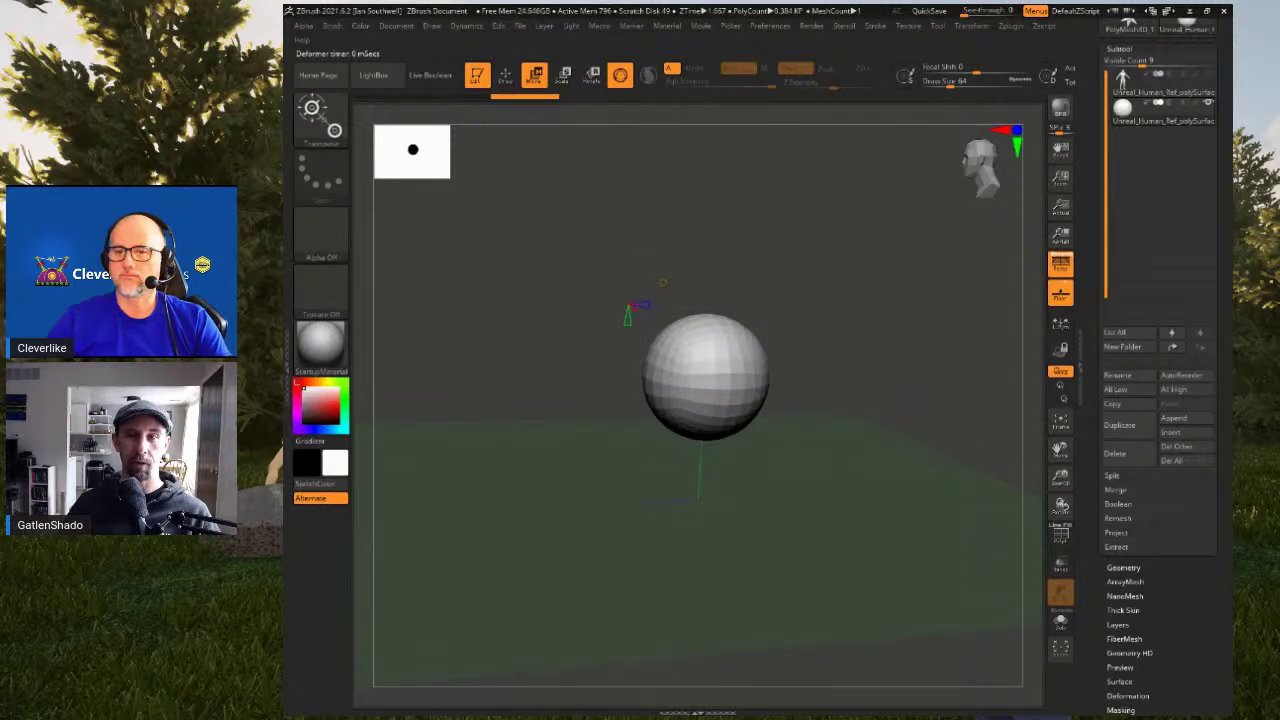
# Show the human reference subtool together with the sphere and compare the two in the subtool list
pyautogui.click(1209, 75)
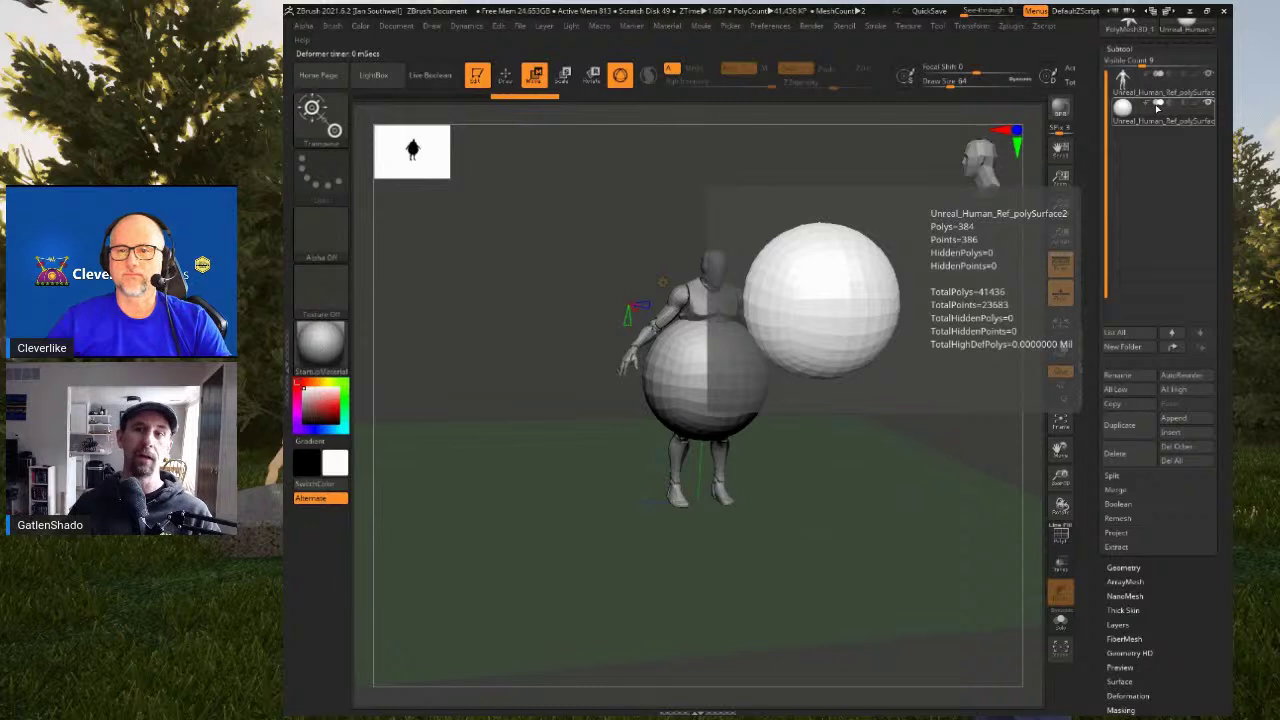
pyautogui.moveTo(848, 341); pyautogui.dragTo(844, 321)
pyautogui.moveTo(1115, 136); pyautogui.dragTo(1120, 367)
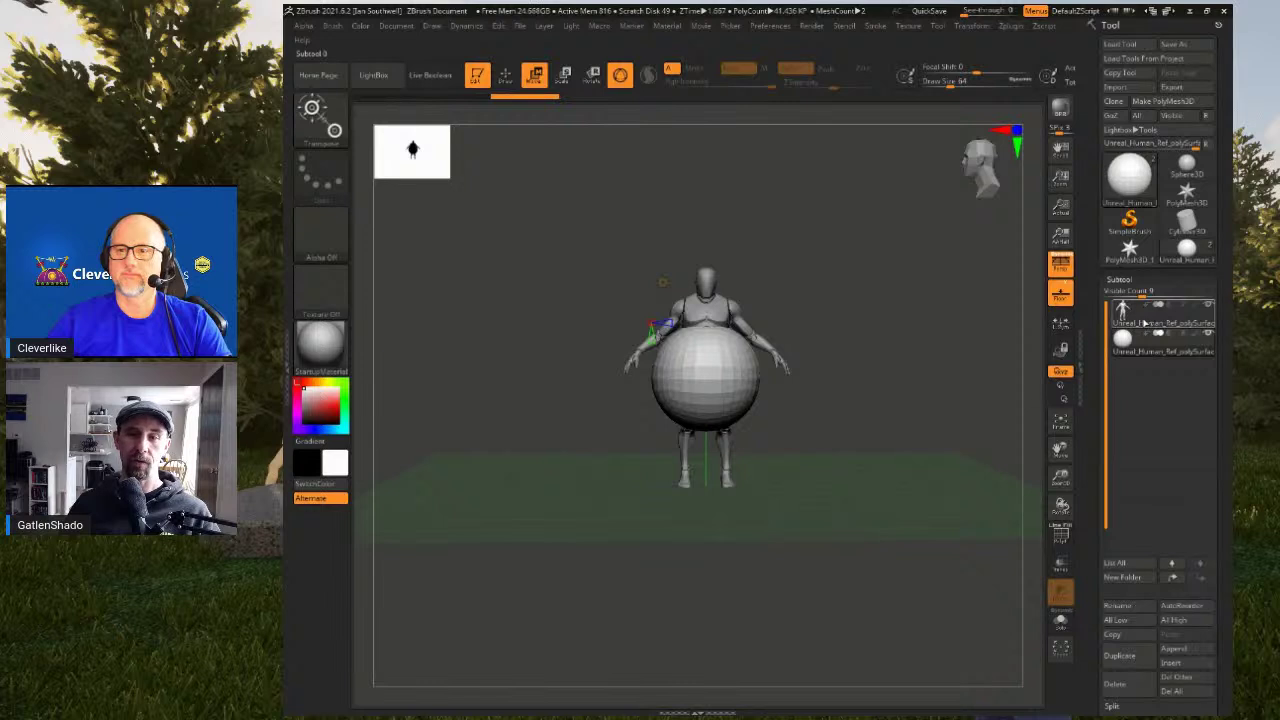
pyautogui.moveTo(1133, 321)
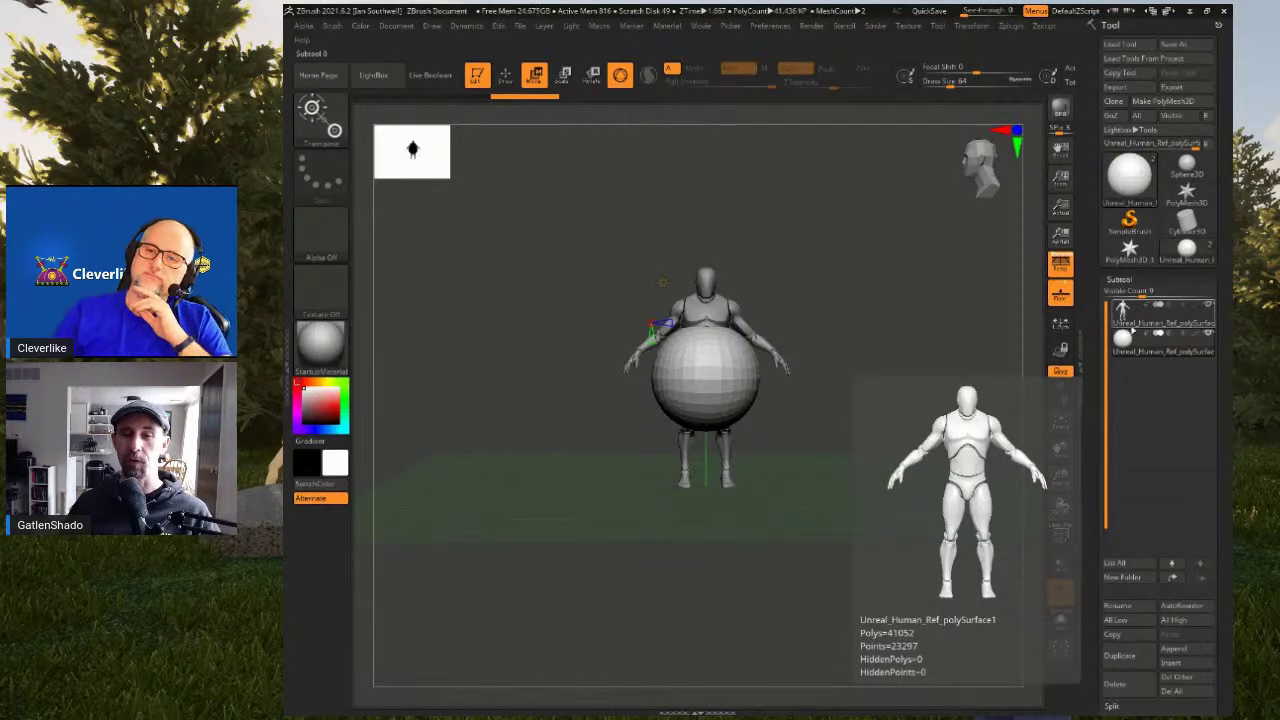
pyautogui.moveTo(1131, 348)
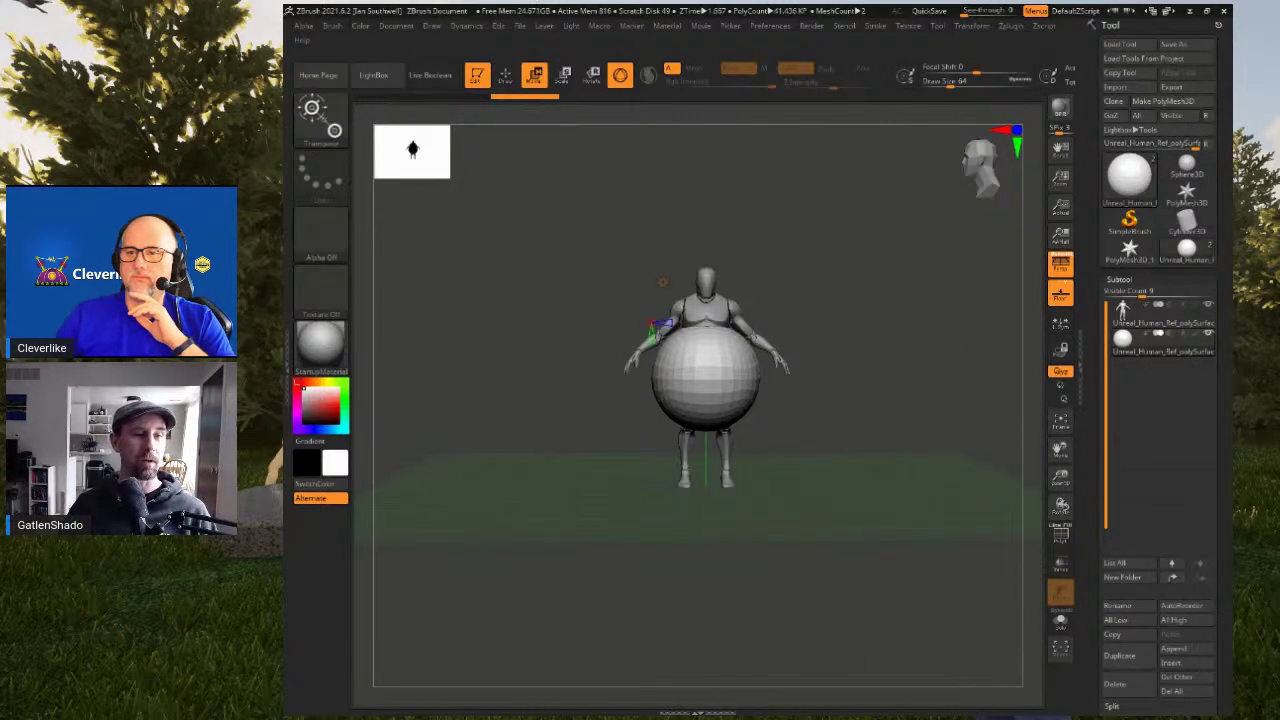
# Open the empty-side tray, collapse its Brush palette and dock the Zplugin palette there
pyautogui.click(288, 313)
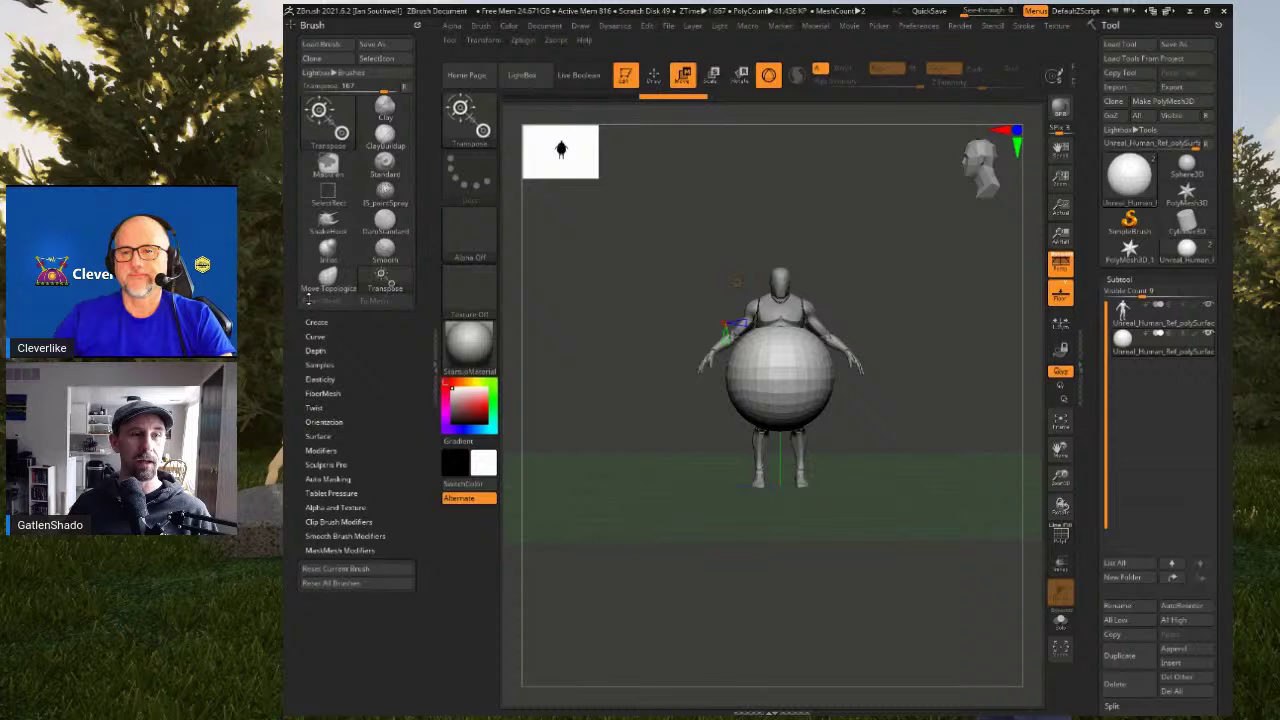
pyautogui.click(389, 24)
pyautogui.moveTo(516, 56); pyautogui.dragTo(366, 228)
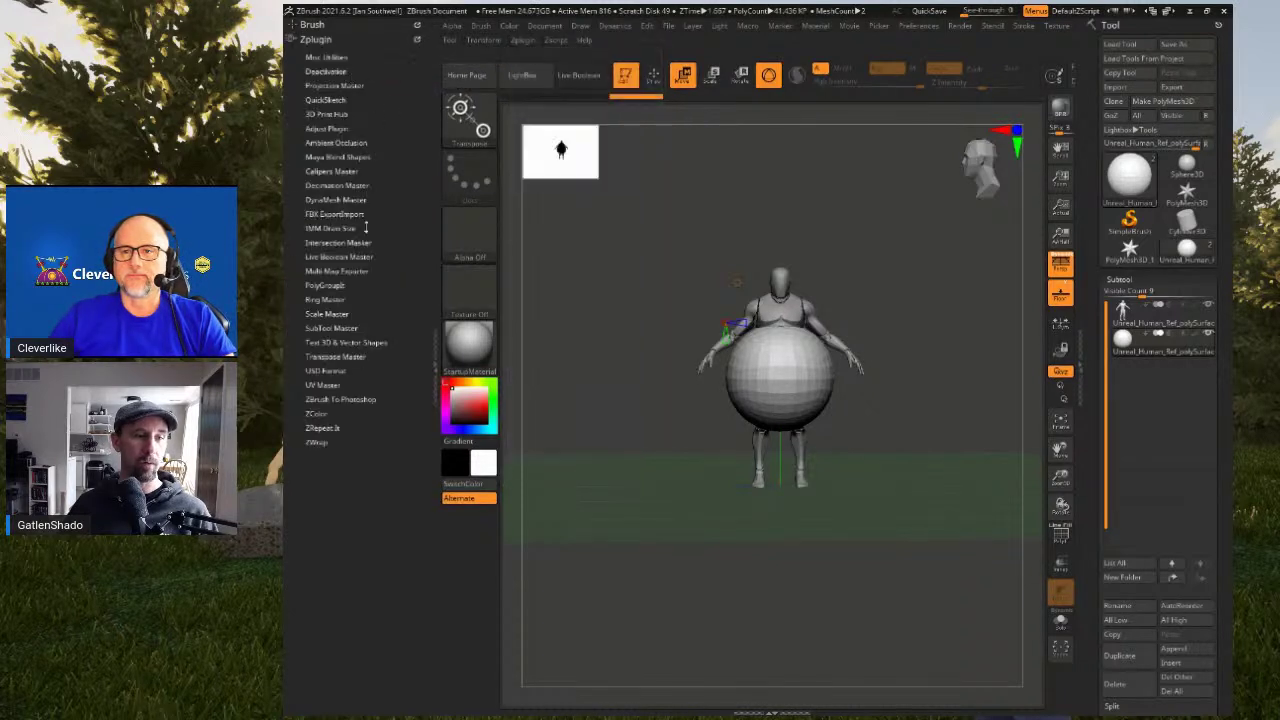
# Check the human reference subtool's size with Scale Master's Set Scene Scale readout, leaving the scene scale as it is
pyautogui.click(346, 313)
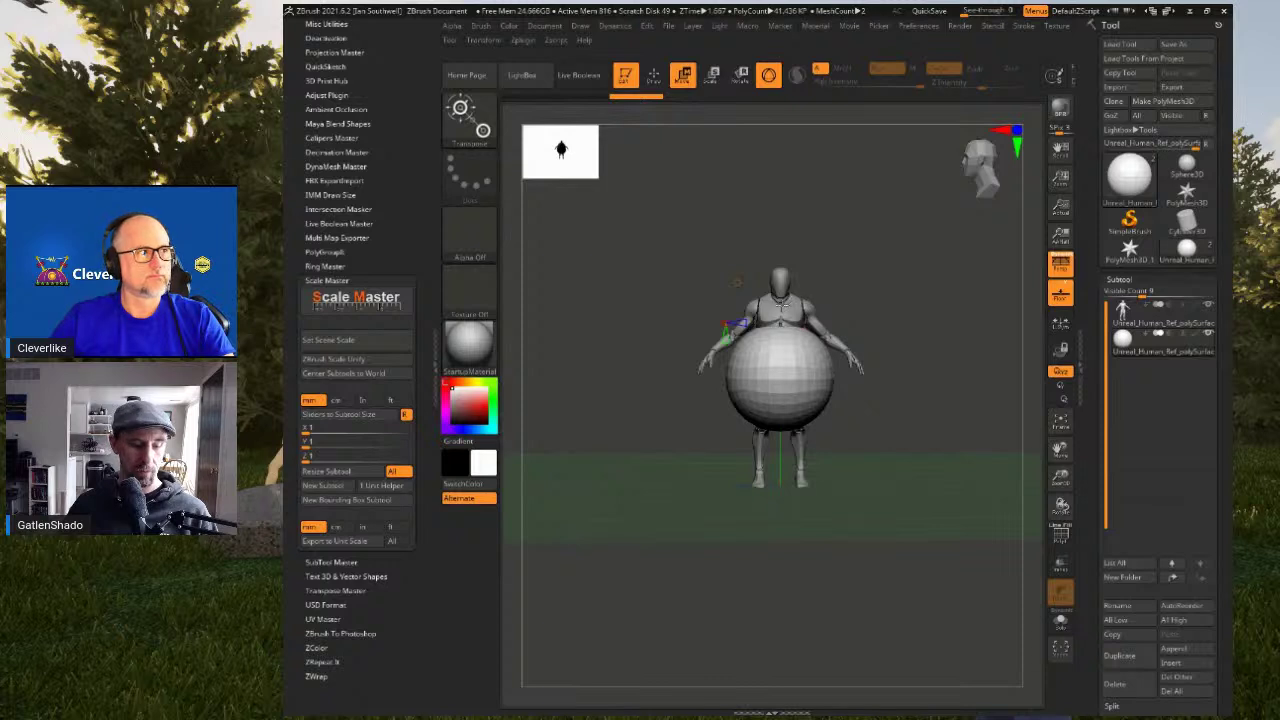
pyautogui.click(1163, 314)
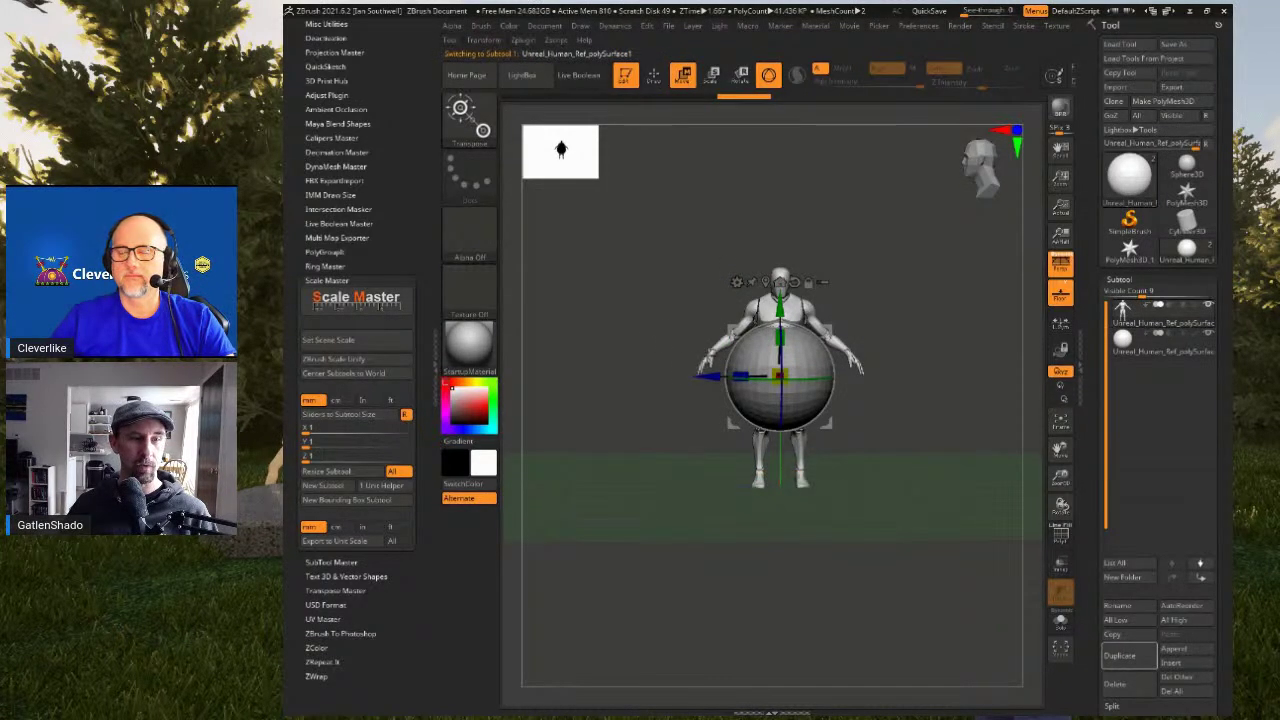
pyautogui.click(365, 342)
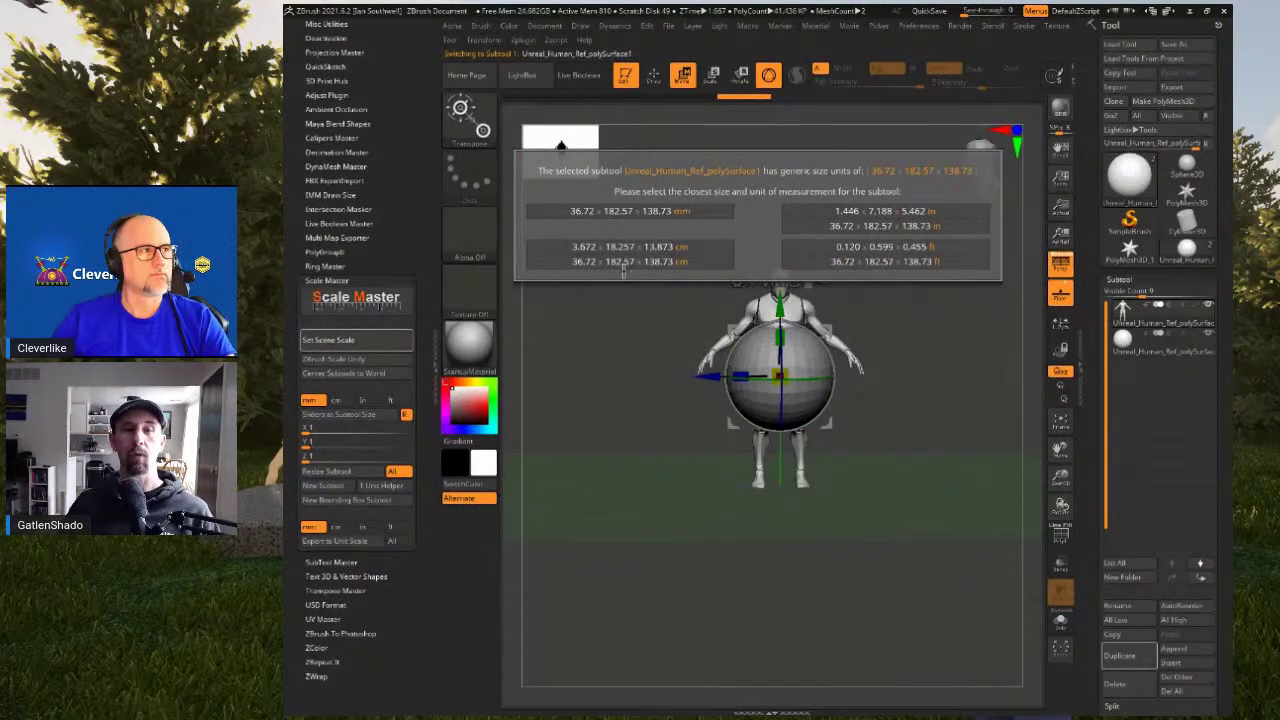
pyautogui.click(623, 270)
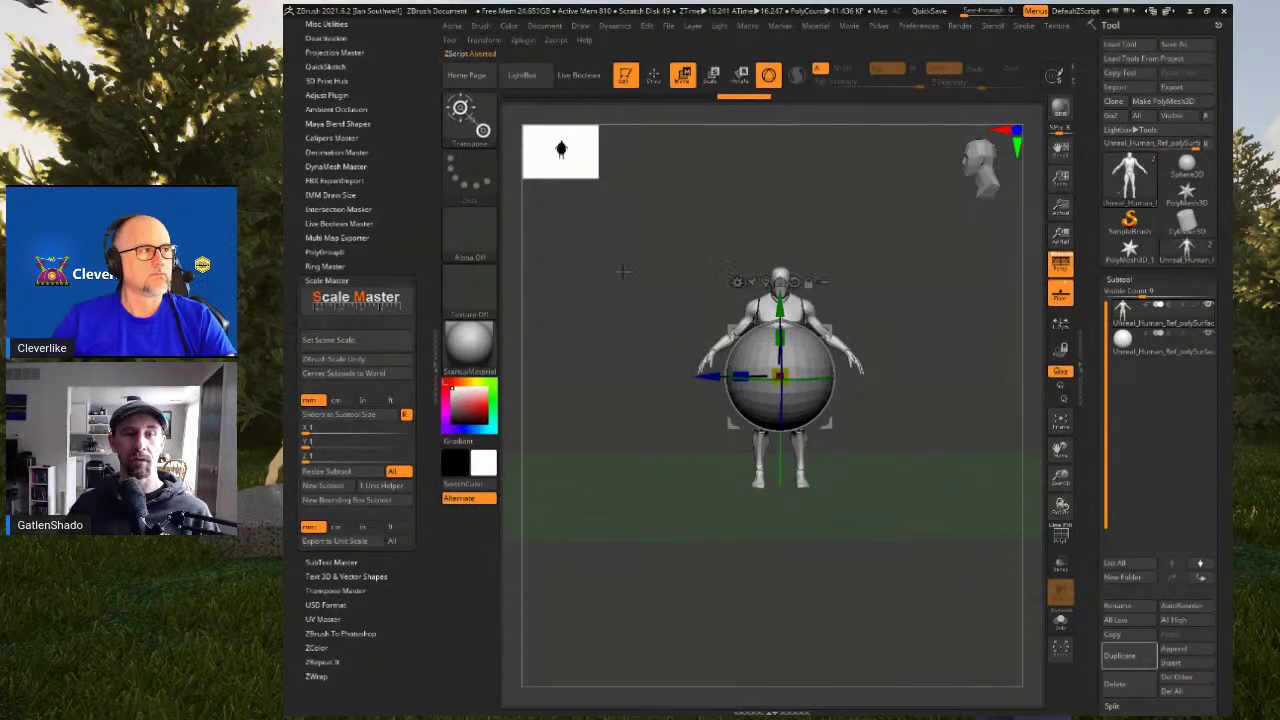
# Check the sphere subtool's size with Set Scene Scale without applying a unit, and close the plugin tray
pyautogui.click(1149, 349)
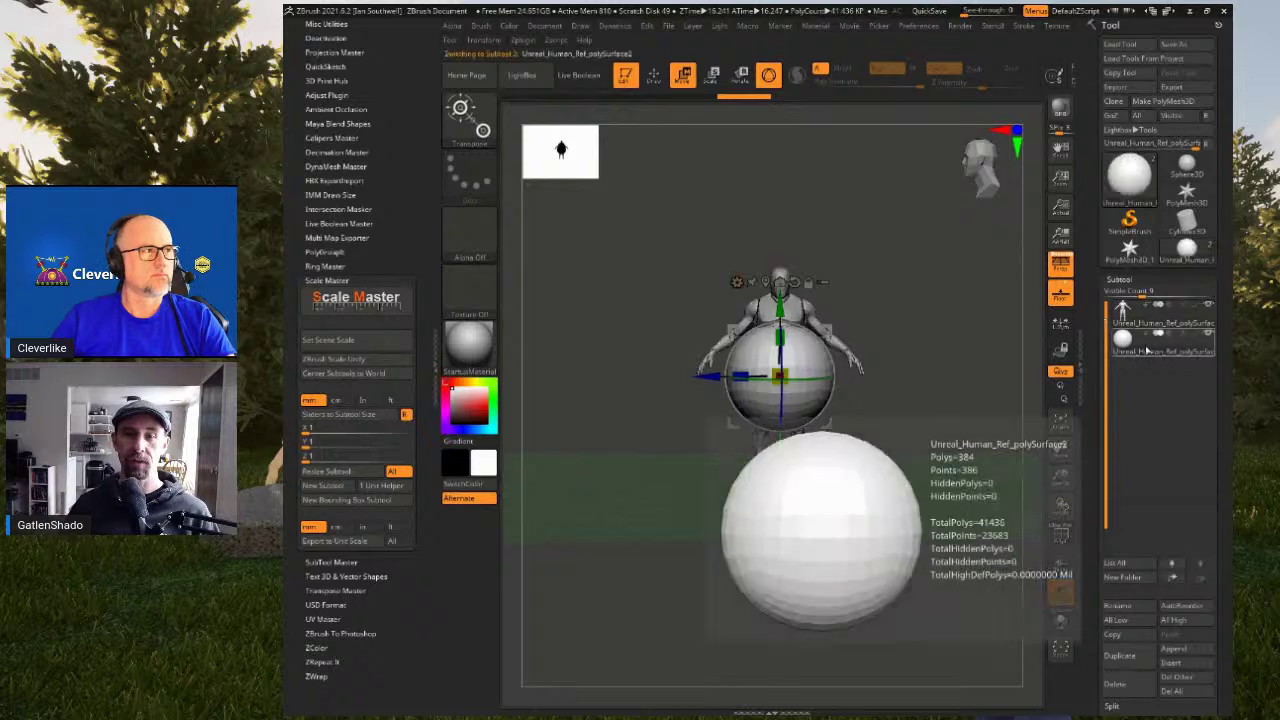
pyautogui.click(365, 340)
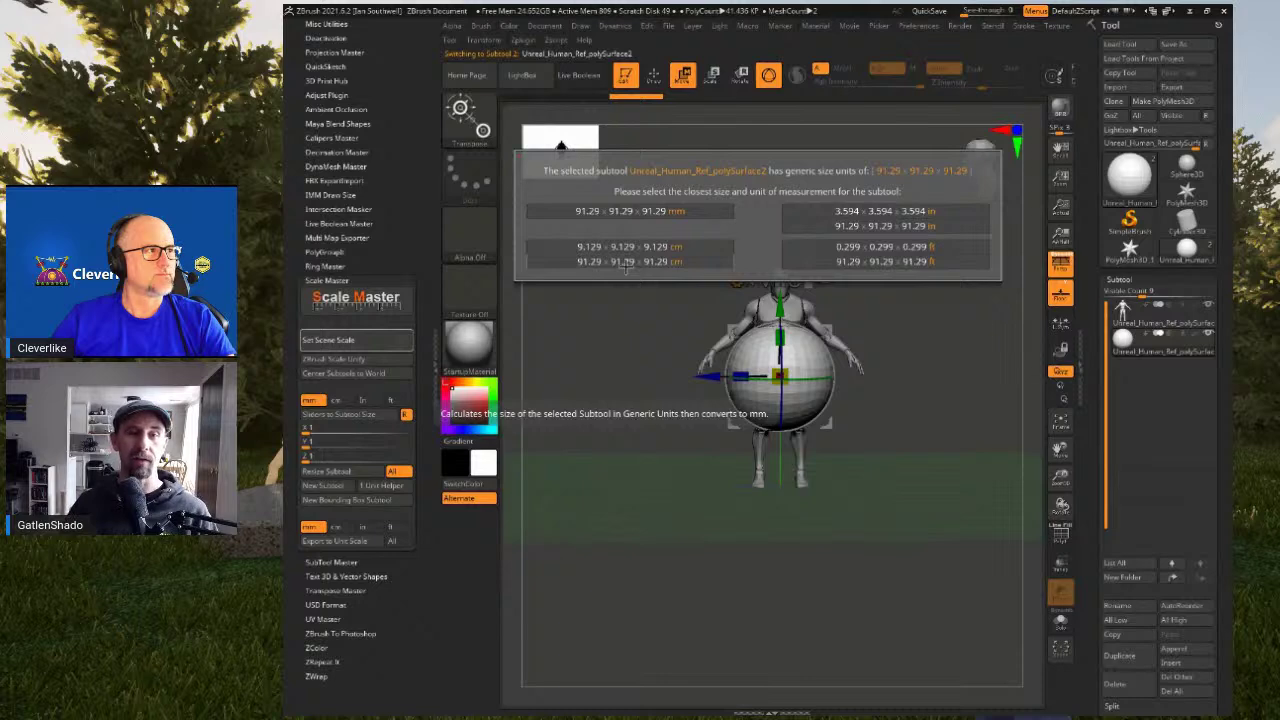
pyautogui.click(657, 265)
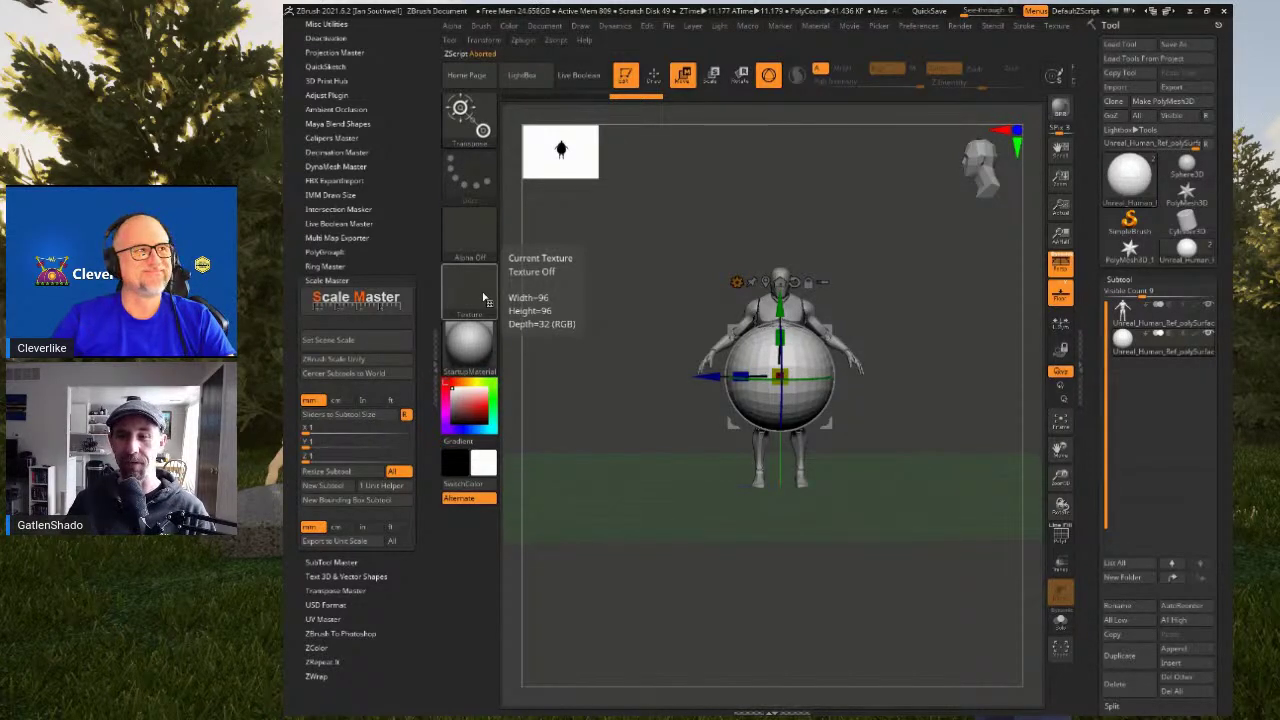
pyautogui.click(433, 360)
# Rename the sphere subtool to "Sun"
pyautogui.keyDown('shift'); pyautogui.moveTo(877, 303); pyautogui.dragTo(867, 349); pyautogui.keyUp('shift')
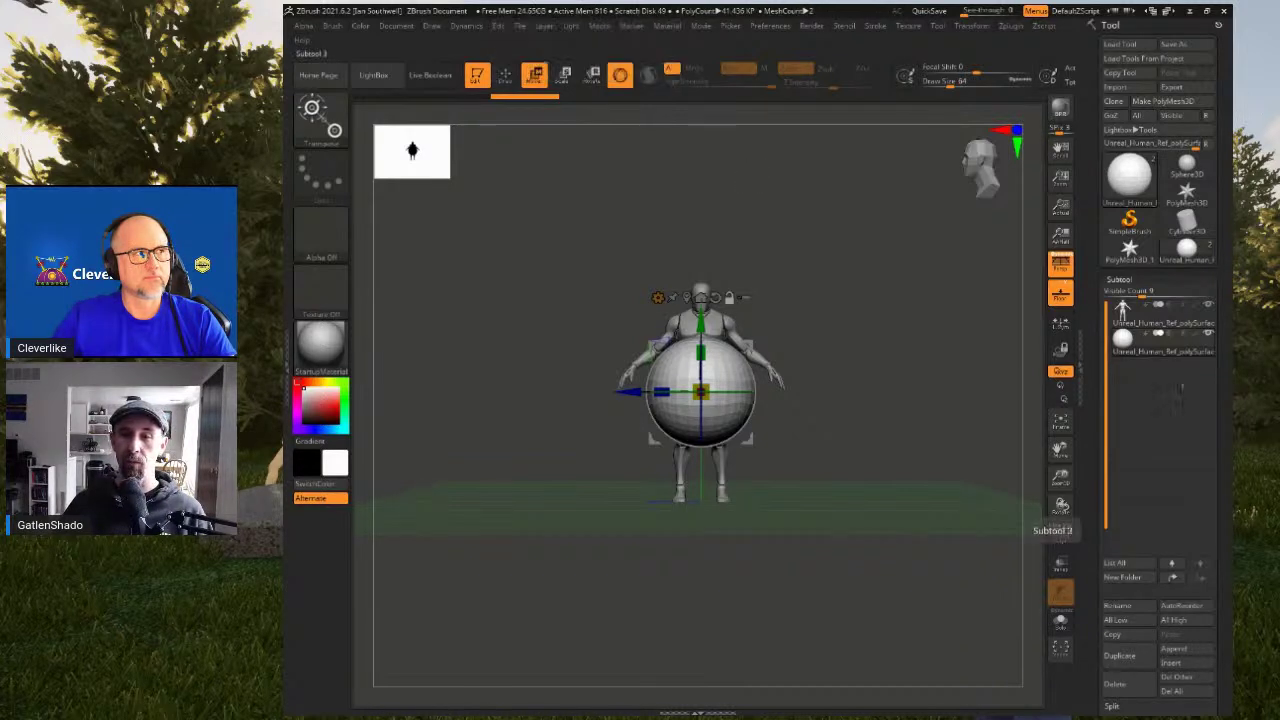
pyautogui.moveTo(1133, 366)
pyautogui.scroll(-2, 1125, 290)
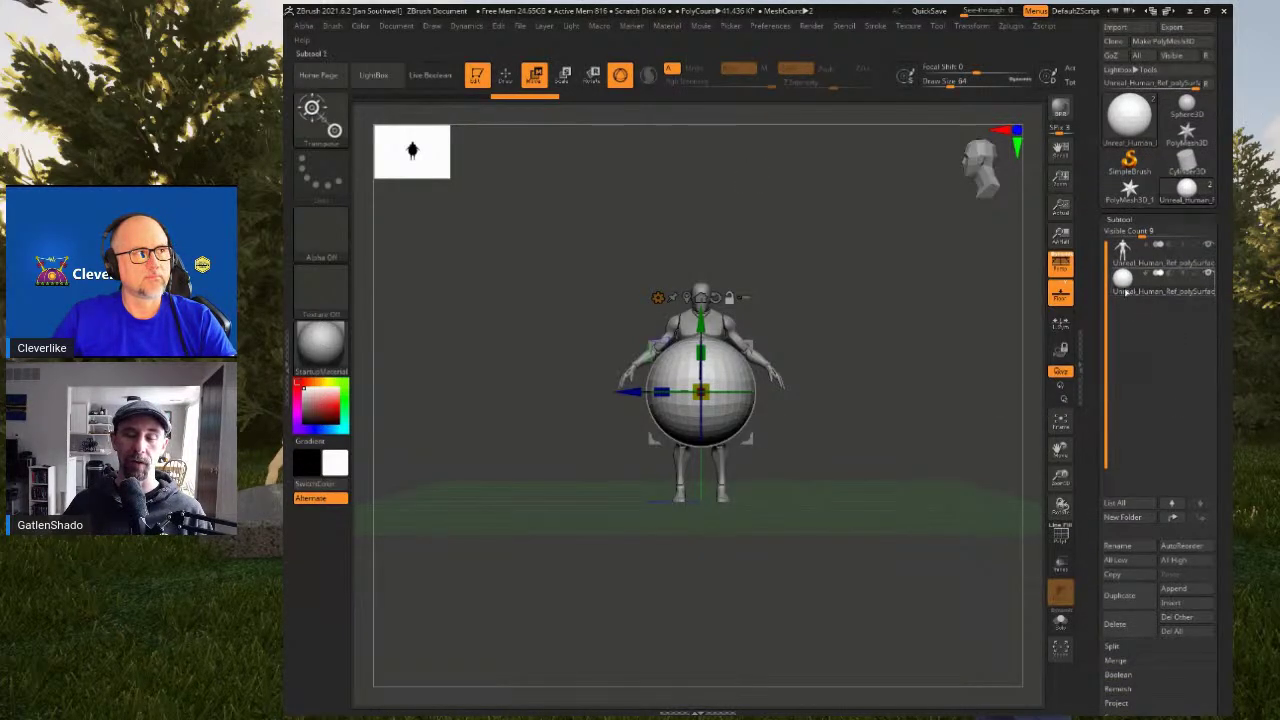
pyautogui.click(1128, 546)
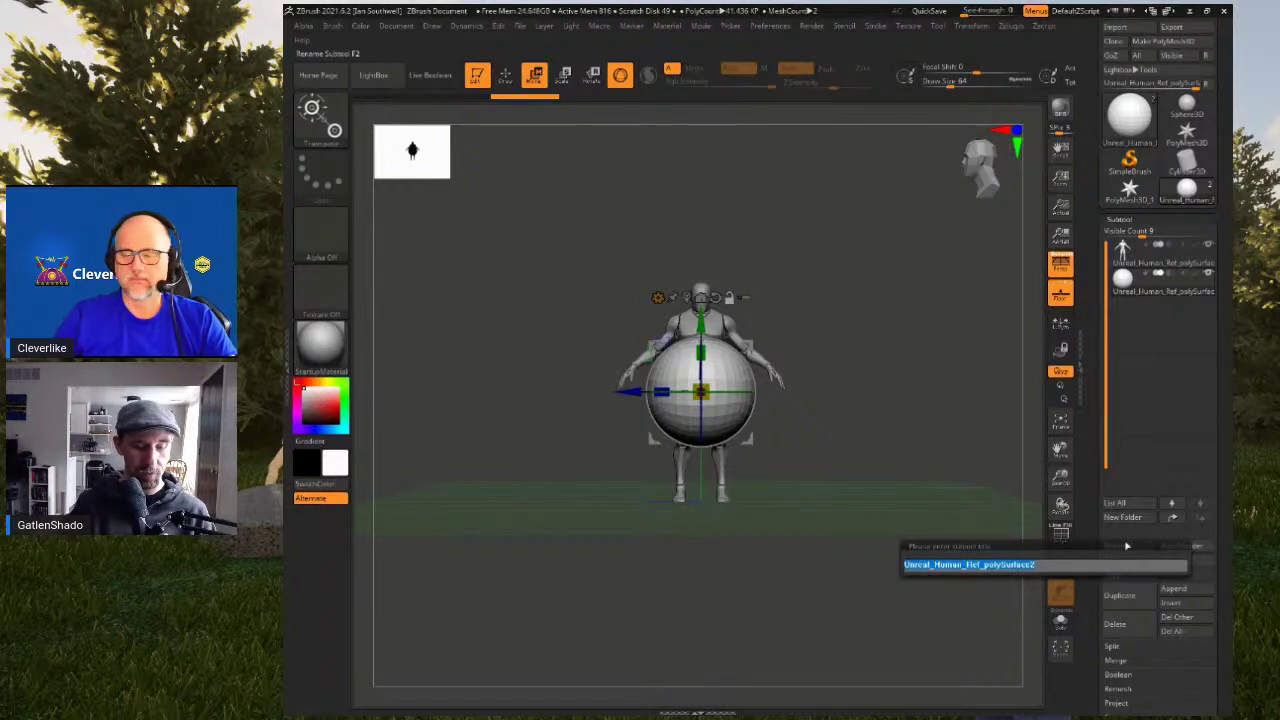
pyautogui.press('BackSpace')
pyautogui.write('Sun')
pyautogui.press('Return')
# Hide the human reference subtool and show the polyframe wireframe on the Sun sphere
pyautogui.click(1207, 245)
pyautogui.moveTo(926, 377); pyautogui.dragTo(839, 414)
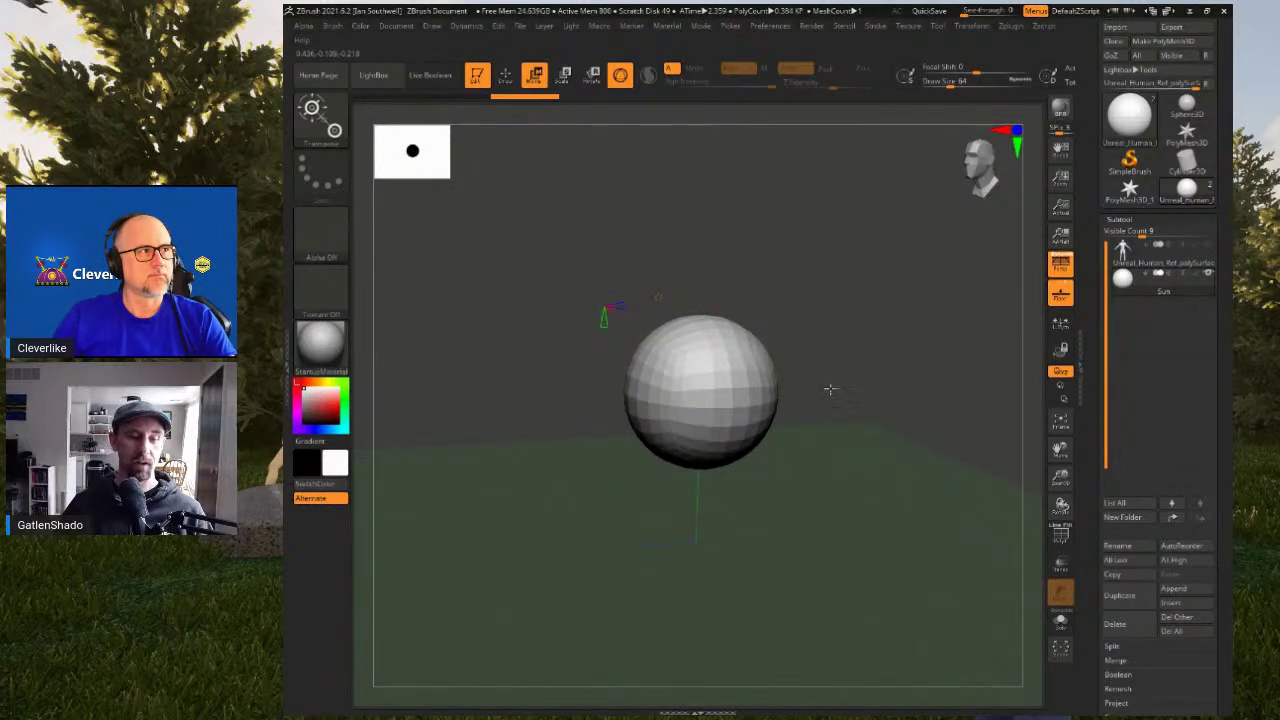
pyautogui.hotkey('shift', 'f')
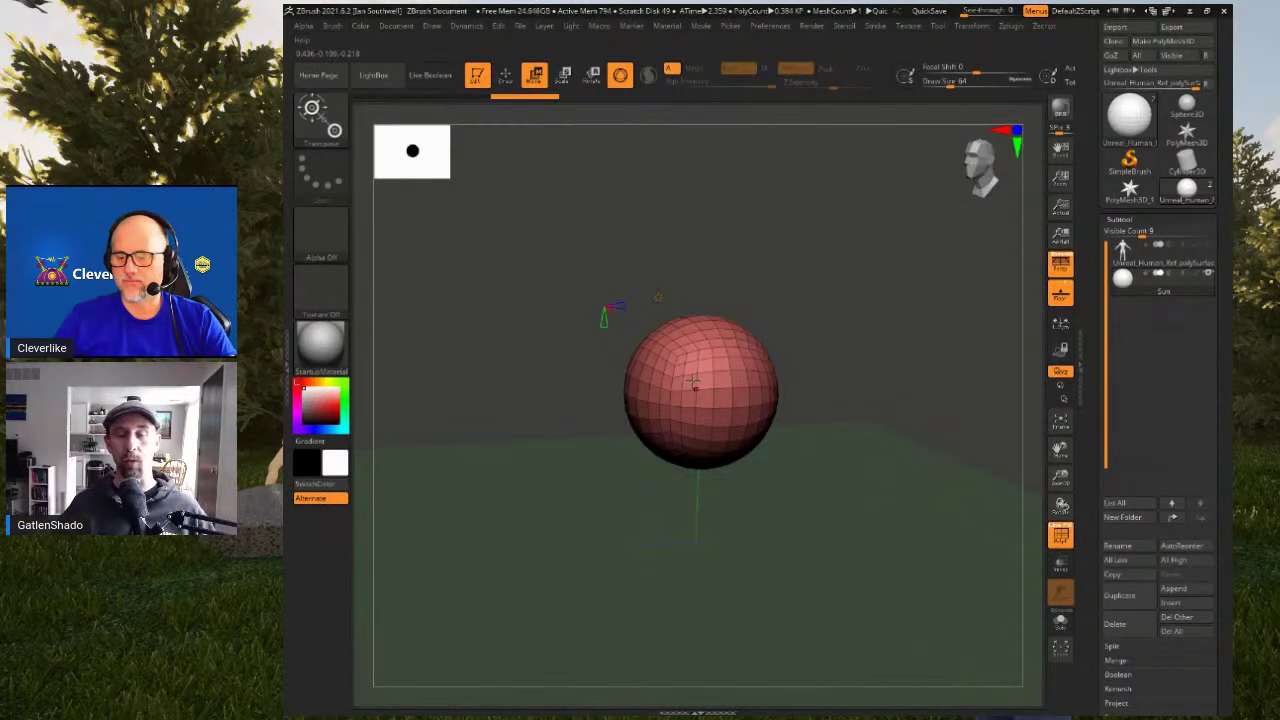
# Collapse the subtool list and open the DynaMesh settings in the Sun sphere's geometry options
pyautogui.moveTo(1147, 34); pyautogui.dragTo(1148, 96)
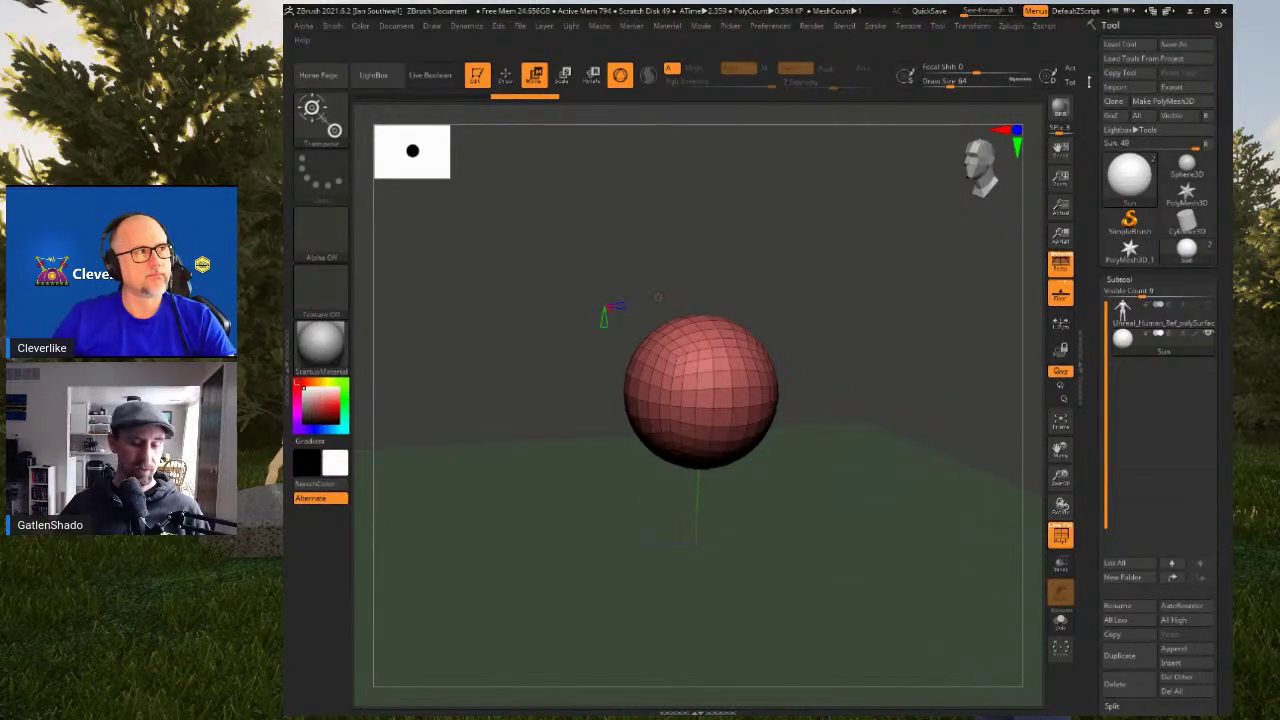
pyautogui.click(1106, 366)
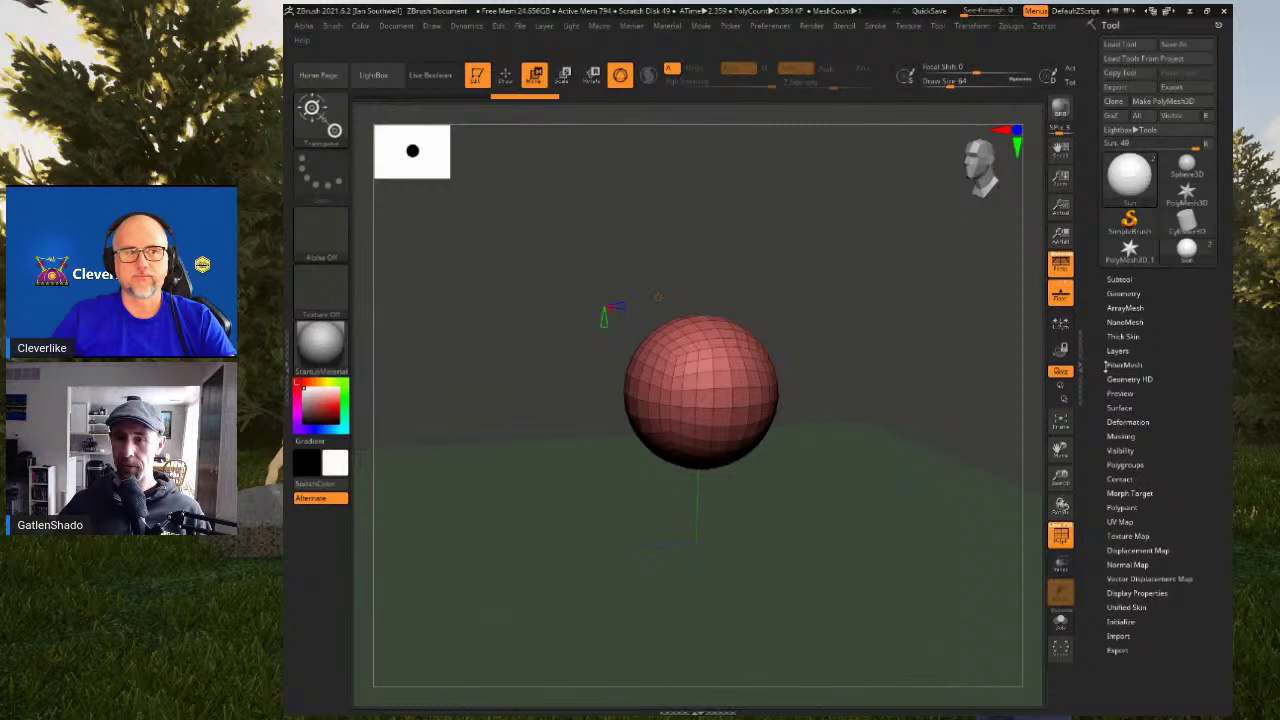
pyautogui.click(1130, 293)
pyautogui.click(1125, 373)
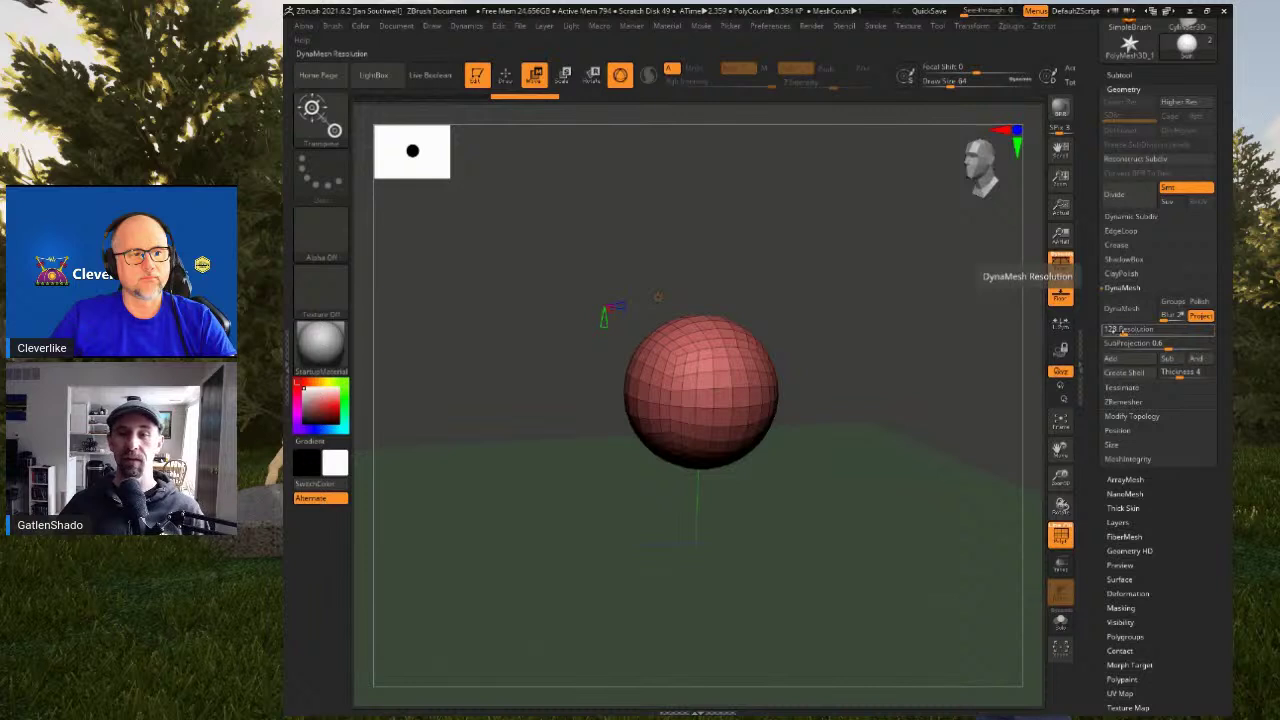
# Try DynaMesh on the Sun sphere with projection enabled, and undo it
pyautogui.click(1121, 308)
pyautogui.press('w')
pyautogui.moveTo(840, 376); pyautogui.dragTo(842, 373)
pyautogui.hotkey('ctrl', 'z')
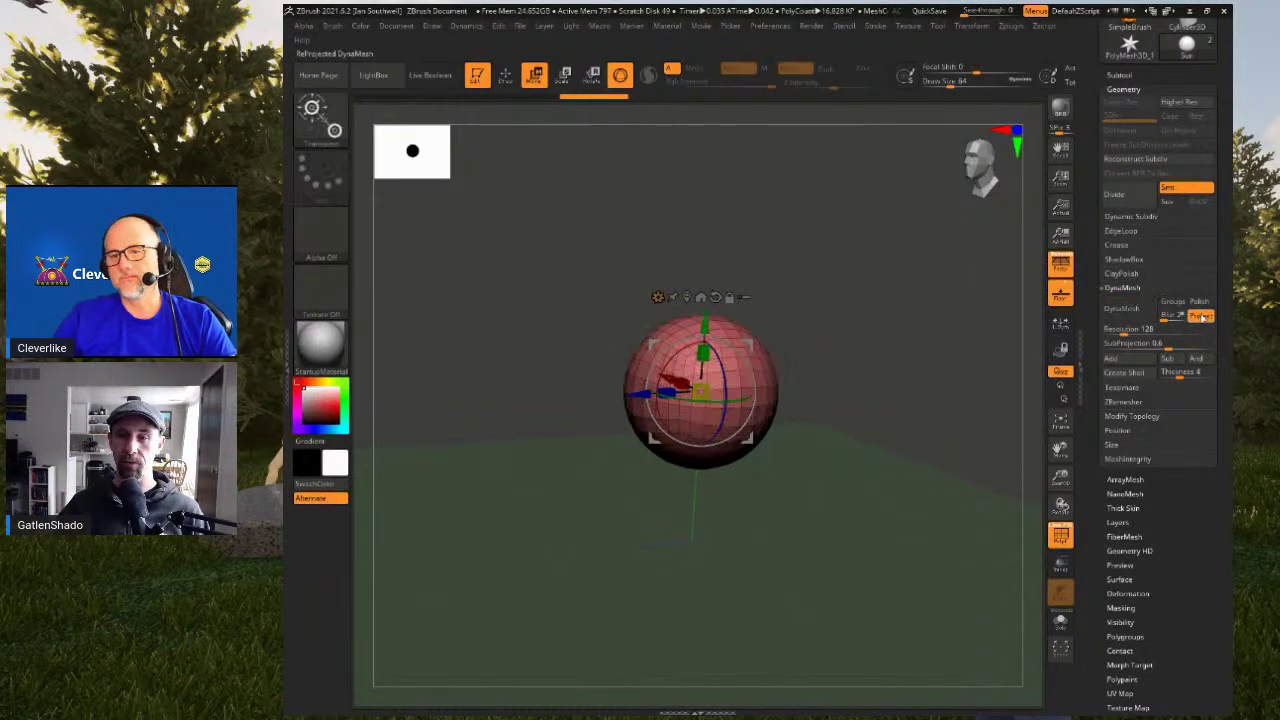
# Convert the Sun sphere to DynaMesh at resolution 128 with projection off and inspect the denser mesh
pyautogui.click(1121, 308)
pyautogui.scroll(3, 805, 366)
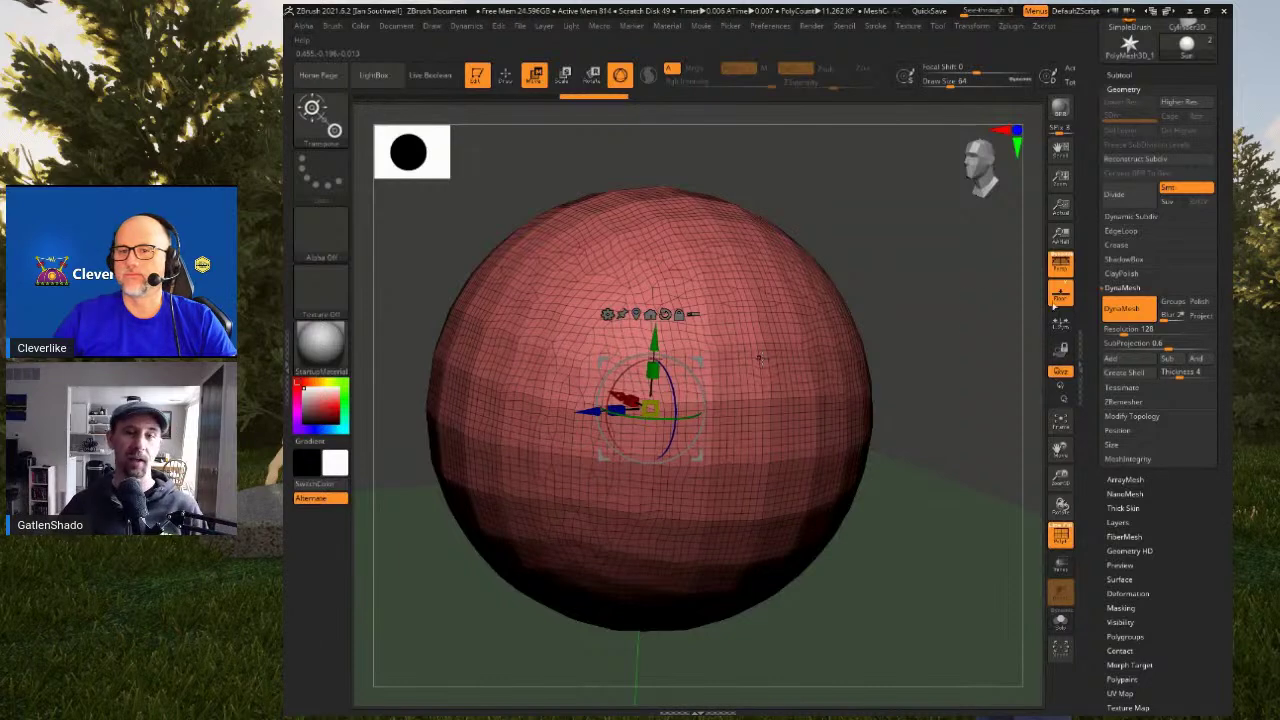
pyautogui.scroll(-5, 836, 322)
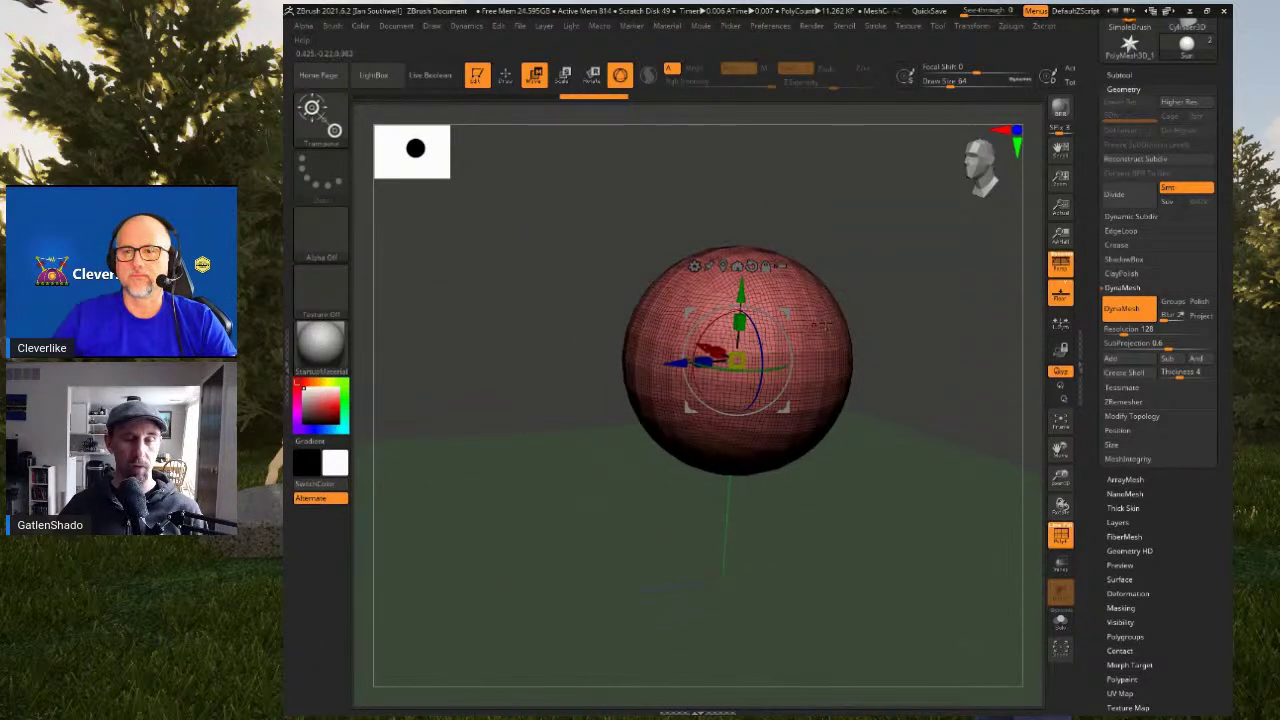
# Switch from the gizmo to Draw mode and set the brush's draw size to about 136
pyautogui.press('q')
pyautogui.press('space')
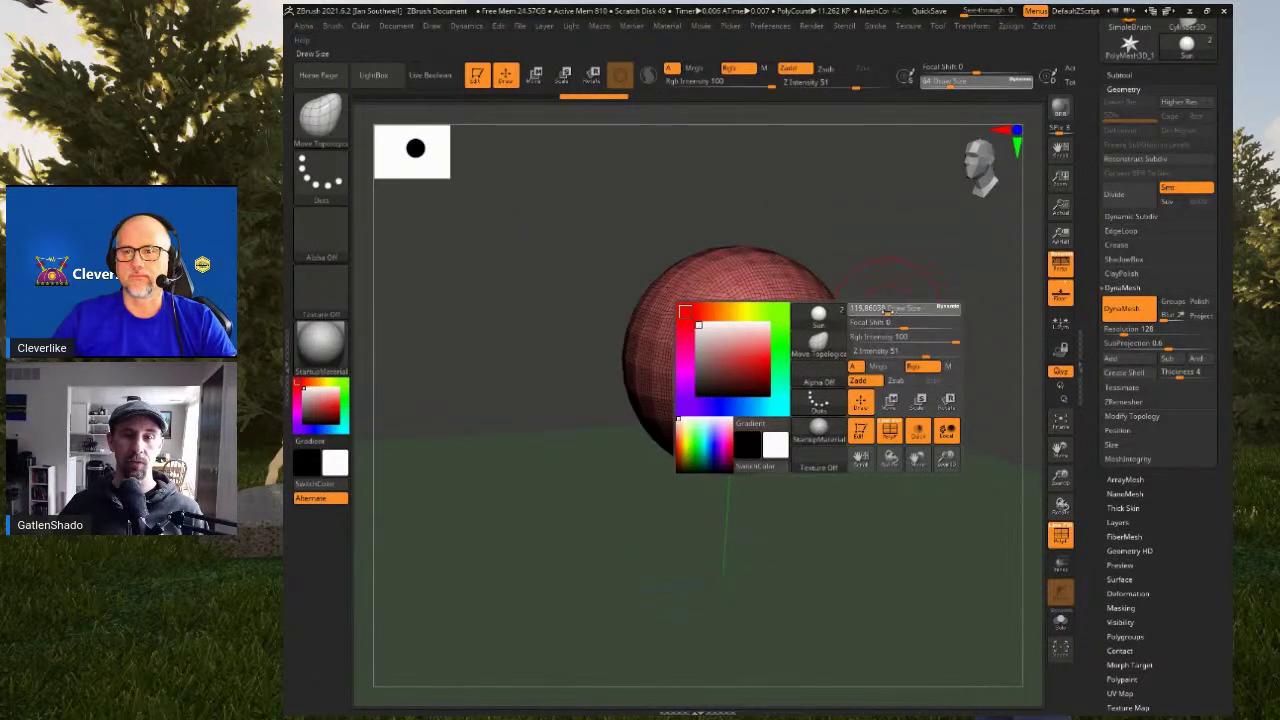
pyautogui.moveTo(886, 312); pyautogui.dragTo(891, 314)
pyautogui.click(896, 317)
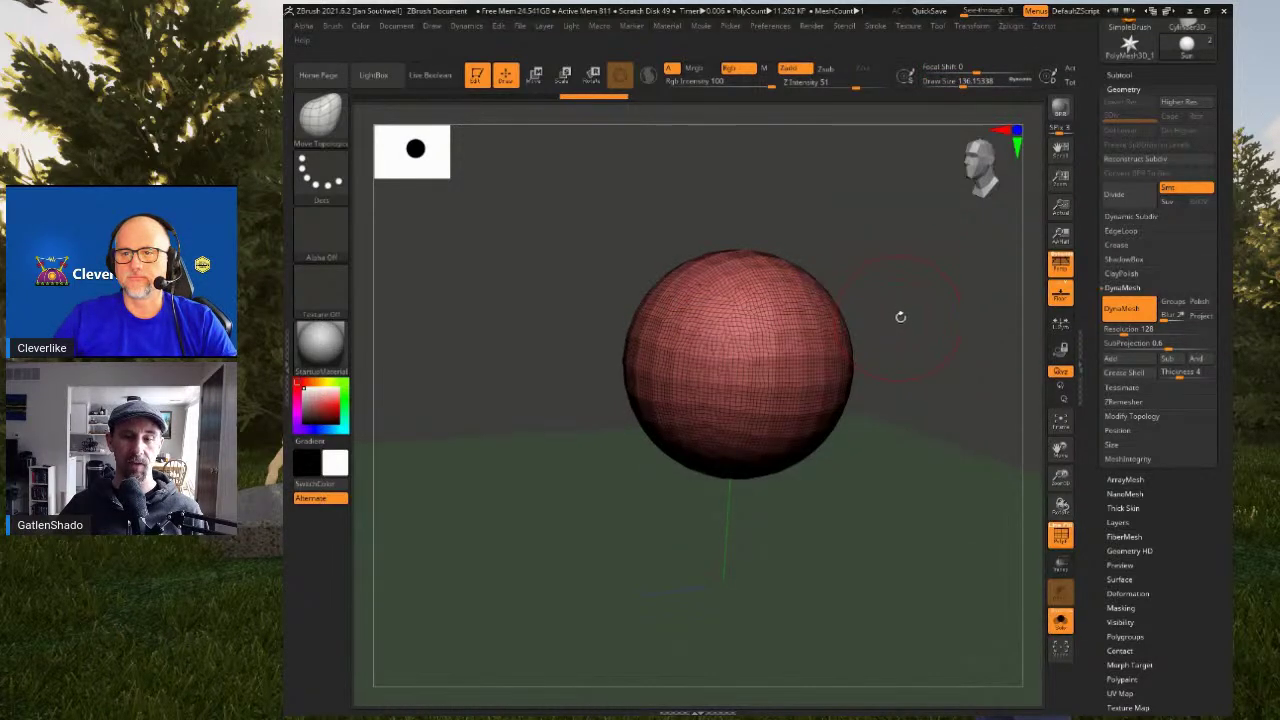
pyautogui.click(900, 317)
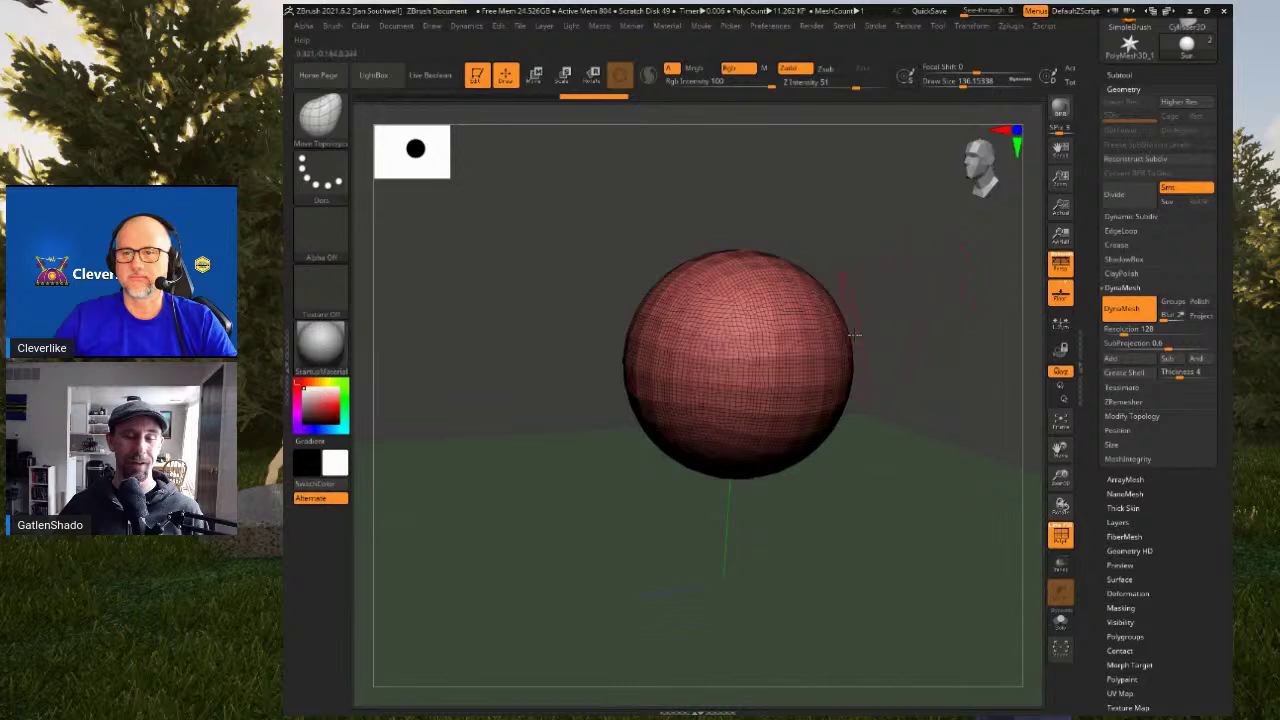
# Turn off the polyframe wireframe and increase the draw size to about 223
pyautogui.scroll(-2, 825, 360)
pyautogui.press('shift')
pyautogui.hotkey('shift', 'f')
pyautogui.moveTo(857, 358)
pyautogui.keyDown('alt'); pyautogui.mouseDown()
pyautogui.moveTo(840, 338)
pyautogui.moveTo(873, 317)
pyautogui.mouseUp(); pyautogui.keyUp('alt')
pyautogui.press('space')
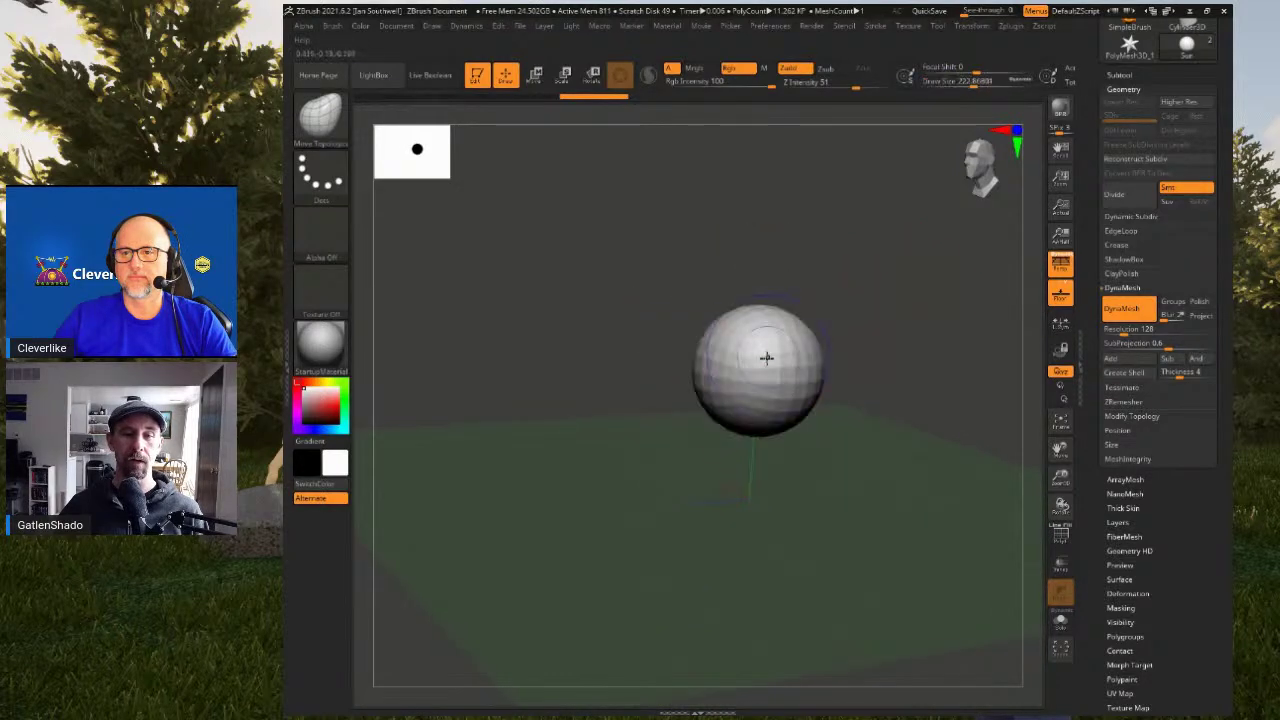
# Smooth away the faceted surface all around the Sun sphere with the Smooth brush
pyautogui.keyDown('shift'); pyautogui.moveTo(746, 398); pyautogui.dragTo(726, 335); pyautogui.keyUp('shift')
pyautogui.moveTo(760, 340); pyautogui.dragTo(706, 352, button='right')
pyautogui.keyDown('shift'); pyautogui.moveTo(706, 352); pyautogui.dragTo(651, 377); pyautogui.keyUp('shift')
pyautogui.moveTo(618, 302); pyautogui.dragTo(730, 372, button='right')
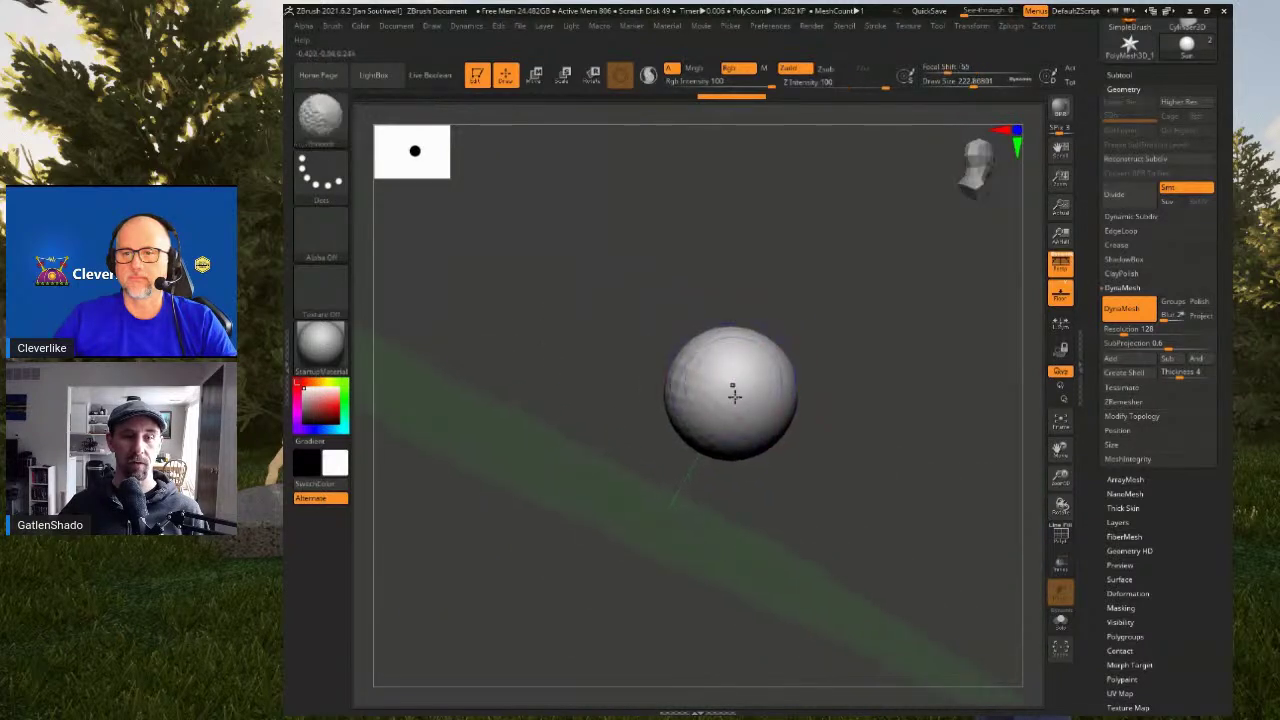
pyautogui.moveTo(699, 326); pyautogui.dragTo(830, 335, button='right')
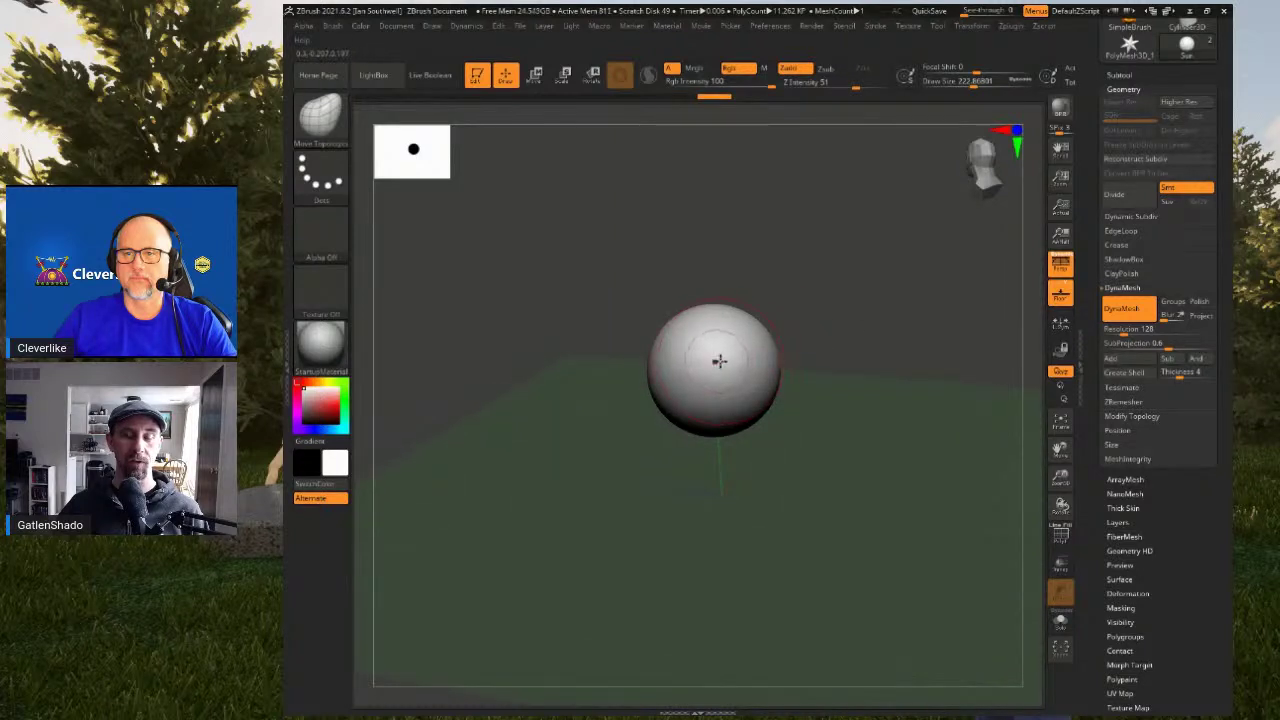
# Examine the smoothed Sun sphere from several angles, both close up and with the whole model in view
pyautogui.moveTo(839, 340); pyautogui.dragTo(821, 367, button='right')
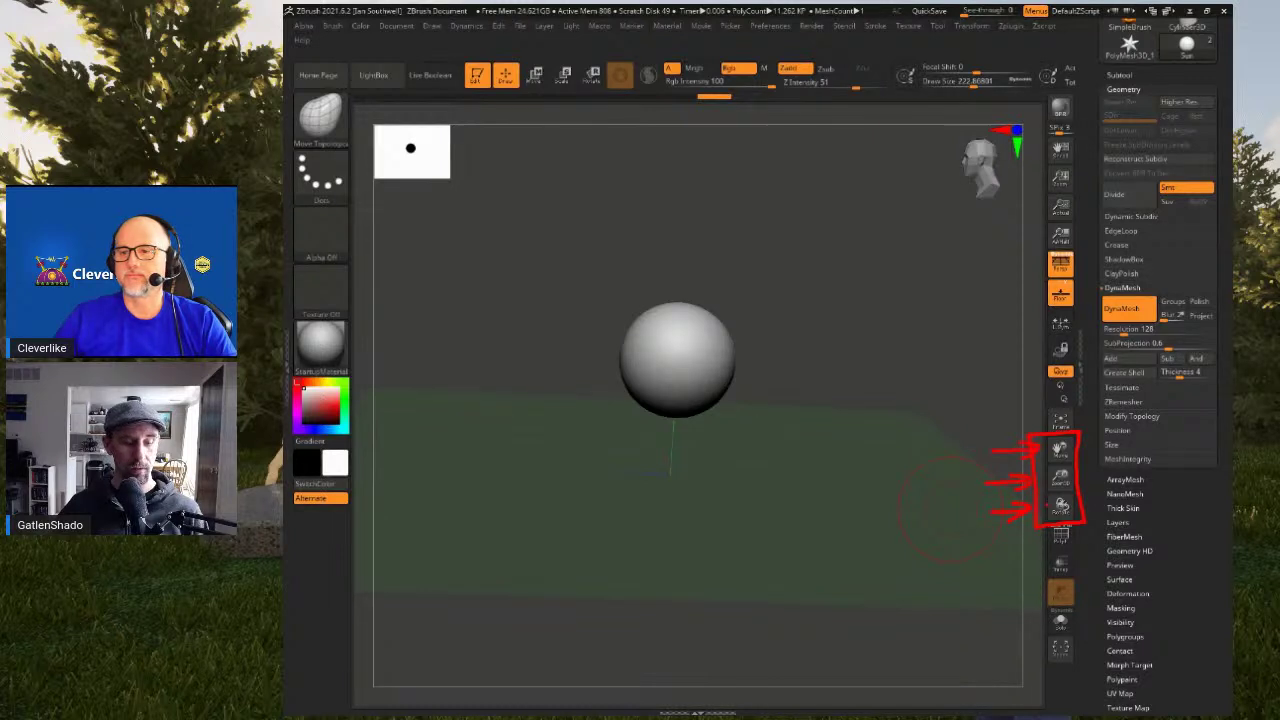
pyautogui.moveTo(1061, 505)
pyautogui.mouseDown()
pyautogui.moveTo(1040, 502)
pyautogui.moveTo(1061, 515)
pyautogui.moveTo(1061, 464)
pyautogui.moveTo(1061, 497)
pyautogui.mouseUp()
pyautogui.keyDown('alt'); pyautogui.moveTo(824, 378); pyautogui.dragTo(842, 432); pyautogui.keyUp('alt')
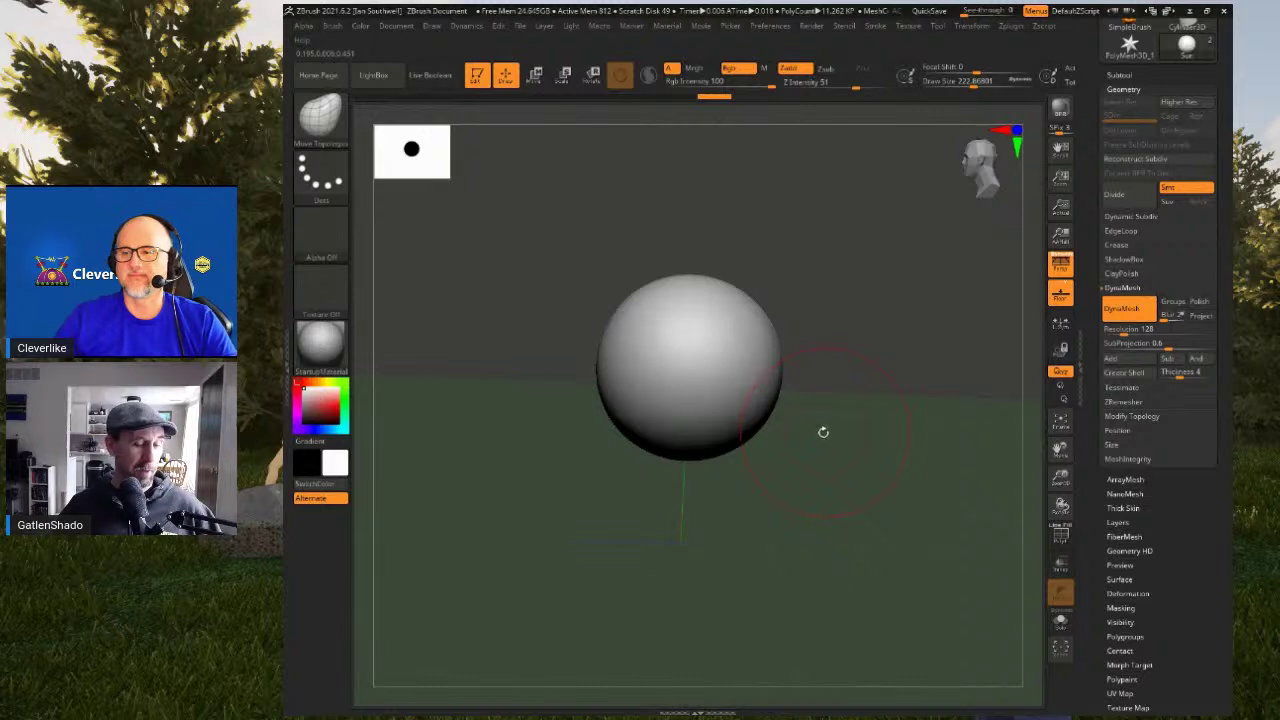
pyautogui.keyDown('alt'); pyautogui.moveTo(830, 401); pyautogui.dragTo(848, 365); pyautogui.keyUp('alt')
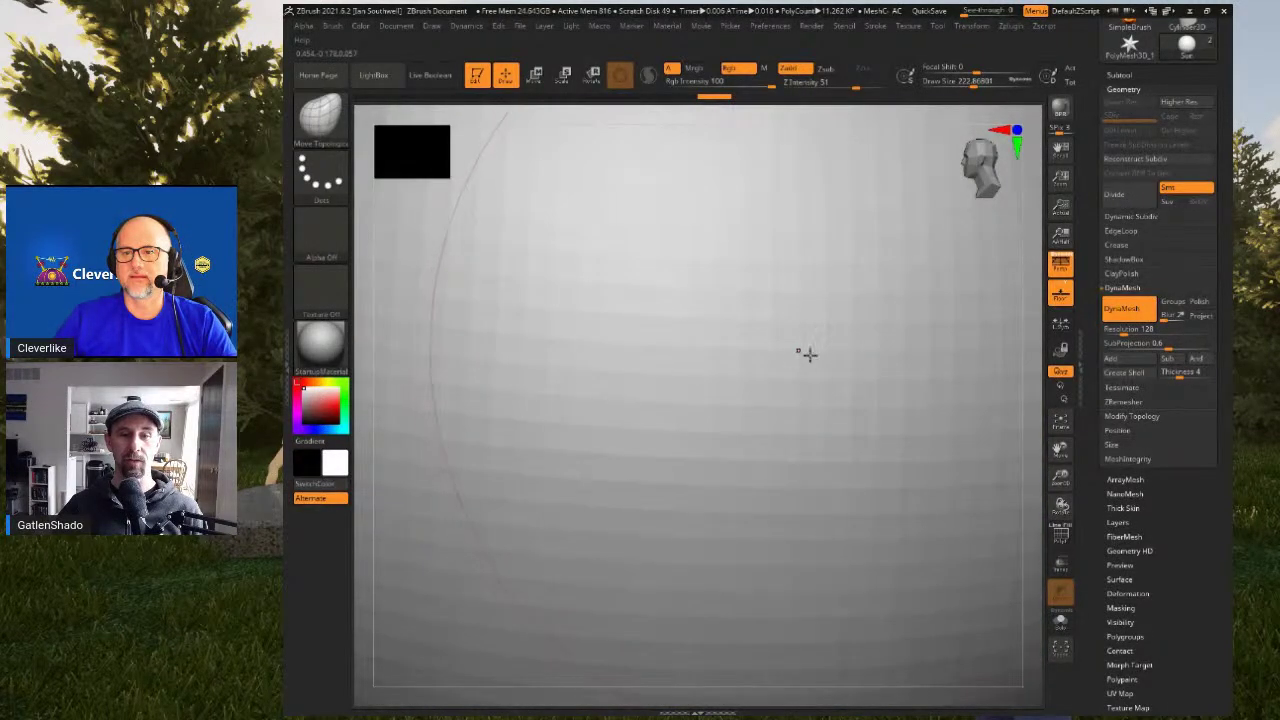
pyautogui.moveTo(795, 357); pyautogui.dragTo(712, 326, button='right')
pyautogui.press('f')
pyautogui.keyDown('ctrl'); pyautogui.moveTo(837, 366); pyautogui.dragTo(851, 263, button='right'); pyautogui.keyUp('ctrl')
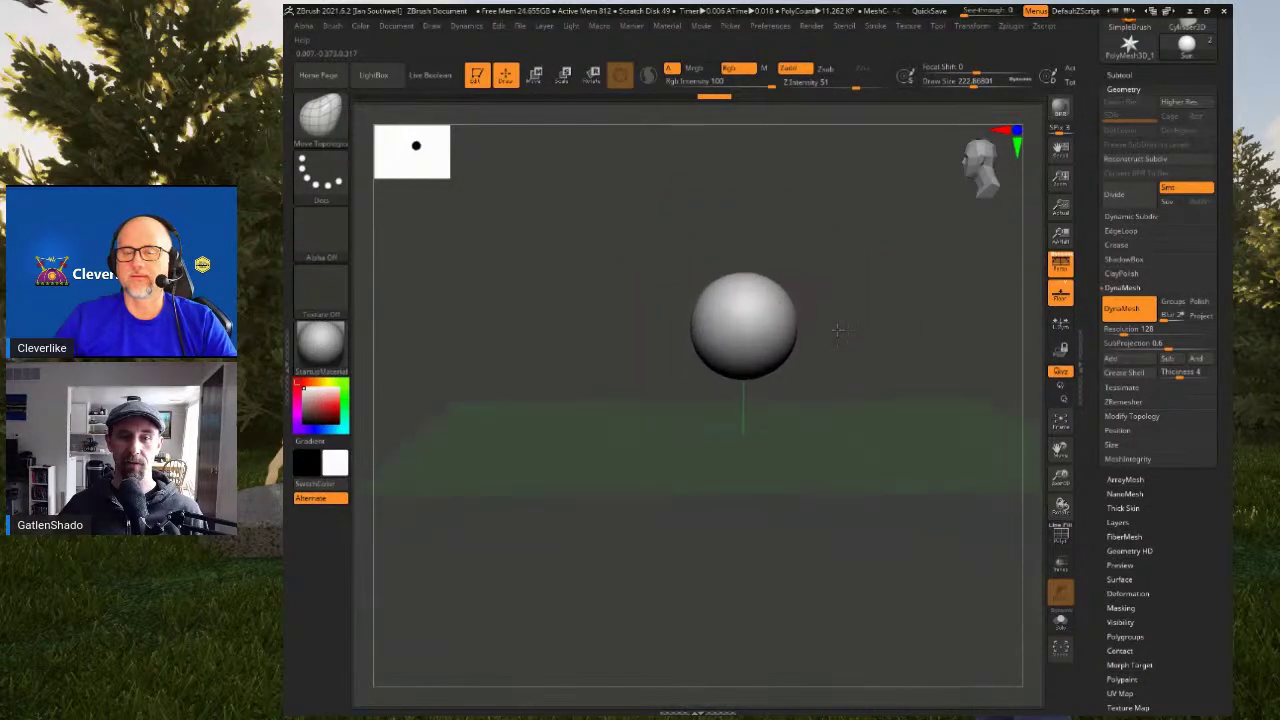
pyautogui.keyDown('alt'); pyautogui.moveTo(855, 333); pyautogui.dragTo(854, 349, button='right'); pyautogui.keyUp('alt')
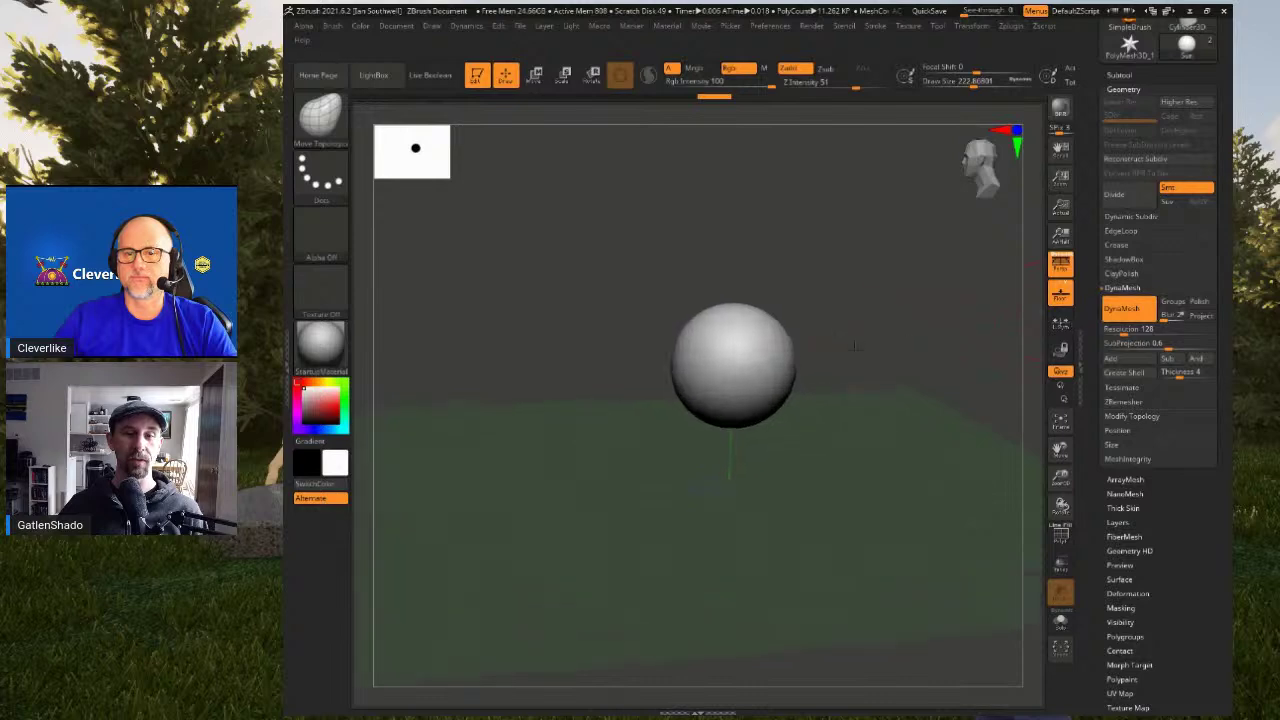
pyautogui.keyDown('alt'); pyautogui.moveTo(760, 370); pyautogui.dragTo(757, 349, button='right'); pyautogui.keyUp('alt')
# Reduce the draw size to about 132 and select the SnakeHook2 brush
pyautogui.press('space')
pyautogui.moveTo(830, 329); pyautogui.dragTo(816, 326)
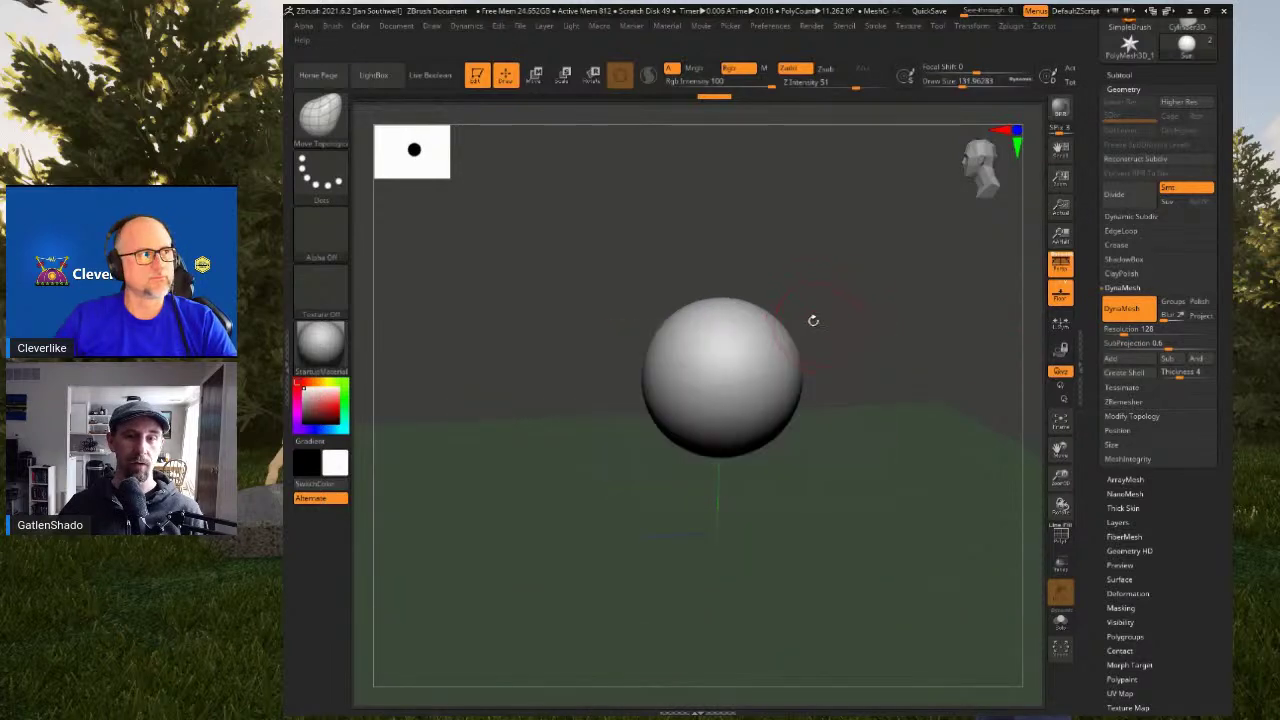
pyautogui.keyDown('alt'); pyautogui.moveTo(787, 316); pyautogui.dragTo(829, 314, button='right'); pyautogui.keyUp('alt')
pyautogui.press('b')
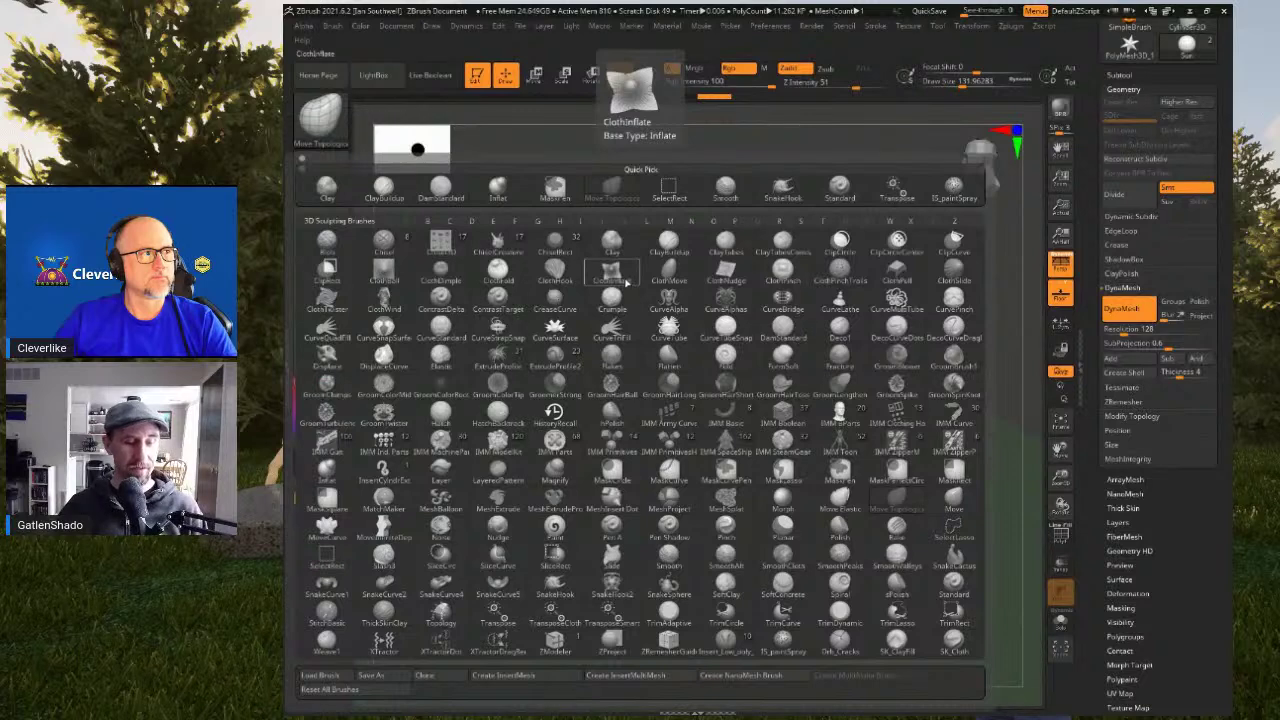
pyautogui.press('s')
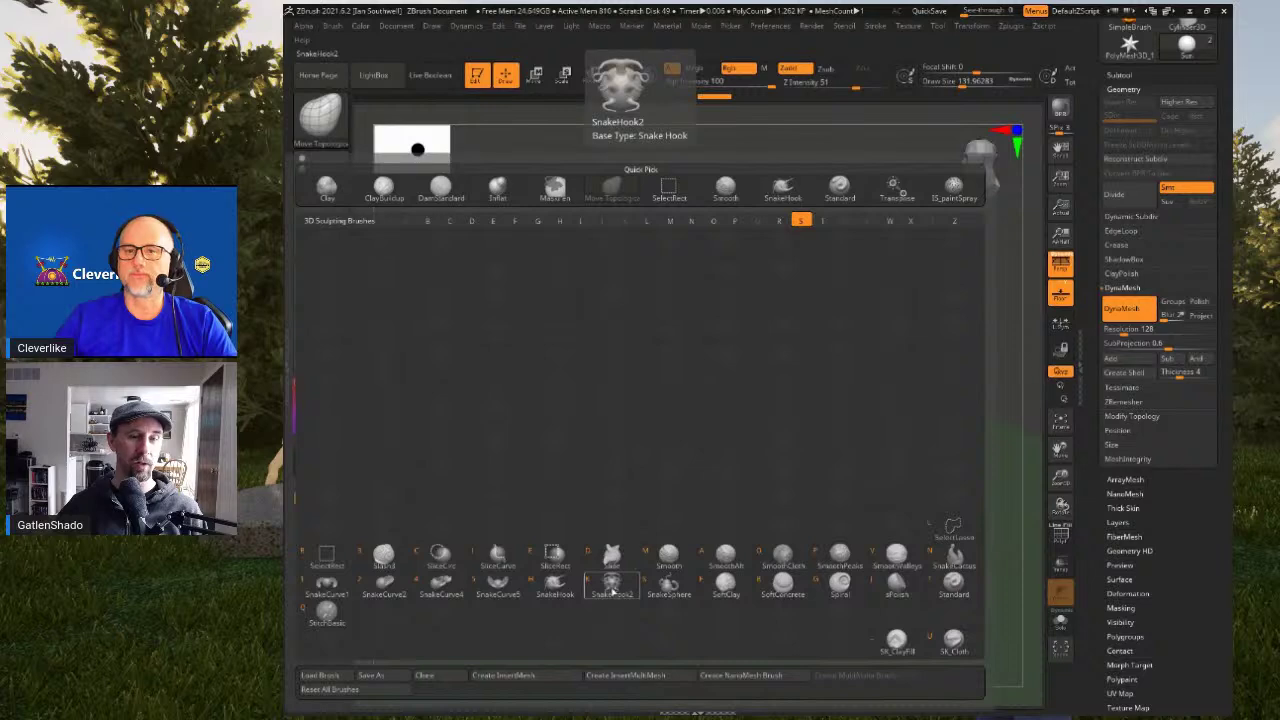
pyautogui.click(612, 590)
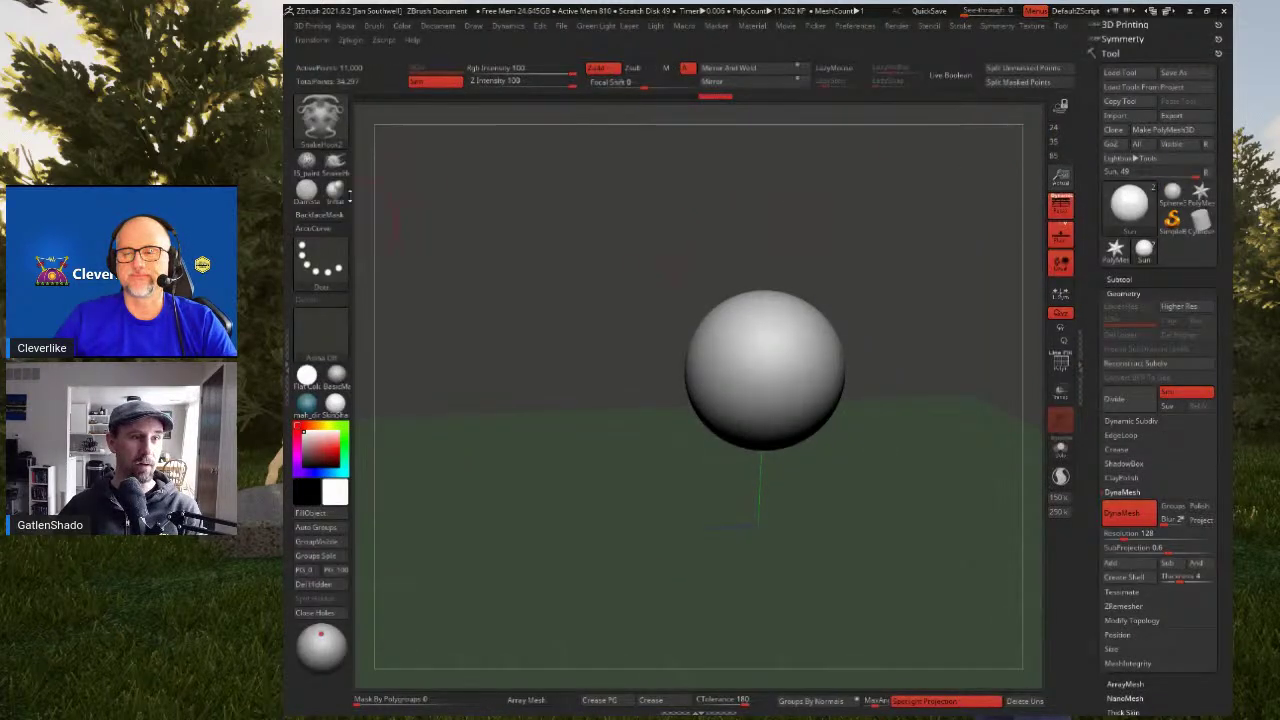
# Turn on AccuCurve for the SnakeHook2 brush and read the option's help note
pyautogui.click(326, 231)
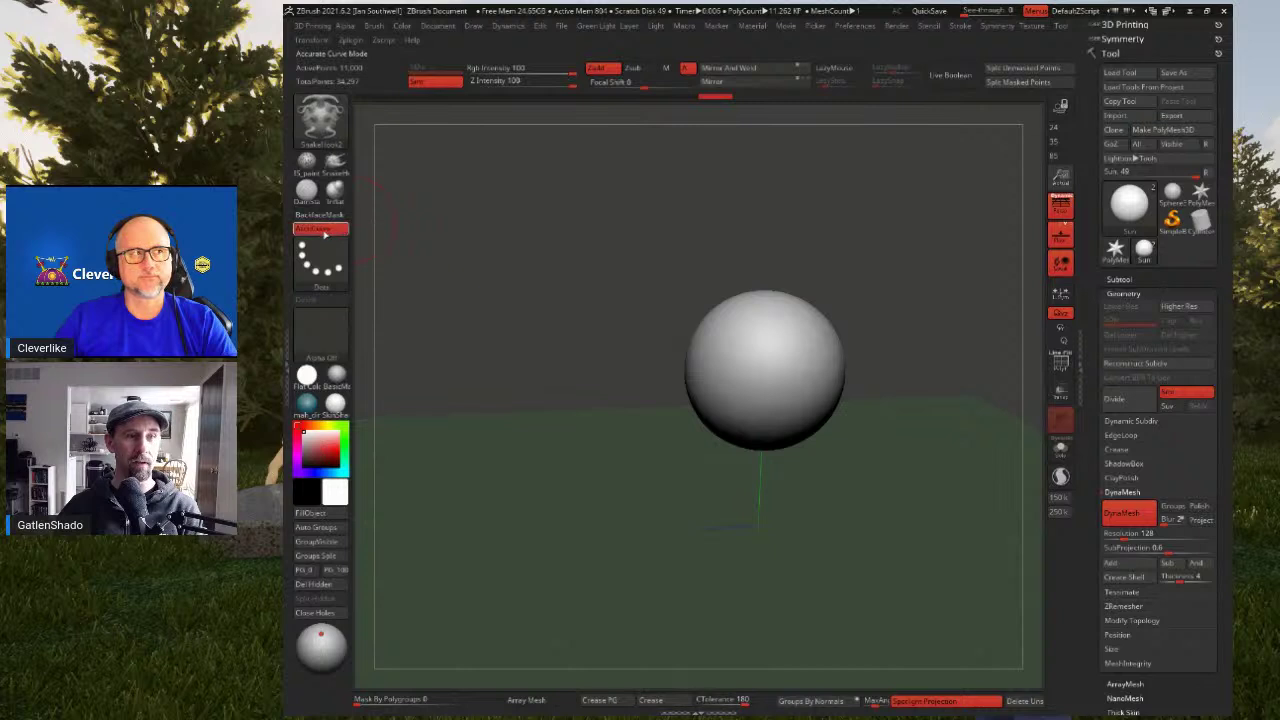
pyautogui.press('ctrl')
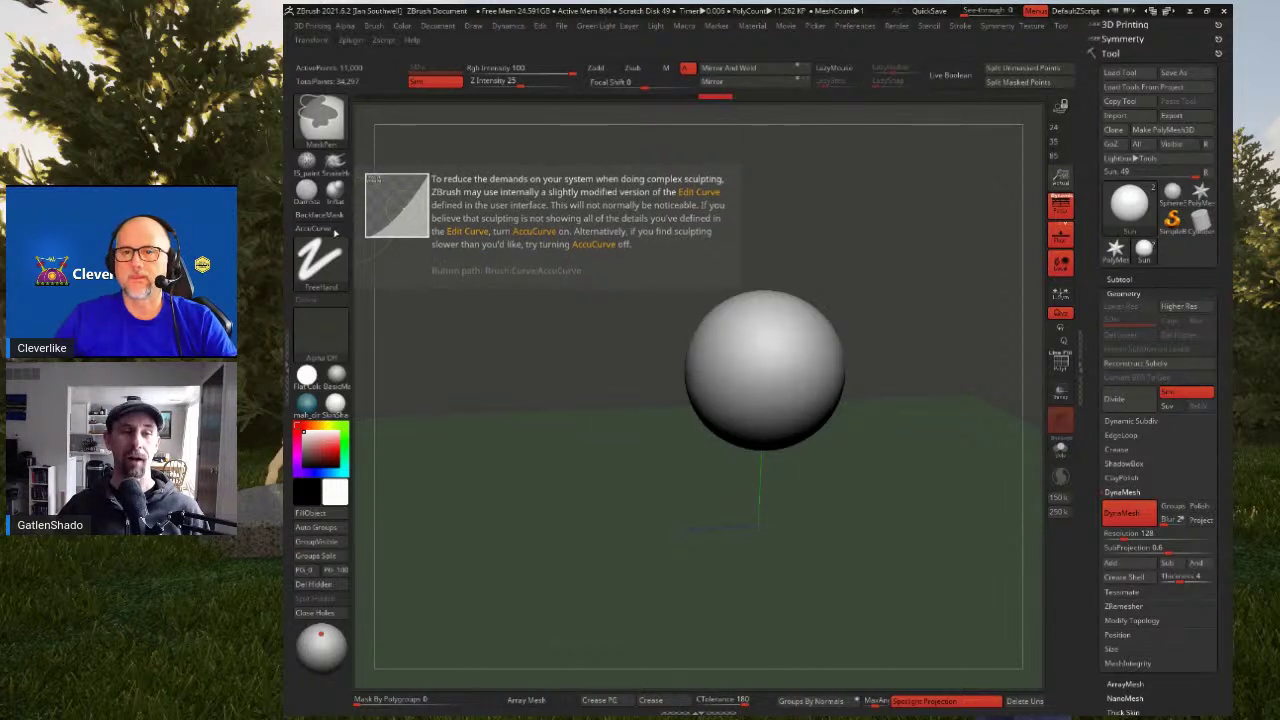
# Try pulling one long spike out of the sphere with the SnakeHook2 brush, and undo it
pyautogui.keyDown('alt'); pyautogui.moveTo(741, 311); pyautogui.dragTo(711, 290, button='right'); pyautogui.keyUp('alt')
pyautogui.moveTo(776, 305)
pyautogui.mouseDown()
pyautogui.moveTo(814, 265)
pyautogui.moveTo(868, 249)
pyautogui.mouseUp()
pyautogui.moveTo(868, 249)
pyautogui.mouseDown(button='right')
pyautogui.moveTo(833, 345)
pyautogui.moveTo(720, 294)
pyautogui.mouseUp(button='right')
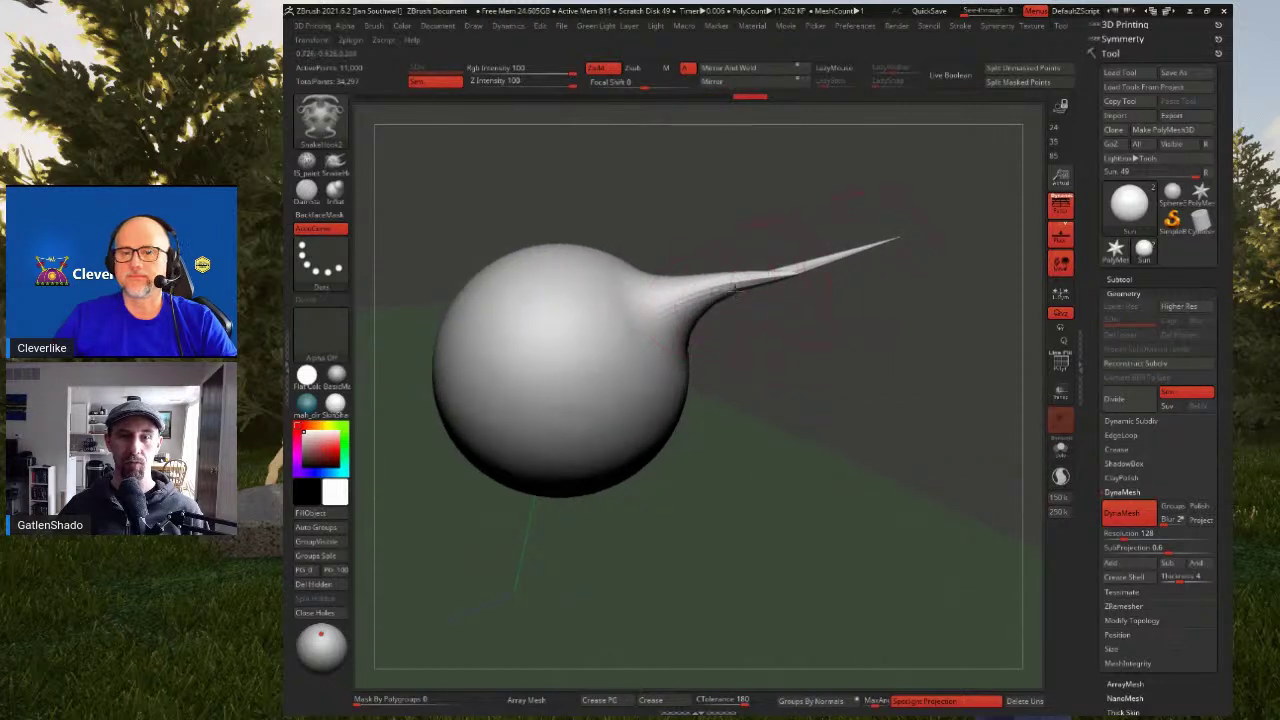
pyautogui.hotkey('ctrl', 'z')
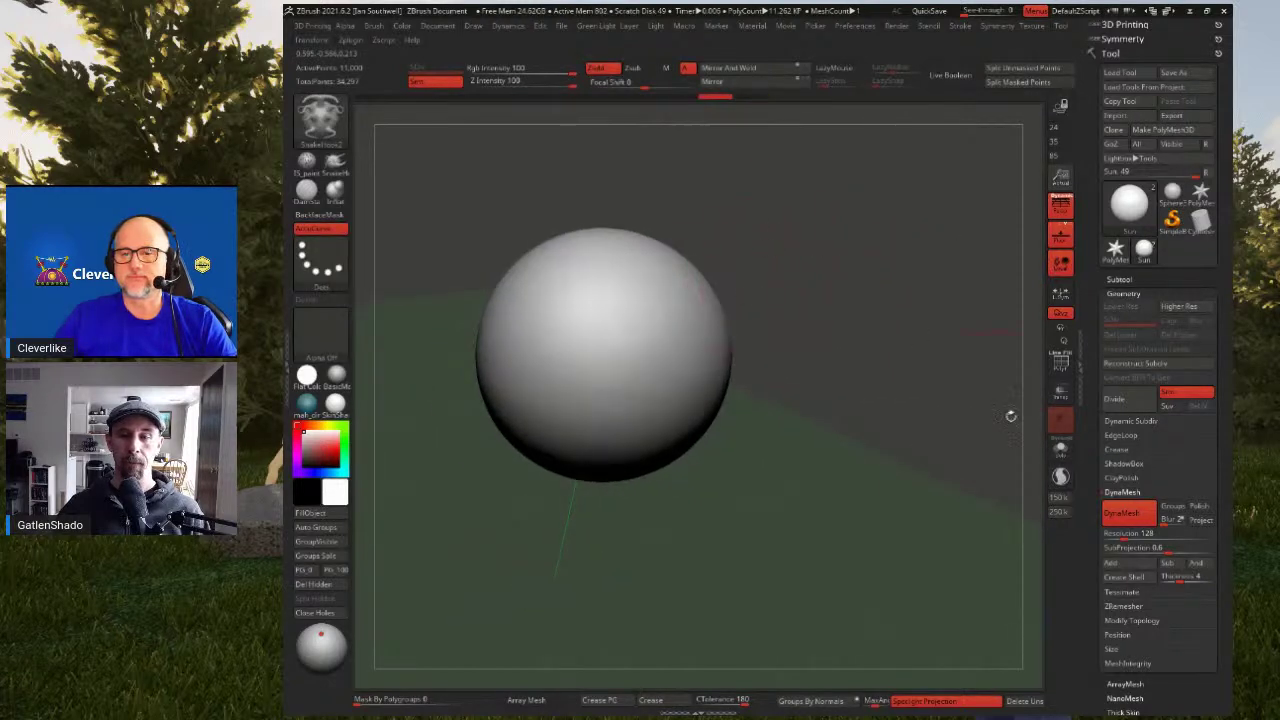
# Pull several short pointed spikes out of one side of the Sun sphere with the SnakeHook2 brush
pyautogui.moveTo(720, 321); pyautogui.dragTo(768, 298)
pyautogui.moveTo(768, 298)
pyautogui.keyDown('alt'); pyautogui.mouseDown(button='right')
pyautogui.moveTo(803, 275)
pyautogui.moveTo(577, 400)
pyautogui.mouseUp(button='right'); pyautogui.keyUp('alt')
pyautogui.moveTo(736, 337); pyautogui.dragTo(762, 305)
pyautogui.moveTo(798, 318)
pyautogui.keyDown('alt'); pyautogui.mouseDown(button='right')
pyautogui.moveTo(763, 354)
pyautogui.moveTo(800, 430)
pyautogui.mouseUp(button='right'); pyautogui.keyUp('alt')
pyautogui.keyDown('alt'); pyautogui.moveTo(800, 430); pyautogui.dragTo(930, 438, button='right'); pyautogui.keyUp('alt')
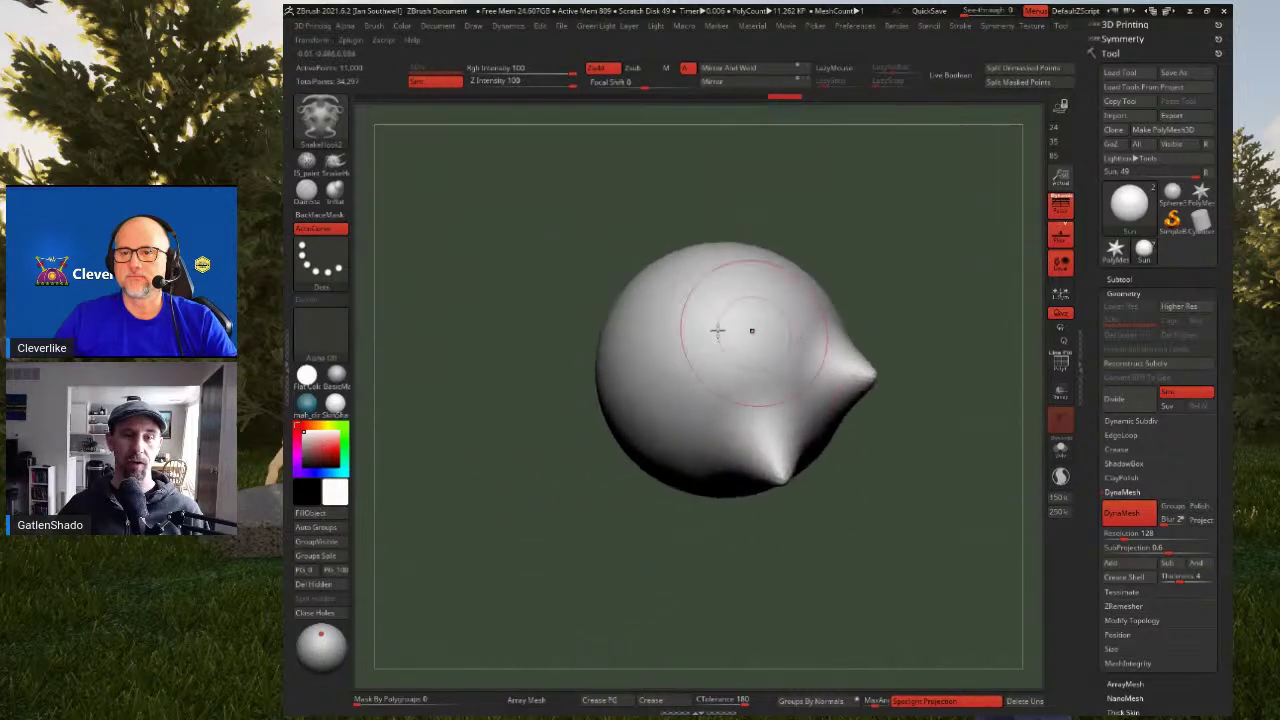
pyautogui.moveTo(773, 335); pyautogui.dragTo(798, 300, button='right')
pyautogui.moveTo(766, 334); pyautogui.dragTo(788, 304)
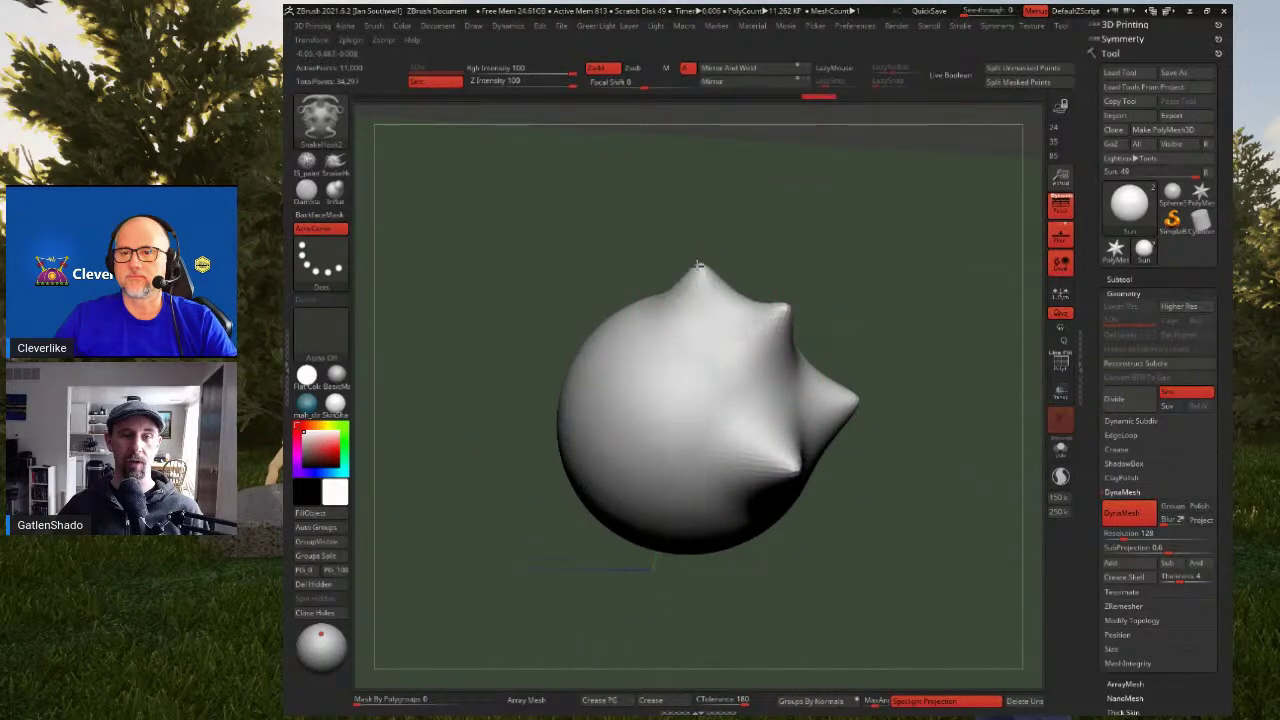
# Continue pulling pointed spikes of varied length around the remaining sides and underside of the sphere
pyautogui.moveTo(602, 338); pyautogui.dragTo(538, 309)
pyautogui.moveTo(594, 349); pyautogui.dragTo(620, 346, button='right')
pyautogui.moveTo(620, 346); pyautogui.dragTo(580, 363)
pyautogui.moveTo(632, 425)
pyautogui.keyDown('alt'); pyautogui.mouseDown(button='right')
pyautogui.moveTo(618, 343)
pyautogui.moveTo(631, 370)
pyautogui.mouseUp(button='right'); pyautogui.keyUp('alt')
pyautogui.moveTo(742, 437); pyautogui.dragTo(650, 330, button='right')
pyautogui.moveTo(884, 316); pyautogui.dragTo(713, 318, button='right')
pyautogui.moveTo(671, 265); pyautogui.dragTo(789, 446, button='right')
pyautogui.moveTo(717, 326); pyautogui.dragTo(773, 322, button='right')
pyautogui.moveTo(779, 257); pyautogui.dragTo(693, 362, button='right')
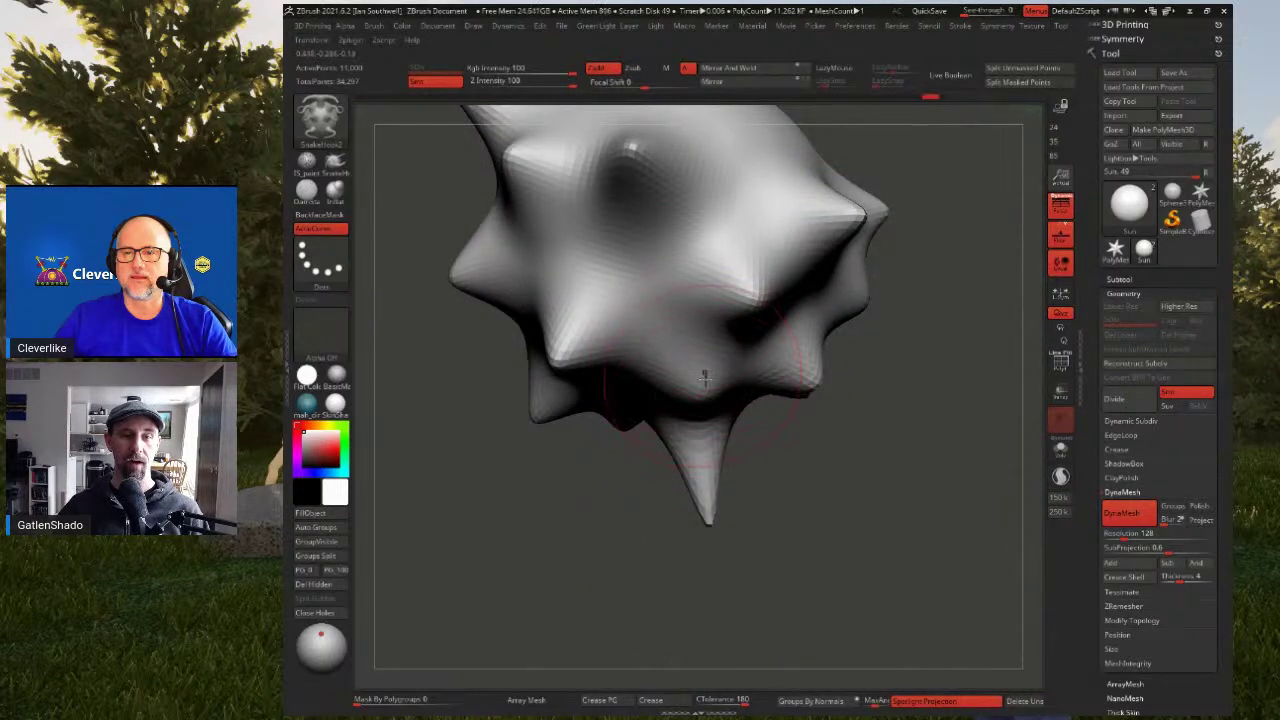
# Fill the remaining gaps between the spikes with more points, undoing the unwanted pull
pyautogui.moveTo(708, 418)
pyautogui.mouseDown(button='right')
pyautogui.moveTo(765, 350)
pyautogui.moveTo(732, 343)
pyautogui.mouseUp(button='right')
pyautogui.moveTo(760, 415); pyautogui.dragTo(727, 381, button='right')
pyautogui.hotkey('ctrl', 'z')
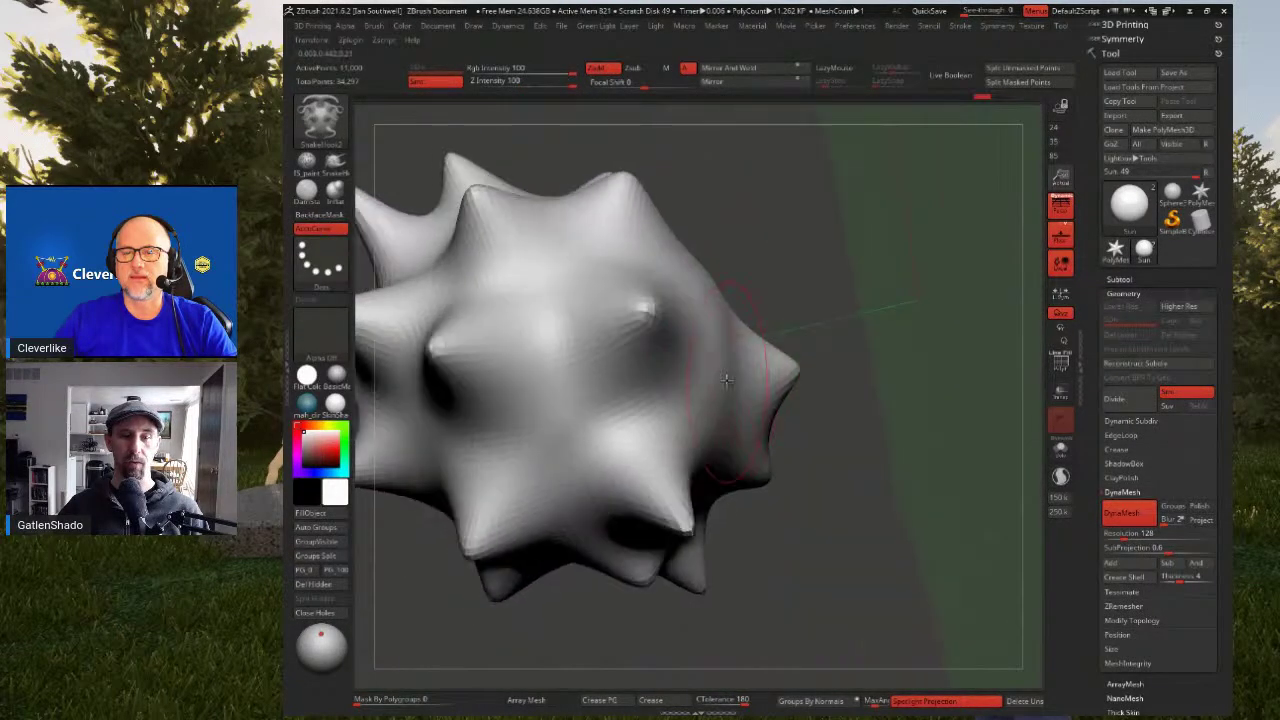
pyautogui.moveTo(711, 303); pyautogui.dragTo(723, 369, button='right')
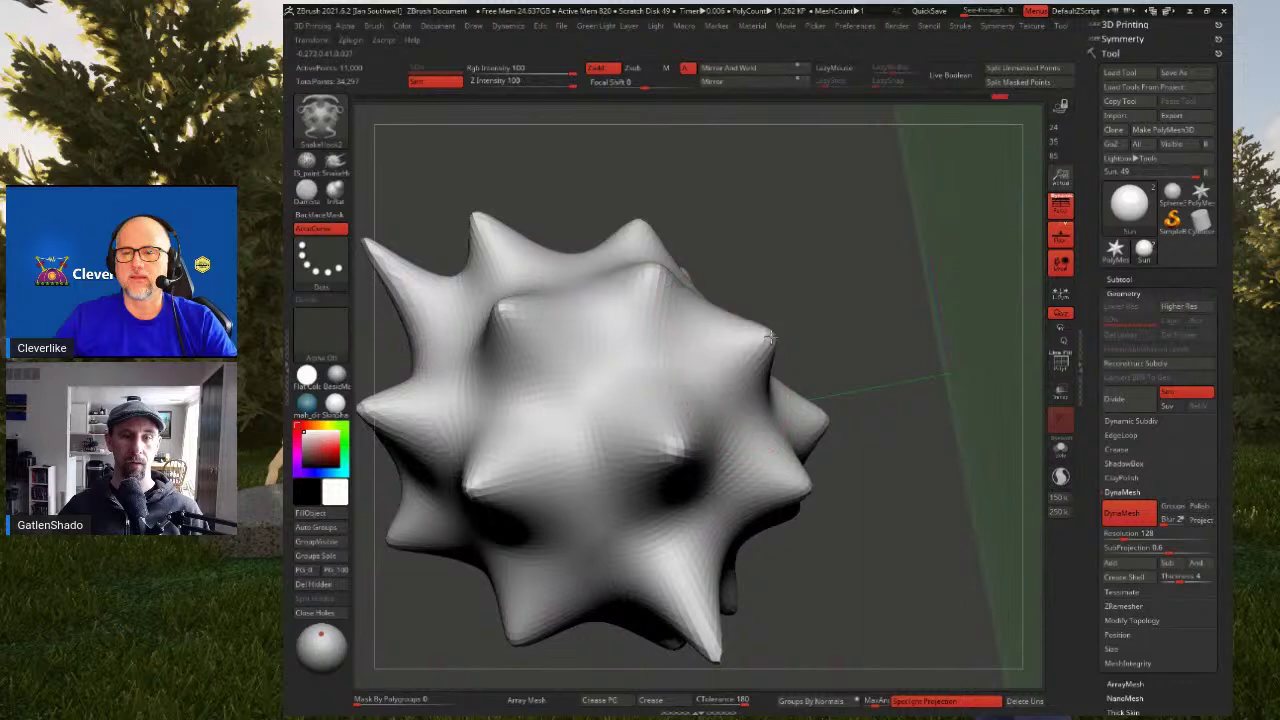
pyautogui.keyDown('alt'); pyautogui.moveTo(711, 313); pyautogui.dragTo(740, 320, button='right'); pyautogui.keyUp('alt')
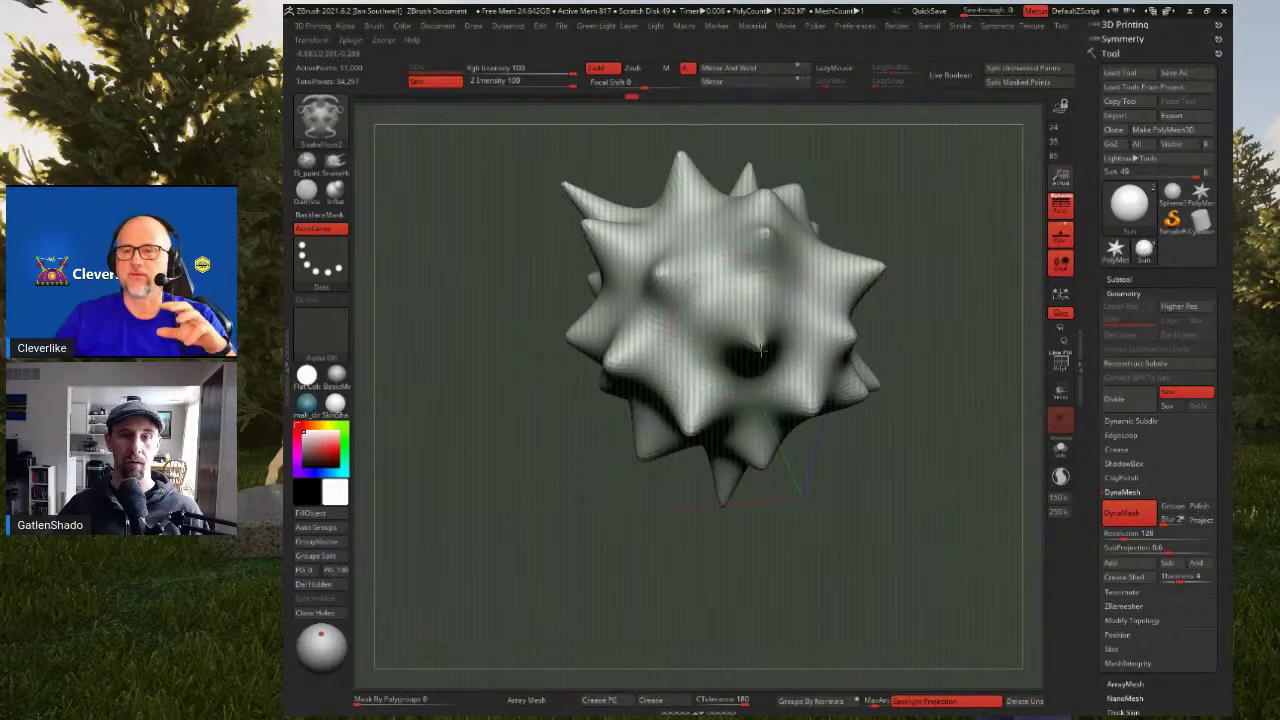
pyautogui.moveTo(760, 337); pyautogui.dragTo(800, 286, button='right')
pyautogui.moveTo(766, 209); pyautogui.dragTo(766, 230, button='right')
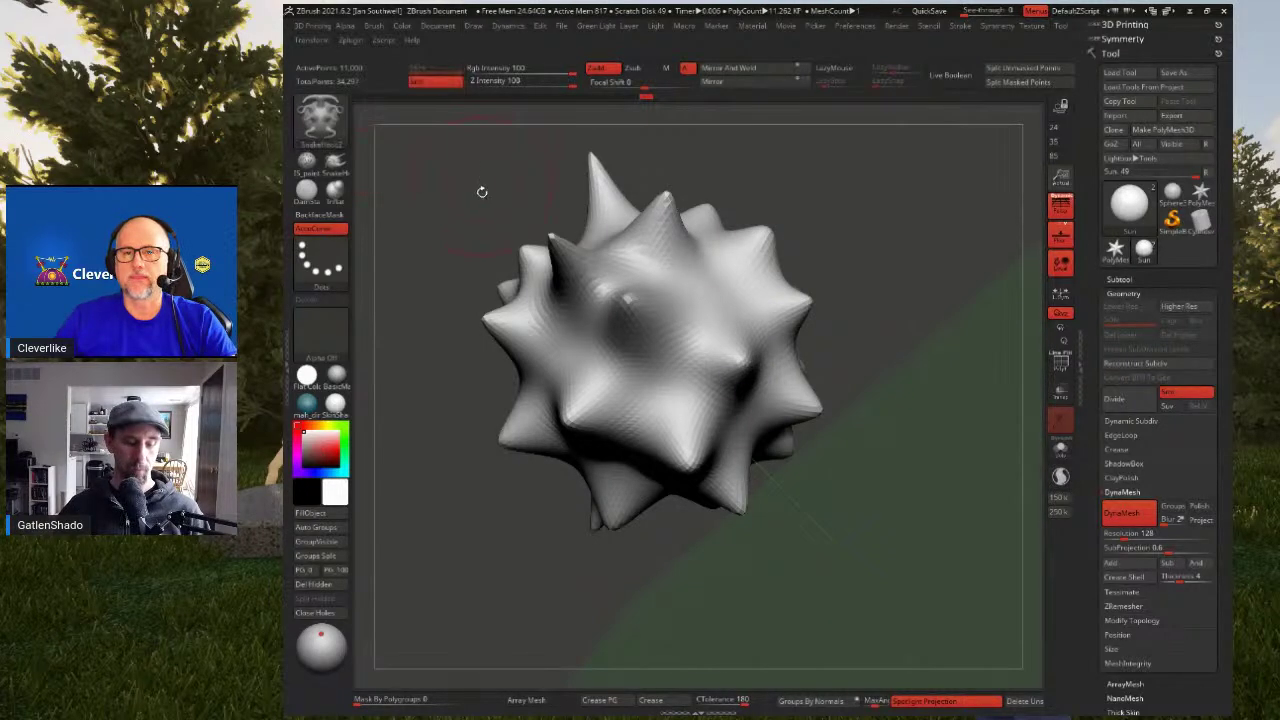
# Switch from SnakeHook2 to the standard SnakeHook brush
pyautogui.press('b')
pyautogui.press('s')
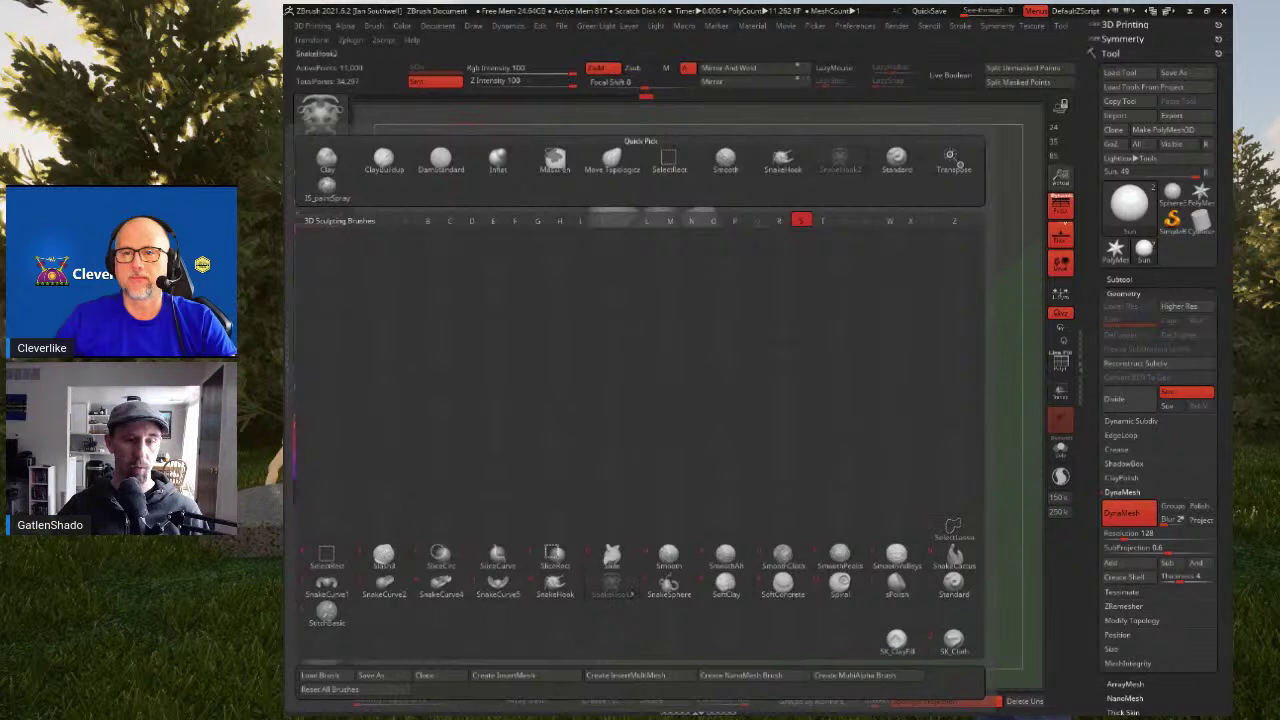
pyautogui.click(555, 587)
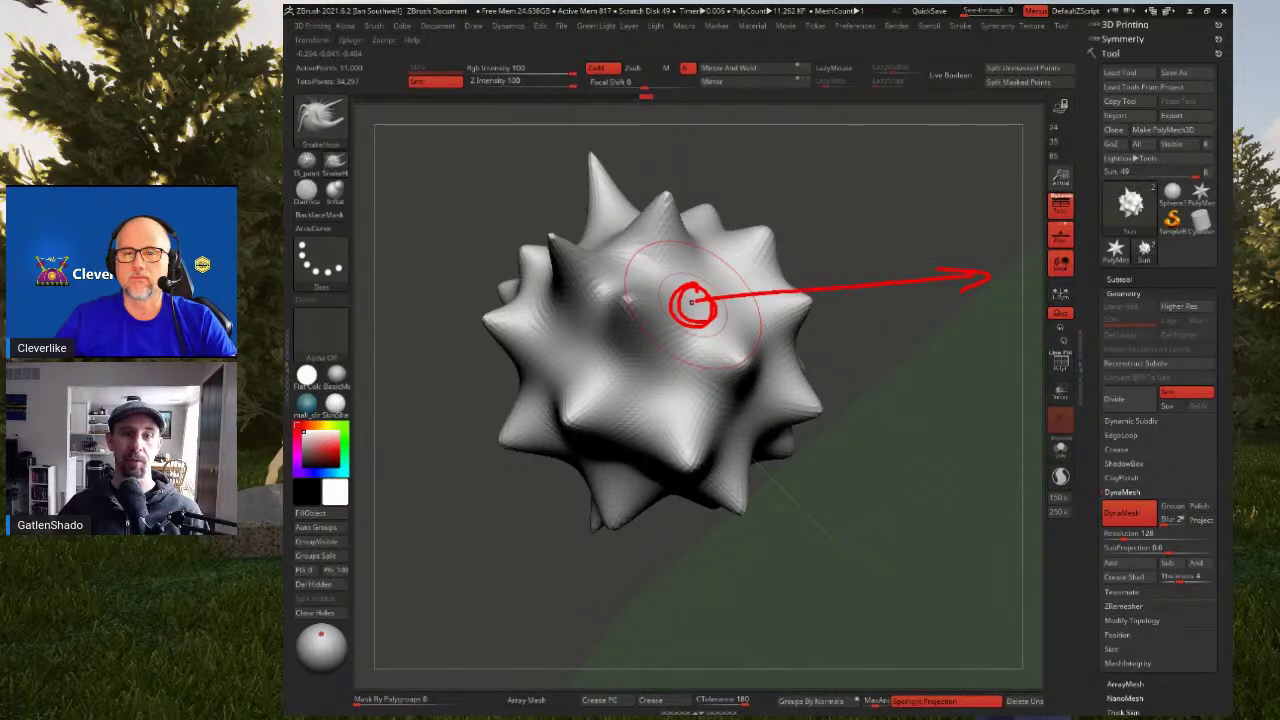
pyautogui.moveTo(877, 176); pyautogui.dragTo(487, 326)
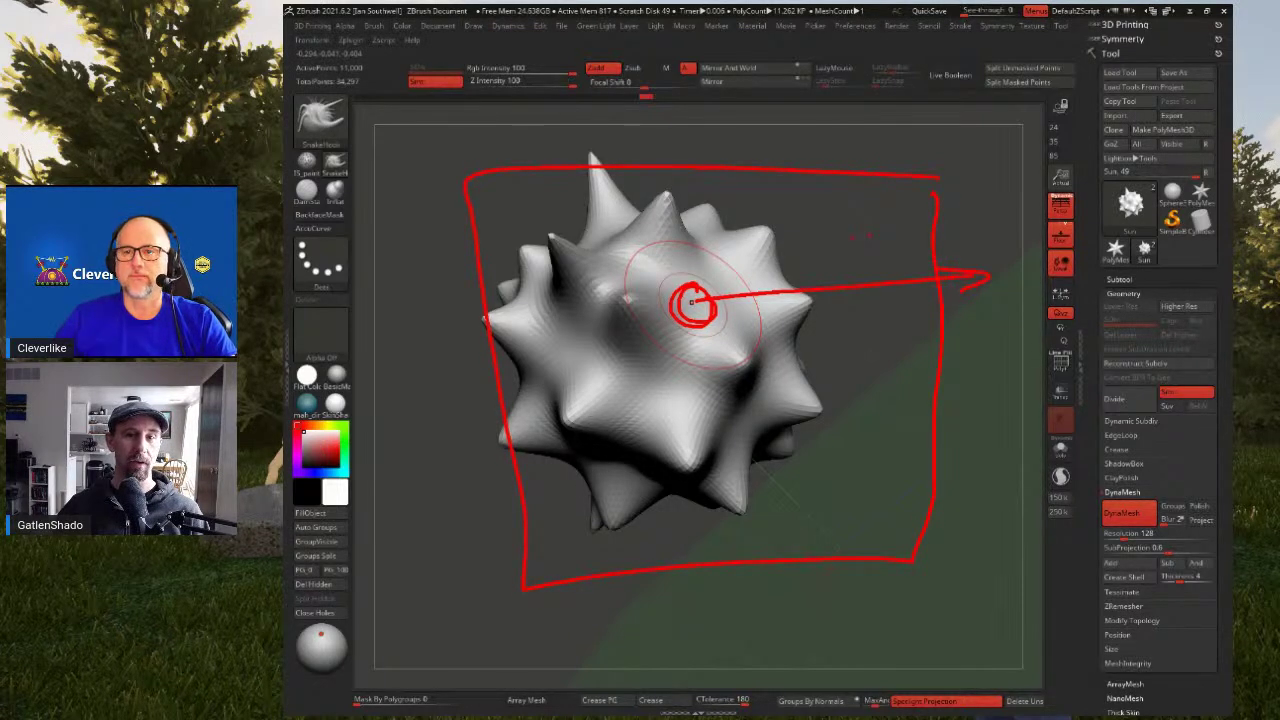
pyautogui.press('Escape')
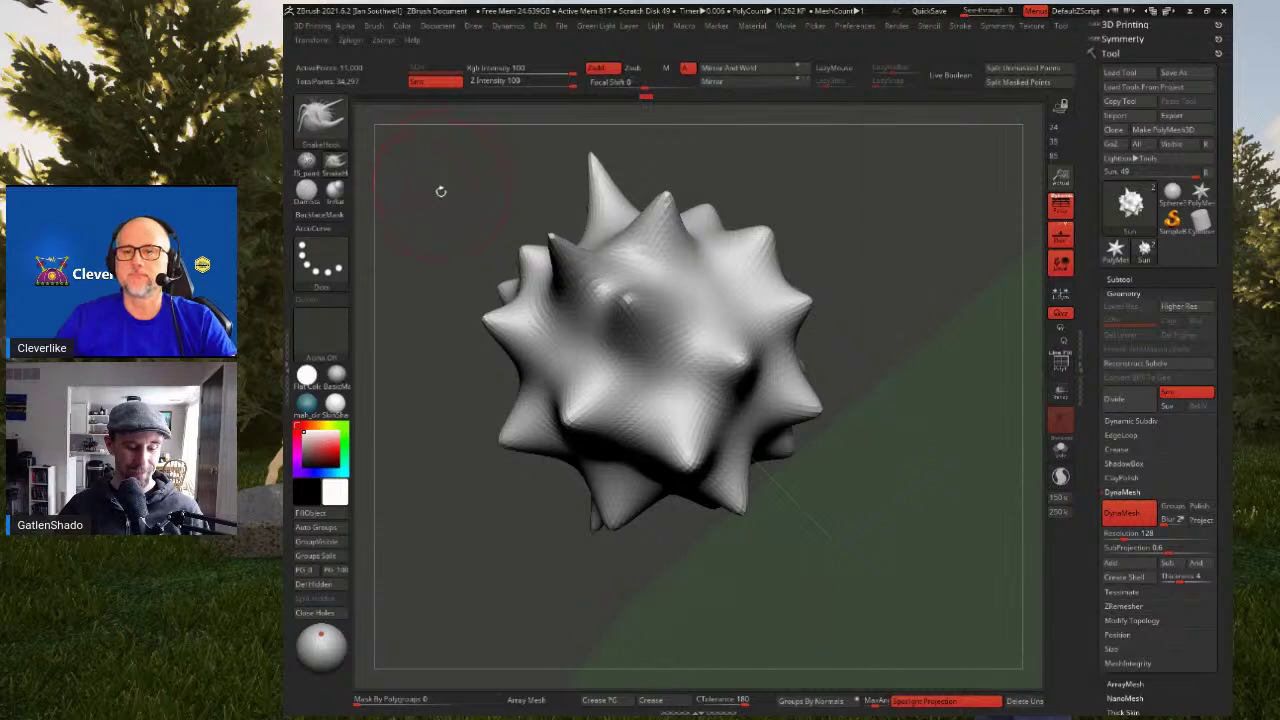
# Select the SnakeHook2 brush again and pull the surface between the existing spikes into additional raised forms
pyautogui.press('b')
pyautogui.press('s')
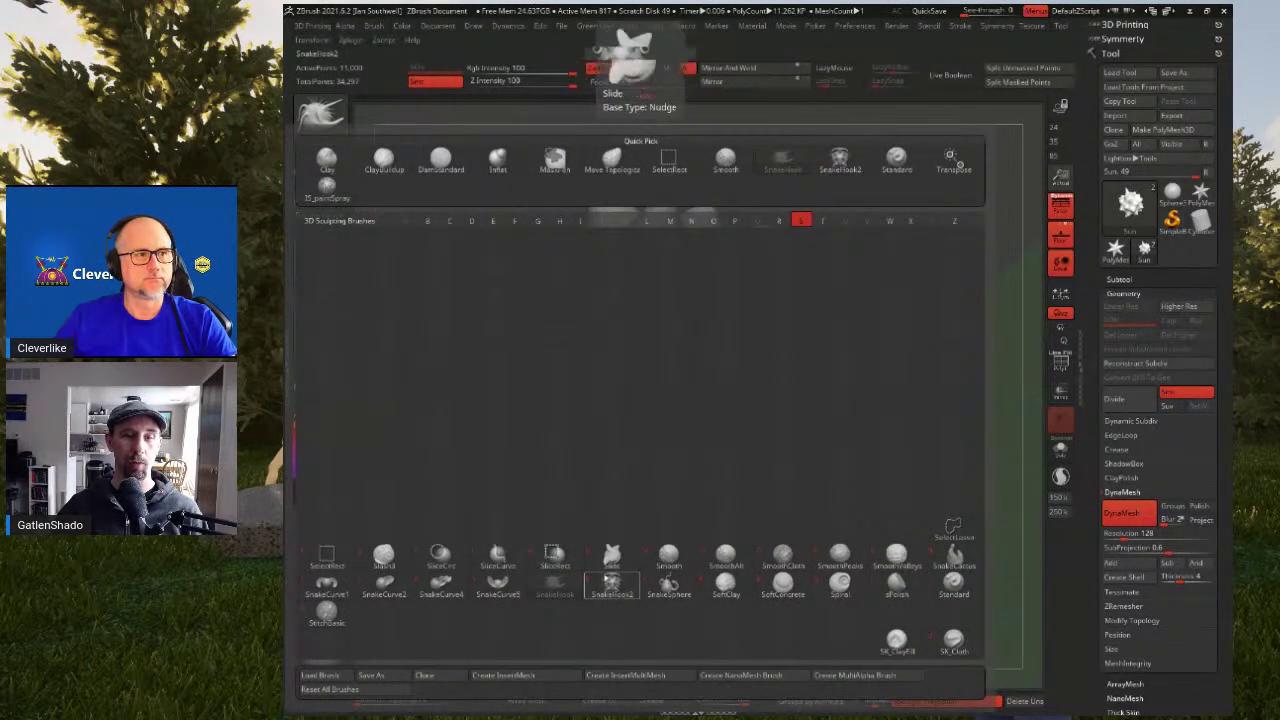
pyautogui.click(614, 589)
pyautogui.moveTo(718, 288); pyautogui.dragTo(746, 271)
pyautogui.moveTo(748, 272); pyautogui.dragTo(735, 304, button='right')
pyautogui.moveTo(718, 314); pyautogui.dragTo(689, 314)
pyautogui.moveTo(690, 314)
pyautogui.mouseDown(button='right')
pyautogui.moveTo(877, 349)
pyautogui.moveTo(851, 334)
pyautogui.moveTo(1000, 350)
pyautogui.mouseUp(button='right')
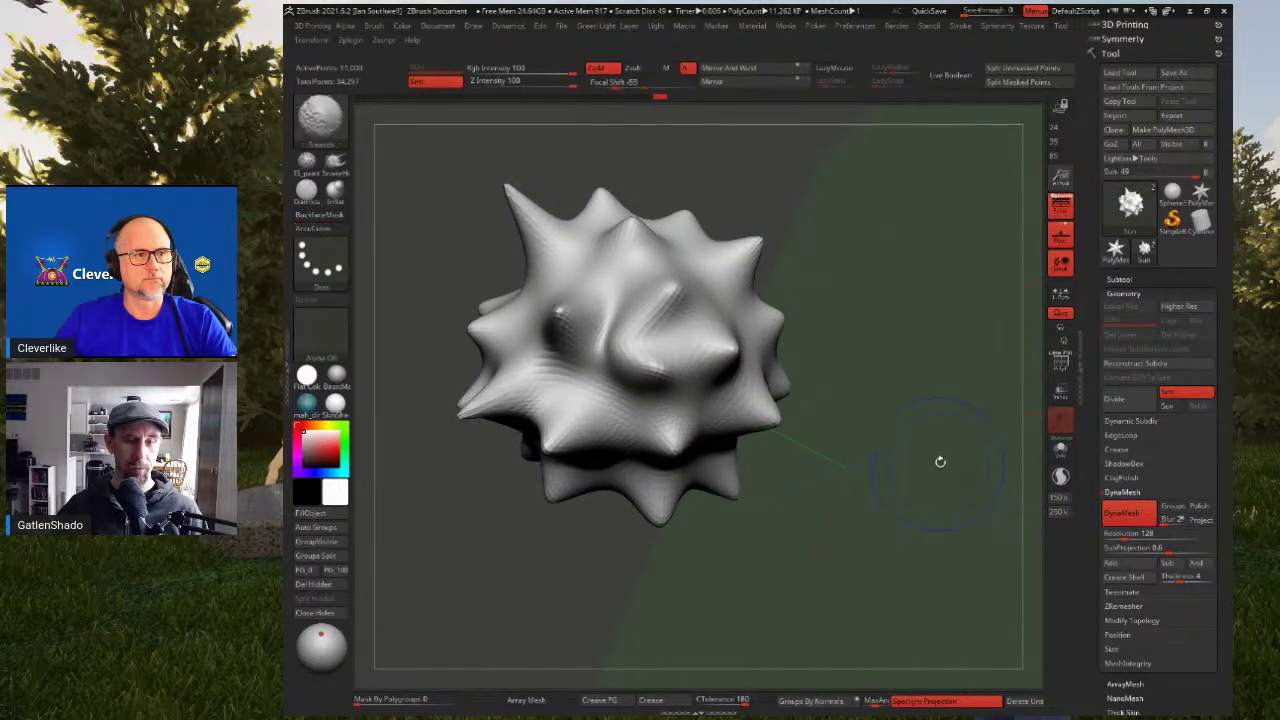
# Display the polygon wireframe and remesh the stretched spikes with DynaMesh at resolution 128
pyautogui.hotkey('shift', 'f')
pyautogui.moveTo(877, 366)
pyautogui.mouseDown(button='right')
pyautogui.moveTo(894, 300)
pyautogui.moveTo(757, 293)
pyautogui.moveTo(748, 365)
pyautogui.mouseUp(button='right')
pyautogui.keyDown('alt'); pyautogui.moveTo(748, 365); pyautogui.dragTo(950, 285, button='right'); pyautogui.keyUp('alt')
pyautogui.moveTo(700, 300)
pyautogui.keyDown('ctrl'); pyautogui.mouseDown(button='right')
pyautogui.moveTo(715, 385)
pyautogui.moveTo(748, 351)
pyautogui.mouseUp(button='right'); pyautogui.keyUp('ctrl')
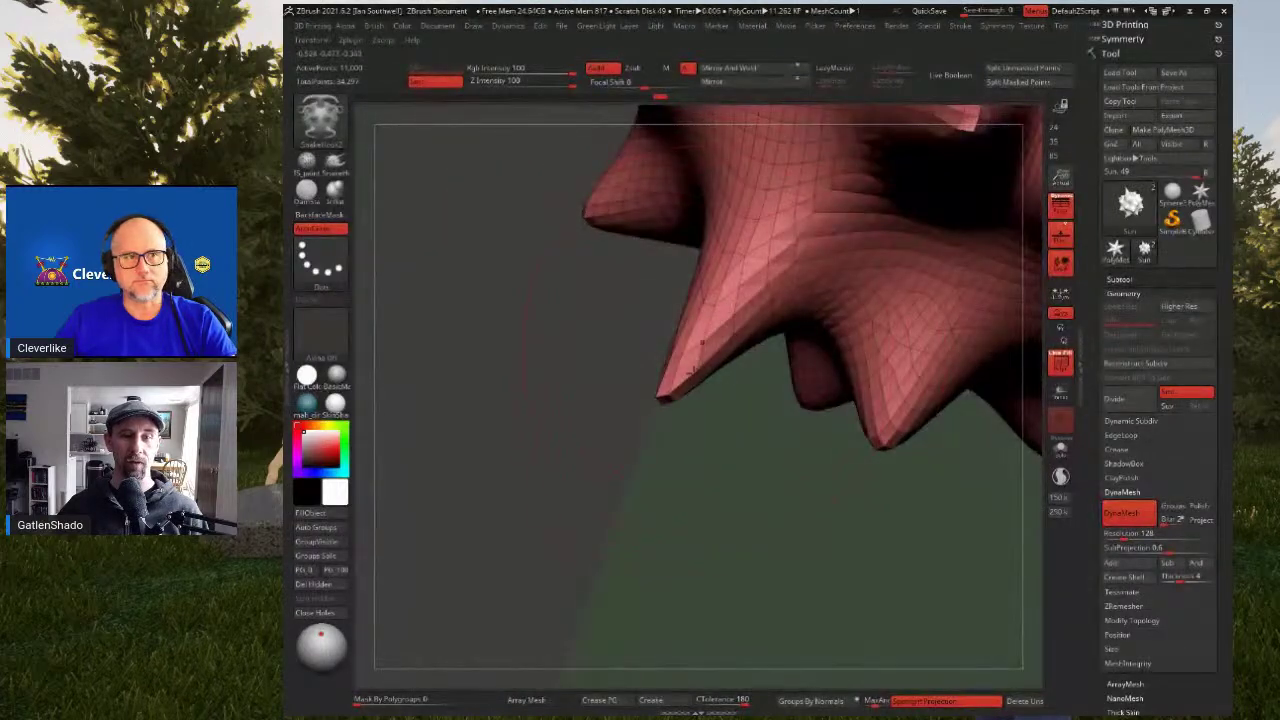
pyautogui.keyDown('ctrl'); pyautogui.moveTo(473, 328); pyautogui.dragTo(586, 546); pyautogui.keyUp('ctrl')
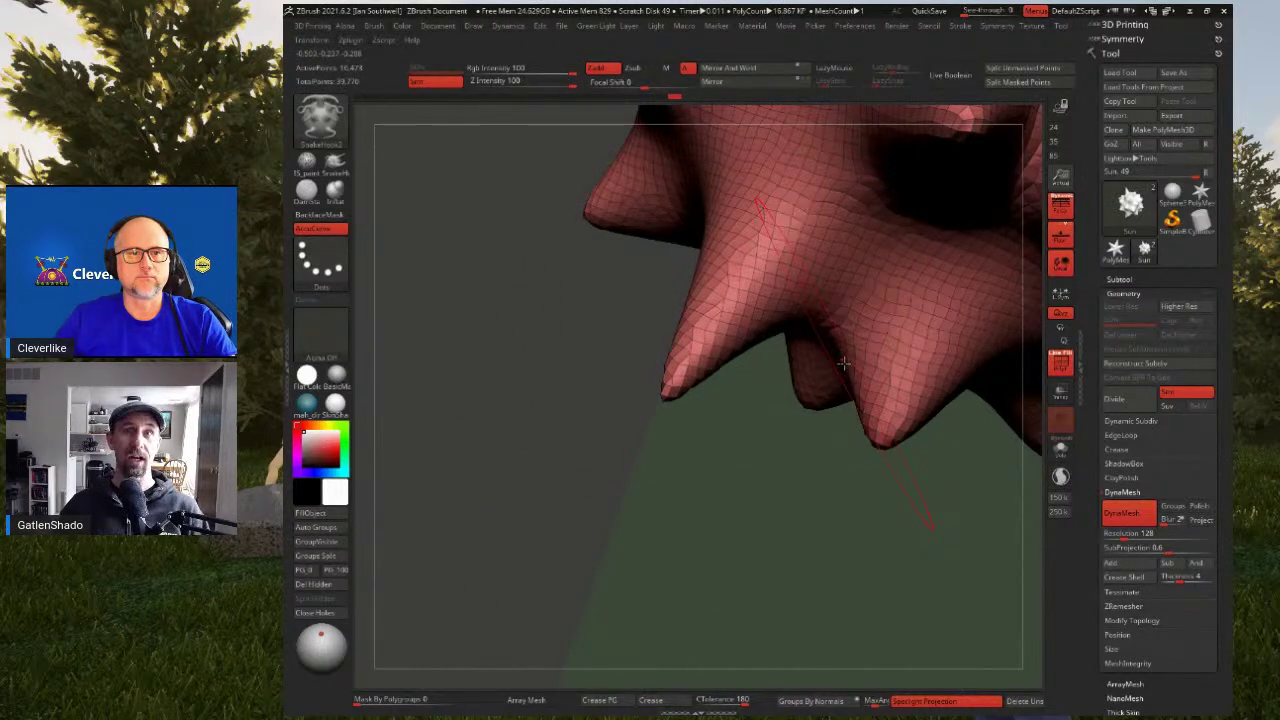
# Check the remeshed polygons around the spiky sphere and hide the wireframe
pyautogui.moveTo(849, 327)
pyautogui.keyDown('ctrl'); pyautogui.mouseDown(button='right')
pyautogui.moveTo(842, 225)
pyautogui.moveTo(697, 358)
pyautogui.moveTo(832, 313)
pyautogui.mouseUp(button='right'); pyautogui.keyUp('ctrl')
pyautogui.keyDown('alt'); pyautogui.moveTo(753, 343); pyautogui.dragTo(833, 362, button='right'); pyautogui.keyUp('alt')
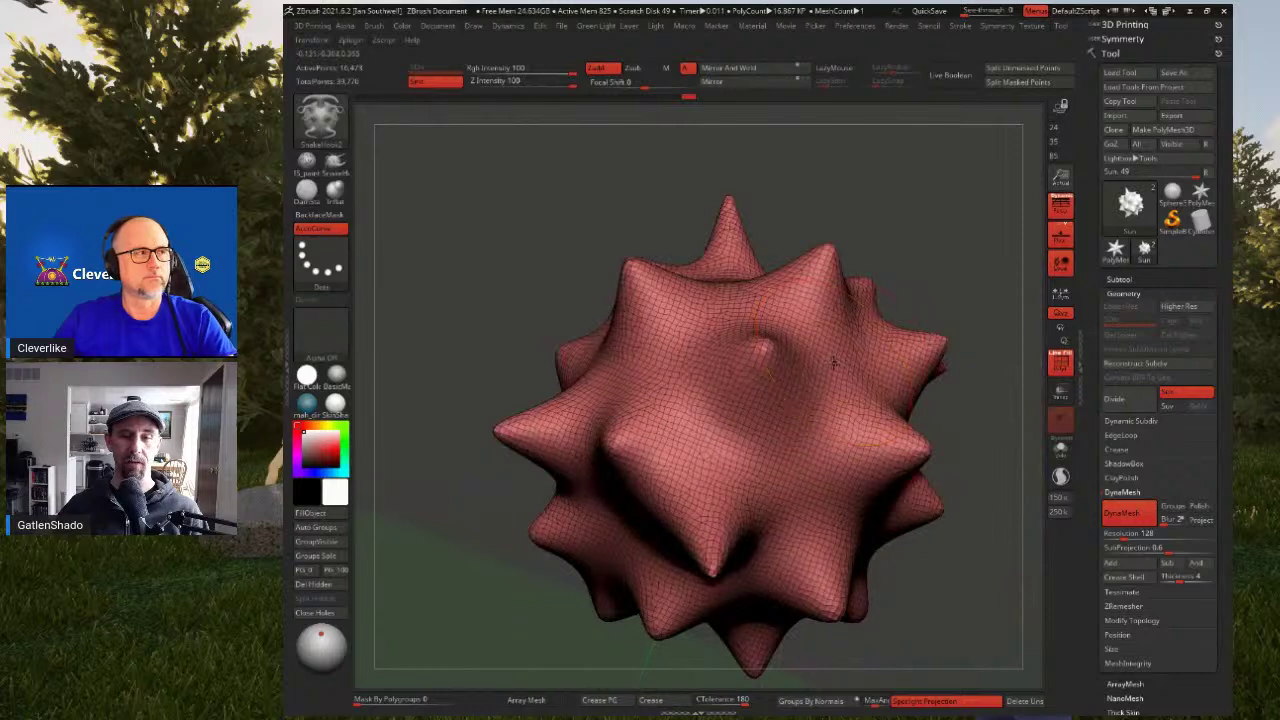
pyautogui.moveTo(792, 376)
pyautogui.mouseDown()
pyautogui.moveTo(806, 395)
pyautogui.moveTo(811, 379)
pyautogui.mouseUp()
pyautogui.moveTo(826, 359); pyautogui.dragTo(853, 253, button='right')
pyautogui.hotkey('shift', 'f')
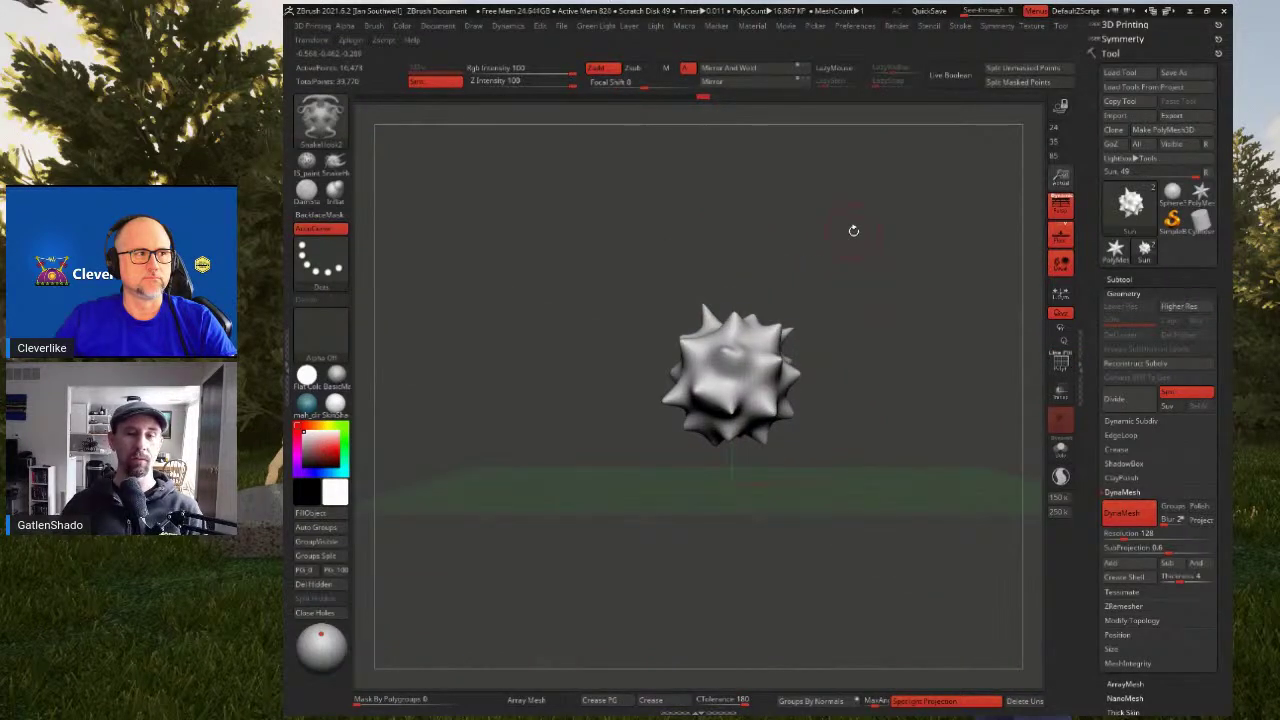
pyautogui.moveTo(820, 323)
pyautogui.keyDown('ctrl'); pyautogui.mouseDown(button='right')
pyautogui.moveTo(820, 383)
pyautogui.moveTo(814, 308)
pyautogui.moveTo(744, 325)
pyautogui.moveTo(774, 303)
pyautogui.mouseUp(button='right'); pyautogui.keyUp('ctrl')
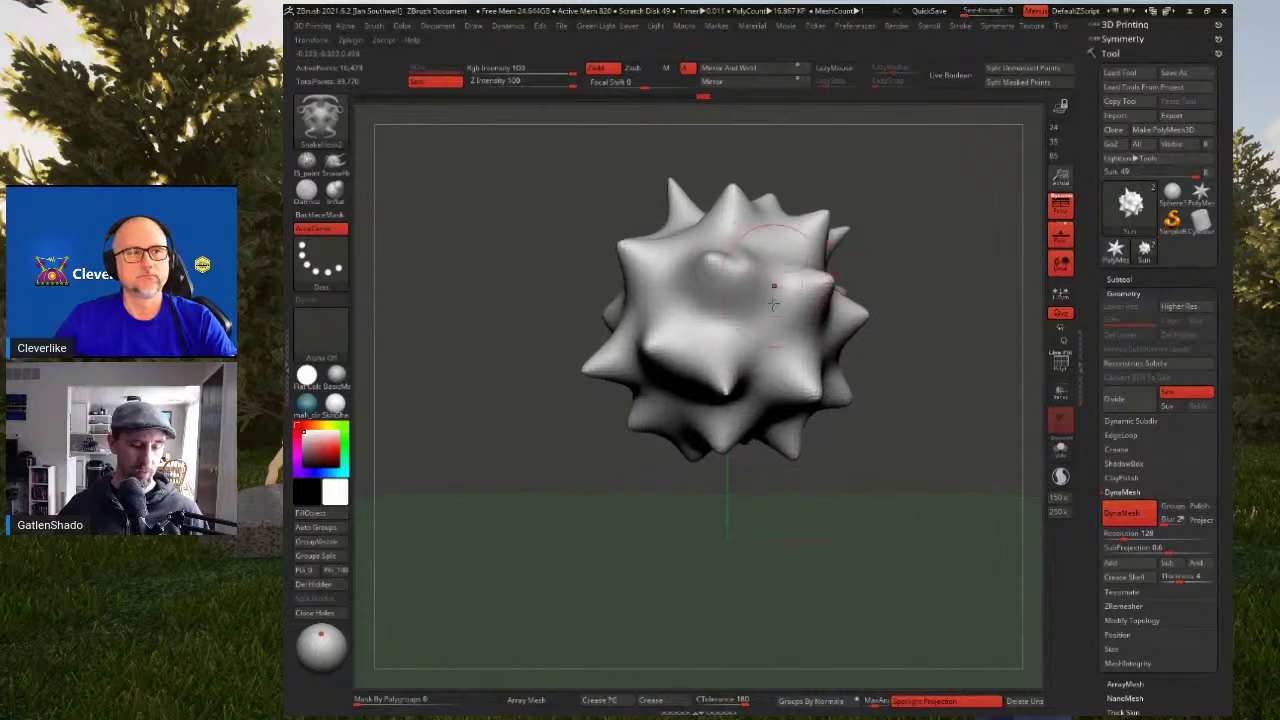
# Select the Spiral brush and enlarge its draw size
pyautogui.press('b')
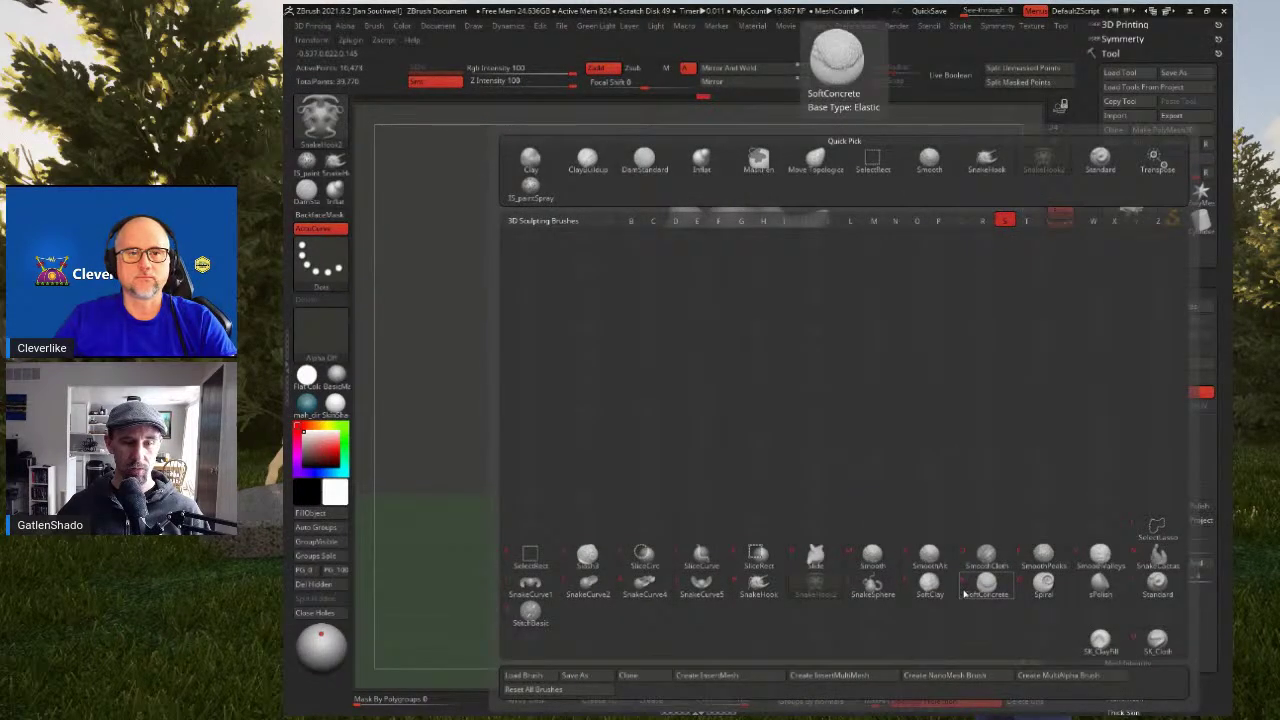
pyautogui.click(1045, 590)
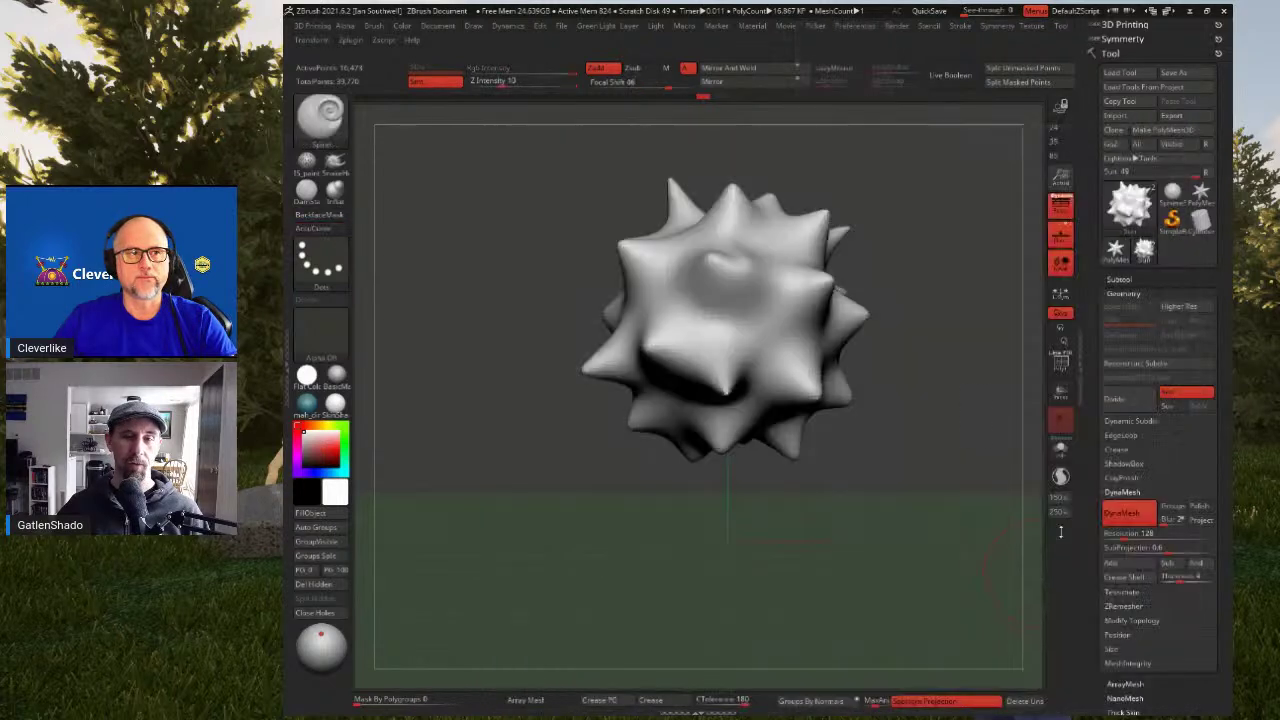
pyautogui.press('space')
# Twist the spikes and the surface between them into swirls at several places around the sphere
pyautogui.moveTo(854, 309); pyautogui.dragTo(762, 311, button='right')
pyautogui.moveTo(763, 330); pyautogui.dragTo(760, 341, button='right')
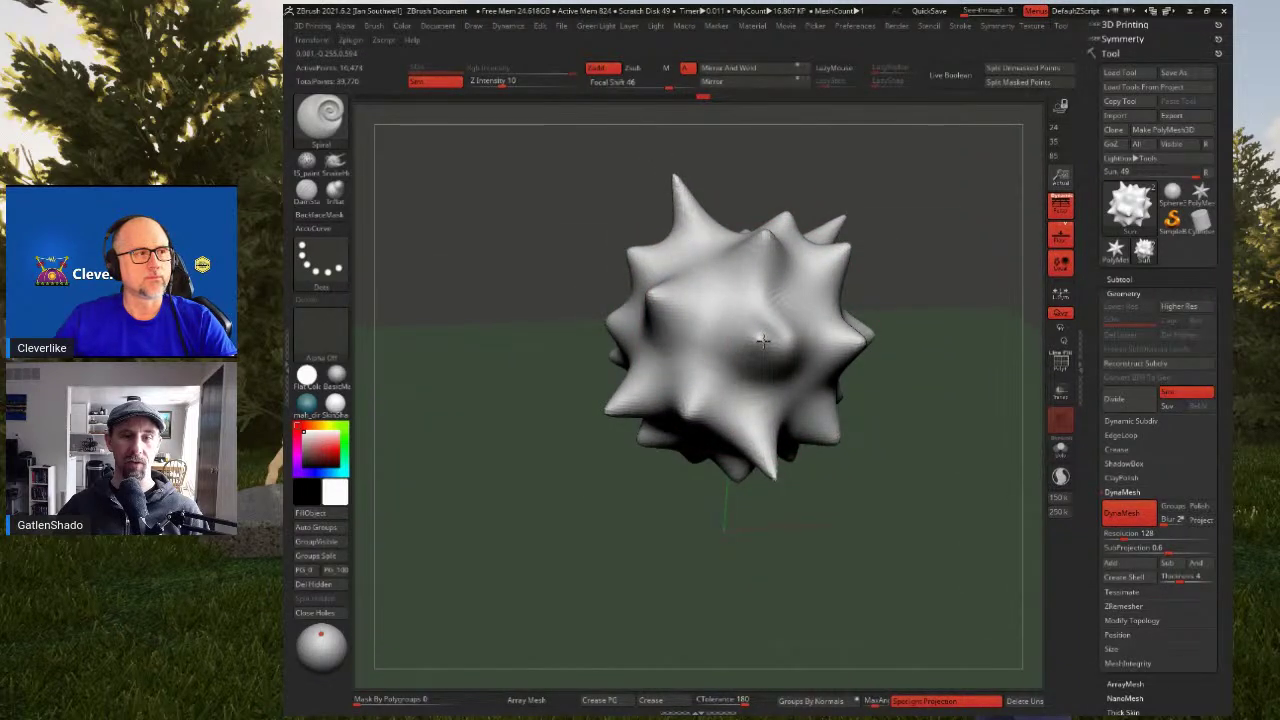
pyautogui.moveTo(760, 335); pyautogui.dragTo(703, 324, button='right')
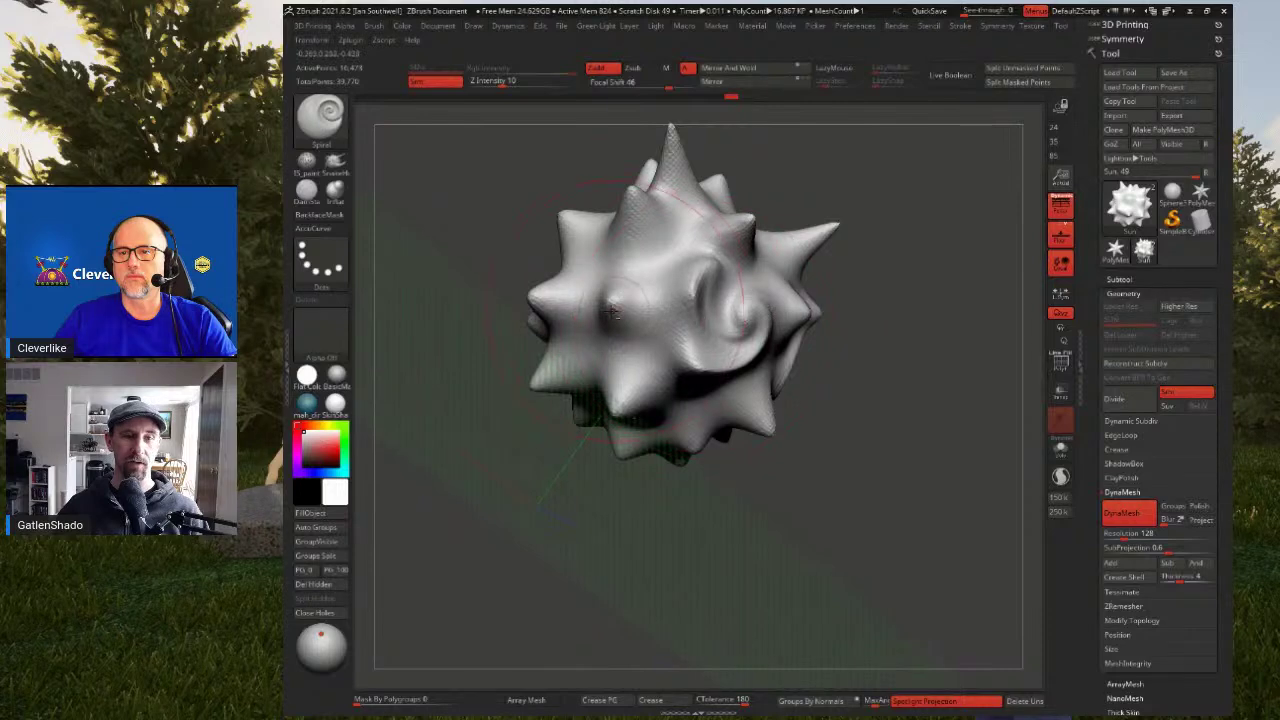
pyautogui.moveTo(615, 307); pyautogui.dragTo(638, 341, button='right')
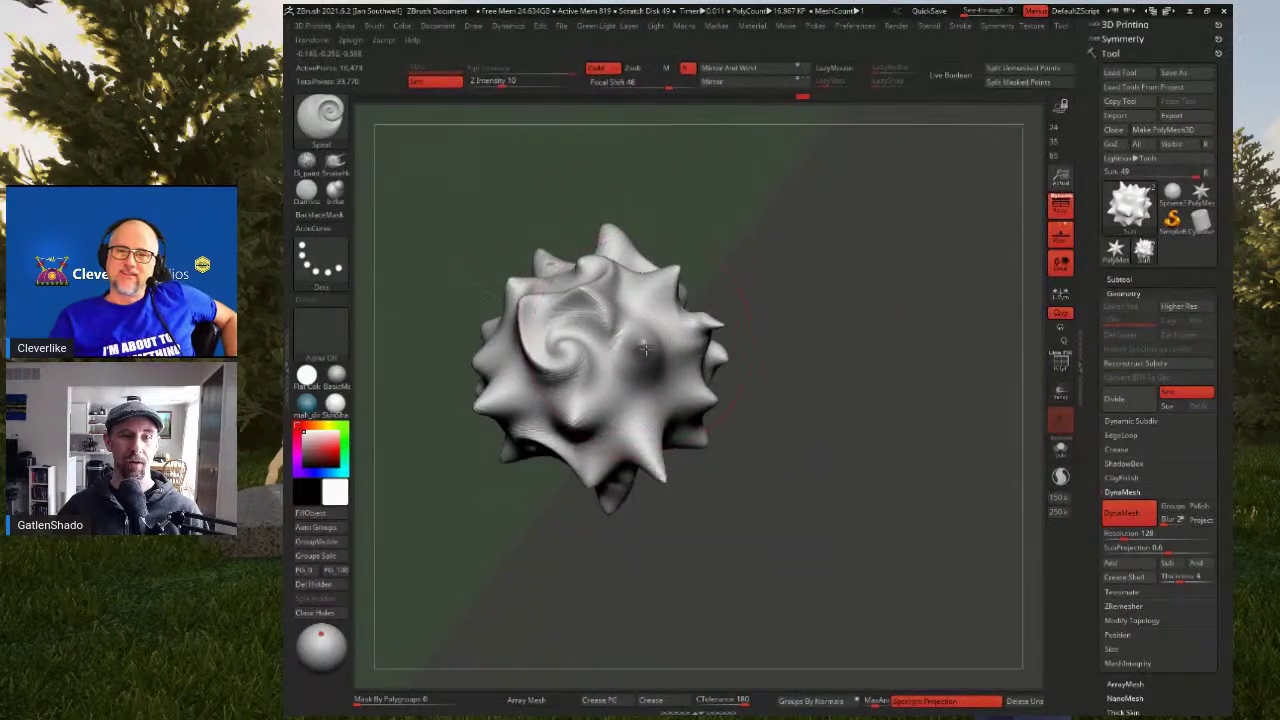
pyautogui.moveTo(649, 390)
pyautogui.mouseDown(button='right')
pyautogui.moveTo(727, 388)
pyautogui.moveTo(714, 330)
pyautogui.moveTo(700, 345)
pyautogui.moveTo(712, 335)
pyautogui.moveTo(694, 311)
pyautogui.moveTo(751, 377)
pyautogui.moveTo(749, 297)
pyautogui.moveTo(749, 360)
pyautogui.moveTo(871, 263)
pyautogui.mouseUp(button='right')
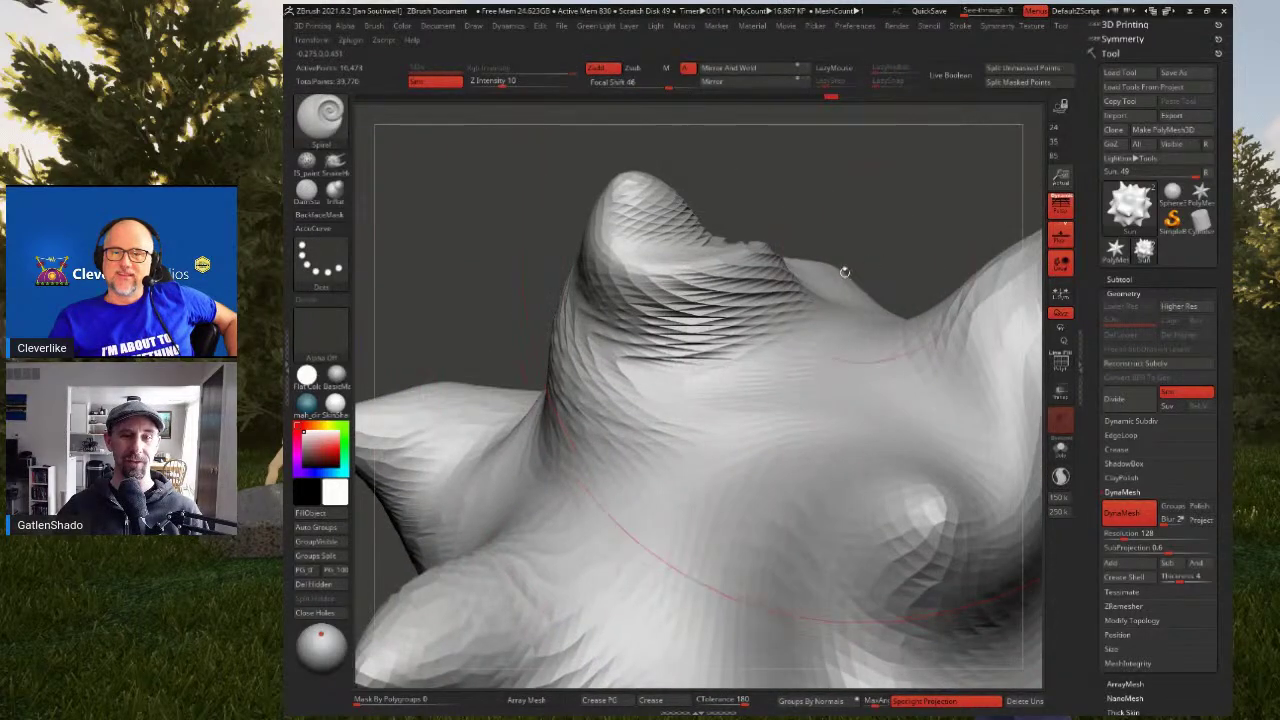
# Try remeshing the stretched ridges on the twisted spikes with DynaMesh, and undo it
pyautogui.moveTo(768, 272); pyautogui.dragTo(742, 262)
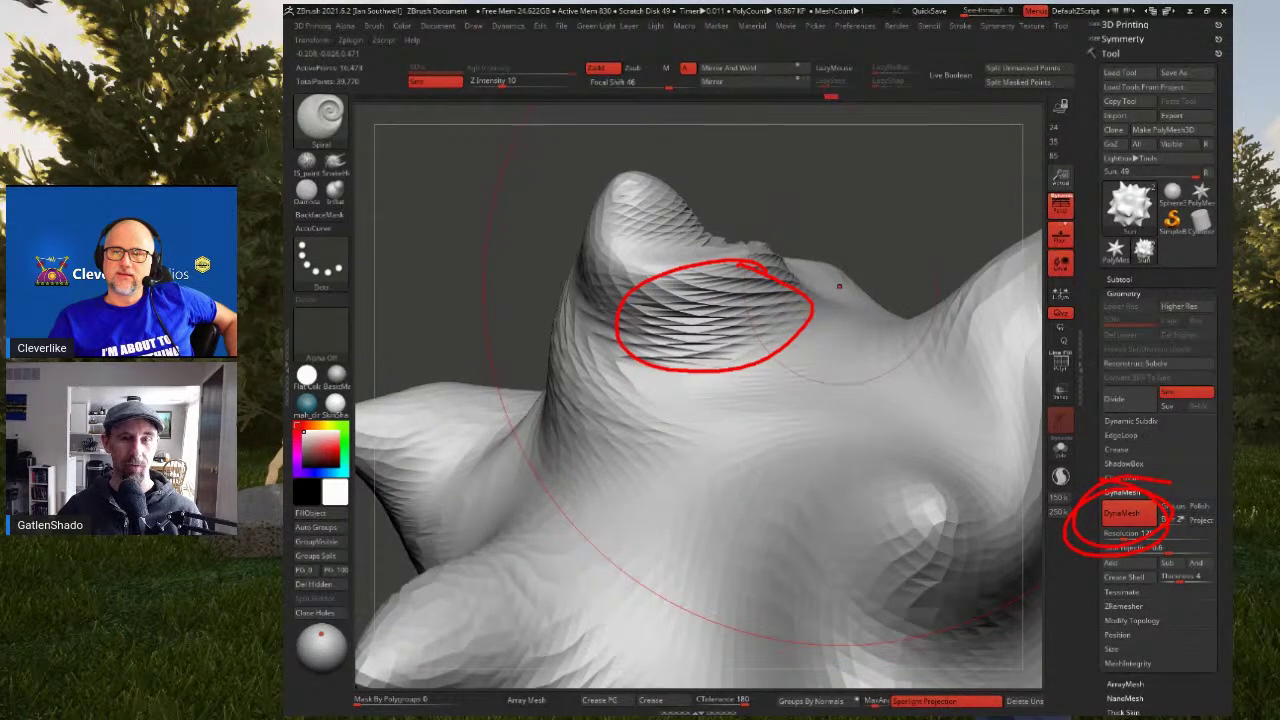
pyautogui.press('Escape')
pyautogui.moveTo(901, 161)
pyautogui.keyDown('ctrl'); pyautogui.mouseDown()
pyautogui.moveTo(902, 254)
pyautogui.moveTo(981, 238)
pyautogui.moveTo(1005, 363)
pyautogui.moveTo(737, 418)
pyautogui.moveTo(743, 377)
pyautogui.moveTo(886, 224)
pyautogui.moveTo(586, 357)
pyautogui.moveTo(515, 470)
pyautogui.mouseUp(); pyautogui.keyUp('ctrl')
pyautogui.hotkey('ctrl', 'z')
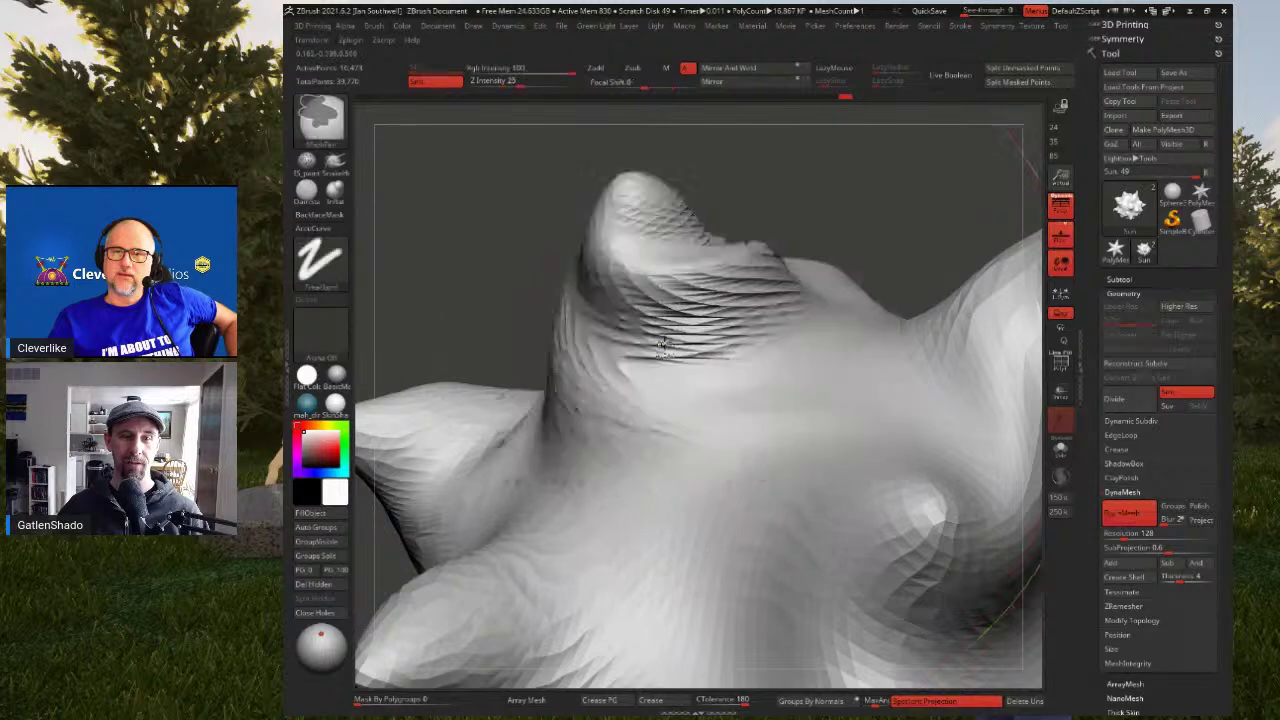
pyautogui.moveTo(992, 128)
pyautogui.keyDown('ctrl'); pyautogui.mouseDown()
pyautogui.moveTo(838, 220)
pyautogui.moveTo(770, 430)
pyautogui.moveTo(730, 335)
pyautogui.mouseUp(); pyautogui.keyUp('ctrl')
pyautogui.moveTo(730, 342)
pyautogui.mouseDown(button='right')
pyautogui.moveTo(799, 274)
pyautogui.moveTo(805, 364)
pyautogui.mouseUp(button='right')
# Try a DynaMesh remesh of the twisted sphere with the Project option turned on, and undo it
pyautogui.click(1202, 525)
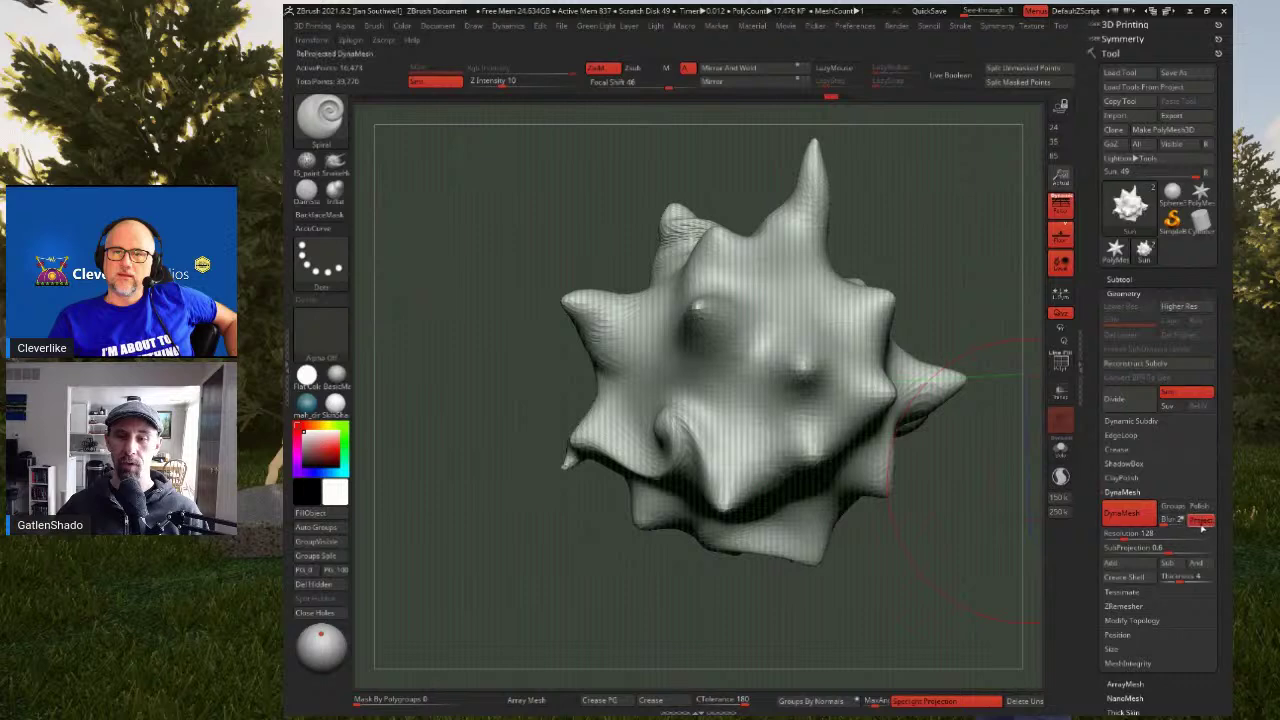
pyautogui.moveTo(704, 332); pyautogui.dragTo(717, 355, button='right')
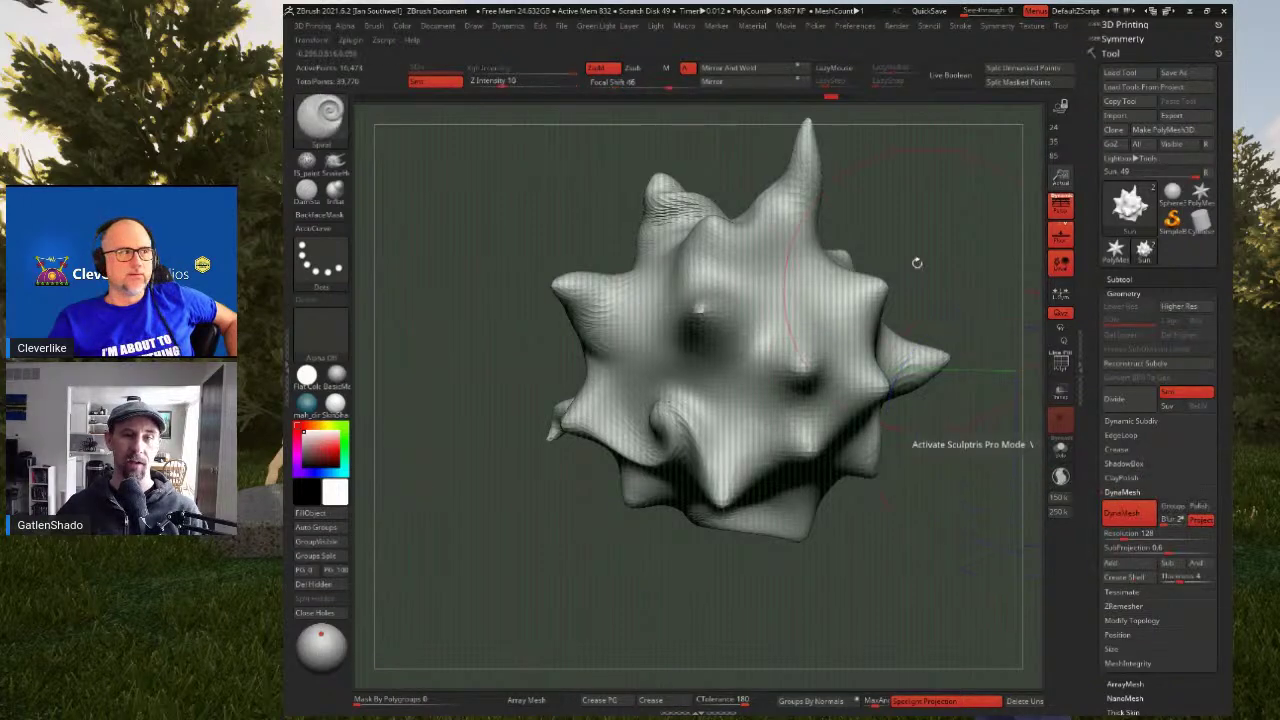
pyautogui.press('ctrl')
pyautogui.keyDown('ctrl'); pyautogui.moveTo(905, 195); pyautogui.dragTo(943, 274); pyautogui.keyUp('ctrl')
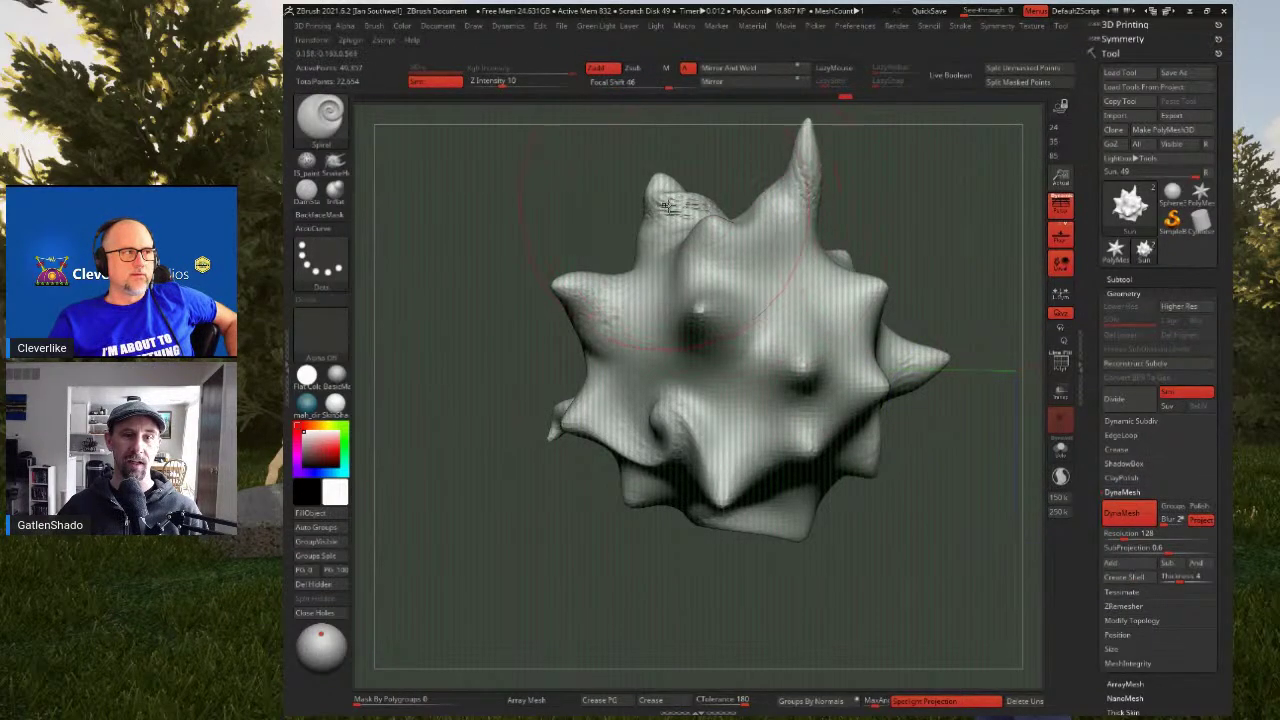
pyautogui.hotkey('ctrl', 'z')
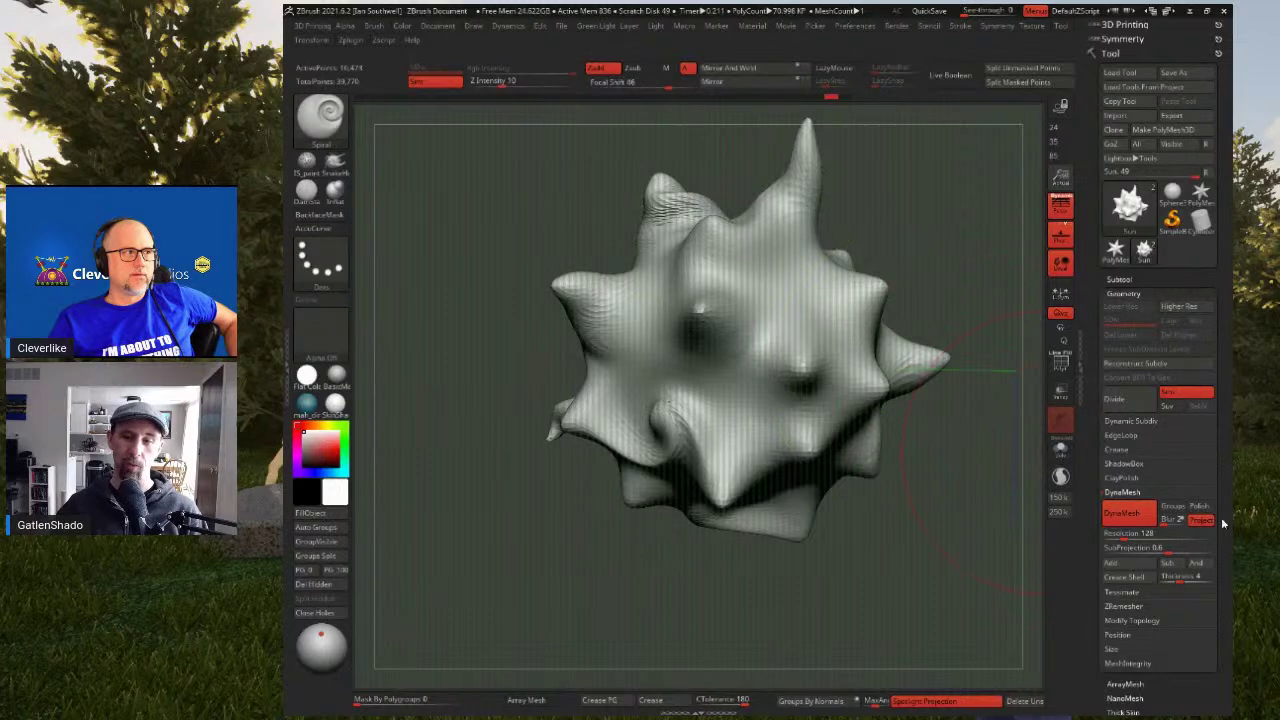
# Twist and bend more spikes on the other sides of the sphere with the Spiral brush, undoing the unwanted stroke
pyautogui.moveTo(898, 465); pyautogui.dragTo(868, 395)
pyautogui.moveTo(774, 300); pyautogui.dragTo(772, 297)
pyautogui.moveTo(772, 297)
pyautogui.mouseDown(button='right')
pyautogui.moveTo(719, 337)
pyautogui.moveTo(744, 340)
pyautogui.mouseUp(button='right')
pyautogui.hotkey('ctrl', 'z')
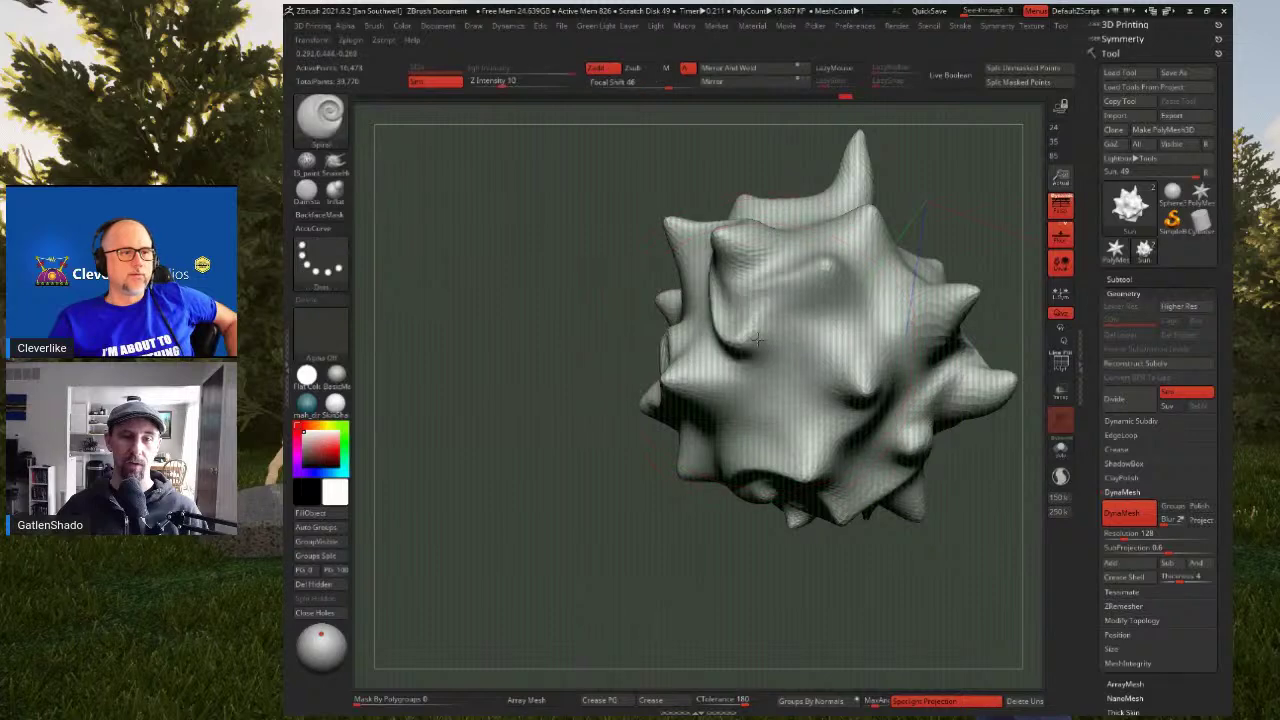
pyautogui.moveTo(758, 373)
pyautogui.mouseDown(button='right')
pyautogui.moveTo(750, 317)
pyautogui.moveTo(788, 397)
pyautogui.moveTo(700, 289)
pyautogui.moveTo(690, 300)
pyautogui.moveTo(780, 434)
pyautogui.moveTo(730, 345)
pyautogui.moveTo(751, 378)
pyautogui.moveTo(745, 325)
pyautogui.moveTo(717, 403)
pyautogui.moveTo(702, 388)
pyautogui.moveTo(694, 316)
pyautogui.moveTo(699, 385)
pyautogui.moveTo(696, 352)
pyautogui.mouseUp(button='right')
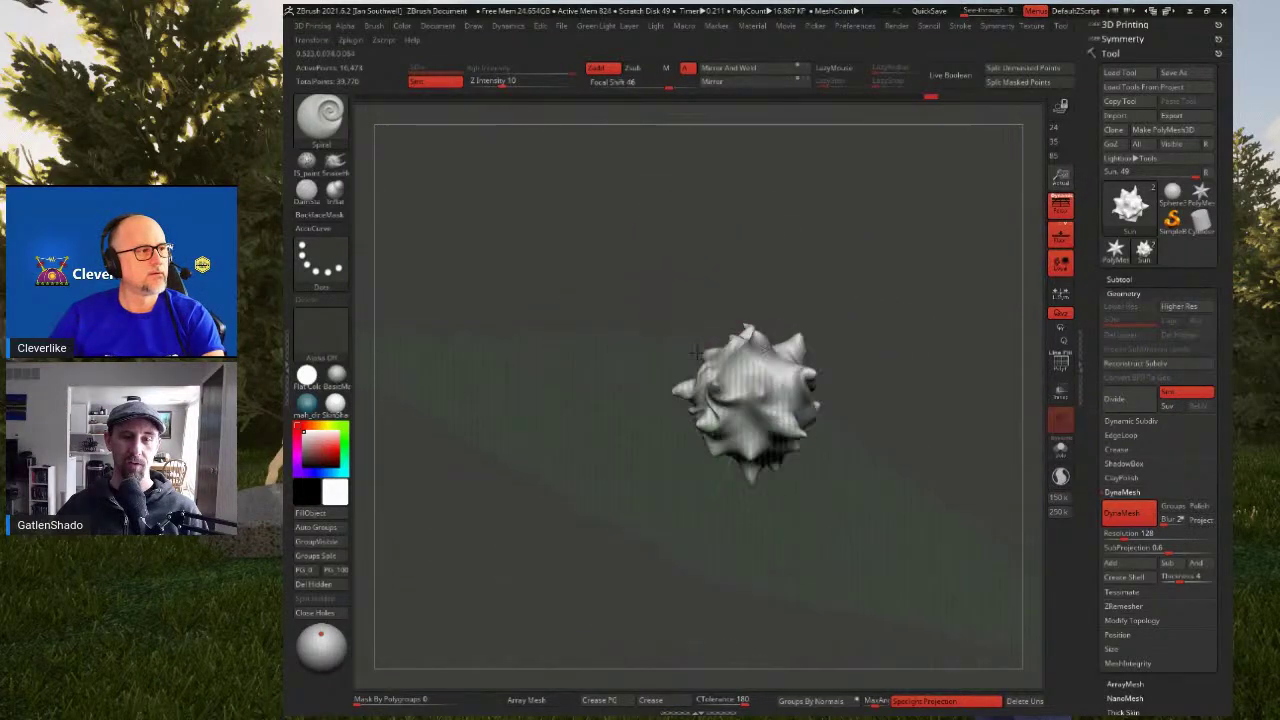
pyautogui.keyDown('ctrl'); pyautogui.moveTo(755, 397); pyautogui.dragTo(764, 425, button='right'); pyautogui.keyUp('ctrl')
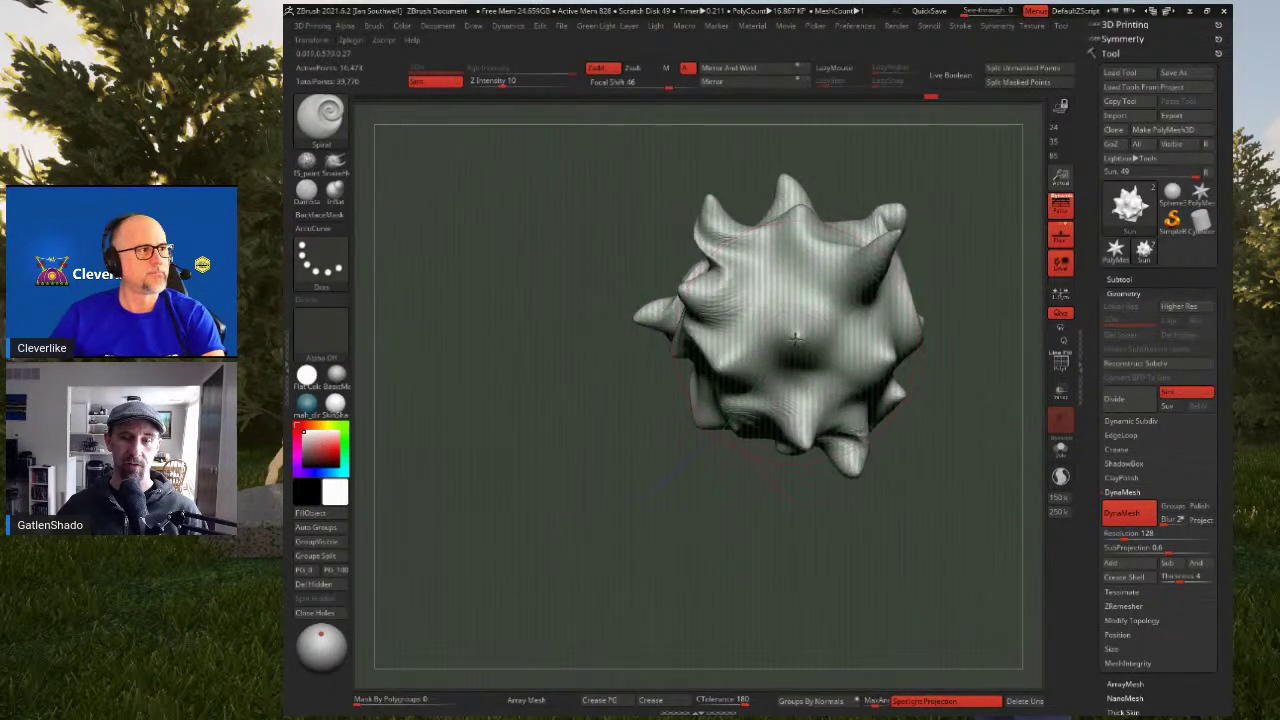
# Undo the last Spiral stroke and remesh the twisted sphere with DynaMesh
pyautogui.moveTo(795, 341); pyautogui.dragTo(718, 338, button='right')
pyautogui.hotkey('ctrl', 'z')
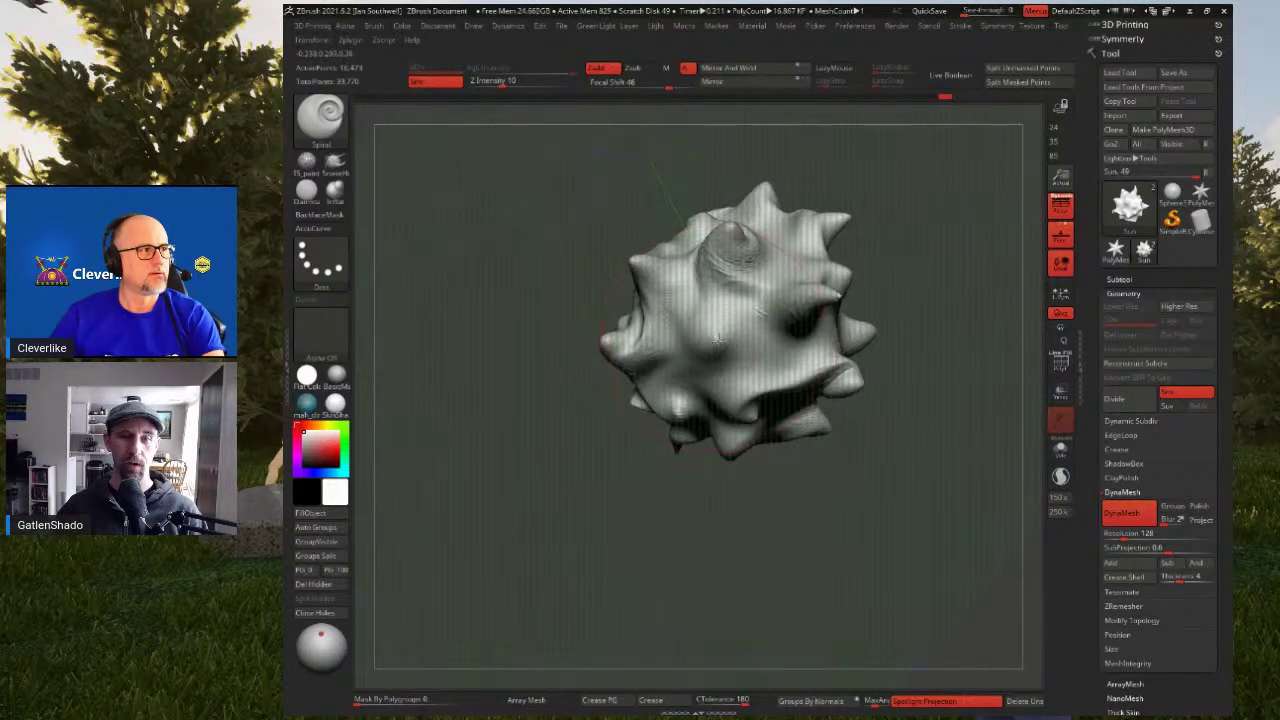
pyautogui.keyDown('ctrl'); pyautogui.moveTo(900, 342); pyautogui.dragTo(926, 338); pyautogui.keyUp('ctrl')
# Switch through the Move Topological, ClayBuildup and hotkeyed sculpting brushes, returning to Move Topological
pyautogui.moveTo(750, 330)
pyautogui.mouseDown(button='right')
pyautogui.moveTo(746, 392)
pyautogui.moveTo(741, 329)
pyautogui.moveTo(809, 506)
pyautogui.moveTo(903, 368)
pyautogui.mouseUp(button='right')
pyautogui.press('b')
pyautogui.press('m')
pyautogui.press('t')
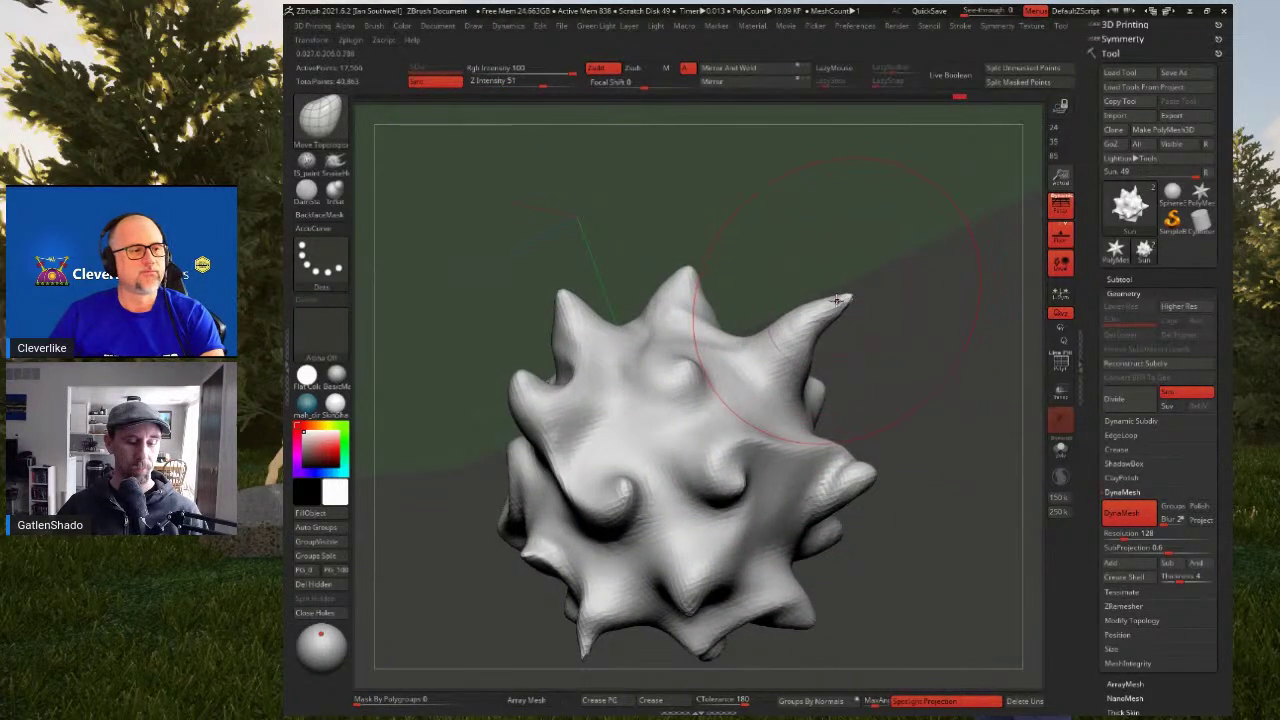
pyautogui.press('b')
pyautogui.press('c')
pyautogui.press('b')
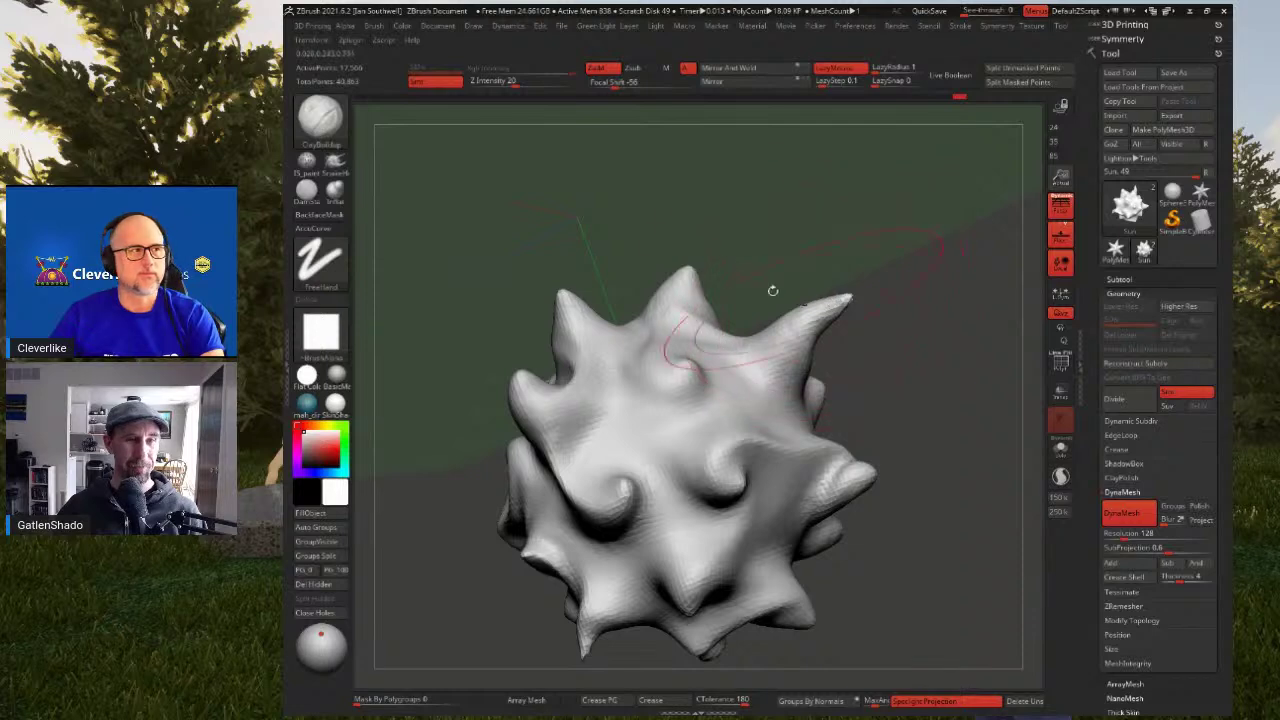
pyautogui.press('1')
pyautogui.press('2')
pyautogui.press('3')
pyautogui.press('4')
pyautogui.press('1')
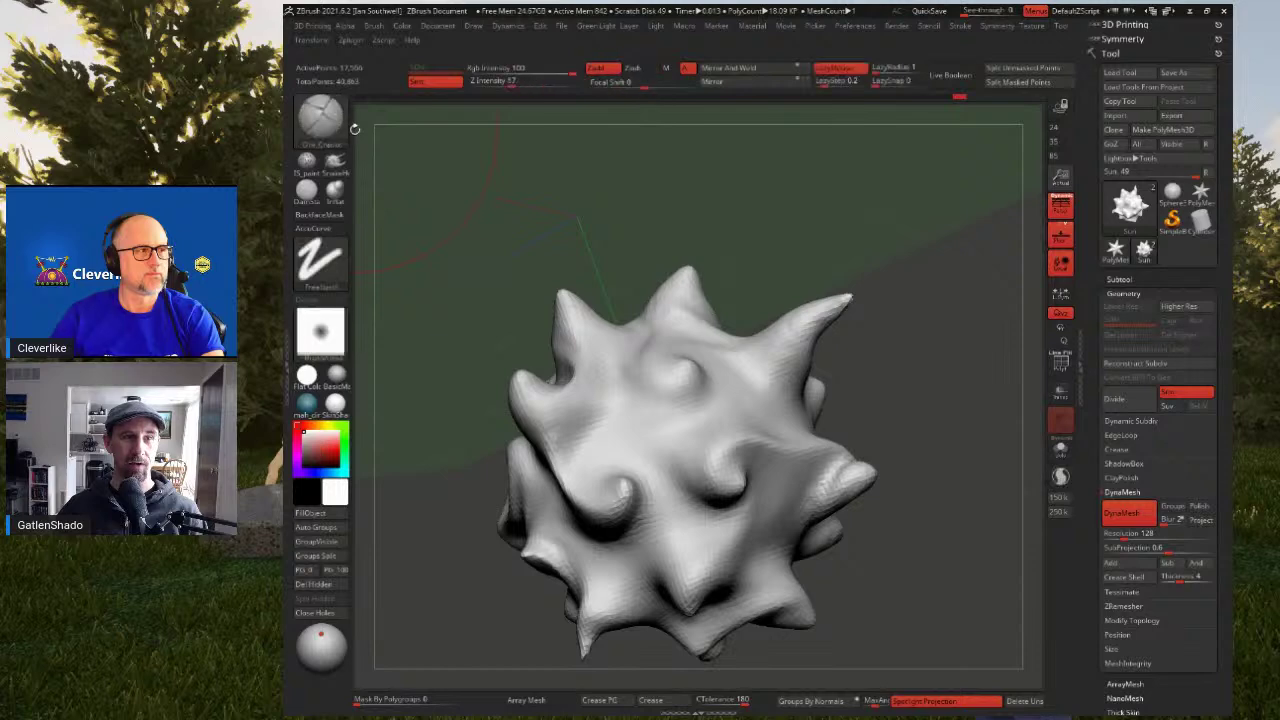
# Bend a long spike near the top of the sun with Move Topological and switch to the Spiral brush
pyautogui.moveTo(833, 308)
pyautogui.mouseDown()
pyautogui.moveTo(786, 361)
pyautogui.moveTo(811, 338)
pyautogui.mouseUp()
pyautogui.moveTo(782, 358)
pyautogui.mouseDown(button='right')
pyautogui.moveTo(806, 280)
pyautogui.moveTo(757, 370)
pyautogui.moveTo(782, 330)
pyautogui.mouseUp(button='right')
pyautogui.press('b')
pyautogui.press('s')
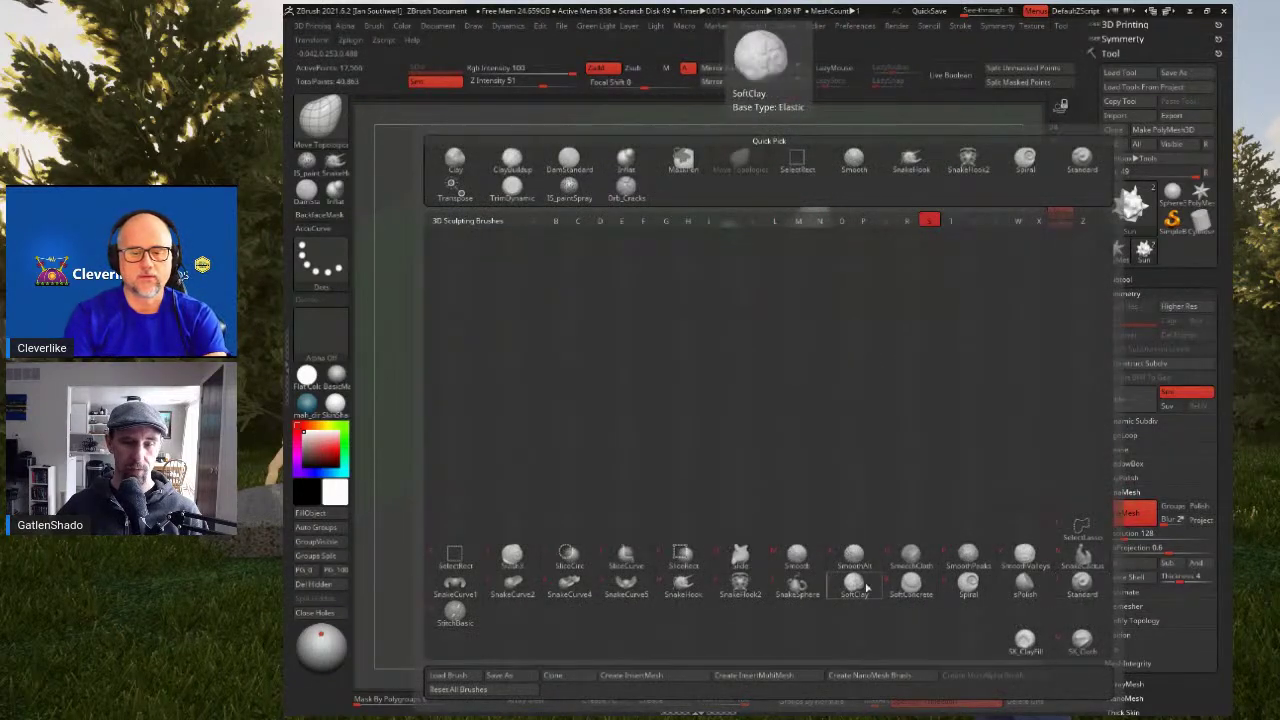
pyautogui.click(968, 583)
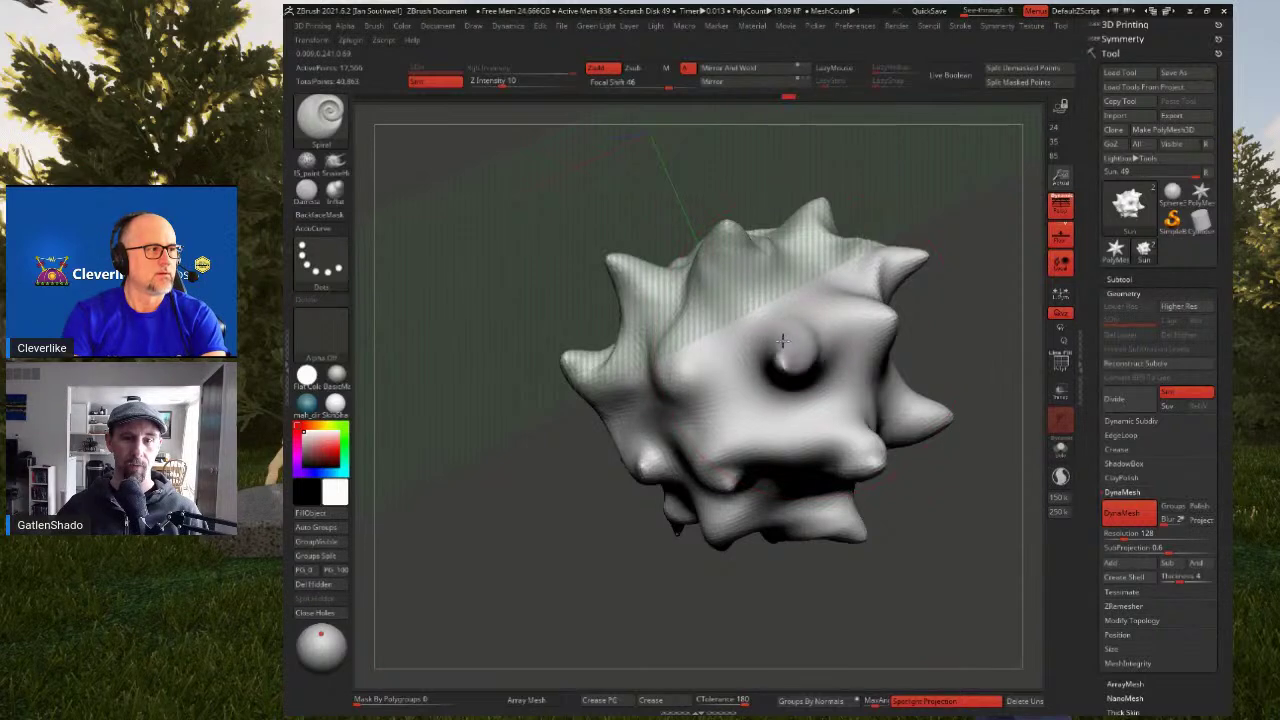
pyautogui.moveTo(816, 347)
pyautogui.mouseDown(button='right')
pyautogui.moveTo(771, 314)
pyautogui.moveTo(800, 266)
pyautogui.moveTo(814, 320)
pyautogui.moveTo(839, 345)
pyautogui.moveTo(876, 304)
pyautogui.moveTo(884, 331)
pyautogui.mouseUp(button='right')
# Return to the Move Topological brush, adjust its size and nudge the spikes into more curved flares around the sun
pyautogui.press('b')
pyautogui.press('m')
pyautogui.press('t')
pyautogui.press('space')
pyautogui.press('space')
pyautogui.moveTo(880, 331); pyautogui.dragTo(891, 331)
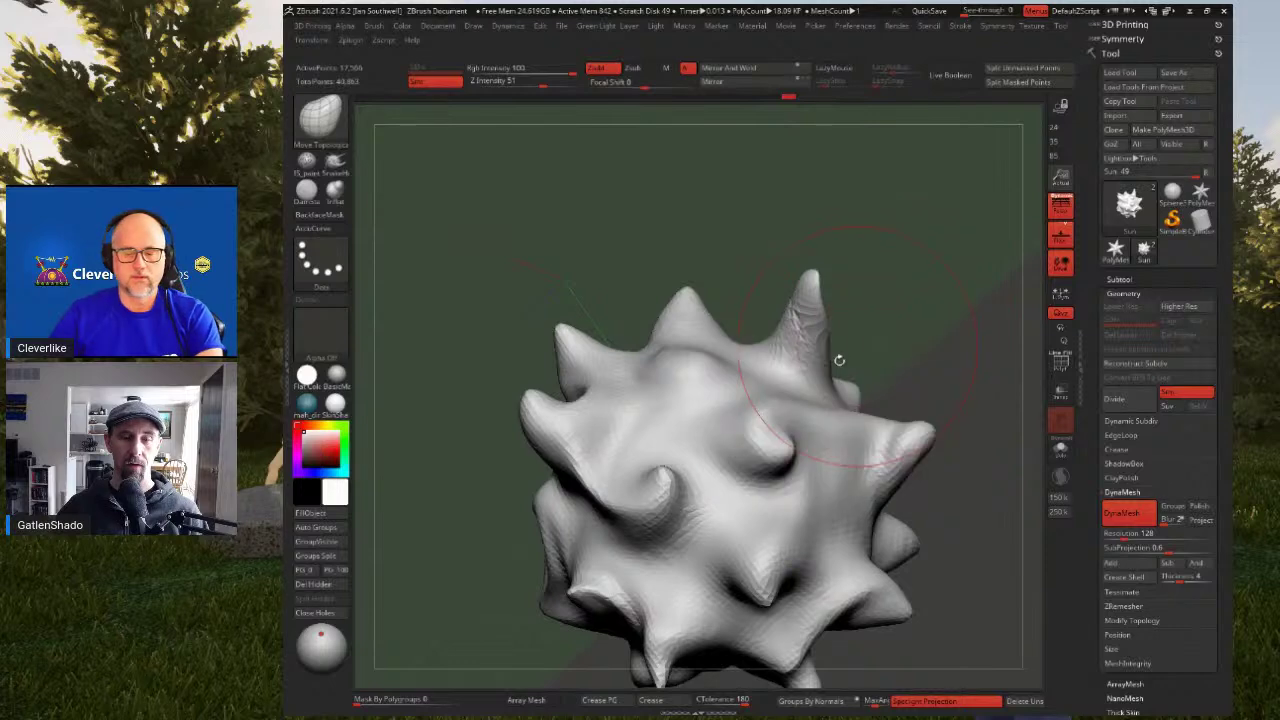
pyautogui.moveTo(765, 342)
pyautogui.mouseDown(button='right')
pyautogui.moveTo(728, 350)
pyautogui.moveTo(750, 360)
pyautogui.moveTo(762, 348)
pyautogui.mouseUp(button='right')
pyautogui.moveTo(764, 318); pyautogui.dragTo(755, 299)
pyautogui.keyDown('ctrl'); pyautogui.moveTo(776, 343); pyautogui.dragTo(751, 226, button='right'); pyautogui.keyUp('ctrl')
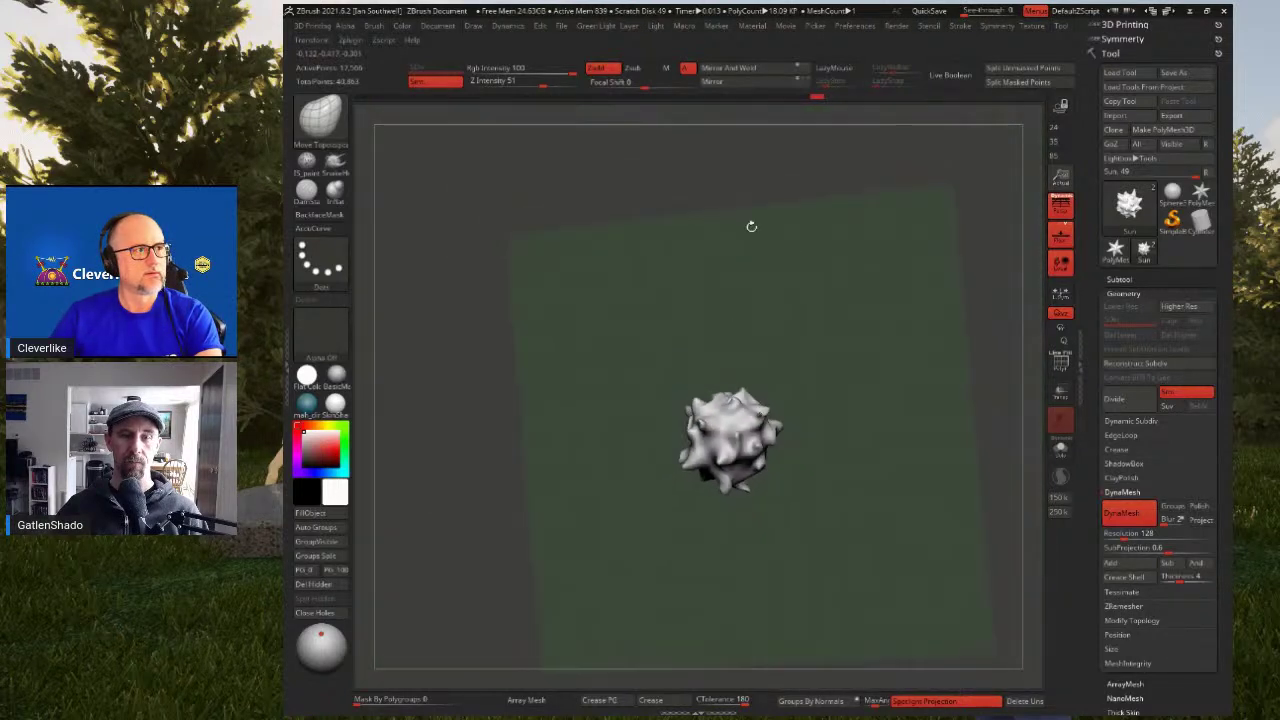
pyautogui.moveTo(772, 354)
pyautogui.mouseDown(button='right')
pyautogui.moveTo(814, 331)
pyautogui.moveTo(851, 341)
pyautogui.mouseUp(button='right')
pyautogui.press('space')
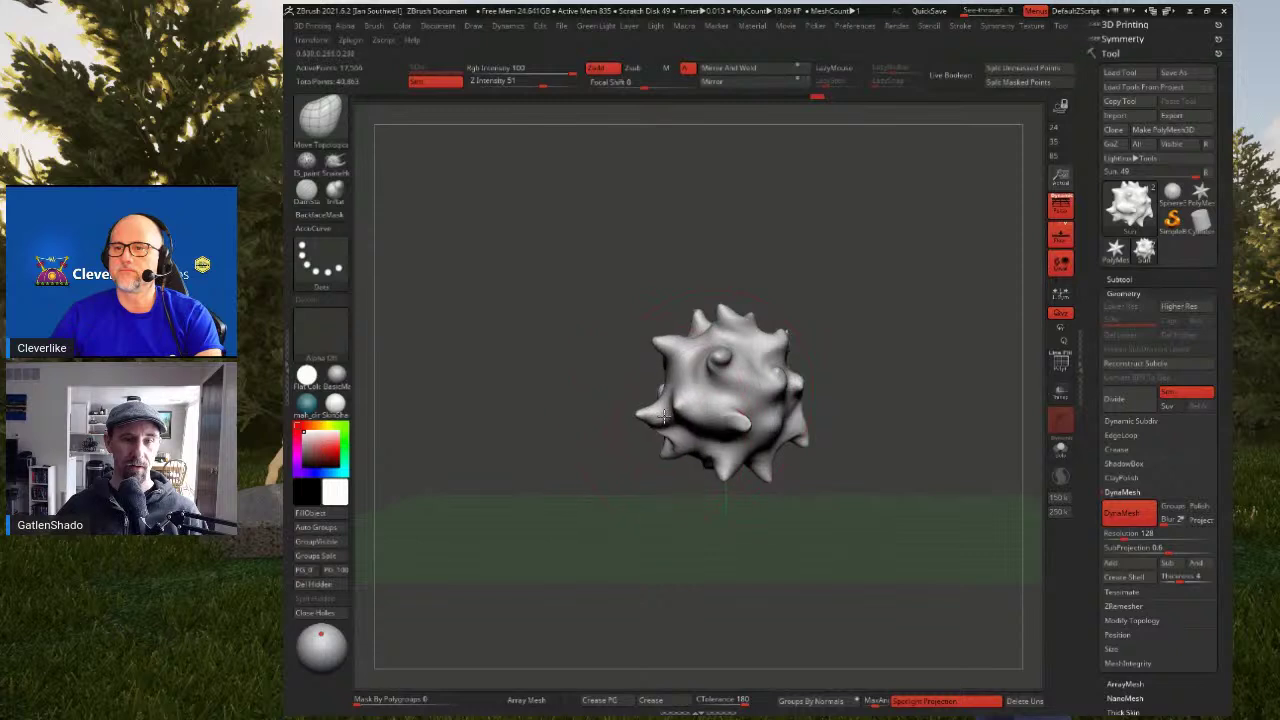
# Turn on the silhouette thumbnail of the sun and enlarge it for judging the outline
pyautogui.hotkey('shift', 'v')
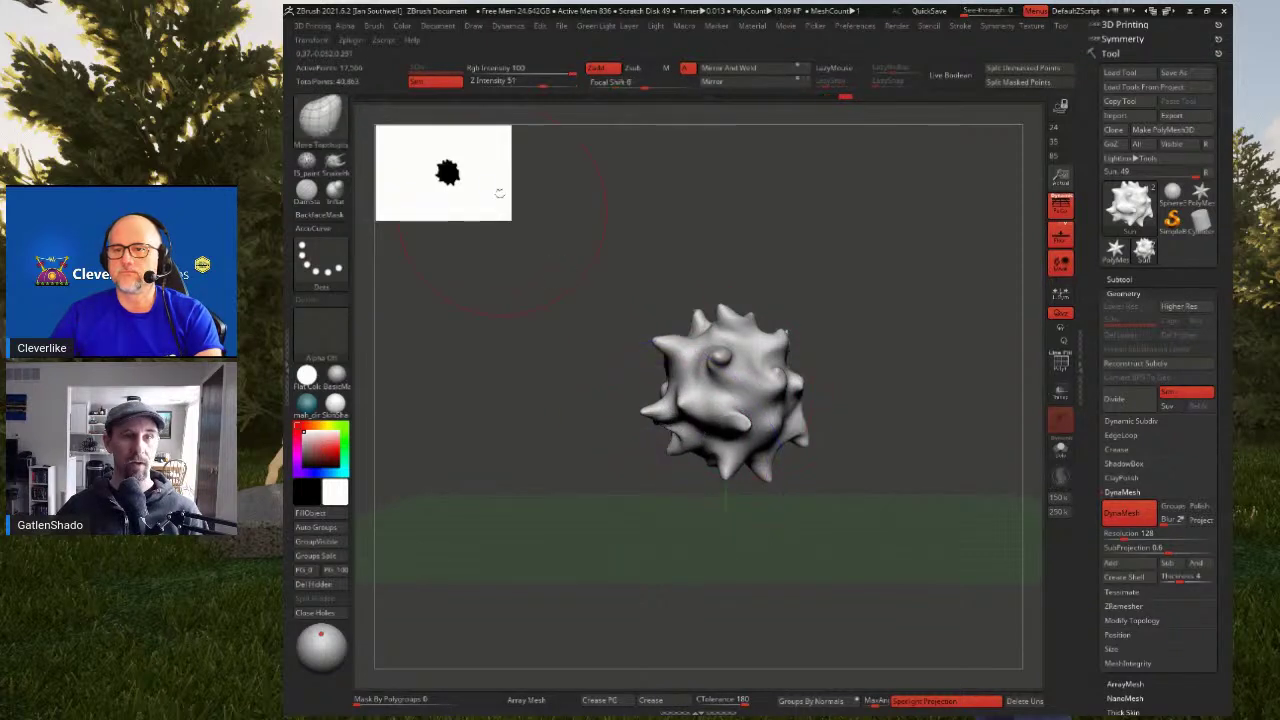
pyautogui.keyDown('alt'); pyautogui.moveTo(556, 200); pyautogui.dragTo(497, 143, button='right'); pyautogui.keyUp('alt')
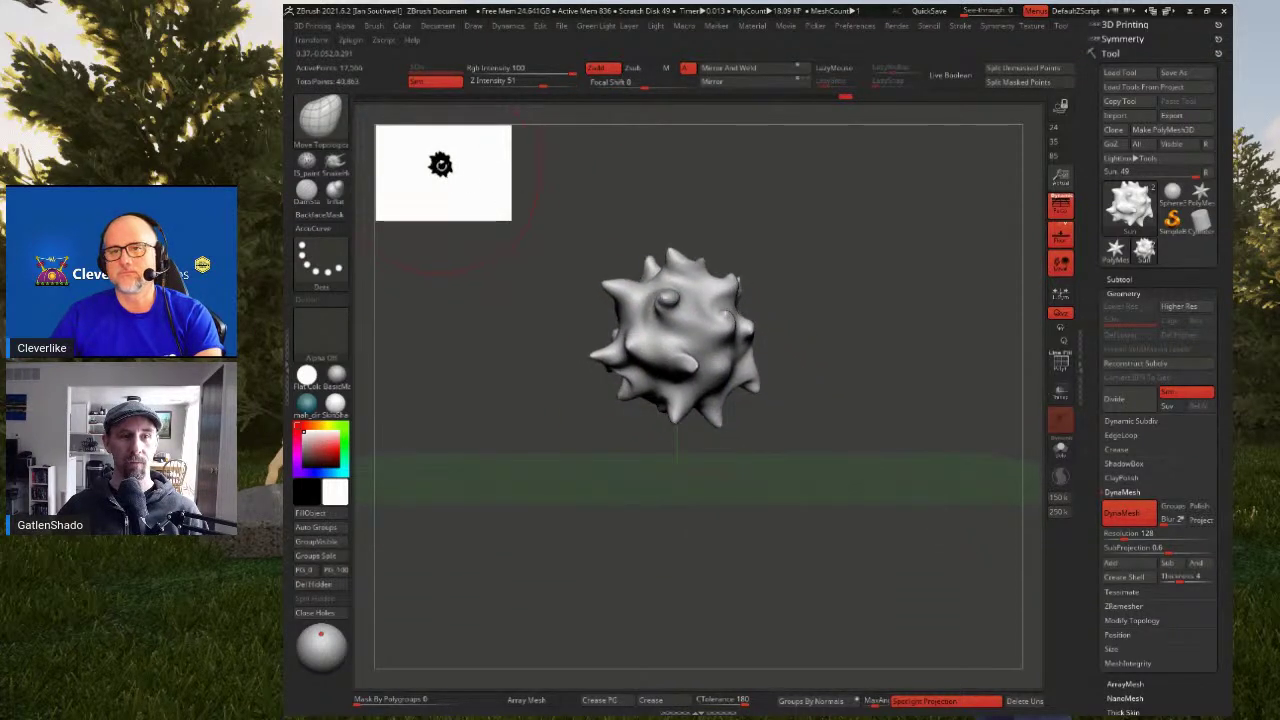
pyautogui.moveTo(512, 218); pyautogui.dragTo(658, 324)
# Pull spikes on the front and side of the sun with Move Topological while checking the silhouette from other angles
pyautogui.keyDown('alt'); pyautogui.moveTo(740, 233); pyautogui.dragTo(860, 408, button='right'); pyautogui.keyUp('alt')
pyautogui.moveTo(700, 432); pyautogui.dragTo(685, 434)
pyautogui.moveTo(888, 351); pyautogui.dragTo(903, 342)
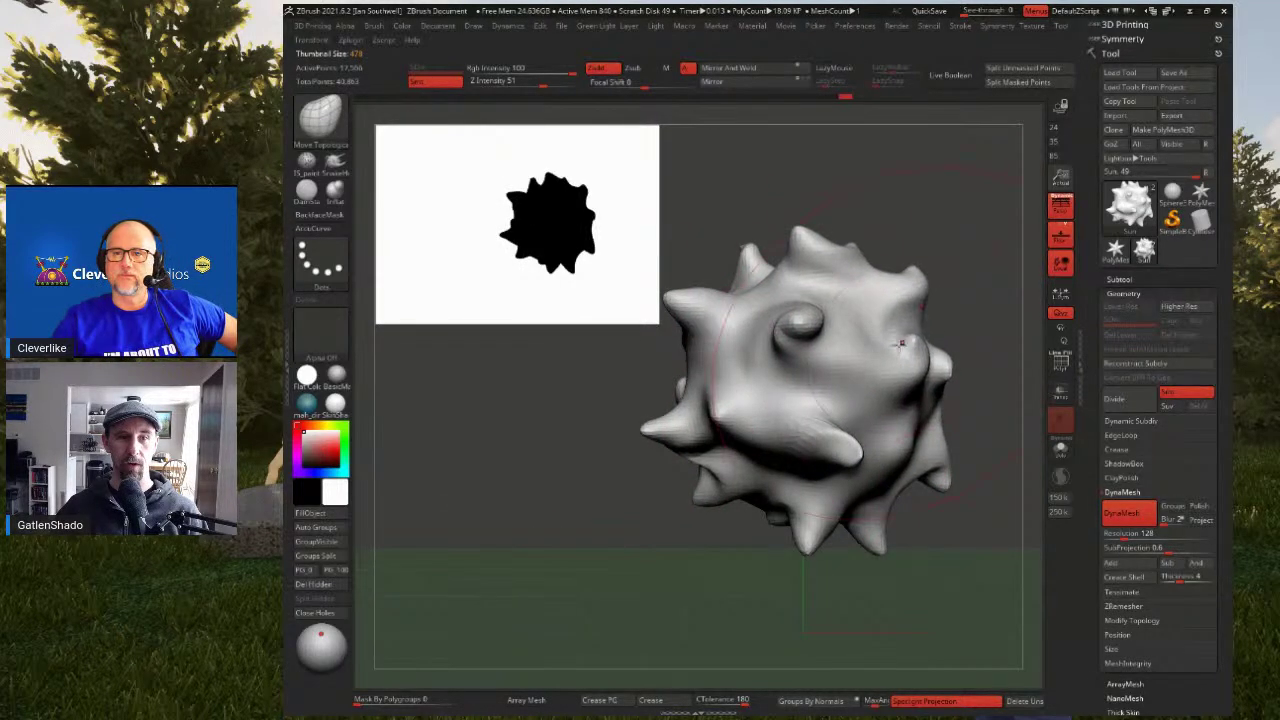
pyautogui.moveTo(903, 342); pyautogui.dragTo(795, 315, button='right')
pyautogui.keyDown('alt'); pyautogui.moveTo(795, 340); pyautogui.dragTo(893, 368, button='right'); pyautogui.keyUp('alt')
pyautogui.moveTo(811, 337); pyautogui.dragTo(887, 318, button='right')
# Reduce the brush's Draw Size to about 203 and set its Focal Shift to 44
pyautogui.press('space')
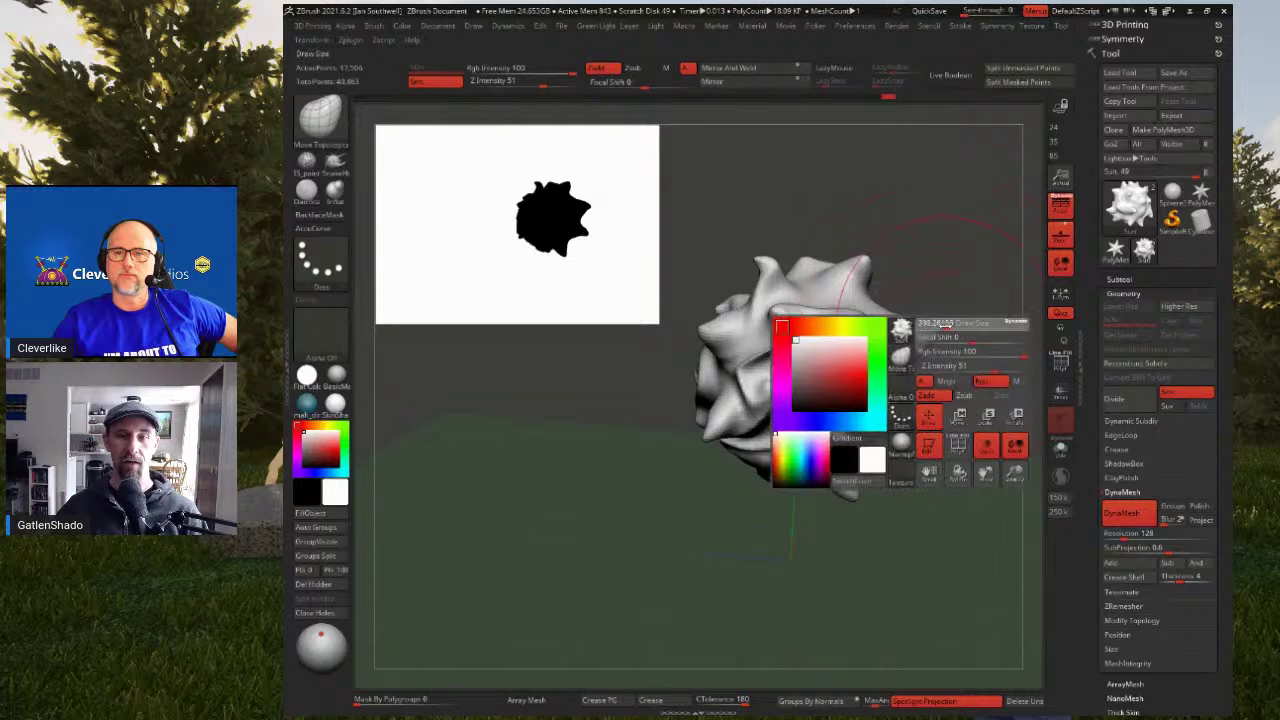
pyautogui.moveTo(961, 322); pyautogui.dragTo(940, 322)
pyautogui.keyDown('alt'); pyautogui.moveTo(952, 342); pyautogui.dragTo(938, 292, button='right'); pyautogui.keyUp('alt')
pyautogui.press('space')
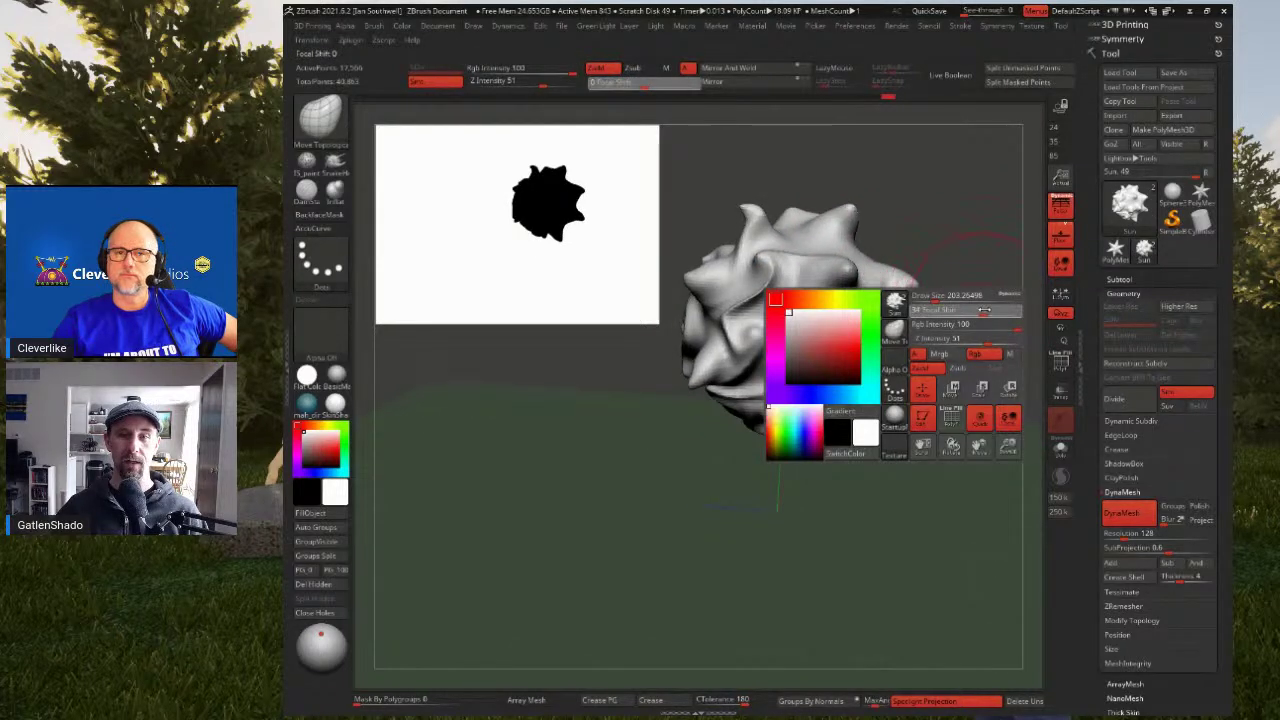
pyautogui.moveTo(984, 311); pyautogui.dragTo(901, 283)
# Reshape individual spikes and swirls around the sun with the smaller Move Topological brush, checking the silhouette from several sides
pyautogui.moveTo(897, 365)
pyautogui.mouseDown(button='right')
pyautogui.moveTo(880, 318)
pyautogui.moveTo(860, 310)
pyautogui.mouseUp(button='right')
pyautogui.moveTo(837, 354); pyautogui.dragTo(830, 372)
pyautogui.moveTo(830, 372)
pyautogui.mouseDown(button='right')
pyautogui.moveTo(760, 330)
pyautogui.moveTo(780, 289)
pyautogui.moveTo(756, 276)
pyautogui.mouseUp(button='right')
pyautogui.moveTo(756, 277); pyautogui.dragTo(742, 338)
pyautogui.keyDown('alt'); pyautogui.moveTo(824, 390); pyautogui.dragTo(808, 360, button='right'); pyautogui.keyUp('alt')
pyautogui.moveTo(850, 352); pyautogui.dragTo(868, 343)
pyautogui.keyDown('alt'); pyautogui.moveTo(924, 223); pyautogui.dragTo(915, 283, button='right'); pyautogui.keyUp('alt')
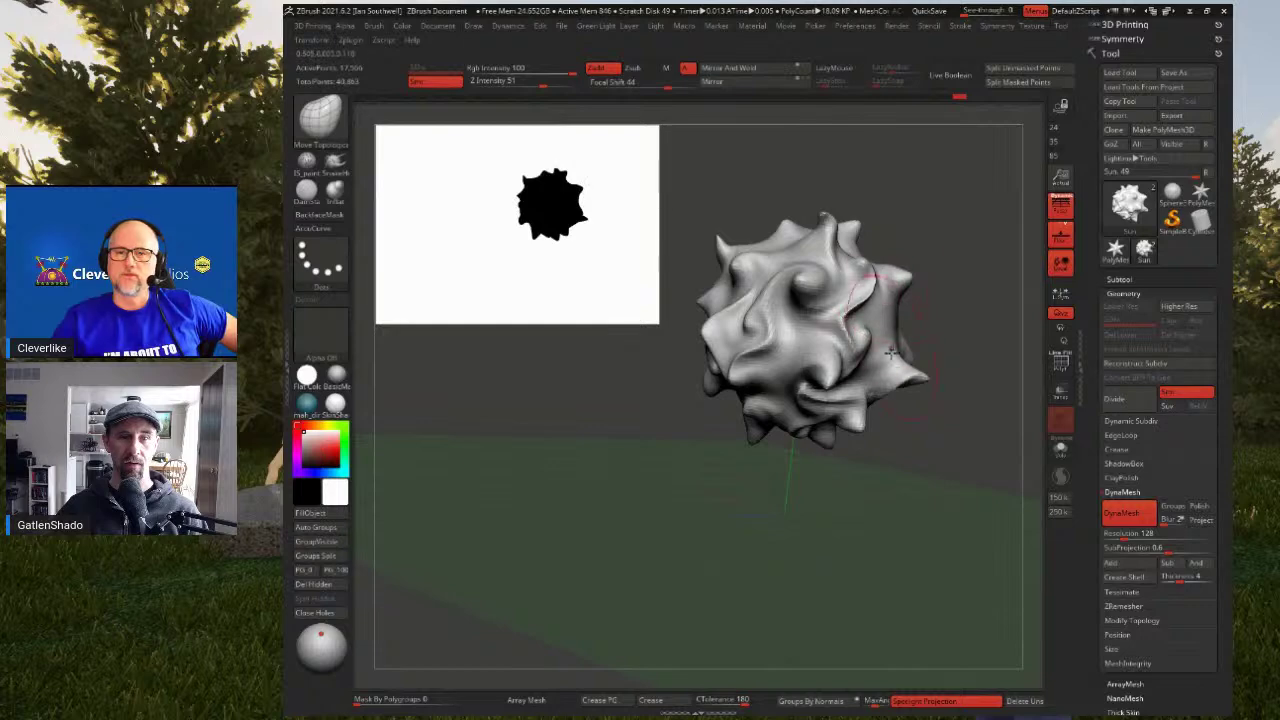
pyautogui.keyDown('alt'); pyautogui.moveTo(868, 350); pyautogui.dragTo(778, 352, button='right'); pyautogui.keyUp('alt')
pyautogui.moveTo(886, 381); pyautogui.dragTo(843, 342, button='right')
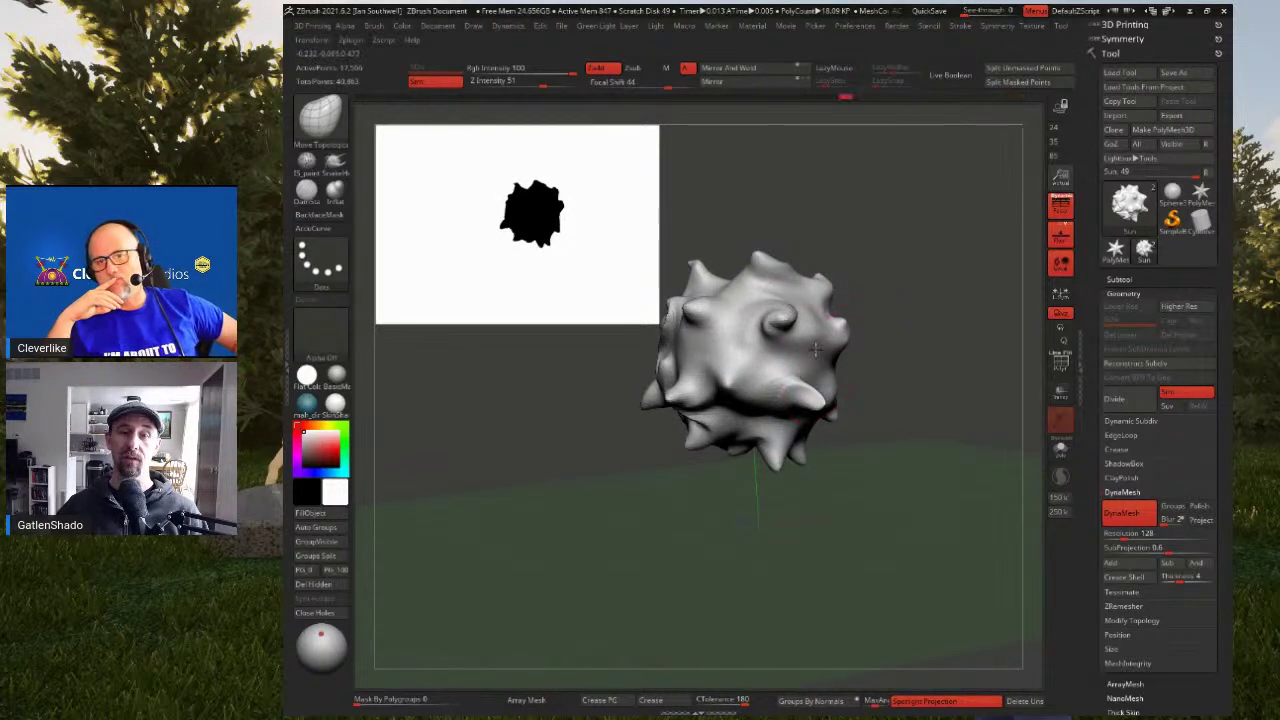
# Show the human reference subtool together with the sun and shrink the silhouette thumbnail to about 190
pyautogui.click(1120, 279)
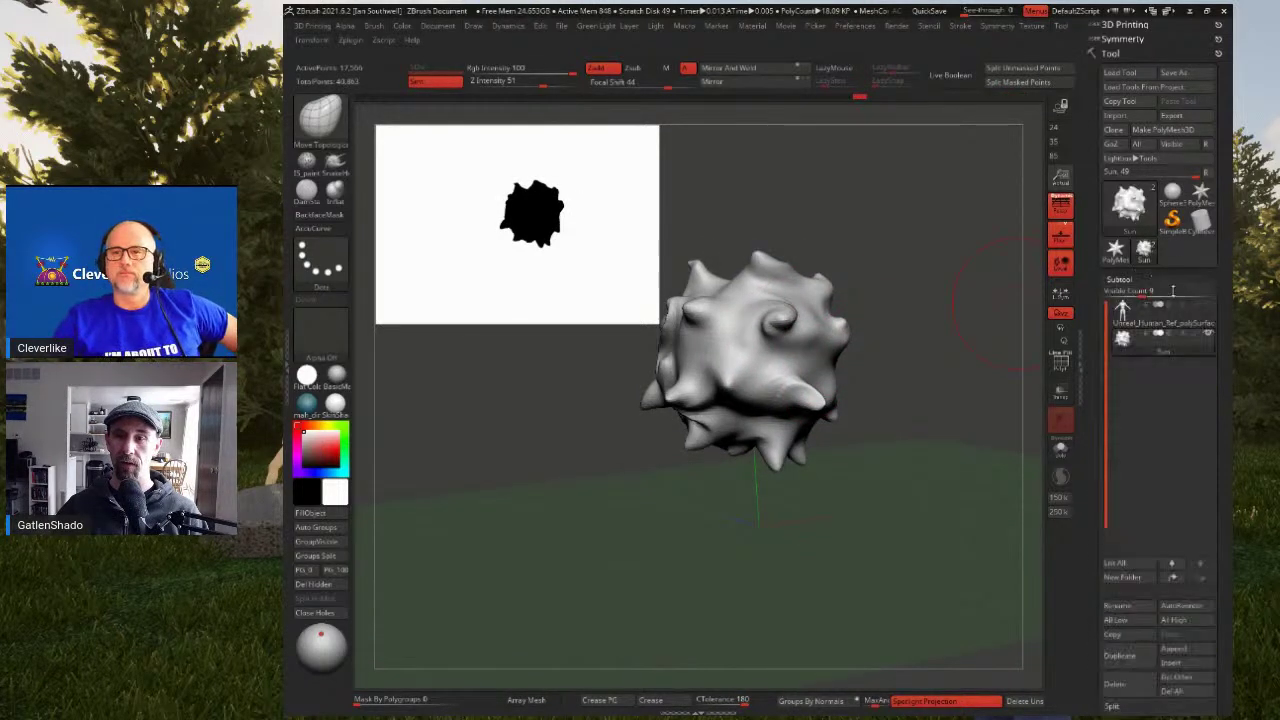
pyautogui.click(1208, 305)
pyautogui.moveTo(921, 334); pyautogui.dragTo(910, 374, button='right')
pyautogui.moveTo(651, 315); pyautogui.dragTo(480, 198)
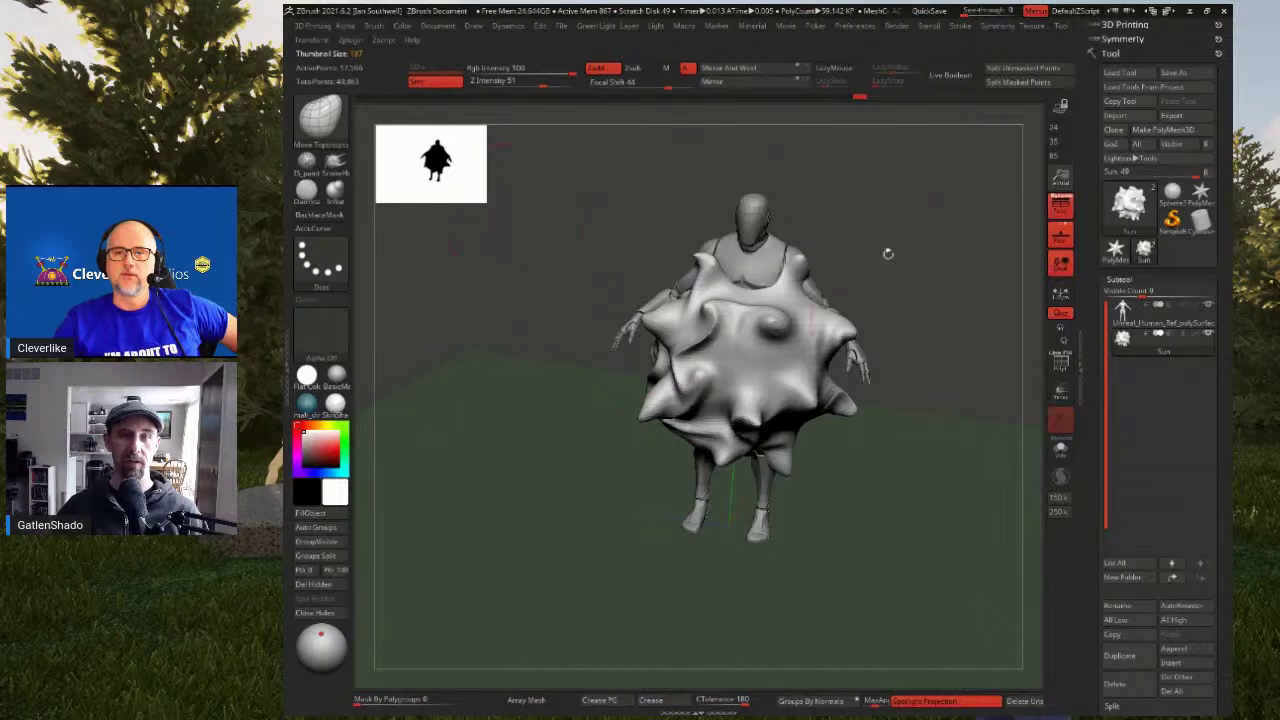
pyautogui.moveTo(464, 189); pyautogui.dragTo(465, 190)
# Try the blue spiral texture as the background of the silhouette thumbnail
pyautogui.press('F5')
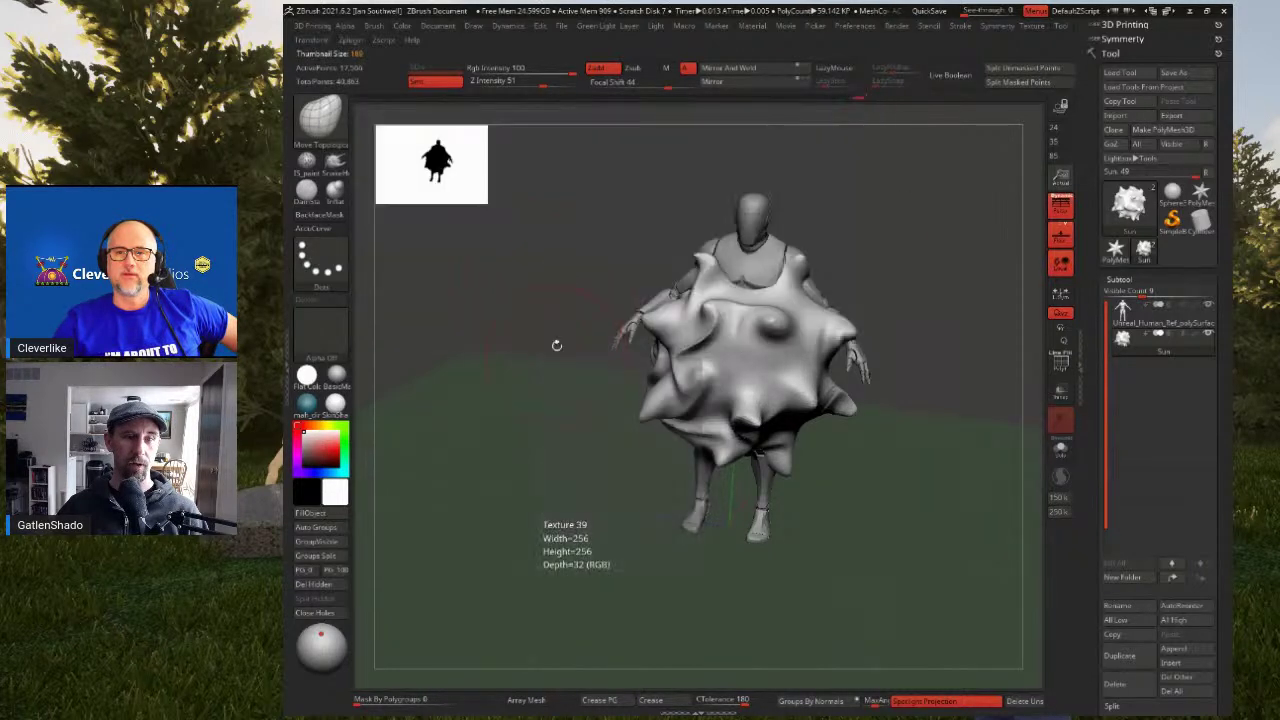
pyautogui.press('F5')
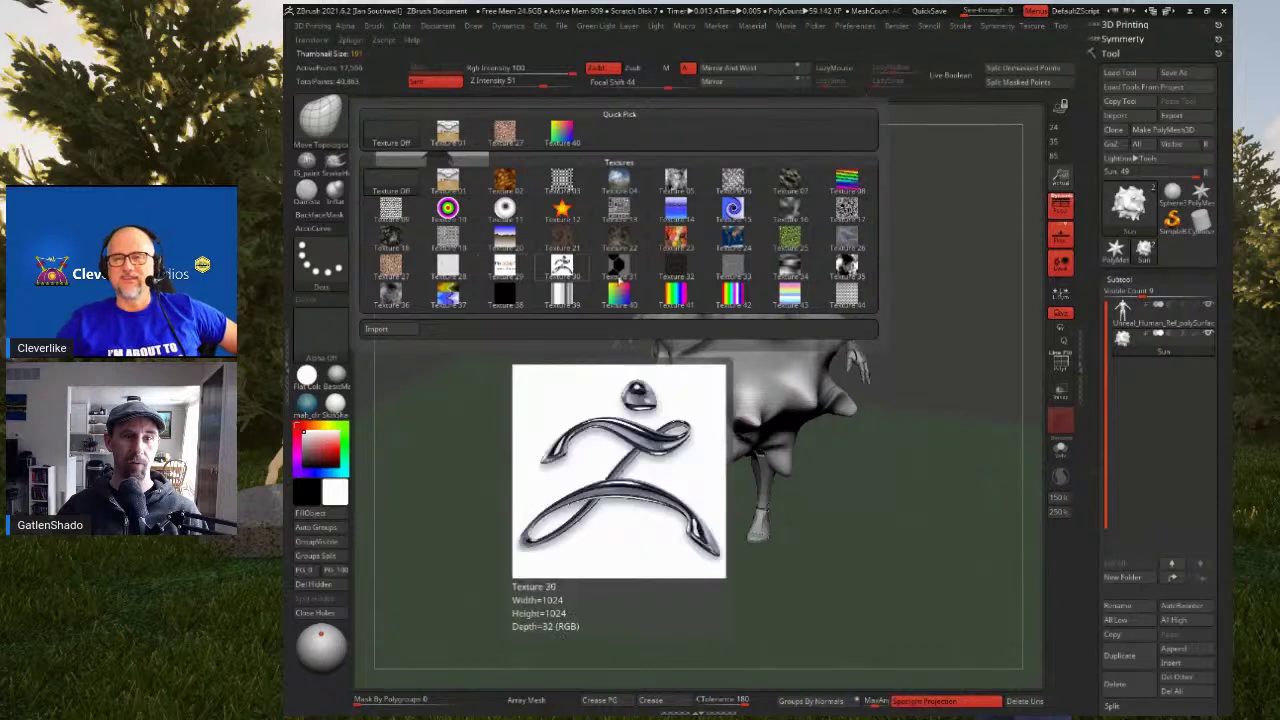
pyautogui.click(732, 207)
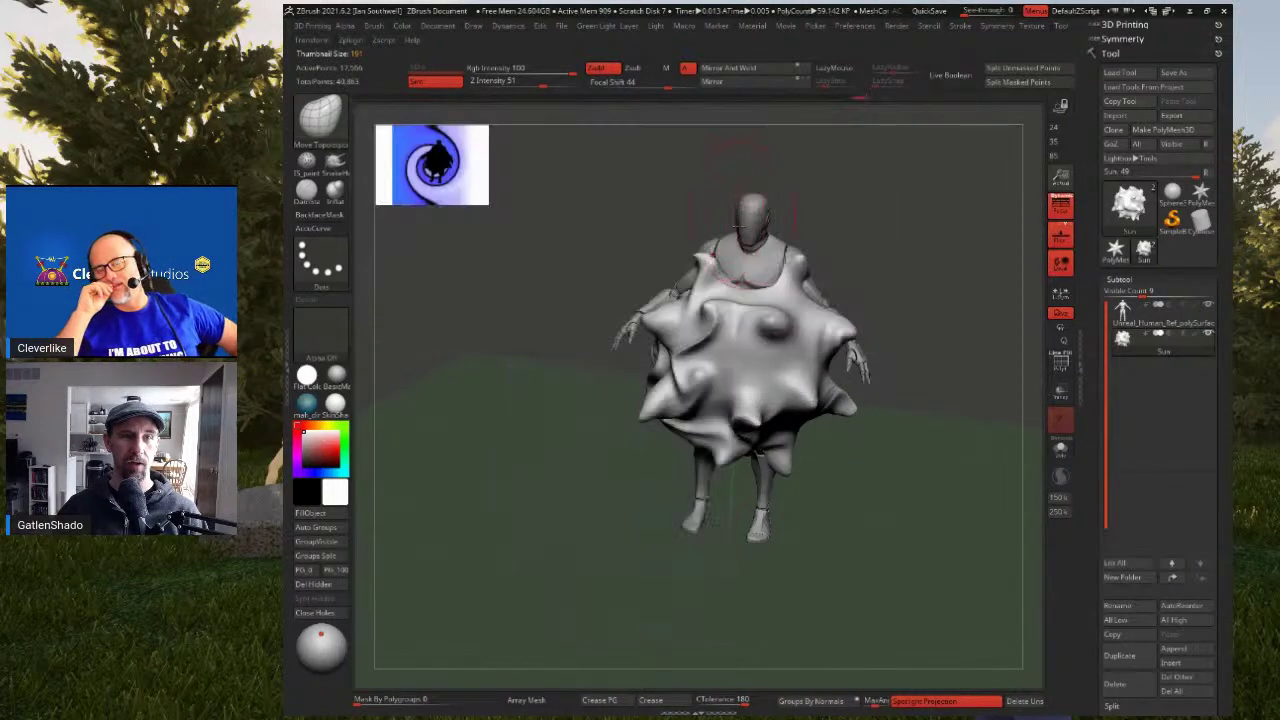
pyautogui.moveTo(553, 266); pyautogui.dragTo(580, 249)
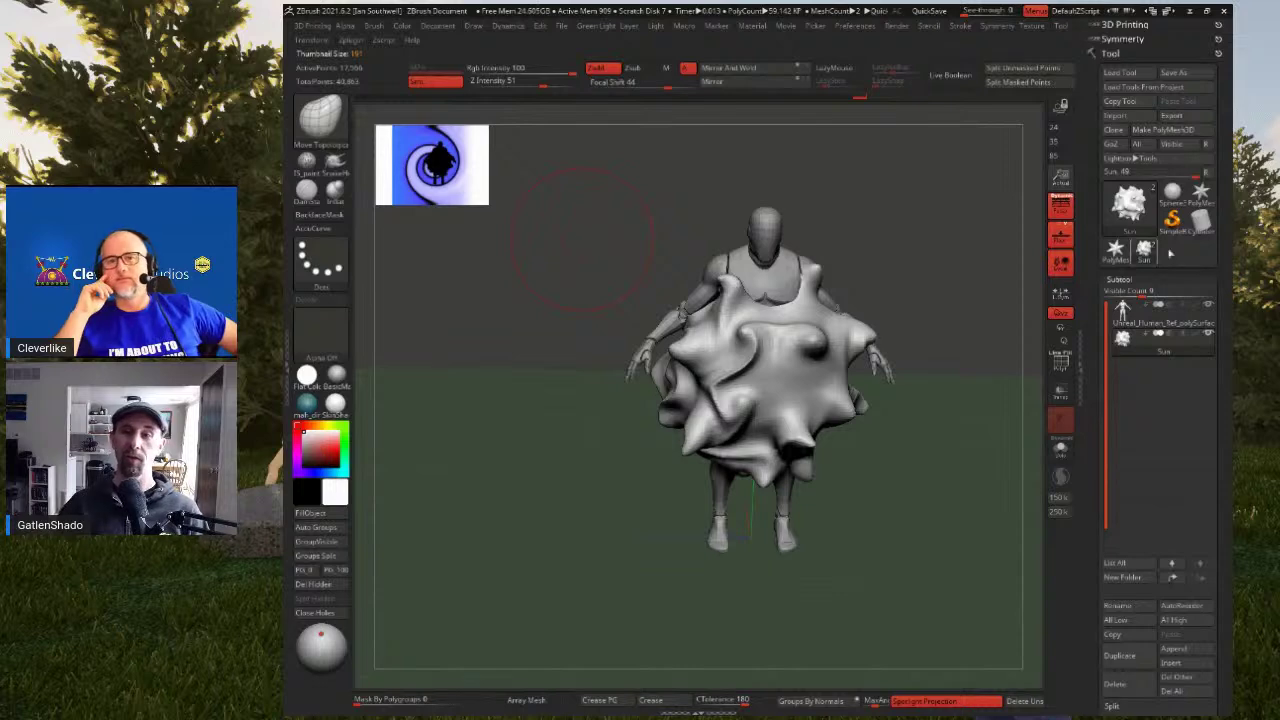
# Select the human reference subtool, view it from the front, and return the thumbnail to a plain white background
pyautogui.click(1130, 312)
pyautogui.keyDown('shift'); pyautogui.moveTo(971, 311); pyautogui.dragTo(934, 306); pyautogui.keyUp('shift')
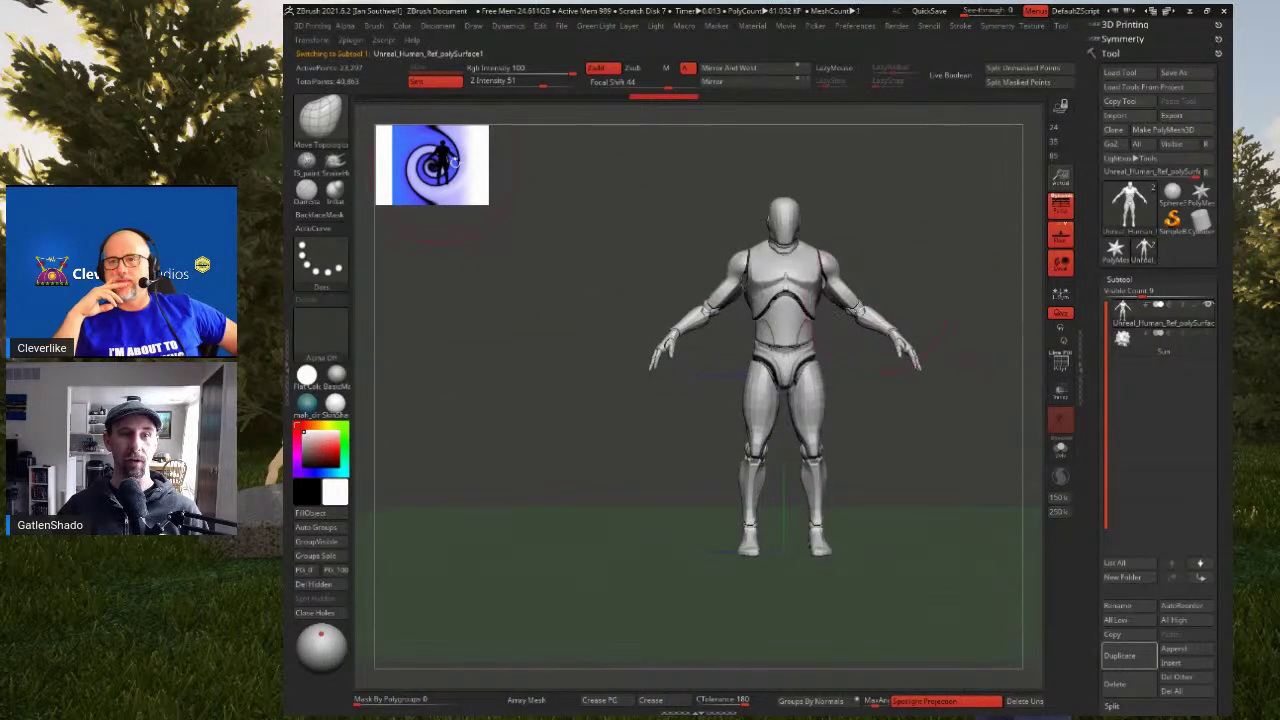
pyautogui.moveTo(454, 173); pyautogui.dragTo(464, 172)
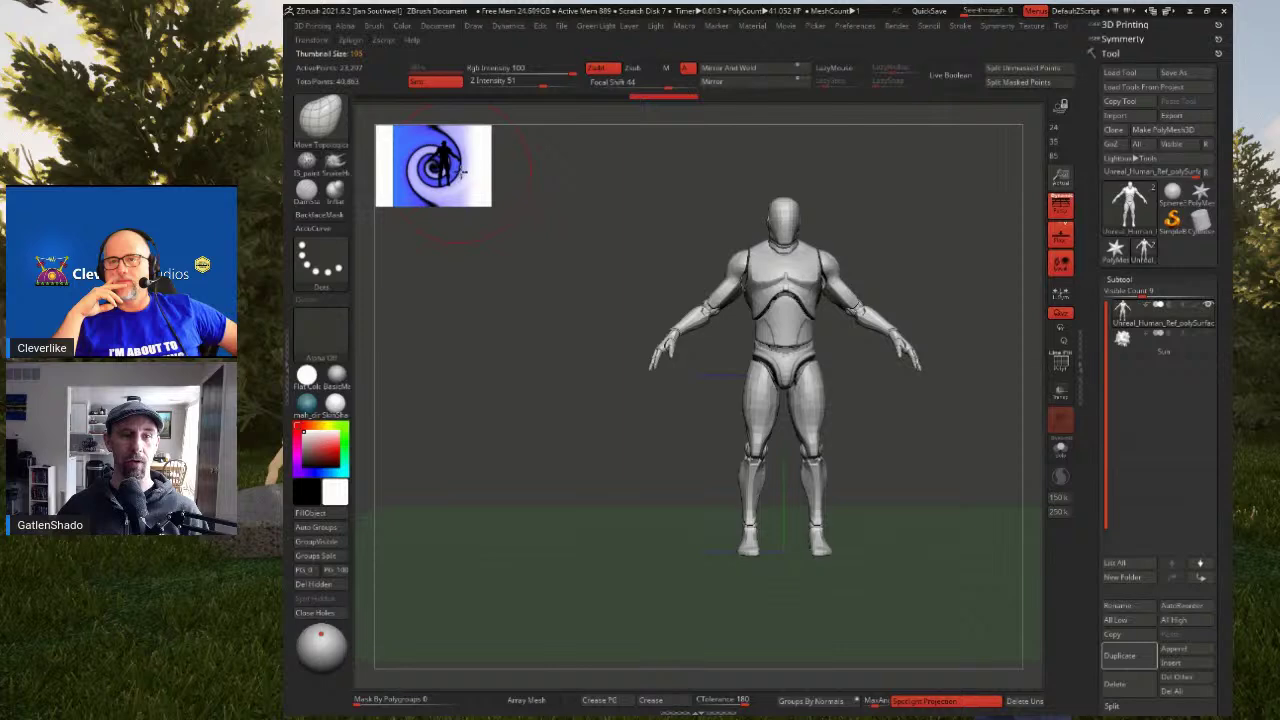
pyautogui.click(463, 172)
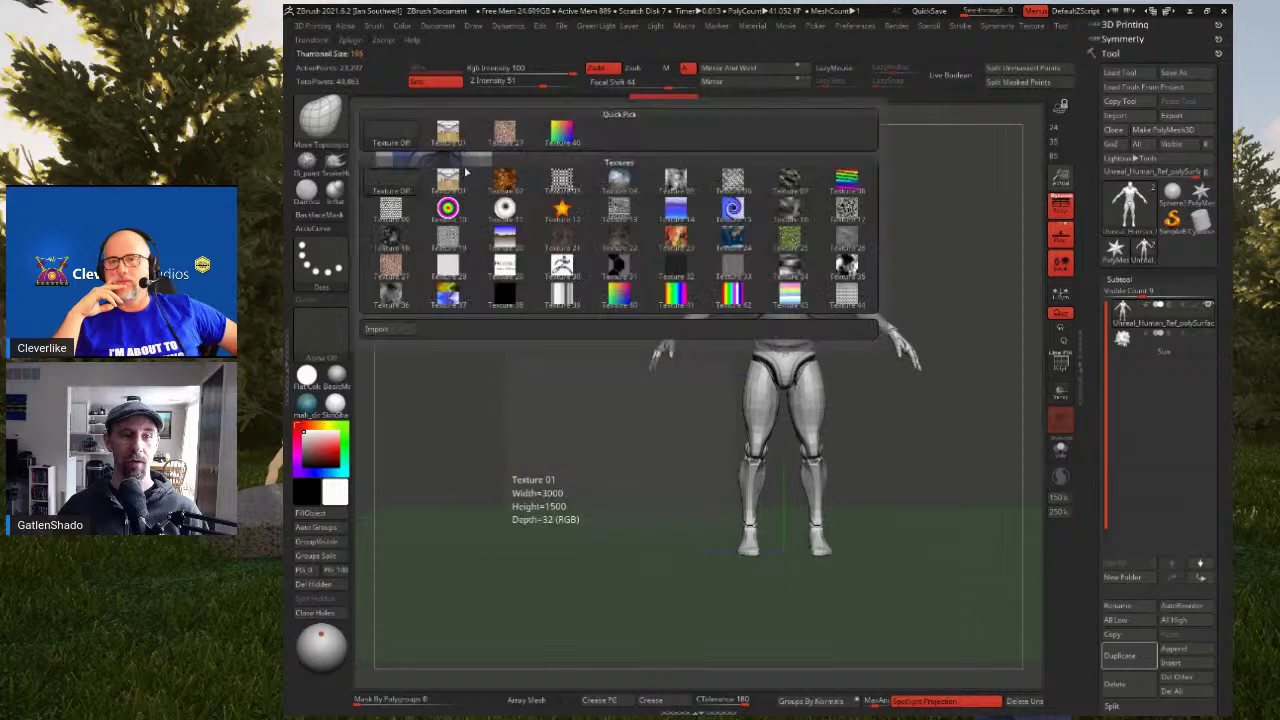
pyautogui.click(408, 331)
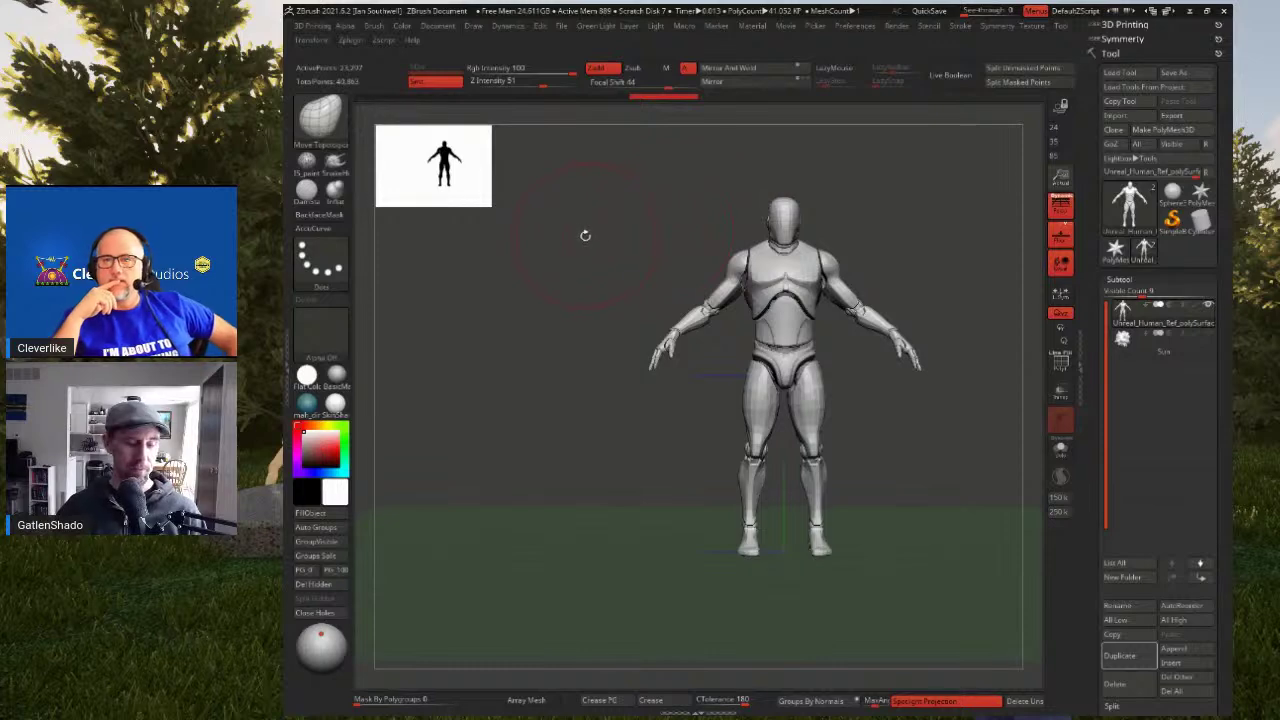
# Switch back to the Sun subtool, show it without the human figure, and enlarge the silhouette thumbnail to 381
pyautogui.hotkey('shift', 'z')
pyautogui.keyDown('alt'); pyautogui.moveTo(641, 253); pyautogui.dragTo(591, 231); pyautogui.keyUp('alt')
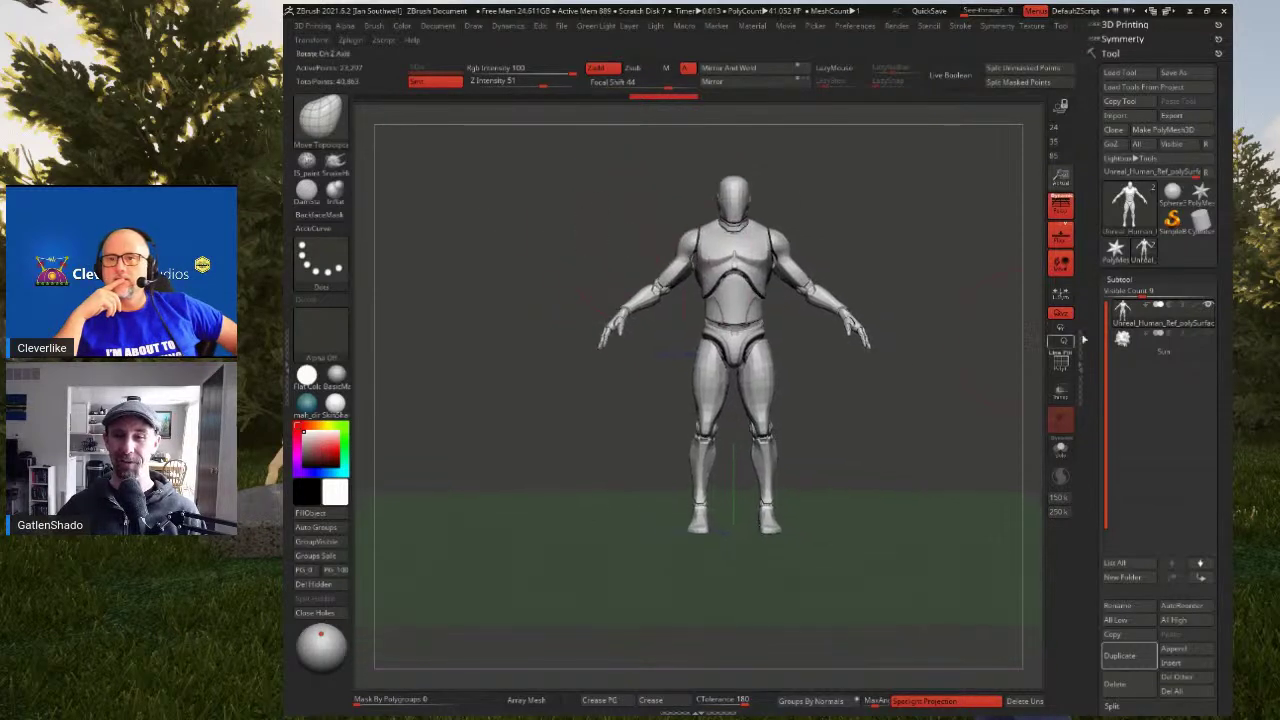
pyautogui.click(1181, 356)
pyautogui.moveTo(940, 334)
pyautogui.mouseDown()
pyautogui.moveTo(845, 264)
pyautogui.moveTo(862, 277)
pyautogui.mouseUp()
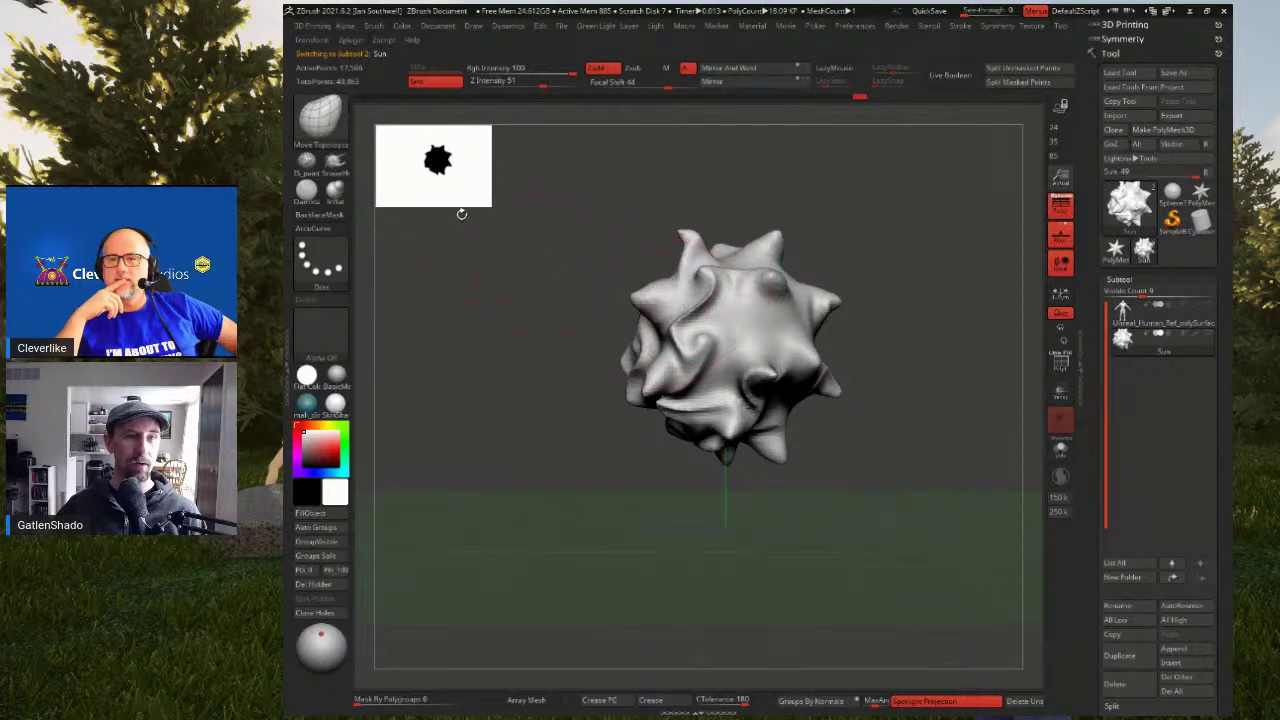
pyautogui.moveTo(493, 205); pyautogui.dragTo(618, 317)
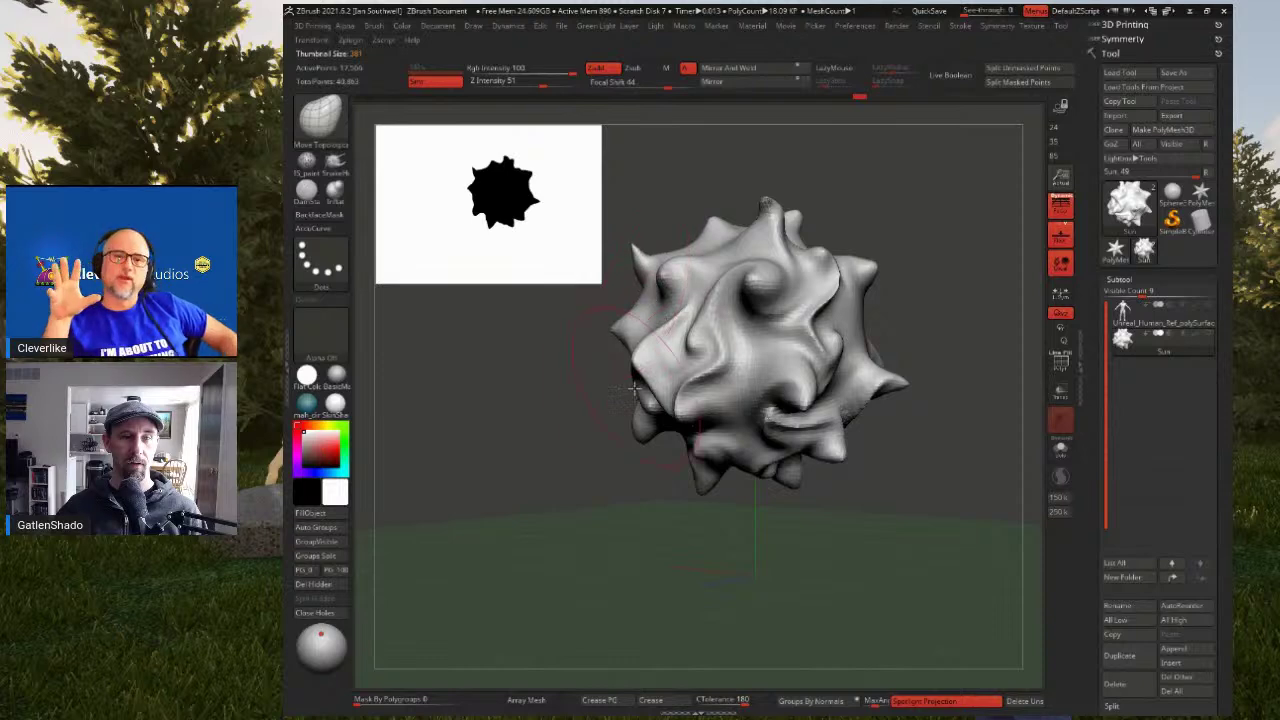
# Adjust spikes along the sun's outline with Move Topological and change the brush's Draw Size
pyautogui.moveTo(849, 293); pyautogui.dragTo(863, 303)
pyautogui.moveTo(714, 228); pyautogui.dragTo(703, 221)
pyautogui.moveTo(612, 276); pyautogui.dragTo(752, 267)
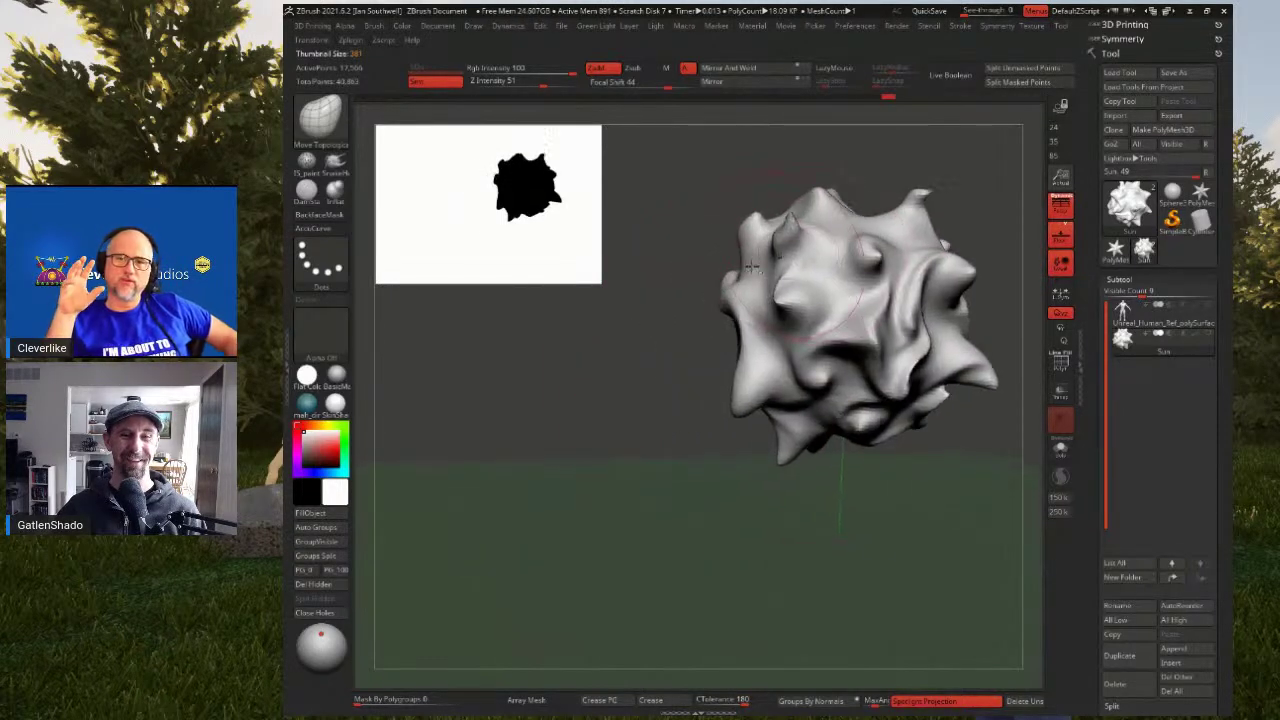
pyautogui.press('space')
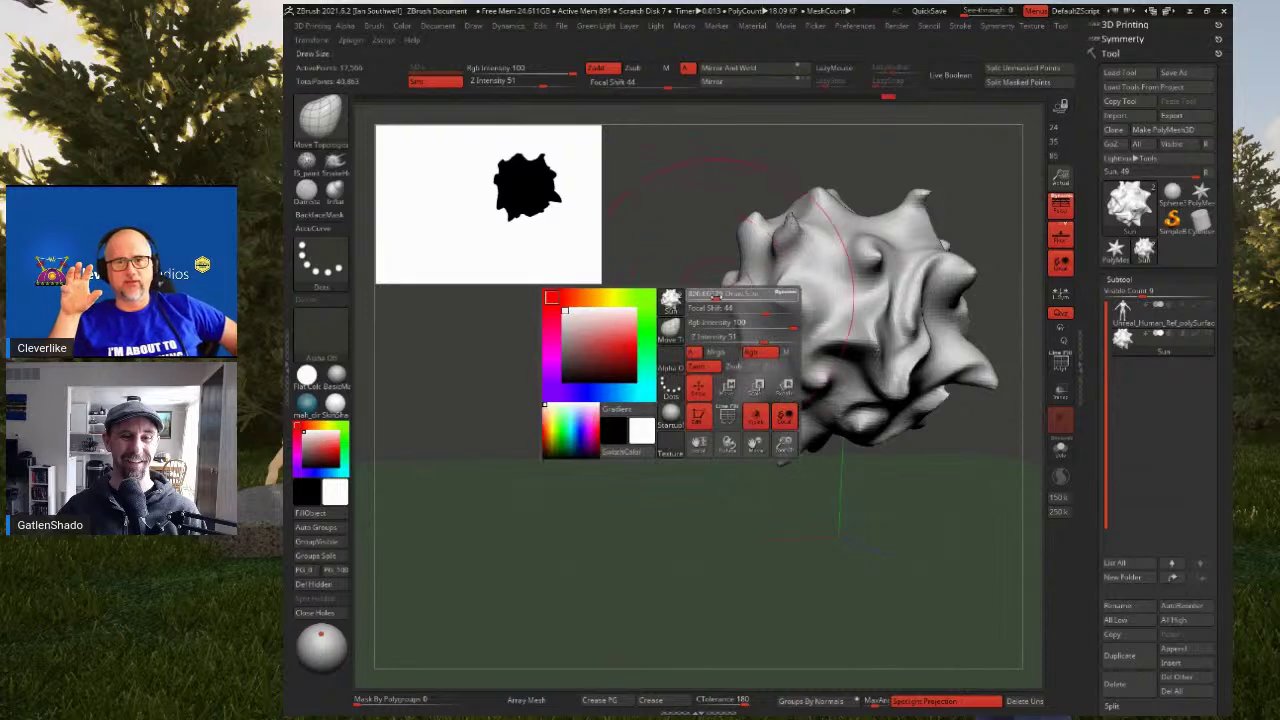
pyautogui.moveTo(708, 298); pyautogui.dragTo(727, 274, button='right')
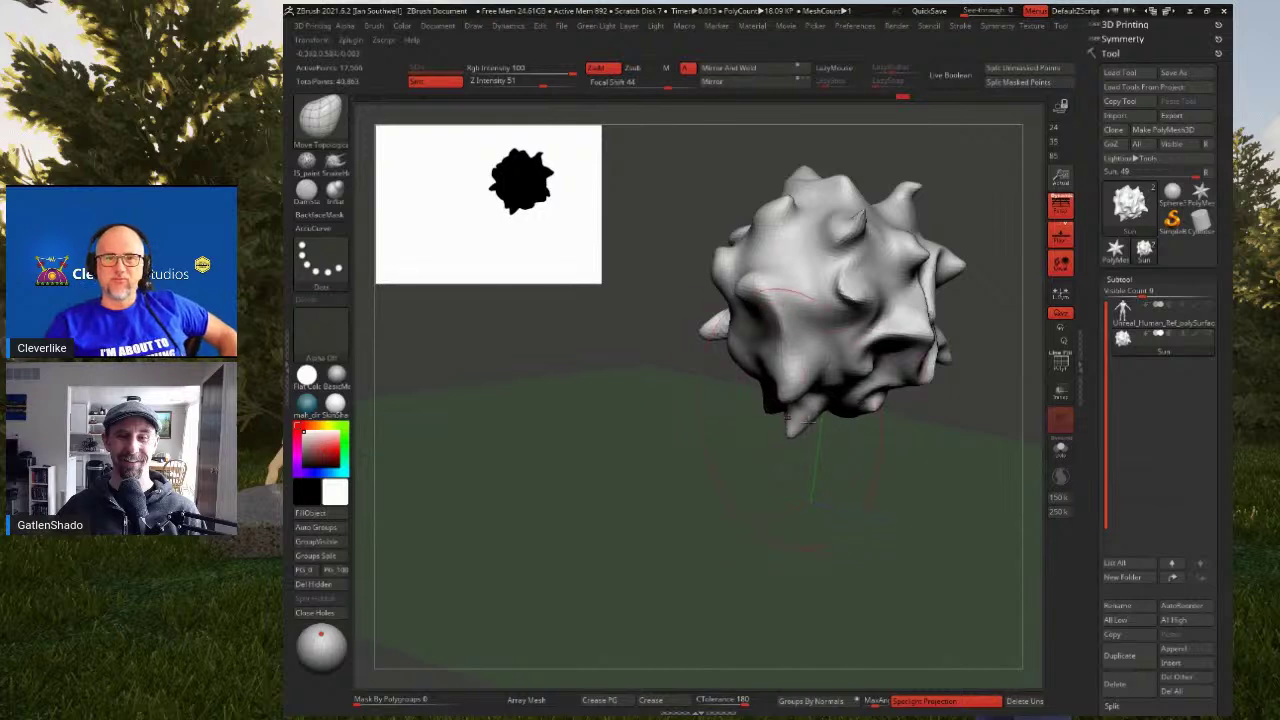
# Push the spikes on the swirled side of the sun with Move Topological and hide the silhouette thumbnail
pyautogui.moveTo(901, 207)
pyautogui.mouseDown(button='right')
pyautogui.moveTo(761, 258)
pyautogui.moveTo(783, 290)
pyautogui.moveTo(839, 312)
pyautogui.moveTo(757, 286)
pyautogui.moveTo(766, 294)
pyautogui.moveTo(862, 297)
pyautogui.mouseUp(button='right')
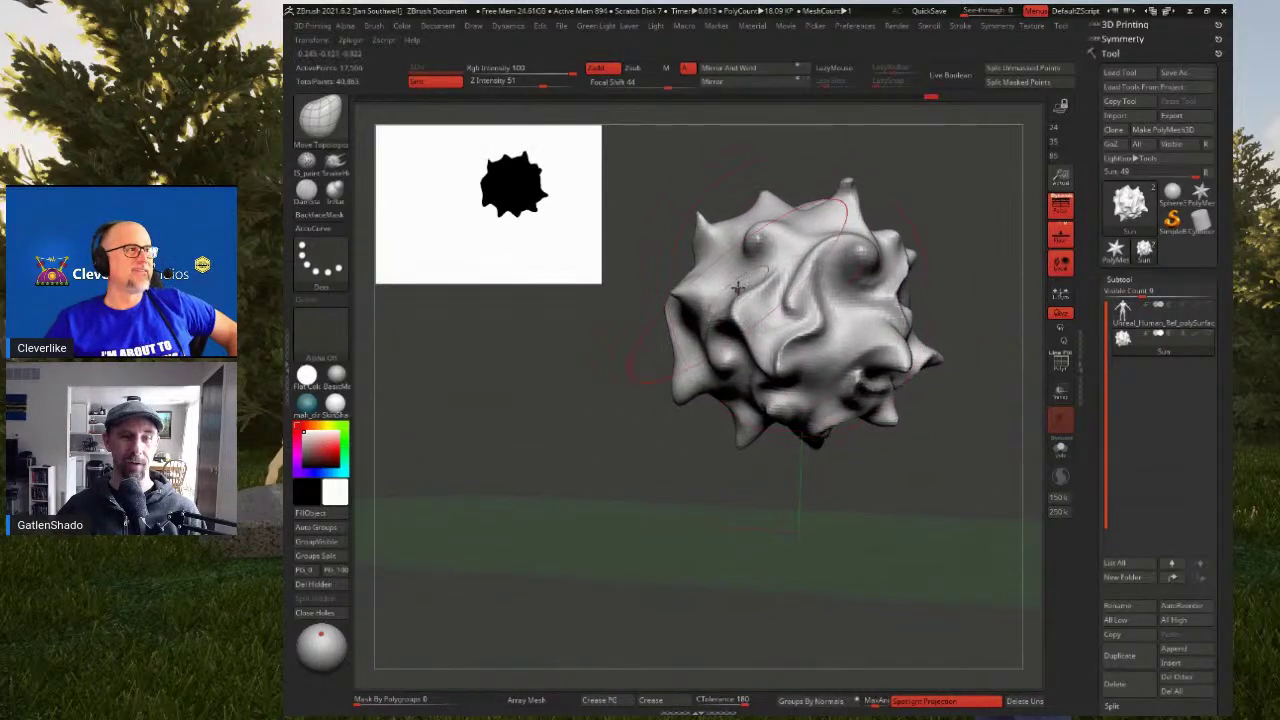
pyautogui.moveTo(669, 324); pyautogui.dragTo(690, 325)
pyautogui.moveTo(686, 323)
pyautogui.mouseDown(button='right')
pyautogui.moveTo(861, 296)
pyautogui.moveTo(843, 314)
pyautogui.moveTo(835, 255)
pyautogui.mouseUp(button='right')
pyautogui.moveTo(640, 360); pyautogui.dragTo(660, 369)
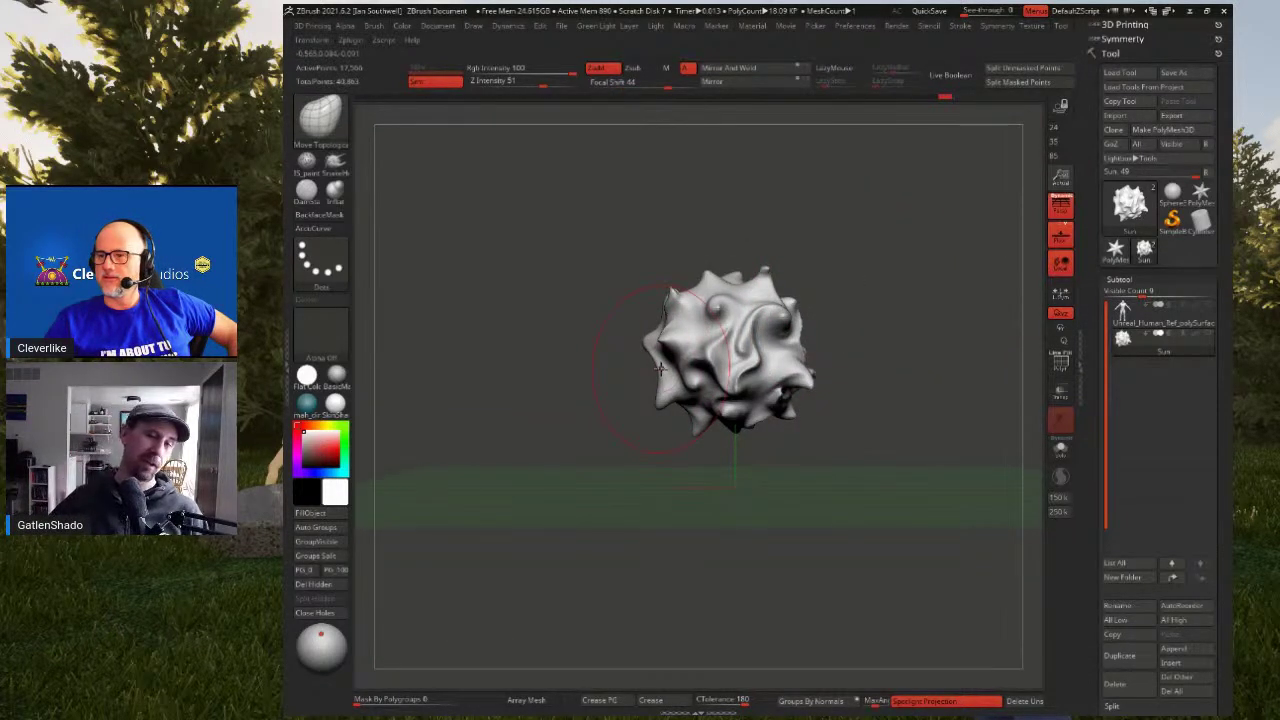
pyautogui.keyDown('ctrl'); pyautogui.moveTo(798, 332); pyautogui.dragTo(828, 366, button='right'); pyautogui.keyUp('ctrl')
pyautogui.keyDown('alt'); pyautogui.moveTo(828, 366); pyautogui.dragTo(876, 328, button='right'); pyautogui.keyUp('alt')
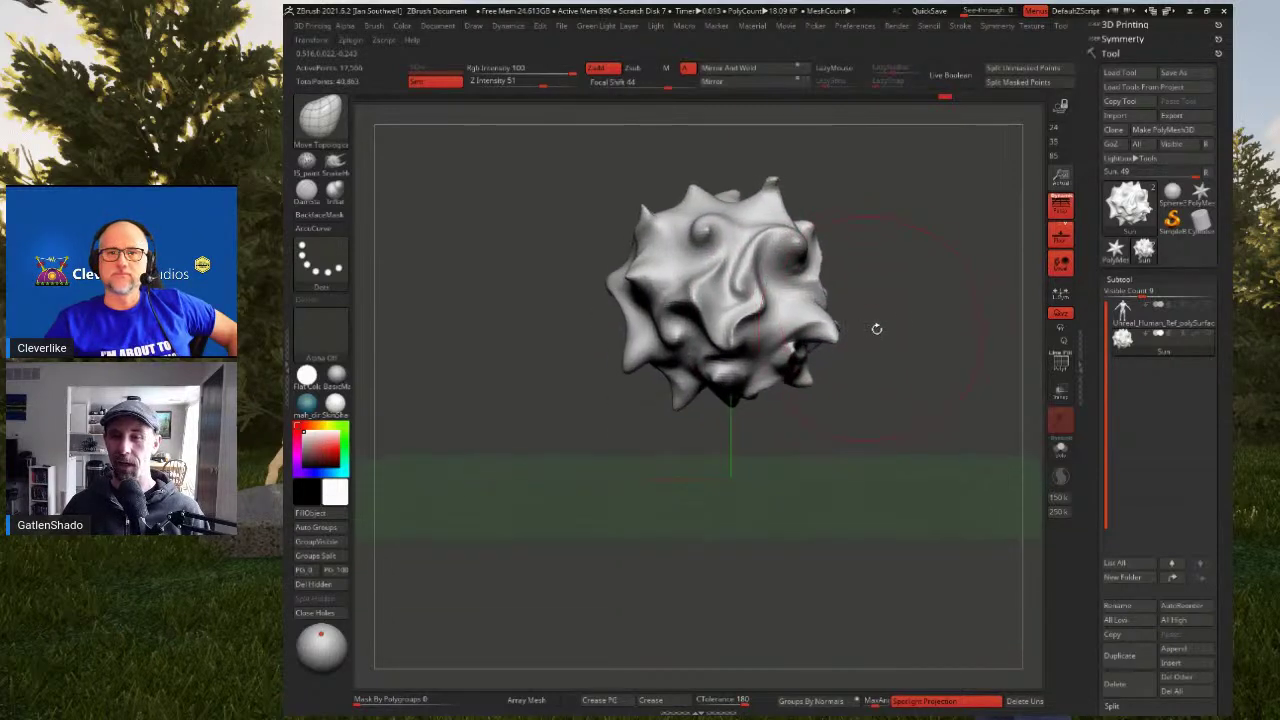
# Set the Move Topological brush's Z Intensity to 60 and its Focal Shift to 0
pyautogui.keyDown('alt'); pyautogui.moveTo(888, 301); pyautogui.dragTo(893, 324, button='right'); pyautogui.keyUp('alt')
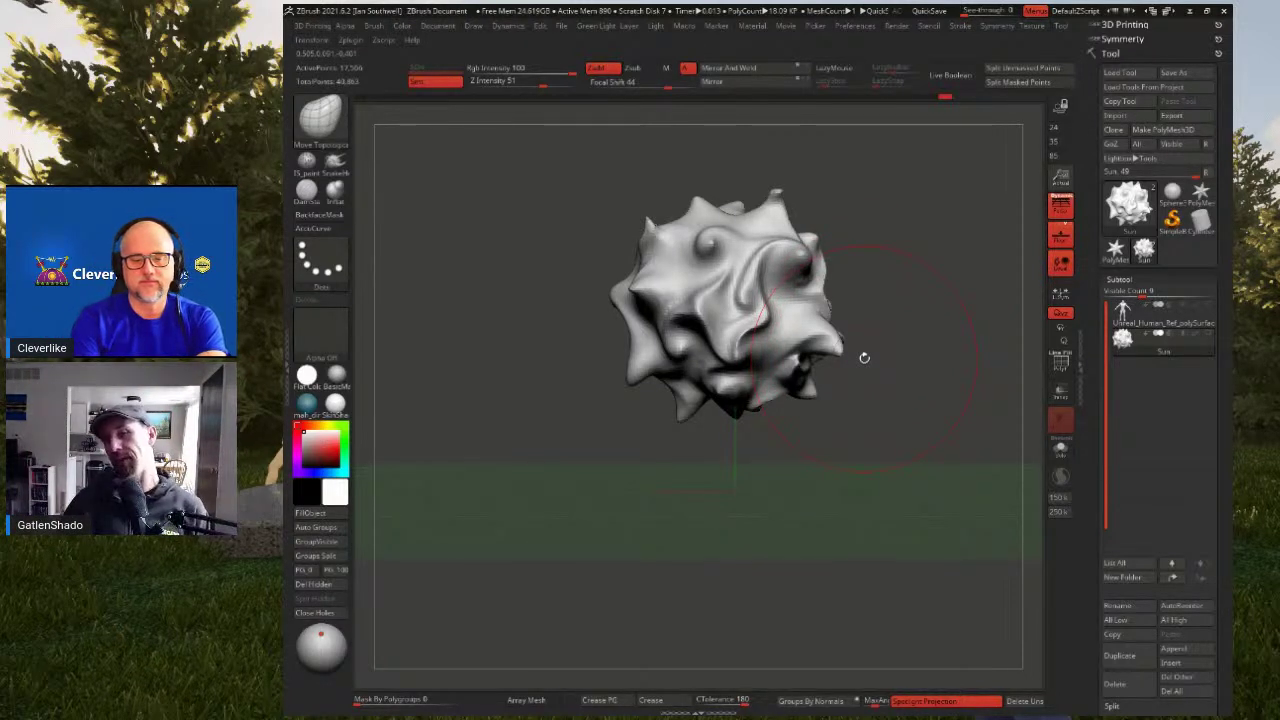
pyautogui.press('space')
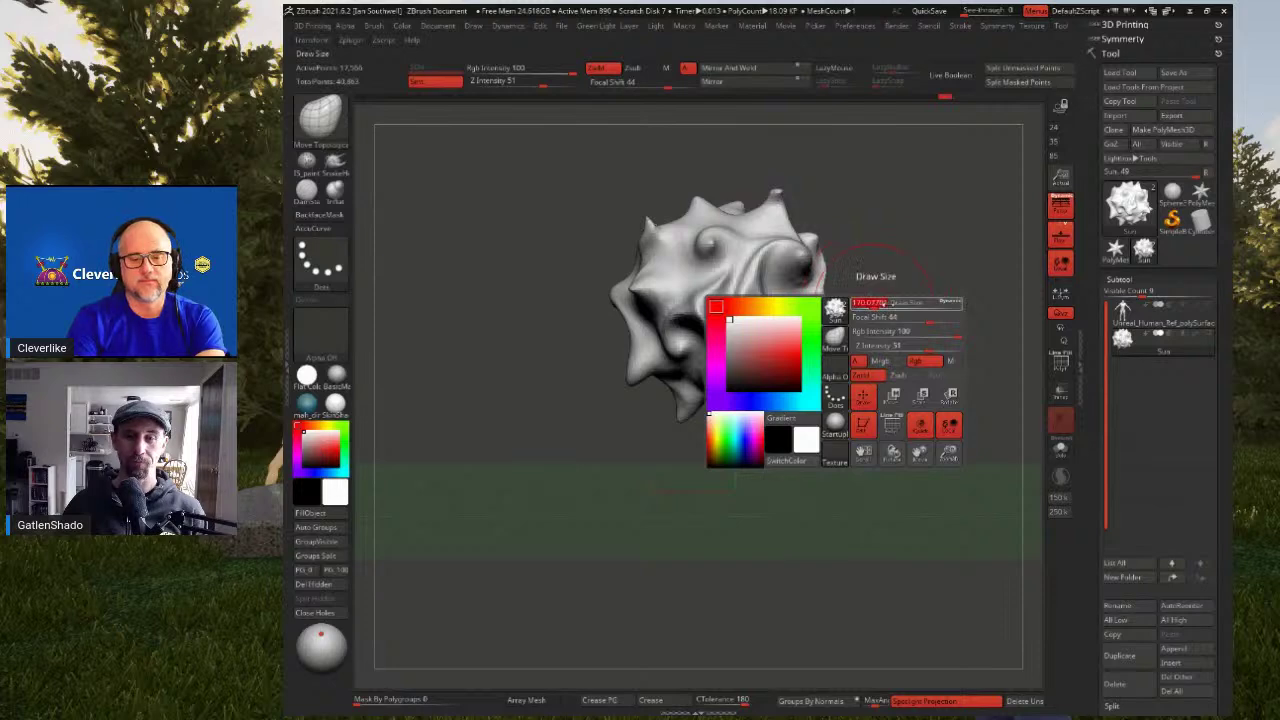
pyautogui.press('space')
pyautogui.moveTo(957, 345); pyautogui.dragTo(967, 345)
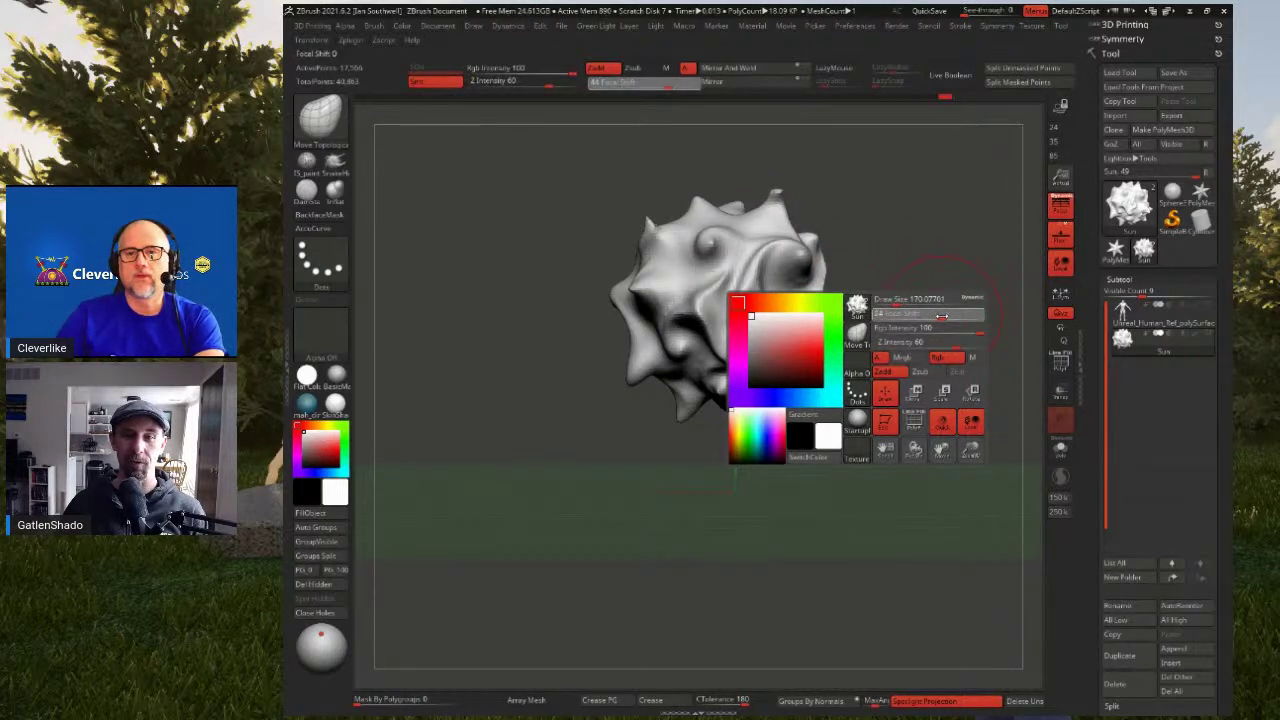
pyautogui.moveTo(930, 316); pyautogui.dragTo(858, 299)
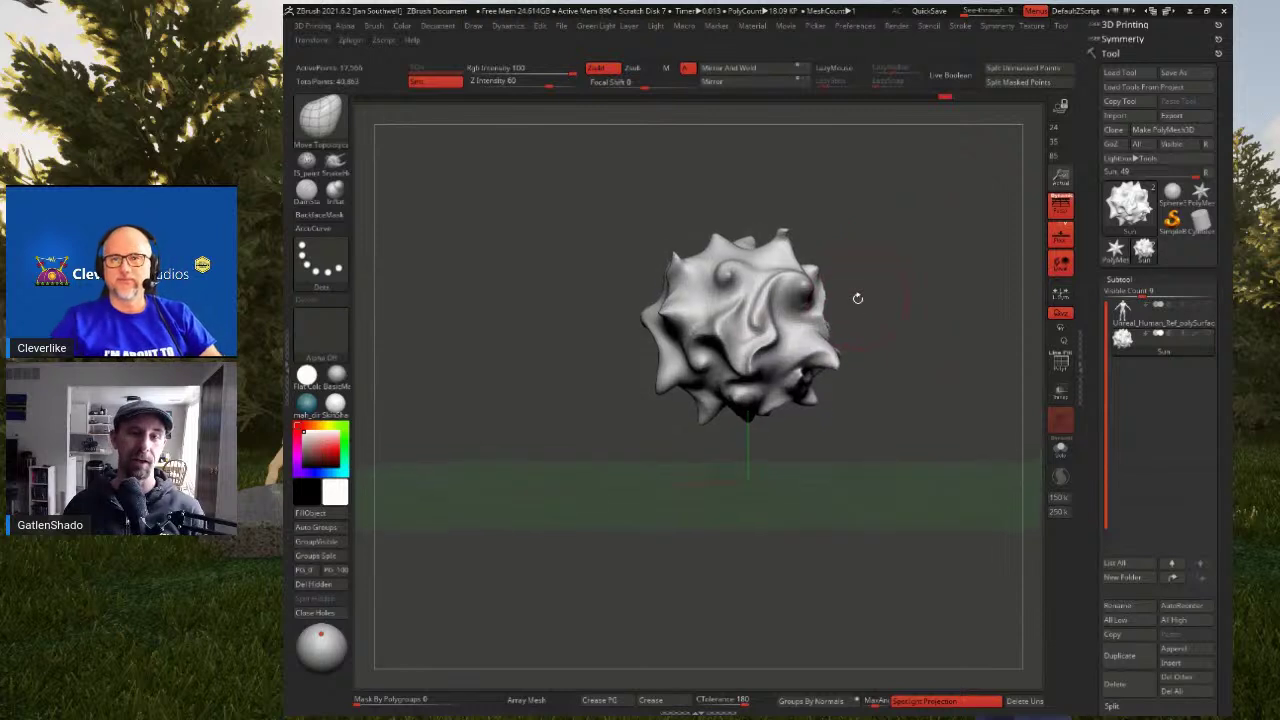
pyautogui.moveTo(952, 366); pyautogui.dragTo(823, 423)
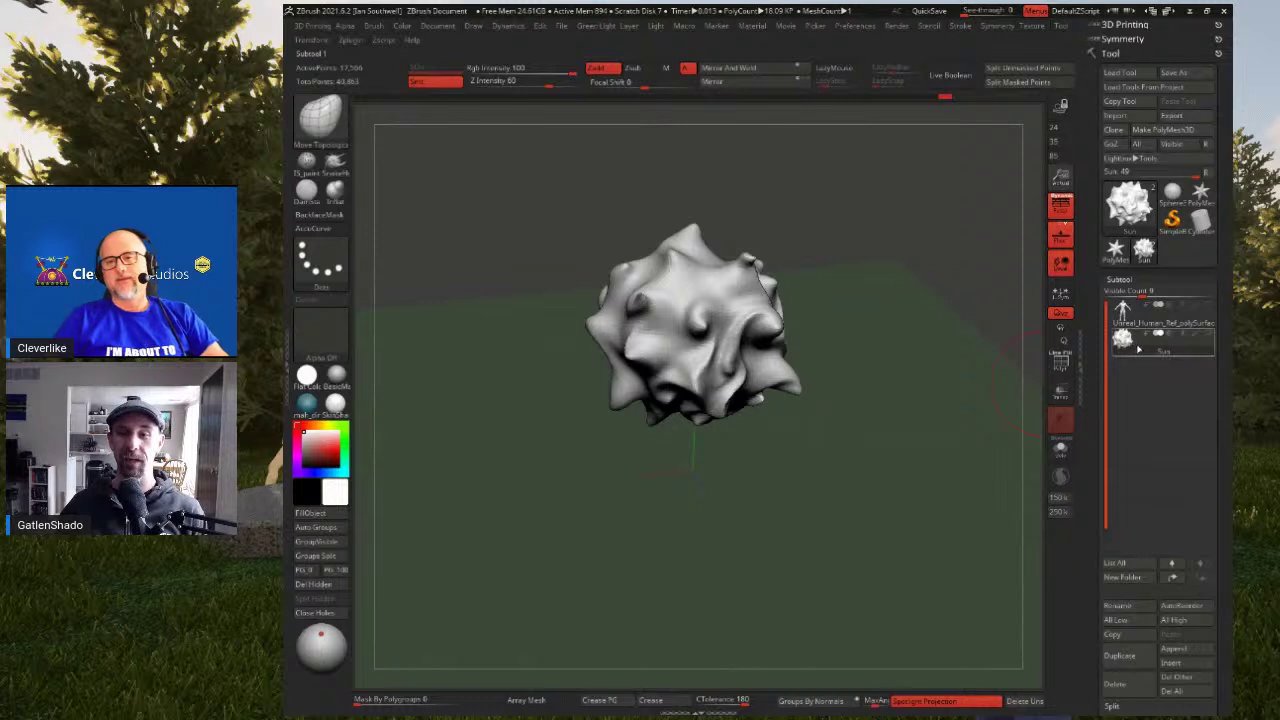
# Reduce the subtool list's Visible Count to 4
pyautogui.click(1120, 291)
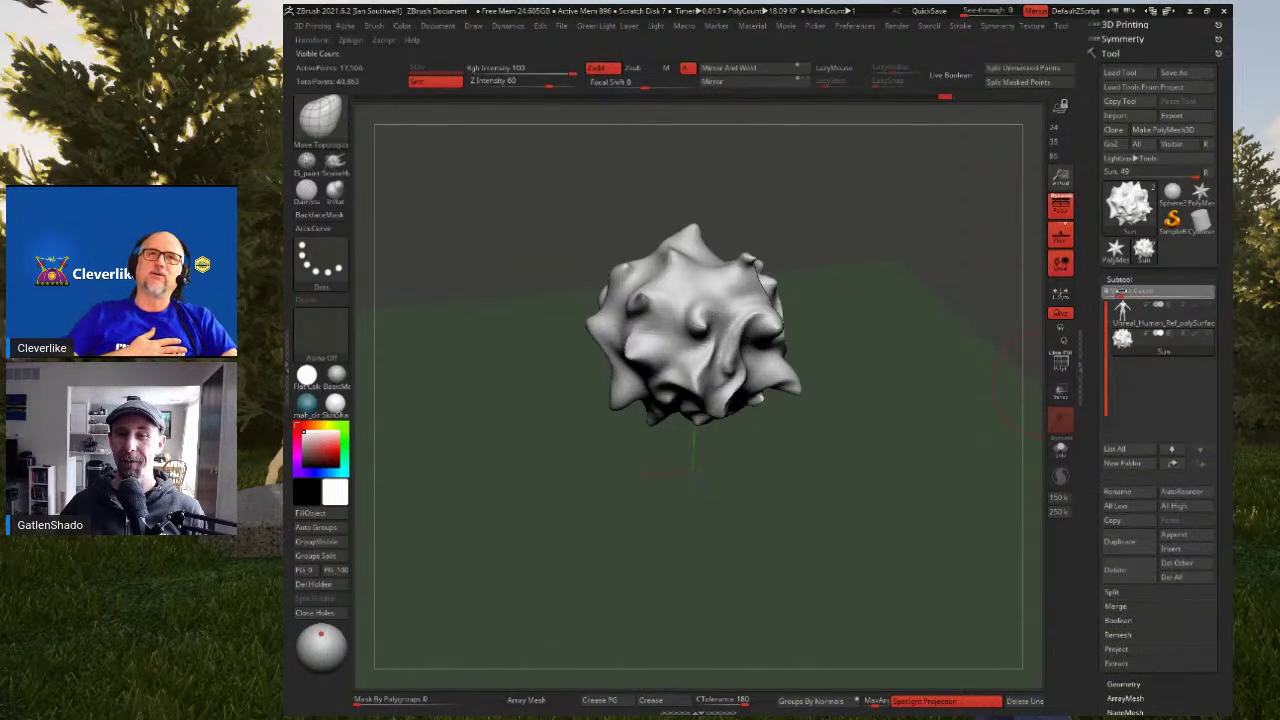
pyautogui.moveTo(1121, 291); pyautogui.dragTo(1118, 291)
pyautogui.moveTo(1088, 333); pyautogui.dragTo(1091, 352)
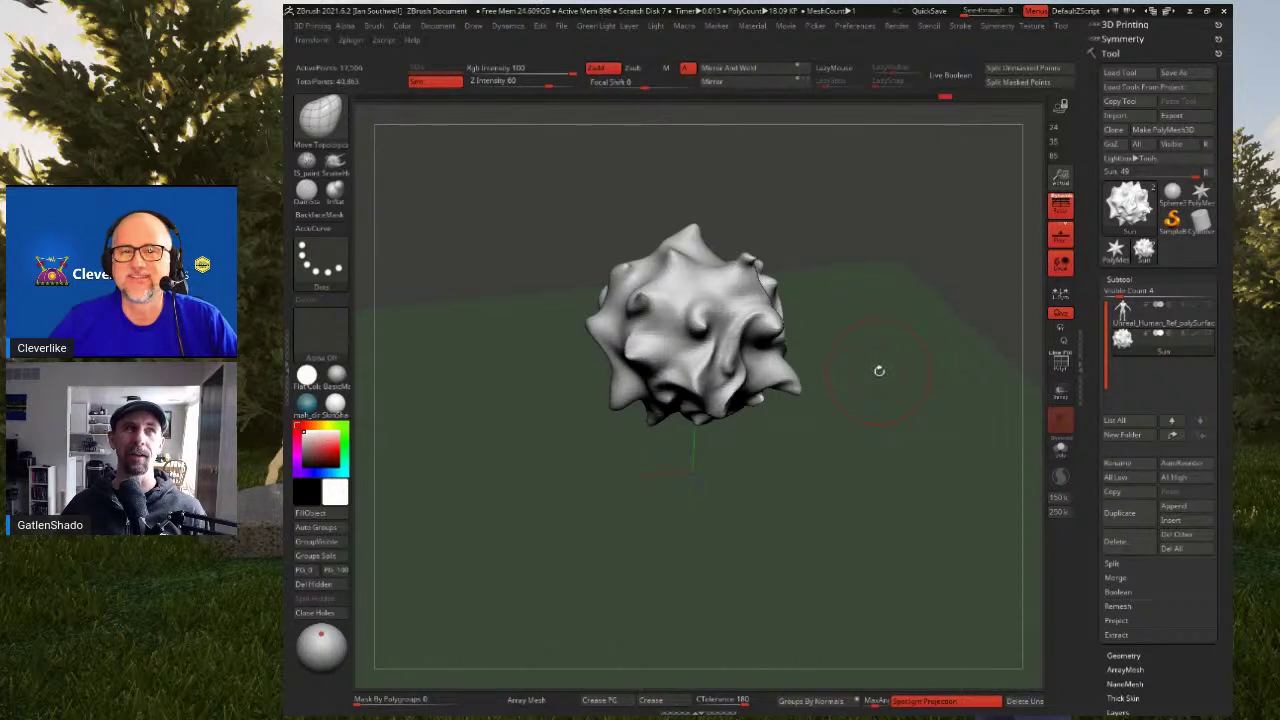
# Reshape the spikes along both sides of the sun's outline with the Move Topological brush
pyautogui.moveTo(877, 346); pyautogui.dragTo(846, 357)
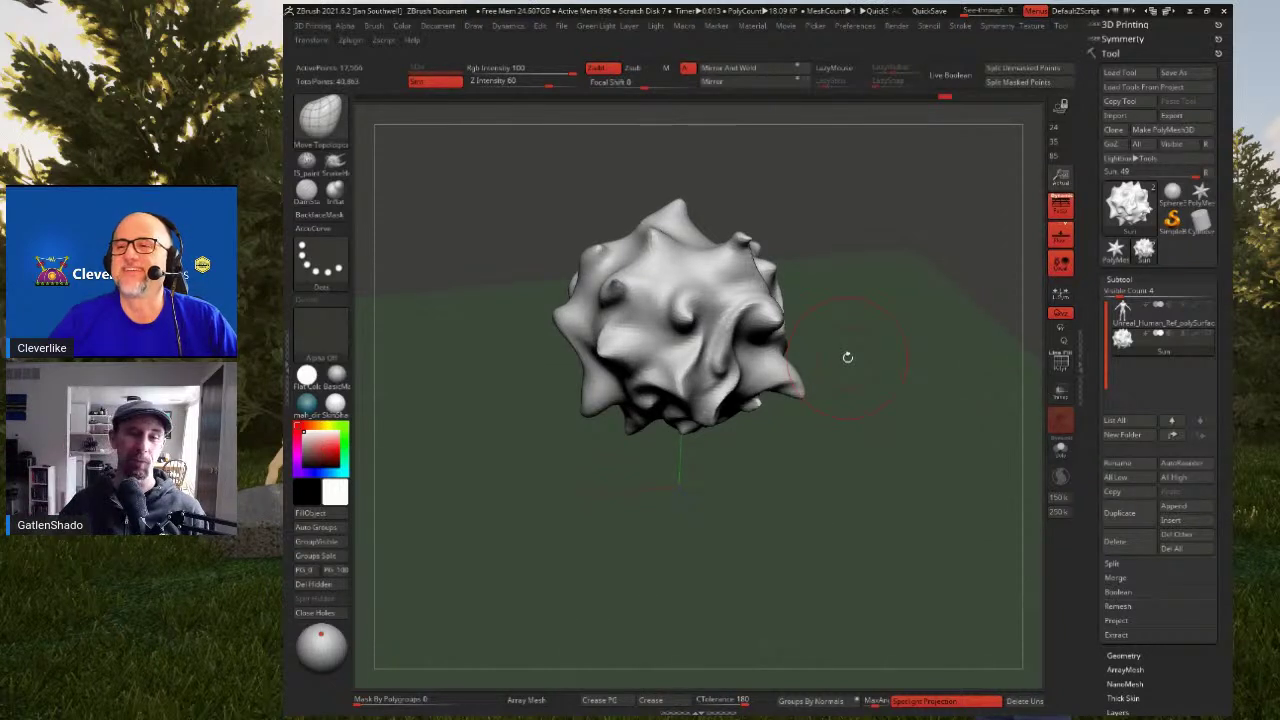
pyautogui.moveTo(835, 355)
pyautogui.mouseDown()
pyautogui.moveTo(877, 337)
pyautogui.moveTo(887, 352)
pyautogui.moveTo(814, 340)
pyautogui.mouseUp()
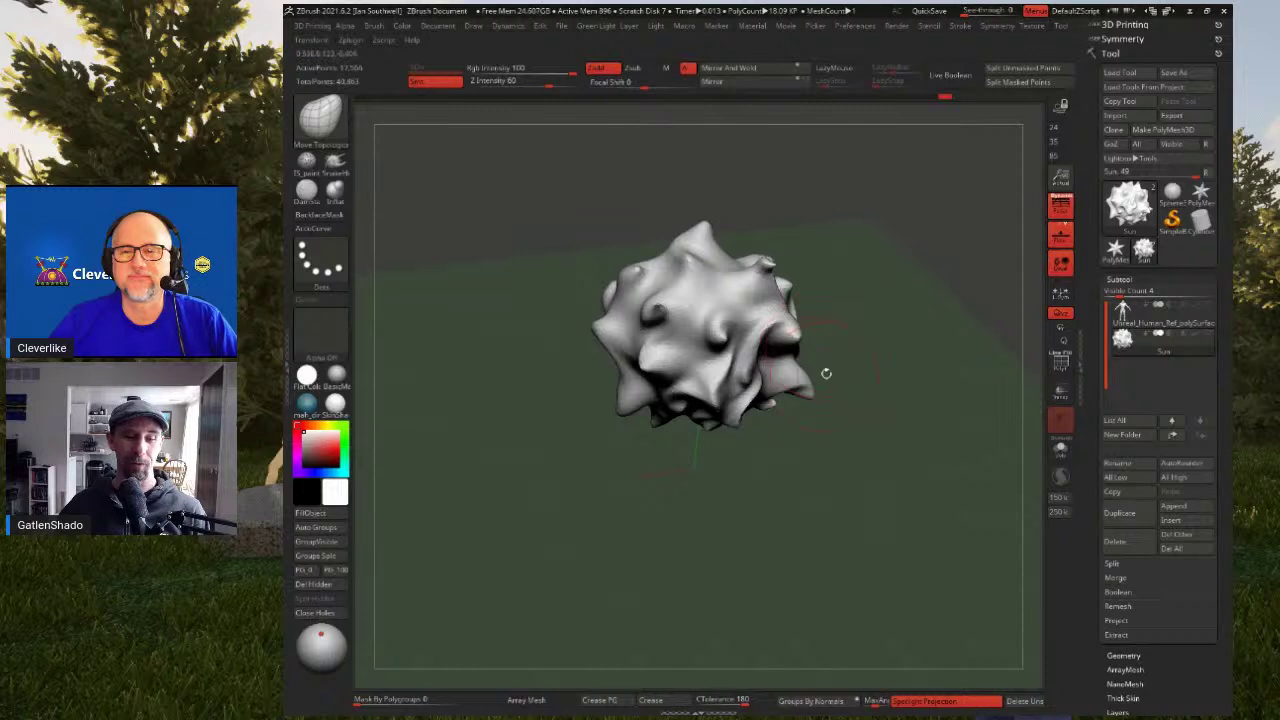
pyautogui.press('space')
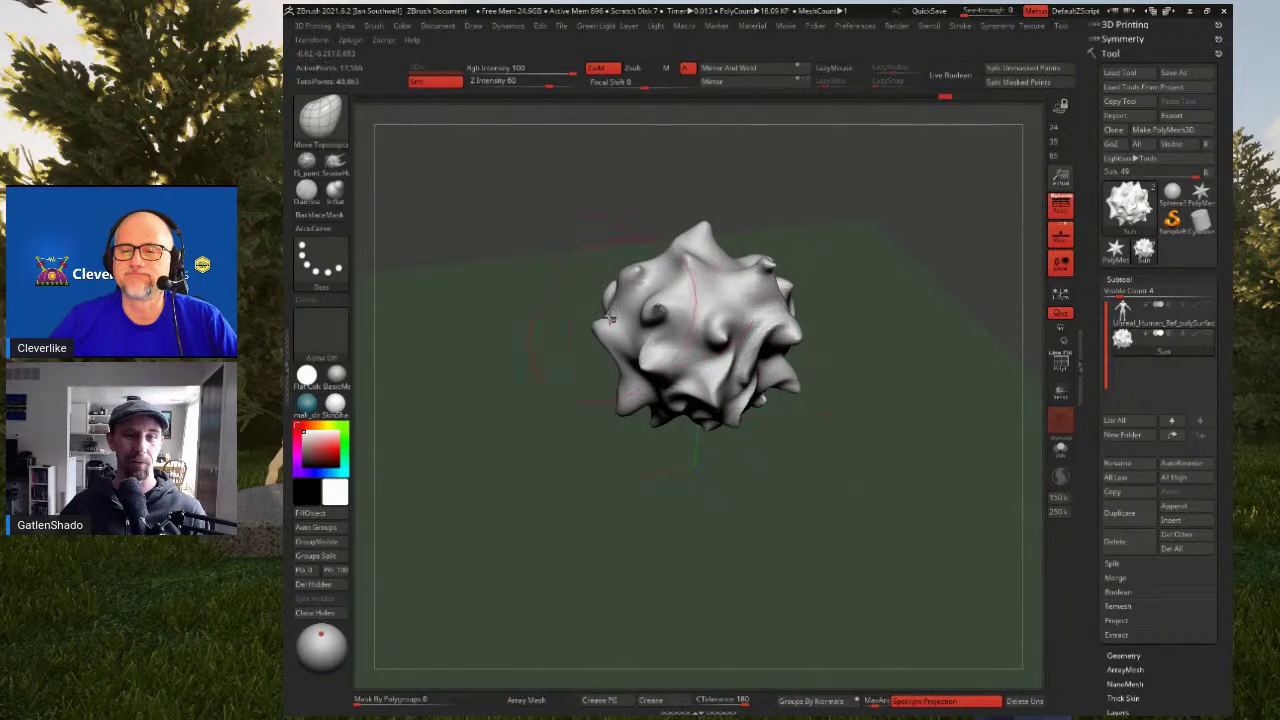
pyautogui.moveTo(612, 371); pyautogui.dragTo(588, 364)
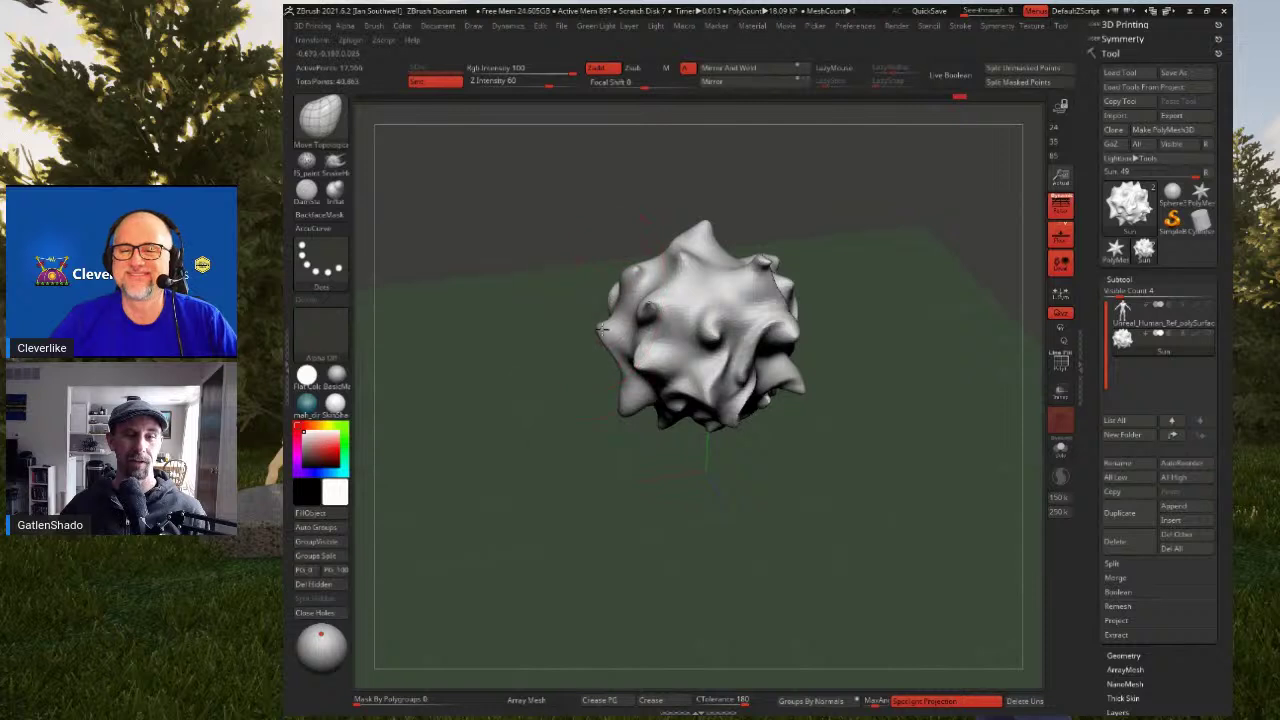
pyautogui.moveTo(842, 352)
pyautogui.mouseDown()
pyautogui.moveTo(791, 343)
pyautogui.moveTo(827, 318)
pyautogui.mouseUp()
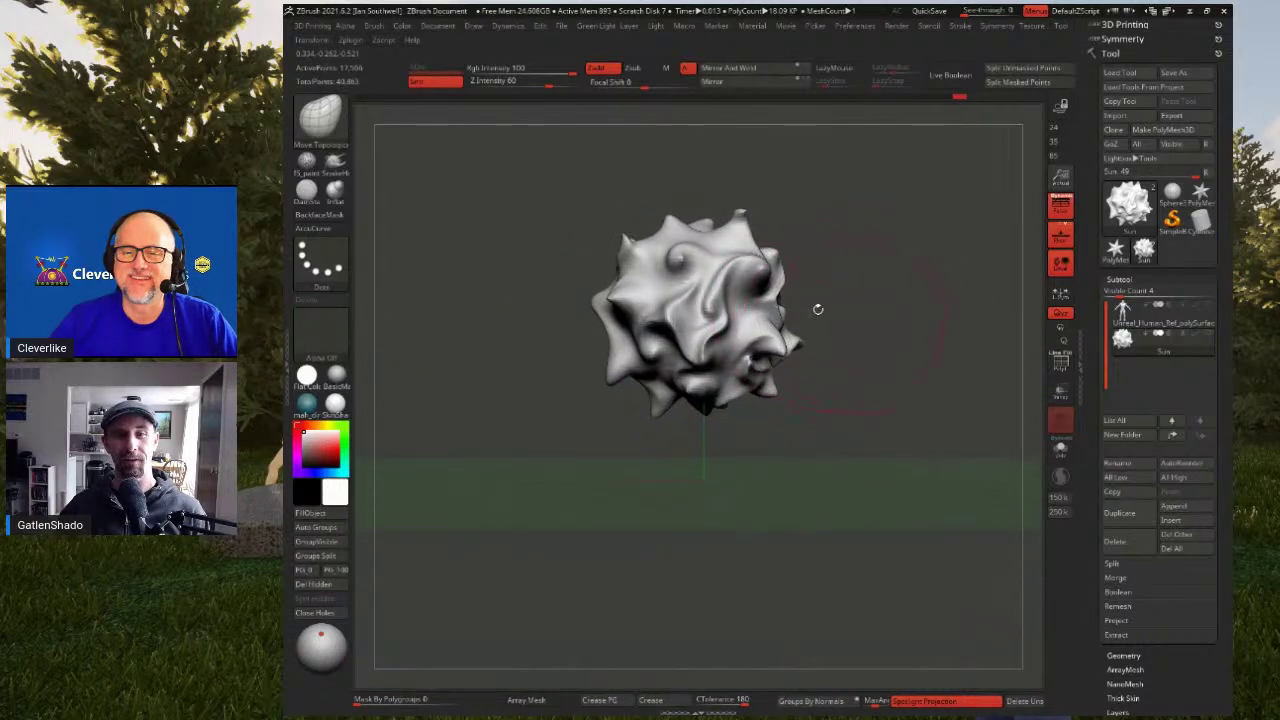
pyautogui.moveTo(837, 351)
pyautogui.mouseDown()
pyautogui.moveTo(850, 349)
pyautogui.moveTo(771, 349)
pyautogui.mouseUp()
# Remesh the Sun subtool with DynaMesh and inspect its spikes up close
pyautogui.moveTo(808, 230)
pyautogui.keyDown('ctrl'); pyautogui.mouseDown()
pyautogui.moveTo(880, 386)
pyautogui.moveTo(817, 331)
pyautogui.moveTo(906, 338)
pyautogui.moveTo(894, 323)
pyautogui.moveTo(872, 340)
pyautogui.moveTo(816, 311)
pyautogui.mouseUp(); pyautogui.keyUp('ctrl')
pyautogui.moveTo(816, 311)
pyautogui.keyDown('alt'); pyautogui.mouseDown(button='right')
pyautogui.moveTo(793, 240)
pyautogui.moveTo(800, 314)
pyautogui.moveTo(792, 258)
pyautogui.mouseUp(button='right'); pyautogui.keyUp('alt')
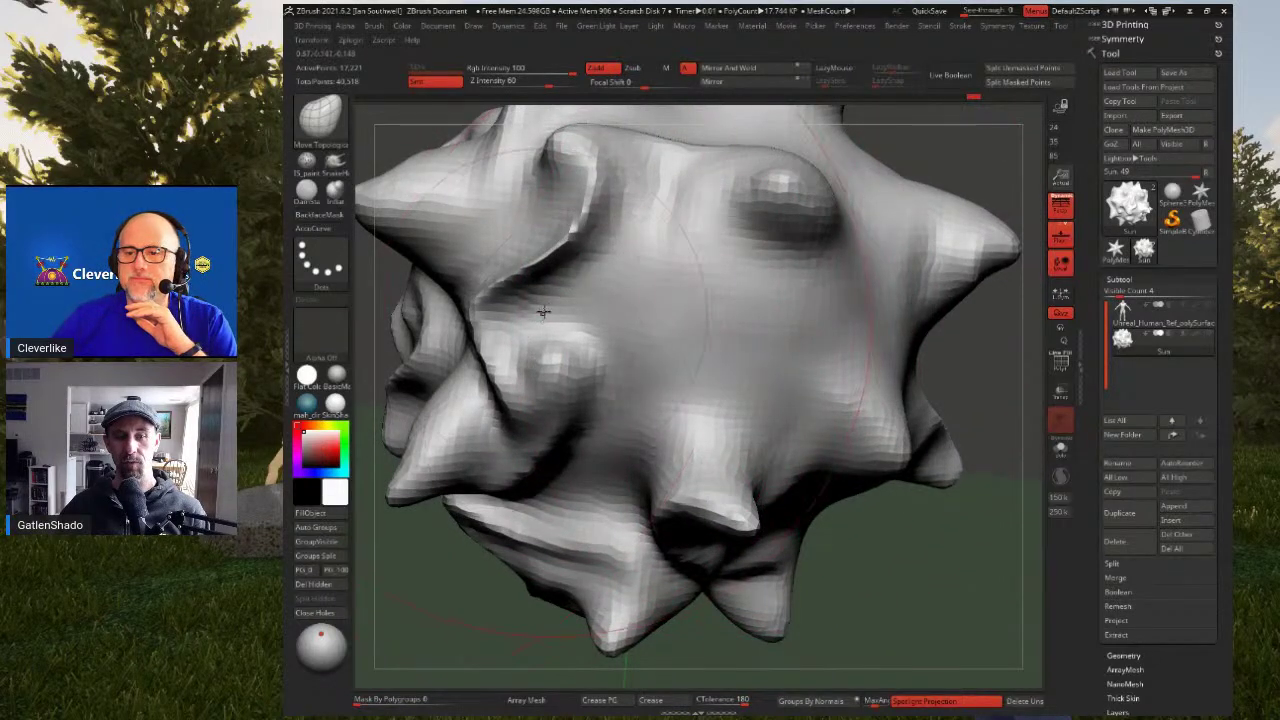
pyautogui.keyDown('alt'); pyautogui.moveTo(662, 294); pyautogui.dragTo(651, 265, button='right'); pyautogui.keyUp('alt')
pyautogui.press('f')
pyautogui.keyDown('shift'); pyautogui.moveTo(851, 357); pyautogui.dragTo(843, 277); pyautogui.keyUp('shift')
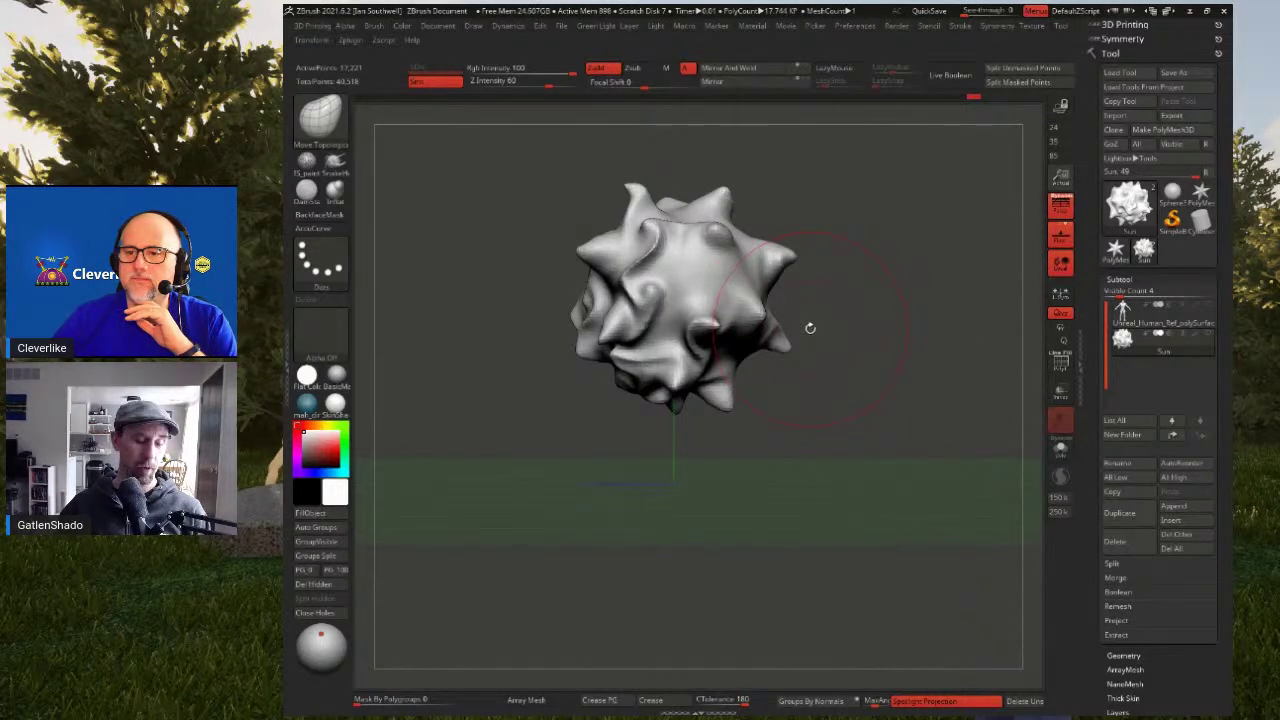
# Save the tool to the Desktop as ABS_SolarSystem and quick-save the project
pyautogui.hotkey('ctrl', 's')
pyautogui.click(482, 208)
pyautogui.click(653, 520)
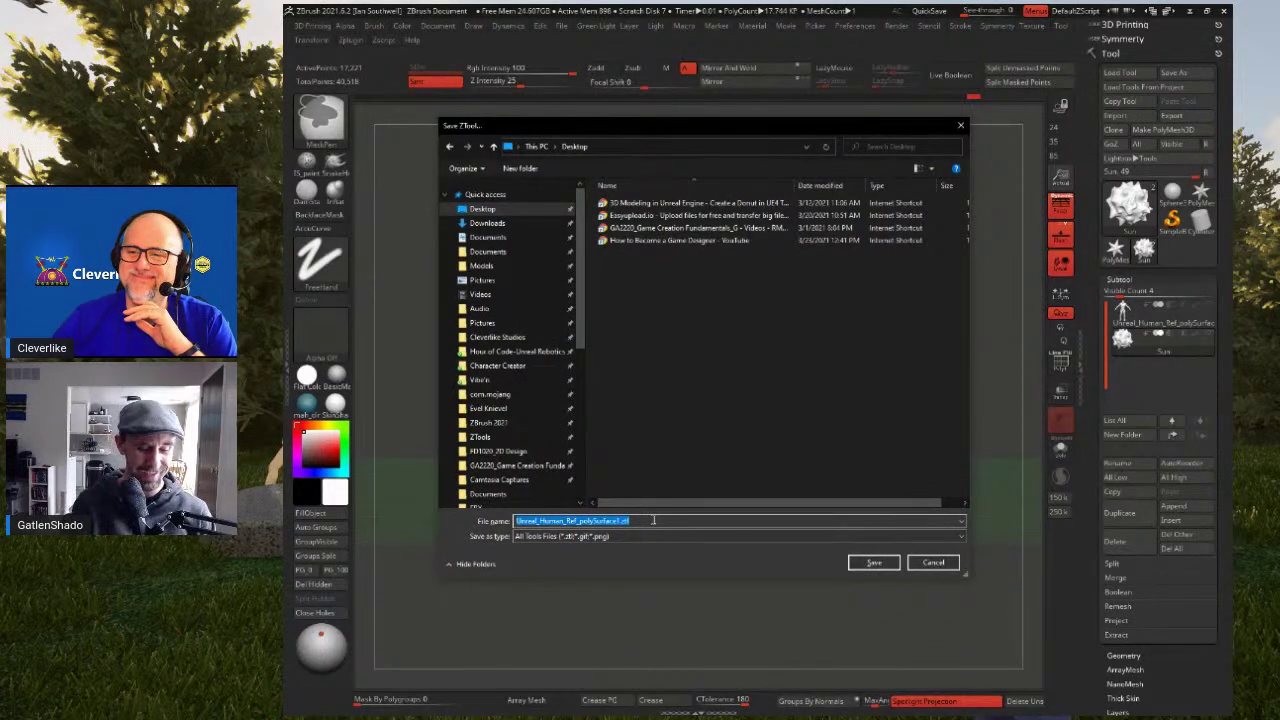
pyautogui.write('S')
pyautogui.write('oleil')
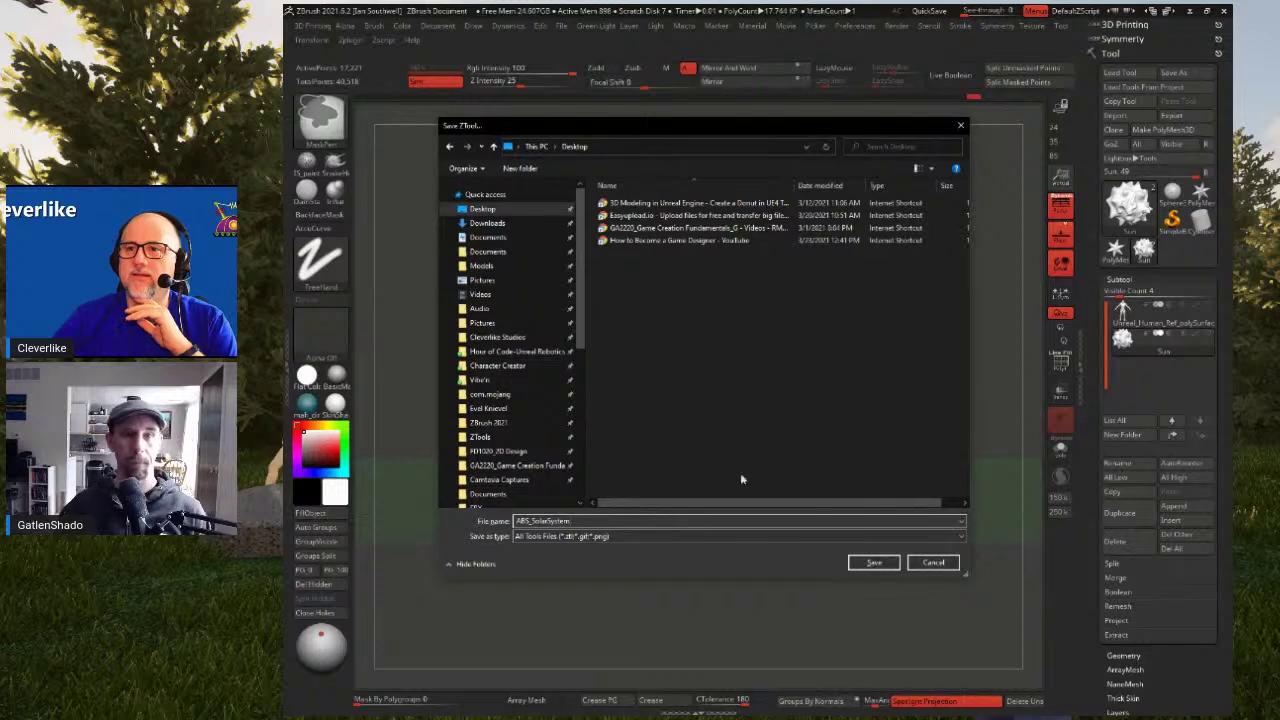
pyautogui.click(873, 562)
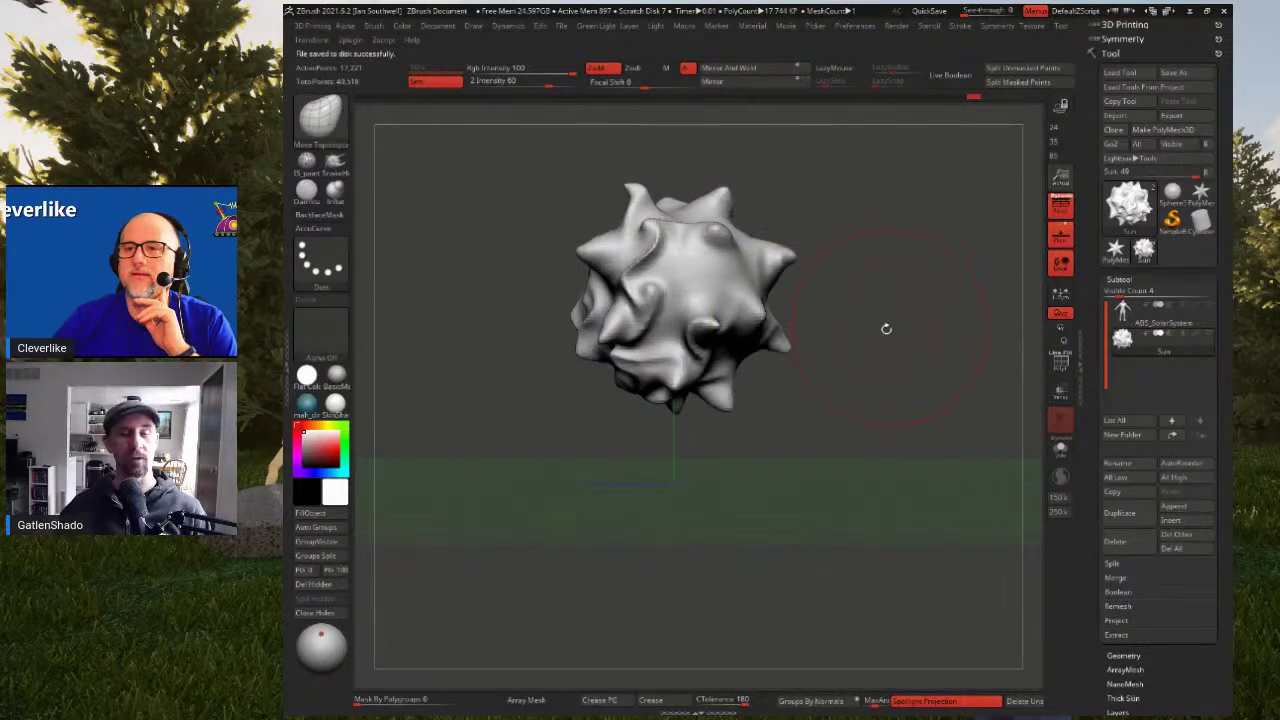
pyautogui.moveTo(886, 328); pyautogui.dragTo(883, 337)
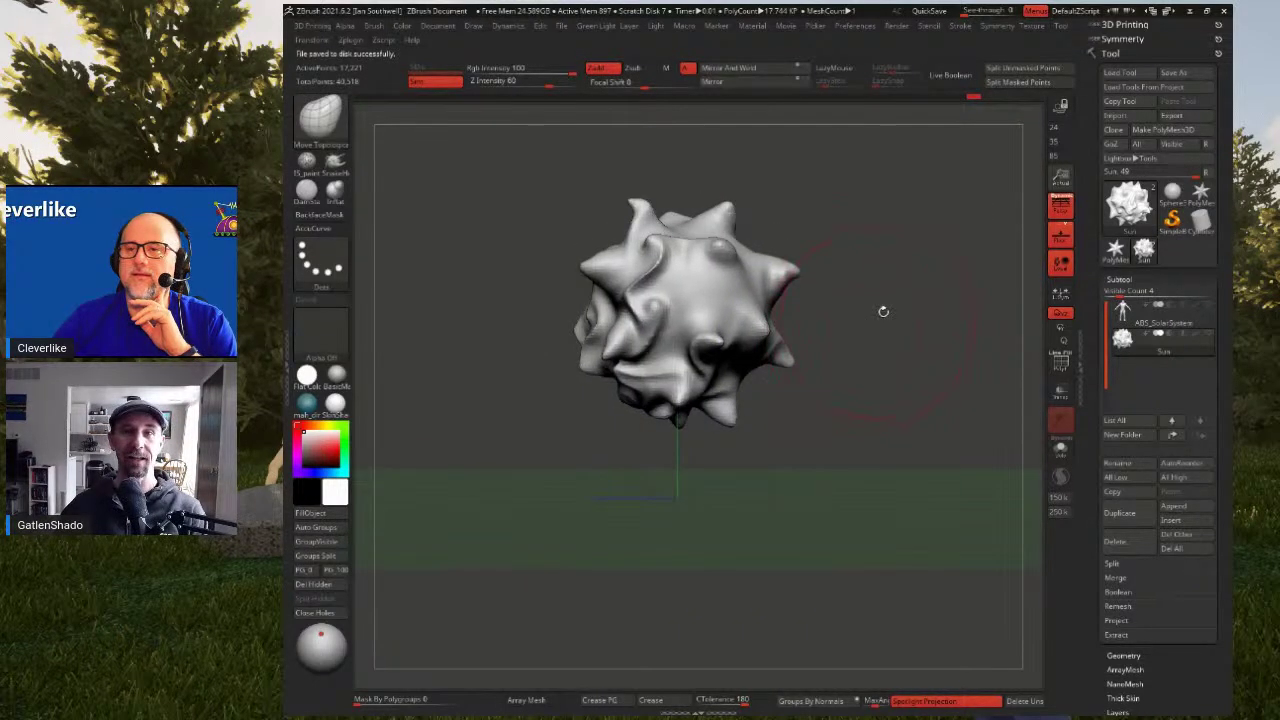
pyautogui.click(930, 12)
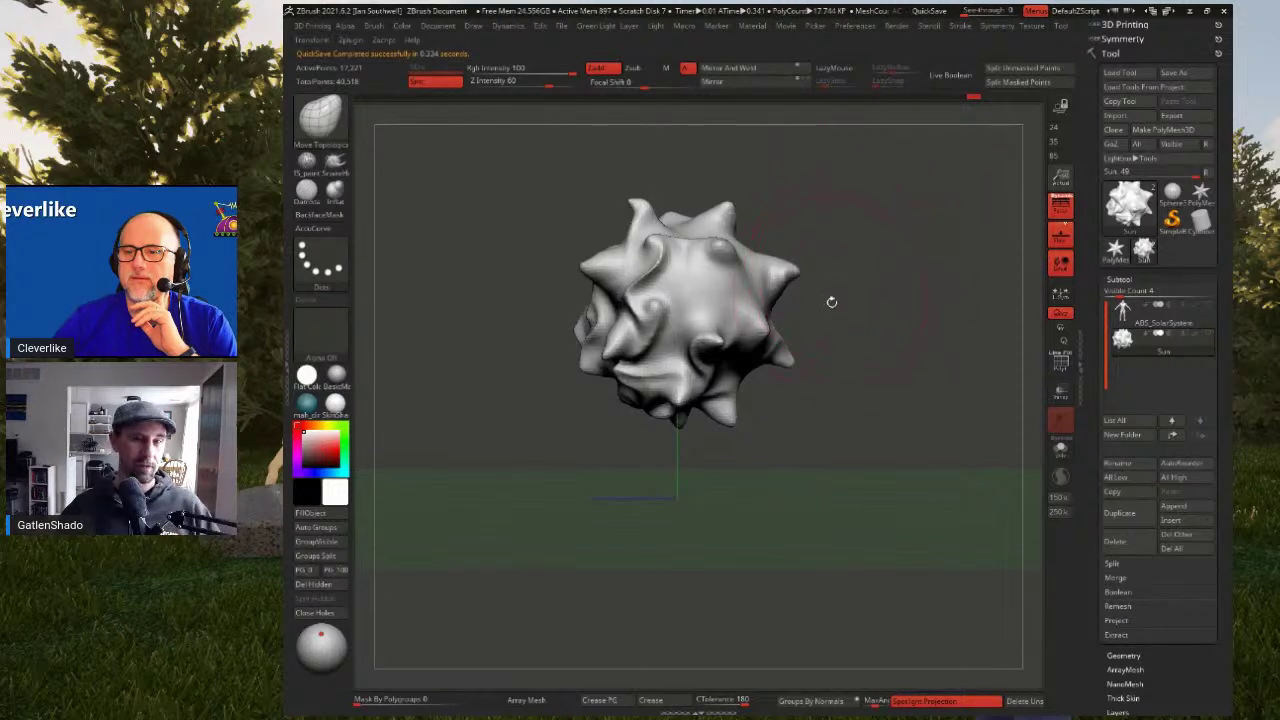
# Duplicate the Sun subtool and name the copy Mercury
pyautogui.keyDown('alt'); pyautogui.moveTo(860, 319); pyautogui.dragTo(843, 394); pyautogui.keyUp('alt')
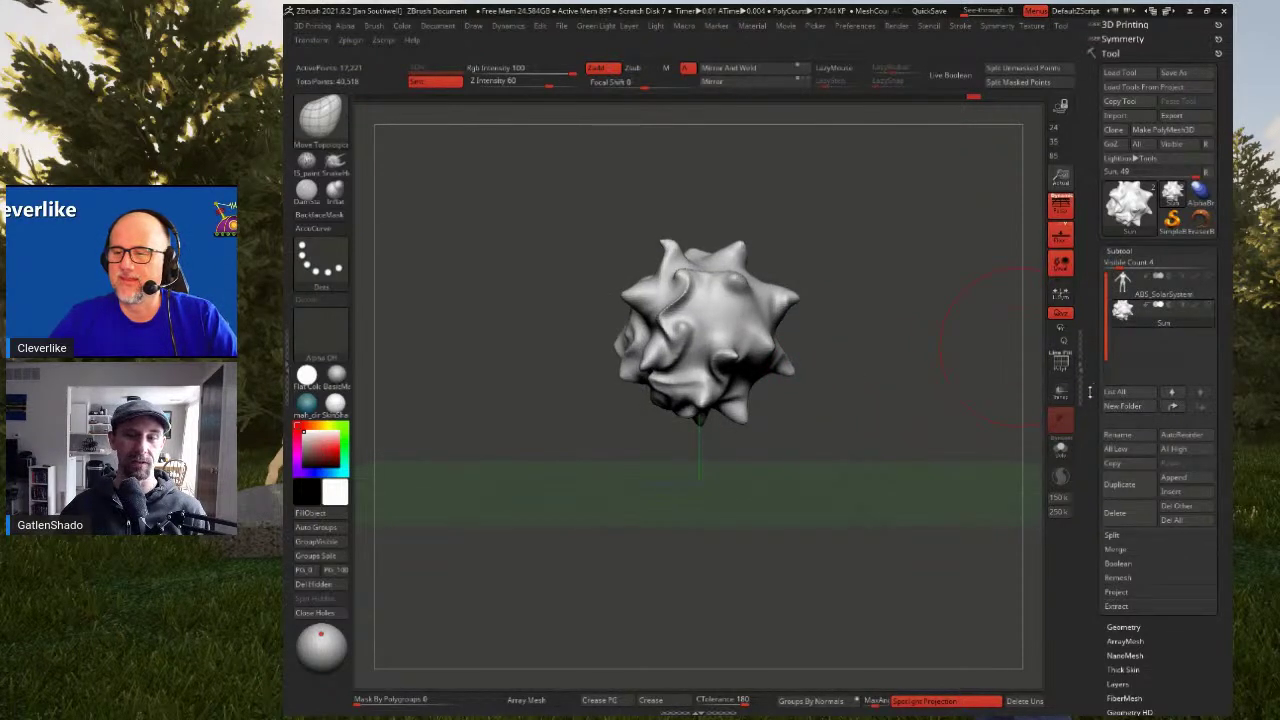
pyautogui.hotkey('ctrl', 'shift', 'd')
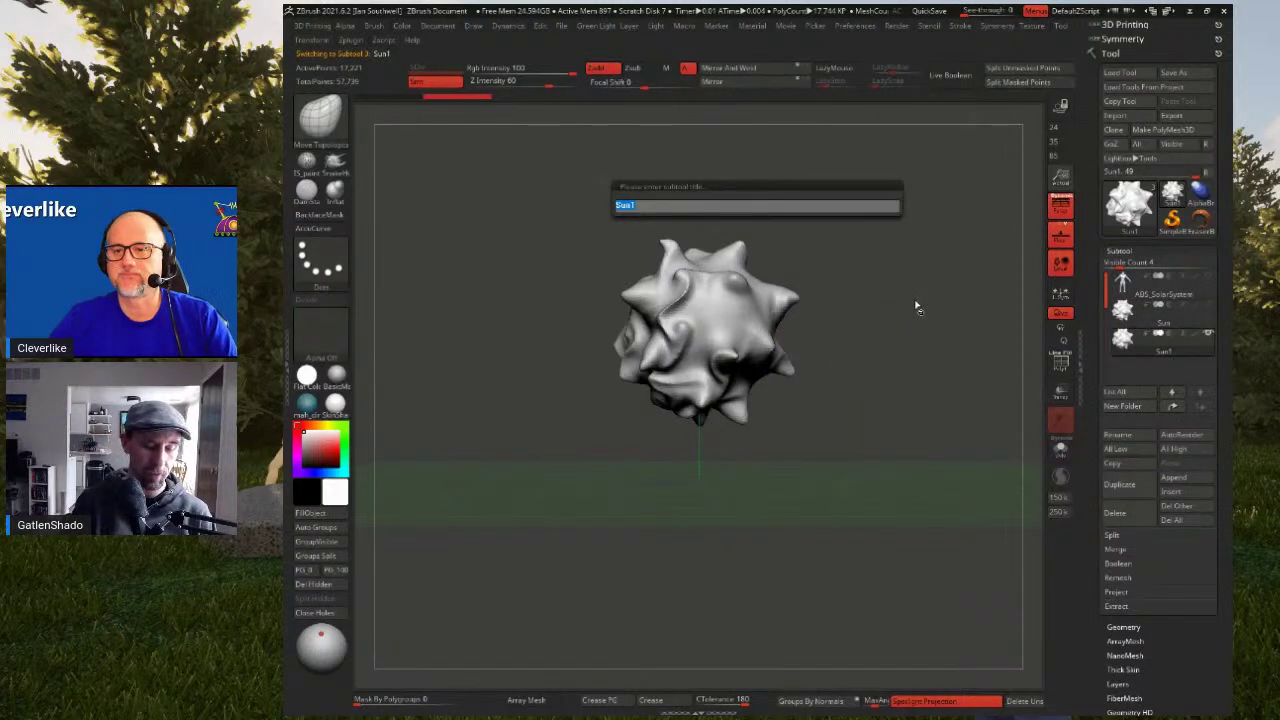
pyautogui.press('shift')
pyautogui.write('Me')
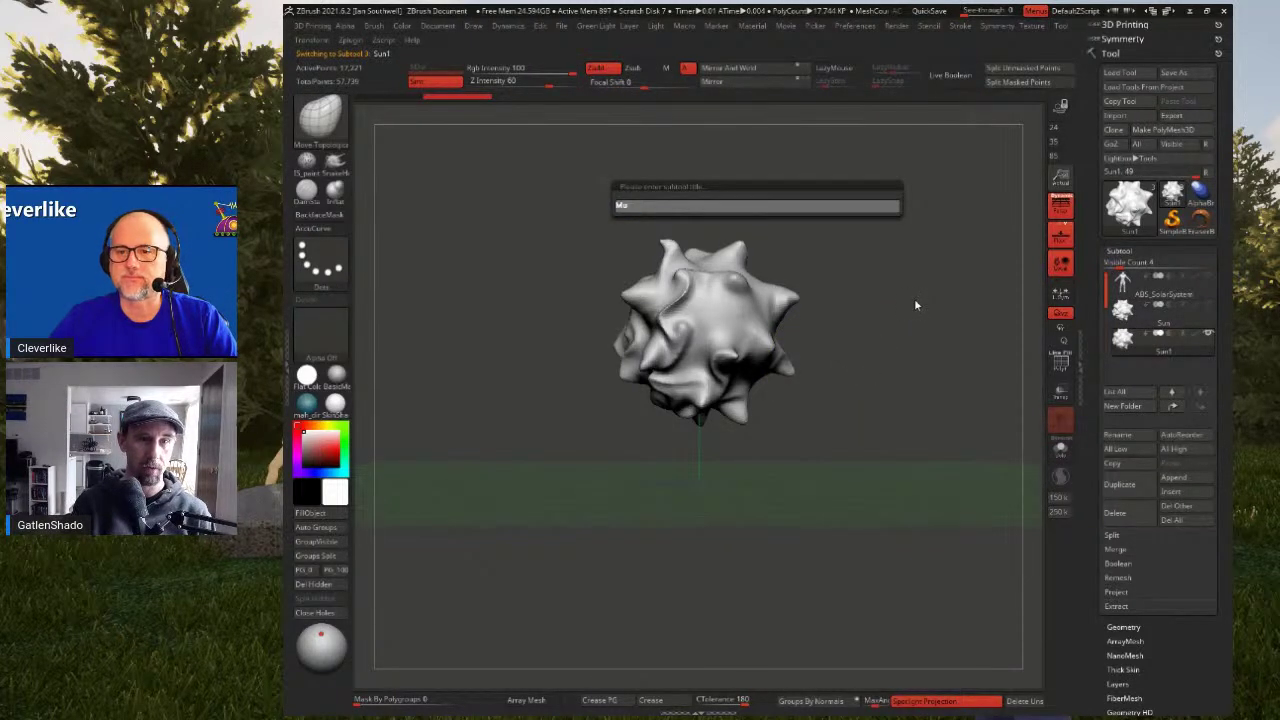
pyautogui.write('Mercury')
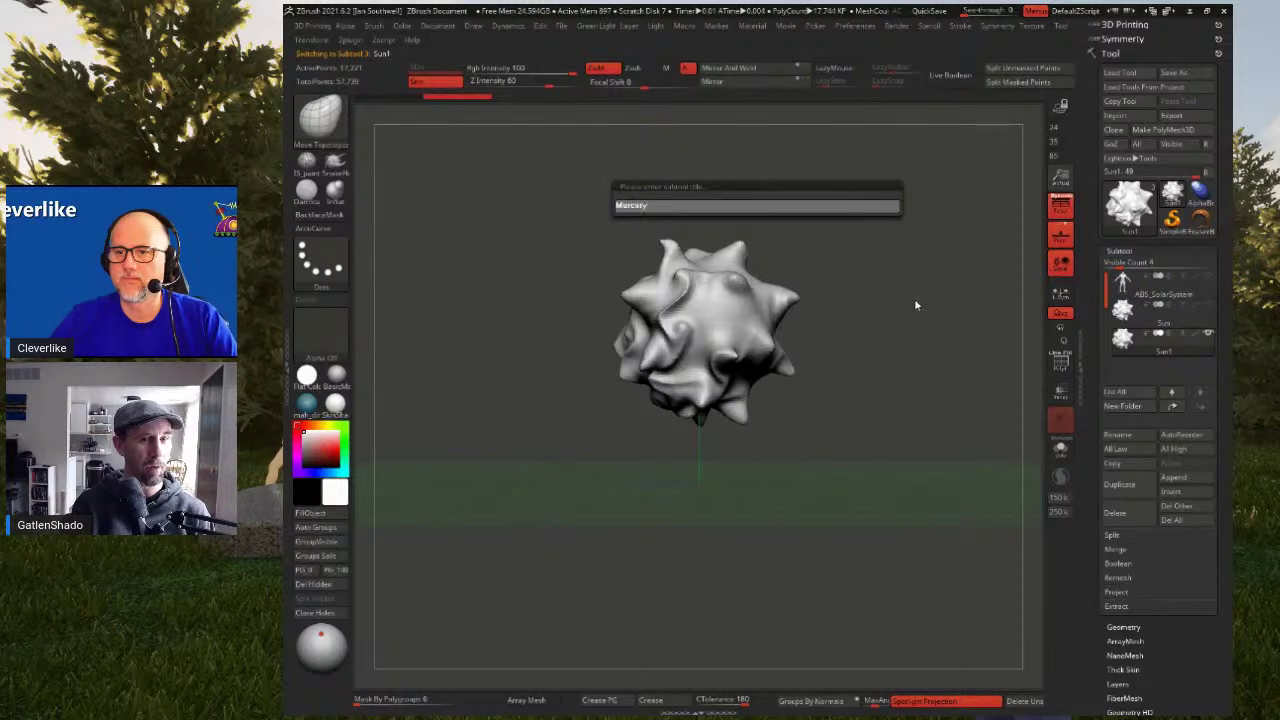
pyautogui.press('BackSpace')
pyautogui.press('BackSpace')
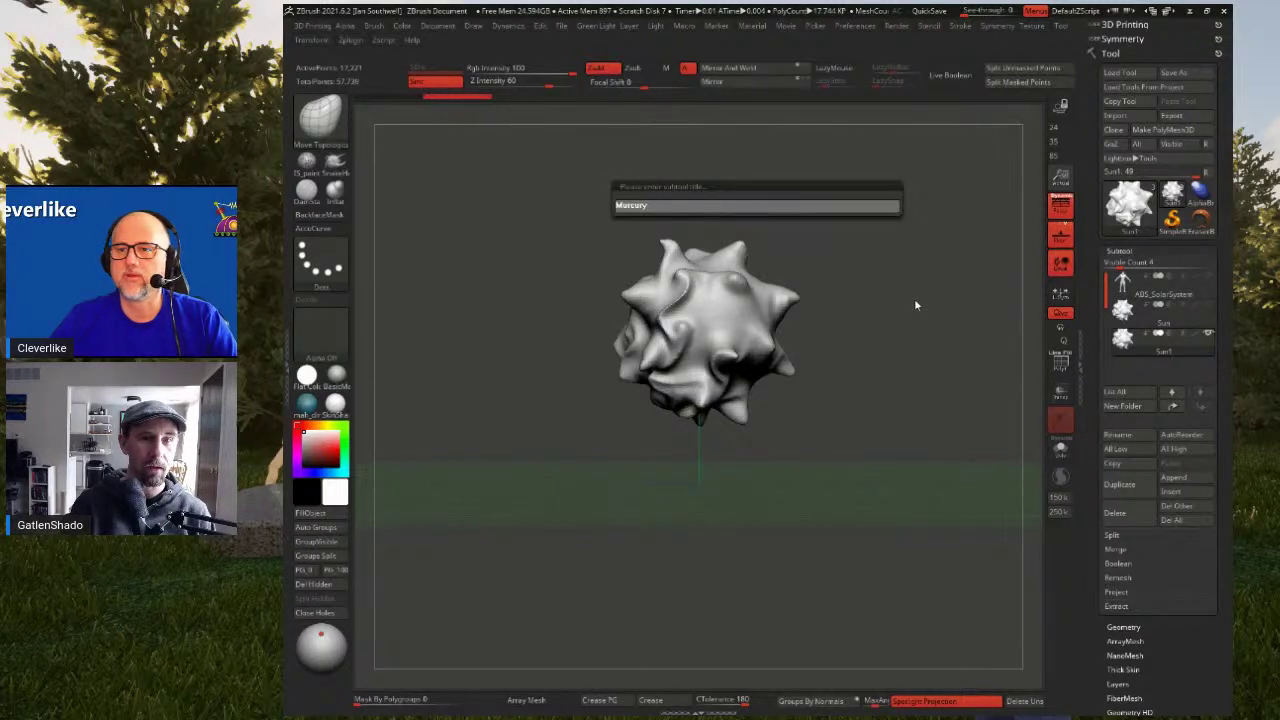
pyautogui.hotkey('shift', 'Left')
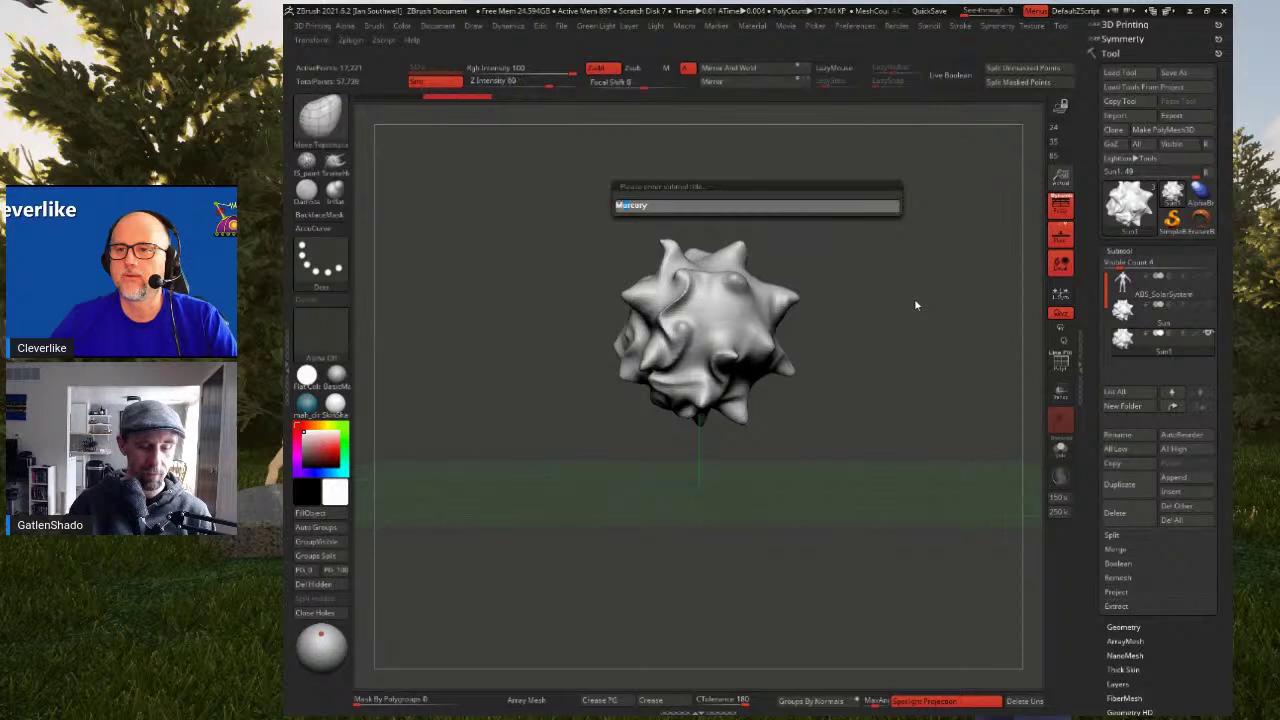
pyautogui.write('e')
pyautogui.press('Return')
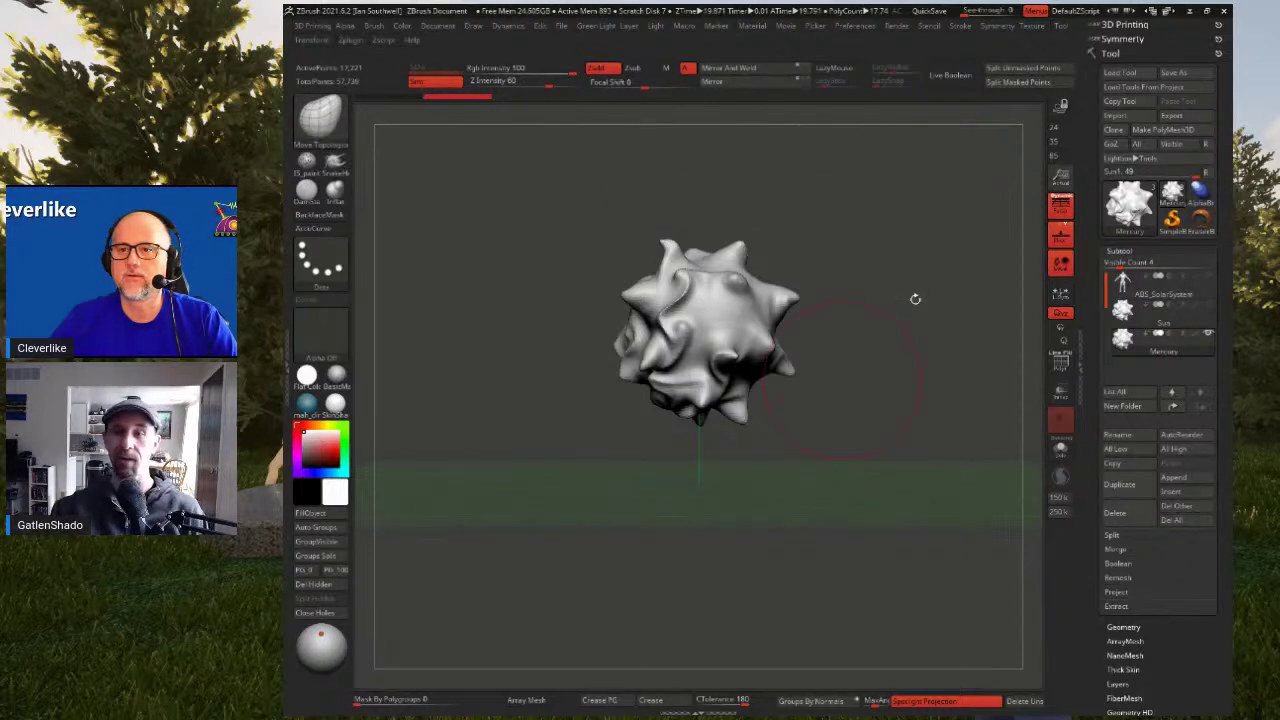
pyautogui.moveTo(892, 364); pyautogui.dragTo(935, 341)
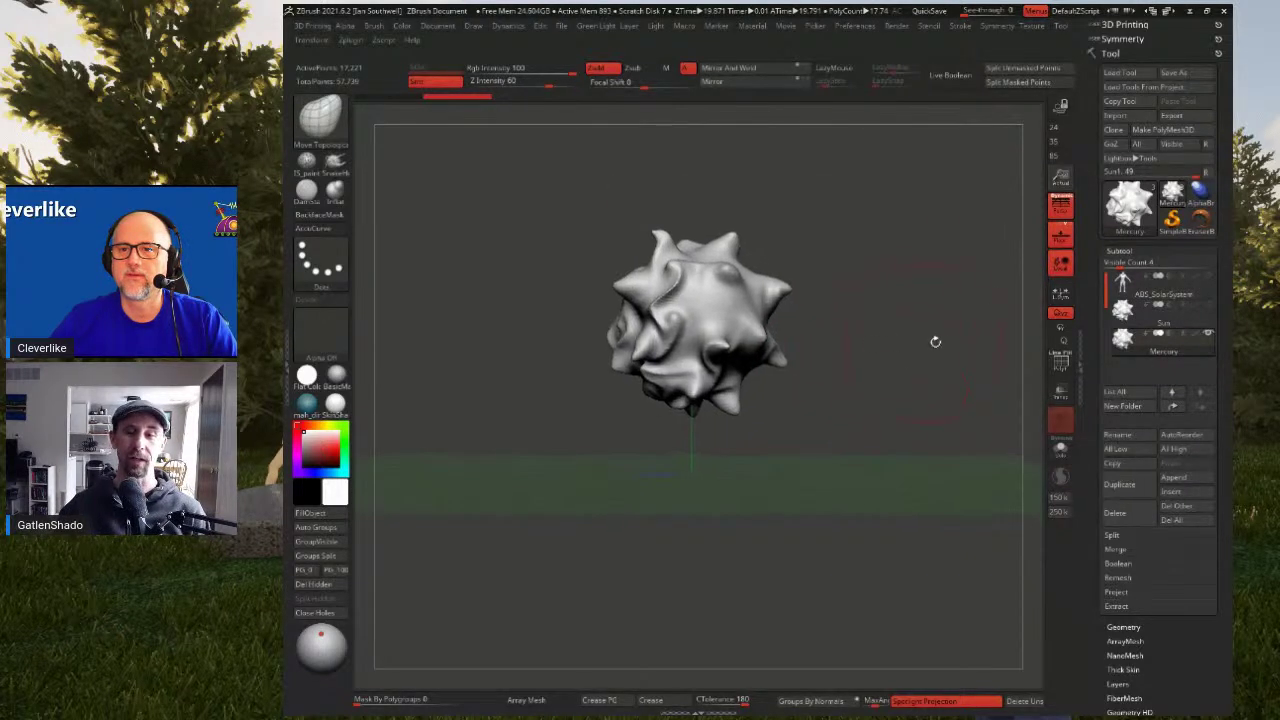
pyautogui.moveTo(1182, 332); pyautogui.dragTo(1189, 298)
pyautogui.moveTo(1190, 343); pyautogui.dragTo(1160, 341)
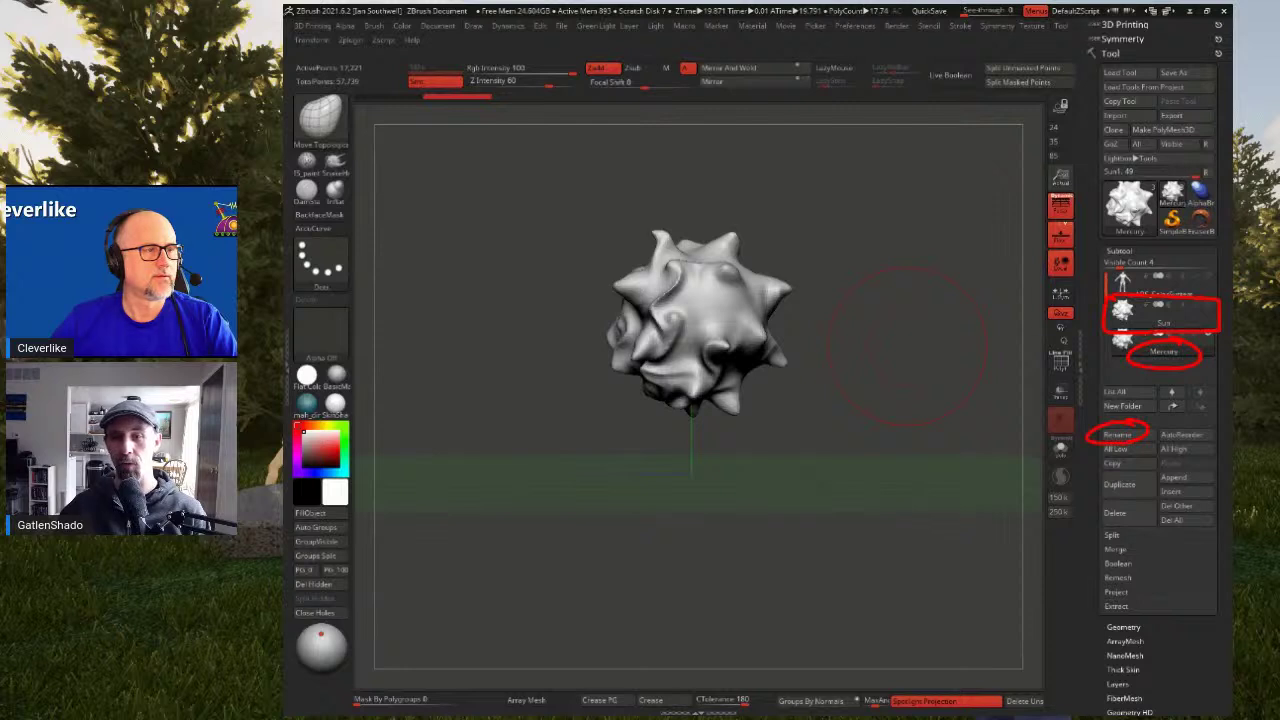
pyautogui.press('Escape')
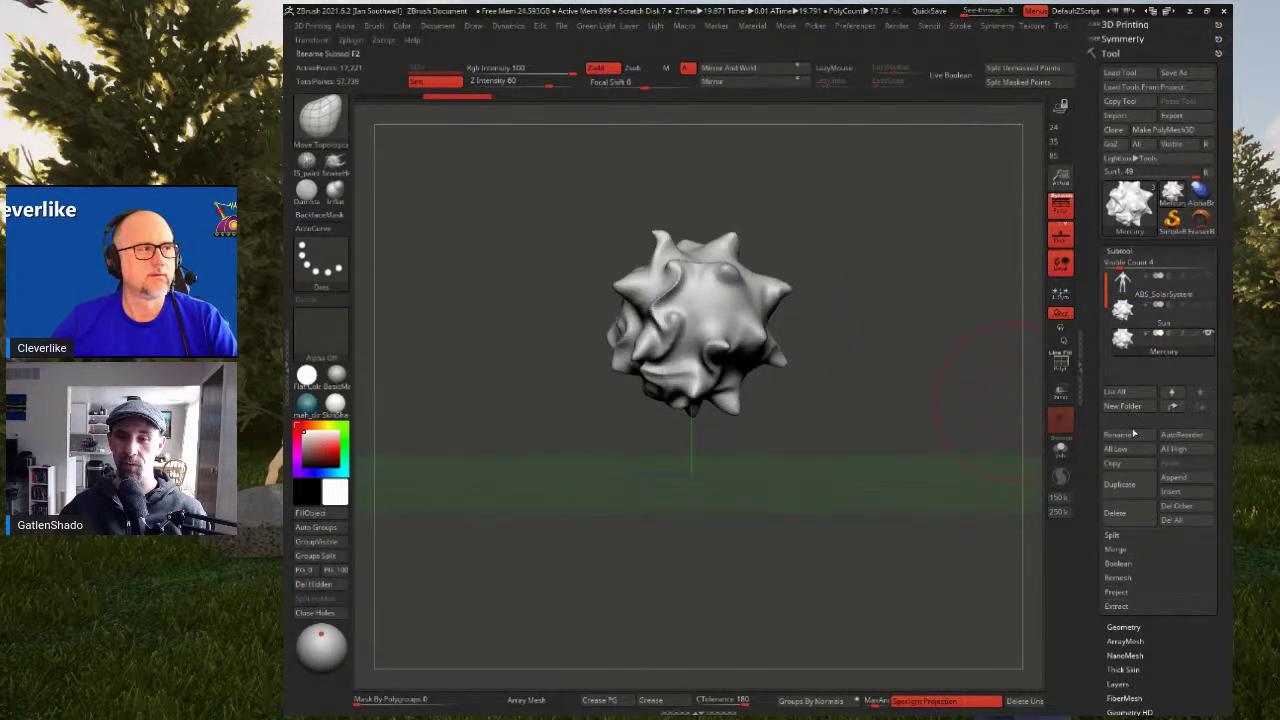
pyautogui.click(1140, 436)
pyautogui.press('Return')
# Replace the Mercury subtool's spiky mesh with a sphere primitive using the Transpose gizmo's mesh options
pyautogui.moveTo(914, 363); pyautogui.dragTo(871, 358)
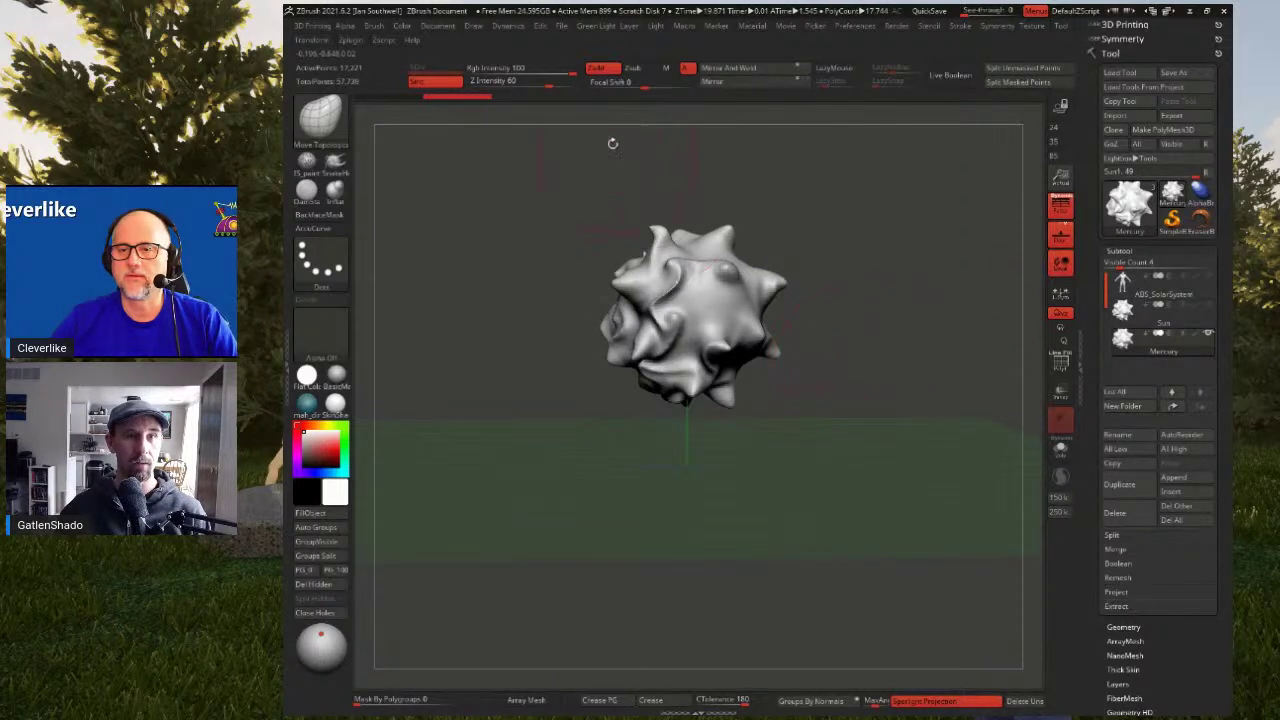
pyautogui.press('w')
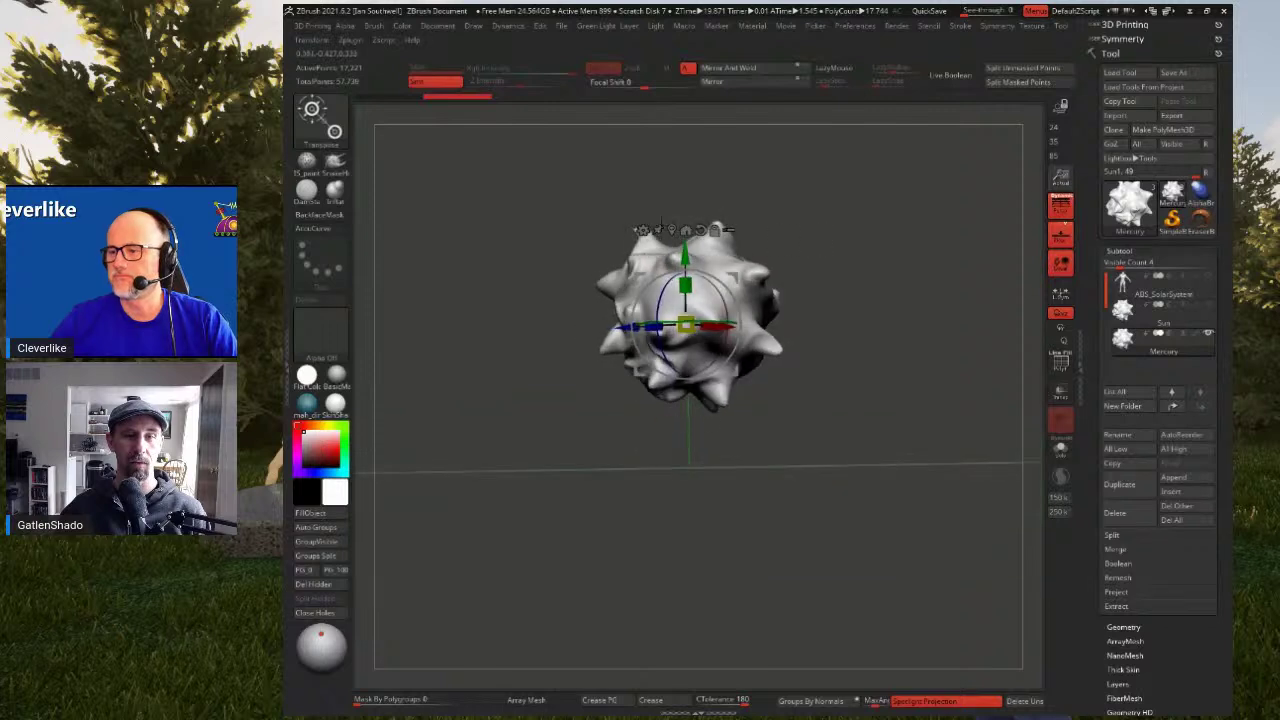
pyautogui.click(652, 231)
pyautogui.click(936, 236)
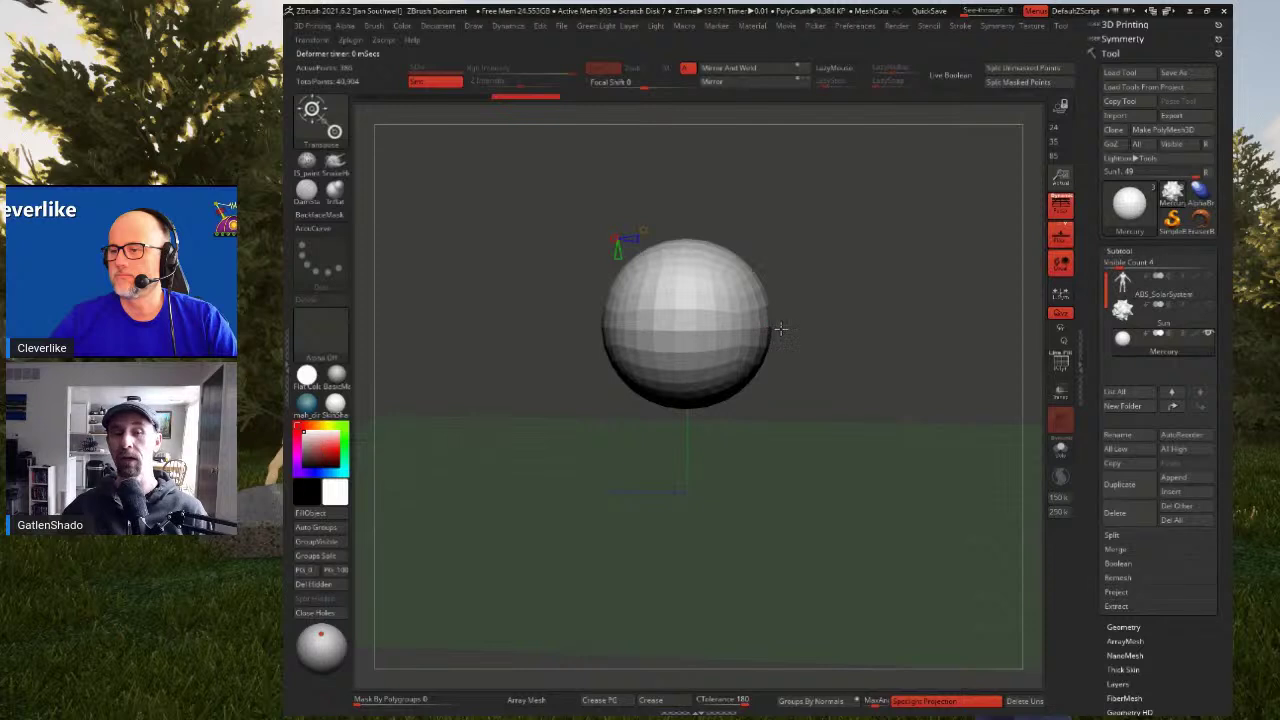
# Turn off DynaMesh for the Mercury sphere and divide its mesh to subdivision level 2 with the polyframe shown
pyautogui.keyDown('alt'); pyautogui.moveTo(791, 313); pyautogui.dragTo(858, 326); pyautogui.keyUp('alt')
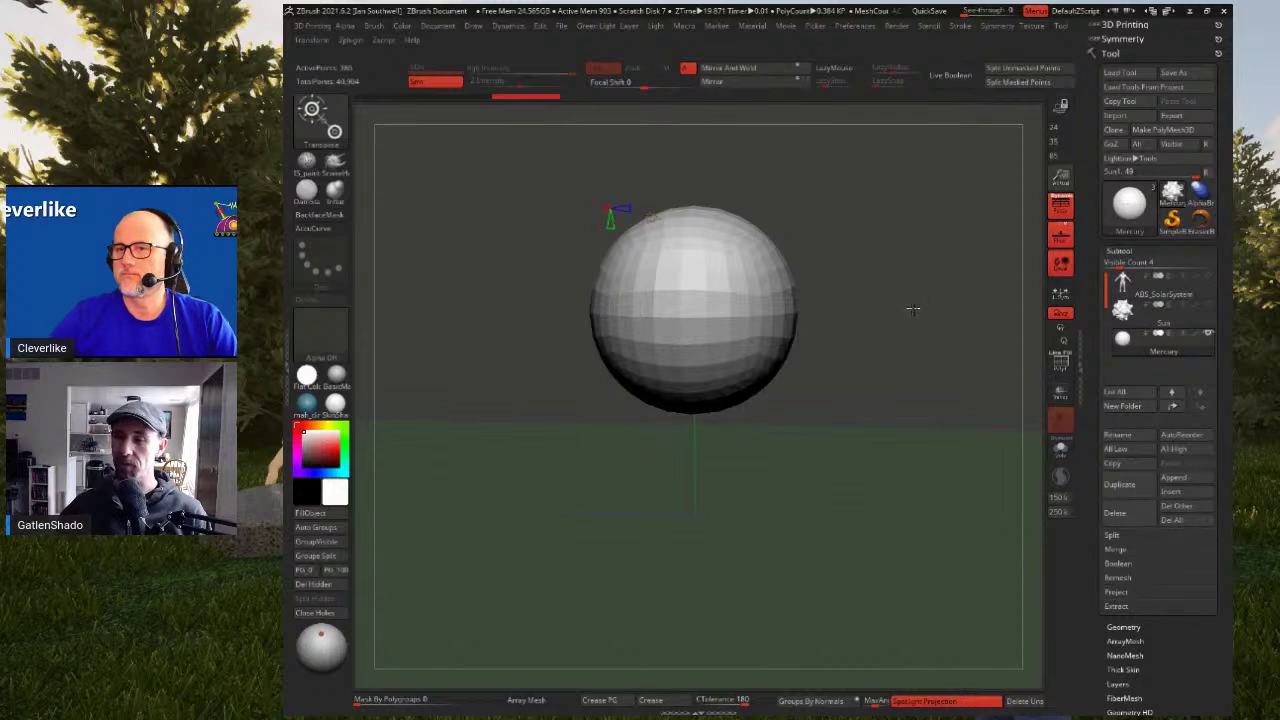
pyautogui.moveTo(901, 319); pyautogui.dragTo(877, 309)
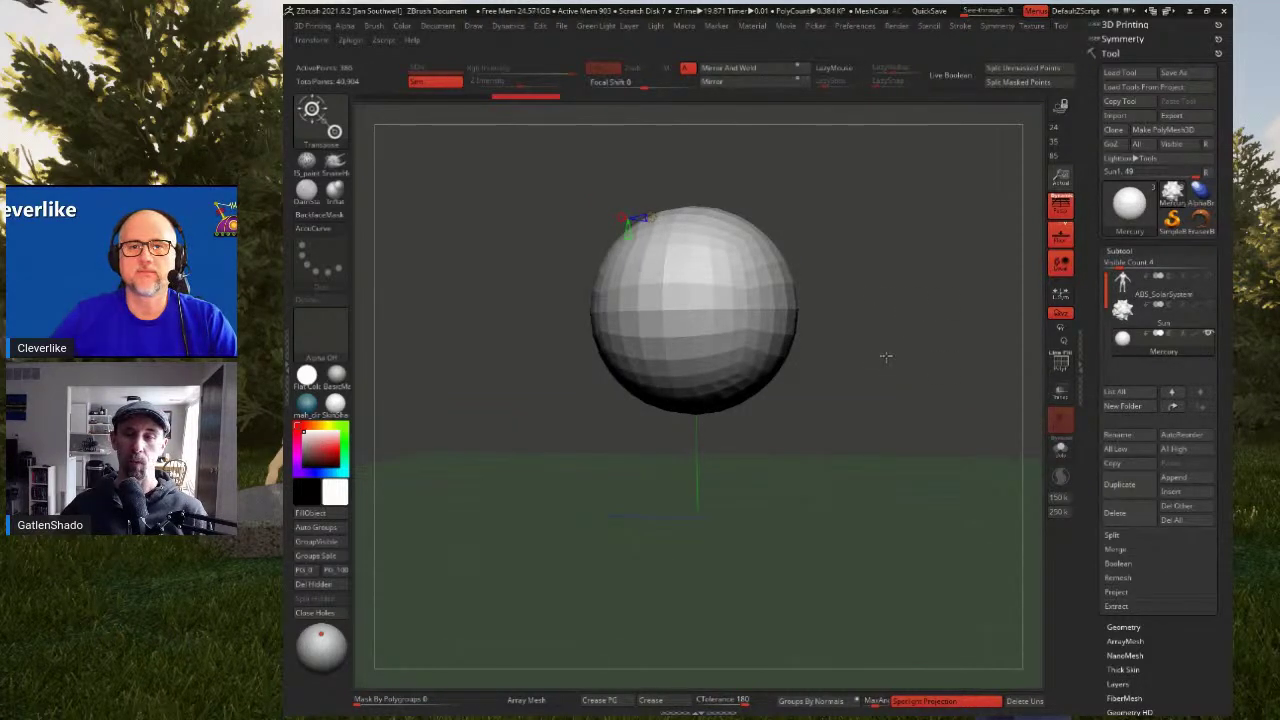
pyautogui.click(1123, 627)
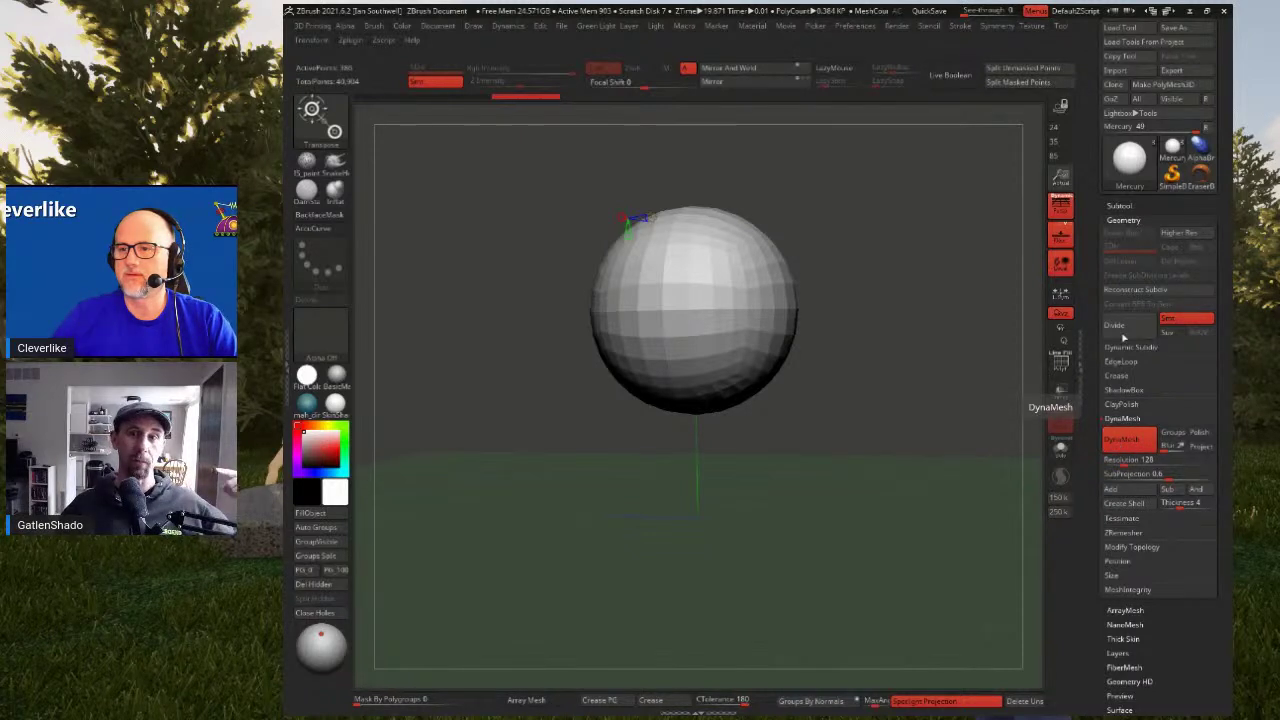
pyautogui.moveTo(1172, 222); pyautogui.dragTo(1172, 267)
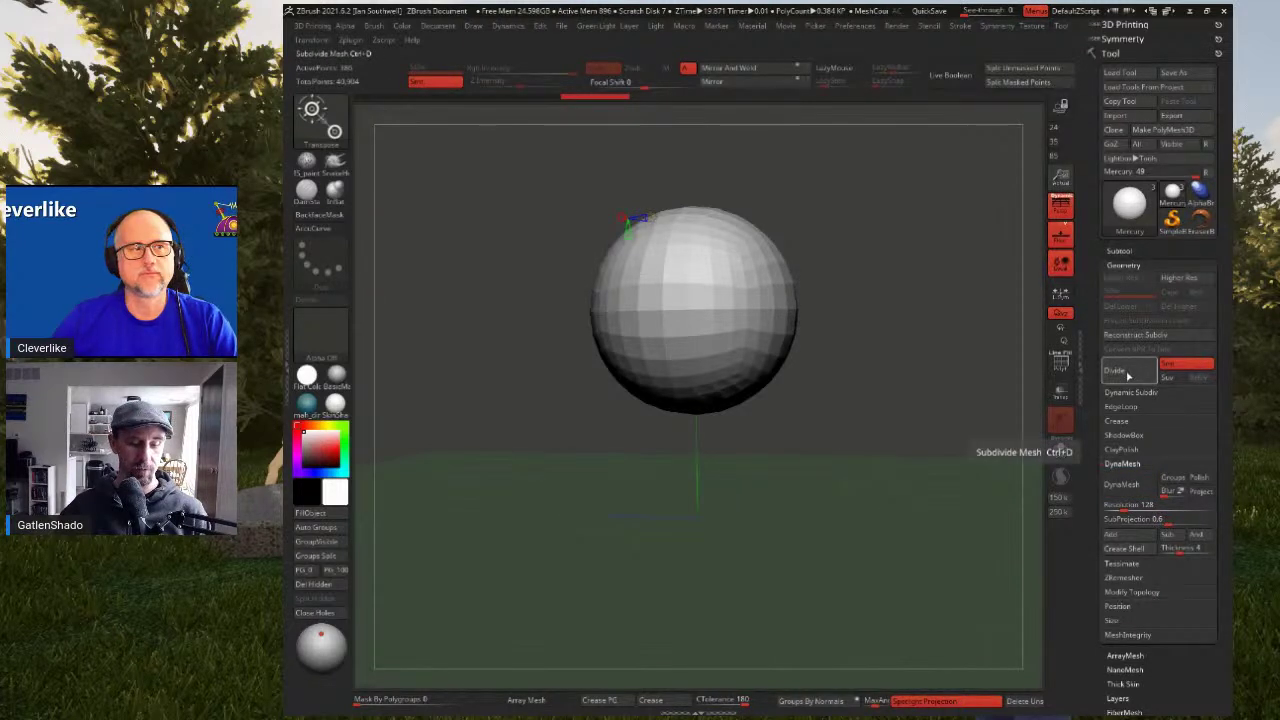
pyautogui.click(1132, 375)
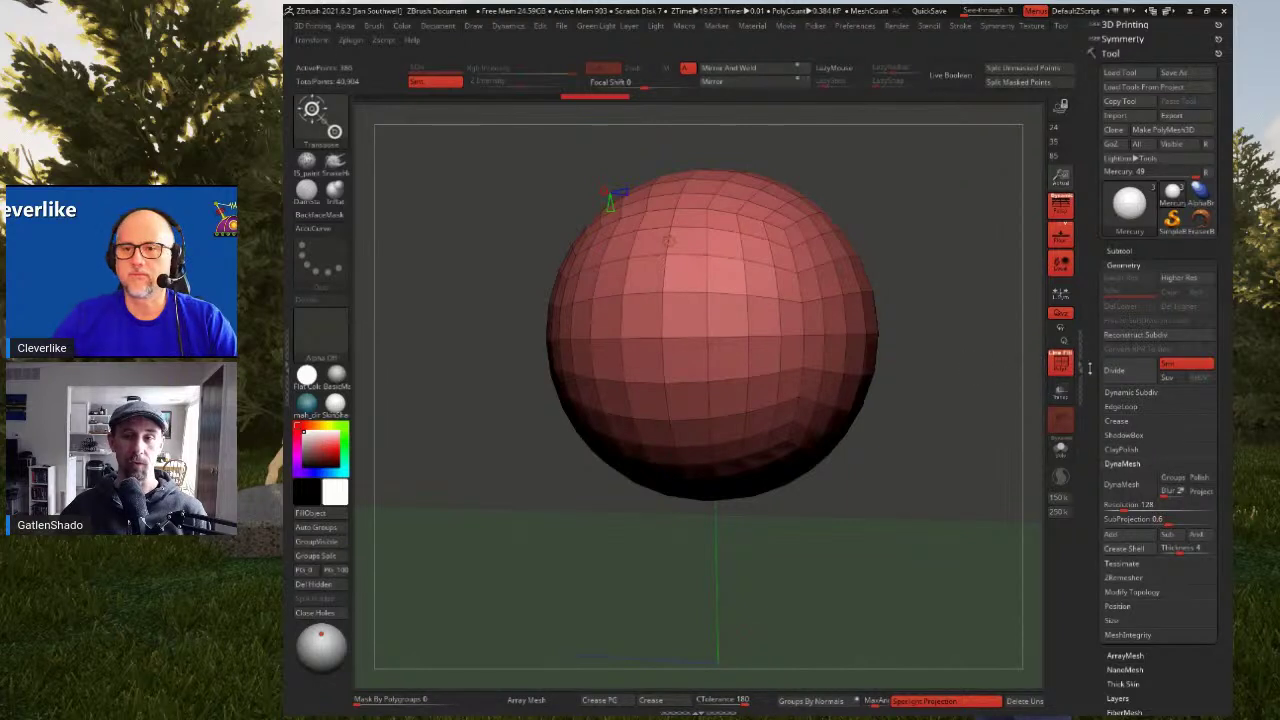
pyautogui.click(1130, 376)
pyautogui.keyDown('ctrl'); pyautogui.moveTo(753, 322); pyautogui.dragTo(769, 440, button='right'); pyautogui.keyUp('ctrl')
pyautogui.press('q')
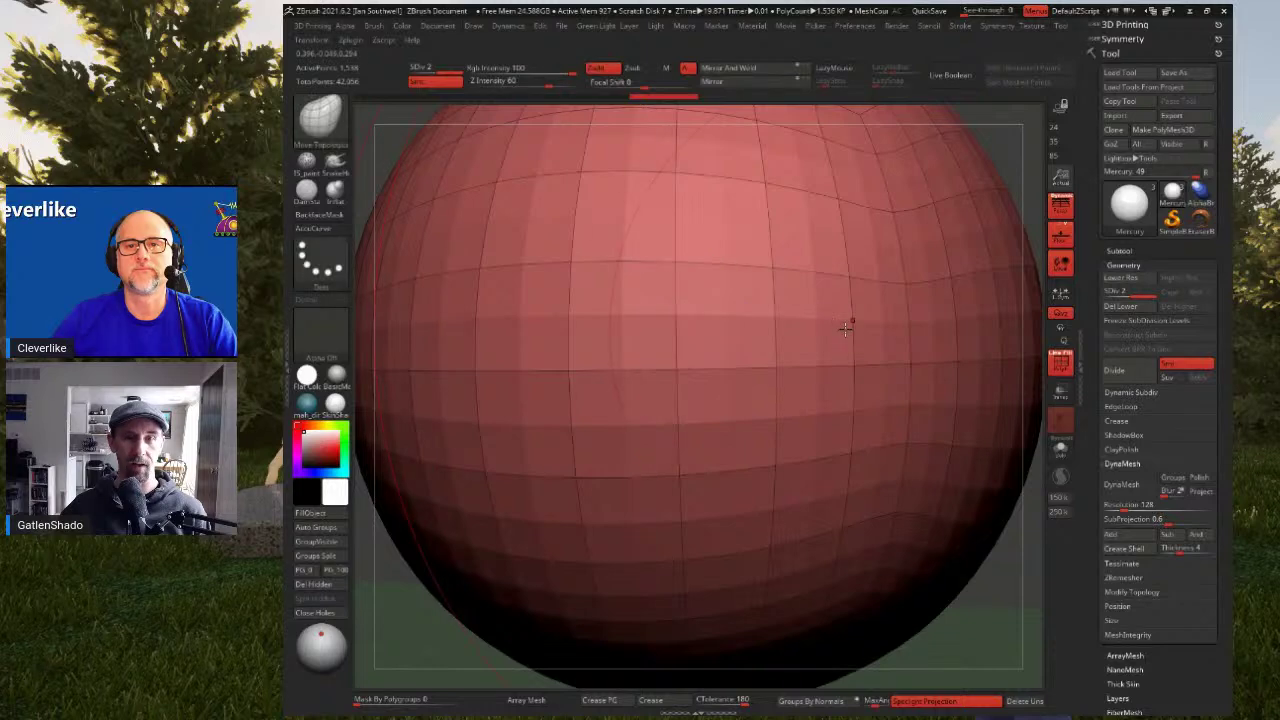
pyautogui.moveTo(845, 328); pyautogui.dragTo(858, 338, button='right')
pyautogui.press('shift')
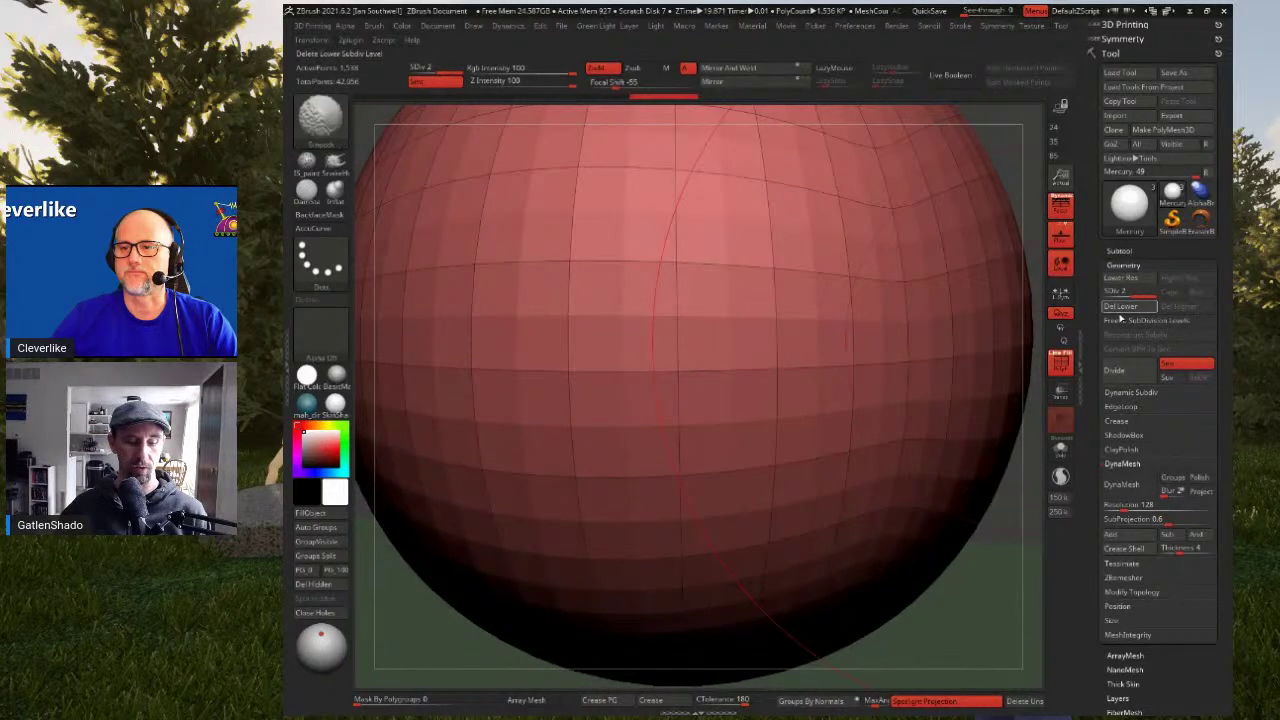
# Divide the Mercury sphere three more times to subdivision level 5 and compare the mesh density with the polyframe
pyautogui.hotkey('shift', 'f')
pyautogui.hotkey('shift', 'f')
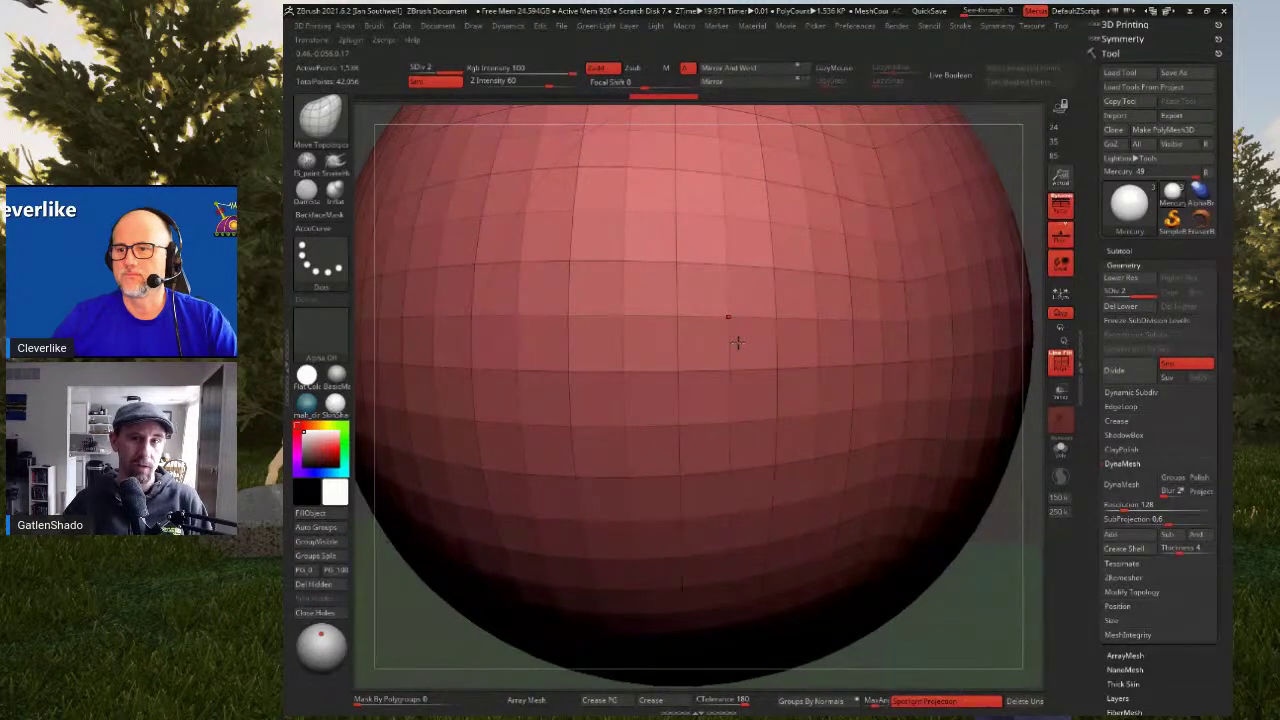
pyautogui.keyDown('ctrl'); pyautogui.moveTo(737, 343); pyautogui.dragTo(797, 290, button='right'); pyautogui.keyUp('ctrl')
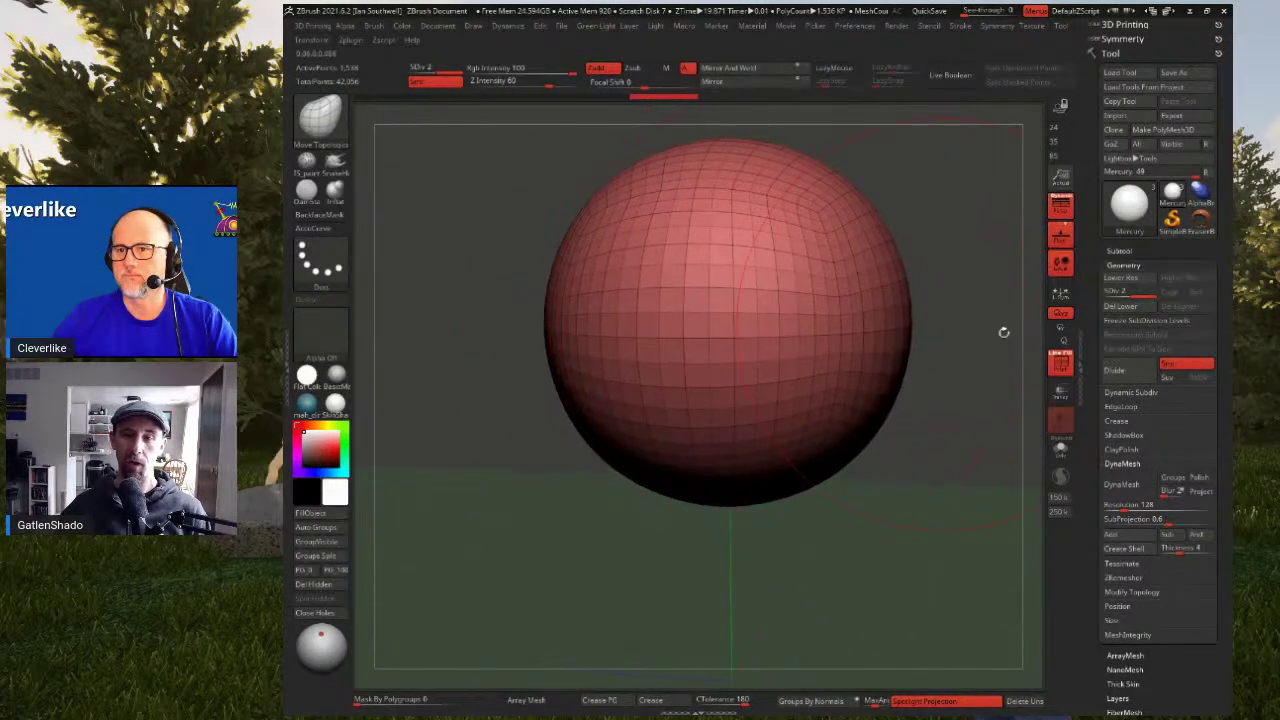
pyautogui.click(1113, 371)
pyautogui.click(1113, 371)
pyautogui.click(1113, 371)
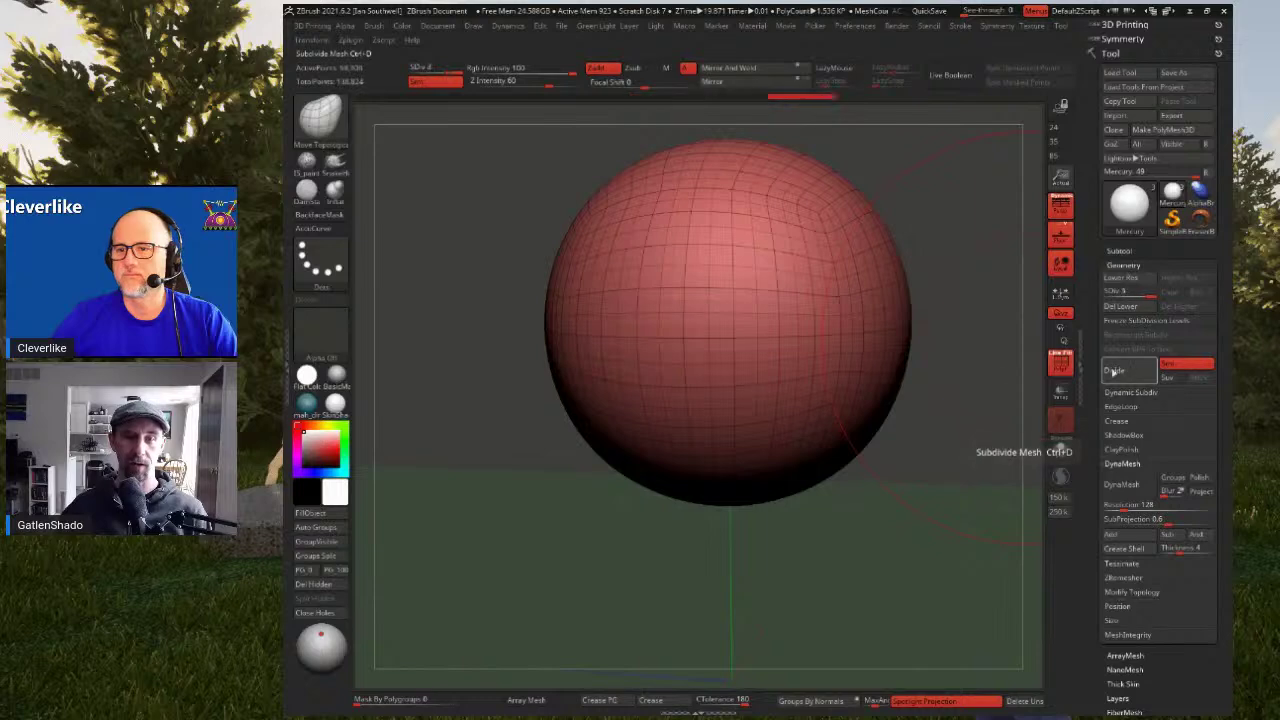
pyautogui.hotkey('shift', 'f')
pyautogui.hotkey('shift', 'f')
pyautogui.keyDown('ctrl'); pyautogui.moveTo(857, 343); pyautogui.dragTo(799, 560, button='right'); pyautogui.keyUp('ctrl')
pyautogui.press('f')
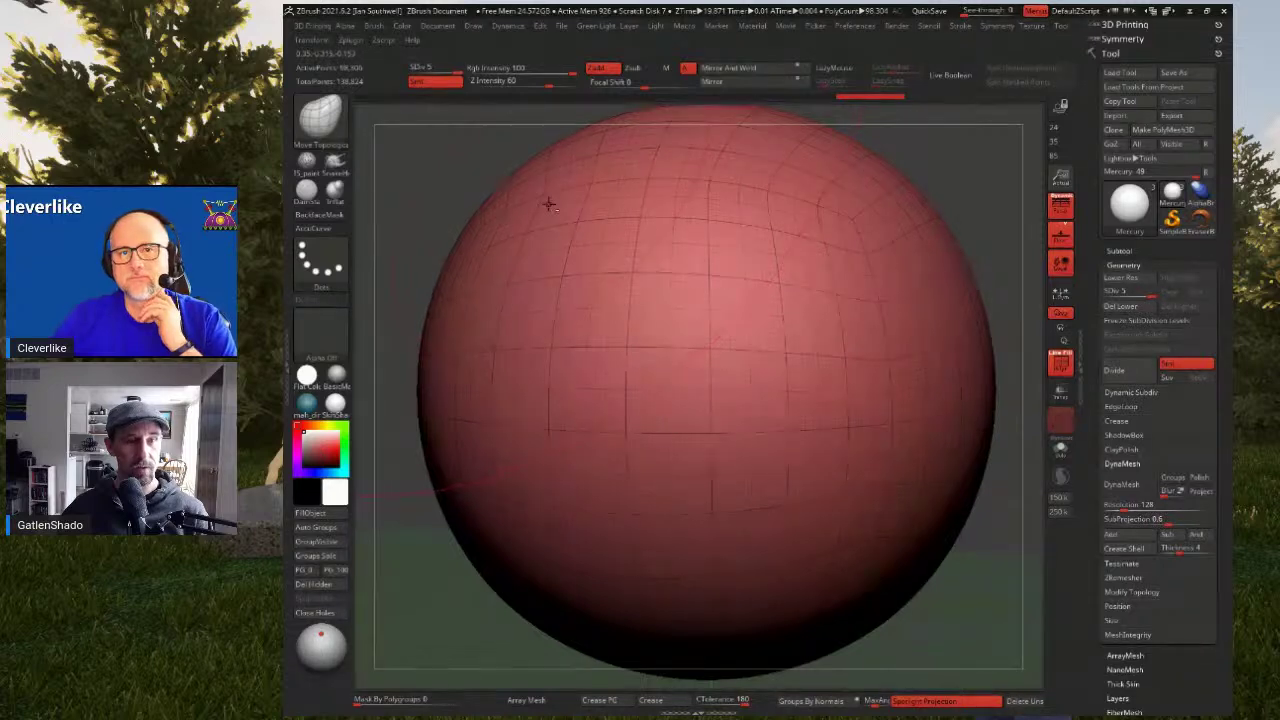
# Examine the active and total point counts and the subdivided Mercury mesh, and hide the polyframe
pyautogui.moveTo(300, 58); pyautogui.dragTo(368, 58)
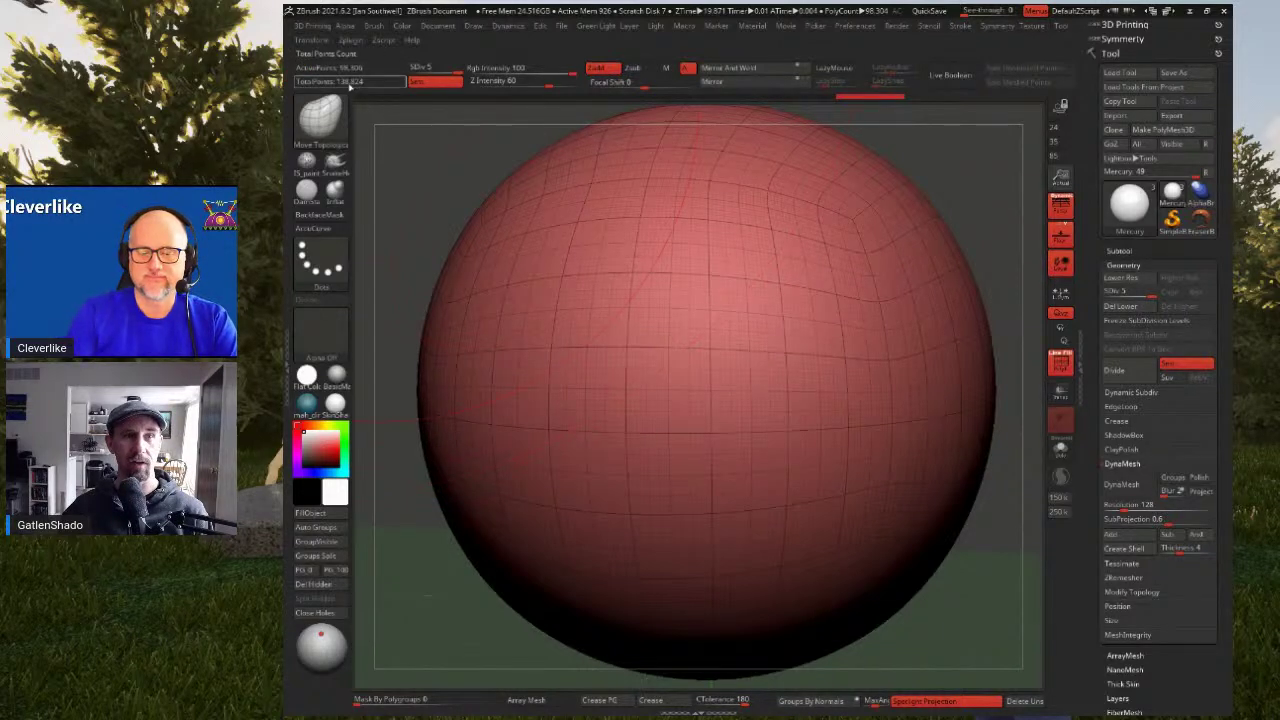
pyautogui.press('shift')
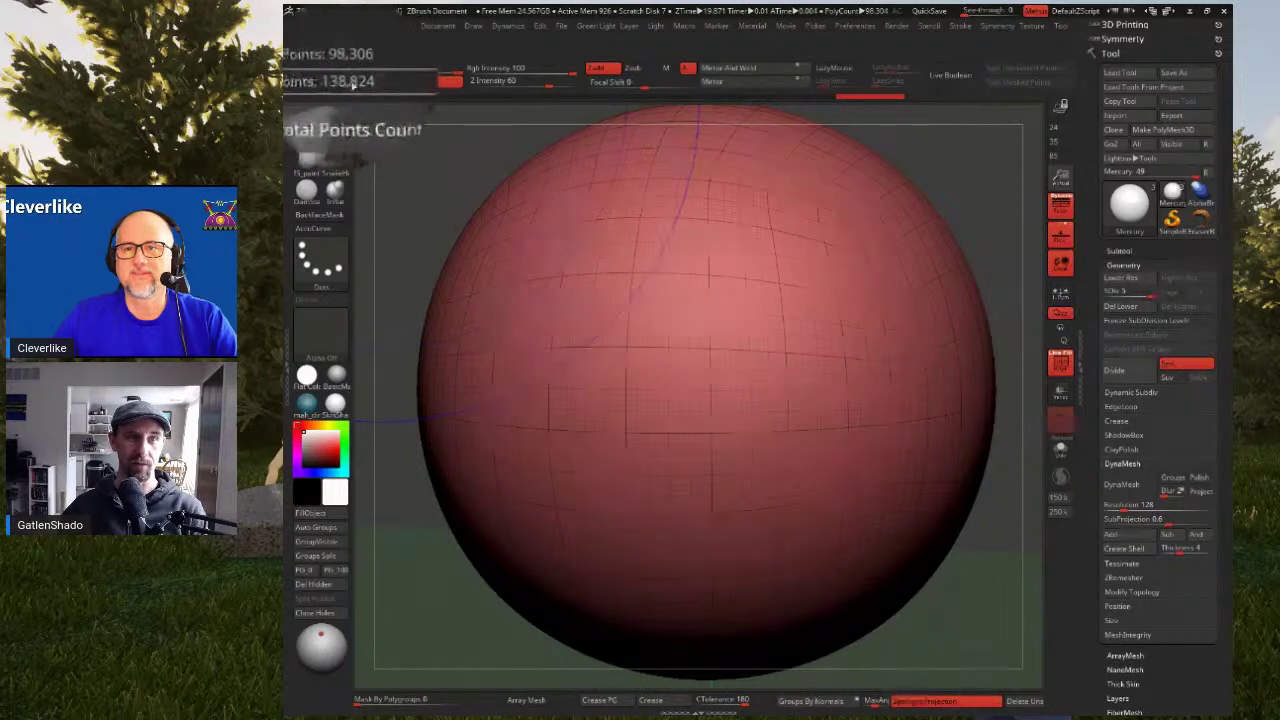
pyautogui.moveTo(956, 278); pyautogui.dragTo(920, 290, button='right')
pyautogui.rightClick(942, 262)
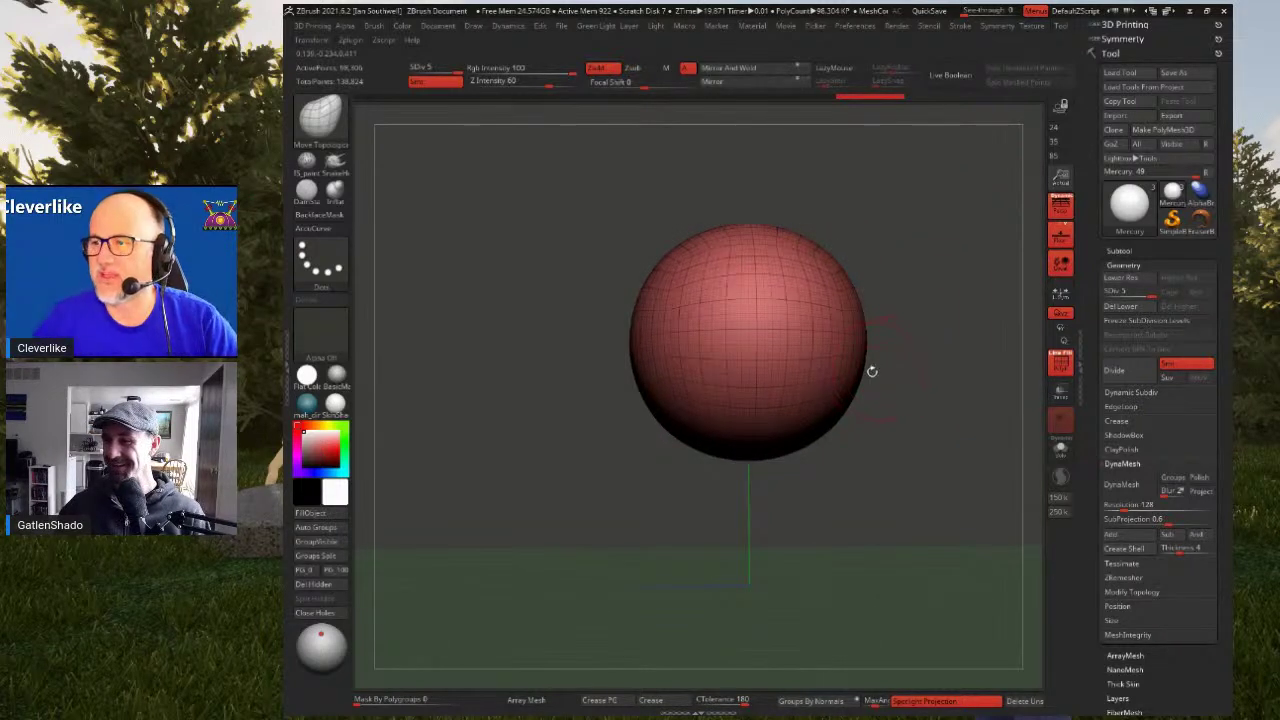
pyautogui.keyDown('ctrl'); pyautogui.moveTo(913, 349); pyautogui.dragTo(850, 302, button='right'); pyautogui.keyUp('ctrl')
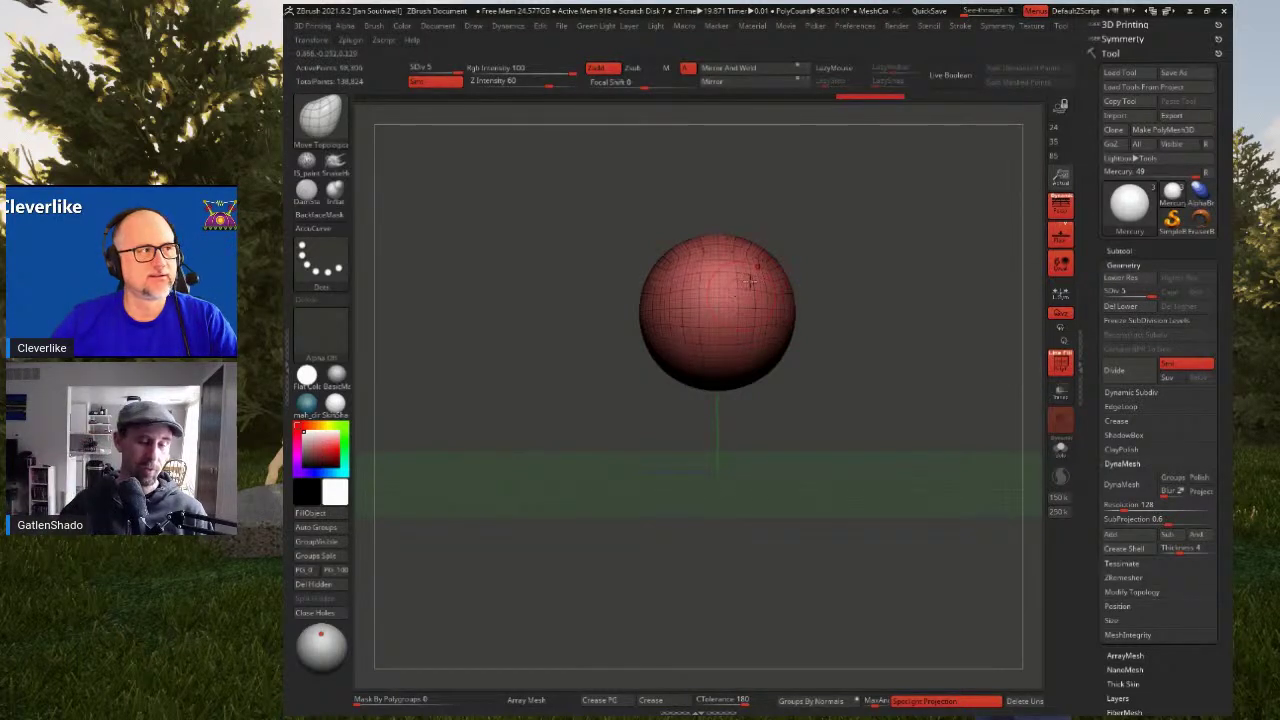
pyautogui.moveTo(682, 280)
pyautogui.keyDown('alt'); pyautogui.mouseDown(button='right')
pyautogui.moveTo(680, 292)
pyautogui.moveTo(723, 303)
pyautogui.mouseUp(button='right'); pyautogui.keyUp('alt')
pyautogui.hotkey('shift', 'f')
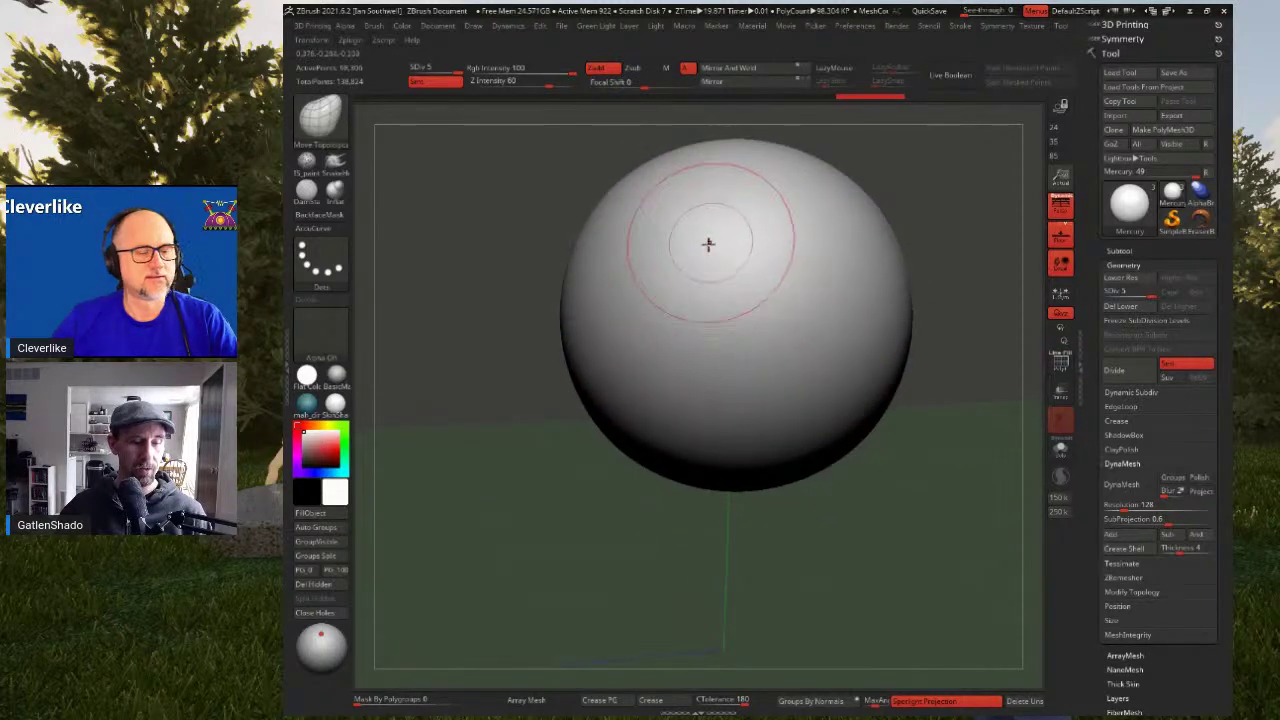
# Select the ClayBuildup brush for sculpting the surface of Mercury
pyautogui.press('b')
pyautogui.press('c')
pyautogui.press('b')
pyautogui.press('b')
pyautogui.press('c')
pyautogui.press('b')
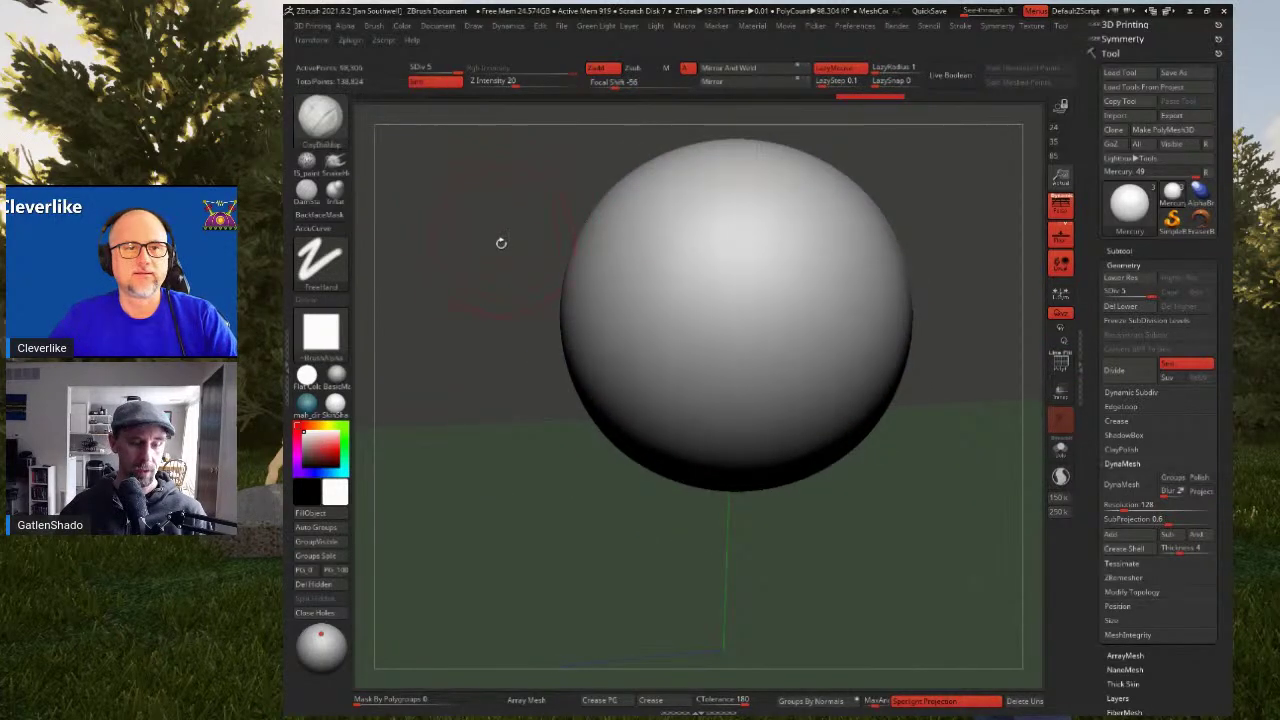
pyautogui.press('b')
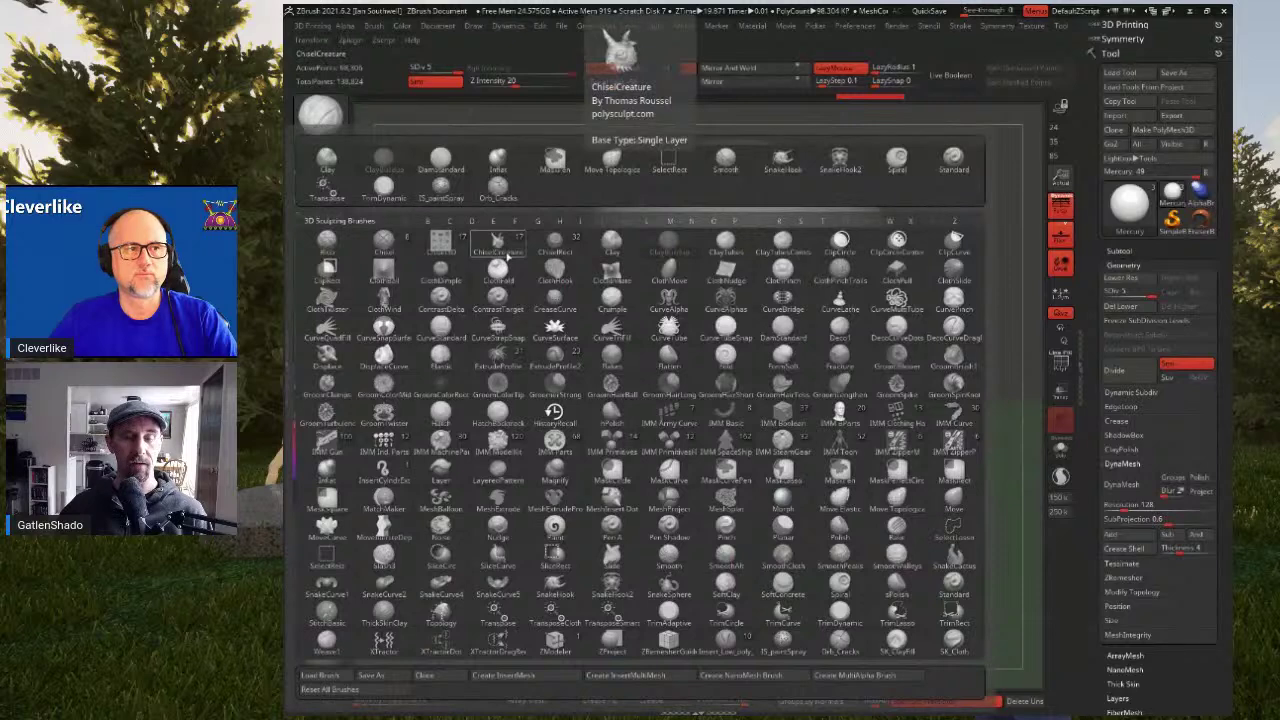
pyautogui.press('c')
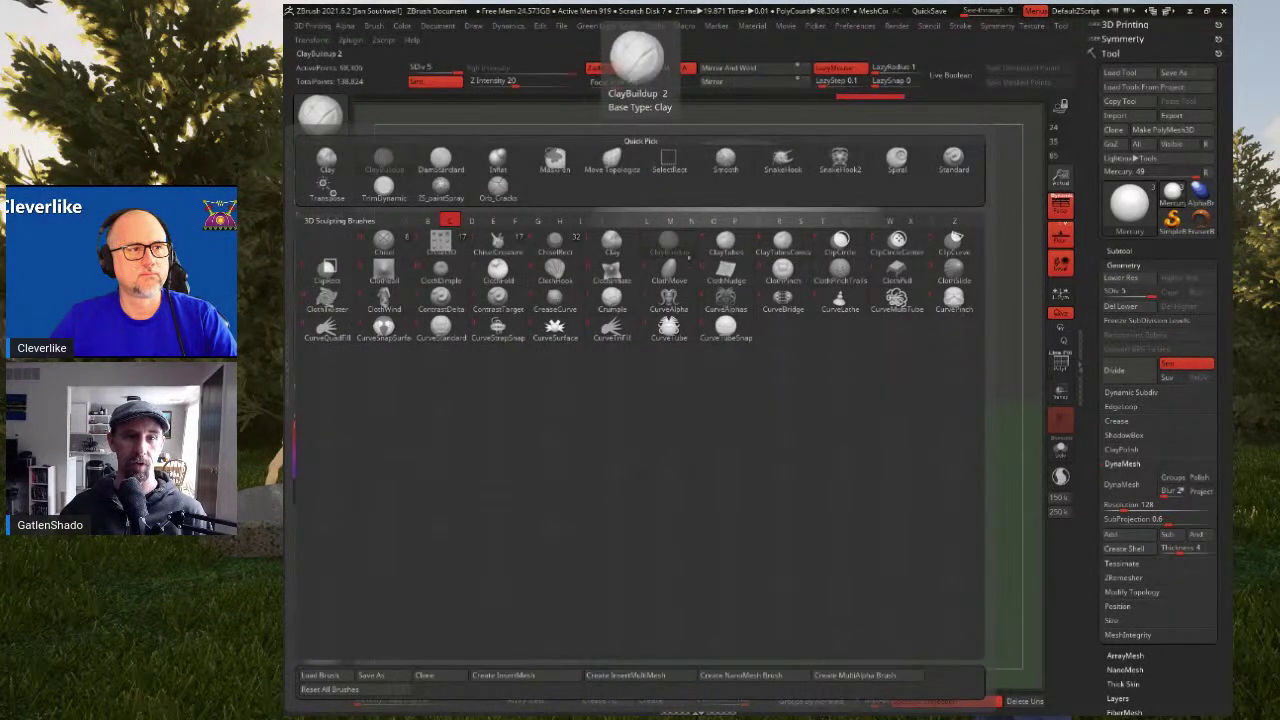
pyautogui.press('shift')
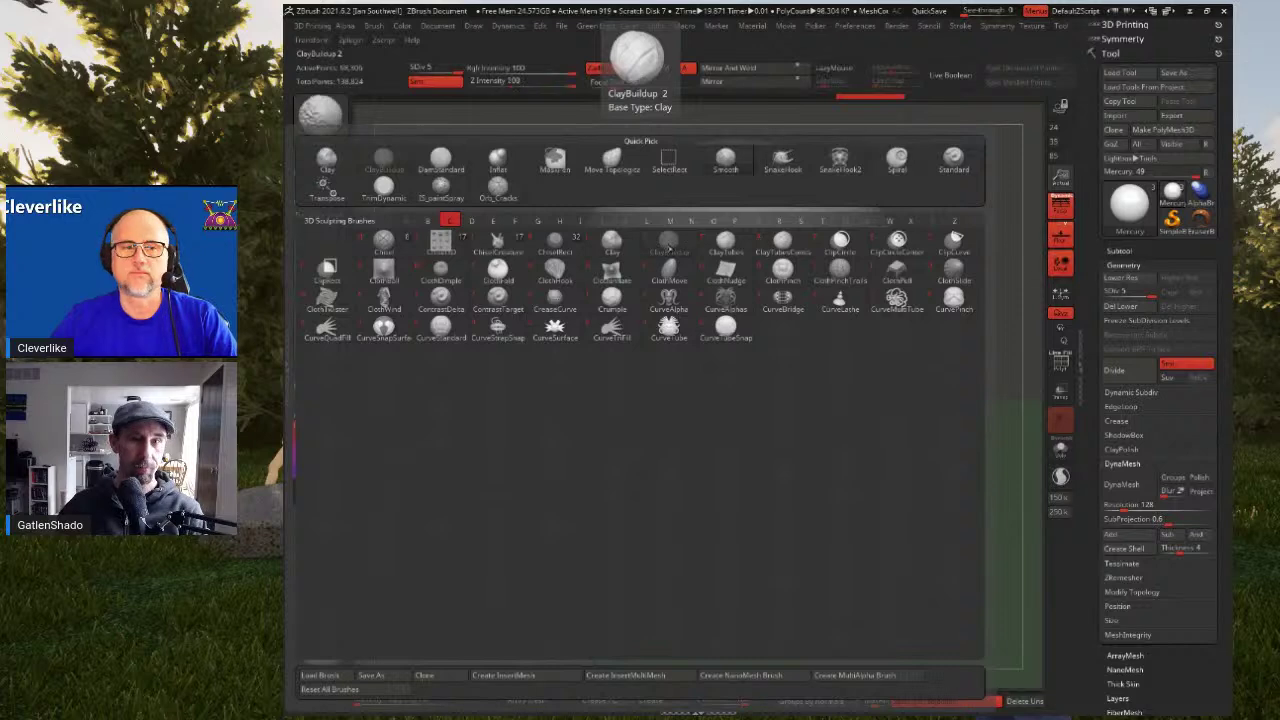
pyautogui.click(660, 242)
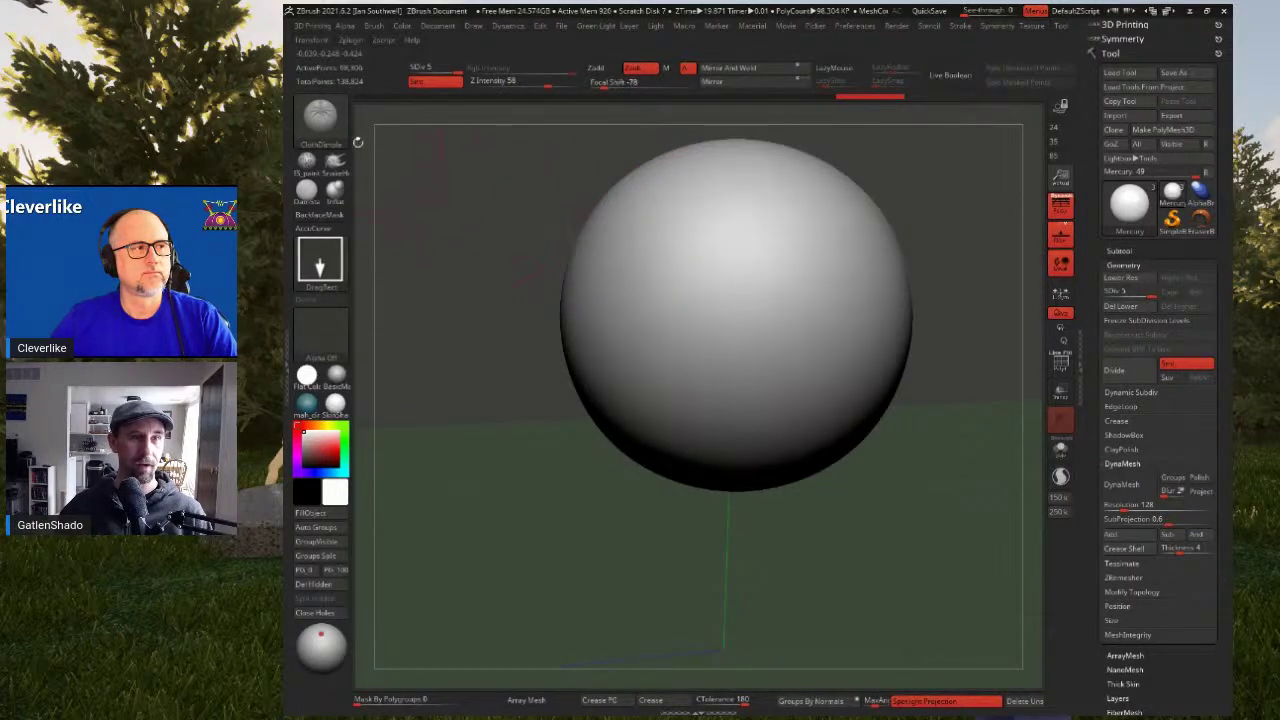
pyautogui.press('b')
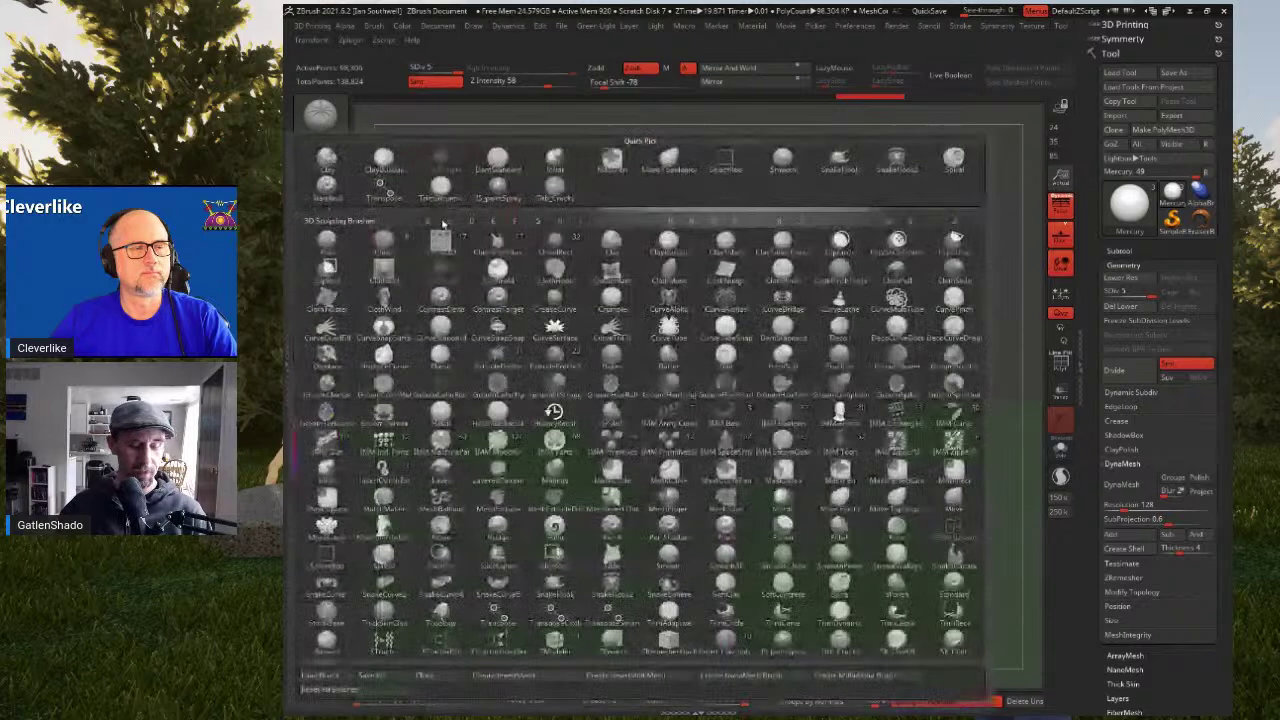
pyautogui.press('c')
pyautogui.press('b')
# Reduce the brush size and sculpt a raised crater ring with a carved hollow on the front of Mercury
pyautogui.press('space')
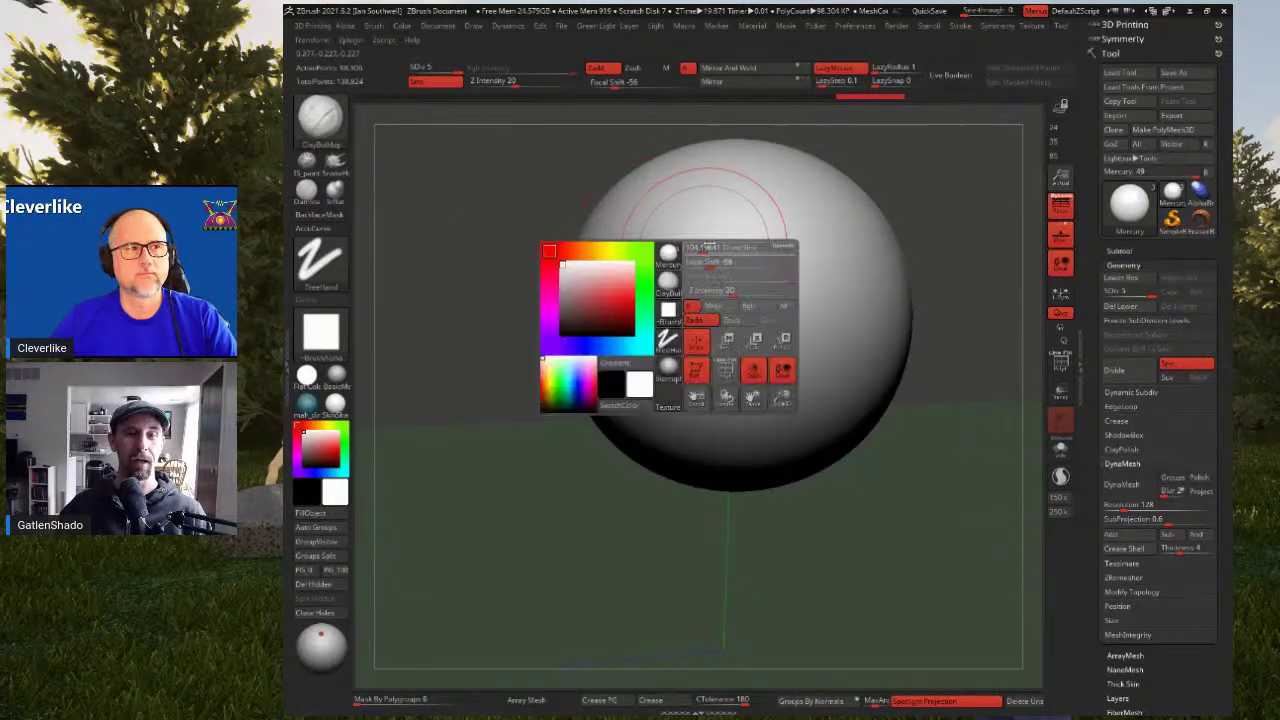
pyautogui.moveTo(694, 250); pyautogui.dragTo(698, 250)
pyautogui.moveTo(706, 243)
pyautogui.keyDown('ctrl'); pyautogui.mouseDown(button='right')
pyautogui.moveTo(694, 271)
pyautogui.moveTo(709, 289)
pyautogui.mouseUp(button='right'); pyautogui.keyUp('ctrl')
pyautogui.moveTo(686, 220)
pyautogui.mouseDown()
pyautogui.moveTo(655, 275)
pyautogui.moveTo(686, 293)
pyautogui.moveTo(735, 250)
pyautogui.moveTo(715, 300)
pyautogui.moveTo(650, 265)
pyautogui.moveTo(726, 278)
pyautogui.mouseUp()
pyautogui.moveTo(726, 276); pyautogui.dragTo(692, 250, button='right')
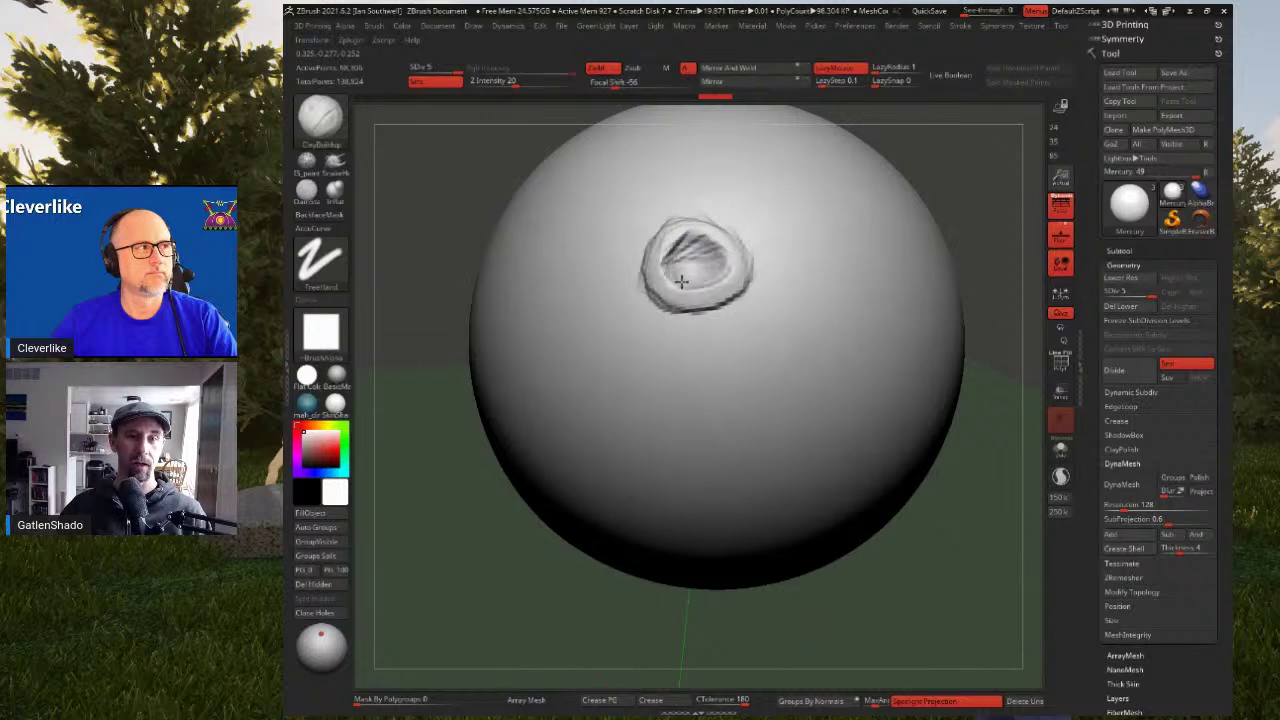
pyautogui.moveTo(693, 250); pyautogui.dragTo(690, 259)
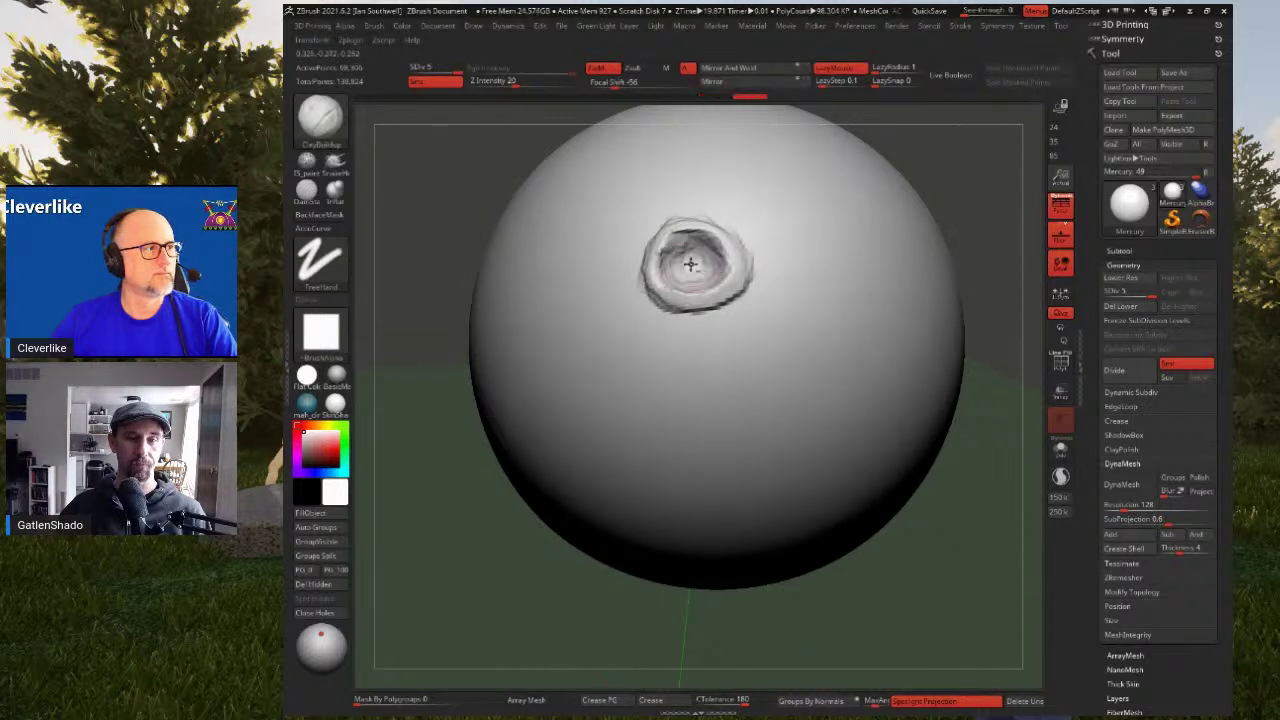
# Build up short, rough clay strokes around the outside of the crater's rim
pyautogui.moveTo(700, 269); pyautogui.dragTo(732, 256, button='right')
pyautogui.moveTo(686, 323); pyautogui.dragTo(643, 295)
pyautogui.moveTo(640, 270); pyautogui.dragTo(652, 312, button='right')
pyautogui.moveTo(640, 290); pyautogui.dragTo(644, 258)
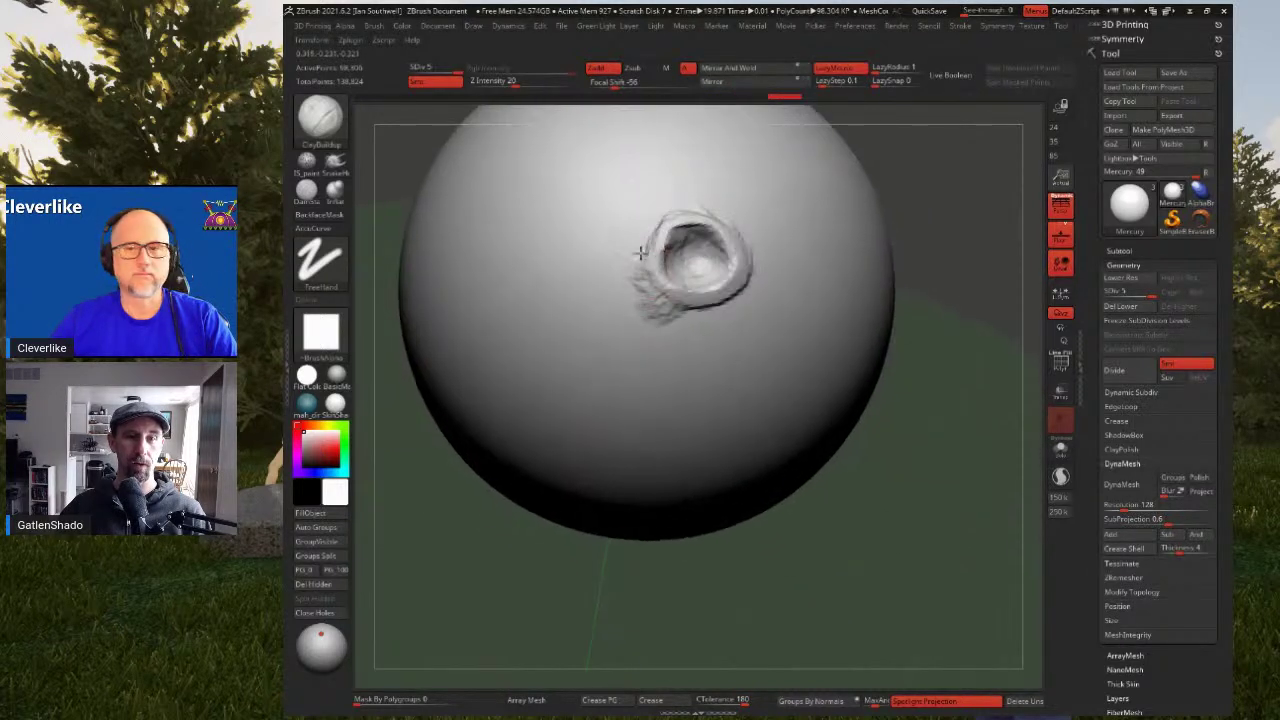
pyautogui.moveTo(693, 213); pyautogui.dragTo(720, 228, button='right')
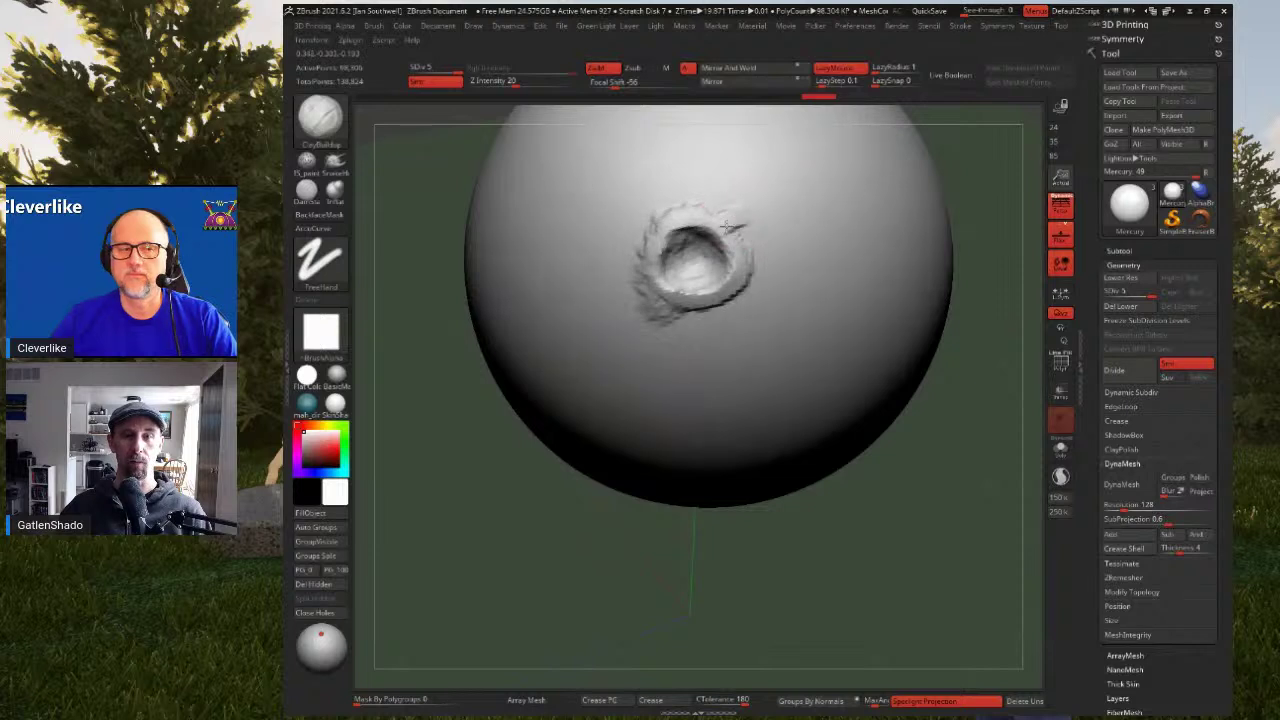
pyautogui.moveTo(748, 247)
pyautogui.mouseDown()
pyautogui.moveTo(750, 285)
pyautogui.moveTo(718, 318)
pyautogui.moveTo(668, 315)
pyautogui.moveTo(686, 293)
pyautogui.moveTo(718, 292)
pyautogui.moveTo(736, 258)
pyautogui.moveTo(668, 232)
pyautogui.mouseUp()
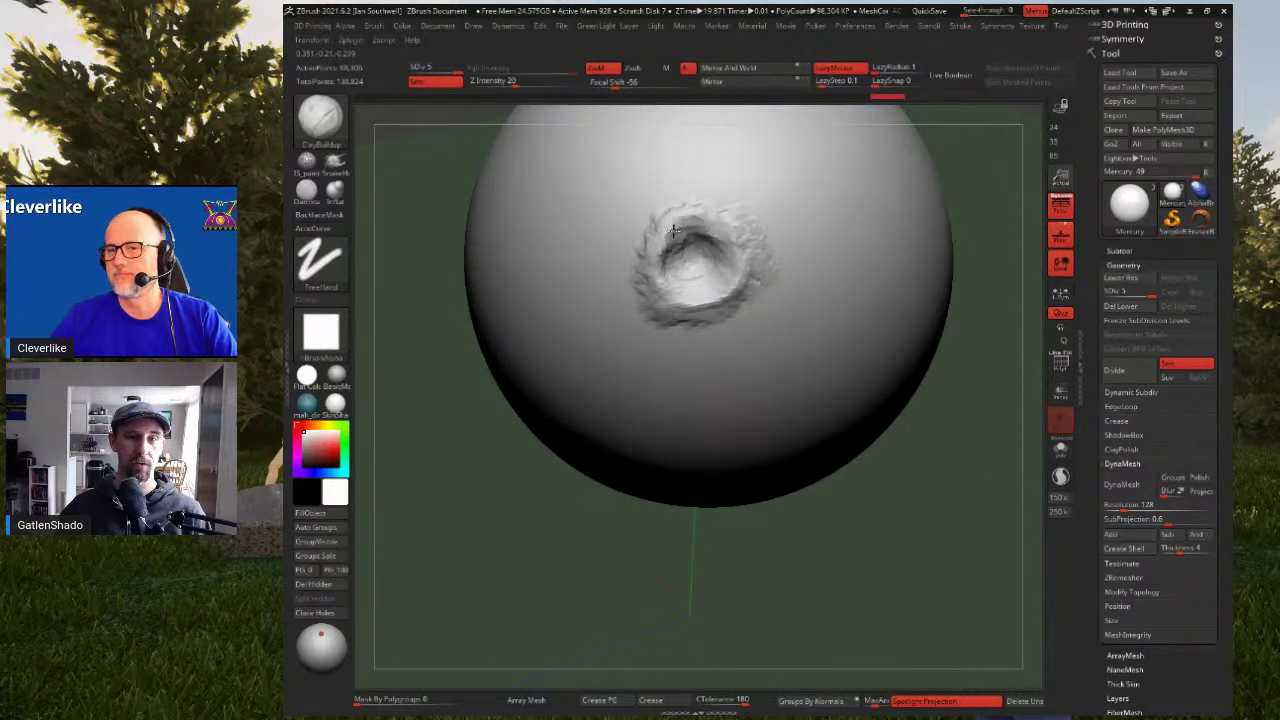
# Extend the rough debris outward from the crater rim so it blends into the surrounding surface
pyautogui.moveTo(674, 284)
pyautogui.mouseDown(button='right')
pyautogui.moveTo(700, 272)
pyautogui.moveTo(646, 270)
pyautogui.mouseUp(button='right')
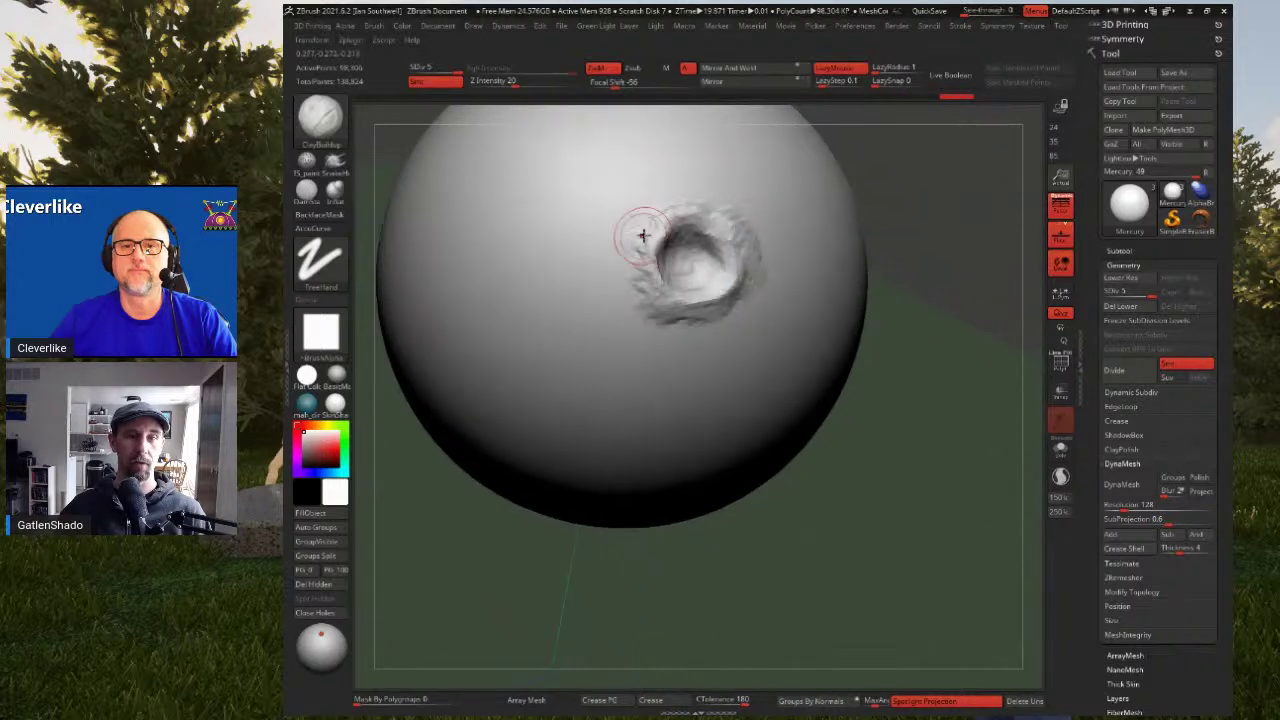
pyautogui.moveTo(646, 275)
pyautogui.mouseDown()
pyautogui.moveTo(640, 302)
pyautogui.moveTo(660, 309)
pyautogui.mouseUp()
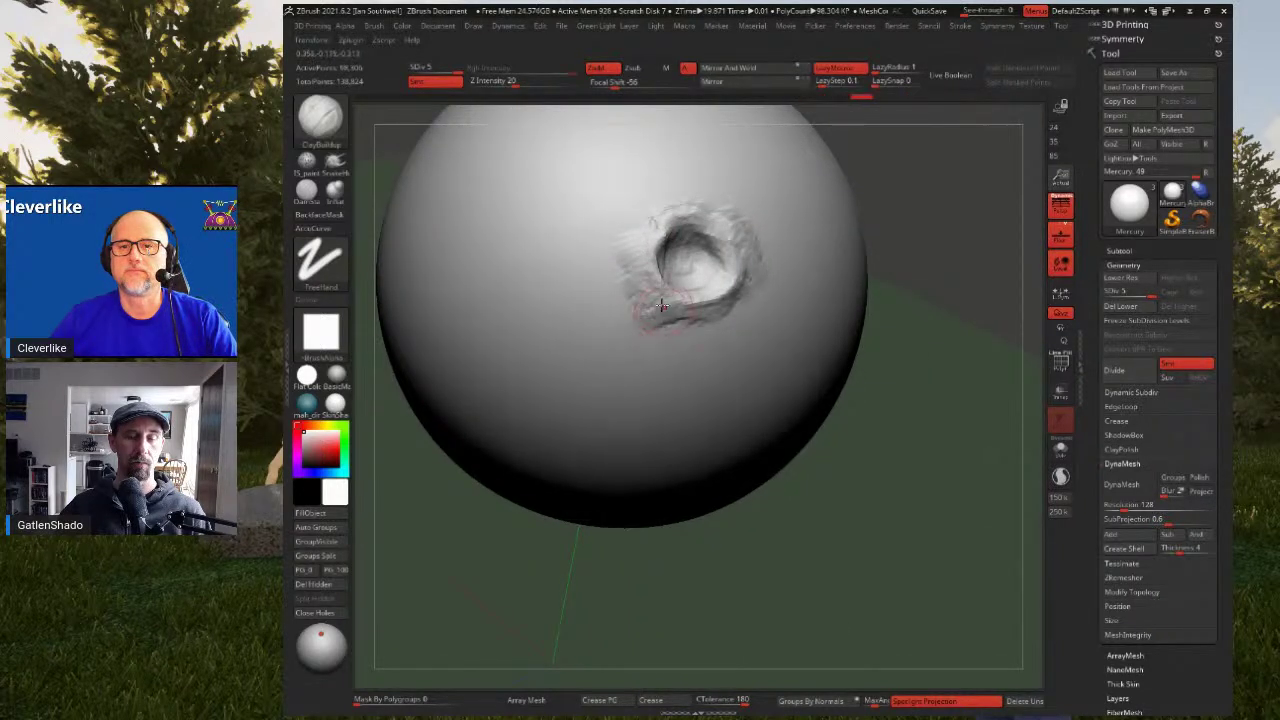
pyautogui.moveTo(652, 309); pyautogui.dragTo(678, 316, button='right')
pyautogui.moveTo(677, 322); pyautogui.dragTo(723, 315)
pyautogui.moveTo(745, 282); pyautogui.dragTo(731, 245, button='right')
pyautogui.moveTo(668, 214); pyautogui.dragTo(671, 234, button='right')
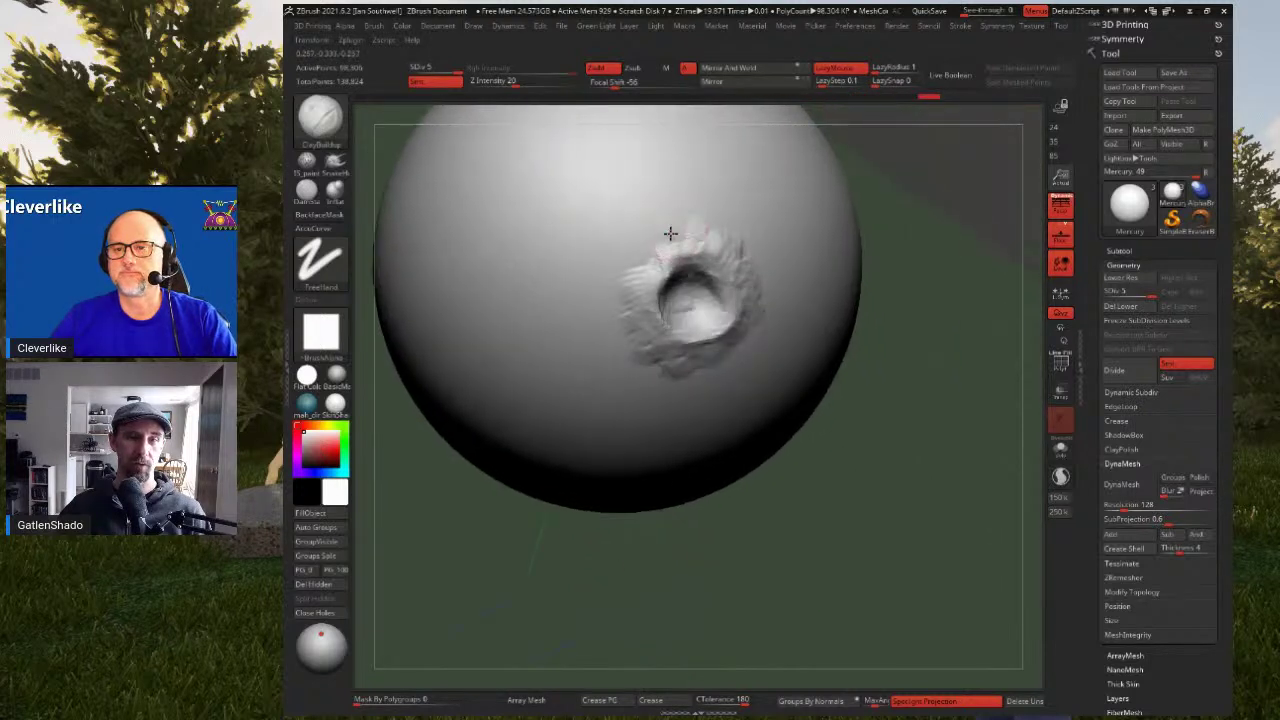
pyautogui.moveTo(644, 272)
pyautogui.mouseDown()
pyautogui.moveTo(660, 243)
pyautogui.moveTo(672, 248)
pyautogui.mouseUp()
pyautogui.moveTo(668, 272); pyautogui.dragTo(663, 318)
# Widen and deepen the crater's hollow, carving its inner walls and adding uneven texture to its floor
pyautogui.moveTo(686, 298); pyautogui.dragTo(661, 274, button='right')
pyautogui.moveTo(660, 254)
pyautogui.mouseDown()
pyautogui.moveTo(694, 248)
pyautogui.moveTo(713, 268)
pyautogui.moveTo(725, 296)
pyautogui.moveTo(719, 277)
pyautogui.moveTo(696, 297)
pyautogui.mouseUp()
pyautogui.moveTo(694, 294); pyautogui.dragTo(670, 281, button='right')
pyautogui.moveTo(669, 281); pyautogui.dragTo(656, 295)
pyautogui.moveTo(656, 295); pyautogui.dragTo(651, 311, button='right')
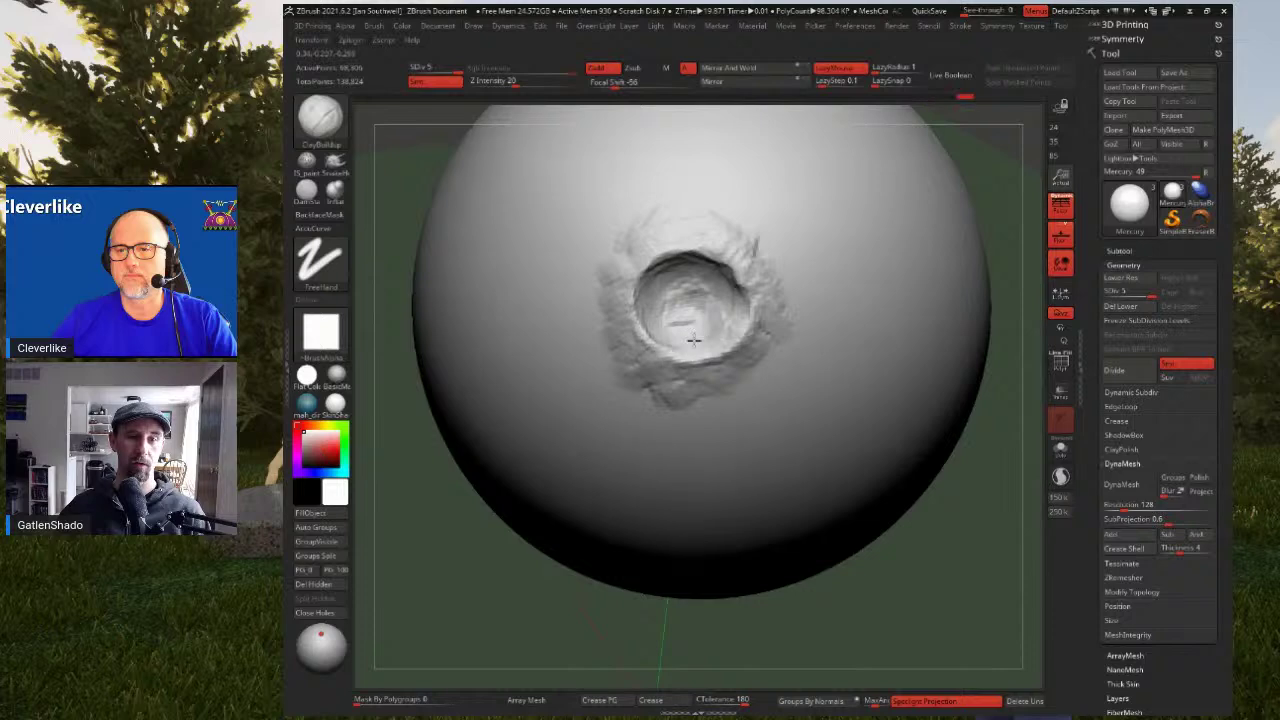
pyautogui.moveTo(701, 304); pyautogui.dragTo(711, 286, button='right')
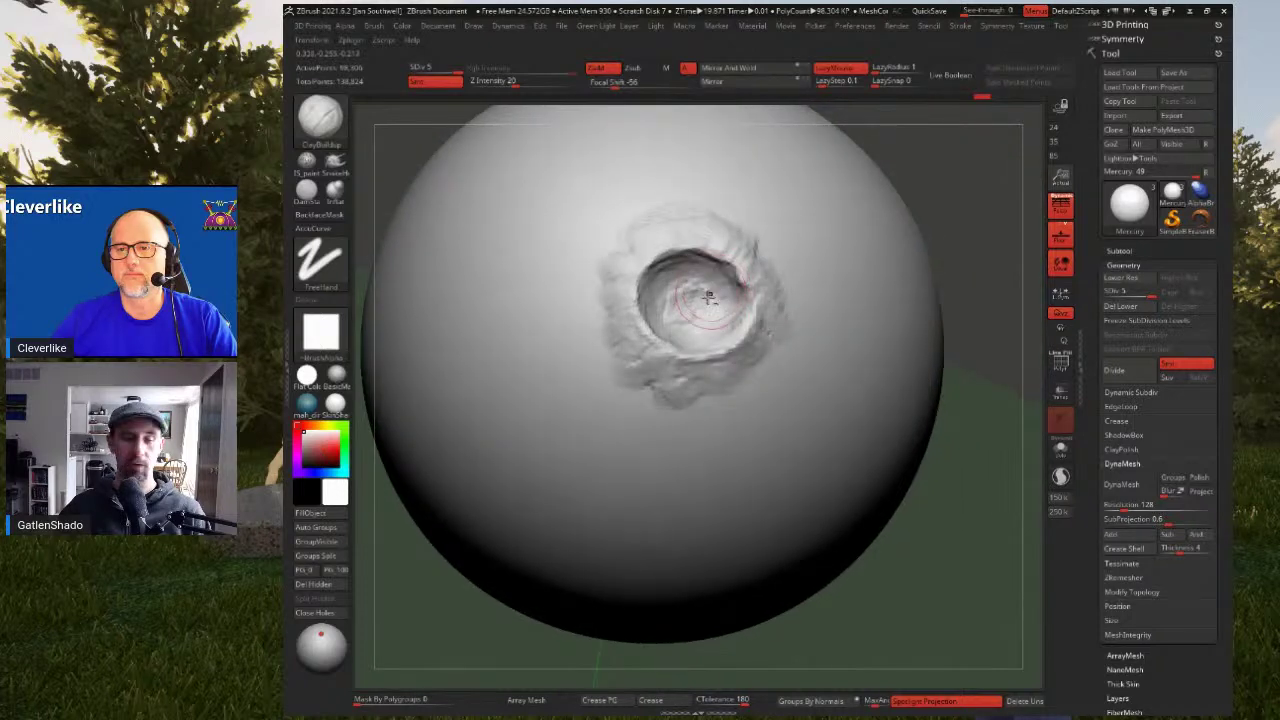
pyautogui.moveTo(686, 317); pyautogui.dragTo(688, 311)
pyautogui.moveTo(690, 309); pyautogui.dragTo(723, 289, button='right')
pyautogui.moveTo(715, 284); pyautogui.dragTo(672, 285)
pyautogui.moveTo(673, 285); pyautogui.dragTo(718, 297, button='right')
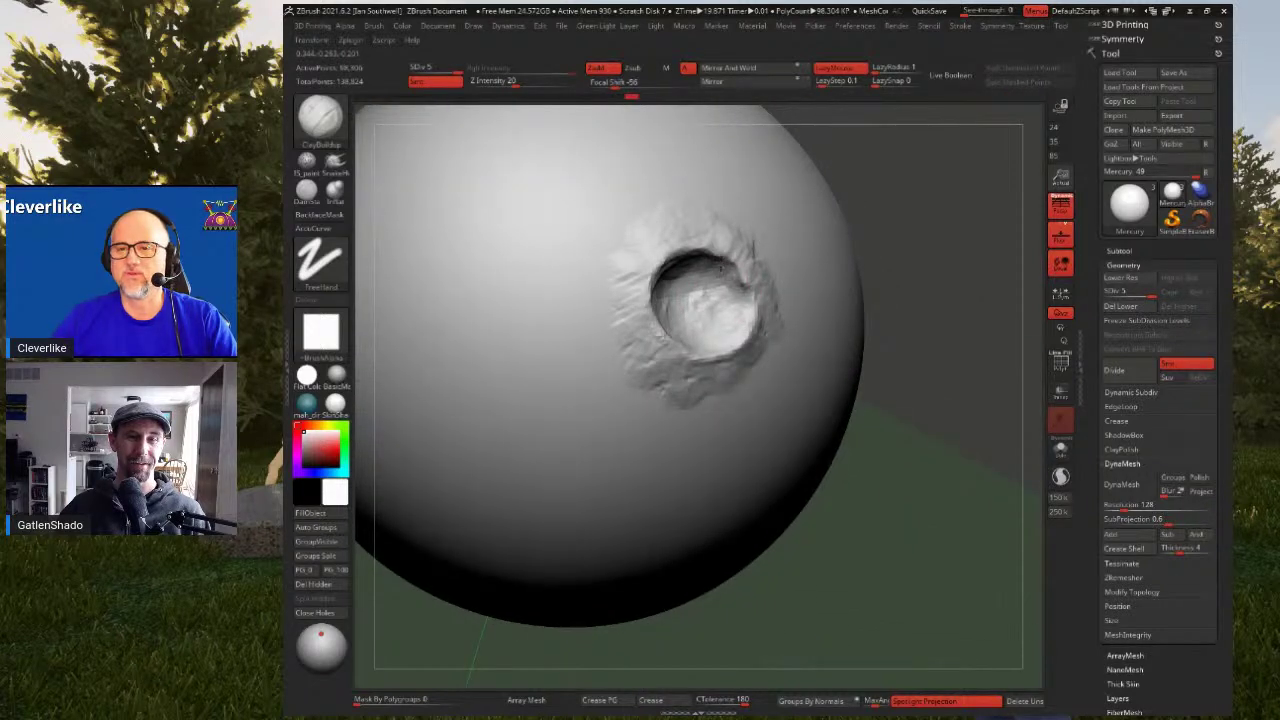
pyautogui.moveTo(705, 275); pyautogui.dragTo(734, 290, button='right')
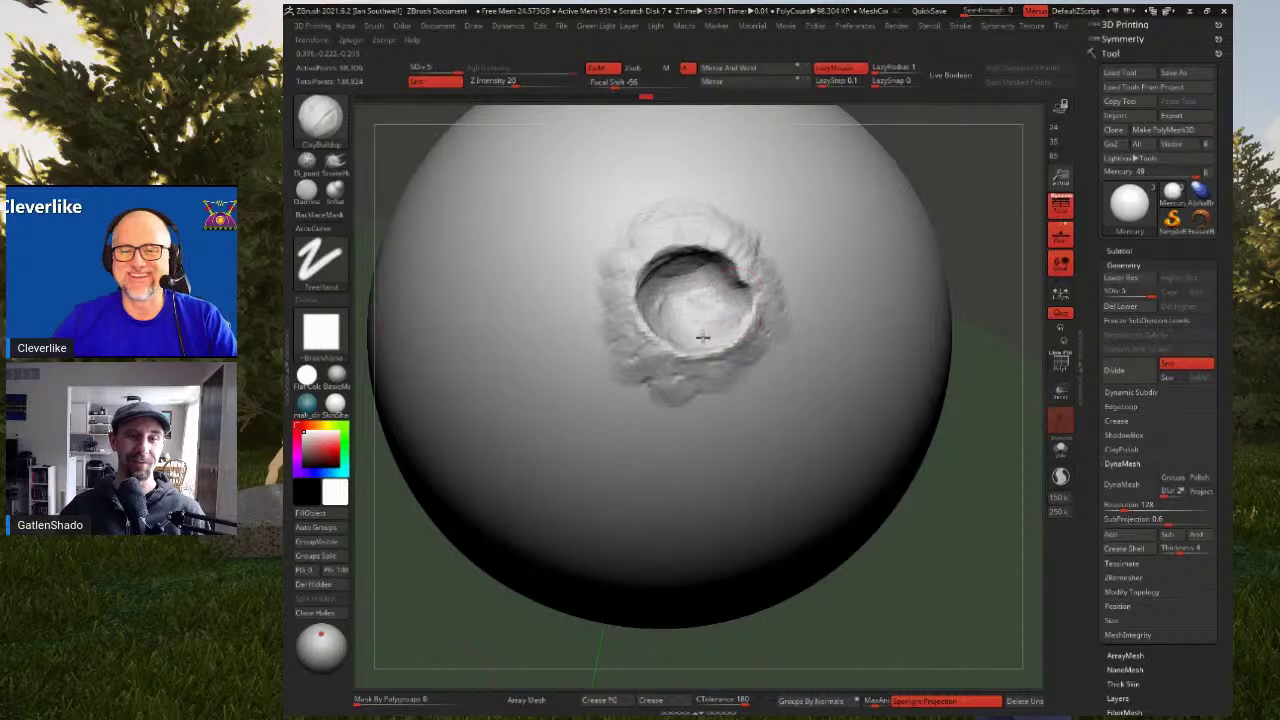
# Smooth the rough debris around the crater's rim and soften the uneven texture on its floor
pyautogui.moveTo(723, 294); pyautogui.dragTo(757, 348, button='right')
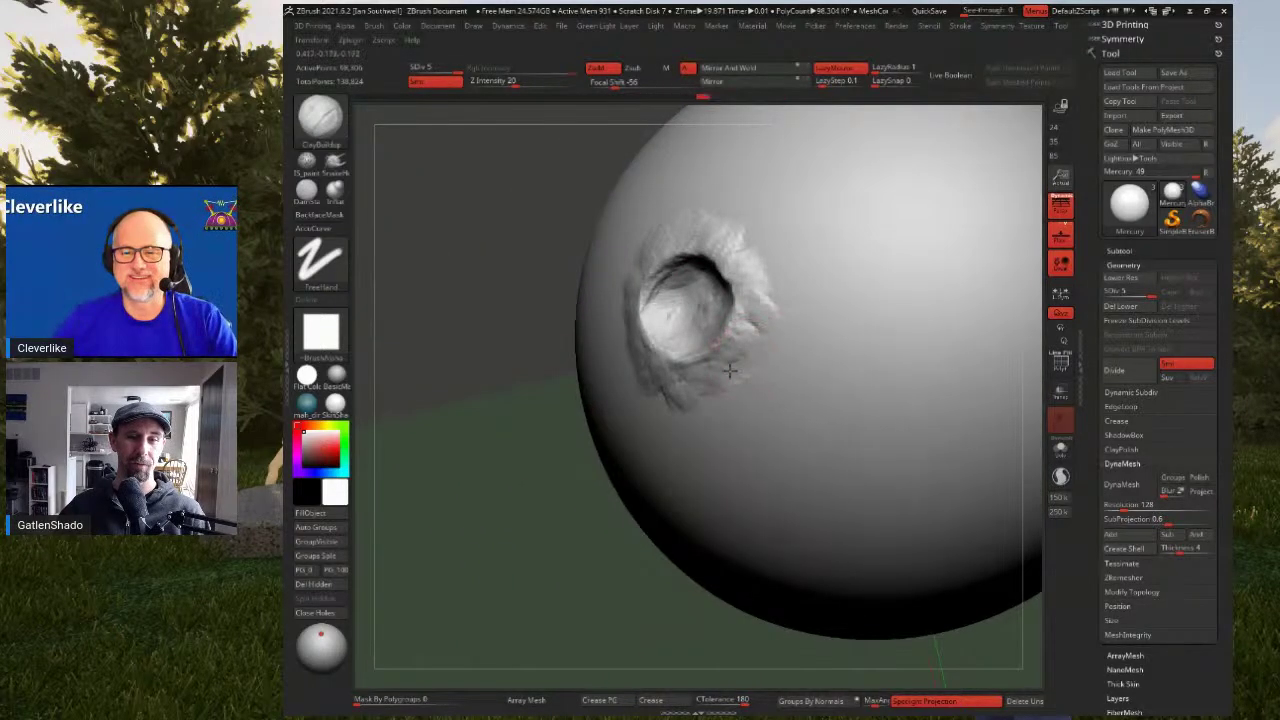
pyautogui.press('shift')
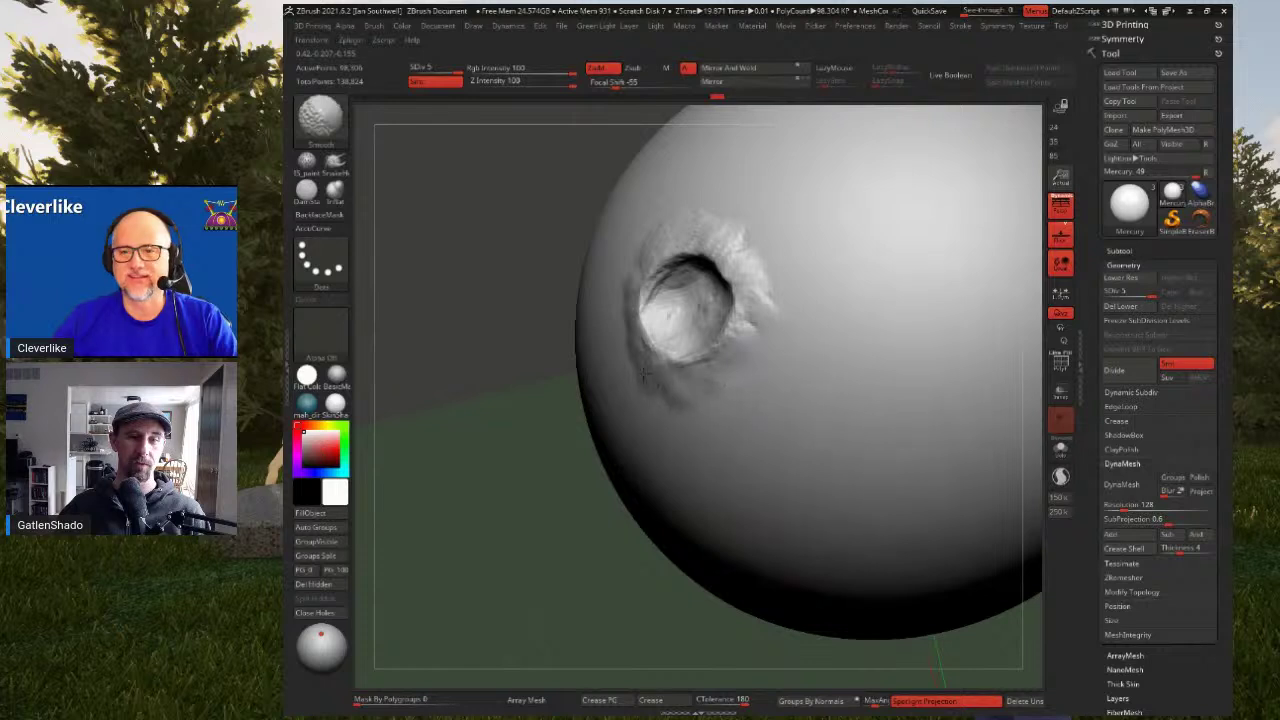
pyautogui.moveTo(642, 372); pyautogui.dragTo(634, 337, button='right')
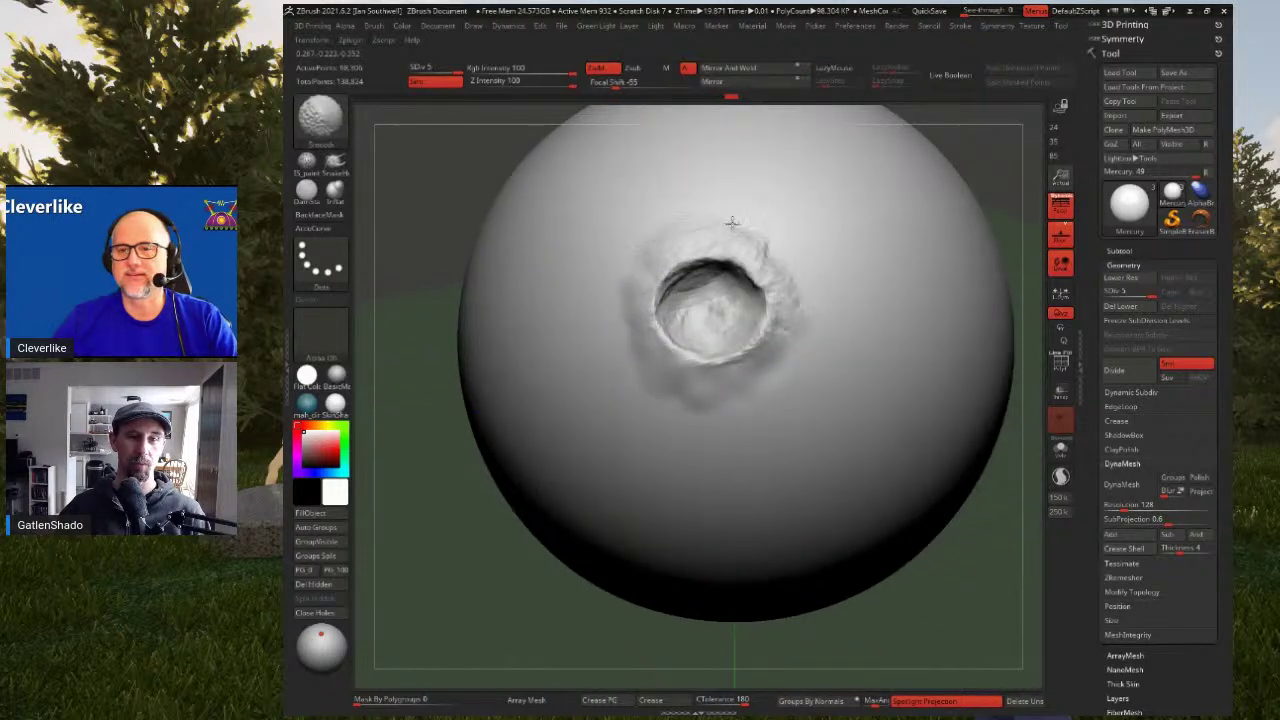
pyautogui.moveTo(686, 284)
pyautogui.keyDown('shift'); pyautogui.mouseDown()
pyautogui.moveTo(709, 323)
pyautogui.moveTo(727, 325)
pyautogui.mouseUp(); pyautogui.keyUp('shift')
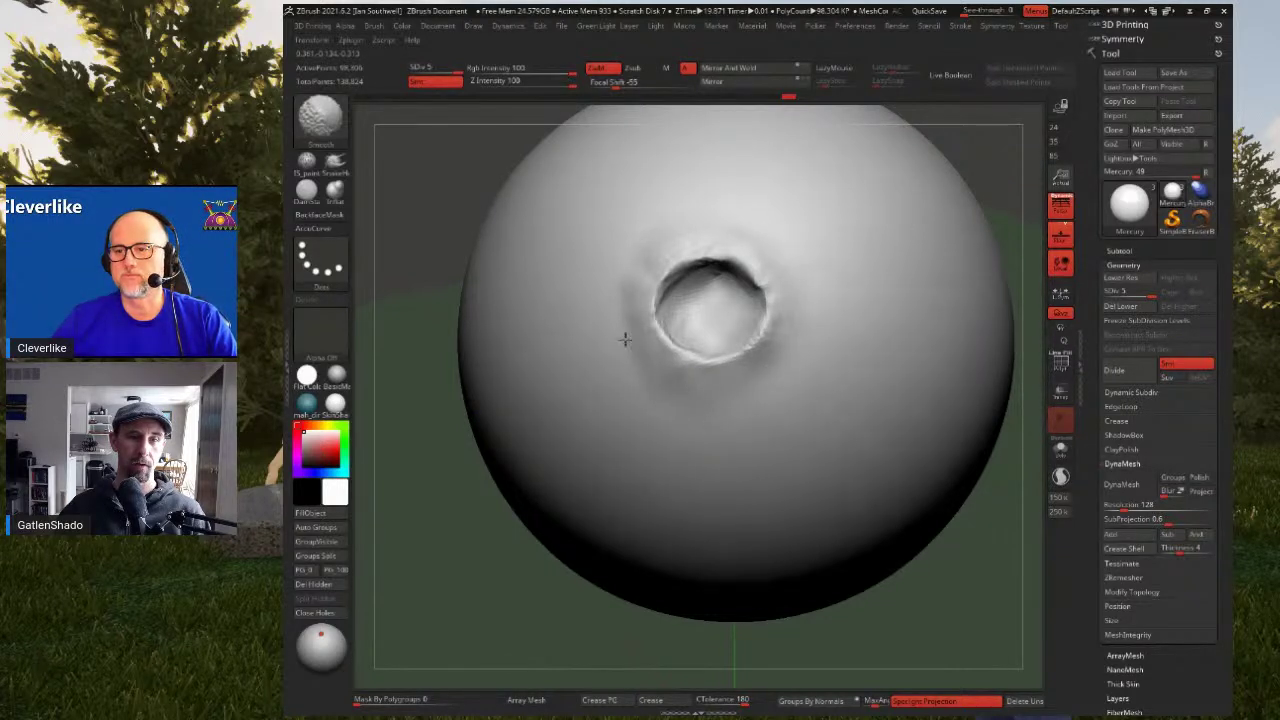
pyautogui.moveTo(683, 374)
pyautogui.keyDown('ctrl'); pyautogui.mouseDown(button='right')
pyautogui.moveTo(768, 289)
pyautogui.moveTo(746, 274)
pyautogui.moveTo(762, 298)
pyautogui.moveTo(752, 303)
pyautogui.mouseUp(button='right'); pyautogui.keyUp('ctrl')
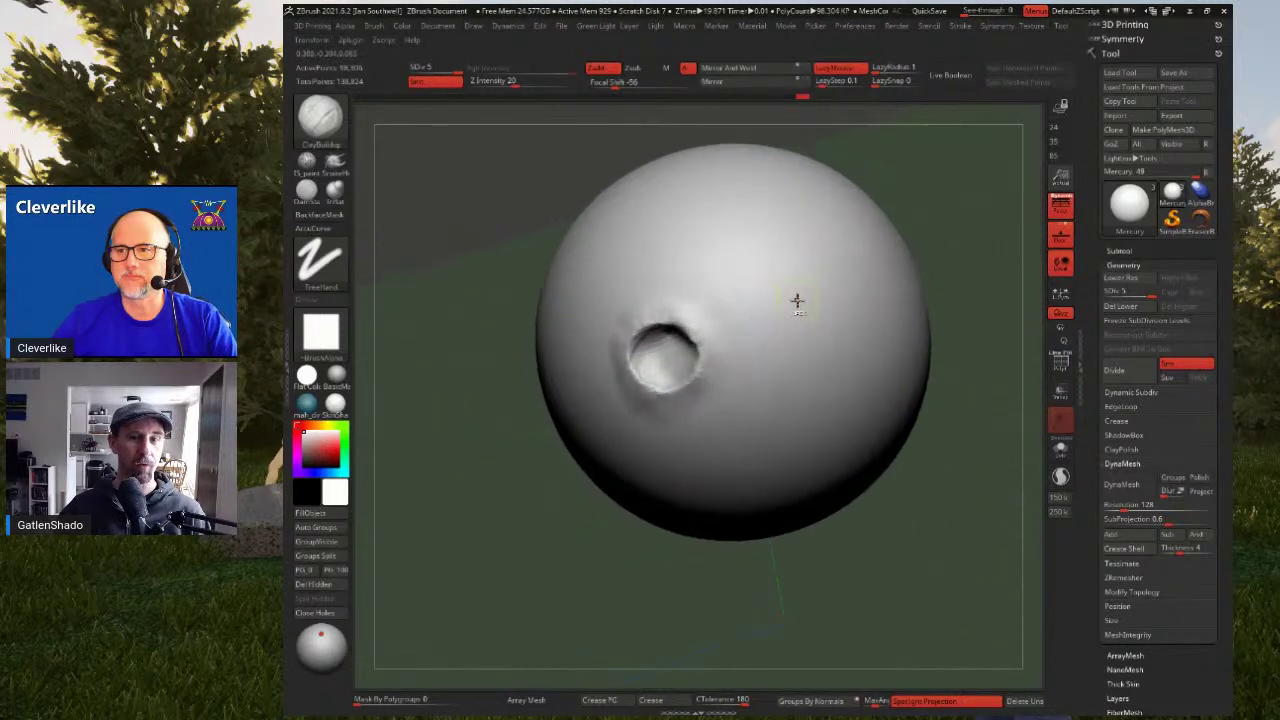
# Mask a small round spot on Mercury's surface, diagonally above the finished crater
pyautogui.click(327, 118)
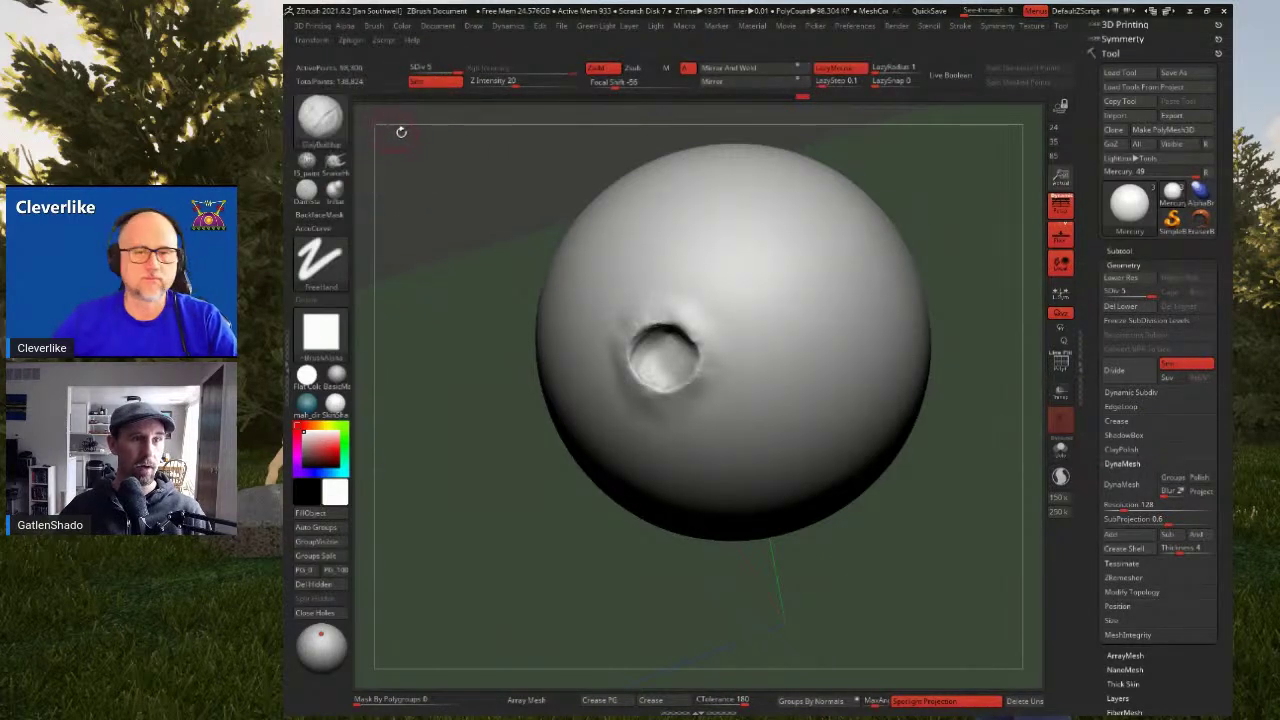
pyautogui.press('ctrl')
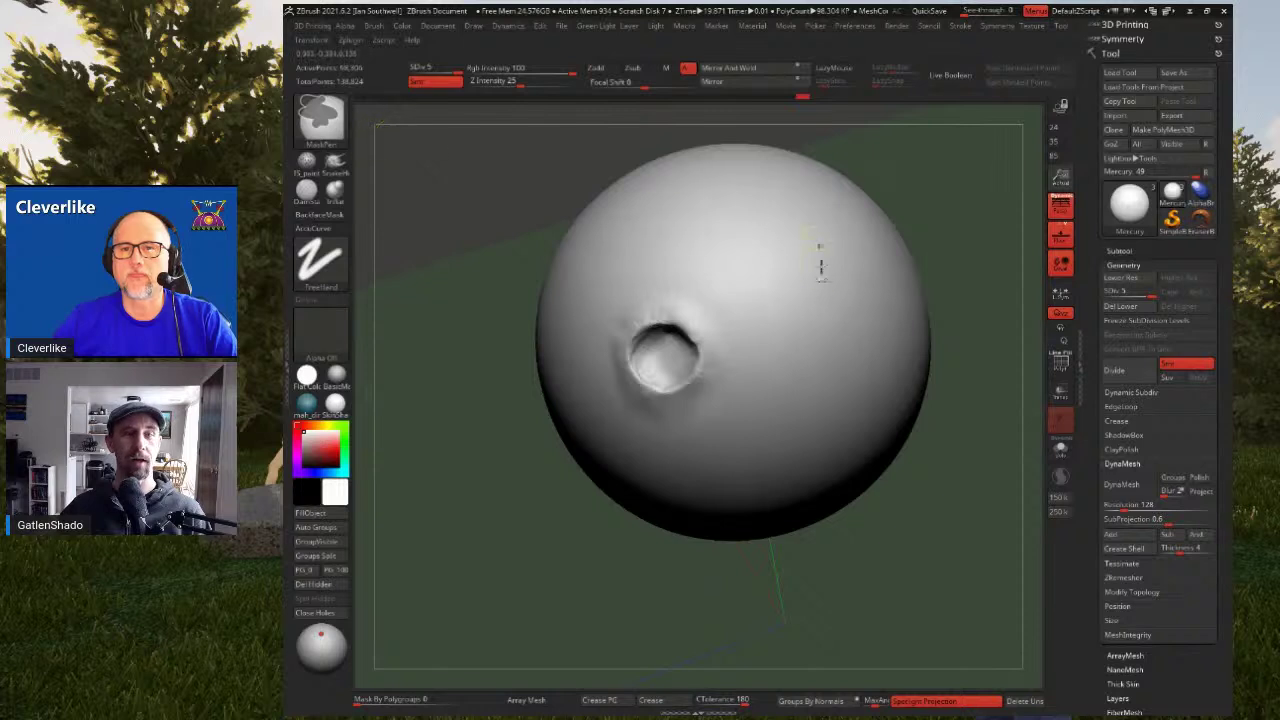
pyautogui.moveTo(780, 267)
pyautogui.keyDown('ctrl'); pyautogui.mouseDown()
pyautogui.moveTo(793, 268)
pyautogui.moveTo(775, 280)
pyautogui.mouseUp(); pyautogui.keyUp('ctrl')
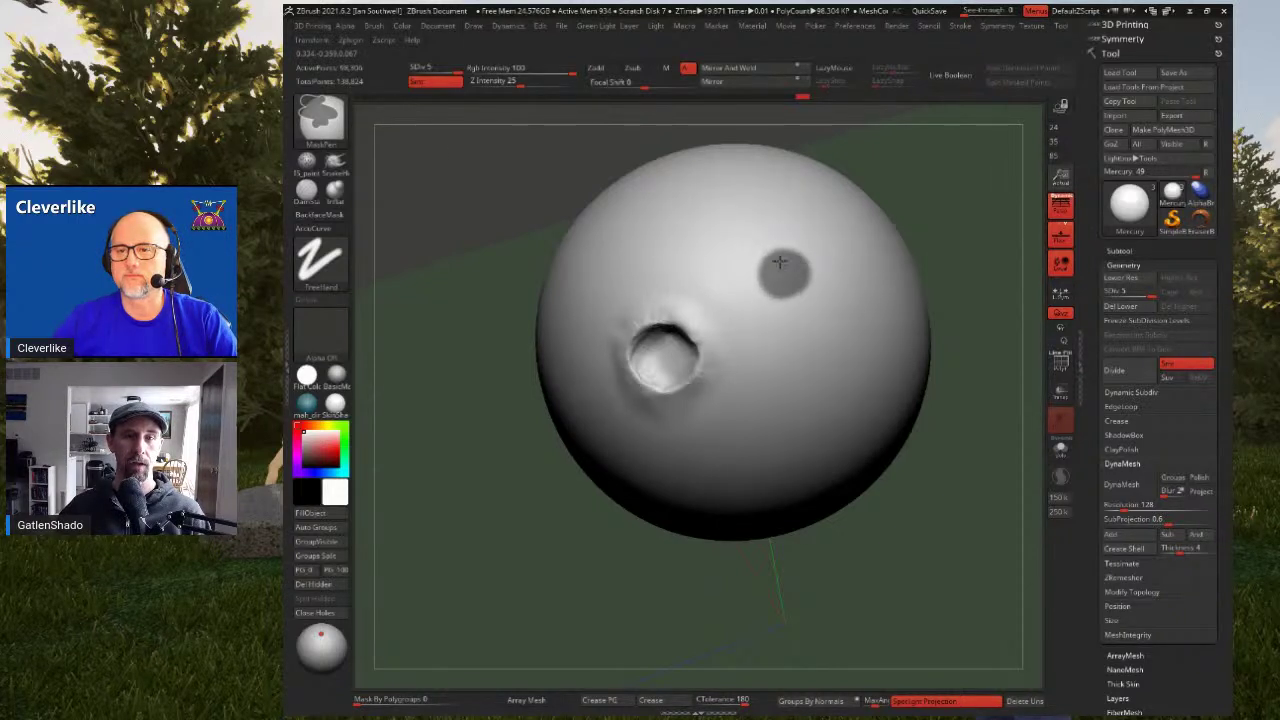
# Try laying broad ClayBuildup strokes across and around the masked spot, and undo them
pyautogui.press('space')
pyautogui.moveTo(846, 262)
pyautogui.mouseDown()
pyautogui.moveTo(790, 300)
pyautogui.moveTo(730, 275)
pyautogui.moveTo(760, 248)
pyautogui.mouseUp()
pyautogui.moveTo(762, 248); pyautogui.dragTo(829, 272, button='right')
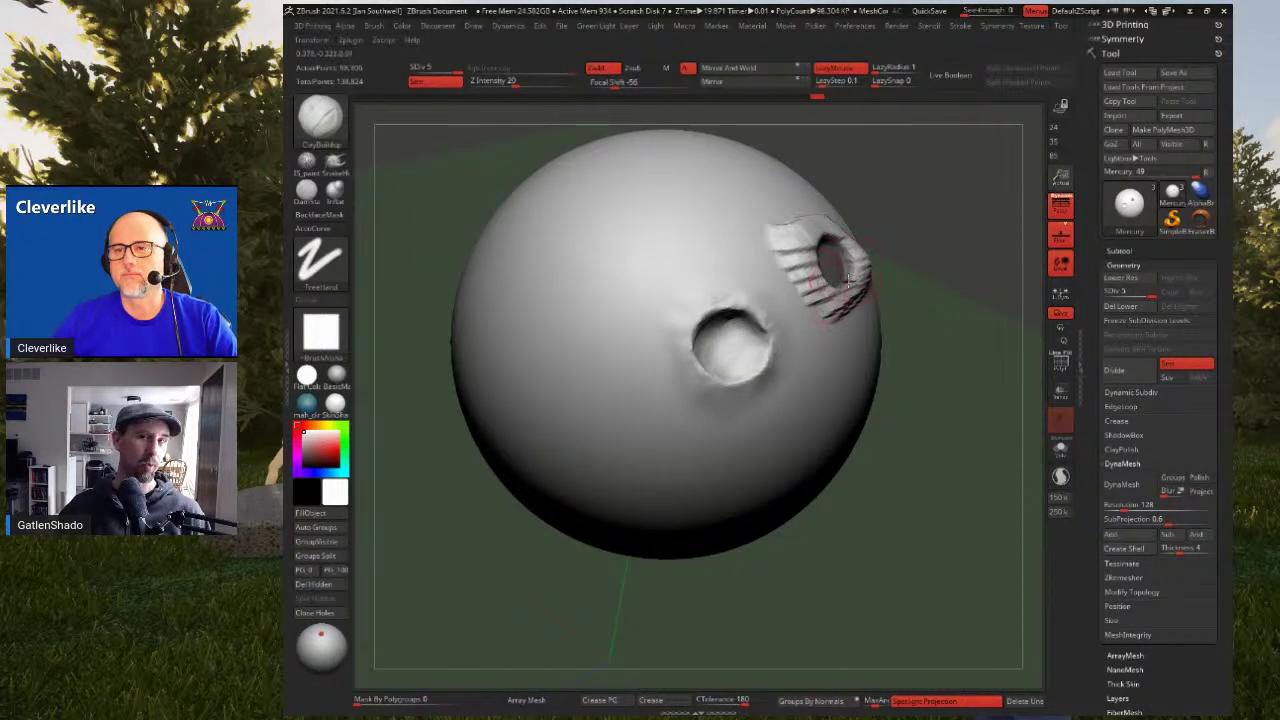
pyautogui.hotkey('ctrl', 'z')
pyautogui.moveTo(874, 243); pyautogui.dragTo(834, 266, button='right')
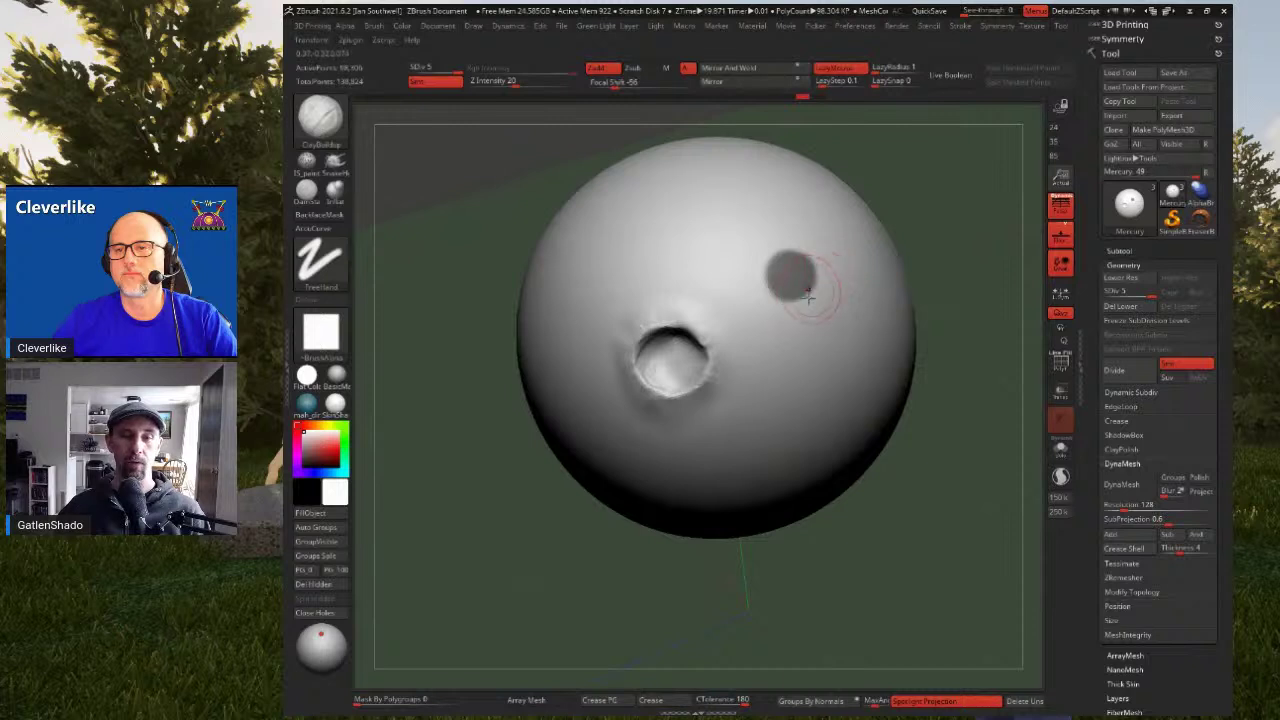
# Build up a raised clay ring around the masked spot and smooth it into the surface
pyautogui.moveTo(797, 240)
pyautogui.mouseDown()
pyautogui.moveTo(745, 268)
pyautogui.moveTo(780, 305)
pyautogui.moveTo(830, 268)
pyautogui.moveTo(762, 290)
pyautogui.moveTo(755, 272)
pyautogui.mouseUp()
pyautogui.keyDown('alt'); pyautogui.moveTo(838, 275); pyautogui.dragTo(794, 286, button='right'); pyautogui.keyUp('alt')
pyautogui.moveTo(794, 286)
pyautogui.mouseDown()
pyautogui.moveTo(752, 328)
pyautogui.moveTo(711, 285)
pyautogui.moveTo(737, 248)
pyautogui.moveTo(774, 256)
pyautogui.mouseUp()
pyautogui.moveTo(765, 246)
pyautogui.keyDown('shift'); pyautogui.mouseDown()
pyautogui.moveTo(692, 252)
pyautogui.moveTo(738, 336)
pyautogui.moveTo(771, 243)
pyautogui.mouseUp(); pyautogui.keyUp('shift')
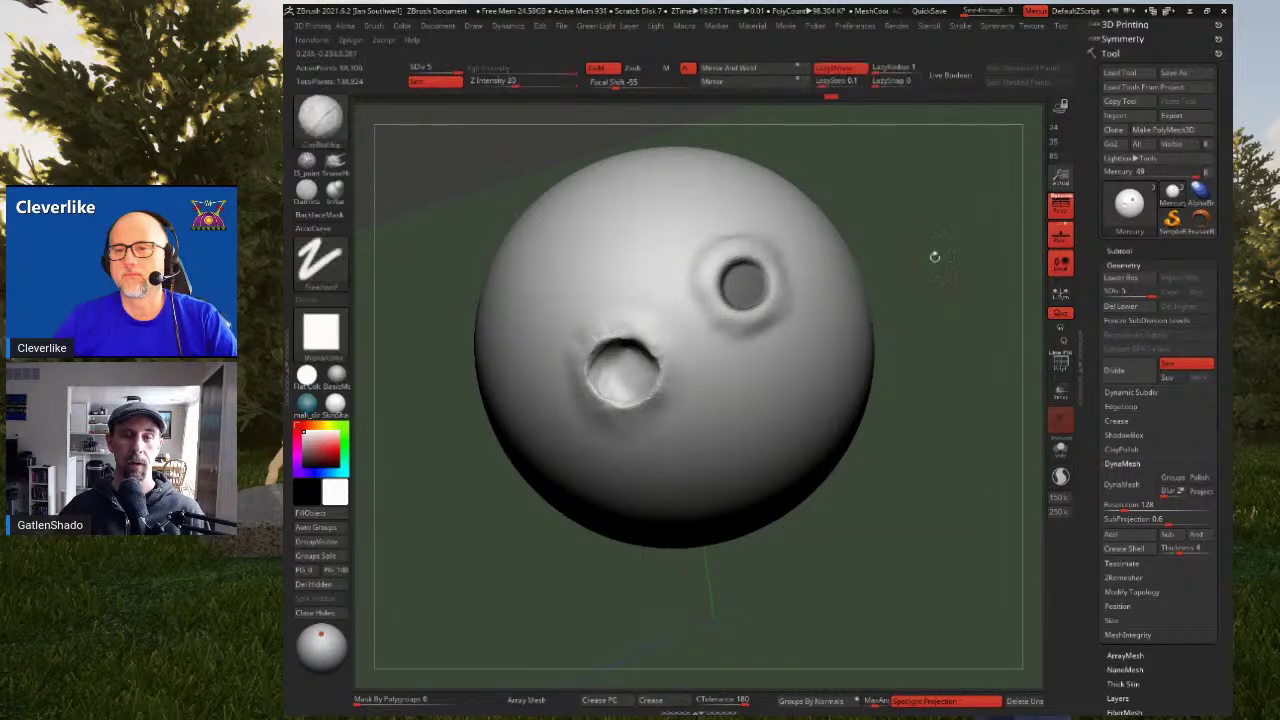
pyautogui.press('ctrl')
pyautogui.keyDown('ctrl'); pyautogui.moveTo(971, 173); pyautogui.dragTo(910, 320); pyautogui.keyUp('ctrl')
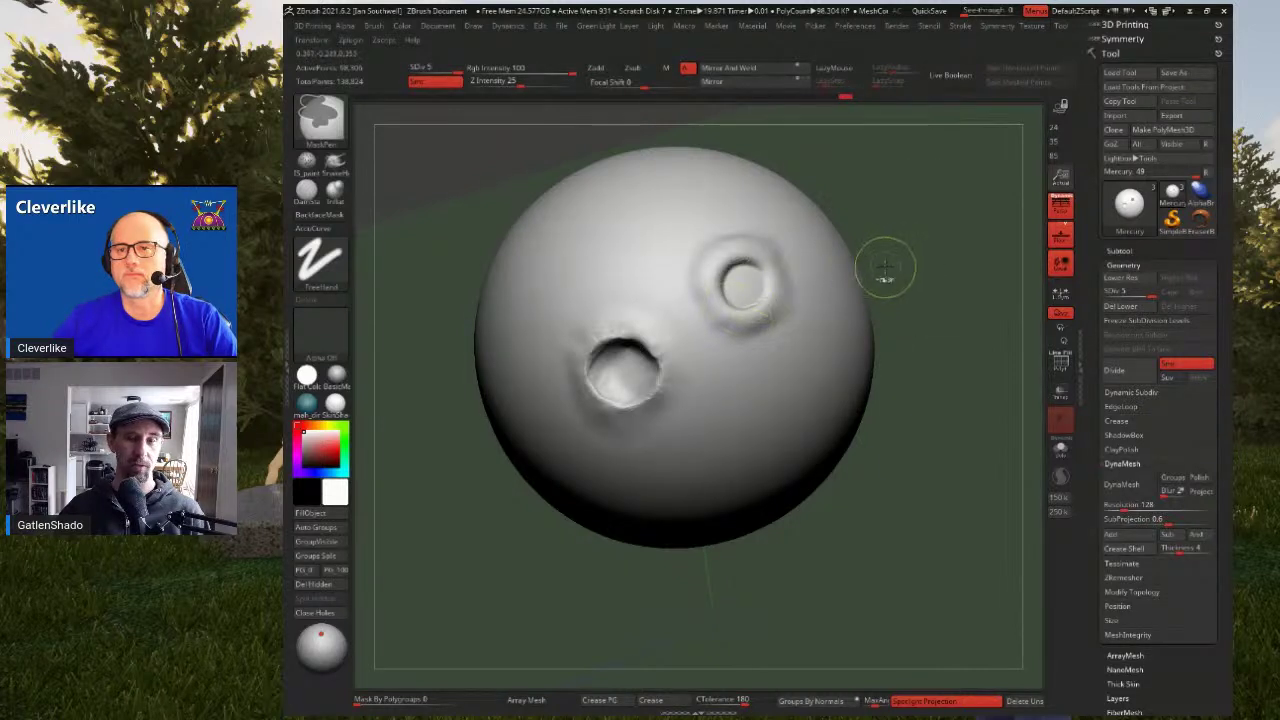
pyautogui.hotkey('ctrl', 'z')
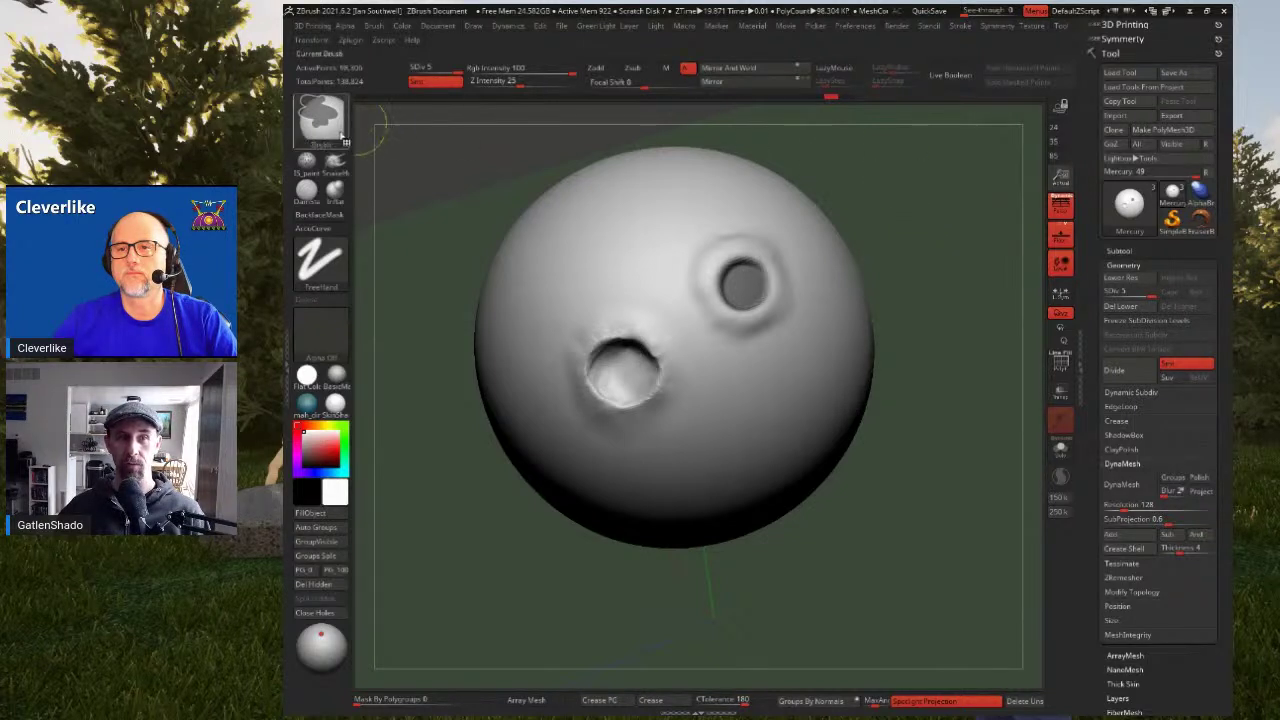
# Invert the mask to carve and smooth a hollow inside the new ring, and clear the mask when done
pyautogui.keyDown('ctrl'); pyautogui.click(934, 238); pyautogui.keyUp('ctrl')
pyautogui.moveTo(933, 267); pyautogui.dragTo(898, 287)
pyautogui.moveTo(739, 277)
pyautogui.mouseDown()
pyautogui.moveTo(743, 296)
pyautogui.moveTo(740, 274)
pyautogui.moveTo(742, 290)
pyautogui.moveTo(761, 276)
pyautogui.mouseUp()
pyautogui.press('shift')
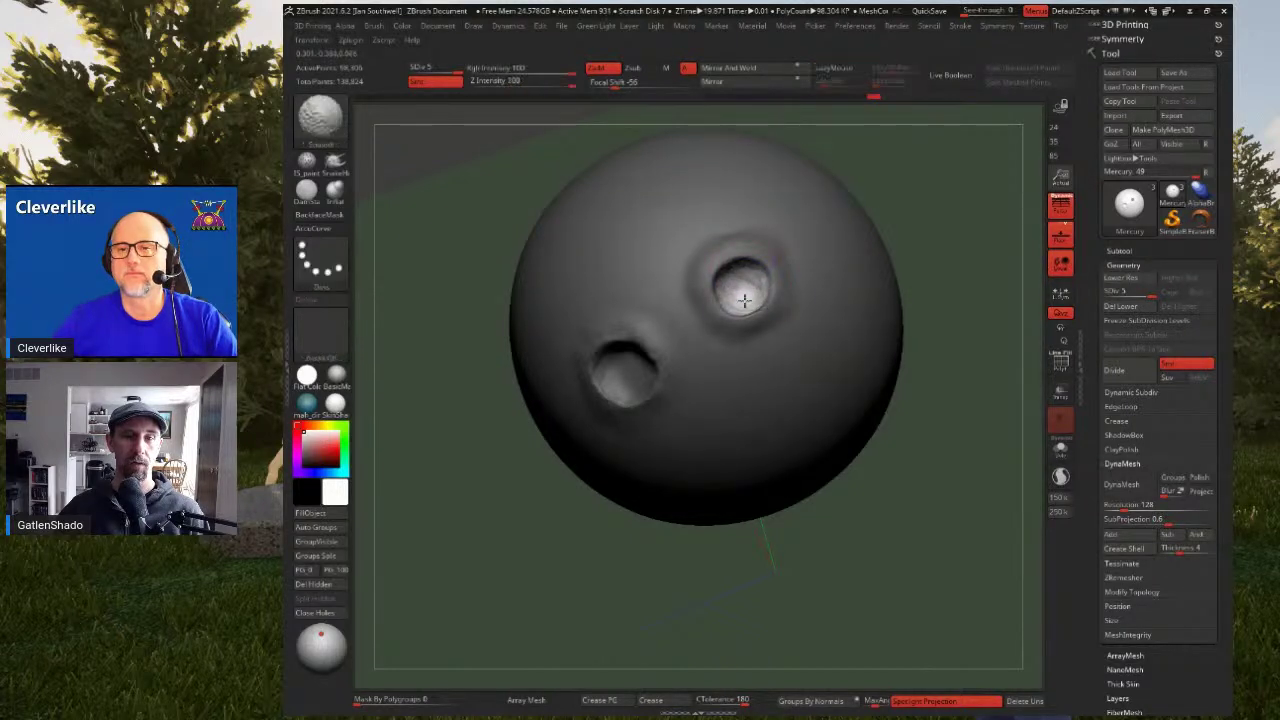
pyautogui.moveTo(966, 209)
pyautogui.mouseDown()
pyautogui.moveTo(906, 266)
pyautogui.moveTo(873, 244)
pyautogui.moveTo(843, 257)
pyautogui.moveTo(794, 309)
pyautogui.moveTo(795, 270)
pyautogui.moveTo(770, 244)
pyautogui.moveTo(783, 290)
pyautogui.mouseUp()
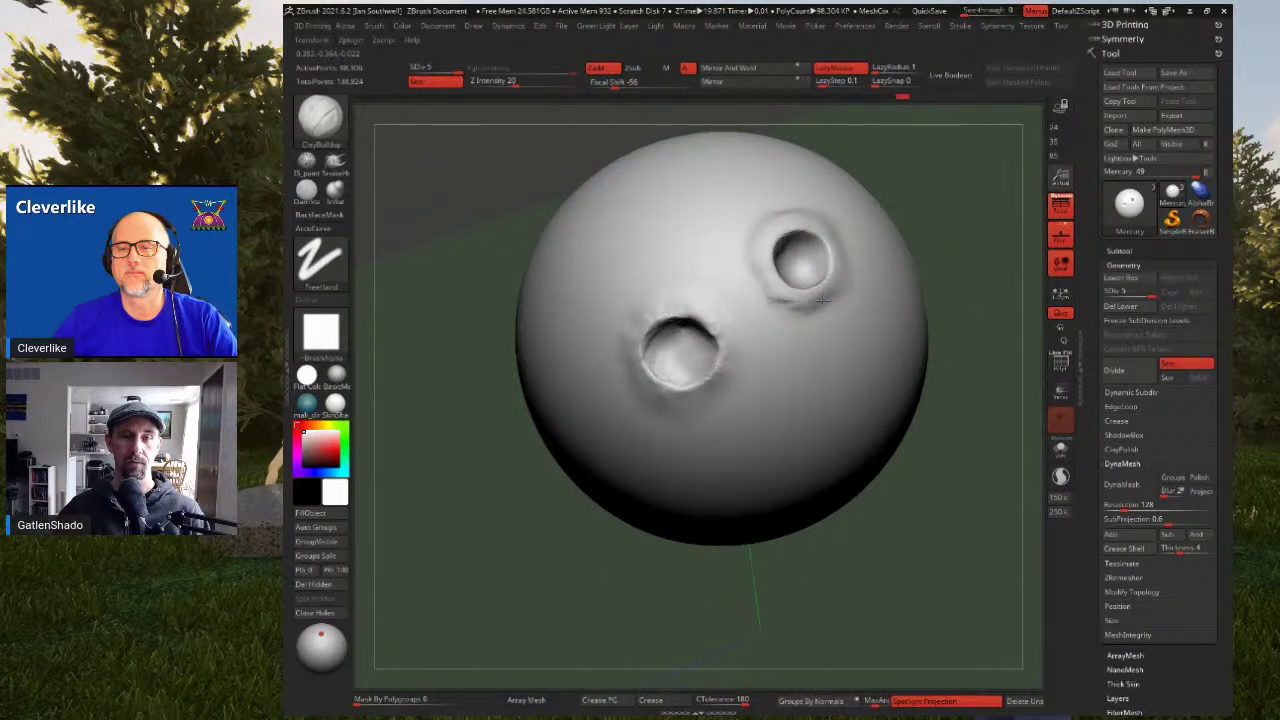
# Roughen the second crater's rim and inner walls, and build up softened debris around its outside
pyautogui.moveTo(838, 258)
pyautogui.mouseDown()
pyautogui.moveTo(808, 275)
pyautogui.moveTo(795, 249)
pyautogui.mouseUp()
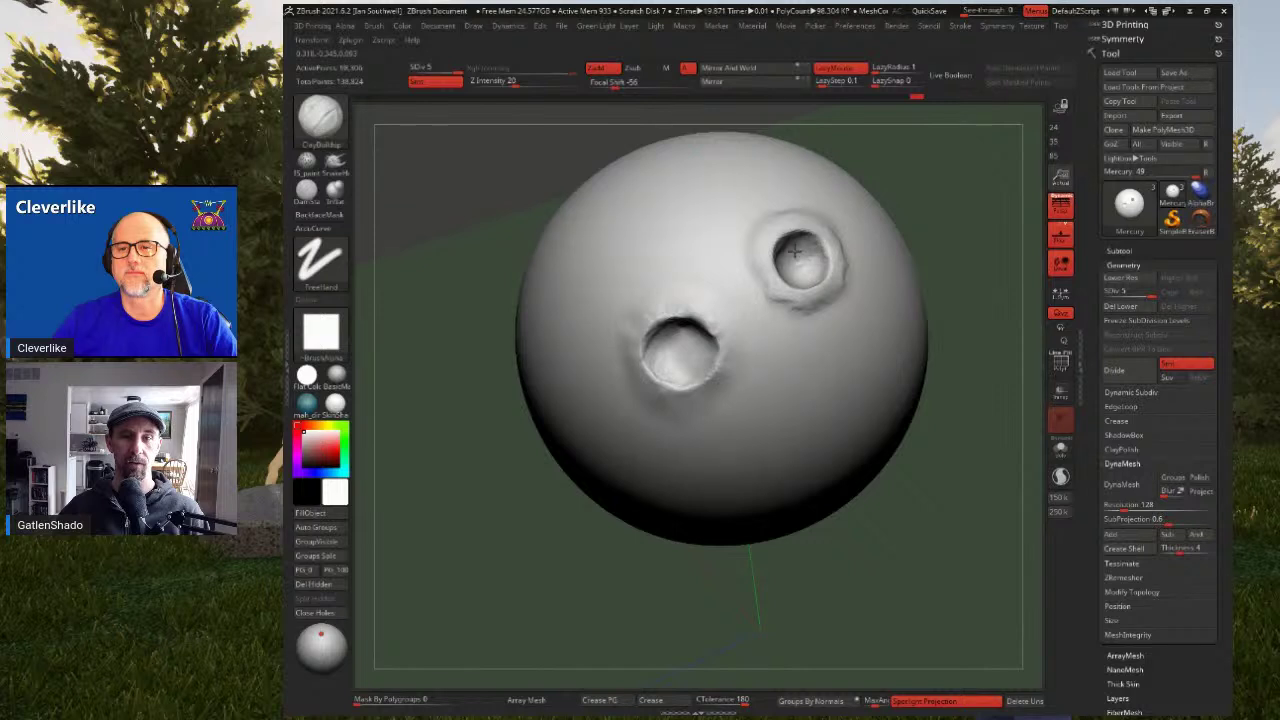
pyautogui.moveTo(802, 242); pyautogui.dragTo(787, 257, button='right')
pyautogui.moveTo(787, 257); pyautogui.dragTo(783, 258)
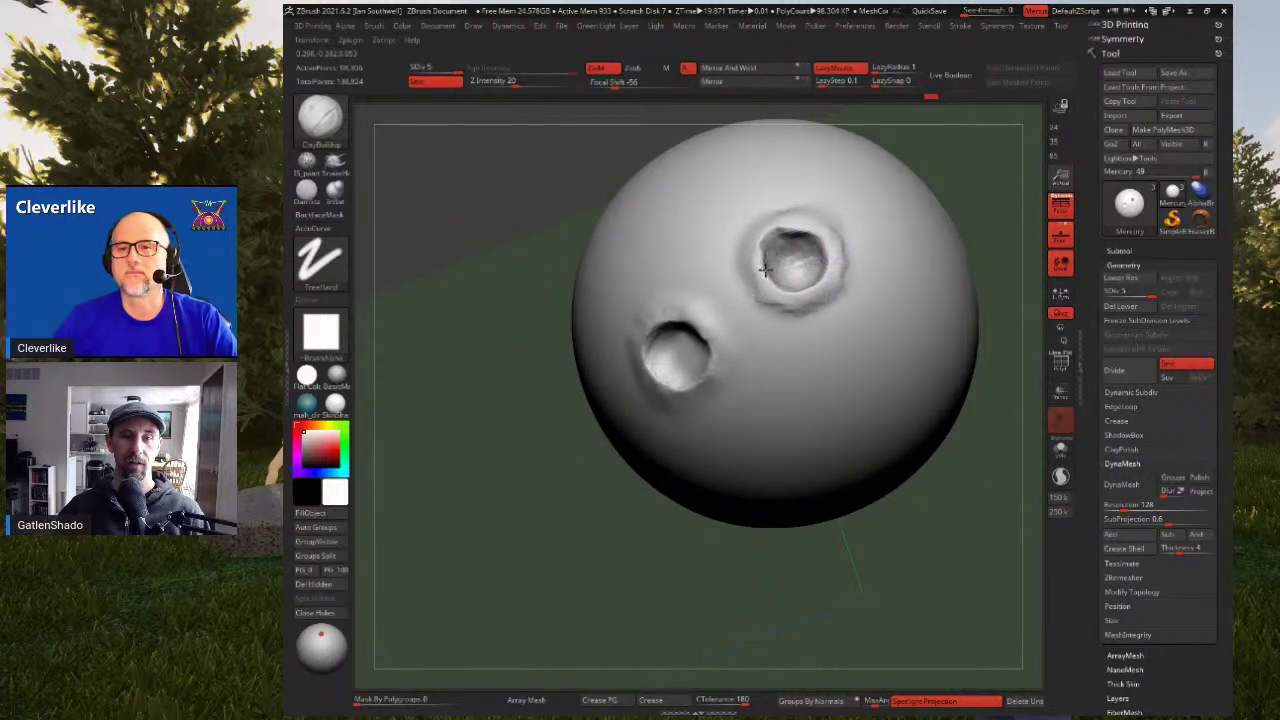
pyautogui.moveTo(793, 283); pyautogui.dragTo(791, 268, button='right')
pyautogui.moveTo(771, 309); pyautogui.dragTo(818, 307)
pyautogui.moveTo(803, 252); pyautogui.dragTo(806, 270, button='right')
pyautogui.moveTo(810, 256)
pyautogui.mouseDown()
pyautogui.moveTo(822, 272)
pyautogui.moveTo(822, 250)
pyautogui.moveTo(848, 284)
pyautogui.moveTo(814, 218)
pyautogui.moveTo(776, 216)
pyautogui.moveTo(771, 312)
pyautogui.moveTo(838, 312)
pyautogui.moveTo(751, 262)
pyautogui.mouseUp()
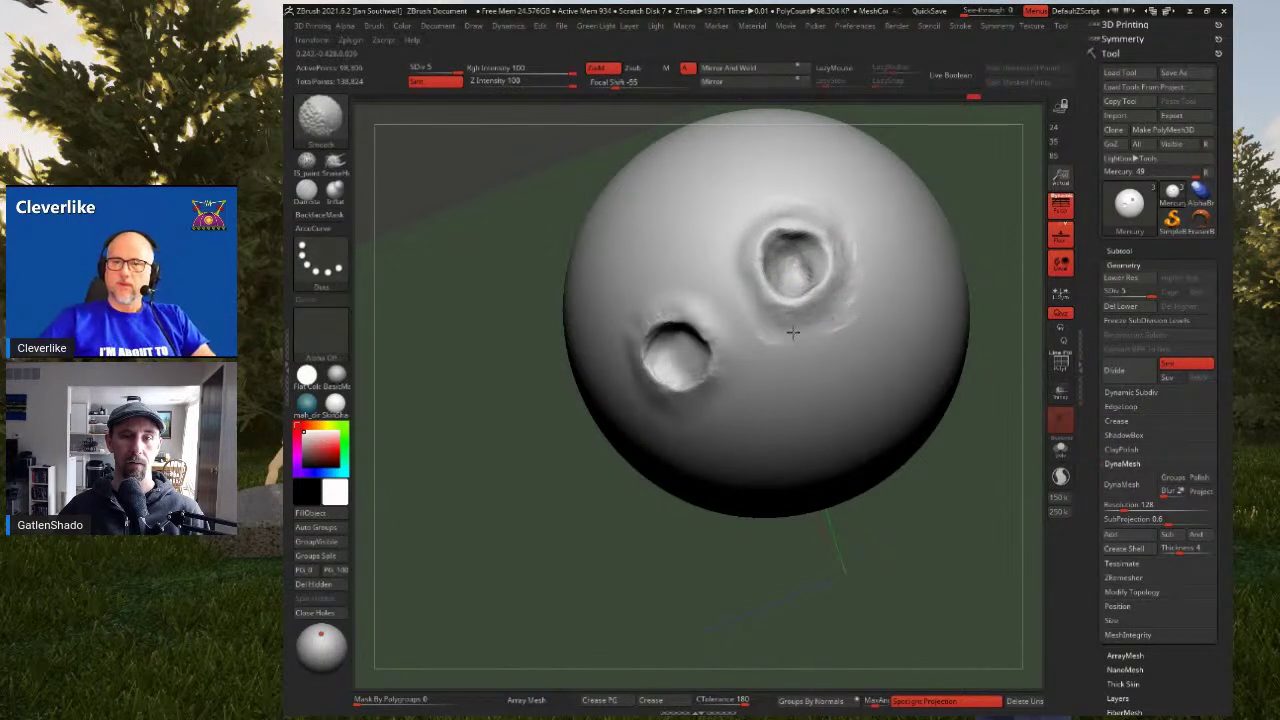
# Try sculpting a nose and a smiling mouth below the two craters, and undo the strokes
pyautogui.moveTo(788, 271)
pyautogui.keyDown('alt'); pyautogui.mouseDown(button='right')
pyautogui.moveTo(786, 239)
pyautogui.moveTo(759, 303)
pyautogui.mouseUp(button='right'); pyautogui.keyUp('alt')
pyautogui.moveTo(755, 230)
pyautogui.keyDown('ctrl'); pyautogui.mouseDown(button='right')
pyautogui.moveTo(757, 260)
pyautogui.moveTo(788, 226)
pyautogui.mouseUp(button='right'); pyautogui.keyUp('ctrl')
pyautogui.moveTo(842, 257)
pyautogui.mouseDown(button='right')
pyautogui.moveTo(851, 243)
pyautogui.moveTo(824, 329)
pyautogui.mouseUp(button='right')
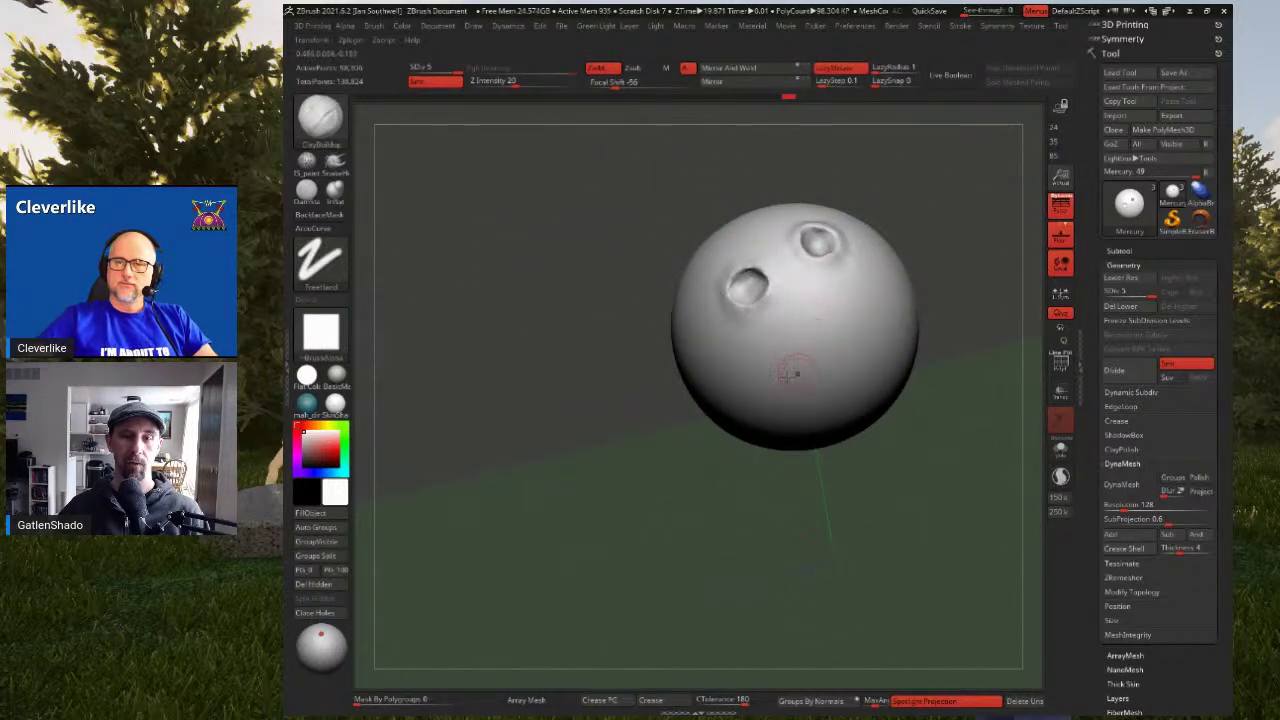
pyautogui.moveTo(790, 378); pyautogui.dragTo(886, 298)
pyautogui.moveTo(798, 290)
pyautogui.mouseDown()
pyautogui.moveTo(803, 314)
pyautogui.moveTo(818, 308)
pyautogui.mouseUp()
pyautogui.hotkey('ctrl', 'z')
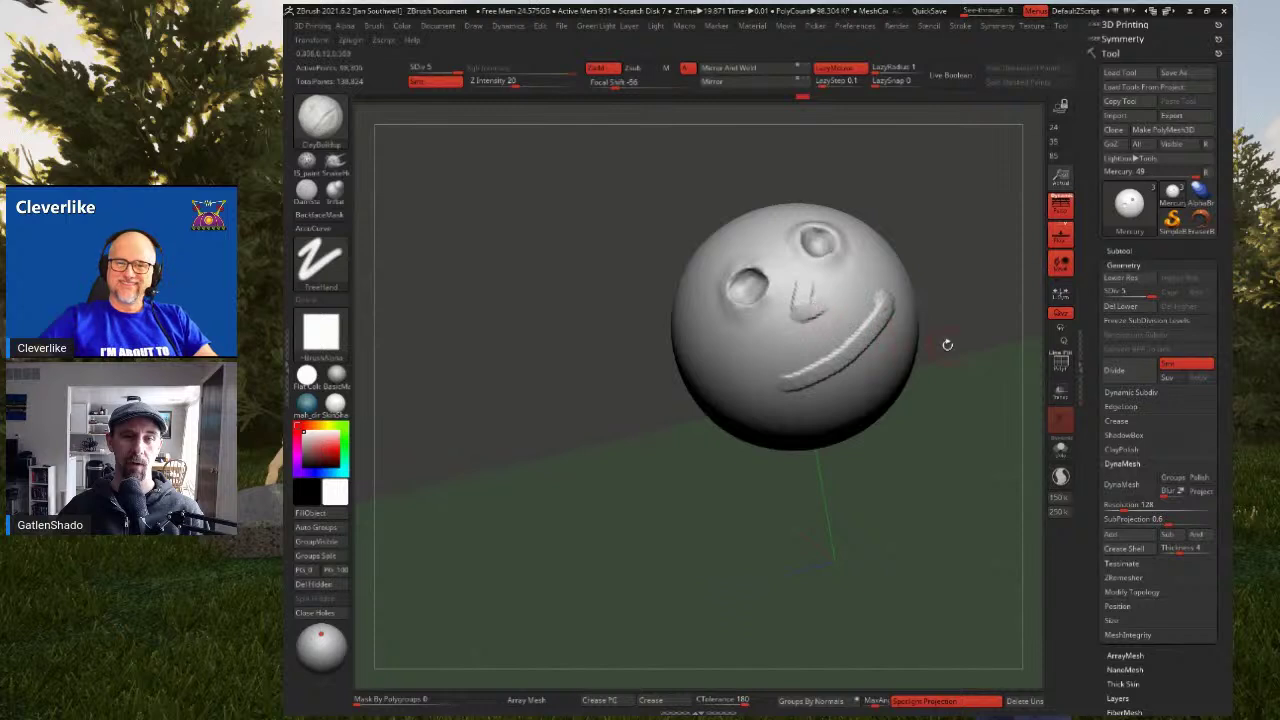
pyautogui.hotkey('ctrl', 'z')
pyautogui.moveTo(909, 246)
pyautogui.mouseDown(button='right')
pyautogui.moveTo(874, 288)
pyautogui.moveTo(928, 263)
pyautogui.moveTo(912, 294)
pyautogui.mouseUp(button='right')
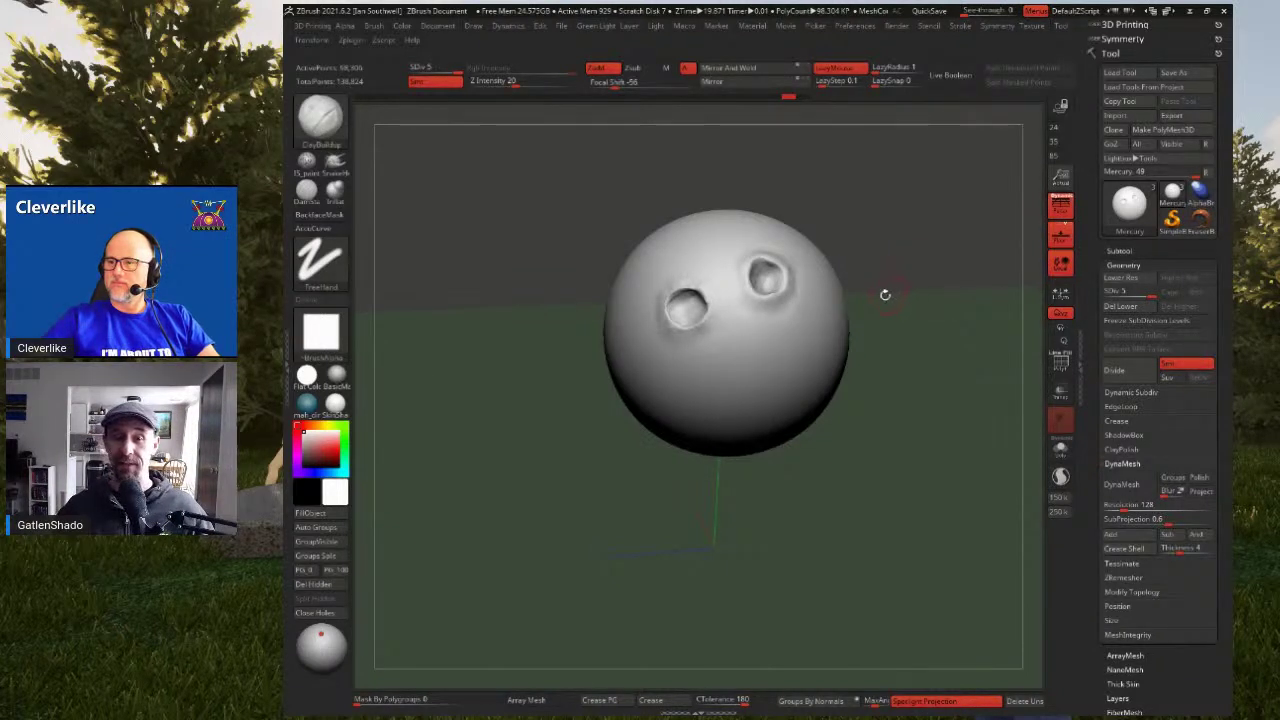
# Review the cratered Mercury from several sides and examine the ABS_SolarSystem, Mercury and Sun subtools
pyautogui.moveTo(805, 382); pyautogui.dragTo(776, 358, button='right')
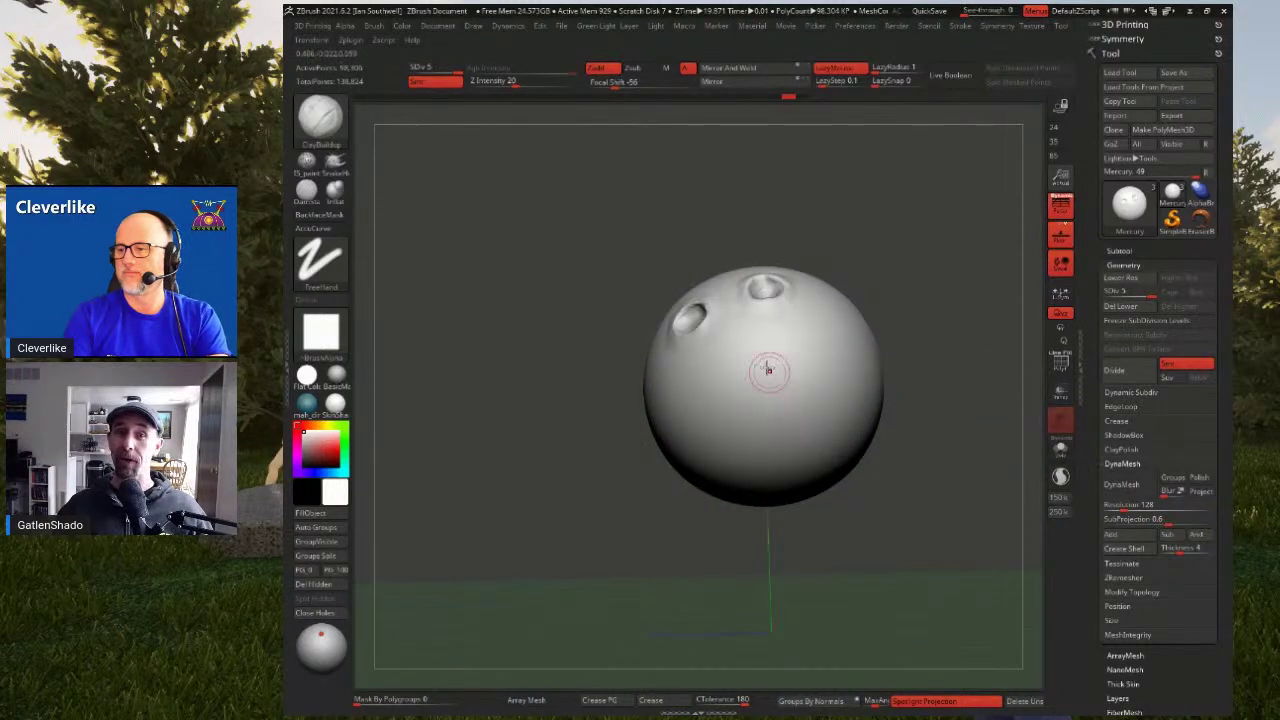
pyautogui.moveTo(734, 326); pyautogui.dragTo(769, 381, button='right')
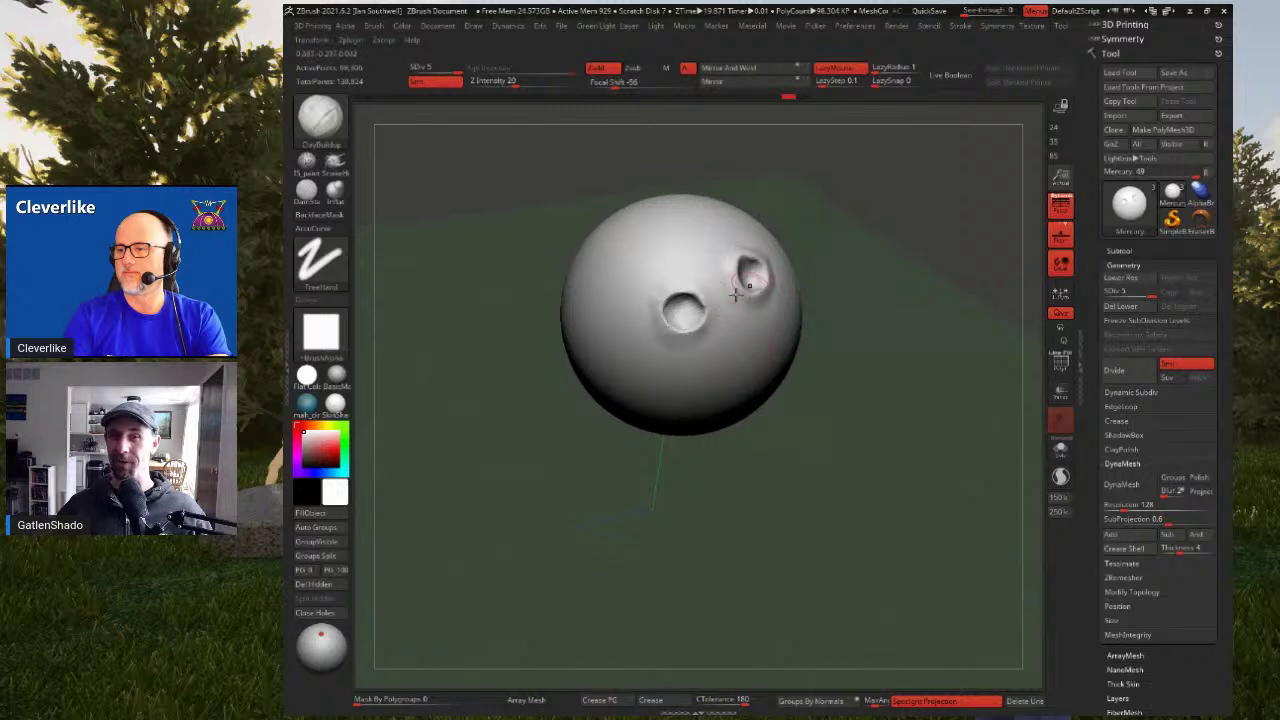
pyautogui.moveTo(762, 312); pyautogui.dragTo(856, 283, button='right')
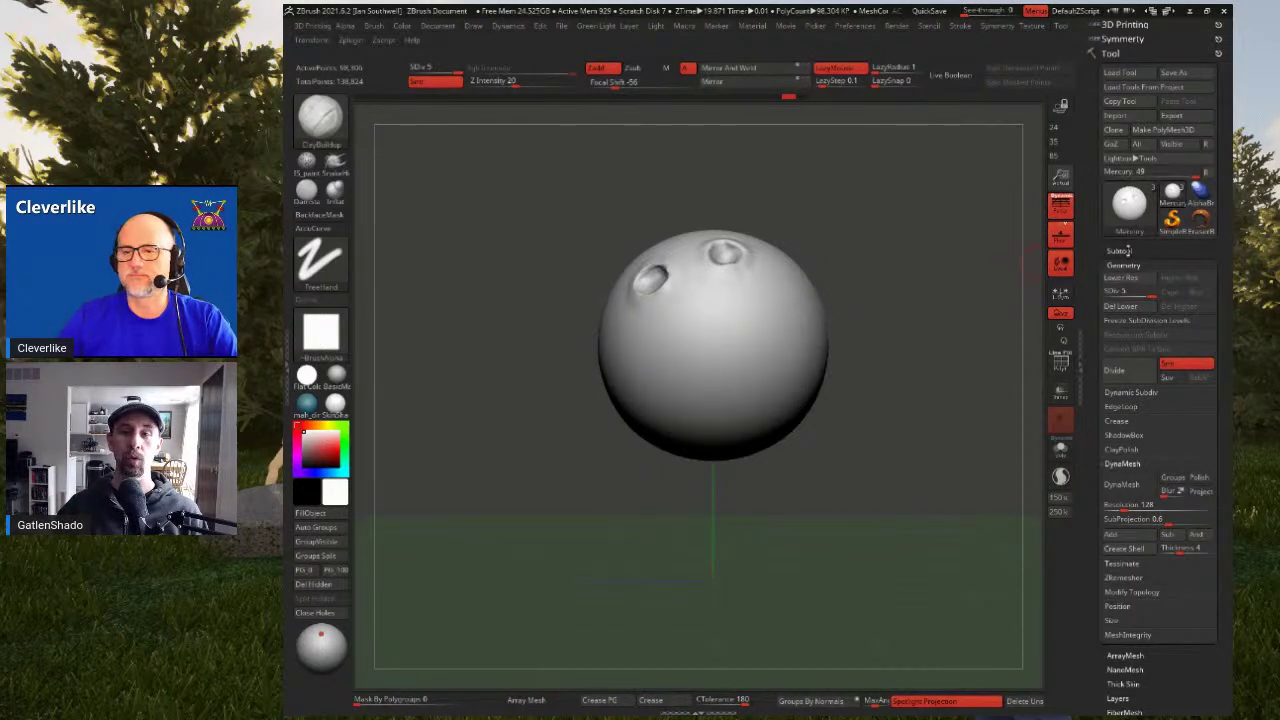
pyautogui.click(1119, 251)
pyautogui.moveTo(1143, 293)
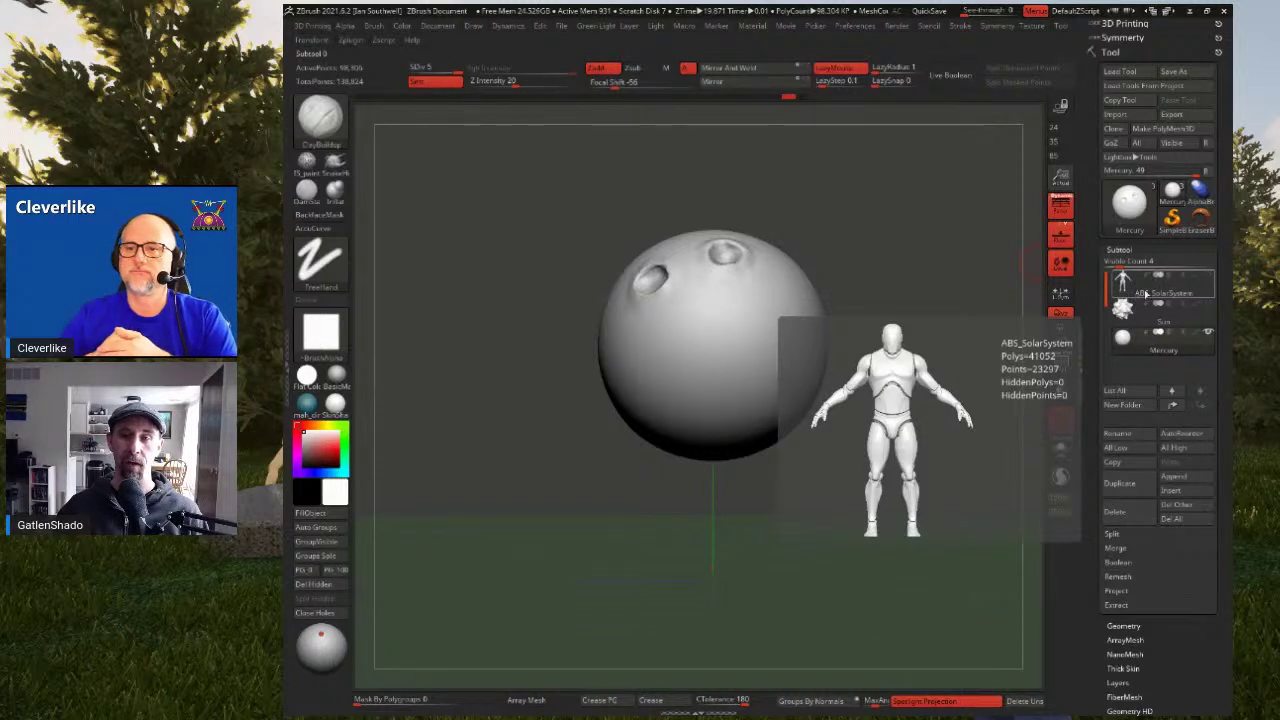
pyautogui.moveTo(1143, 351)
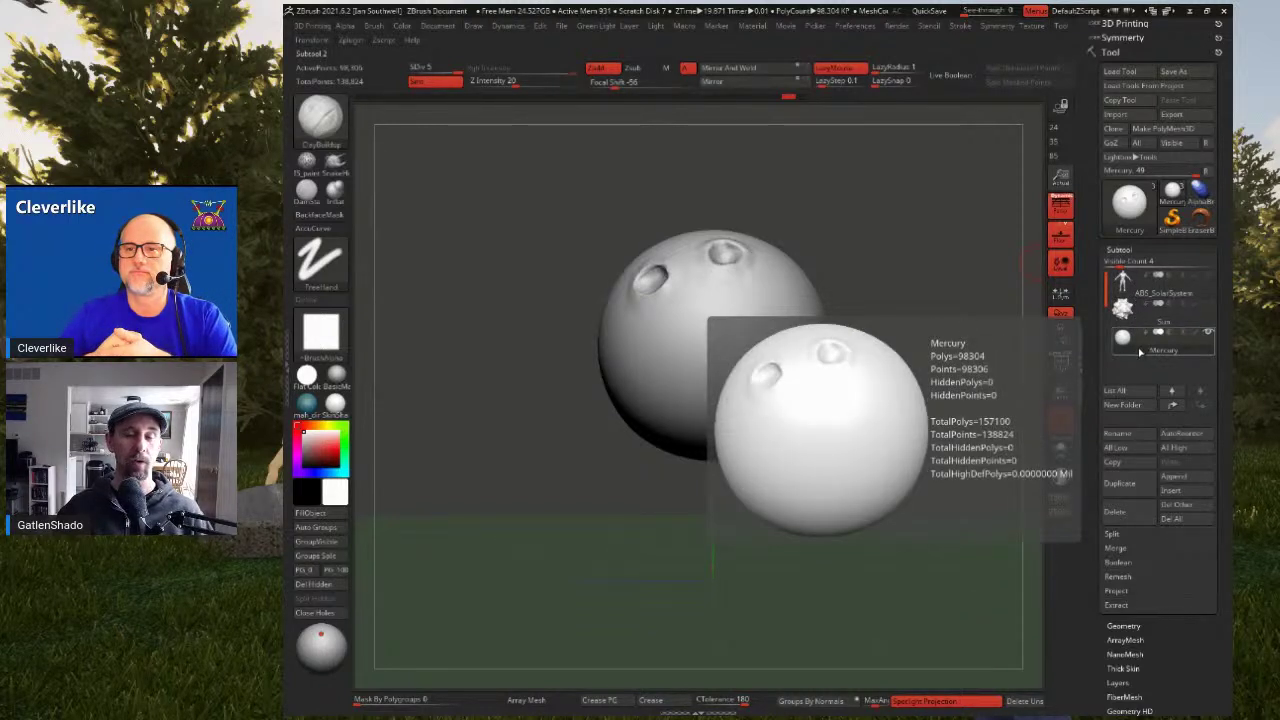
pyautogui.moveTo(1146, 318)
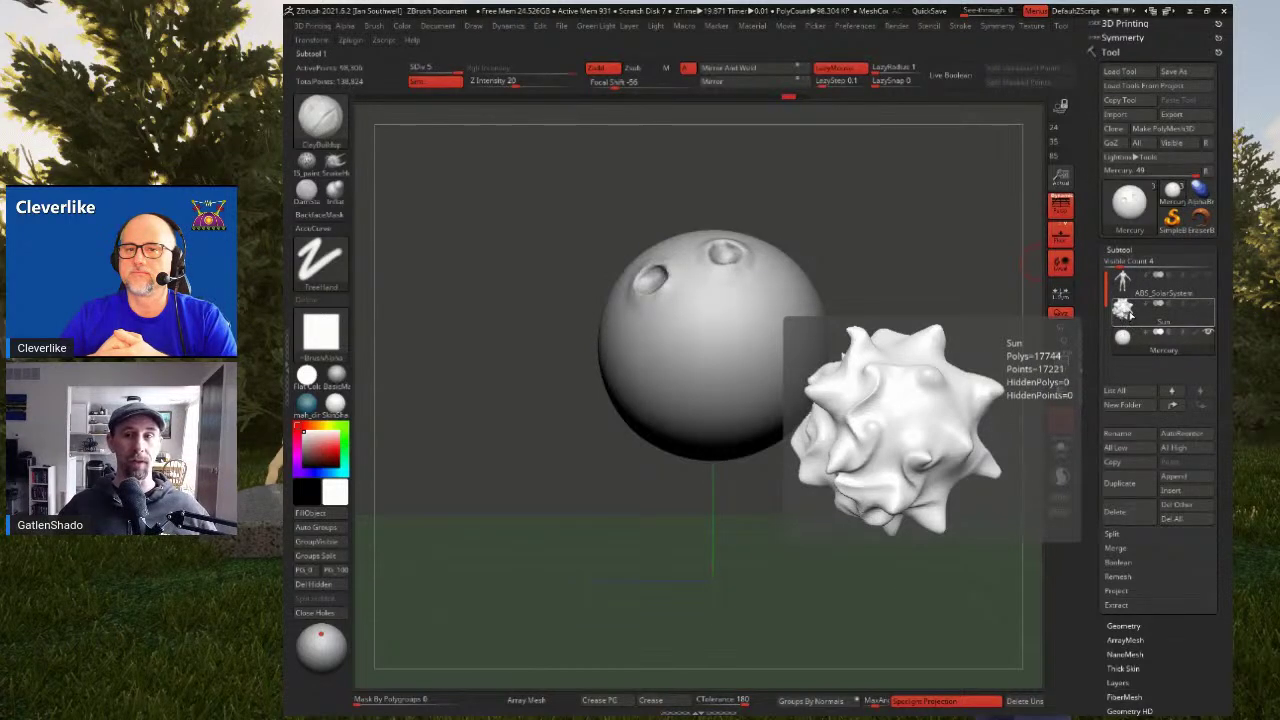
# Switch the active tool to the Sphere3D primitive and show its polyframe and Initialize settings
pyautogui.click(1134, 207)
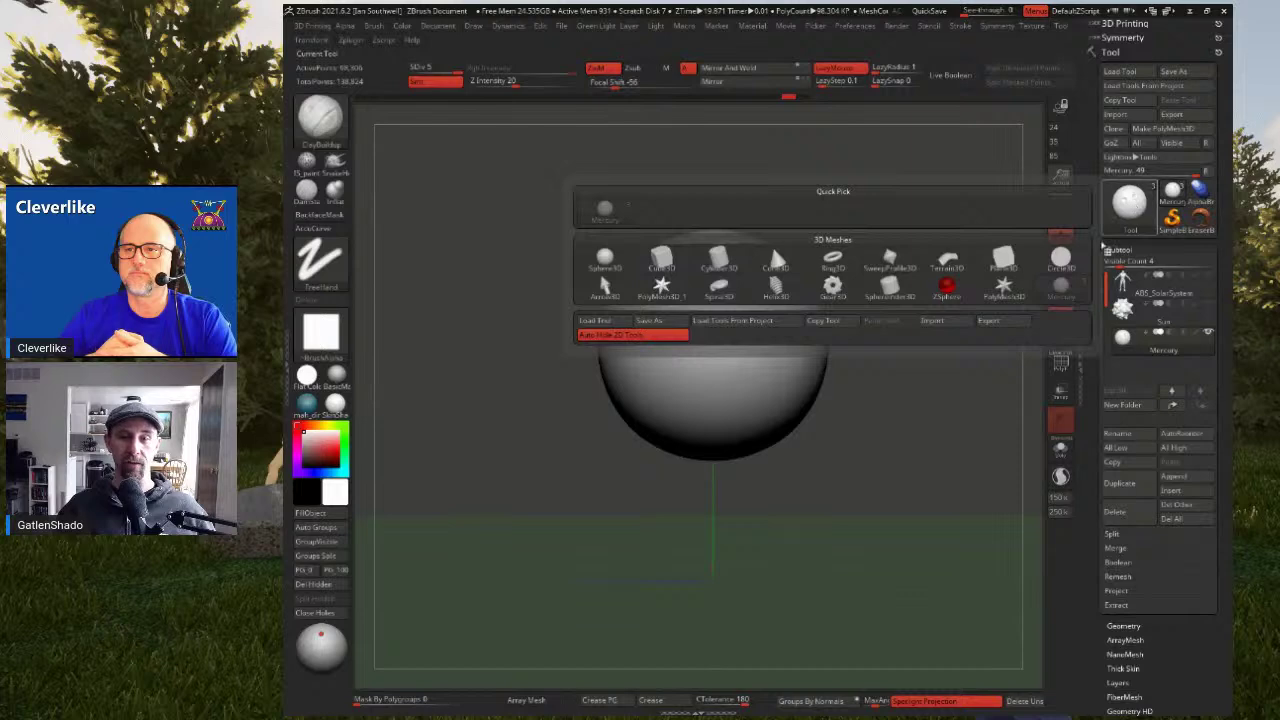
pyautogui.click(604, 258)
pyautogui.keyDown('alt'); pyautogui.moveTo(979, 304); pyautogui.dragTo(886, 300); pyautogui.keyUp('alt')
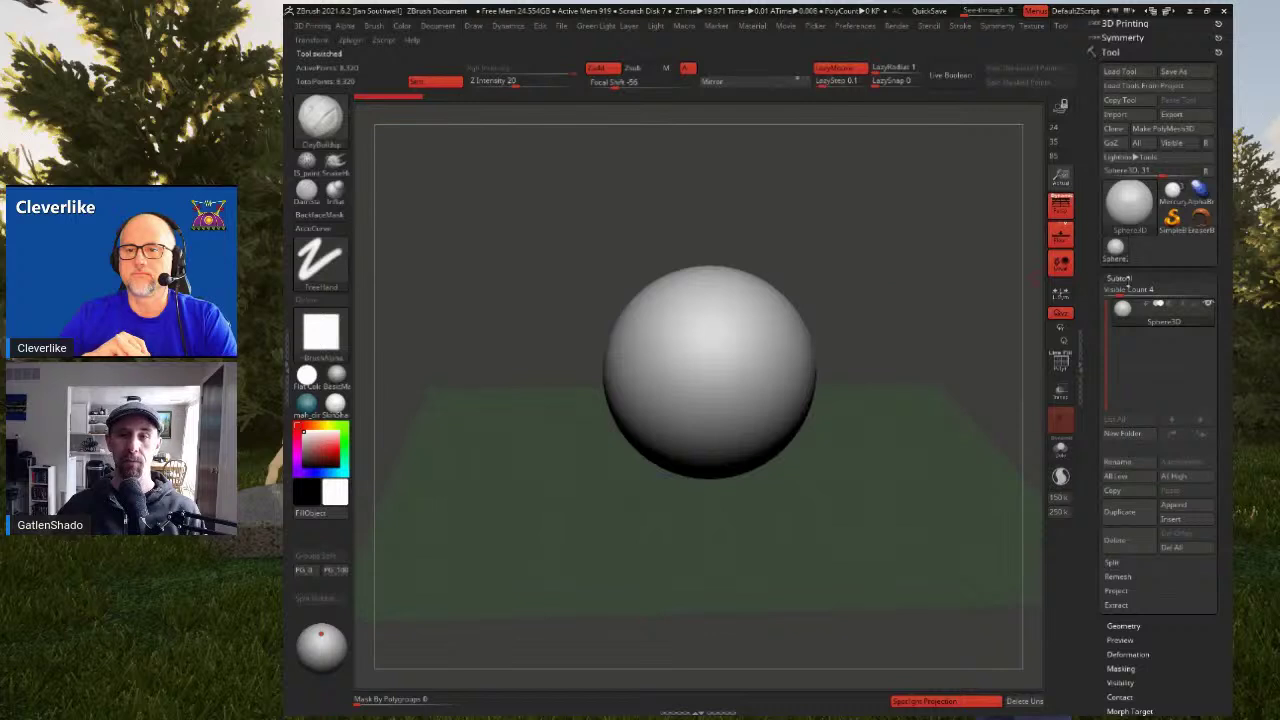
pyautogui.click(1123, 280)
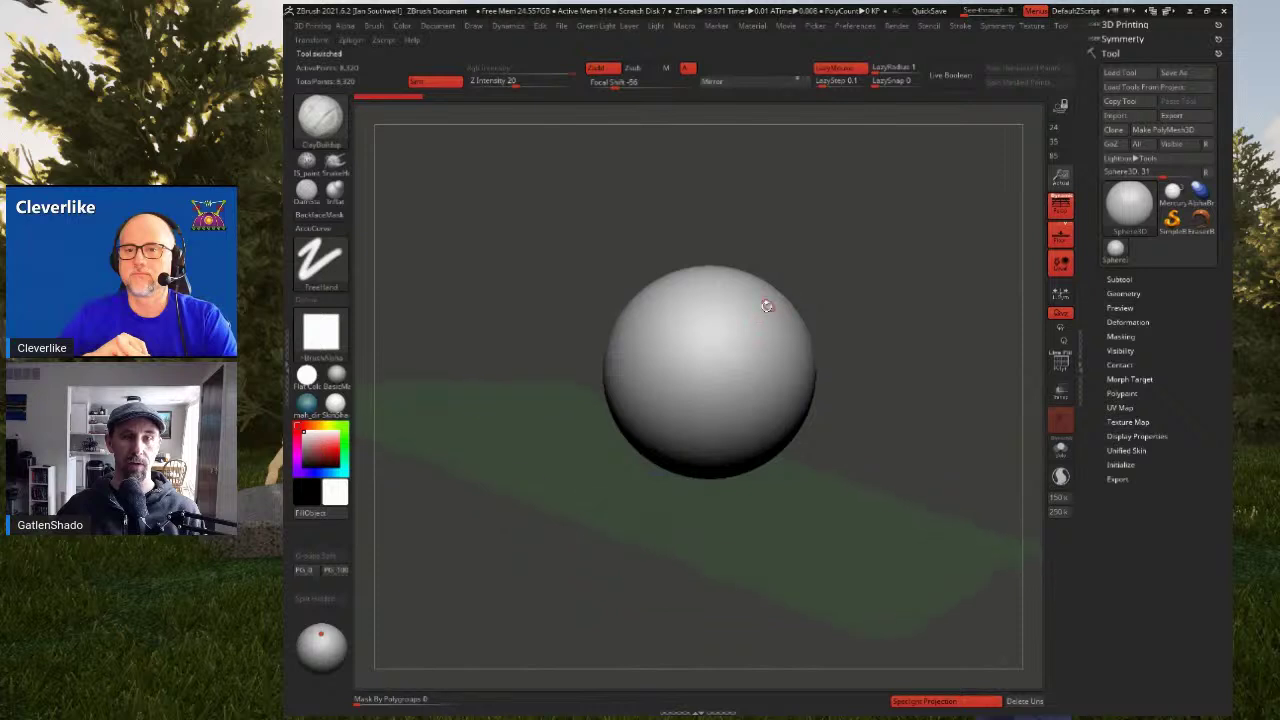
pyautogui.moveTo(752, 346)
pyautogui.mouseDown(button='right')
pyautogui.moveTo(722, 320)
pyautogui.moveTo(746, 340)
pyautogui.mouseUp(button='right')
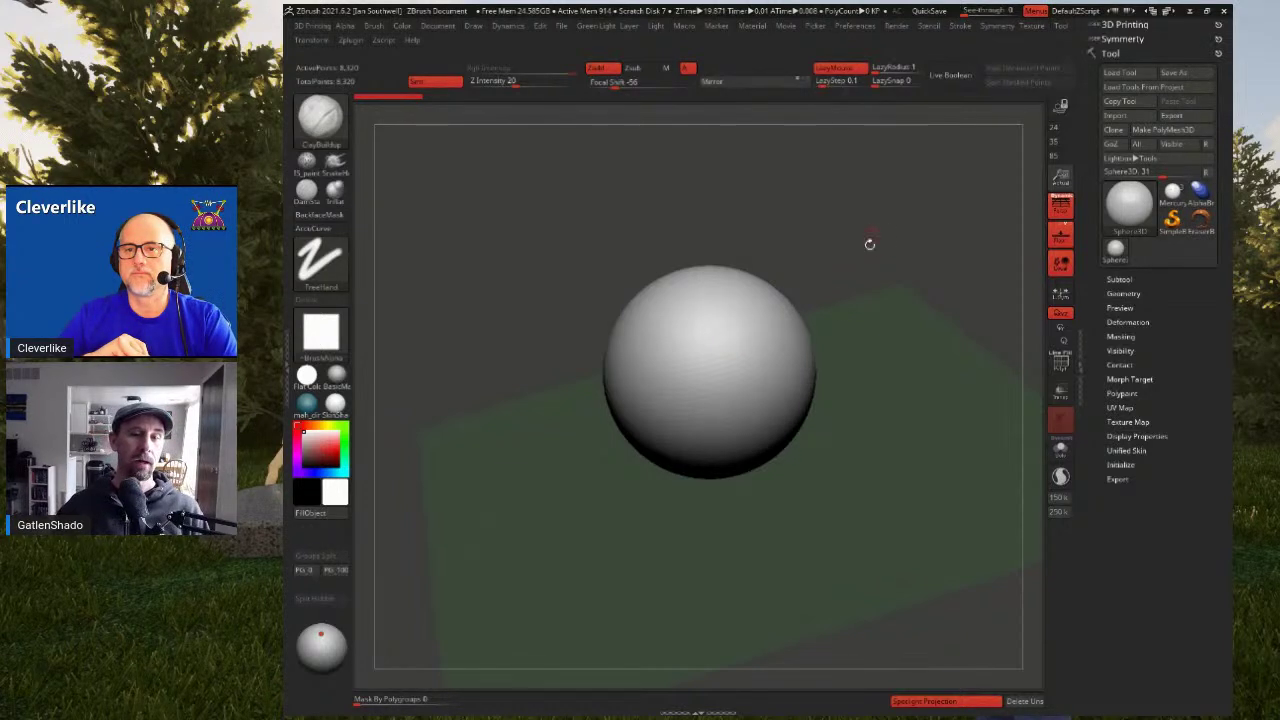
pyautogui.click(1121, 464)
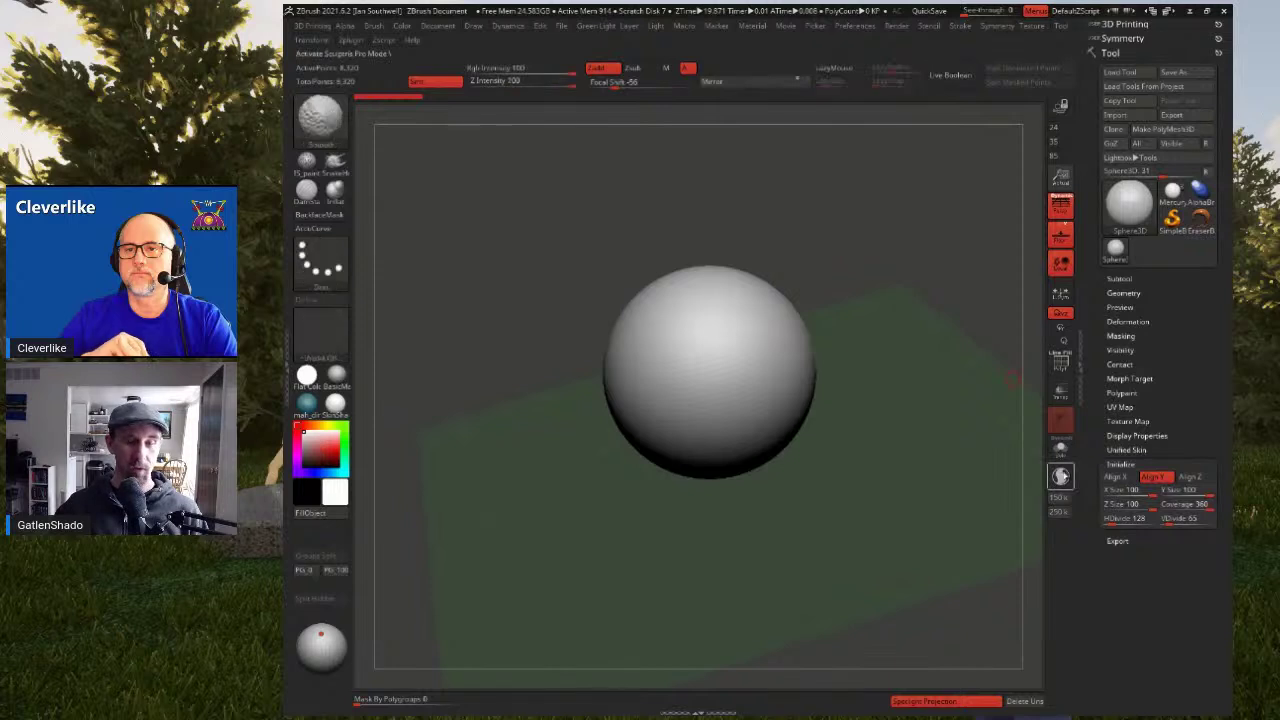
pyautogui.hotkey('shift', 'f')
# Try narrowing the sphere primitive into an ellipsoid with an X Size of 69, and undo the change
pyautogui.moveTo(1150, 493); pyautogui.dragTo(1124, 494)
pyautogui.moveTo(1005, 462)
pyautogui.mouseDown()
pyautogui.moveTo(951, 469)
pyautogui.moveTo(1024, 479)
pyautogui.mouseUp()
pyautogui.moveTo(1131, 491)
pyautogui.mouseDown()
pyautogui.moveTo(1137, 519)
pyautogui.moveTo(1108, 519)
pyautogui.mouseUp()
pyautogui.press('ctrl')
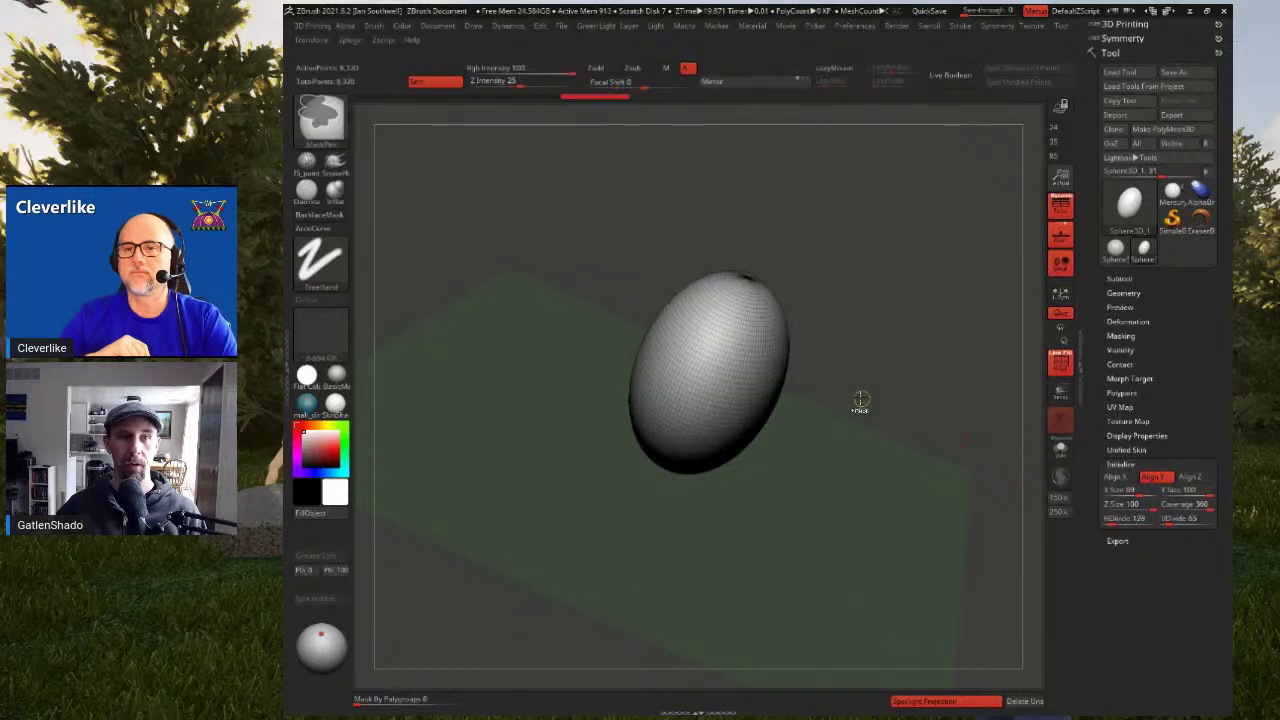
pyautogui.hotkey('ctrl', 'z')
pyautogui.hotkey('ctrl', 'z')
pyautogui.hotkey('ctrl', 'z')
pyautogui.moveTo(903, 326); pyautogui.dragTo(871, 260)
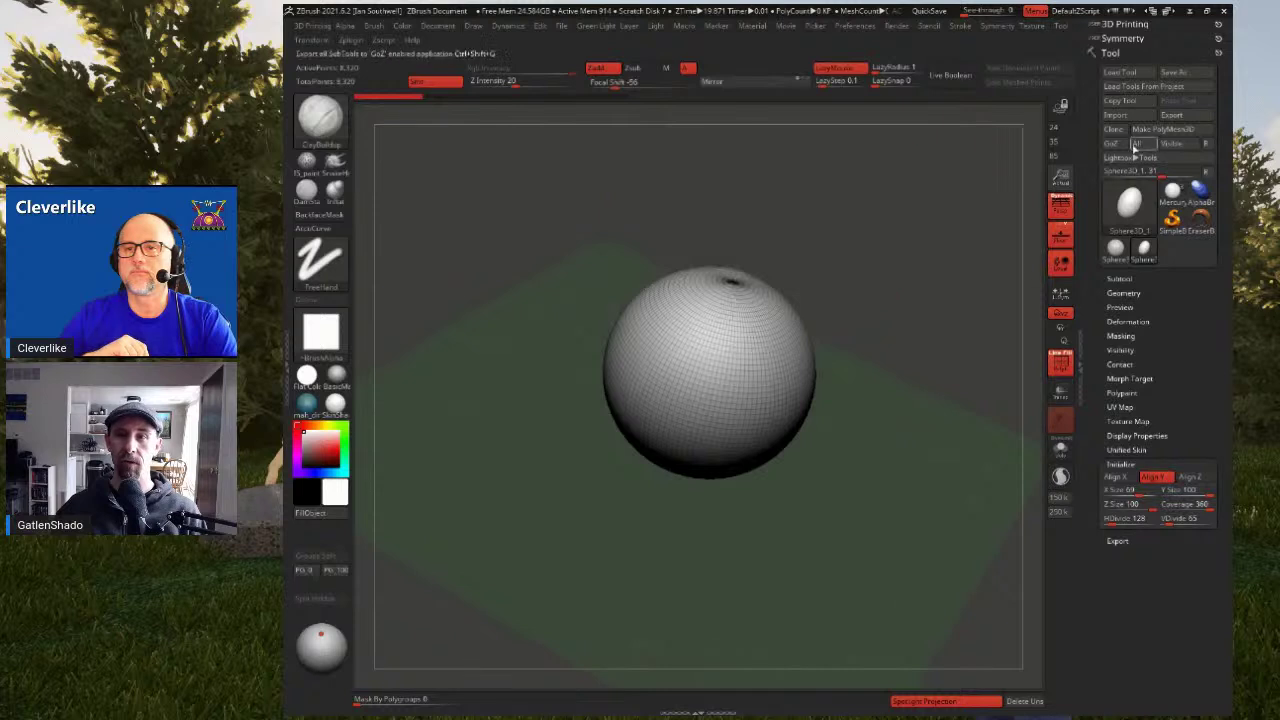
pyautogui.press('shift')
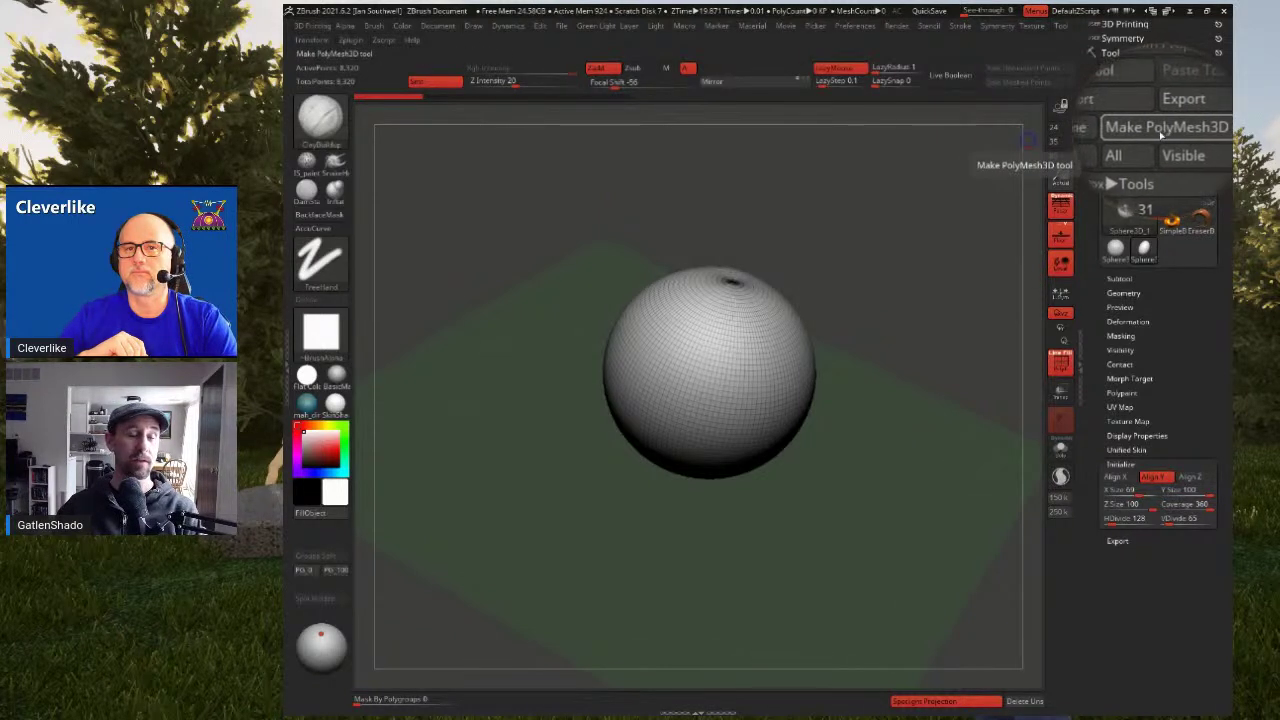
# Convert the sphere primitive into an editable PolyMesh3D
pyautogui.press('shift')
pyautogui.click(1152, 130)
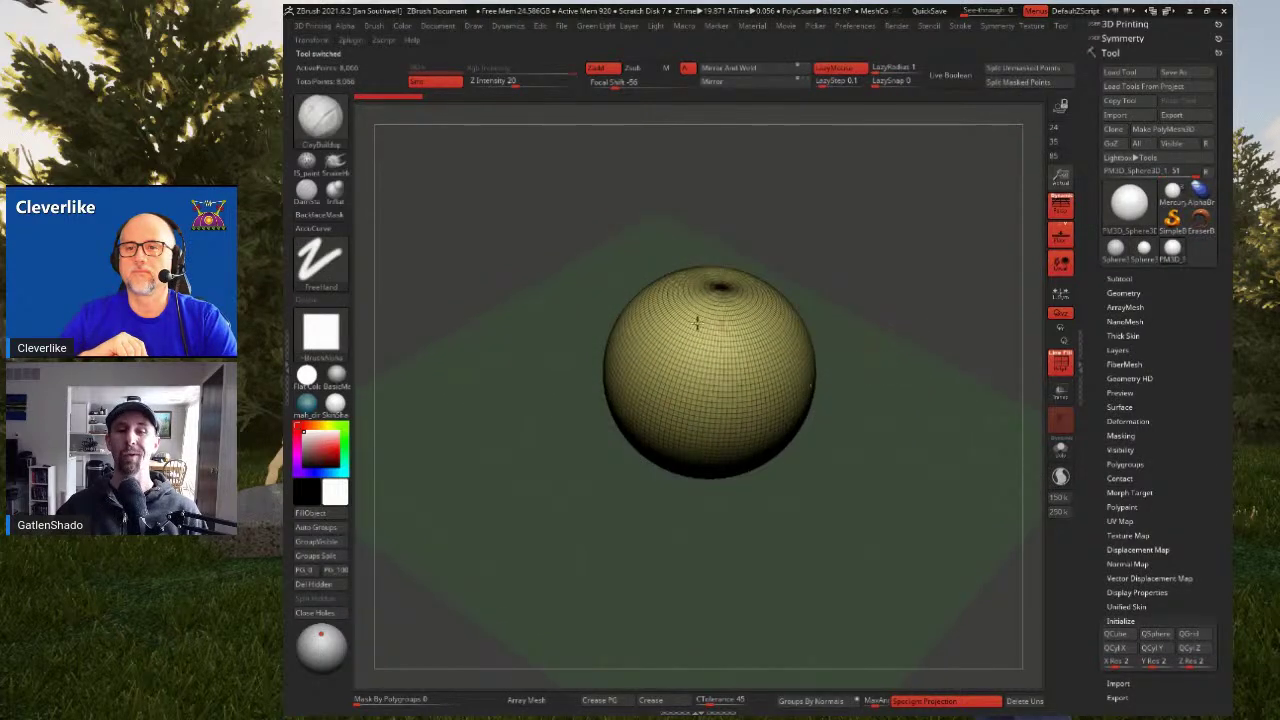
pyautogui.moveTo(874, 380)
pyautogui.mouseDown()
pyautogui.moveTo(851, 394)
pyautogui.moveTo(869, 357)
pyautogui.moveTo(868, 374)
pyautogui.mouseUp()
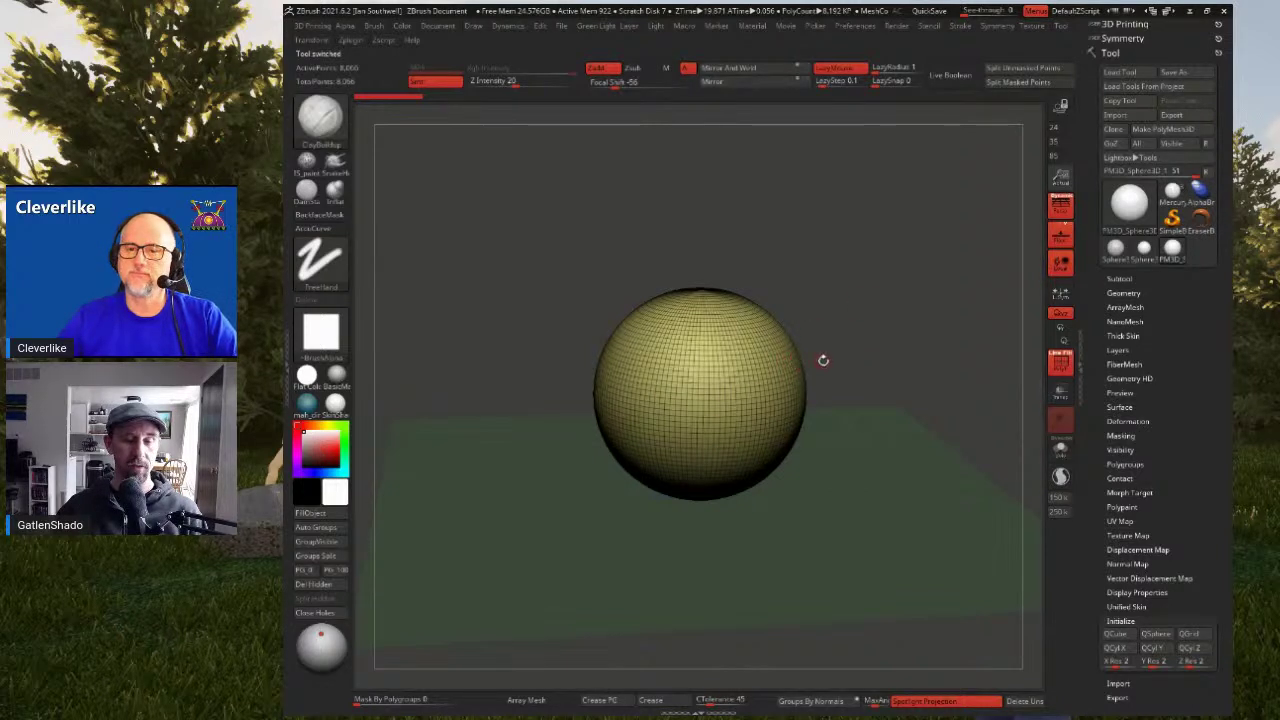
# Replace the sphere mesh with a PolyPlane from the gizmo's transform types, and face it straight on without perspective
pyautogui.press('w')
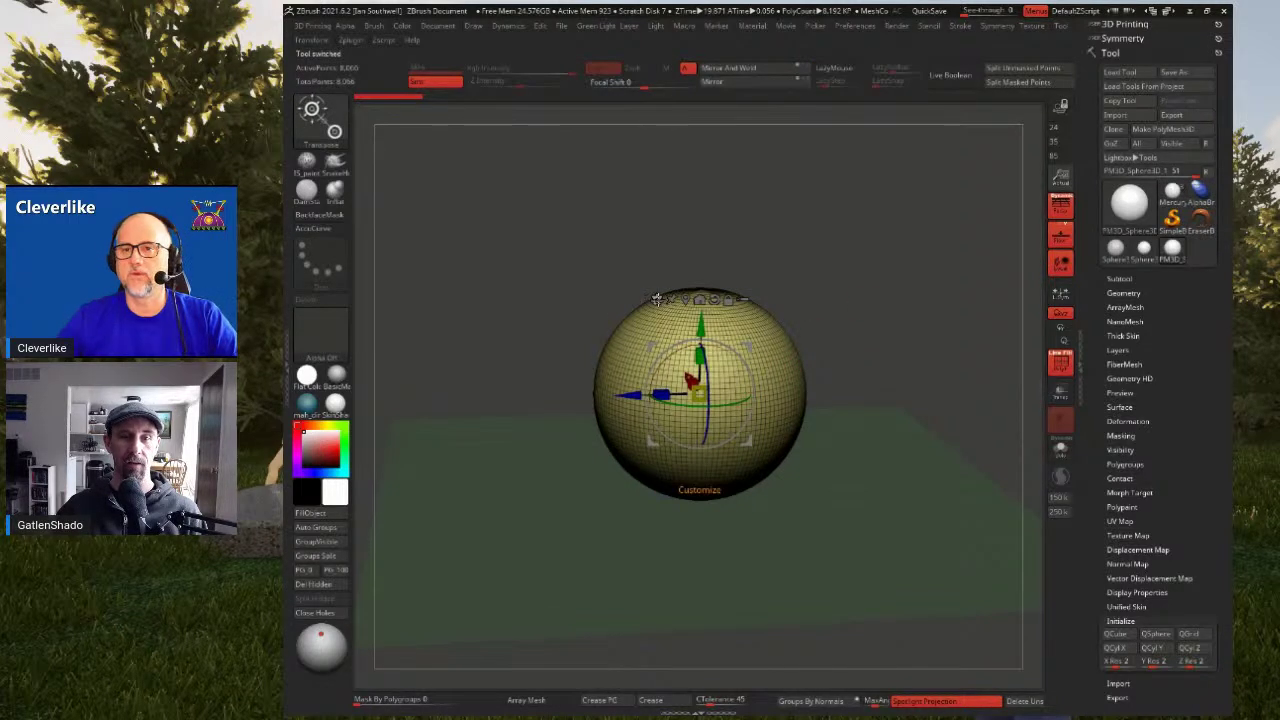
pyautogui.click(656, 299)
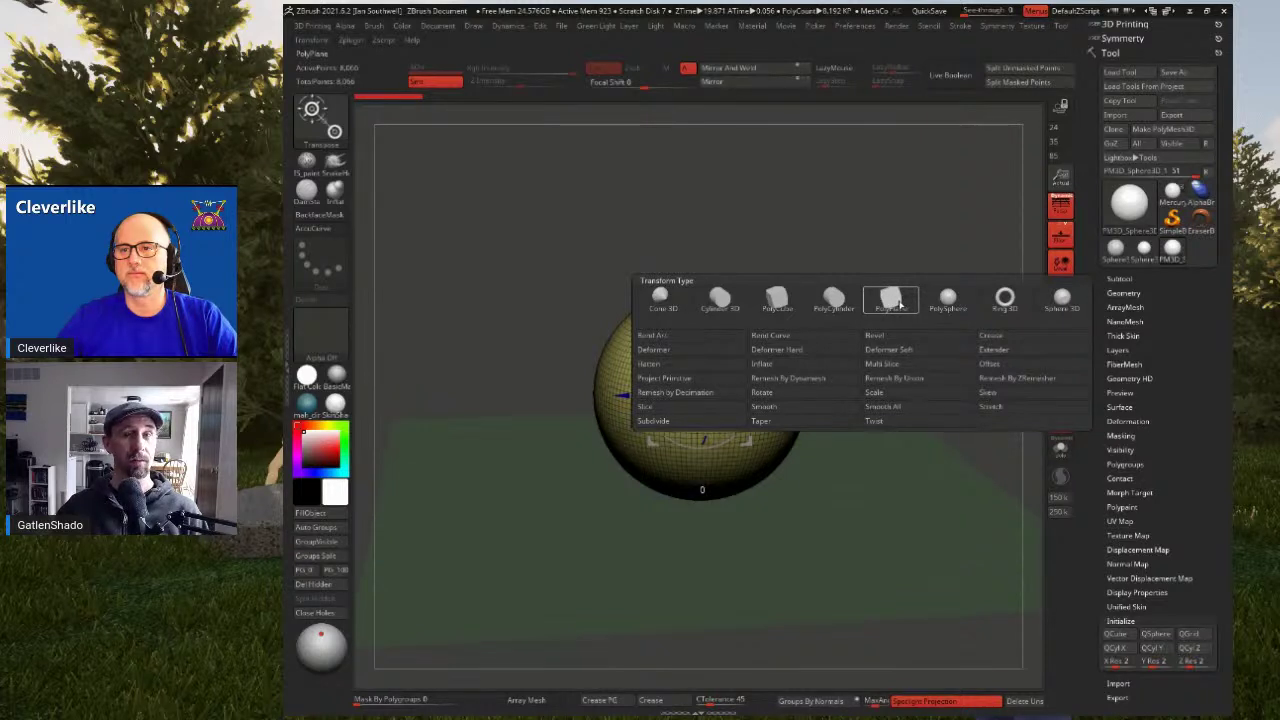
pyautogui.click(897, 303)
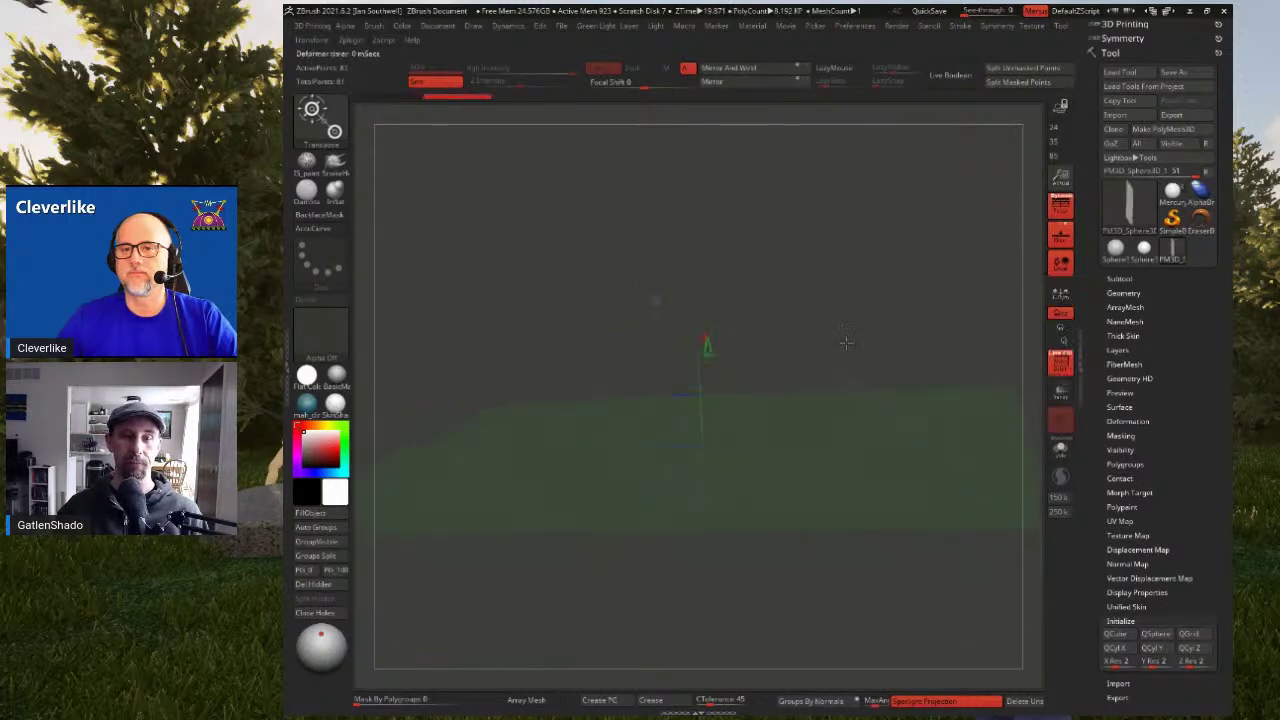
pyautogui.keyDown('shift'); pyautogui.moveTo(824, 331); pyautogui.dragTo(890, 360); pyautogui.keyUp('shift')
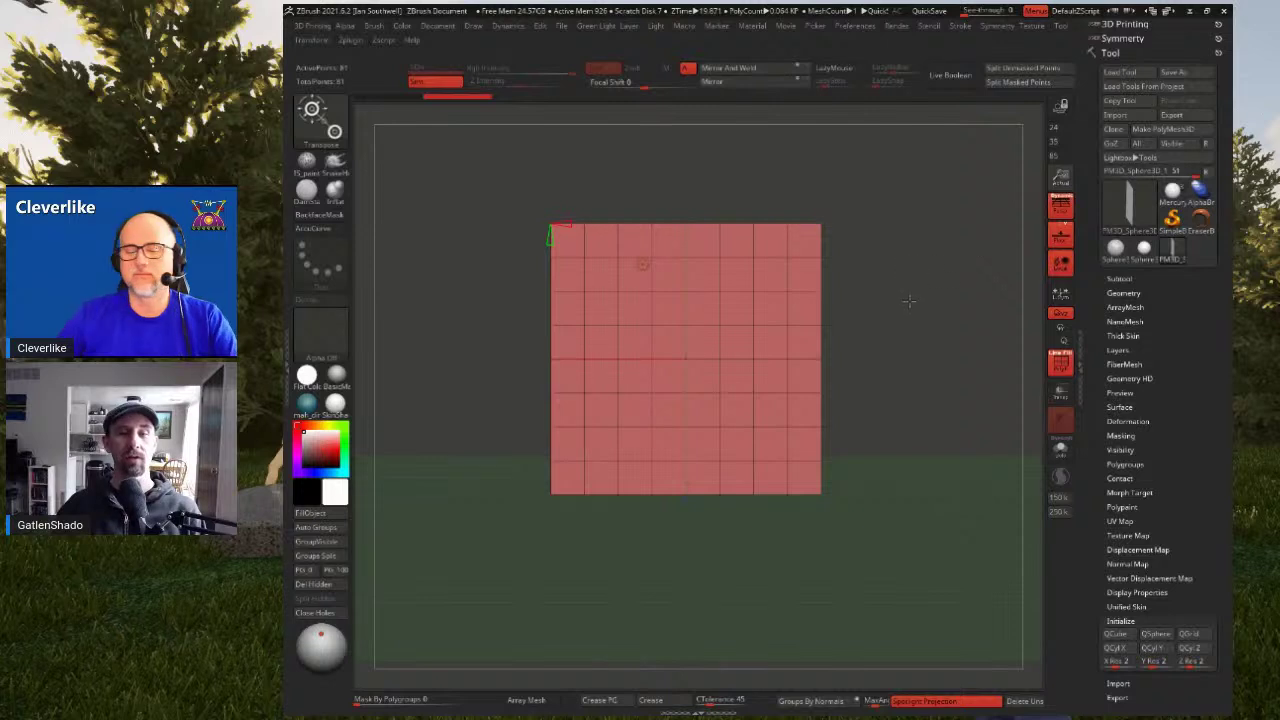
pyautogui.moveTo(908, 300); pyautogui.dragTo(886, 362)
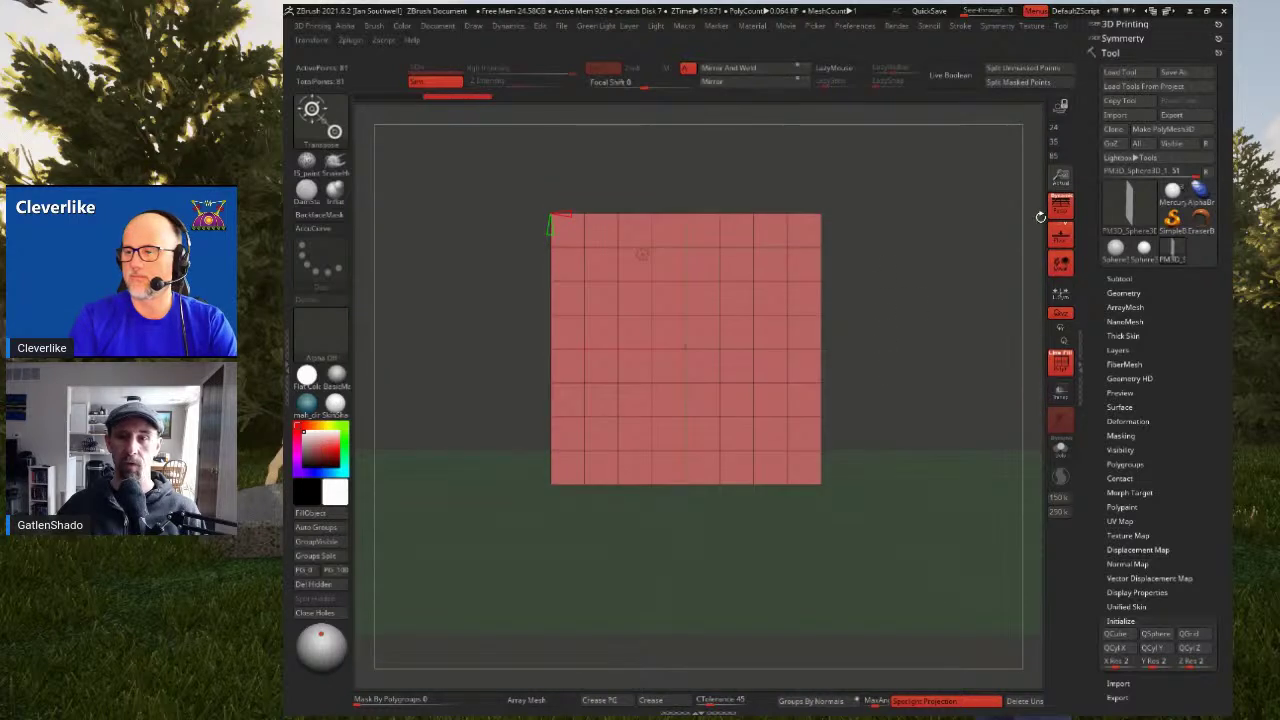
pyautogui.keyDown('alt'); pyautogui.moveTo(907, 276); pyautogui.dragTo(928, 296); pyautogui.keyUp('alt')
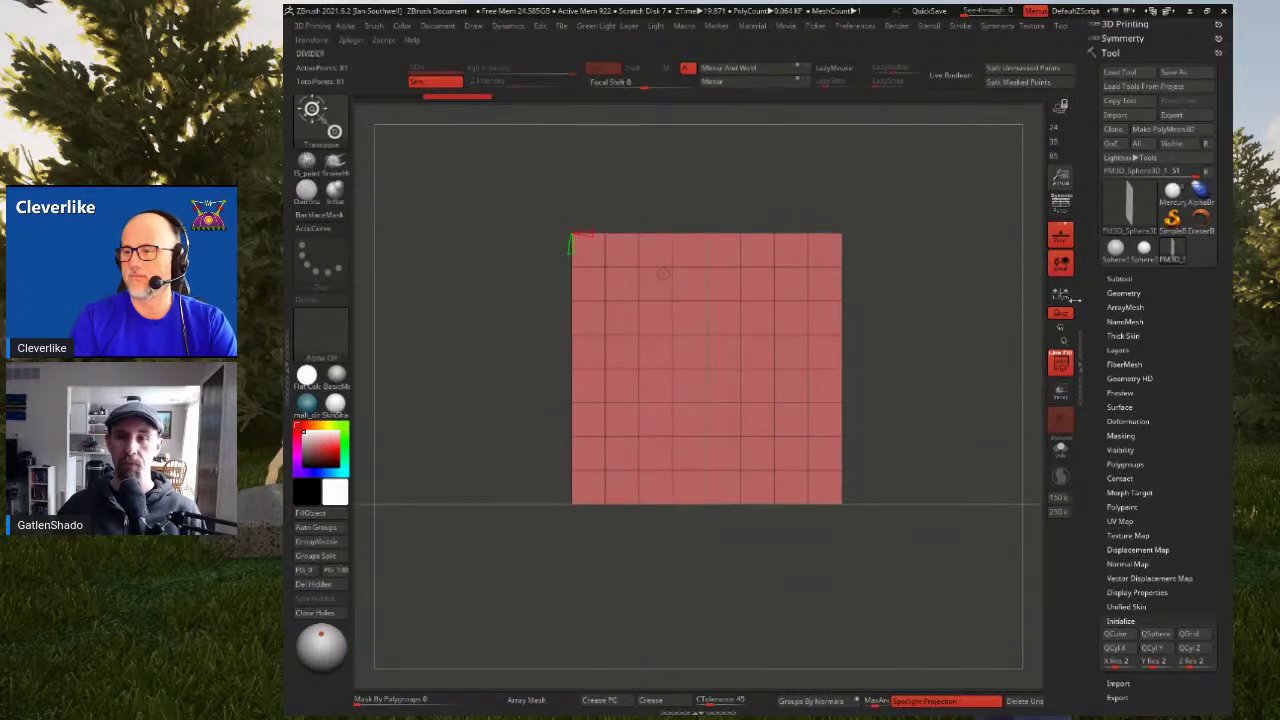
# Divide the plane's geometry repeatedly until it reaches subdivision level 6
pyautogui.click(1124, 292)
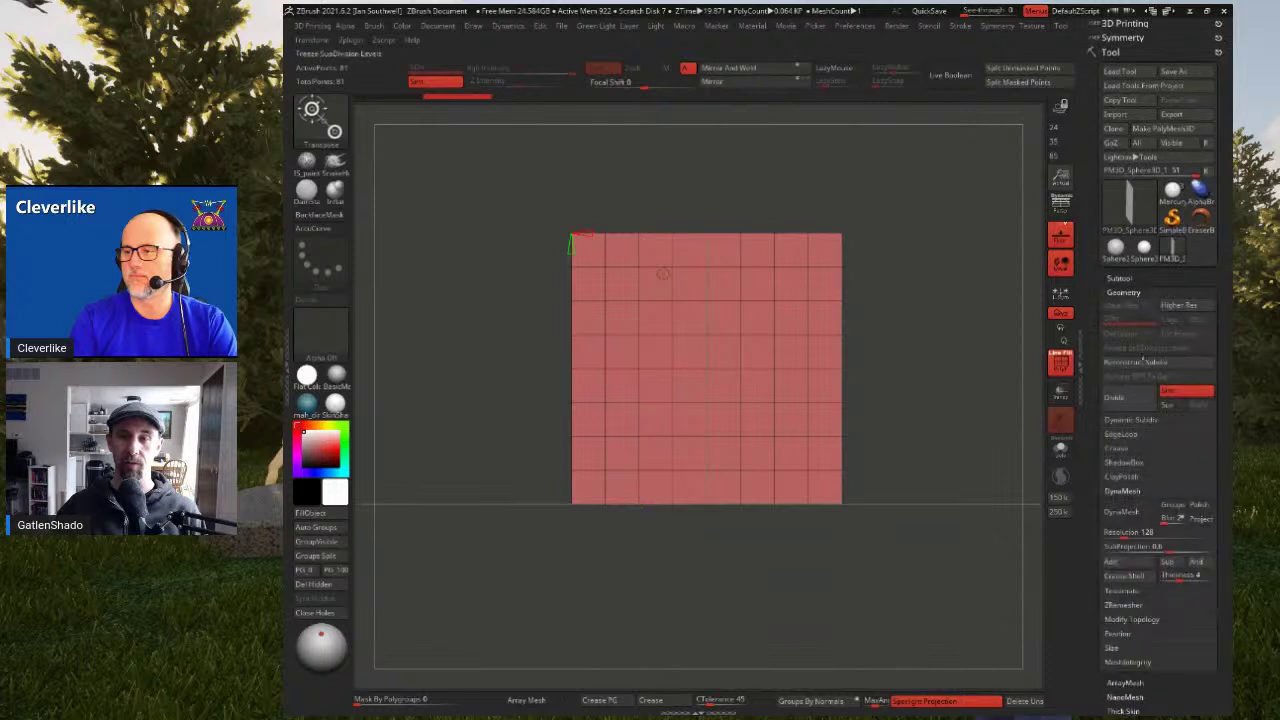
pyautogui.click(1125, 399)
pyautogui.click(1125, 399)
pyautogui.click(1125, 399)
pyautogui.click(1125, 399)
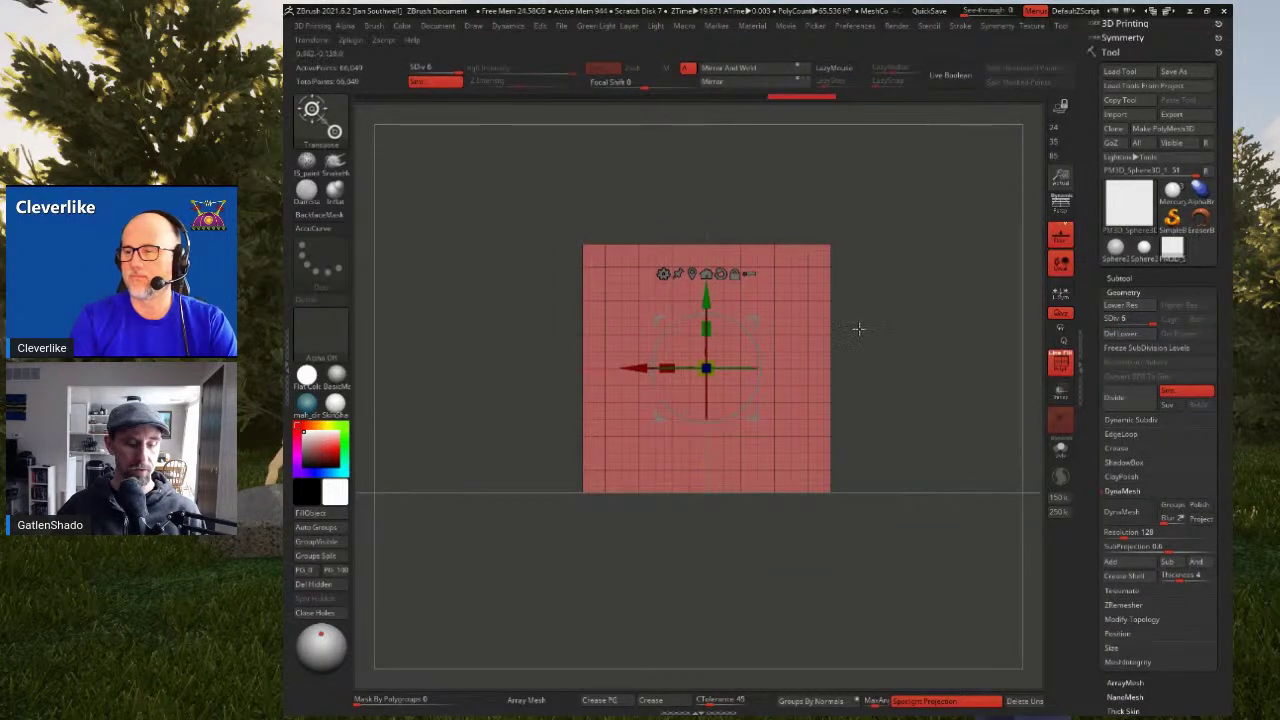
pyautogui.press('q')
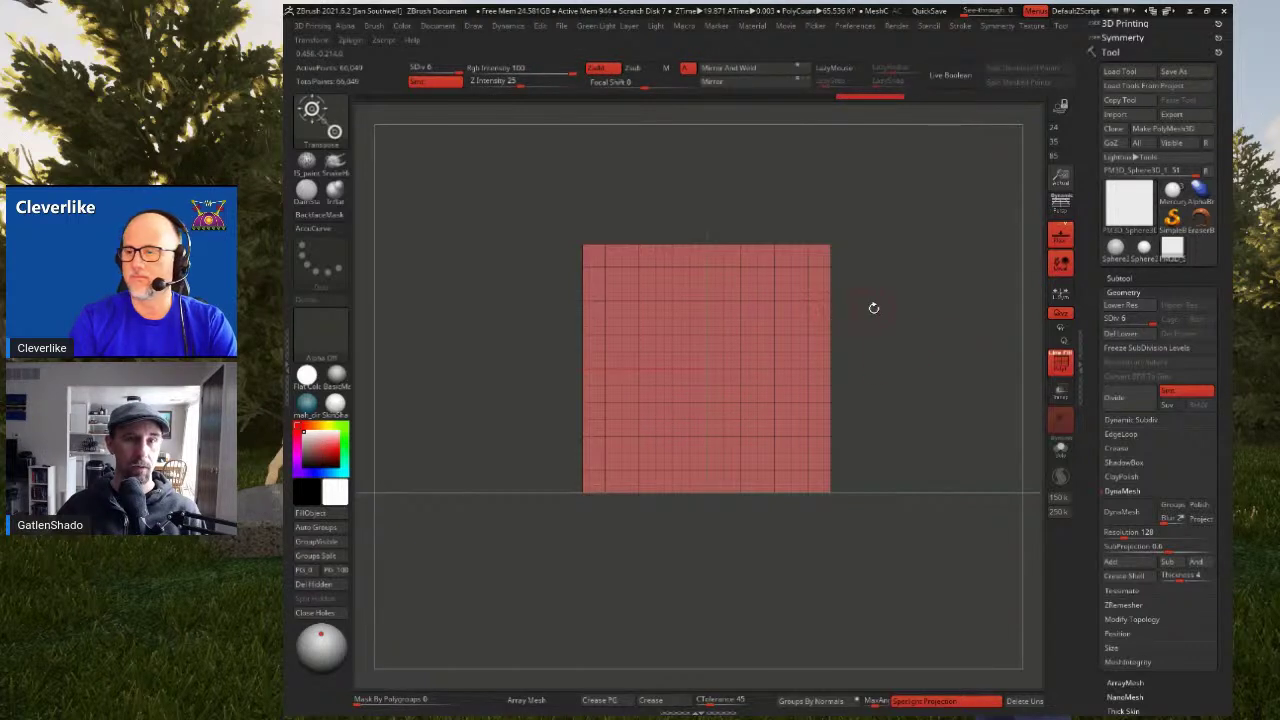
pyautogui.press('w')
pyautogui.press('q')
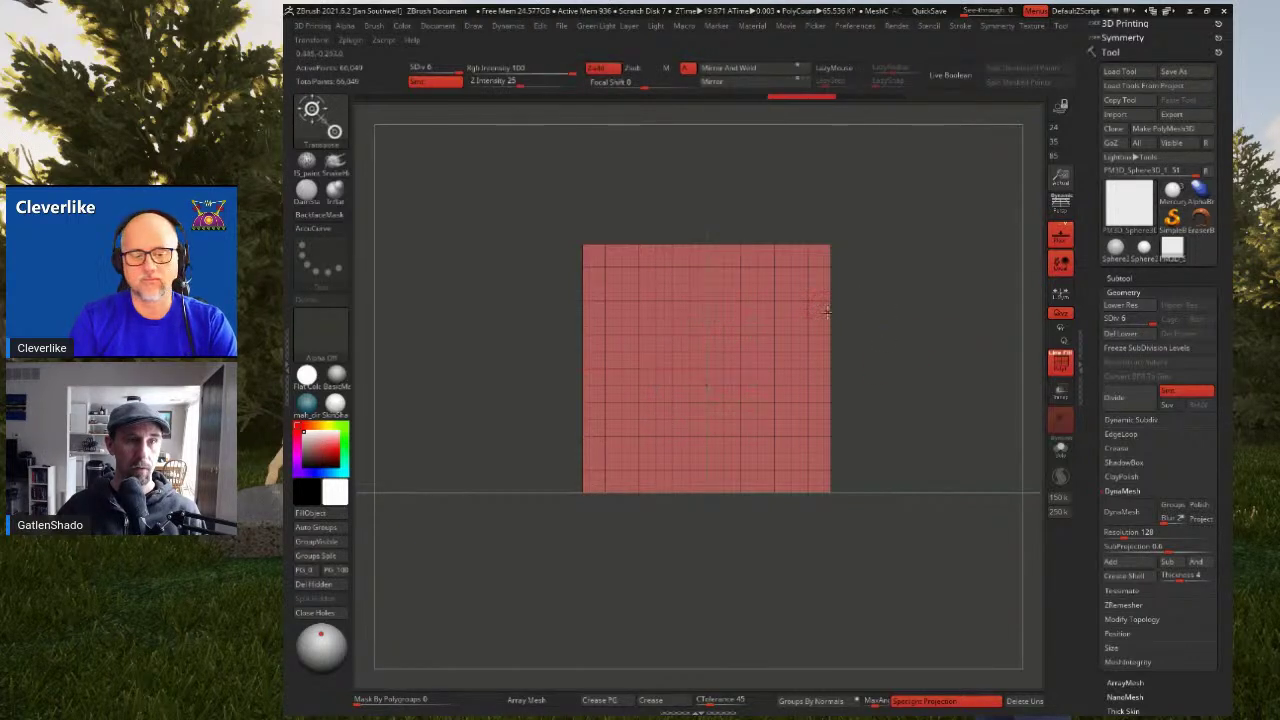
# Subdivide the plane further to SDiv 9 and hide its polyframe lines
pyautogui.keyDown('ctrl'); pyautogui.moveTo(883, 316); pyautogui.dragTo(895, 335, button='right'); pyautogui.keyUp('ctrl')
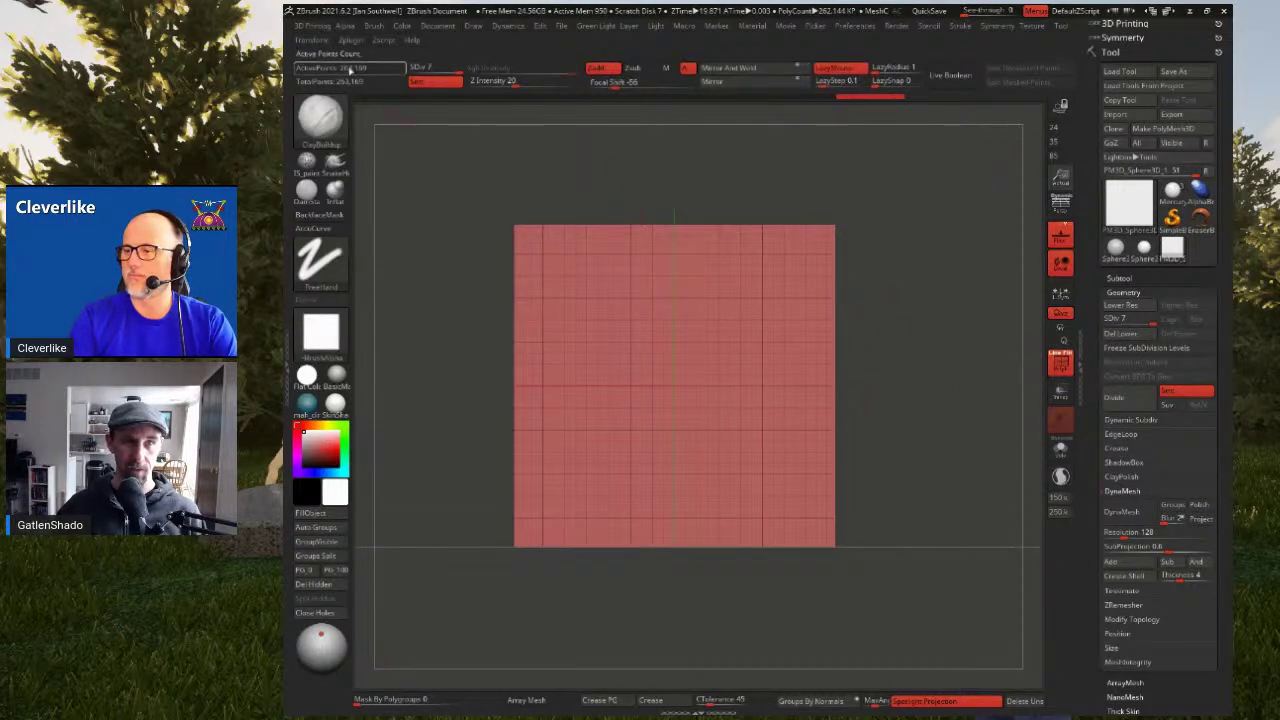
pyautogui.press('shift')
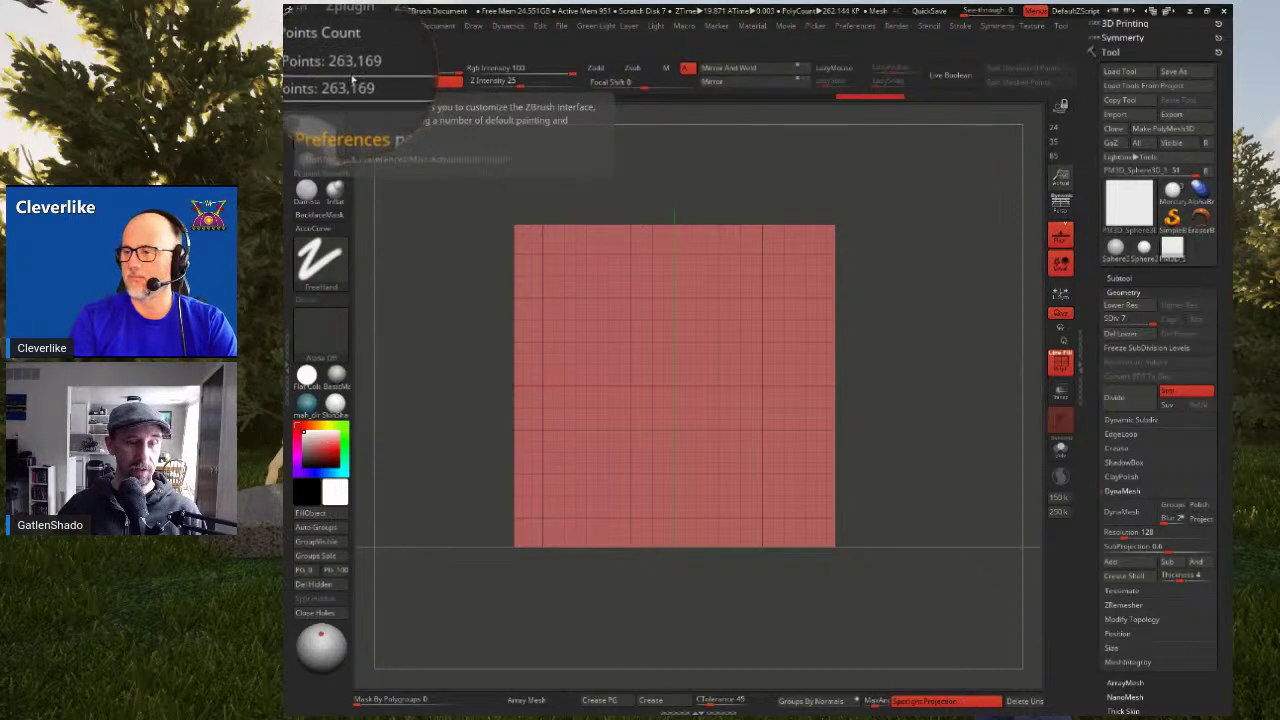
pyautogui.hotkey('ctrl', 'd')
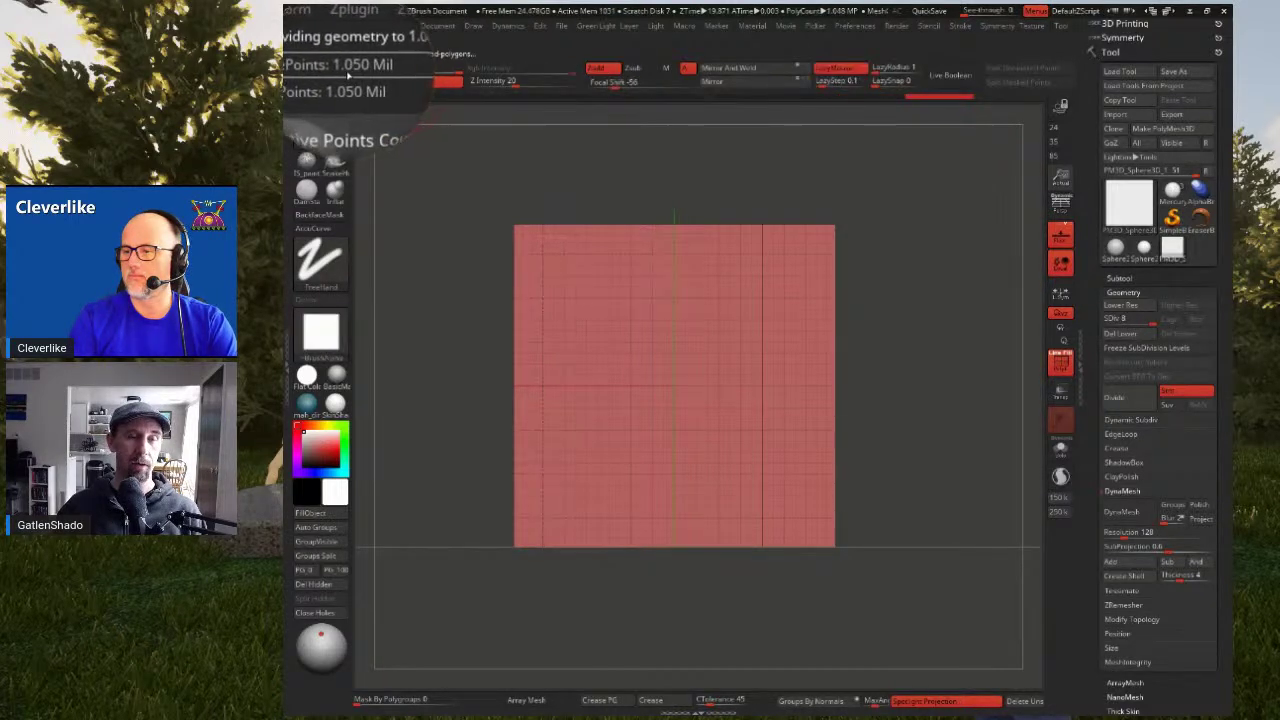
pyautogui.hotkey('ctrl', 'd')
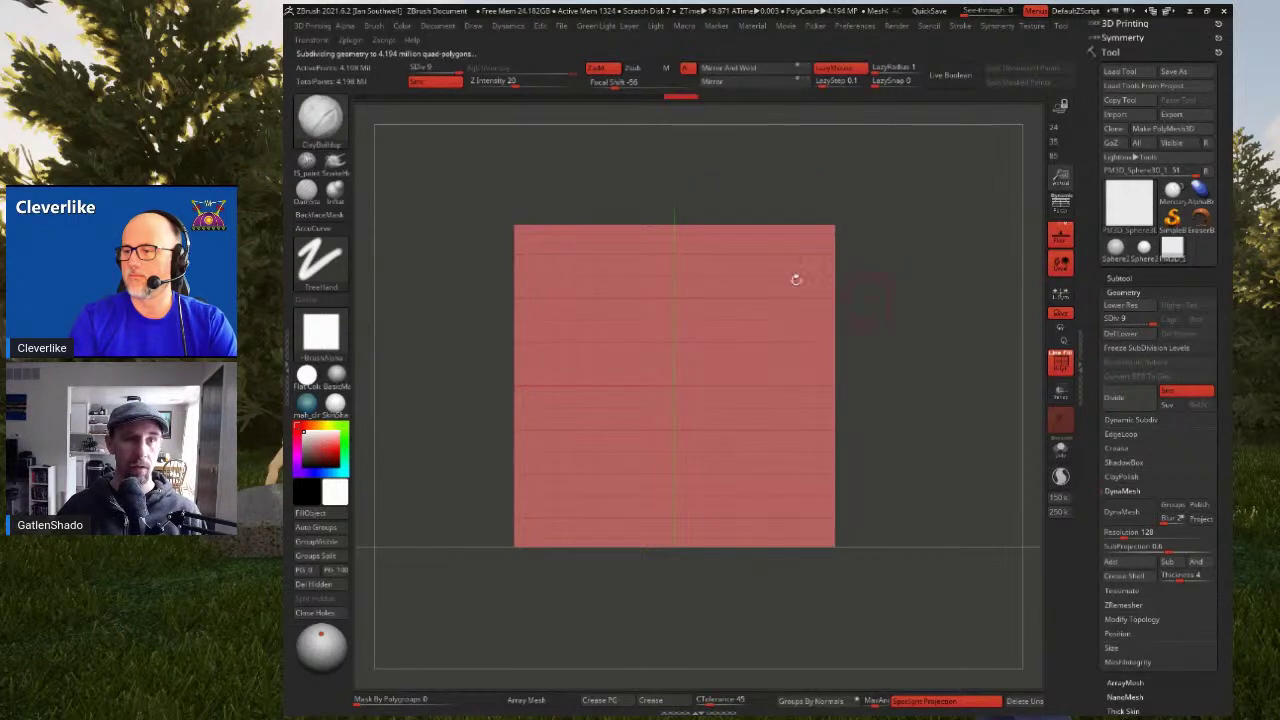
pyautogui.hotkey('shift', 'f')
# Try masking a rectangle in the middle of the plane, and undo the mask
pyautogui.keyDown('alt'); pyautogui.moveTo(908, 303); pyautogui.dragTo(1003, 442); pyautogui.keyUp('alt')
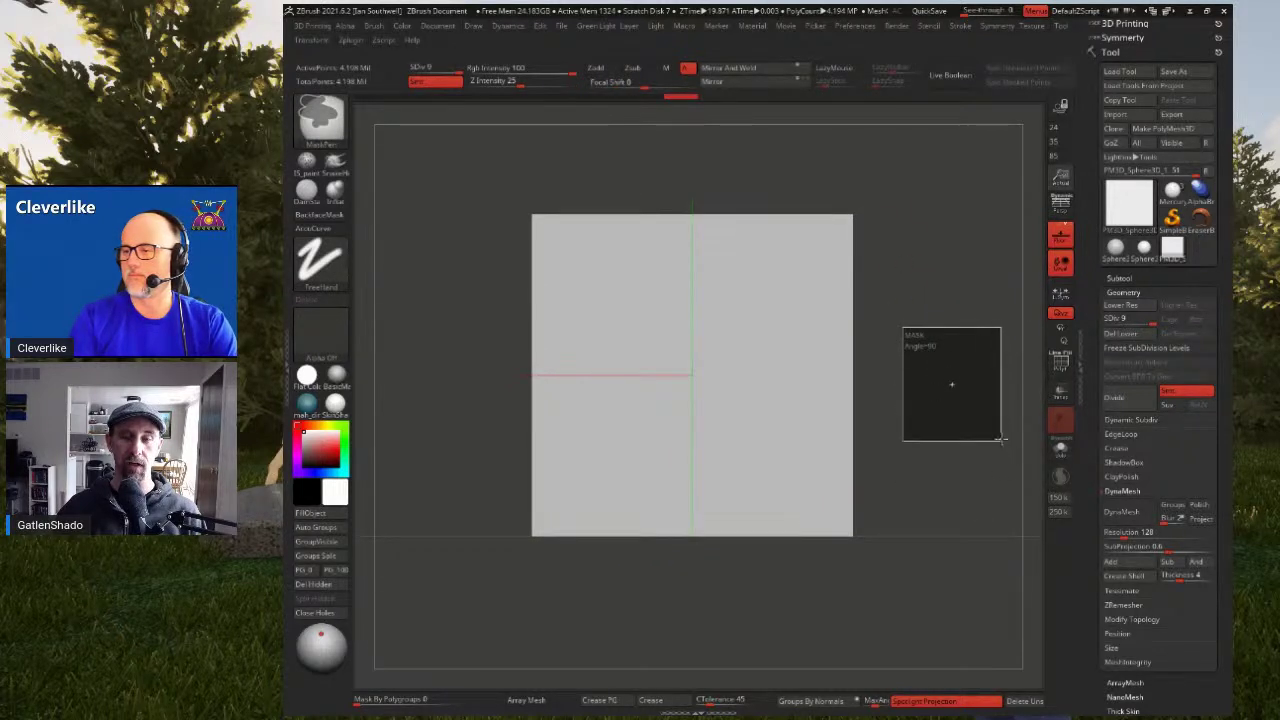
pyautogui.keyDown('ctrl'); pyautogui.moveTo(1005, 437); pyautogui.dragTo(741, 423); pyautogui.keyUp('ctrl')
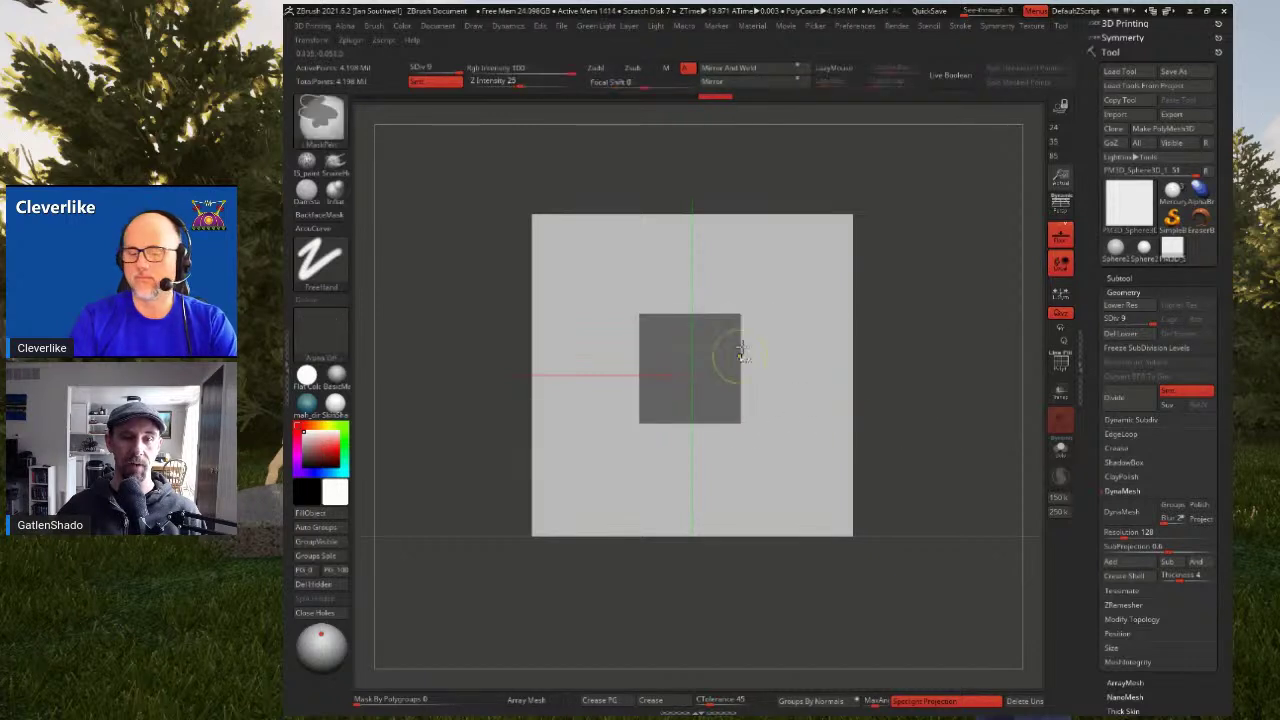
pyautogui.hotkey('ctrl', 'z')
pyautogui.keyDown('ctrl'); pyautogui.click(320, 123); pyautogui.keyUp('ctrl')
pyautogui.keyDown('ctrl'); pyautogui.click(326, 130); pyautogui.keyUp('ctrl')
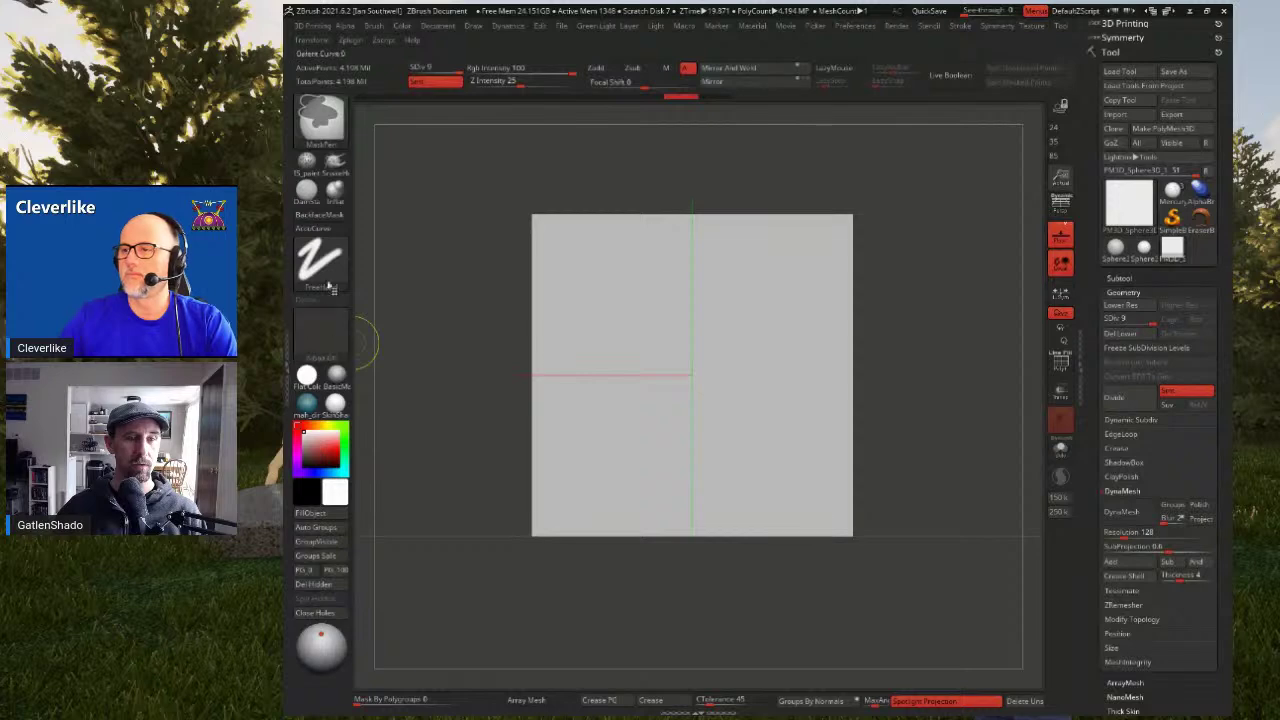
pyautogui.press('F1')
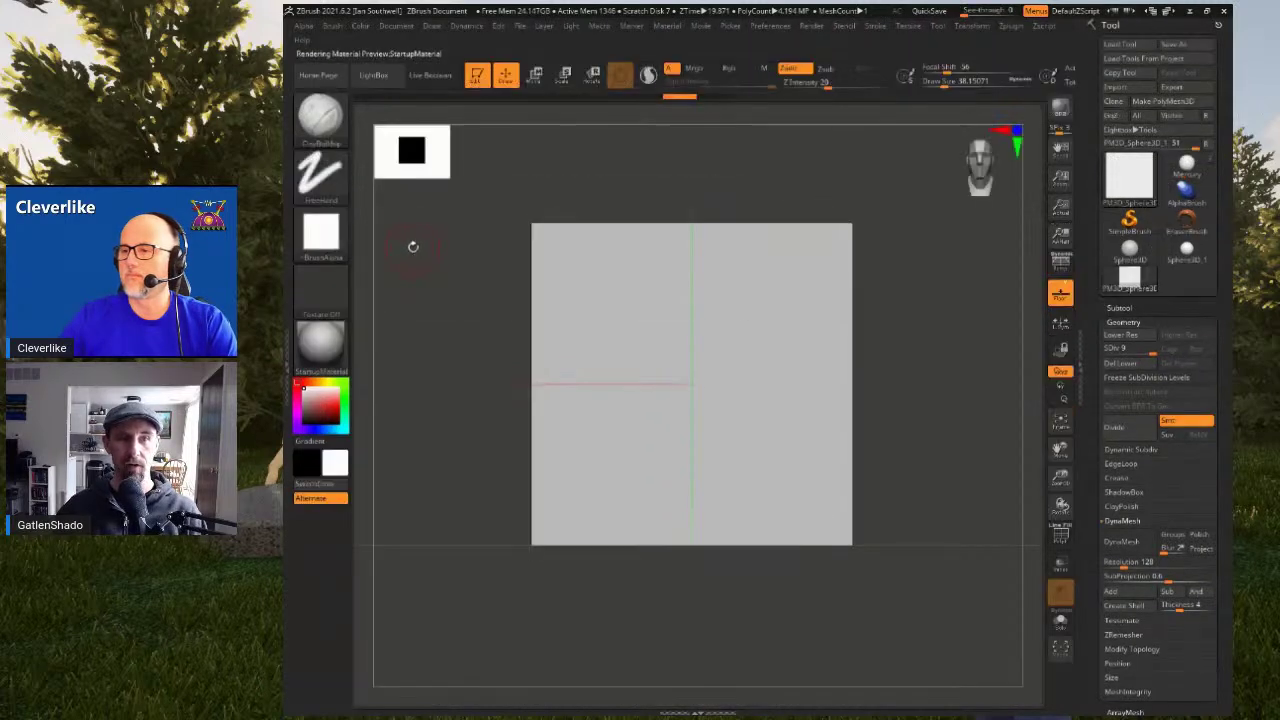
pyautogui.press('ctrl')
pyautogui.moveTo(328, 178)
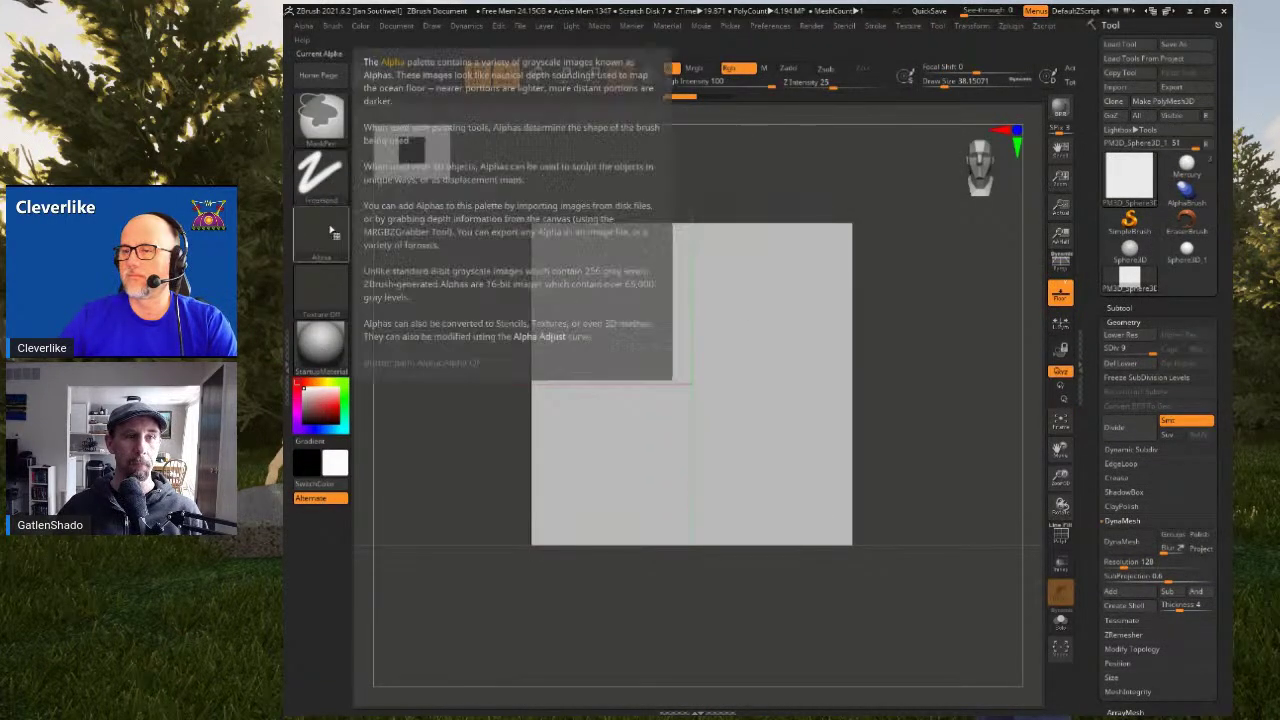
pyautogui.click(328, 178)
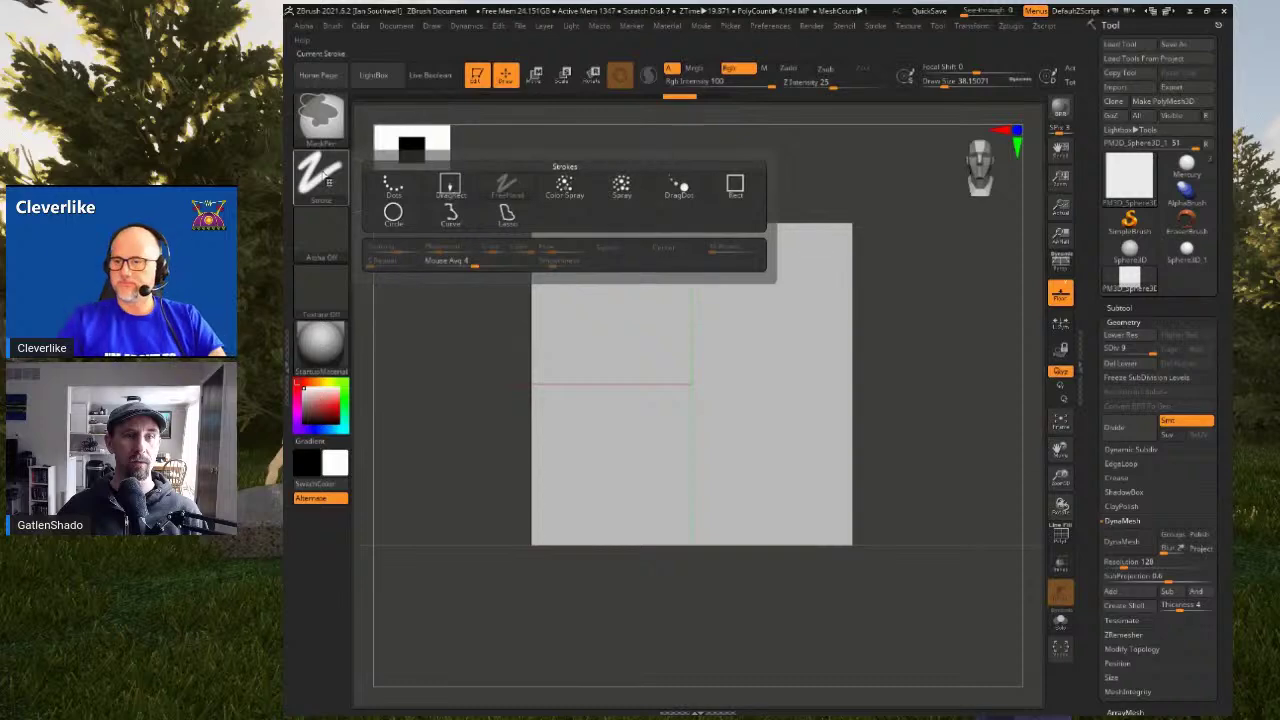
pyautogui.press('F1')
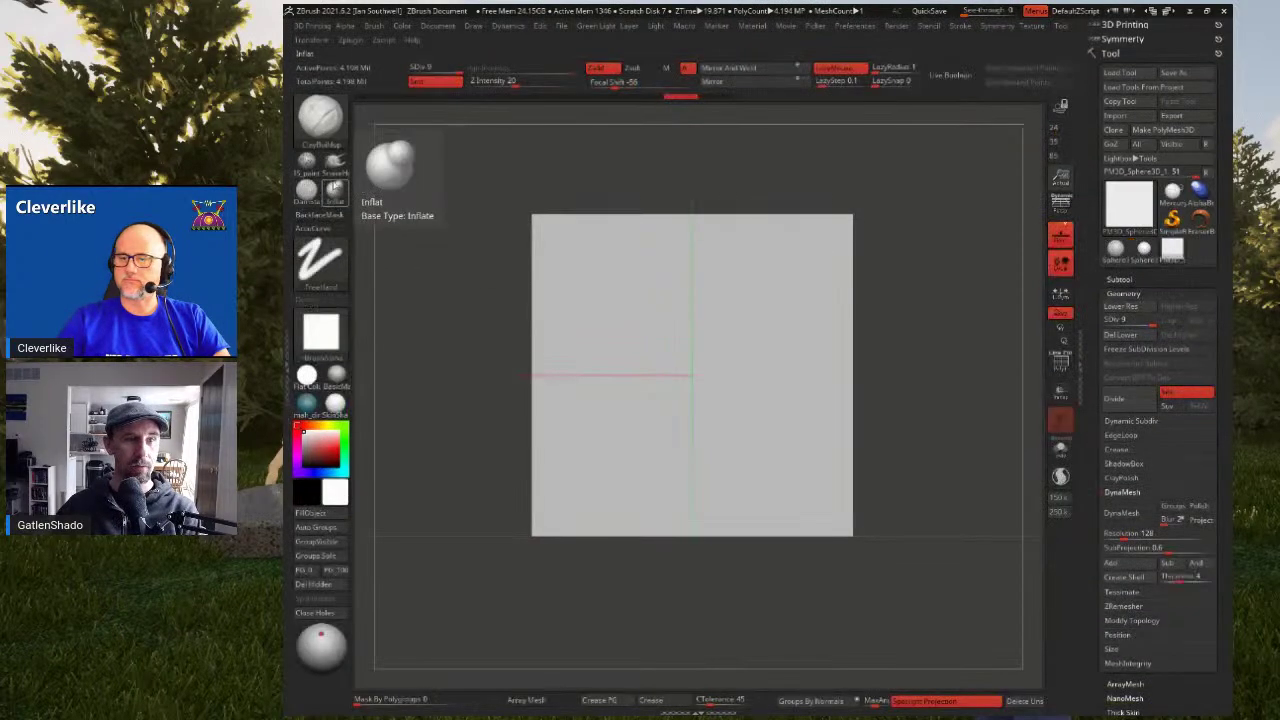
# Set the MaskPen's stroke to Circle and turn on its Square option
pyautogui.press('ctrl')
pyautogui.click(344, 278)
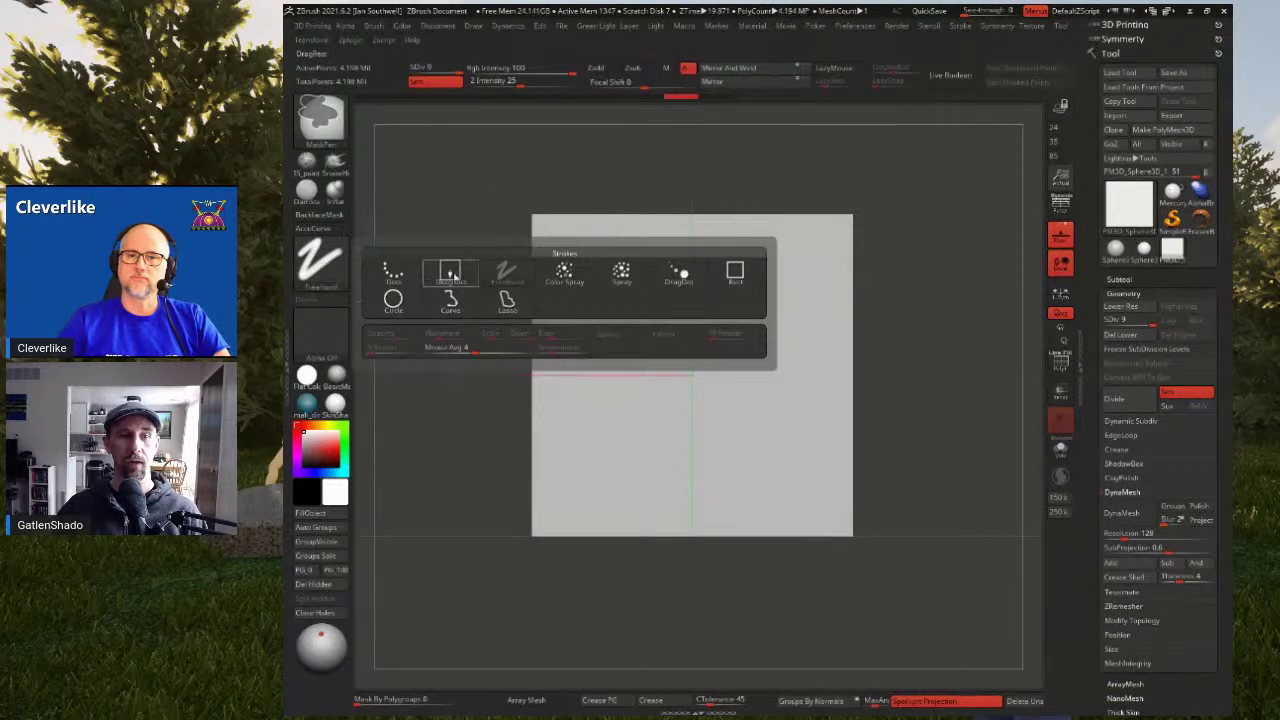
pyautogui.moveTo(395, 302)
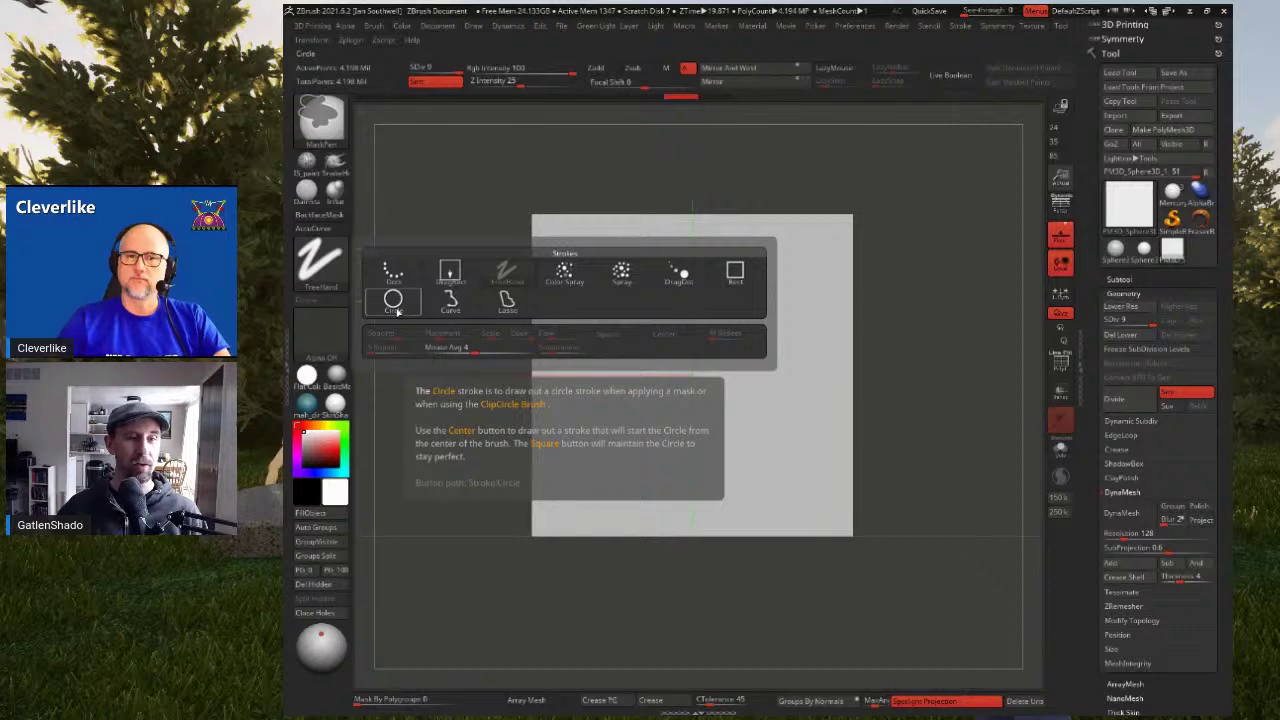
pyautogui.click(343, 283)
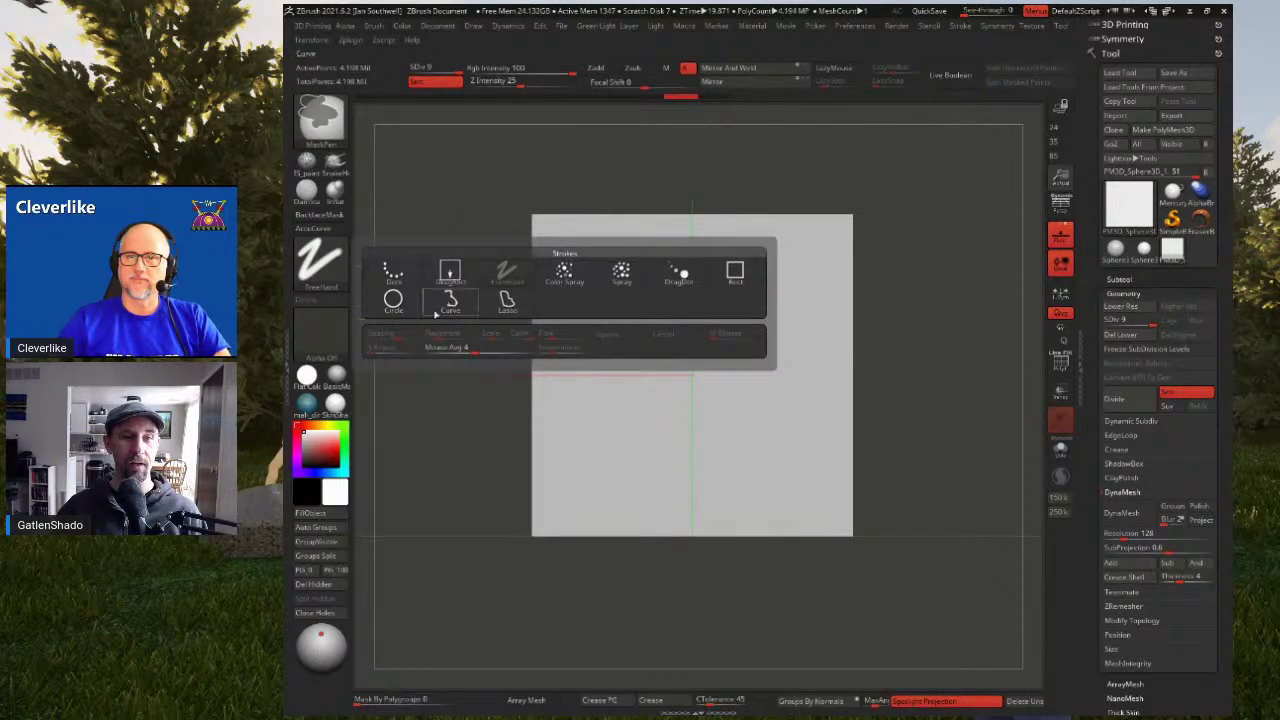
pyautogui.click(389, 303)
pyautogui.moveTo(703, 371)
pyautogui.mouseDown()
pyautogui.moveTo(754, 434)
pyautogui.moveTo(808, 437)
pyautogui.moveTo(799, 459)
pyautogui.moveTo(766, 423)
pyautogui.moveTo(800, 509)
pyautogui.moveTo(812, 438)
pyautogui.mouseUp()
pyautogui.click(320, 262)
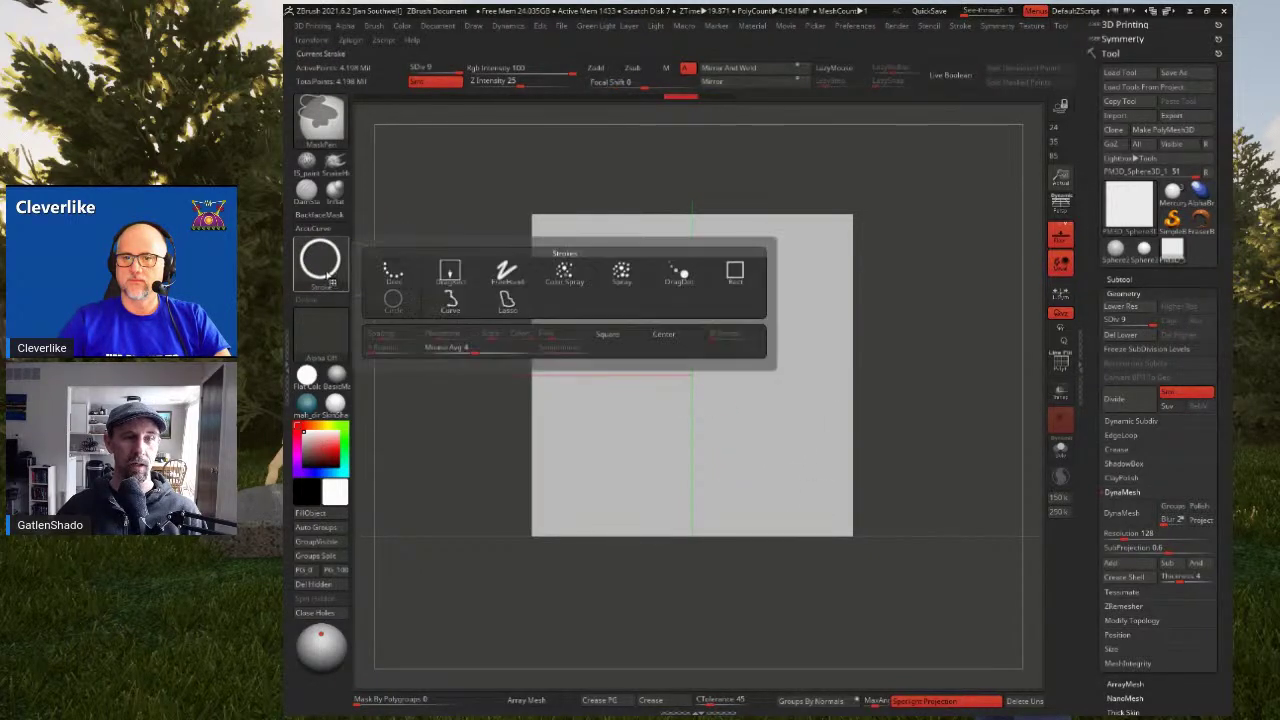
pyautogui.click(632, 338)
pyautogui.click(323, 261)
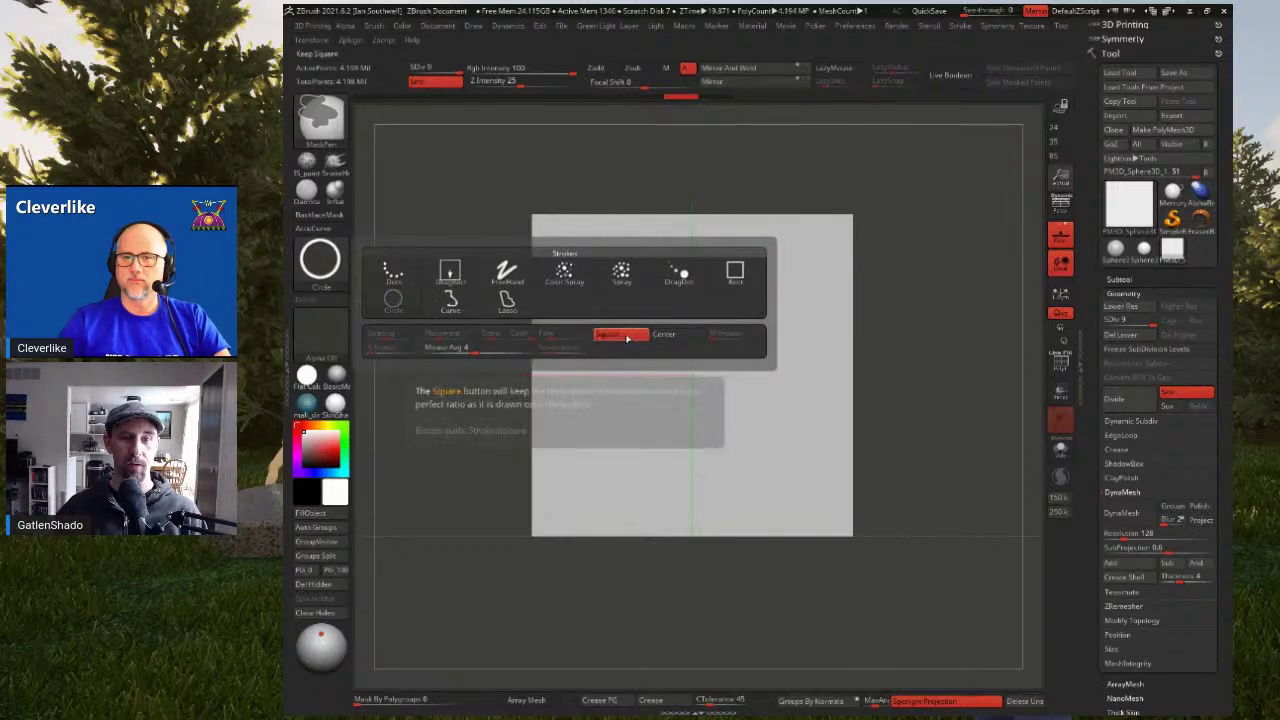
# Try masking evenly proportioned circles on the plane, and undo them
pyautogui.moveTo(691, 343)
pyautogui.mouseDown()
pyautogui.moveTo(837, 505)
pyautogui.moveTo(747, 452)
pyautogui.moveTo(794, 466)
pyautogui.moveTo(737, 437)
pyautogui.moveTo(831, 471)
pyautogui.moveTo(766, 437)
pyautogui.moveTo(849, 489)
pyautogui.moveTo(795, 462)
pyautogui.moveTo(812, 474)
pyautogui.mouseUp()
pyautogui.hotkey('ctrl', 'z')
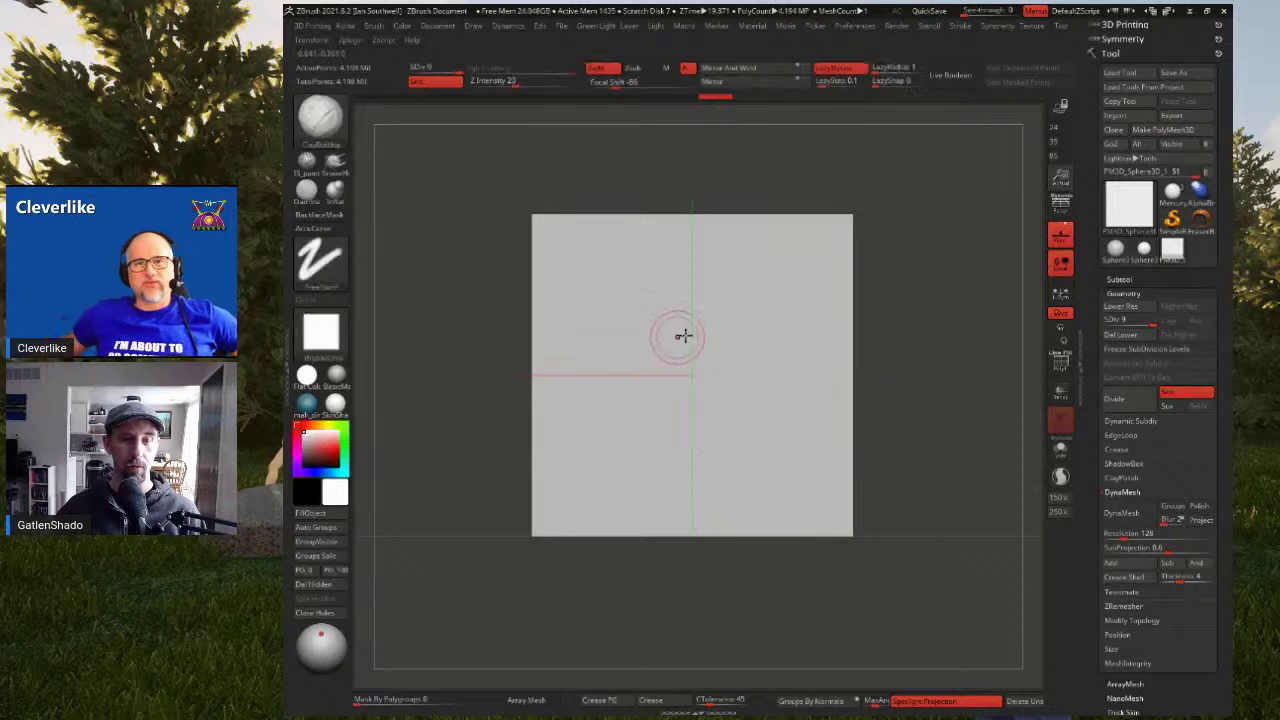
pyautogui.moveTo(663, 326)
pyautogui.keyDown('ctrl'); pyautogui.mouseDown()
pyautogui.moveTo(798, 462)
pyautogui.moveTo(785, 450)
pyautogui.mouseUp(); pyautogui.keyUp('ctrl')
pyautogui.hotkey('ctrl', 'z')
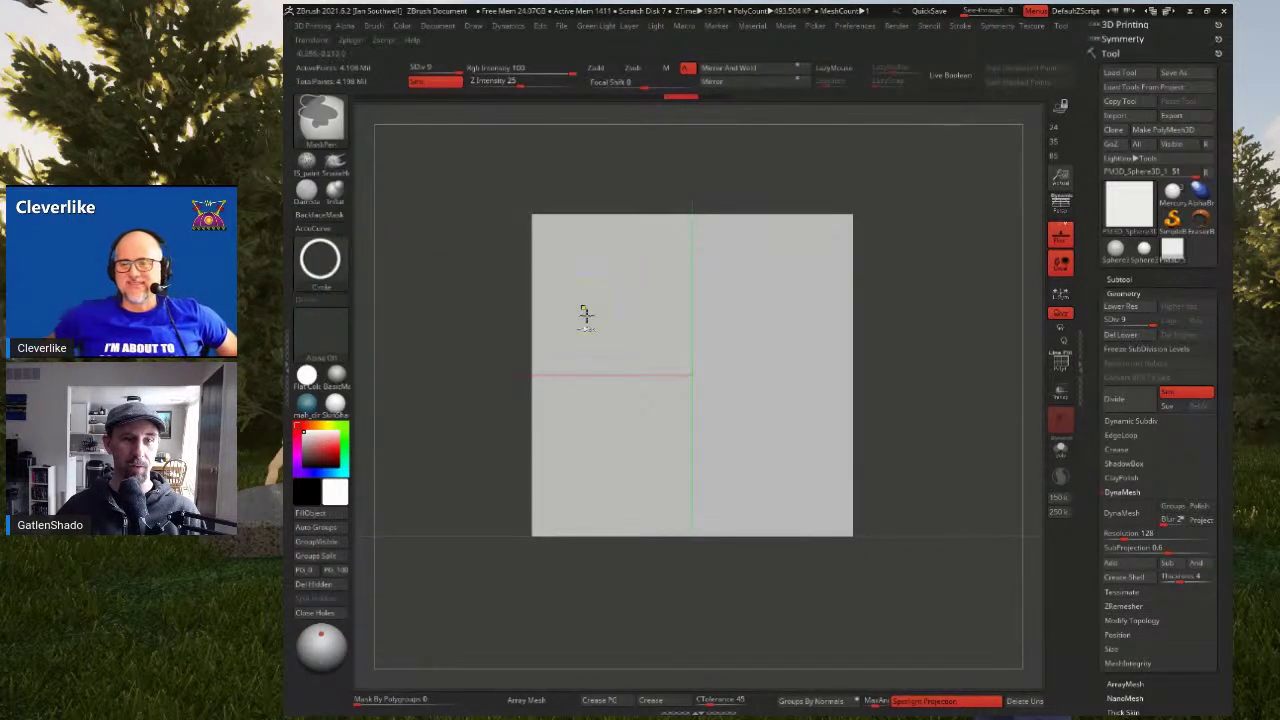
# Turn on the Circle stroke's Center option and mask a circle outward from the middle of the plane
pyautogui.click(320, 260)
pyautogui.click(683, 337)
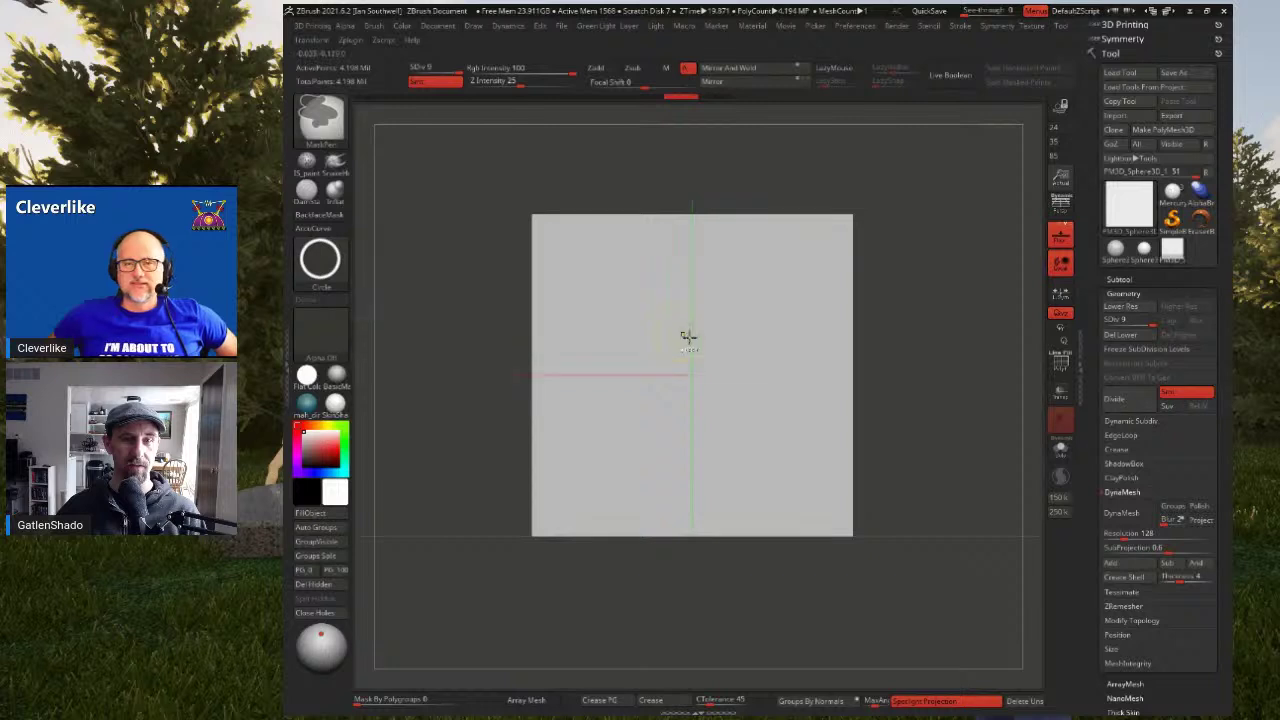
pyautogui.moveTo(695, 377)
pyautogui.keyDown('ctrl'); pyautogui.mouseDown()
pyautogui.moveTo(763, 449)
pyautogui.moveTo(738, 431)
pyautogui.moveTo(855, 520)
pyautogui.moveTo(726, 440)
pyautogui.mouseUp(); pyautogui.keyUp('ctrl')
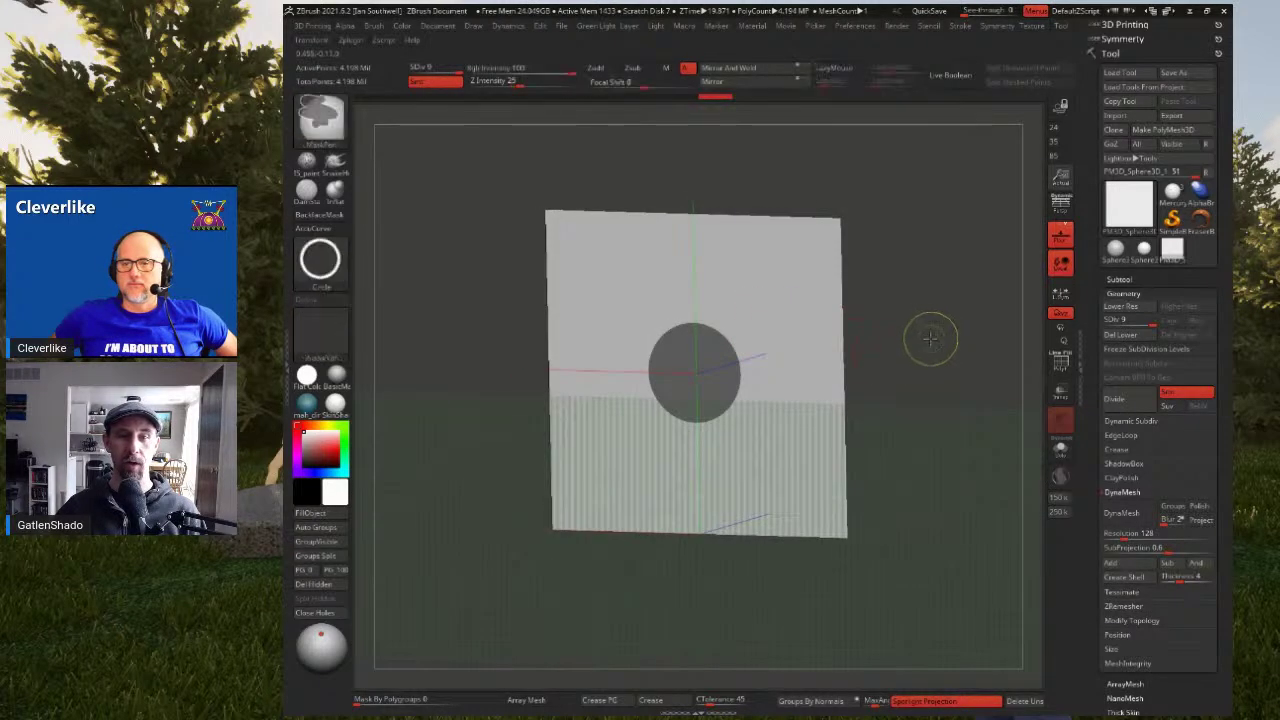
# Invert the plane's mask to leave only the central circle unmasked
pyautogui.keyDown('ctrl'); pyautogui.click(929, 337); pyautogui.keyUp('ctrl')
pyautogui.moveTo(894, 343); pyautogui.dragTo(794, 282)
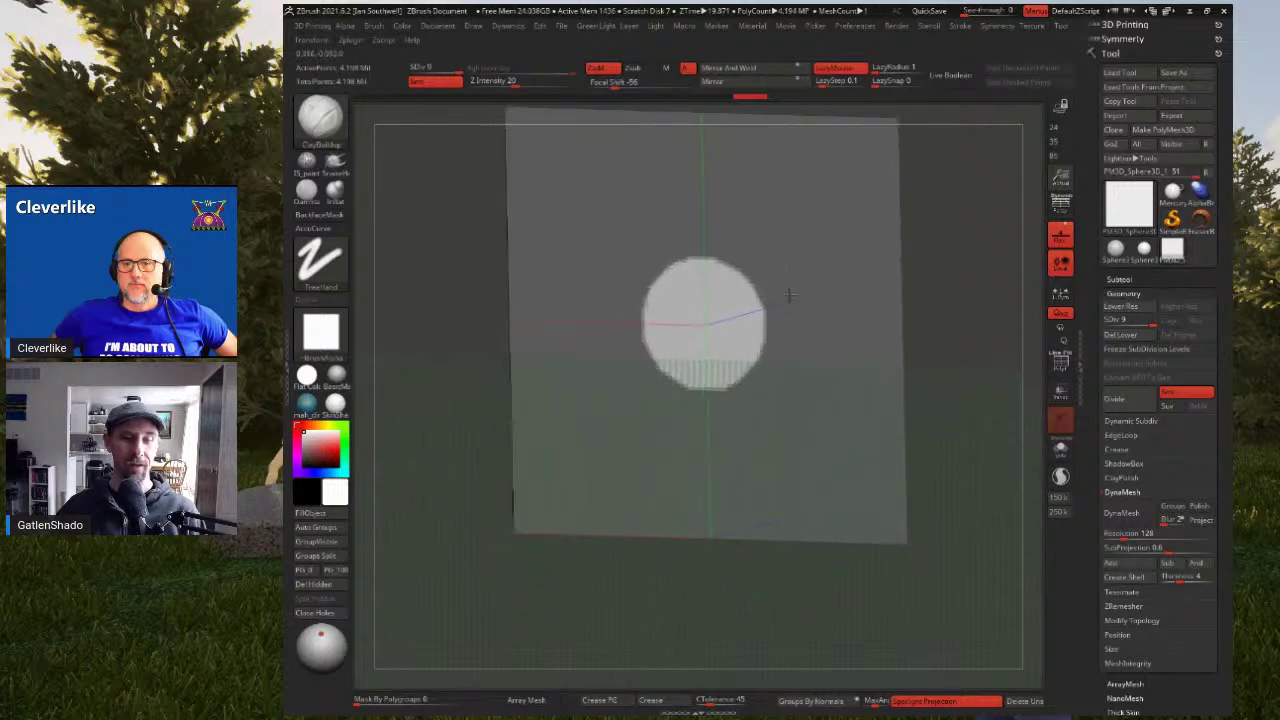
pyautogui.press('space')
pyautogui.moveTo(774, 300)
pyautogui.mouseDown(button='right')
pyautogui.moveTo(746, 303)
pyautogui.moveTo(777, 315)
pyautogui.mouseUp(button='right')
pyautogui.keyDown('alt'); pyautogui.moveTo(874, 309); pyautogui.dragTo(752, 314, button='right'); pyautogui.keyUp('alt')
pyautogui.keyDown('ctrl'); pyautogui.moveTo(949, 294); pyautogui.dragTo(978, 388); pyautogui.keyUp('ctrl')
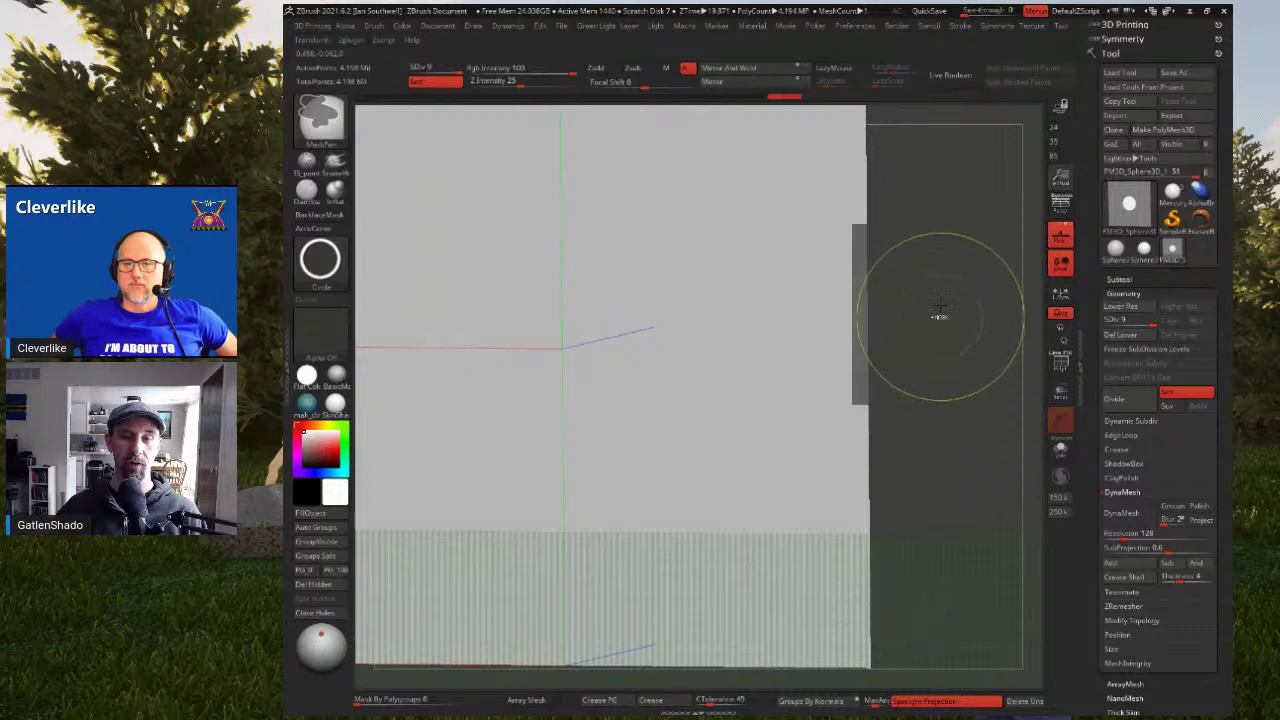
pyautogui.hotkey('ctrl', 'z')
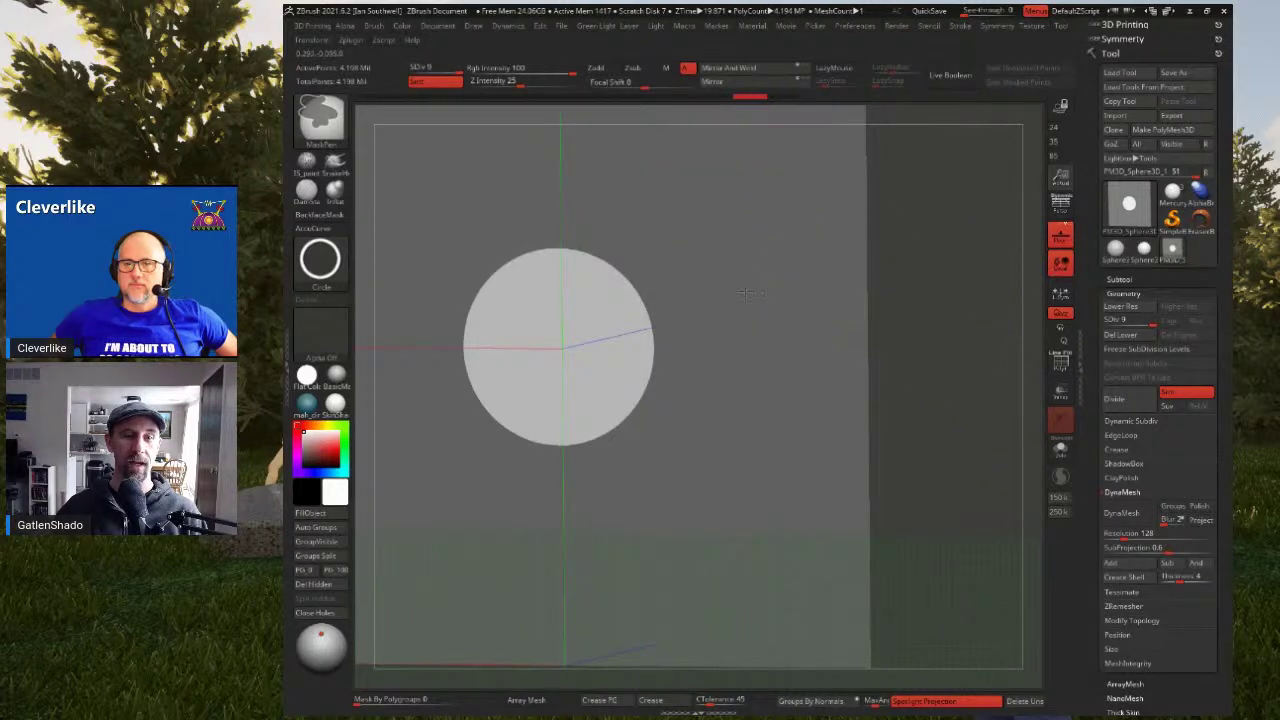
# Undo the circular mask on the plane
pyautogui.keyDown('ctrl'); pyautogui.moveTo(735, 289); pyautogui.dragTo(665, 345); pyautogui.keyUp('ctrl')
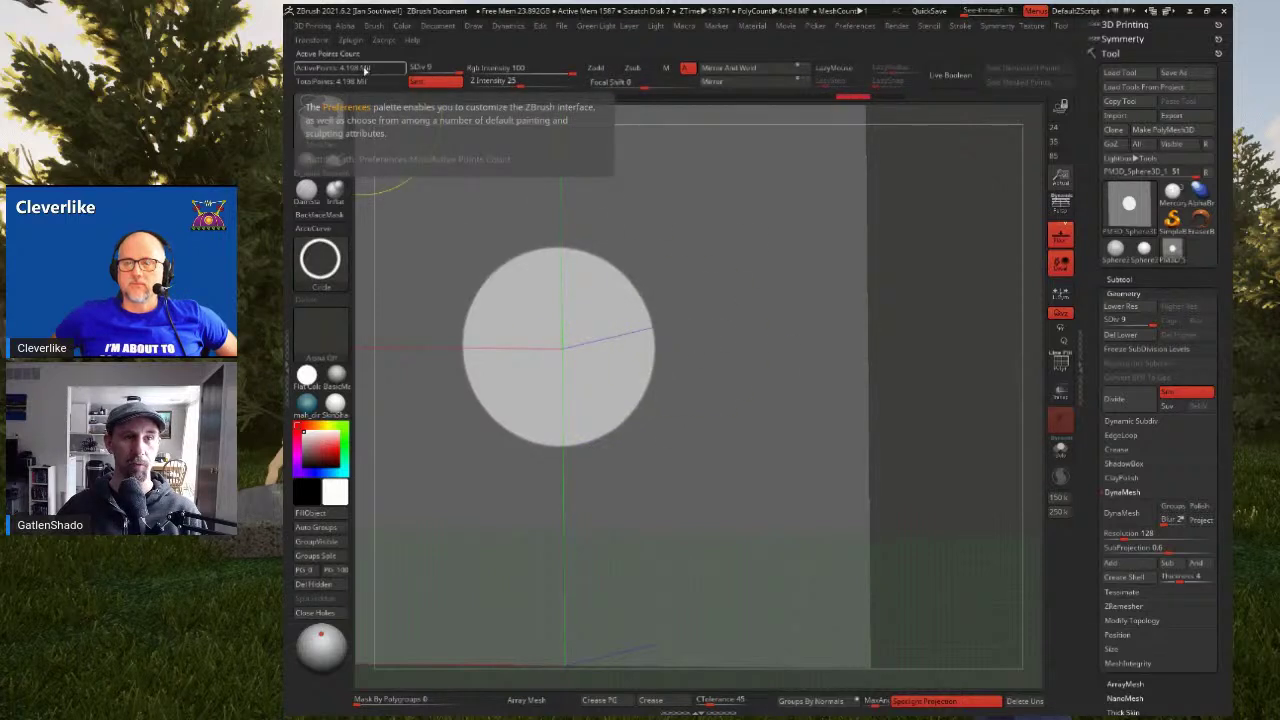
pyautogui.hotkey('ctrl', 'z')
pyautogui.hotkey('ctrl', 'z')
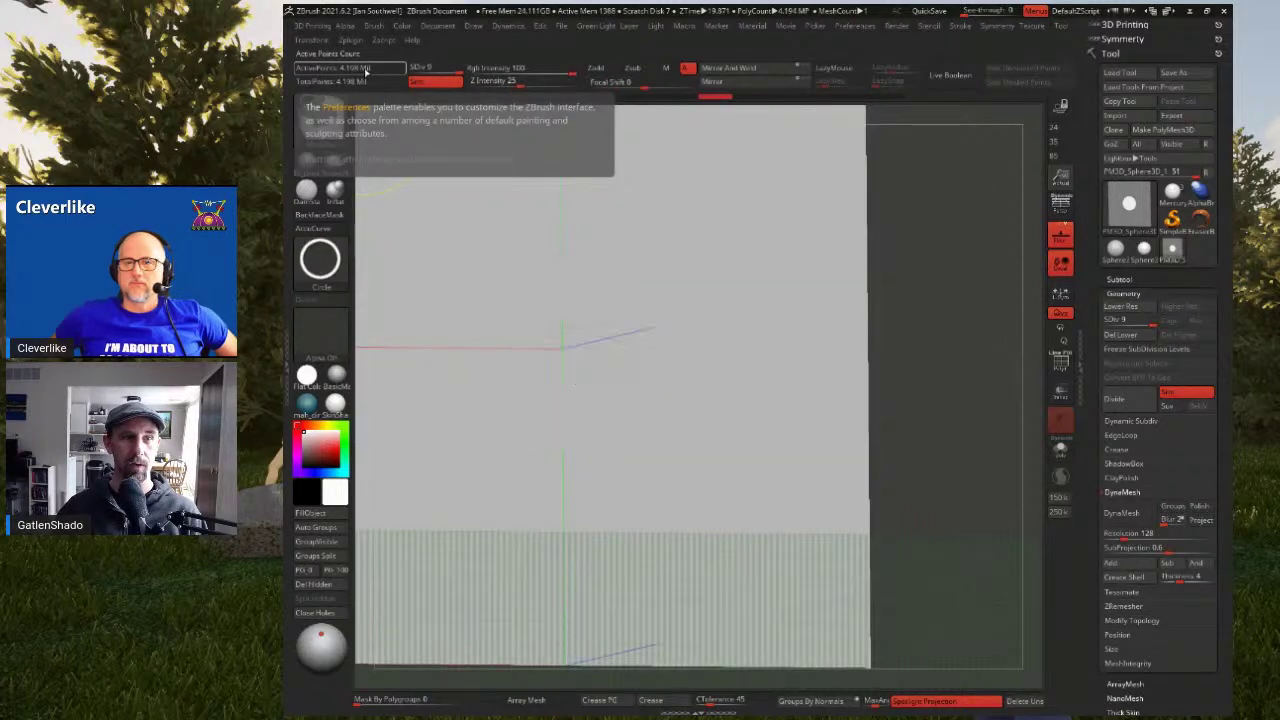
# At subdivision level 8, mask a larger circle outward from the plane's middle and invert the mask
pyautogui.keyDown('shift'); pyautogui.moveTo(886, 312); pyautogui.dragTo(876, 318); pyautogui.keyUp('shift')
pyautogui.hotkey('shift', 'd')
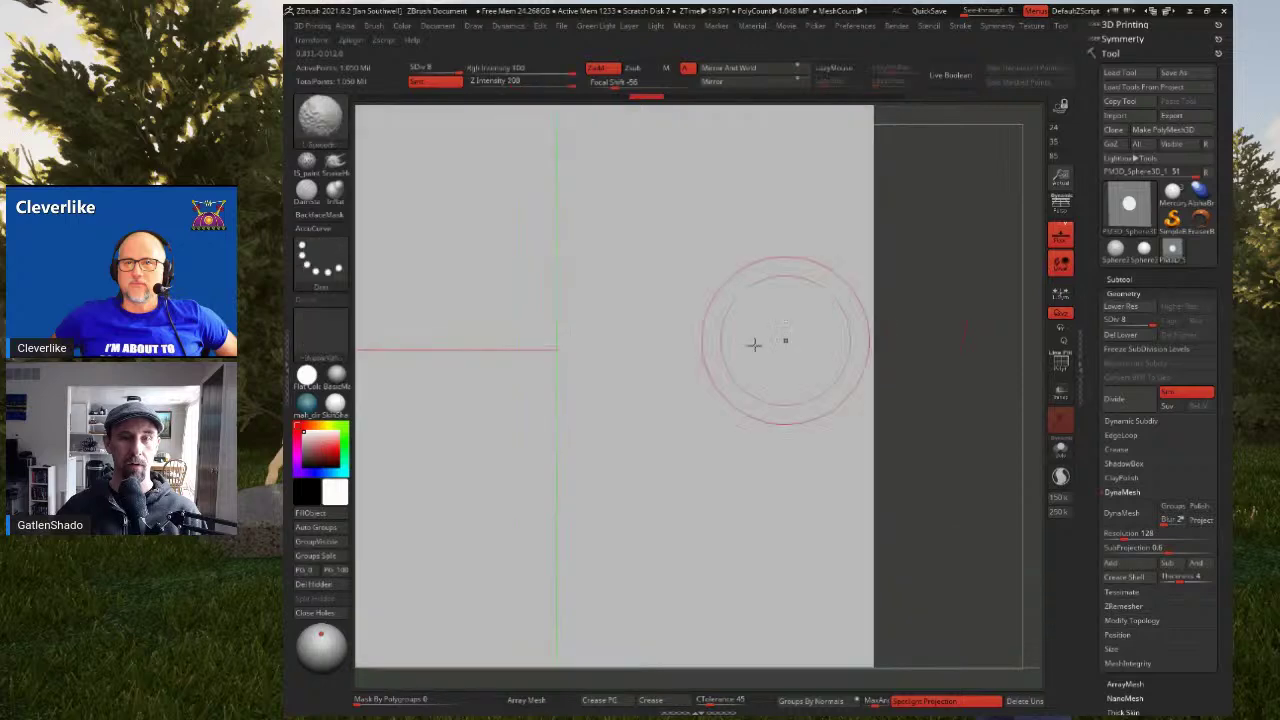
pyautogui.moveTo(557, 349); pyautogui.dragTo(807, 392)
pyautogui.keyDown('ctrl'); pyautogui.click(920, 335); pyautogui.keyUp('ctrl')
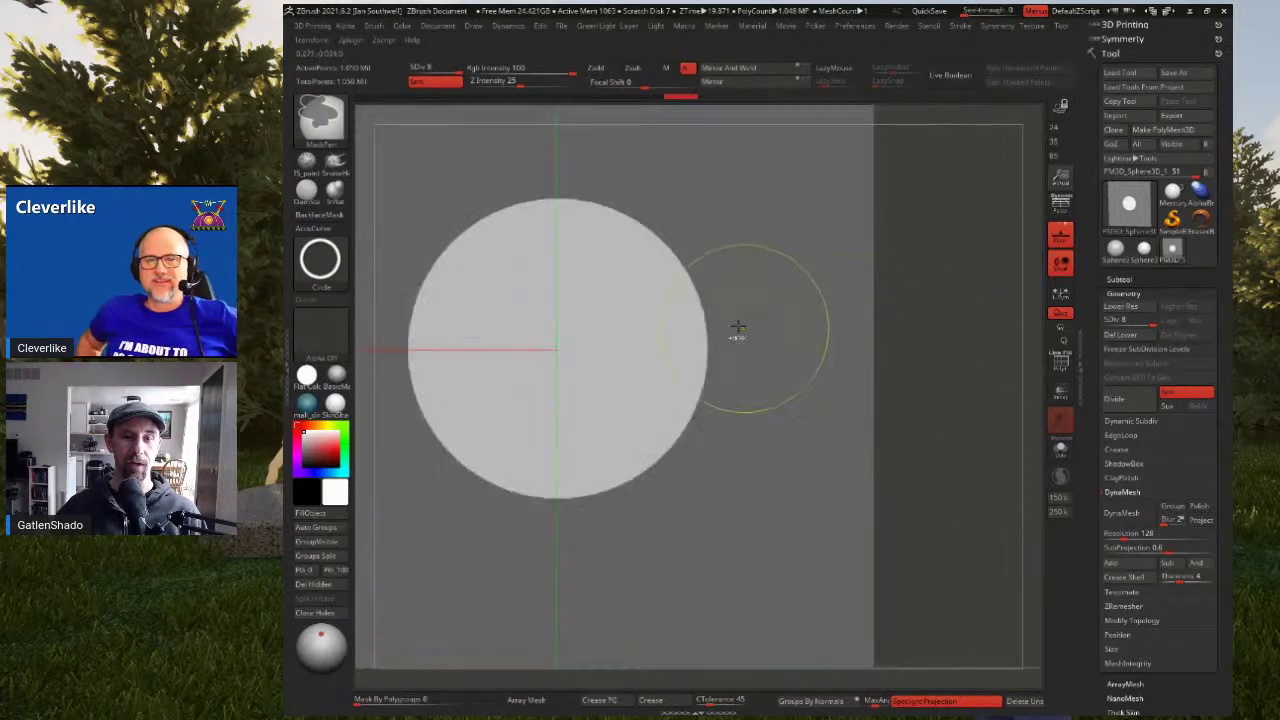
# Blur the edge of the circular mask several times, keeping only the central circle unmasked
pyautogui.keyDown('ctrl'); pyautogui.click(737, 323); pyautogui.keyUp('ctrl')
pyautogui.moveTo(736, 358)
pyautogui.keyDown('alt'); pyautogui.mouseDown(button='right')
pyautogui.moveTo(751, 389)
pyautogui.moveTo(734, 374)
pyautogui.mouseUp(button='right'); pyautogui.keyUp('alt')
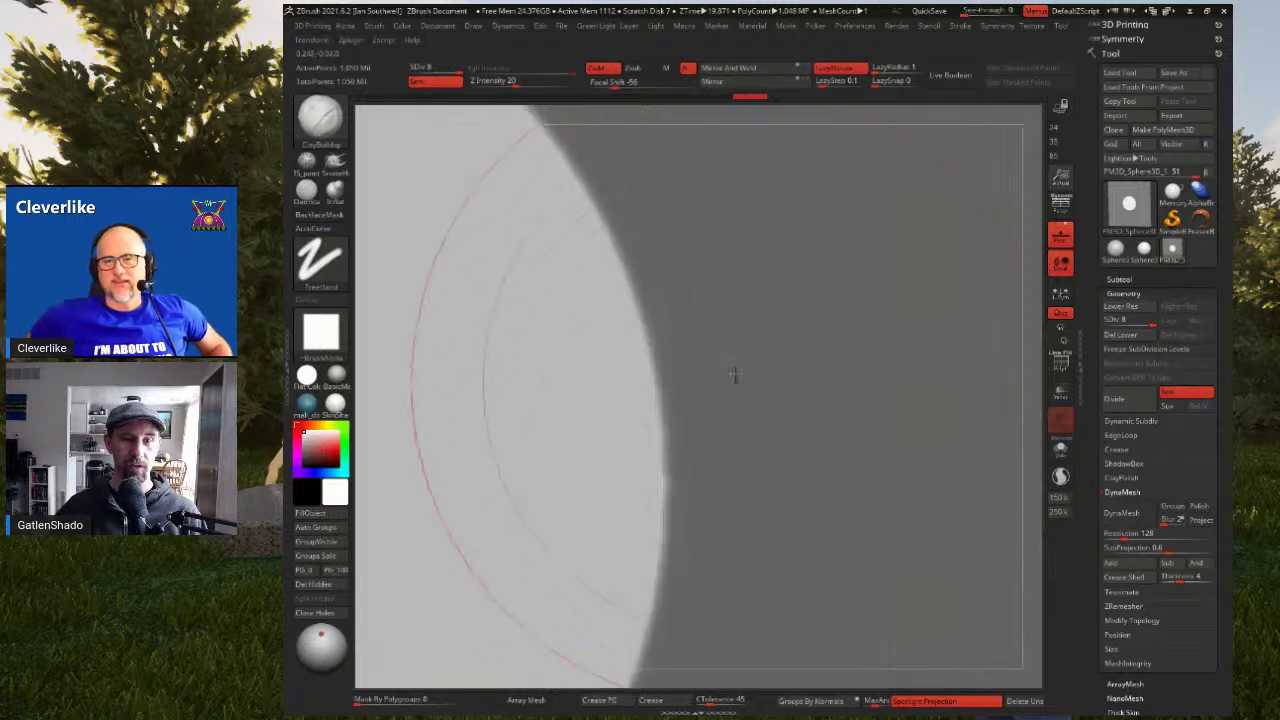
pyautogui.keyDown('ctrl'); pyautogui.click(710, 365); pyautogui.keyUp('ctrl')
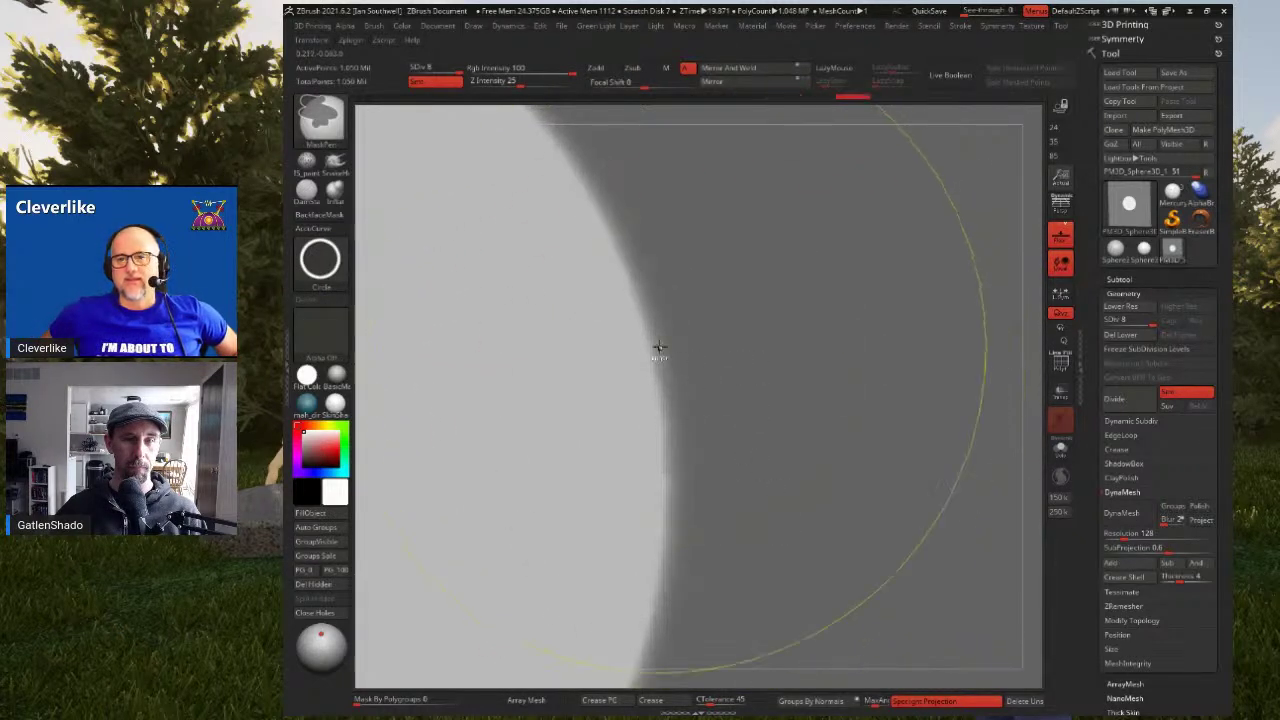
pyautogui.keyDown('alt'); pyautogui.moveTo(693, 368); pyautogui.dragTo(755, 365, button='right'); pyautogui.keyUp('alt')
pyautogui.keyDown('ctrl'); pyautogui.click(941, 339); pyautogui.keyUp('ctrl')
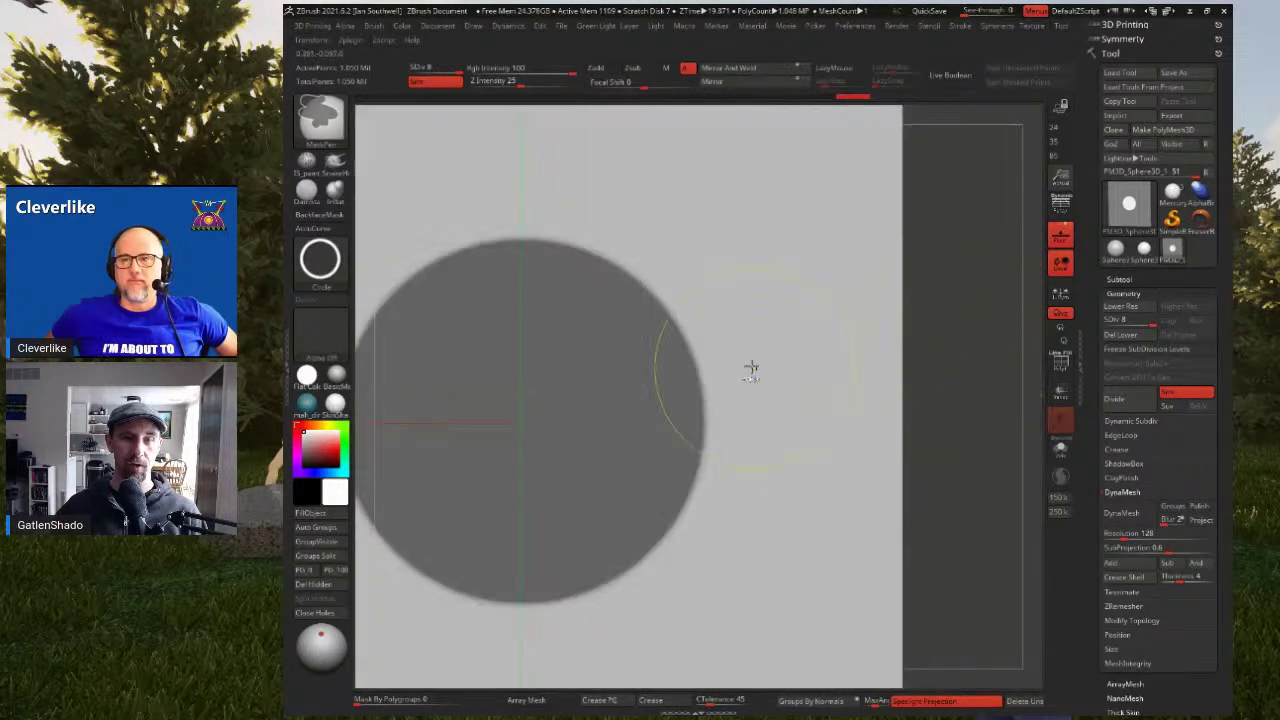
pyautogui.keyDown('ctrl'); pyautogui.click(930, 367); pyautogui.keyUp('ctrl')
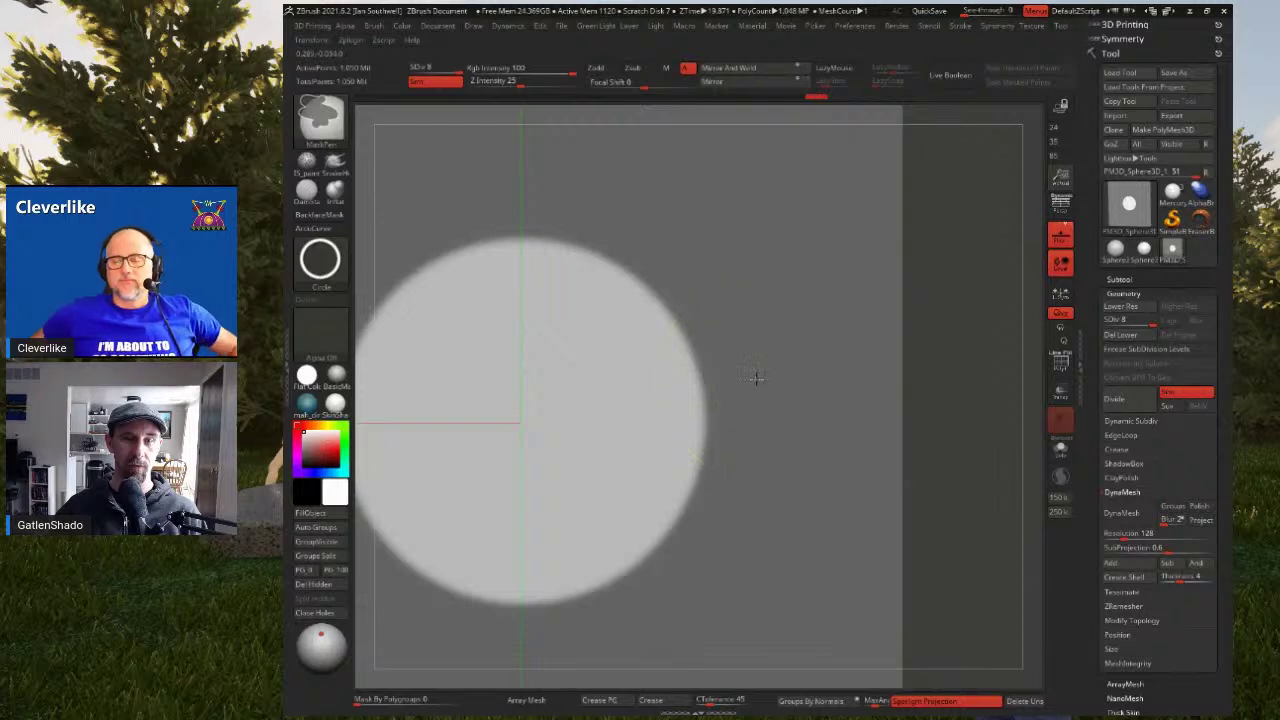
pyautogui.keyDown('ctrl'); pyautogui.click(945, 369); pyautogui.keyUp('ctrl')
pyautogui.keyDown('ctrl'); pyautogui.click(925, 362); pyautogui.keyUp('ctrl')
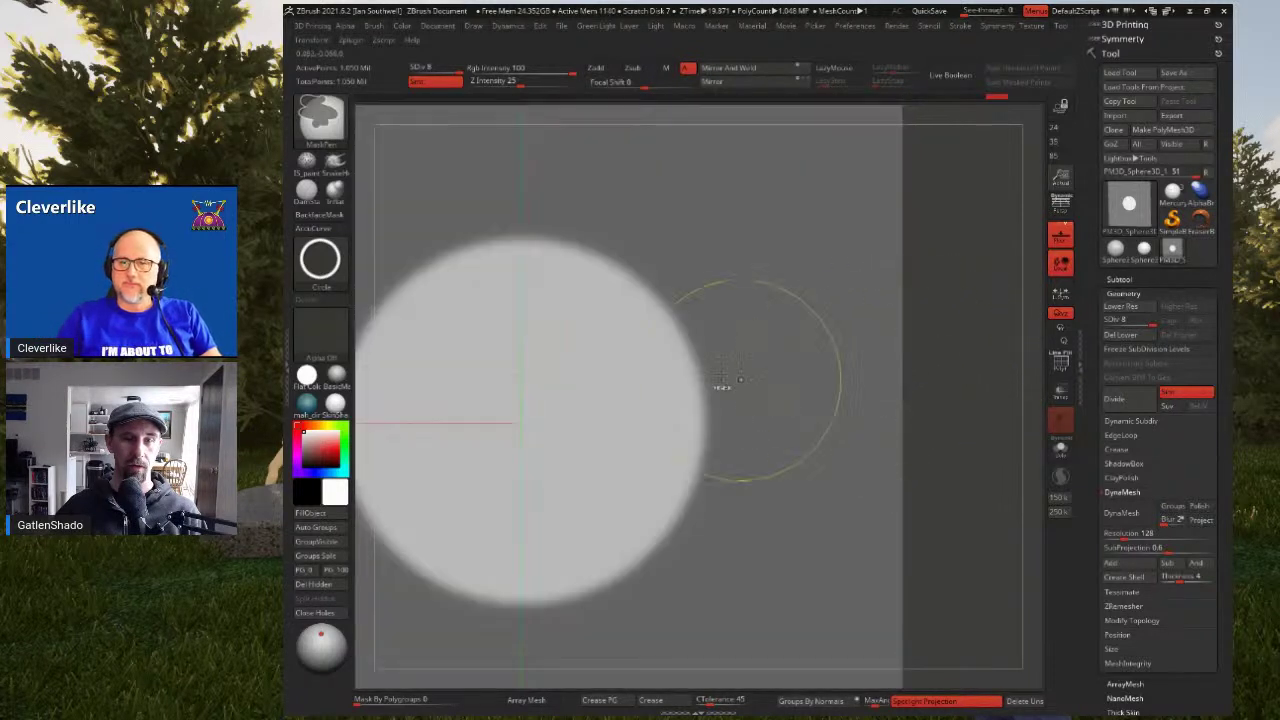
# Sculpt ClayBuildup strokes across the unmasked circle and smooth them lightly
pyautogui.keyDown('alt'); pyautogui.moveTo(668, 370); pyautogui.dragTo(718, 276, button='right'); pyautogui.keyUp('alt')
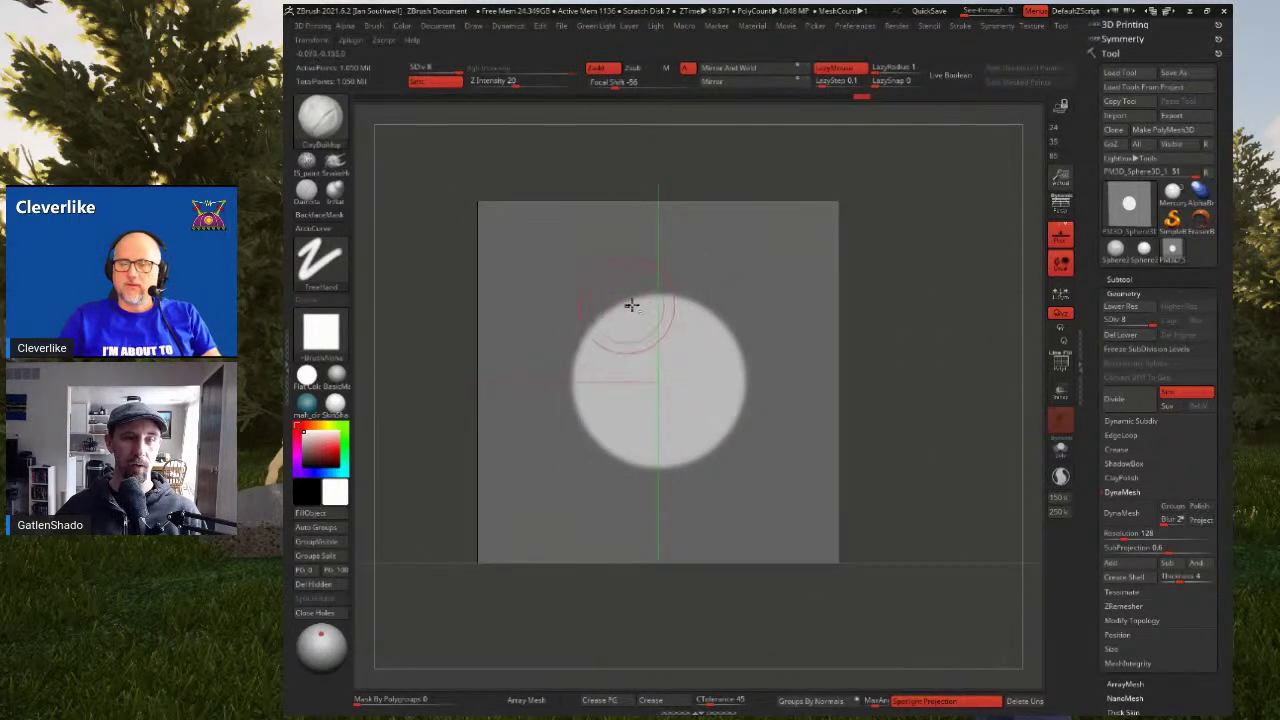
pyautogui.moveTo(622, 336)
pyautogui.mouseDown()
pyautogui.moveTo(583, 400)
pyautogui.moveTo(740, 440)
pyautogui.moveTo(600, 365)
pyautogui.moveTo(655, 427)
pyautogui.moveTo(688, 340)
pyautogui.moveTo(674, 355)
pyautogui.mouseUp()
pyautogui.moveTo(674, 355); pyautogui.dragTo(670, 345, button='right')
pyautogui.moveTo(670, 345)
pyautogui.mouseDown()
pyautogui.moveTo(634, 338)
pyautogui.moveTo(714, 378)
pyautogui.moveTo(650, 328)
pyautogui.moveTo(608, 315)
pyautogui.mouseUp()
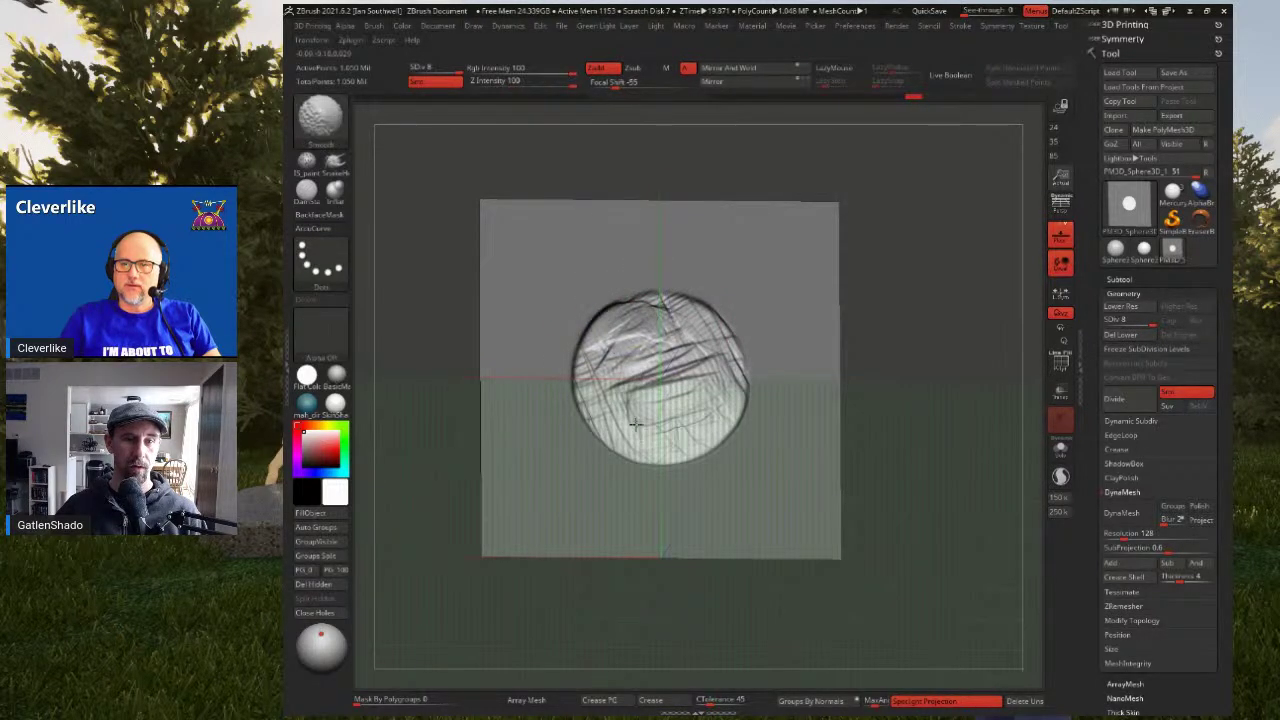
pyautogui.moveTo(685, 398); pyautogui.dragTo(646, 329, button='right')
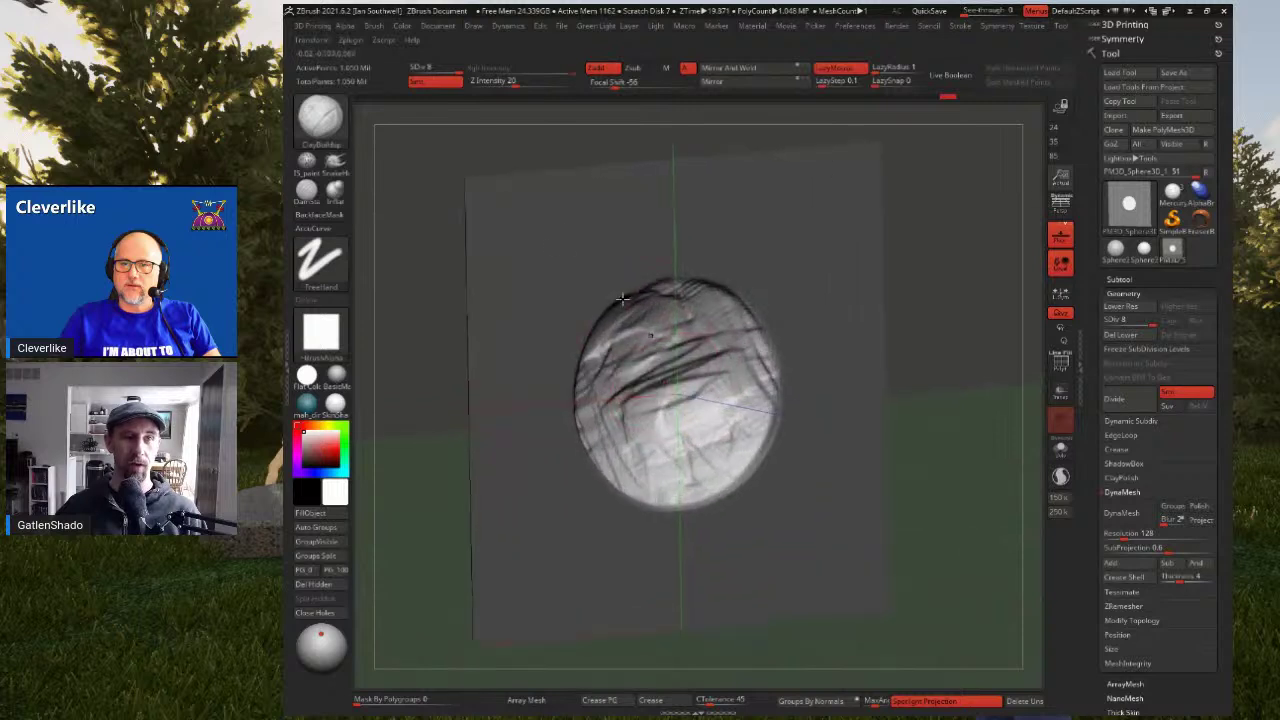
pyautogui.keyDown('alt'); pyautogui.moveTo(498, 162); pyautogui.dragTo(488, 142, button='right'); pyautogui.keyUp('alt')
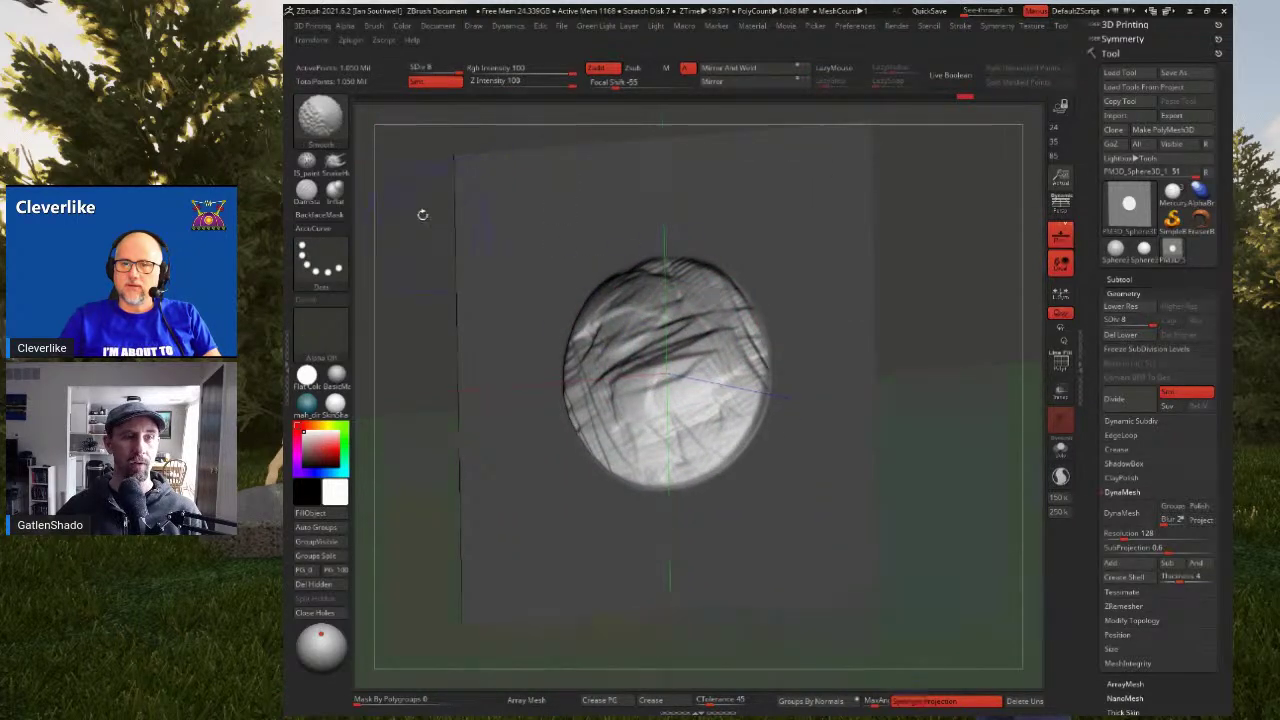
# Check the Smooth Brush Modifiers and smooth the clay strokes inside the circle
pyautogui.click(378, 30)
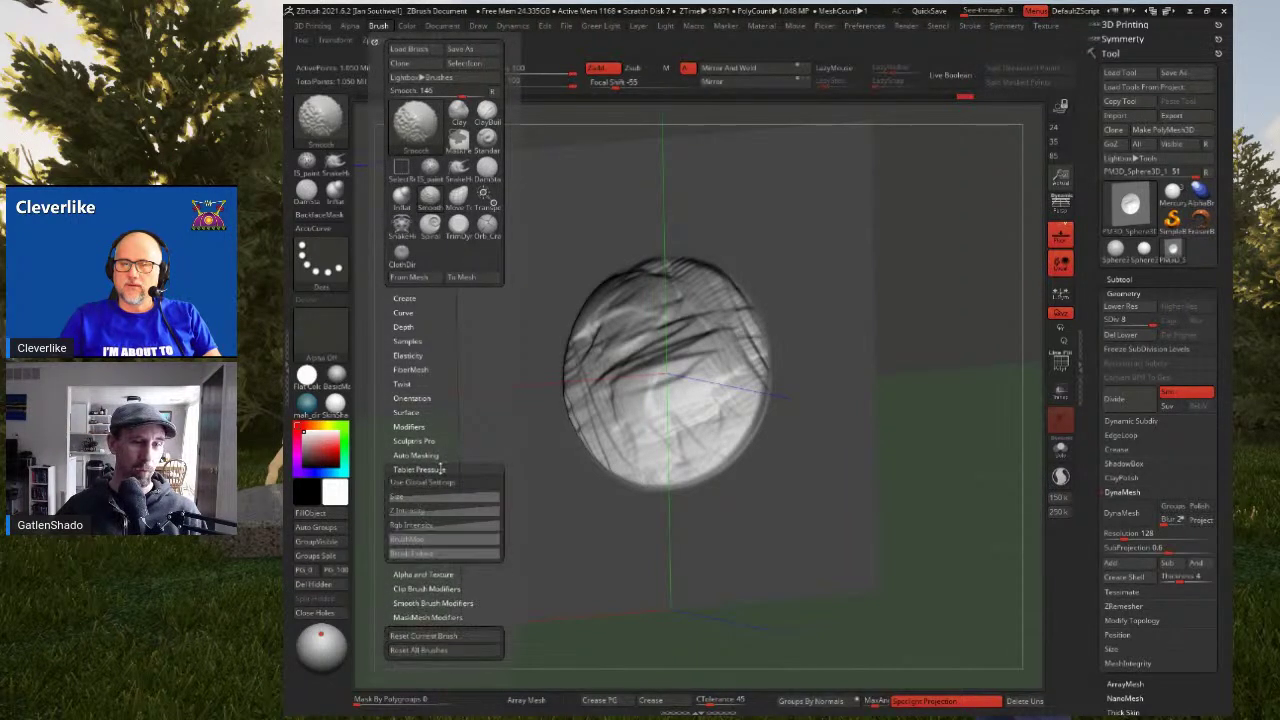
pyautogui.click(433, 512)
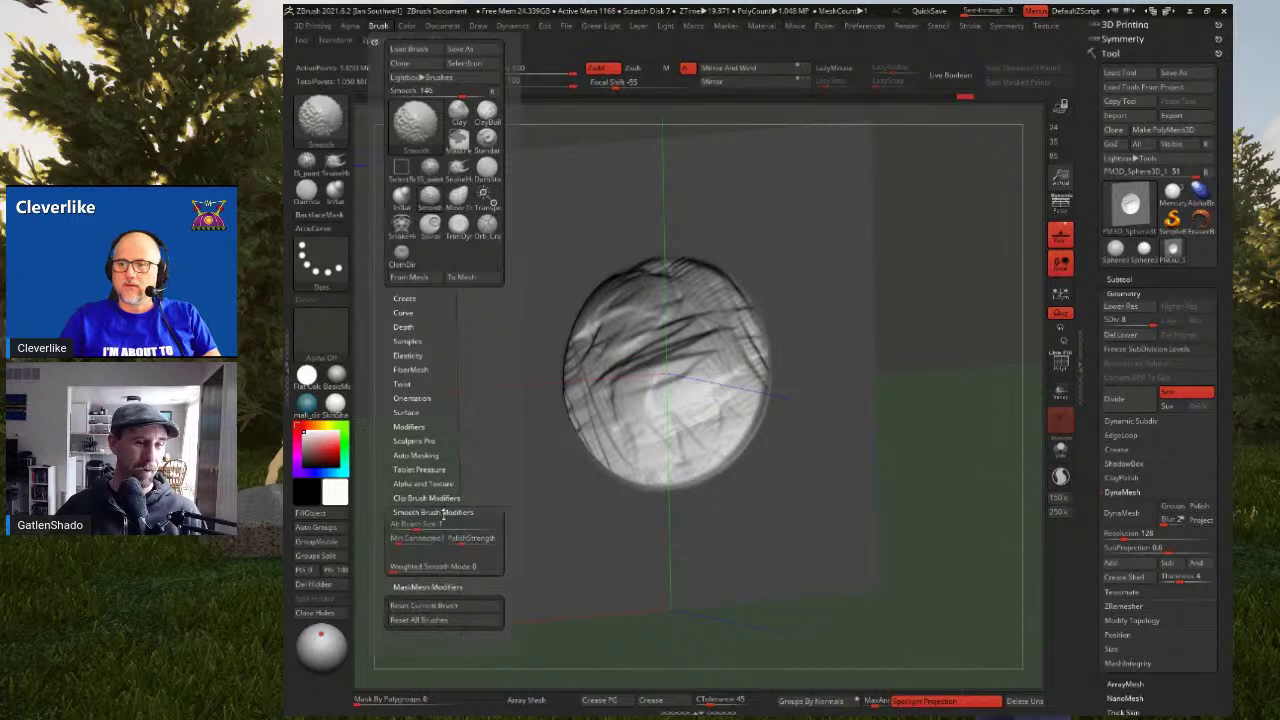
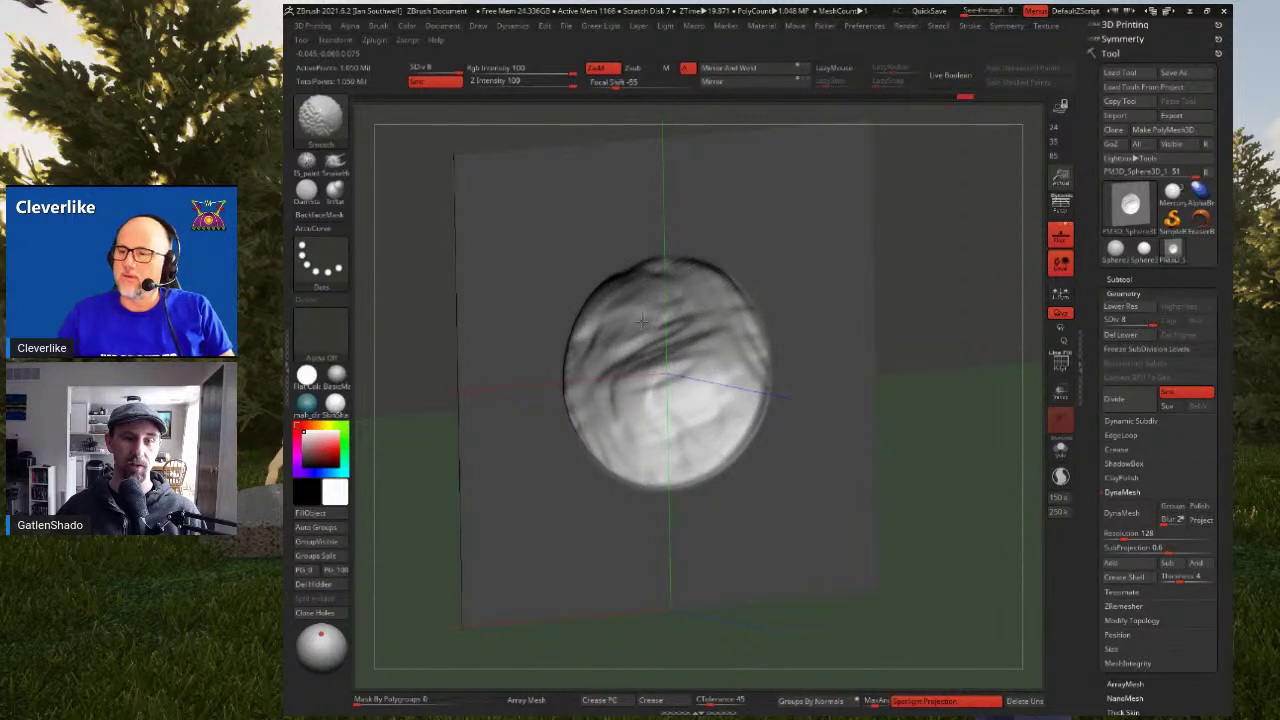
pyautogui.keyDown('shift'); pyautogui.moveTo(676, 384); pyautogui.dragTo(698, 354); pyautogui.keyUp('shift')
pyautogui.keyDown('shift'); pyautogui.moveTo(698, 354); pyautogui.dragTo(634, 345, button='right'); pyautogui.keyUp('shift')
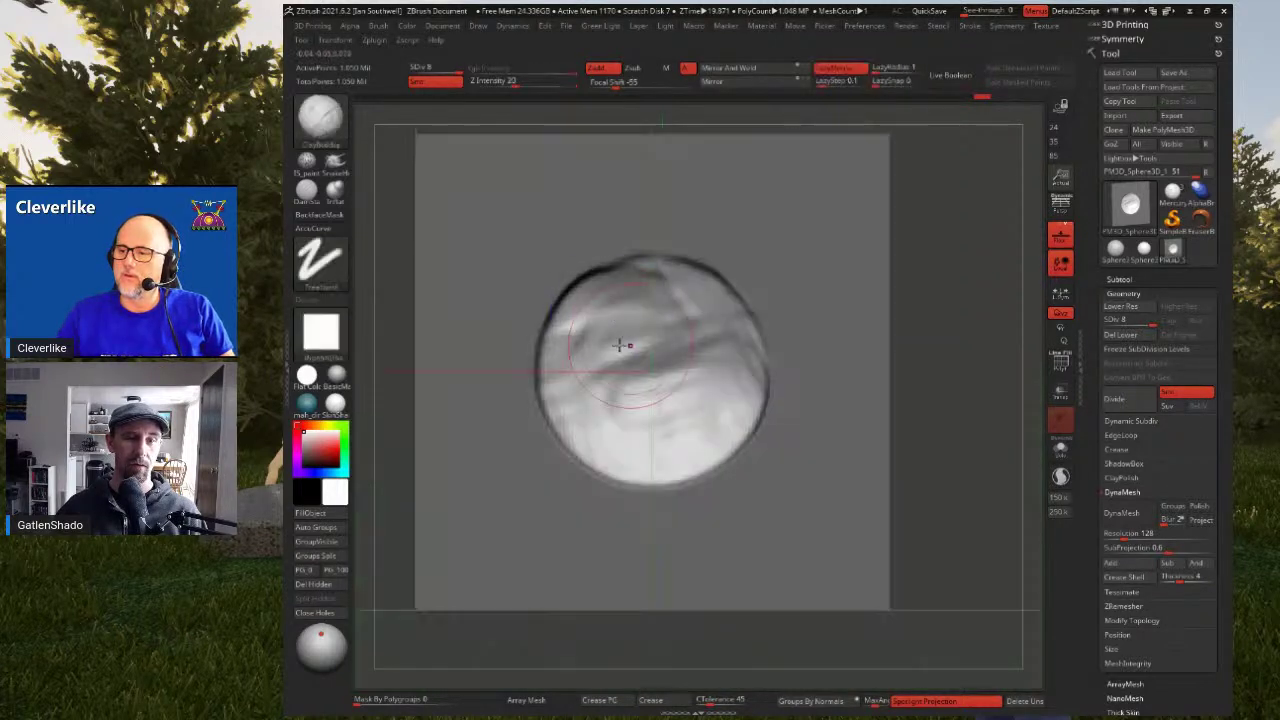
# Add more ClayBuildup strokes radiating across the circle's interior, smoothing between passes
pyautogui.moveTo(609, 320)
pyautogui.mouseDown()
pyautogui.moveTo(662, 346)
pyautogui.moveTo(674, 331)
pyautogui.moveTo(738, 408)
pyautogui.mouseUp()
pyautogui.moveTo(640, 426)
pyautogui.mouseDown()
pyautogui.moveTo(560, 395)
pyautogui.moveTo(605, 300)
pyautogui.moveTo(640, 262)
pyautogui.moveTo(706, 352)
pyautogui.moveTo(671, 411)
pyautogui.moveTo(590, 400)
pyautogui.moveTo(617, 326)
pyautogui.mouseUp()
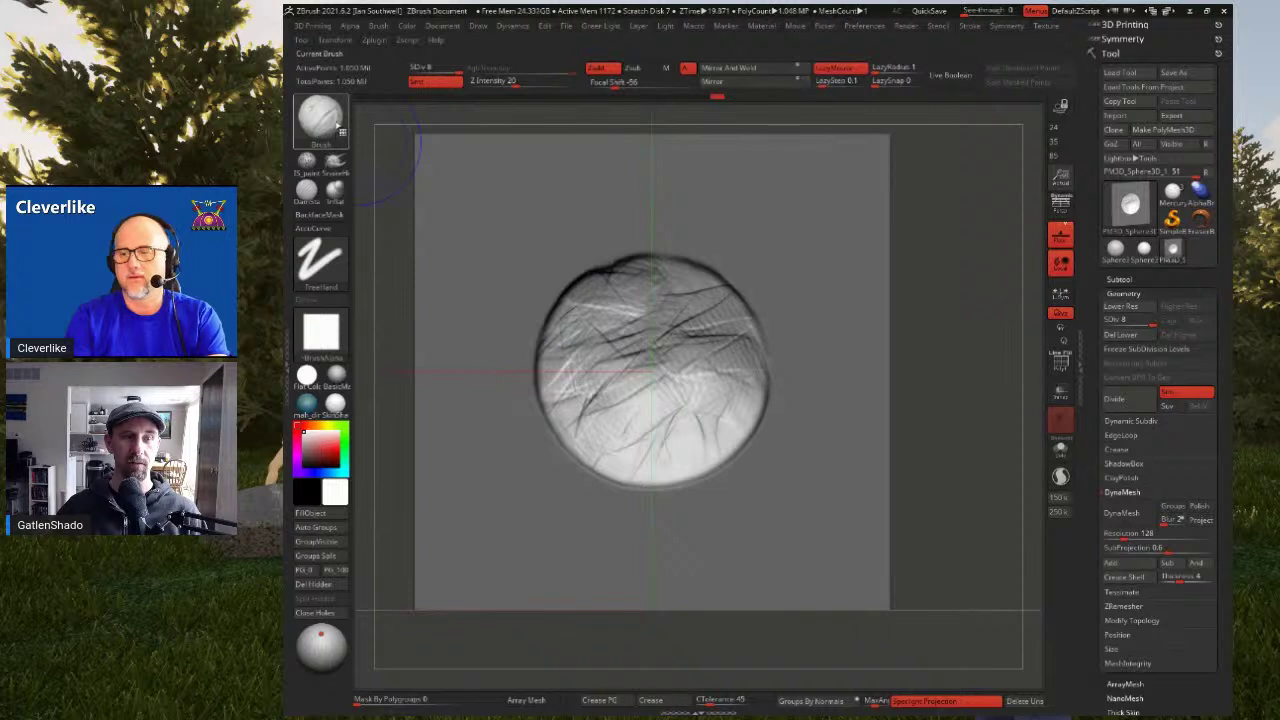
pyautogui.moveTo(645, 375)
pyautogui.keyDown('shift'); pyautogui.mouseDown()
pyautogui.moveTo(596, 305)
pyautogui.moveTo(665, 349)
pyautogui.moveTo(654, 350)
pyautogui.mouseUp(); pyautogui.keyUp('shift')
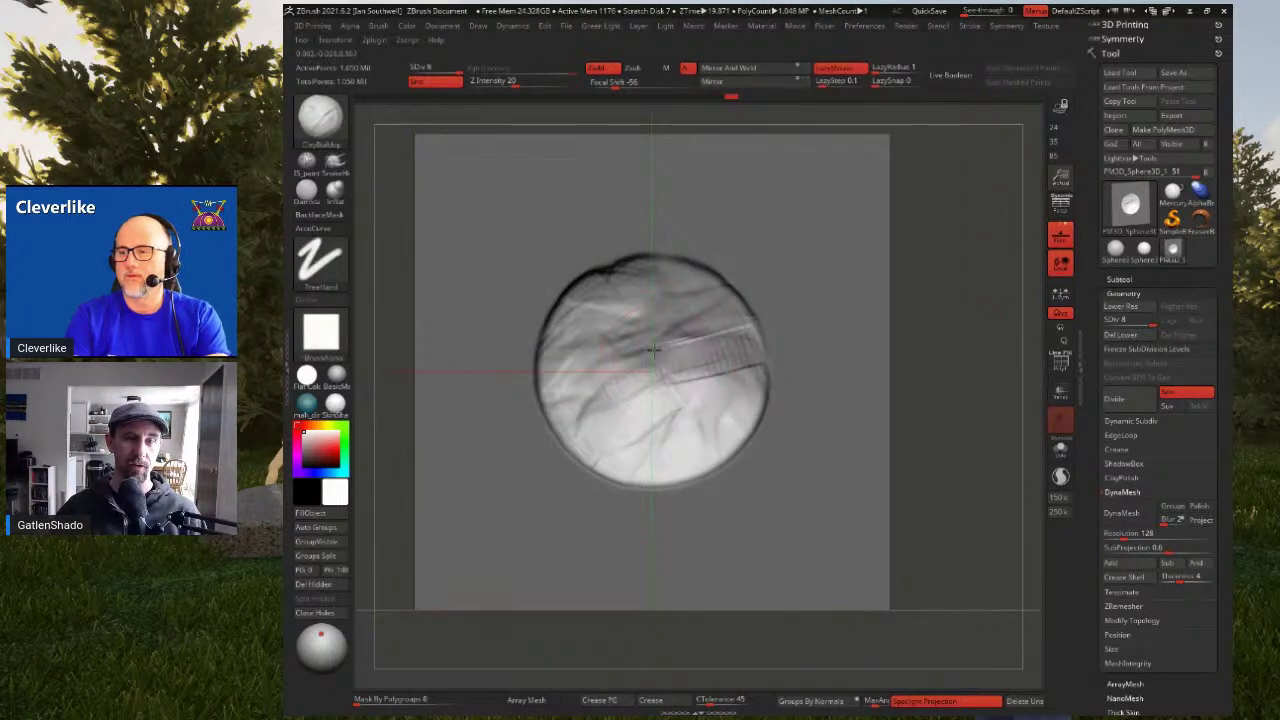
pyautogui.moveTo(710, 291)
pyautogui.mouseDown()
pyautogui.moveTo(630, 292)
pyautogui.moveTo(572, 322)
pyautogui.moveTo(570, 430)
pyautogui.moveTo(744, 423)
pyautogui.mouseUp()
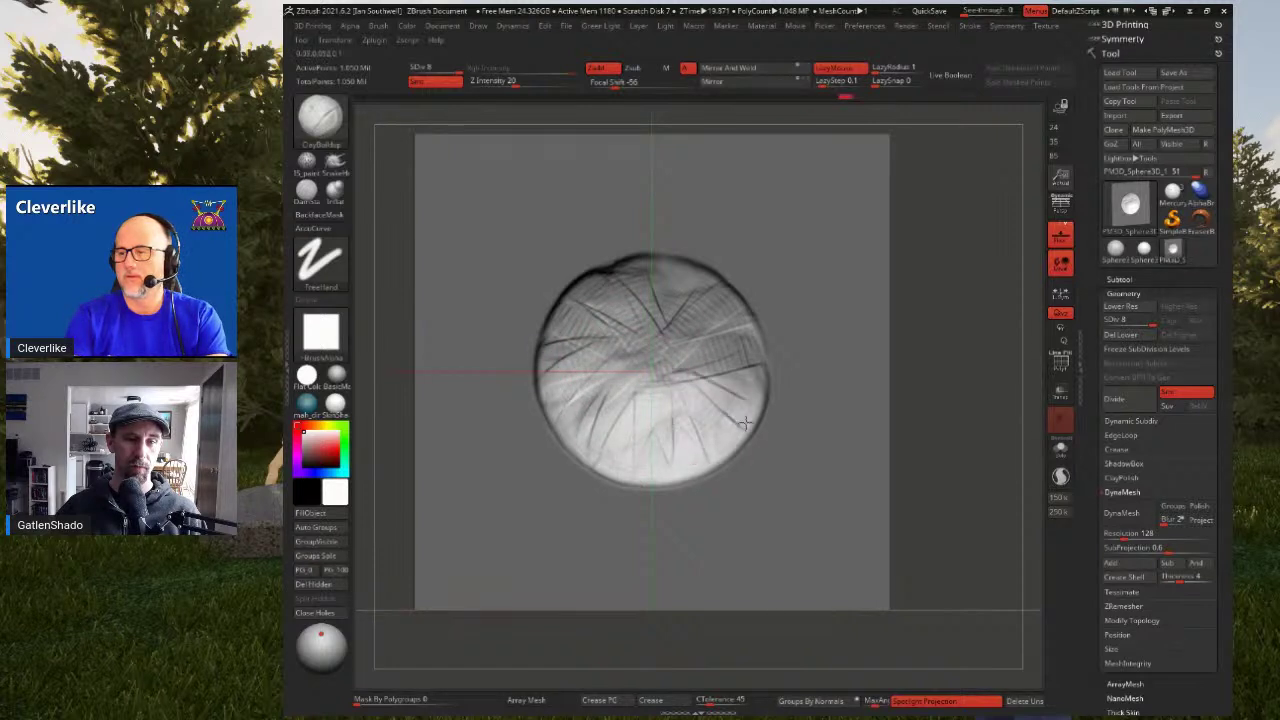
pyautogui.keyDown('shift'); pyautogui.moveTo(655, 338); pyautogui.dragTo(665, 261); pyautogui.keyUp('shift')
pyautogui.moveTo(597, 310)
pyautogui.mouseDown()
pyautogui.moveTo(580, 334)
pyautogui.moveTo(623, 428)
pyautogui.mouseUp()
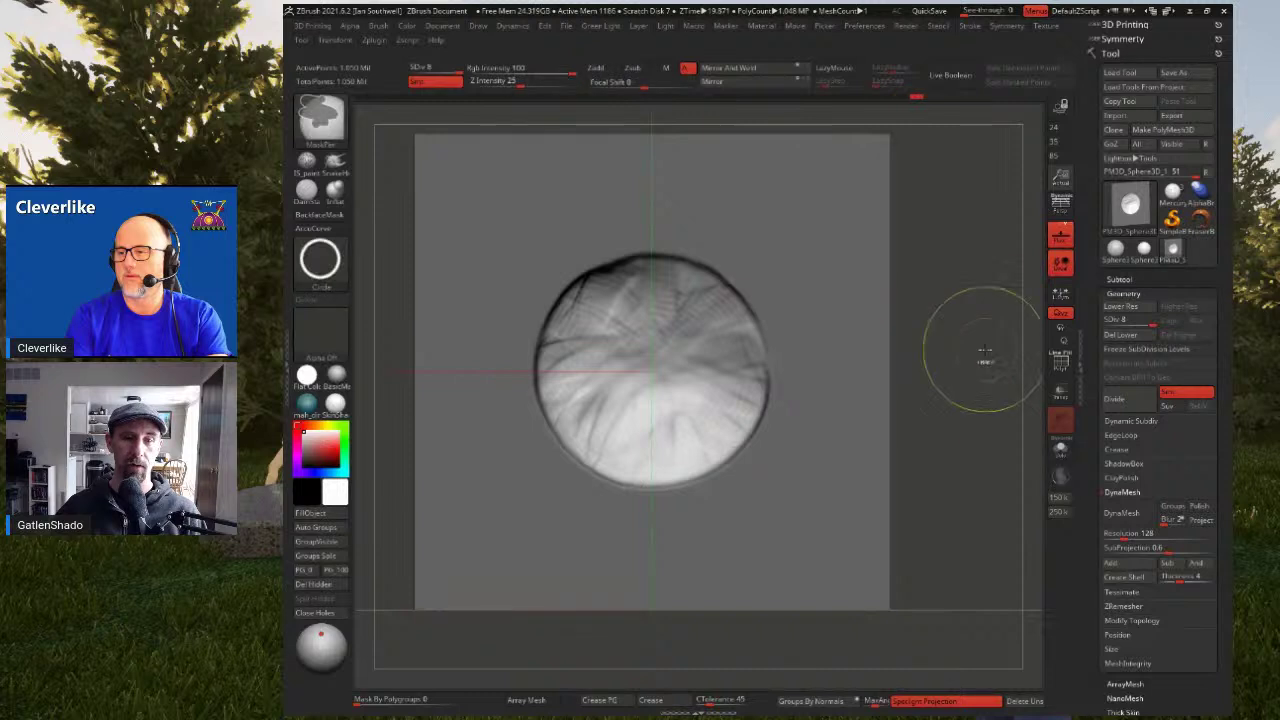
# Invert the mask to protect the circle's interior and turn off the floor grid
pyautogui.keyDown('ctrl'); pyautogui.click(985, 352); pyautogui.keyUp('ctrl')
pyautogui.moveTo(730, 303); pyautogui.dragTo(590, 277, button='right')
pyautogui.moveTo(557, 287); pyautogui.dragTo(542, 398)
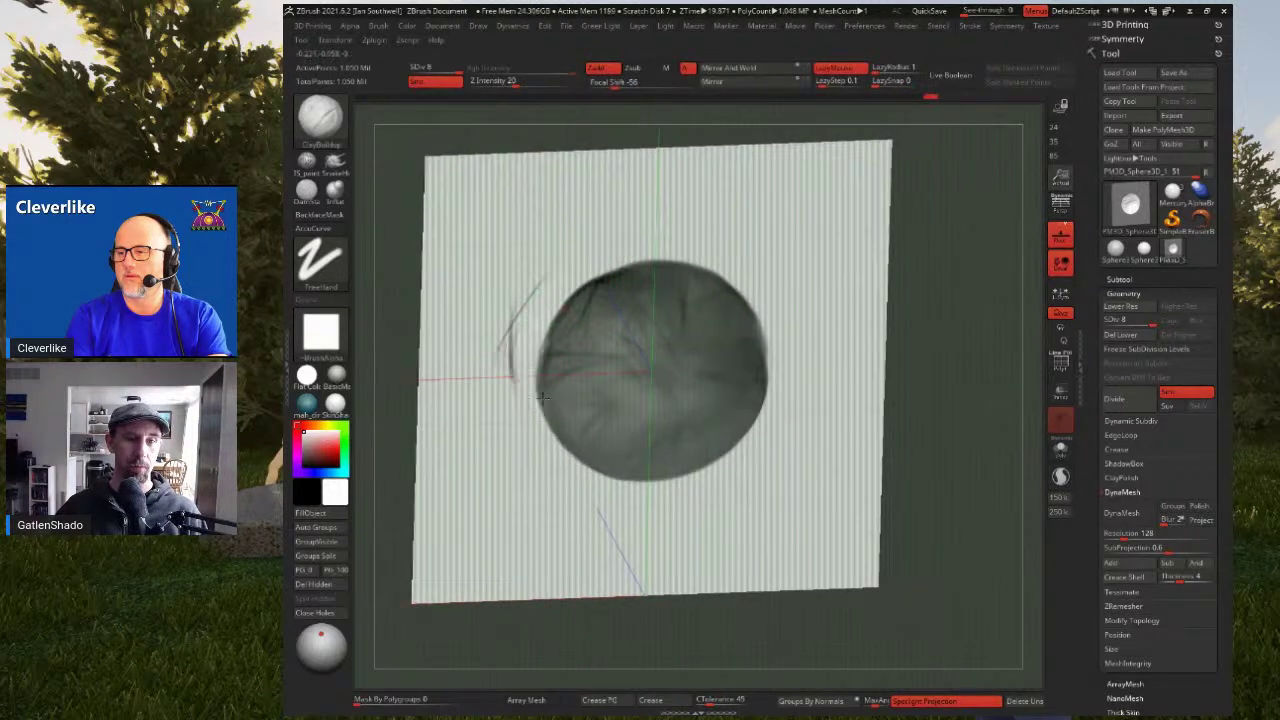
pyautogui.hotkey('shift', 'p')
# Build up a raised rim around the masked circle with ClayBuildup strokes
pyautogui.moveTo(597, 410); pyautogui.dragTo(577, 371, button='right')
pyautogui.moveTo(578, 372)
pyautogui.mouseDown()
pyautogui.moveTo(649, 466)
pyautogui.moveTo(760, 462)
pyautogui.moveTo(838, 420)
pyautogui.moveTo(822, 318)
pyautogui.moveTo(714, 228)
pyautogui.moveTo(565, 300)
pyautogui.moveTo(605, 215)
pyautogui.moveTo(697, 200)
pyautogui.moveTo(850, 235)
pyautogui.moveTo(890, 375)
pyautogui.moveTo(830, 485)
pyautogui.moveTo(664, 511)
pyautogui.moveTo(560, 430)
pyautogui.moveTo(510, 320)
pyautogui.moveTo(640, 200)
pyautogui.moveTo(786, 236)
pyautogui.mouseUp()
pyautogui.moveTo(786, 236); pyautogui.dragTo(768, 238, button='right')
pyautogui.moveTo(768, 238)
pyautogui.mouseDown()
pyautogui.moveTo(796, 252)
pyautogui.moveTo(828, 396)
pyautogui.moveTo(805, 458)
pyautogui.moveTo(722, 505)
pyautogui.moveTo(632, 472)
pyautogui.moveTo(590, 368)
pyautogui.moveTo(592, 296)
pyautogui.moveTo(676, 230)
pyautogui.moveTo(735, 226)
pyautogui.mouseUp()
pyautogui.moveTo(735, 226); pyautogui.dragTo(692, 220, button='right')
pyautogui.moveTo(692, 220); pyautogui.dragTo(755, 273)
pyautogui.moveTo(755, 273); pyautogui.dragTo(803, 292, button='right')
pyautogui.moveTo(803, 292); pyautogui.dragTo(822, 402)
pyautogui.moveTo(822, 402); pyautogui.dragTo(834, 408, button='right')
pyautogui.moveTo(834, 408)
pyautogui.mouseDown()
pyautogui.moveTo(706, 486)
pyautogui.moveTo(594, 432)
pyautogui.moveTo(586, 337)
pyautogui.moveTo(612, 262)
pyautogui.mouseUp()
pyautogui.moveTo(612, 262); pyautogui.dragTo(617, 284, button='right')
# Smooth the crater's raised rim outward into the plane, adding a few more clay strokes
pyautogui.moveTo(592, 218)
pyautogui.keyDown('shift'); pyautogui.mouseDown()
pyautogui.moveTo(568, 418)
pyautogui.moveTo(726, 507)
pyautogui.mouseUp(); pyautogui.keyUp('shift')
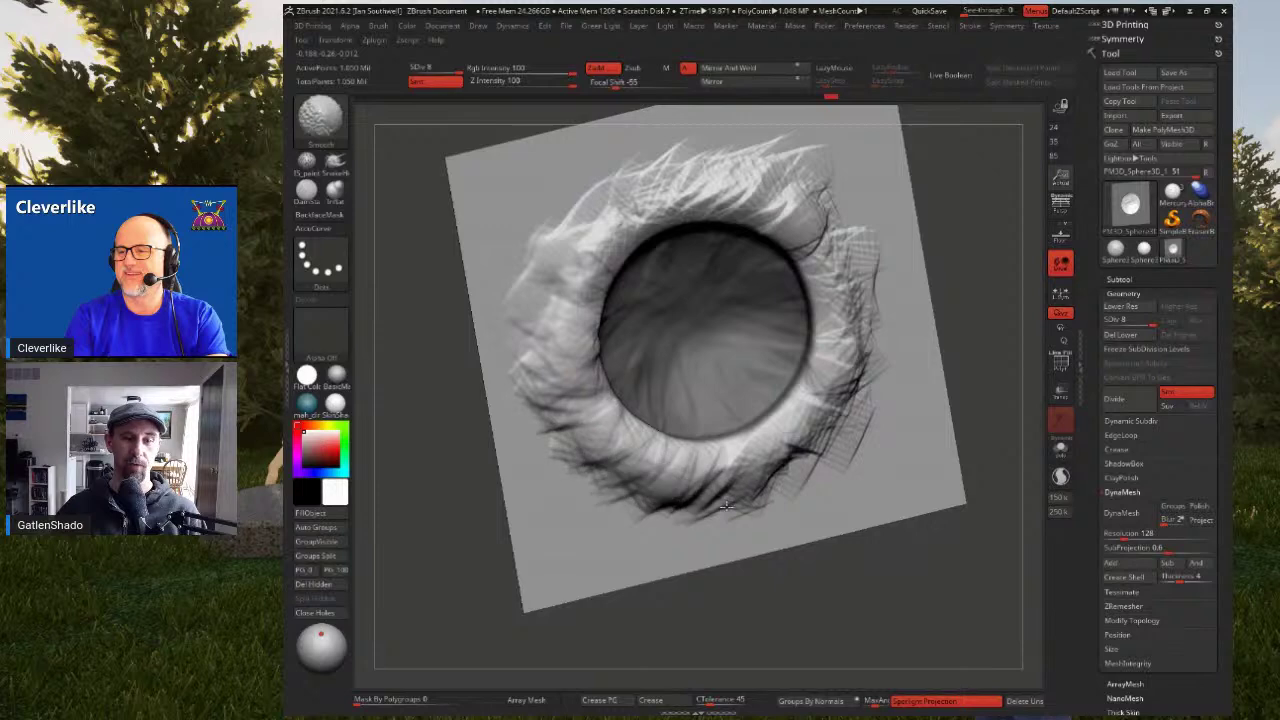
pyautogui.moveTo(602, 220); pyautogui.dragTo(806, 250, button='right')
pyautogui.moveTo(812, 240)
pyautogui.mouseDown()
pyautogui.moveTo(814, 264)
pyautogui.moveTo(794, 220)
pyautogui.moveTo(672, 184)
pyautogui.moveTo(532, 224)
pyautogui.moveTo(487, 260)
pyautogui.moveTo(468, 445)
pyautogui.moveTo(530, 520)
pyautogui.moveTo(585, 555)
pyautogui.moveTo(675, 545)
pyautogui.moveTo(755, 512)
pyautogui.moveTo(800, 472)
pyautogui.moveTo(837, 274)
pyautogui.moveTo(805, 225)
pyautogui.moveTo(745, 180)
pyautogui.moveTo(780, 185)
pyautogui.moveTo(822, 232)
pyautogui.moveTo(805, 285)
pyautogui.mouseUp()
pyautogui.keyDown('shift'); pyautogui.moveTo(777, 166); pyautogui.dragTo(820, 266); pyautogui.keyUp('shift')
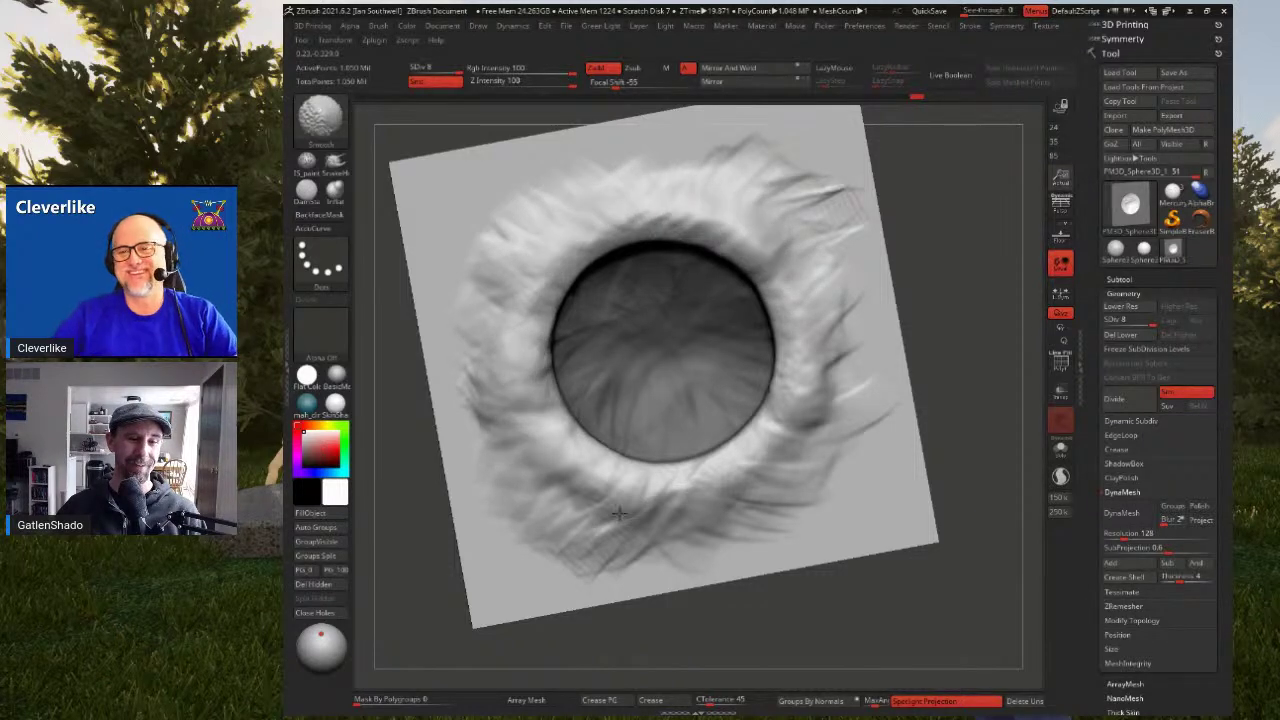
pyautogui.keyDown('shift'); pyautogui.moveTo(798, 192); pyautogui.dragTo(660, 193); pyautogui.keyUp('shift')
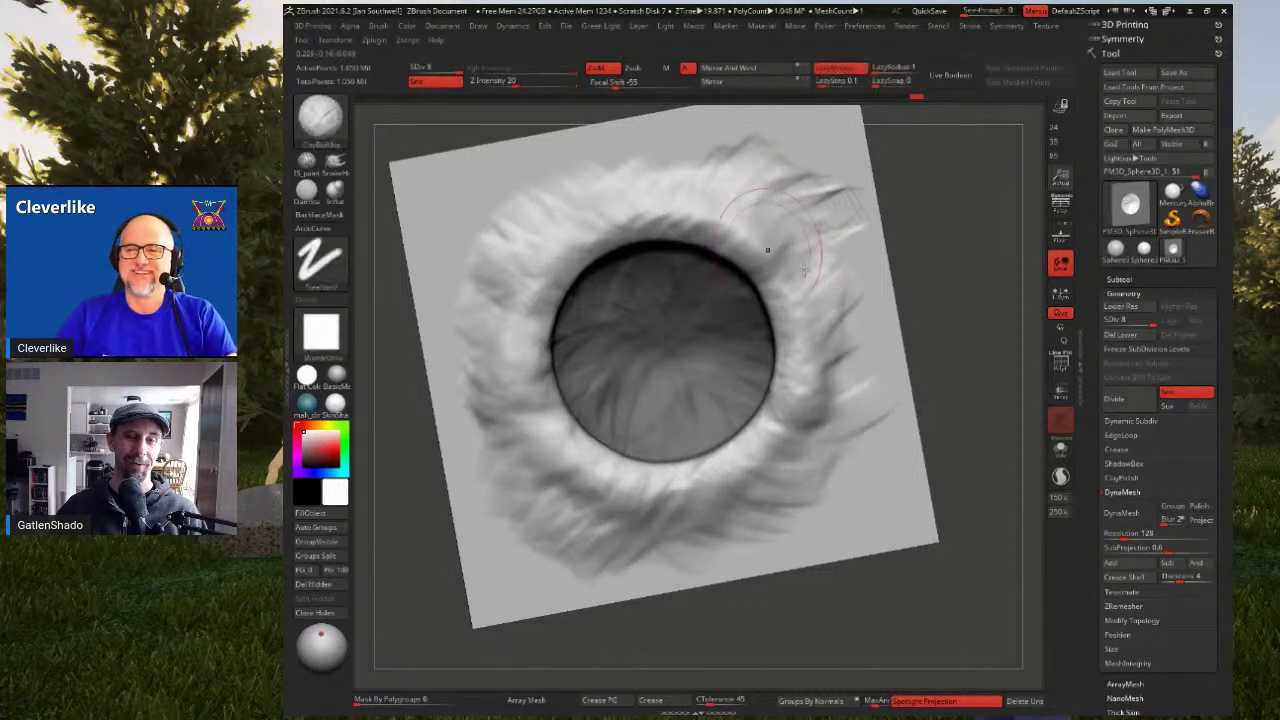
# Face the plane straight on and clear its mask
pyautogui.keyDown('shift'); pyautogui.moveTo(766, 251); pyautogui.dragTo(965, 266, button='right'); pyautogui.keyUp('shift')
pyautogui.keyDown('ctrl'); pyautogui.moveTo(965, 266); pyautogui.dragTo(950, 280); pyautogui.keyUp('ctrl')
pyautogui.moveTo(857, 277)
pyautogui.mouseDown(button='right')
pyautogui.moveTo(812, 257)
pyautogui.moveTo(946, 280)
pyautogui.moveTo(740, 266)
pyautogui.moveTo(751, 278)
pyautogui.mouseUp(button='right')
# Choose the Move Topological brush and adjust its draw size for reshaping the crater
pyautogui.press('b')
pyautogui.press('m')
pyautogui.press('t')
pyautogui.press('space')
pyautogui.moveTo(780, 288); pyautogui.dragTo(786, 288)
pyautogui.keyDown('ctrl'); pyautogui.moveTo(759, 281); pyautogui.dragTo(795, 278, button='right'); pyautogui.keyUp('ctrl')
# Nudge the crater's inner edge at several places with Move Topological to make its outline irregular
pyautogui.moveTo(768, 258)
pyautogui.mouseDown()
pyautogui.moveTo(764, 272)
pyautogui.moveTo(697, 288)
pyautogui.moveTo(674, 321)
pyautogui.mouseUp()
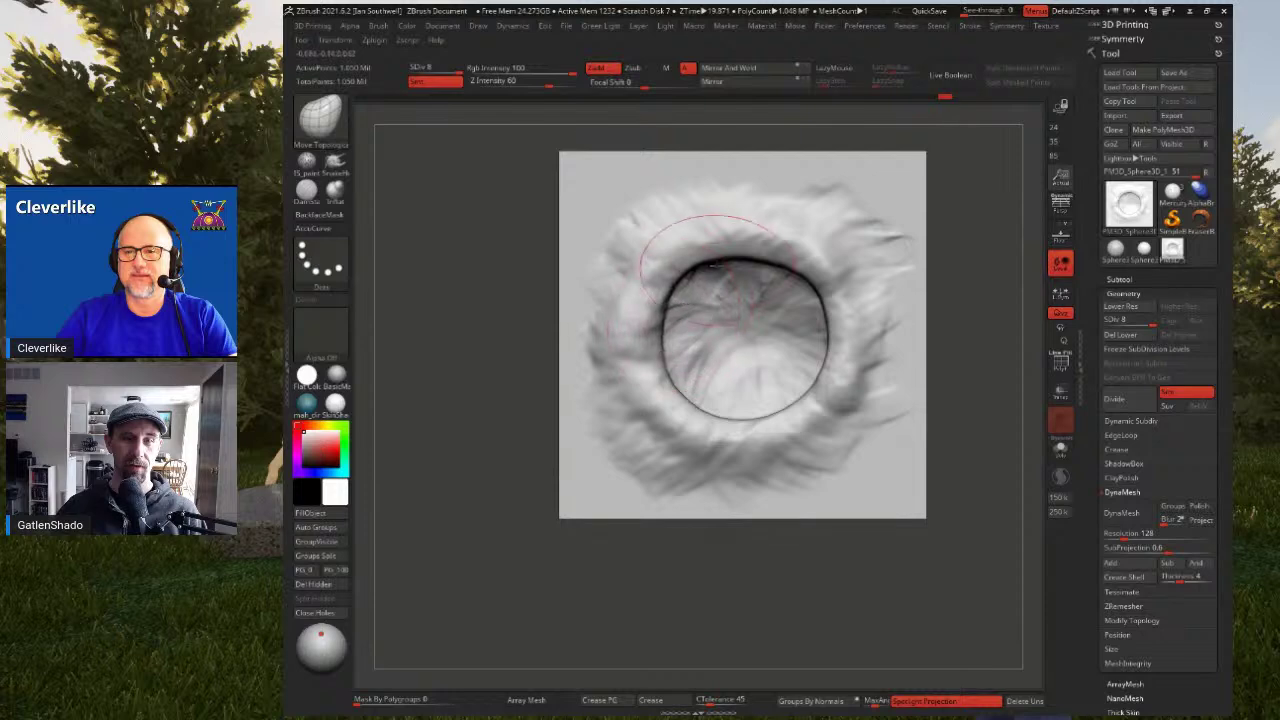
pyautogui.moveTo(718, 270); pyautogui.dragTo(720, 259)
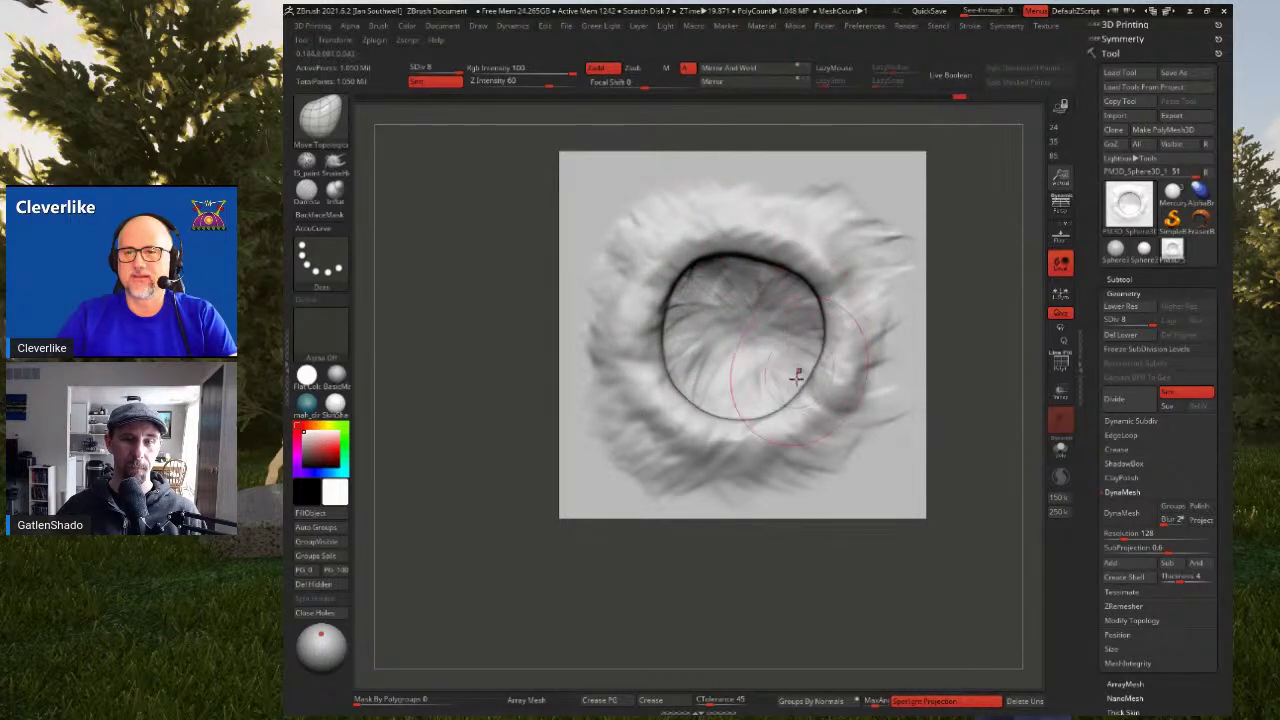
pyautogui.moveTo(680, 416); pyautogui.dragTo(667, 420)
pyautogui.moveTo(654, 368); pyautogui.dragTo(643, 363)
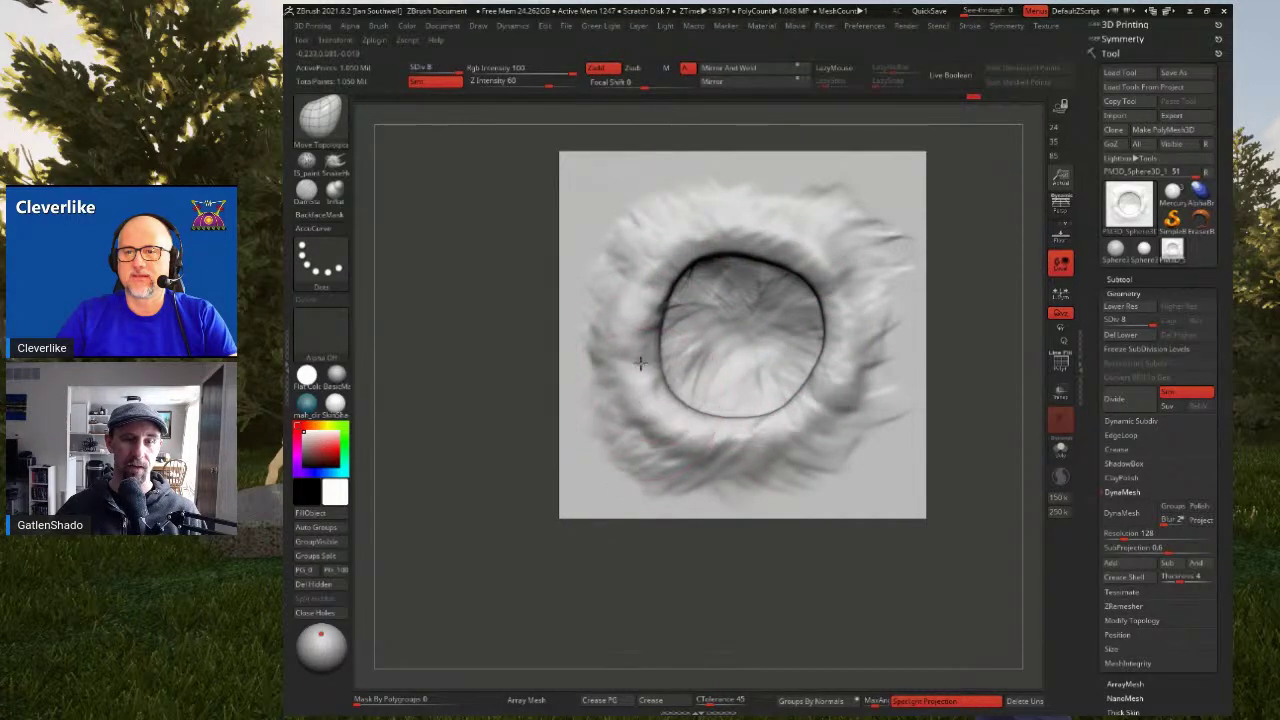
pyautogui.moveTo(800, 374); pyautogui.dragTo(808, 378)
pyautogui.moveTo(668, 300); pyautogui.dragTo(657, 294)
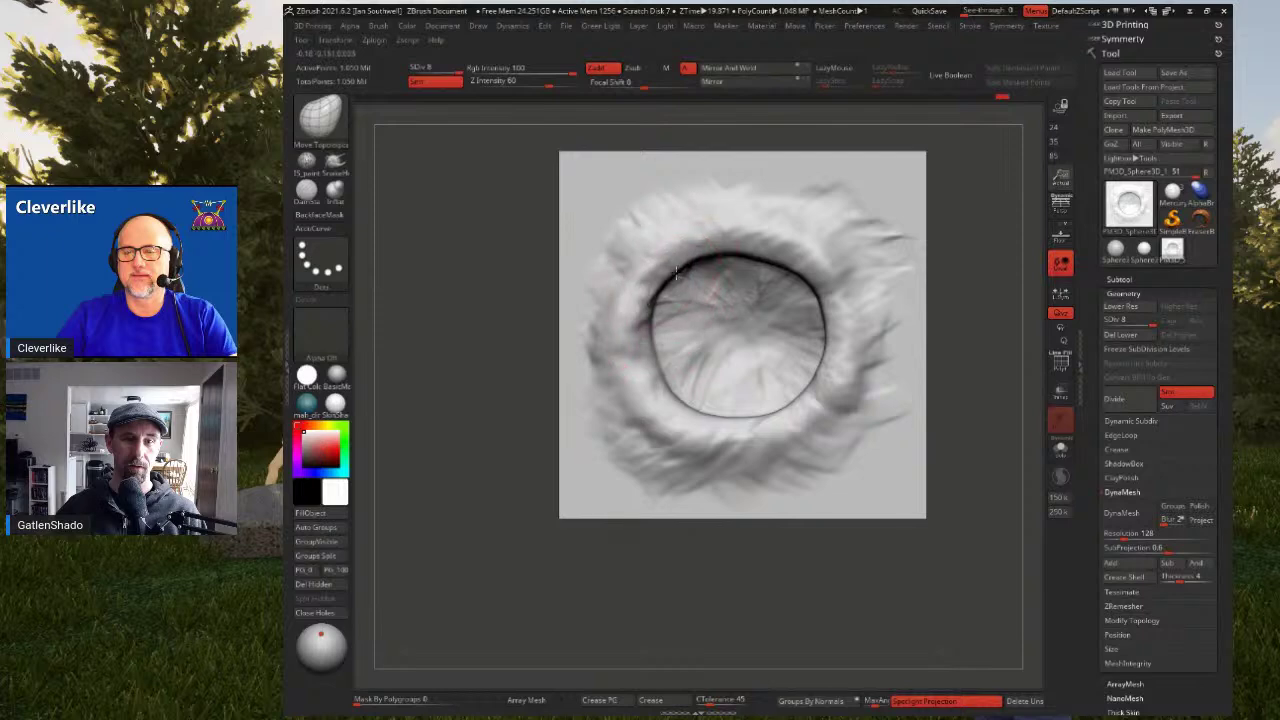
pyautogui.moveTo(722, 252); pyautogui.dragTo(727, 244)
pyautogui.moveTo(815, 281); pyautogui.dragTo(825, 276)
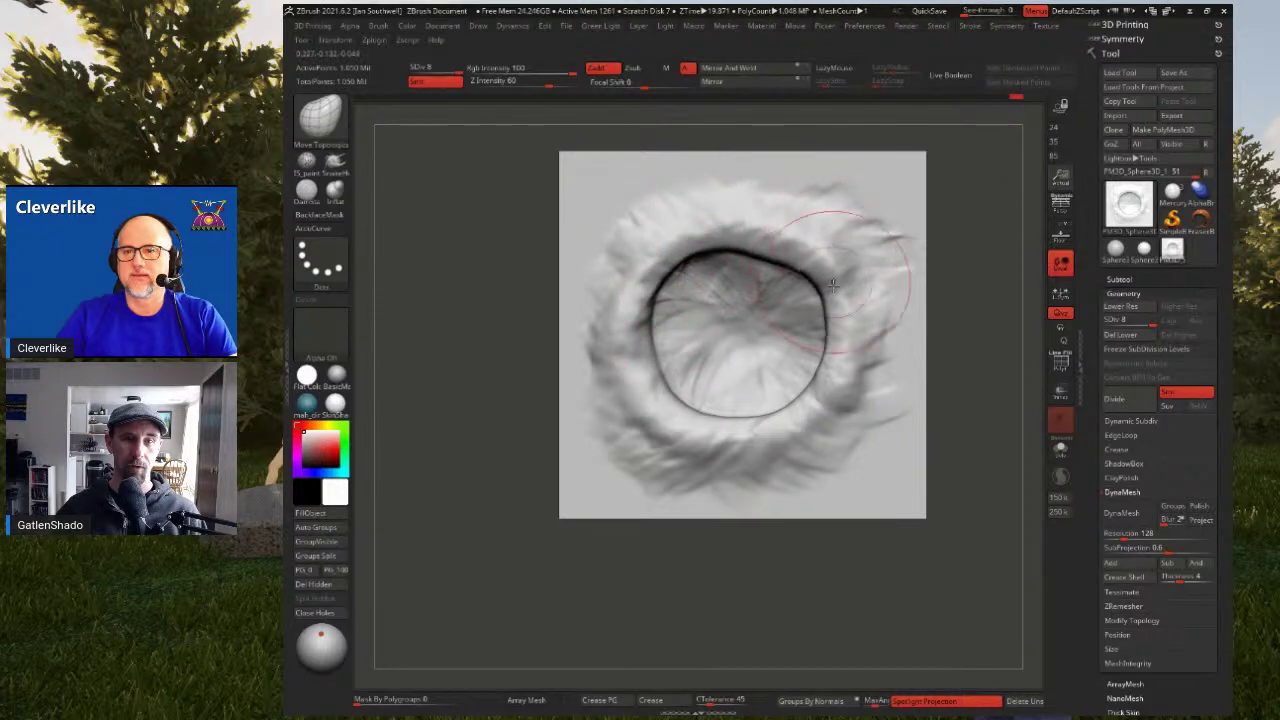
pyautogui.moveTo(787, 402); pyautogui.dragTo(796, 415)
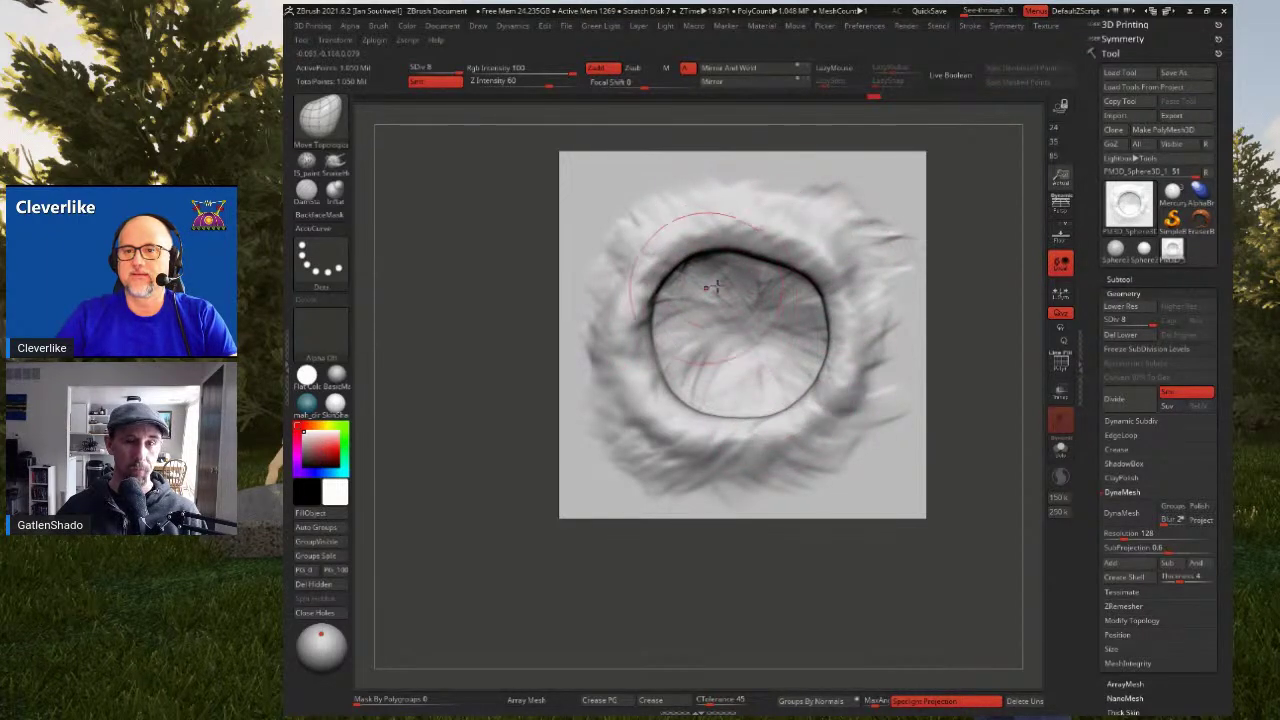
# Lower the plane to subdivision level 3 and push the crater's upper edge inward with Move Topological
pyautogui.click(1126, 323)
pyautogui.click(1125, 323)
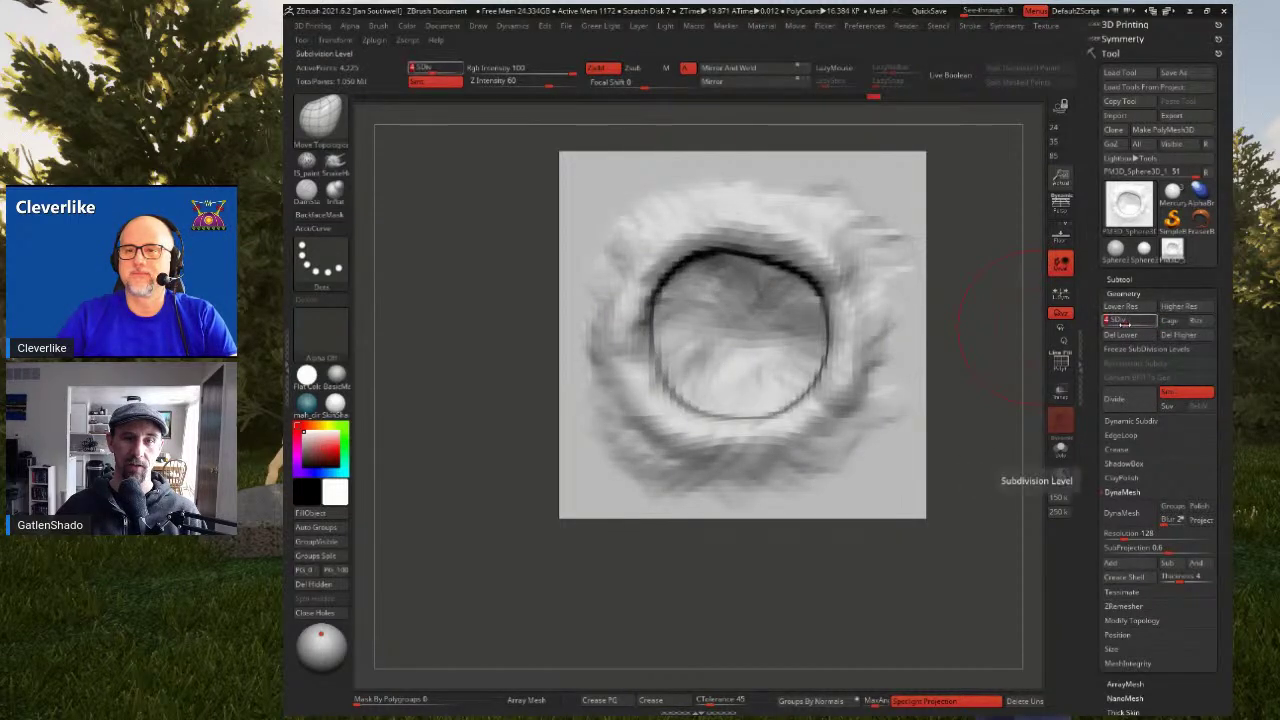
pyautogui.click(1119, 323)
pyautogui.moveTo(757, 265); pyautogui.dragTo(749, 287)
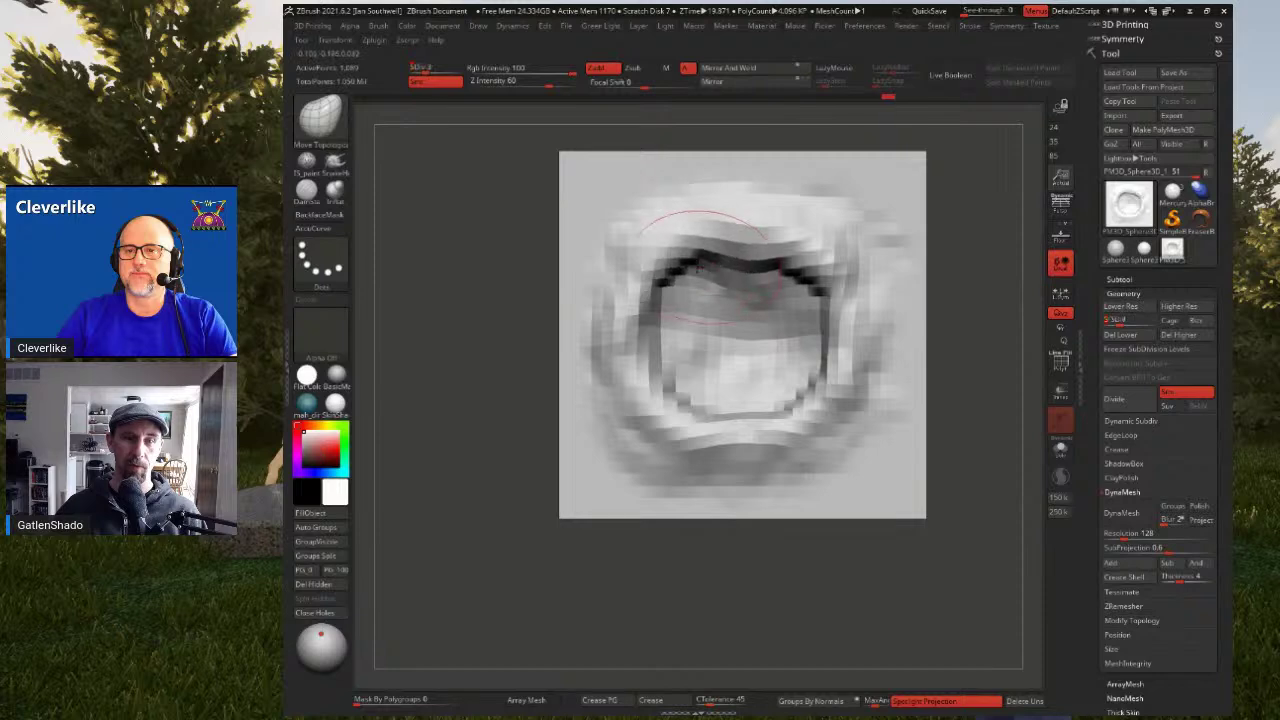
# Raise the plane to subdivision level 5, reshape the crater's upper-left edge, and step the subdivision level back up
pyautogui.click(1125, 321)
pyautogui.click(1131, 321)
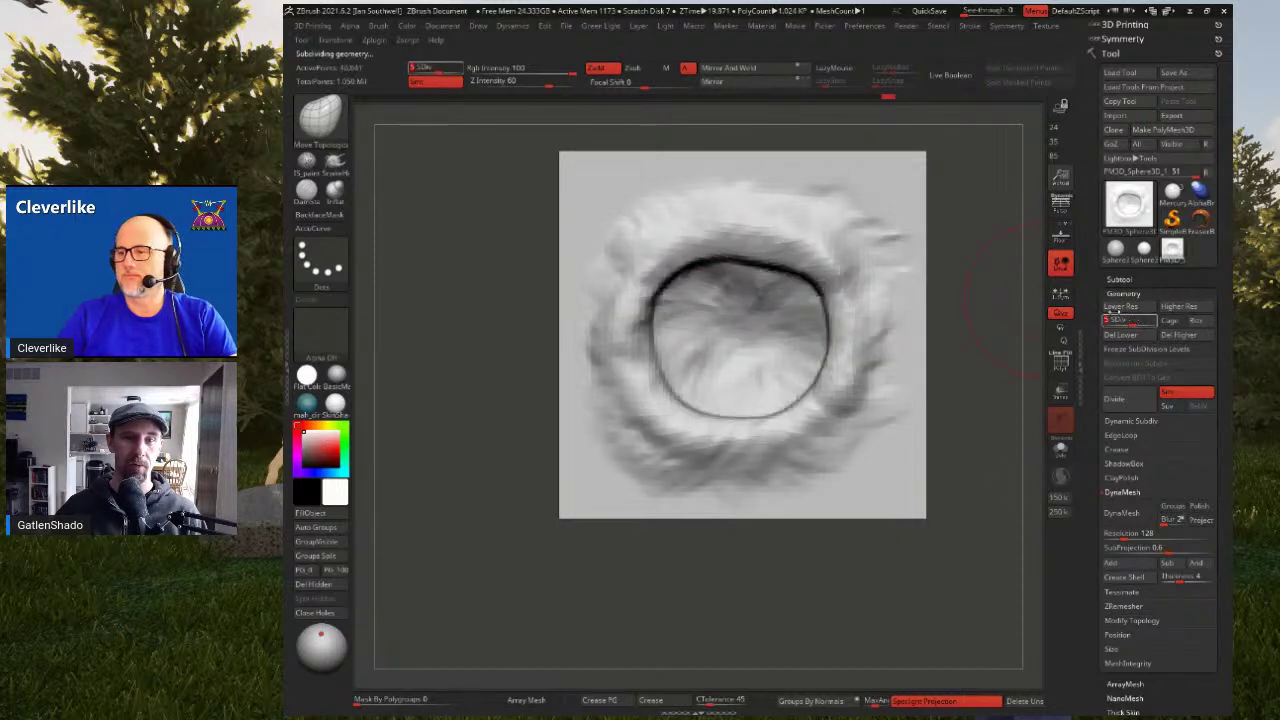
pyautogui.moveTo(770, 249)
pyautogui.mouseDown()
pyautogui.moveTo(728, 243)
pyautogui.moveTo(691, 265)
pyautogui.moveTo(660, 323)
pyautogui.mouseUp()
pyautogui.press('d')
pyautogui.press('d')
pyautogui.press('d')
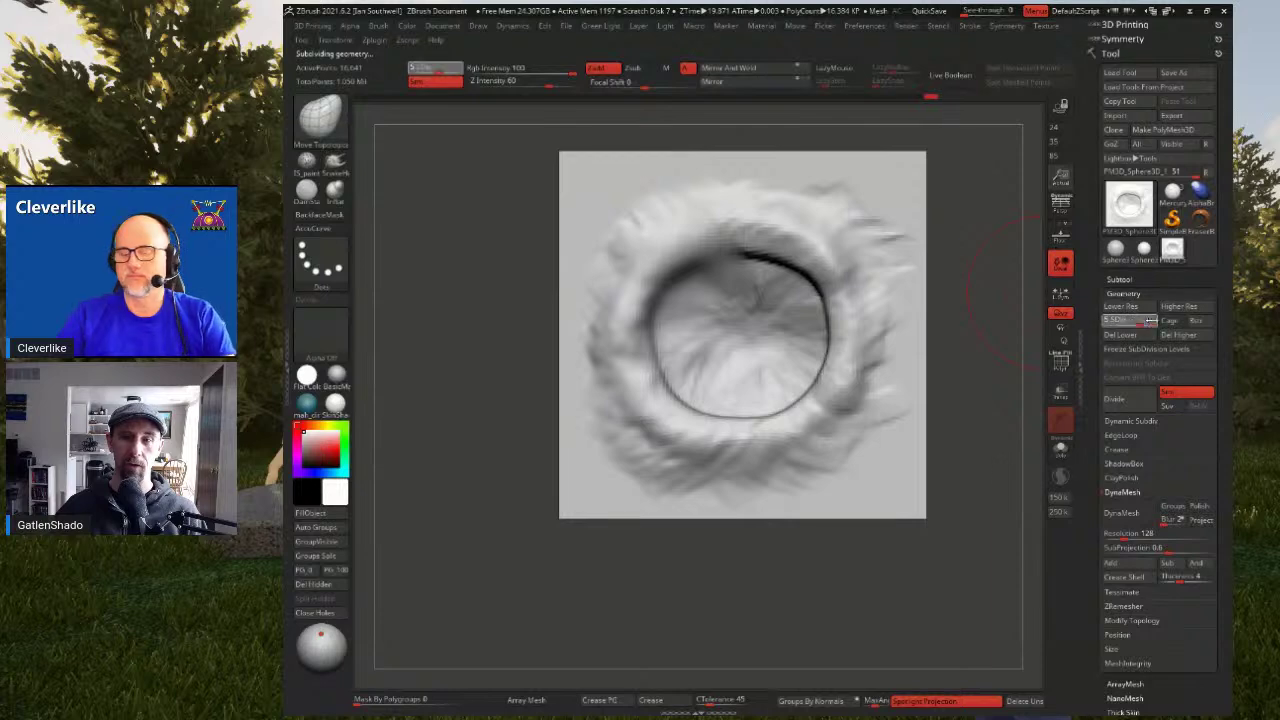
# Smooth the crater's inner edge and soften its hard crease from several angles with the SK_ClayFill brush
pyautogui.keyDown('shift'); pyautogui.moveTo(686, 275); pyautogui.dragTo(661, 328); pyautogui.keyUp('shift')
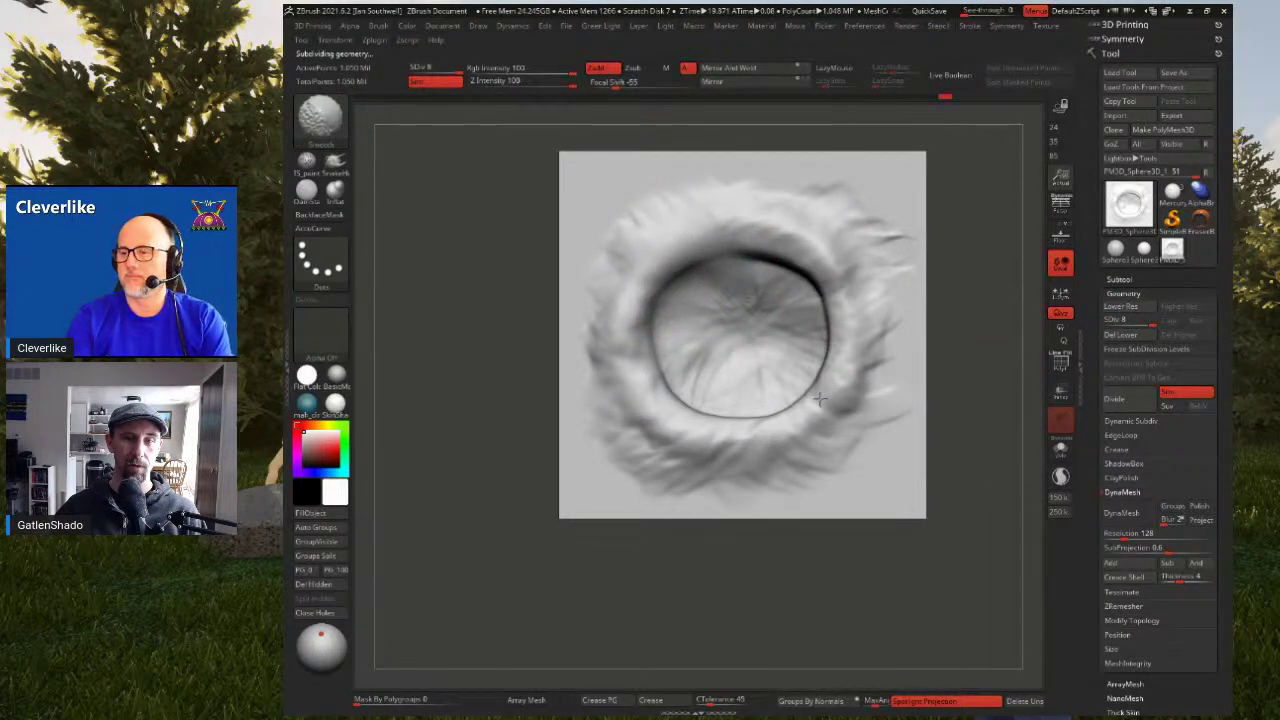
pyautogui.moveTo(676, 386)
pyautogui.keyDown('shift'); pyautogui.mouseDown()
pyautogui.moveTo(700, 406)
pyautogui.moveTo(820, 388)
pyautogui.mouseUp(); pyautogui.keyUp('shift')
pyautogui.moveTo(760, 294); pyautogui.dragTo(819, 319, button='right')
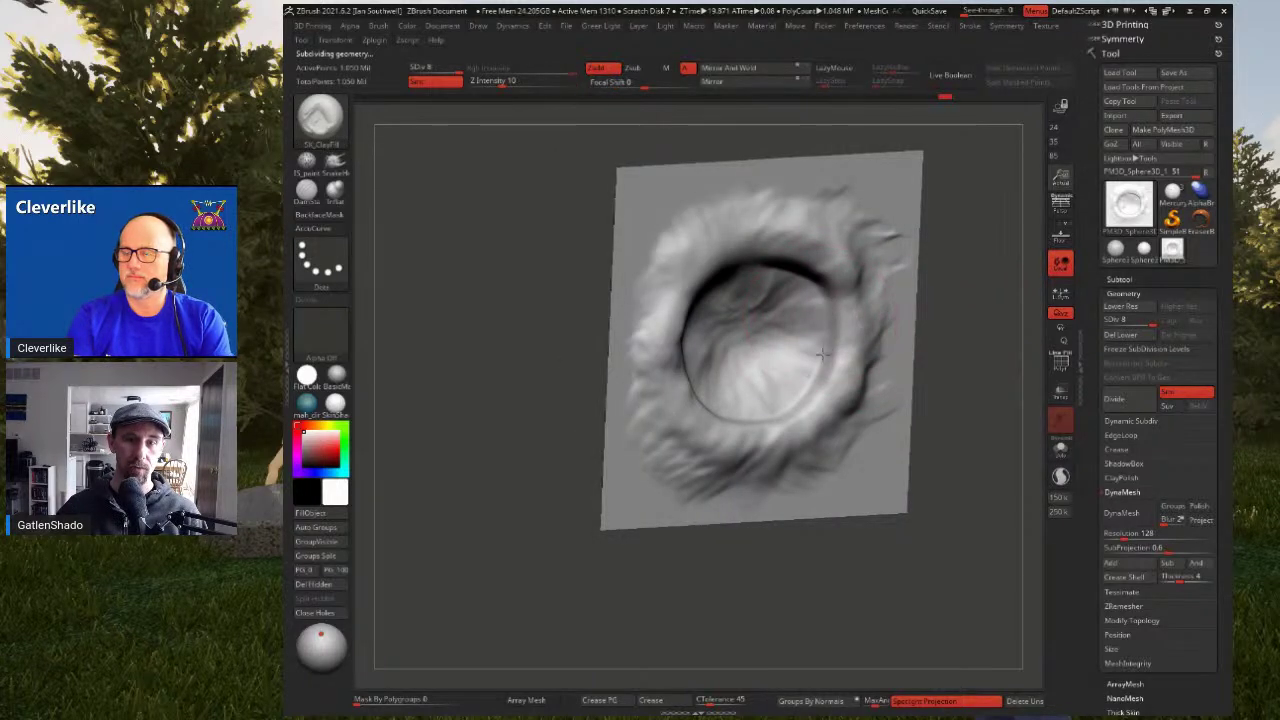
pyautogui.press('space')
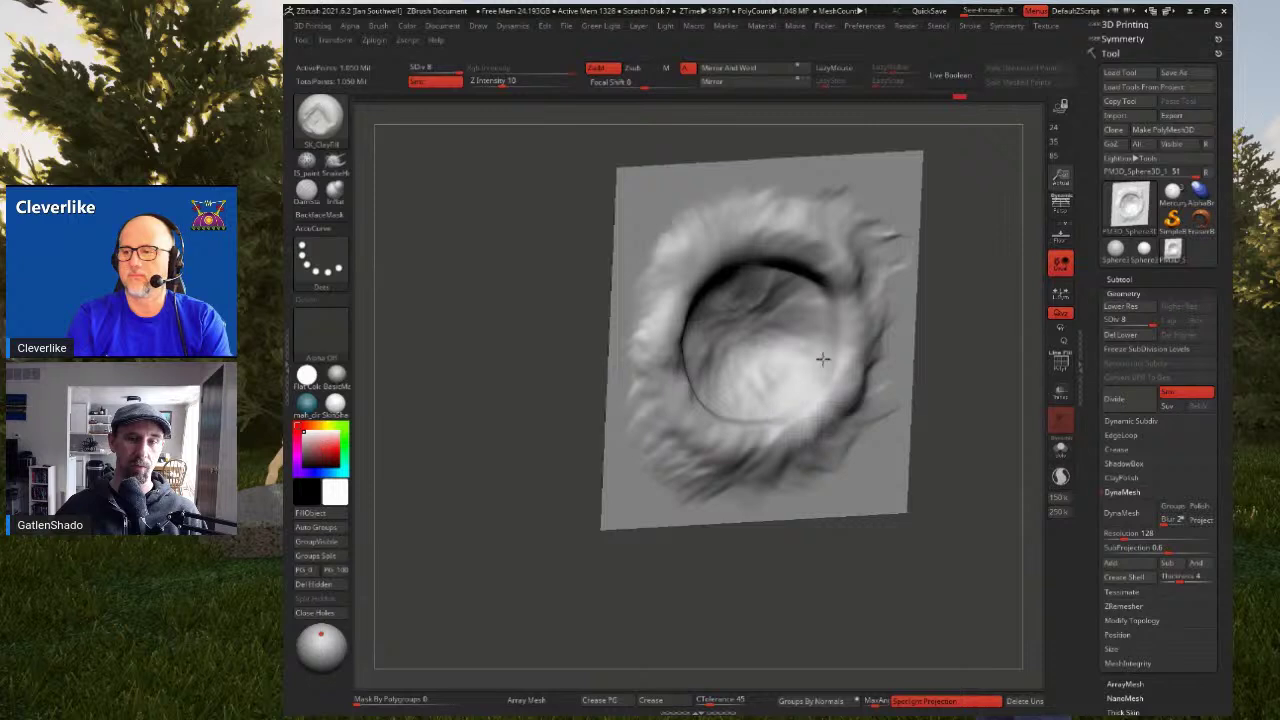
pyautogui.moveTo(810, 340); pyautogui.dragTo(814, 294, button='right')
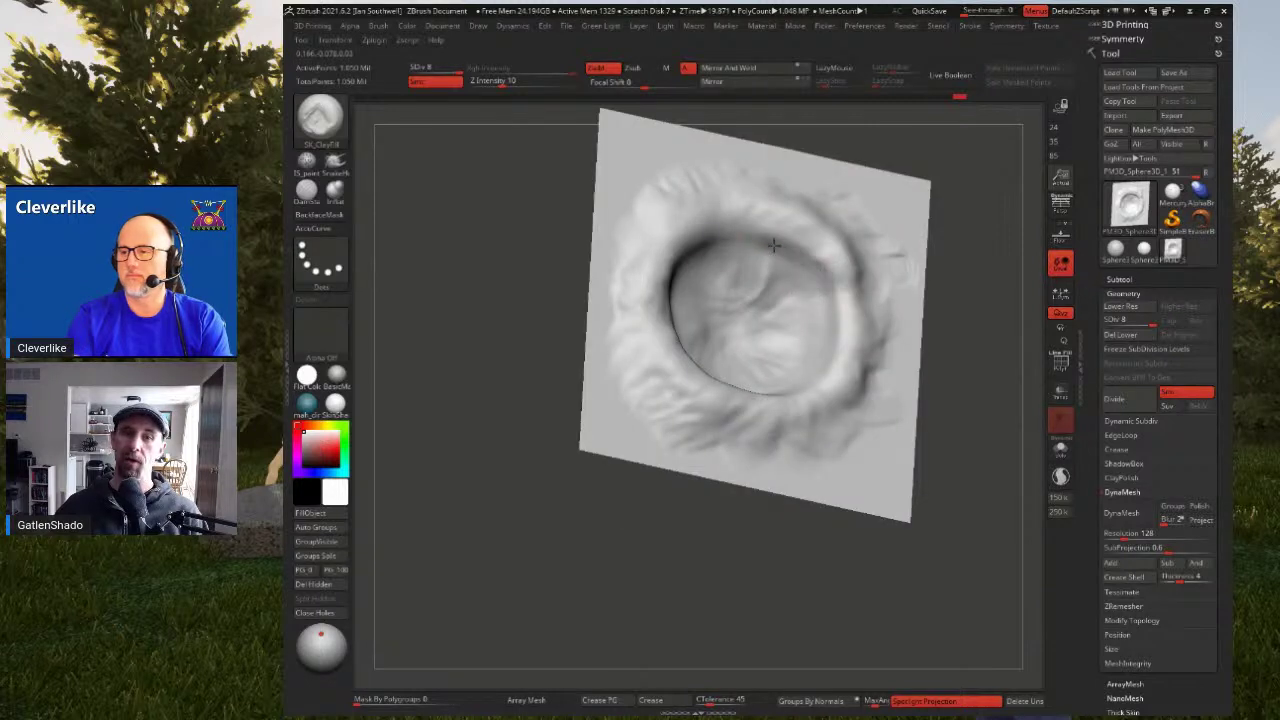
pyautogui.moveTo(803, 293); pyautogui.dragTo(765, 237, button='right')
pyautogui.moveTo(823, 277)
pyautogui.mouseDown(button='right')
pyautogui.moveTo(684, 313)
pyautogui.moveTo(720, 390)
pyautogui.mouseUp(button='right')
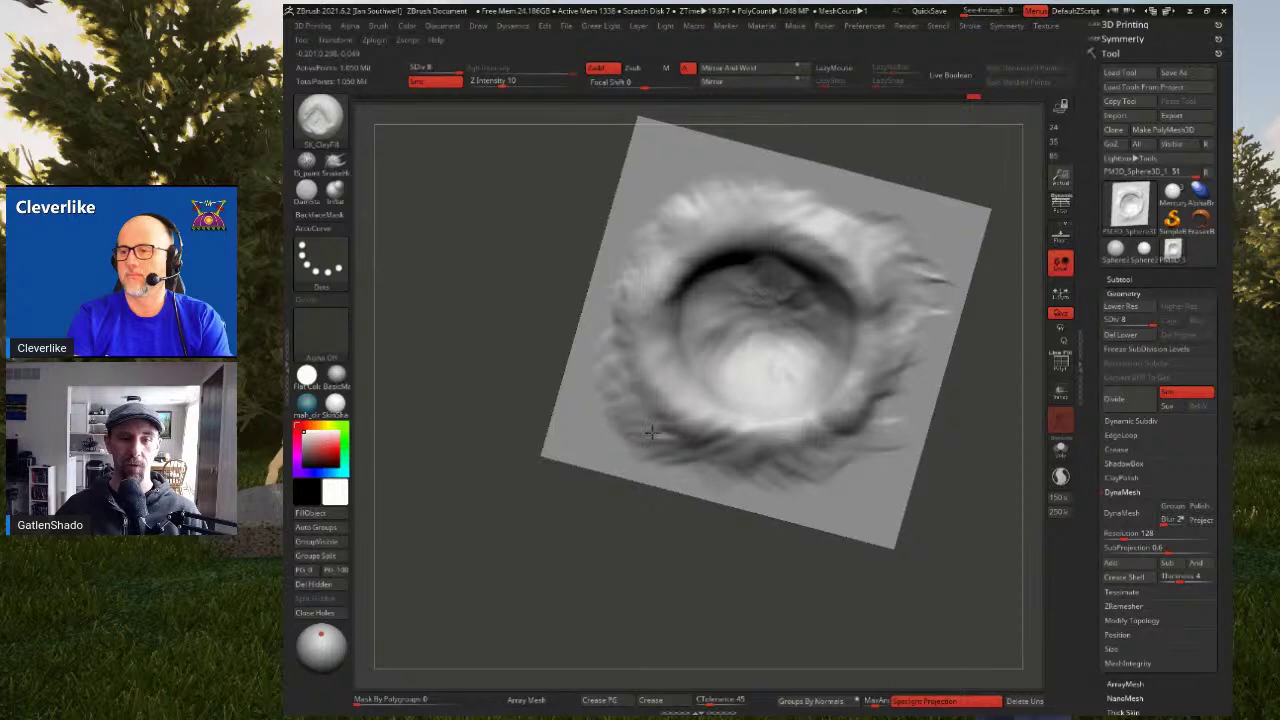
pyautogui.moveTo(679, 303)
pyautogui.mouseDown(button='right')
pyautogui.moveTo(661, 274)
pyautogui.moveTo(708, 278)
pyautogui.moveTo(729, 248)
pyautogui.mouseUp(button='right')
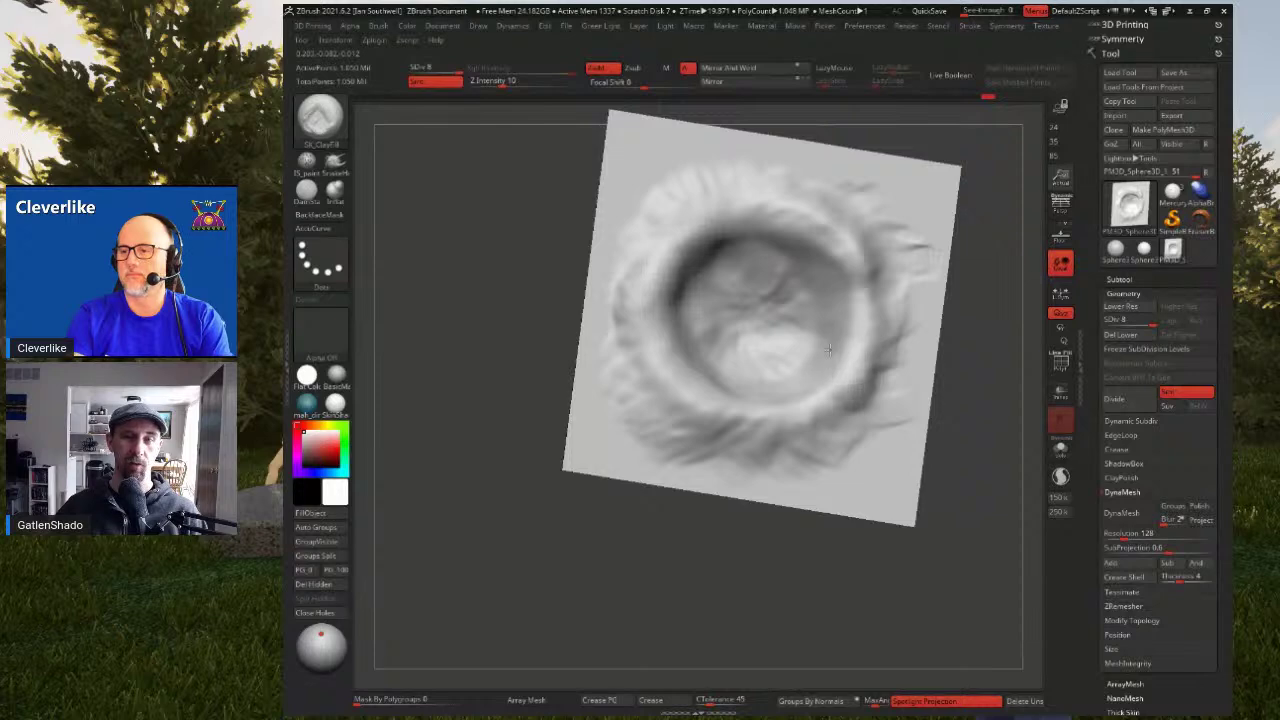
pyautogui.moveTo(797, 268)
pyautogui.mouseDown(button='right')
pyautogui.moveTo(778, 253)
pyautogui.moveTo(663, 292)
pyautogui.moveTo(677, 363)
pyautogui.mouseUp(button='right')
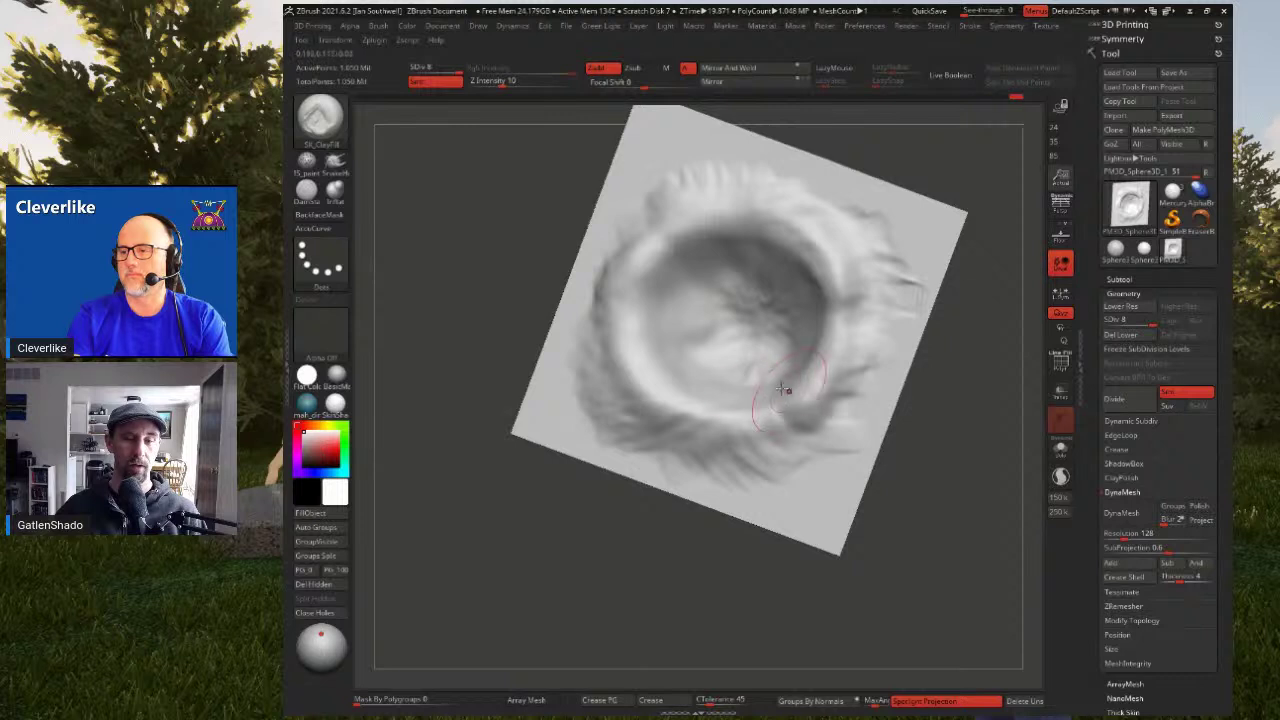
pyautogui.moveTo(731, 454)
pyautogui.keyDown('shift'); pyautogui.mouseDown(button='right')
pyautogui.moveTo(743, 369)
pyautogui.moveTo(757, 360)
pyautogui.mouseUp(button='right'); pyautogui.keyUp('shift')
# Choose the ClayBuildup brush, and delete the plane's subdivision levels above level 6
pyautogui.press('b')
pyautogui.press('c')
pyautogui.press('b')
pyautogui.press('space')
pyautogui.moveTo(1146, 321); pyautogui.dragTo(1108, 320)
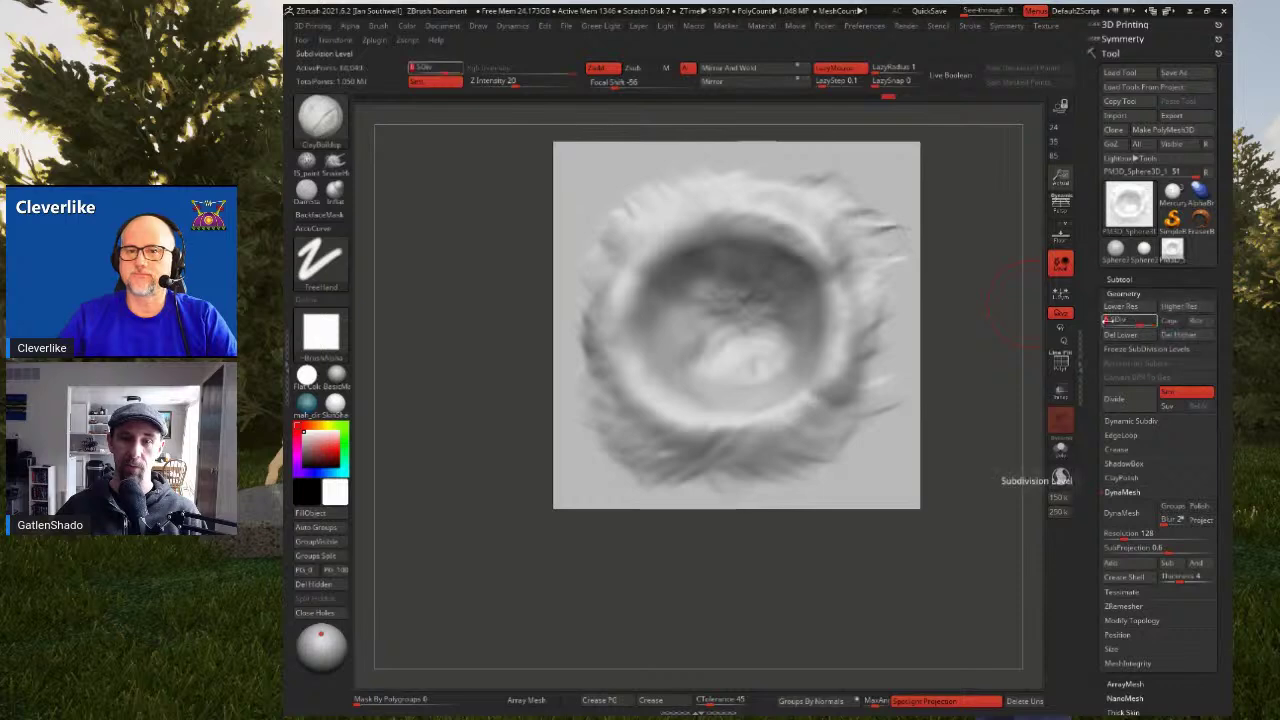
pyautogui.click(1180, 336)
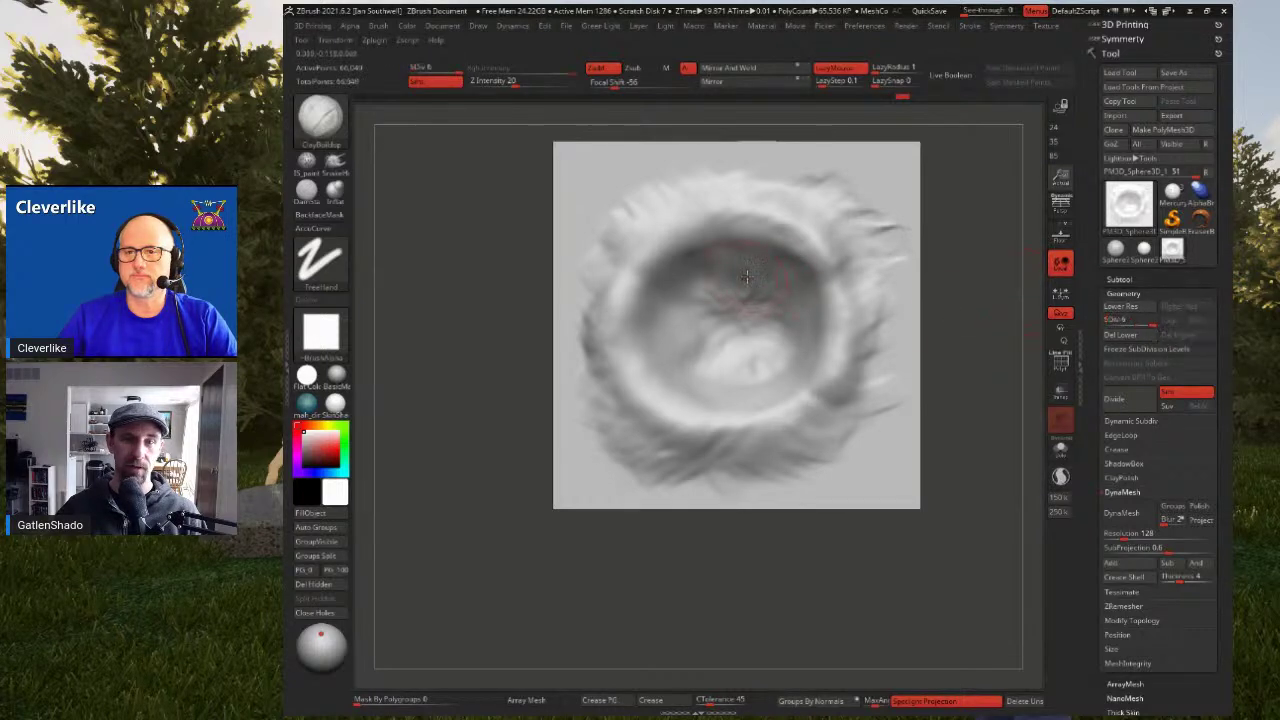
# Sculpt radial ClayBuildup strokes around the crater's rim and build up material along its upper edge
pyautogui.moveTo(775, 287)
pyautogui.mouseDown()
pyautogui.moveTo(845, 264)
pyautogui.moveTo(790, 302)
pyautogui.moveTo(814, 365)
pyautogui.mouseUp()
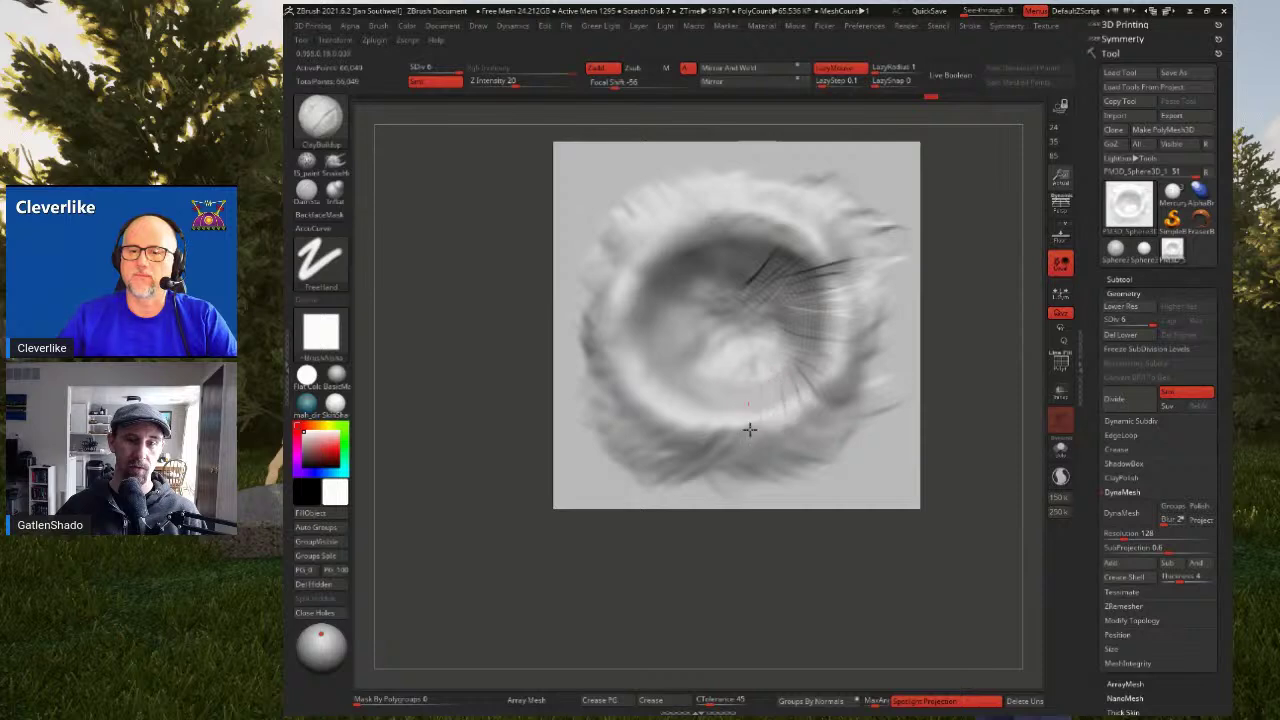
pyautogui.moveTo(706, 402)
pyautogui.mouseDown()
pyautogui.moveTo(648, 380)
pyautogui.moveTo(603, 335)
pyautogui.mouseUp()
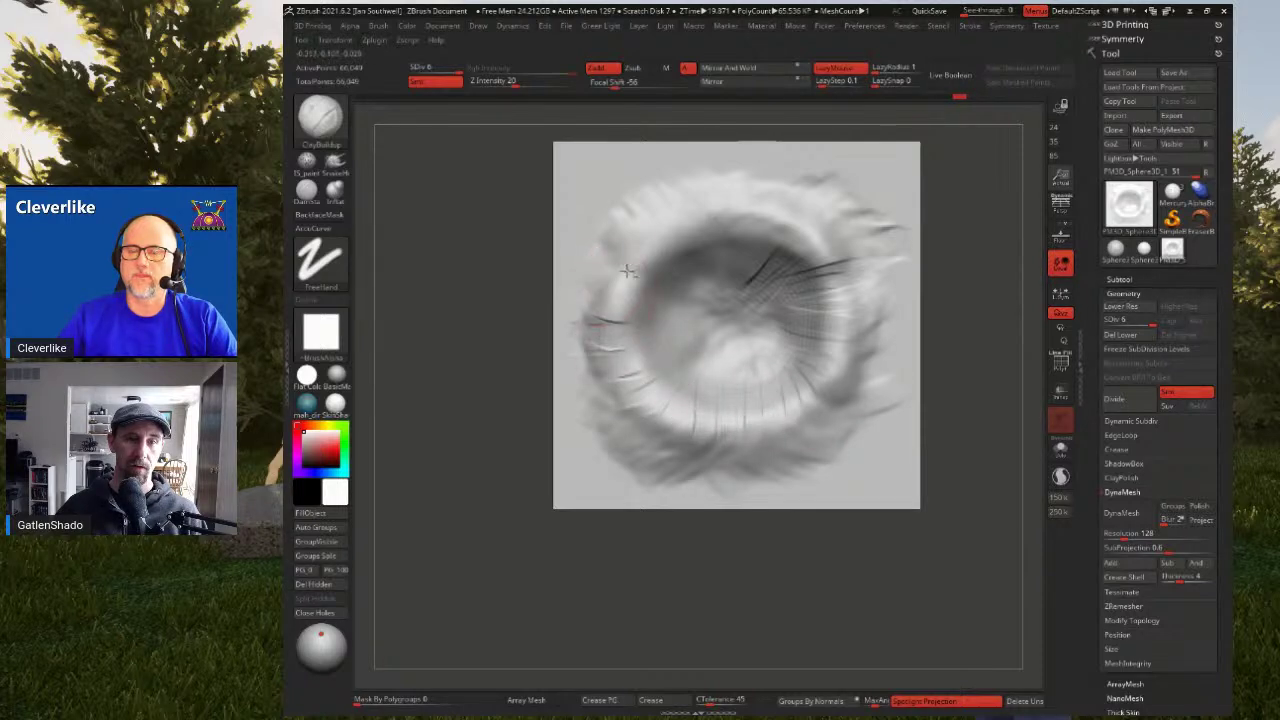
pyautogui.moveTo(653, 278)
pyautogui.mouseDown()
pyautogui.moveTo(640, 240)
pyautogui.moveTo(672, 272)
pyautogui.moveTo(701, 262)
pyautogui.mouseUp()
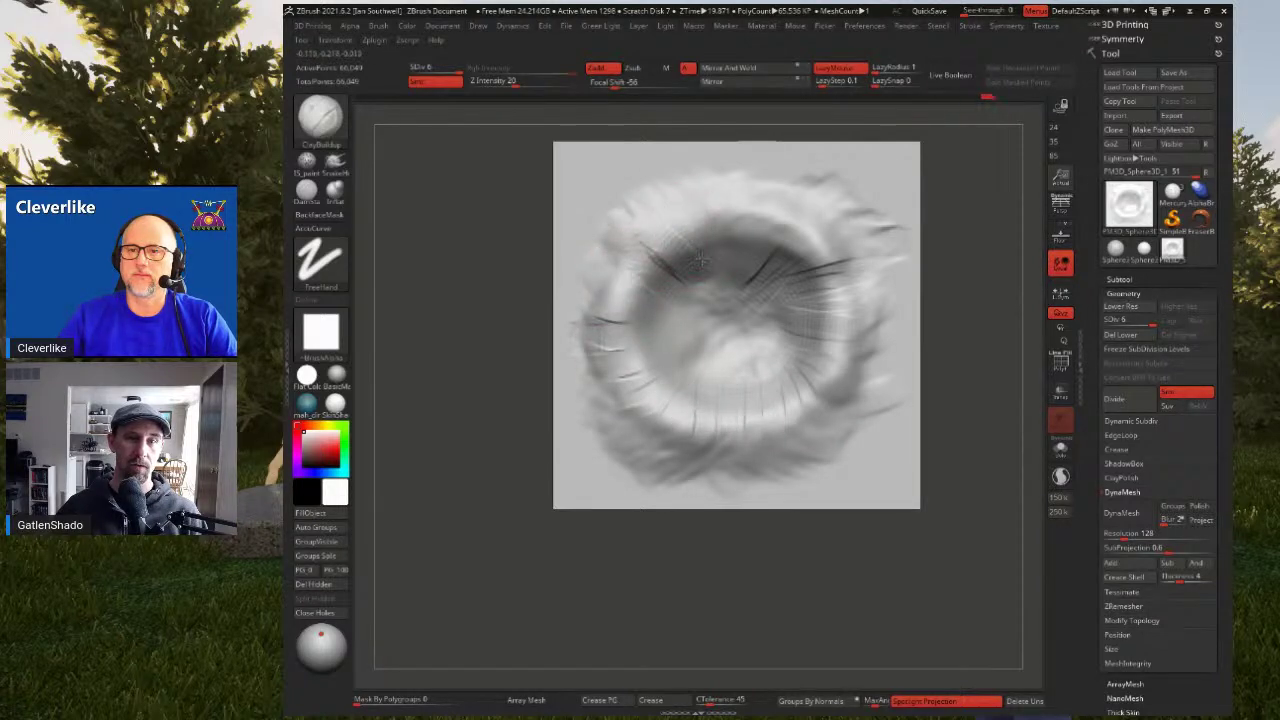
pyautogui.moveTo(757, 211)
pyautogui.mouseDown()
pyautogui.moveTo(803, 220)
pyautogui.moveTo(665, 227)
pyautogui.moveTo(622, 296)
pyautogui.moveTo(637, 243)
pyautogui.moveTo(620, 211)
pyautogui.moveTo(612, 284)
pyautogui.moveTo(606, 263)
pyautogui.moveTo(723, 185)
pyautogui.moveTo(692, 172)
pyautogui.moveTo(735, 186)
pyautogui.mouseUp()
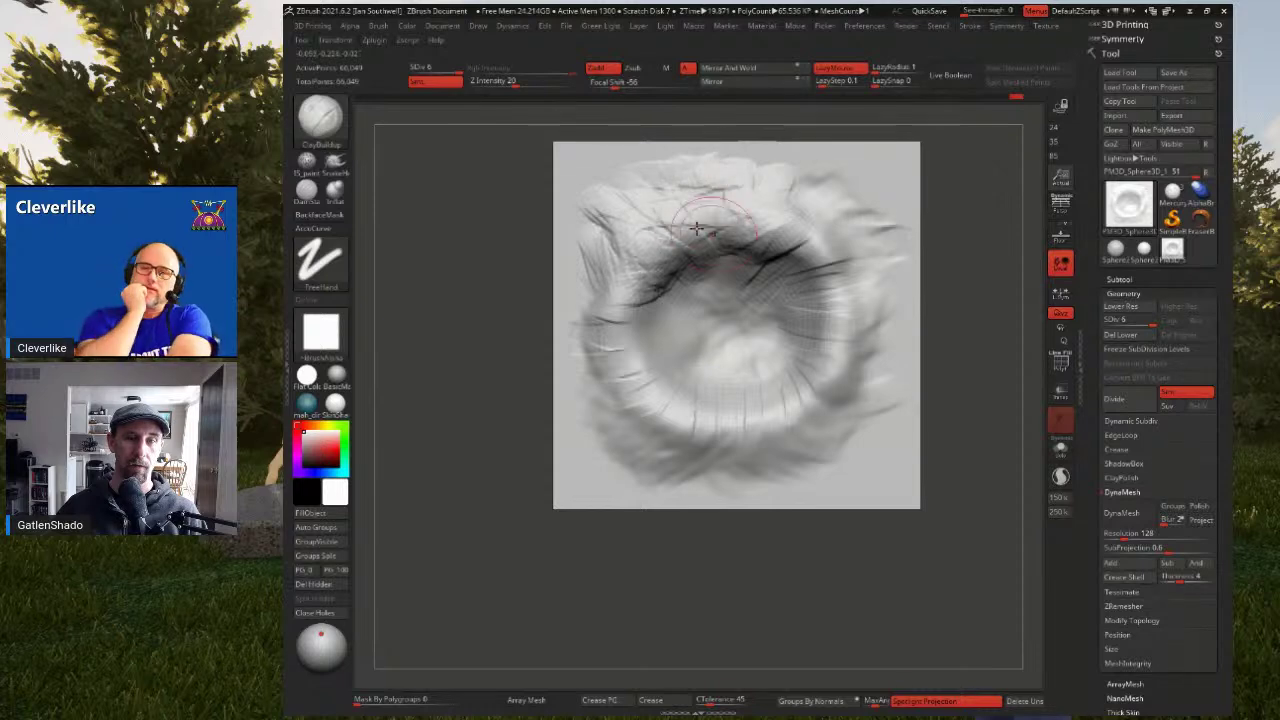
# Smooth the ClayBuildup strokes across the crater's rim, walls and floor
pyautogui.keyDown('shift'); pyautogui.moveTo(664, 284); pyautogui.dragTo(646, 308); pyautogui.keyUp('shift')
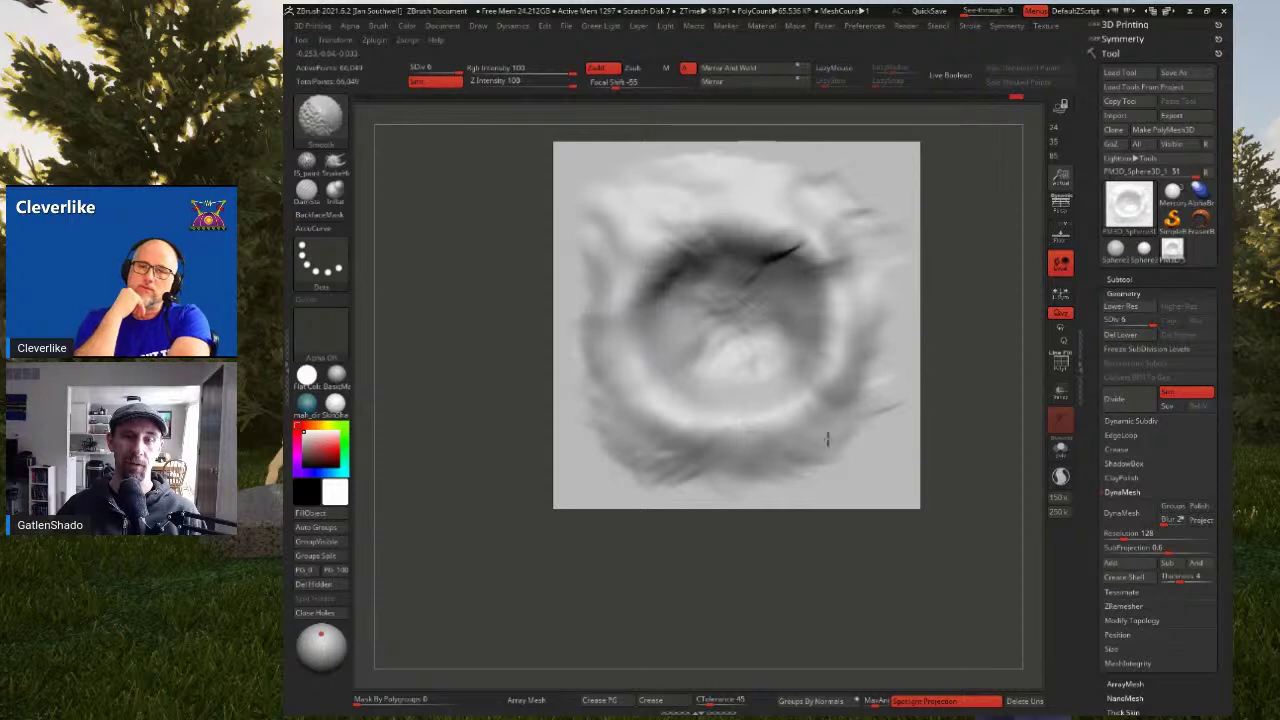
pyautogui.keyDown('shift'); pyautogui.moveTo(715, 313); pyautogui.dragTo(751, 352); pyautogui.keyUp('shift')
pyautogui.moveTo(745, 335)
pyautogui.keyDown('alt'); pyautogui.mouseDown(button='right')
pyautogui.moveTo(729, 251)
pyautogui.moveTo(762, 272)
pyautogui.mouseUp(button='right'); pyautogui.keyUp('alt')
pyautogui.moveTo(765, 265)
pyautogui.keyDown('shift'); pyautogui.mouseDown()
pyautogui.moveTo(743, 261)
pyautogui.moveTo(778, 302)
pyautogui.mouseUp(); pyautogui.keyUp('shift')
pyautogui.keyDown('shift'); pyautogui.moveTo(800, 368); pyautogui.dragTo(745, 420); pyautogui.keyUp('shift')
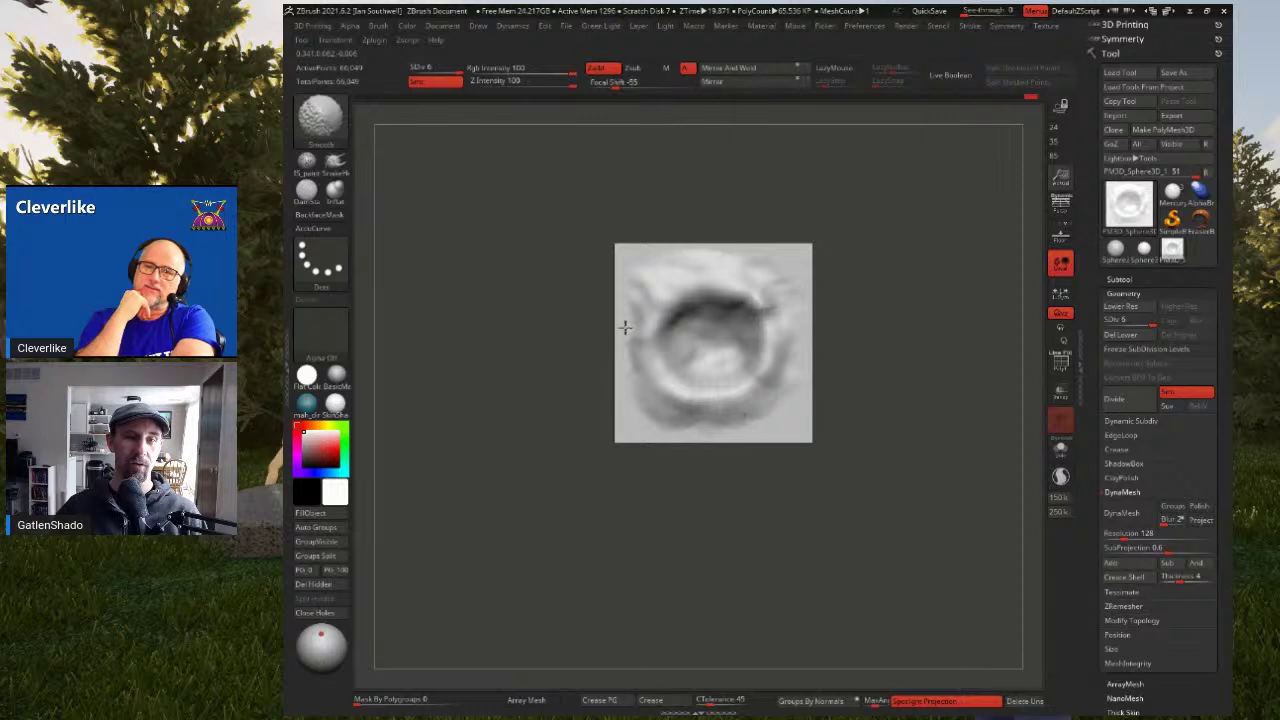
pyautogui.keyDown('shift'); pyautogui.moveTo(643, 284); pyautogui.dragTo(661, 275); pyautogui.keyUp('shift')
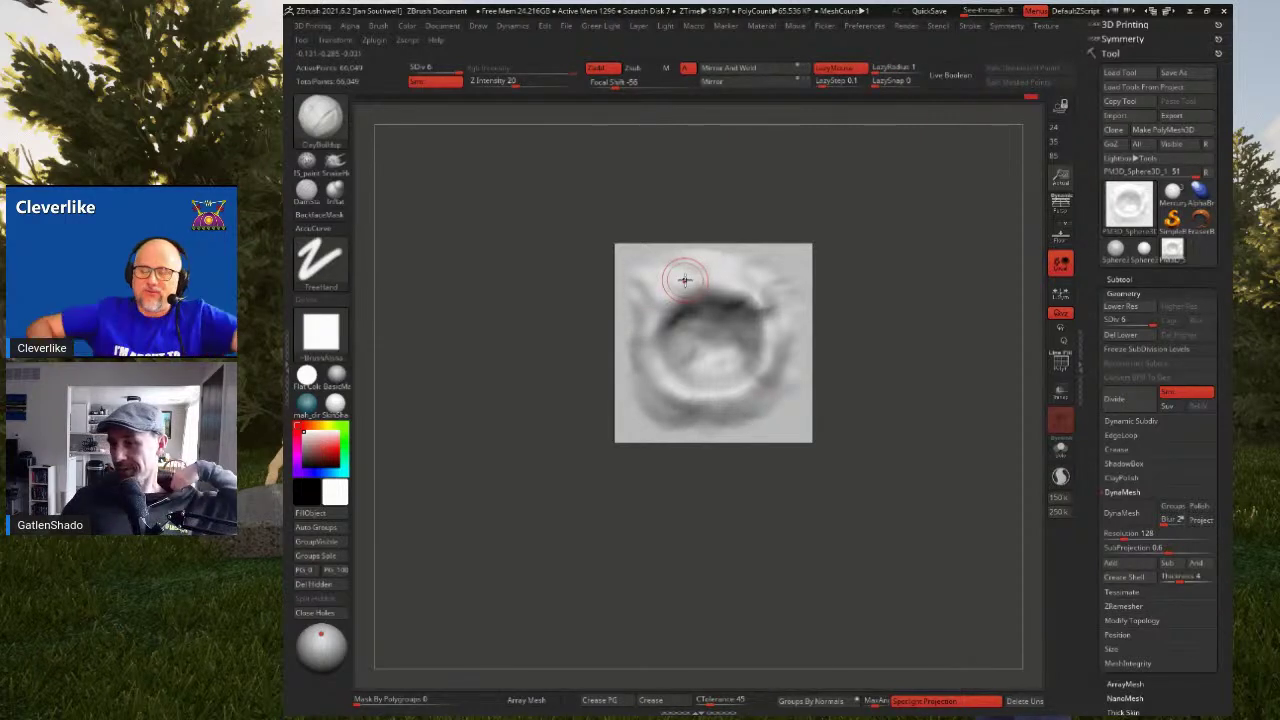
# Lower the plane to subdivision level 1 and display its polyframe
pyautogui.moveTo(709, 308)
pyautogui.keyDown('ctrl'); pyautogui.mouseDown(button='right')
pyautogui.moveTo(720, 357)
pyautogui.moveTo(708, 350)
pyautogui.mouseUp(button='right'); pyautogui.keyUp('ctrl')
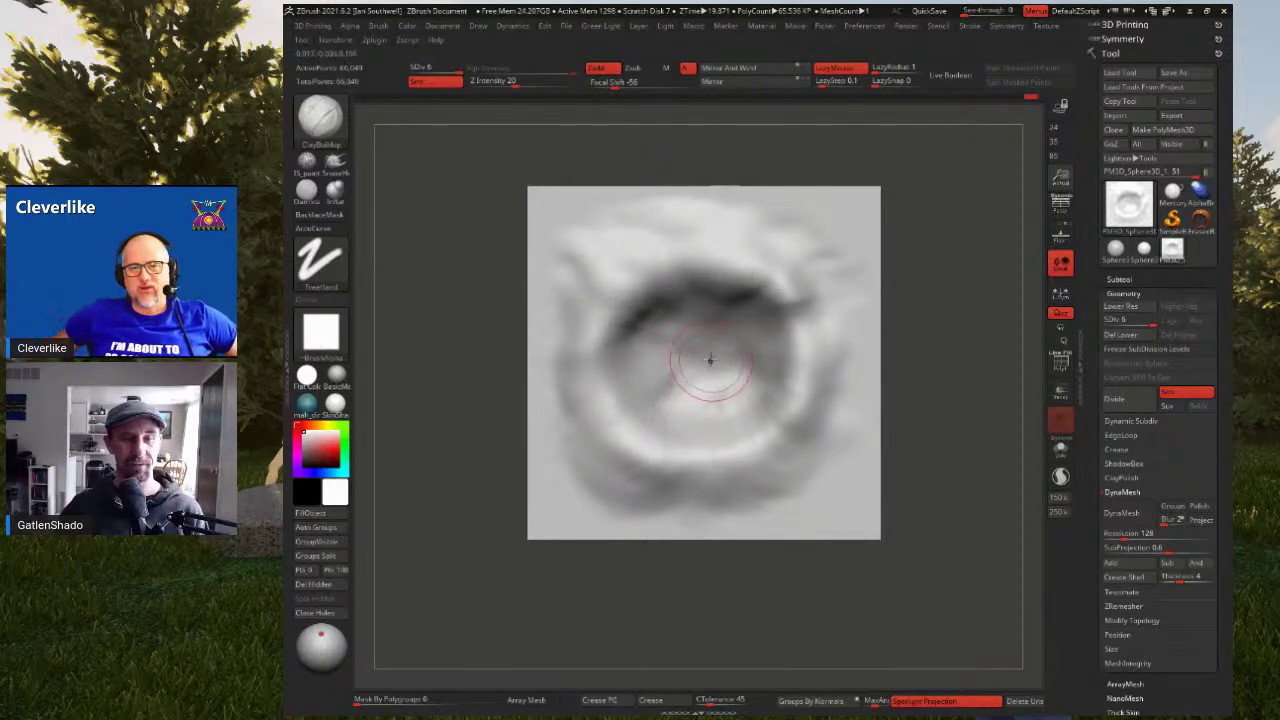
pyautogui.scroll(-2, 721, 343)
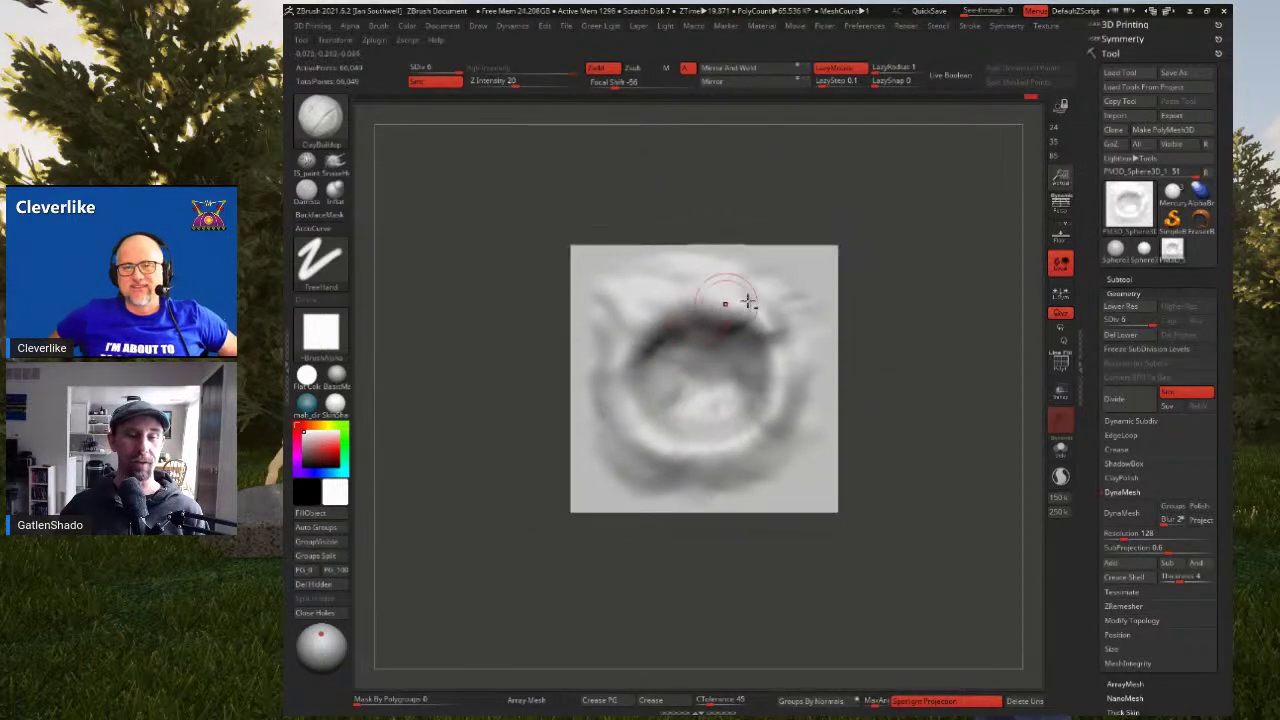
pyautogui.moveTo(1148, 322); pyautogui.dragTo(1098, 321)
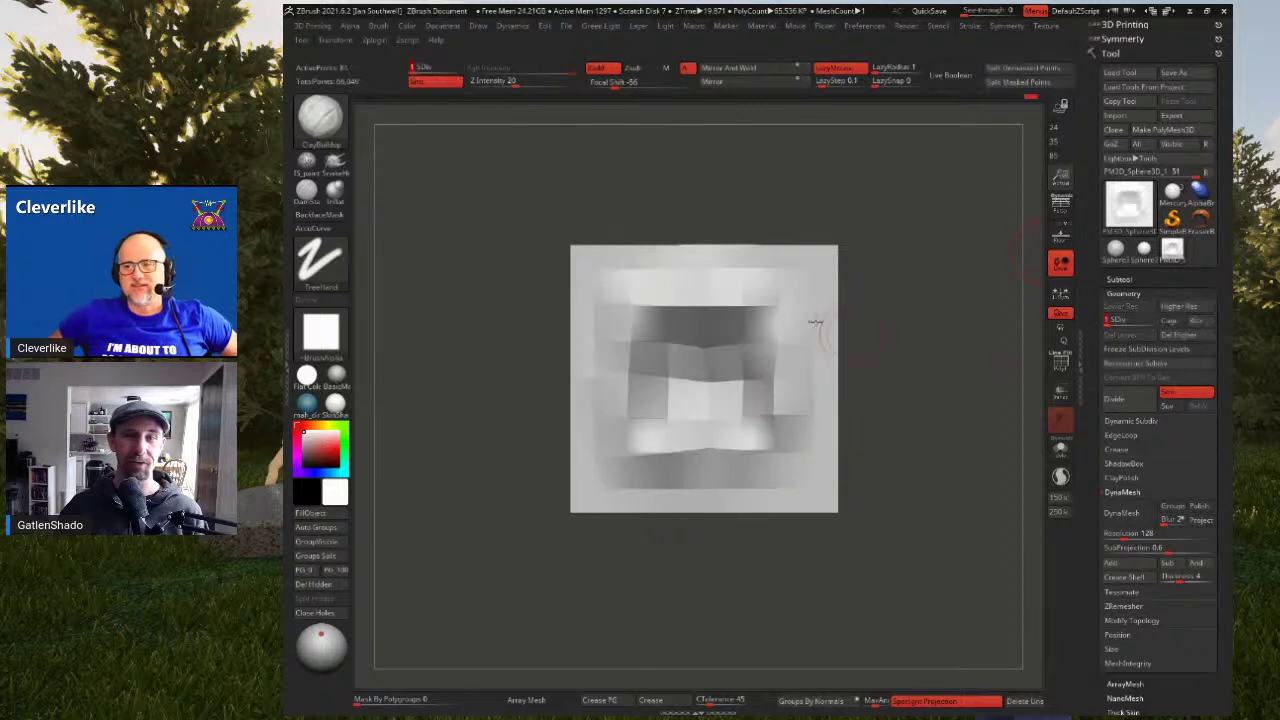
pyautogui.hotkey('shift', 'f')
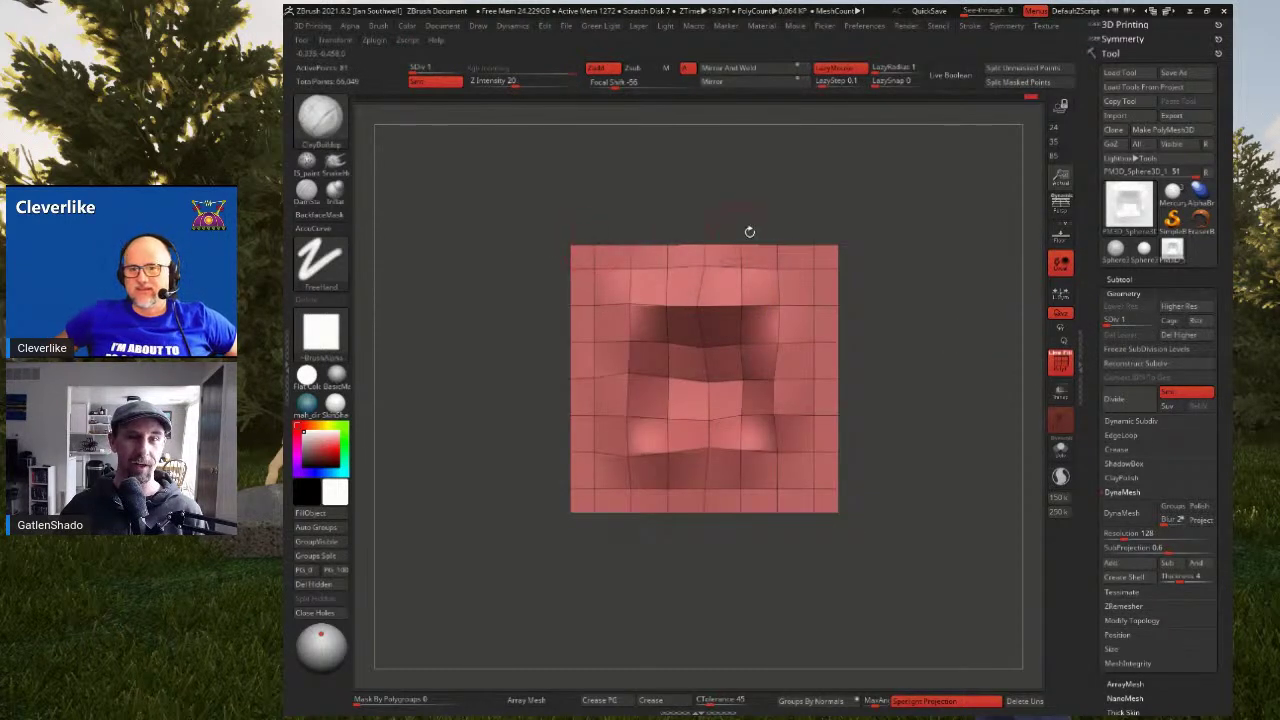
pyautogui.moveTo(650, 189)
pyautogui.keyDown('ctrl'); pyautogui.mouseDown()
pyautogui.moveTo(826, 290)
pyautogui.moveTo(728, 242)
pyautogui.mouseUp(); pyautogui.keyUp('ctrl')
pyautogui.hotkey('ctrl', 'z')
pyautogui.click(322, 263)
pyautogui.click(635, 335)
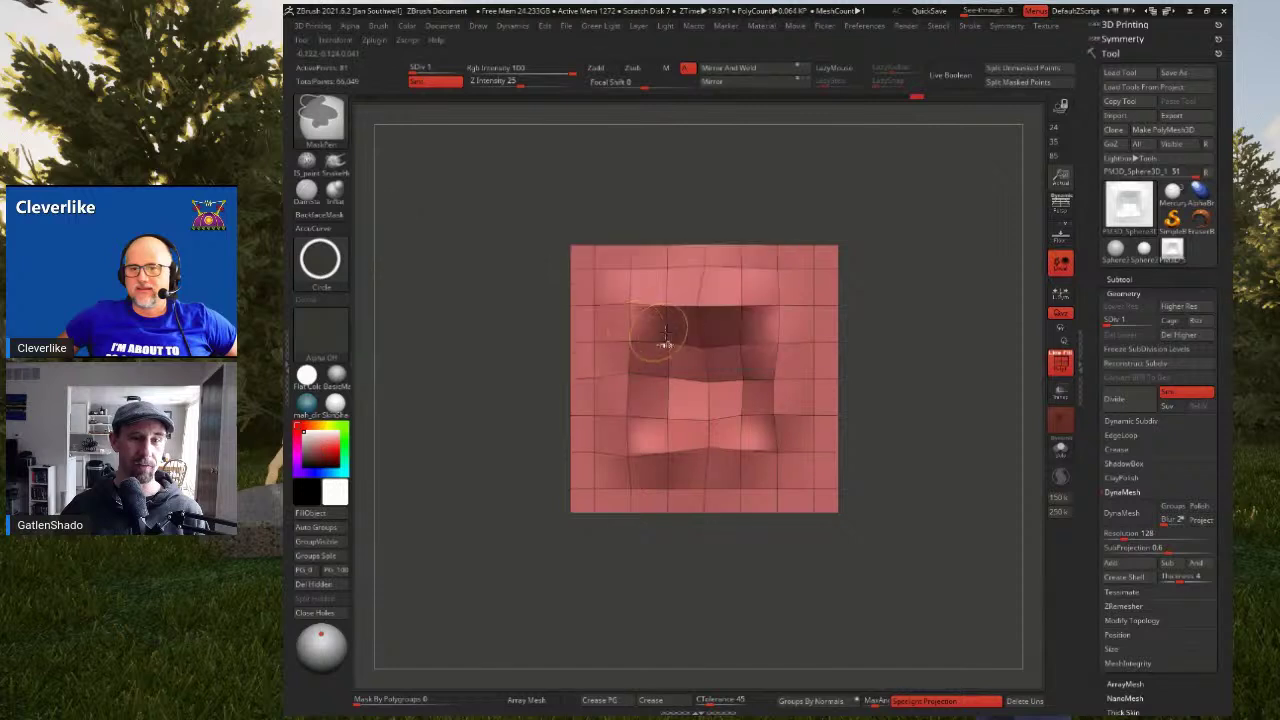
# Set the MaskPen stroke to FreeHand and mask the plane's inner area, leaving the outermost border unmasked
pyautogui.click(320, 260)
pyautogui.click(320, 260)
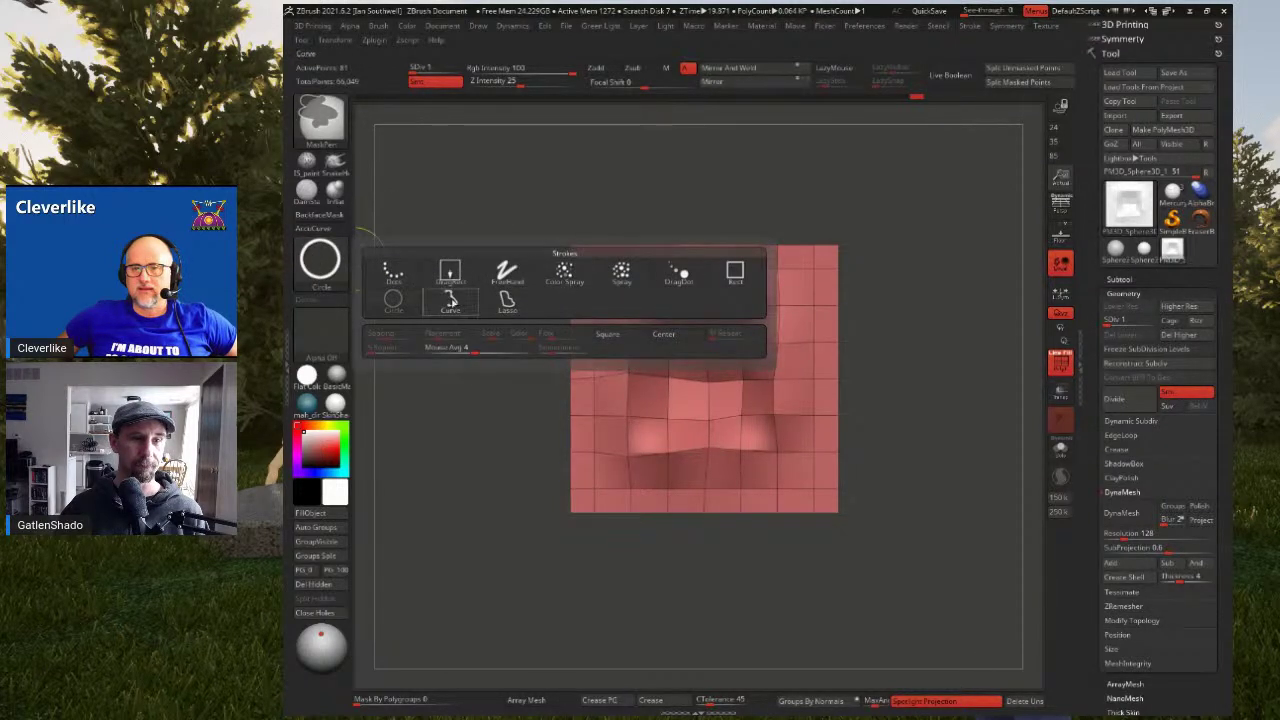
pyautogui.click(506, 272)
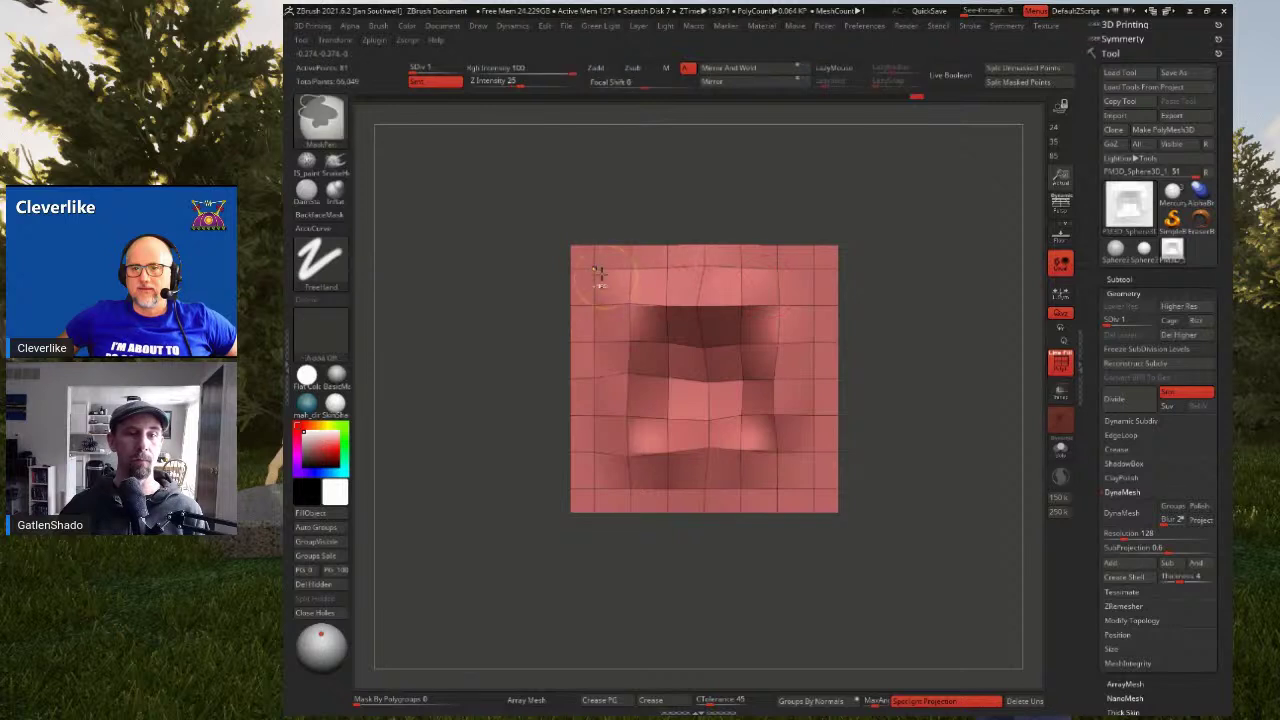
pyautogui.moveTo(494, 263)
pyautogui.keyDown('ctrl'); pyautogui.mouseDown()
pyautogui.moveTo(614, 366)
pyautogui.moveTo(703, 357)
pyautogui.moveTo(828, 499)
pyautogui.mouseUp(); pyautogui.keyUp('ctrl')
# Scale the plane's unmasked border outward with the transform gizmo, then clear the mask
pyautogui.press('w')
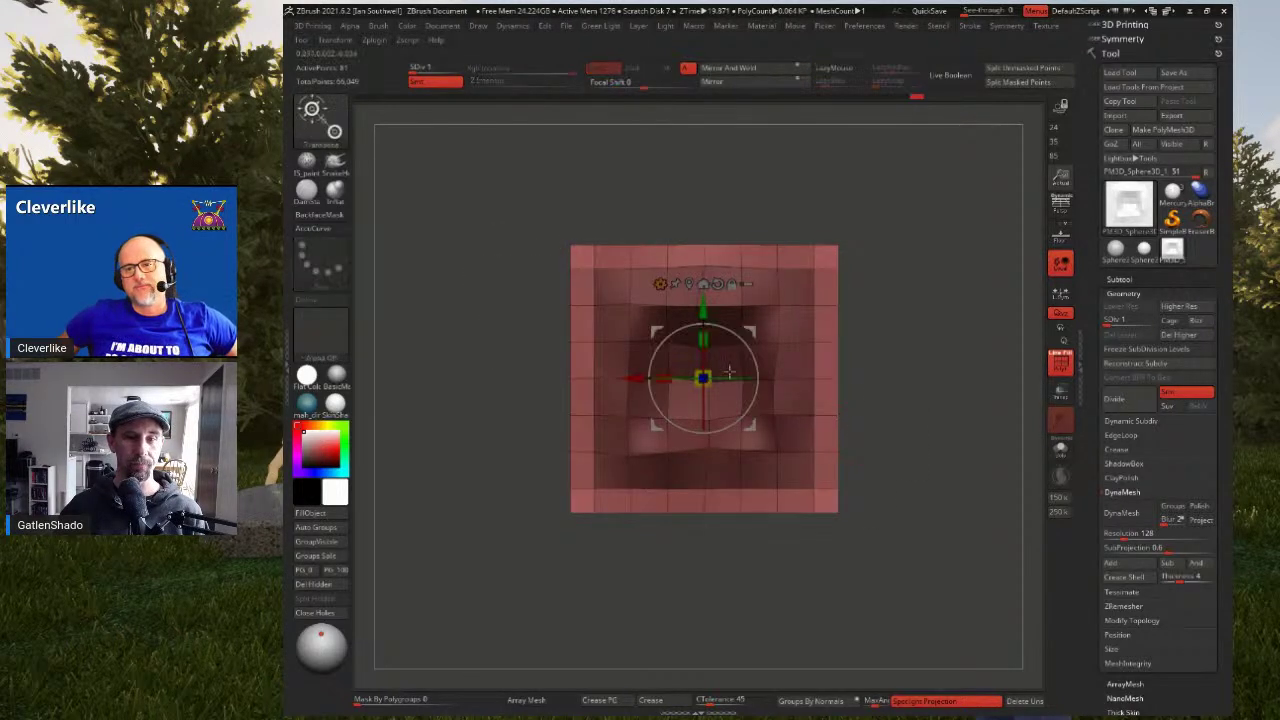
pyautogui.moveTo(714, 370); pyautogui.dragTo(795, 360)
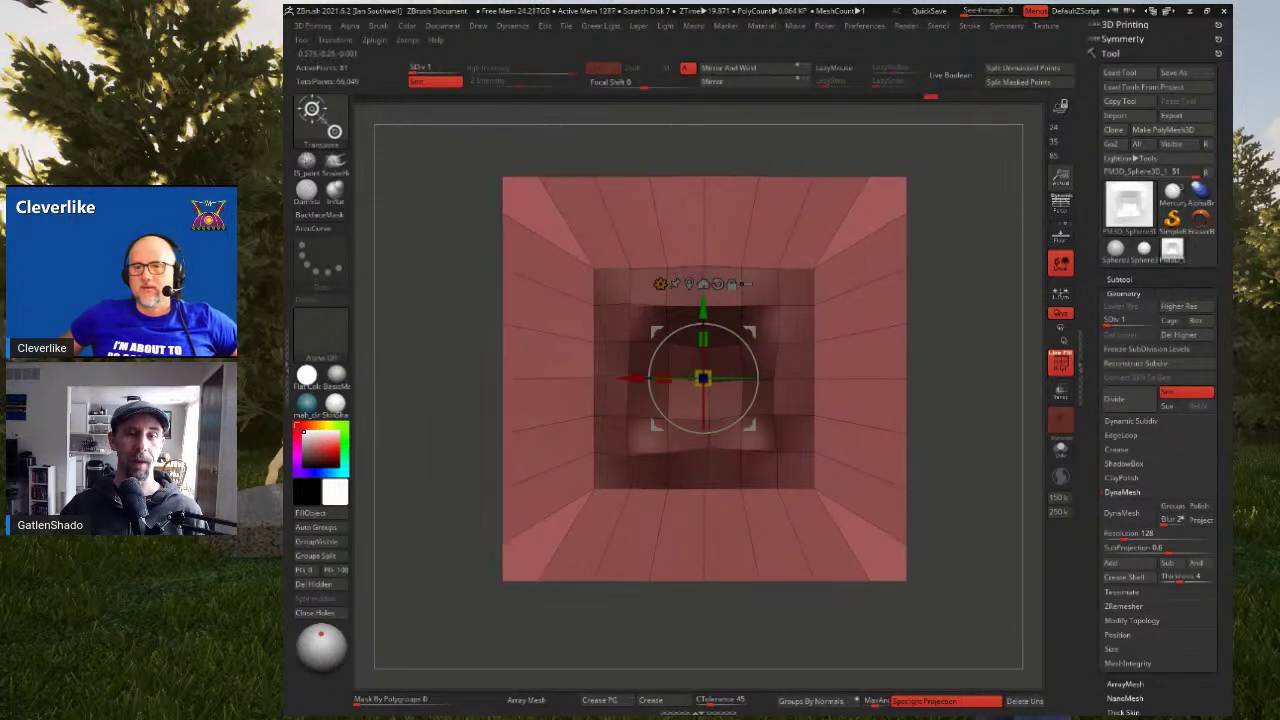
pyautogui.moveTo(703, 378); pyautogui.dragTo(790, 321)
pyautogui.keyDown('alt'); pyautogui.moveTo(985, 350); pyautogui.dragTo(985, 305); pyautogui.keyUp('alt')
pyautogui.keyDown('ctrl'); pyautogui.moveTo(957, 309); pyautogui.dragTo(955, 360); pyautogui.keyUp('ctrl')
pyautogui.keyDown('alt'); pyautogui.moveTo(933, 338); pyautogui.dragTo(907, 344); pyautogui.keyUp('alt')
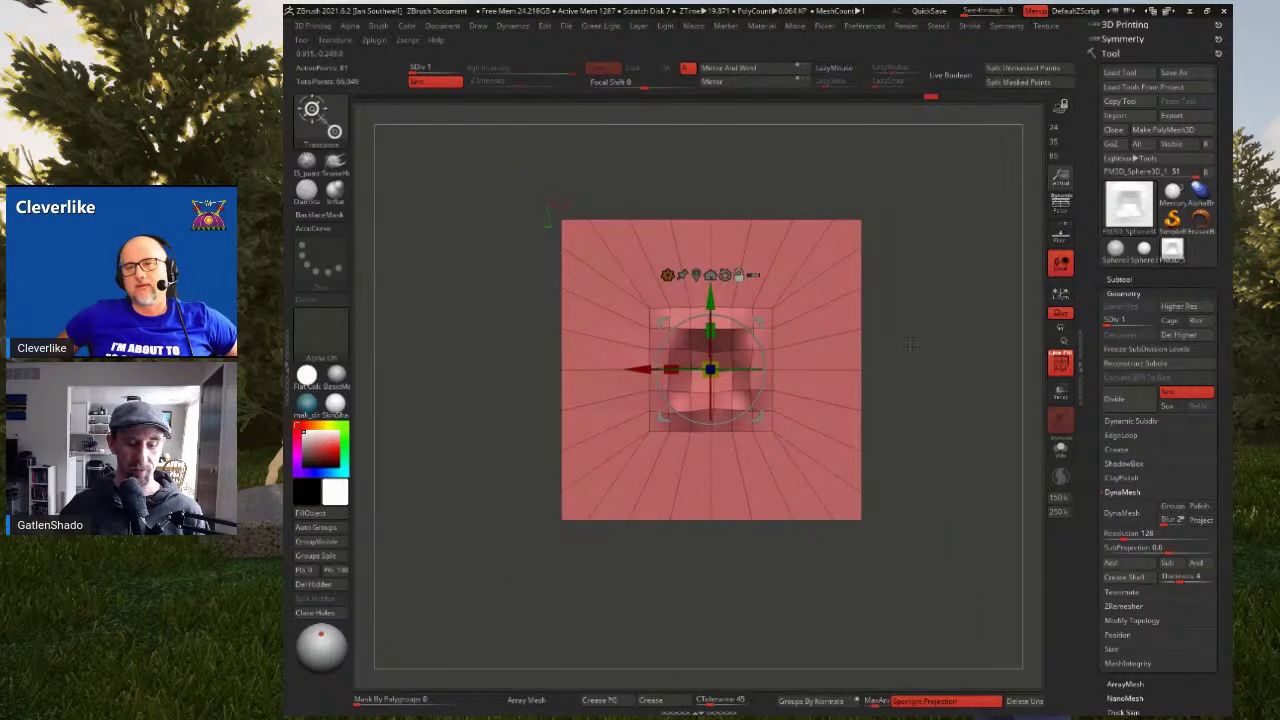
# Examine the stretched plane at subdivision level 6 without the polyframe and return to Draw mode
pyautogui.hotkey('ctrl', 'd')
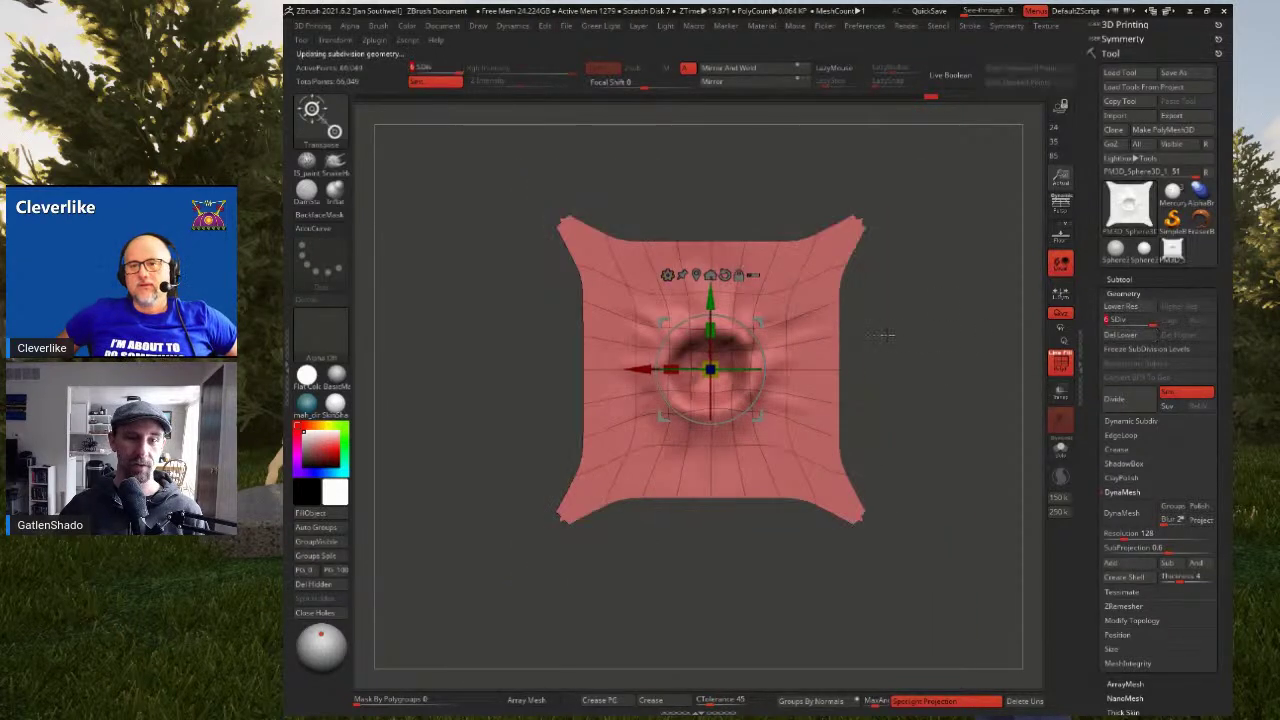
pyautogui.hotkey('shift', 'f')
pyautogui.keyDown('alt'); pyautogui.moveTo(820, 338); pyautogui.dragTo(817, 383); pyautogui.keyUp('alt')
pyautogui.press('q')
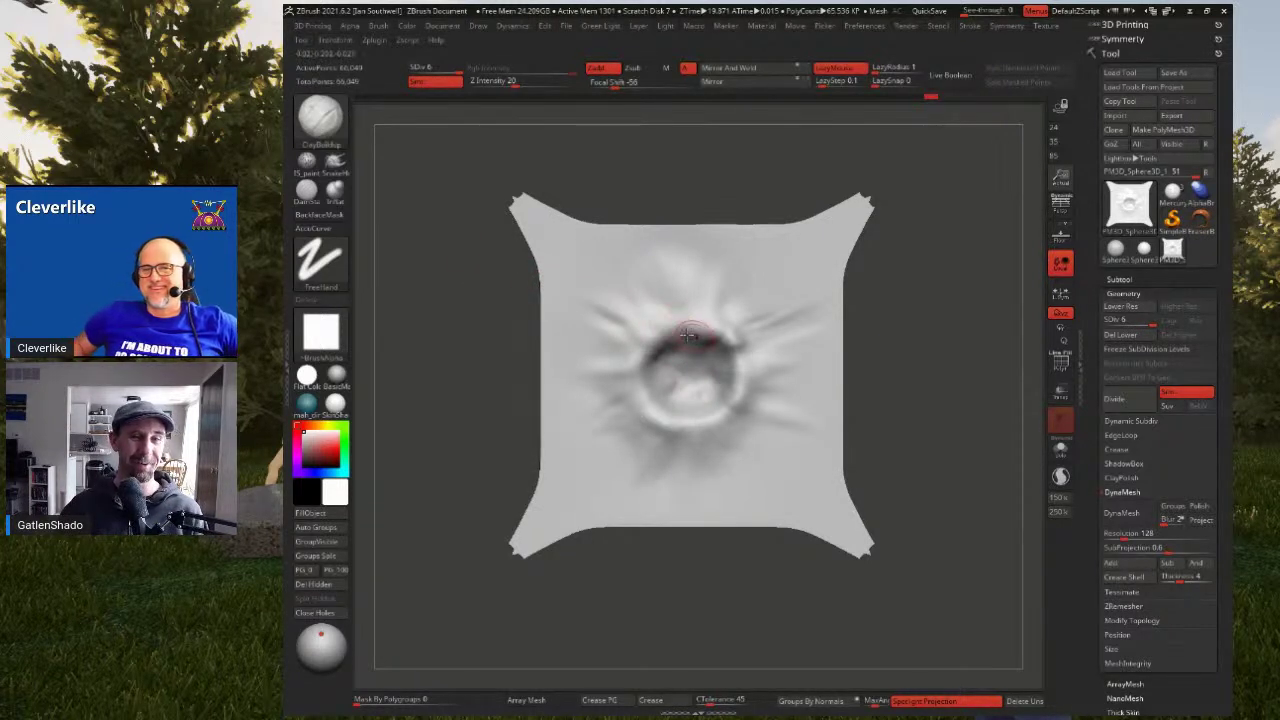
# Return the plane to subdivision level 1 with its polyframe shown, comparing the border's shape with the higher subdivision level
pyautogui.press('ctrl')
pyautogui.hotkey('shift', 'd')
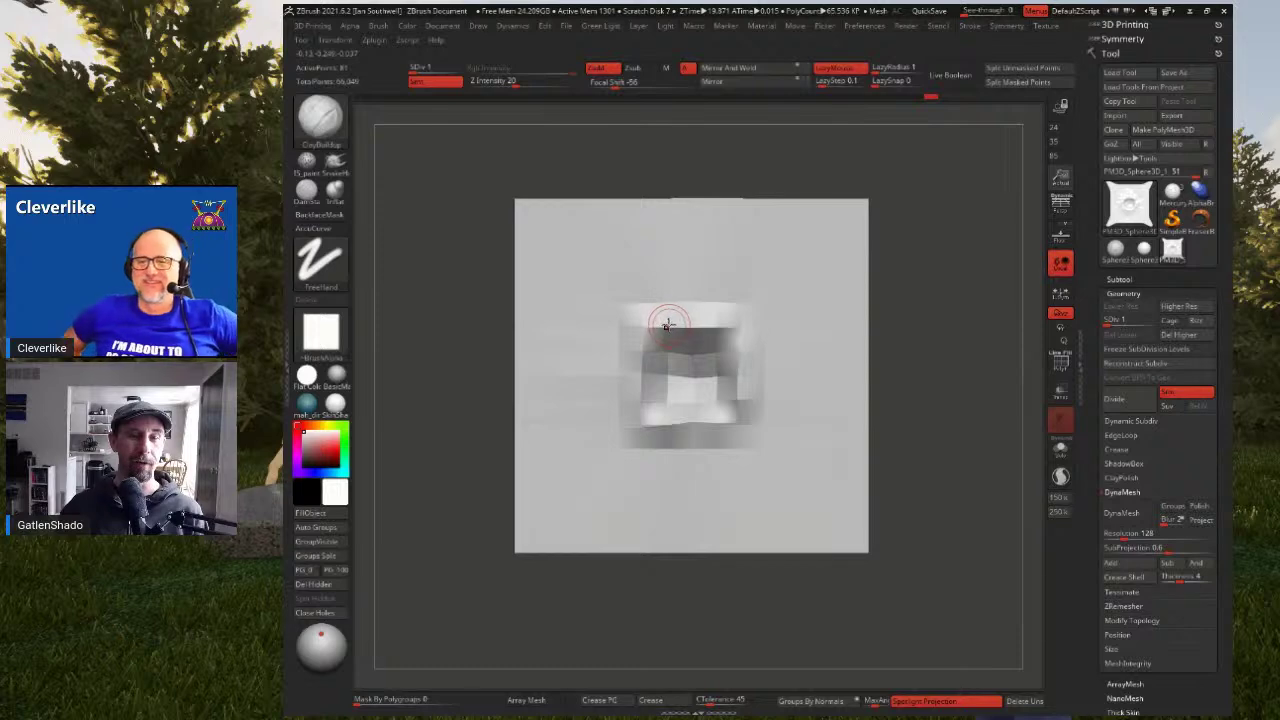
pyautogui.hotkey('shift', 'f')
pyautogui.moveTo(682, 278); pyautogui.dragTo(680, 250, button='right')
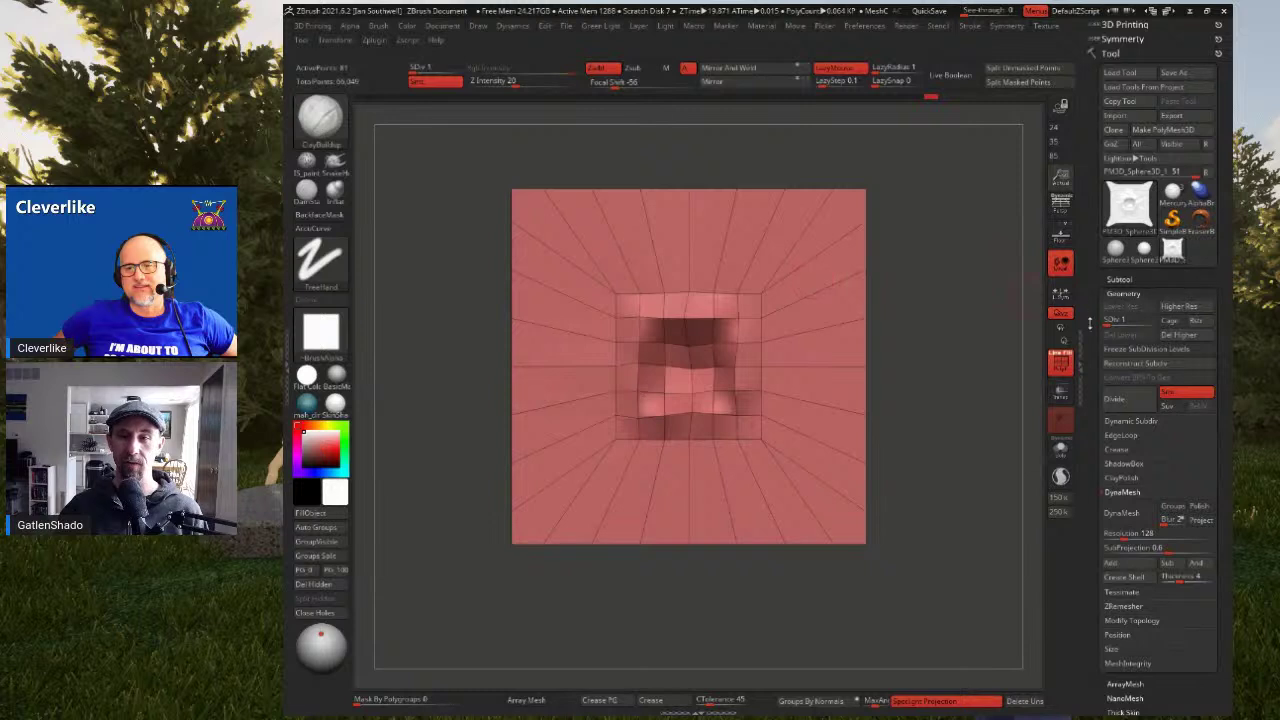
pyautogui.click(1113, 398)
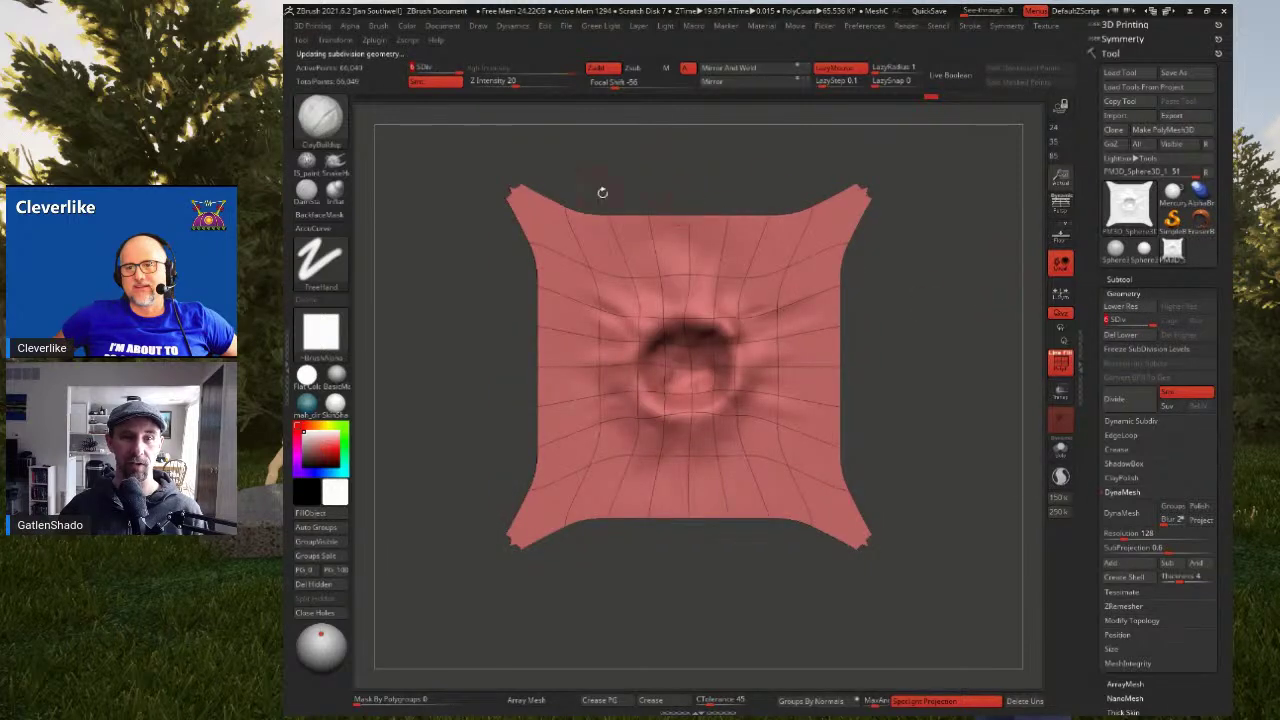
pyautogui.hotkey('shift', 'd')
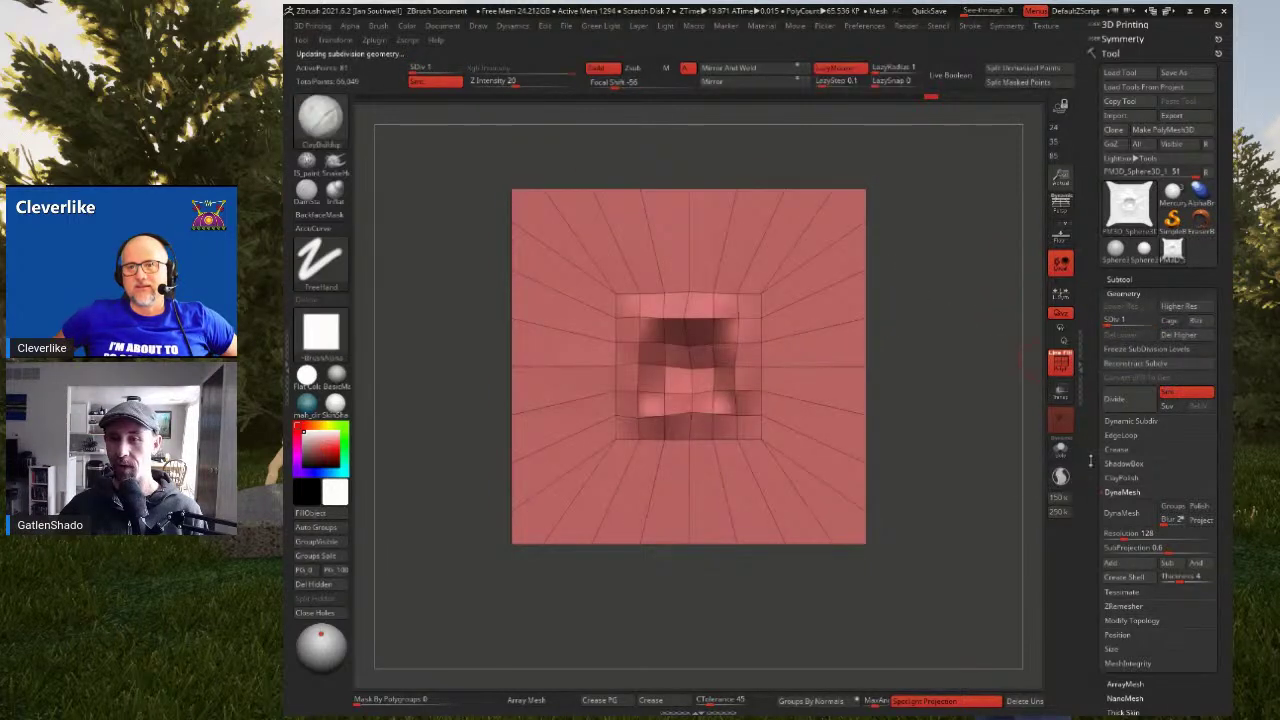
# Collapse the DynaMesh settings and open the Crease settings within the plane's geometry options
pyautogui.scroll(-5, 1093, 455)
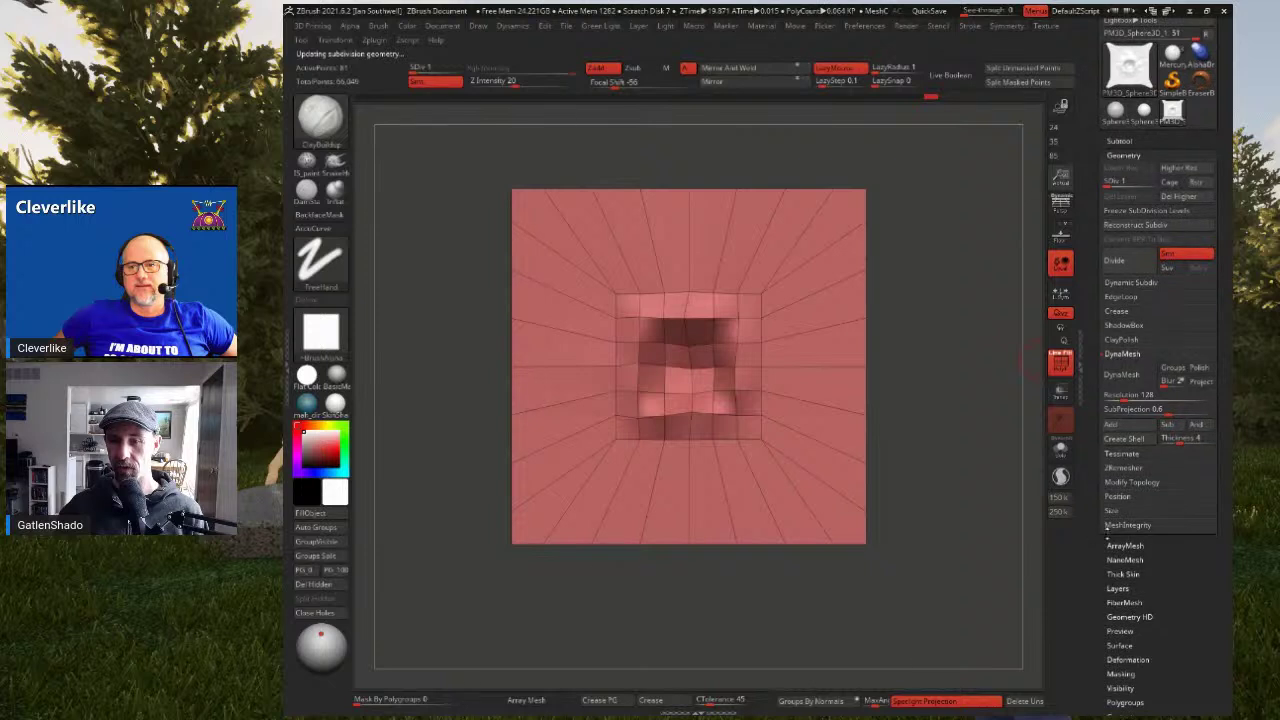
pyautogui.click(1133, 355)
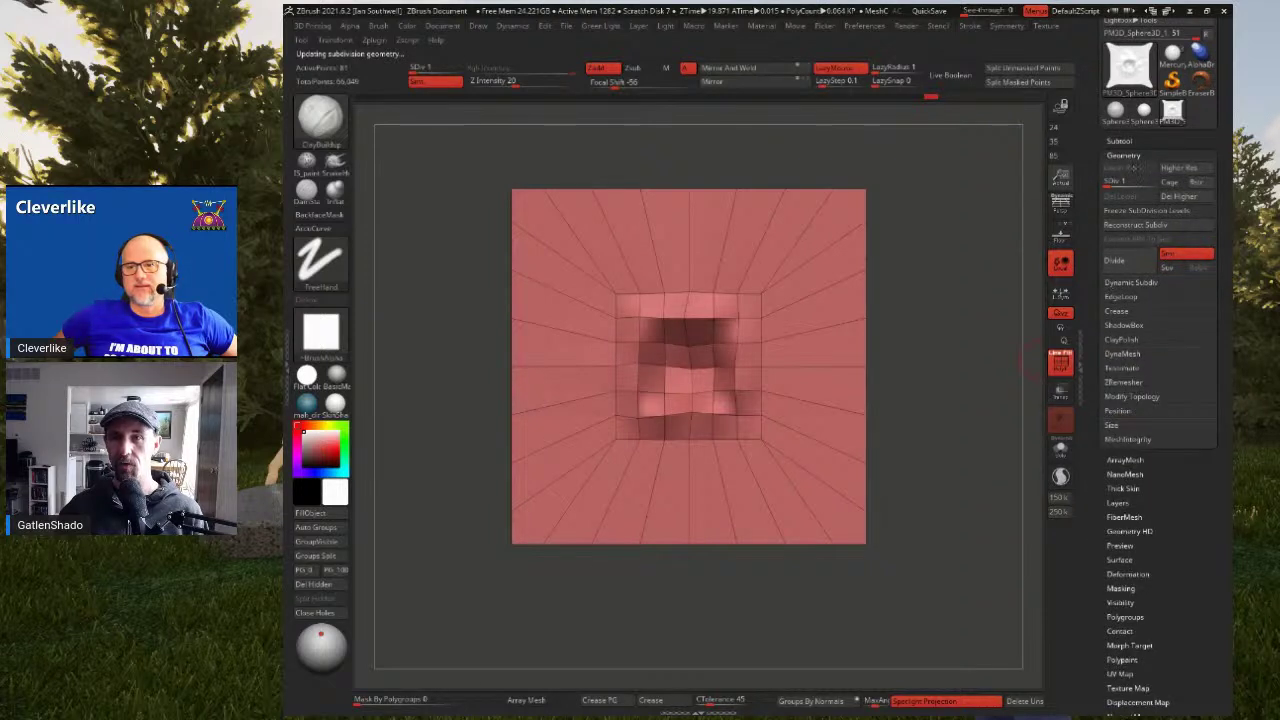
pyautogui.click(1118, 312)
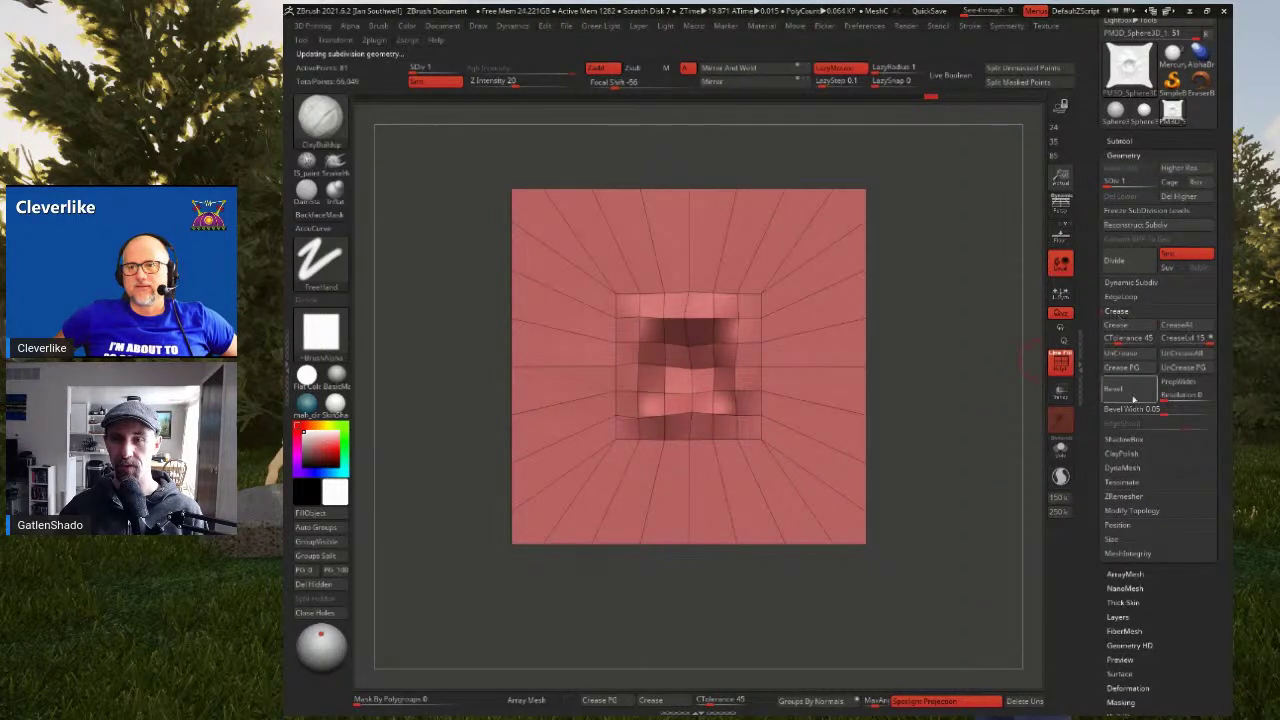
pyautogui.click(1138, 326)
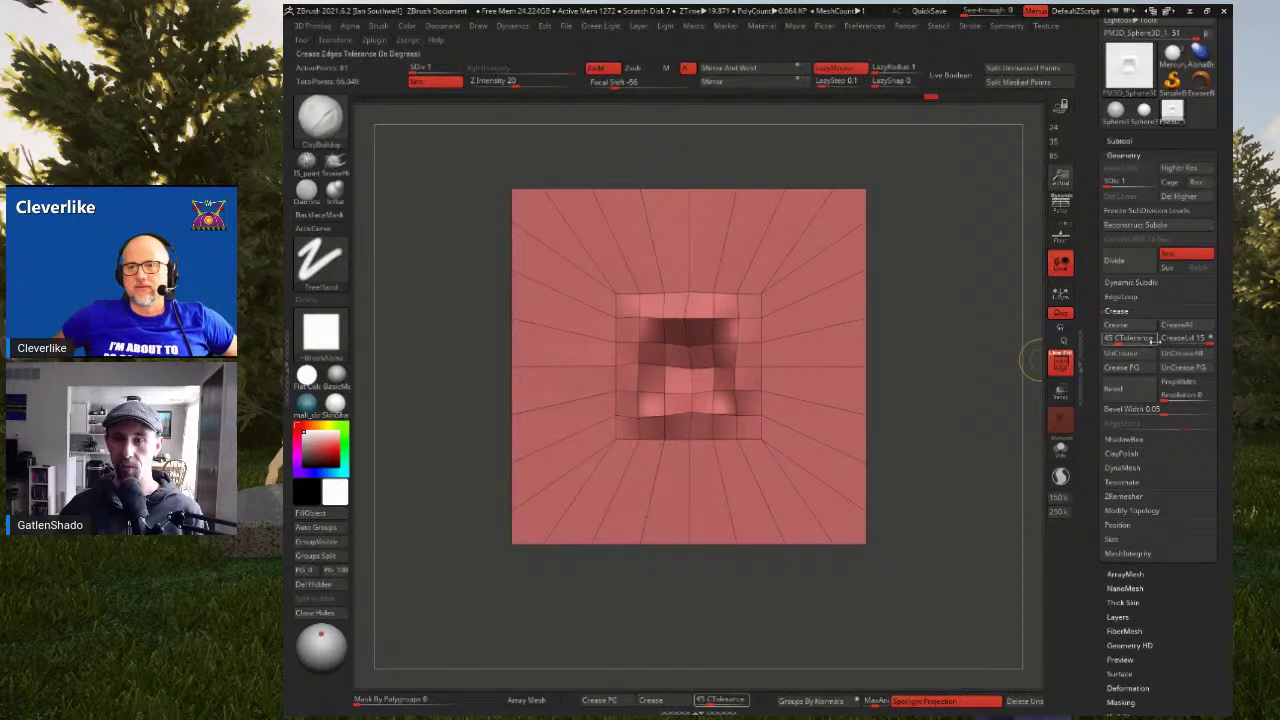
pyautogui.keyDown('ctrl'); pyautogui.moveTo(931, 277); pyautogui.dragTo(437, 514); pyautogui.keyUp('ctrl')
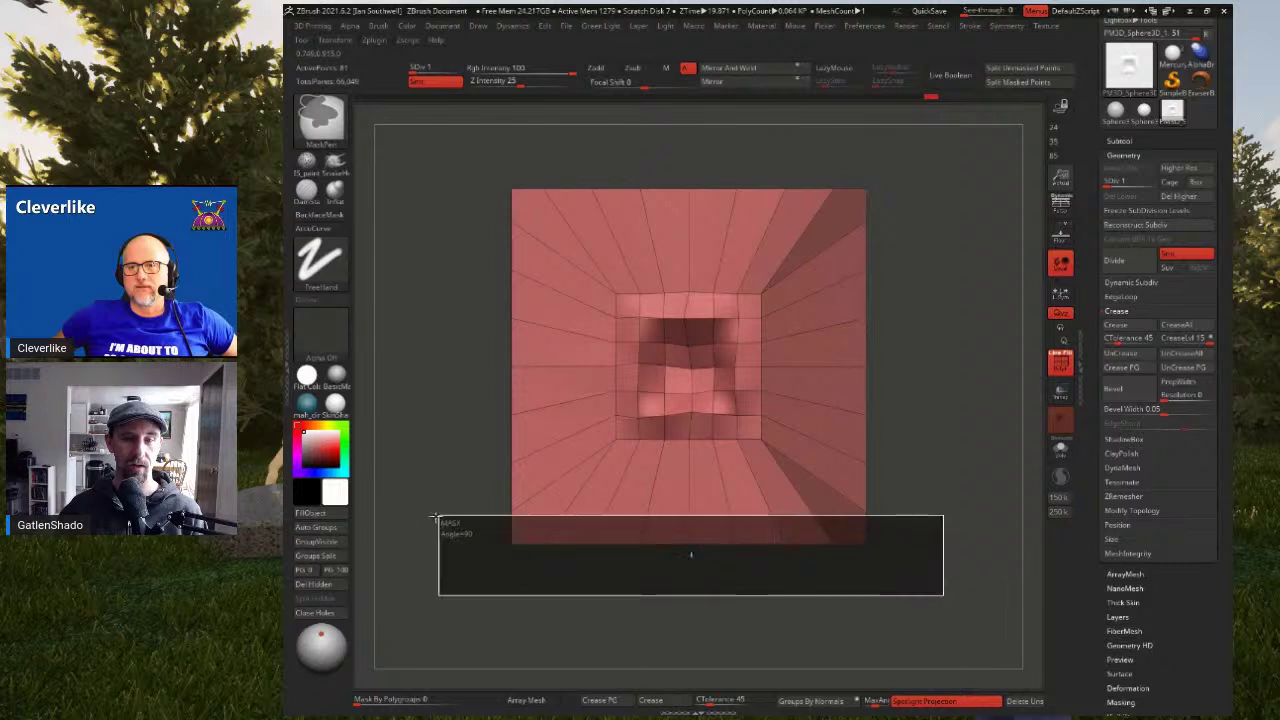
pyautogui.keyDown('ctrl'); pyautogui.moveTo(484, 622); pyautogui.dragTo(520, 160); pyautogui.keyUp('ctrl')
pyautogui.keyDown('ctrl'); pyautogui.moveTo(466, 158); pyautogui.dragTo(872, 206); pyautogui.keyUp('ctrl')
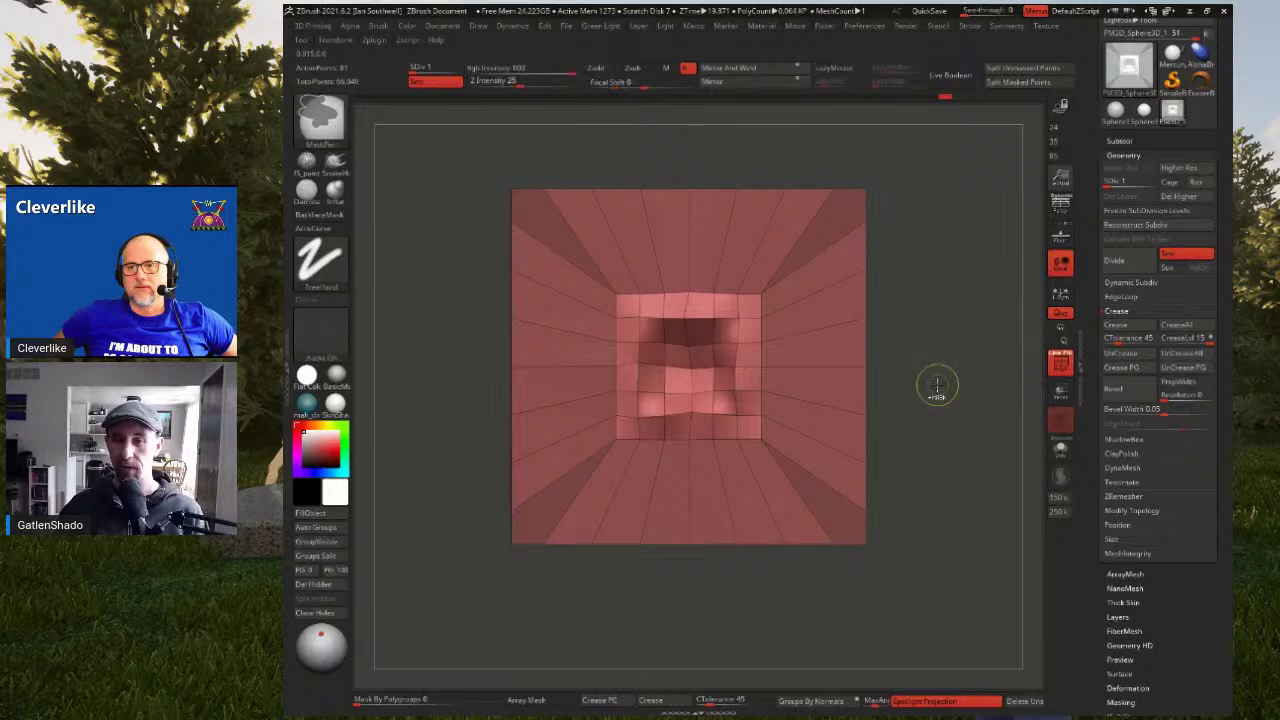
pyautogui.hotkey('ctrl', 'z')
pyautogui.hotkey('ctrl', 'z')
pyautogui.hotkey('ctrl', 'z')
pyautogui.hotkey('ctrl', 'z')
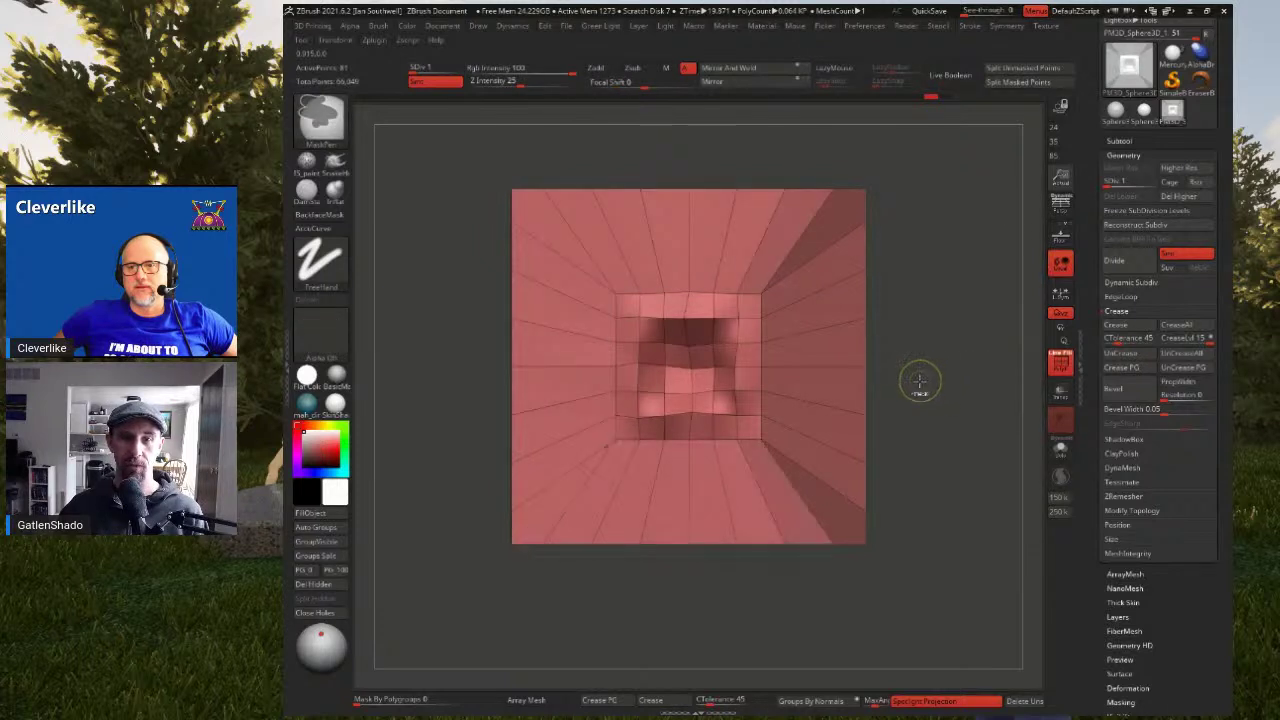
pyautogui.keyDown('ctrl'); pyautogui.moveTo(906, 377); pyautogui.dragTo(697, 283); pyautogui.keyUp('ctrl')
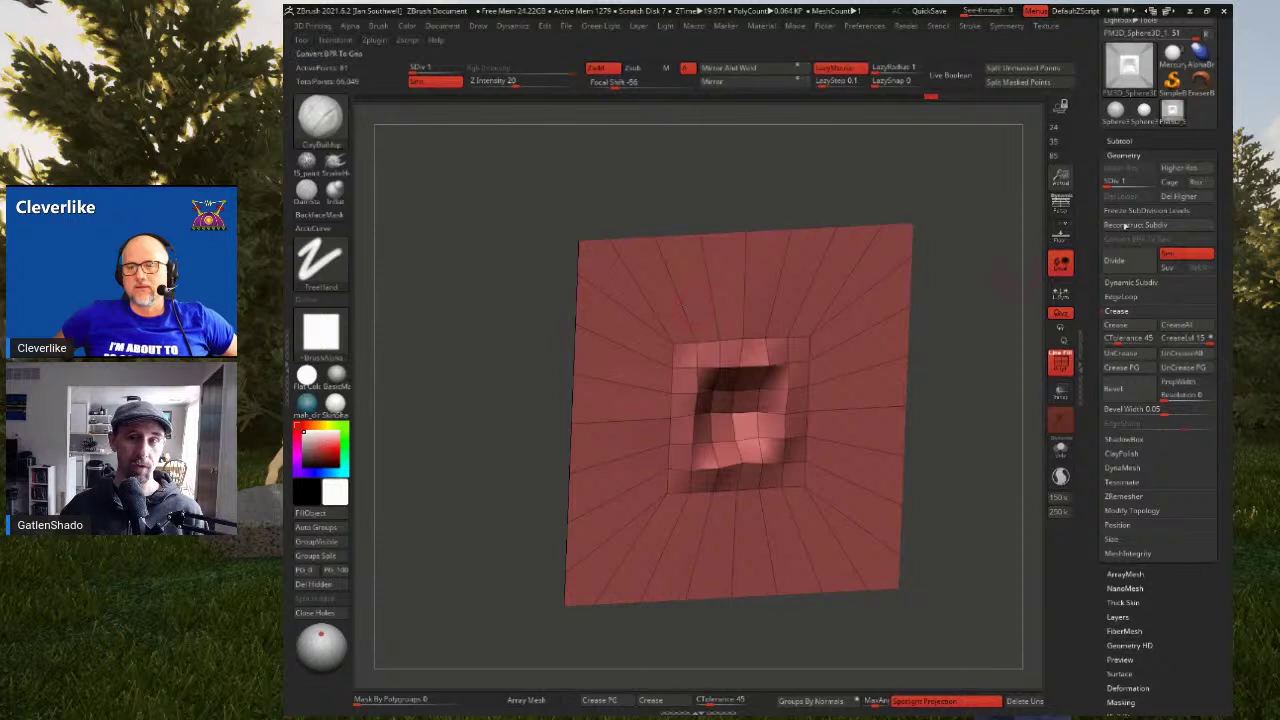
# Switch to the ZModeler brush and set its edge action to Crease with the EdgeLoop Complete target
pyautogui.keyDown('alt'); pyautogui.moveTo(642, 195); pyautogui.dragTo(649, 305); pyautogui.keyUp('alt')
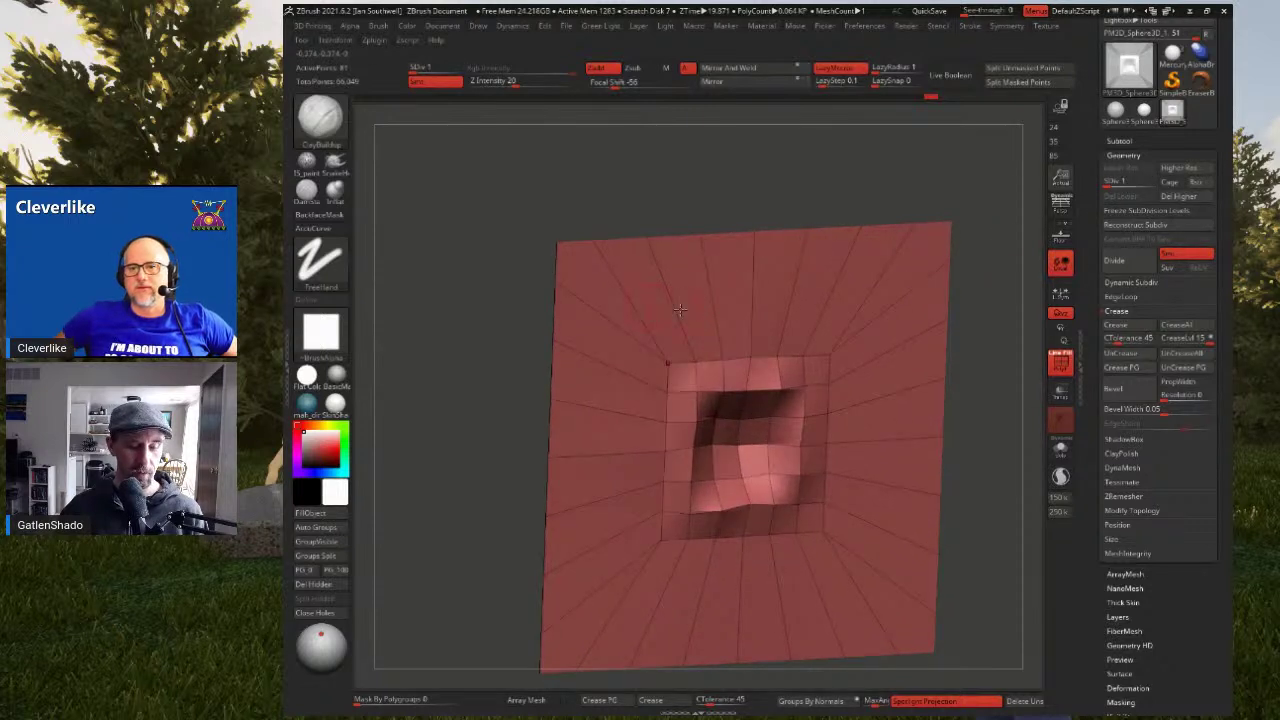
pyautogui.press('b')
pyautogui.press('z')
pyautogui.press('m')
pyautogui.keyDown('alt'); pyautogui.moveTo(643, 222); pyautogui.dragTo(666, 284); pyautogui.keyUp('alt')
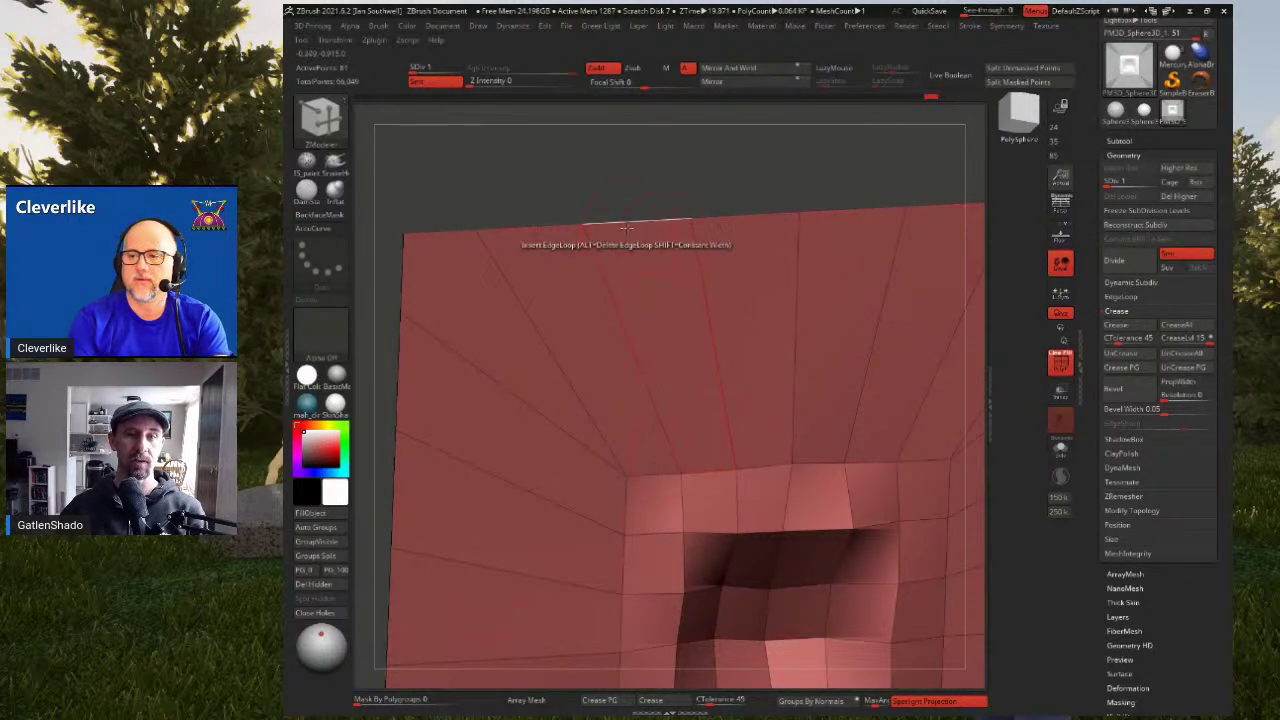
pyautogui.press('space')
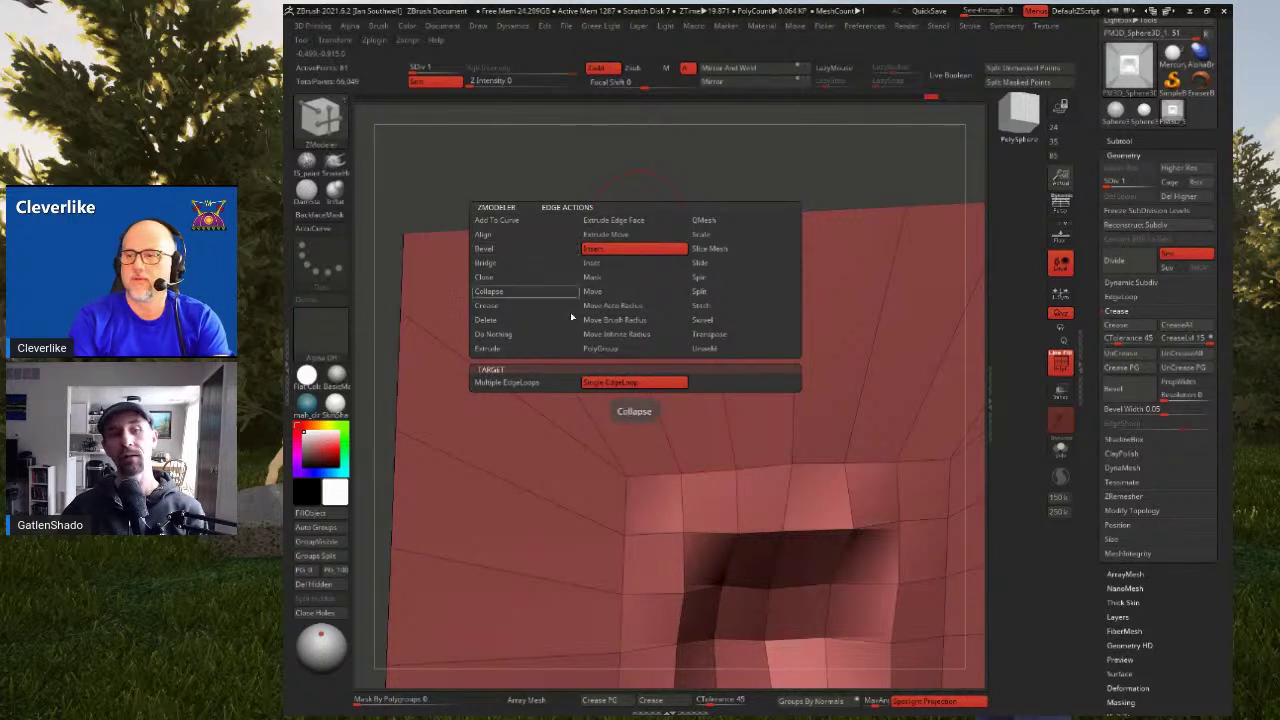
pyautogui.click(540, 308)
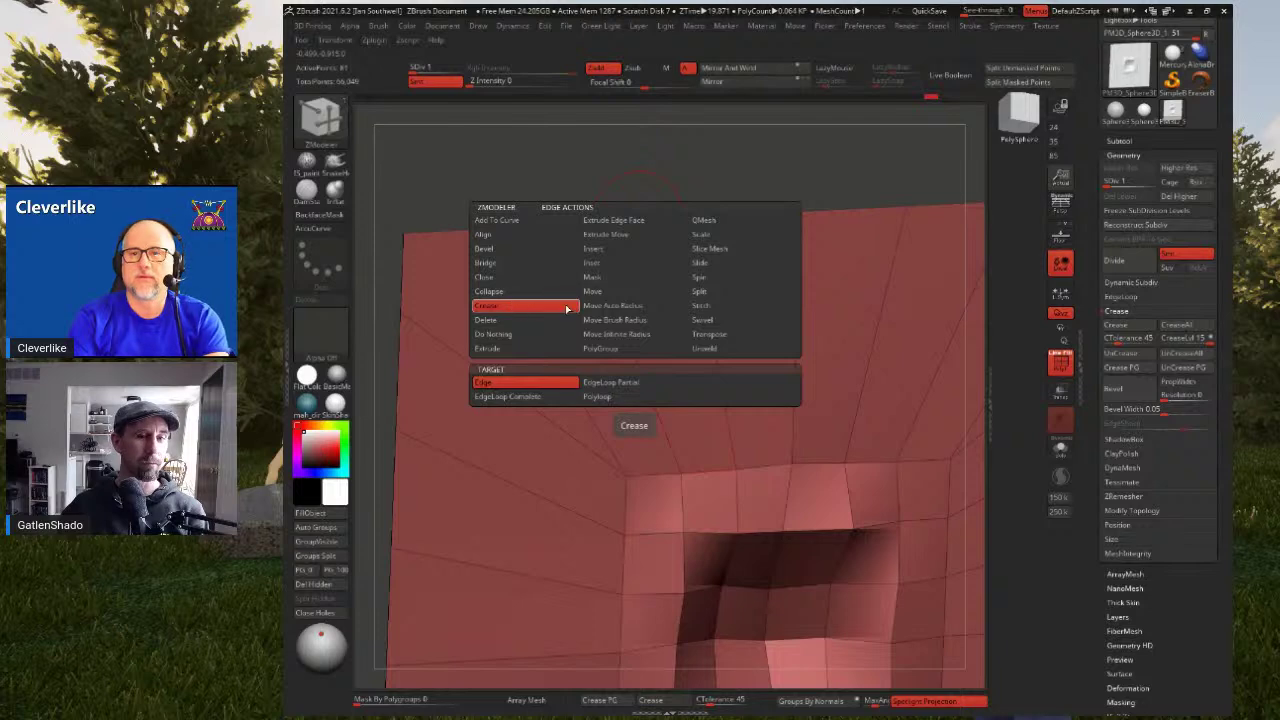
pyautogui.click(513, 304)
pyautogui.press('space')
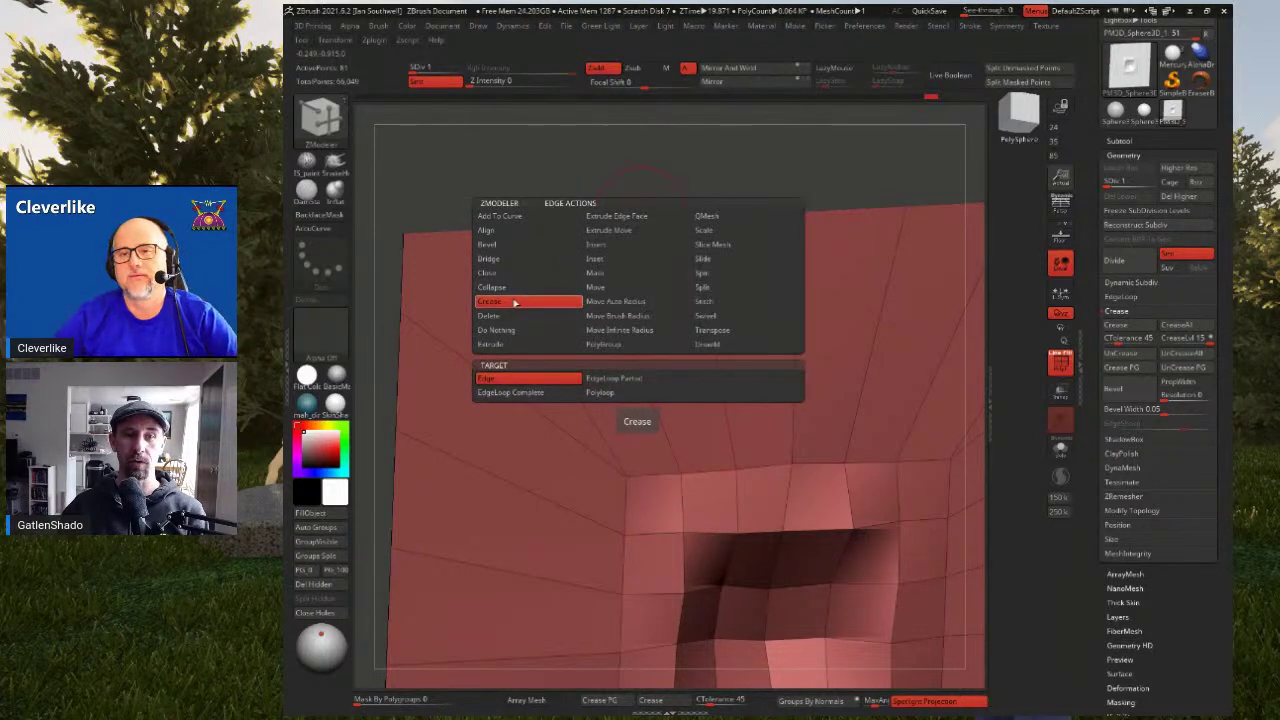
pyautogui.click(549, 394)
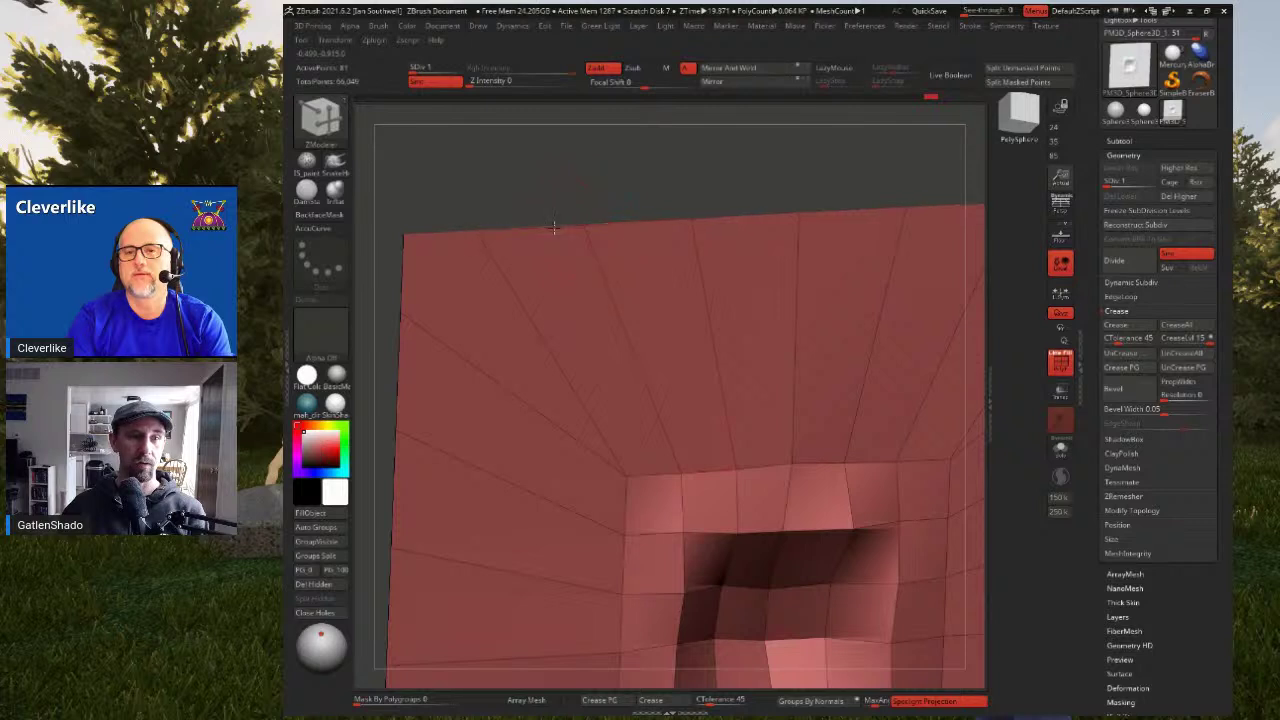
# Crease the complete outer edge loop of the plane and snap back to the straight front view
pyautogui.keyDown('alt'); pyautogui.moveTo(433, 268); pyautogui.dragTo(591, 233, button='right'); pyautogui.keyUp('alt')
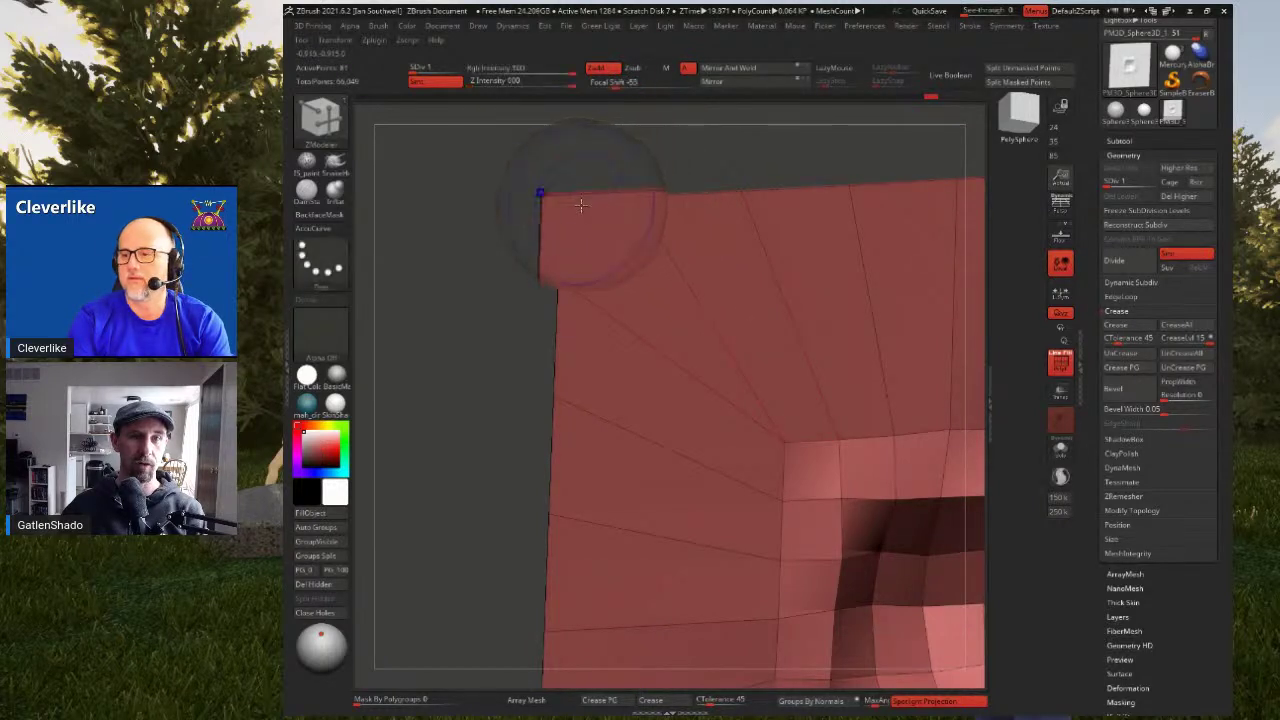
pyautogui.keyDown('alt'); pyautogui.moveTo(880, 300); pyautogui.dragTo(399, 230, button='right'); pyautogui.keyUp('alt')
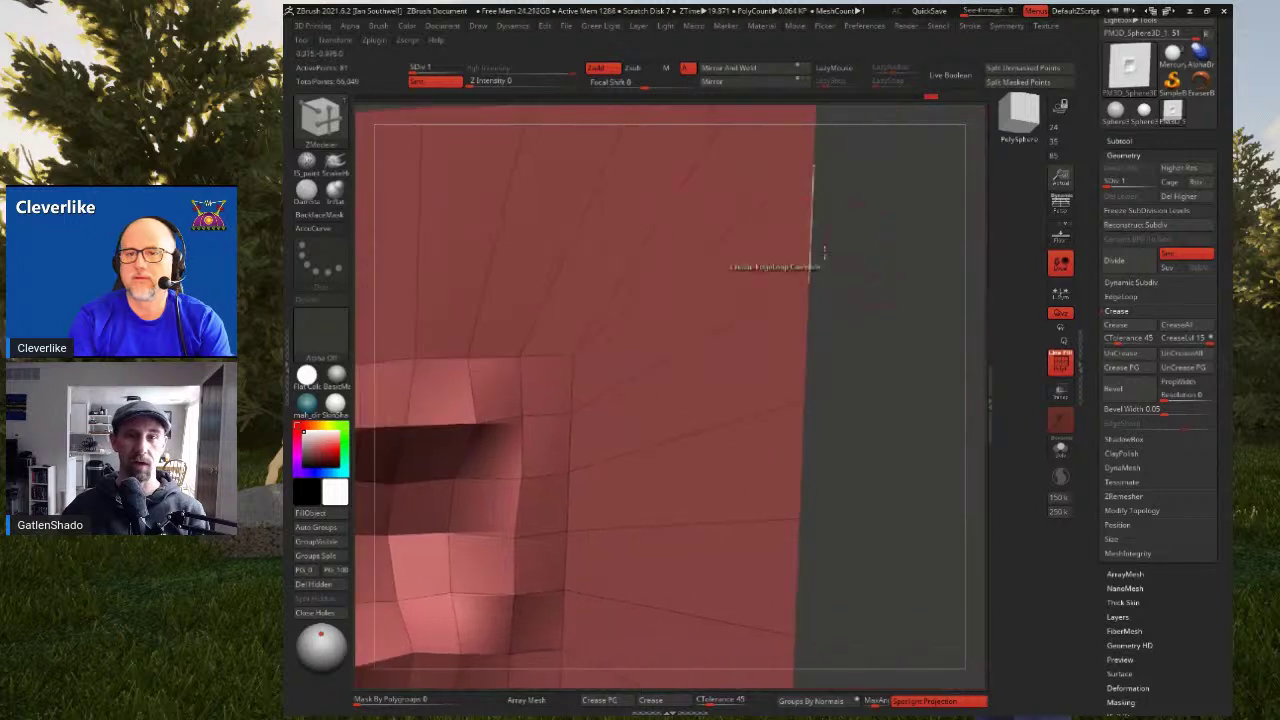
pyautogui.moveTo(786, 300); pyautogui.dragTo(932, 347)
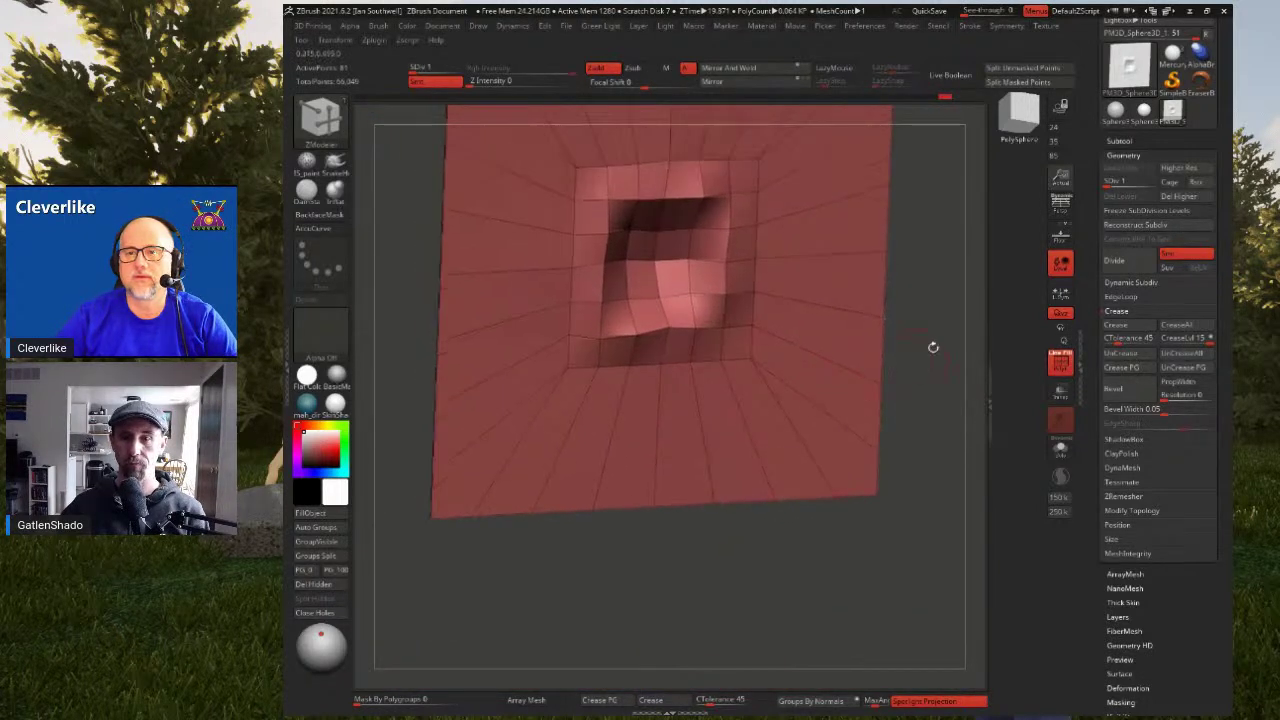
pyautogui.moveTo(912, 283)
pyautogui.keyDown('shift'); pyautogui.mouseDown()
pyautogui.moveTo(914, 315)
pyautogui.moveTo(908, 271)
pyautogui.mouseUp(); pyautogui.keyUp('shift')
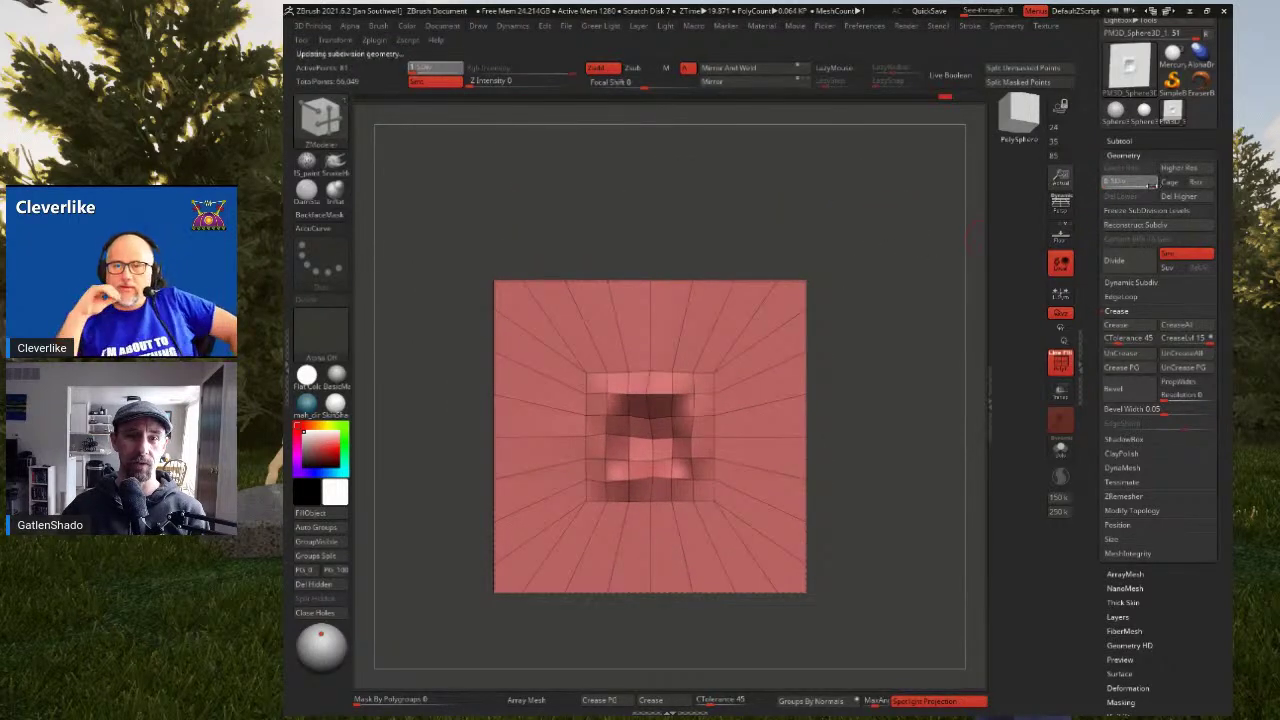
# Raise the plane to subdivision level 6 and hide the polyframe to inspect the sculpted crater
pyautogui.click(1151, 185)
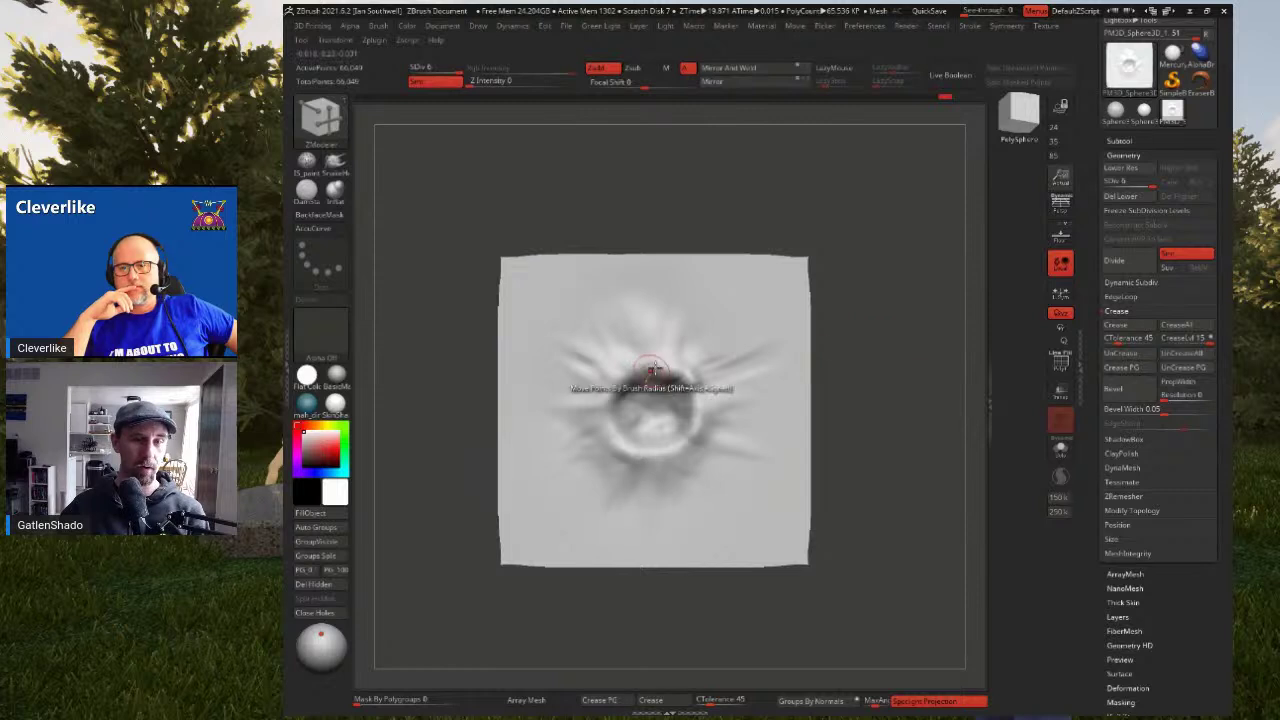
pyautogui.moveTo(663, 347); pyautogui.dragTo(662, 335)
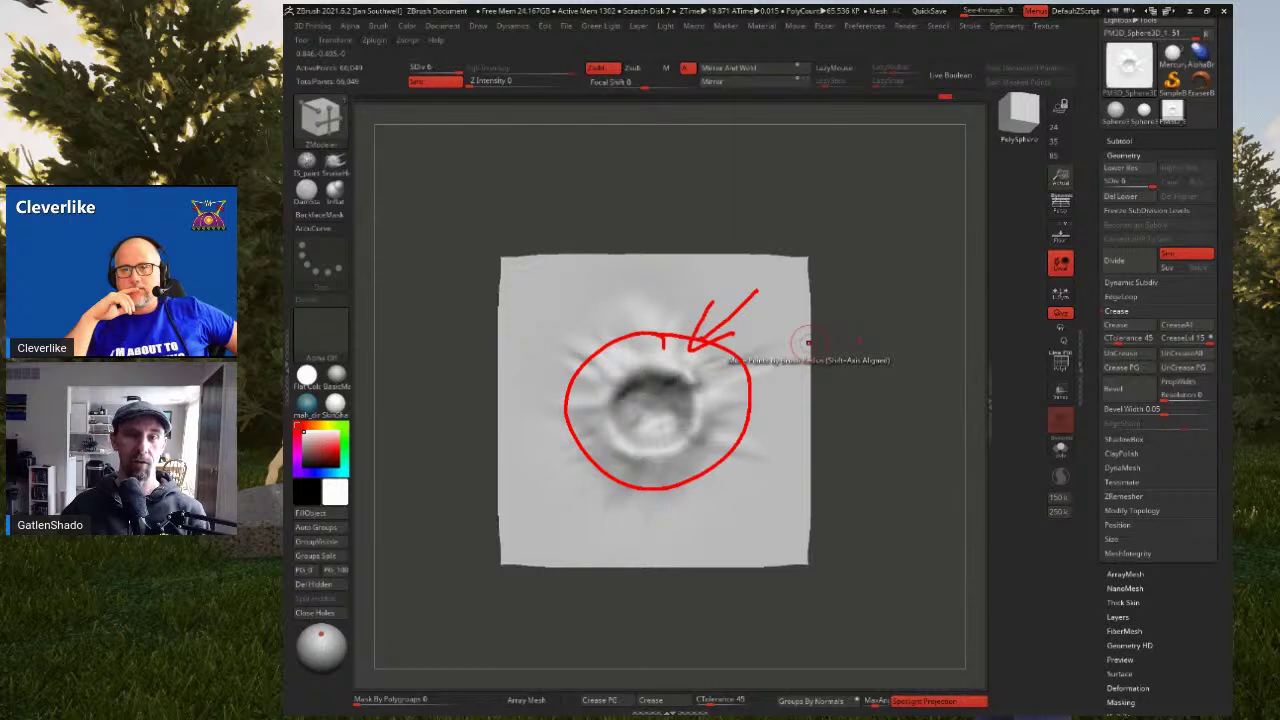
pyautogui.press('space')
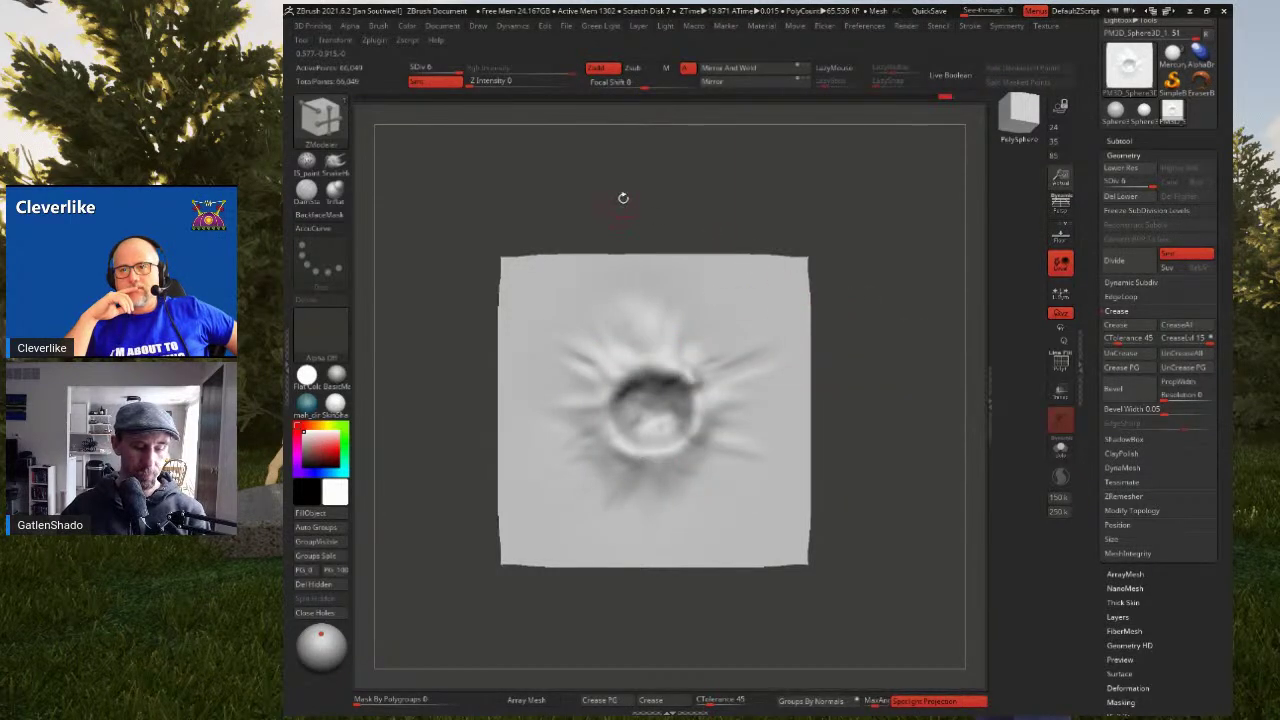
# Select the XTractorDragRect brush, enlarge its draw size and sample the crater's relief from the plane as an alpha
pyautogui.press('b')
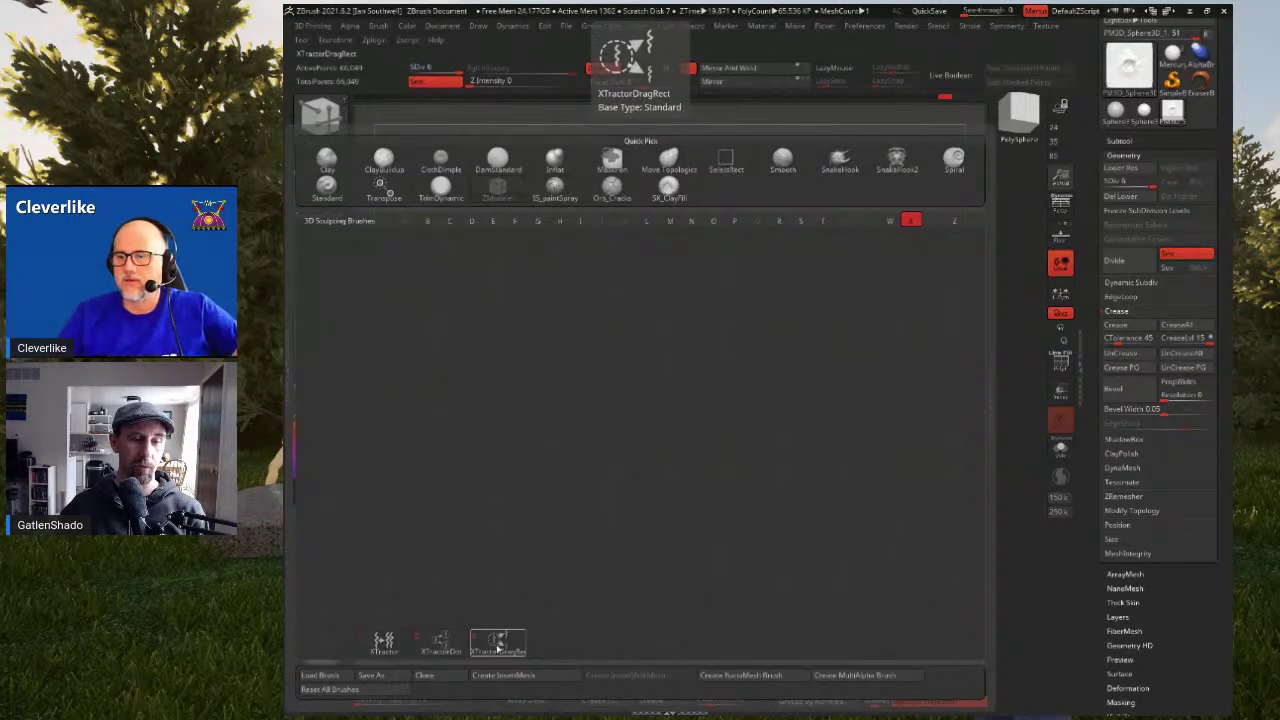
pyautogui.click(496, 648)
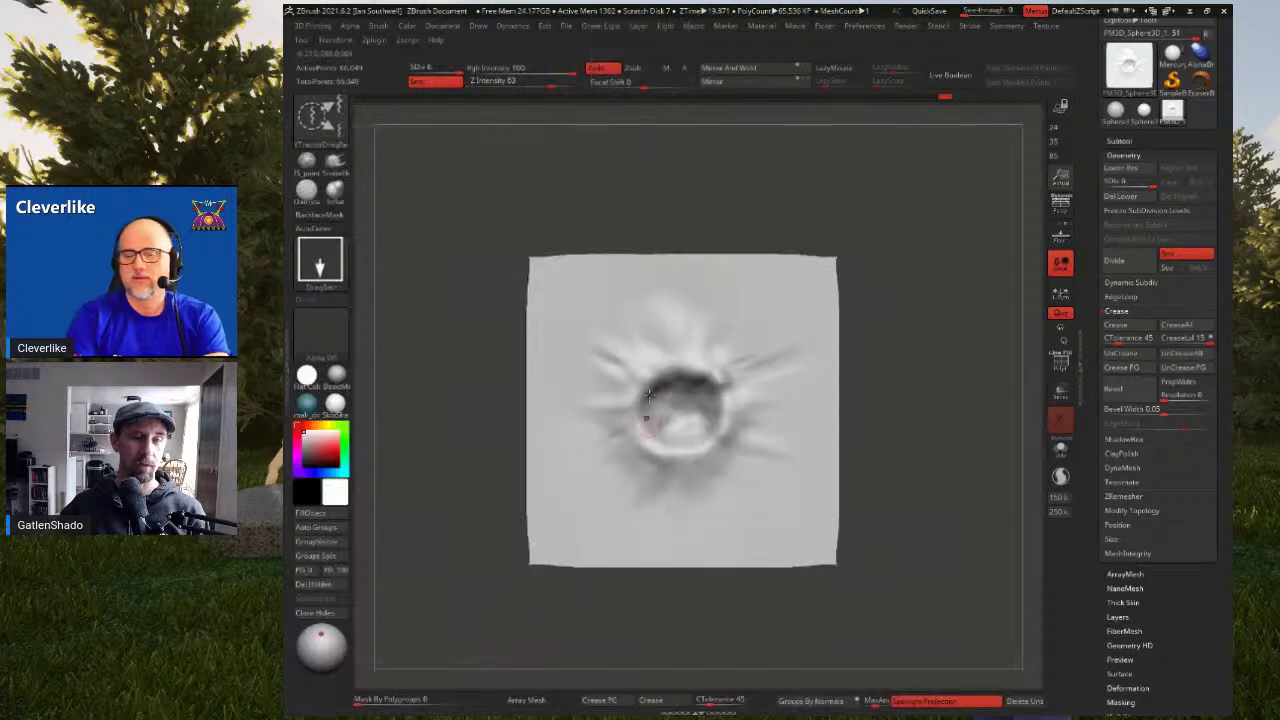
pyautogui.press('space')
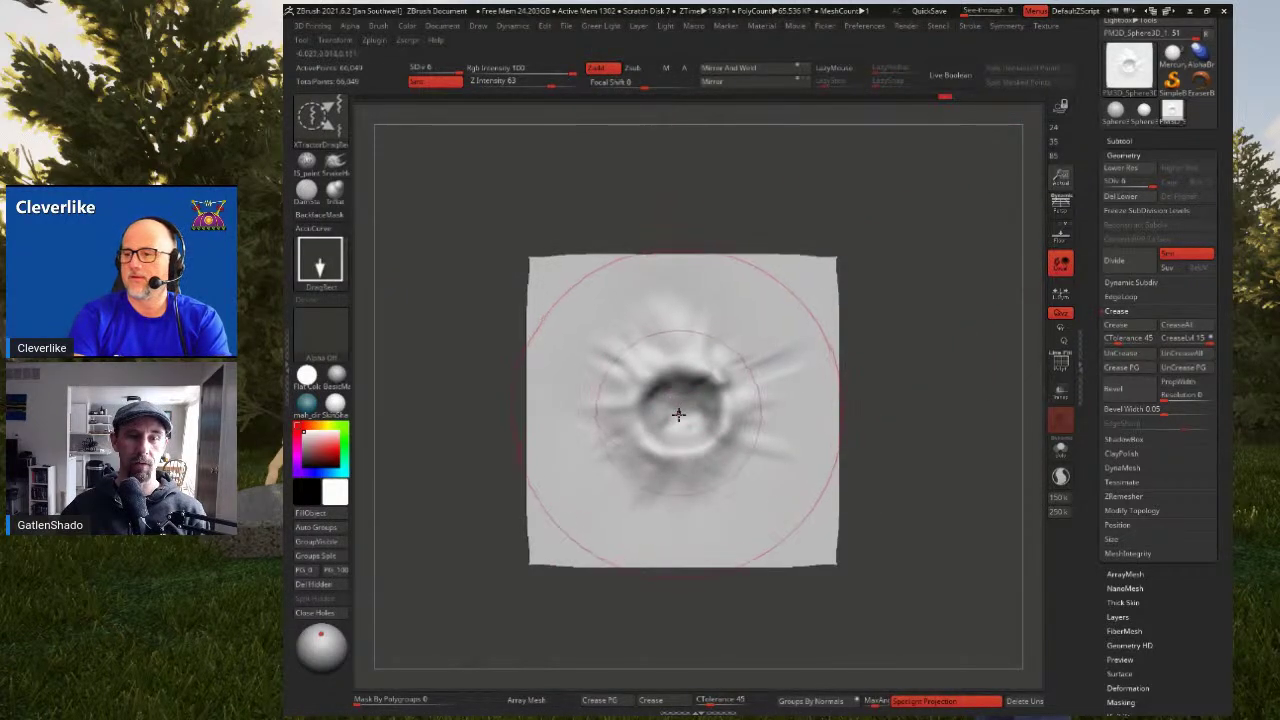
pyautogui.press('space')
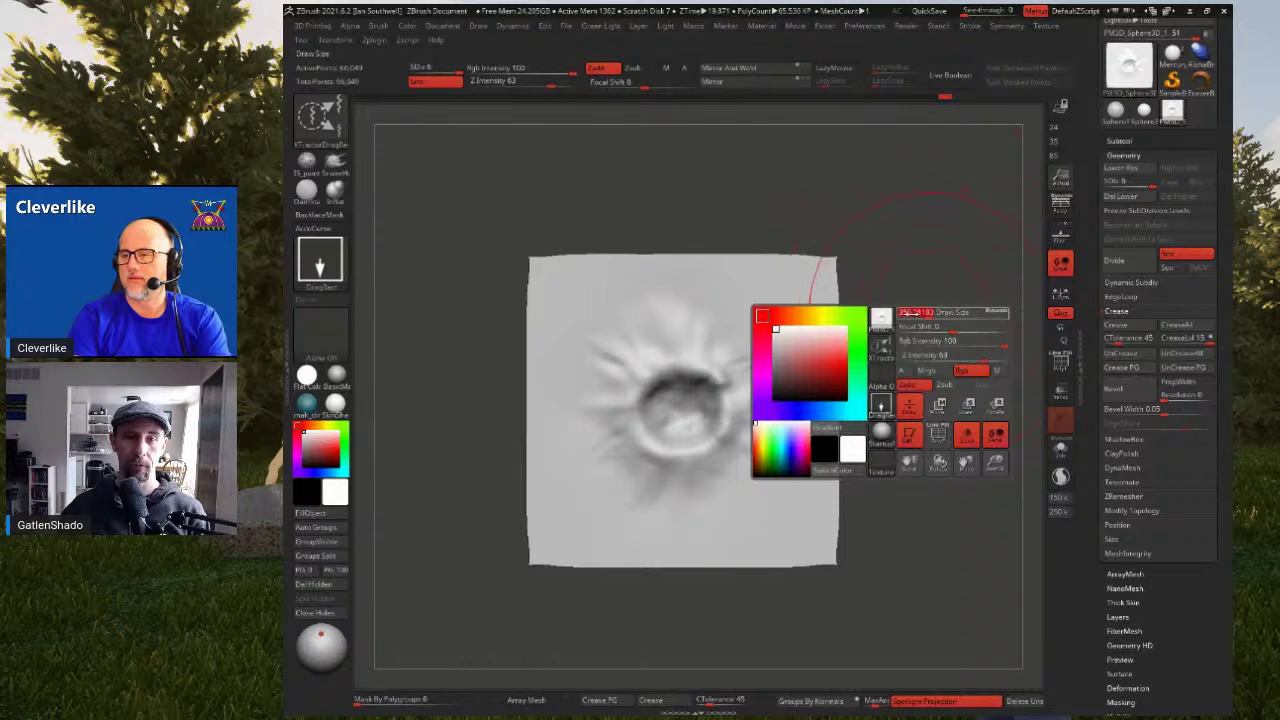
pyautogui.press('space')
pyautogui.moveTo(893, 347); pyautogui.dragTo(898, 347)
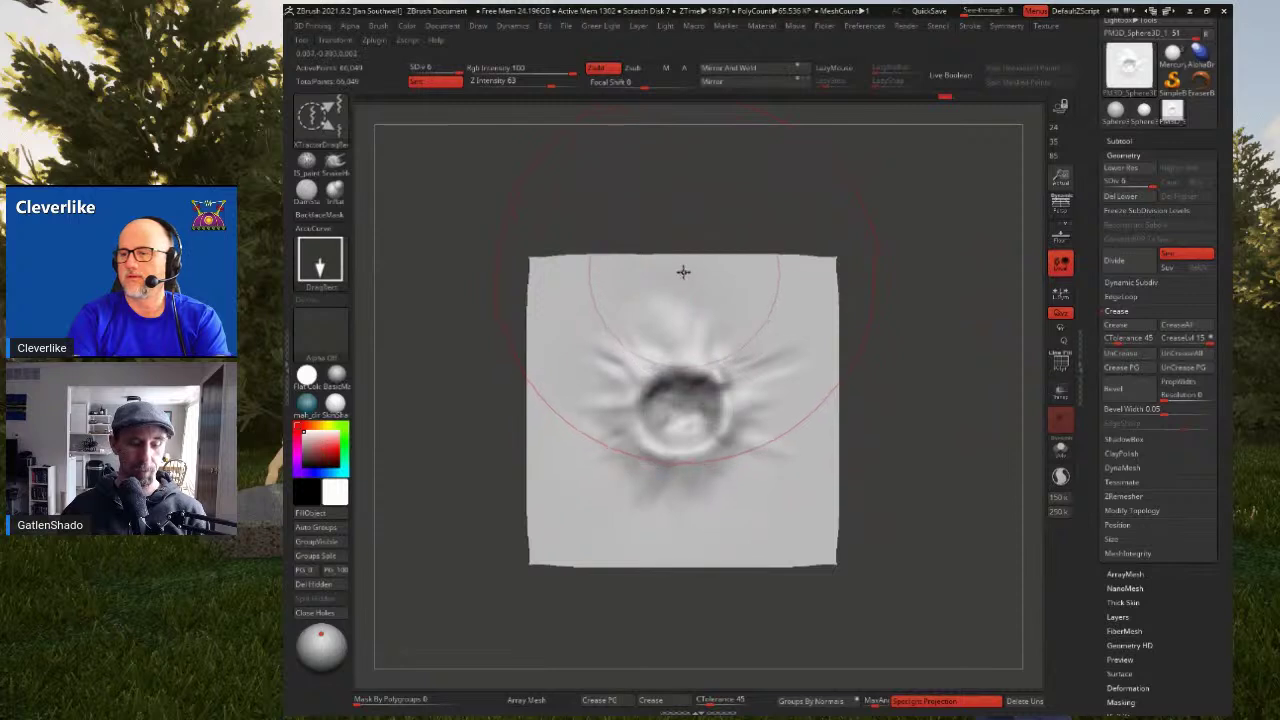
pyautogui.press('g')
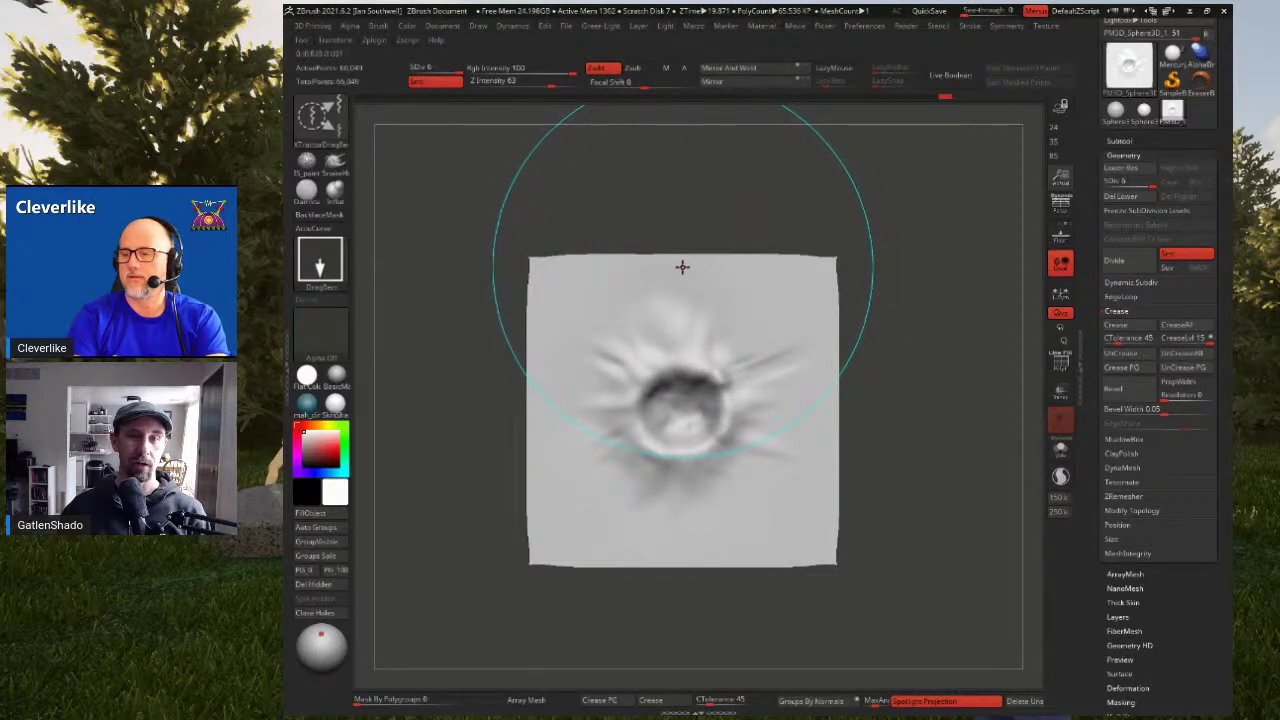
pyautogui.moveTo(684, 266); pyautogui.dragTo(691, 359)
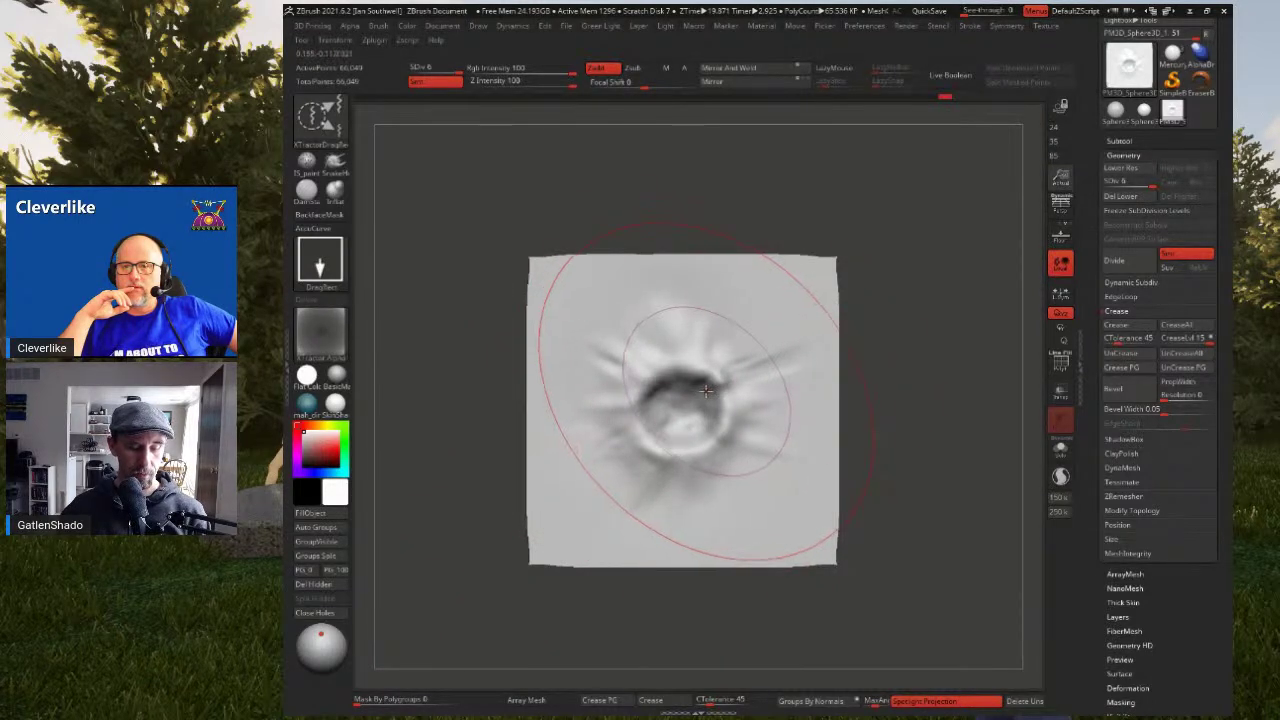
# Switch to the XTractor brush and sample the plane's relief just above the crater as an alpha
pyautogui.press('b')
pyautogui.press('x')
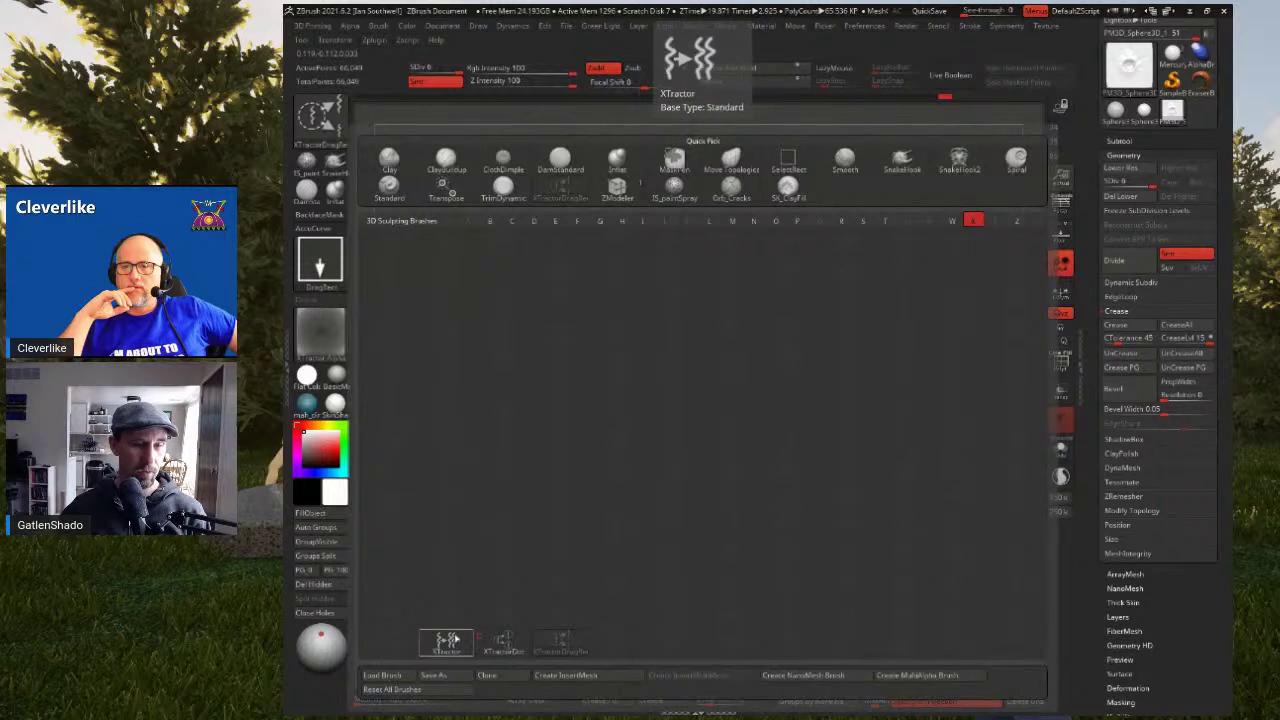
pyautogui.click(453, 641)
pyautogui.moveTo(685, 287); pyautogui.dragTo(688, 272)
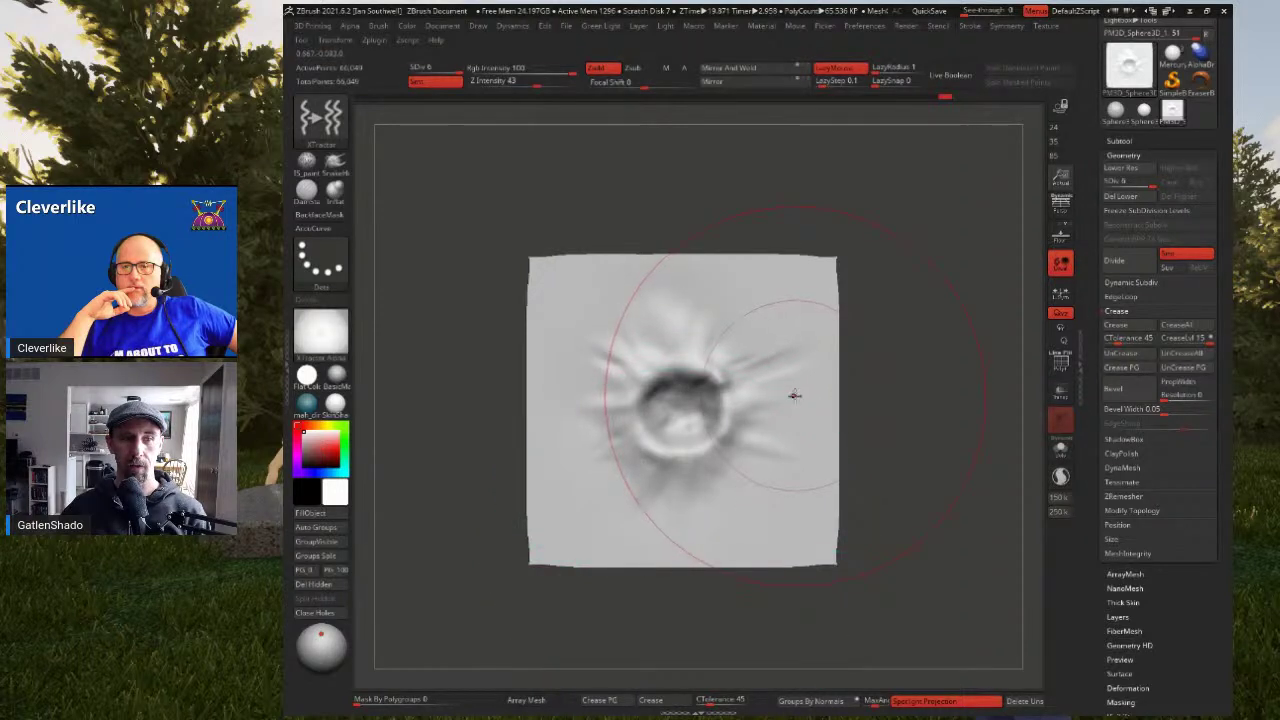
# Reduce the XTractor brush's draw size and sample the rays above the crater again
pyautogui.scroll(-1, 671, 346)
pyautogui.moveTo(870, 354)
pyautogui.mouseDown()
pyautogui.moveTo(897, 360)
pyautogui.moveTo(780, 365)
pyautogui.mouseUp()
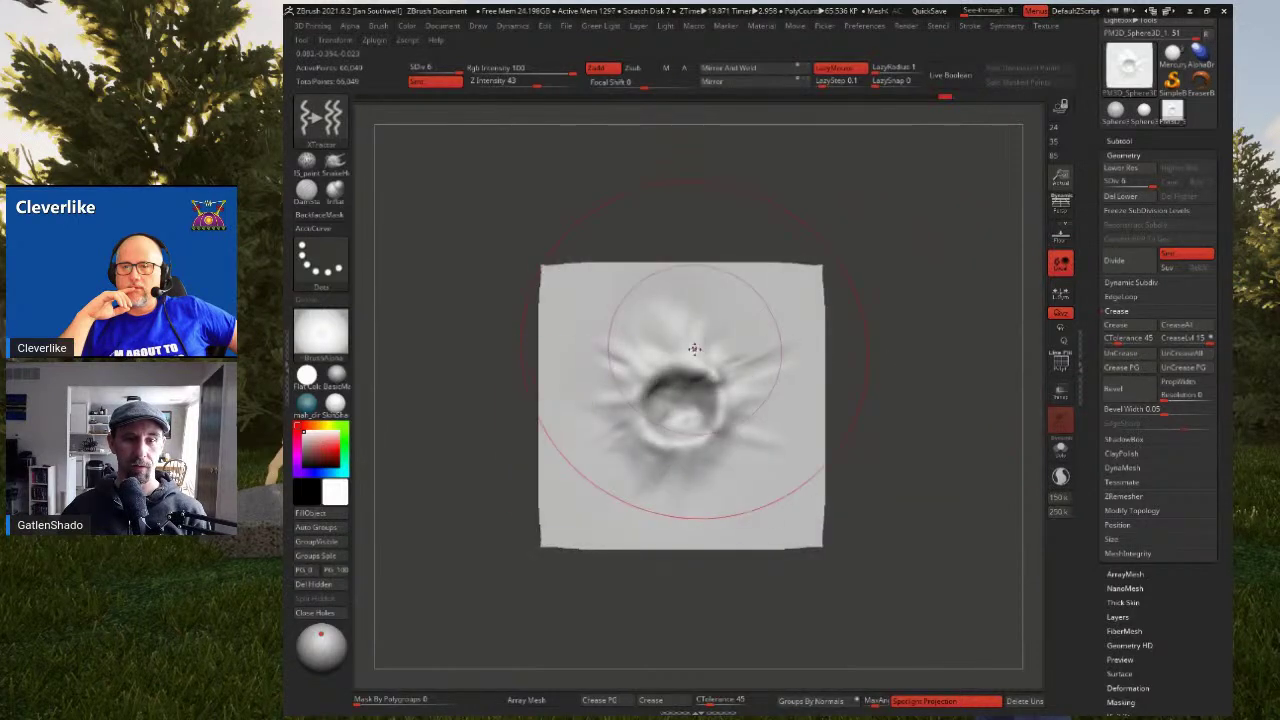
pyautogui.press('space')
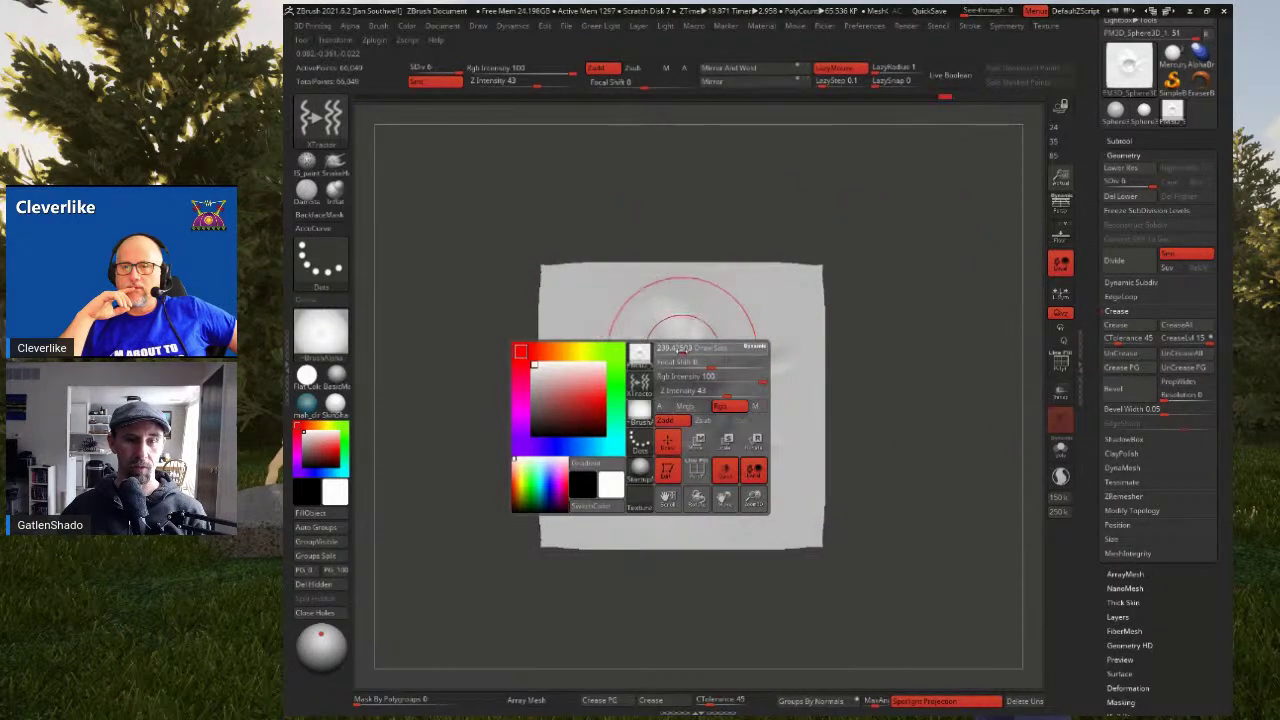
pyautogui.keyDown('alt'); pyautogui.moveTo(676, 320); pyautogui.dragTo(678, 313); pyautogui.keyUp('alt')
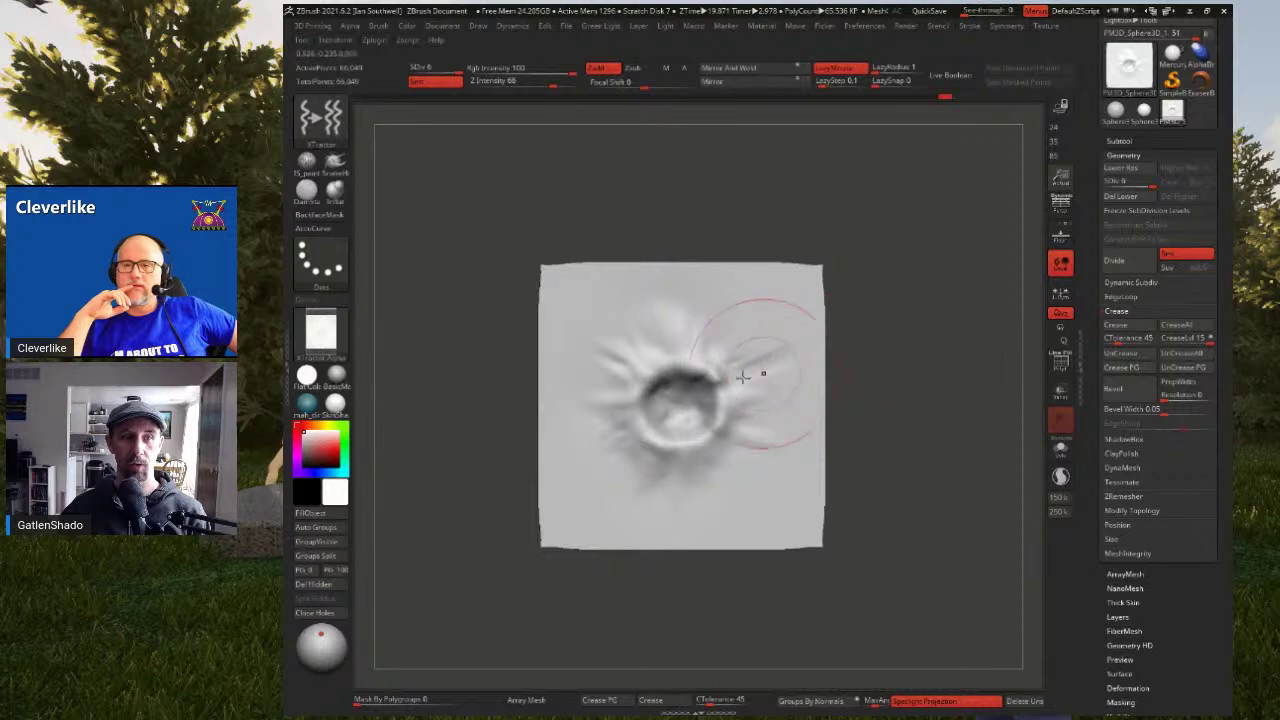
pyautogui.scroll(2, 673, 384)
pyautogui.scroll(3, 670, 380)
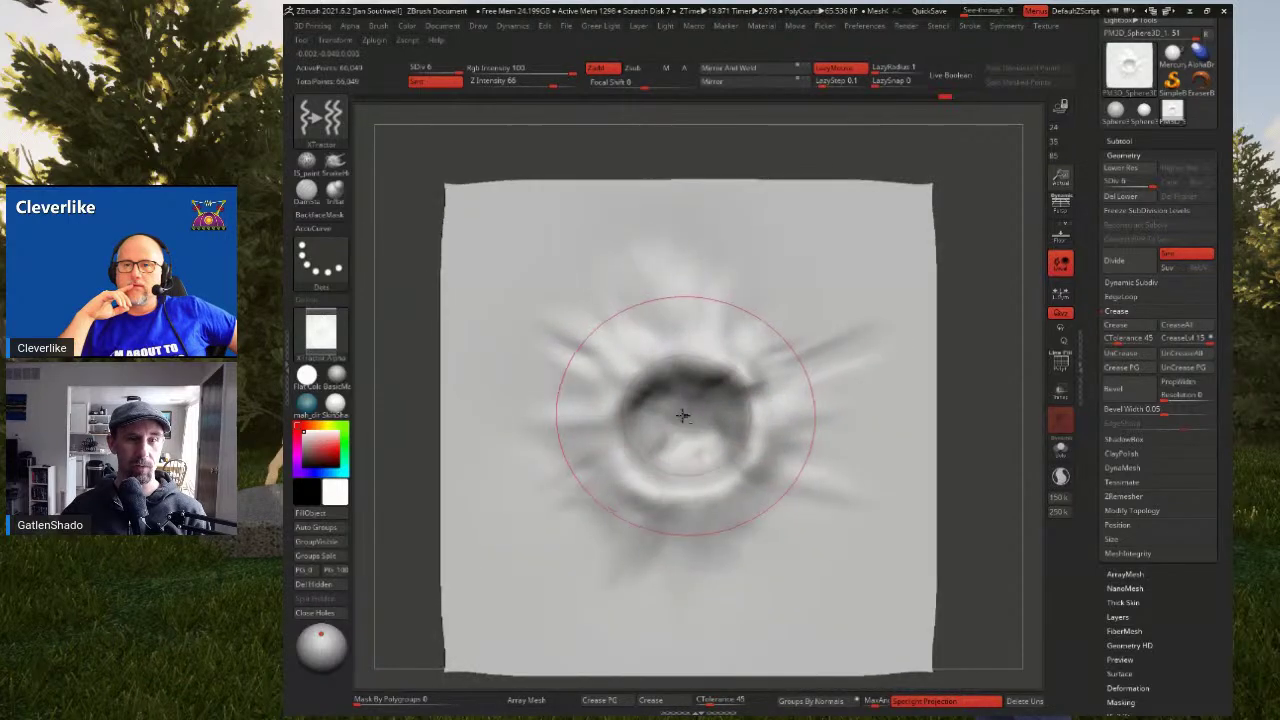
pyautogui.moveTo(664, 373)
pyautogui.keyDown('ctrl'); pyautogui.mouseDown(button='right')
pyautogui.moveTo(686, 373)
pyautogui.moveTo(697, 339)
pyautogui.mouseUp(button='right'); pyautogui.keyUp('ctrl')
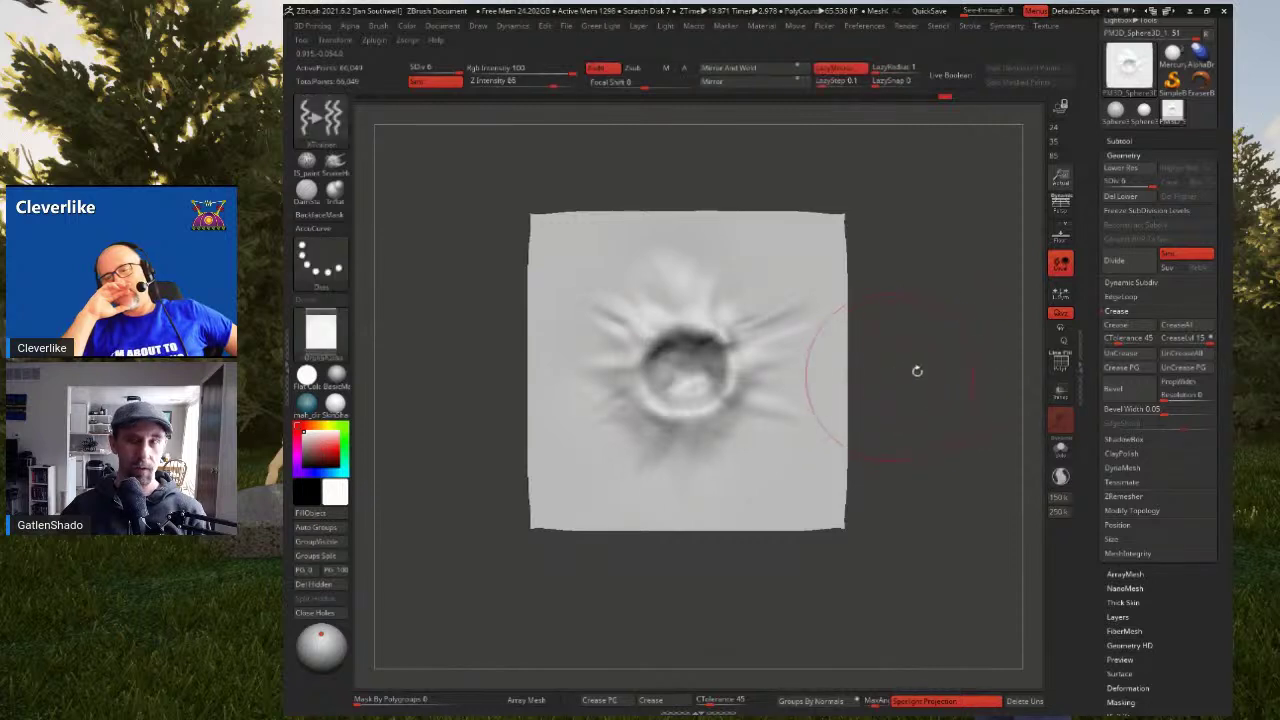
# Drop the plane to subdivision level 1, scale its outer border outward with the crater area masked, and clear the mask
pyautogui.hotkey('shift', 'd')
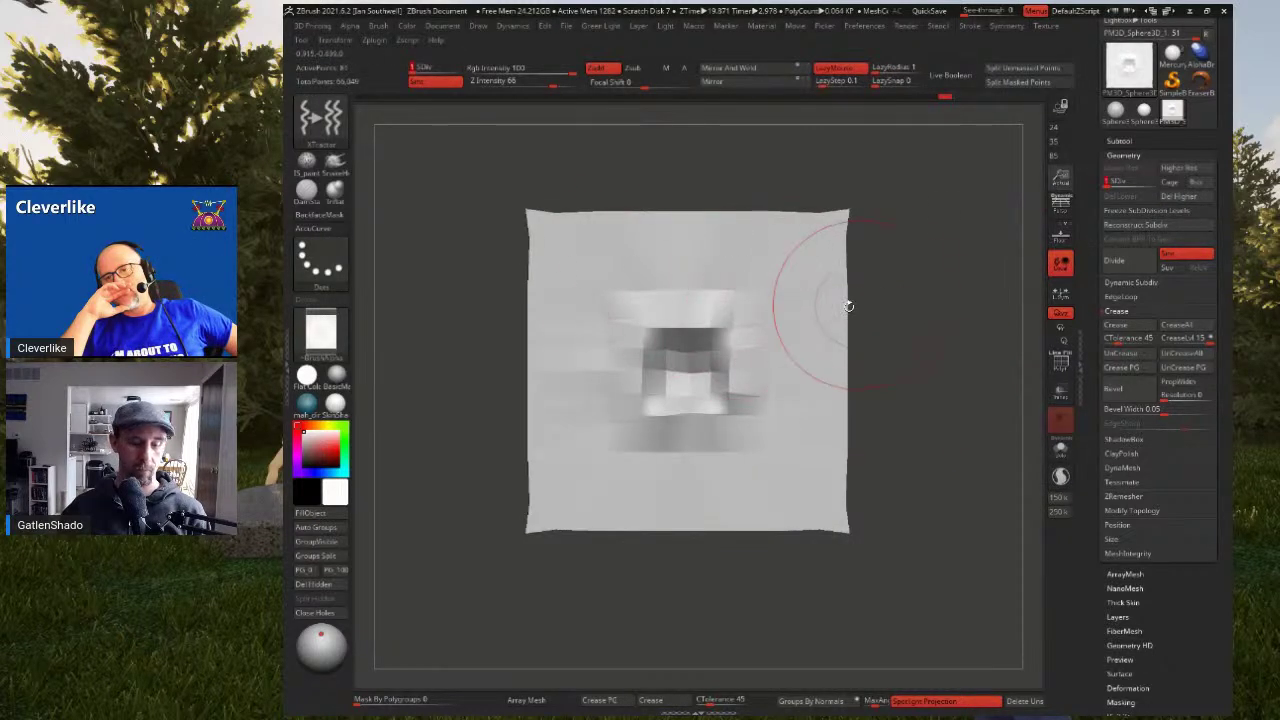
pyautogui.hotkey('shift', 'f')
pyautogui.keyDown('ctrl'); pyautogui.moveTo(903, 288); pyautogui.dragTo(810, 505); pyautogui.keyUp('ctrl')
pyautogui.press('w')
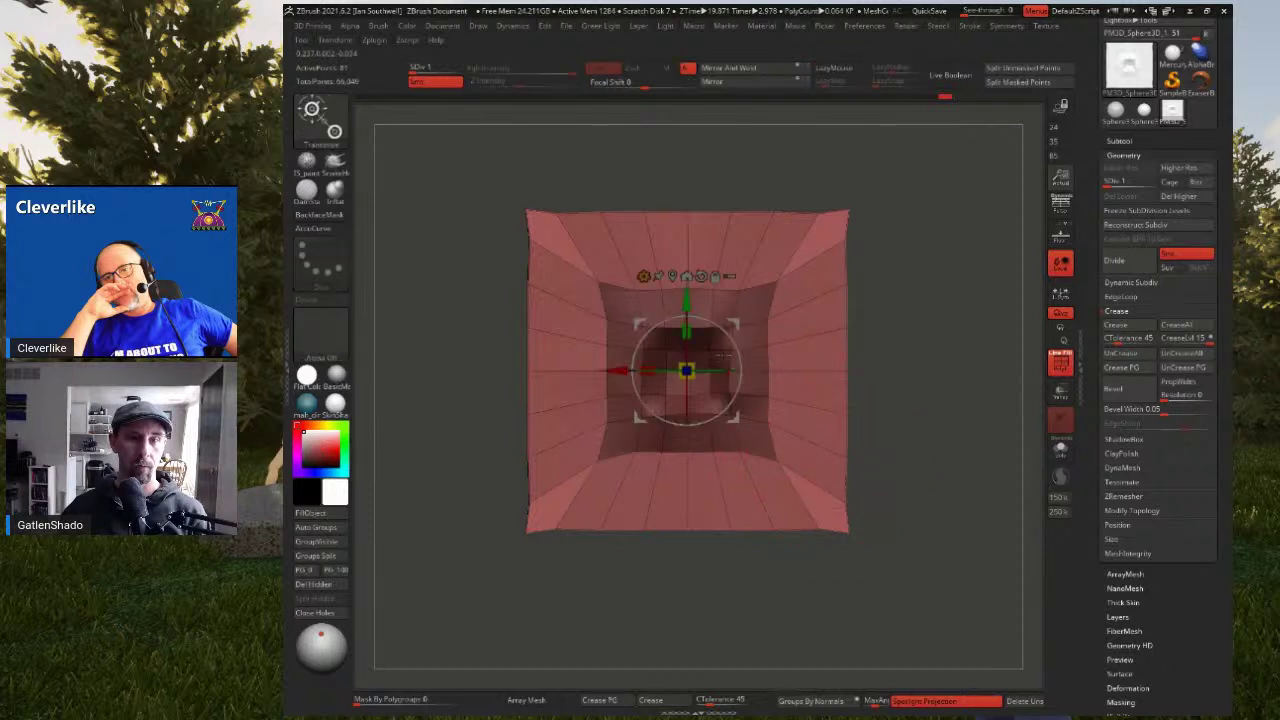
pyautogui.moveTo(686, 371); pyautogui.dragTo(945, 122)
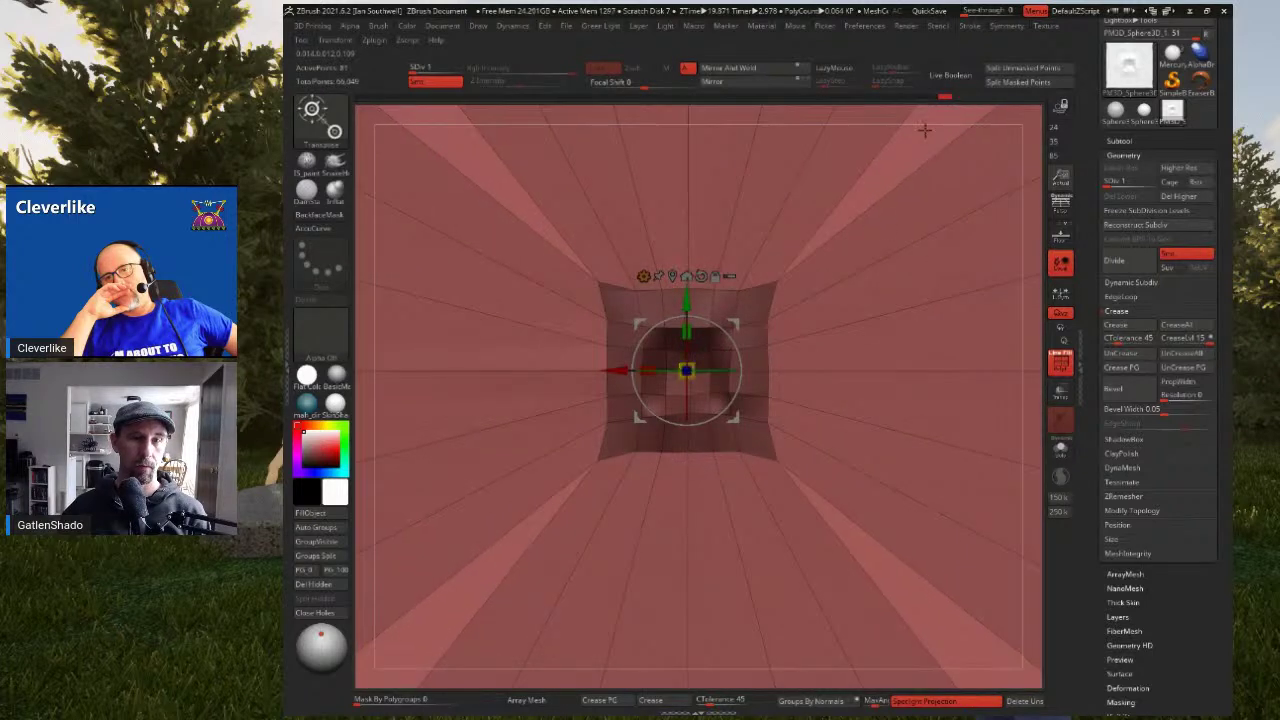
pyautogui.keyDown('alt'); pyautogui.moveTo(808, 360); pyautogui.dragTo(957, 309, button='right'); pyautogui.keyUp('alt')
pyautogui.keyDown('ctrl'); pyautogui.moveTo(957, 309); pyautogui.dragTo(940, 318); pyautogui.keyUp('ctrl')
pyautogui.keyDown('alt'); pyautogui.moveTo(869, 303); pyautogui.dragTo(833, 373, button='right'); pyautogui.keyUp('alt')
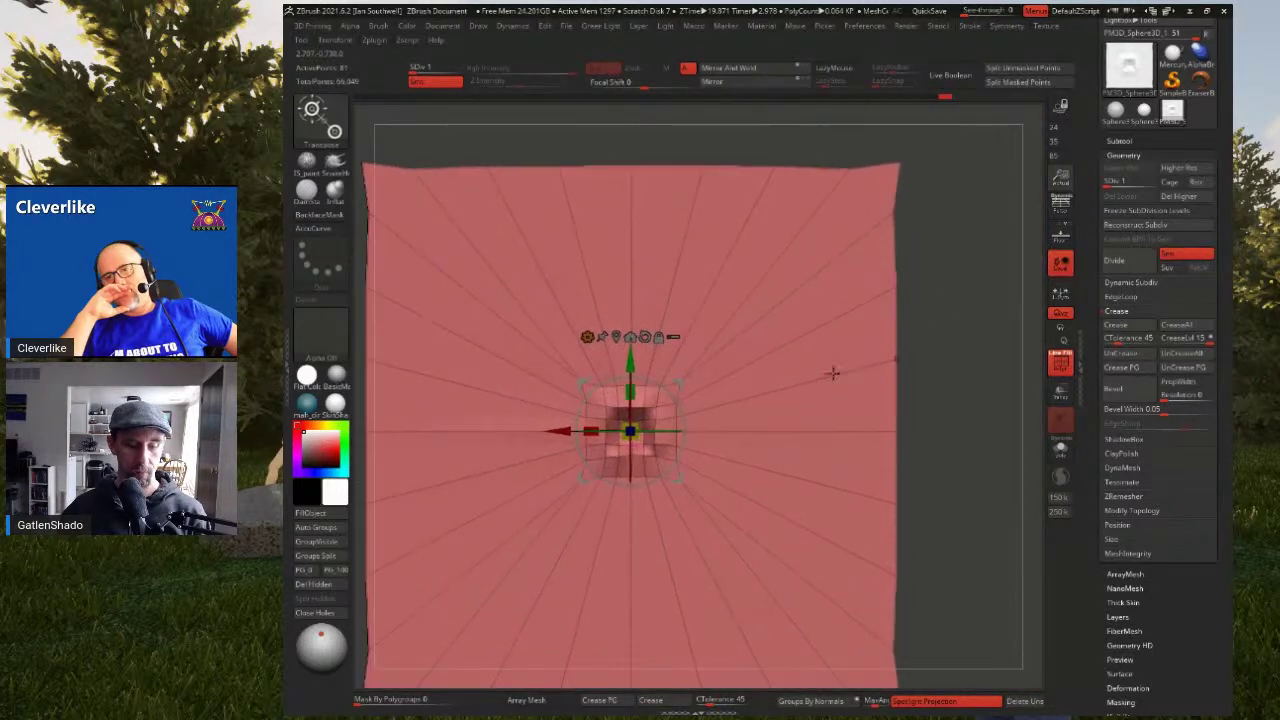
# Raise the enlarged plane back to subdivision level 6 and hide the polyframe to inspect the crater and its rays up close
pyautogui.hotkey('ctrl', 'd')
pyautogui.hotkey('ctrl', 'd')
pyautogui.hotkey('ctrl', 'd')
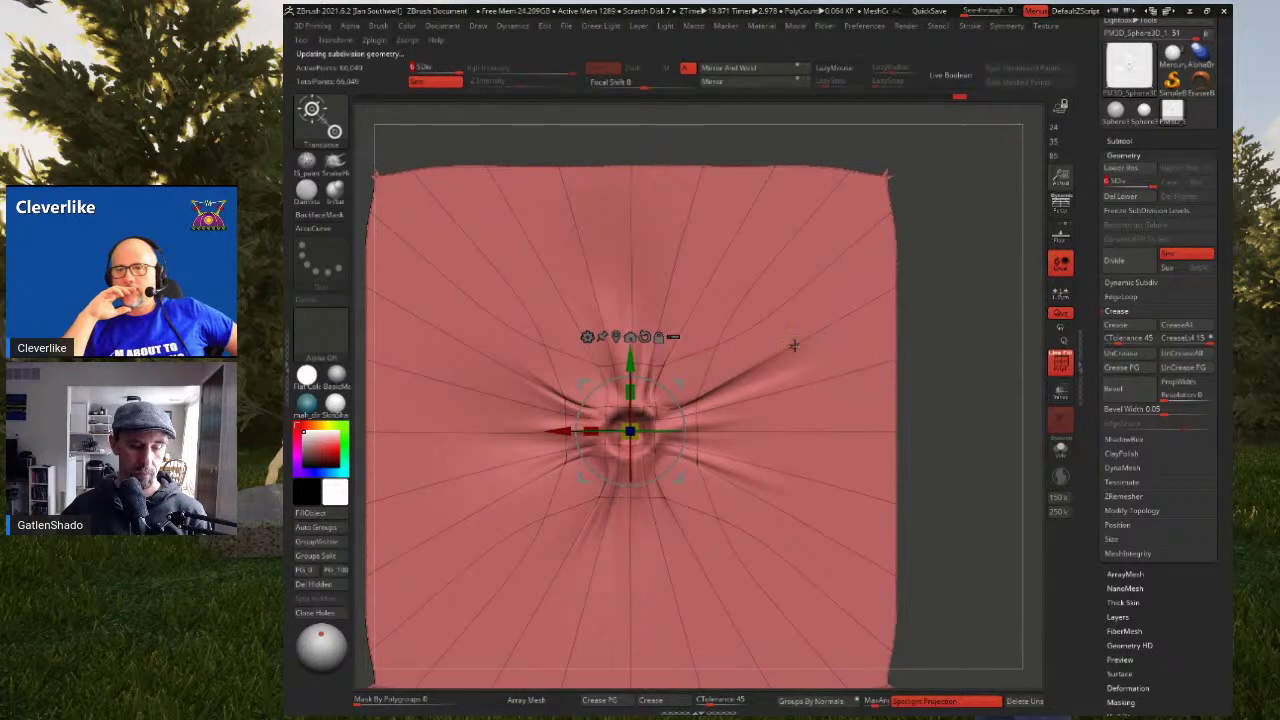
pyautogui.hotkey('shift', 'f')
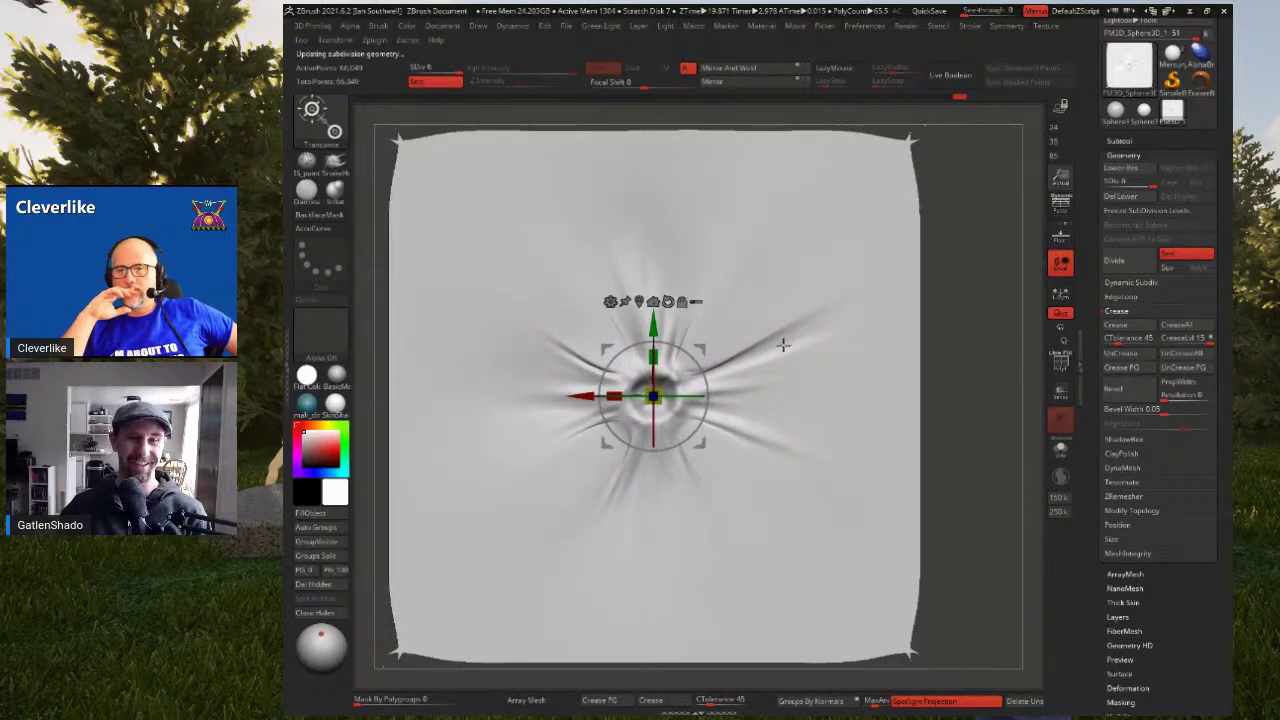
pyautogui.keyDown('alt'); pyautogui.moveTo(739, 345); pyautogui.dragTo(783, 352, button='right'); pyautogui.keyUp('alt')
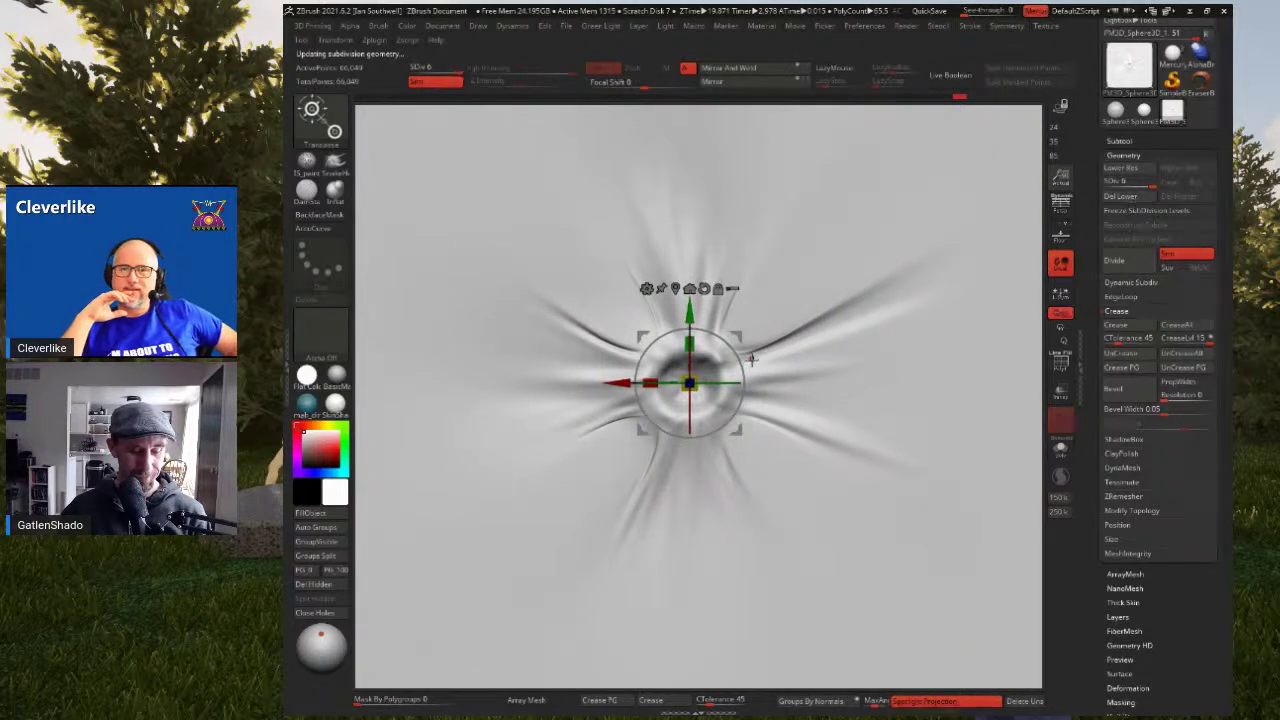
# Select the XTractor brush and reset it to its default settings
pyautogui.press('b')
pyautogui.press('x')
pyautogui.press('t')
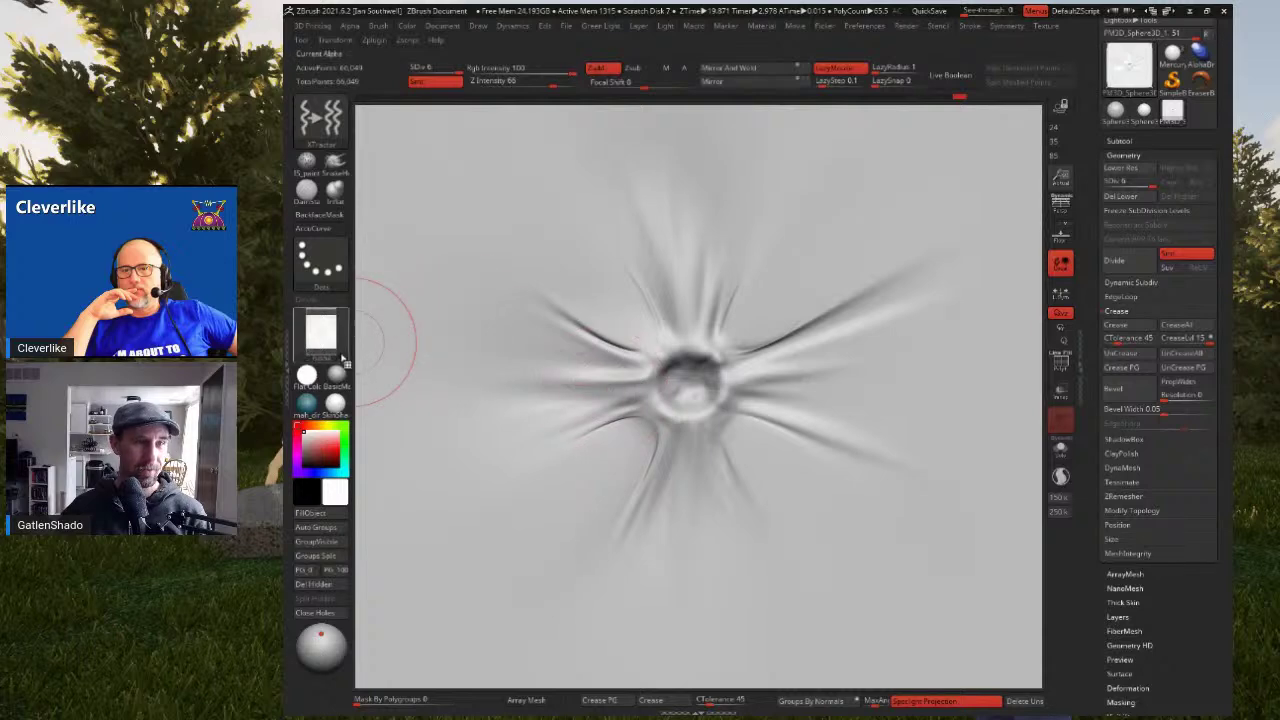
pyautogui.click(287, 201)
pyautogui.click(329, 52)
pyautogui.scroll(-3, 385, 458)
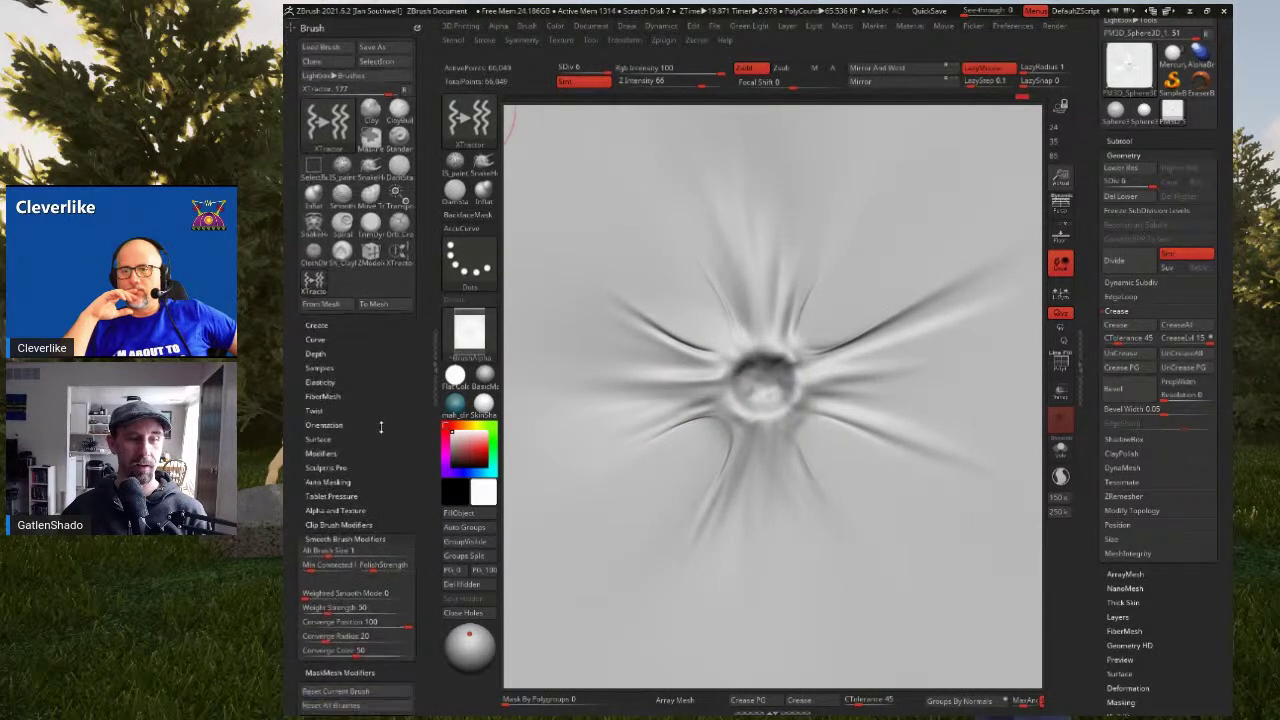
pyautogui.scroll(-1, 400, 452)
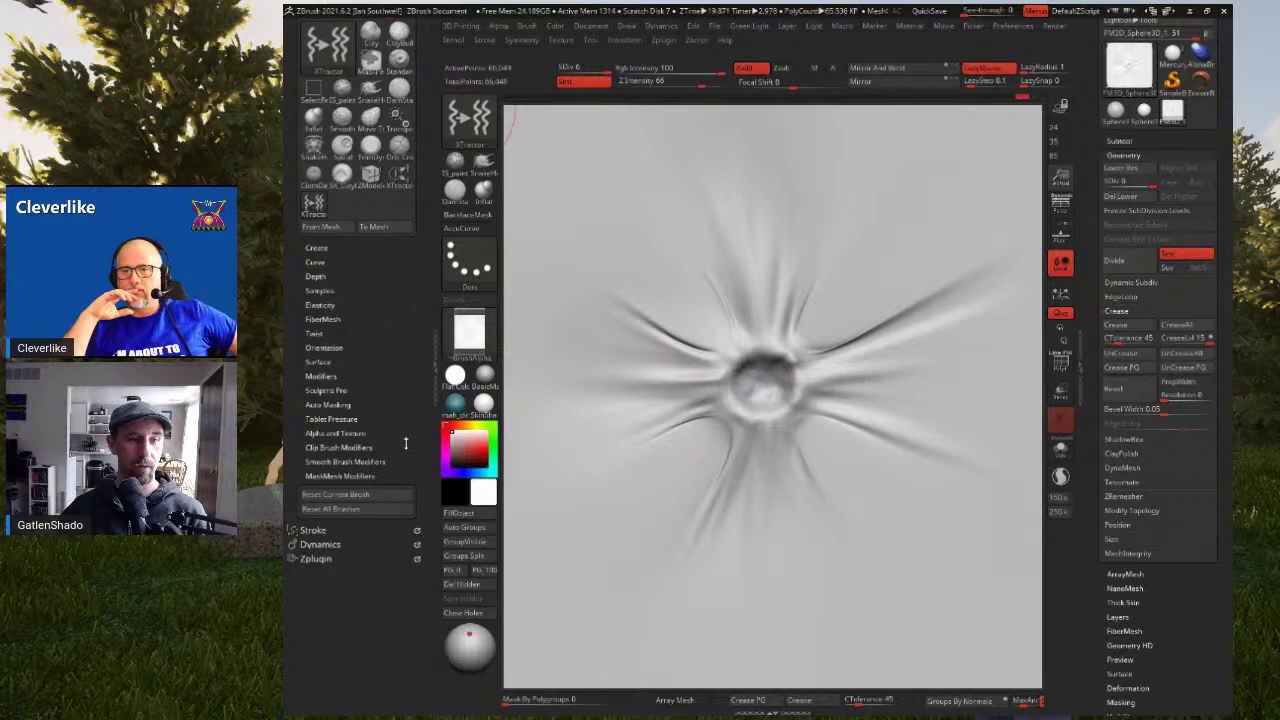
pyautogui.click(362, 497)
pyautogui.click(432, 370)
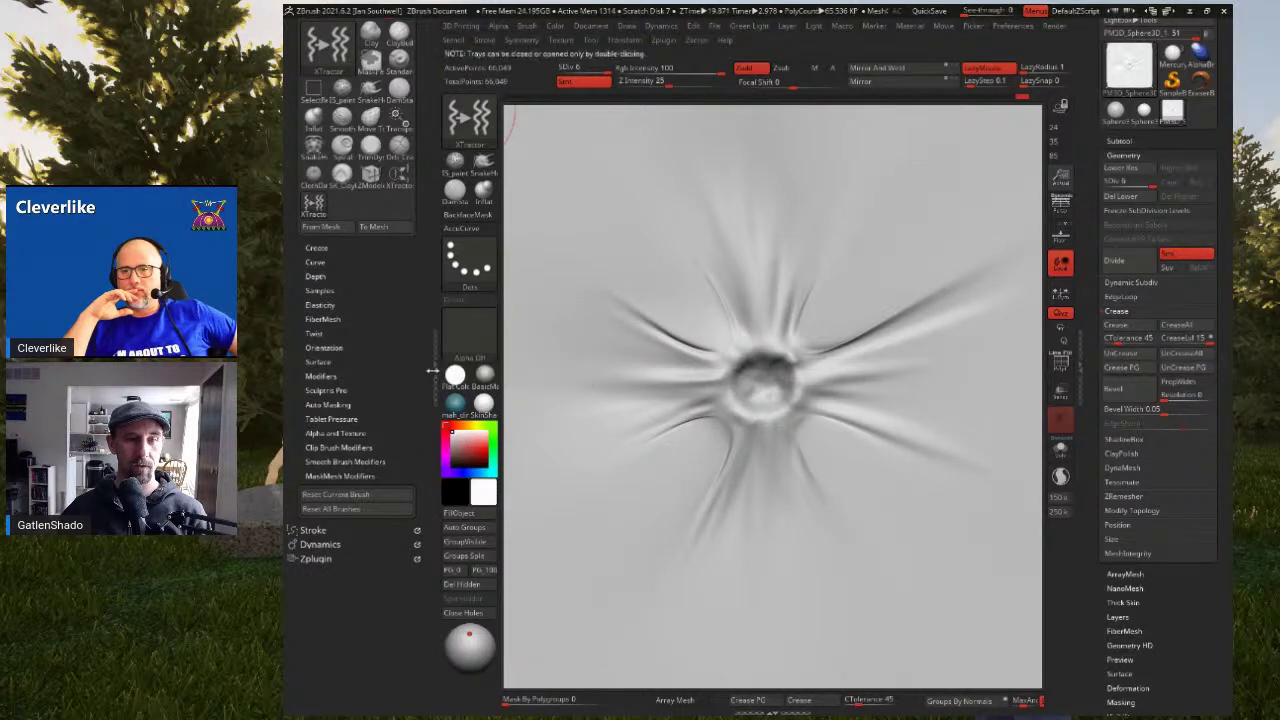
pyautogui.doubleClick(432, 370)
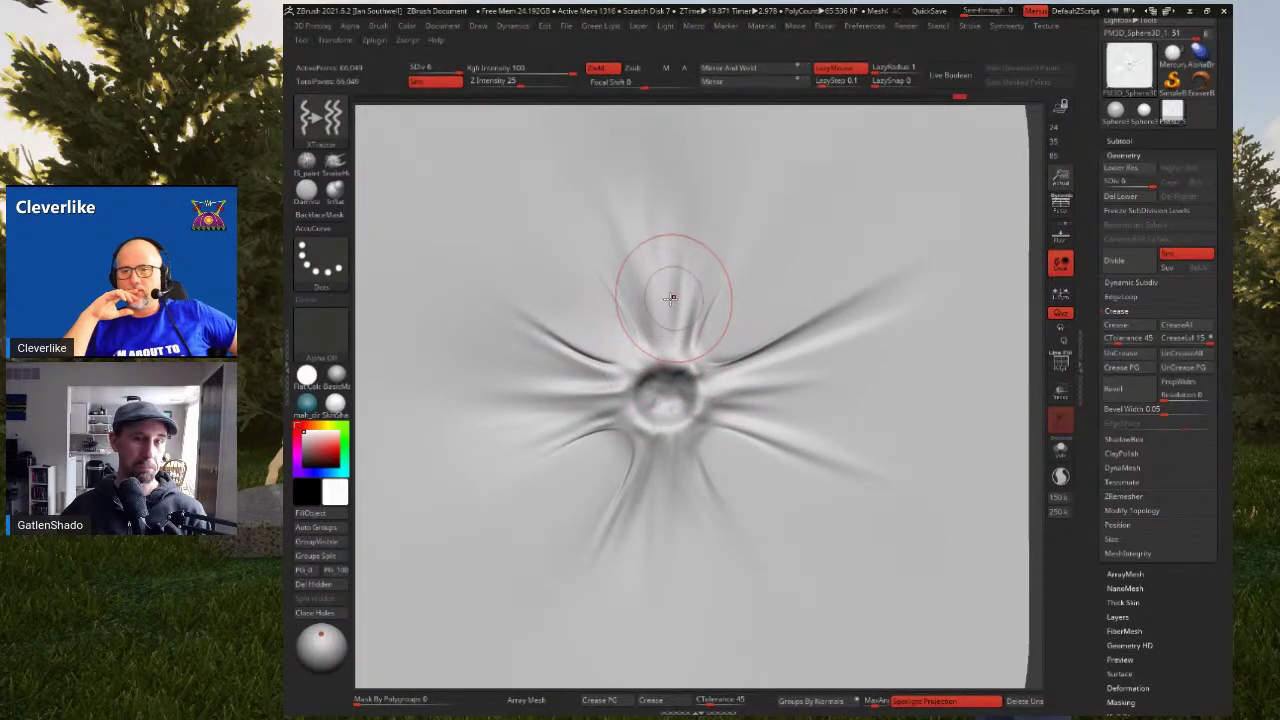
# Set the XTractor brush's Z intensity to 52 and sample an alpha from the creased plane
pyautogui.press('space')
pyautogui.moveTo(664, 316); pyautogui.dragTo(672, 316)
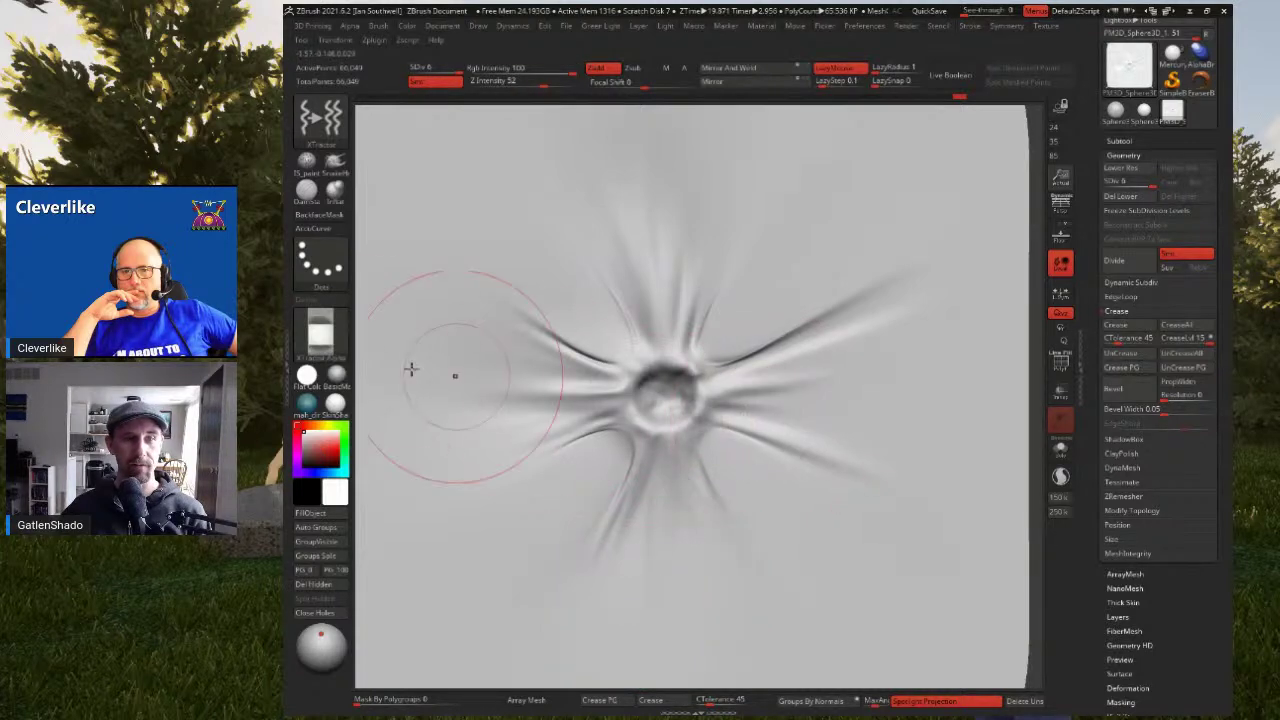
pyautogui.moveTo(520, 390)
pyautogui.mouseDown(button='right')
pyautogui.moveTo(540, 375)
pyautogui.moveTo(714, 372)
pyautogui.mouseUp(button='right')
# Lower the creased plane to subdivision level 1
pyautogui.hotkey('shift', 'd')
pyautogui.hotkey('shift', 'd')
pyautogui.hotkey('shift', 'd')
pyautogui.hotkey('shift', 'd')
pyautogui.hotkey('shift', 'd')
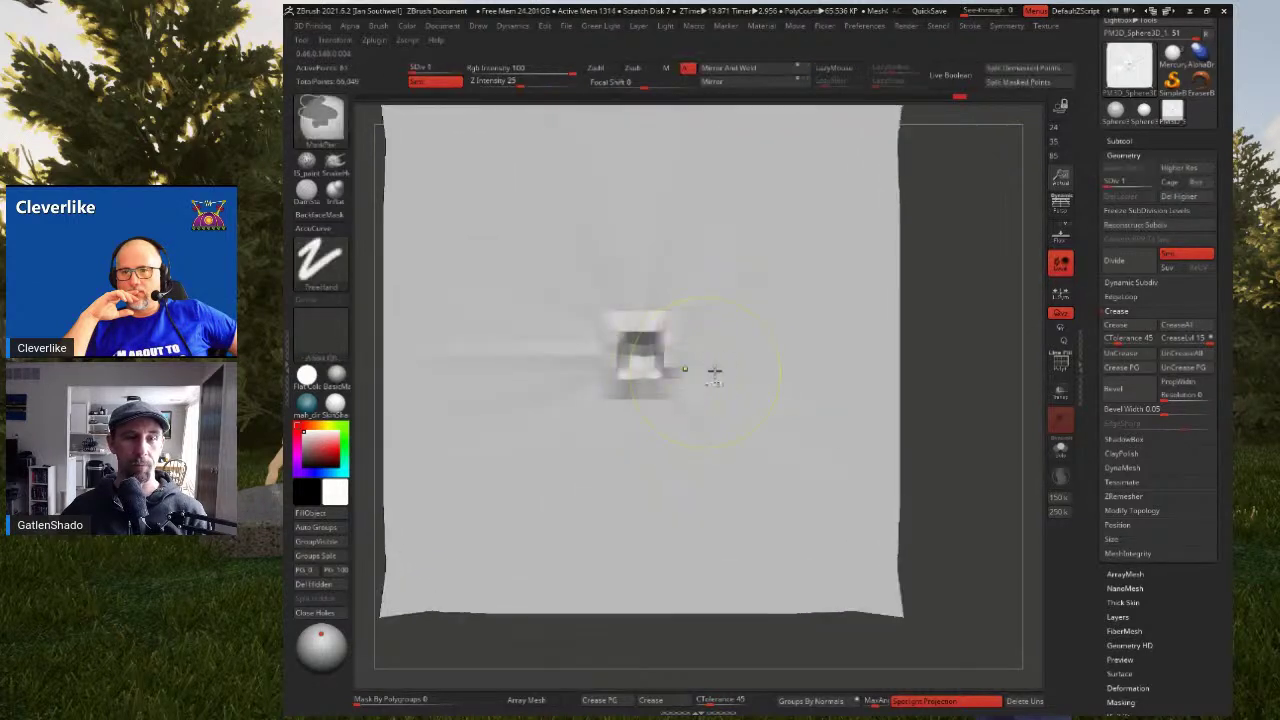
# Undo the recent edits to the plane, going back to its earlier shape at subdivision level 6
pyautogui.hotkey('ctrl', 'z')
pyautogui.hotkey('ctrl', 'z')
pyautogui.hotkey('ctrl', 'z')
pyautogui.hotkey('ctrl', 'z')
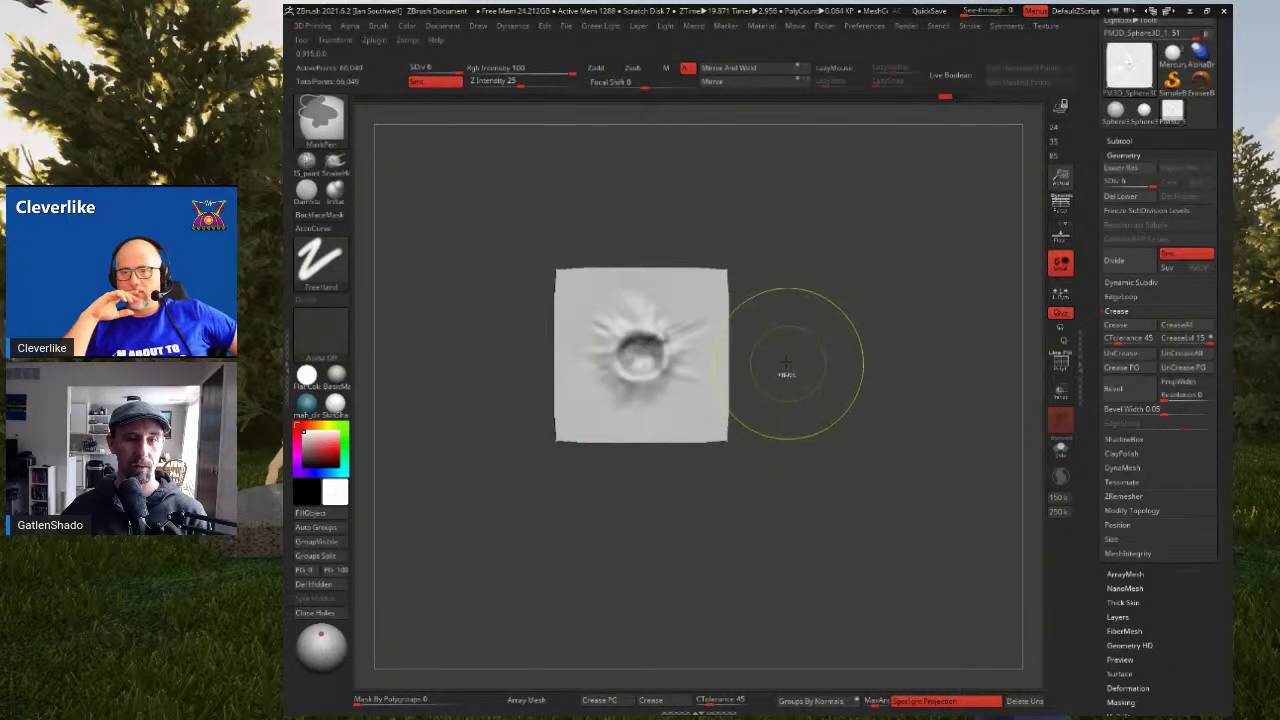
# Switch from the plane to the MRGBZGrabber tool and grab the crater area as a depth alpha
pyautogui.keyDown('ctrl'); pyautogui.moveTo(769, 371); pyautogui.dragTo(794, 480, button='right'); pyautogui.keyUp('ctrl')
pyautogui.keyDown('alt'); pyautogui.moveTo(686, 379); pyautogui.dragTo(817, 434, button='right'); pyautogui.keyUp('alt')
pyautogui.keyDown('ctrl'); pyautogui.moveTo(790, 412); pyautogui.dragTo(791, 363, button='right'); pyautogui.keyUp('ctrl')
pyautogui.moveTo(1115, 144); pyautogui.dragTo(1118, 282)
pyautogui.click(1136, 217)
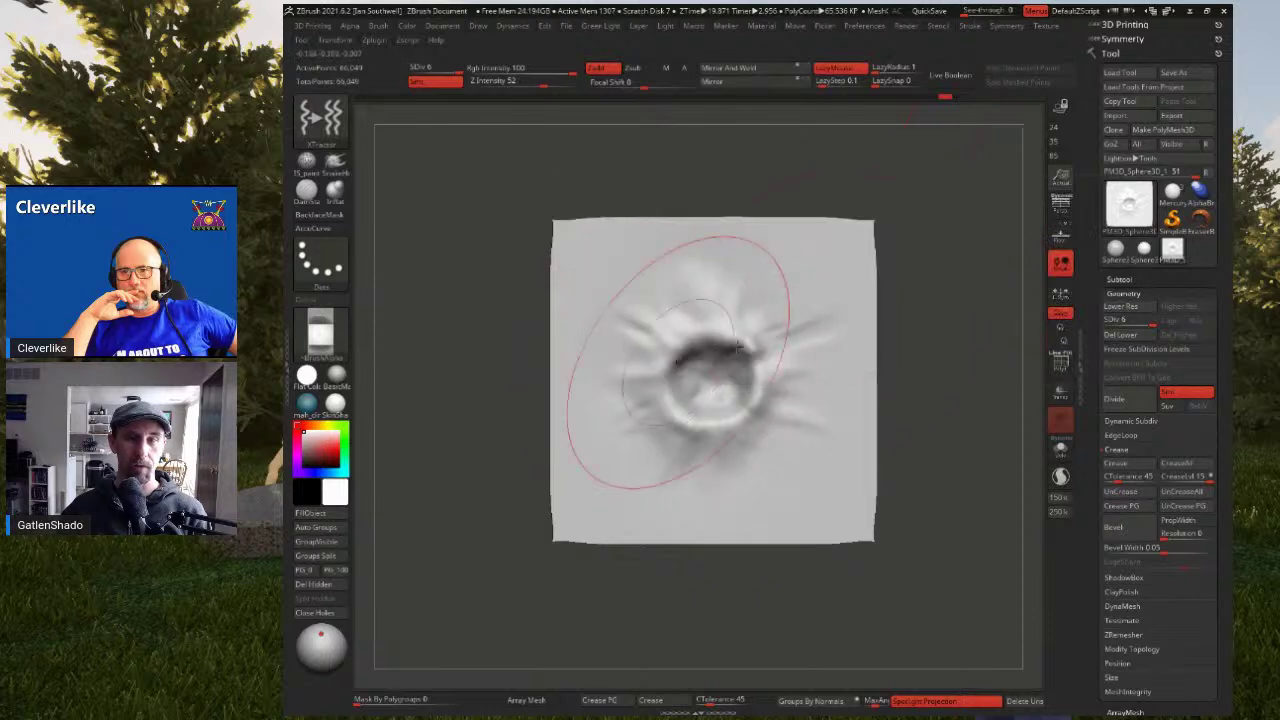
pyautogui.click(1132, 212)
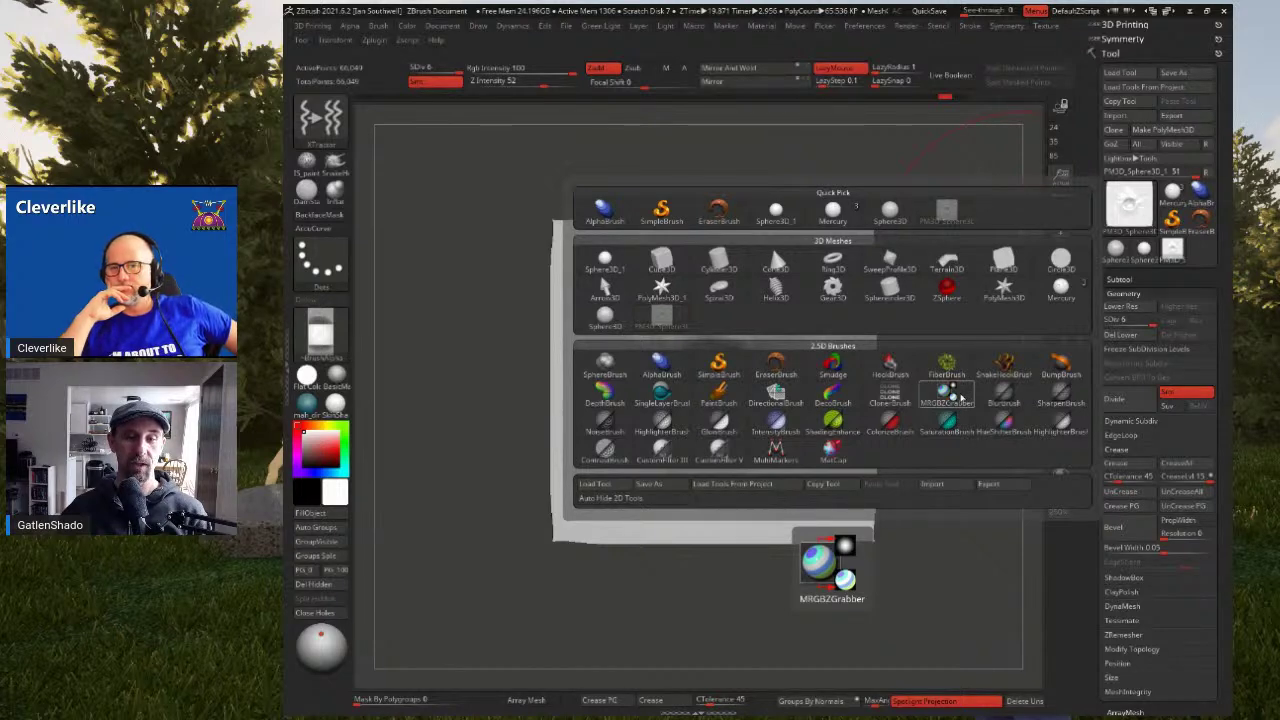
pyautogui.click(961, 397)
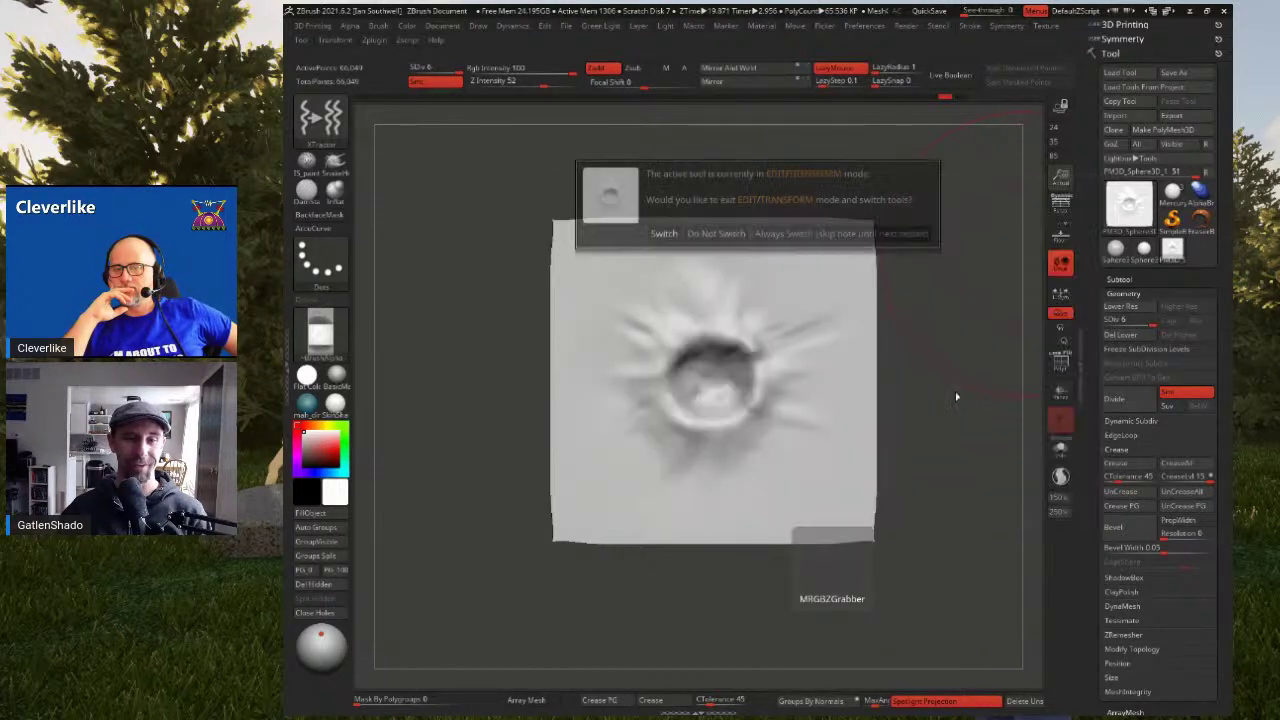
pyautogui.click(665, 233)
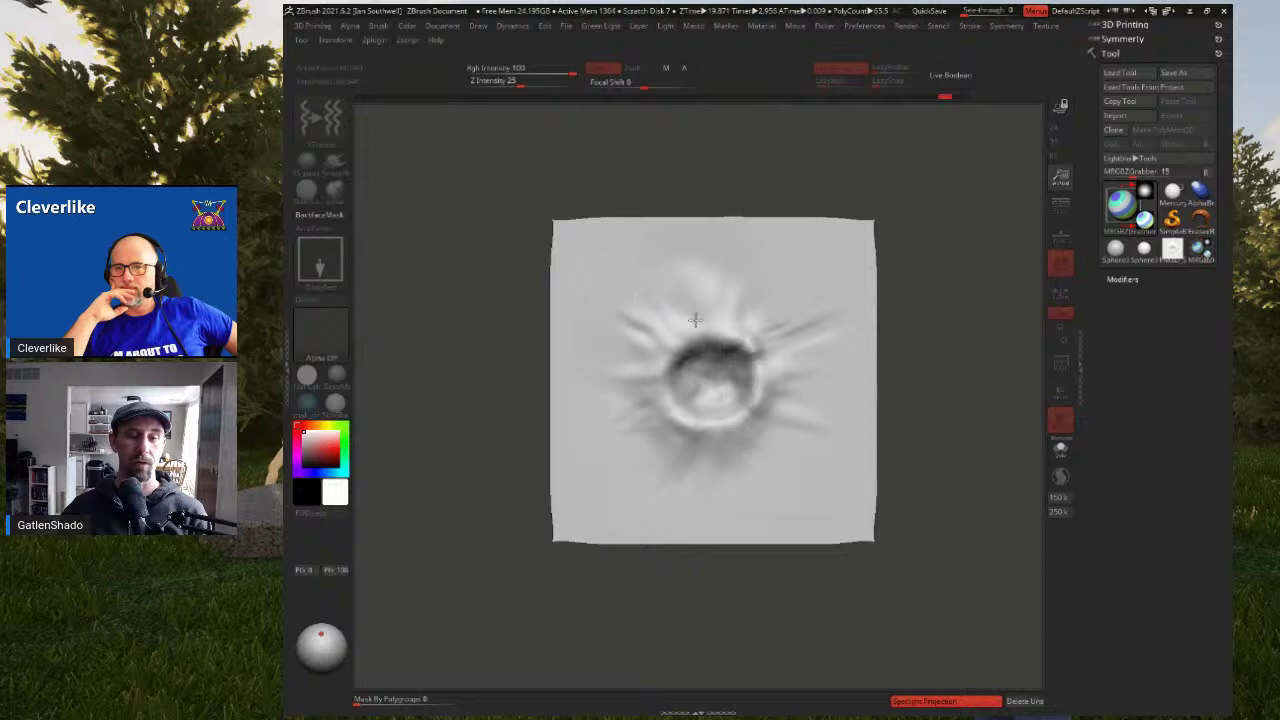
pyautogui.moveTo(777, 453); pyautogui.dragTo(844, 504)
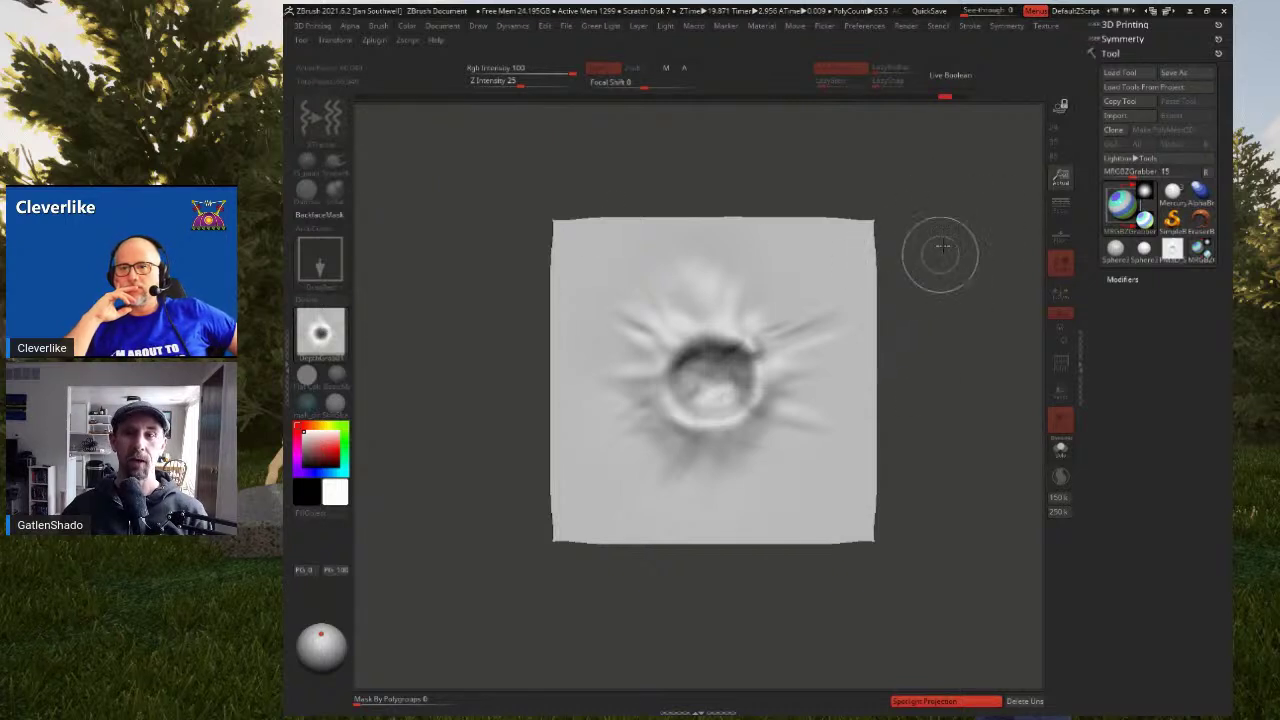
# Switch back to the crater plane tool and draw several loose copies of it on the canvas
pyautogui.click(1170, 252)
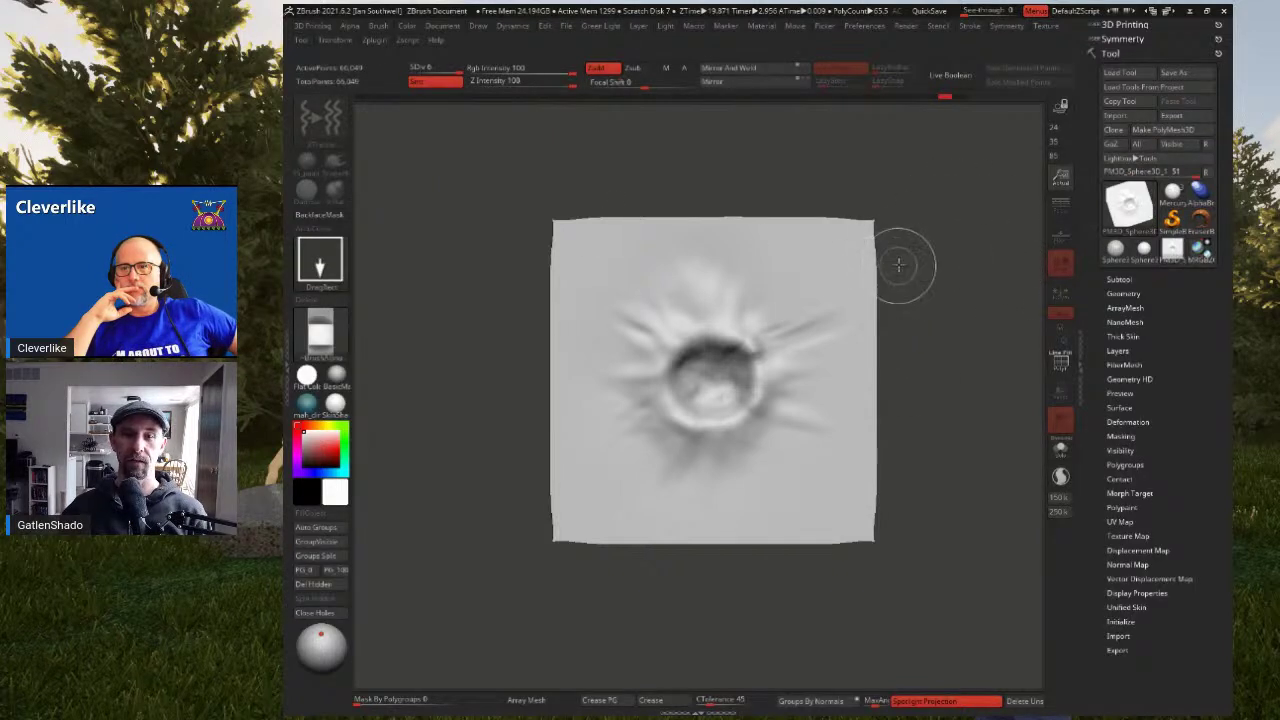
pyautogui.moveTo(901, 267); pyautogui.dragTo(888, 343)
pyautogui.moveTo(780, 185); pyautogui.dragTo(636, 346)
pyautogui.moveTo(549, 300)
pyautogui.mouseDown()
pyautogui.moveTo(522, 405)
pyautogui.moveTo(518, 510)
pyautogui.mouseUp()
pyautogui.moveTo(631, 484); pyautogui.dragTo(662, 577)
pyautogui.moveTo(792, 386)
pyautogui.mouseDown()
pyautogui.moveTo(798, 512)
pyautogui.moveTo(848, 588)
pyautogui.mouseUp()
pyautogui.moveTo(705, 440); pyautogui.dragTo(750, 488)
pyautogui.moveTo(797, 357); pyautogui.dragTo(800, 306)
# Clear the canvas, draw a single crater plane on it and put it in edit mode
pyautogui.hotkey('ctrl', 'n')
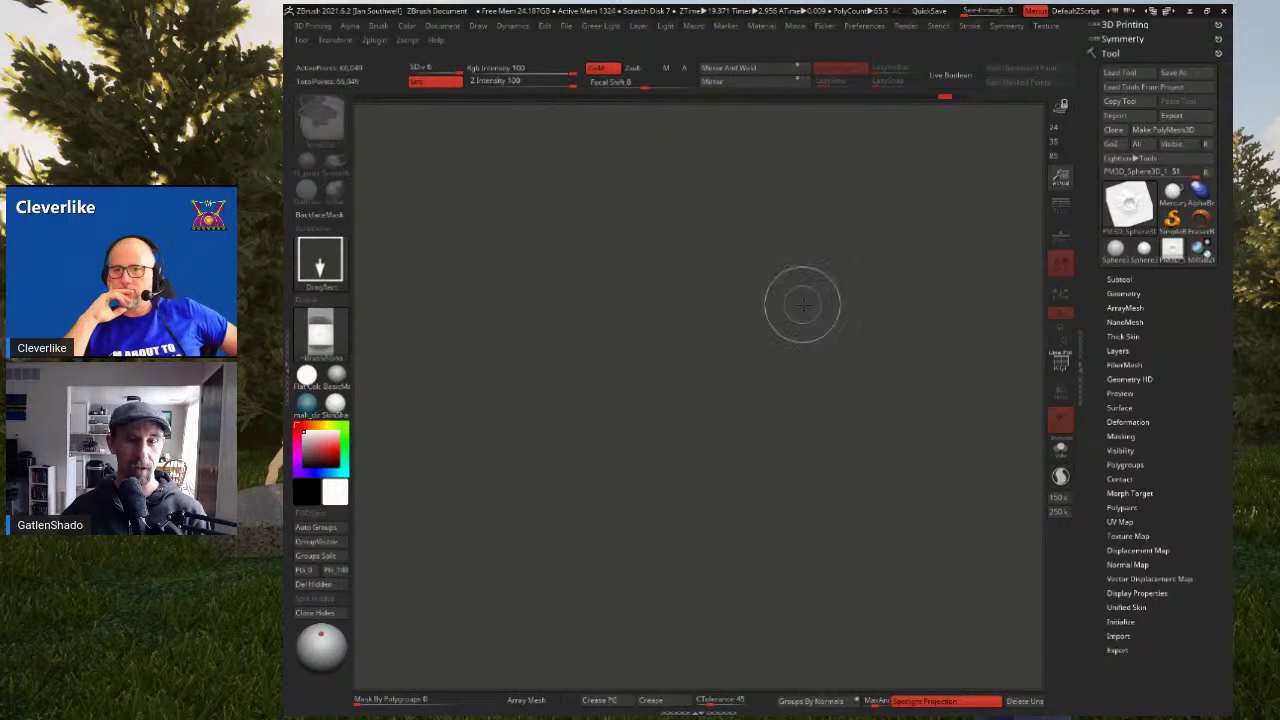
pyautogui.moveTo(714, 362); pyautogui.dragTo(718, 570)
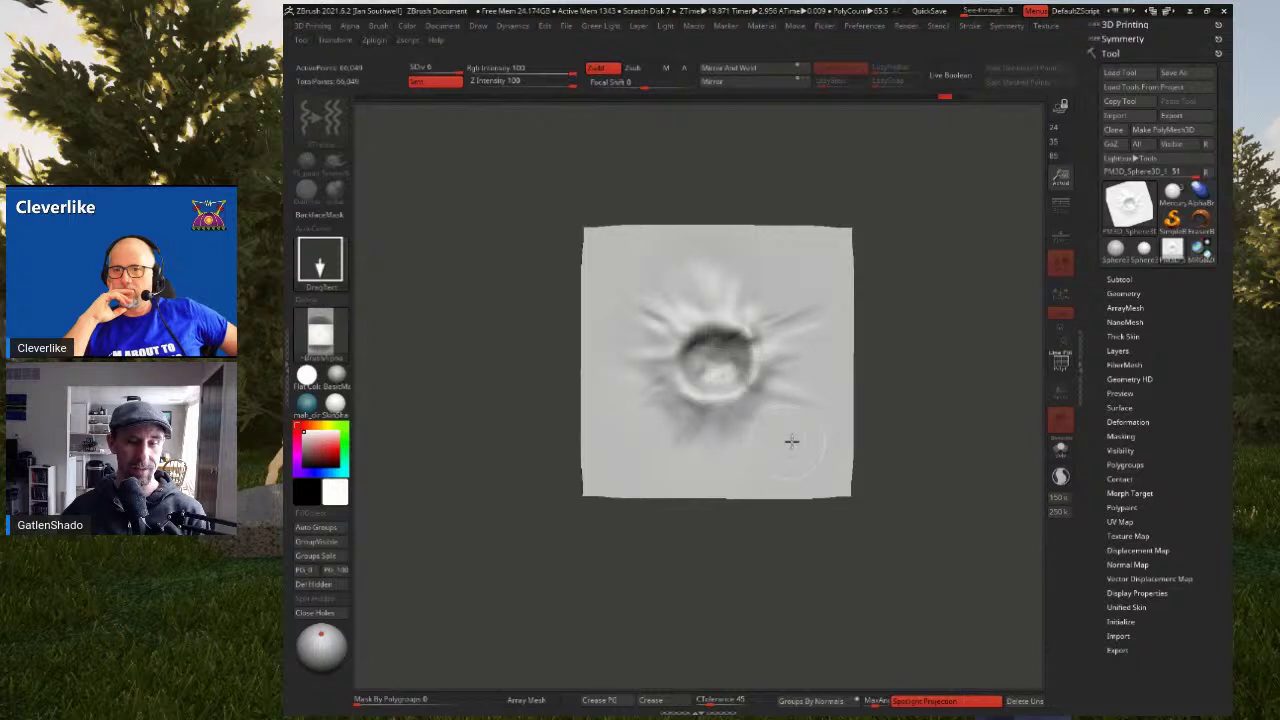
pyautogui.press('t')
pyautogui.moveTo(920, 345); pyautogui.dragTo(926, 368)
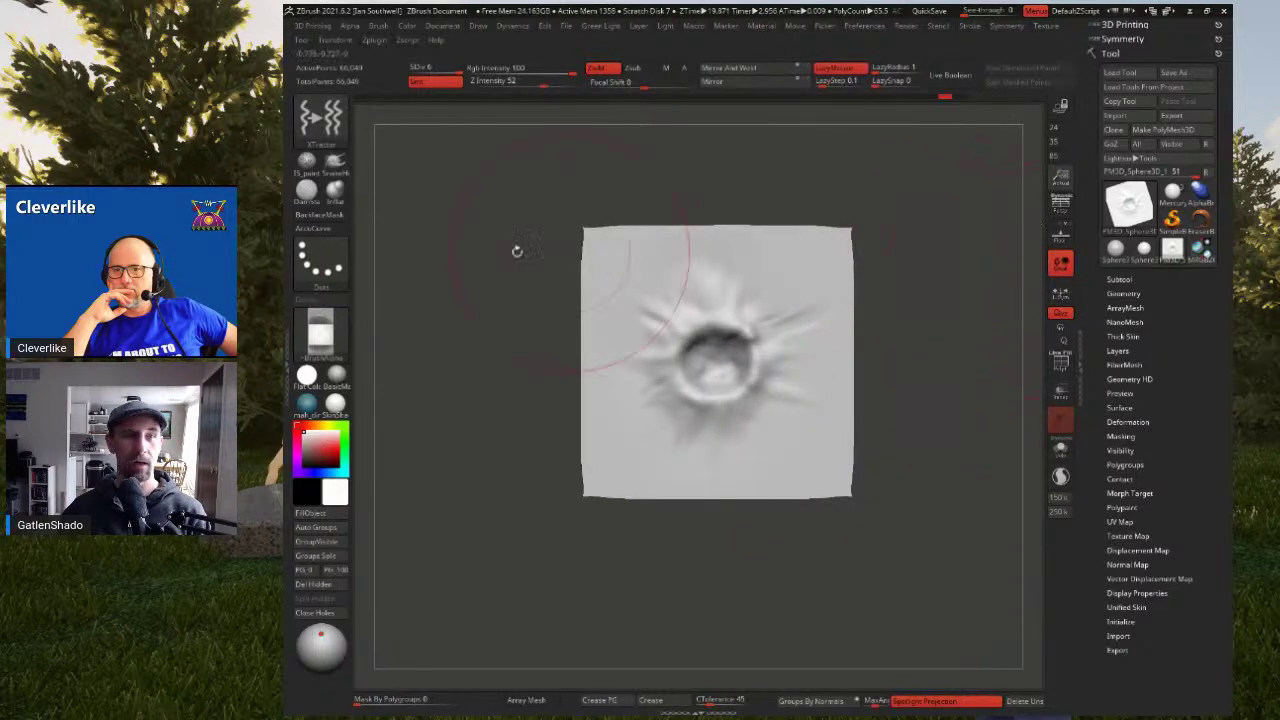
# Assign the DepthGrab01 alpha to the XTractor brush
pyautogui.click(322, 330)
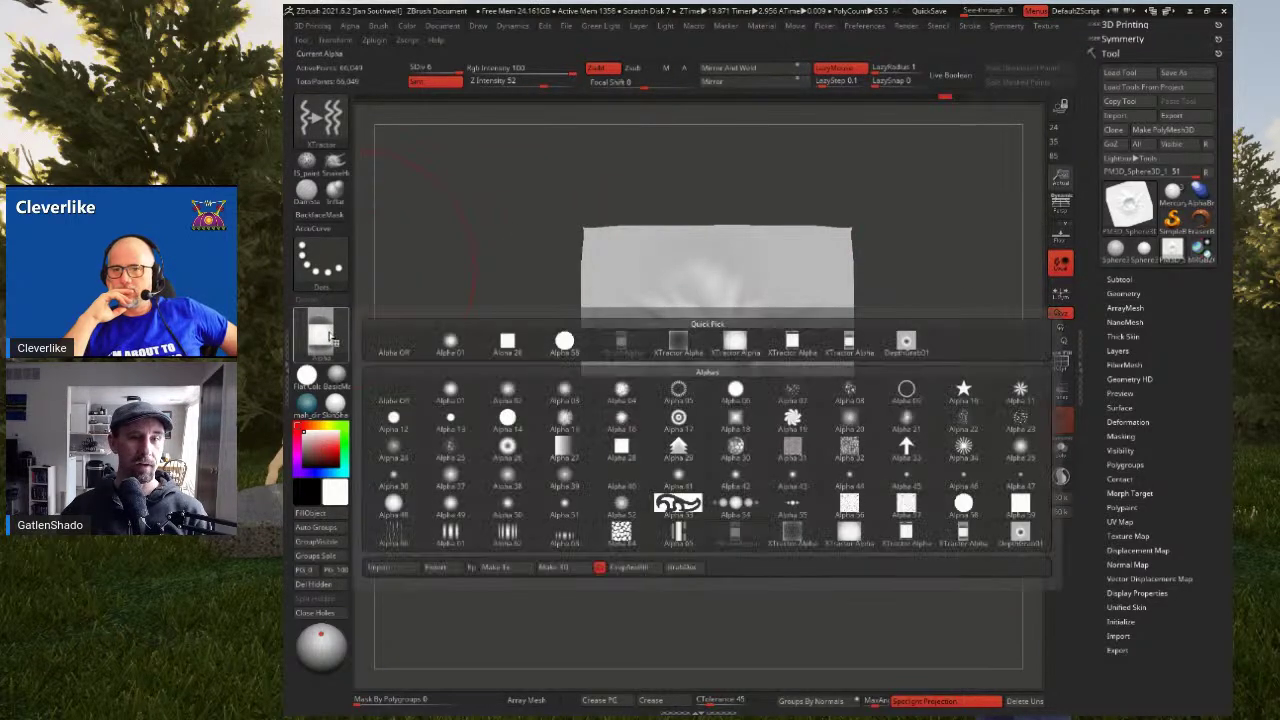
pyautogui.moveTo(912, 350)
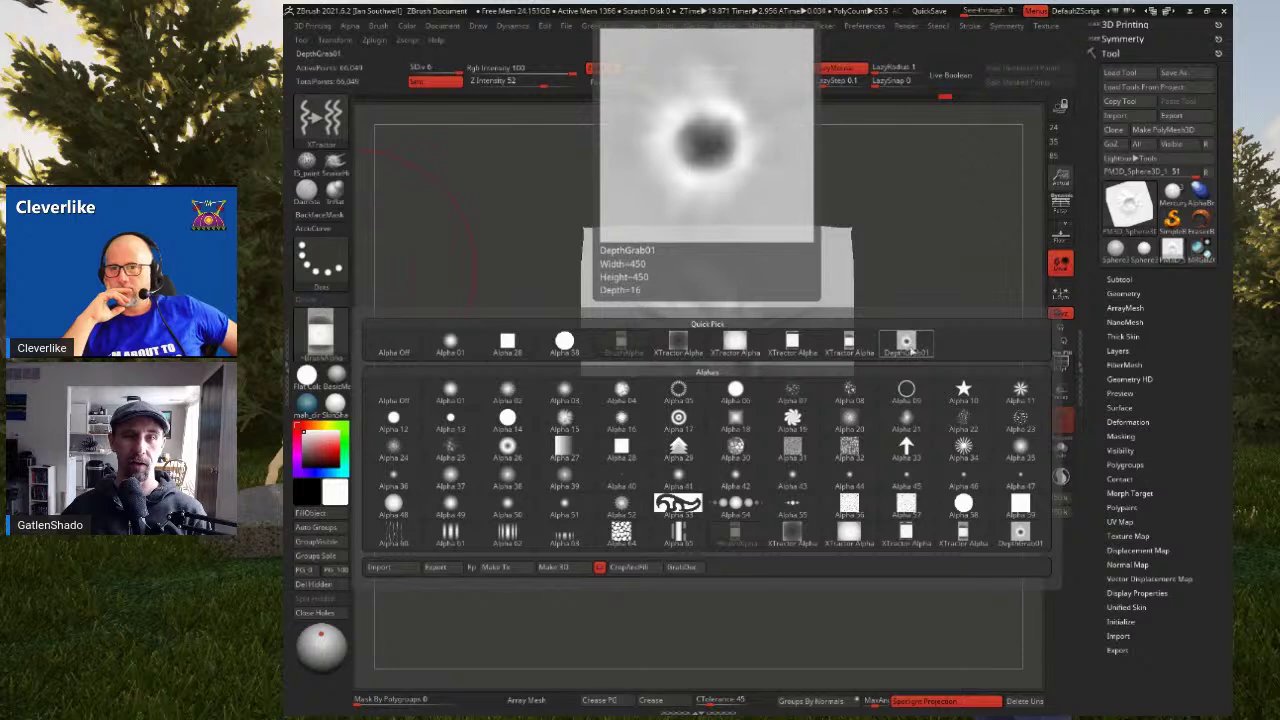
pyautogui.click(908, 346)
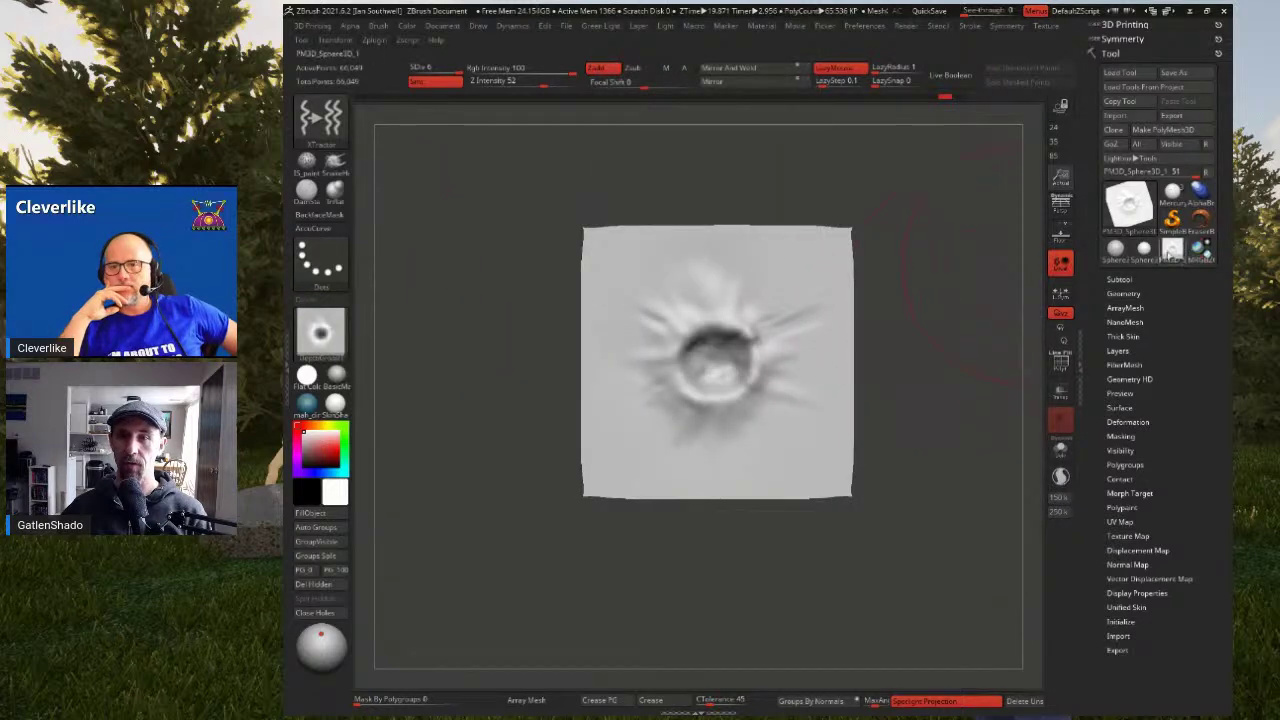
# Switch to the Mercury sphere tool and try an XTractor stroke across its surface, undoing it
pyautogui.click(1172, 190)
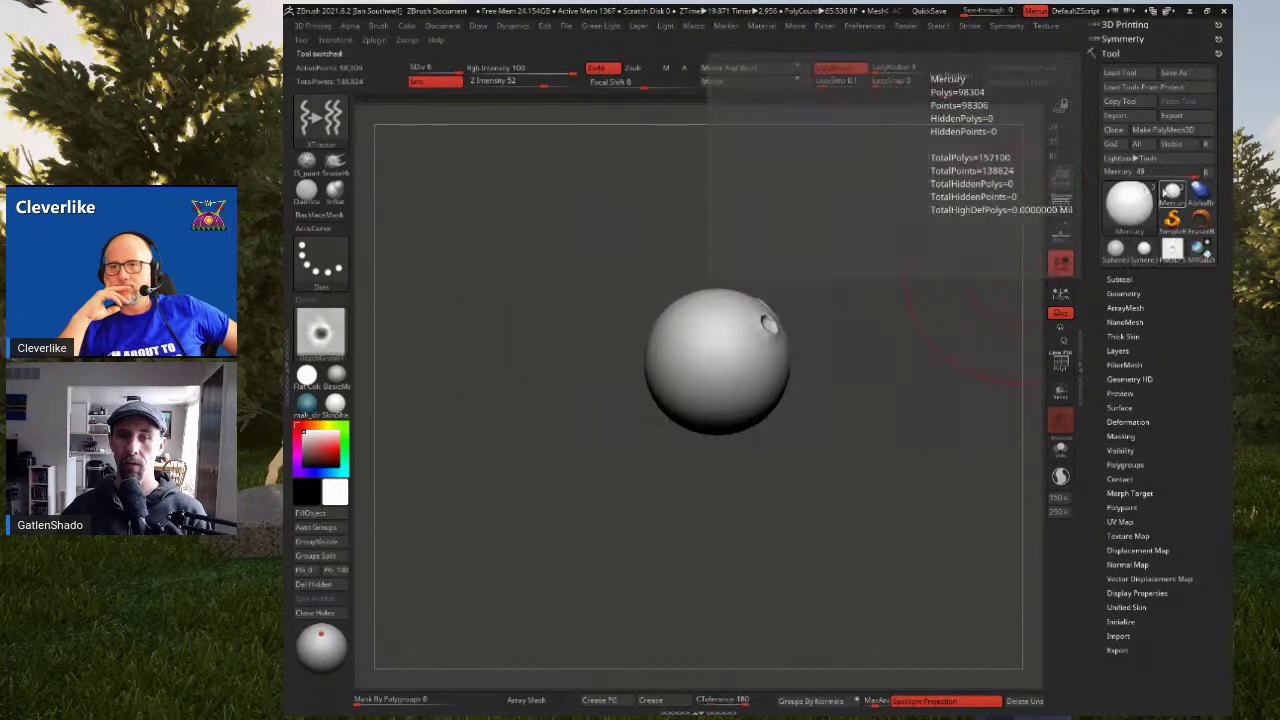
pyautogui.keyDown('alt'); pyautogui.moveTo(840, 328); pyautogui.dragTo(810, 312); pyautogui.keyUp('alt')
pyautogui.rightClick(833, 290)
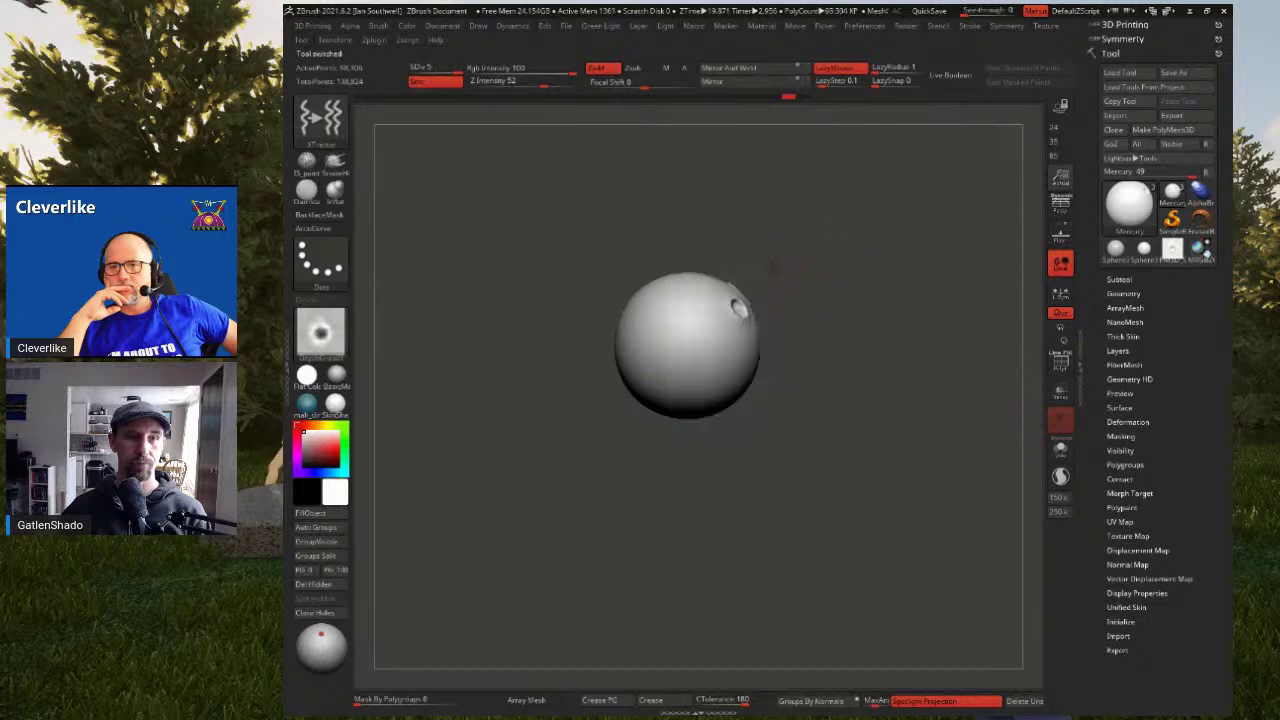
pyautogui.keyDown('alt'); pyautogui.moveTo(773, 265); pyautogui.dragTo(775, 300); pyautogui.keyUp('alt')
pyautogui.moveTo(682, 278)
pyautogui.mouseDown()
pyautogui.moveTo(726, 347)
pyautogui.moveTo(706, 289)
pyautogui.moveTo(756, 435)
pyautogui.mouseUp()
pyautogui.hotkey('ctrl', 'z')
pyautogui.moveTo(732, 398)
pyautogui.mouseDown(button='right')
pyautogui.moveTo(802, 289)
pyautogui.moveTo(683, 329)
pyautogui.moveTo(727, 338)
pyautogui.mouseUp(button='right')
pyautogui.hotkey('ctrl', 'z')
pyautogui.keyDown('alt'); pyautogui.moveTo(727, 338); pyautogui.dragTo(780, 113, button='right'); pyautogui.keyUp('alt')
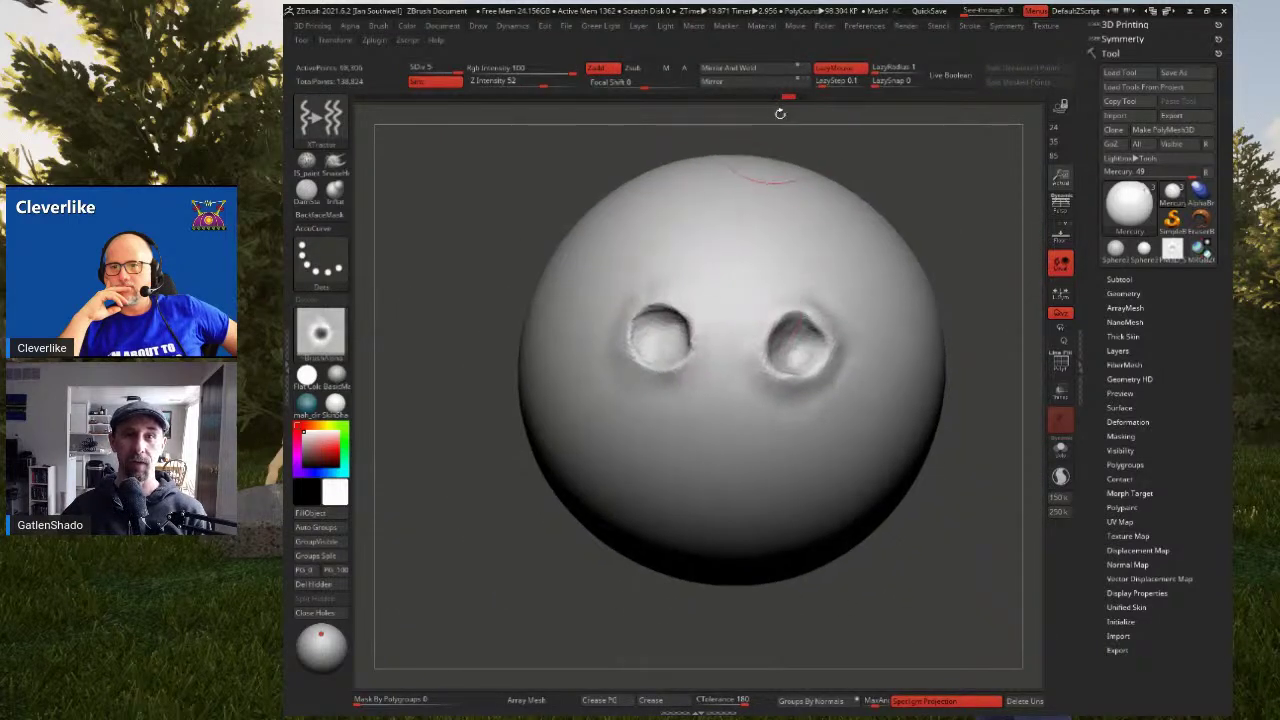
# Step the sphere back in its undo history and try an XTractor stroke beside the crater, accepting the loss of newer history entries
pyautogui.moveTo(759, 99); pyautogui.dragTo(645, 97)
pyautogui.moveTo(711, 222)
pyautogui.mouseDown(button='right')
pyautogui.moveTo(743, 257)
pyautogui.moveTo(734, 263)
pyautogui.moveTo(757, 246)
pyautogui.moveTo(707, 272)
pyautogui.moveTo(717, 240)
pyautogui.mouseUp(button='right')
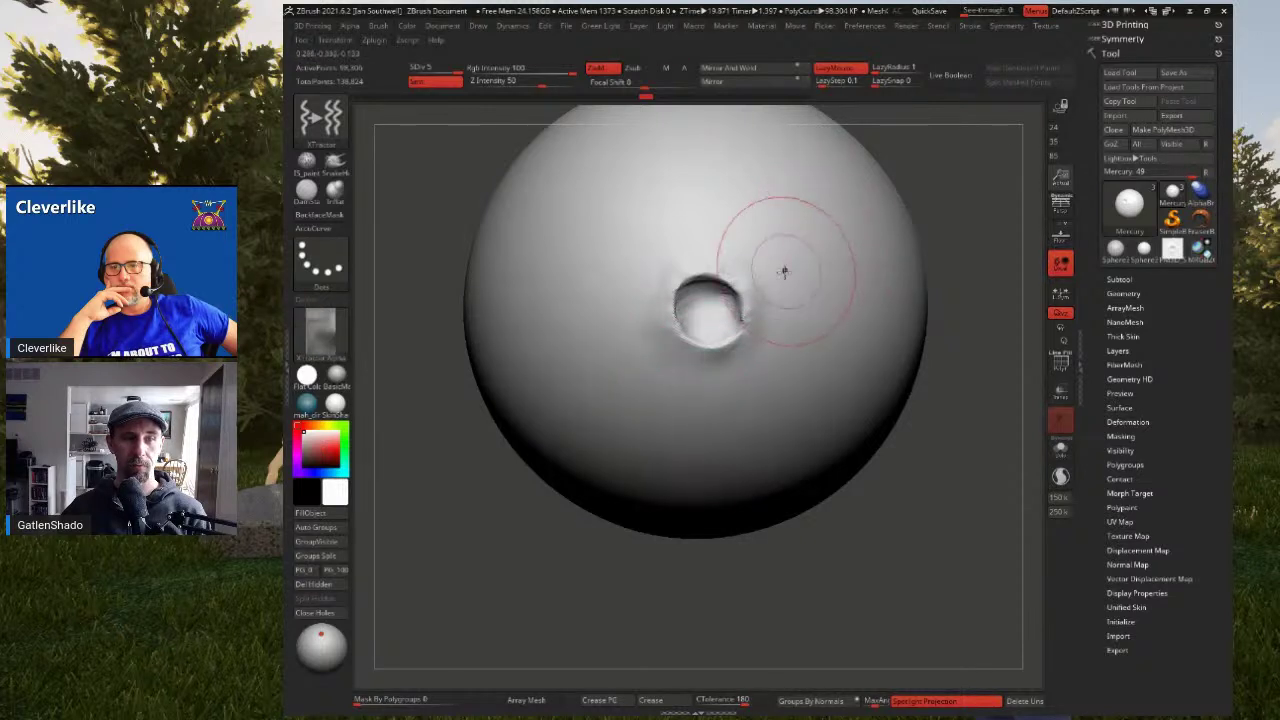
pyautogui.moveTo(808, 226); pyautogui.dragTo(800, 441)
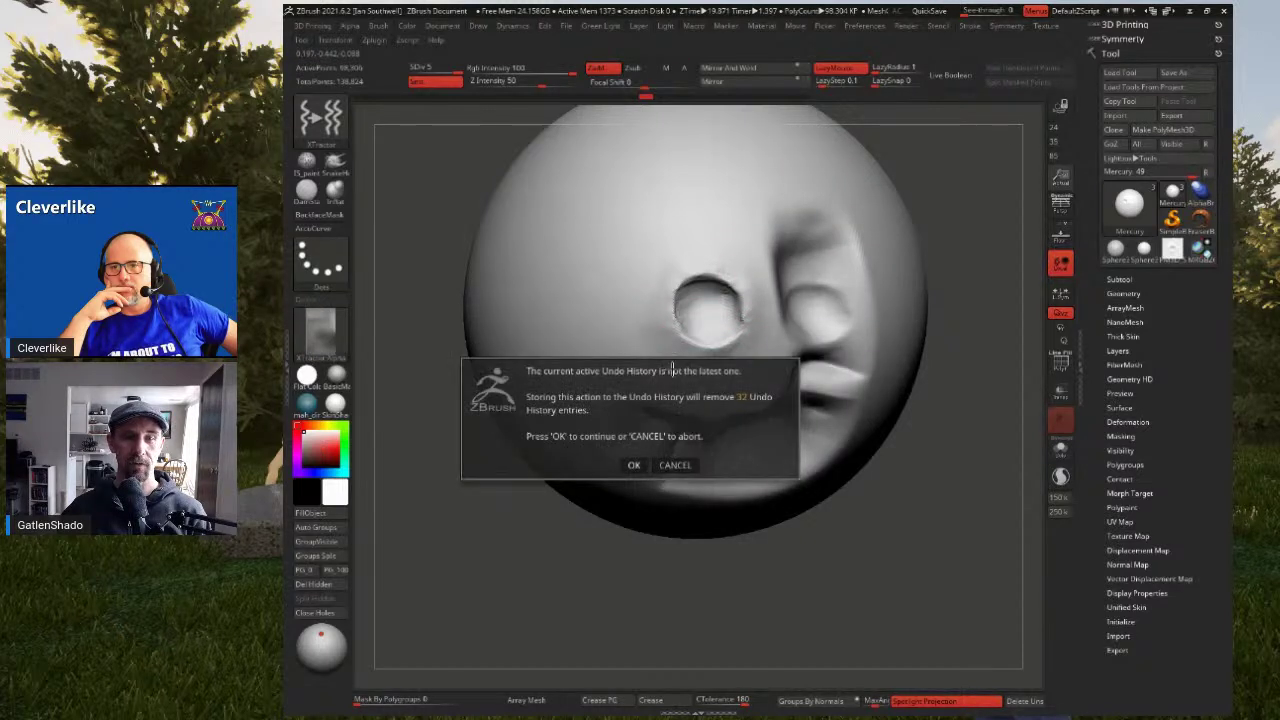
pyautogui.click(634, 465)
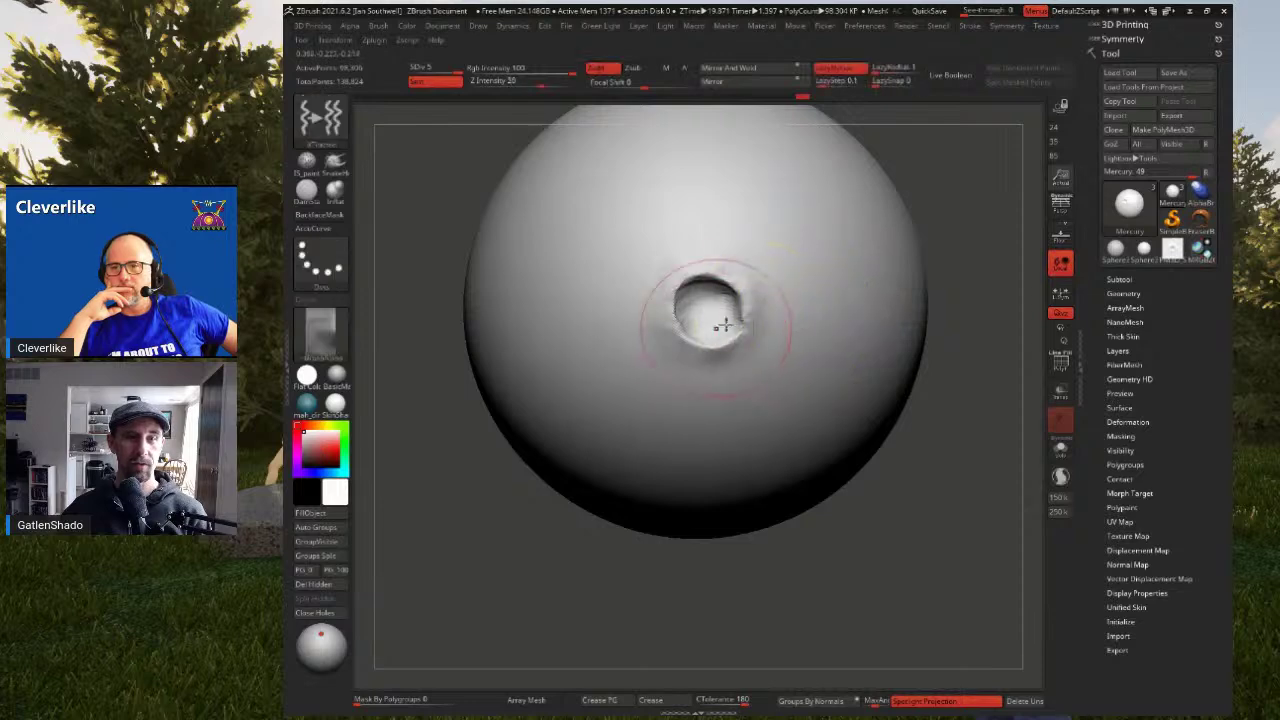
# Replace the XTractor brush's sampled alpha with the grabbed DepthGrab01 crater alpha
pyautogui.click(322, 333)
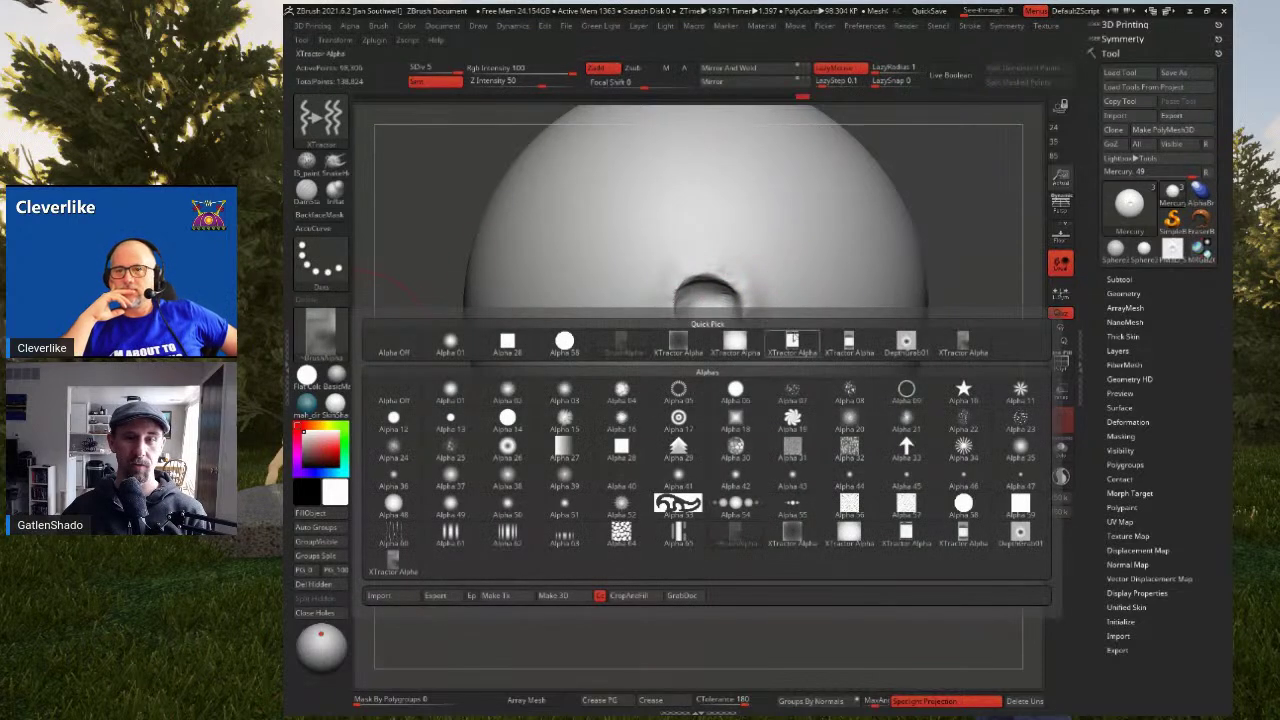
pyautogui.click(912, 347)
pyautogui.keyDown('alt'); pyautogui.moveTo(696, 351); pyautogui.dragTo(718, 320, button='right'); pyautogui.keyUp('alt')
pyautogui.moveTo(608, 340); pyautogui.dragTo(684, 324, button='right')
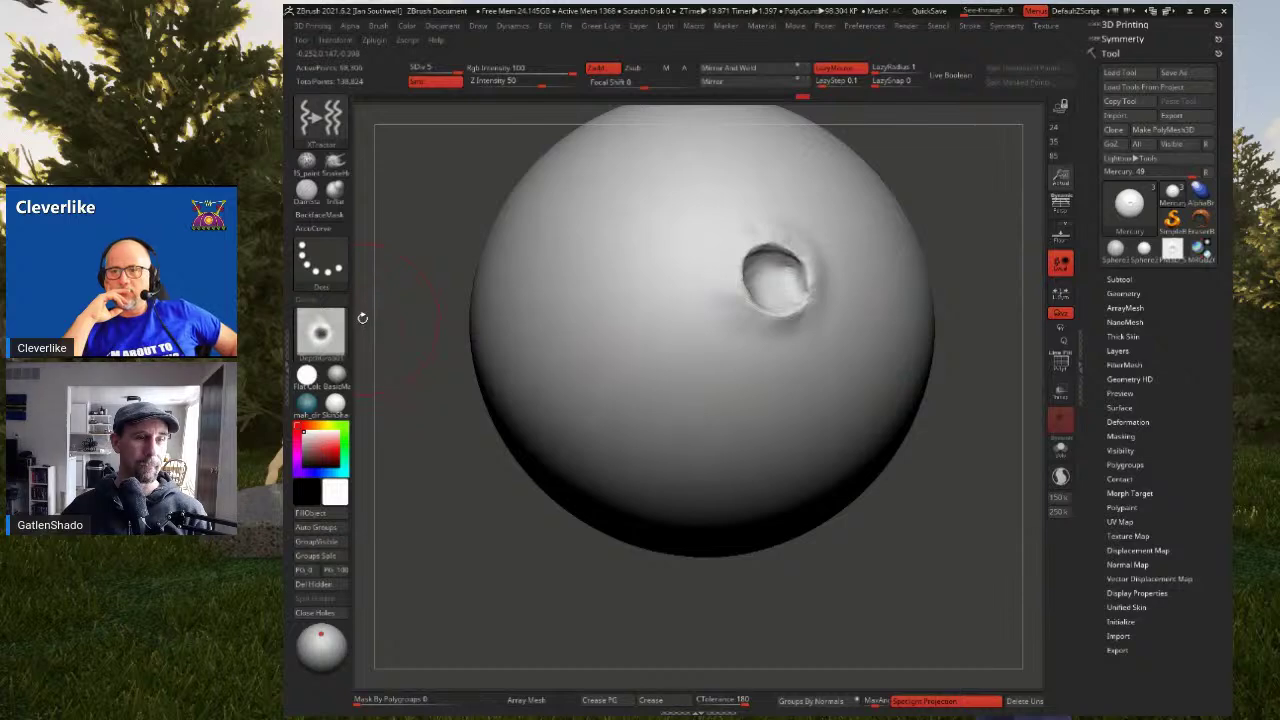
# Switch the sculpting brush to XTractorDragRect
pyautogui.click(287, 345)
pyautogui.moveTo(368, 271); pyautogui.dragTo(371, 395)
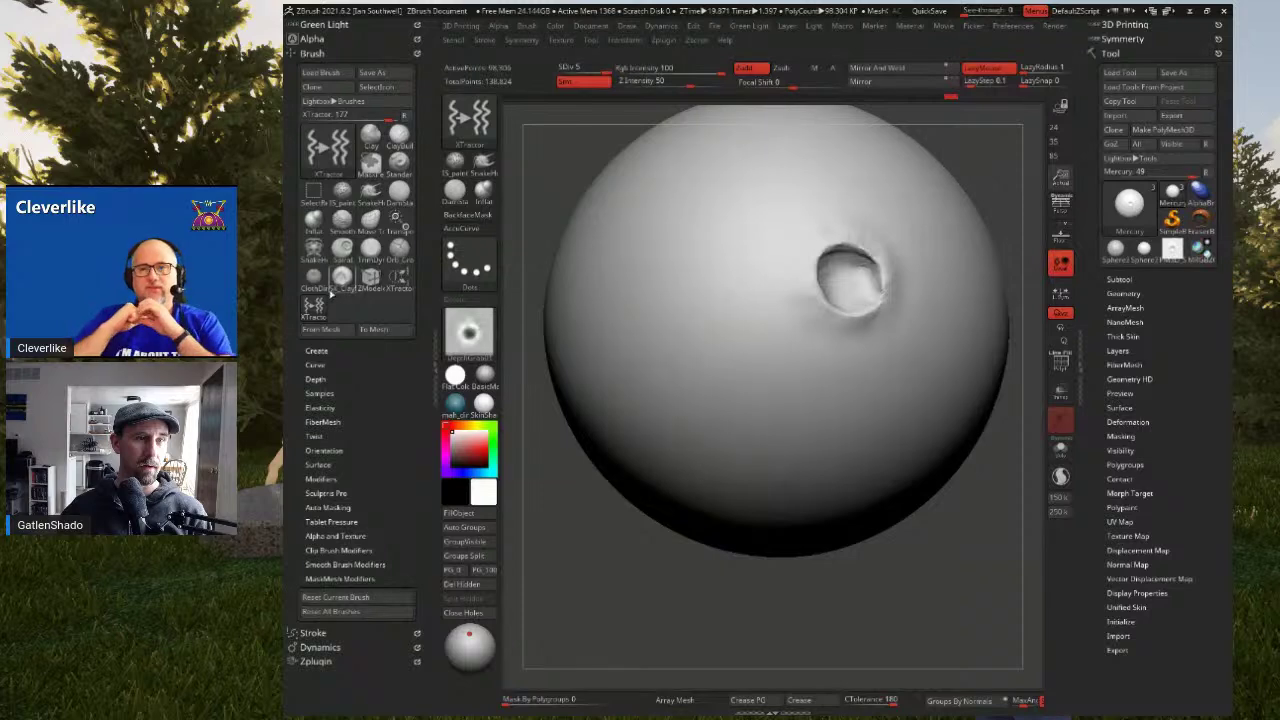
pyautogui.click(328, 148)
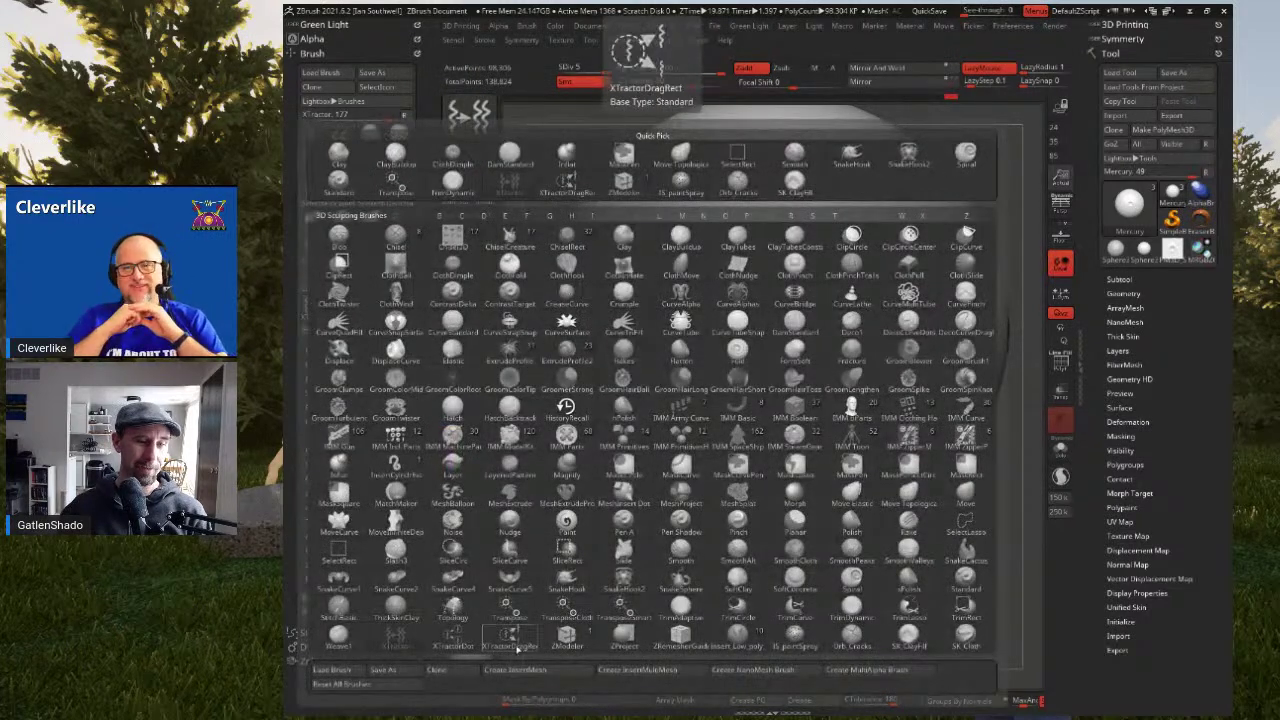
pyautogui.click(513, 645)
# Load the DepthGrab01 alpha and stamp a crater on the sphere beside the existing hole
pyautogui.click(484, 345)
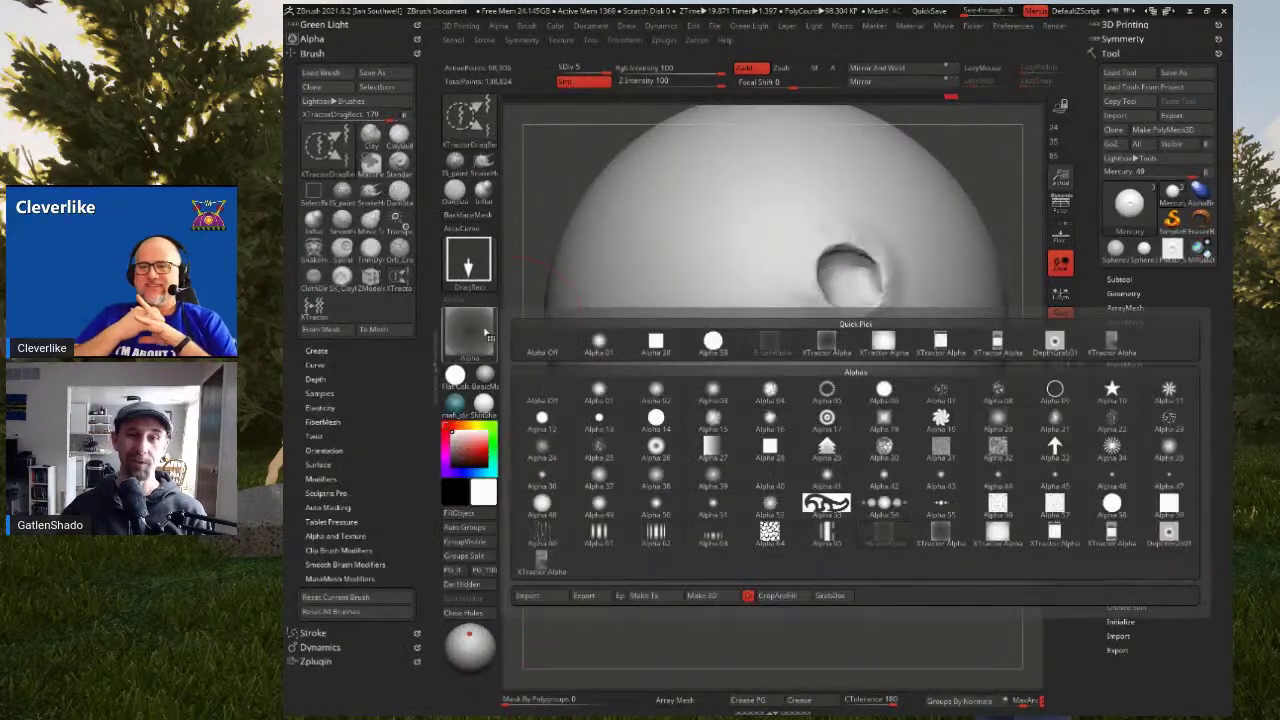
pyautogui.click(1043, 352)
pyautogui.moveTo(716, 299); pyautogui.dragTo(738, 386)
pyautogui.moveTo(650, 374); pyautogui.dragTo(516, 316, button='right')
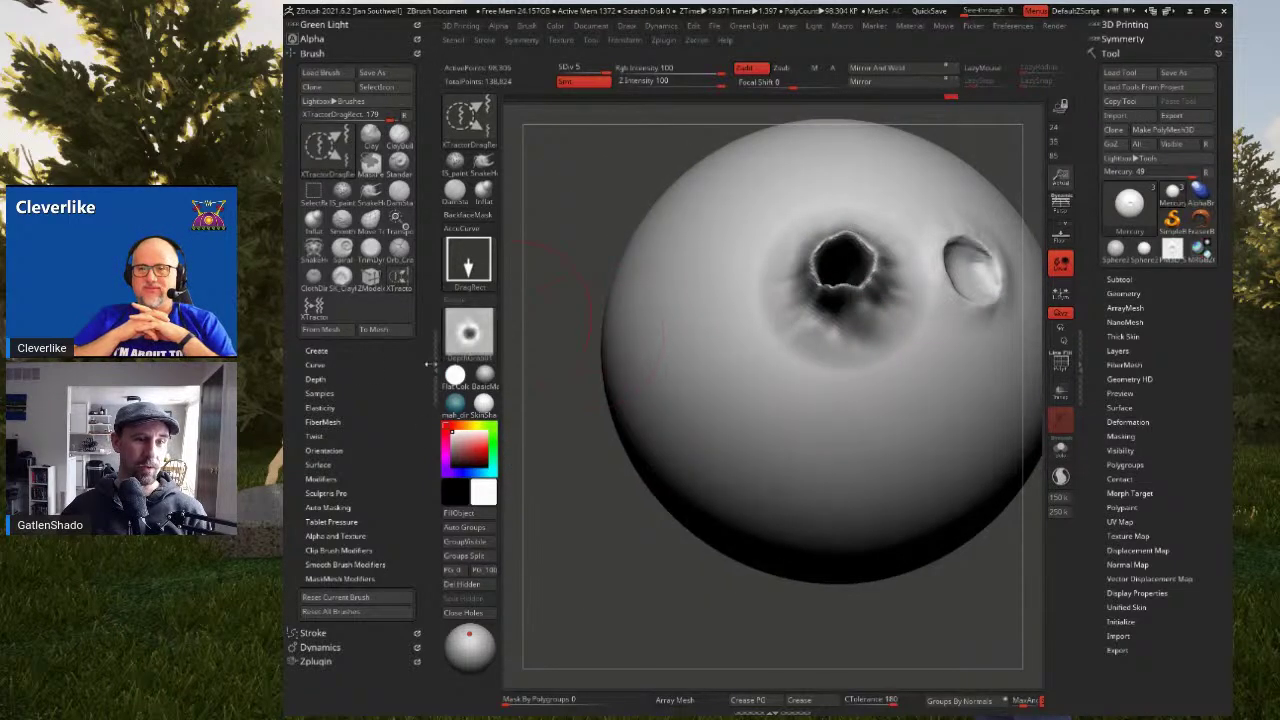
# Lower the DepthGrab01 alpha's Contrast to about 0.45 and test it with one drag-stamped crater, undoing the crater
pyautogui.click(312, 39)
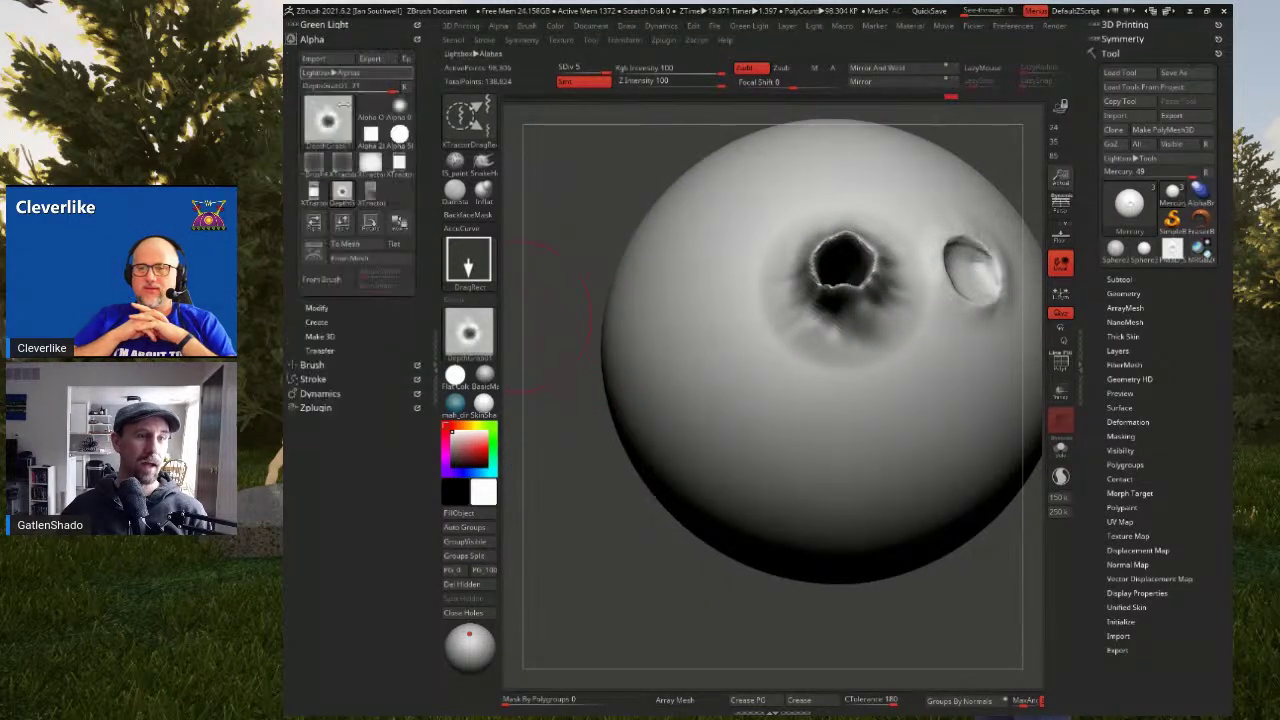
pyautogui.click(335, 311)
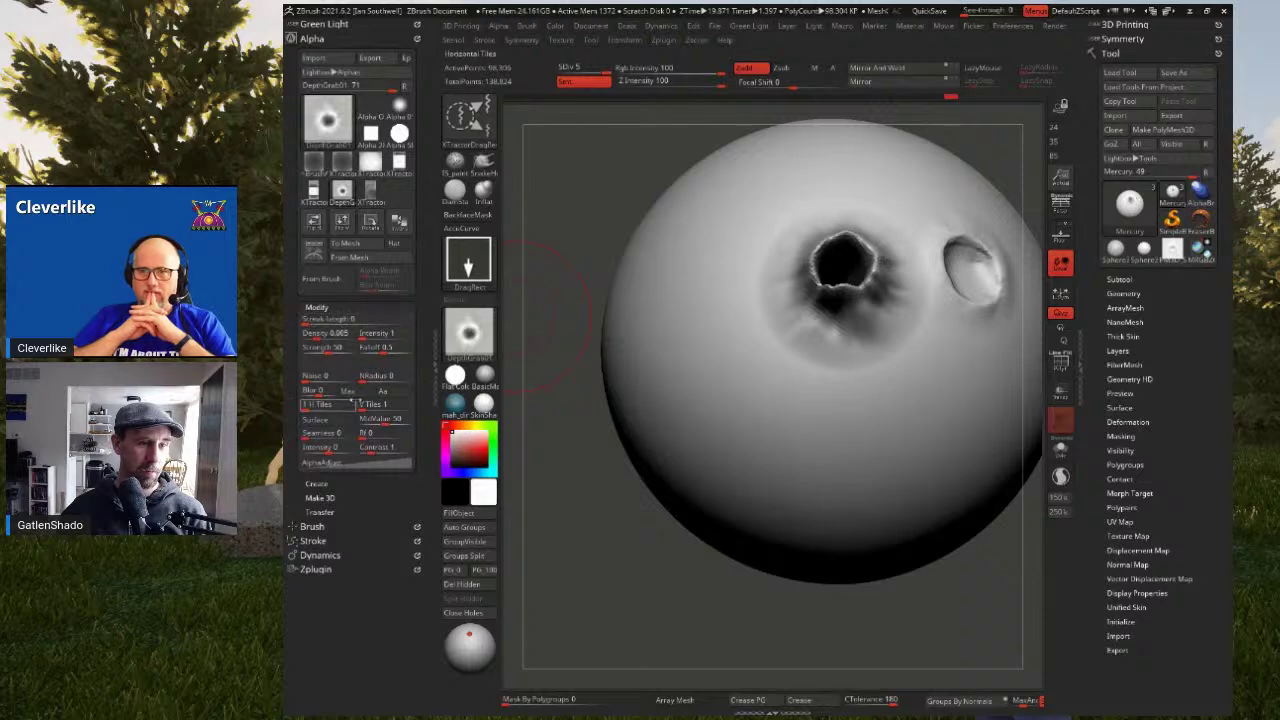
pyautogui.moveTo(369, 449); pyautogui.dragTo(363, 449)
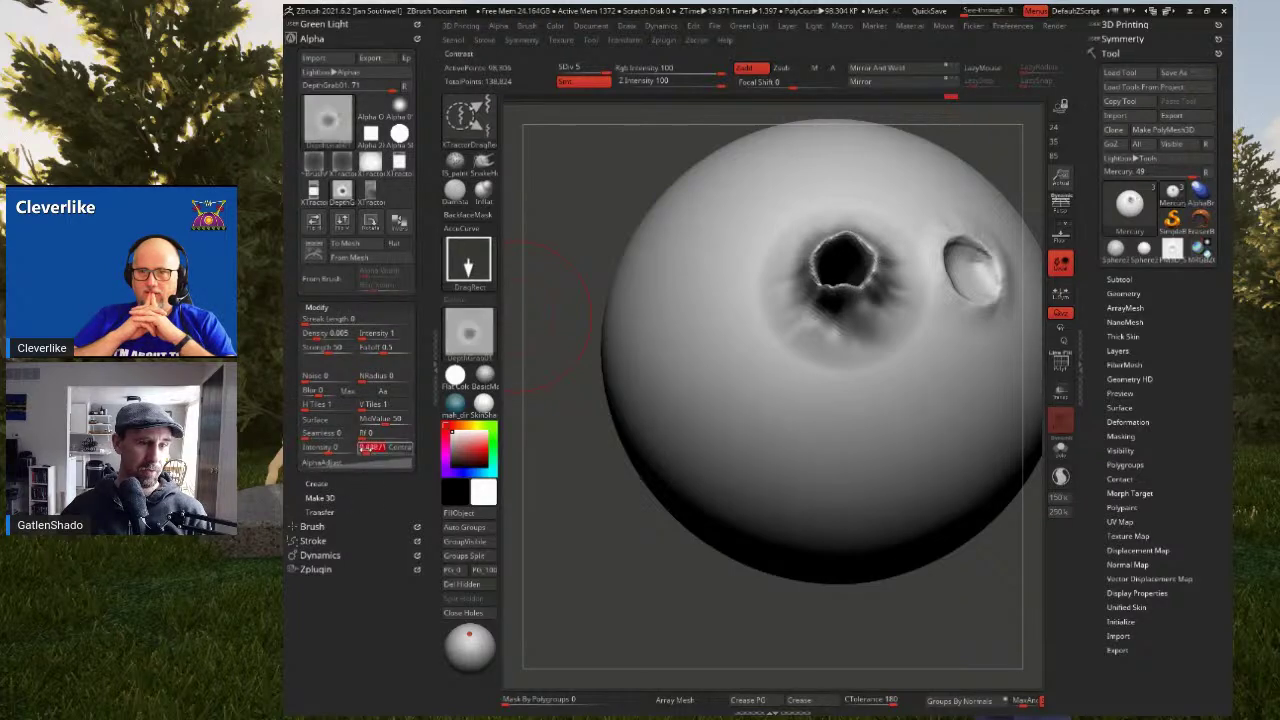
pyautogui.moveTo(748, 408); pyautogui.dragTo(788, 422)
pyautogui.hotkey('ctrl', 'z')
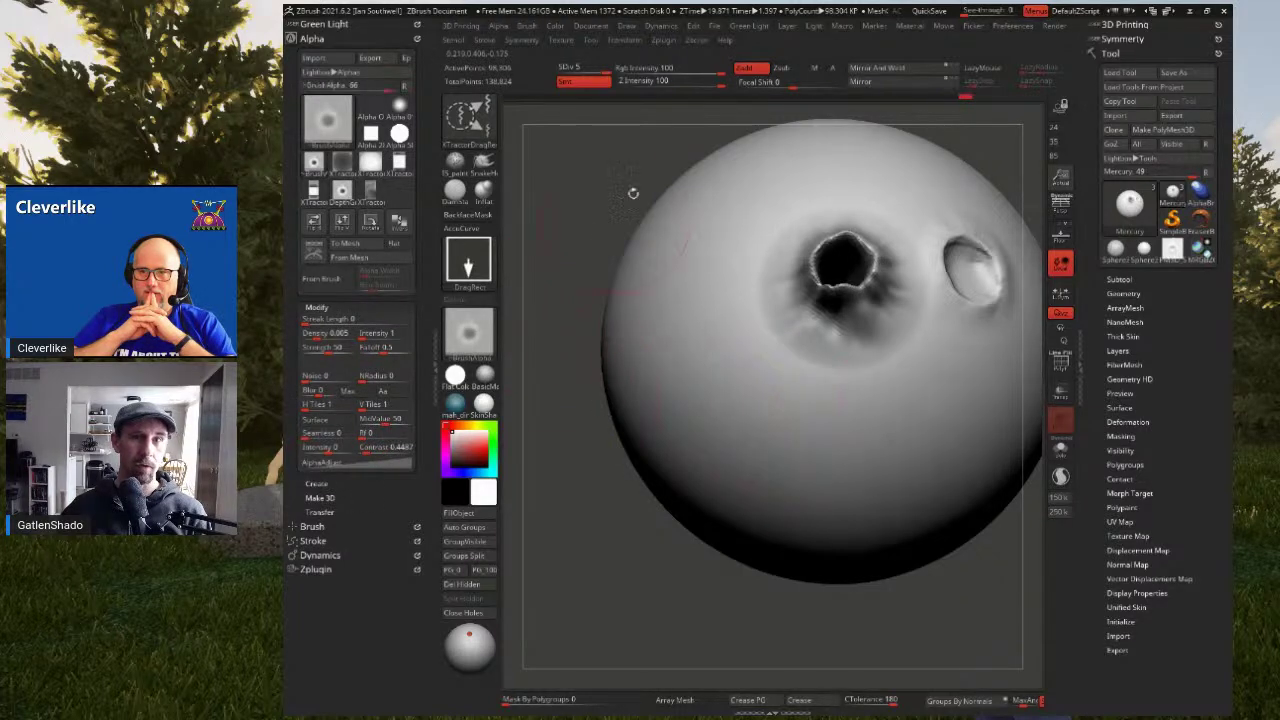
# Test drag-stamped craters on the sphere at Z Intensity 27 and 46, undoing each one
pyautogui.moveTo(709, 82); pyautogui.dragTo(645, 82)
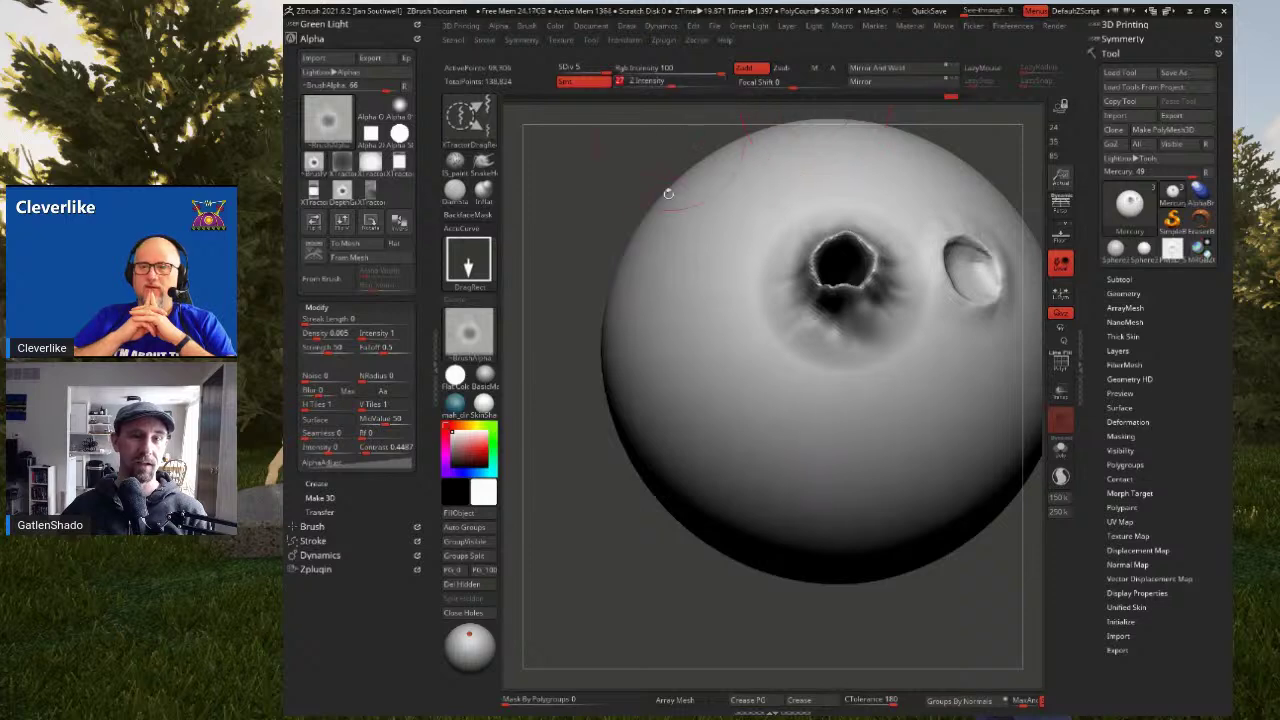
pyautogui.moveTo(713, 427); pyautogui.dragTo(731, 448)
pyautogui.hotkey('ctrl', 'z')
pyautogui.moveTo(672, 82); pyautogui.dragTo(688, 82)
pyautogui.moveTo(671, 366); pyautogui.dragTo(725, 426)
pyautogui.moveTo(725, 426); pyautogui.dragTo(771, 315, button='right')
pyautogui.hotkey('ctrl', 'z')
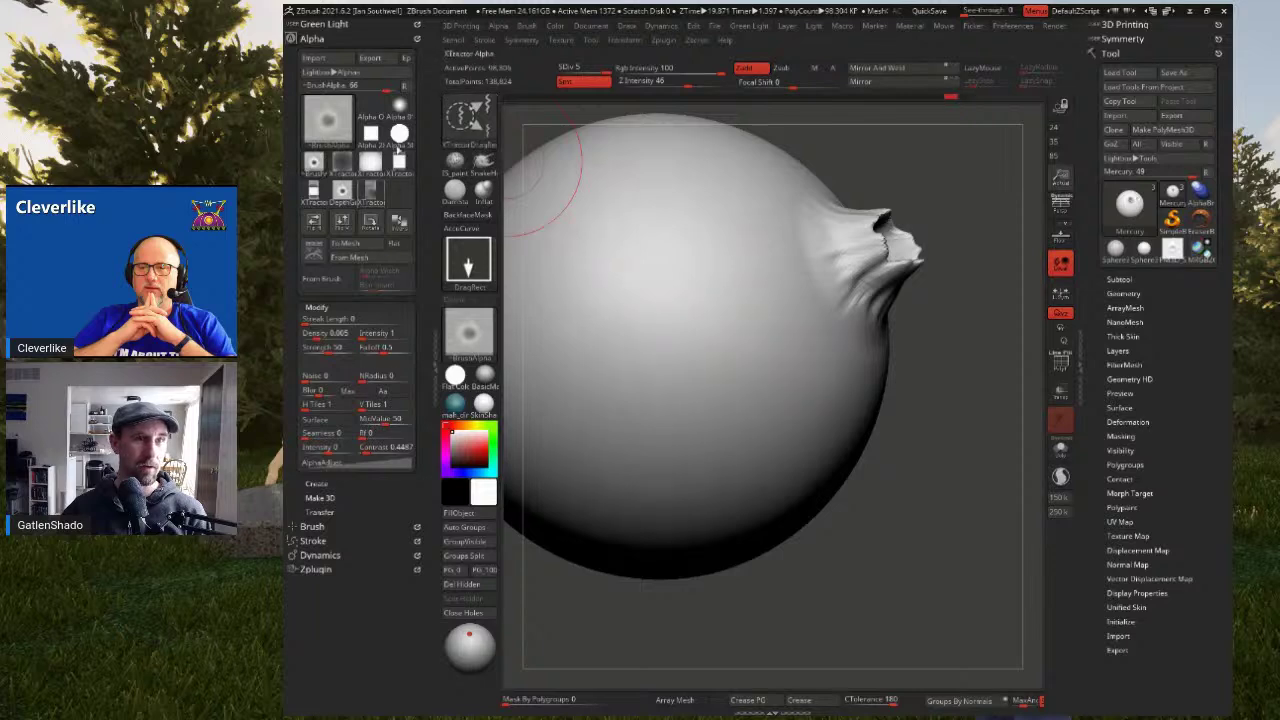
# Switch to the XTractor brush and try a short stroke on the smooth side of the sphere, undoing it
pyautogui.click(348, 38)
pyautogui.click(348, 52)
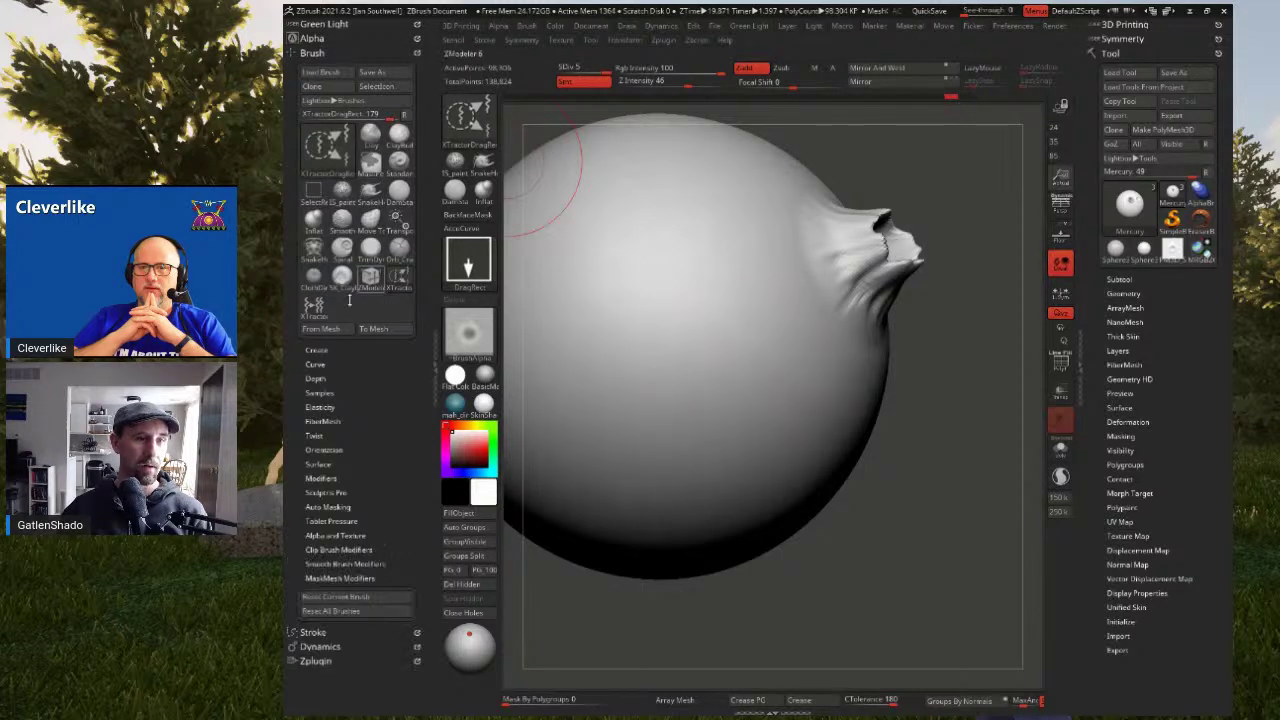
pyautogui.click(314, 305)
pyautogui.moveTo(673, 300); pyautogui.dragTo(710, 355)
pyautogui.moveTo(720, 311); pyautogui.dragTo(709, 284, button='right')
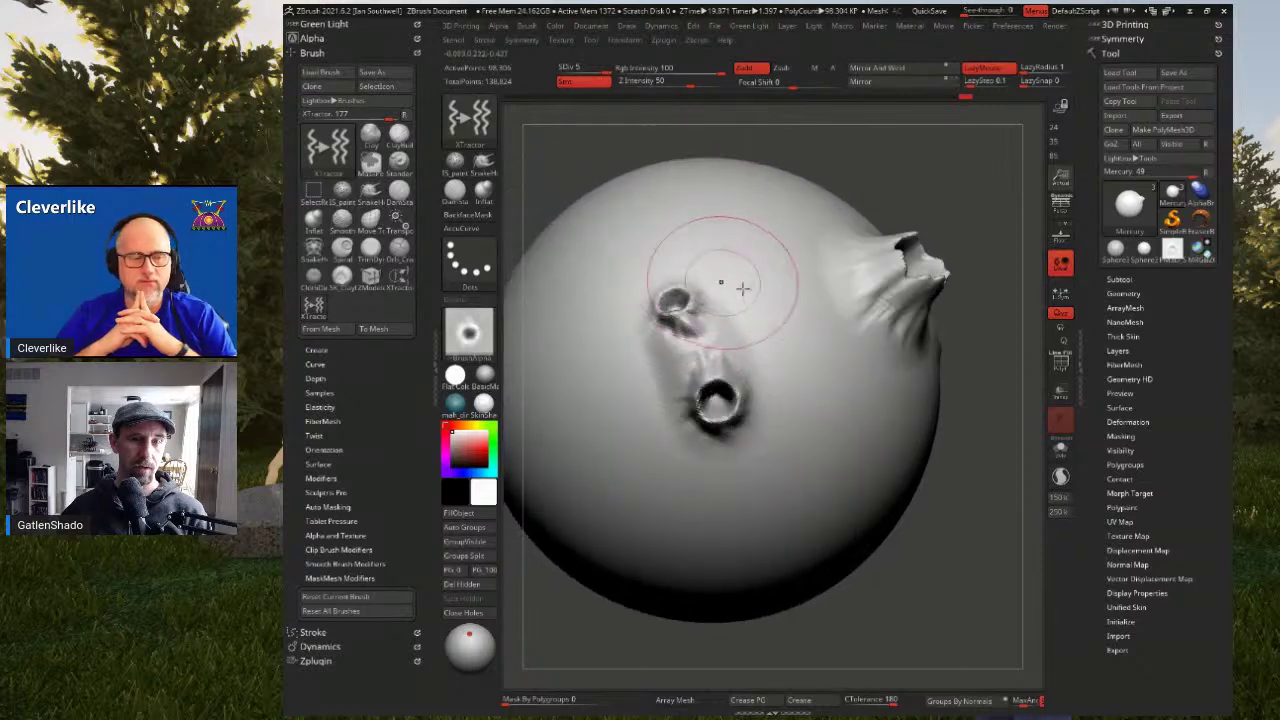
pyautogui.moveTo(801, 314); pyautogui.dragTo(781, 301, button='right')
pyautogui.hotkey('ctrl', 'z')
# Lower the XTractor brush's Z Intensity to 17, checking it with trial strokes on the sphere that are undone
pyautogui.moveTo(679, 83); pyautogui.dragTo(653, 83)
pyautogui.moveTo(658, 310); pyautogui.dragTo(741, 452)
pyautogui.hotkey('ctrl', 'z')
pyautogui.click(645, 80)
pyautogui.write('17')
pyautogui.moveTo(677, 286); pyautogui.dragTo(772, 487)
pyautogui.moveTo(797, 366); pyautogui.dragTo(826, 437, button='right')
pyautogui.moveTo(771, 394)
pyautogui.mouseDown(button='right')
pyautogui.moveTo(788, 410)
pyautogui.moveTo(827, 364)
pyautogui.mouseUp(button='right')
pyautogui.hotkey('ctrl', 'z')
# Export the current brush alpha to the Desktop as the Photoshop file ~BrushAlpha.psd
pyautogui.moveTo(850, 303); pyautogui.dragTo(657, 352, button='right')
pyautogui.moveTo(829, 268); pyautogui.dragTo(553, 358, button='right')
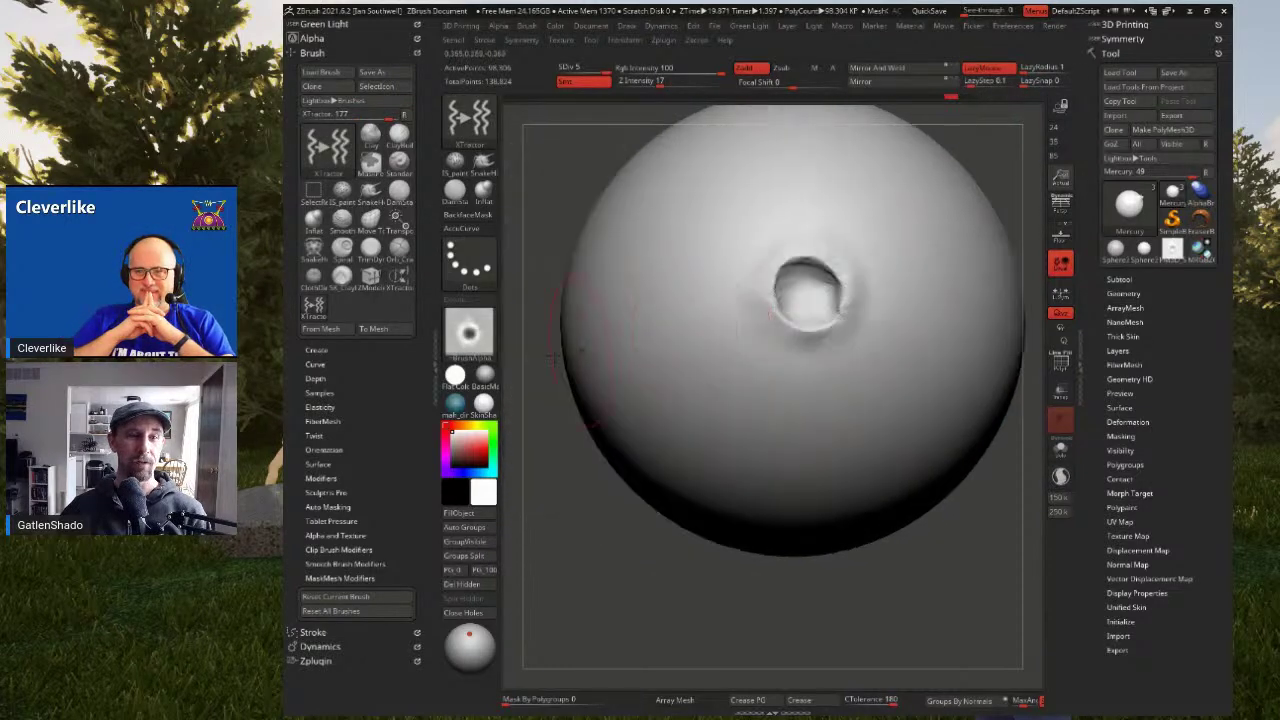
pyautogui.click(470, 334)
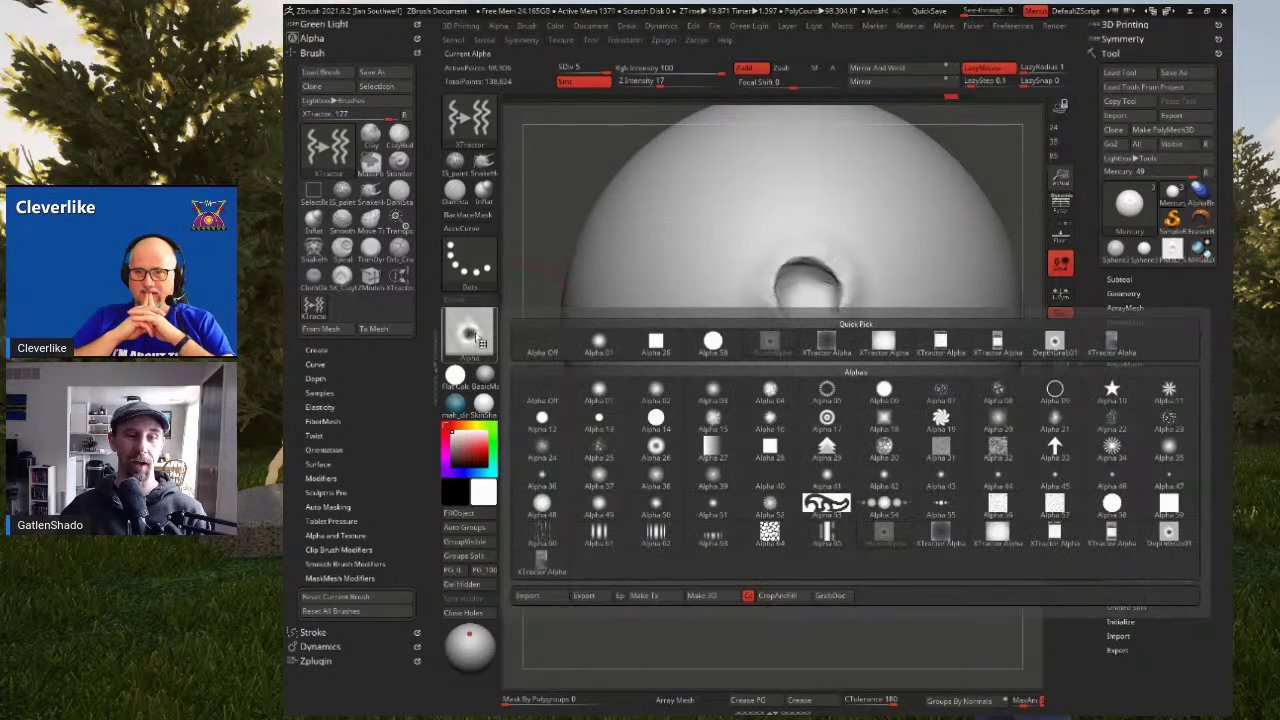
pyautogui.click(586, 596)
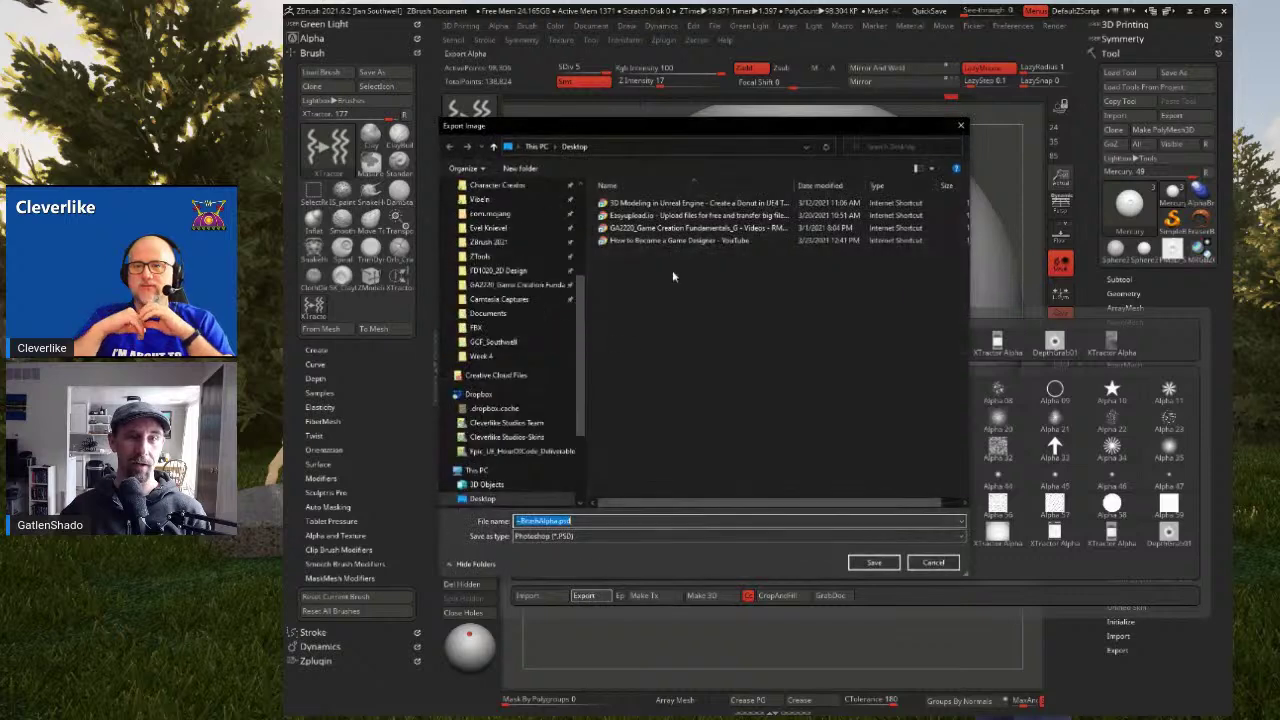
pyautogui.click(874, 563)
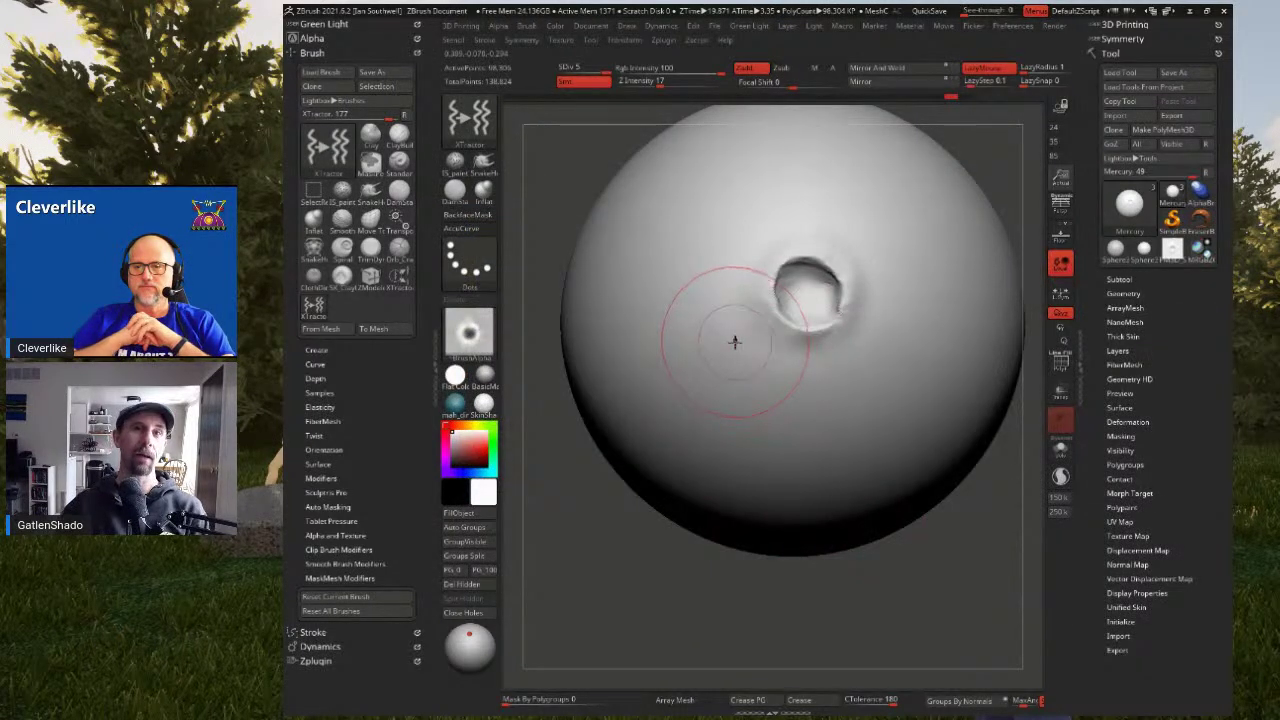
# Try stamping several craters around the existing hole with the XTractor brush, and undo them
pyautogui.keyDown('alt'); pyautogui.moveTo(749, 323); pyautogui.dragTo(716, 341, button='right'); pyautogui.keyUp('alt')
pyautogui.moveTo(716, 341); pyautogui.dragTo(665, 340, button='right')
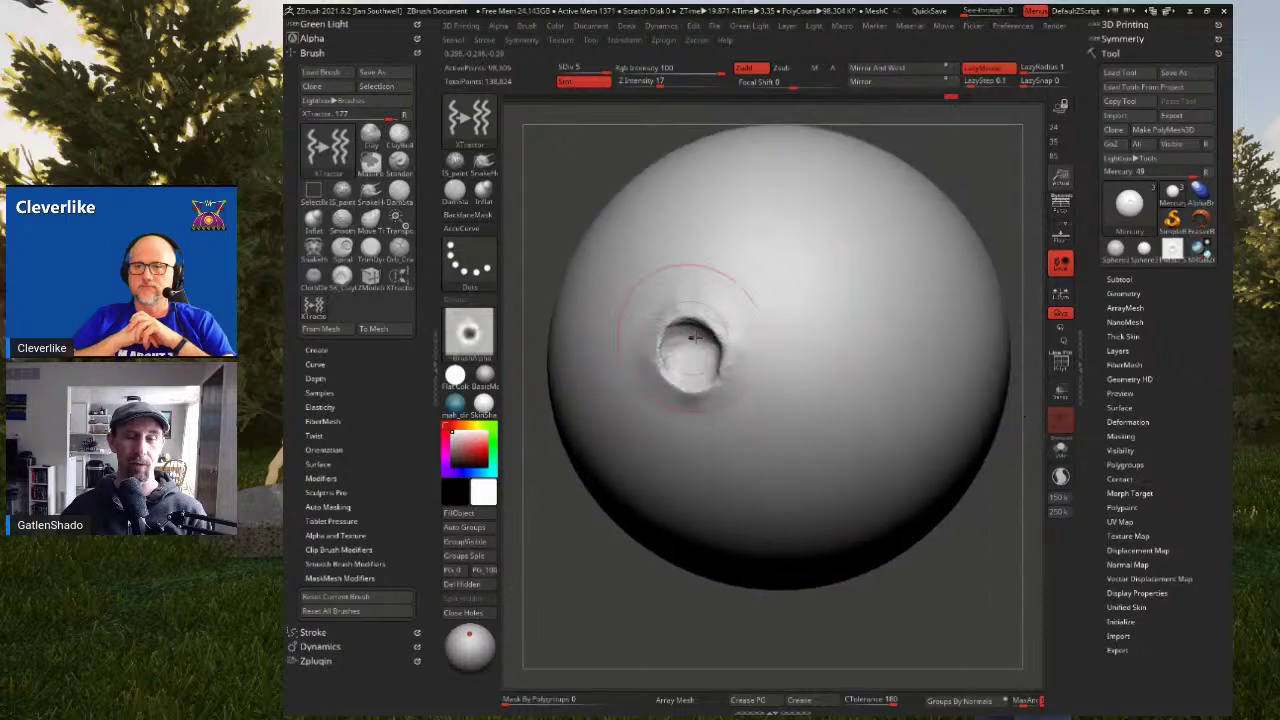
pyautogui.keyDown('alt'); pyautogui.moveTo(763, 322); pyautogui.dragTo(729, 332, button='right'); pyautogui.keyUp('alt')
pyautogui.click(797, 299)
pyautogui.moveTo(832, 390); pyautogui.dragTo(825, 412)
pyautogui.moveTo(730, 420); pyautogui.dragTo(728, 428)
pyautogui.click(768, 314)
pyautogui.click(744, 210)
pyautogui.hotkey('ctrl', 'z')
pyautogui.hotkey('ctrl', 'z')
pyautogui.hotkey('ctrl', 'z')
pyautogui.hotkey('ctrl', 'z')
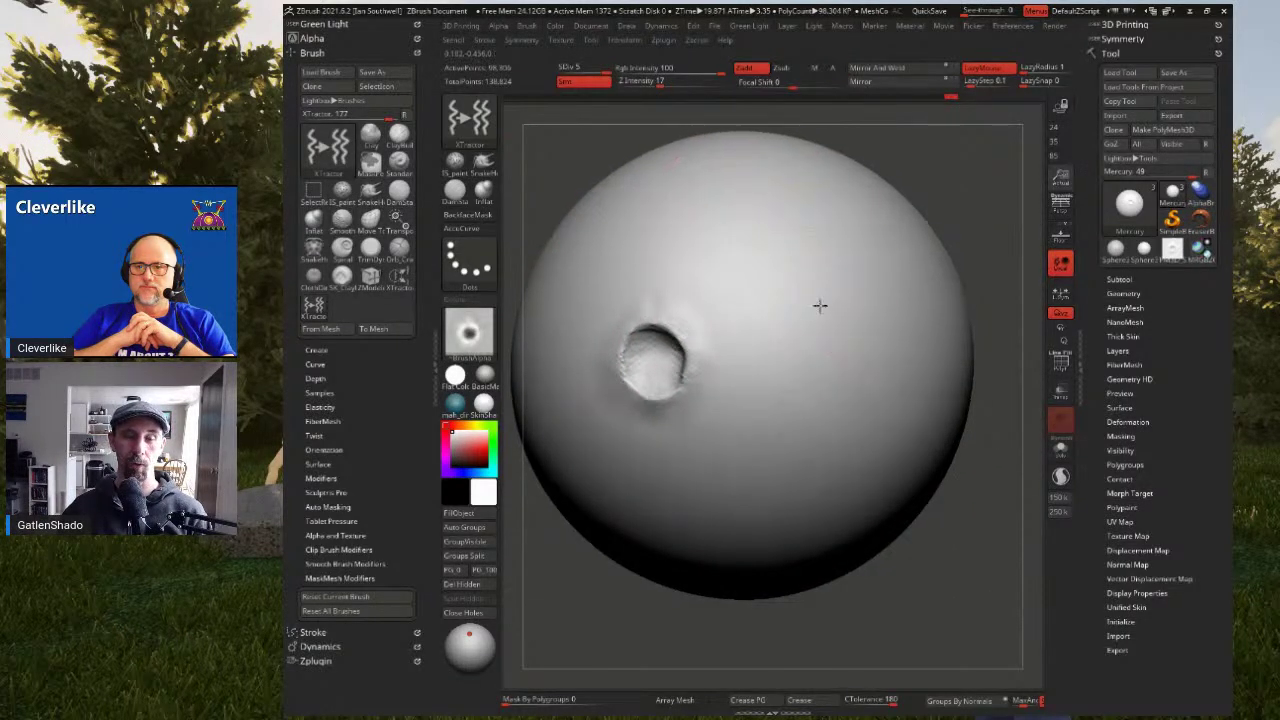
pyautogui.keyDown('ctrl'); pyautogui.moveTo(819, 310); pyautogui.dragTo(790, 265, button='right'); pyautogui.keyUp('ctrl')
pyautogui.click(430, 379)
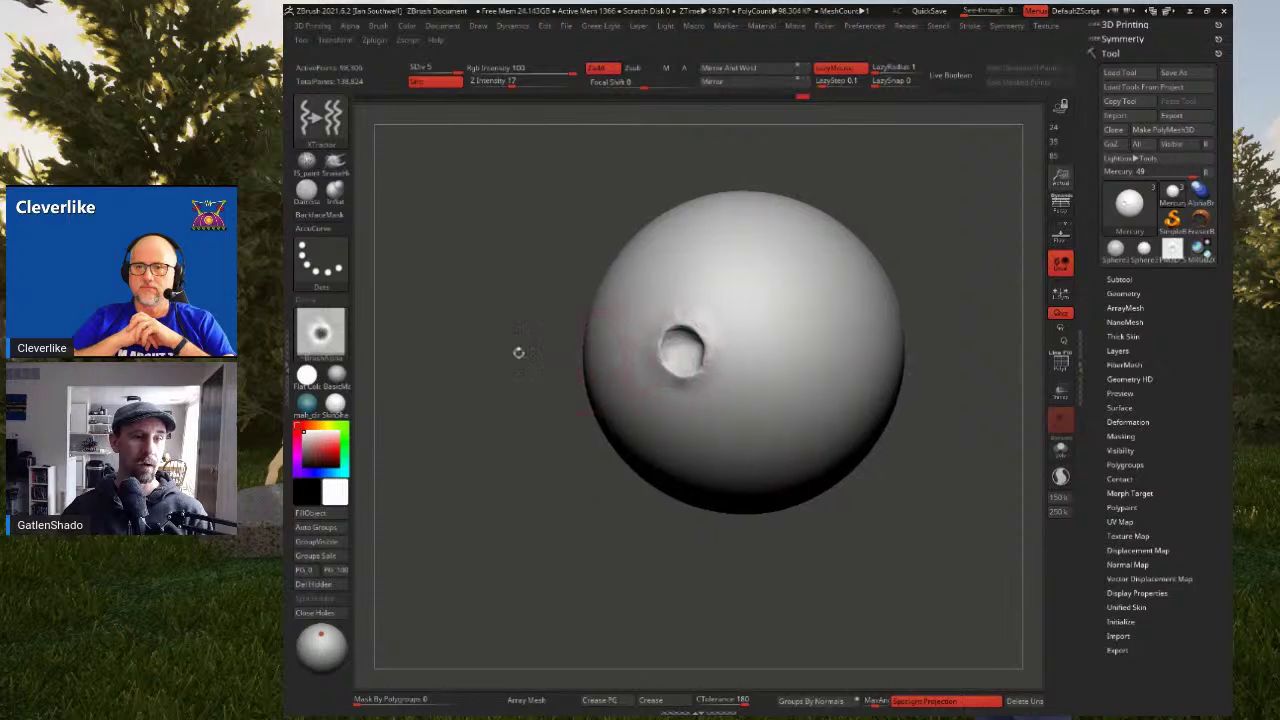
pyautogui.click(287, 340)
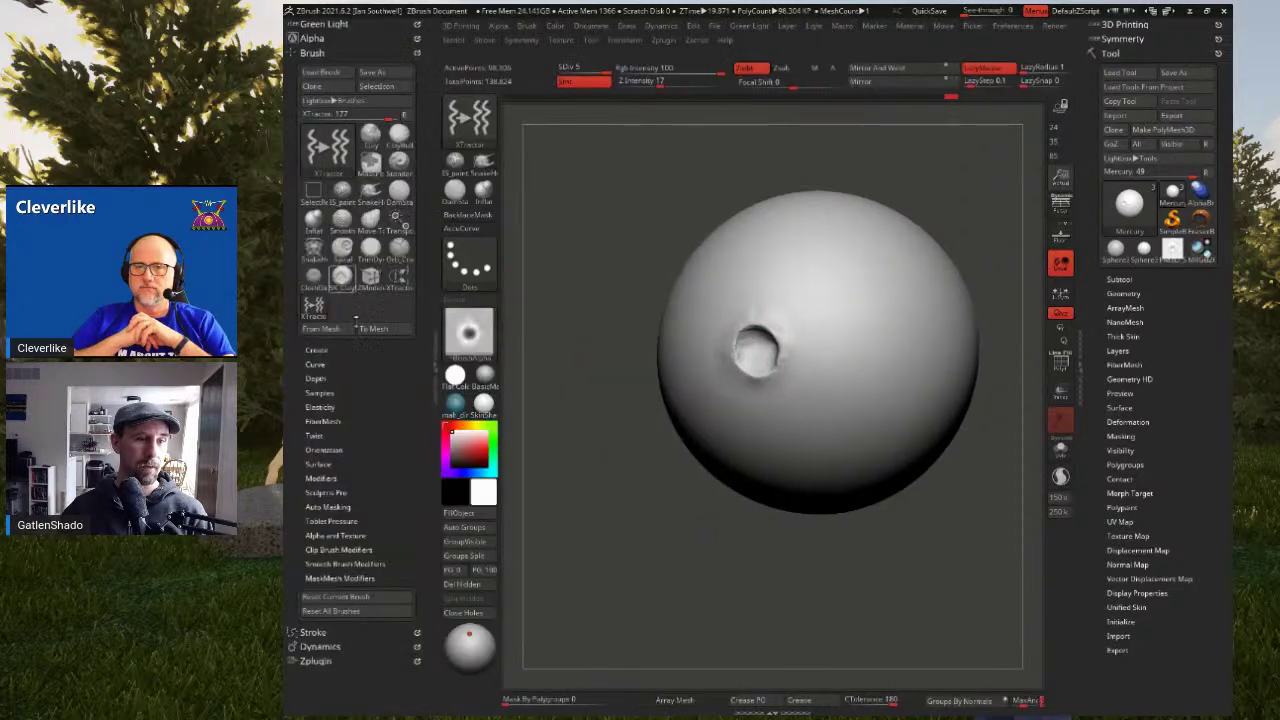
# Set the brush alpha's Radial Fade to 6 and test it with a crater stroke on the sphere, undoing the stroke
pyautogui.click(328, 40)
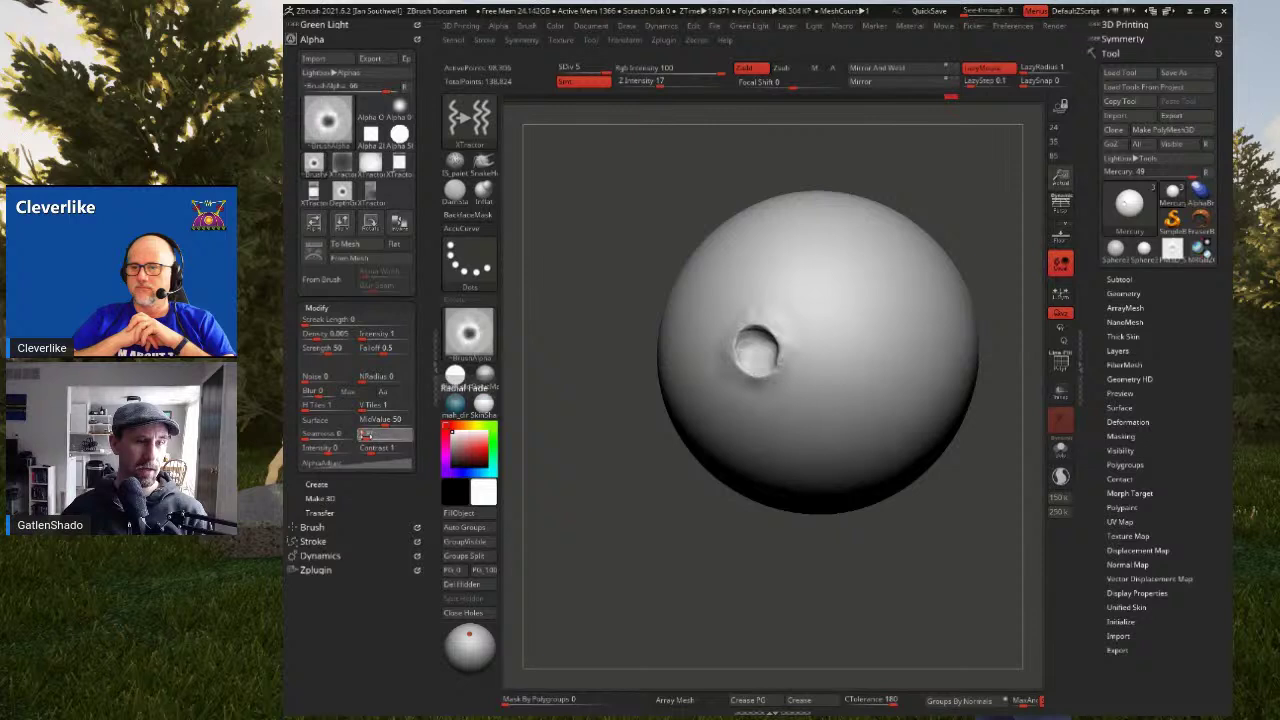
pyautogui.moveTo(367, 434); pyautogui.dragTo(370, 437)
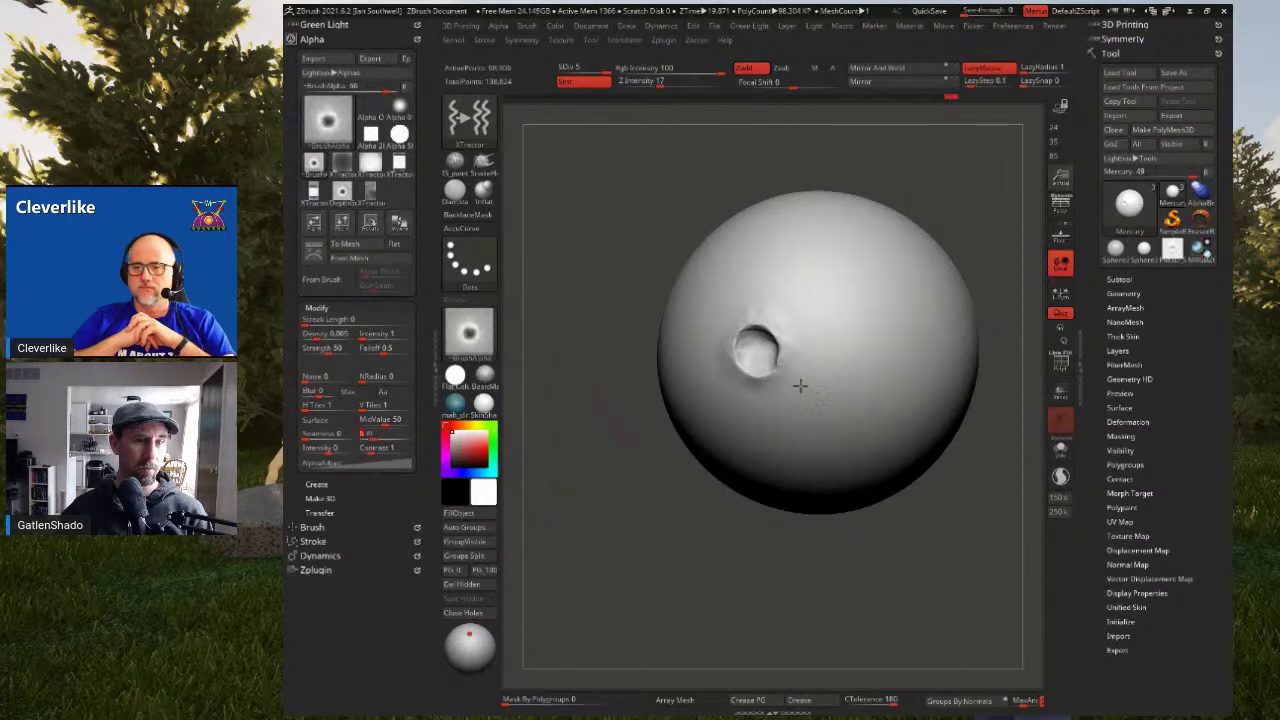
pyautogui.moveTo(921, 420); pyautogui.dragTo(930, 457)
pyautogui.moveTo(930, 455)
pyautogui.mouseDown(button='right')
pyautogui.moveTo(877, 371)
pyautogui.moveTo(760, 354)
pyautogui.moveTo(640, 308)
pyautogui.mouseUp(button='right')
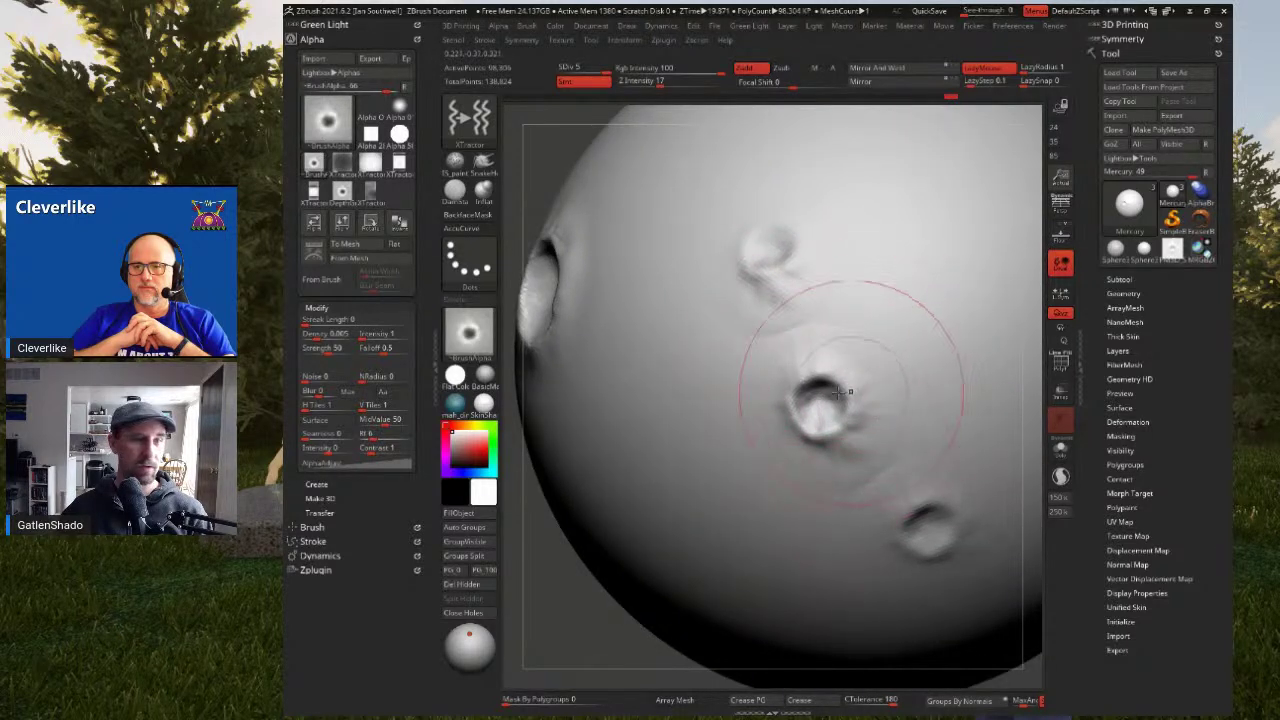
pyautogui.hotkey('ctrl', 'z')
pyautogui.hotkey('ctrl', 'z')
pyautogui.hotkey('ctrl', 'z')
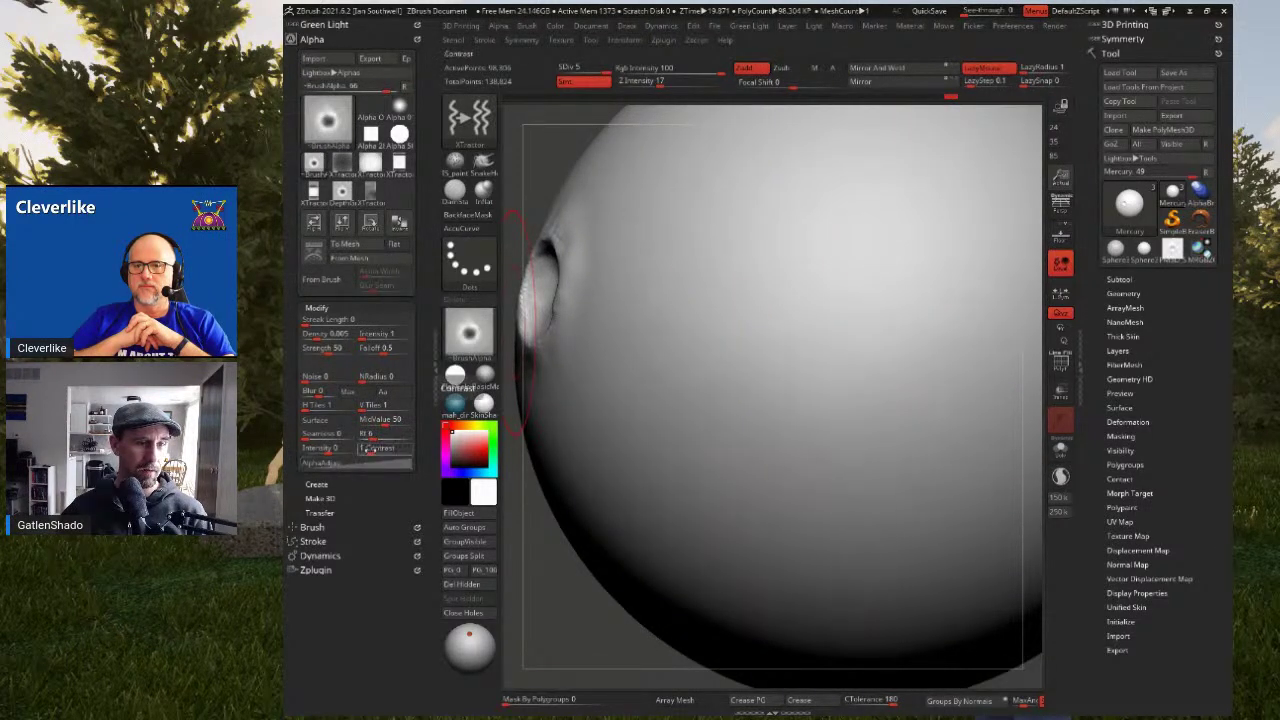
# Adjust the brush alpha's Contrast and bring it to 0, undoing the trial crater stroke
pyautogui.moveTo(373, 449); pyautogui.dragTo(377, 449)
pyautogui.moveTo(808, 292); pyautogui.dragTo(832, 480)
pyautogui.hotkey('ctrl', 'z')
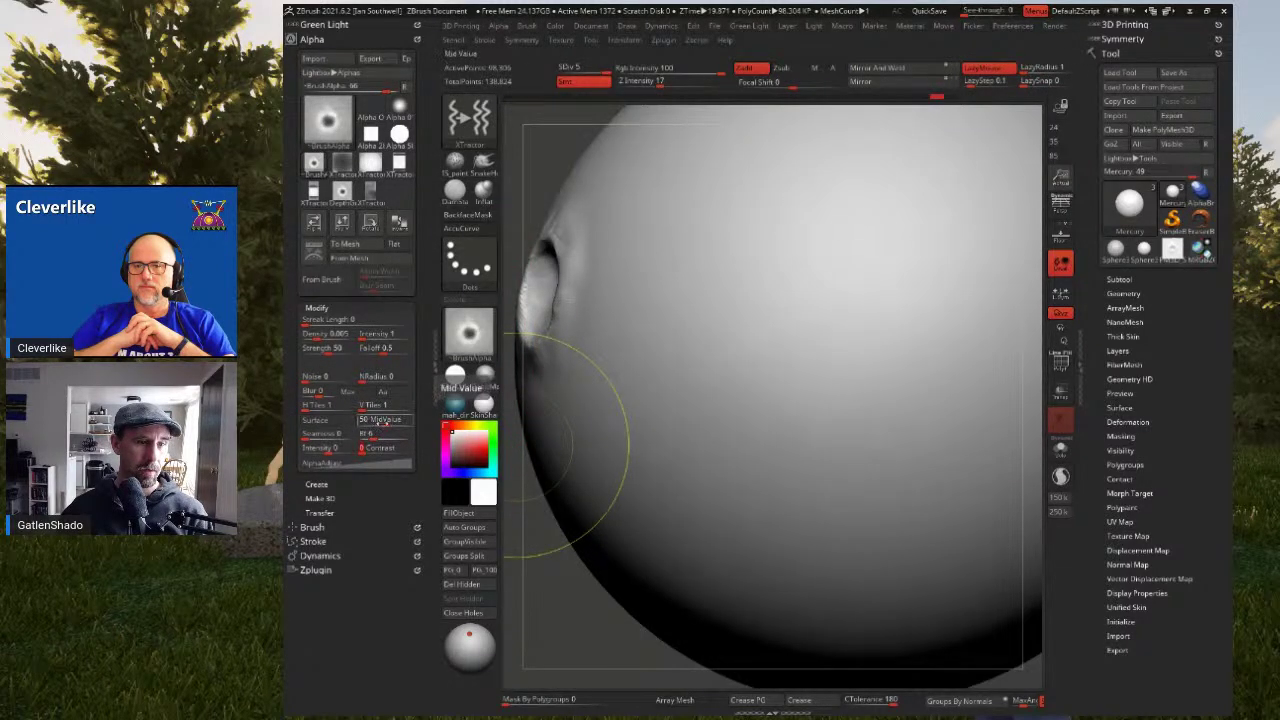
# Try the alpha's Mid Value at 26 and at 50 with pairs of test craters, undoing each pair
pyautogui.click(774, 381)
pyautogui.click(846, 456)
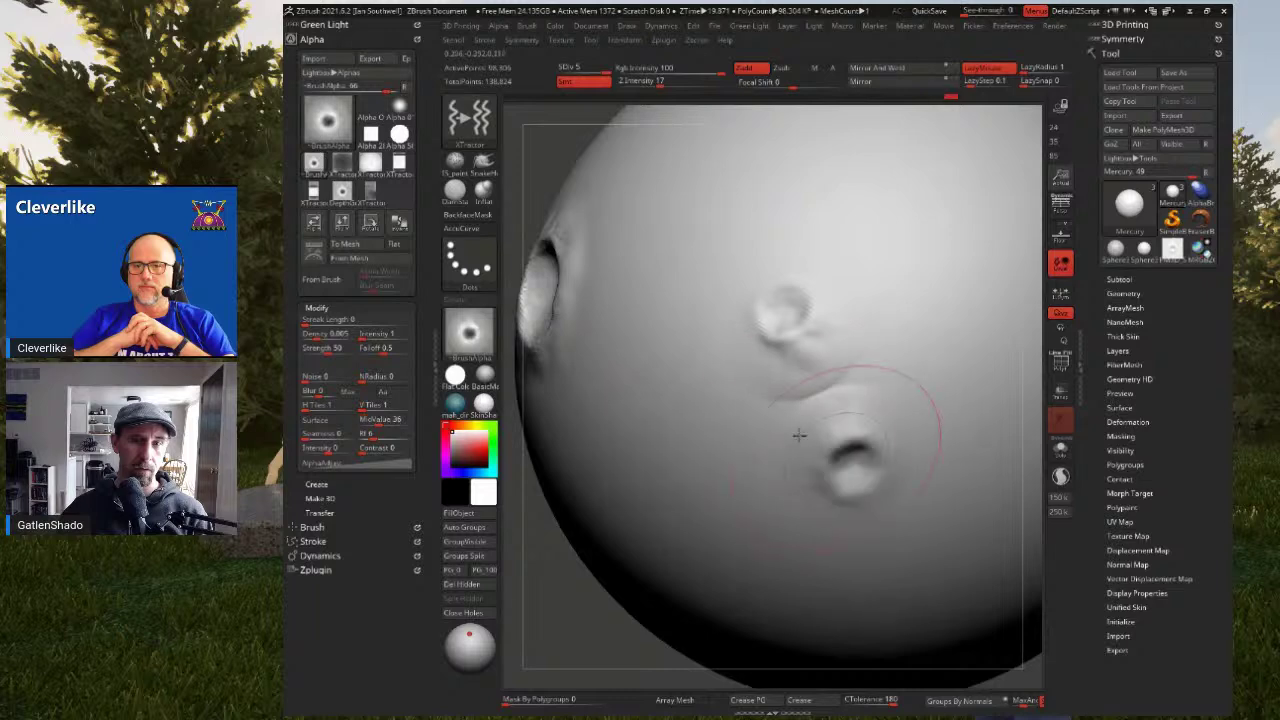
pyautogui.hotkey('ctrl', 'z')
pyautogui.hotkey('ctrl', 'z')
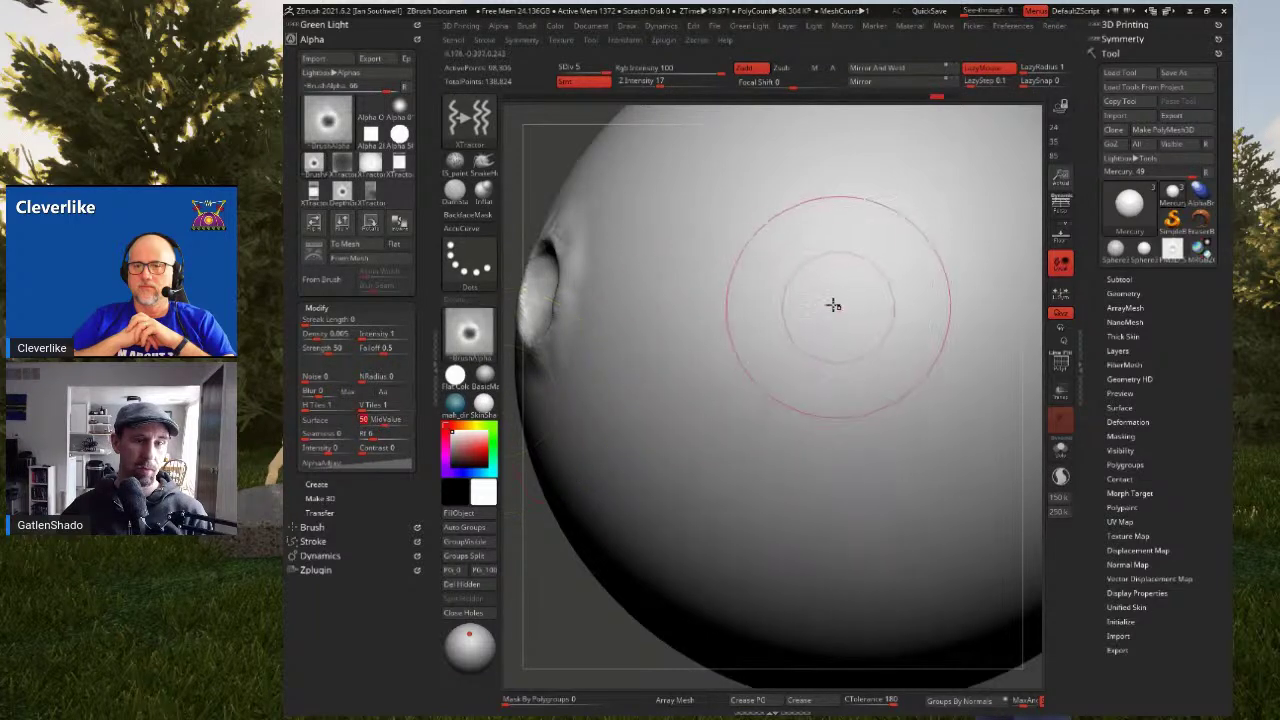
pyautogui.click(832, 302)
pyautogui.click(892, 440)
pyautogui.hotkey('ctrl', 'z')
pyautogui.hotkey('ctrl', 'z')
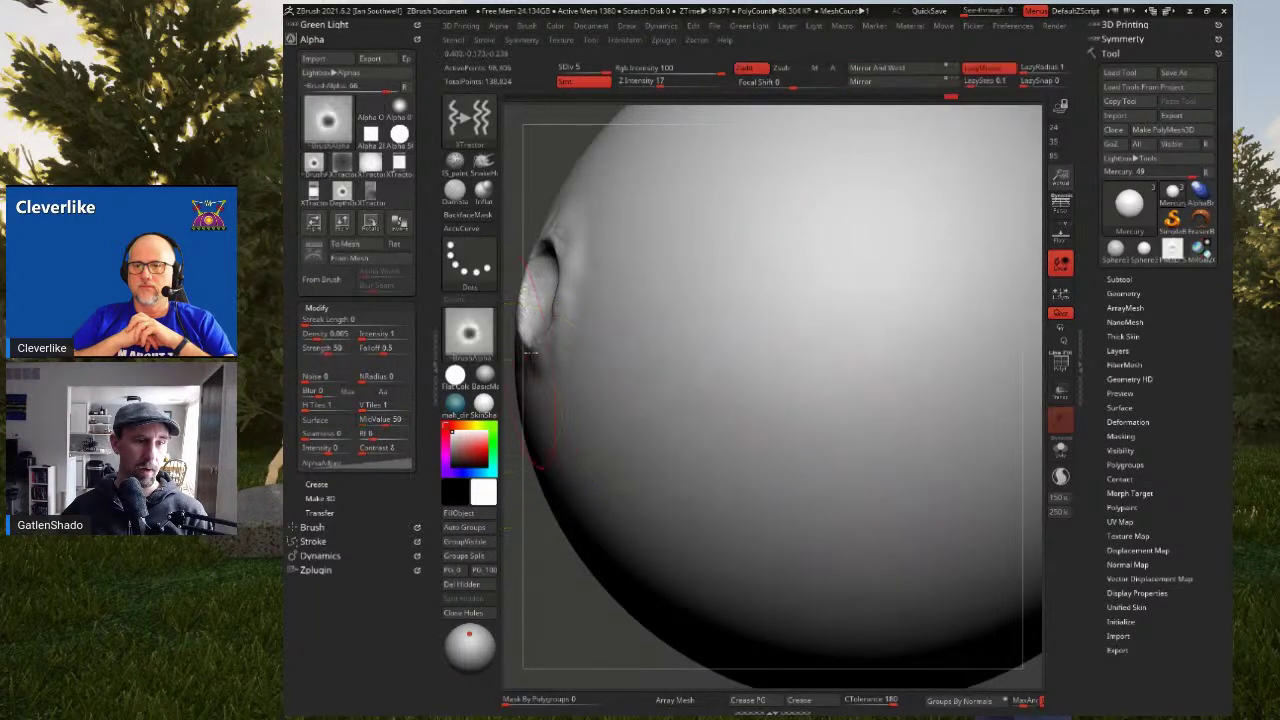
# Set the alpha's Mid Value to 0 and stamp two test craters on the sphere, undoing them
pyautogui.moveTo(381, 420); pyautogui.dragTo(397, 422)
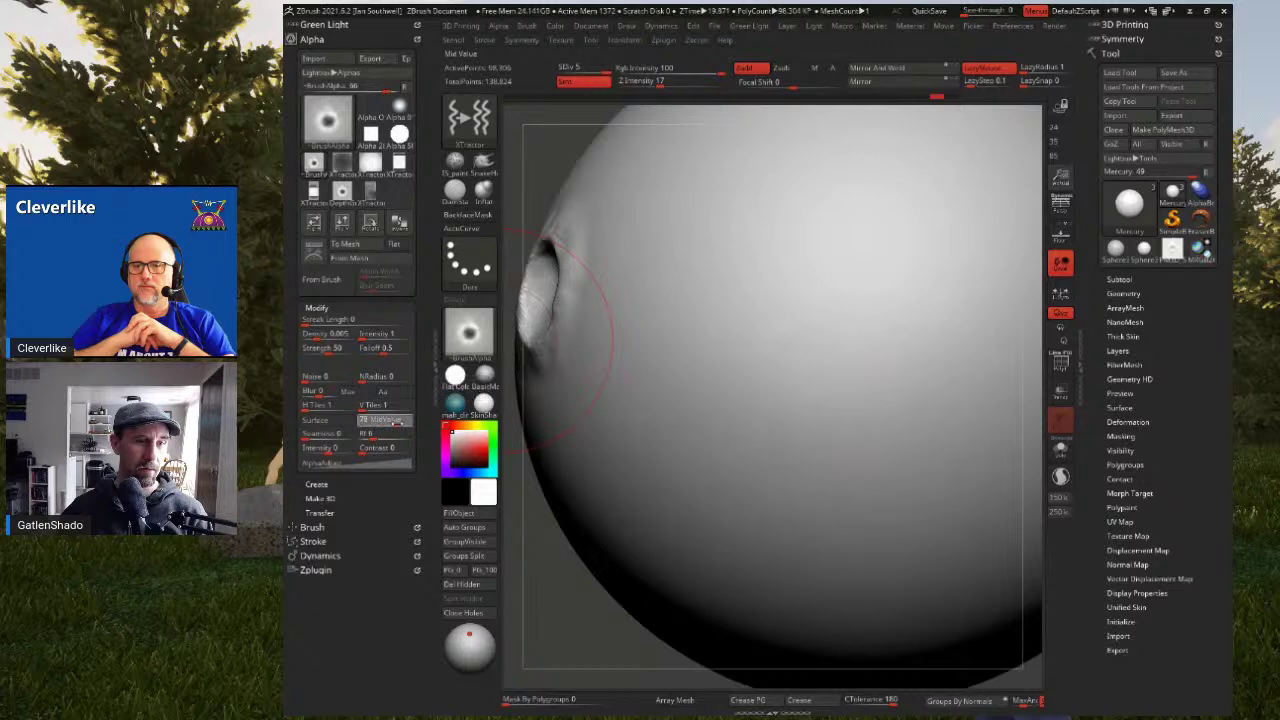
pyautogui.click(738, 336)
pyautogui.click(833, 468)
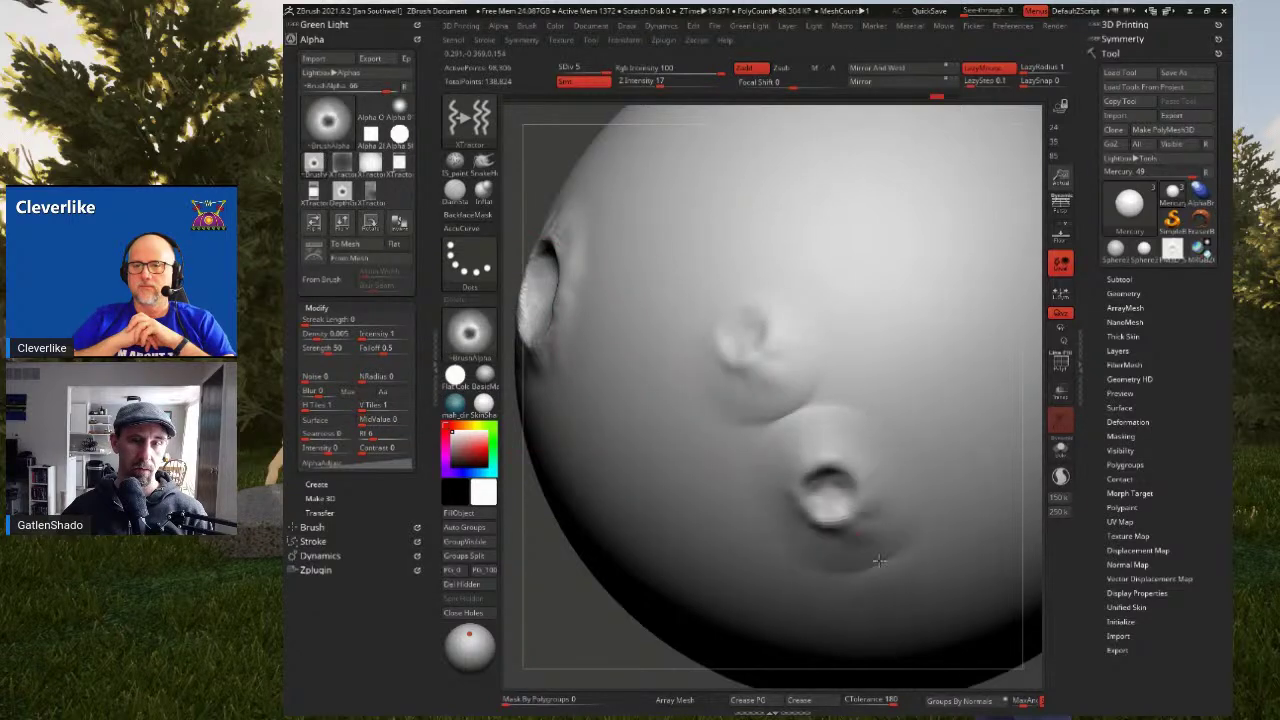
pyautogui.hotkey('ctrl', 'z')
pyautogui.hotkey('ctrl', 'z')
pyautogui.hotkey('ctrl', 'z')
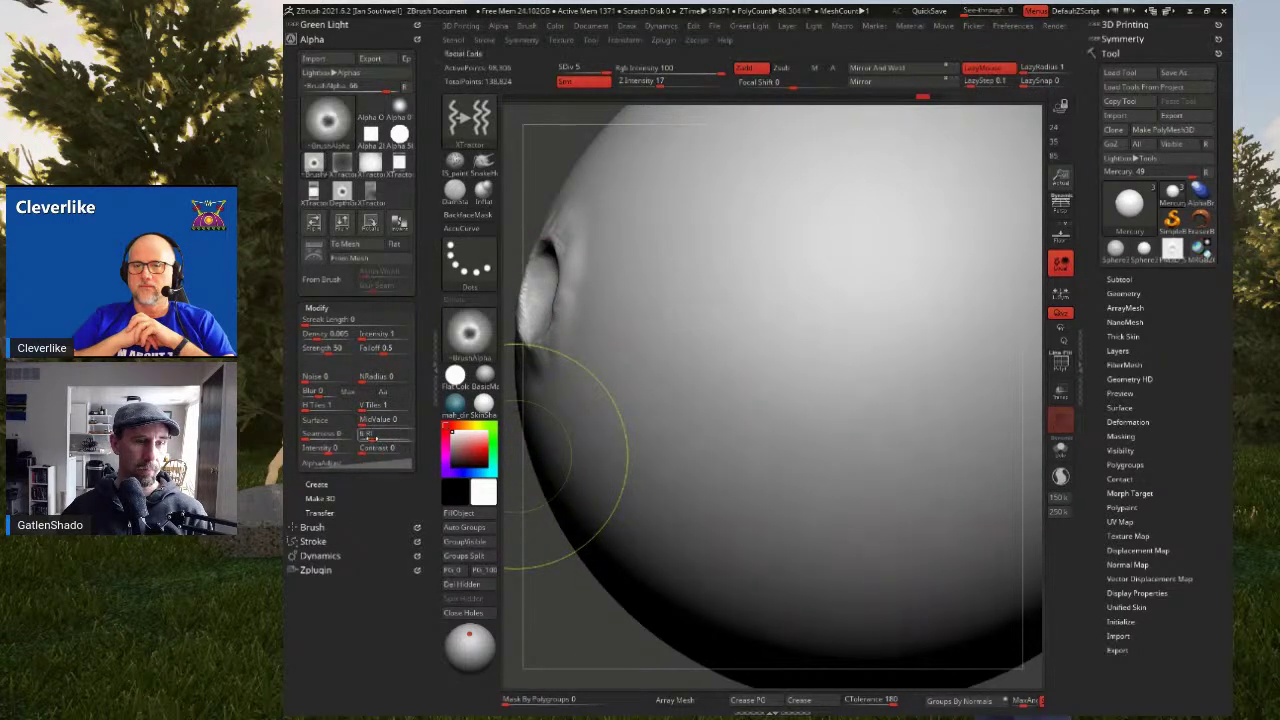
# Try Radial Fade values of 64 and 10 on the alpha with test craters on the sphere
pyautogui.moveTo(403, 437); pyautogui.dragTo(394, 437)
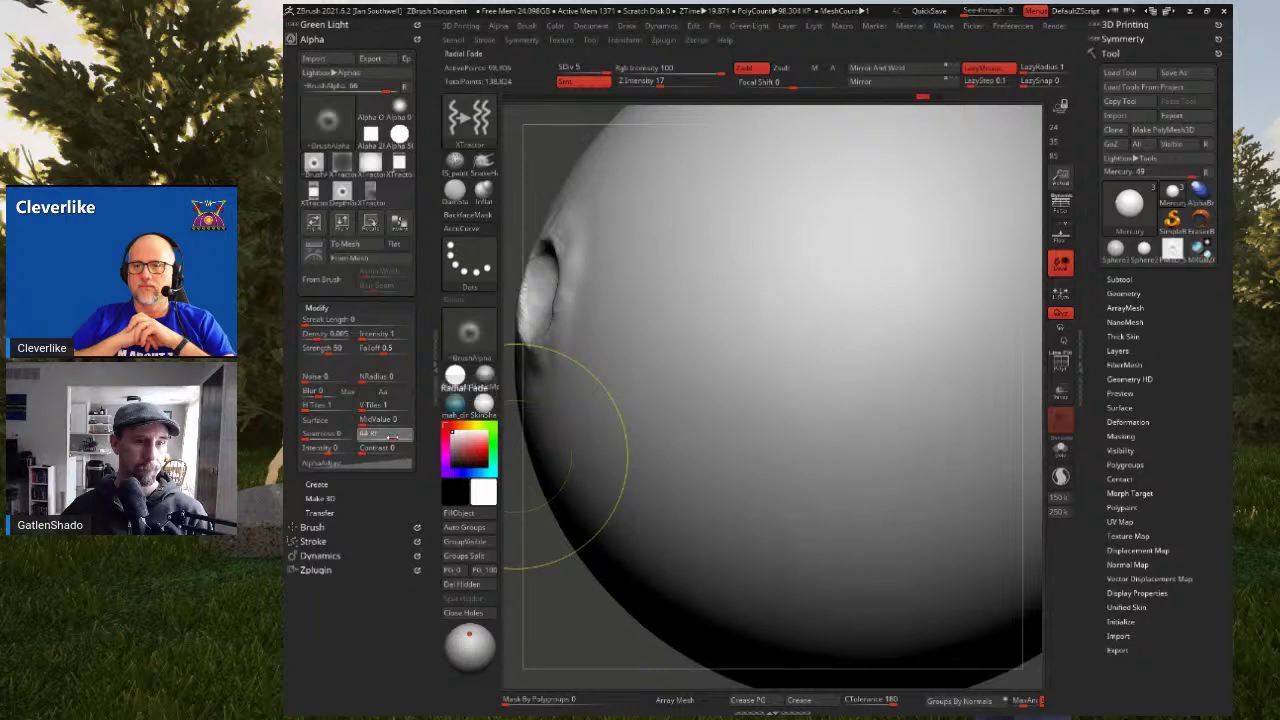
pyautogui.click(792, 300)
pyautogui.click(870, 442)
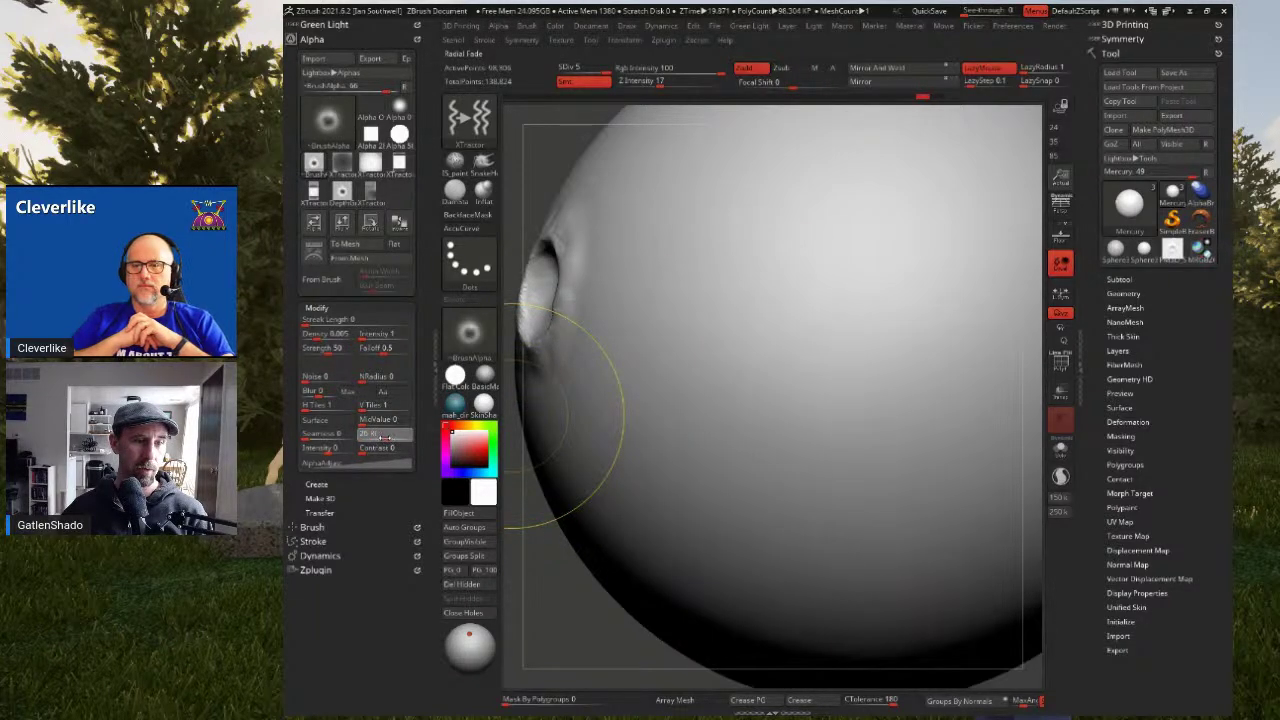
pyautogui.moveTo(384, 437); pyautogui.dragTo(376, 437)
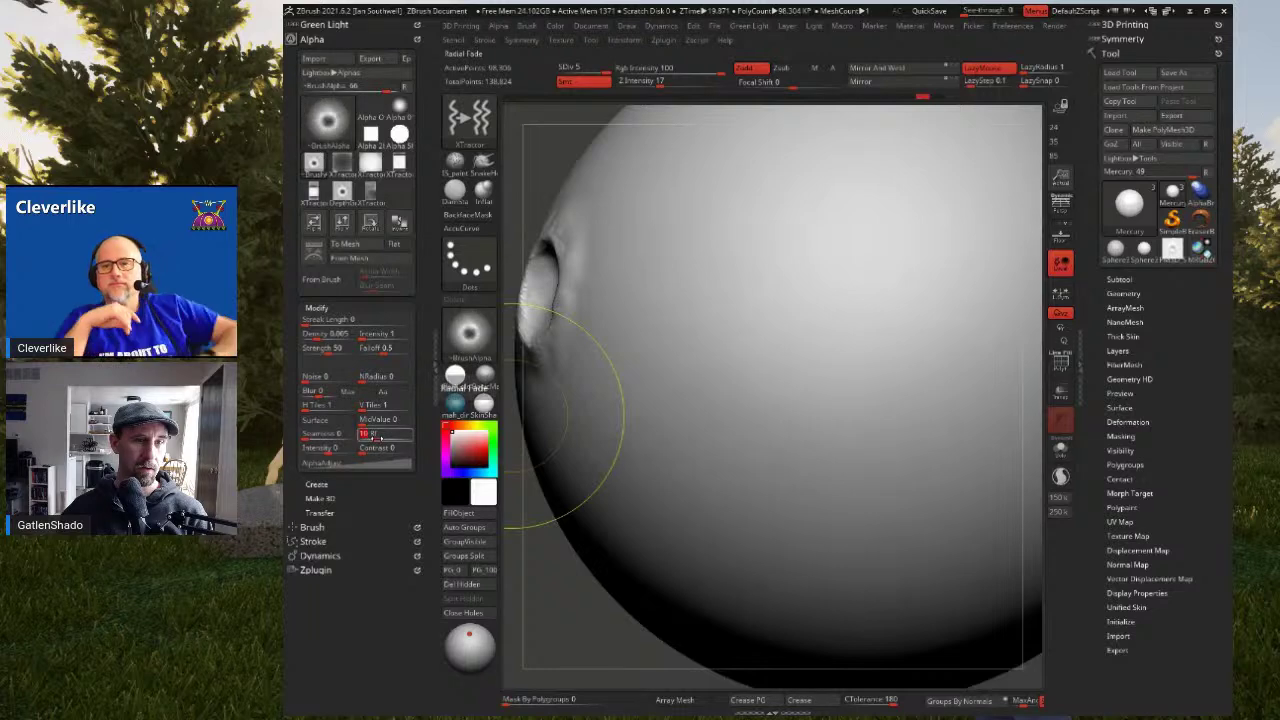
pyautogui.click(791, 257)
pyautogui.click(829, 434)
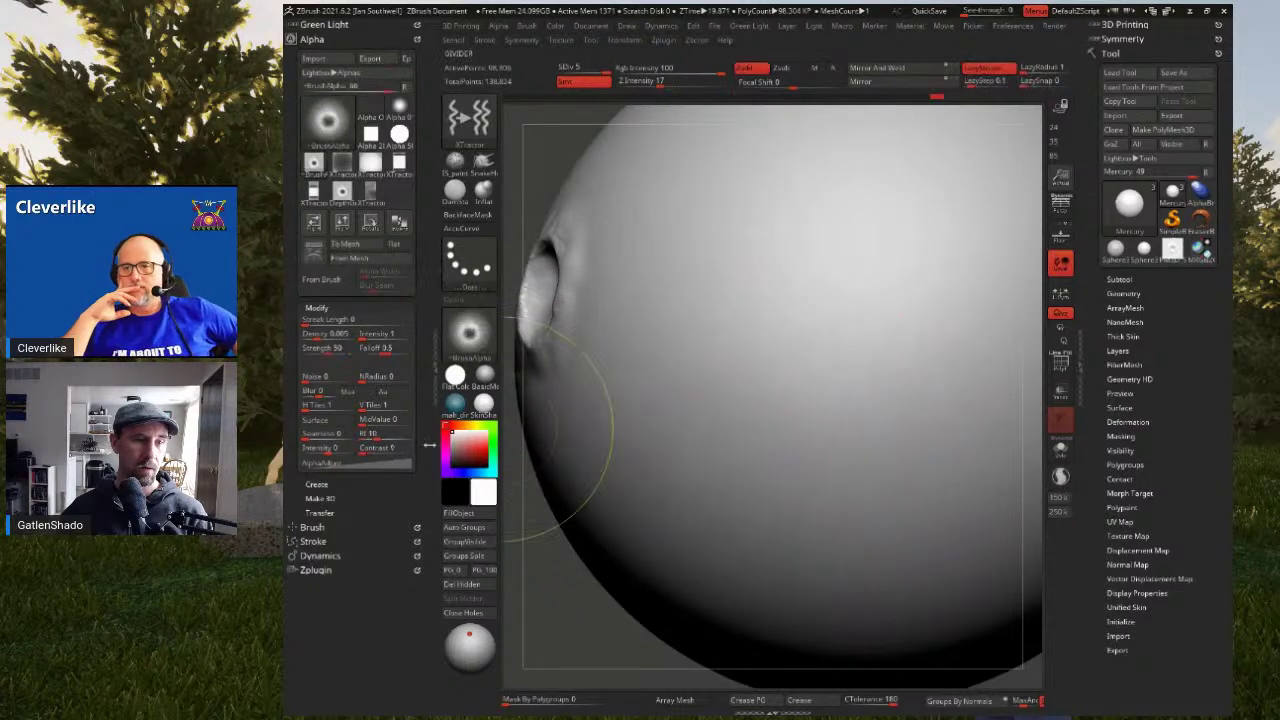
# Set the alpha's Radial Fade to 21 and stamp a run of craters down the smooth side of the sphere
pyautogui.moveTo(381, 437); pyautogui.dragTo(384, 437)
pyautogui.moveTo(815, 290); pyautogui.dragTo(928, 576)
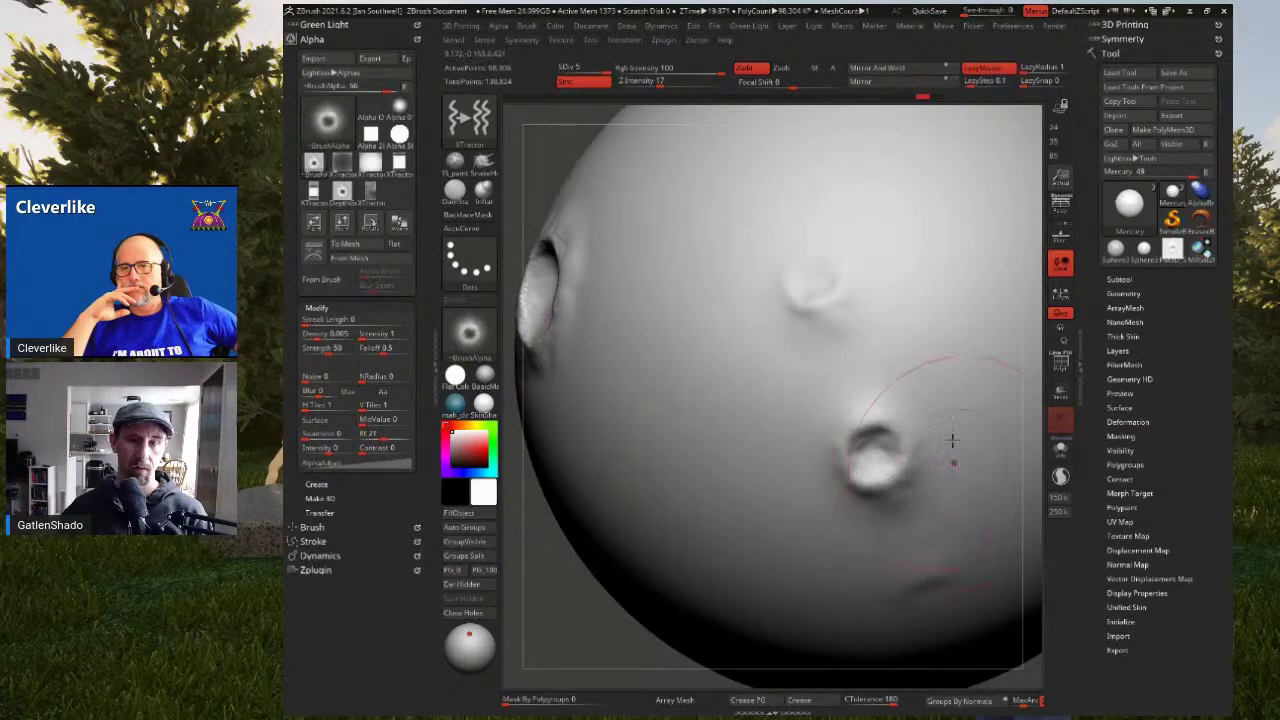
pyautogui.keyDown('ctrl'); pyautogui.moveTo(841, 431); pyautogui.dragTo(823, 337, button='right'); pyautogui.keyUp('ctrl')
# Set the brush's Z Intensity to 19 and stamp more craters across the sphere beside the first run
pyautogui.moveTo(661, 87); pyautogui.dragTo(680, 87)
pyautogui.moveTo(921, 266); pyautogui.dragTo(990, 475)
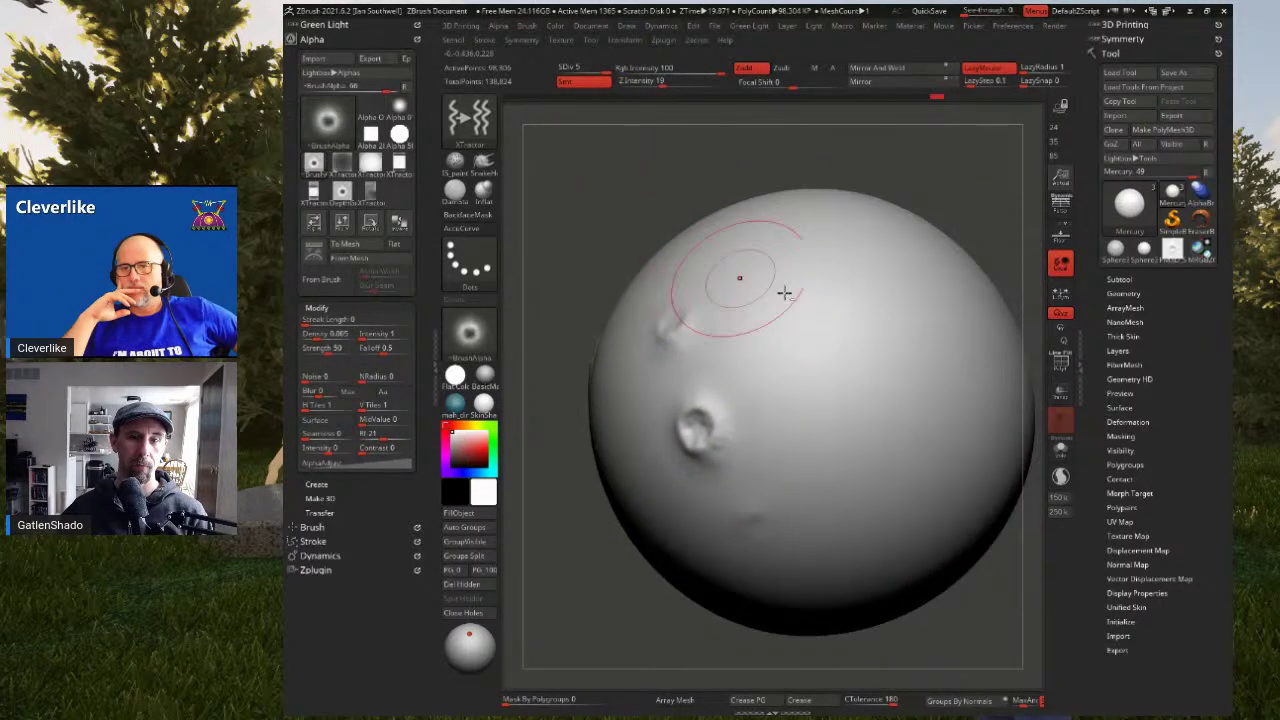
pyautogui.click(775, 287)
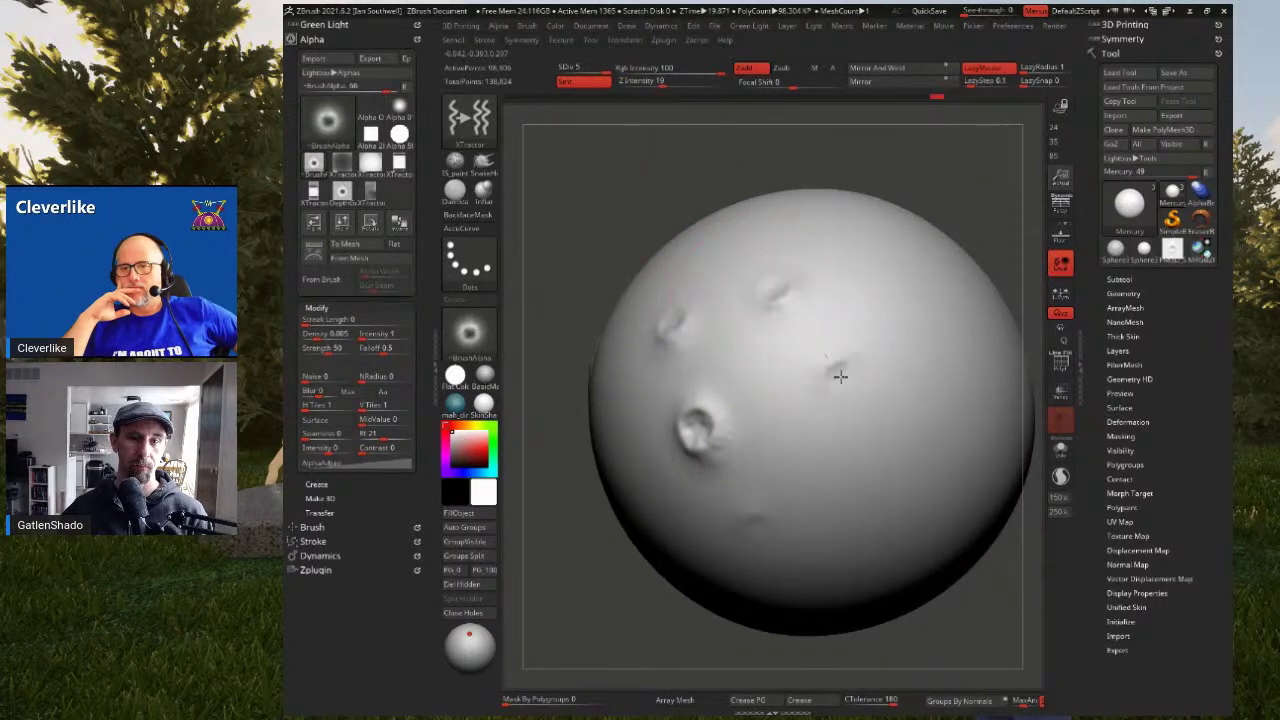
pyautogui.click(843, 377)
pyautogui.click(878, 487)
pyautogui.moveTo(795, 345); pyautogui.dragTo(686, 329, button='right')
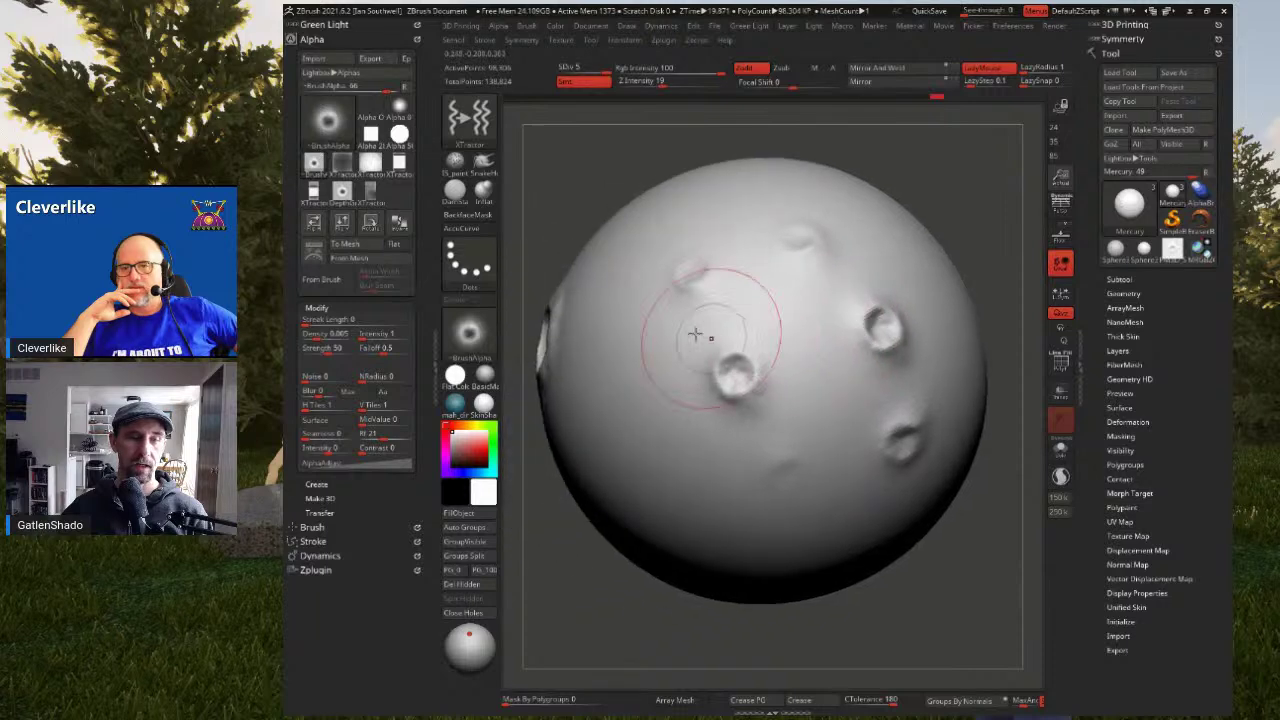
# Stamp a few more test craters on the sphere's smooth side and undo them along with the earlier run
pyautogui.click(634, 378)
pyautogui.click(676, 481)
pyautogui.moveTo(737, 438)
pyautogui.mouseDown(button='right')
pyautogui.moveTo(737, 420)
pyautogui.moveTo(768, 402)
pyautogui.mouseUp(button='right')
pyautogui.hotkey('ctrl', 'z')
pyautogui.hotkey('ctrl', 'z')
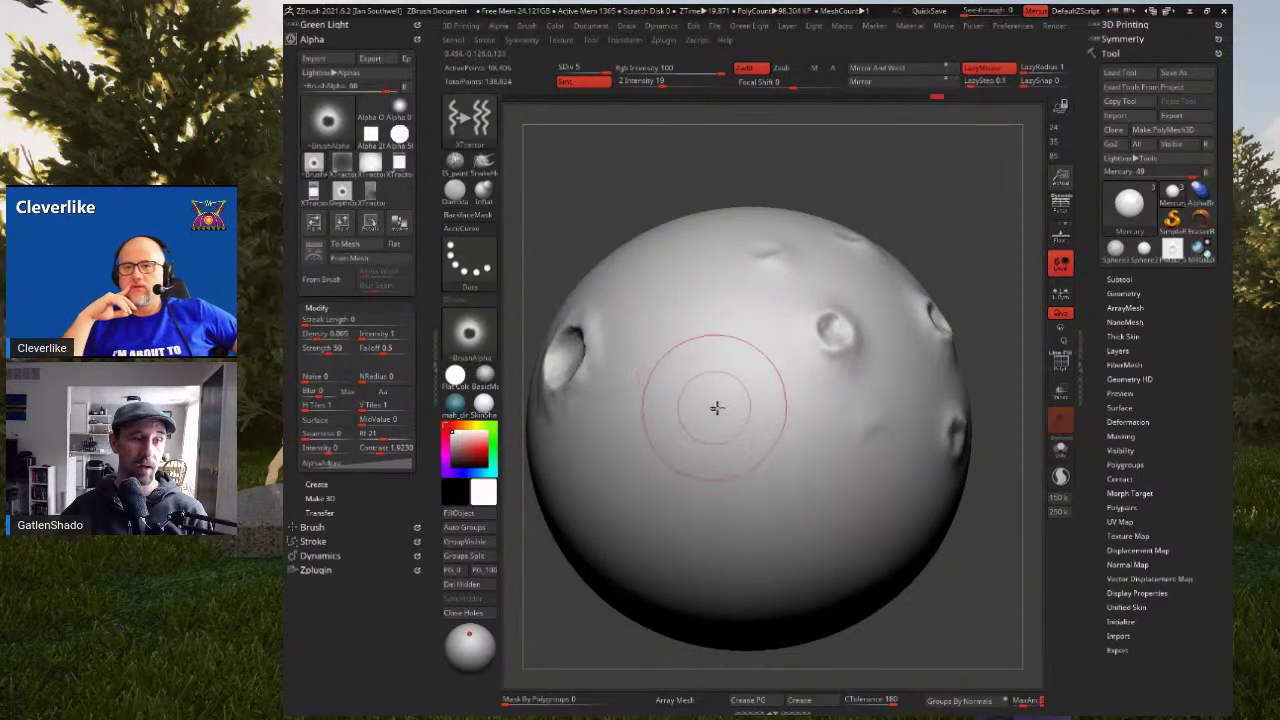
pyautogui.click(683, 488)
pyautogui.moveTo(713, 438); pyautogui.dragTo(734, 417, button='right')
pyautogui.hotkey('ctrl', 'z')
pyautogui.hotkey('ctrl', 'z')
pyautogui.hotkey('ctrl', 'z')
pyautogui.hotkey('ctrl', 'z')
pyautogui.hotkey('ctrl', 'z')
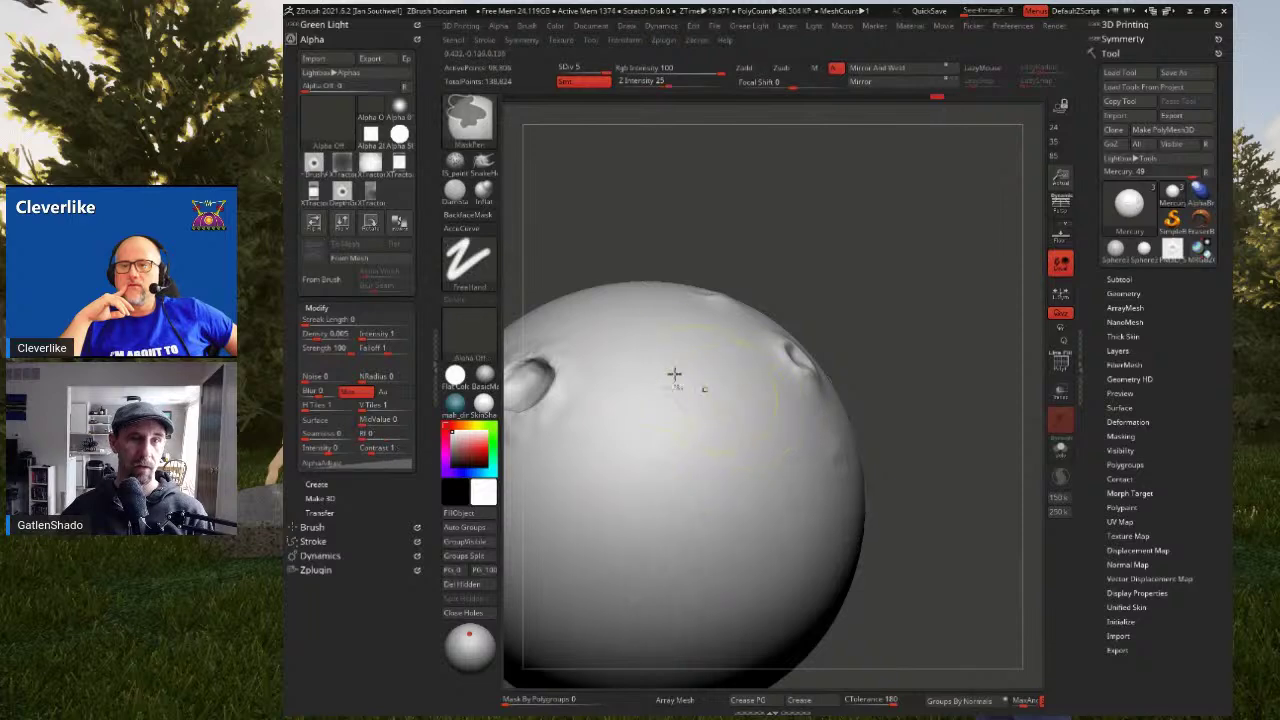
# Switch to the XTractor DragRect brush and stamp test craters on the sphere, undoing them
pyautogui.click(320, 40)
pyautogui.click(313, 52)
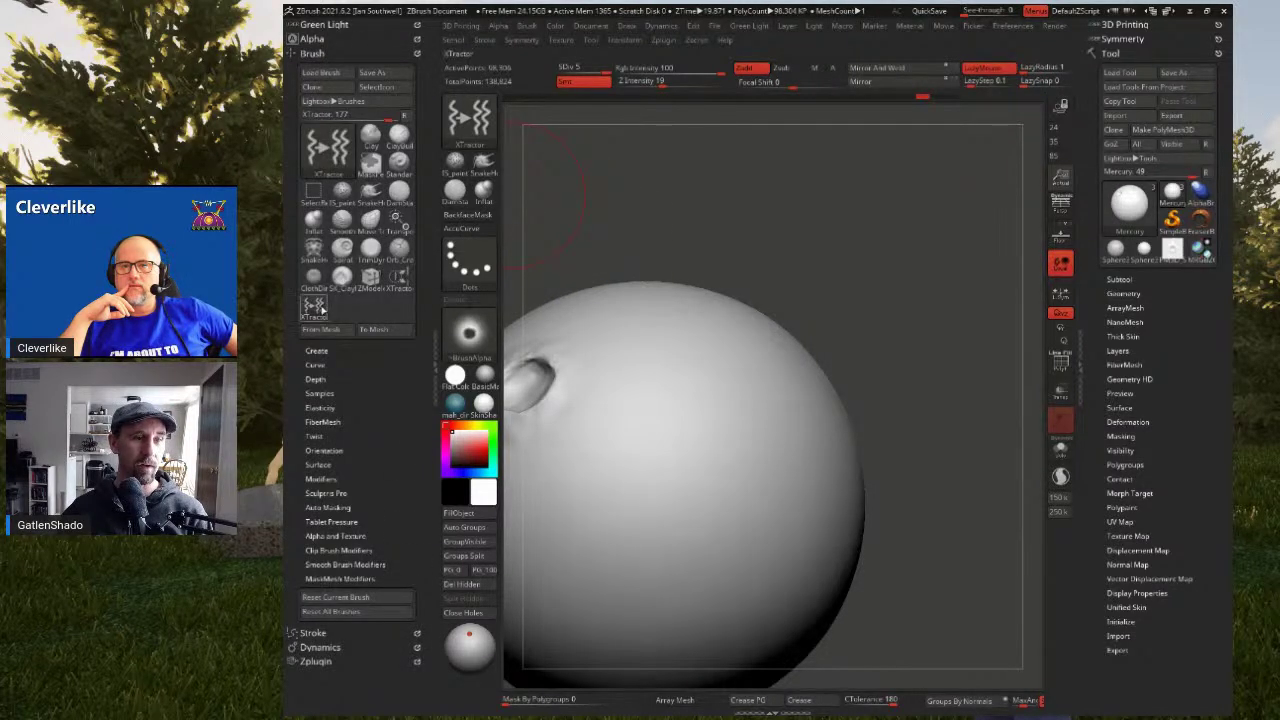
pyautogui.click(405, 287)
pyautogui.moveTo(686, 420); pyautogui.dragTo(723, 511)
pyautogui.moveTo(742, 436); pyautogui.dragTo(714, 449, button='right')
pyautogui.hotkey('ctrl', 'z')
pyautogui.moveTo(672, 381)
pyautogui.keyDown('alt'); pyautogui.mouseDown(button='right')
pyautogui.moveTo(680, 340)
pyautogui.moveTo(695, 385)
pyautogui.mouseUp(button='right'); pyautogui.keyUp('alt')
pyautogui.doubleClick(436, 375)
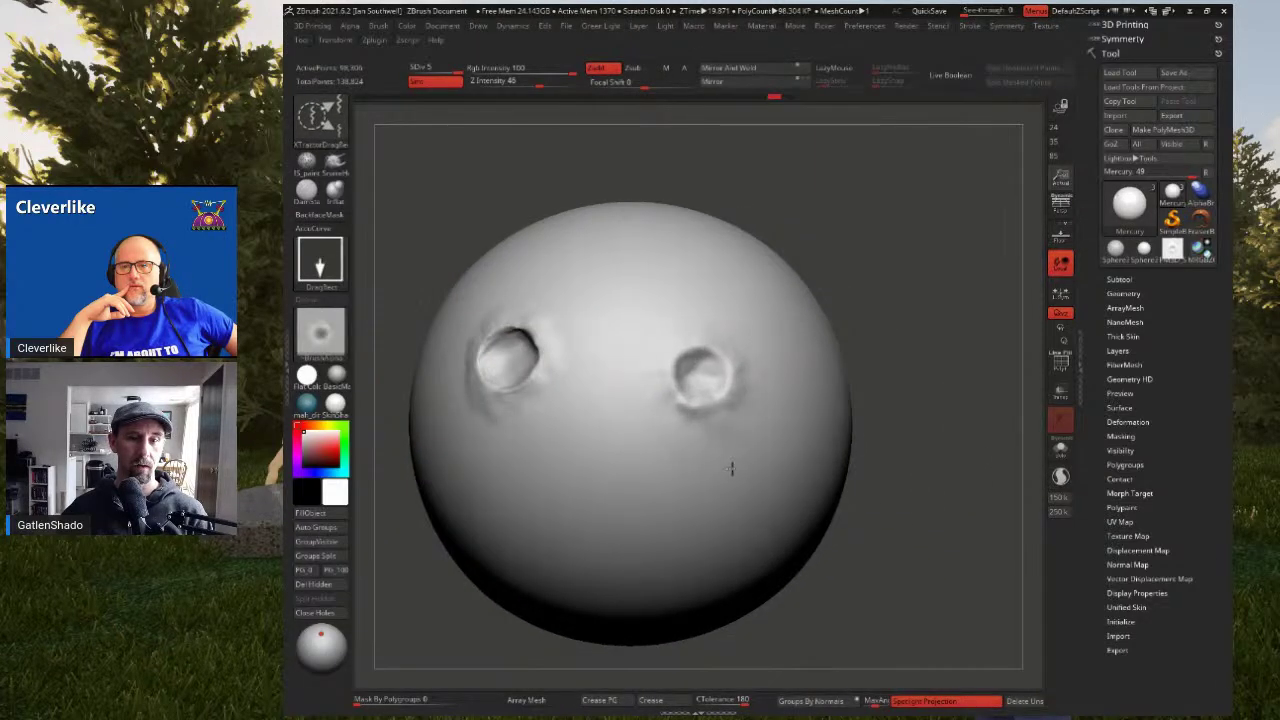
pyautogui.moveTo(732, 468); pyautogui.dragTo(733, 470)
pyautogui.keyDown('ctrl'); pyautogui.moveTo(733, 470); pyautogui.dragTo(686, 388, button='right'); pyautogui.keyUp('ctrl')
pyautogui.hotkey('ctrl', 'z')
# Set the brush's Z Intensity to 57 and stamp craters of varying size beside the existing ones
pyautogui.moveTo(537, 81); pyautogui.dragTo(549, 81)
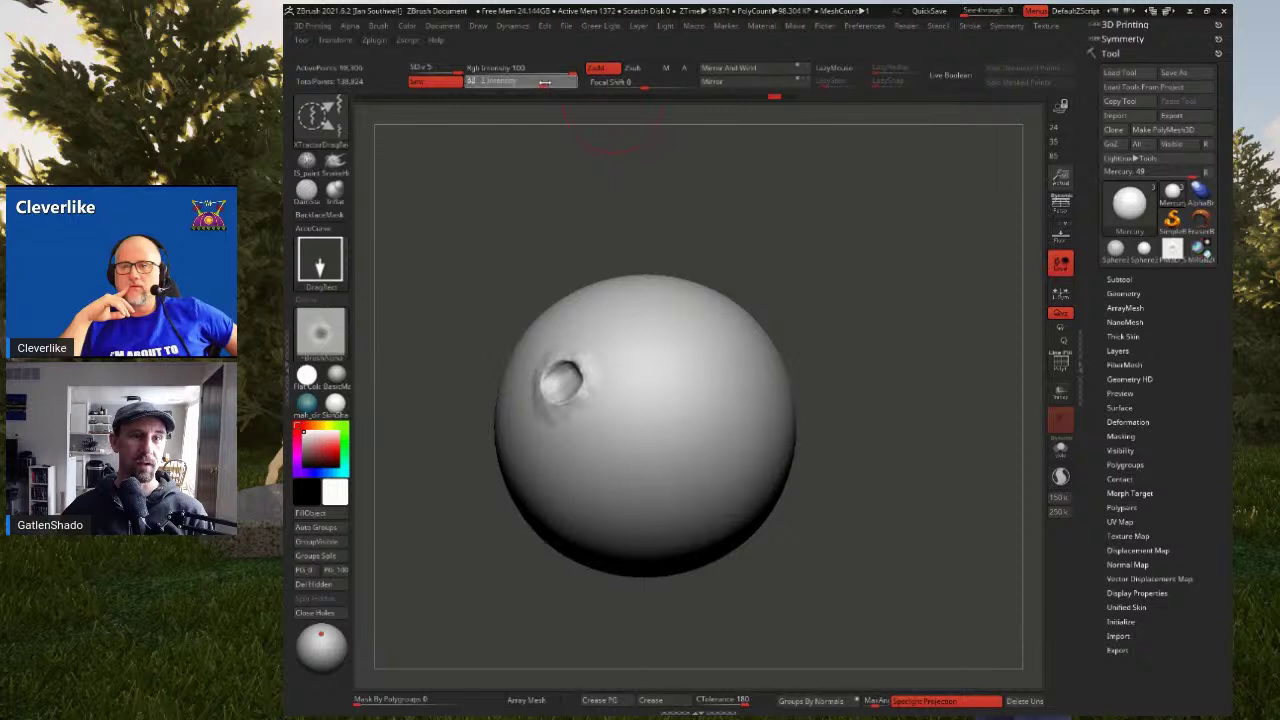
pyautogui.moveTo(726, 397); pyautogui.dragTo(697, 402, button='right')
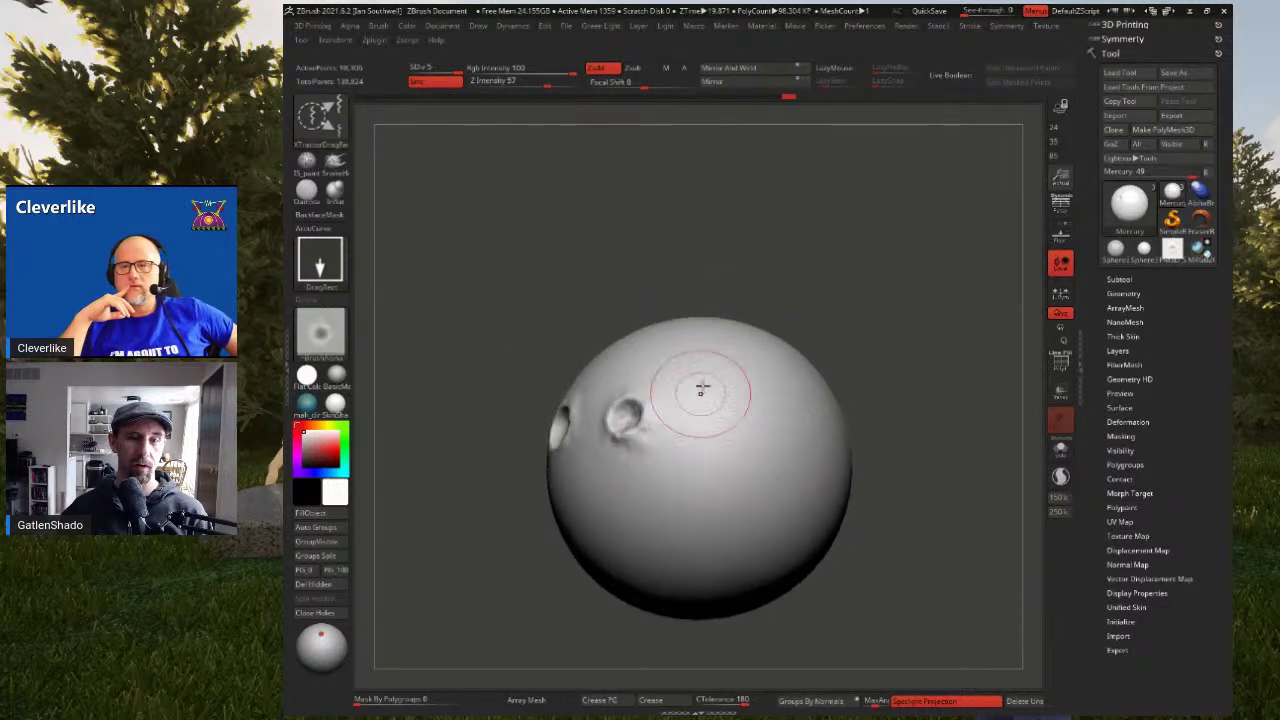
pyautogui.moveTo(729, 487); pyautogui.dragTo(737, 500)
pyautogui.moveTo(777, 471); pyautogui.dragTo(675, 440, button='right')
pyautogui.moveTo(750, 433); pyautogui.dragTo(777, 454)
pyautogui.moveTo(829, 409); pyautogui.dragTo(852, 460)
pyautogui.moveTo(852, 460); pyautogui.dragTo(776, 376, button='right')
# Continue around the sphere with several medium and small craters on the next bare area
pyautogui.moveTo(752, 325)
pyautogui.mouseDown(button='right')
pyautogui.moveTo(760, 446)
pyautogui.moveTo(766, 363)
pyautogui.mouseUp(button='right')
pyautogui.moveTo(686, 380); pyautogui.dragTo(742, 446, button='right')
pyautogui.moveTo(677, 451); pyautogui.dragTo(687, 461)
pyautogui.moveTo(731, 396); pyautogui.dragTo(742, 410)
pyautogui.moveTo(680, 353); pyautogui.dragTo(686, 364)
pyautogui.moveTo(650, 362); pyautogui.dragTo(705, 415, button='right')
pyautogui.moveTo(660, 421); pyautogui.dragTo(665, 427)
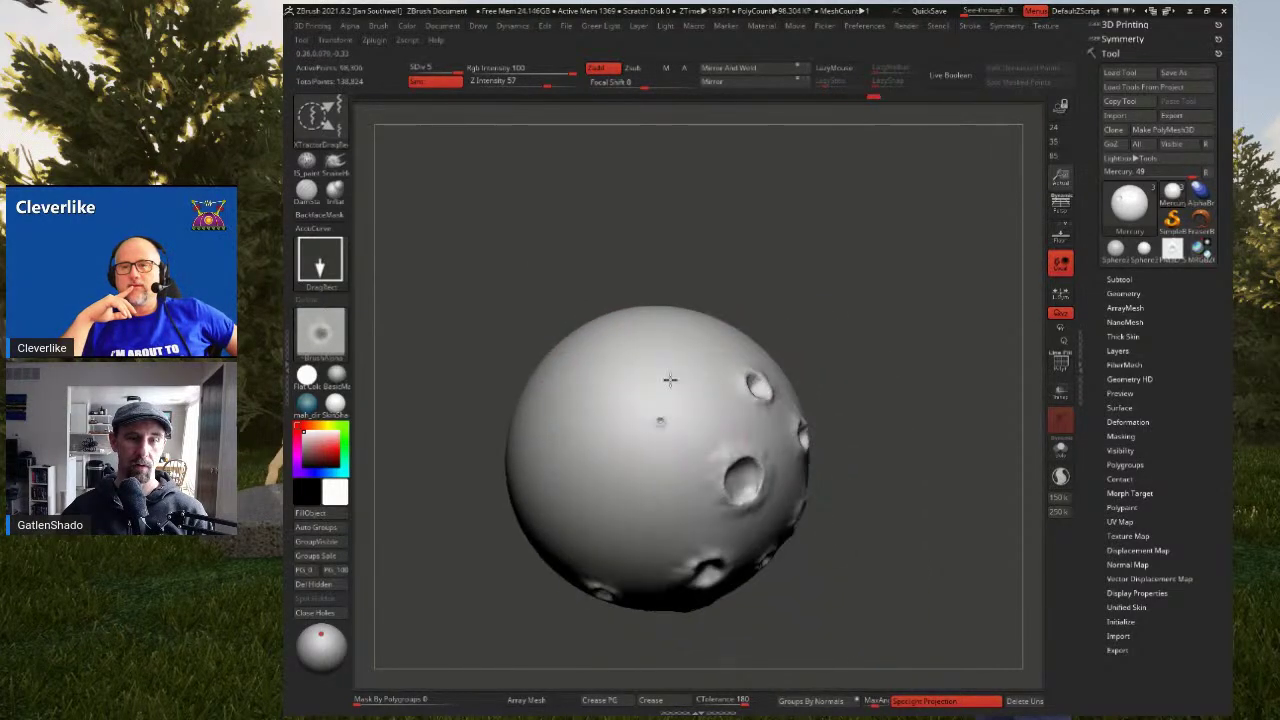
# Stamp four craters across the still smooth side of the sphere, spaced apart from the finished ones
pyautogui.keyDown('alt'); pyautogui.moveTo(669, 380); pyautogui.dragTo(701, 352, button='right'); pyautogui.keyUp('alt')
pyautogui.moveTo(713, 476)
pyautogui.keyDown('alt'); pyautogui.mouseDown(button='right')
pyautogui.moveTo(793, 404)
pyautogui.moveTo(701, 381)
pyautogui.mouseUp(button='right'); pyautogui.keyUp('alt')
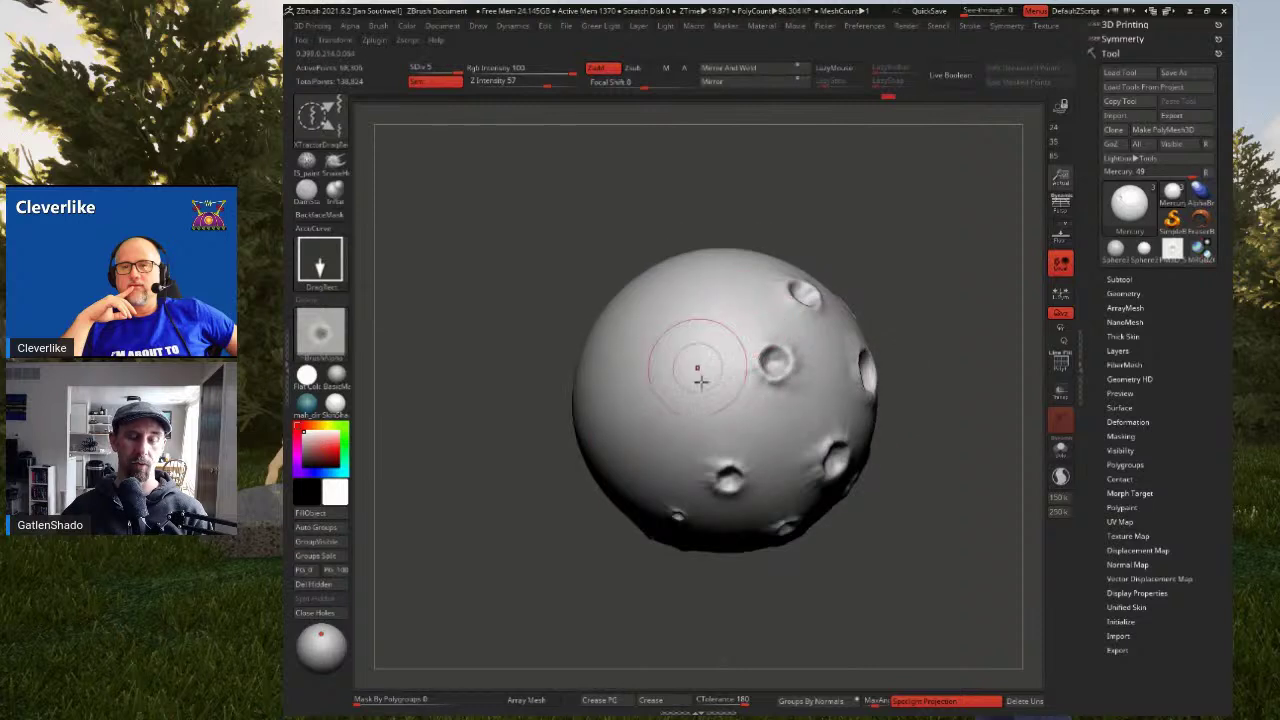
pyautogui.moveTo(667, 438); pyautogui.dragTo(674, 446)
pyautogui.moveTo(674, 446); pyautogui.dragTo(572, 500, button='right')
pyautogui.keyDown('alt'); pyautogui.moveTo(572, 500); pyautogui.dragTo(663, 471, button='right'); pyautogui.keyUp('alt')
pyautogui.moveTo(638, 480); pyautogui.dragTo(653, 496)
pyautogui.moveTo(574, 458); pyautogui.dragTo(587, 472)
pyautogui.moveTo(636, 359)
pyautogui.keyDown('alt'); pyautogui.mouseDown(button='right')
pyautogui.moveTo(721, 376)
pyautogui.moveTo(705, 365)
pyautogui.moveTo(679, 384)
pyautogui.mouseUp(button='right'); pyautogui.keyUp('alt')
pyautogui.moveTo(610, 398); pyautogui.dragTo(620, 412)
# Fill the remaining smooth patches on the sphere's far side with five or more scattered craters
pyautogui.moveTo(622, 410); pyautogui.dragTo(668, 401, button='right')
pyautogui.moveTo(643, 371); pyautogui.dragTo(653, 386)
pyautogui.moveTo(549, 405); pyautogui.dragTo(558, 421)
pyautogui.moveTo(640, 420); pyautogui.dragTo(560, 400, button='right')
pyautogui.keyDown('alt'); pyautogui.moveTo(740, 400); pyautogui.dragTo(625, 372, button='right'); pyautogui.keyUp('alt')
pyautogui.moveTo(667, 355); pyautogui.dragTo(679, 380)
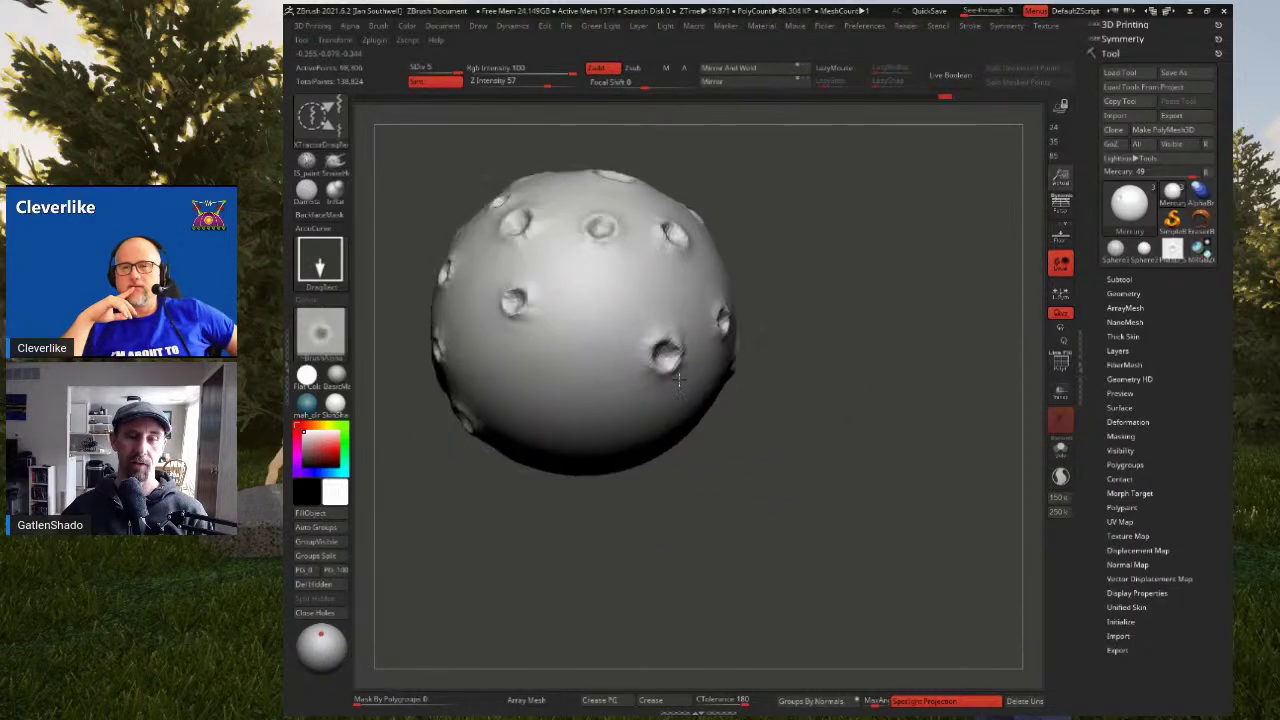
pyautogui.moveTo(679, 379); pyautogui.dragTo(690, 377, button='right')
pyautogui.moveTo(594, 306); pyautogui.dragTo(591, 363)
pyautogui.moveTo(551, 405); pyautogui.dragTo(603, 383)
pyautogui.keyDown('alt'); pyautogui.moveTo(603, 383); pyautogui.dragTo(639, 359, button='right'); pyautogui.keyUp('alt')
pyautogui.moveTo(639, 359); pyautogui.dragTo(645, 250, button='right')
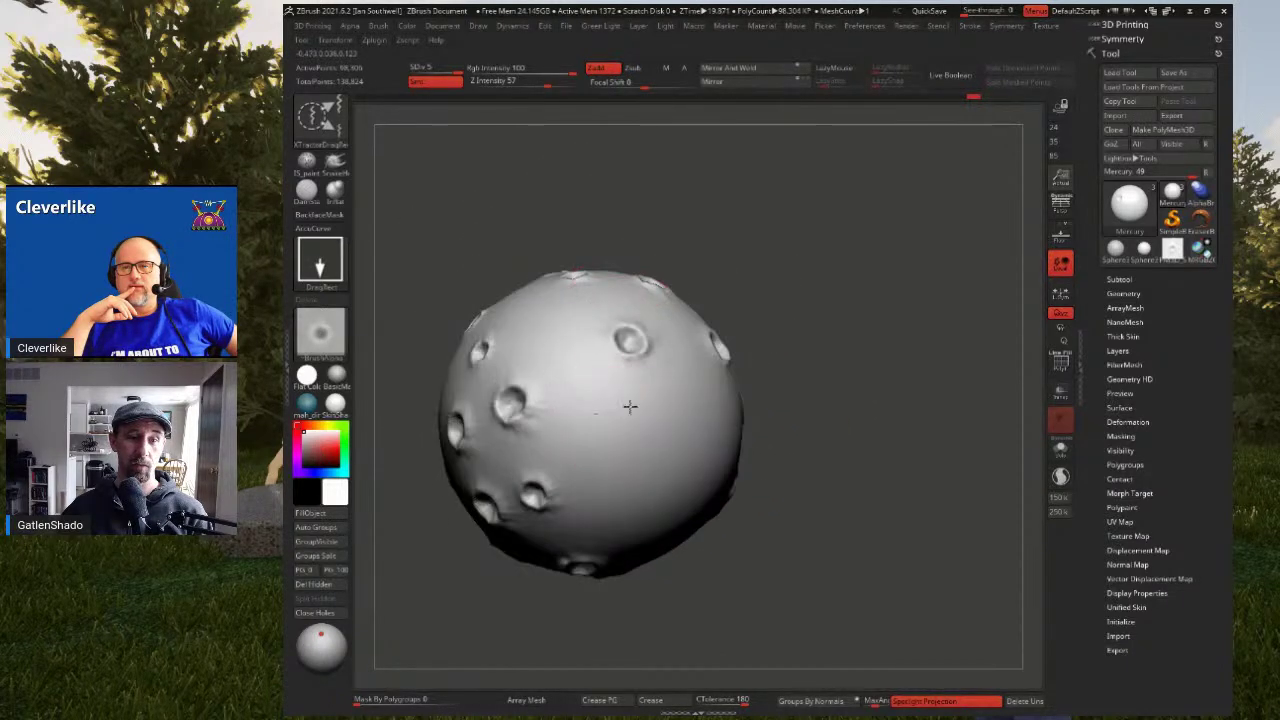
# Stamp craters in the last bare area, overlapping two of them and adding one much larger crater beside them
pyautogui.moveTo(630, 407); pyautogui.dragTo(653, 403)
pyautogui.moveTo(637, 460); pyautogui.dragTo(663, 506)
pyautogui.moveTo(662, 452)
pyautogui.keyDown('alt'); pyautogui.mouseDown(button='right')
pyautogui.moveTo(686, 366)
pyautogui.moveTo(749, 439)
pyautogui.mouseUp(button='right'); pyautogui.keyUp('alt')
pyautogui.moveTo(749, 439); pyautogui.dragTo(688, 376, button='right')
pyautogui.moveTo(676, 441); pyautogui.dragTo(674, 457)
pyautogui.moveTo(718, 533); pyautogui.dragTo(717, 543)
pyautogui.moveTo(783, 380)
pyautogui.mouseDown(button='right')
pyautogui.moveTo(727, 421)
pyautogui.moveTo(720, 378)
pyautogui.mouseUp(button='right')
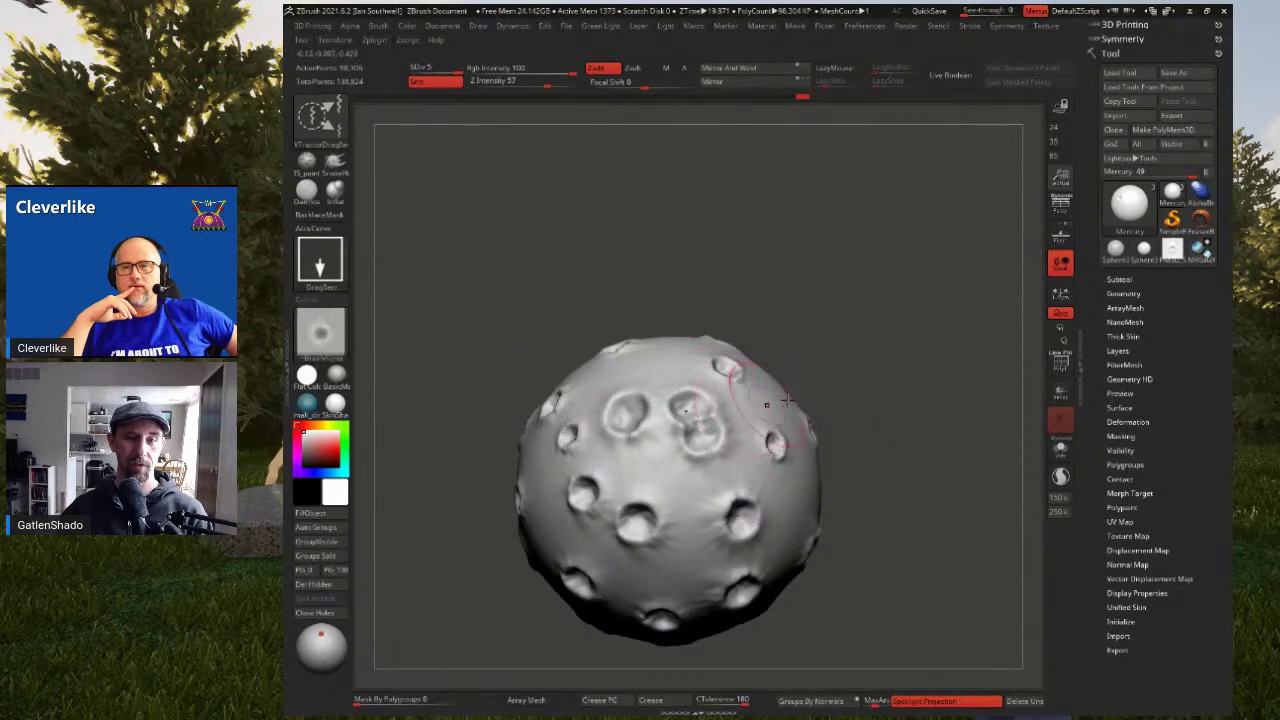
pyautogui.moveTo(753, 424); pyautogui.dragTo(728, 426, button='right')
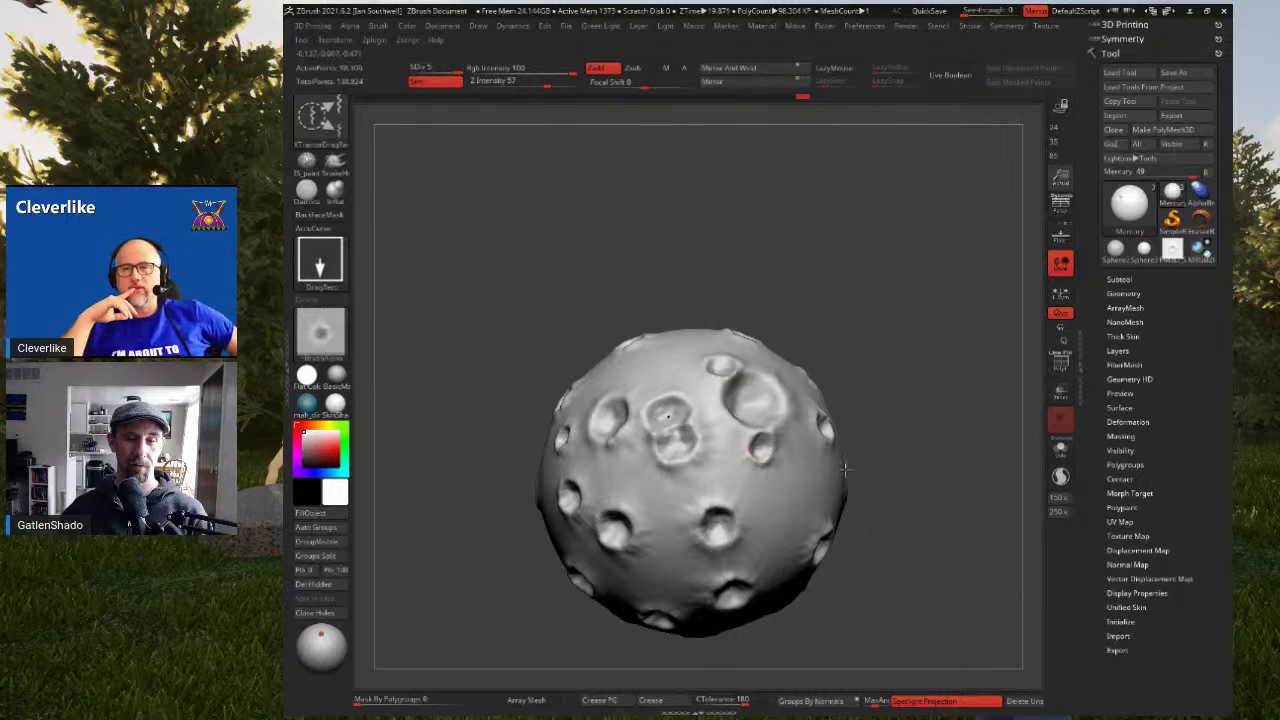
pyautogui.moveTo(727, 377); pyautogui.dragTo(764, 397, button='right')
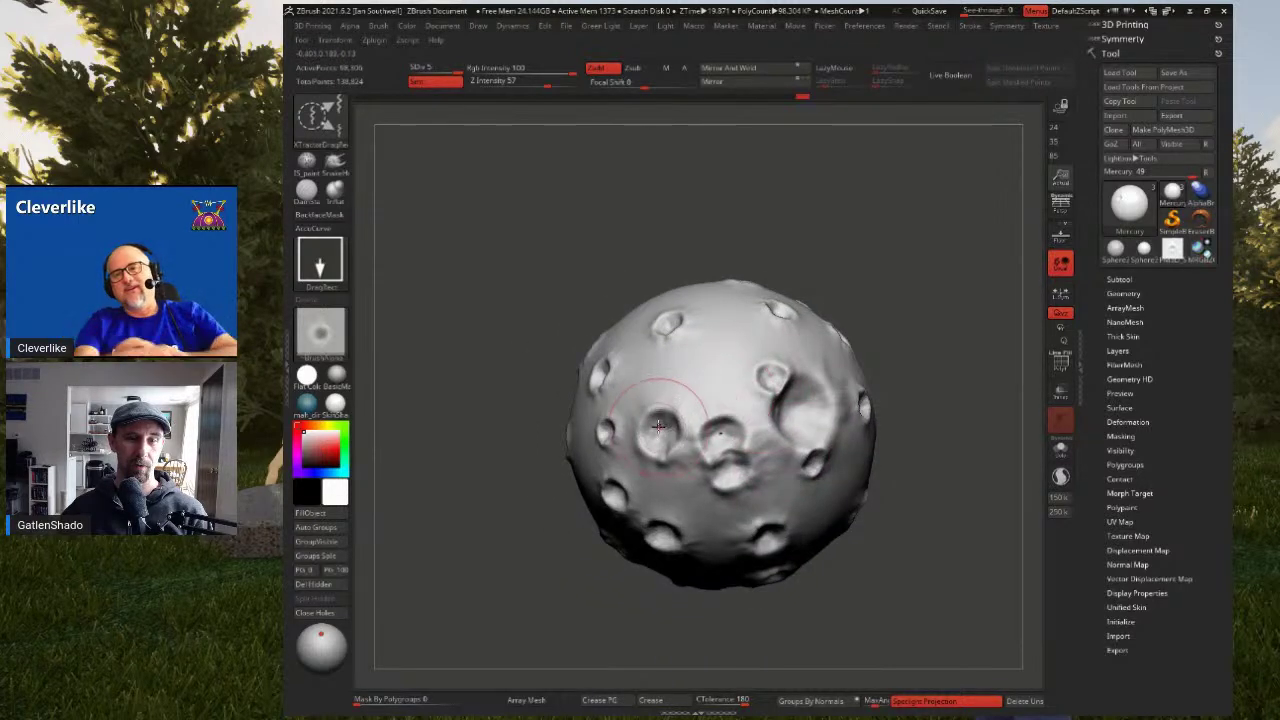
pyautogui.moveTo(677, 440); pyautogui.dragTo(774, 391, button='right')
pyautogui.moveTo(650, 345); pyautogui.dragTo(750, 469, button='right')
# Set the brush's Z Intensity to 42 and stamp shallower craters, placing some inside existing ones
pyautogui.moveTo(543, 81); pyautogui.dragTo(522, 81)
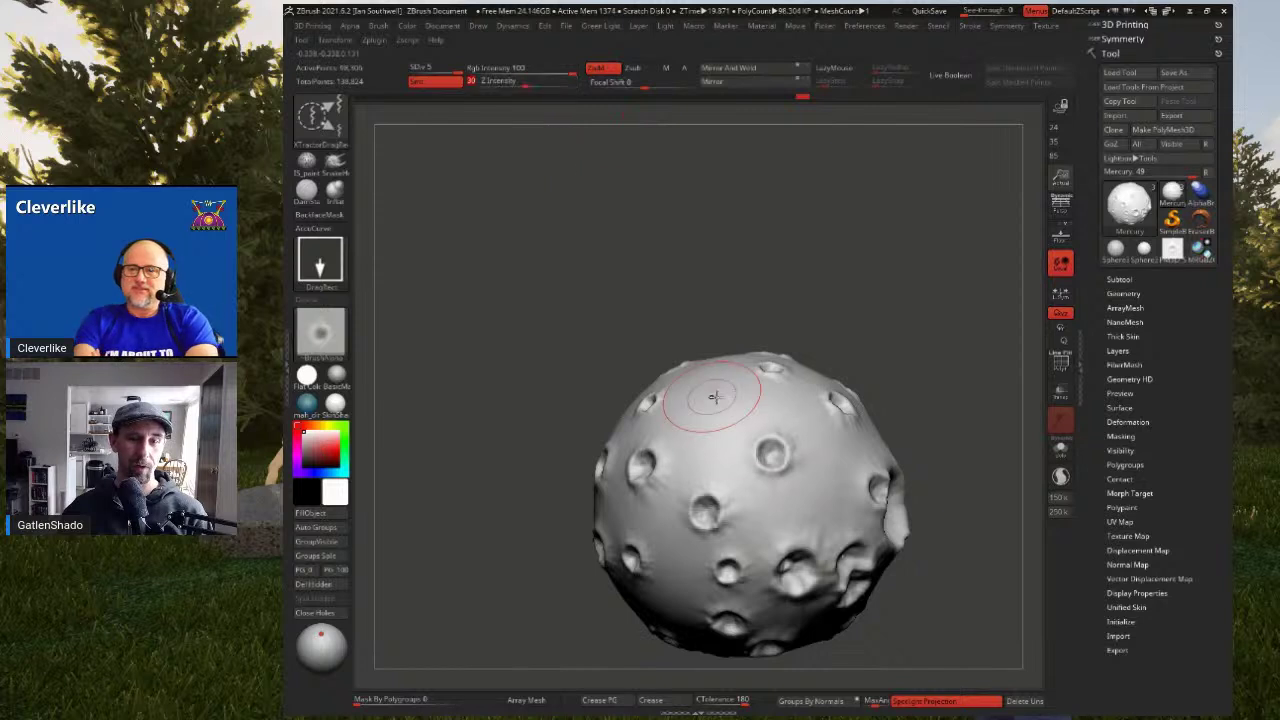
pyautogui.click(535, 82)
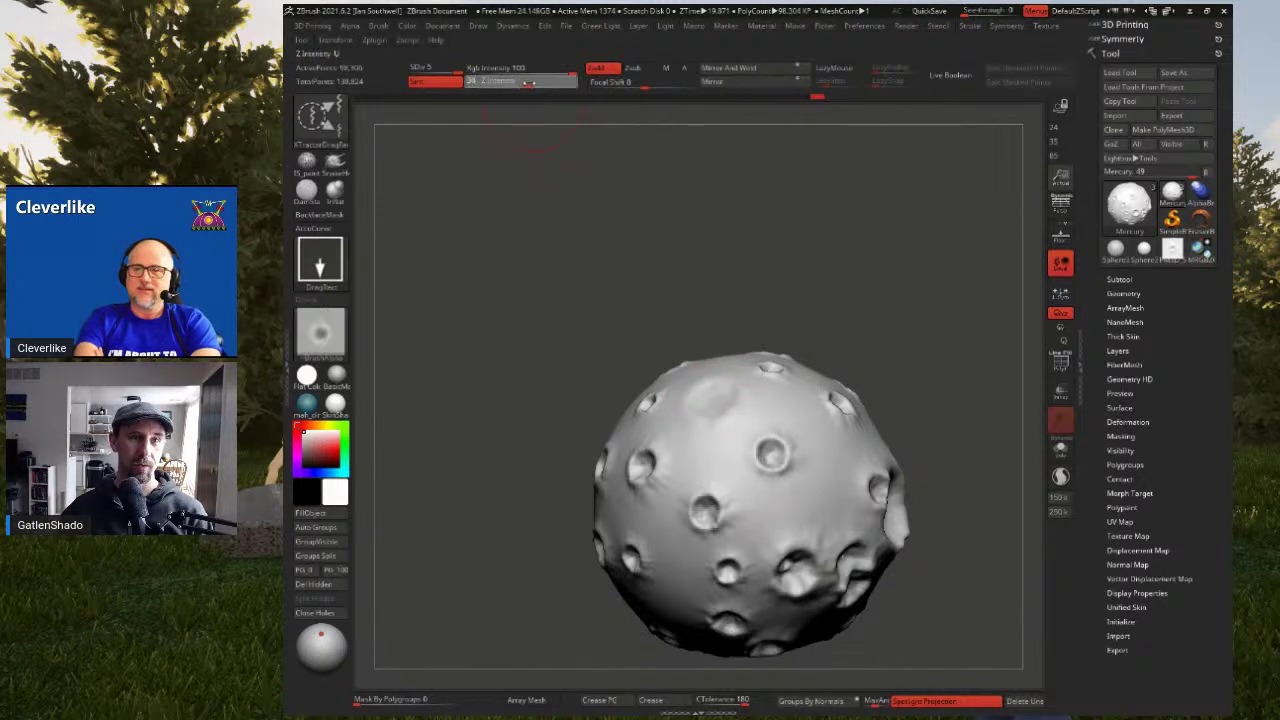
pyautogui.moveTo(723, 403)
pyautogui.mouseDown(button='right')
pyautogui.moveTo(777, 400)
pyautogui.moveTo(760, 410)
pyautogui.moveTo(749, 325)
pyautogui.mouseUp(button='right')
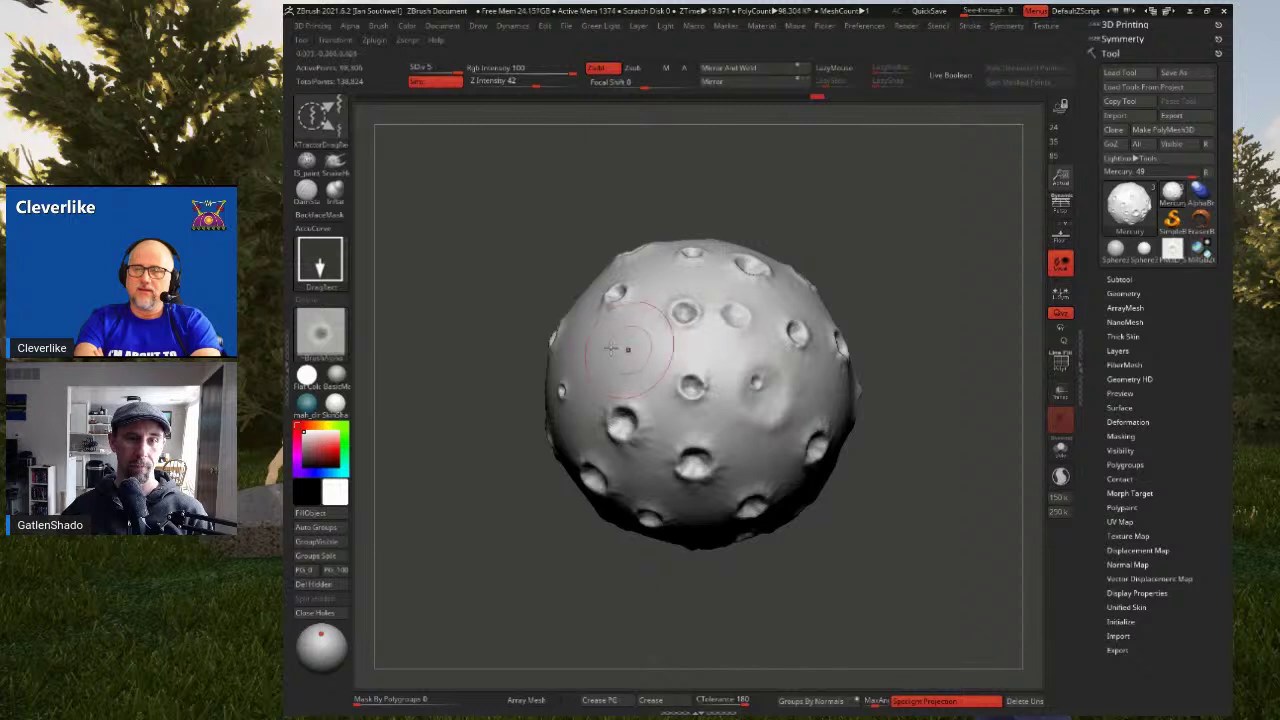
pyautogui.moveTo(668, 384)
pyautogui.mouseDown(button='right')
pyautogui.moveTo(646, 298)
pyautogui.moveTo(694, 322)
pyautogui.moveTo(656, 342)
pyautogui.moveTo(698, 371)
pyautogui.moveTo(658, 345)
pyautogui.moveTo(734, 329)
pyautogui.moveTo(738, 384)
pyautogui.moveTo(660, 384)
pyautogui.moveTo(664, 338)
pyautogui.moveTo(649, 371)
pyautogui.mouseUp(button='right')
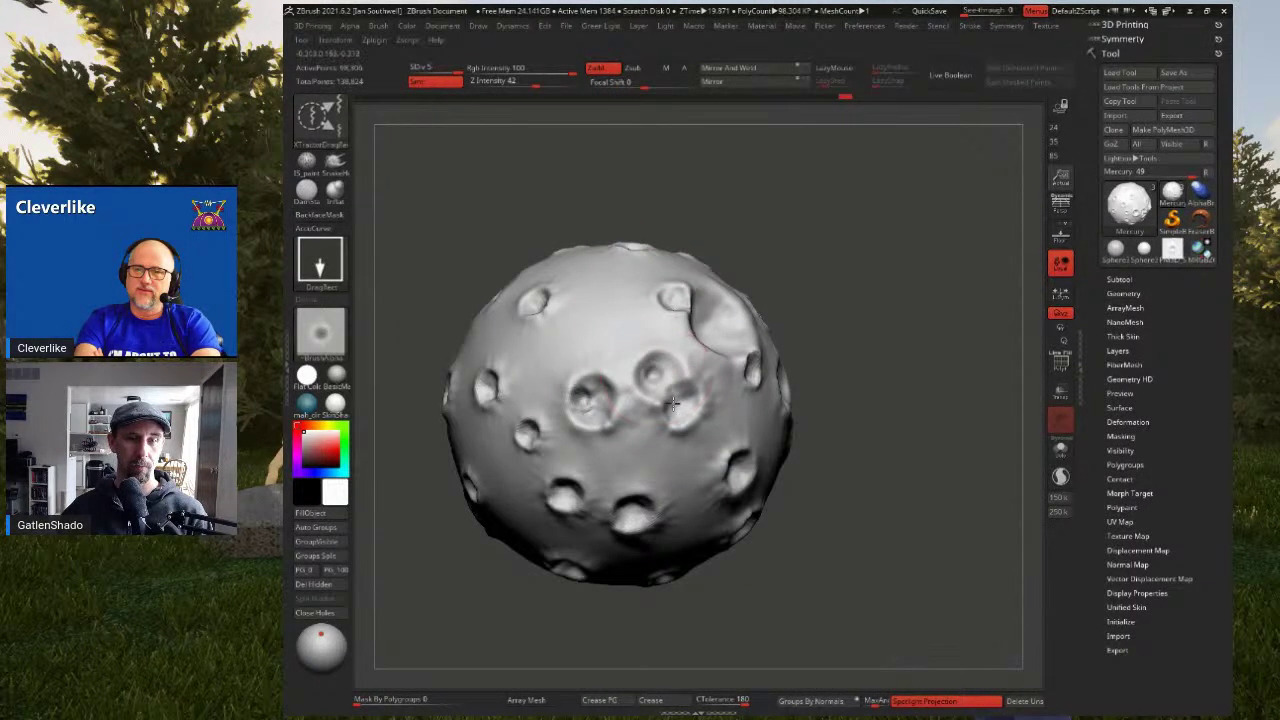
pyautogui.moveTo(648, 348)
pyautogui.keyDown('ctrl'); pyautogui.mouseDown(button='right')
pyautogui.moveTo(646, 297)
pyautogui.moveTo(683, 262)
pyautogui.mouseUp(button='right'); pyautogui.keyUp('ctrl')
pyautogui.moveTo(672, 275)
pyautogui.mouseDown()
pyautogui.moveTo(700, 300)
pyautogui.moveTo(690, 275)
pyautogui.mouseUp()
pyautogui.moveTo(668, 330)
pyautogui.keyDown('ctrl'); pyautogui.mouseDown(button='right')
pyautogui.moveTo(665, 305)
pyautogui.moveTo(676, 340)
pyautogui.moveTo(694, 298)
pyautogui.moveTo(706, 320)
pyautogui.moveTo(673, 330)
pyautogui.mouseUp(button='right'); pyautogui.keyUp('ctrl')
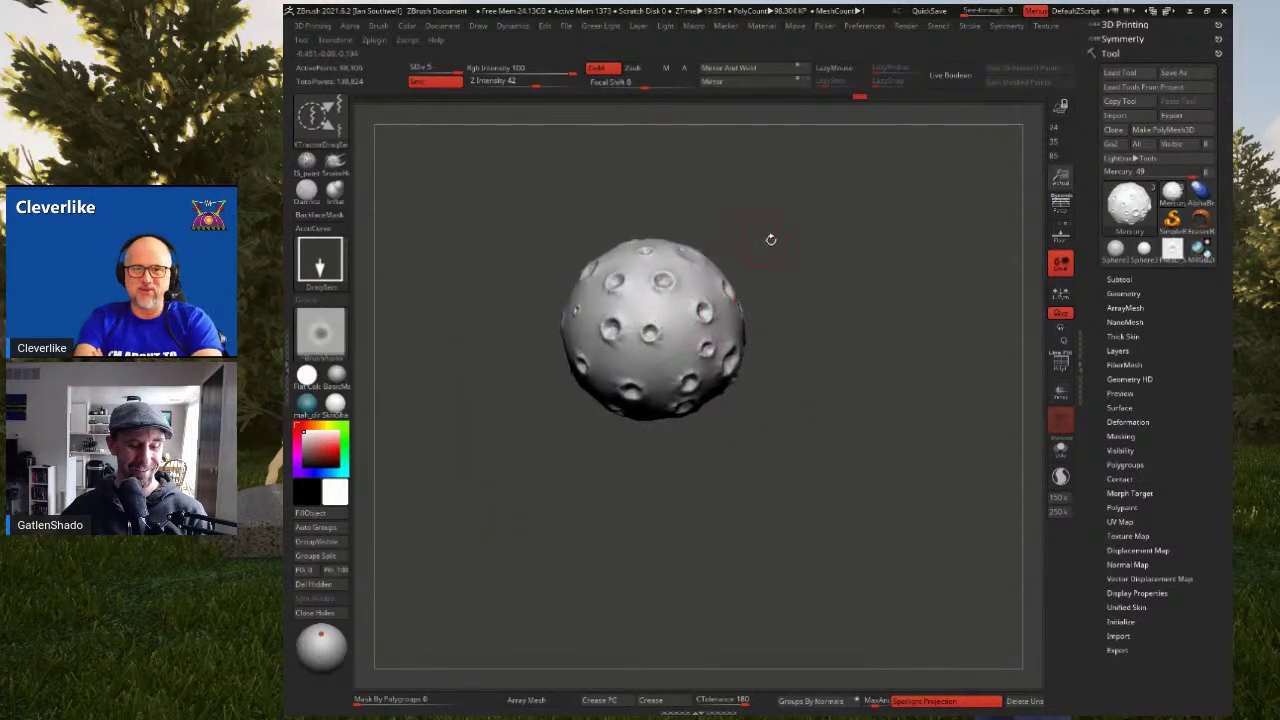
# Switch to the Move Topological brush and enlarge its draw size to cover most of the sphere
pyautogui.press('b')
pyautogui.press('m')
pyautogui.press('t')
pyautogui.press('space')
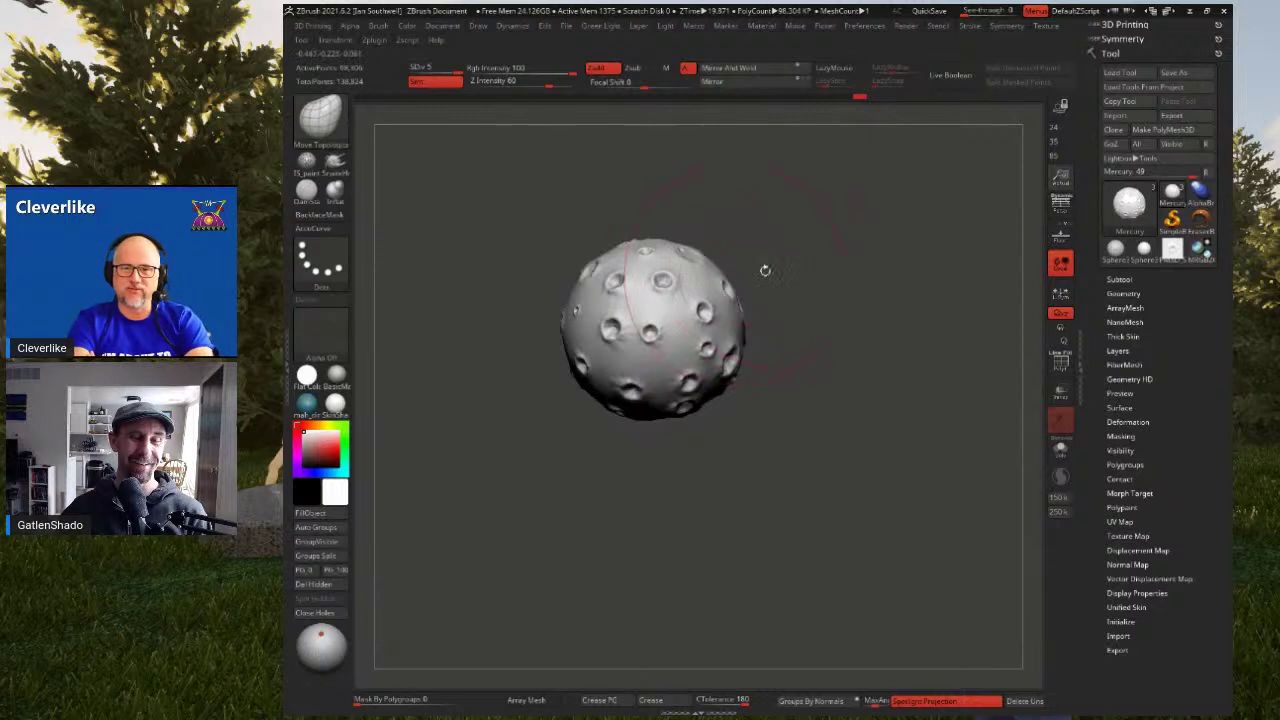
pyautogui.press('space')
pyautogui.press('space')
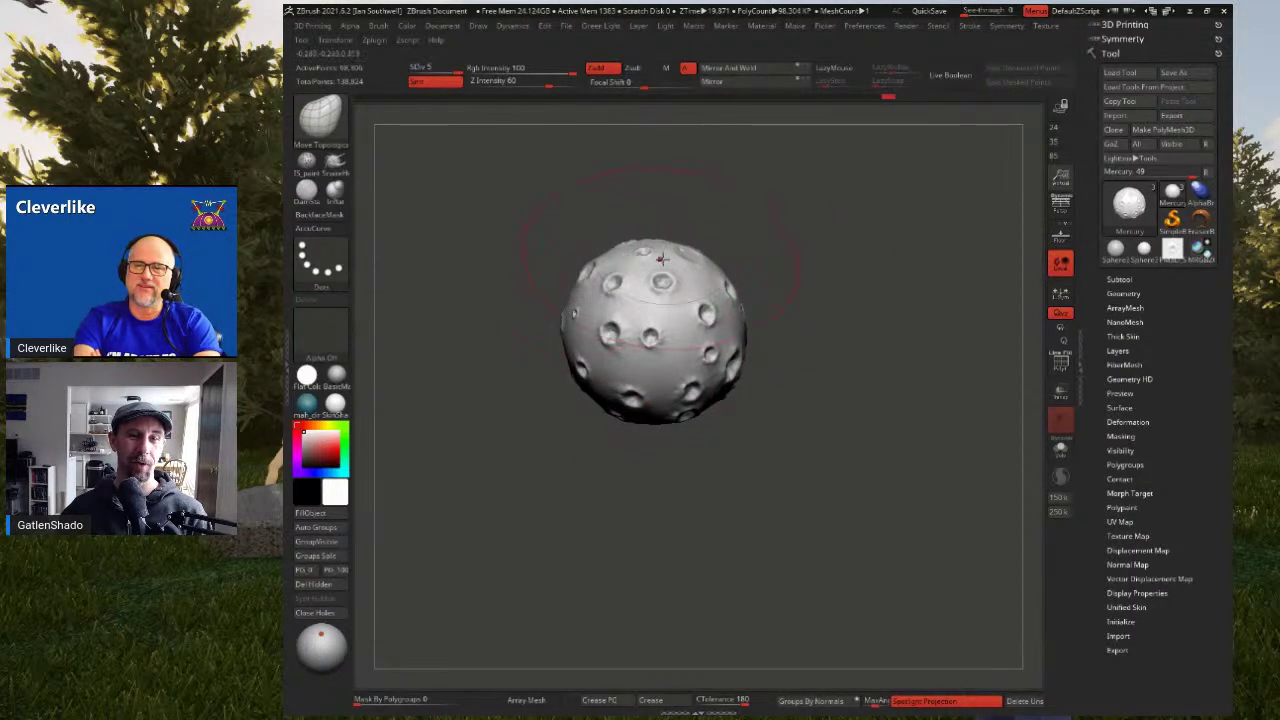
# Nudge the planet's surface at several places around it to make its silhouette slightly irregular
pyautogui.moveTo(692, 275); pyautogui.dragTo(727, 297)
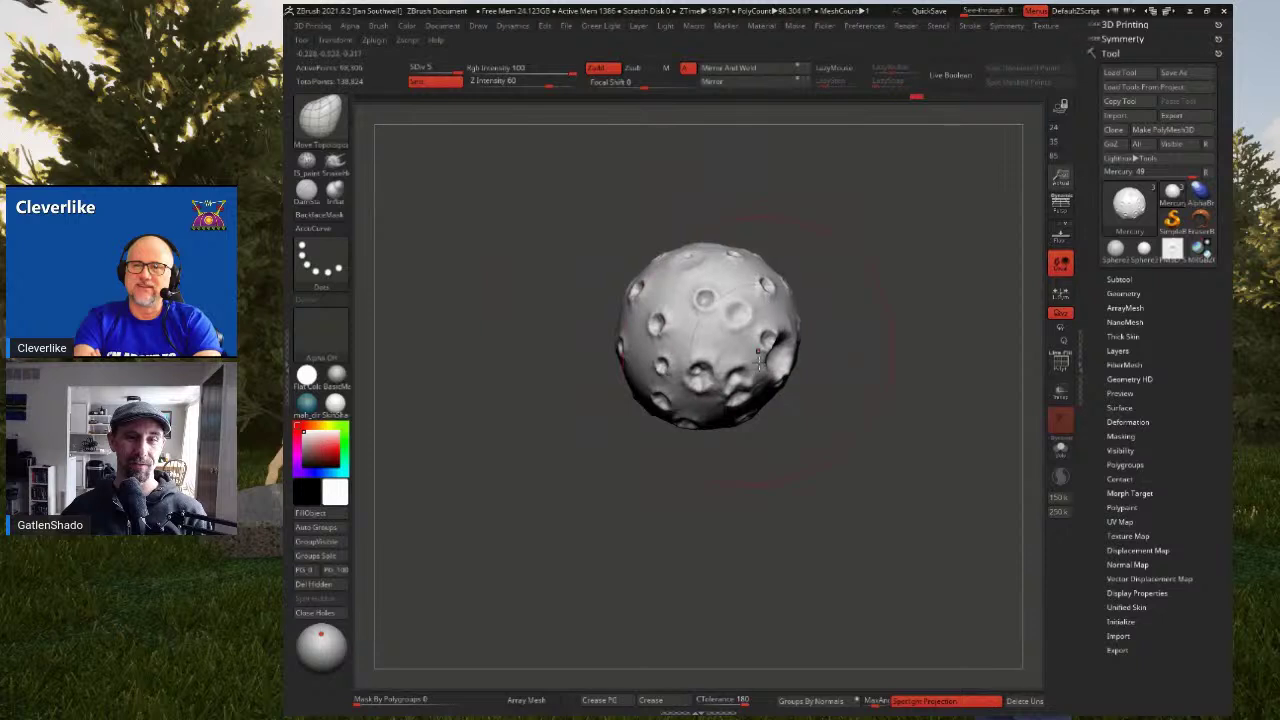
pyautogui.moveTo(757, 296); pyautogui.dragTo(750, 290)
pyautogui.moveTo(750, 290)
pyautogui.mouseDown(button='right')
pyautogui.moveTo(790, 275)
pyautogui.moveTo(720, 285)
pyautogui.mouseUp(button='right')
pyautogui.moveTo(840, 290); pyautogui.dragTo(830, 290)
pyautogui.moveTo(830, 290); pyautogui.dragTo(801, 287, button='right')
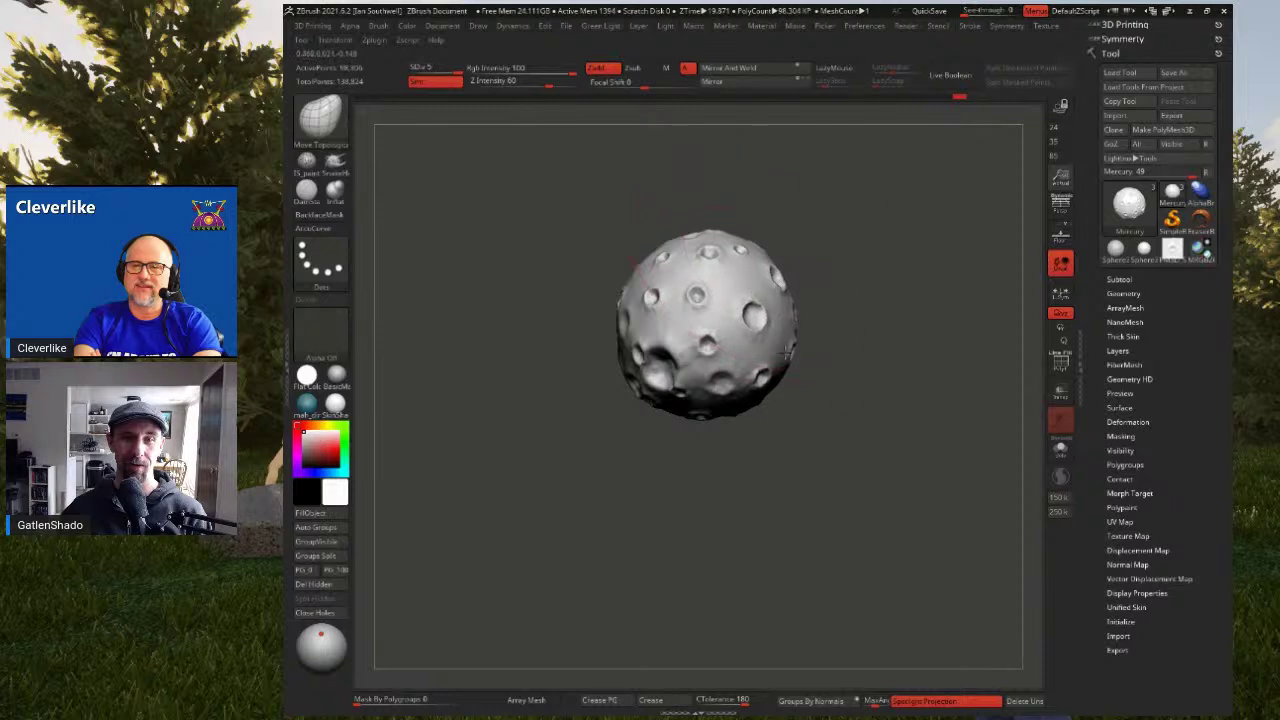
pyautogui.moveTo(766, 343)
pyautogui.mouseDown(button='right')
pyautogui.moveTo(862, 352)
pyautogui.moveTo(799, 327)
pyautogui.mouseUp(button='right')
pyautogui.moveTo(776, 281)
pyautogui.mouseDown(button='right')
pyautogui.moveTo(730, 288)
pyautogui.moveTo(754, 292)
pyautogui.mouseUp(button='right')
# Soften groups of craters on two sides of the planet with the Smooth brush
pyautogui.press('shift')
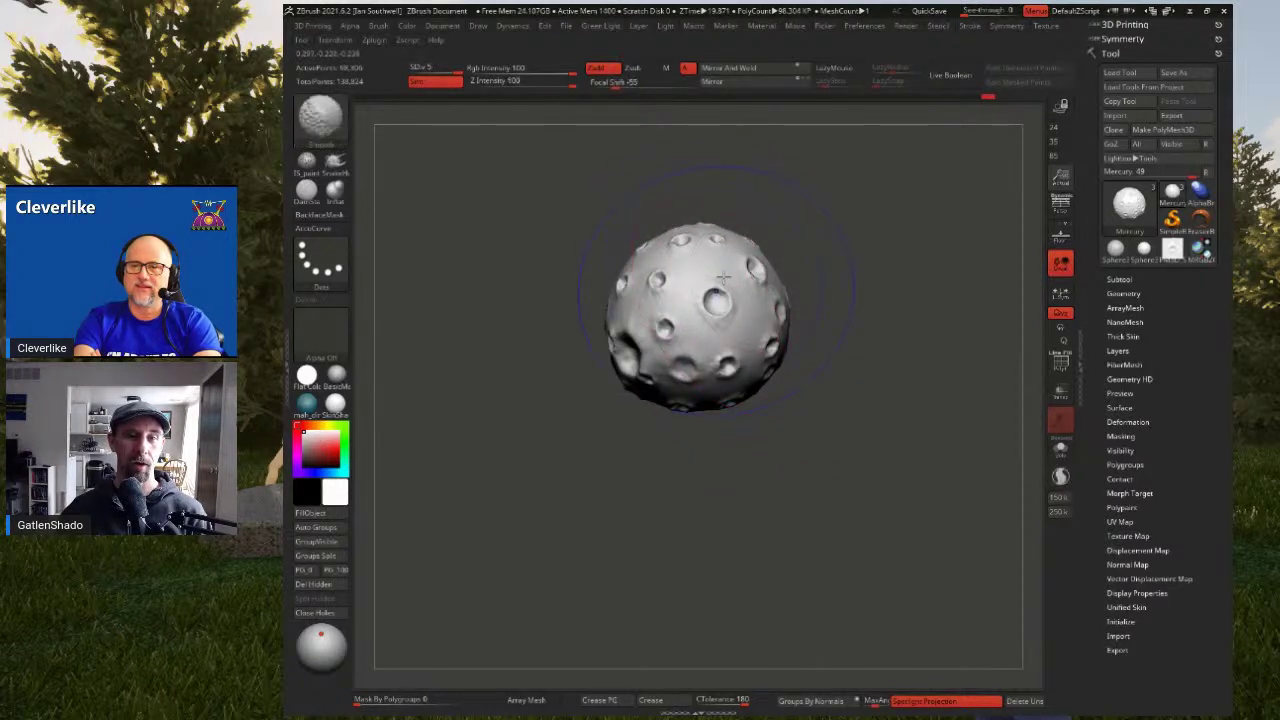
pyautogui.moveTo(663, 392)
pyautogui.mouseDown(button='right')
pyautogui.moveTo(768, 350)
pyautogui.moveTo(749, 298)
pyautogui.moveTo(838, 312)
pyautogui.moveTo(773, 306)
pyautogui.mouseUp(button='right')
pyautogui.keyDown('shift'); pyautogui.moveTo(773, 306); pyautogui.dragTo(771, 290); pyautogui.keyUp('shift')
pyautogui.moveTo(771, 290); pyautogui.dragTo(768, 325, button='right')
pyautogui.keyDown('shift'); pyautogui.moveTo(768, 325); pyautogui.dragTo(774, 337); pyautogui.keyUp('shift')
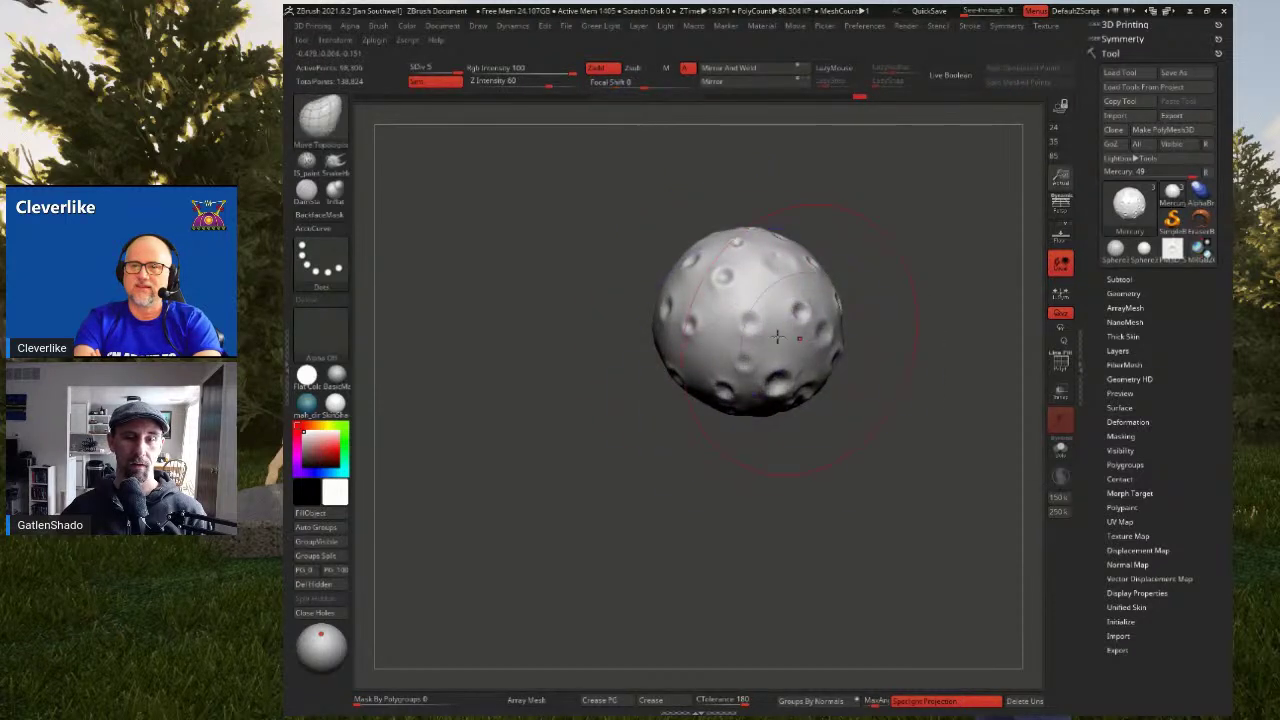
pyautogui.moveTo(774, 337); pyautogui.dragTo(794, 327, button='right')
# Look through the brush options and smooth more craters on the other sides of the planet
pyautogui.press('ctrl')
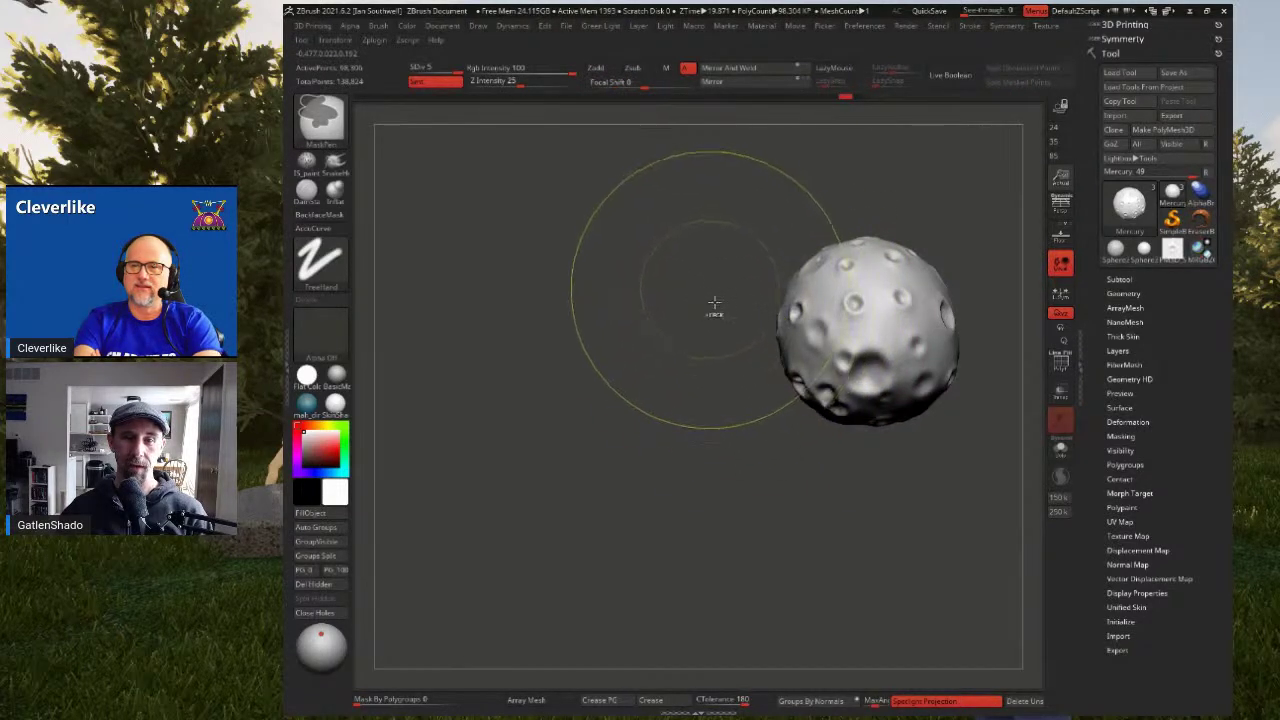
pyautogui.click(379, 26)
pyautogui.keyDown('shift'); pyautogui.click(441, 540); pyautogui.keyUp('shift')
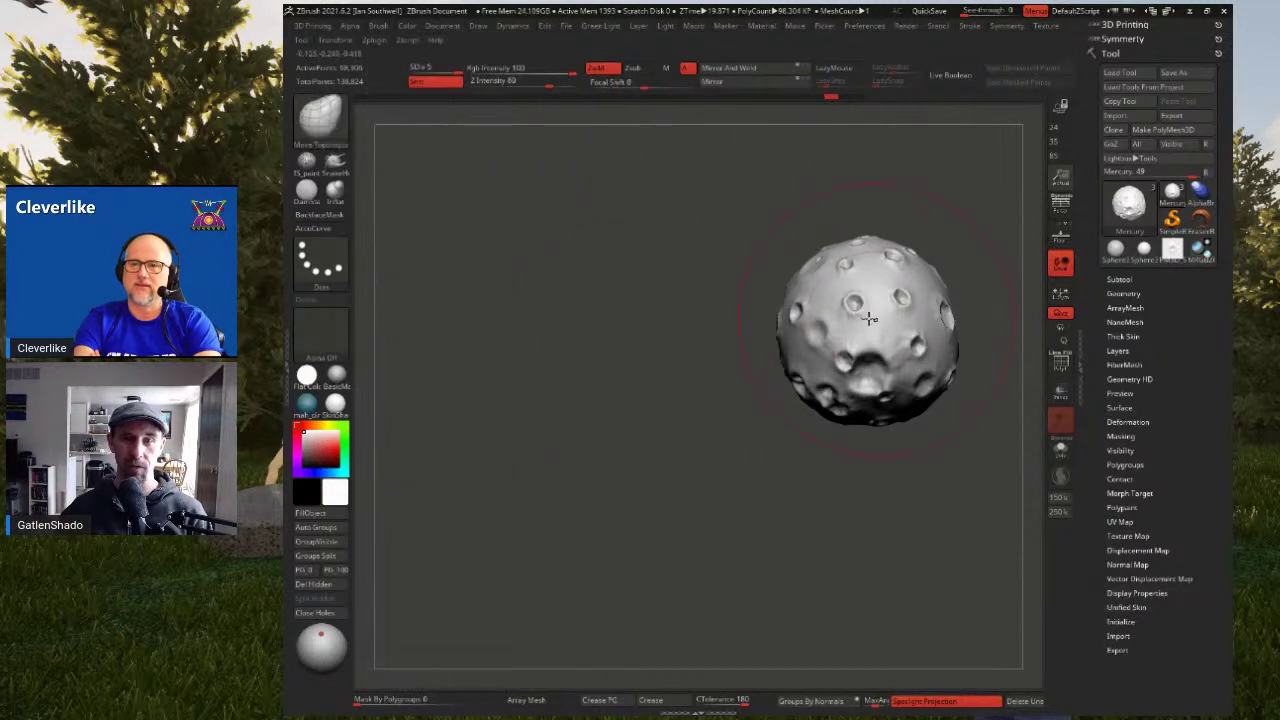
pyautogui.moveTo(868, 320)
pyautogui.mouseDown(button='right')
pyautogui.moveTo(911, 320)
pyautogui.moveTo(715, 364)
pyautogui.moveTo(852, 320)
pyautogui.mouseUp(button='right')
pyautogui.keyDown('alt'); pyautogui.moveTo(852, 320); pyautogui.dragTo(751, 363, button='right'); pyautogui.keyUp('alt')
pyautogui.moveTo(768, 453)
pyautogui.mouseDown(button='right')
pyautogui.moveTo(787, 392)
pyautogui.moveTo(750, 402)
pyautogui.moveTo(797, 390)
pyautogui.moveTo(790, 401)
pyautogui.moveTo(850, 370)
pyautogui.moveTo(783, 333)
pyautogui.mouseUp(button='right')
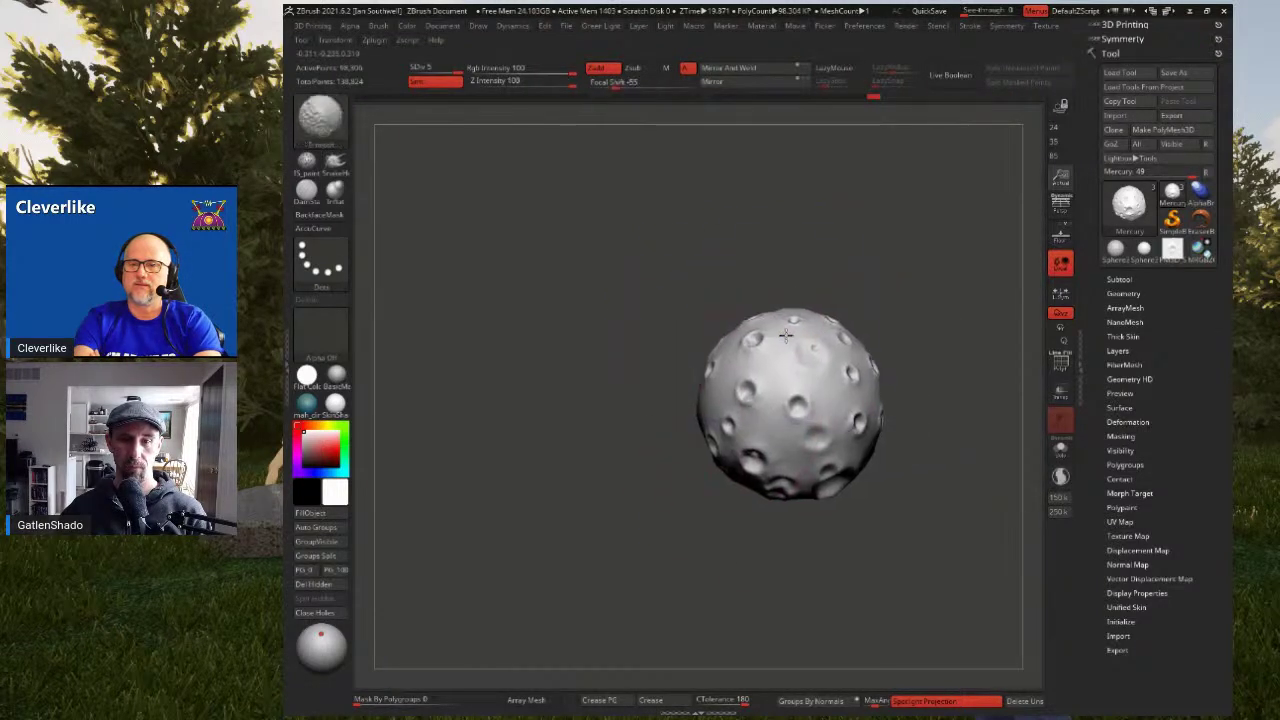
pyautogui.moveTo(782, 484)
pyautogui.mouseDown(button='right')
pyautogui.moveTo(769, 359)
pyautogui.moveTo(905, 382)
pyautogui.moveTo(808, 368)
pyautogui.moveTo(714, 407)
pyautogui.moveTo(737, 320)
pyautogui.moveTo(820, 277)
pyautogui.moveTo(790, 238)
pyautogui.moveTo(781, 260)
pyautogui.mouseUp(button='right')
# Reduce the draw size of the Move Topological brush
pyautogui.rightClick(690, 310)
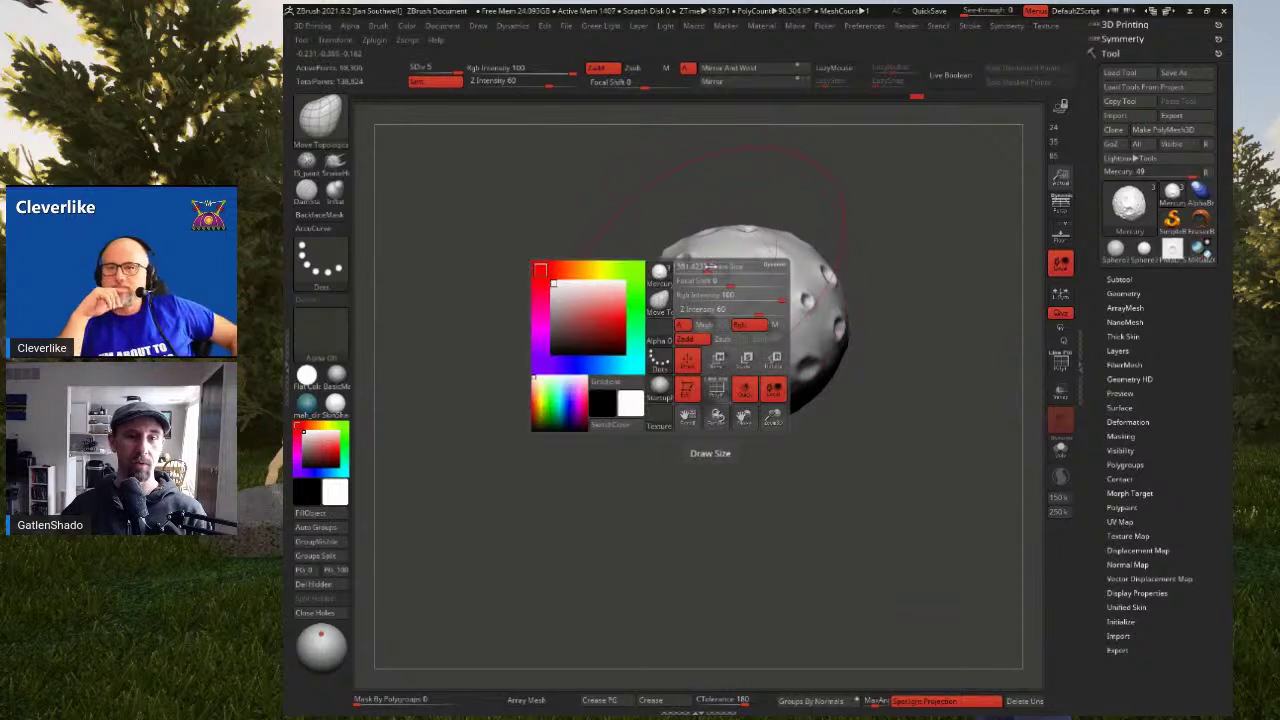
pyautogui.moveTo(540, 222); pyautogui.dragTo(568, 257, button='right')
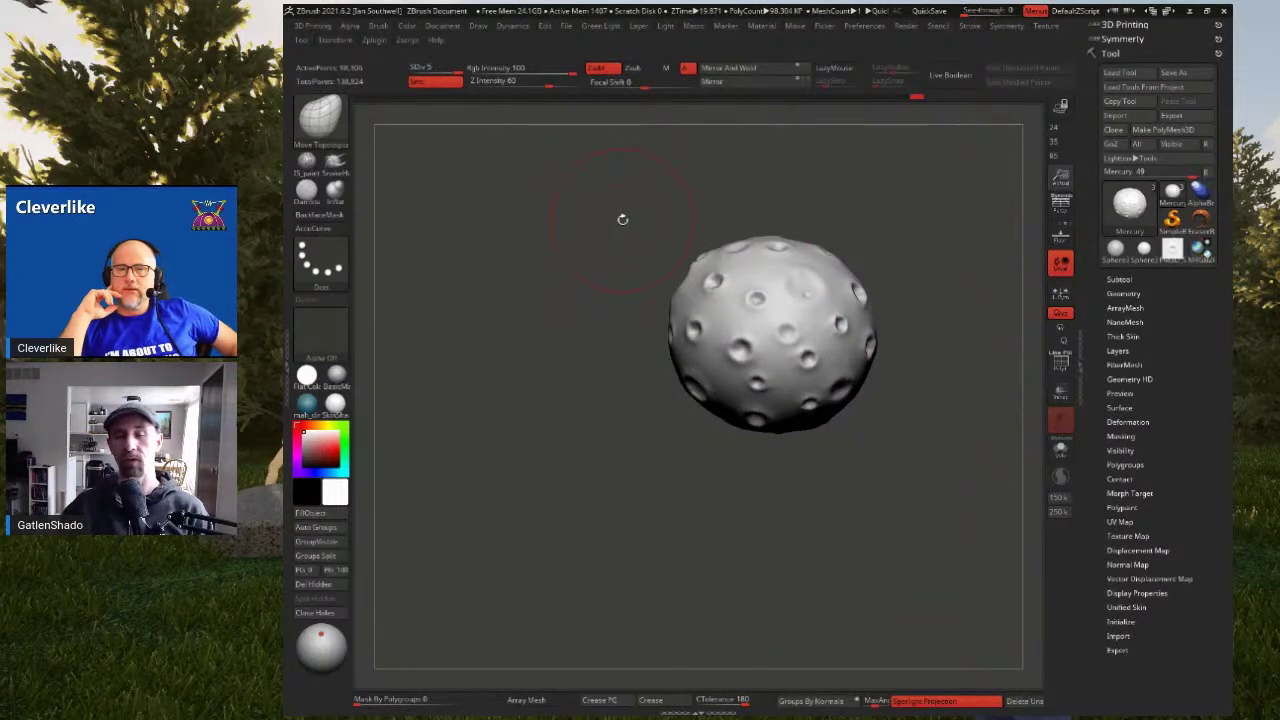
pyautogui.moveTo(946, 333); pyautogui.dragTo(886, 306, button='right')
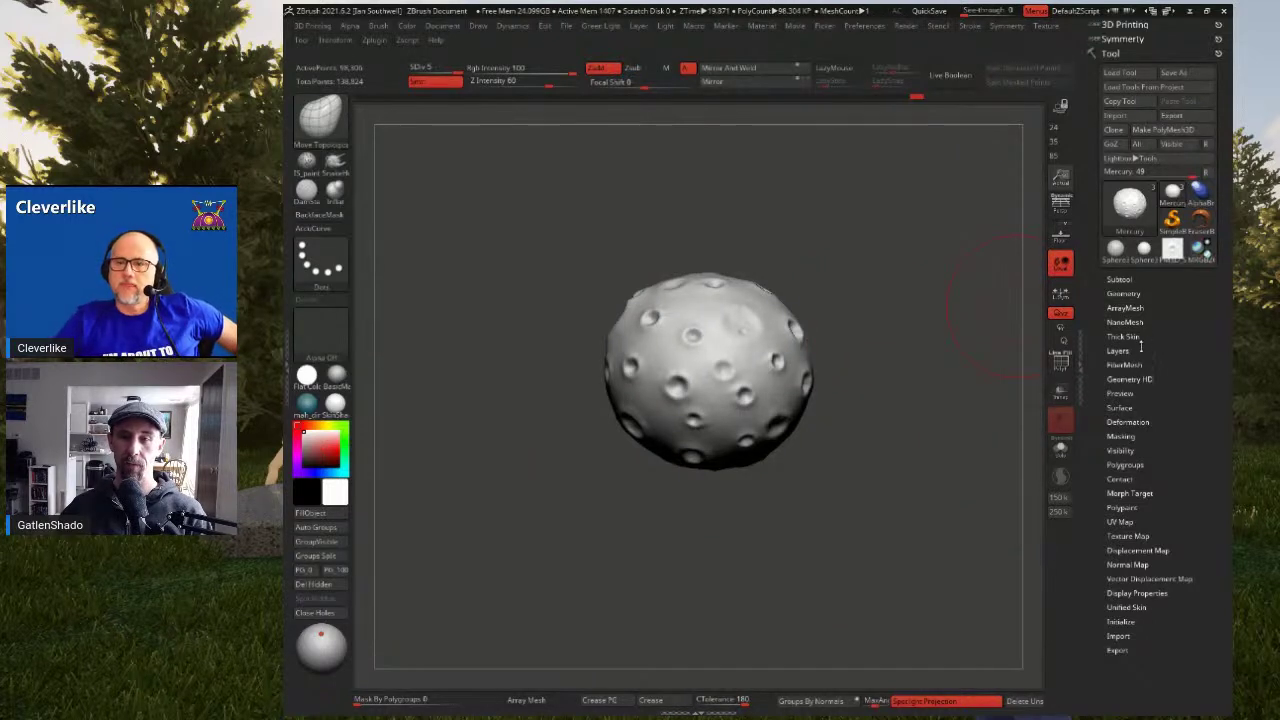
# Open NoiseMaker for the planet and reshape the noise curve to rise early, level off in the middle and climb steeply at the end
pyautogui.click(1122, 408)
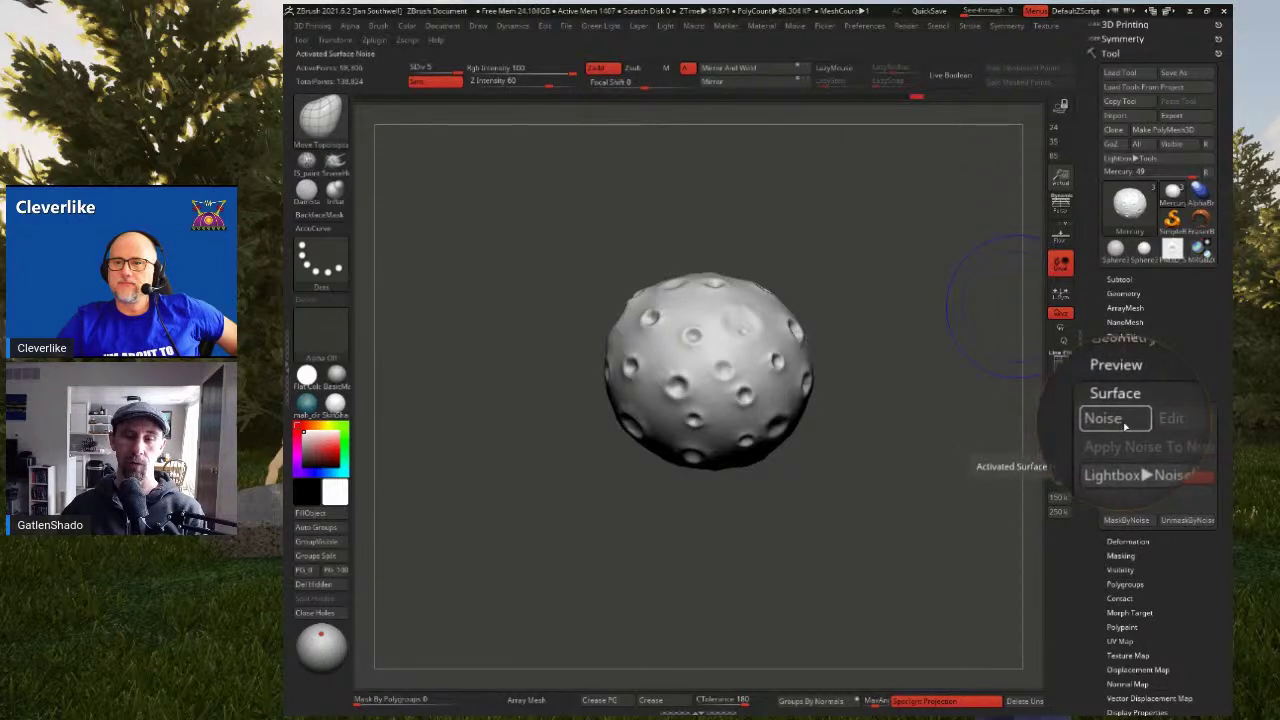
pyautogui.click(1103, 419)
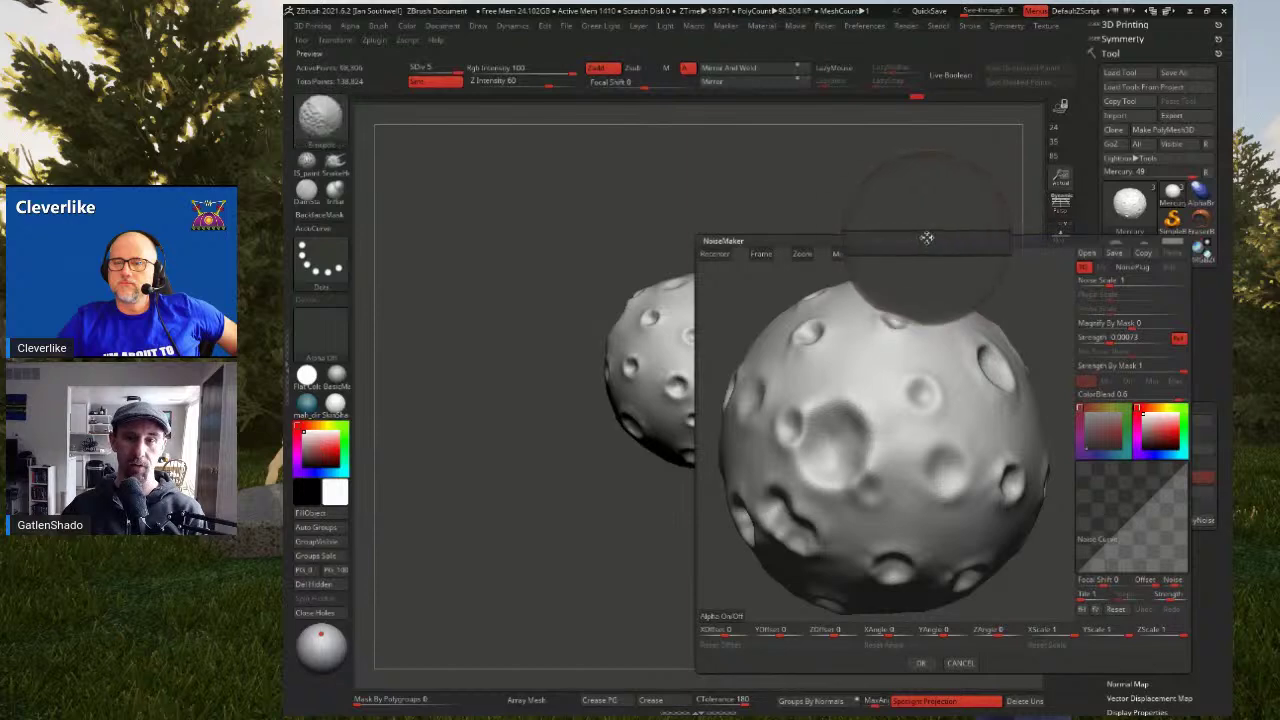
pyautogui.press('Escape')
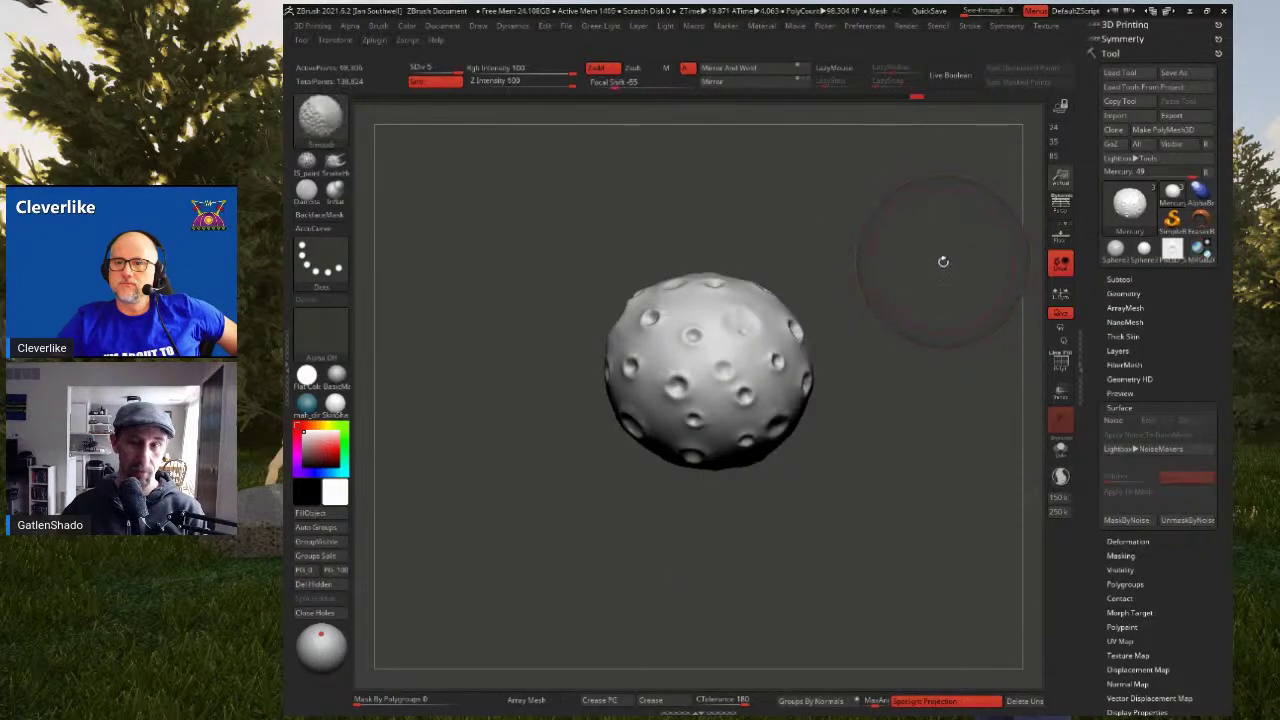
pyautogui.click(1114, 421)
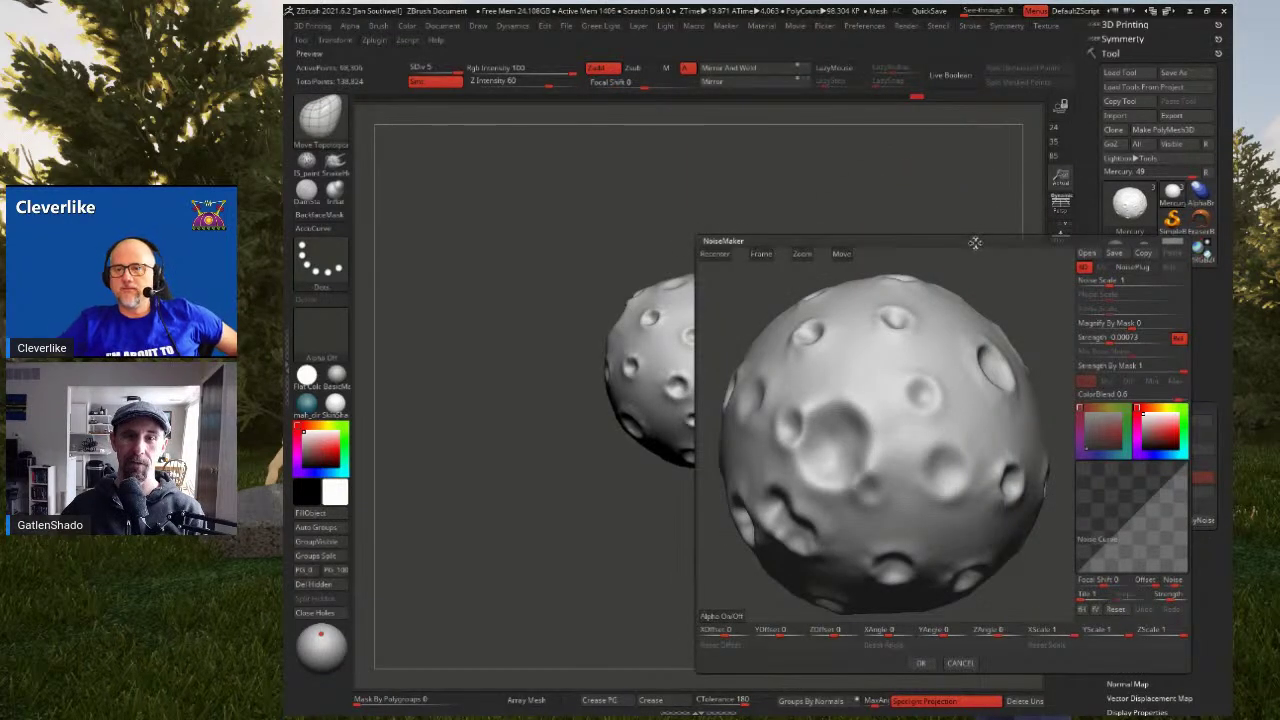
pyautogui.moveTo(752, 352); pyautogui.dragTo(846, 394)
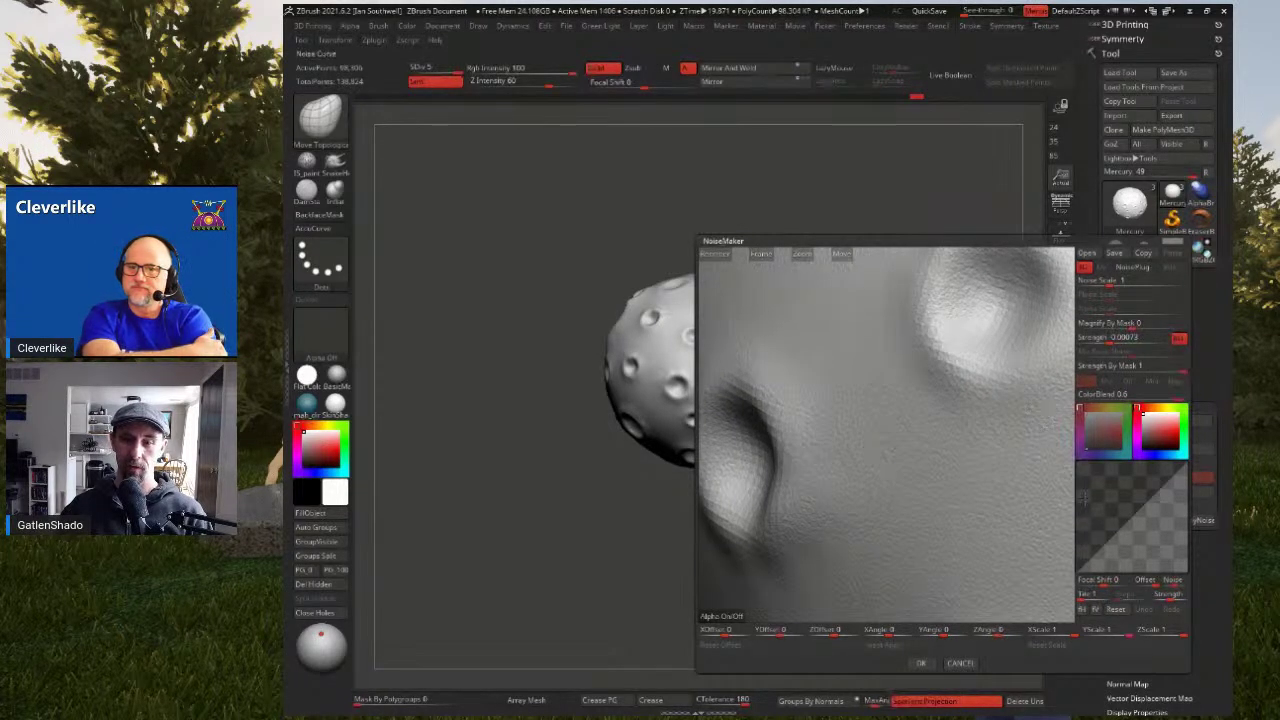
pyautogui.moveTo(1111, 538); pyautogui.dragTo(1153, 515)
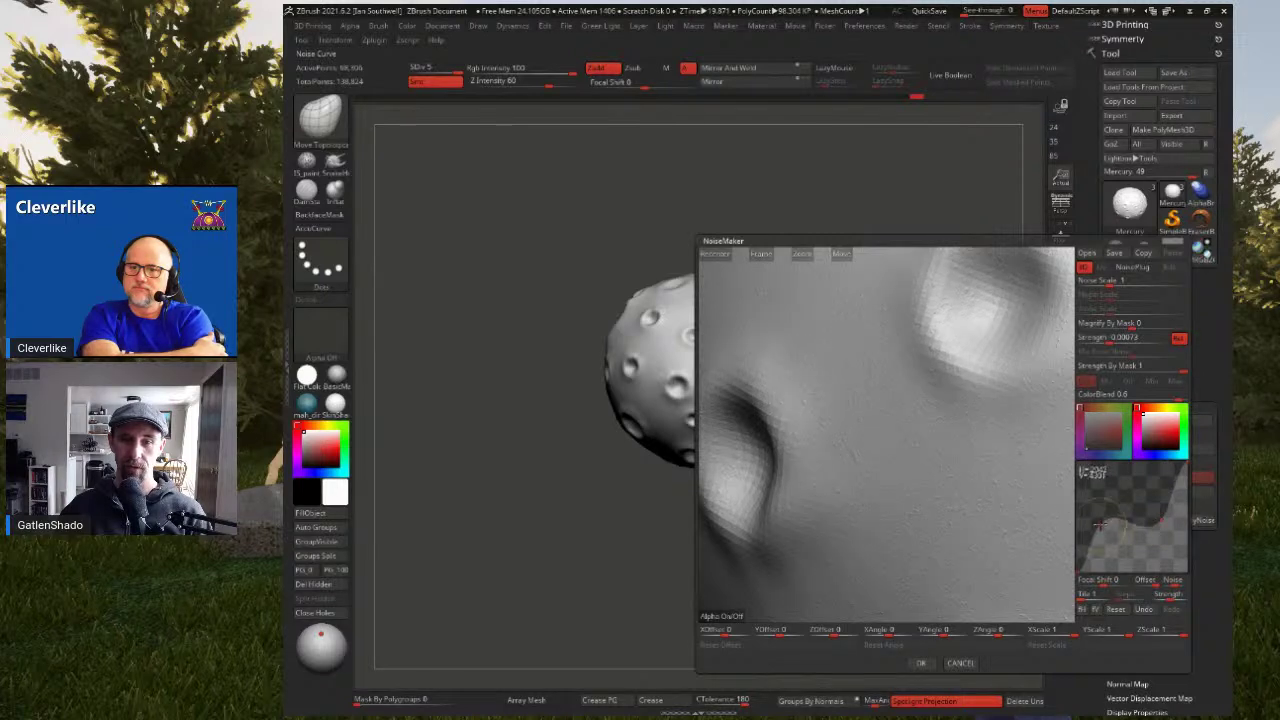
pyautogui.moveTo(1103, 503); pyautogui.dragTo(1124, 540)
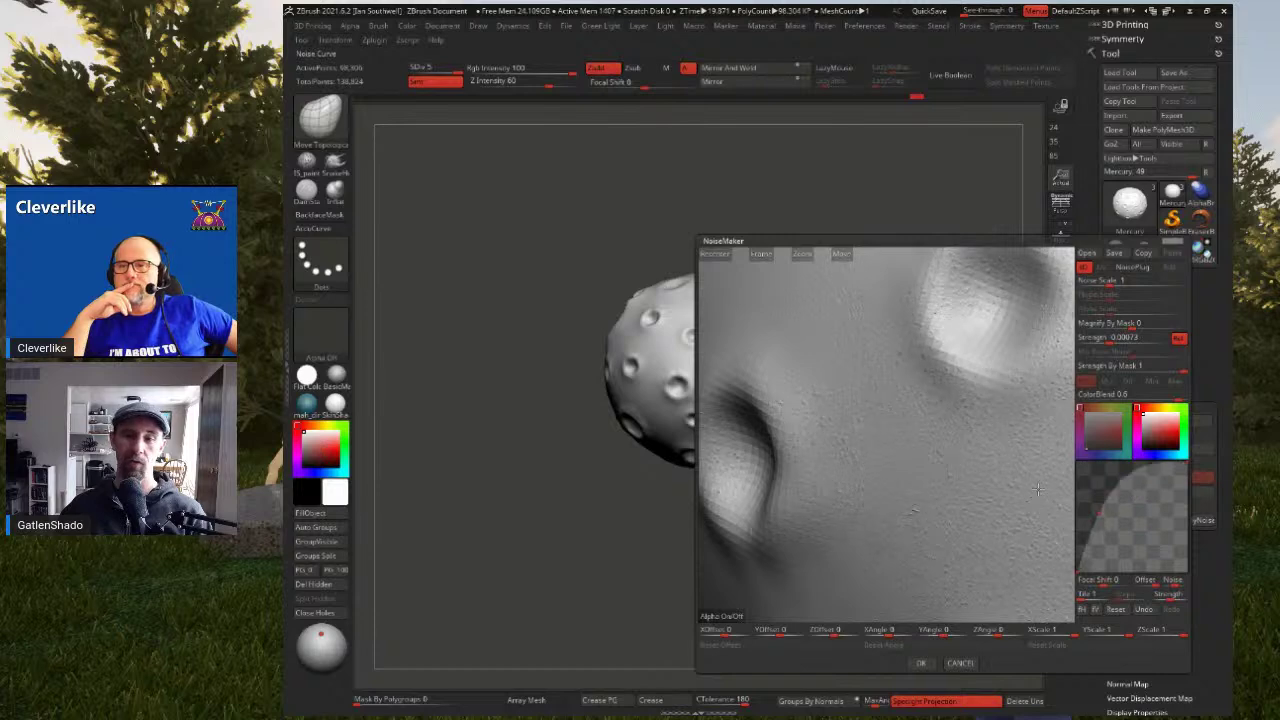
pyautogui.moveTo(1132, 486); pyautogui.dragTo(1145, 533)
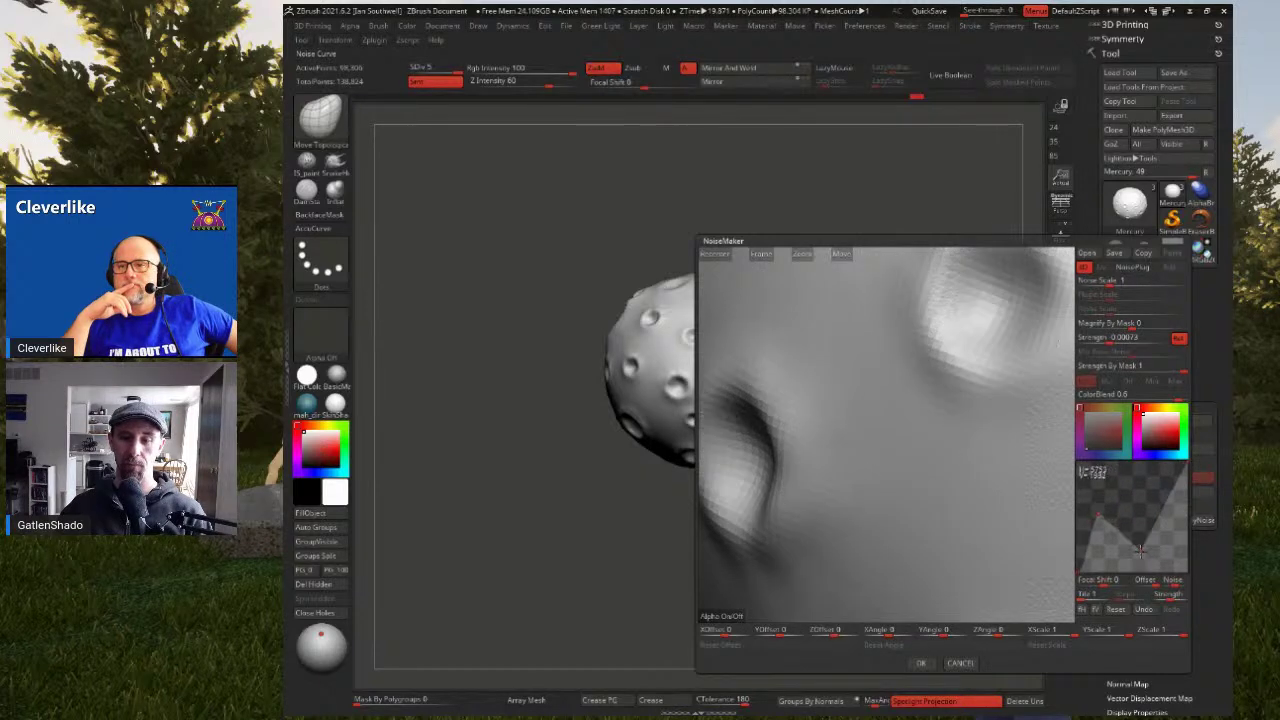
pyautogui.moveTo(1094, 498)
pyautogui.mouseDown()
pyautogui.moveTo(1142, 524)
pyautogui.moveTo(1100, 508)
pyautogui.moveTo(1086, 520)
pyautogui.moveTo(1163, 510)
pyautogui.moveTo(1113, 549)
pyautogui.moveTo(1109, 507)
pyautogui.mouseUp()
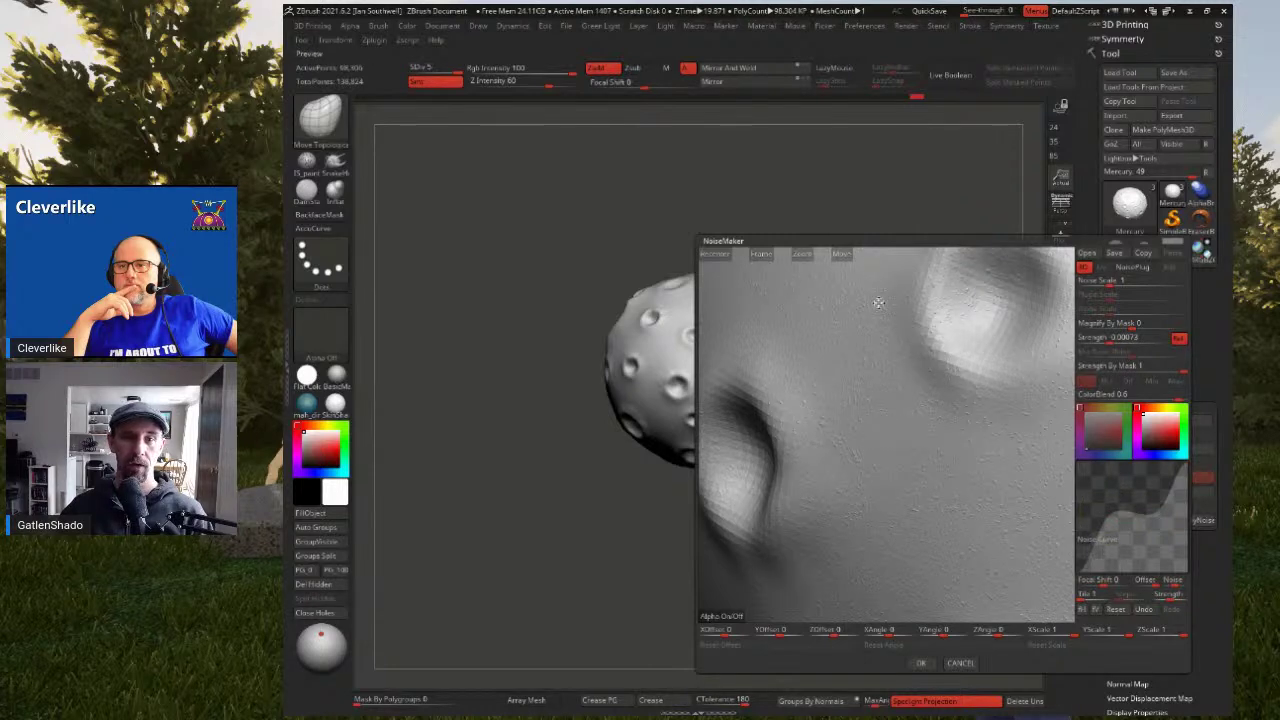
# Set the noise scale to about 17.9 and its strength to about 0.0007, and accept the surface noise
pyautogui.moveTo(800, 250); pyautogui.dragTo(790, 216)
pyautogui.moveTo(909, 303); pyautogui.dragTo(890, 450)
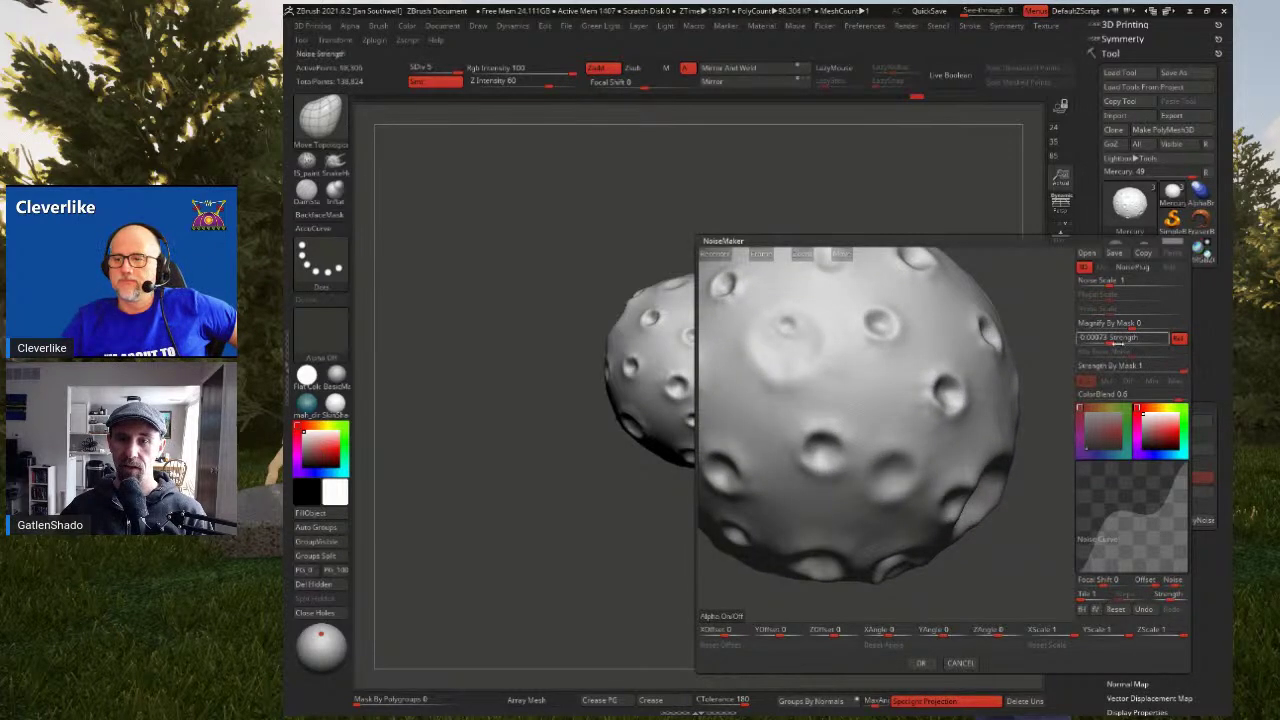
pyautogui.moveTo(1118, 343); pyautogui.dragTo(1110, 340)
pyautogui.moveTo(1108, 283); pyautogui.dragTo(1112, 284)
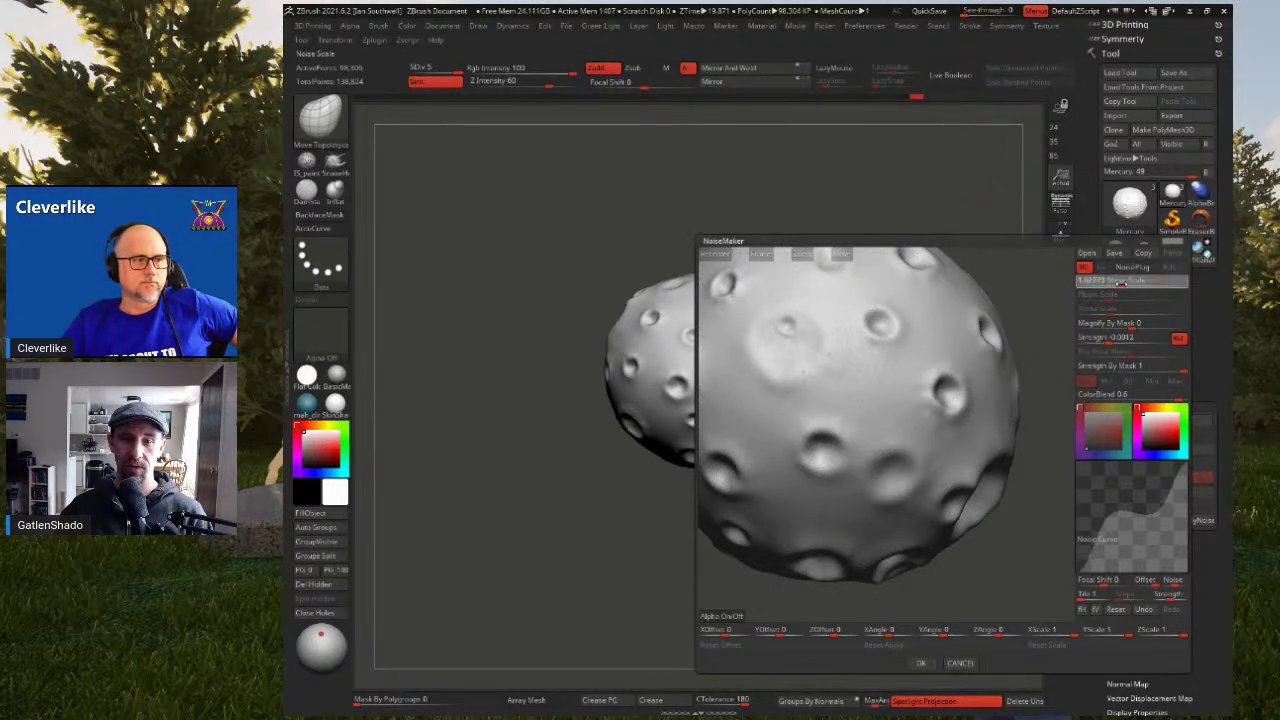
pyautogui.moveTo(1126, 284); pyautogui.dragTo(1136, 284)
pyautogui.click(1118, 338)
pyautogui.moveTo(1118, 338); pyautogui.dragTo(1111, 340)
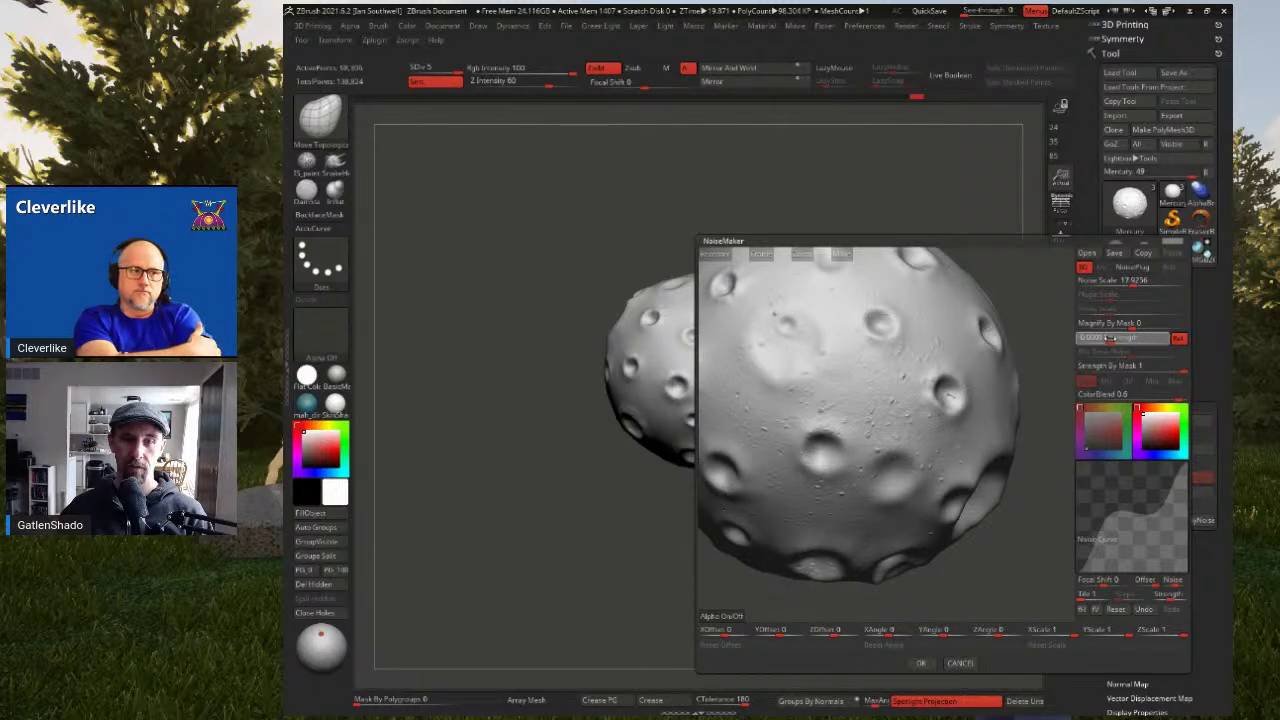
pyautogui.click(1109, 338)
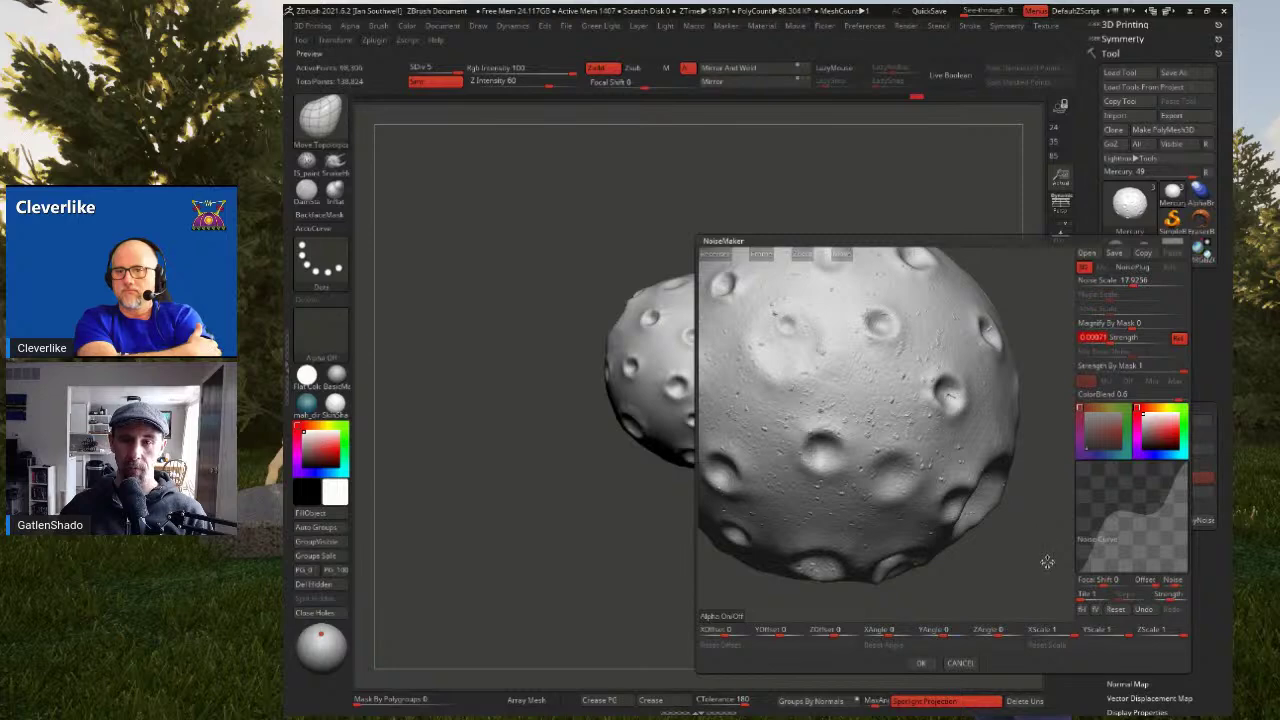
pyautogui.click(925, 663)
# Examine the noise preview on the planet up close, switching it off and on to compare the surface
pyautogui.moveTo(943, 446); pyautogui.dragTo(815, 358)
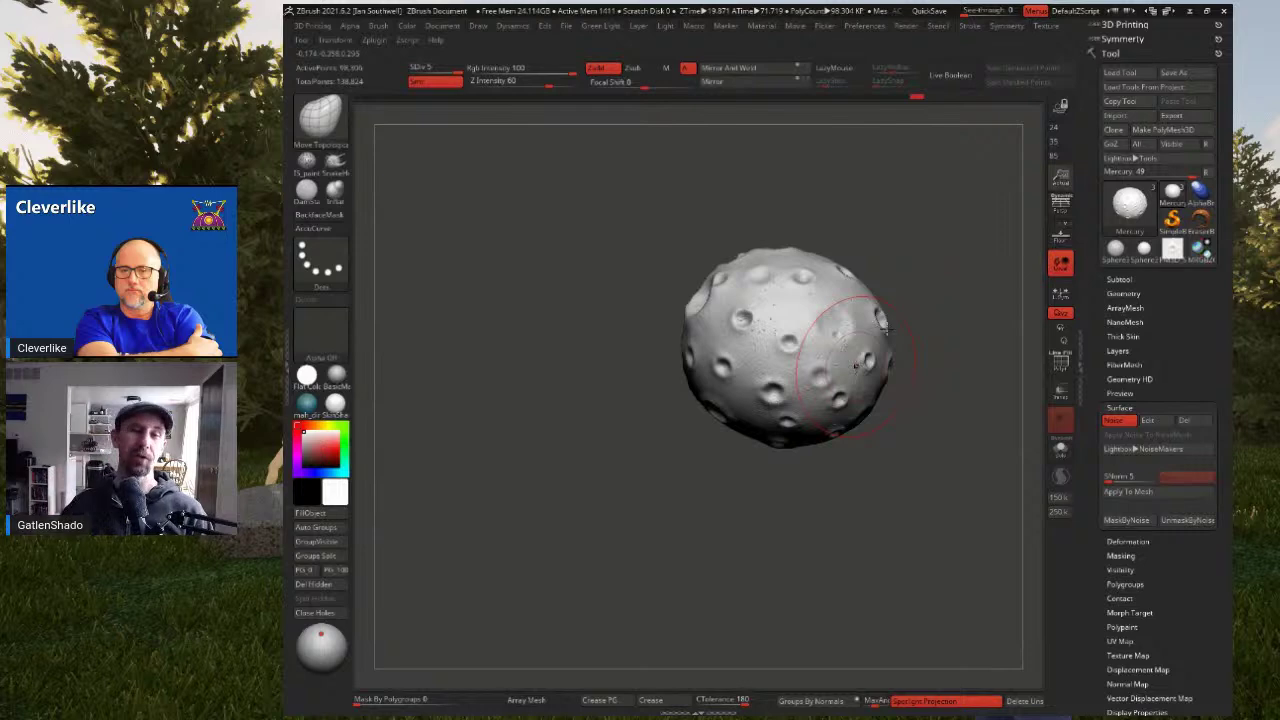
pyautogui.press('f')
pyautogui.moveTo(766, 325)
pyautogui.mouseDown(button='right')
pyautogui.moveTo(805, 340)
pyautogui.moveTo(761, 335)
pyautogui.mouseUp(button='right')
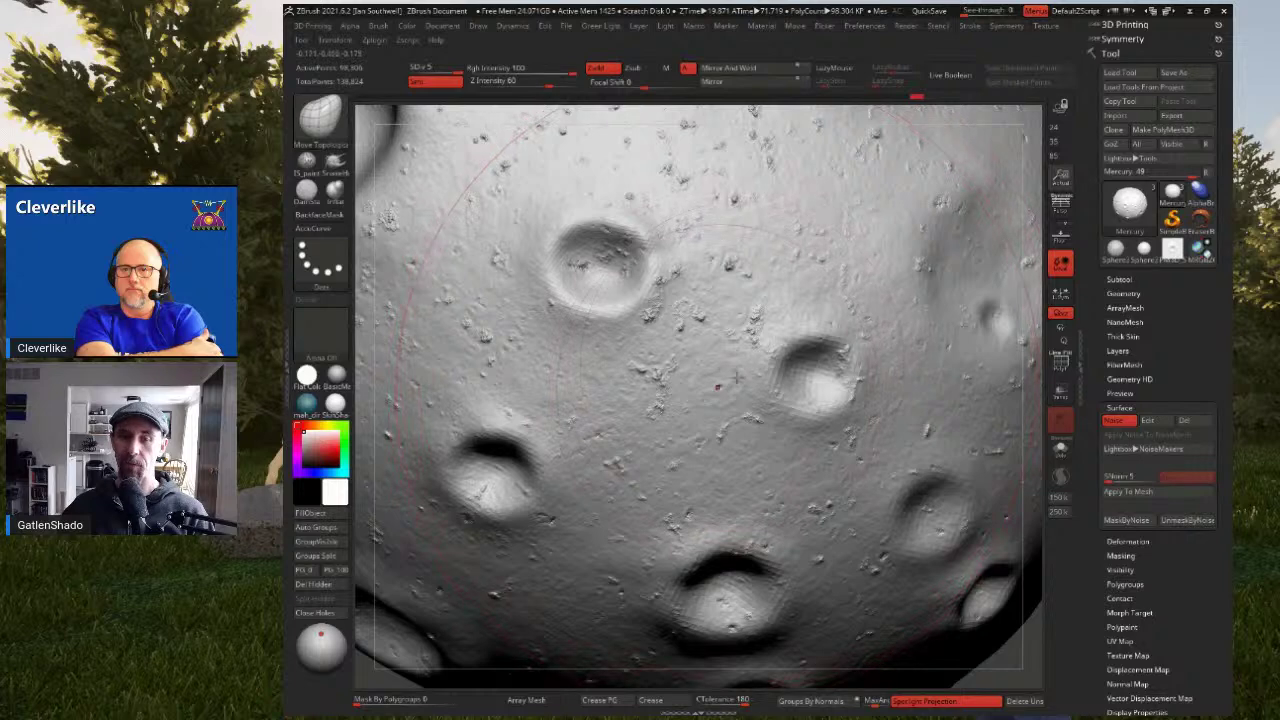
pyautogui.click(1119, 420)
pyautogui.click(1121, 421)
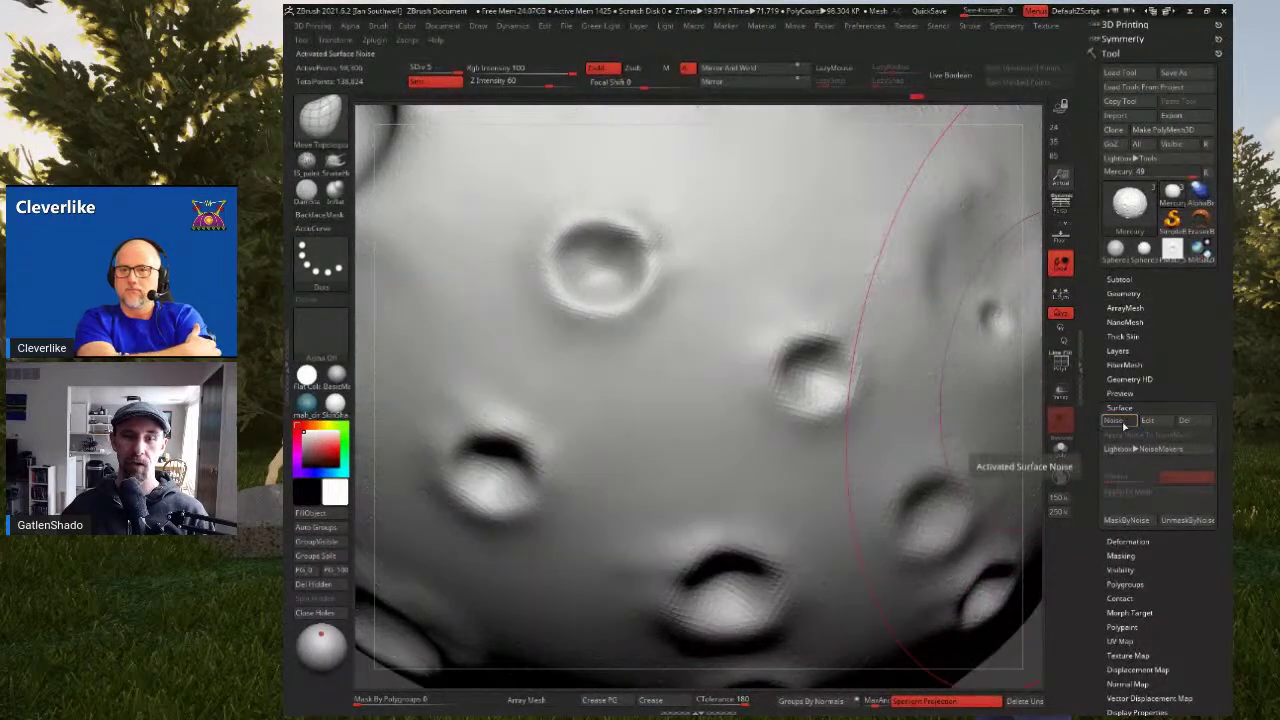
pyautogui.click(1120, 420)
pyautogui.click(1120, 420)
pyautogui.click(1120, 420)
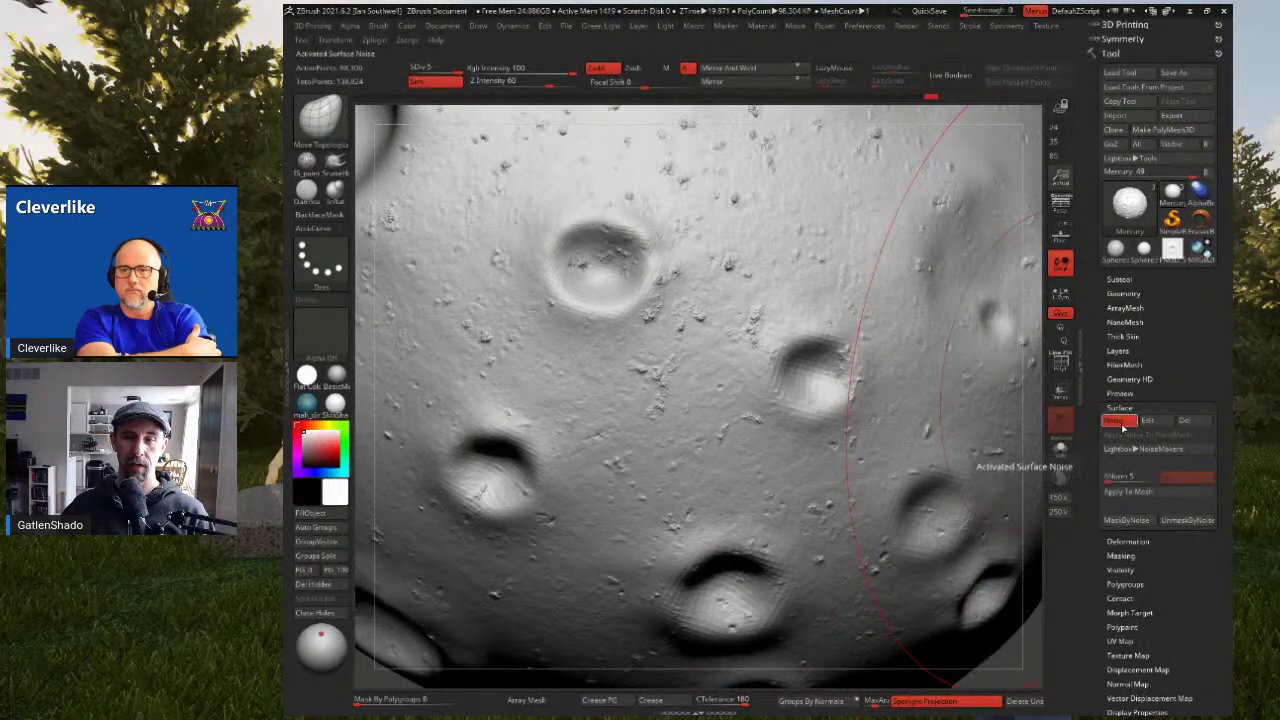
# Try applying the surface noise to the mesh at the current subdivision level, and undo it
pyautogui.click(1127, 493)
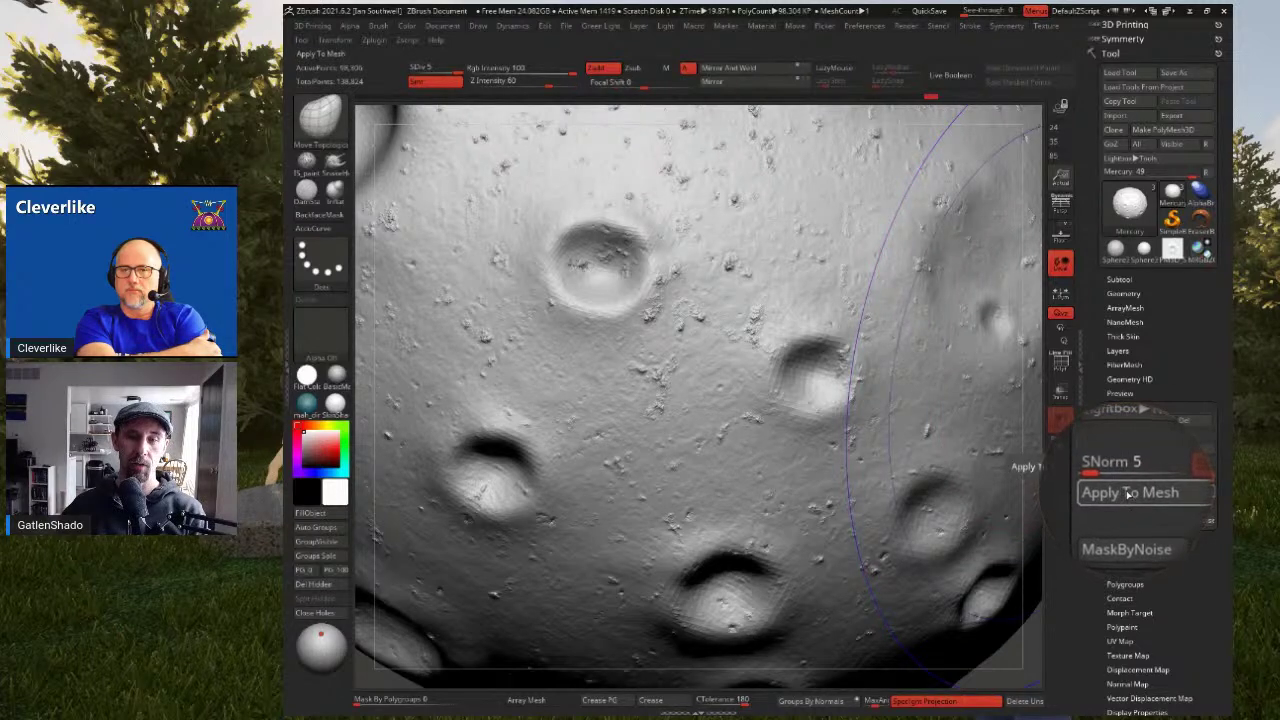
pyautogui.click(1128, 493)
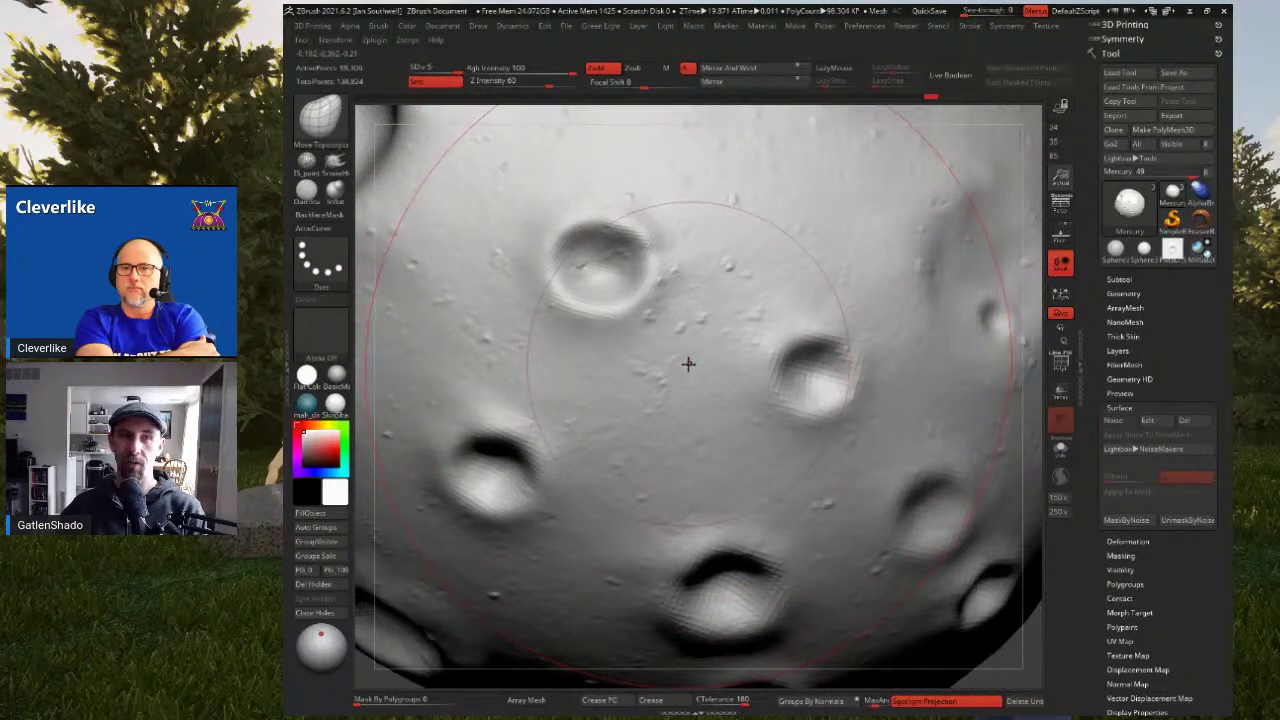
pyautogui.press('shift')
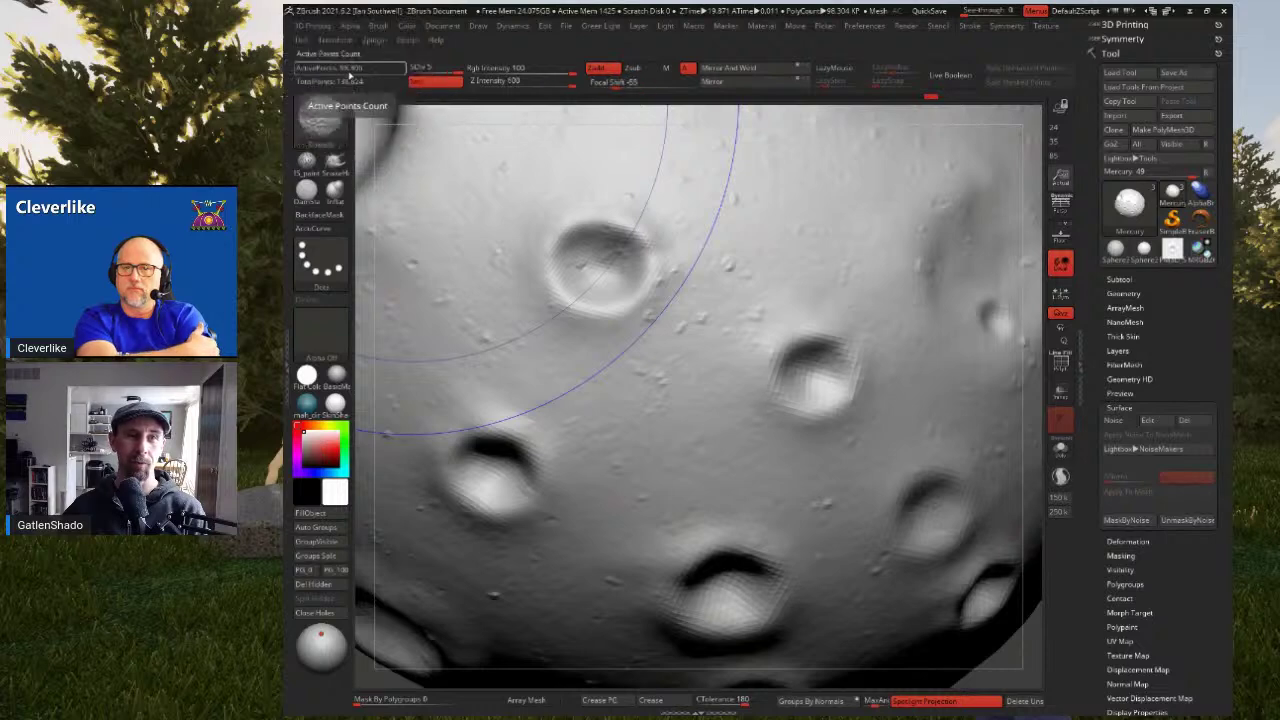
pyautogui.hotkey('ctrl', 'z')
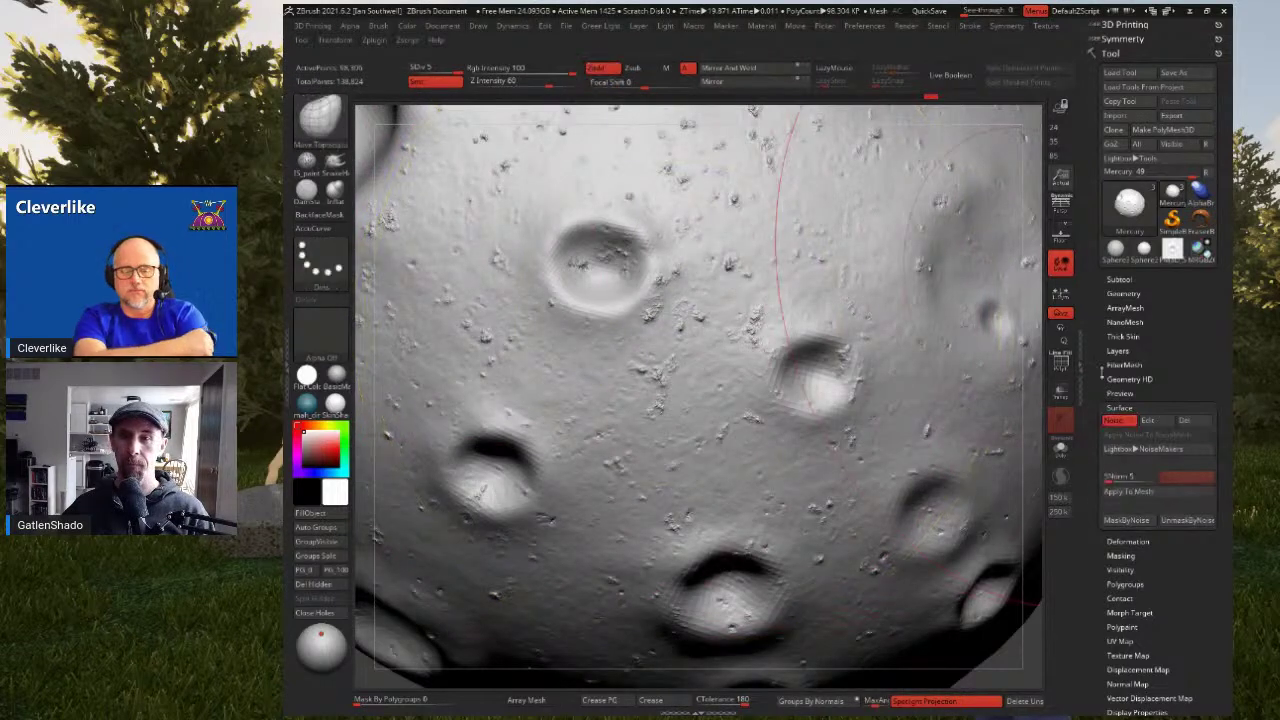
# Subdivide the planet twice to level 7 and apply the surface noise to the mesh
pyautogui.click(1124, 293)
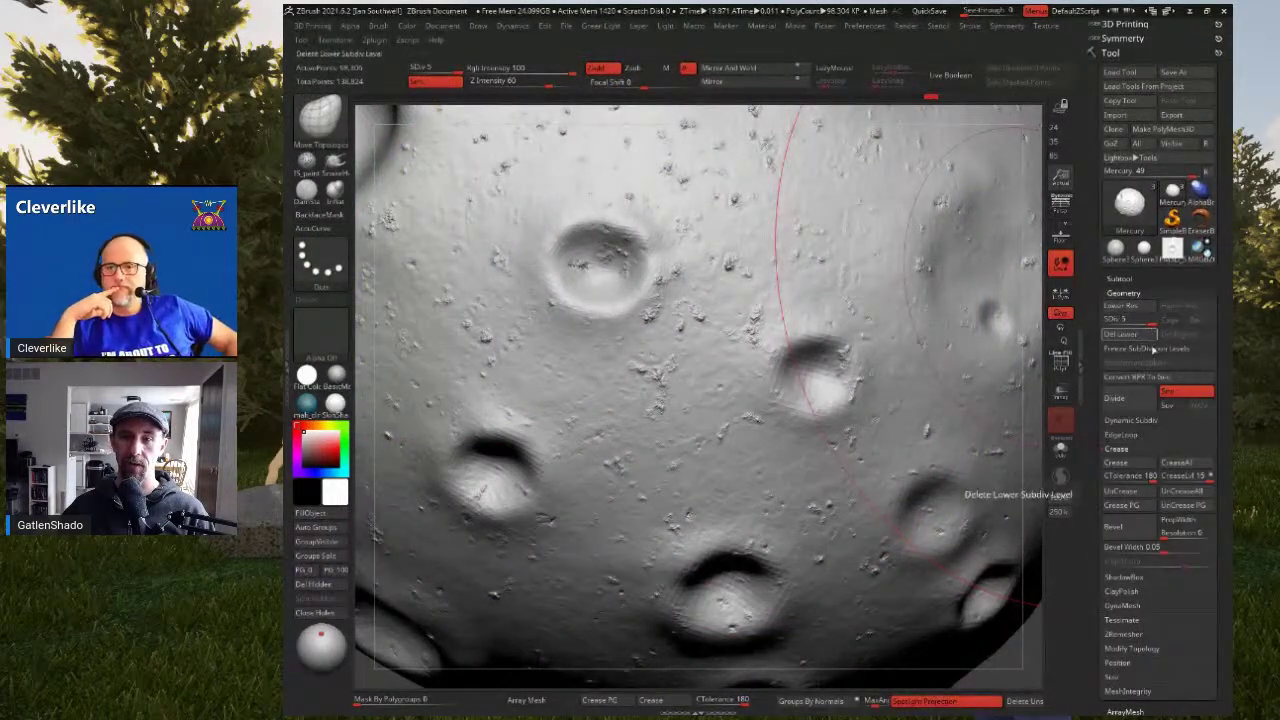
pyautogui.click(1133, 400)
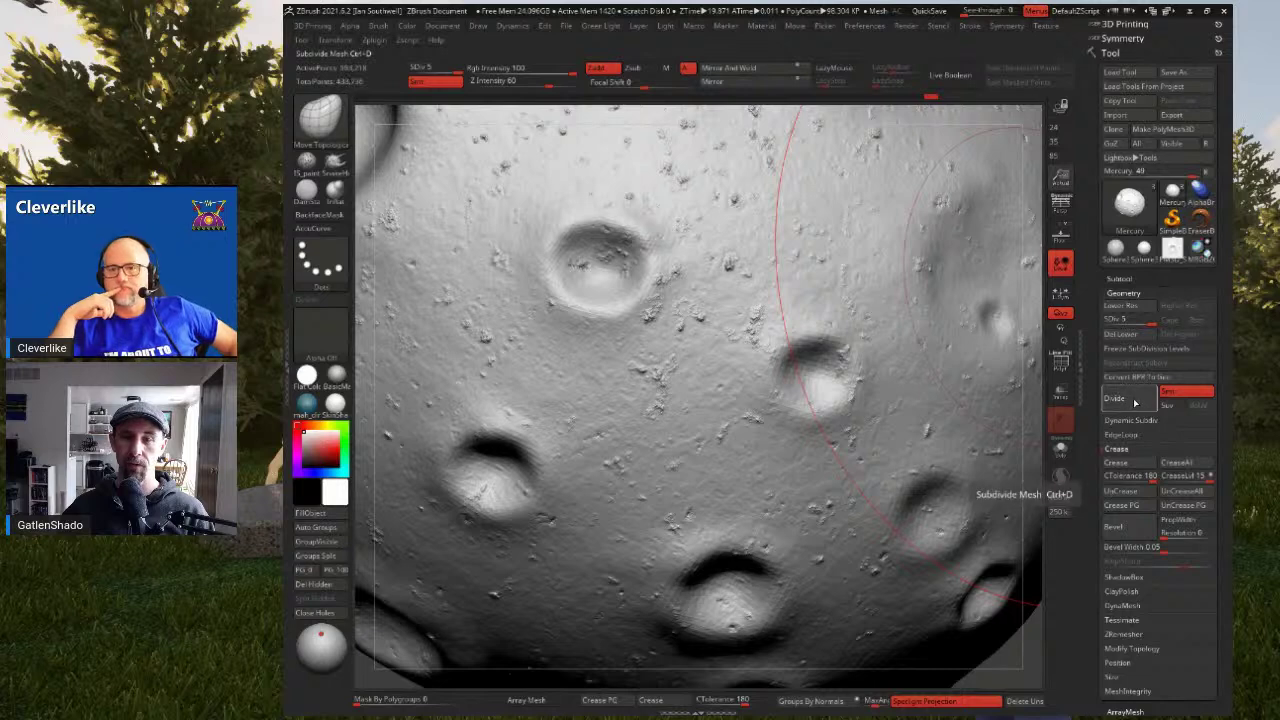
pyautogui.hotkey('ctrl', 'd')
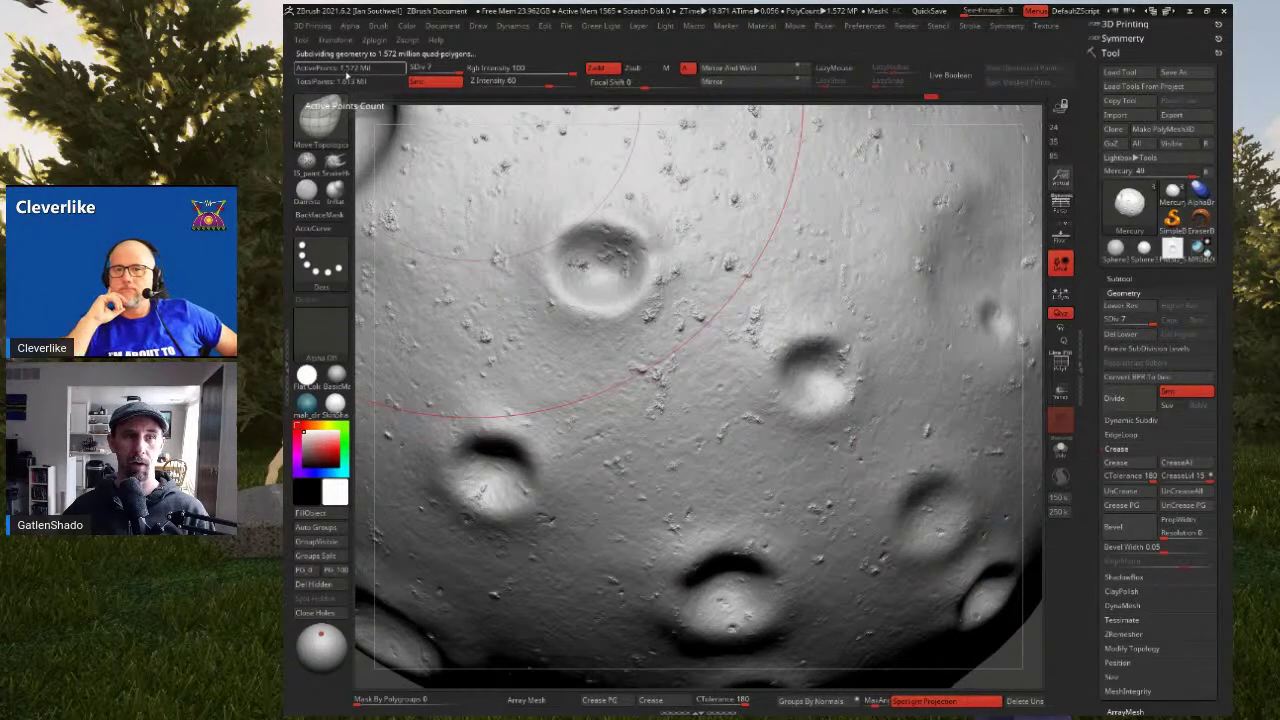
pyautogui.click(1125, 293)
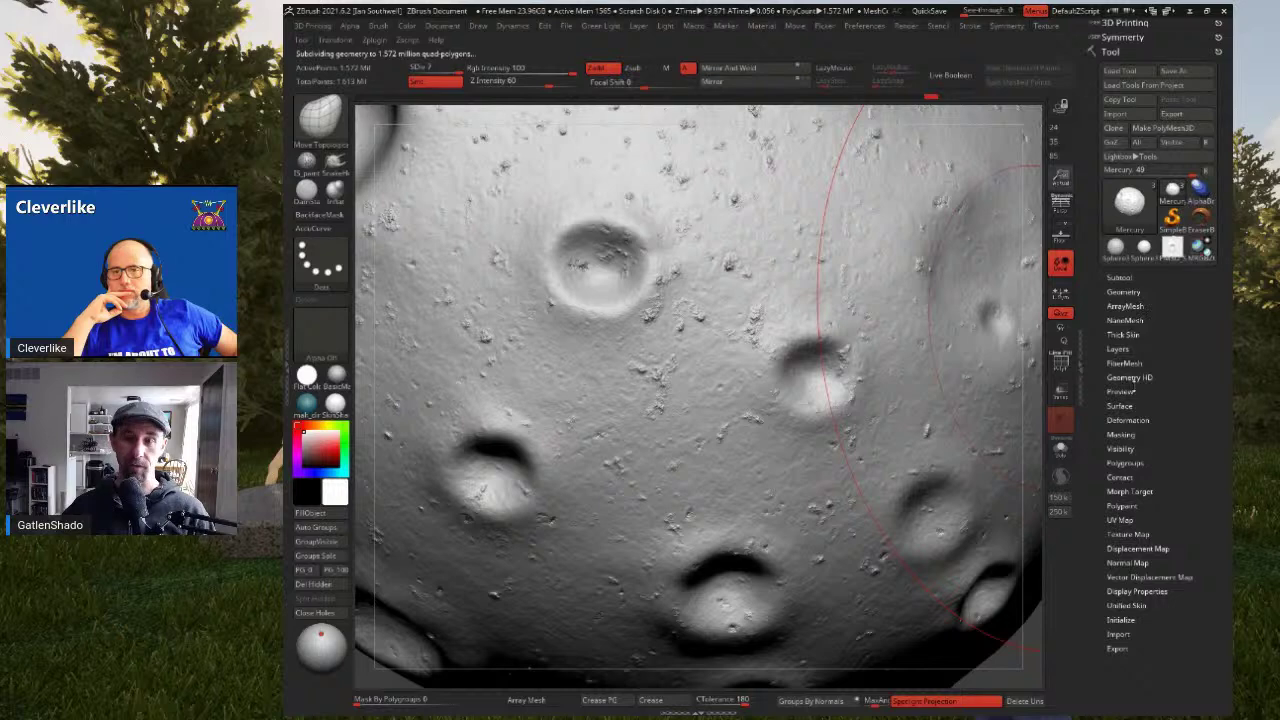
pyautogui.click(1122, 406)
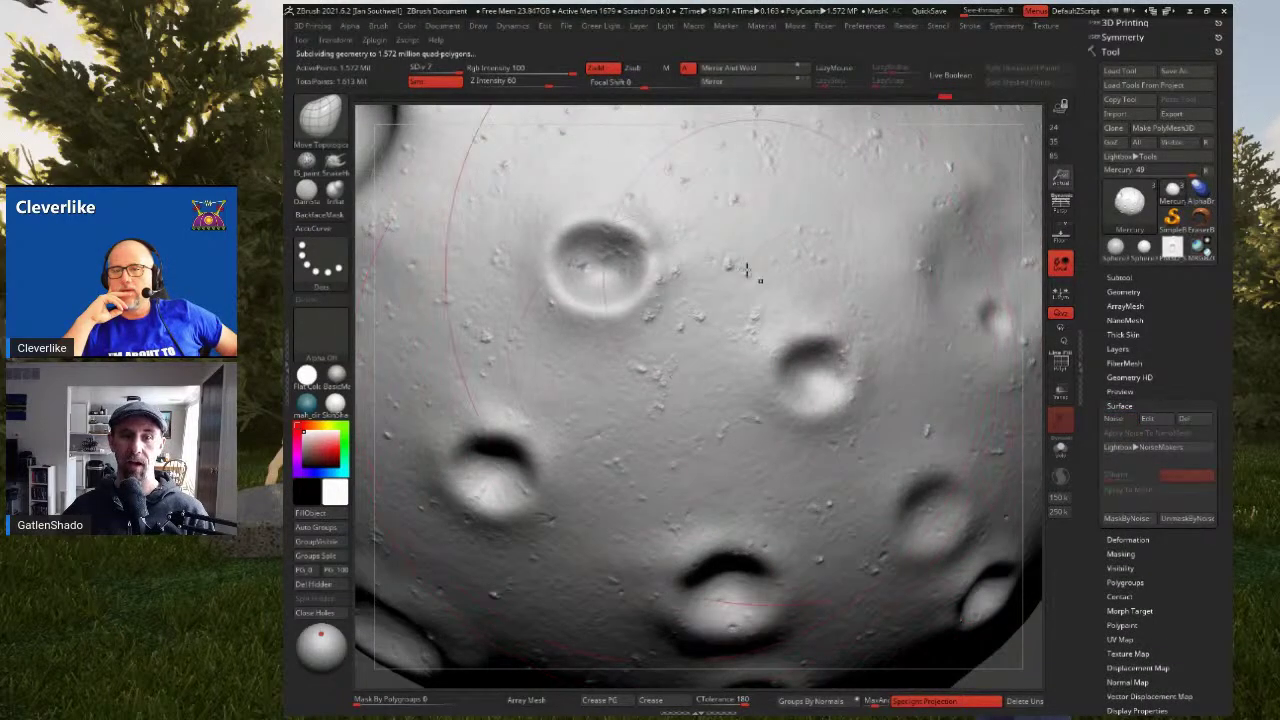
# Inspect the applied noise around the planet from several sides, both from afar and closer
pyautogui.keyDown('ctrl'); pyautogui.moveTo(728, 360); pyautogui.dragTo(731, 264, button='right'); pyautogui.keyUp('ctrl')
pyautogui.keyDown('alt'); pyautogui.moveTo(737, 338); pyautogui.dragTo(781, 328, button='right'); pyautogui.keyUp('alt')
pyautogui.keyDown('alt'); pyautogui.moveTo(822, 274); pyautogui.dragTo(863, 266, button='right'); pyautogui.keyUp('alt')
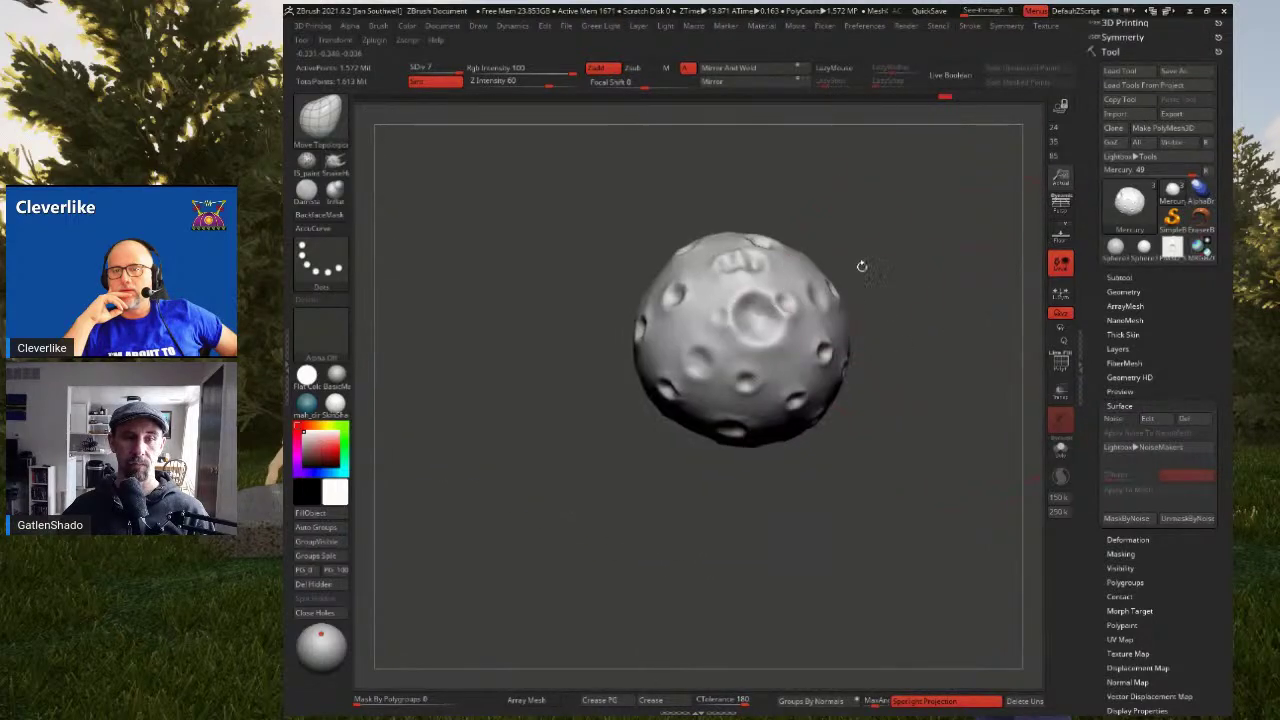
pyautogui.moveTo(774, 317); pyautogui.dragTo(756, 337, button='right')
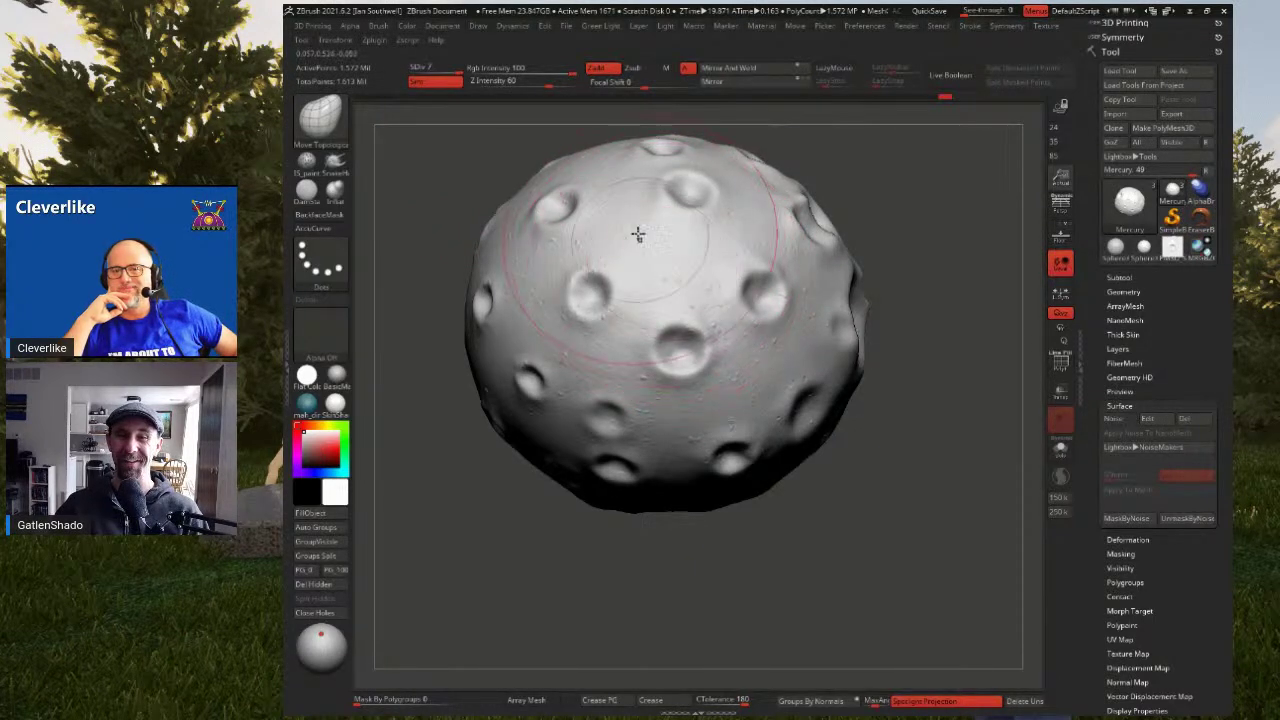
pyautogui.press('space')
pyautogui.moveTo(918, 218); pyautogui.dragTo(894, 217)
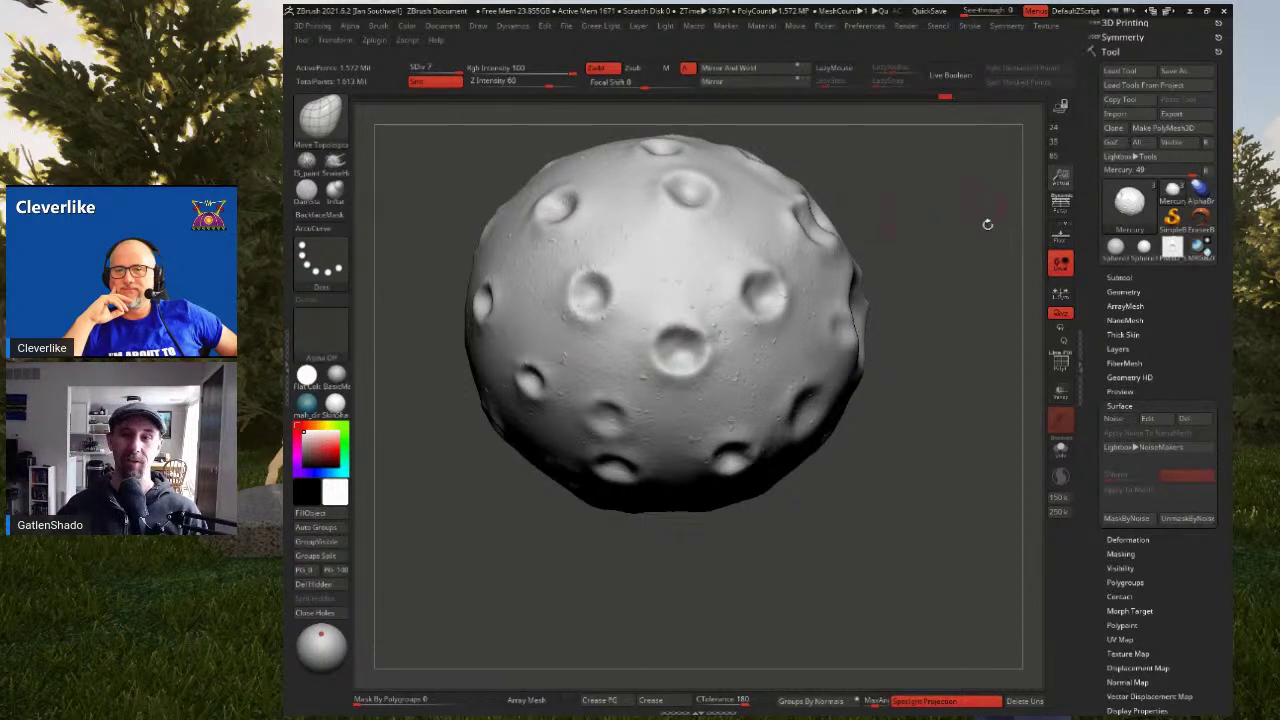
pyautogui.click(1150, 404)
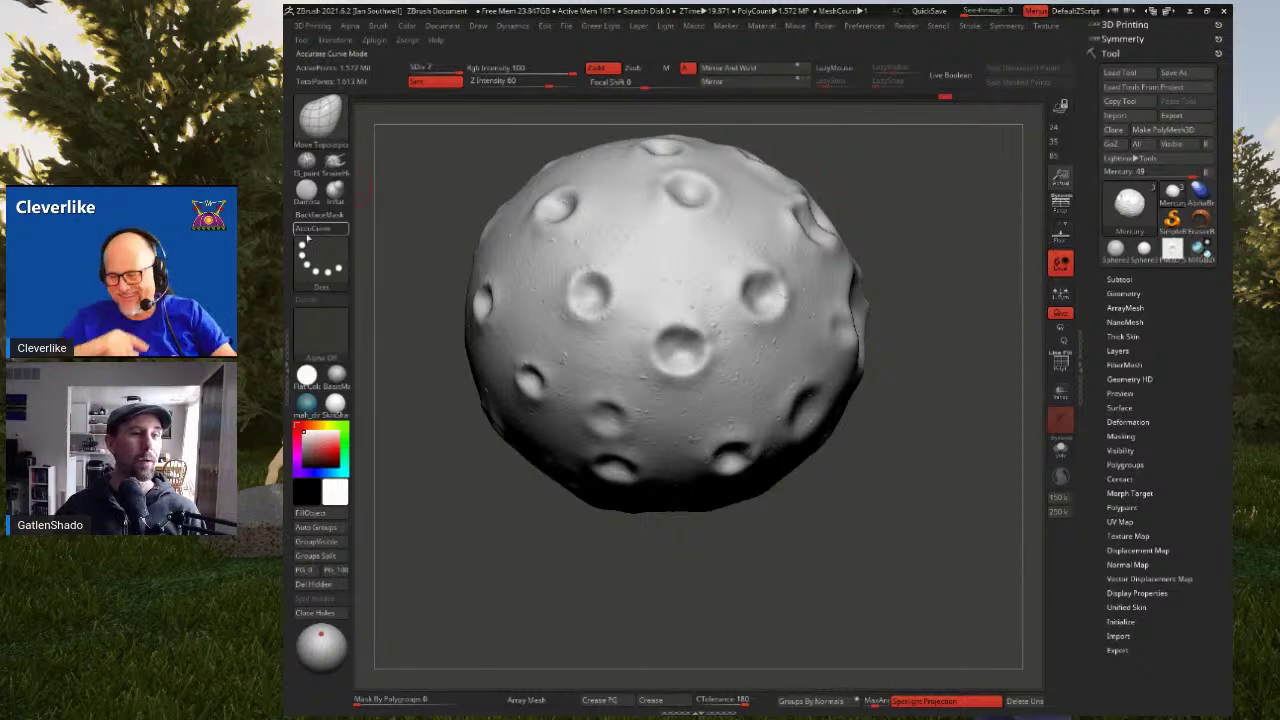
# Show the second side tray and dock the Zplugin palette in it with its plugin list expanded
pyautogui.click(287, 362)
pyautogui.click(334, 53)
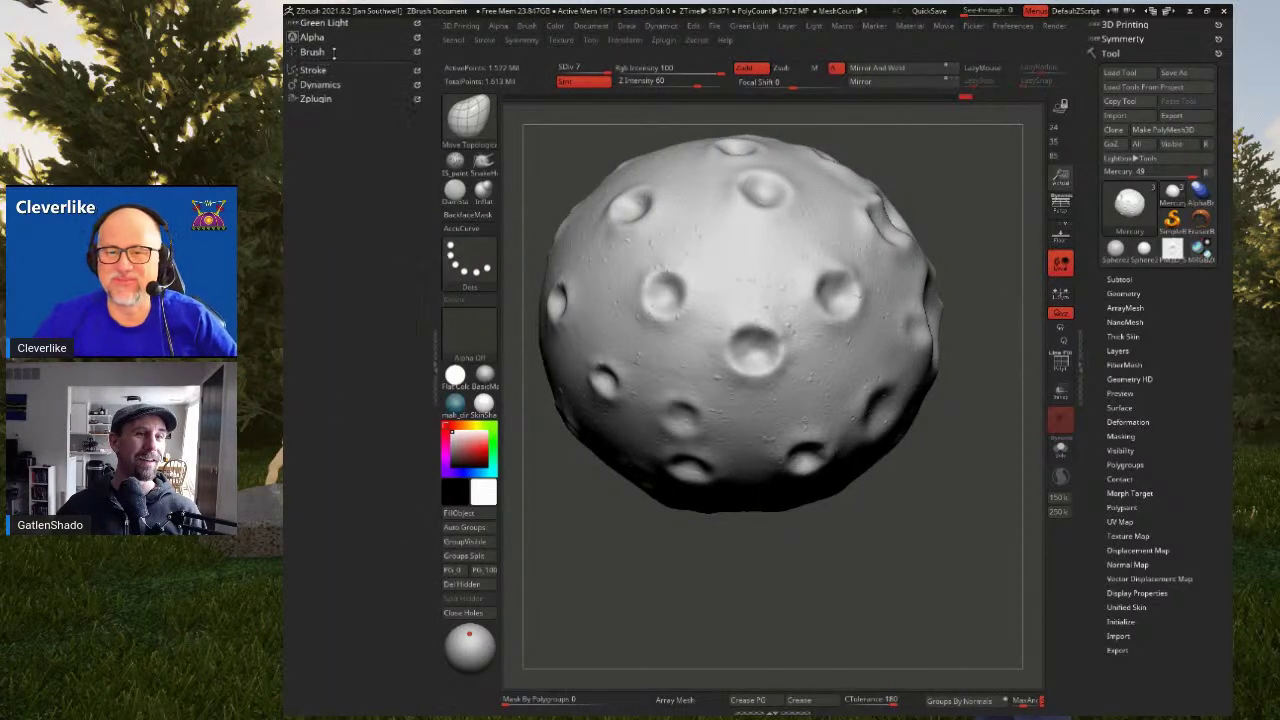
pyautogui.click(315, 98)
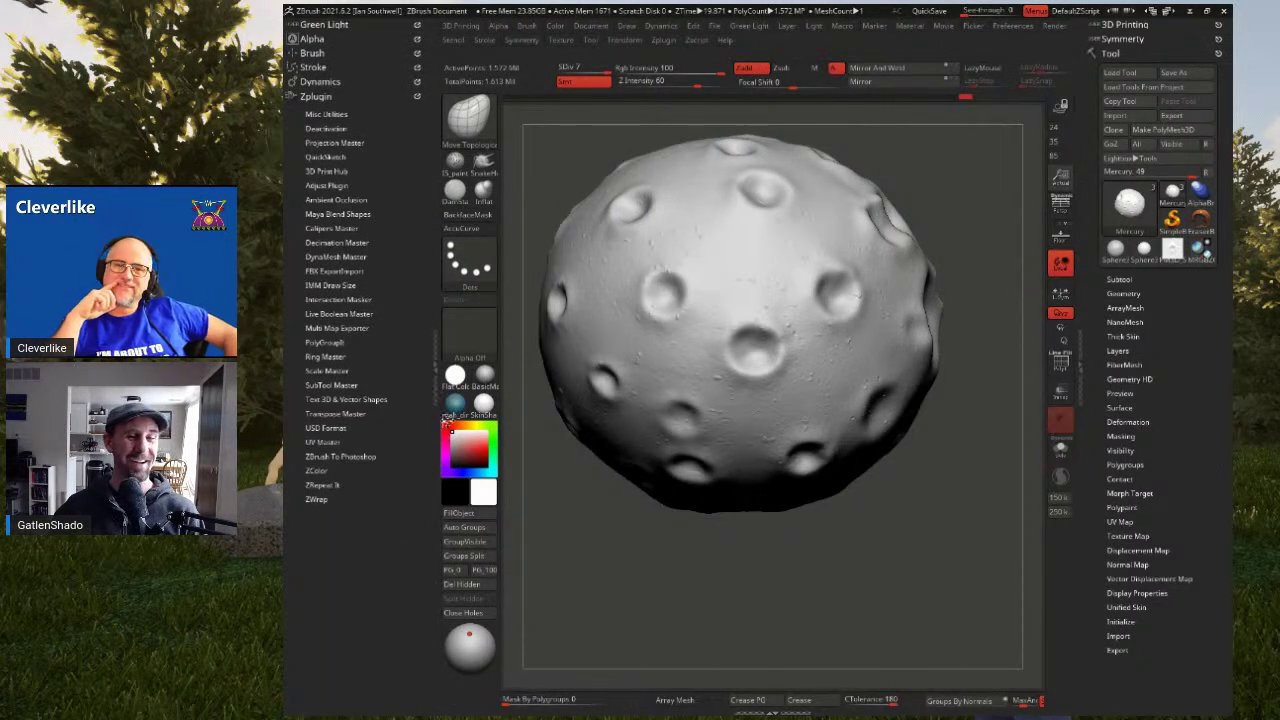
pyautogui.keyDown('ctrl'); pyautogui.moveTo(830, 318); pyautogui.dragTo(818, 345, button='right'); pyautogui.keyUp('ctrl')
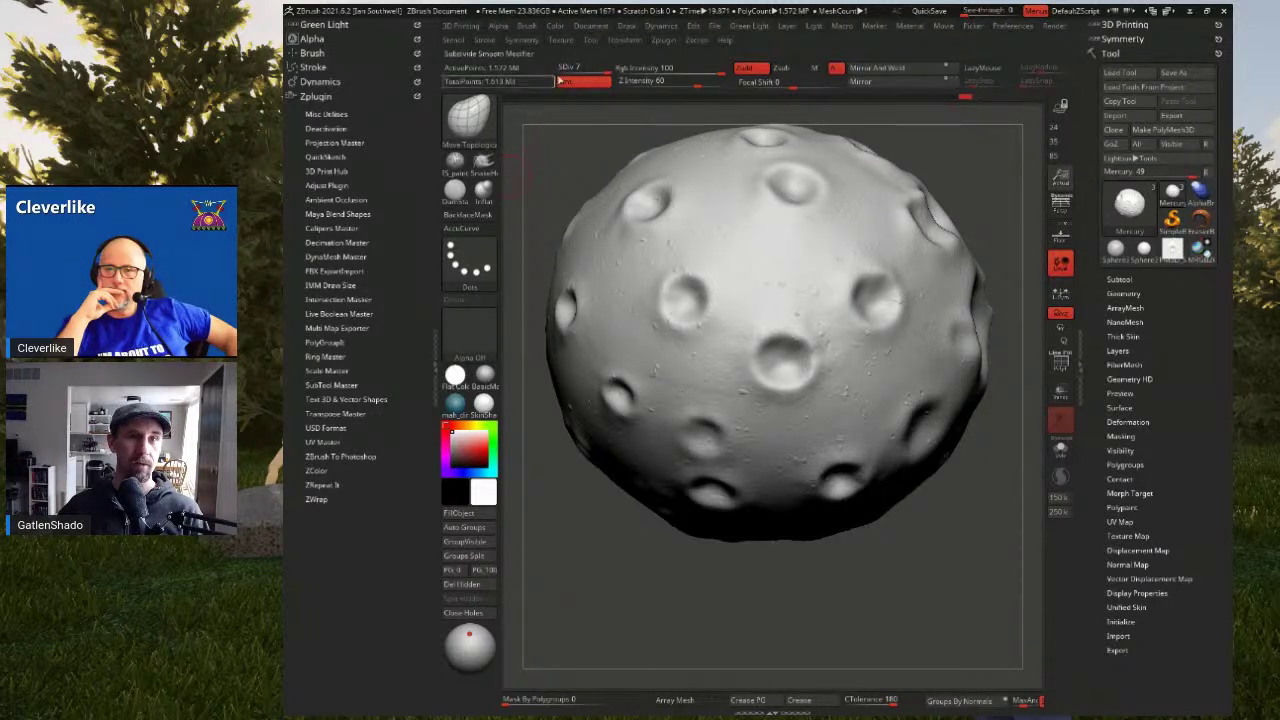
pyautogui.click(662, 42)
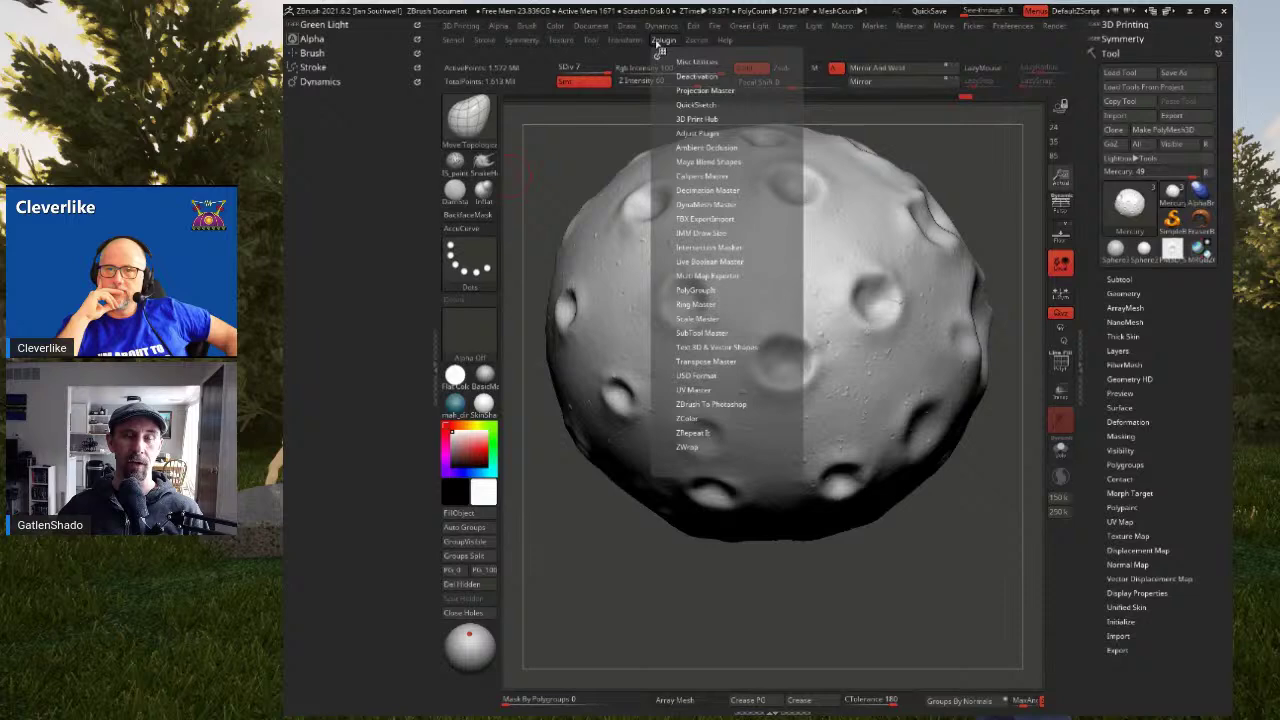
pyautogui.moveTo(660, 50); pyautogui.dragTo(384, 207)
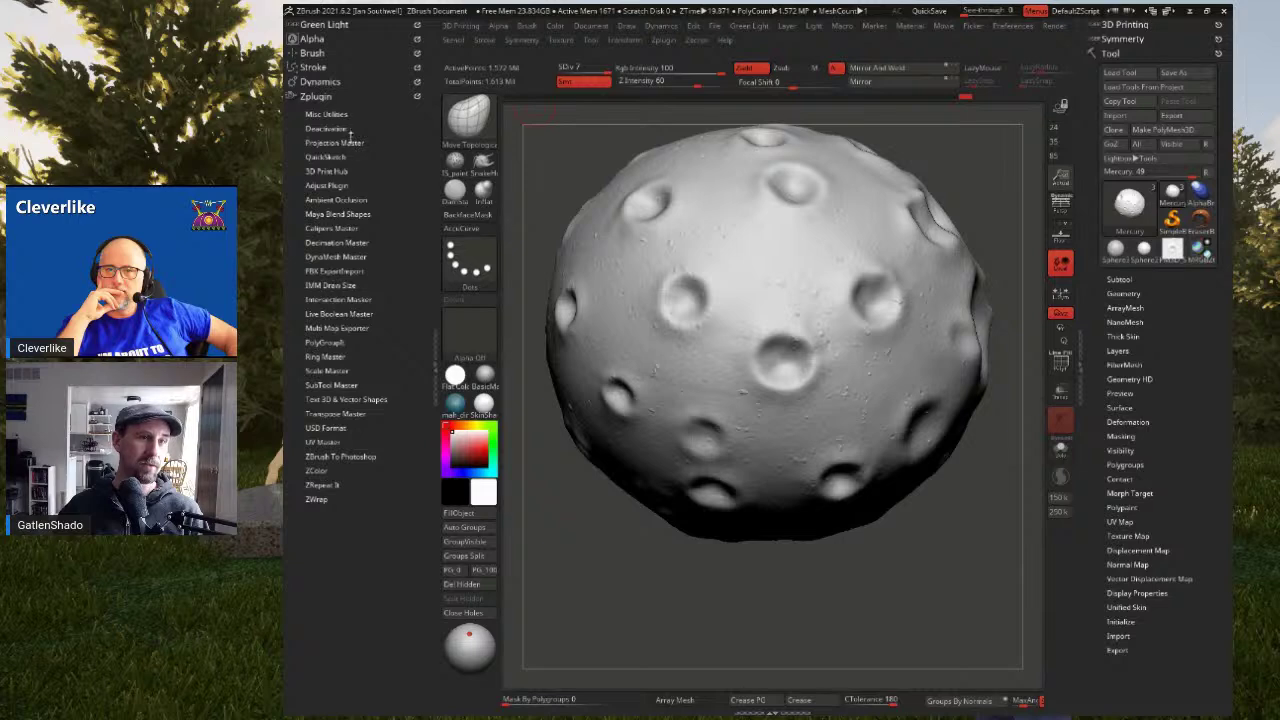
# Decimate the cratered planet to 250 k points with Decimation Master's preset
pyautogui.click(340, 244)
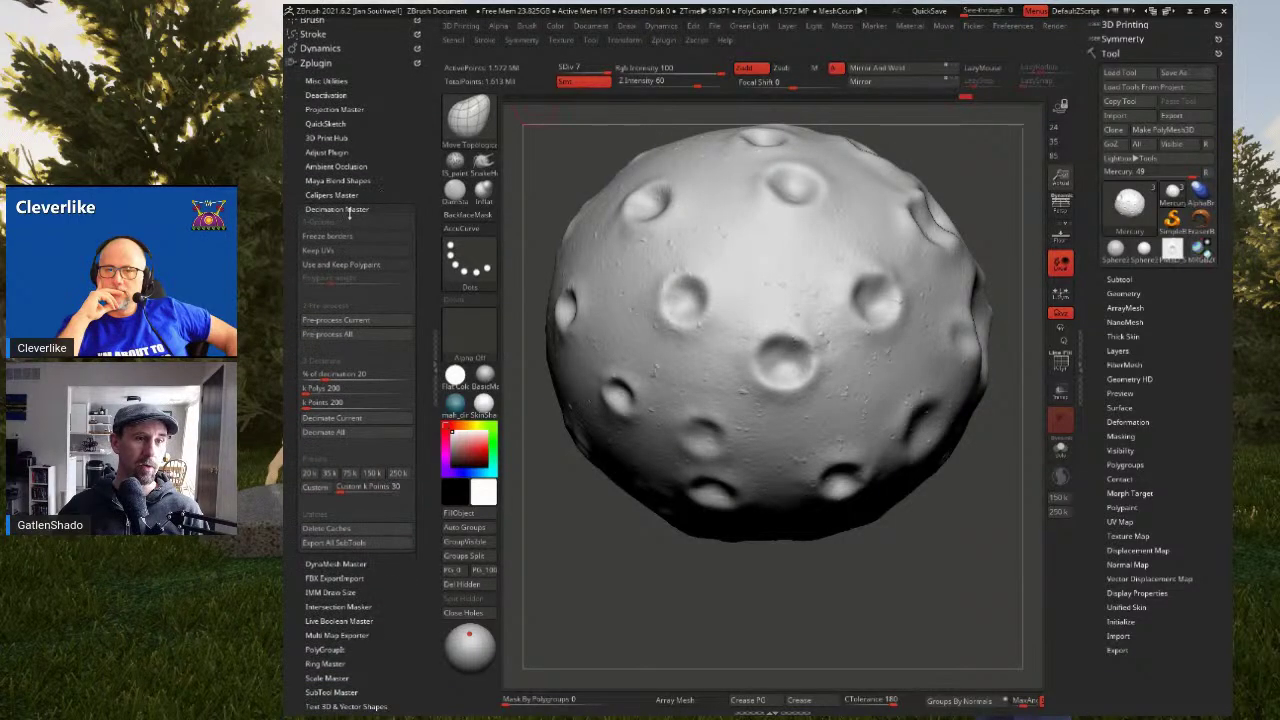
pyautogui.moveTo(383, 193); pyautogui.dragTo(383, 126)
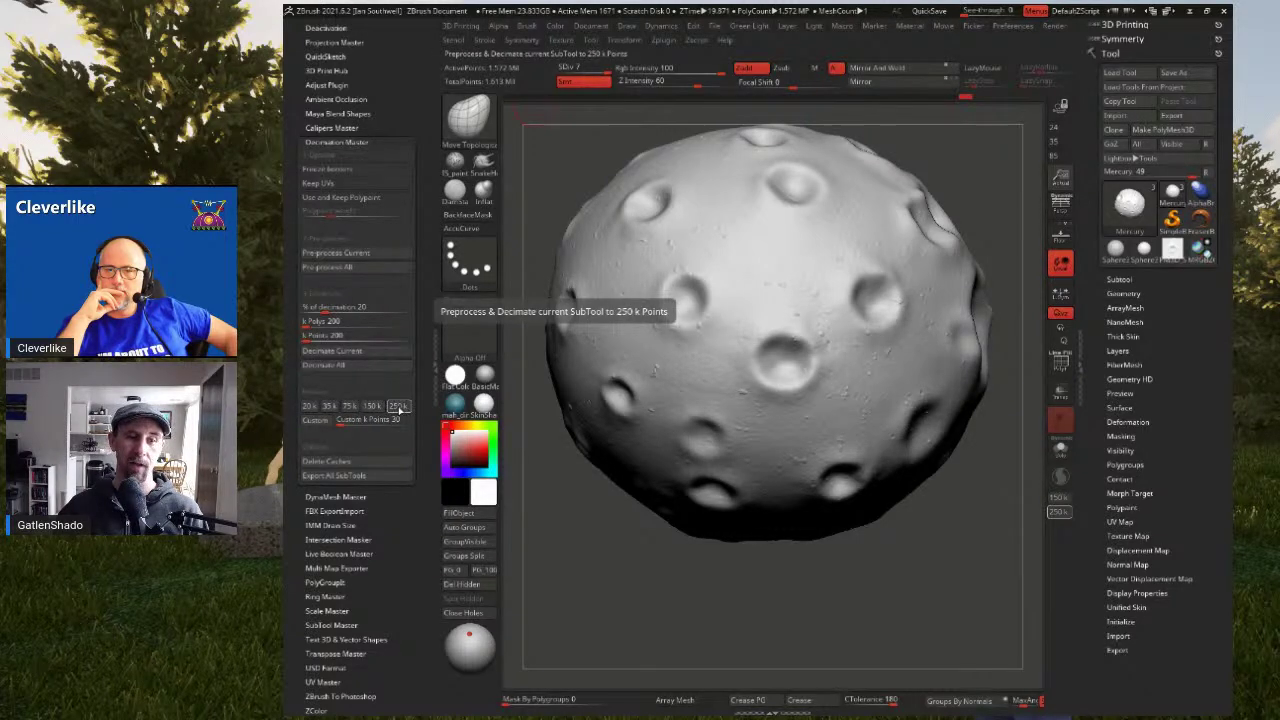
pyautogui.click(402, 408)
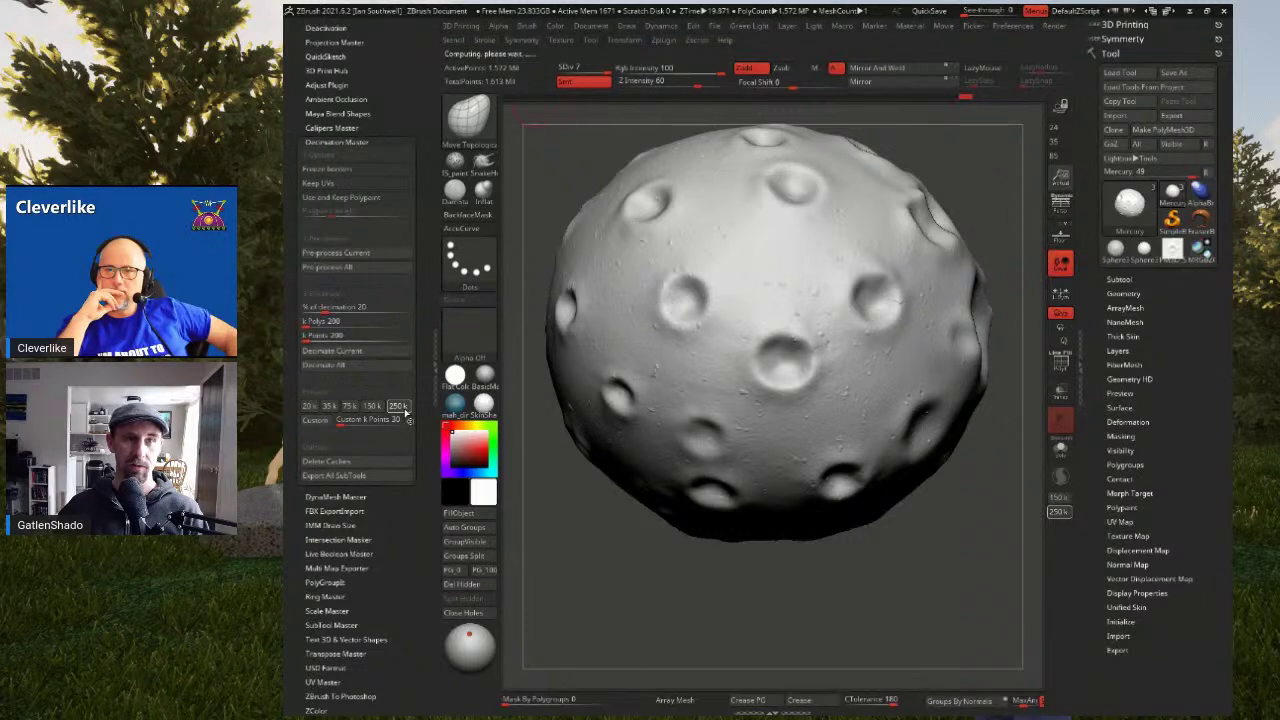
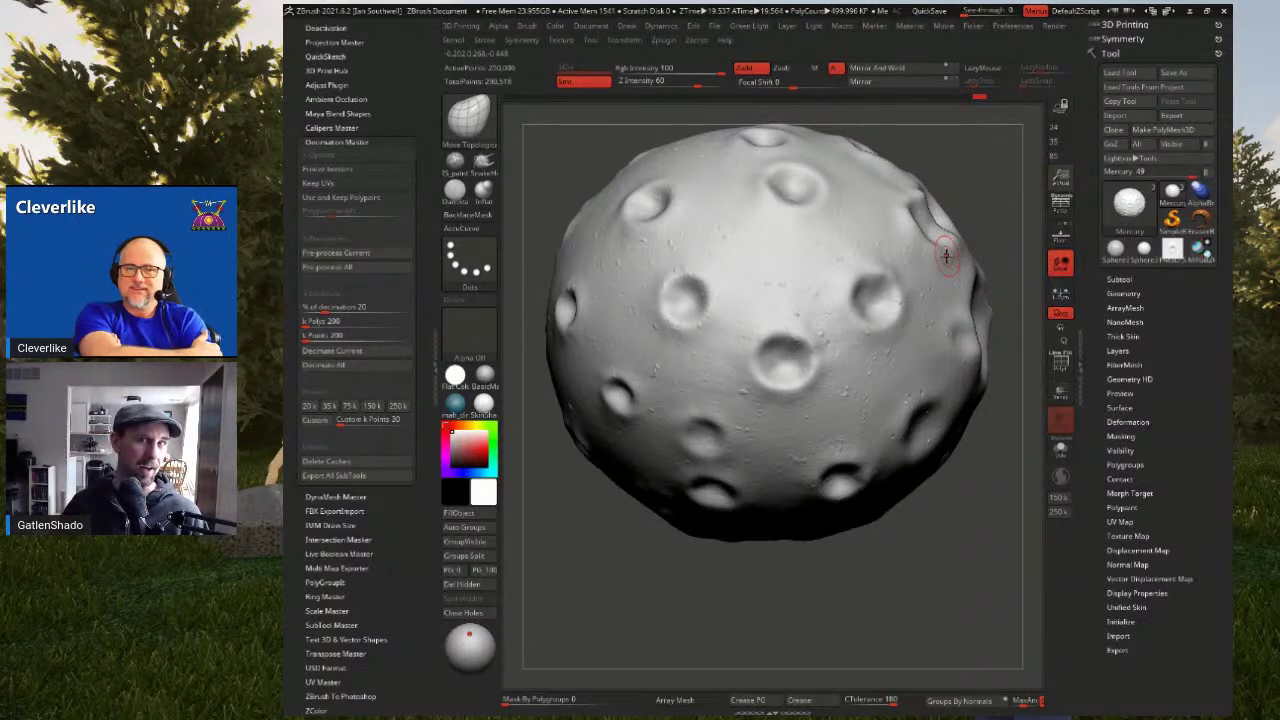
# Hide the side tray holding the plugin palette and examine the decimated planet's surface closer
pyautogui.keyDown('ctrl'); pyautogui.moveTo(867, 335); pyautogui.dragTo(845, 312, button='right'); pyautogui.keyUp('ctrl')
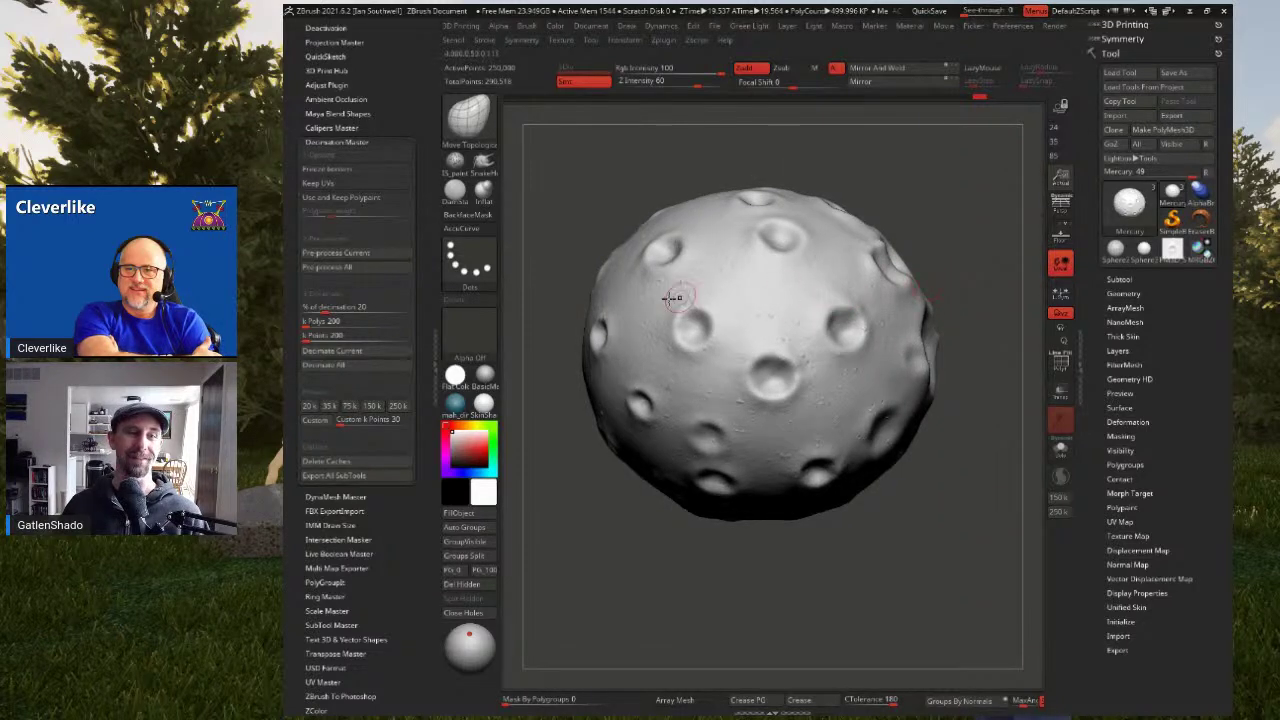
pyautogui.click(433, 362)
pyautogui.scroll(5, 690, 335)
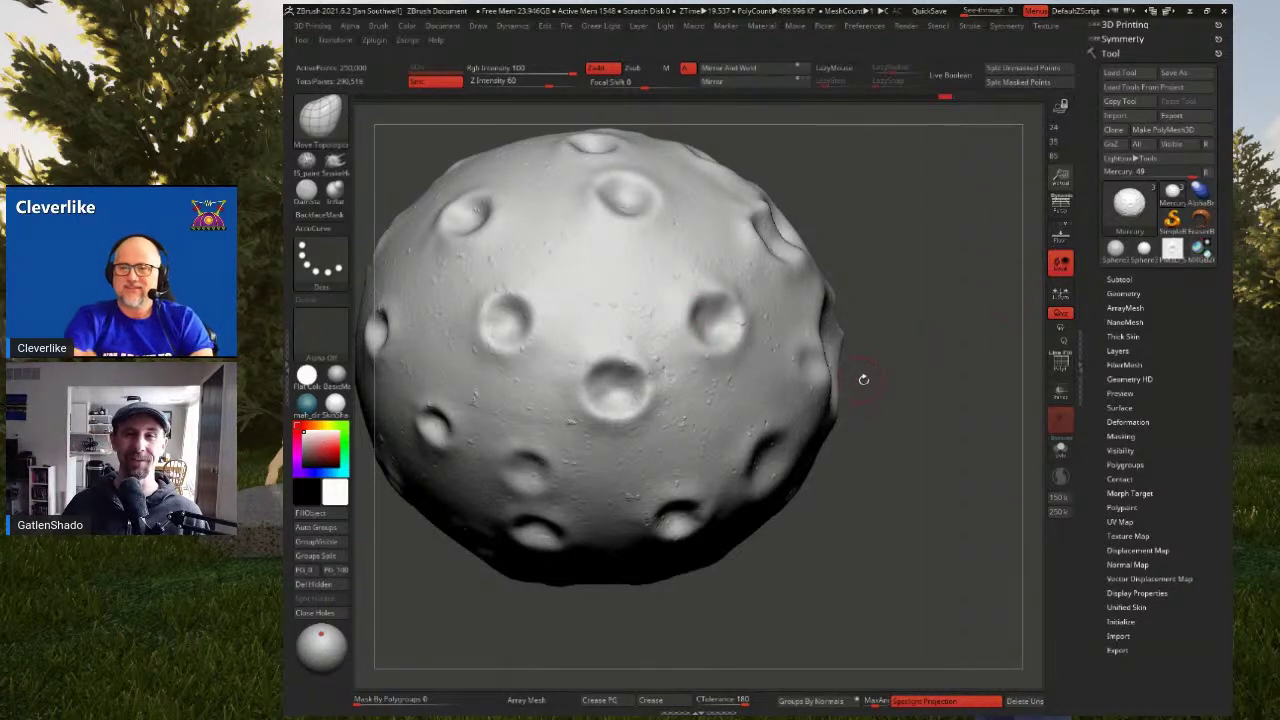
pyautogui.scroll(2, 660, 328)
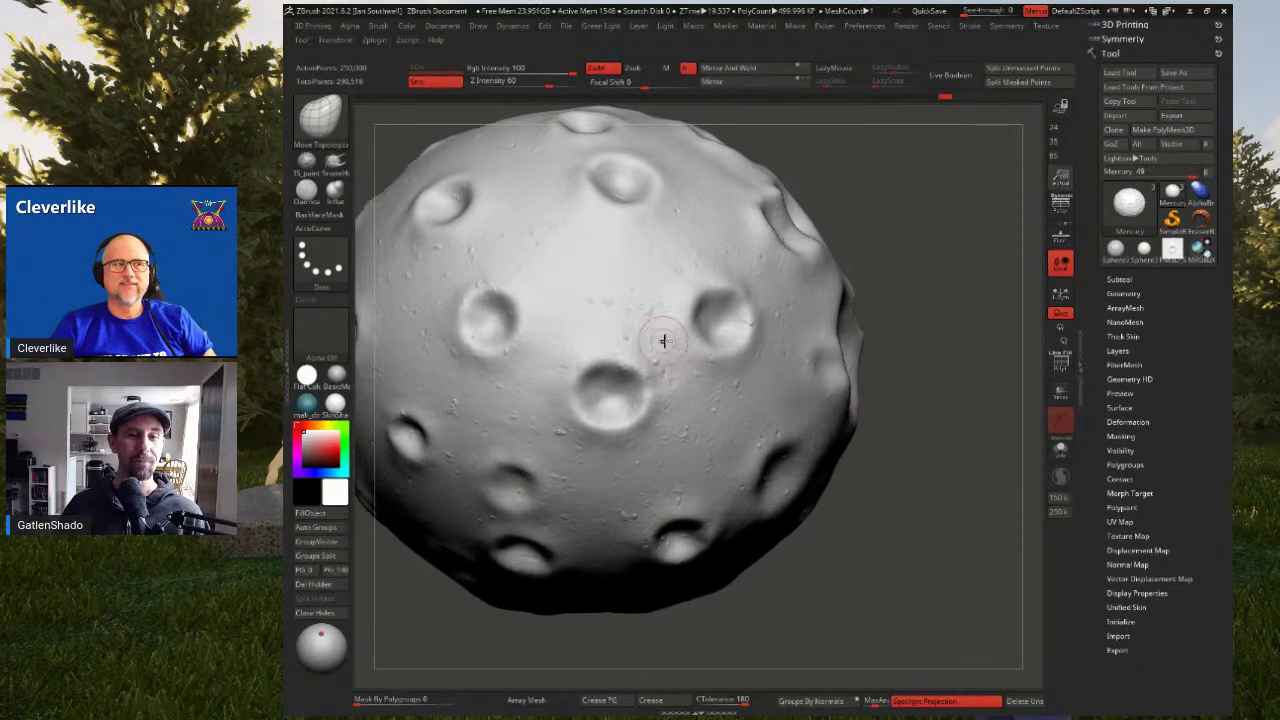
# Compare the planet before and after decimation by stepping between the two undo history states
pyautogui.moveTo(680, 343)
pyautogui.mouseDown(button='right')
pyautogui.moveTo(720, 343)
pyautogui.moveTo(783, 282)
pyautogui.mouseUp(button='right')
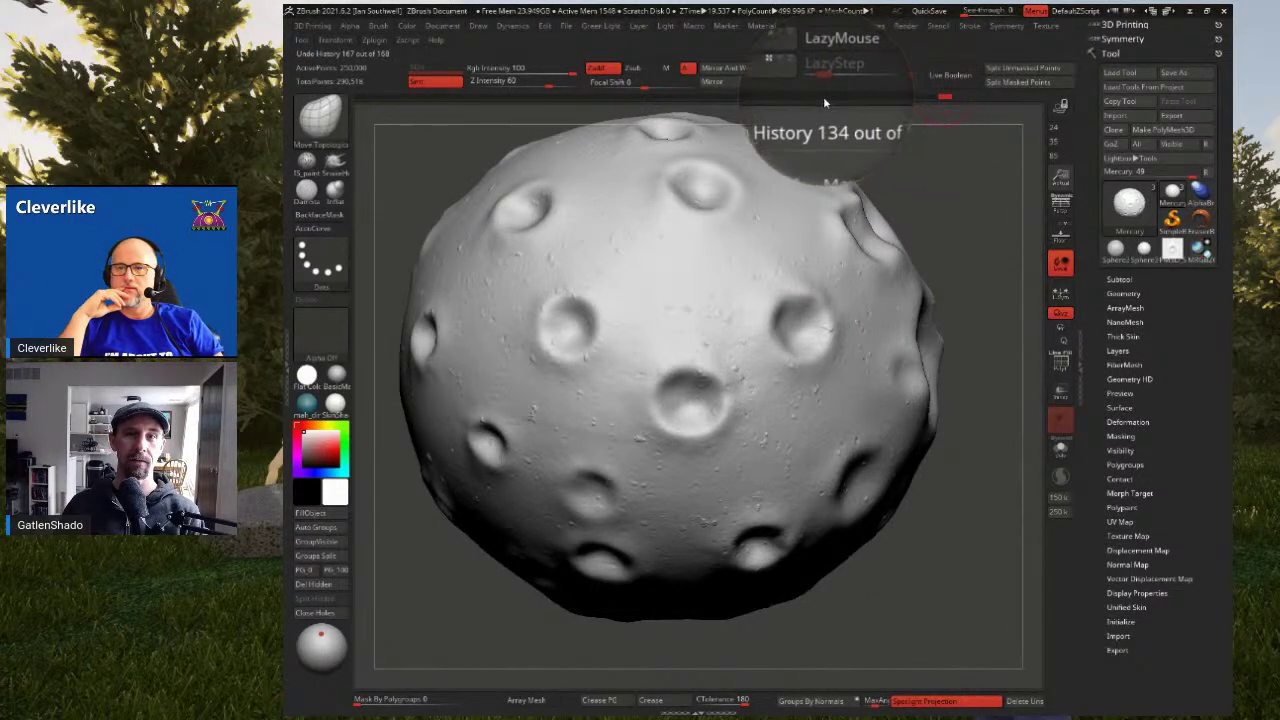
pyautogui.click(935, 95)
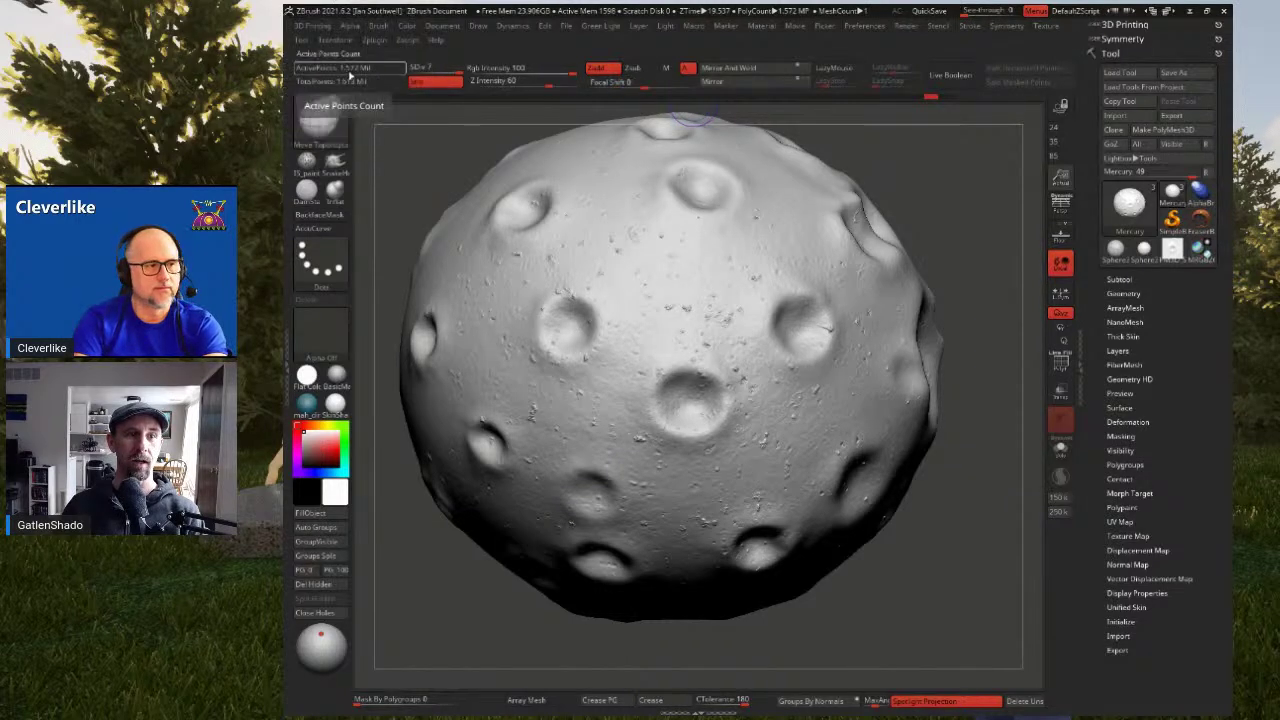
pyautogui.click(945, 96)
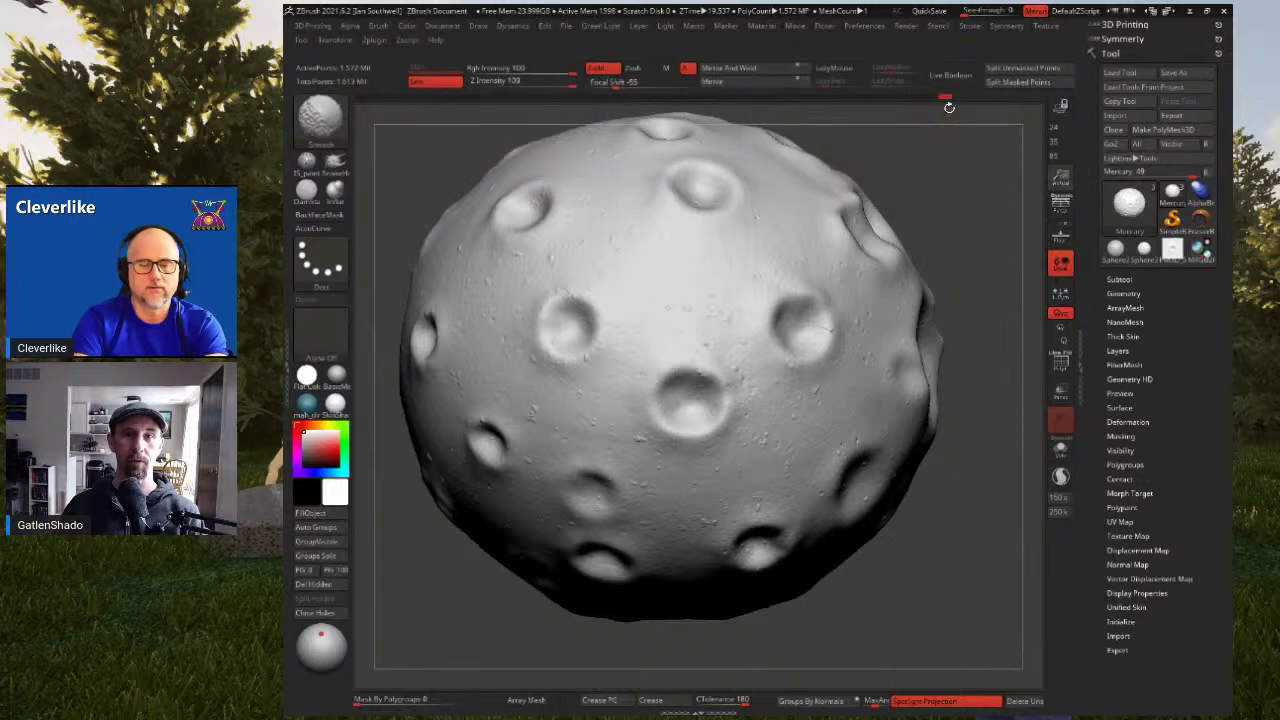
pyautogui.click(944, 97)
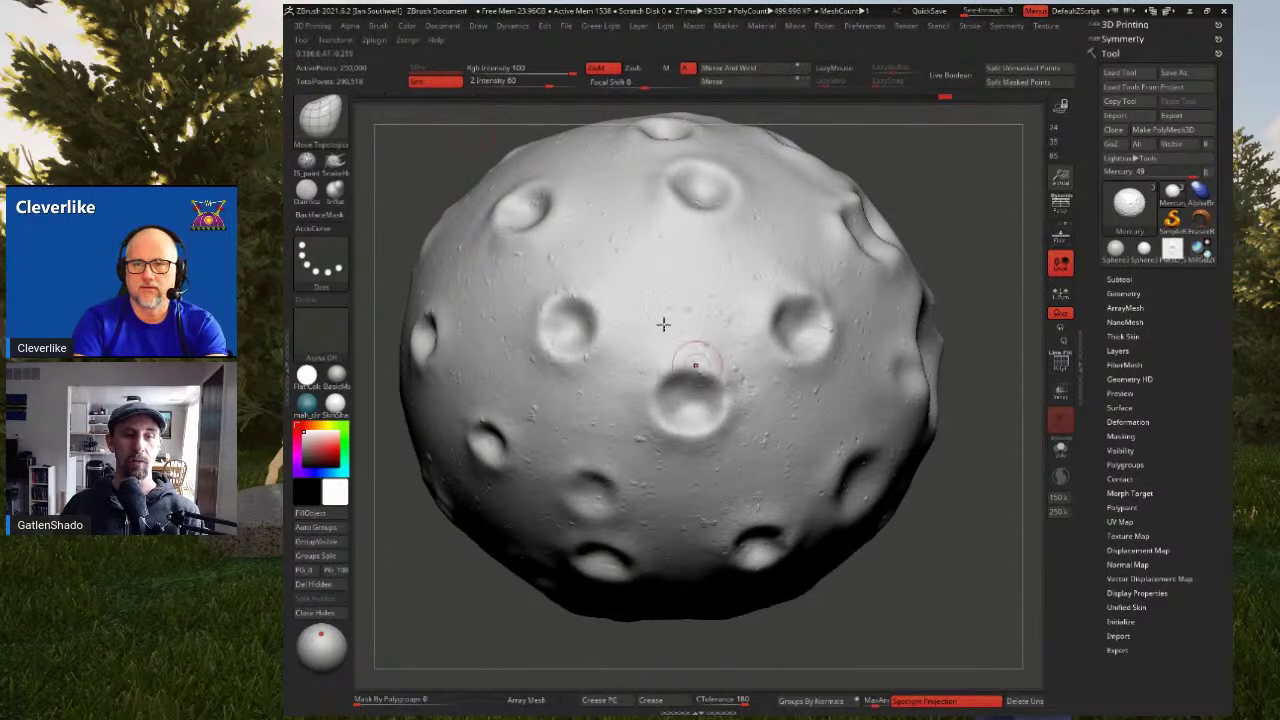
# Compare the decimated mesh's wireframe with the undecimated one close to a crater, and turn the wireframe display back off
pyautogui.hotkey('shift', 'f')
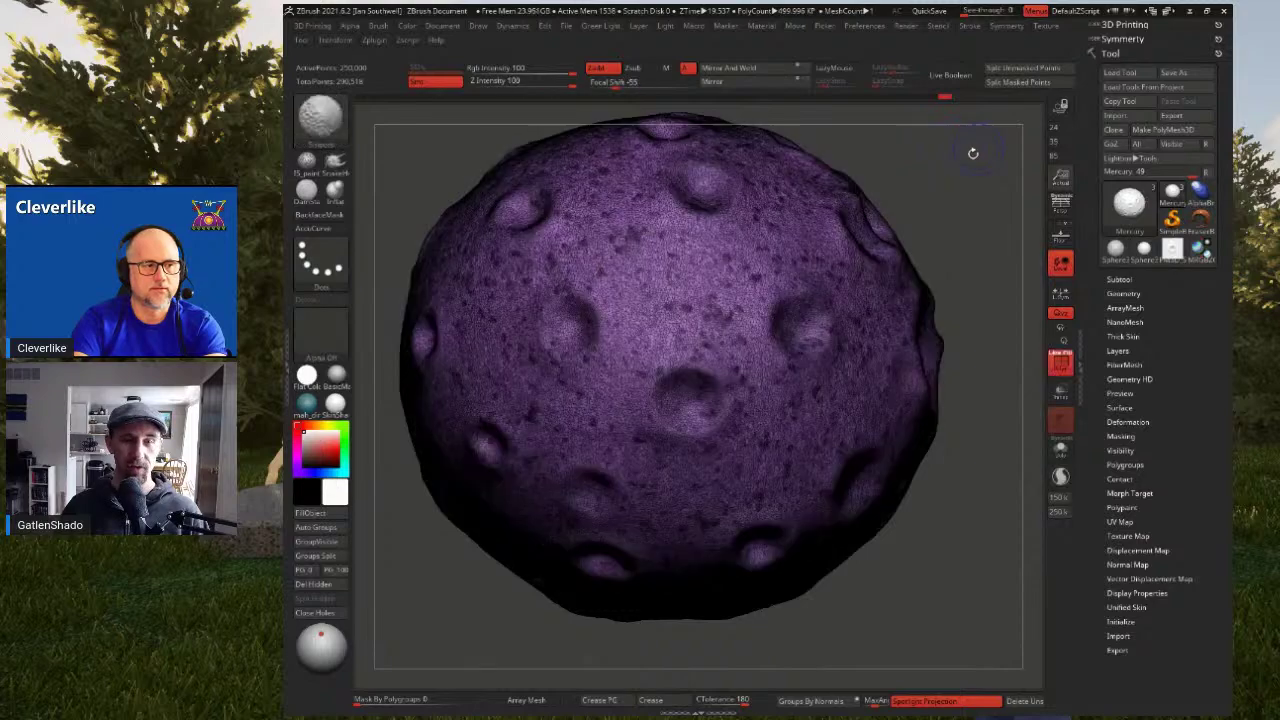
pyautogui.keyDown('ctrl'); pyautogui.moveTo(775, 271); pyautogui.dragTo(828, 328, button='right'); pyautogui.keyUp('ctrl')
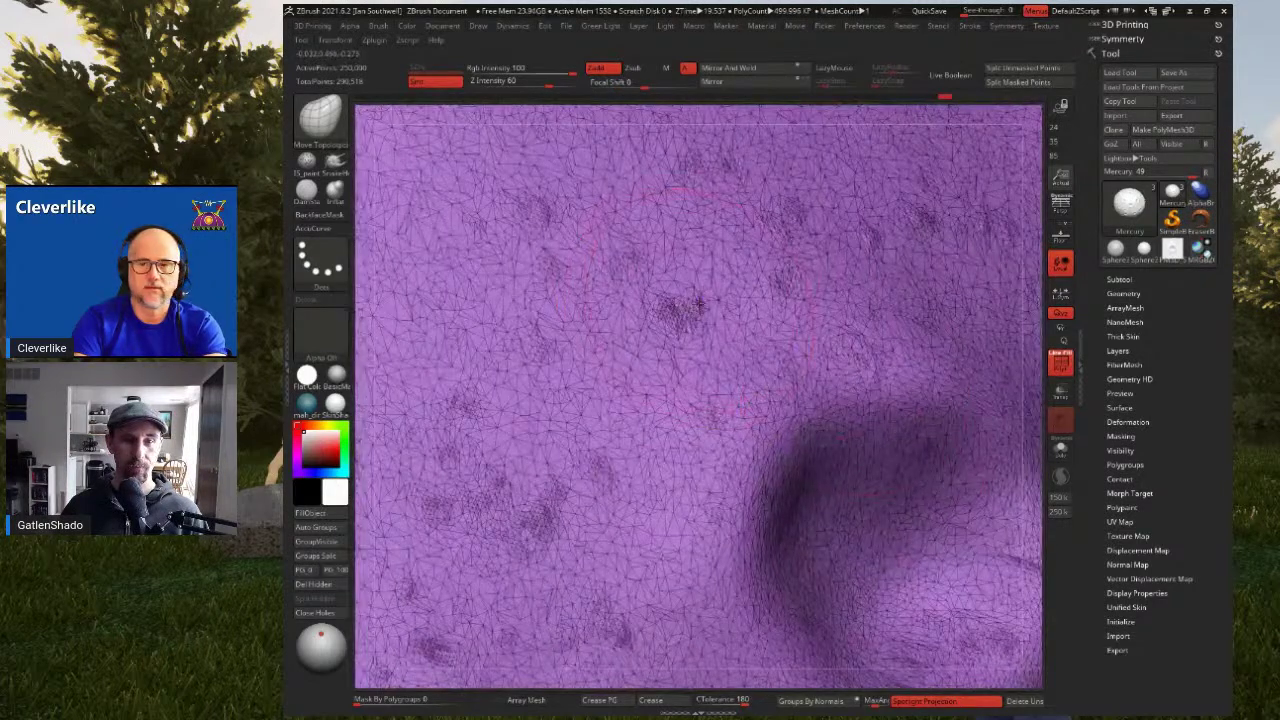
pyautogui.press('ctrl')
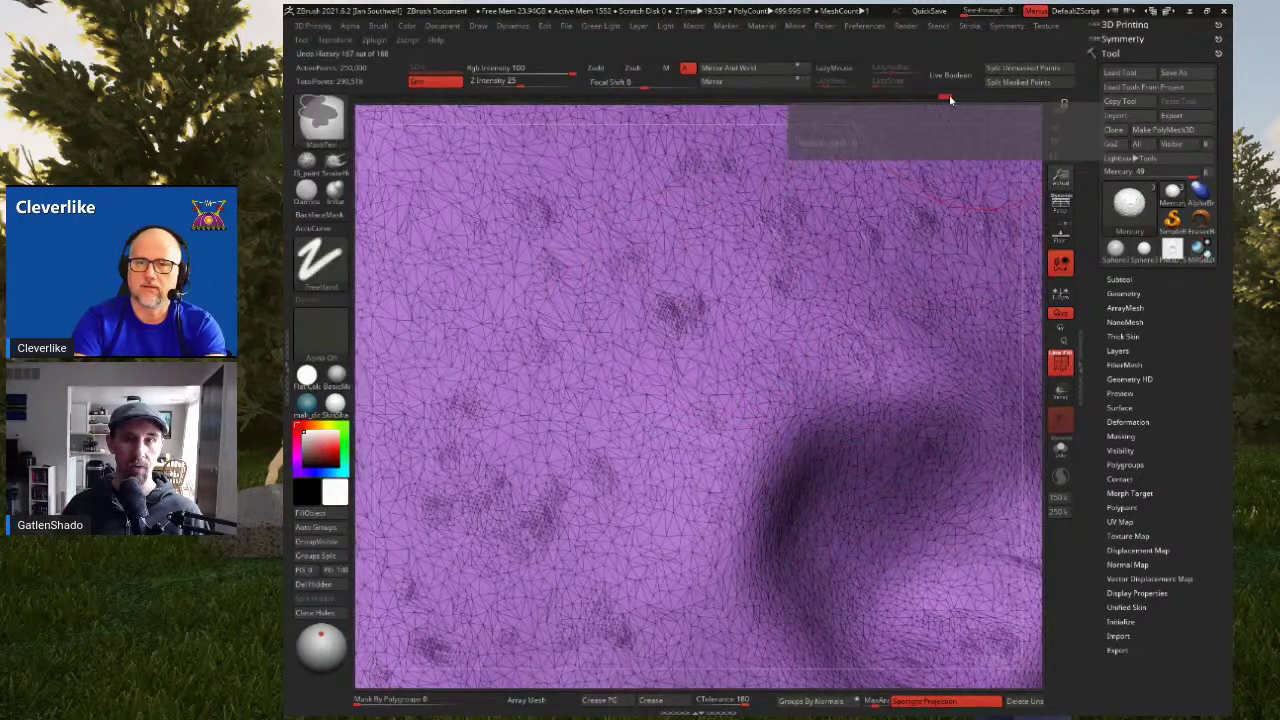
pyautogui.hotkey('ctrl', 'z')
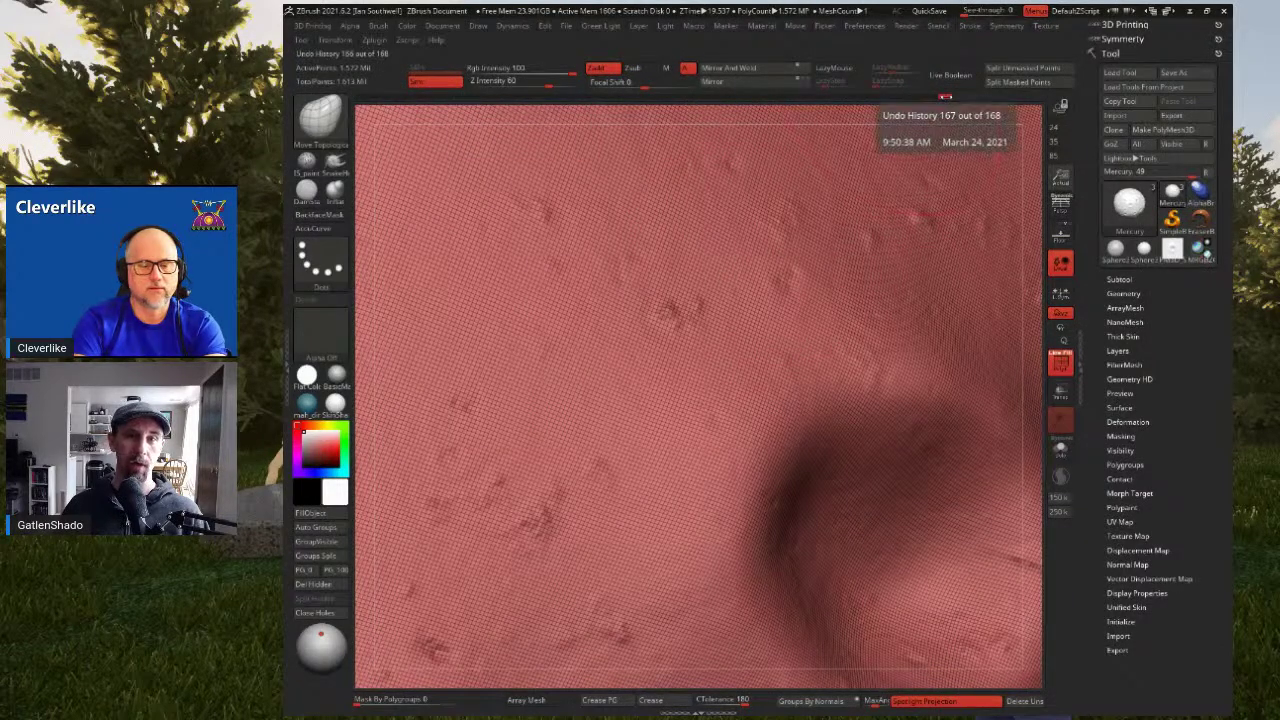
pyautogui.click(944, 97)
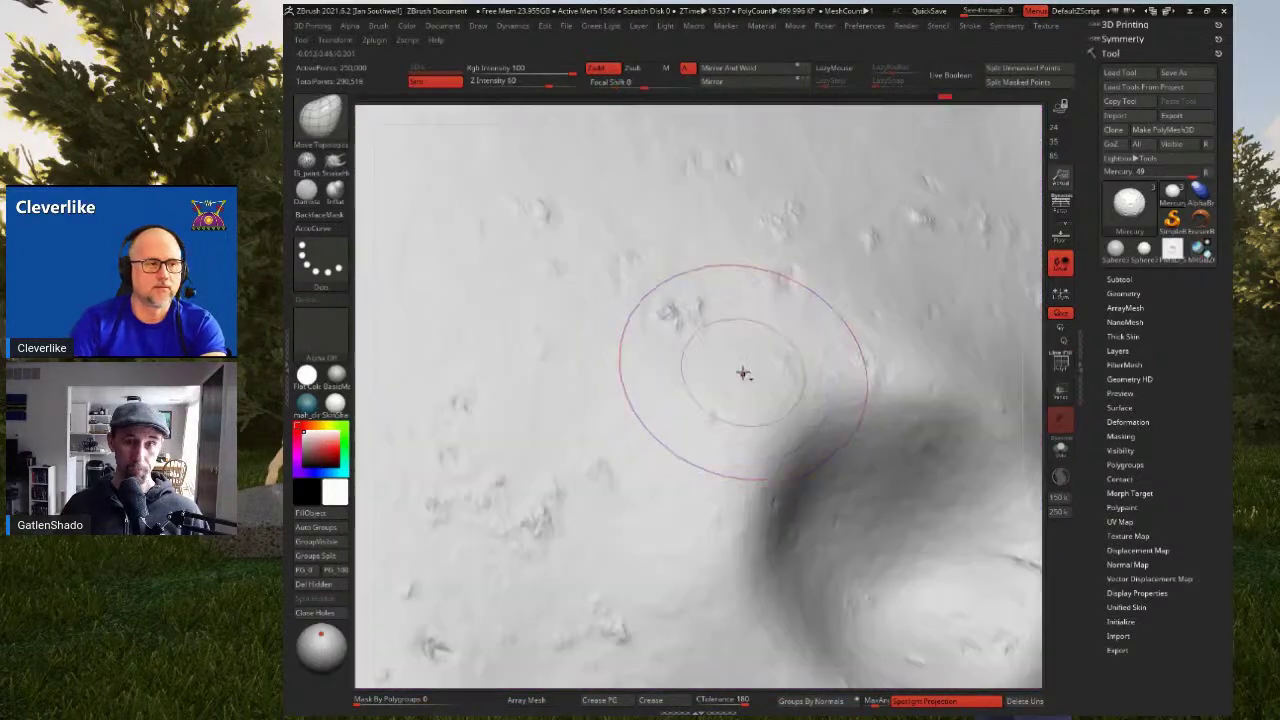
pyautogui.hotkey('shift', 'f')
pyautogui.keyDown('ctrl'); pyautogui.moveTo(743, 369); pyautogui.dragTo(706, 286, button='right'); pyautogui.keyUp('ctrl')
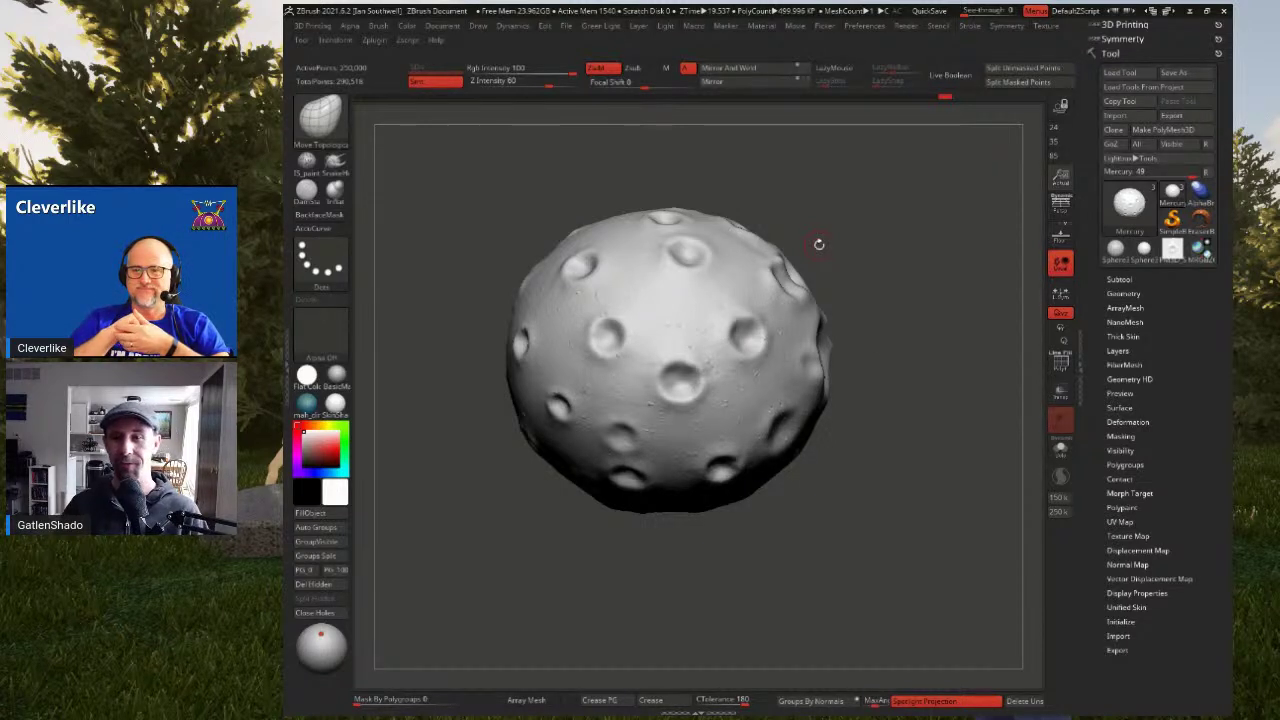
# Duplicate the Mercury subtool and name the copy Venus
pyautogui.keyDown('alt'); pyautogui.moveTo(793, 247); pyautogui.dragTo(807, 243); pyautogui.keyUp('alt')
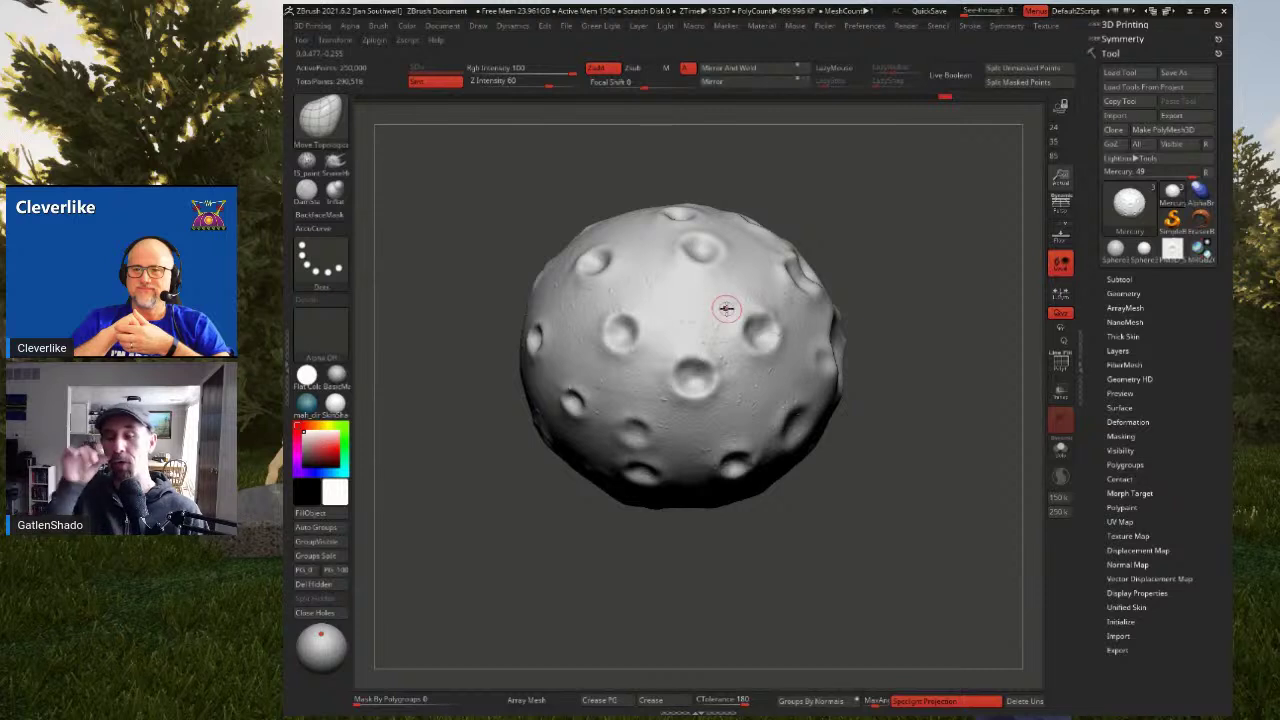
pyautogui.keyDown('alt'); pyautogui.moveTo(877, 374); pyautogui.dragTo(847, 348); pyautogui.keyUp('alt')
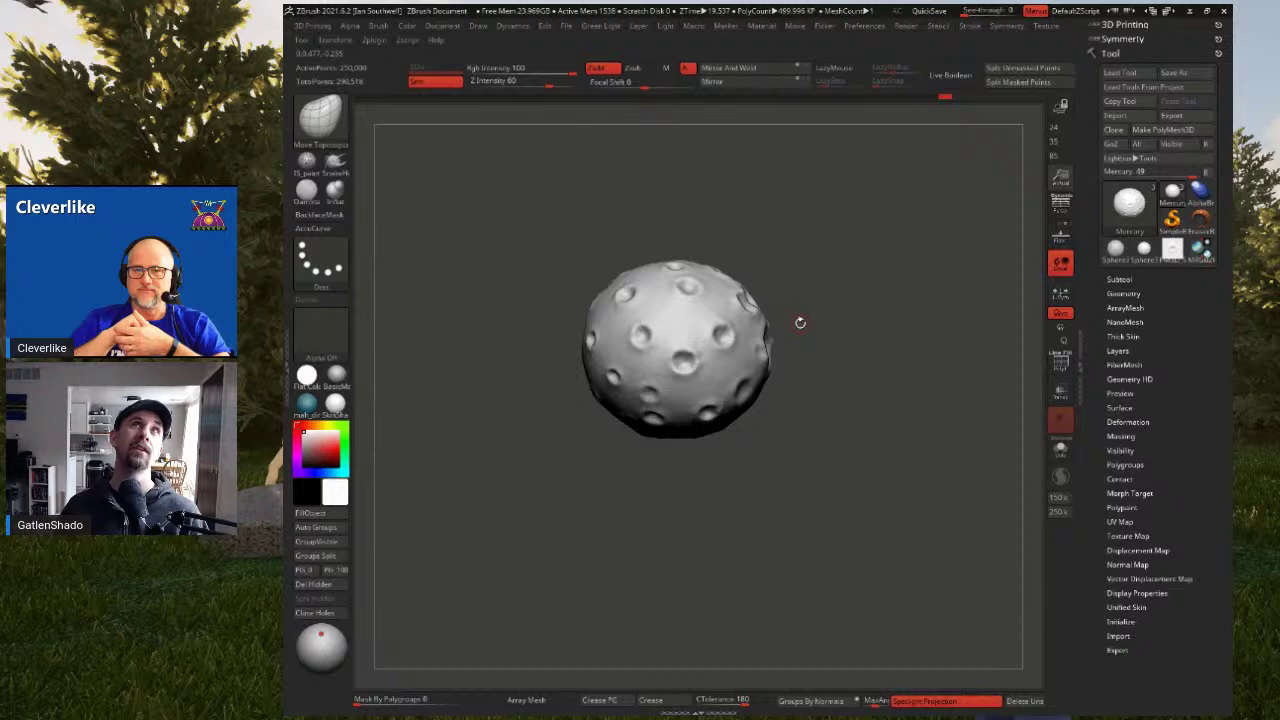
pyautogui.click(1122, 280)
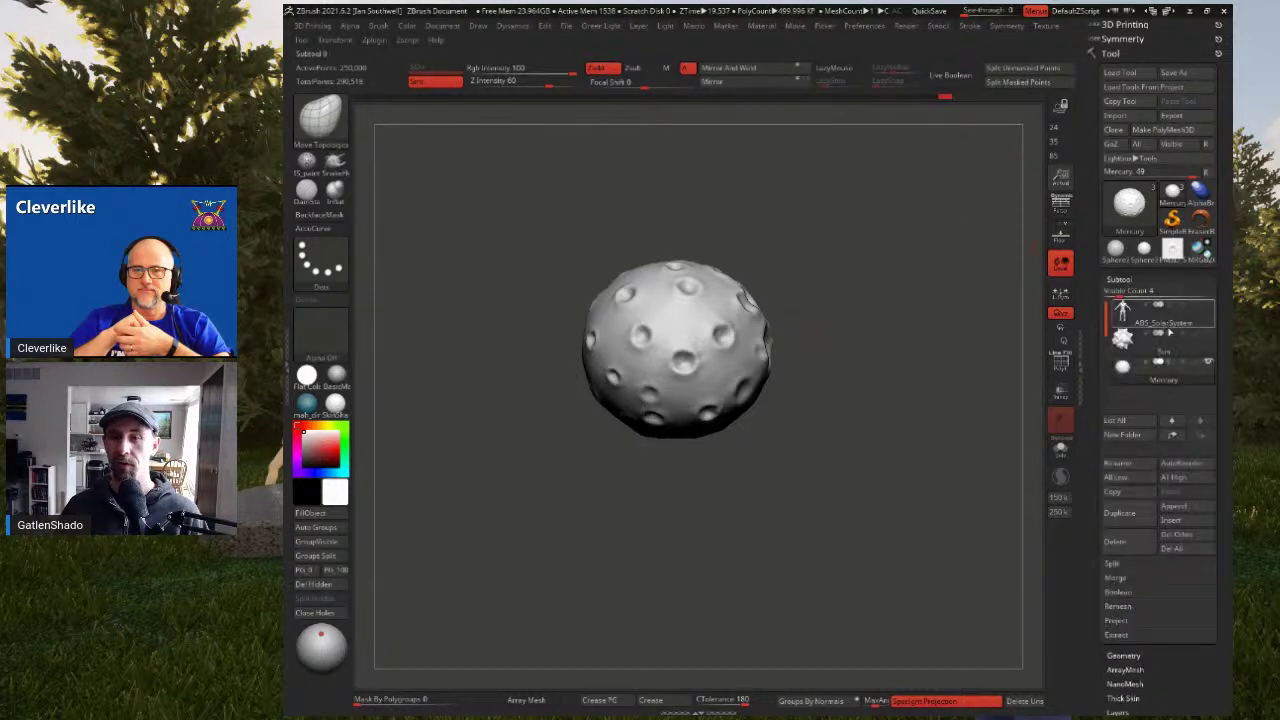
pyautogui.scroll(-3, 1122, 300)
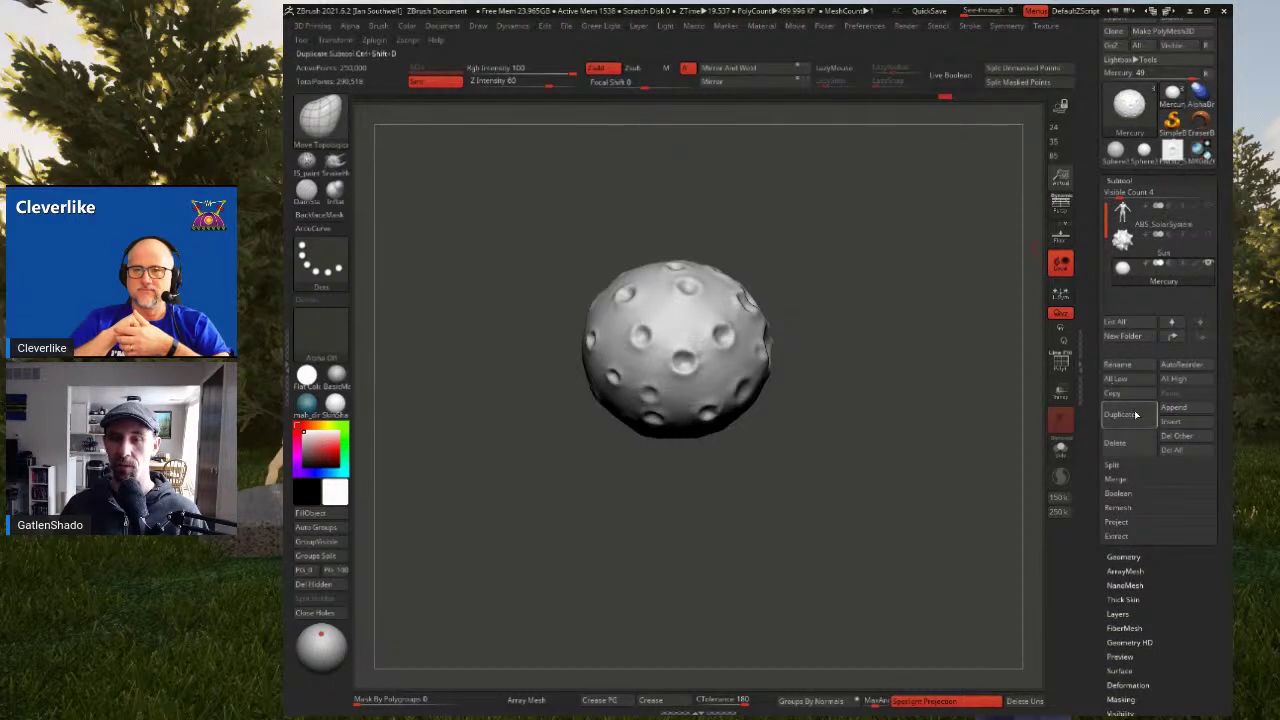
pyautogui.click(1131, 415)
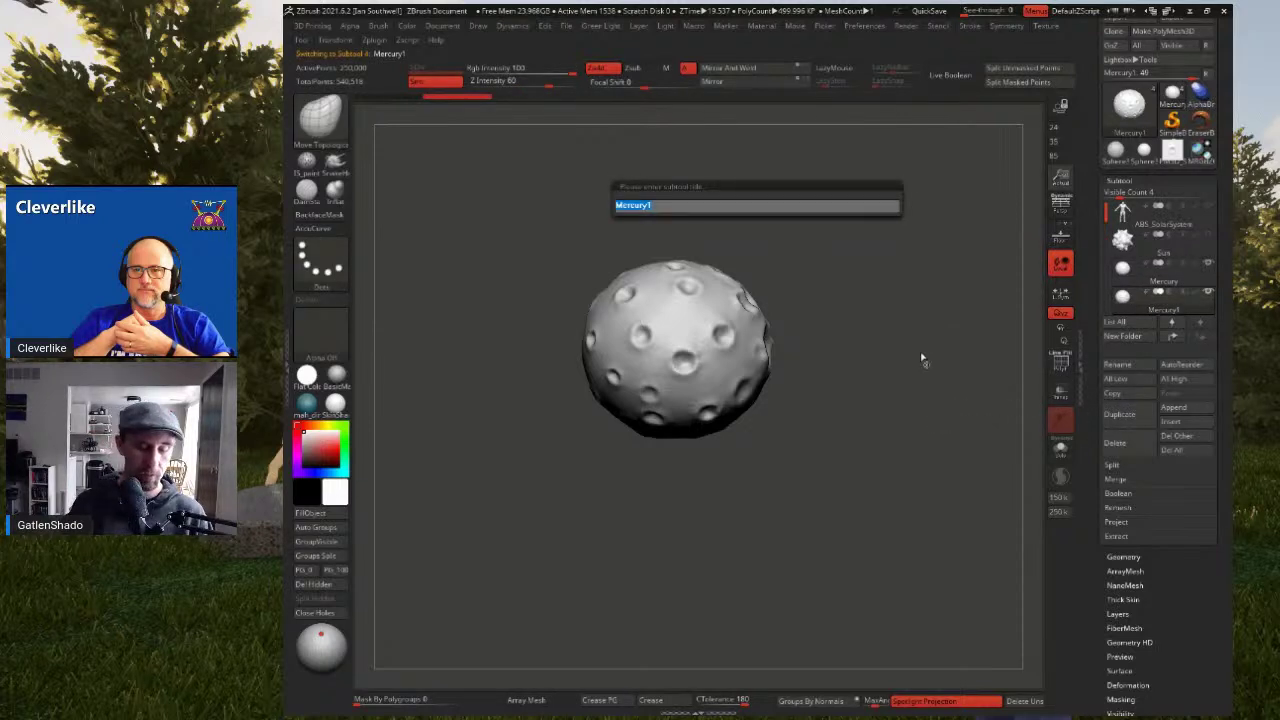
pyautogui.write('Venus')
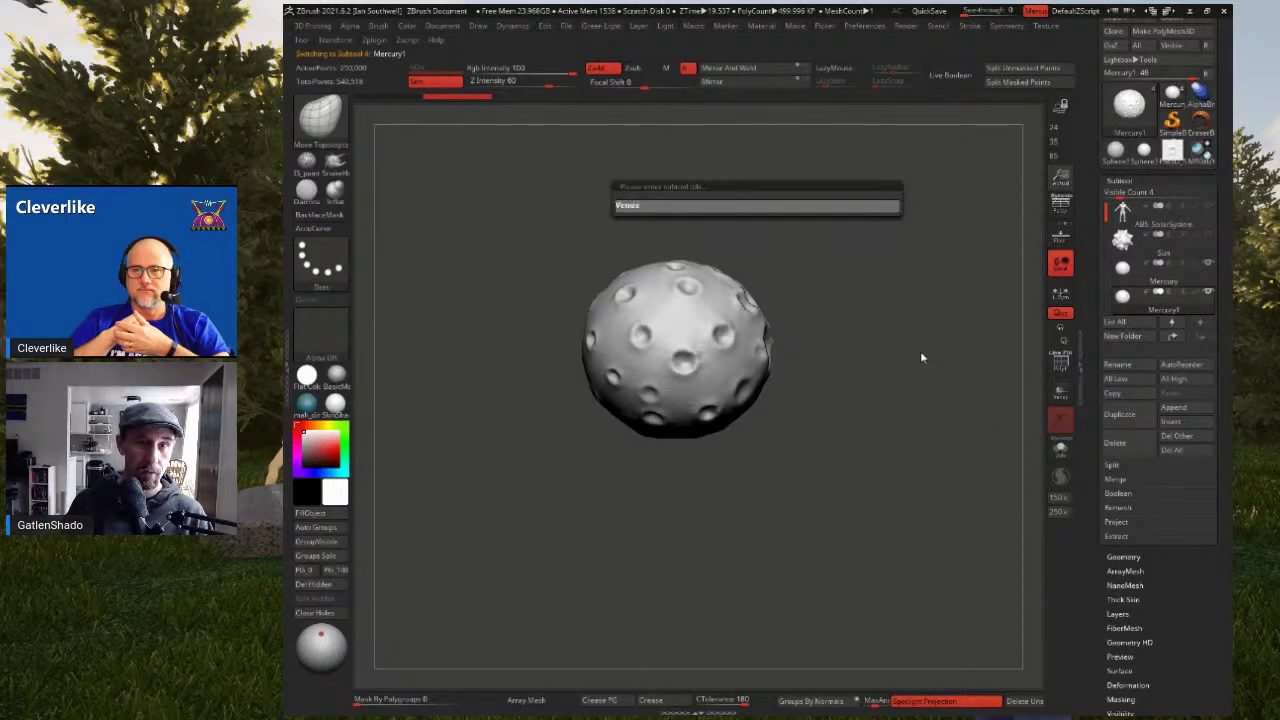
pyautogui.press('Return')
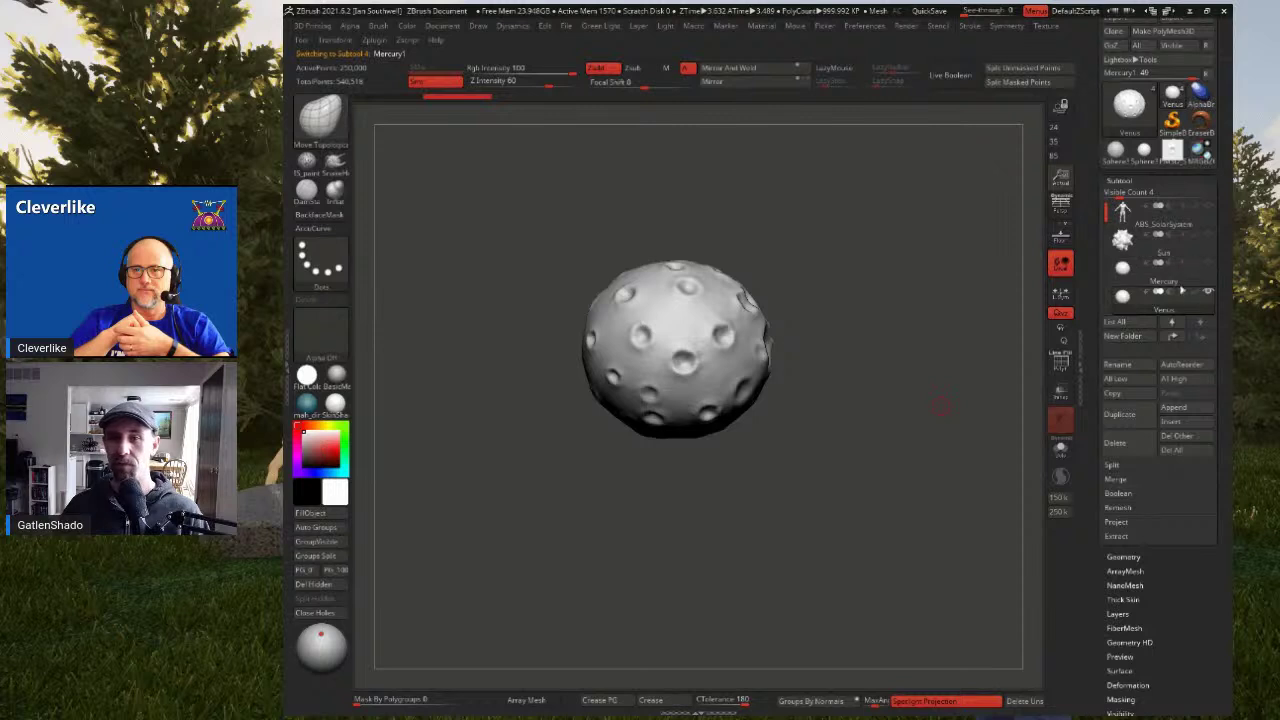
# Quick-save the project, activate the transform gizmo on the Venus copy and turn on the floor grid
pyautogui.moveTo(1086, 240); pyautogui.dragTo(1084, 274)
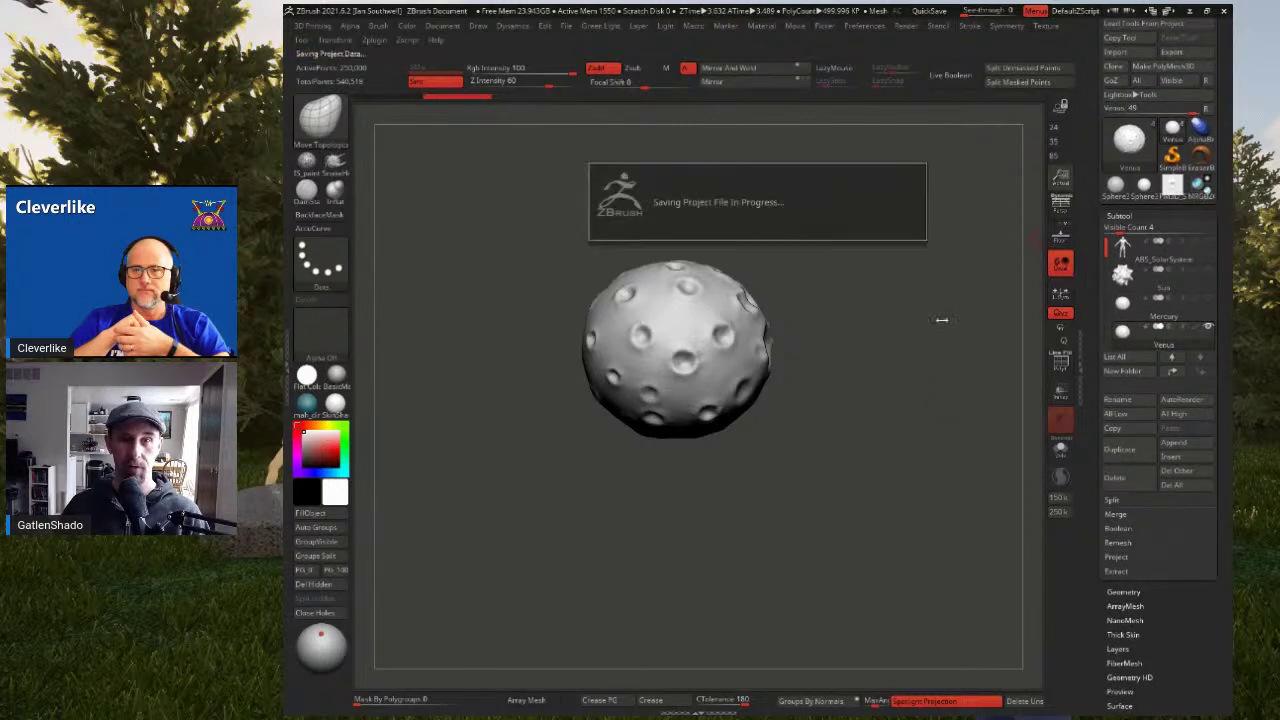
pyautogui.press('w')
pyautogui.moveTo(795, 271); pyautogui.dragTo(832, 360)
pyautogui.hotkey('shift', 'p')
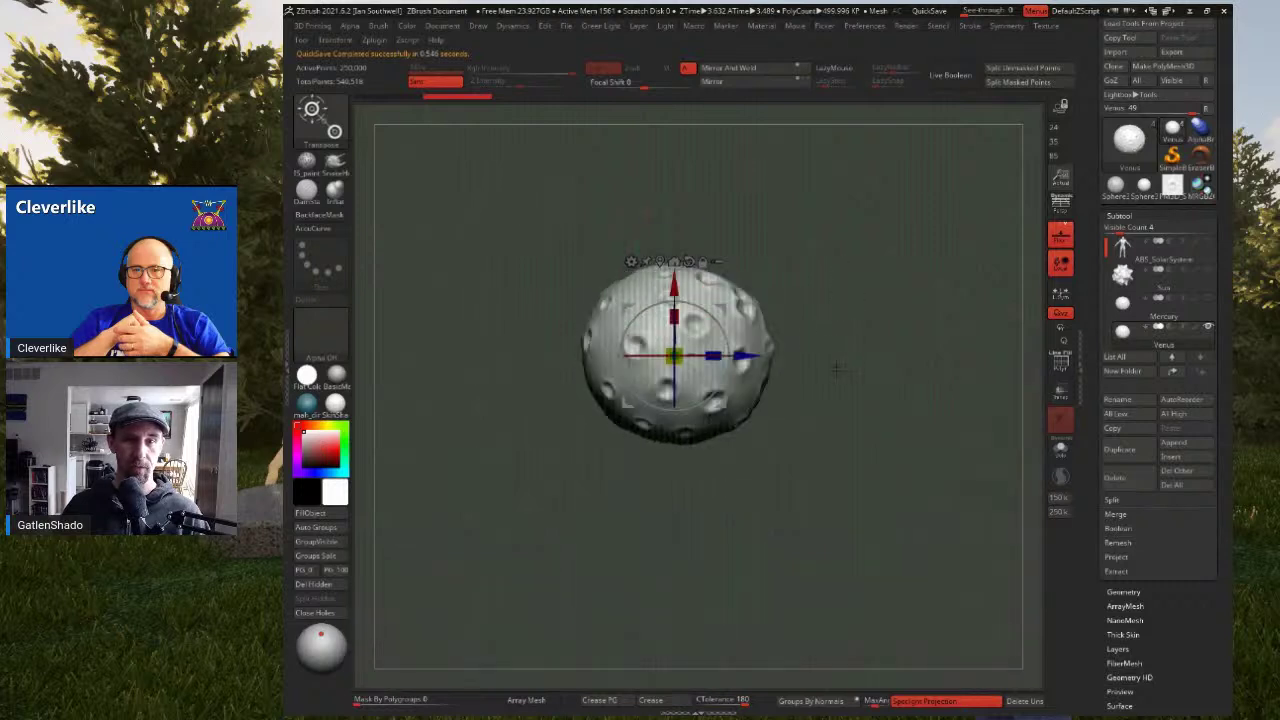
pyautogui.keyDown('ctrl'); pyautogui.moveTo(832, 360); pyautogui.dragTo(812, 310, button='right'); pyautogui.keyUp('ctrl')
pyautogui.moveTo(806, 372); pyautogui.dragTo(793, 398)
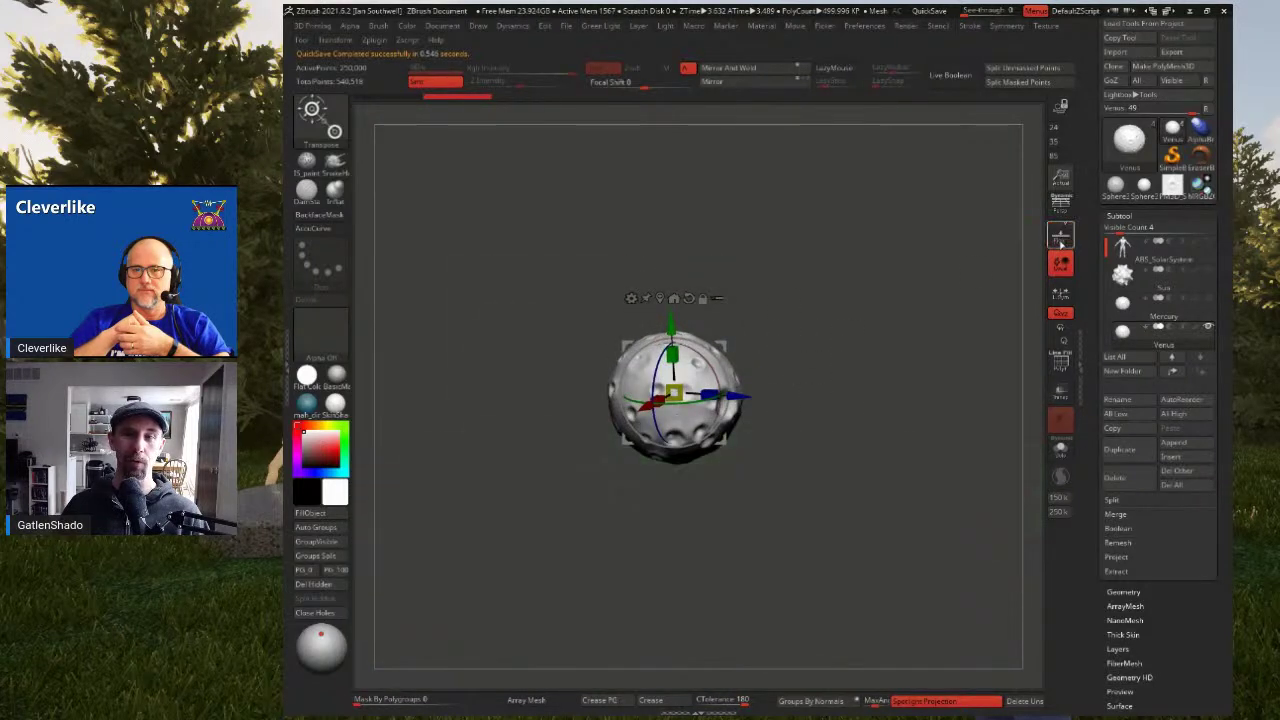
pyautogui.keyDown('alt'); pyautogui.moveTo(849, 323); pyautogui.dragTo(853, 315); pyautogui.keyUp('alt')
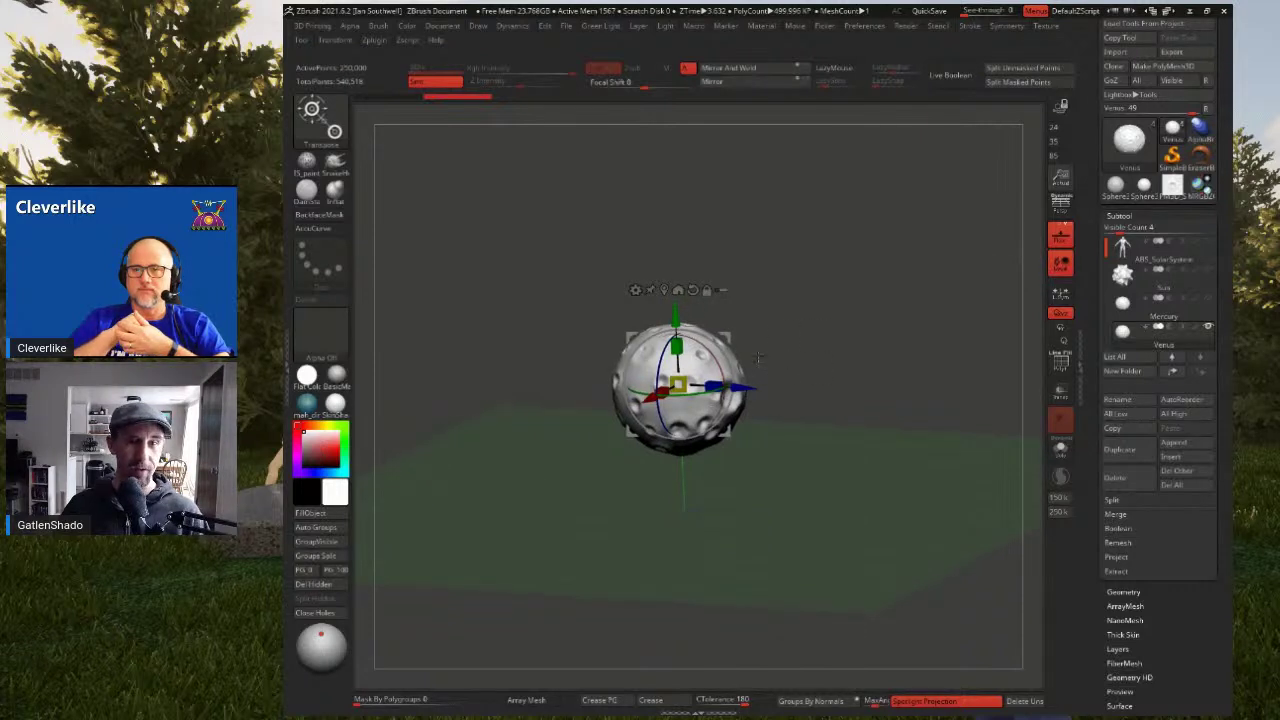
# Replace the Venus copy's mesh with a PolySphere primitive through the gizmo's transform types
pyautogui.click(634, 289)
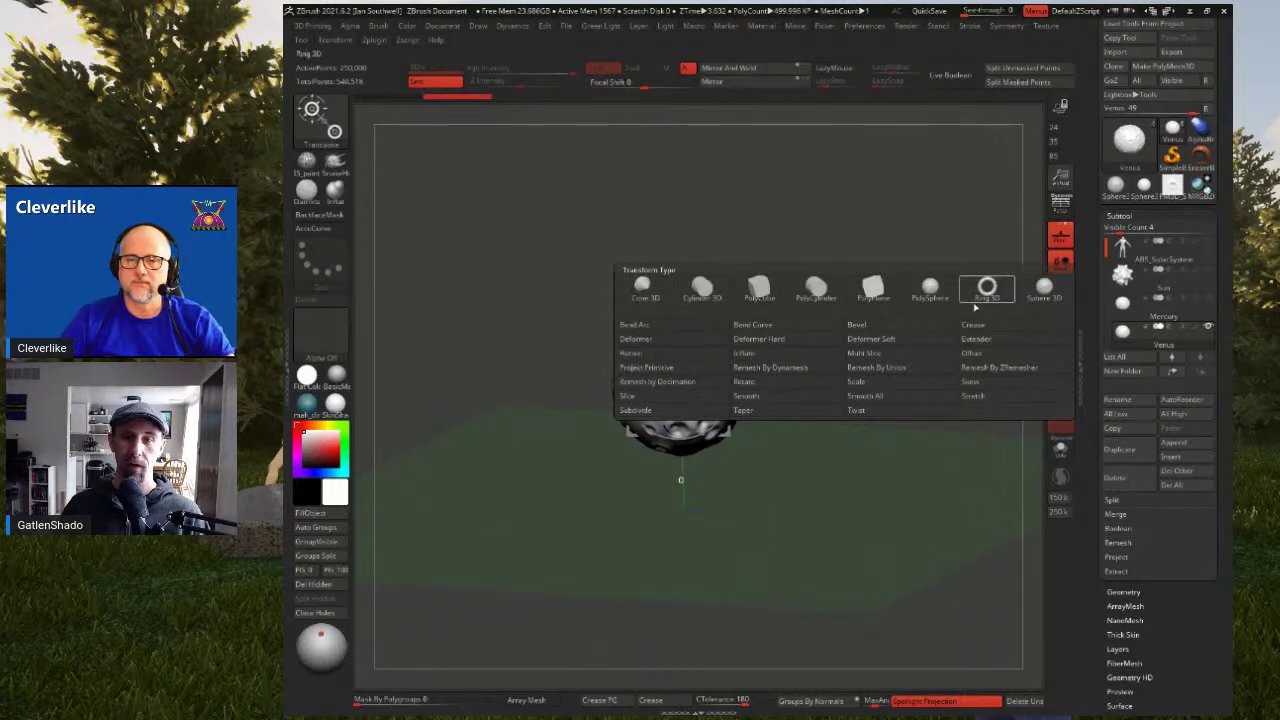
pyautogui.click(936, 300)
pyautogui.moveTo(838, 318); pyautogui.dragTo(880, 287, button='right')
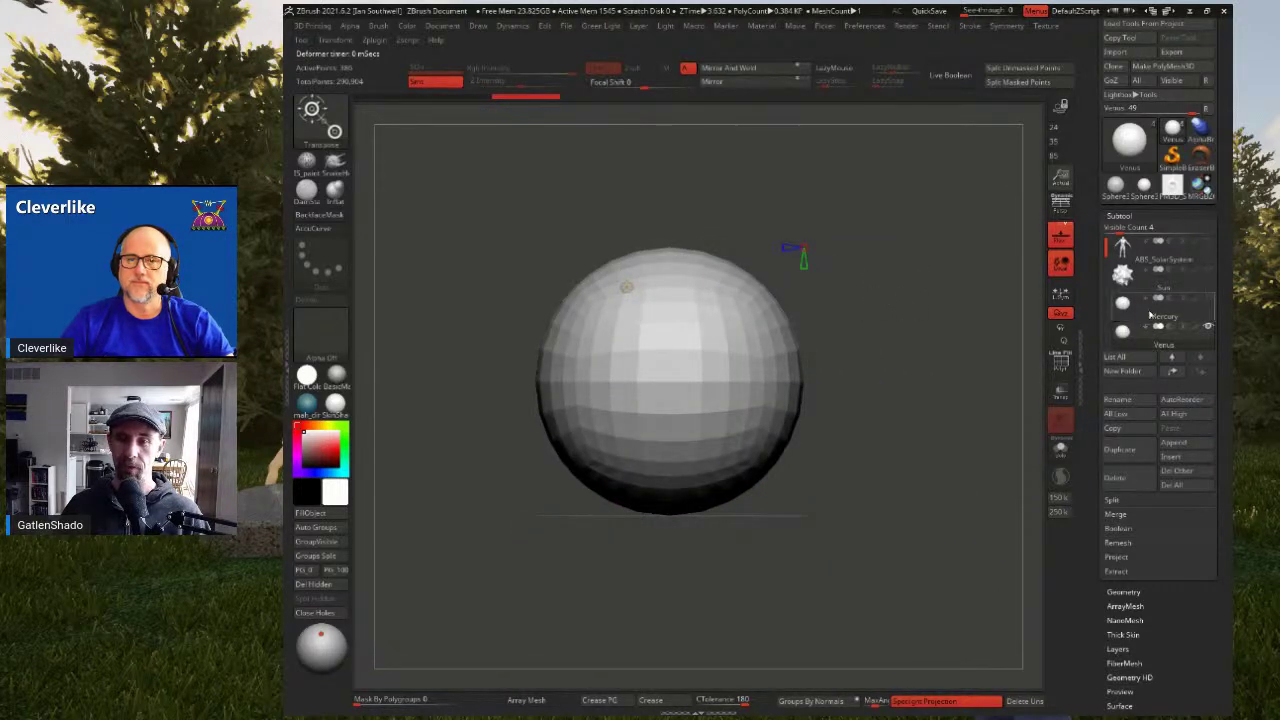
# Show the Sun and Mercury subtools and uniformly scale the Venus sphere down to about 0.25, close to Mercury's size
pyautogui.click(1205, 272)
pyautogui.keyDown('alt'); pyautogui.moveTo(949, 317); pyautogui.dragTo(908, 276); pyautogui.keyUp('alt')
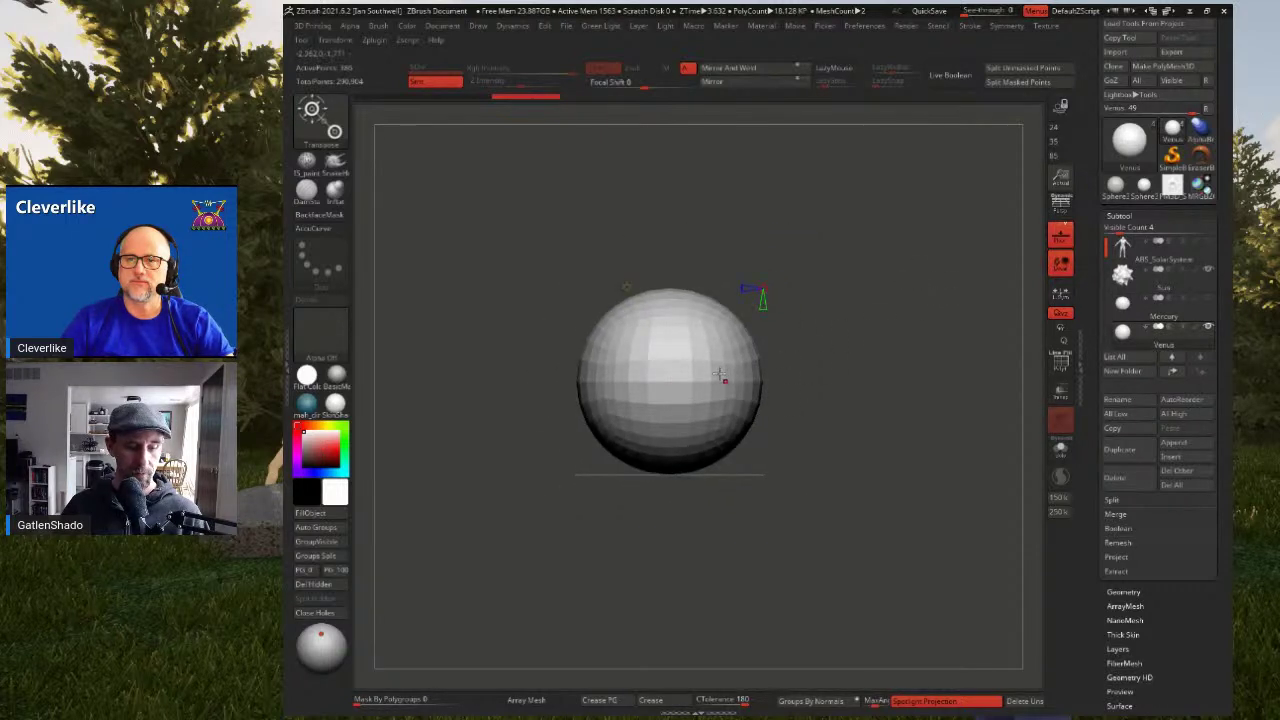
pyautogui.moveTo(675, 378); pyautogui.dragTo(622, 418)
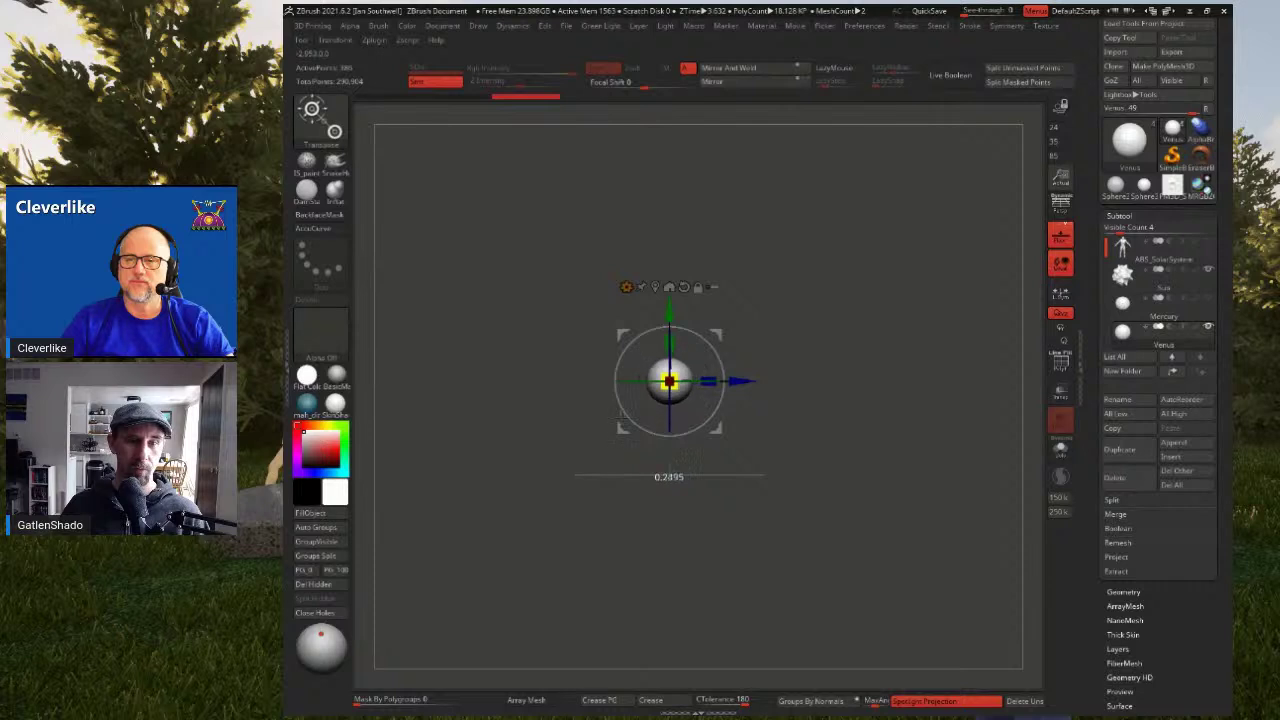
pyautogui.moveTo(1086, 408); pyautogui.dragTo(1085, 449)
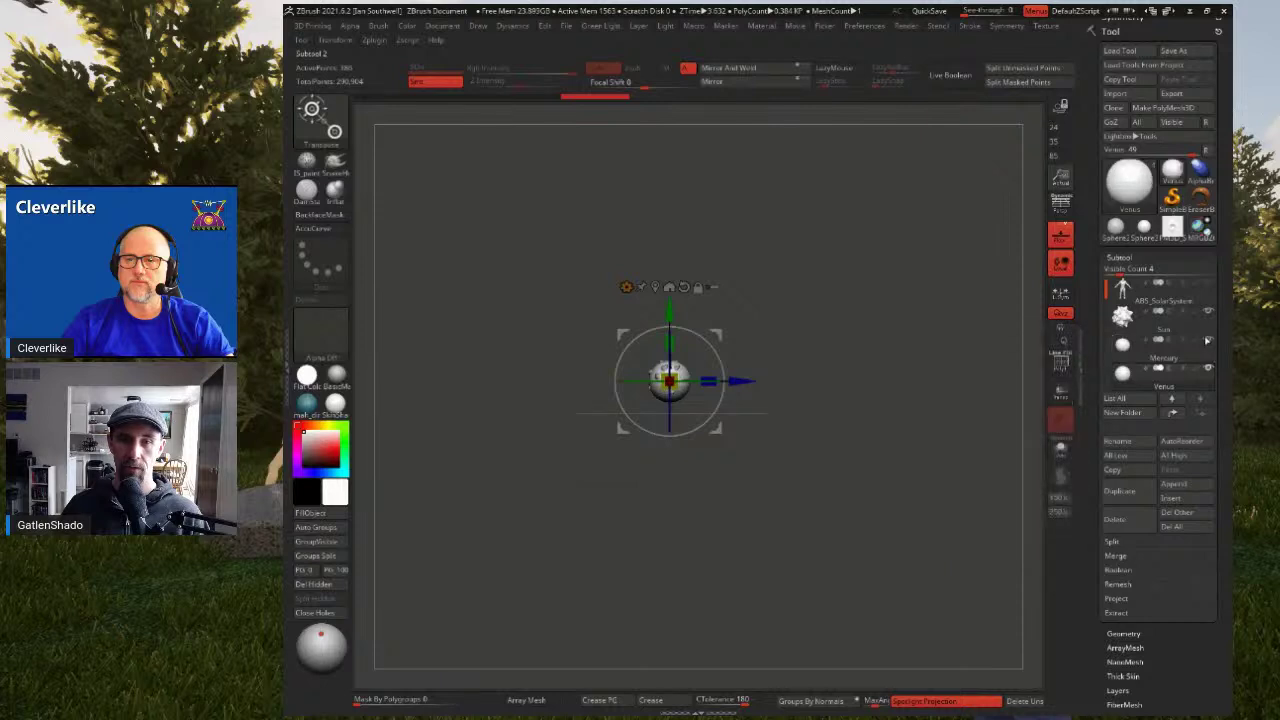
pyautogui.keyDown('ctrl'); pyautogui.moveTo(810, 397); pyautogui.dragTo(700, 478, button='right'); pyautogui.keyUp('ctrl')
pyautogui.moveTo(671, 380); pyautogui.dragTo(649, 407)
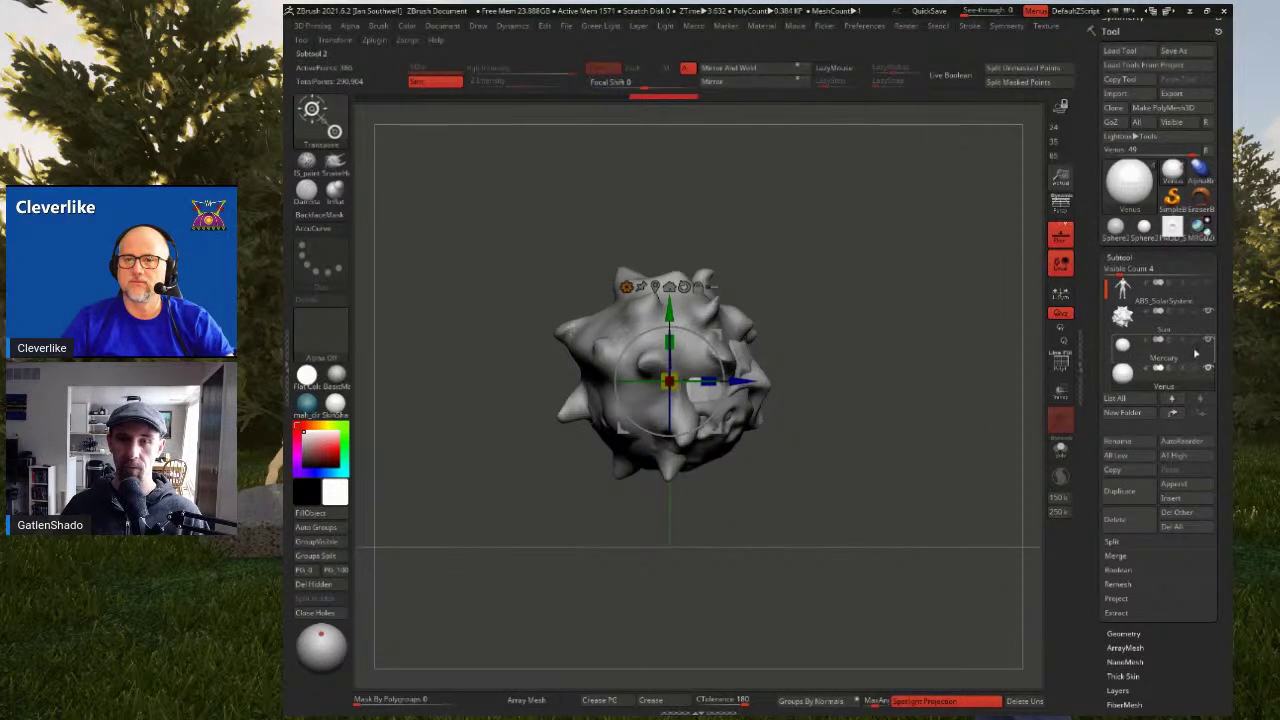
# Select the Mercury subtool and move it about 1.34 units along the blue axis, clear of the Sun
pyautogui.click(1194, 352)
pyautogui.moveTo(742, 381); pyautogui.dragTo(966, 381)
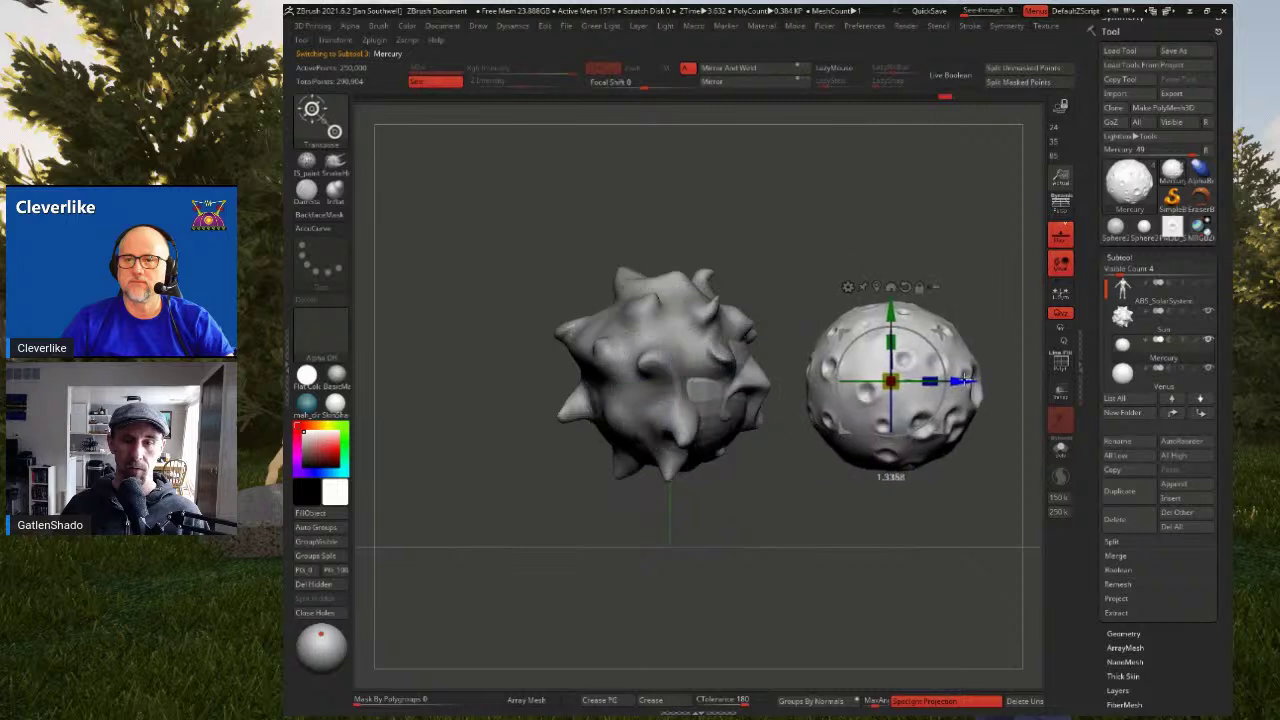
# Undo Mercury's move along the blue axis and uniformly scale Mercury down inside the Sun using transparency
pyautogui.hotkey('ctrl', 'z')
pyautogui.hotkey('shift', 't')
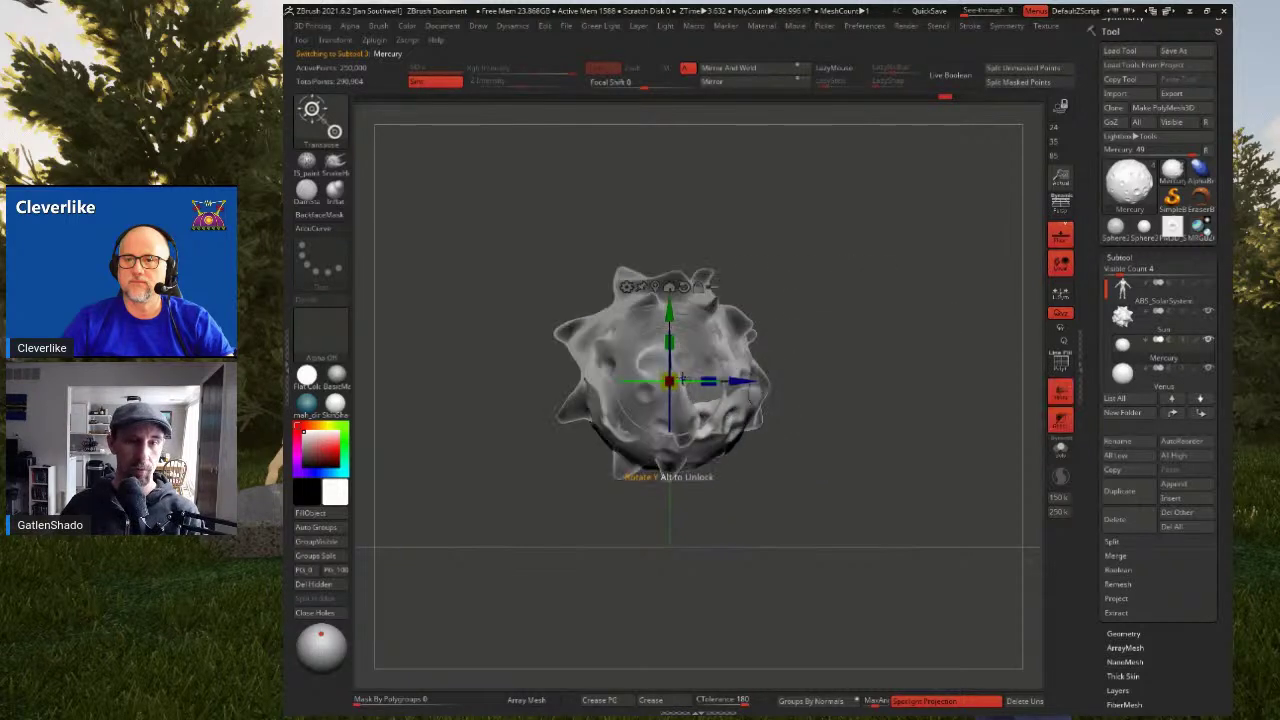
pyautogui.moveTo(669, 380); pyautogui.dragTo(618, 411)
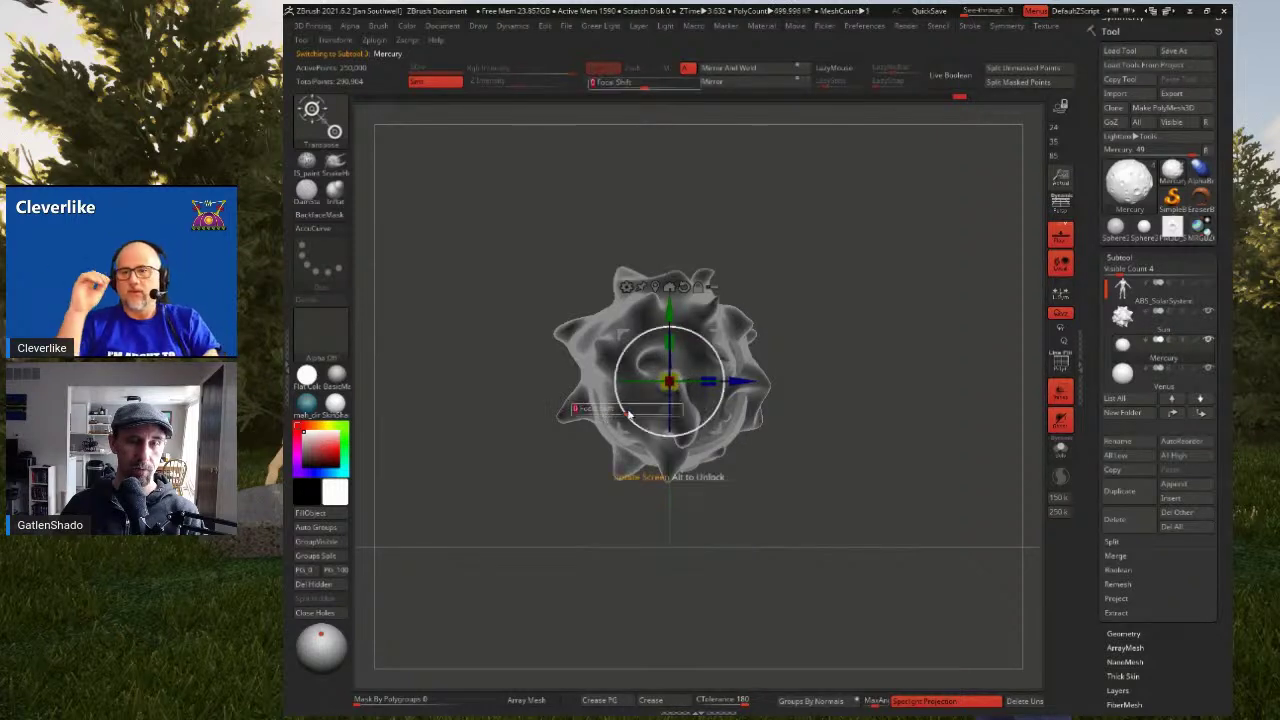
pyautogui.hotkey('shift', 't')
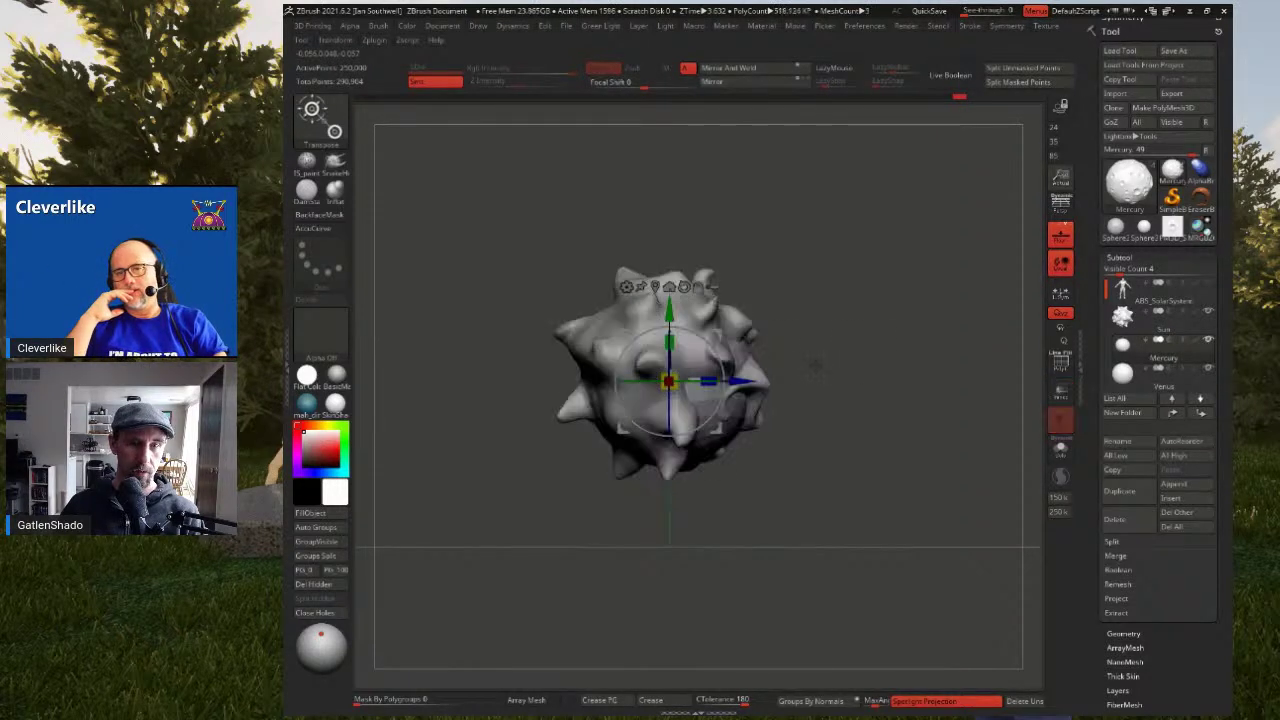
# Select the Venus subtool, scale it down uniformly with transparency on, and hide the Sun
pyautogui.click(1140, 374)
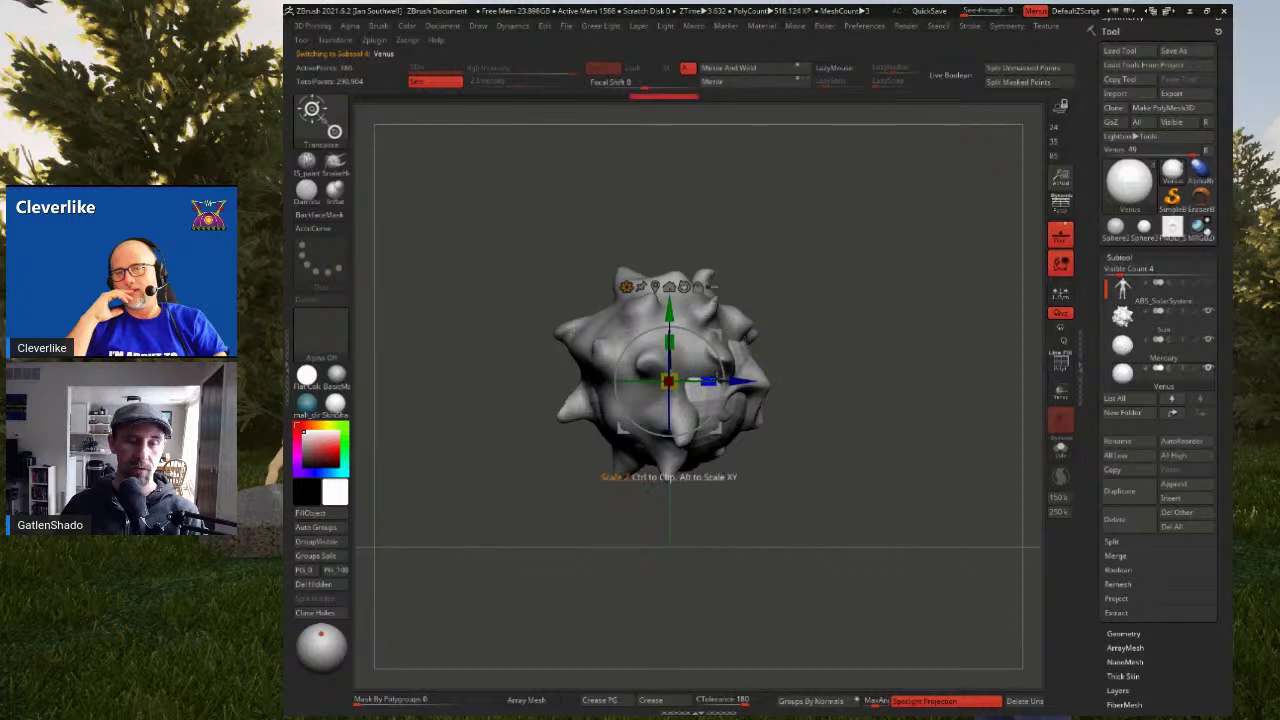
pyautogui.hotkey('shift', 't')
pyautogui.moveTo(673, 380); pyautogui.dragTo(611, 414)
pyautogui.moveTo(845, 372); pyautogui.dragTo(956, 314)
pyautogui.click(1208, 311)
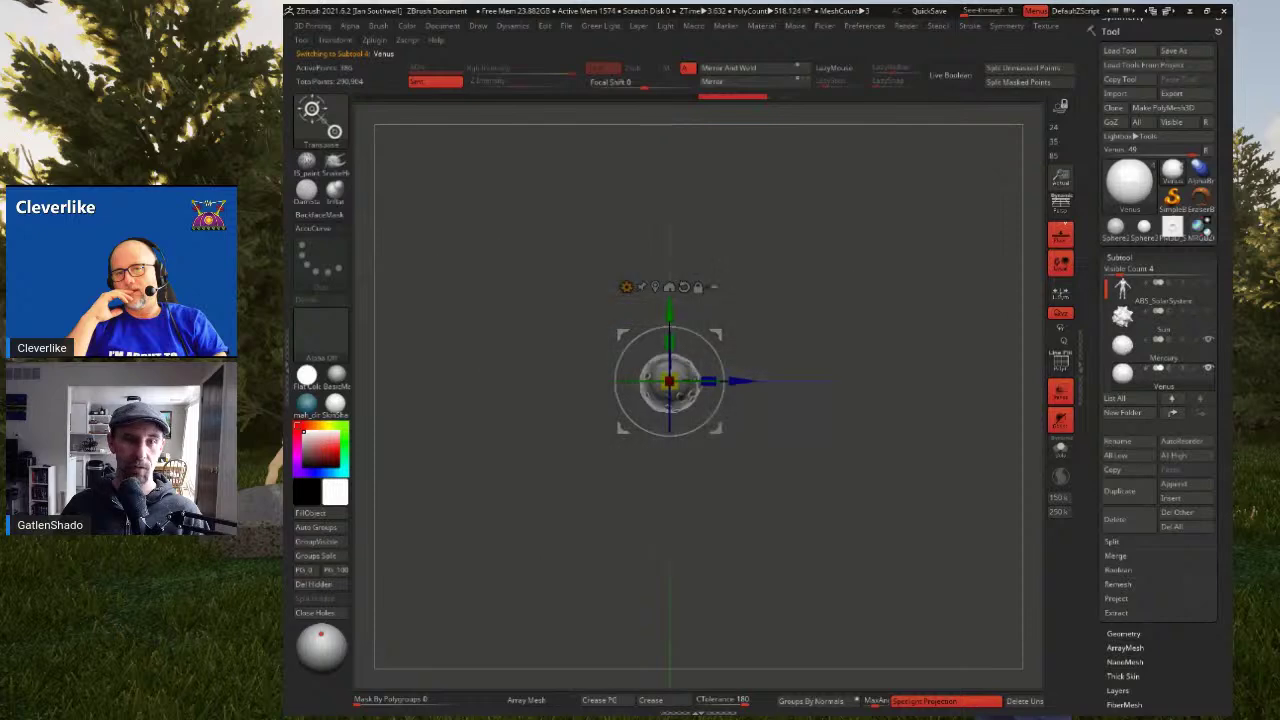
# Try Venus beside Mercury to compare sizes, undo that trial, and uniformly scale Venus up slightly larger than Mercury
pyautogui.moveTo(739, 381); pyautogui.dragTo(836, 312)
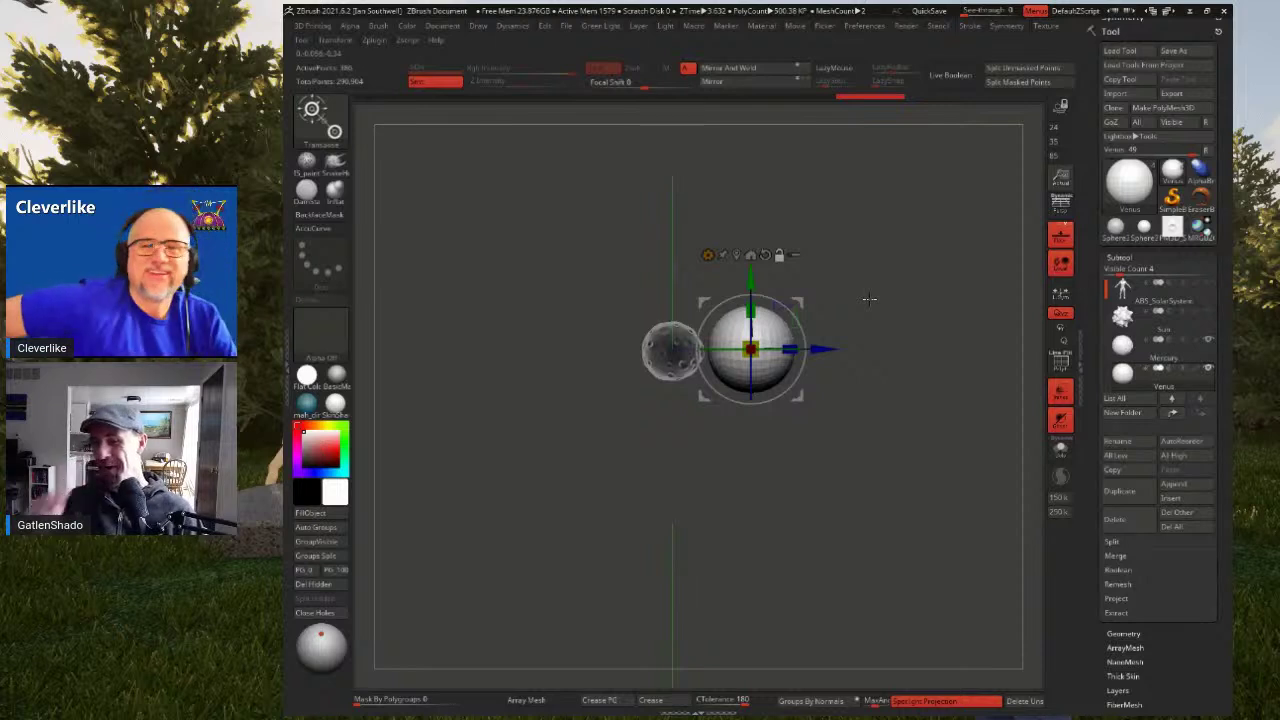
pyautogui.moveTo(886, 323)
pyautogui.keyDown('alt'); pyautogui.mouseDown()
pyautogui.moveTo(838, 327)
pyautogui.moveTo(832, 308)
pyautogui.moveTo(866, 320)
pyautogui.moveTo(820, 316)
pyautogui.moveTo(818, 345)
pyautogui.mouseUp(); pyautogui.keyUp('alt')
pyautogui.hotkey('ctrl', 'z')
pyautogui.hotkey('ctrl', 'z')
pyautogui.moveTo(686, 350); pyautogui.dragTo(716, 323)
# Inspect Venus's polygon wireframe without transparency, subdivide the sphere to level 2, and hide the wireframe
pyautogui.hotkey('shift', 'f')
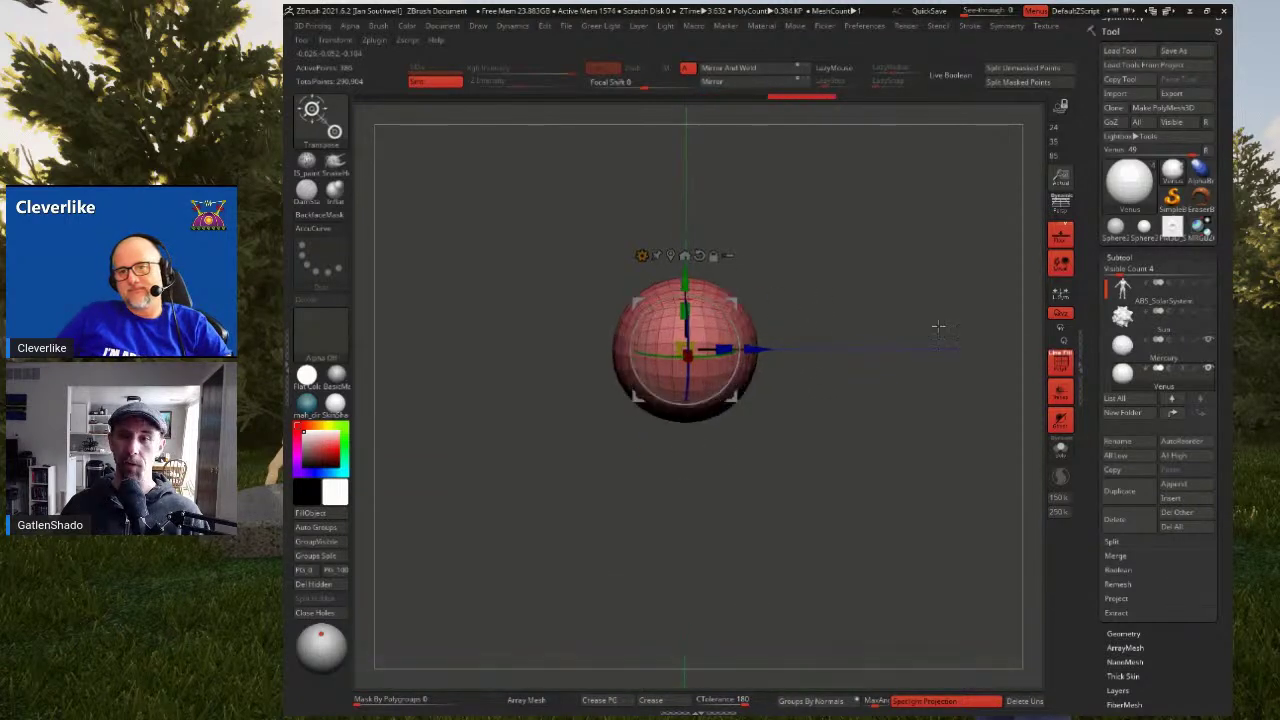
pyautogui.click(1158, 257)
pyautogui.click(1158, 257)
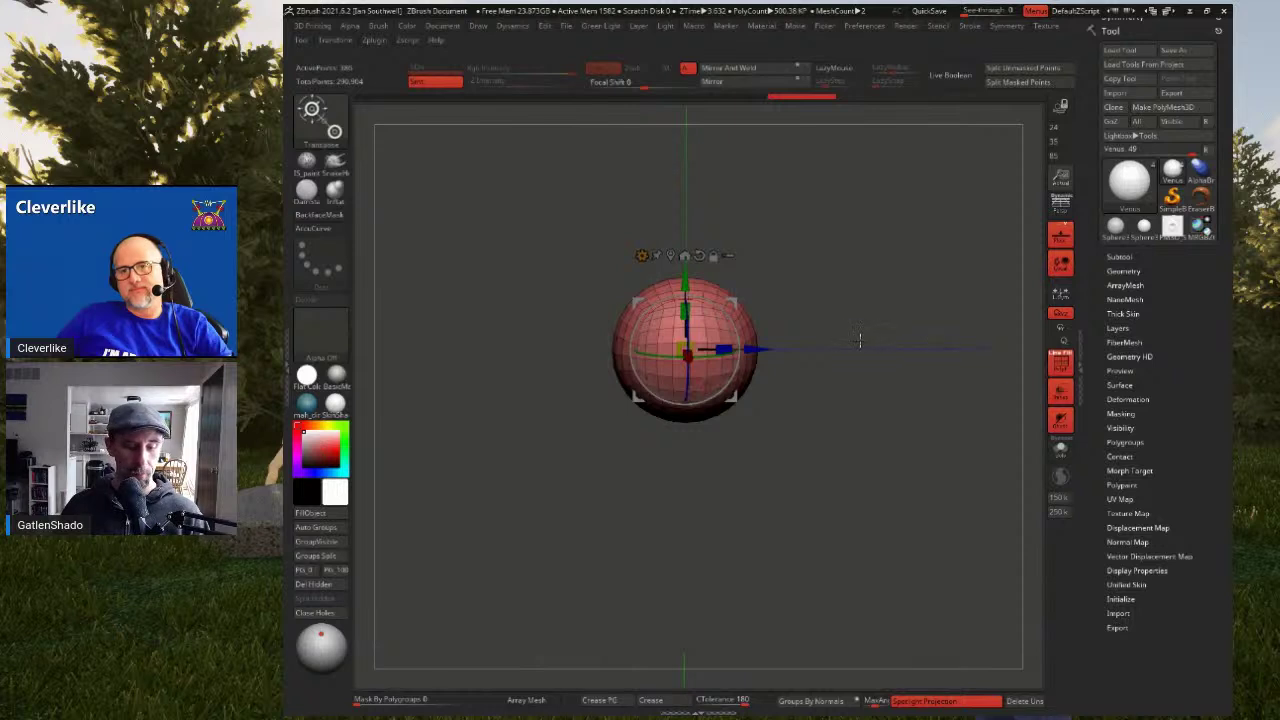
pyautogui.click(1060, 392)
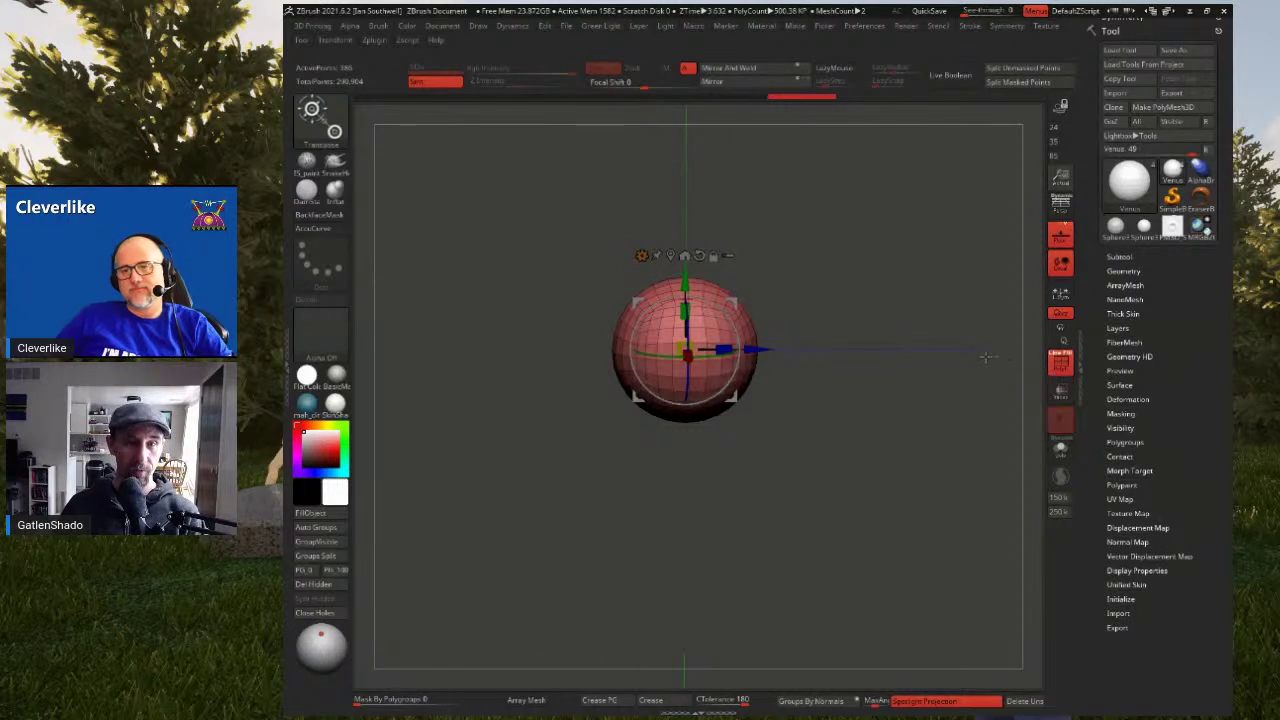
pyautogui.keyDown('alt'); pyautogui.moveTo(826, 302); pyautogui.dragTo(692, 306); pyautogui.keyUp('alt')
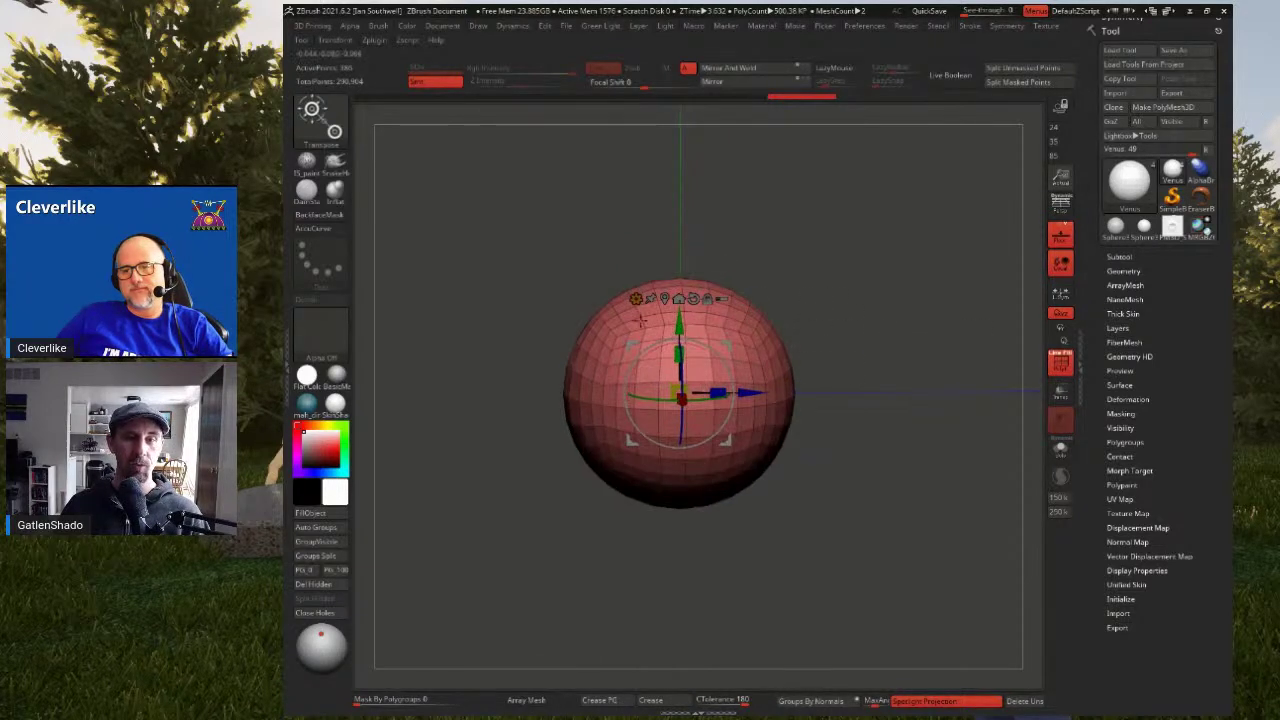
pyautogui.moveTo(845, 370); pyautogui.dragTo(849, 377)
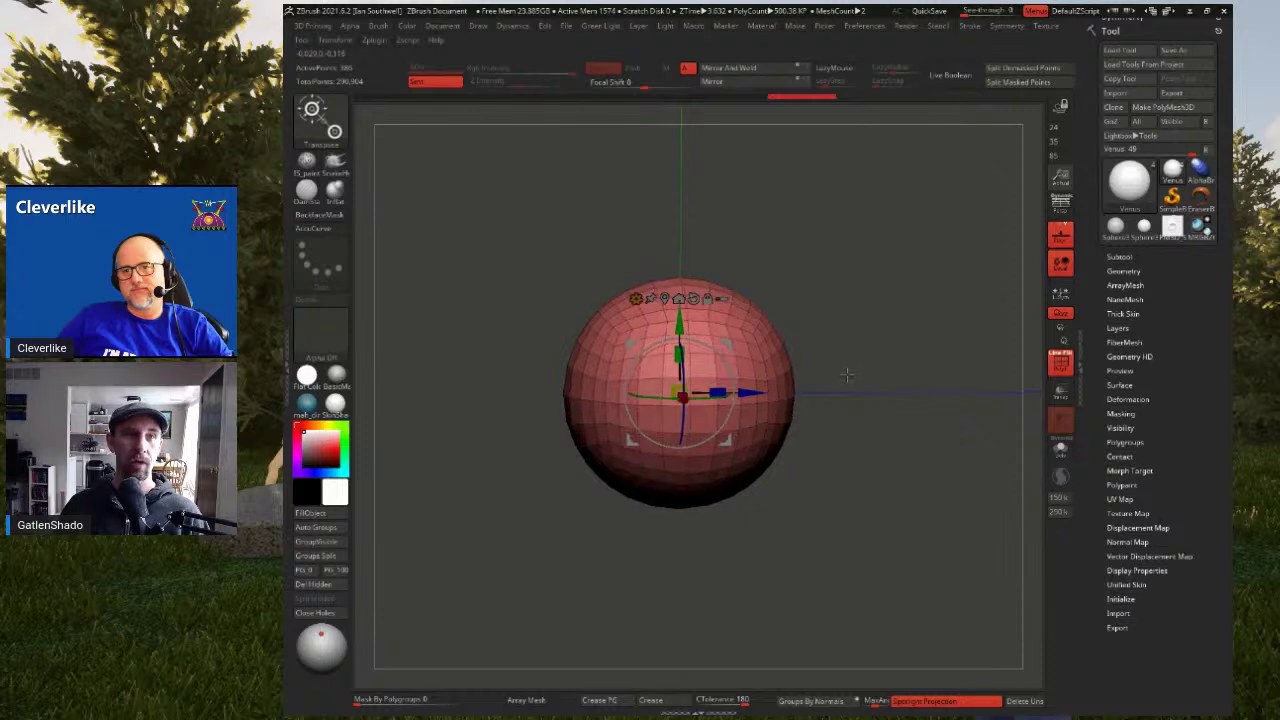
pyautogui.press('w')
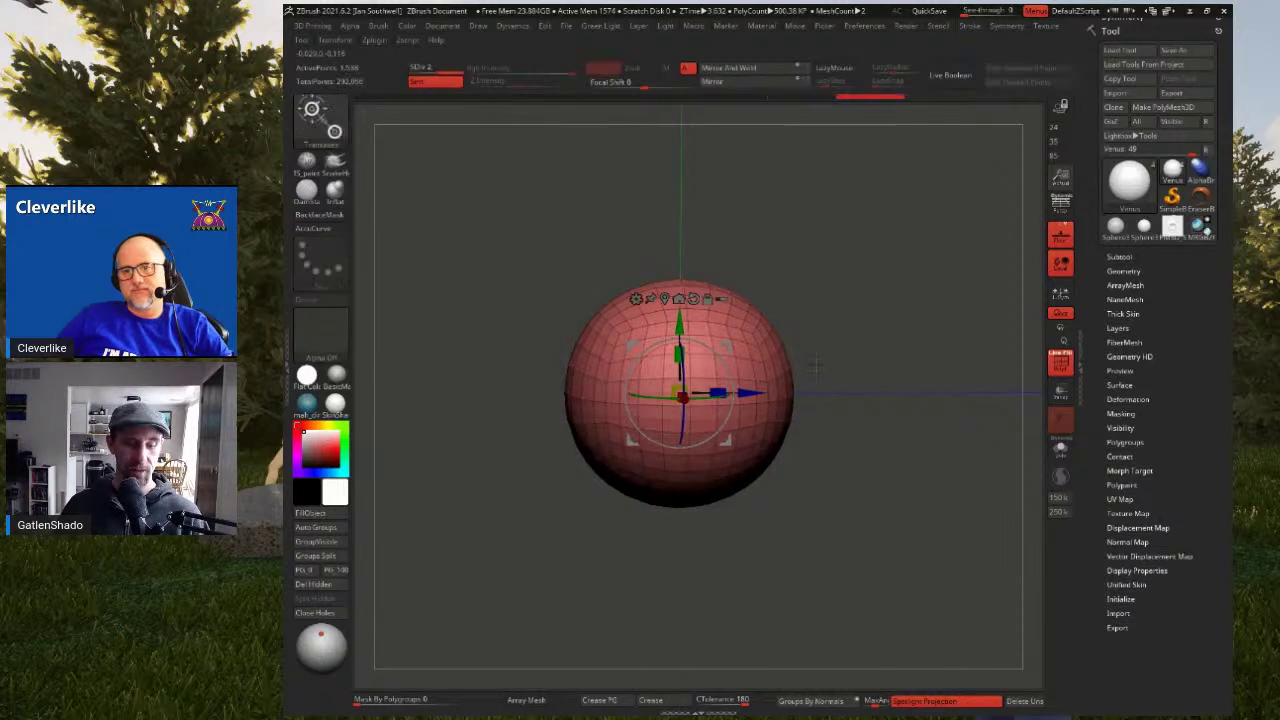
pyautogui.hotkey('shift', 'f')
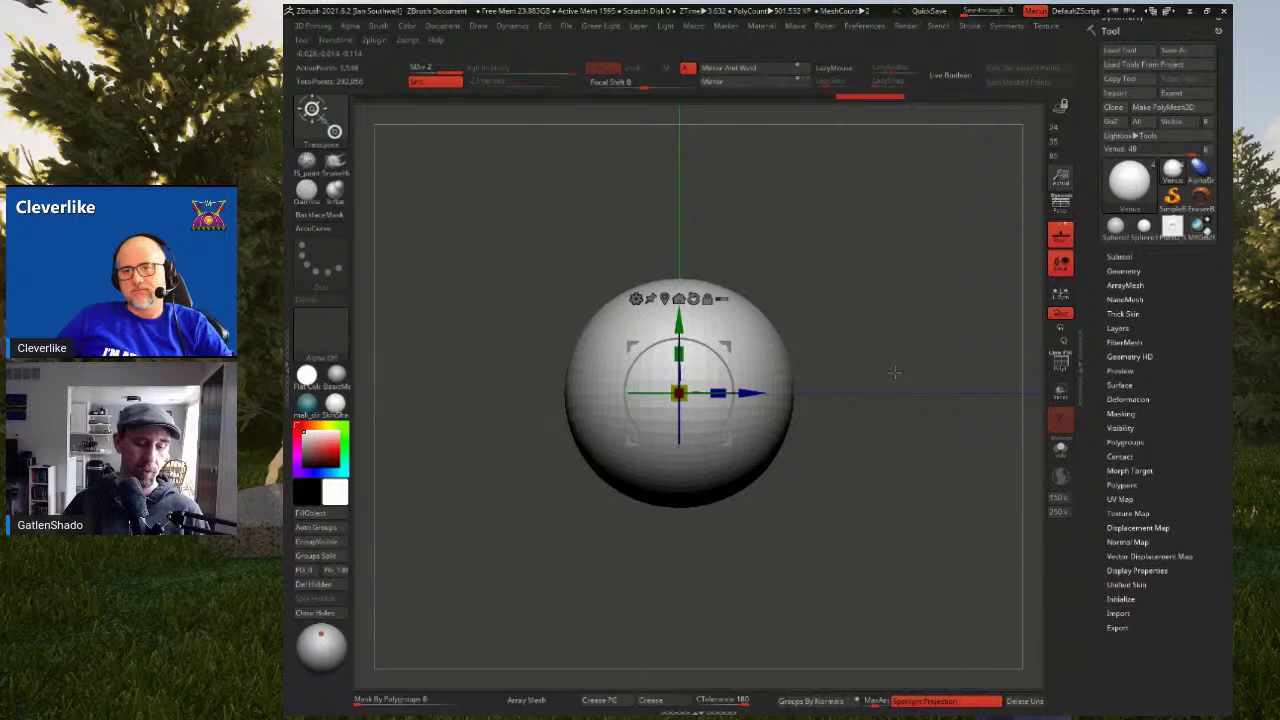
# Duplicate the Venus subtool and name the copy Earth
pyautogui.scroll(-2, 790, 358)
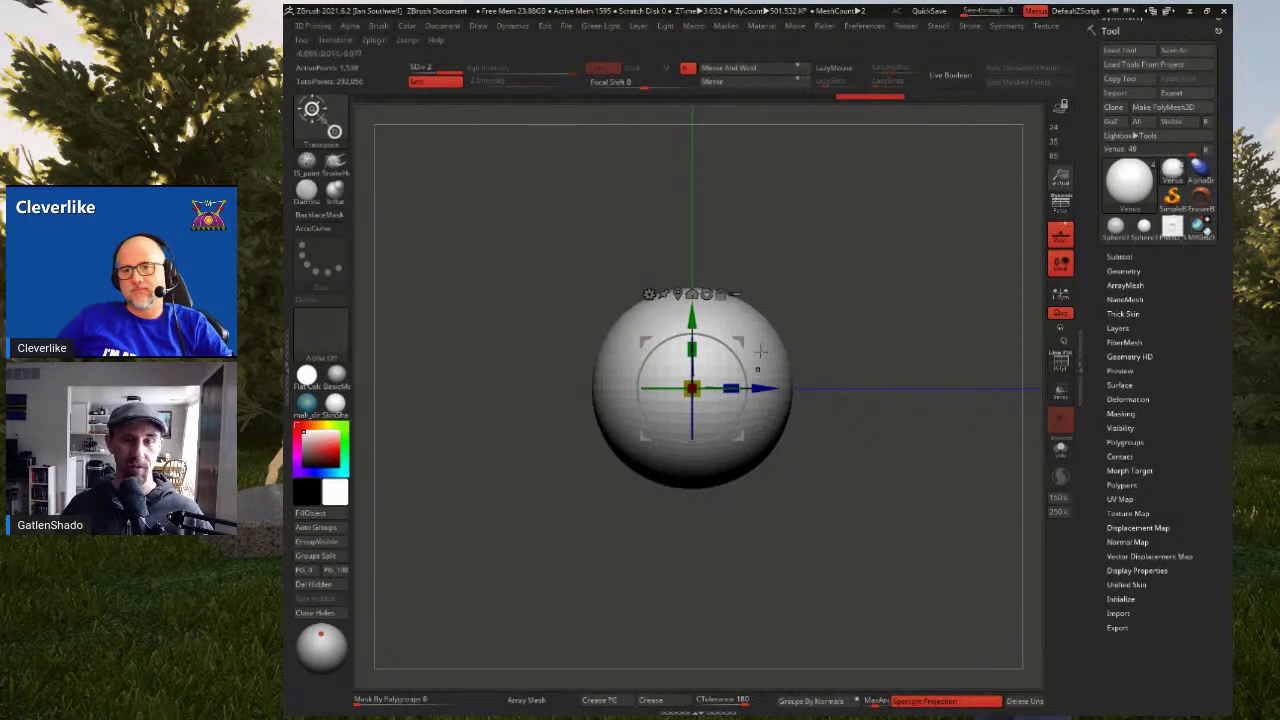
pyautogui.scroll(-2, 872, 331)
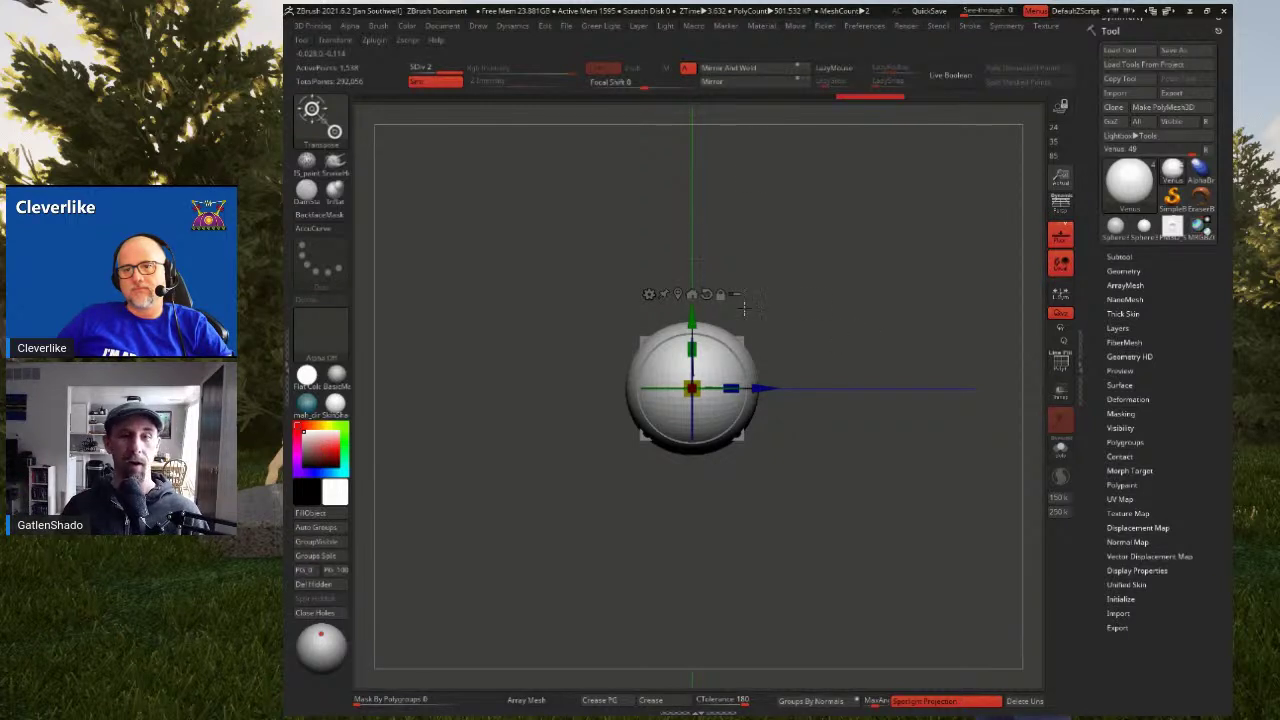
pyautogui.scroll(-1, 775, 351)
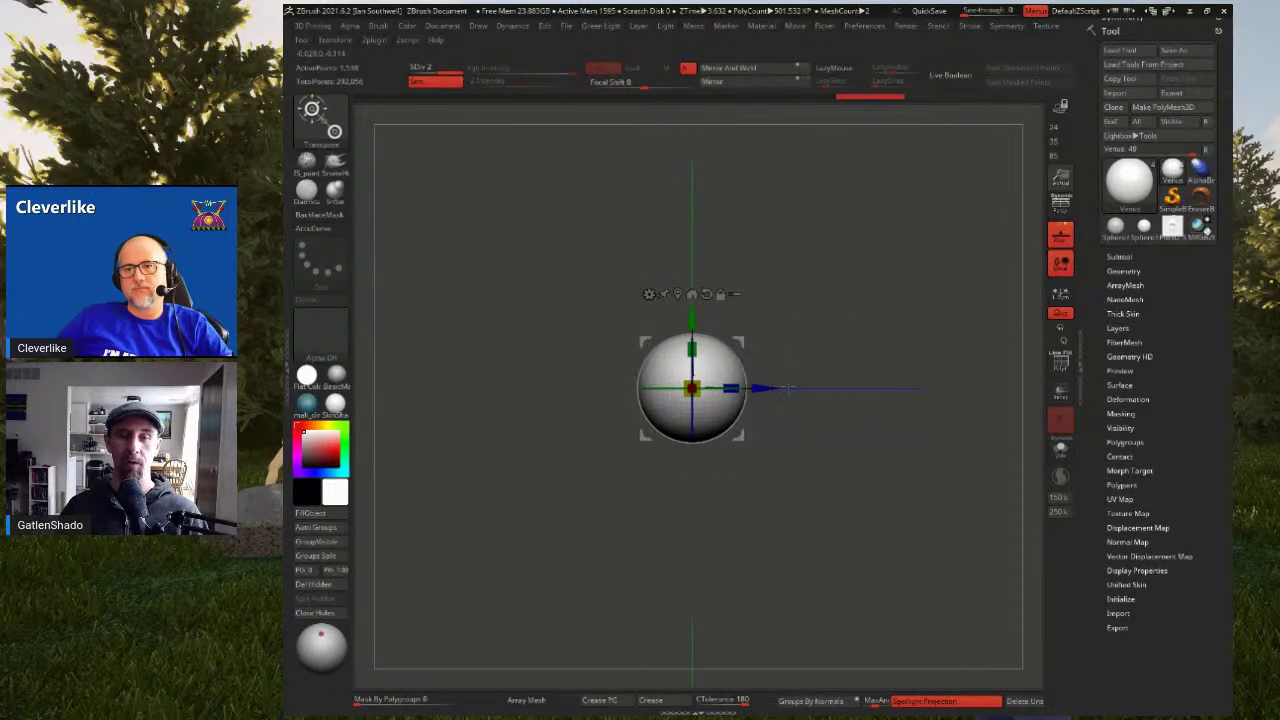
pyautogui.click(1142, 256)
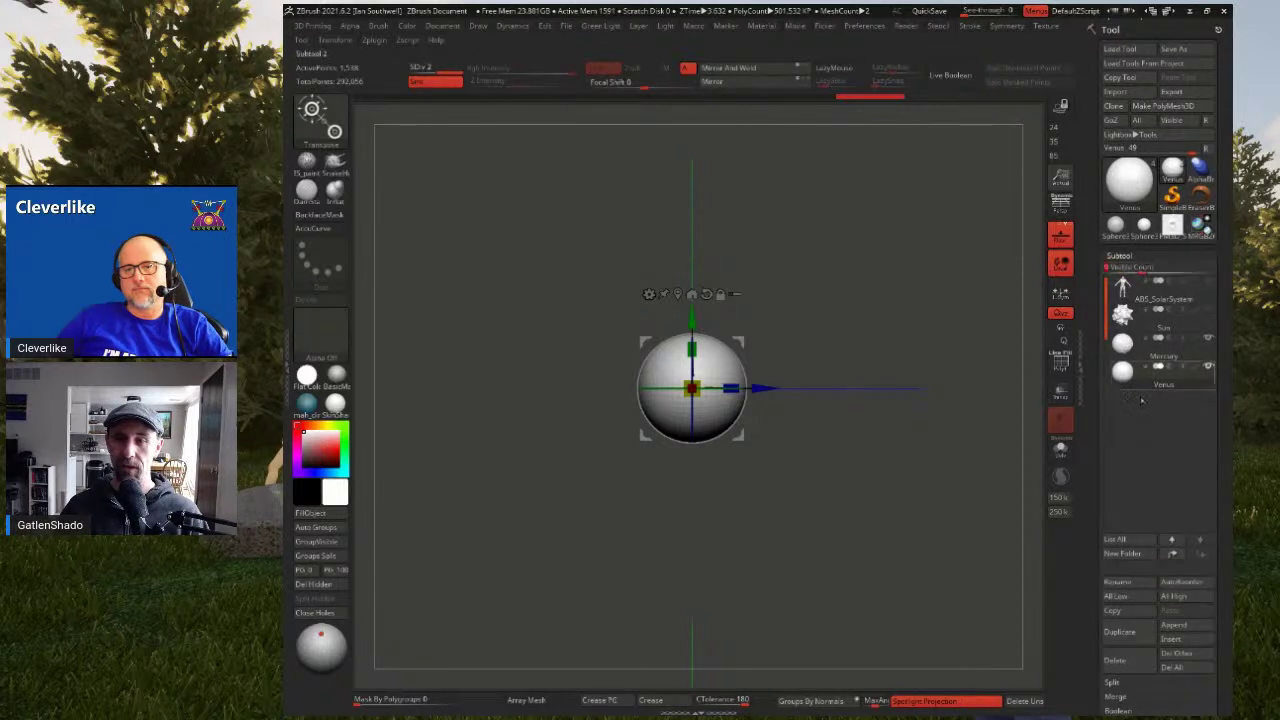
pyautogui.hotkey('ctrl', 'shift', 'd')
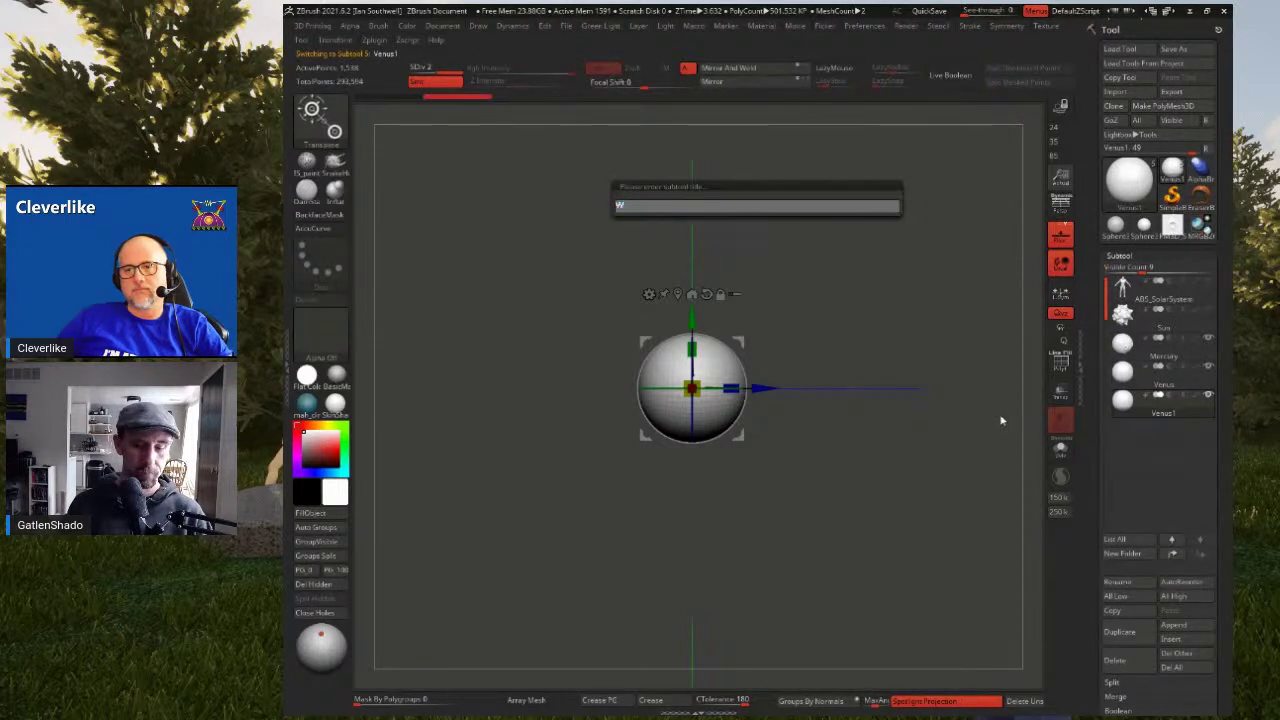
pyautogui.press('Return')
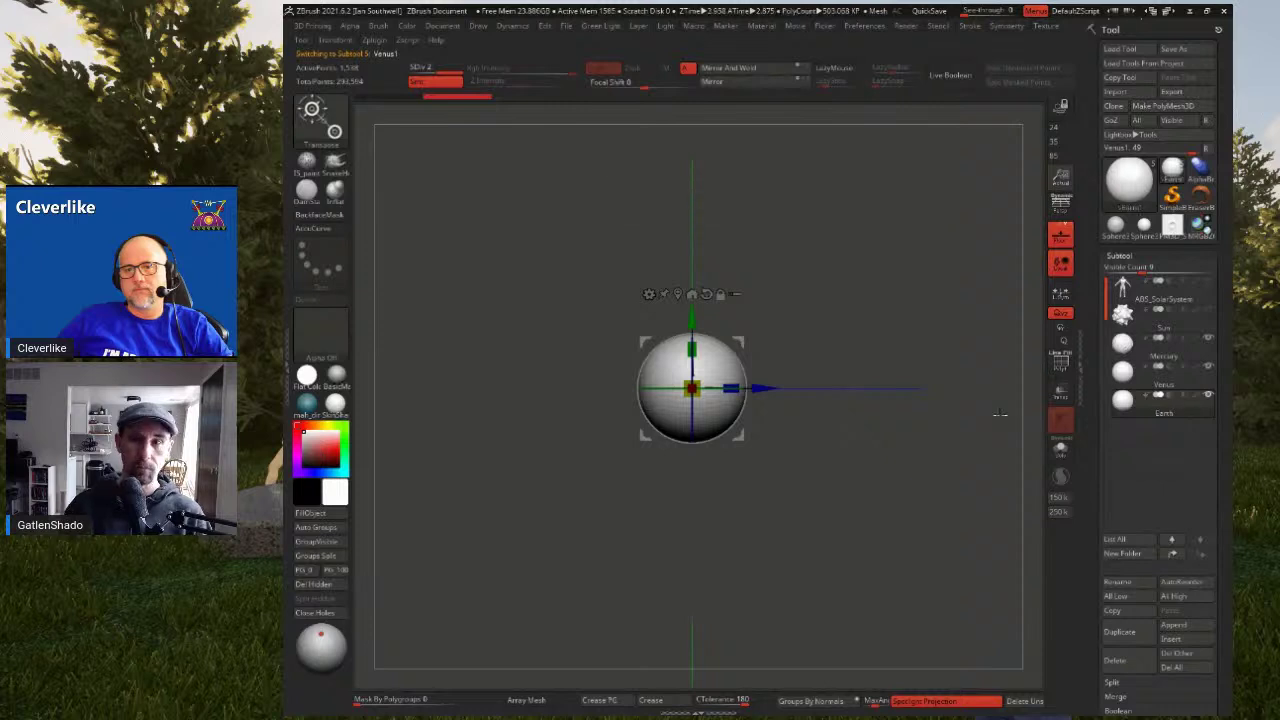
pyautogui.press('ctrl')
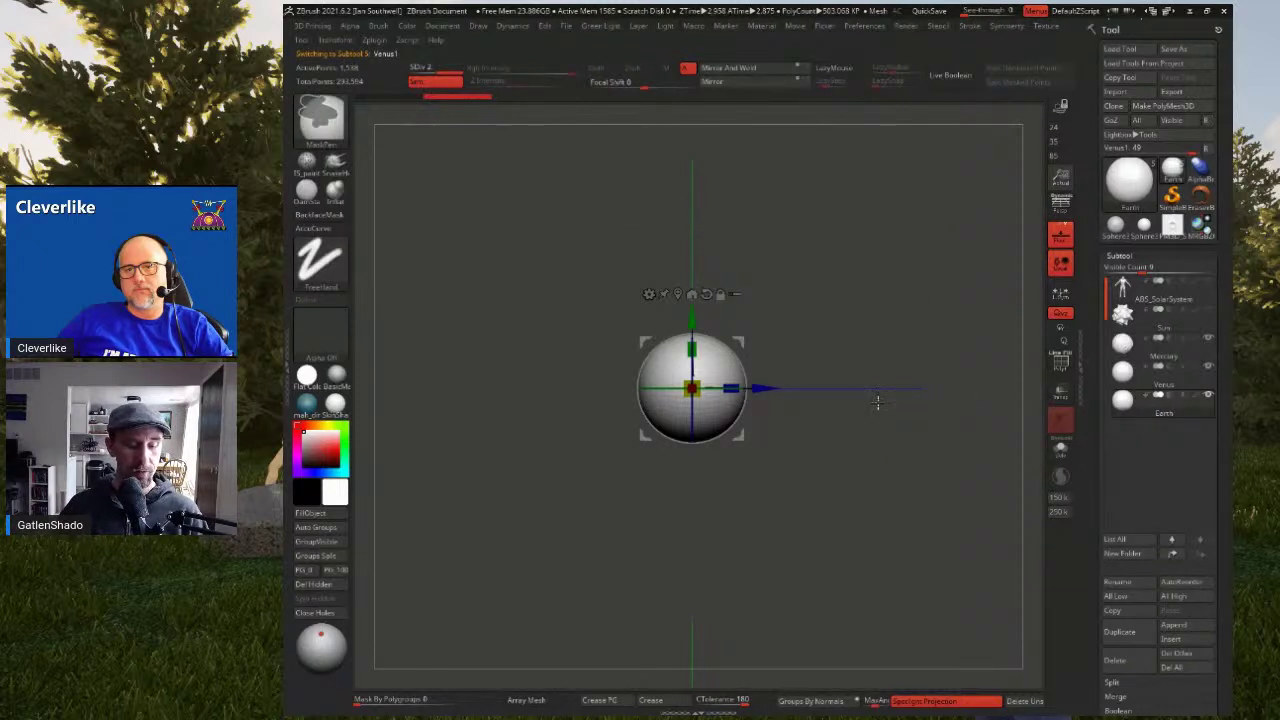
pyautogui.hotkey('ctrl', 'shift', 'd')
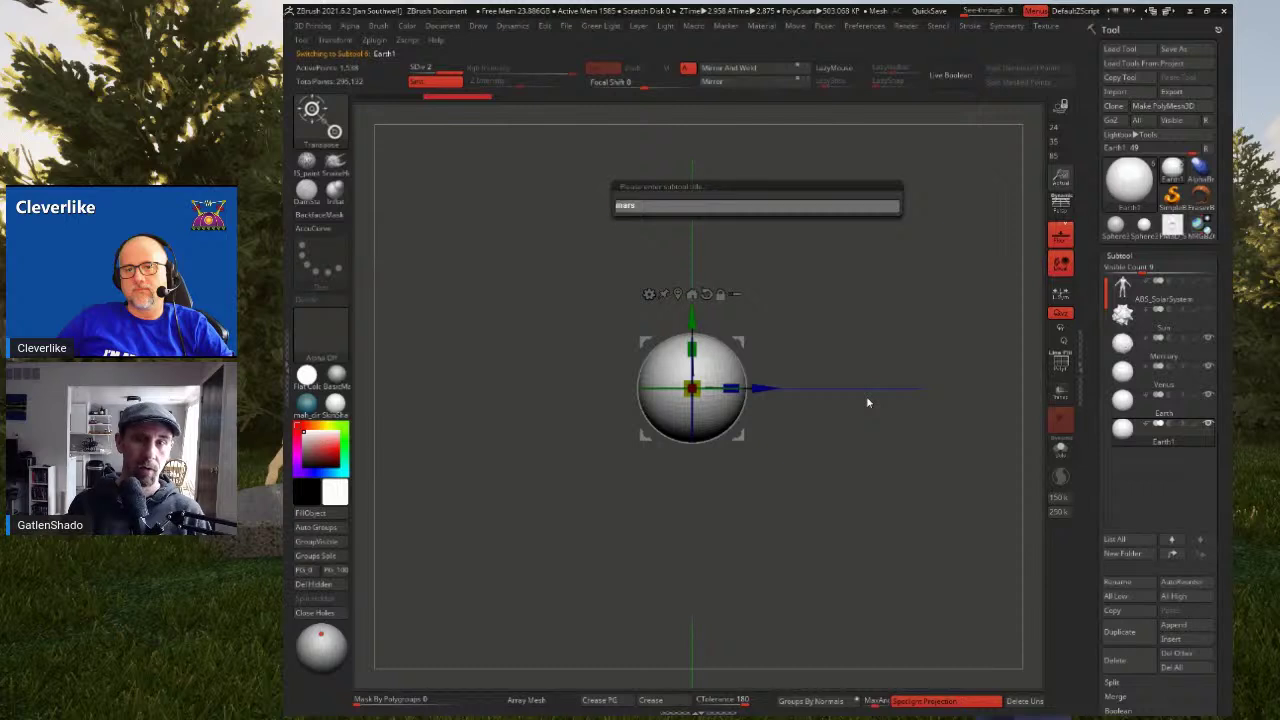
pyautogui.press('Return')
pyautogui.scroll(-2, 1201, 406)
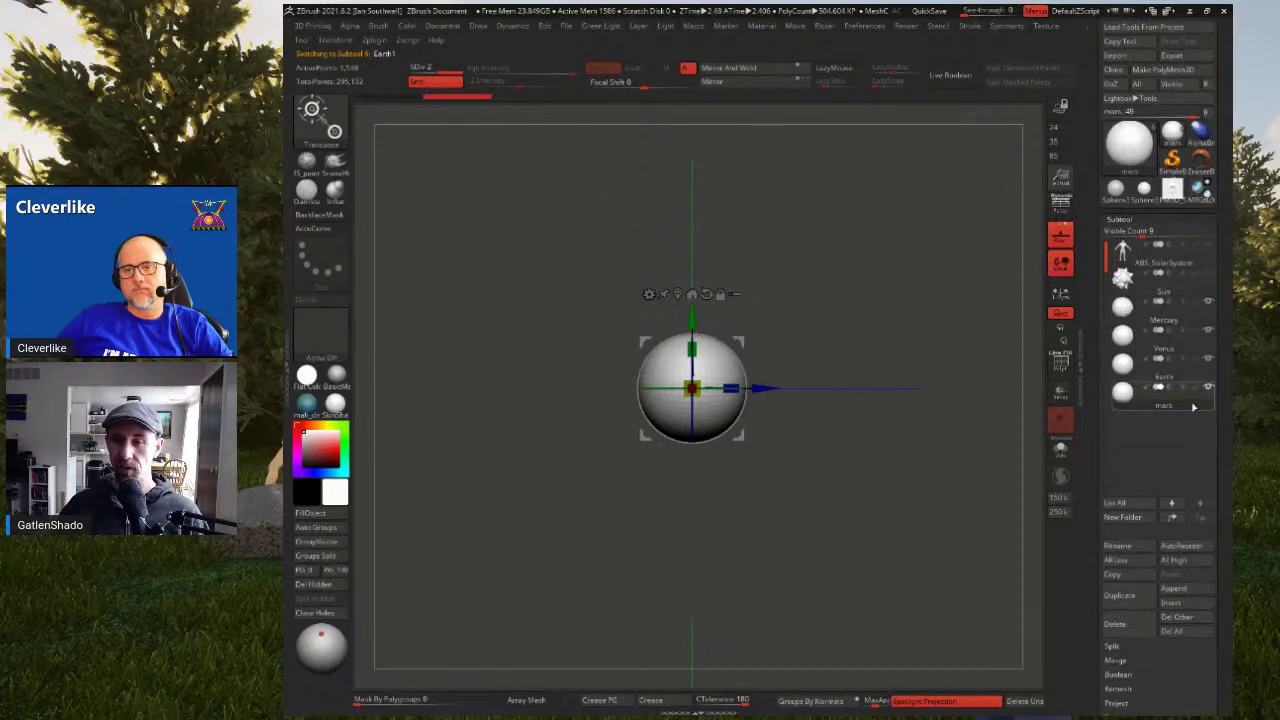
pyautogui.click(1115, 623)
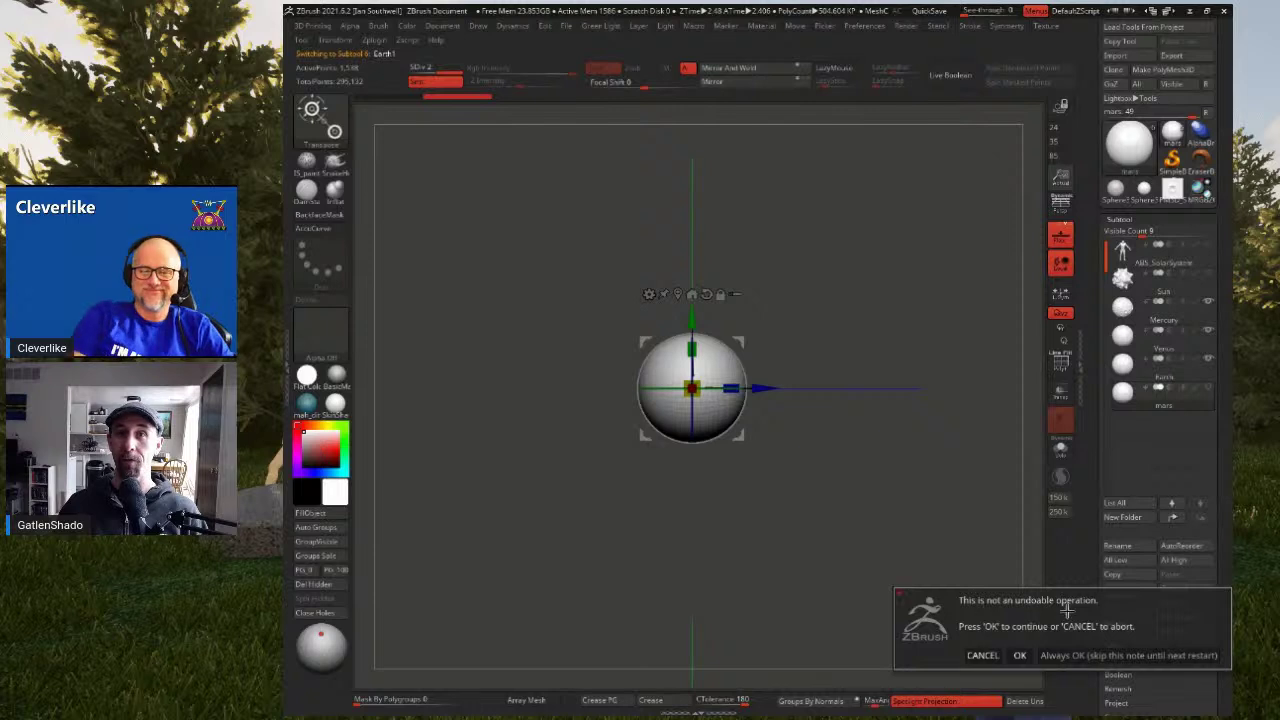
pyautogui.click(1019, 655)
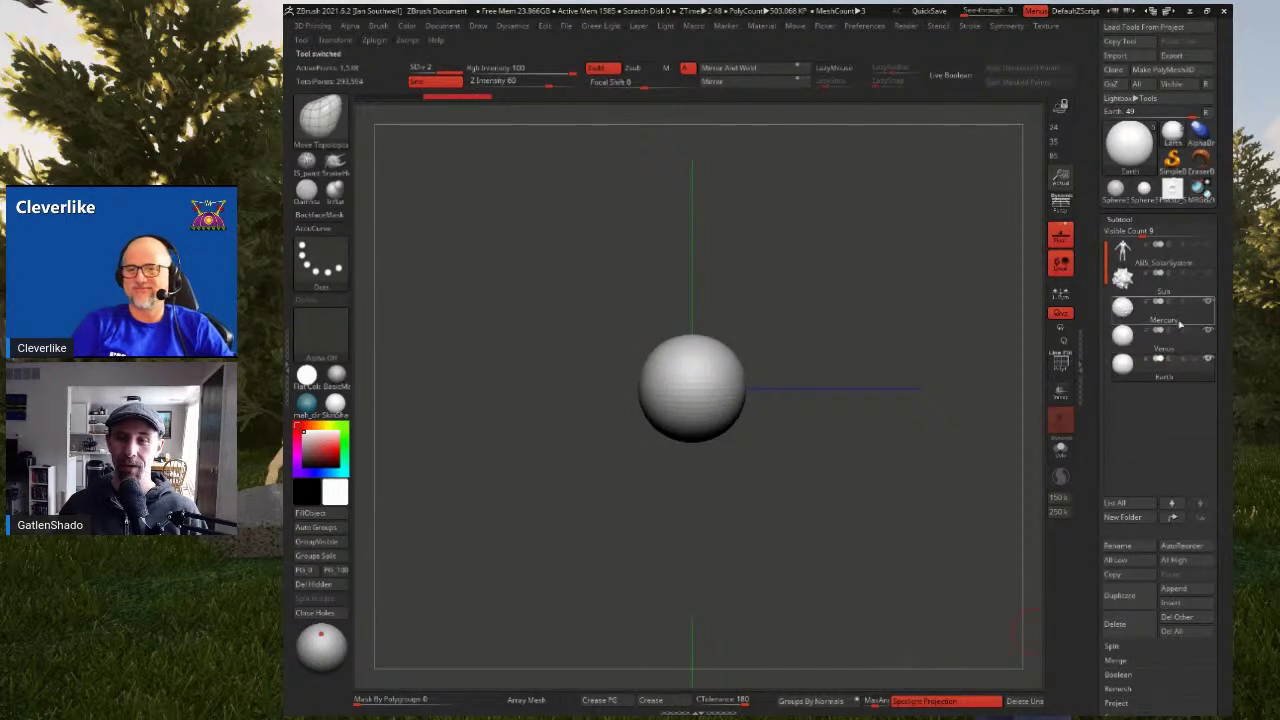
# Duplicate the cratered Mercury subtool and name the copy Mars
pyautogui.hotkey('ctrl', 'shift', 'd')
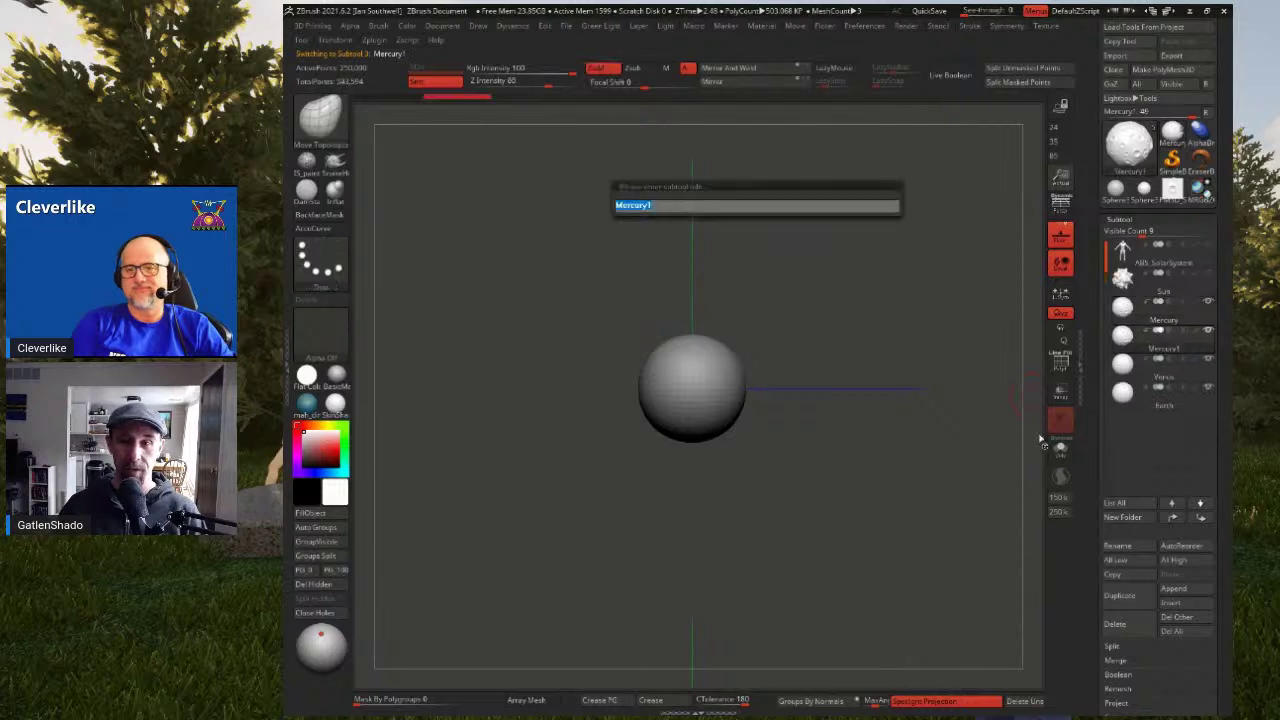
pyautogui.write('Mars')
pyautogui.press('Return')
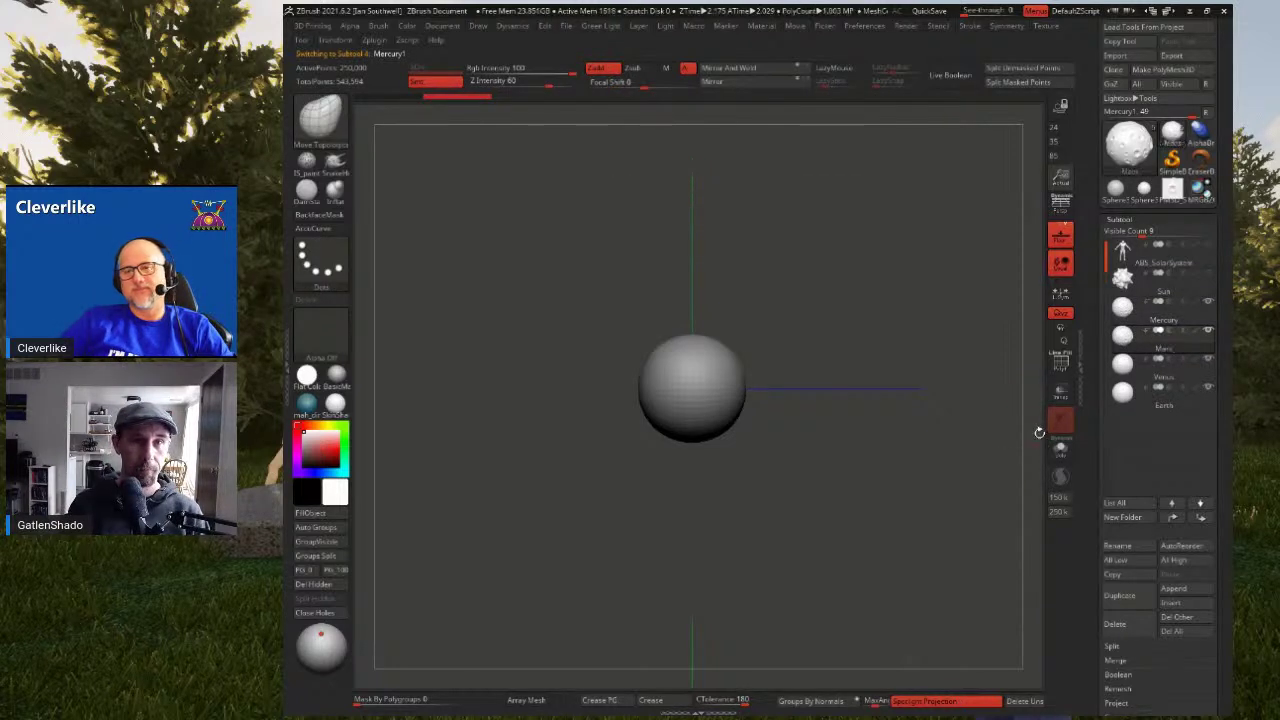
# Slightly adjust Mars's uniform scale with transparency on and move its subtool below Earth in the list
pyautogui.press('w')
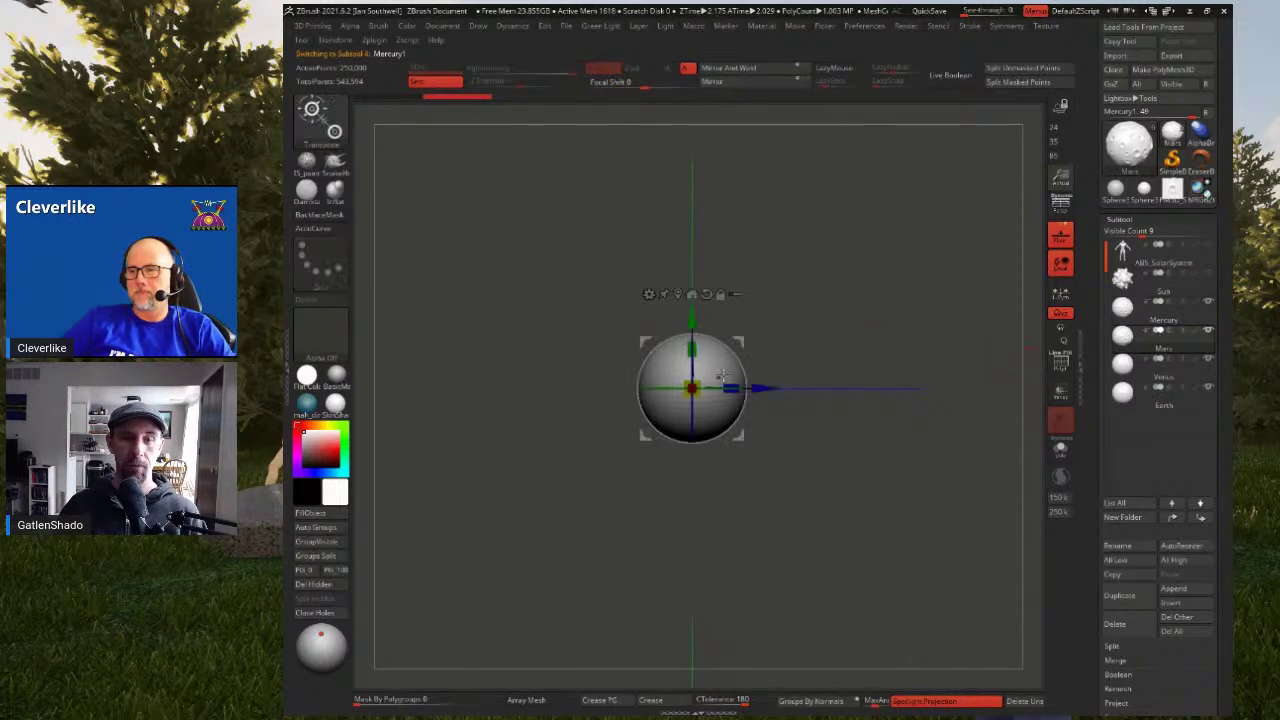
pyautogui.hotkey('shift', 't')
pyautogui.moveTo(698, 382)
pyautogui.mouseDown()
pyautogui.moveTo(707, 376)
pyautogui.moveTo(692, 389)
pyautogui.mouseUp()
pyautogui.click(1168, 321)
pyautogui.click(1178, 354)
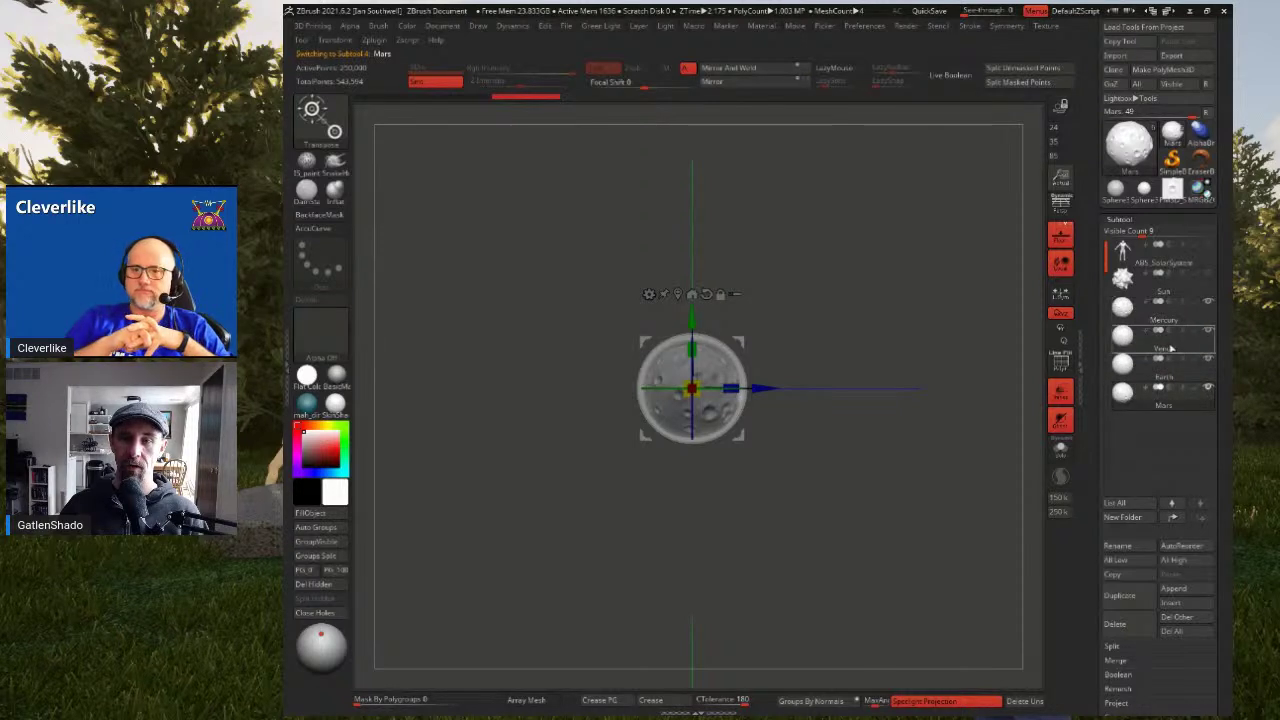
# Duplicate the Earth subtool, name the copy Jupiter, and move it below Mars in the subtool list
pyautogui.moveTo(1180, 366)
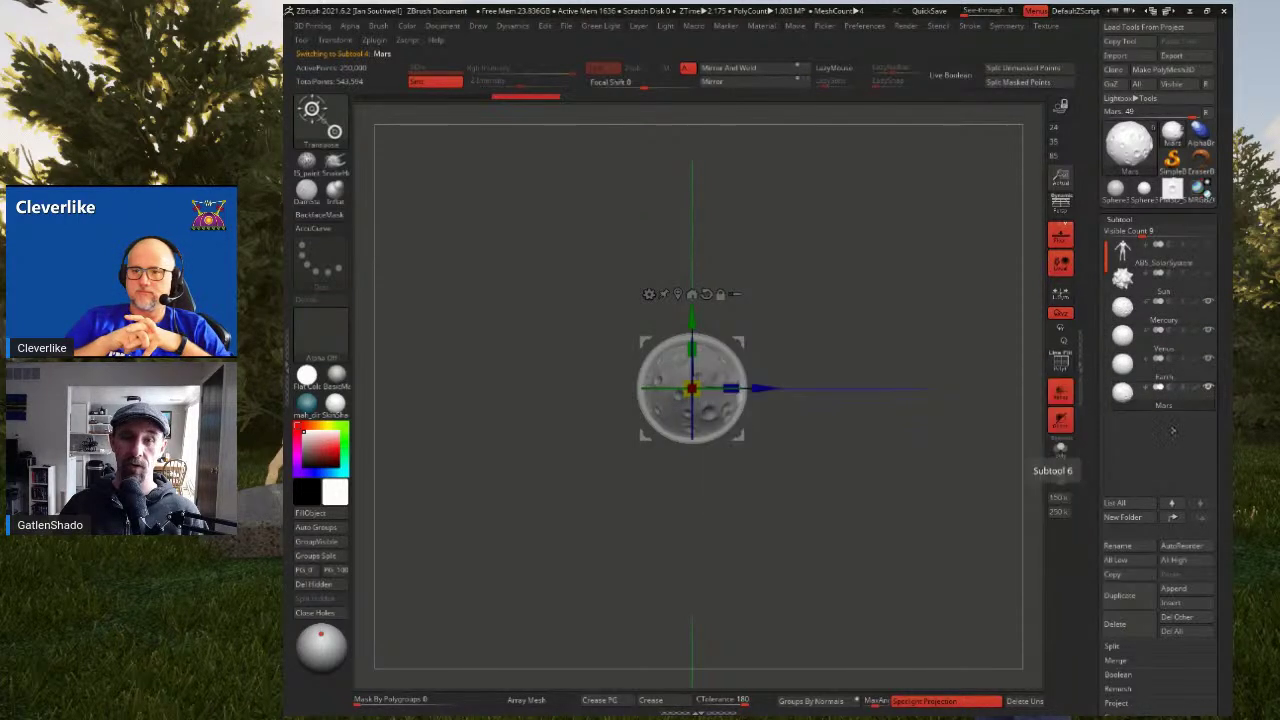
pyautogui.click(1163, 378)
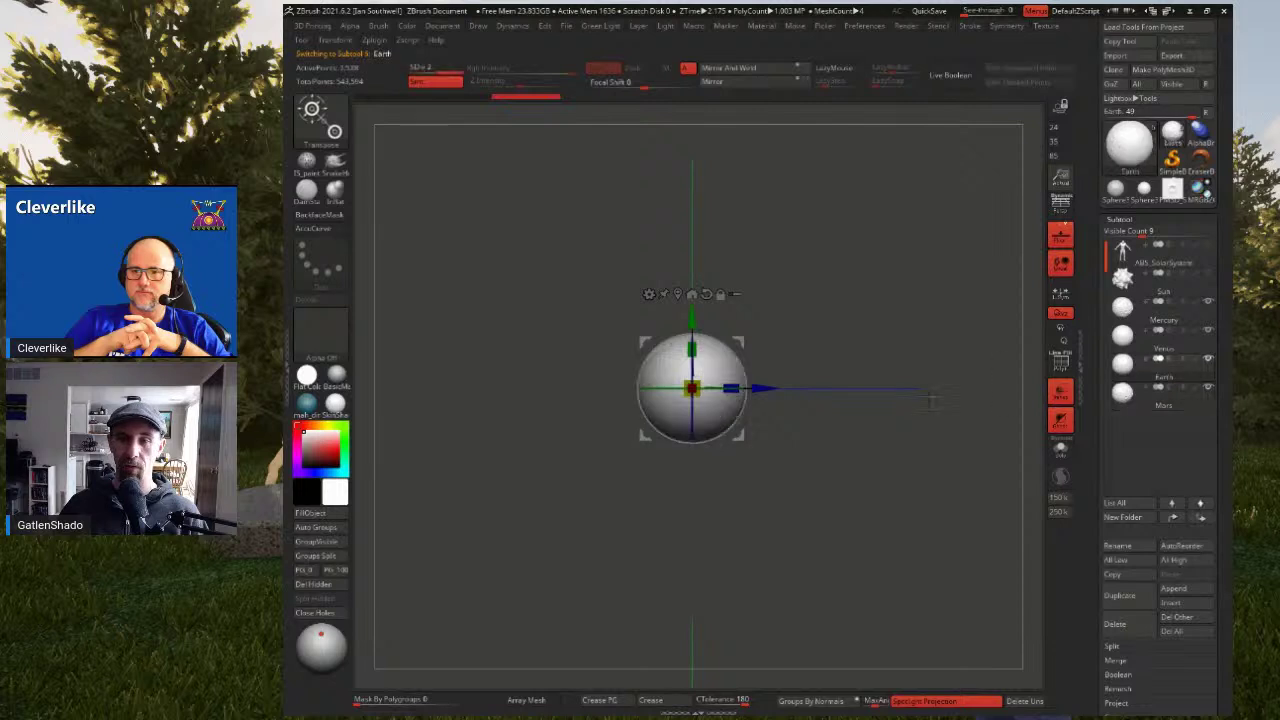
pyautogui.hotkey('ctrl', 'shift', 'd')
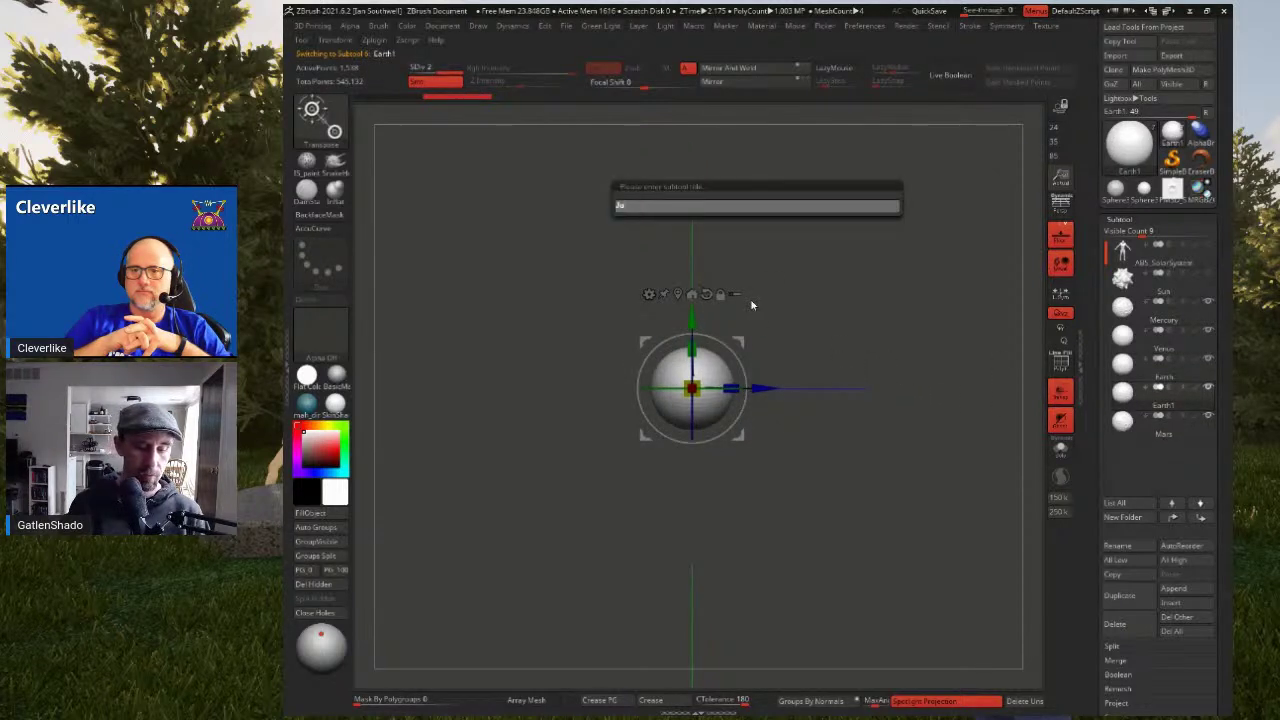
pyautogui.write('Jupet')
pyautogui.press('BackSpace')
pyautogui.press('BackSpace')
pyautogui.write('ite')
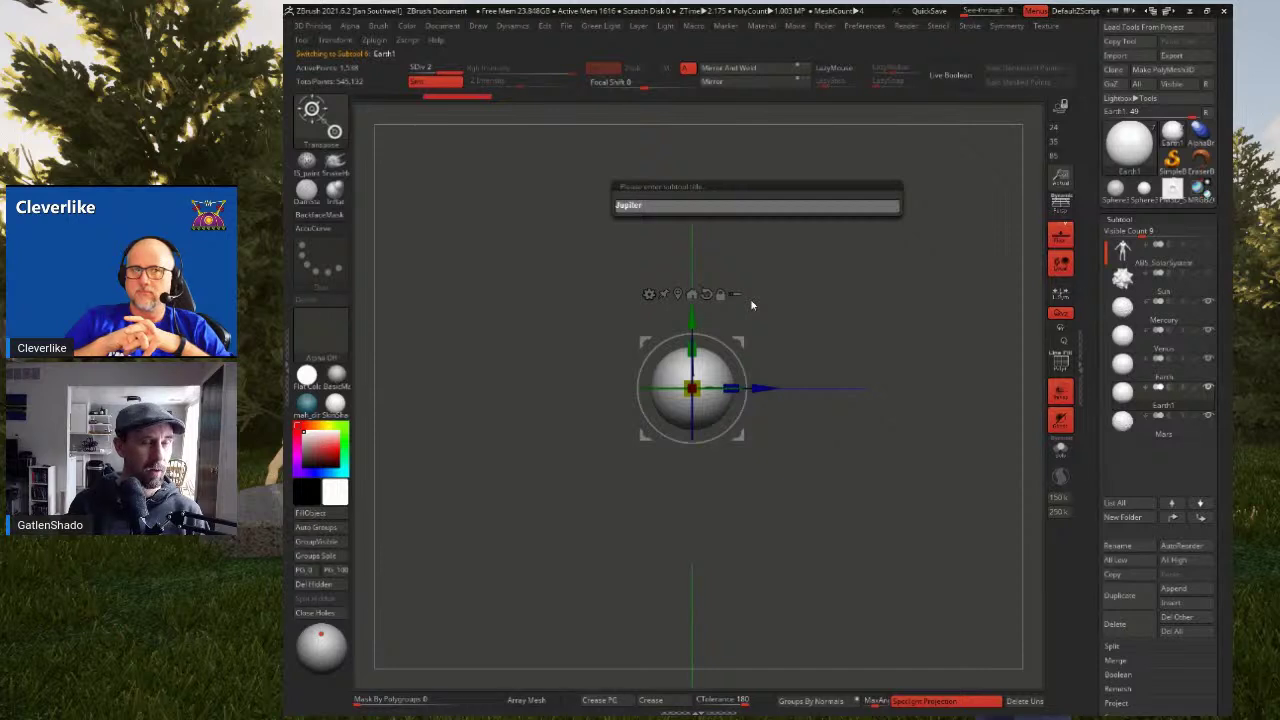
pyautogui.write('r')
pyautogui.press('Return')
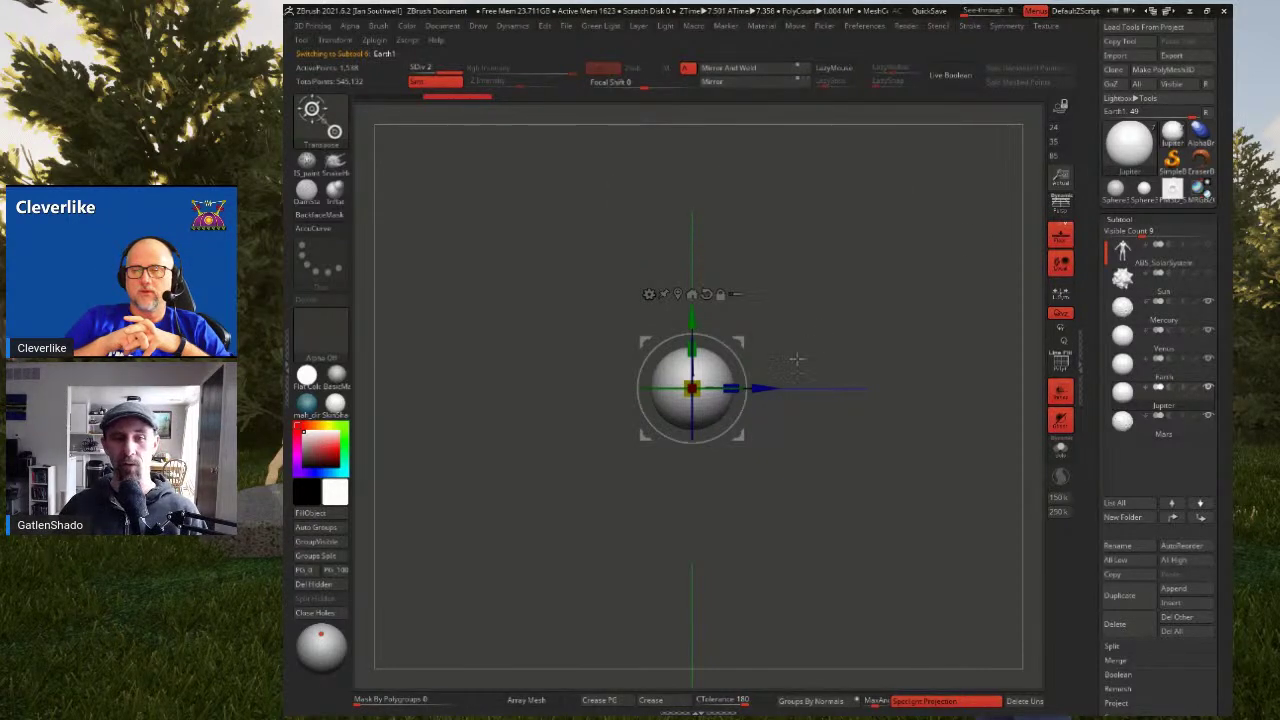
pyautogui.moveTo(1180, 427); pyautogui.dragTo(1180, 433)
# Uniformly scale Jupiter up well beyond the other planets and show the Sun for size comparison
pyautogui.moveTo(694, 388); pyautogui.dragTo(780, 350)
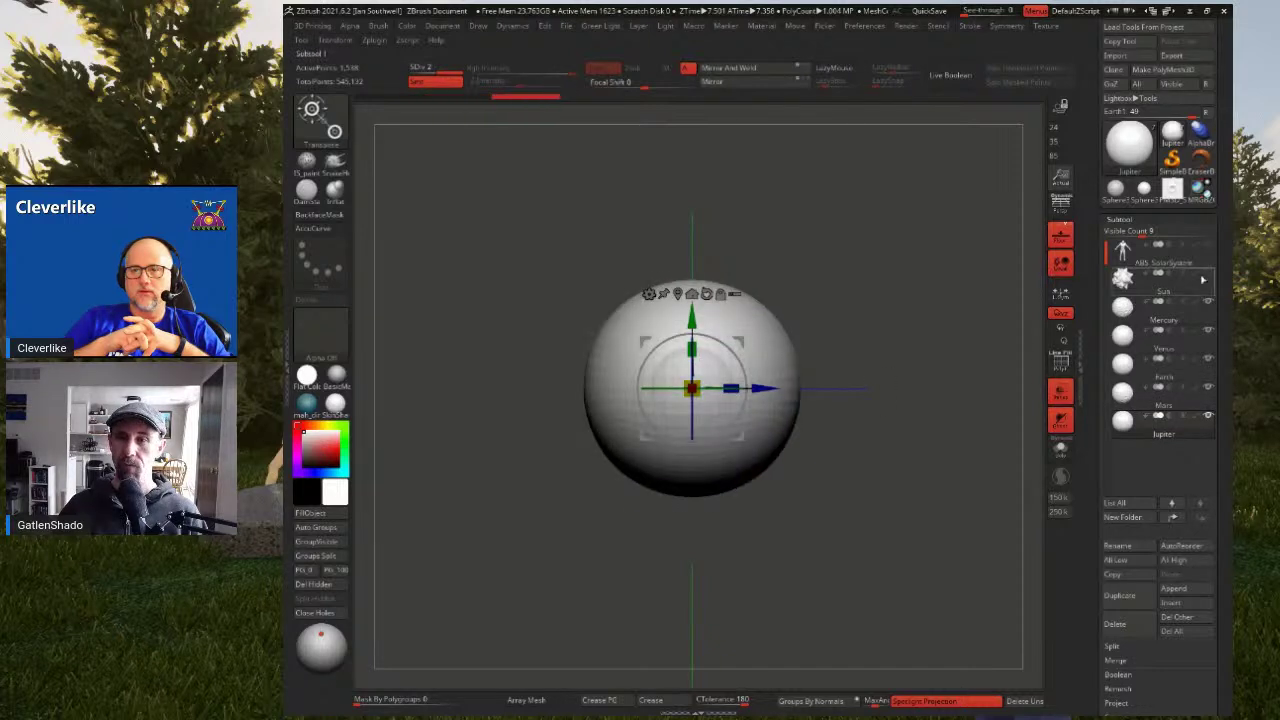
pyautogui.click(1208, 273)
pyautogui.keyDown('alt'); pyautogui.moveTo(944, 308); pyautogui.dragTo(948, 274); pyautogui.keyUp('alt')
pyautogui.press('f')
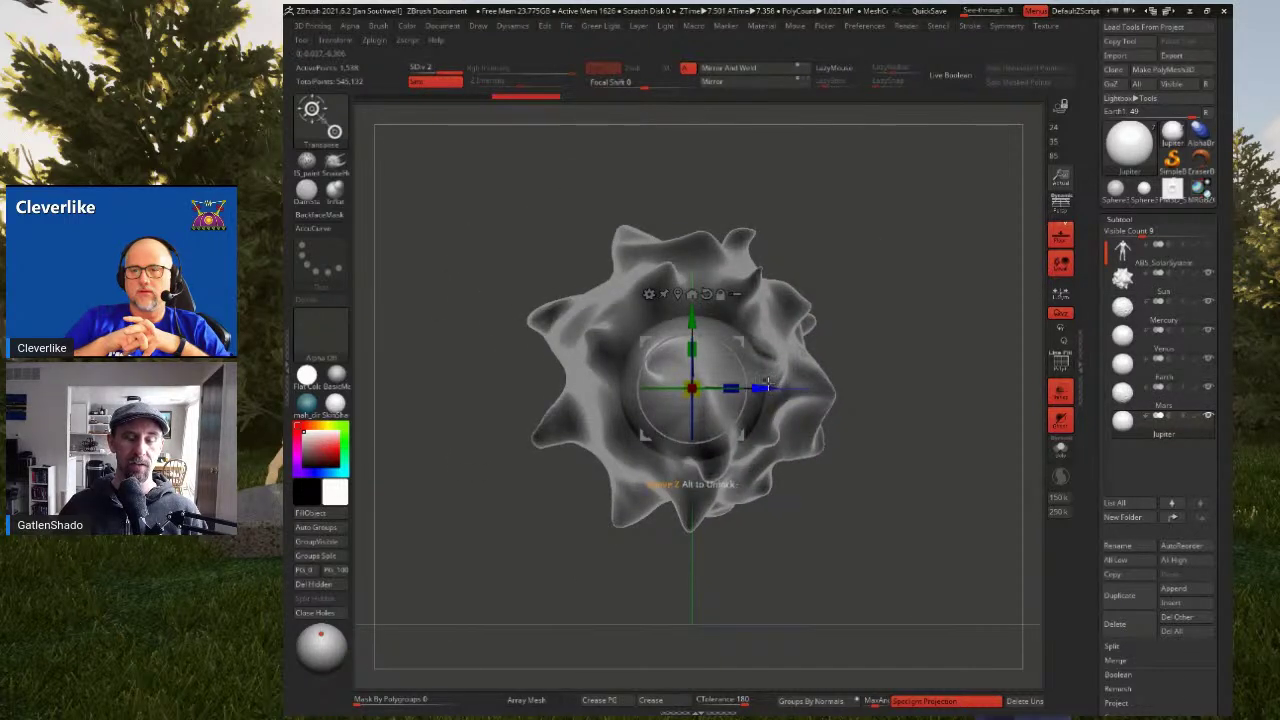
# Duplicate the Jupiter subtool and name the copy Saturn
pyautogui.moveTo(768, 385); pyautogui.dragTo(1014, 385)
pyautogui.hotkey('ctrl', 'z')
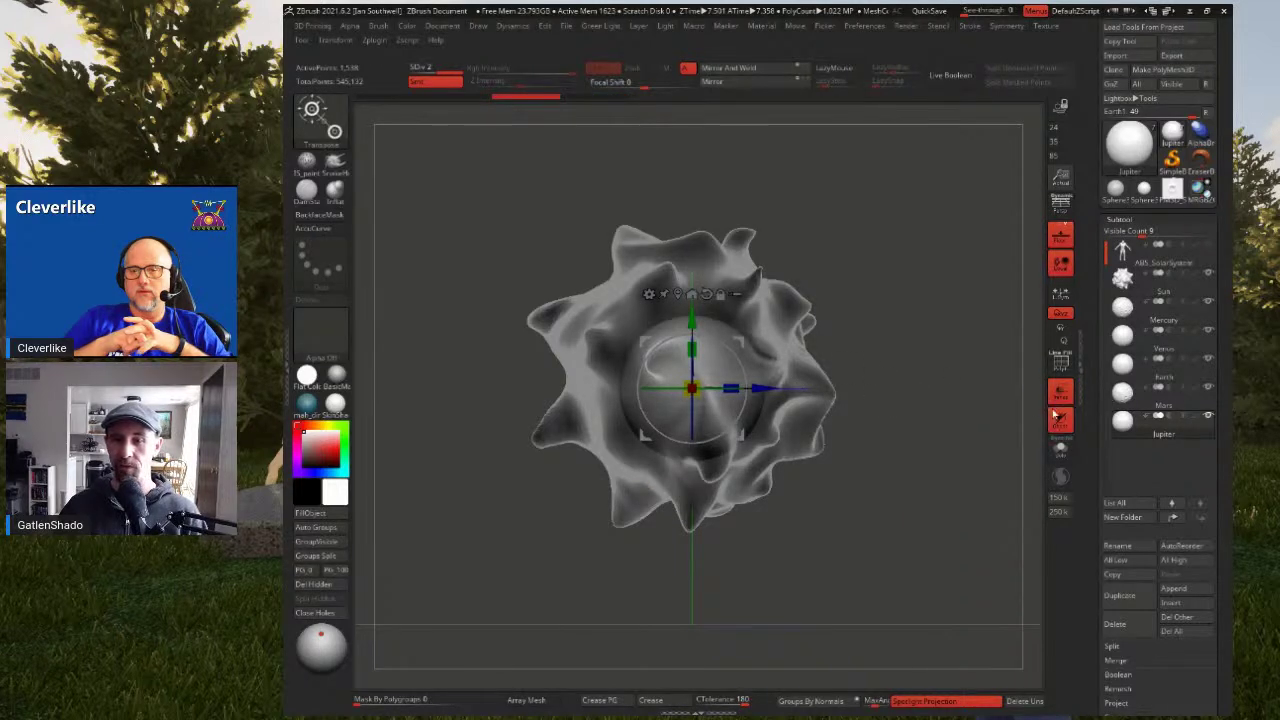
pyautogui.scroll(-2, 1098, 405)
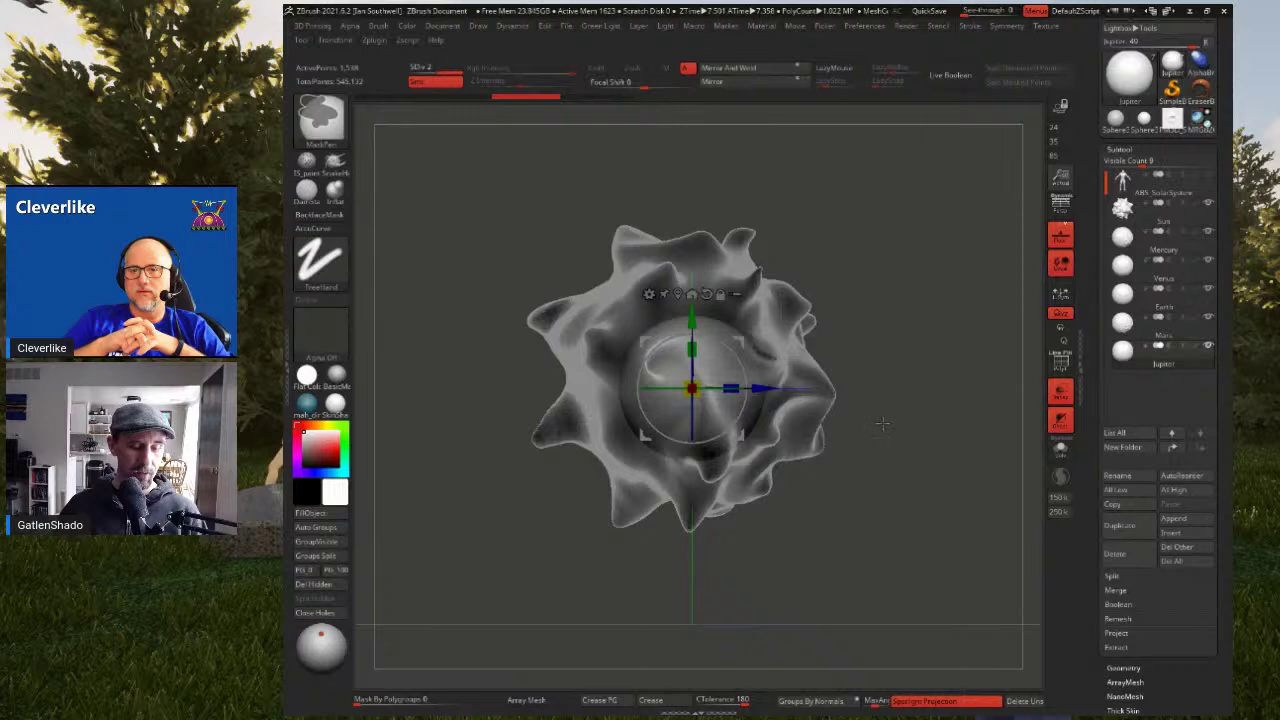
pyautogui.hotkey('ctrl', 'shift', 'd')
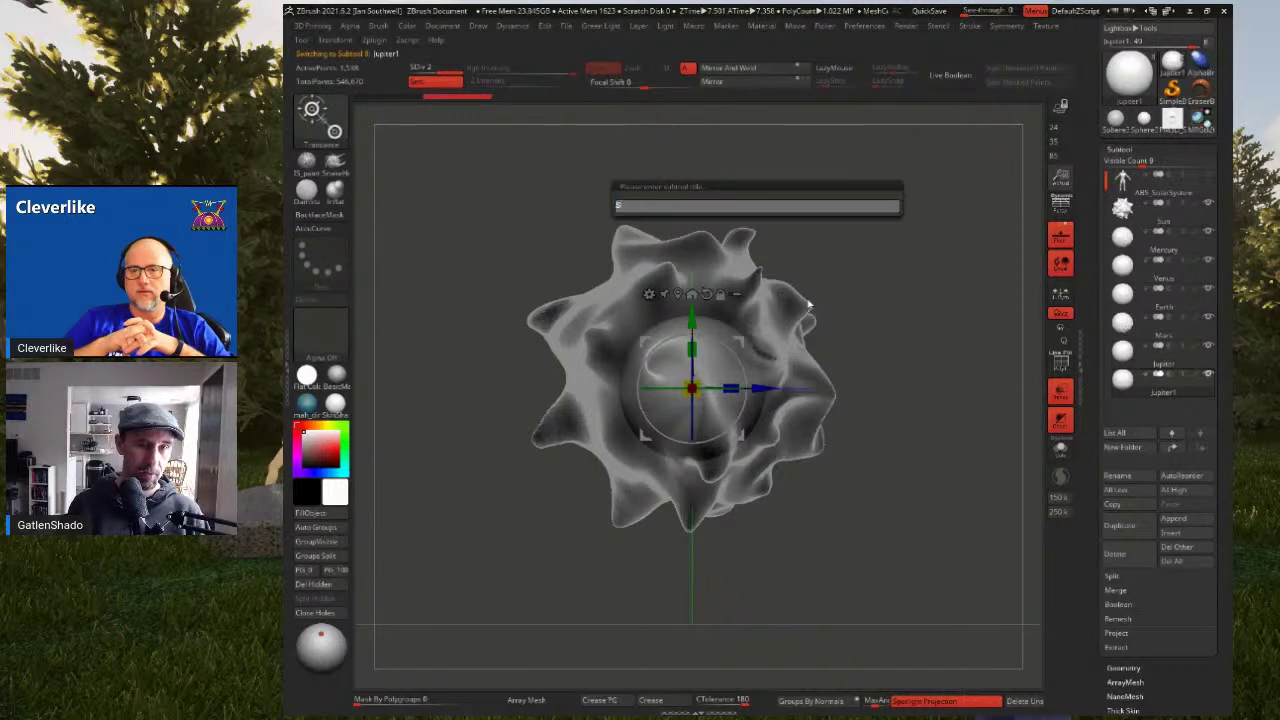
pyautogui.press('Return')
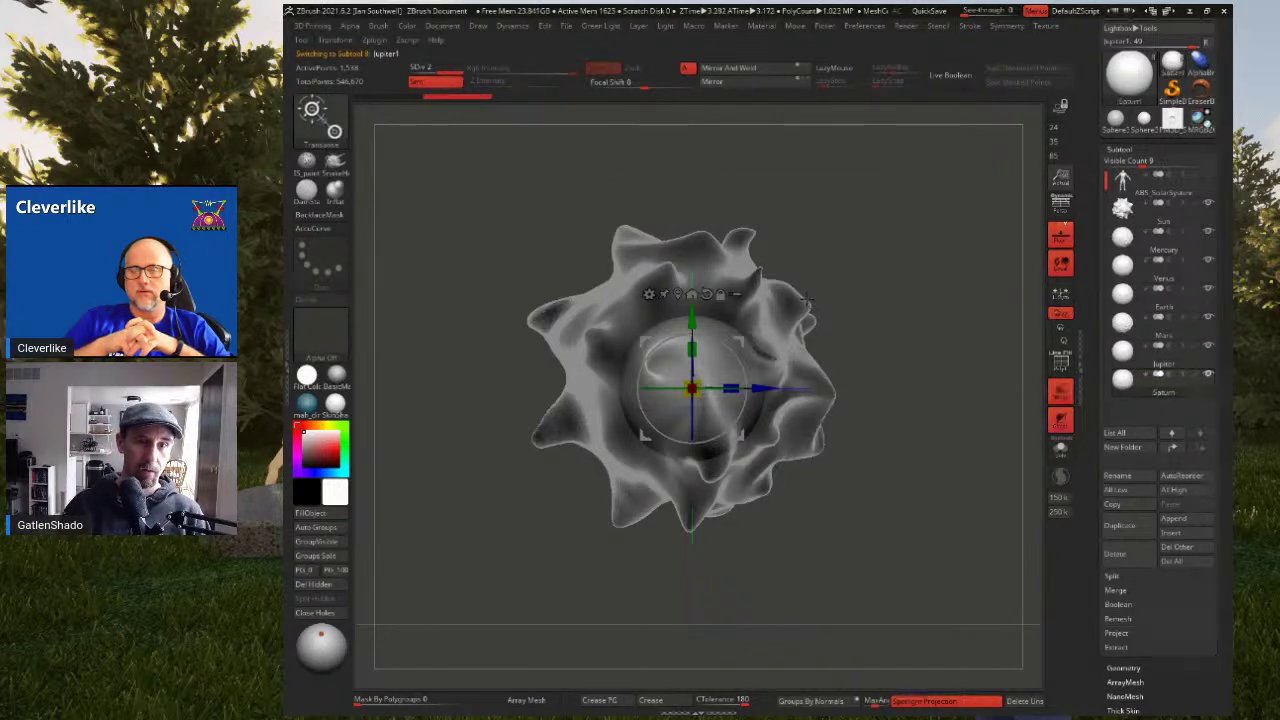
# Hide all the other subtools so only Saturn shows, and turn off transparency
pyautogui.moveTo(1208, 346); pyautogui.dragTo(1208, 203)
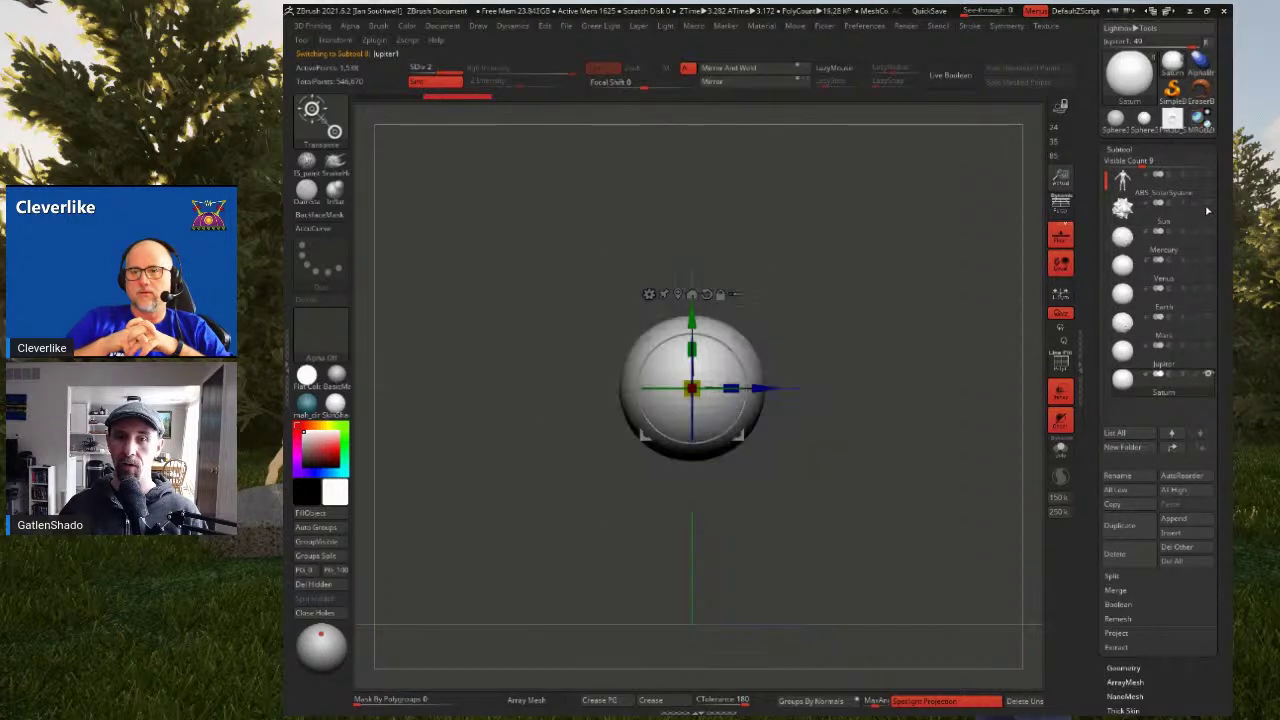
pyautogui.click(1061, 393)
pyautogui.keyDown('alt'); pyautogui.moveTo(784, 361); pyautogui.dragTo(903, 337); pyautogui.keyUp('alt')
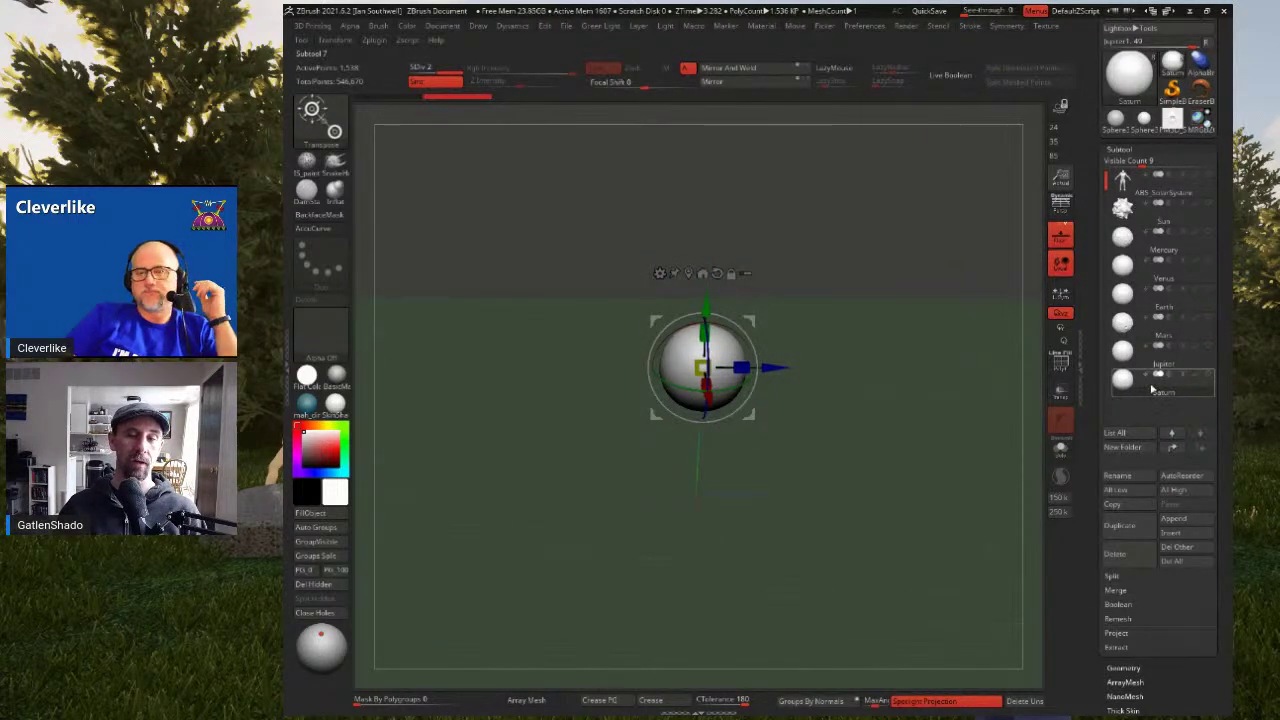
pyautogui.moveTo(1160, 392)
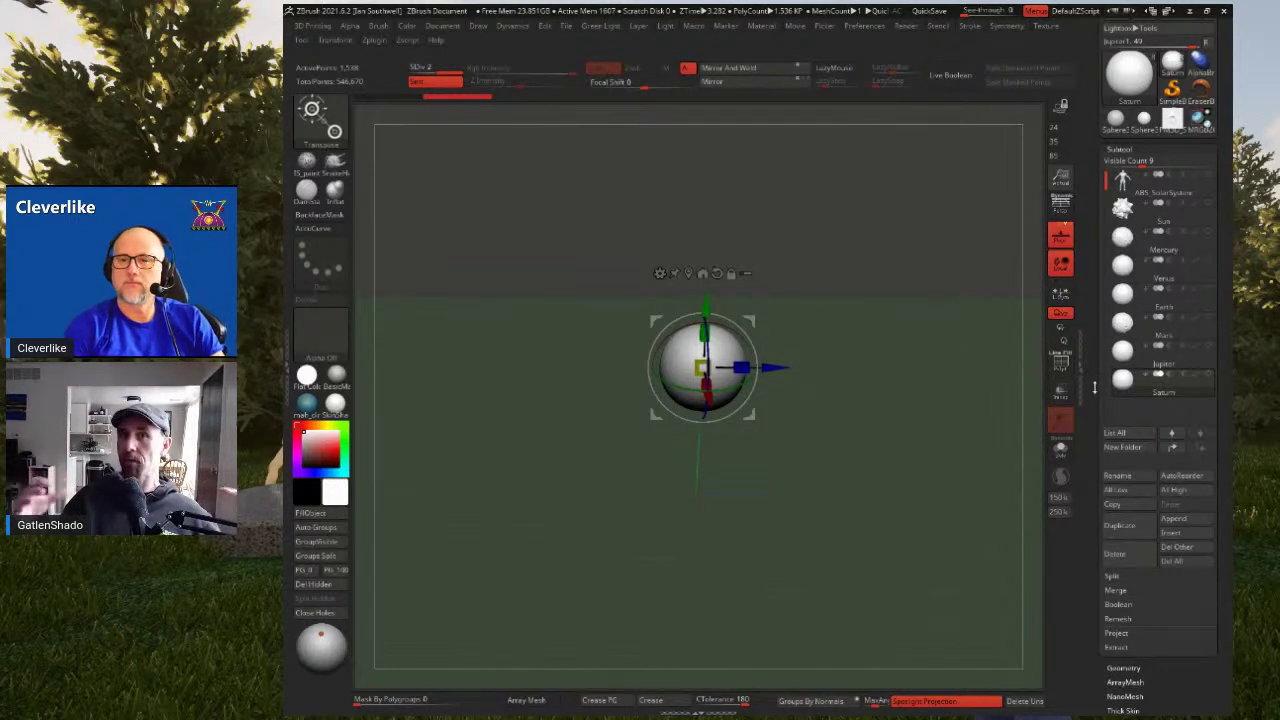
pyautogui.moveTo(810, 291); pyautogui.dragTo(776, 348)
# Try to insert a Ring 3D primitive into Saturn and delete its higher subdivision levels, keeping the lowest
pyautogui.click(661, 273)
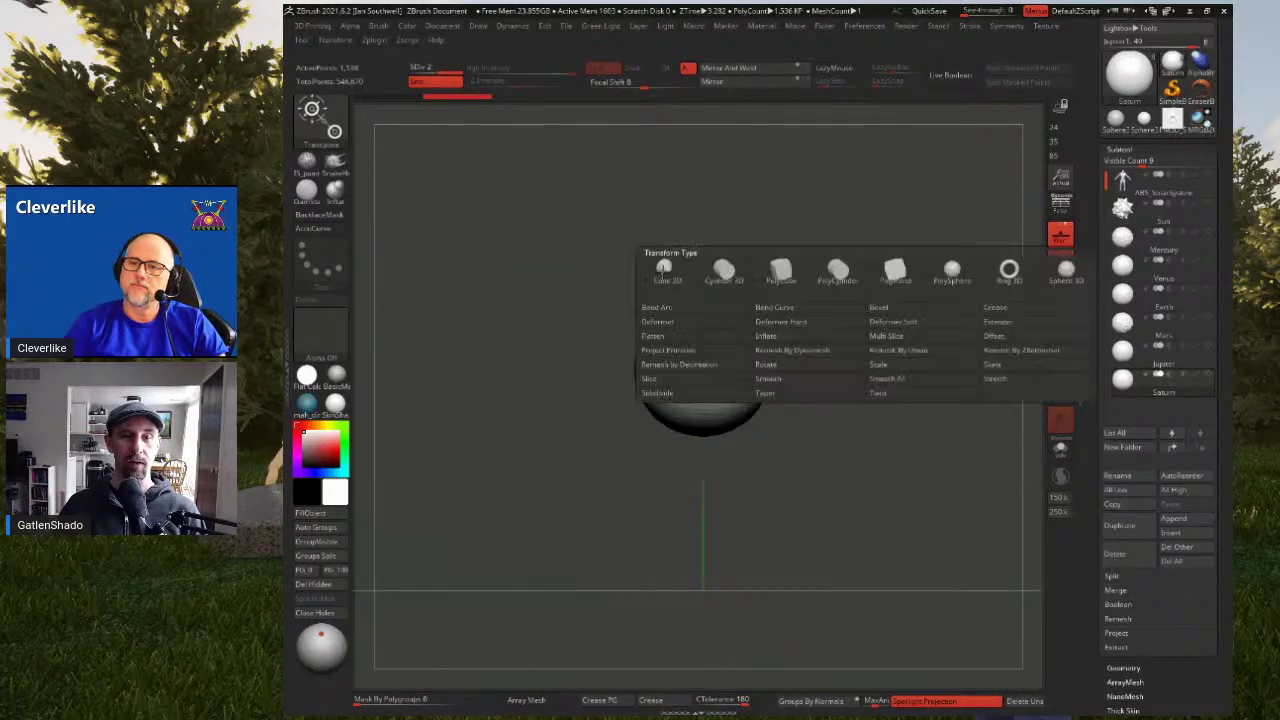
pyautogui.click(1009, 270)
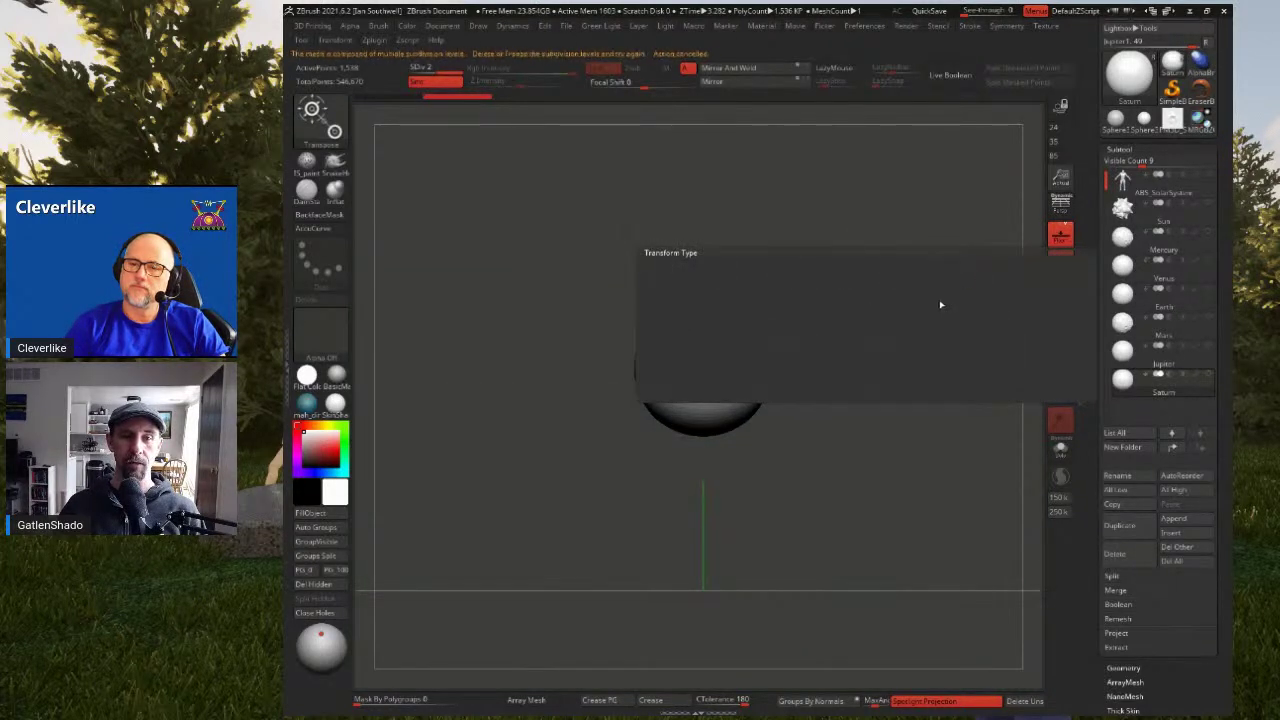
pyautogui.click(1125, 148)
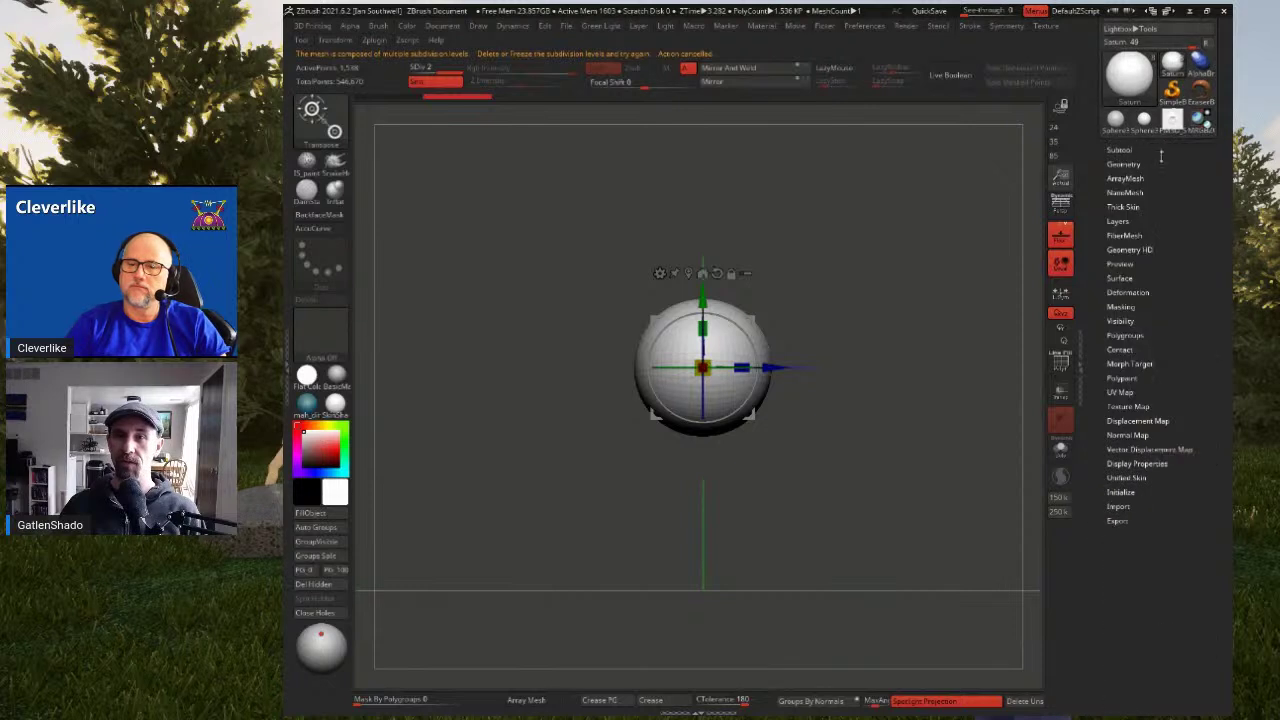
pyautogui.click(1123, 164)
pyautogui.click(1109, 190)
pyautogui.click(1186, 207)
pyautogui.click(1126, 149)
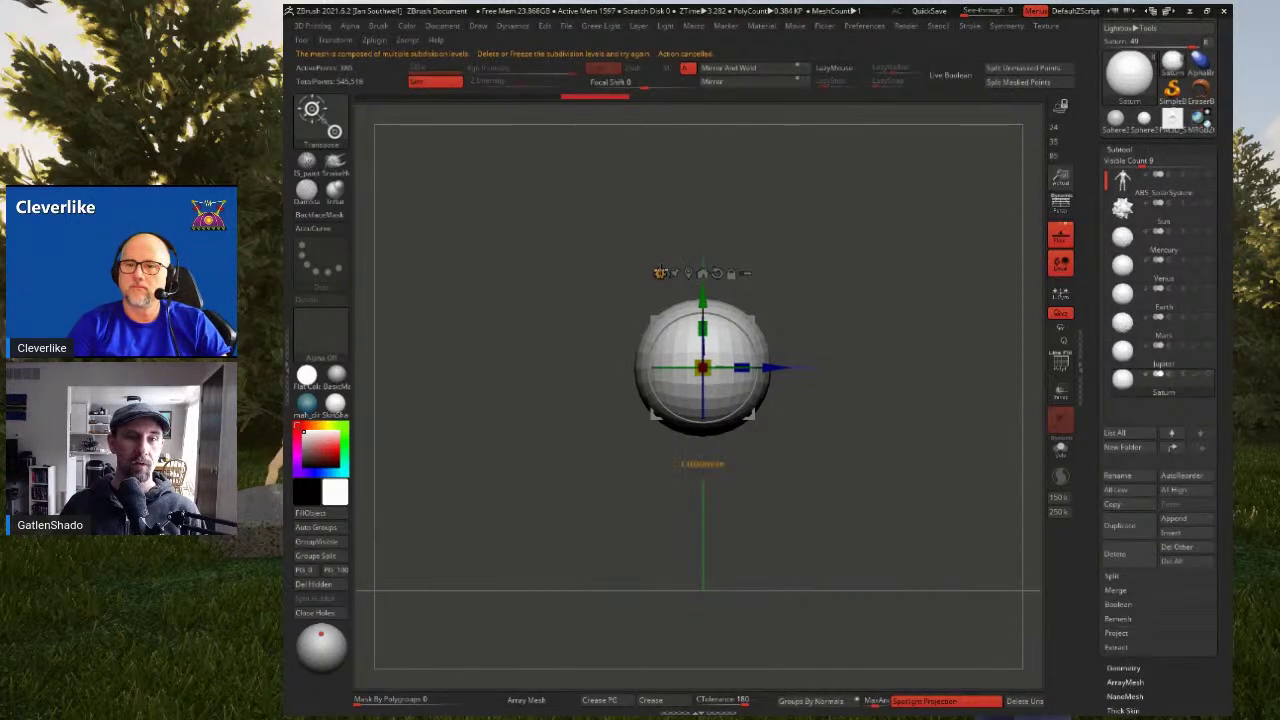
pyautogui.click(661, 272)
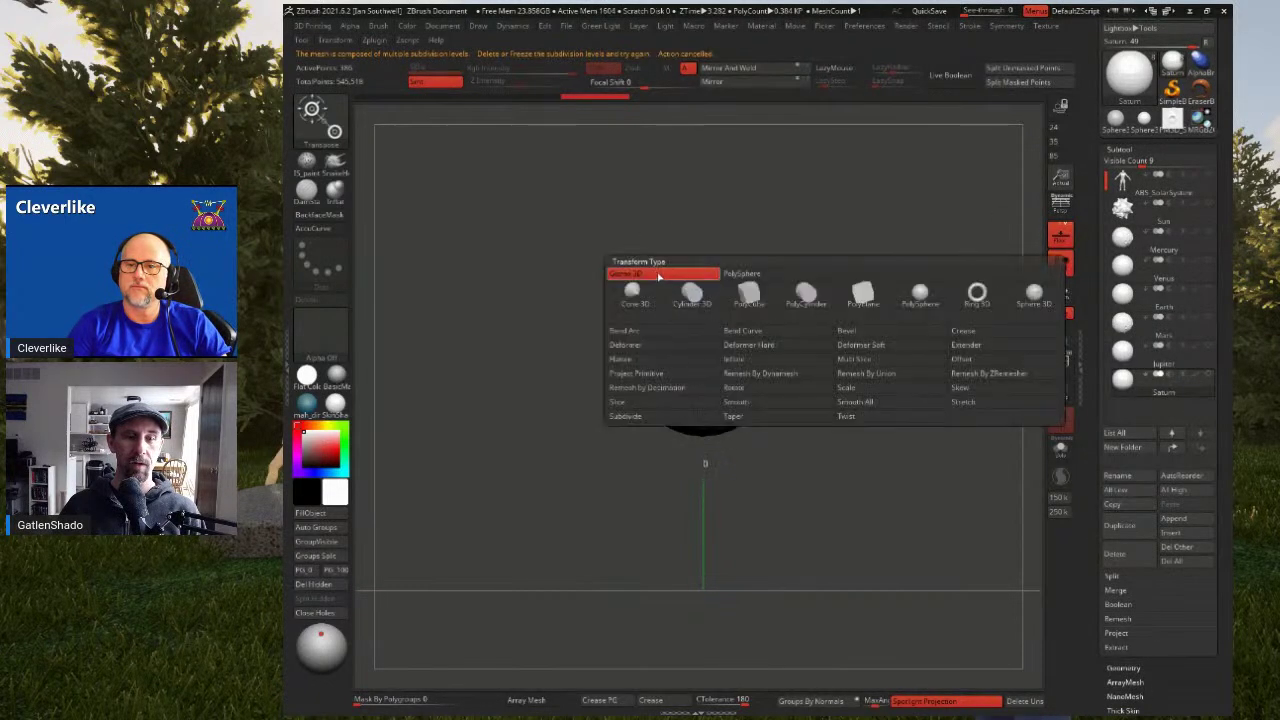
pyautogui.click(980, 305)
pyautogui.moveTo(811, 272); pyautogui.dragTo(857, 300)
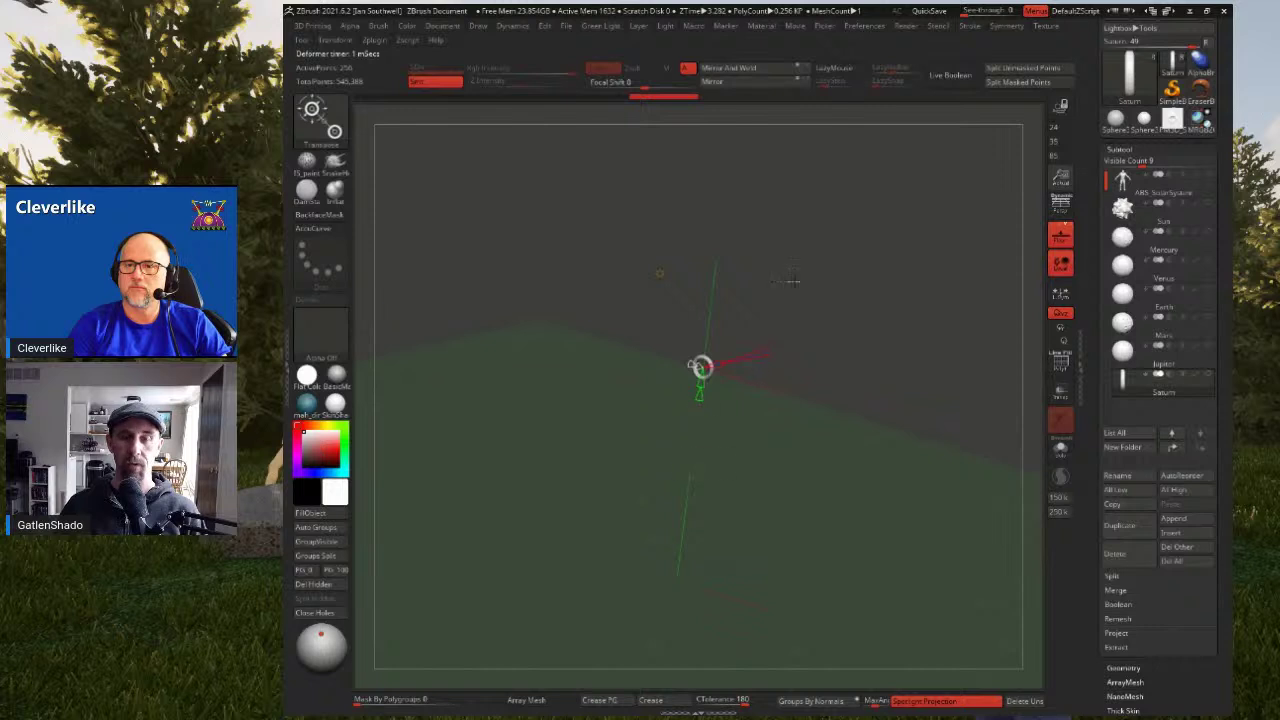
pyautogui.keyDown('ctrl'); pyautogui.keyDown('shift'); pyautogui.click(773, 333); pyautogui.keyUp('shift'); pyautogui.keyUp('ctrl')
pyautogui.keyDown('shift'); pyautogui.moveTo(803, 312); pyautogui.dragTo(796, 296); pyautogui.keyUp('shift')
pyautogui.moveTo(909, 200)
pyautogui.keyDown('ctrl'); pyautogui.keyDown('shift'); pyautogui.mouseDown()
pyautogui.moveTo(651, 429)
pyautogui.moveTo(510, 516)
pyautogui.mouseUp(); pyautogui.keyUp('shift'); pyautogui.keyUp('ctrl')
# Insert a Ring 3D primitive around Saturn's sphere within the same subtool
pyautogui.press('space')
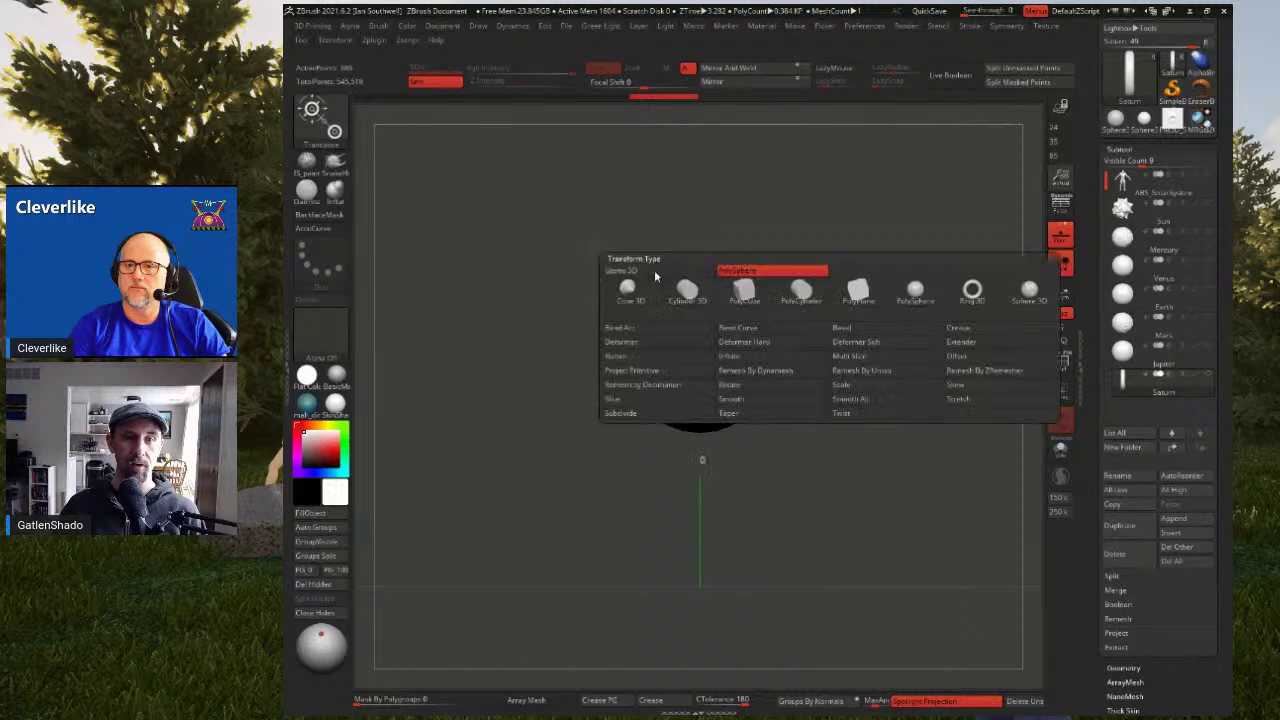
pyautogui.click(978, 300)
pyautogui.press('y')
pyautogui.moveTo(749, 345); pyautogui.dragTo(842, 328)
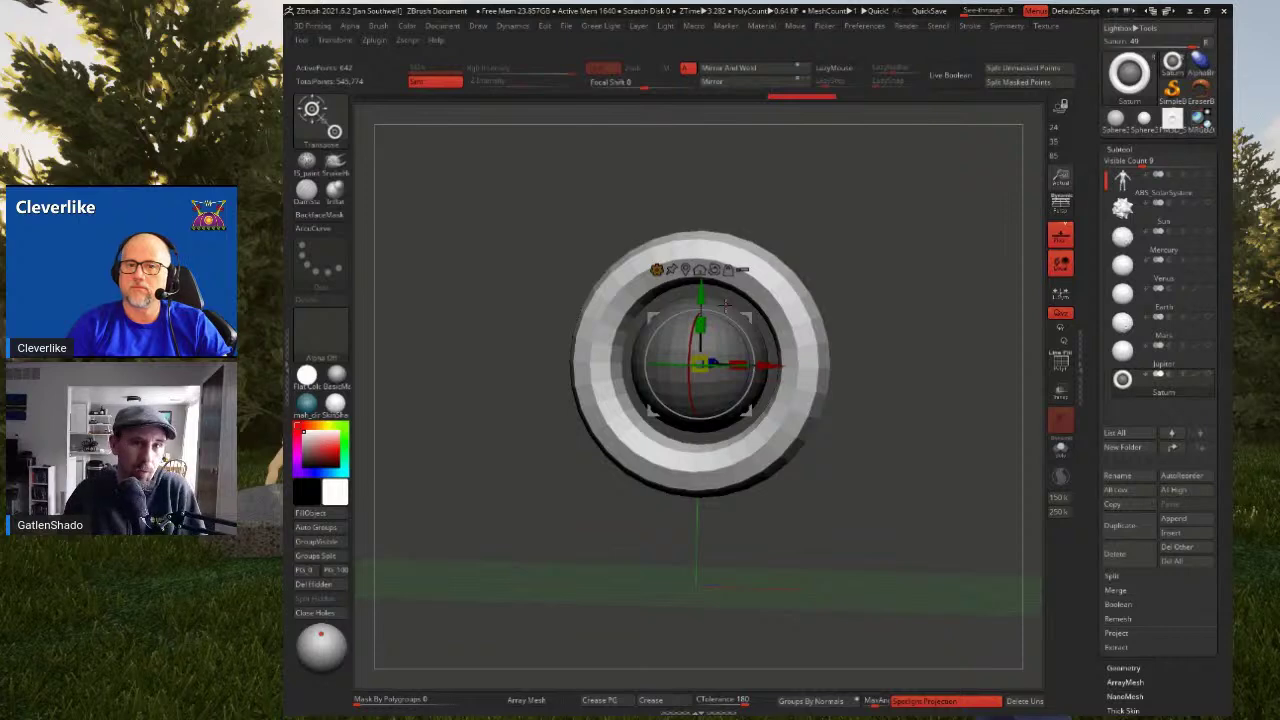
pyautogui.moveTo(905, 322); pyautogui.dragTo(780, 340)
pyautogui.press('y')
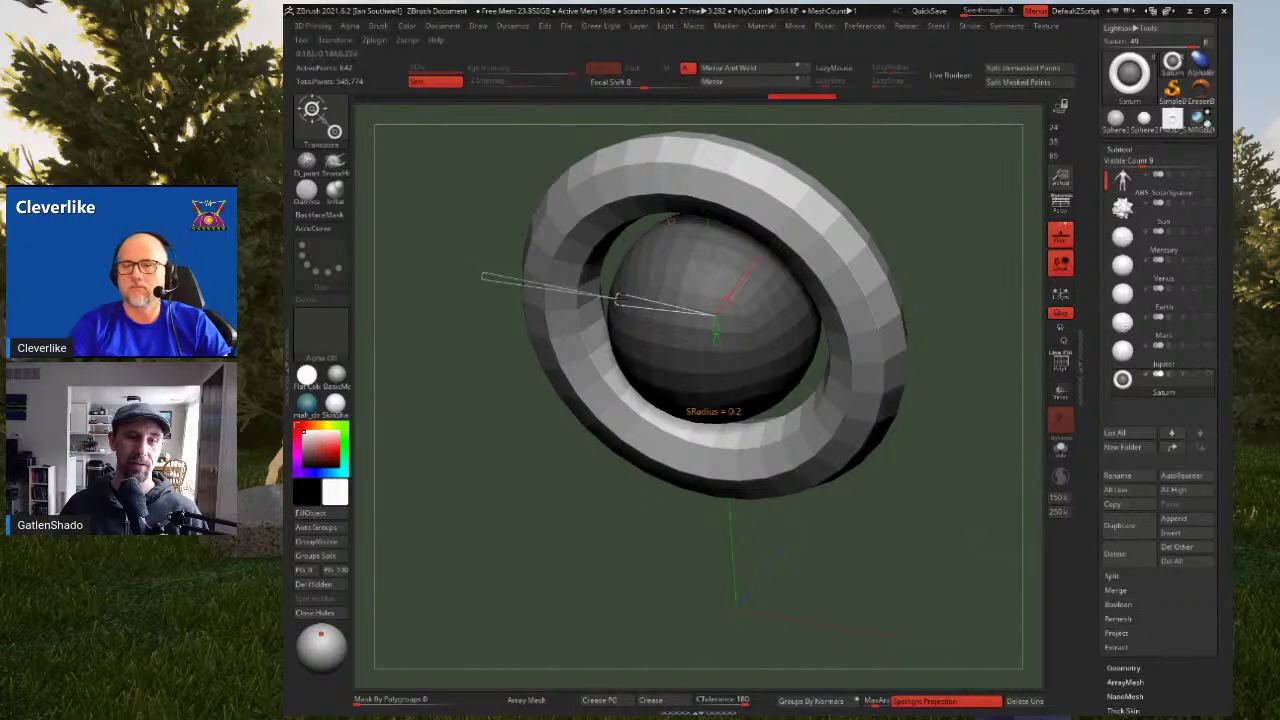
# Thin Saturn's ring by reducing the ring primitive's SRadius
pyautogui.click(483, 276)
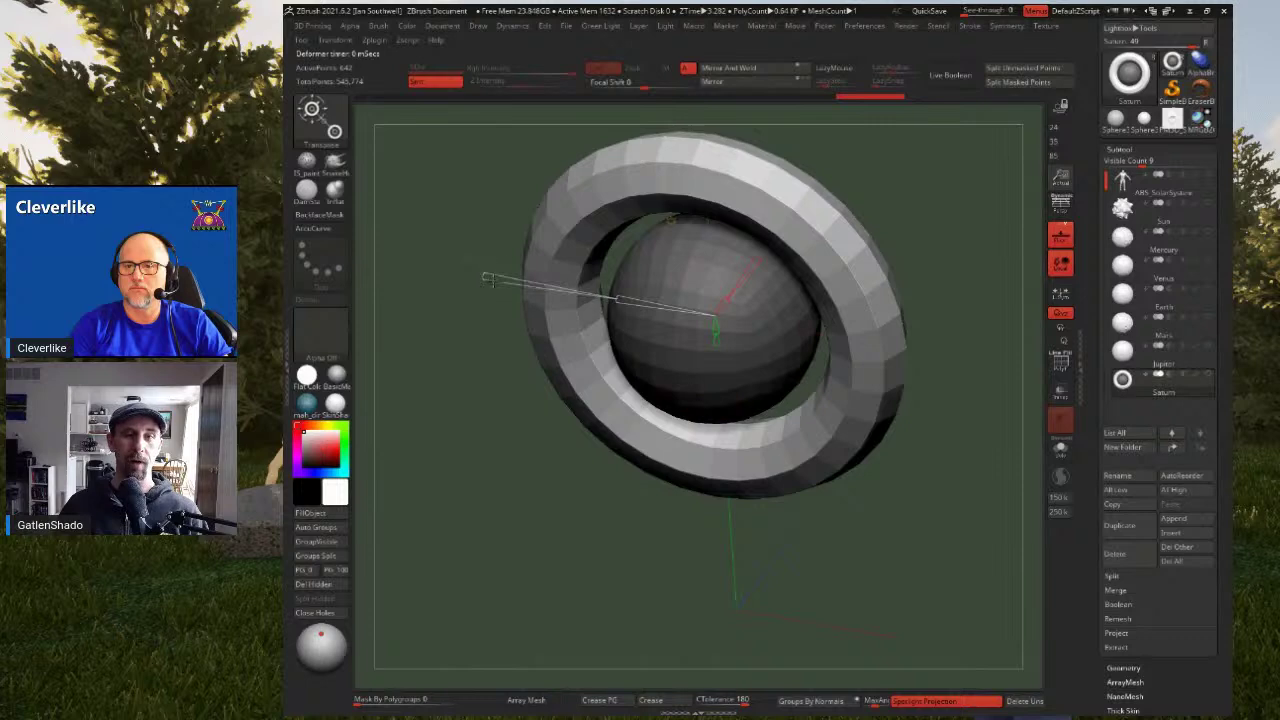
pyautogui.moveTo(486, 277); pyautogui.dragTo(605, 321)
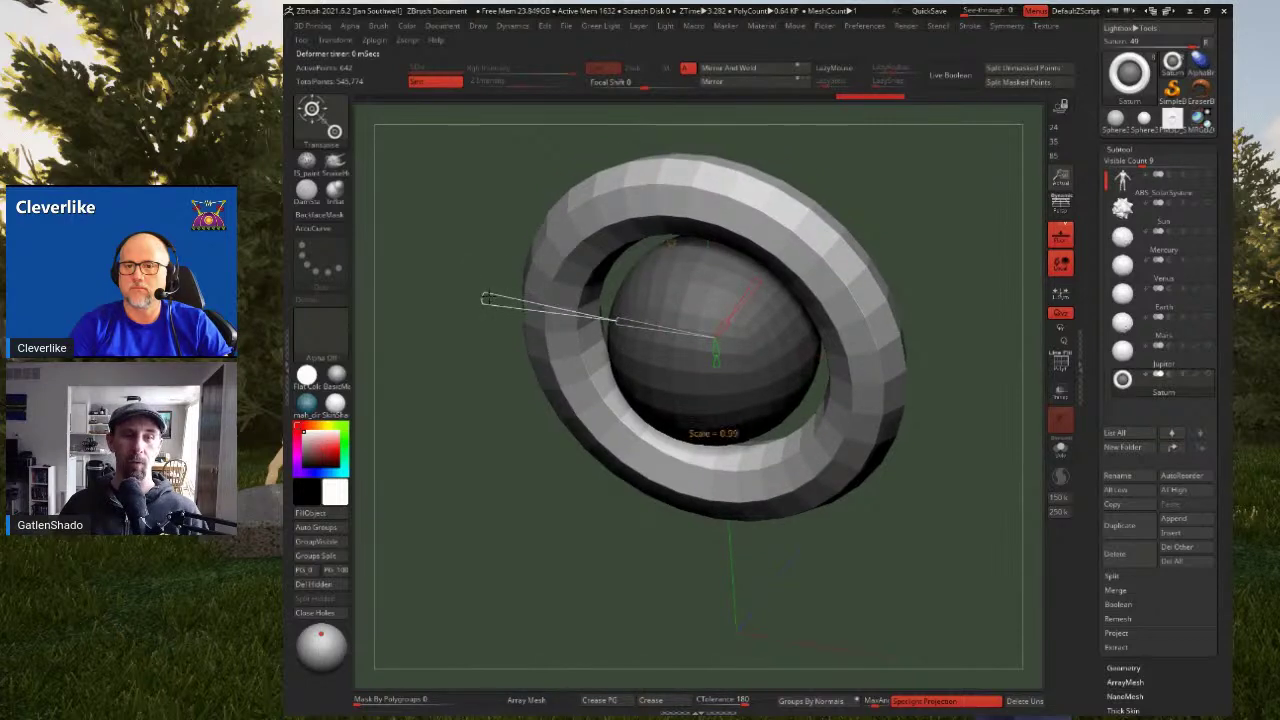
pyautogui.moveTo(483, 298)
pyautogui.mouseDown()
pyautogui.moveTo(588, 318)
pyautogui.moveTo(483, 298)
pyautogui.mouseUp()
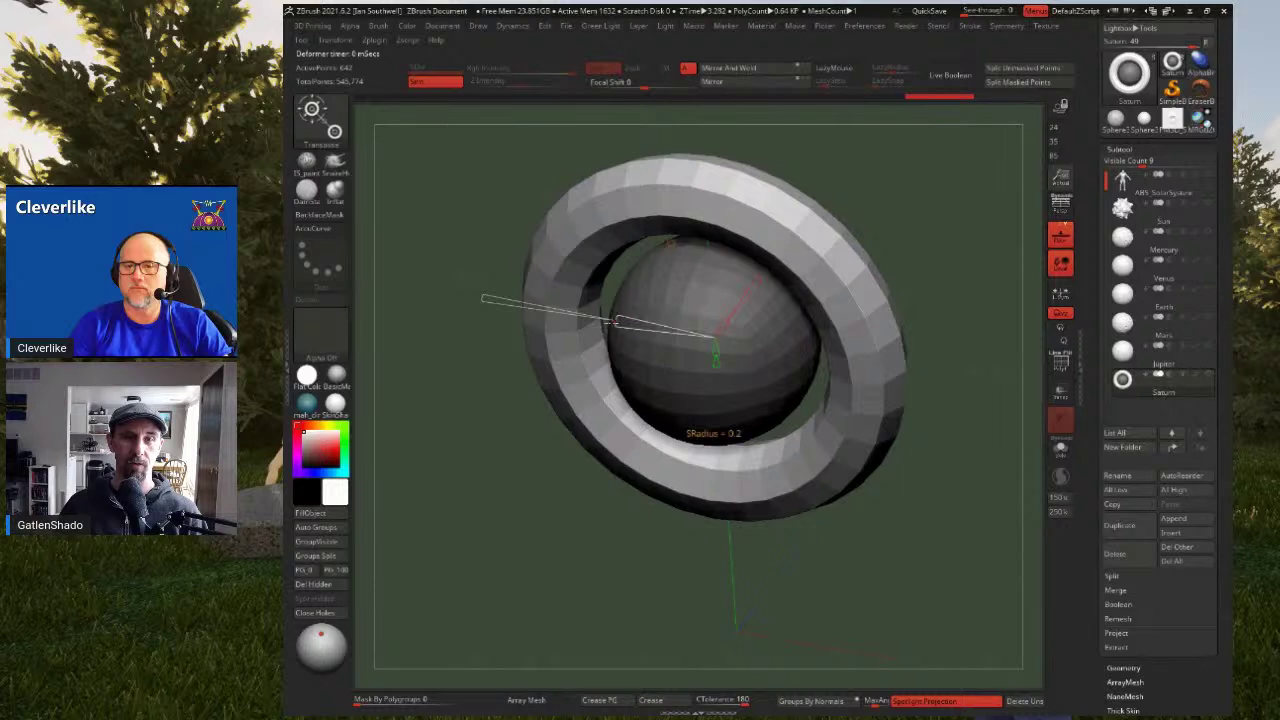
pyautogui.moveTo(617, 322)
pyautogui.mouseDown()
pyautogui.moveTo(581, 318)
pyautogui.moveTo(617, 322)
pyautogui.moveTo(592, 318)
pyautogui.mouseUp()
pyautogui.keyDown('alt'); pyautogui.moveTo(659, 300); pyautogui.dragTo(701, 287, button='right'); pyautogui.keyUp('alt')
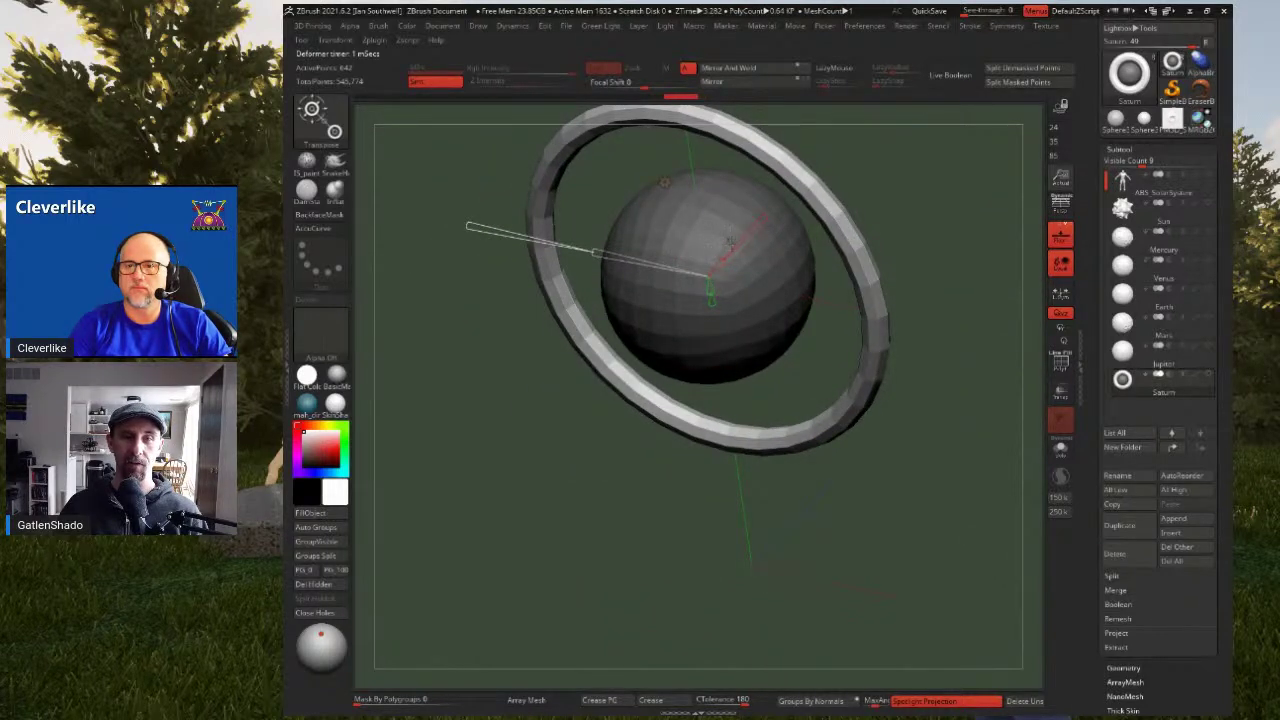
# Give the ring a flat-sided, four-cornered cross-section and more segments around its circumference
pyautogui.moveTo(718, 258)
pyautogui.mouseDown()
pyautogui.moveTo(716, 272)
pyautogui.moveTo(721, 263)
pyautogui.mouseUp()
pyautogui.hotkey('ctrl', 'z')
pyautogui.keyDown('ctrl'); pyautogui.moveTo(721, 250); pyautogui.dragTo(707, 328, button='right'); pyautogui.keyUp('ctrl')
pyautogui.moveTo(706, 334)
pyautogui.mouseDown()
pyautogui.moveTo(763, 280)
pyautogui.moveTo(724, 318)
pyautogui.moveTo(765, 283)
pyautogui.moveTo(745, 300)
pyautogui.moveTo(785, 300)
pyautogui.moveTo(752, 286)
pyautogui.mouseUp()
pyautogui.moveTo(696, 371); pyautogui.dragTo(696, 360)
pyautogui.keyDown('ctrl'); pyautogui.moveTo(708, 347); pyautogui.dragTo(688, 301, button='right'); pyautogui.keyUp('ctrl')
pyautogui.keyDown('alt'); pyautogui.moveTo(688, 301); pyautogui.dragTo(690, 338, button='right'); pyautogui.keyUp('alt')
pyautogui.moveTo(688, 358); pyautogui.dragTo(690, 375)
pyautogui.moveTo(636, 345)
pyautogui.keyDown('ctrl'); pyautogui.mouseDown(button='right')
pyautogui.moveTo(633, 308)
pyautogui.moveTo(637, 332)
pyautogui.mouseUp(button='right'); pyautogui.keyUp('ctrl')
pyautogui.moveTo(602, 326); pyautogui.dragTo(696, 291)
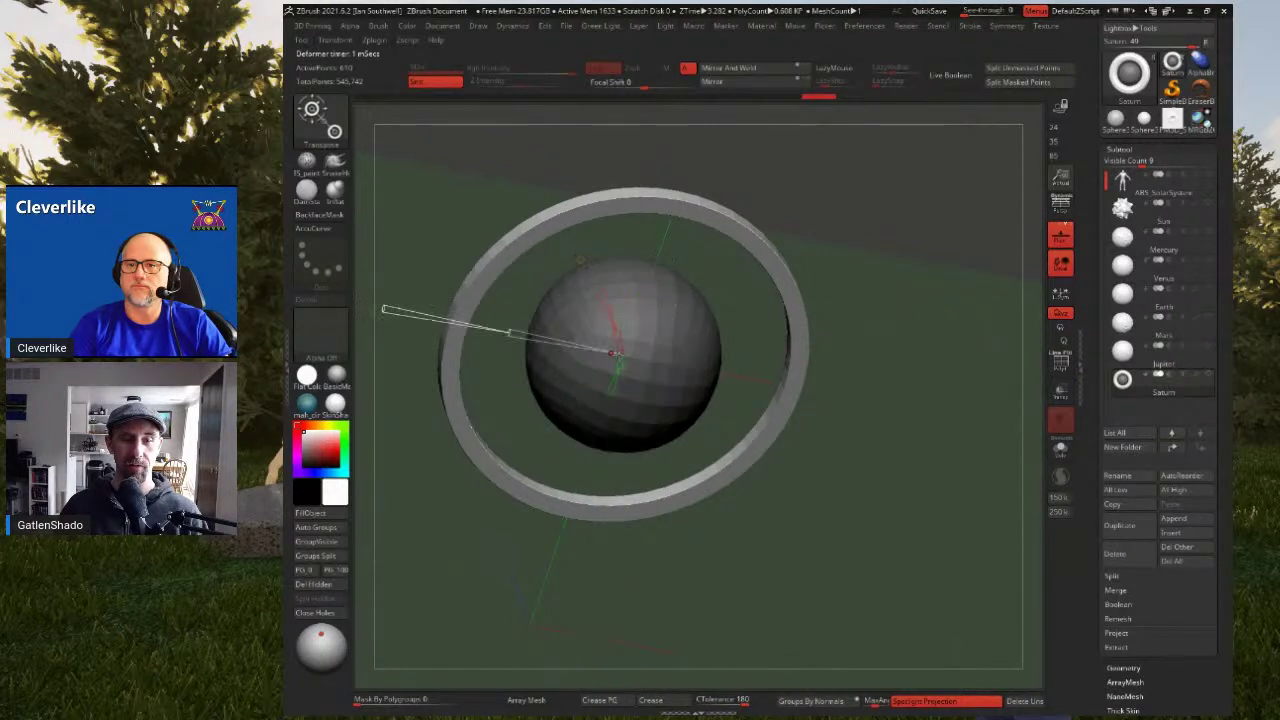
# Rotate the ring to lie horizontally around Saturn's equator and flatten it to roughly a third of its thickness
pyautogui.keyDown('shift'); pyautogui.moveTo(727, 334); pyautogui.dragTo(669, 422); pyautogui.keyUp('shift')
pyautogui.moveTo(735, 312); pyautogui.dragTo(821, 254)
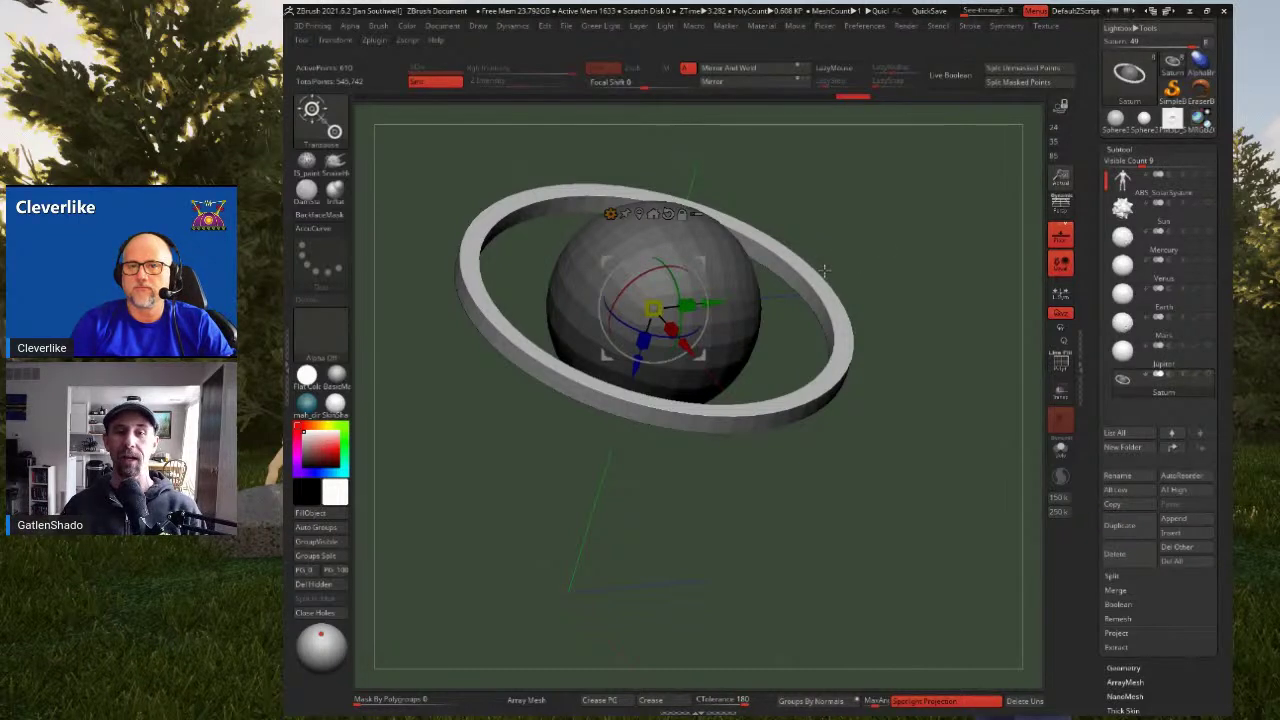
pyautogui.keyDown('alt'); pyautogui.moveTo(794, 277); pyautogui.dragTo(745, 268, button='right'); pyautogui.keyUp('alt')
pyautogui.moveTo(626, 343); pyautogui.dragTo(638, 194)
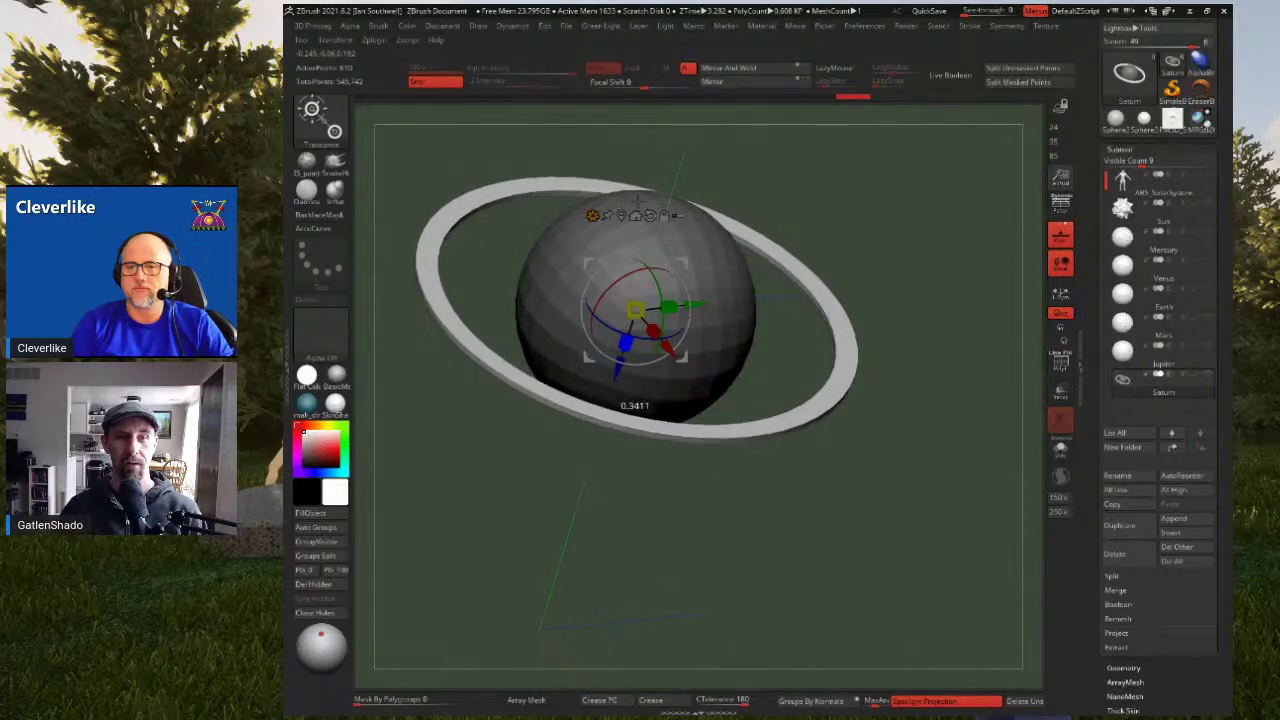
pyautogui.keyDown('shift'); pyautogui.moveTo(693, 217); pyautogui.dragTo(747, 271, button='right'); pyautogui.keyUp('shift')
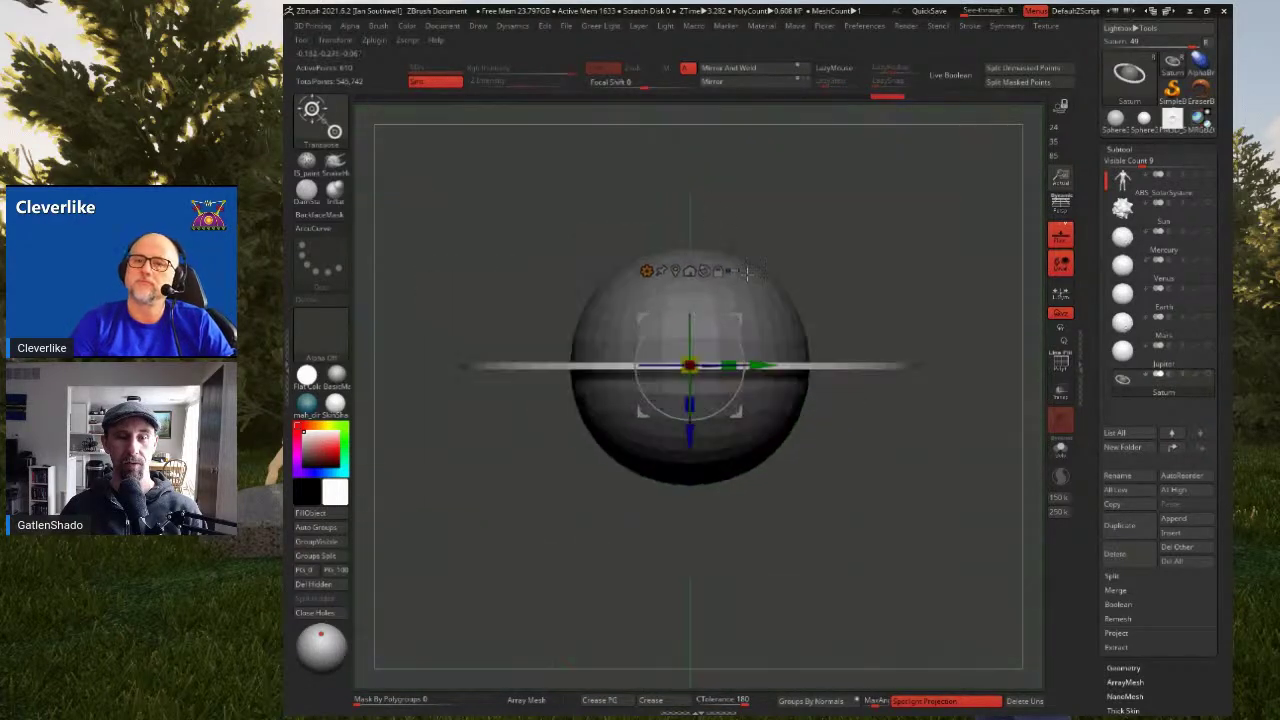
pyautogui.moveTo(689, 405)
pyautogui.mouseDown()
pyautogui.moveTo(685, 320)
pyautogui.moveTo(690, 432)
pyautogui.moveTo(690, 400)
pyautogui.mouseUp()
pyautogui.moveTo(815, 205); pyautogui.dragTo(867, 295)
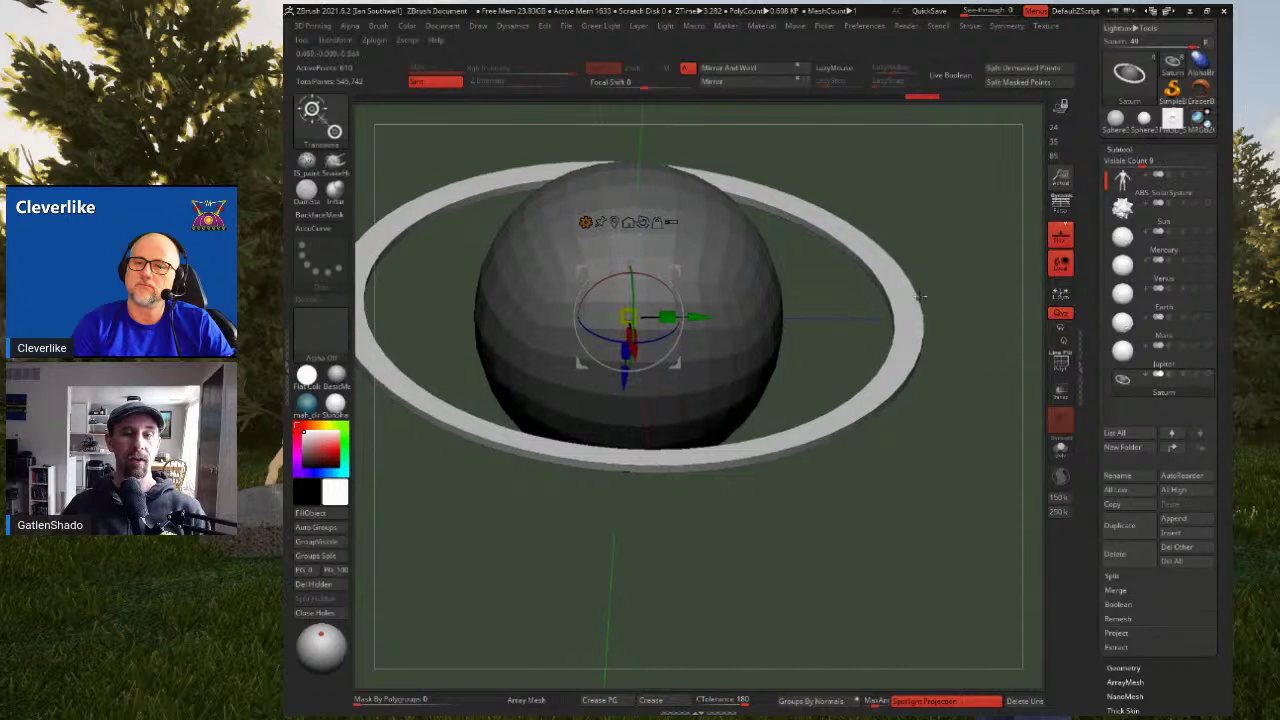
# Display Saturn's polyframe and switch to drawing with the ZModeler brush
pyautogui.hotkey('shift', 'f')
pyautogui.moveTo(855, 301)
pyautogui.keyDown('alt'); pyautogui.mouseDown()
pyautogui.moveTo(906, 297)
pyautogui.moveTo(853, 370)
pyautogui.moveTo(842, 306)
pyautogui.mouseUp(); pyautogui.keyUp('alt')
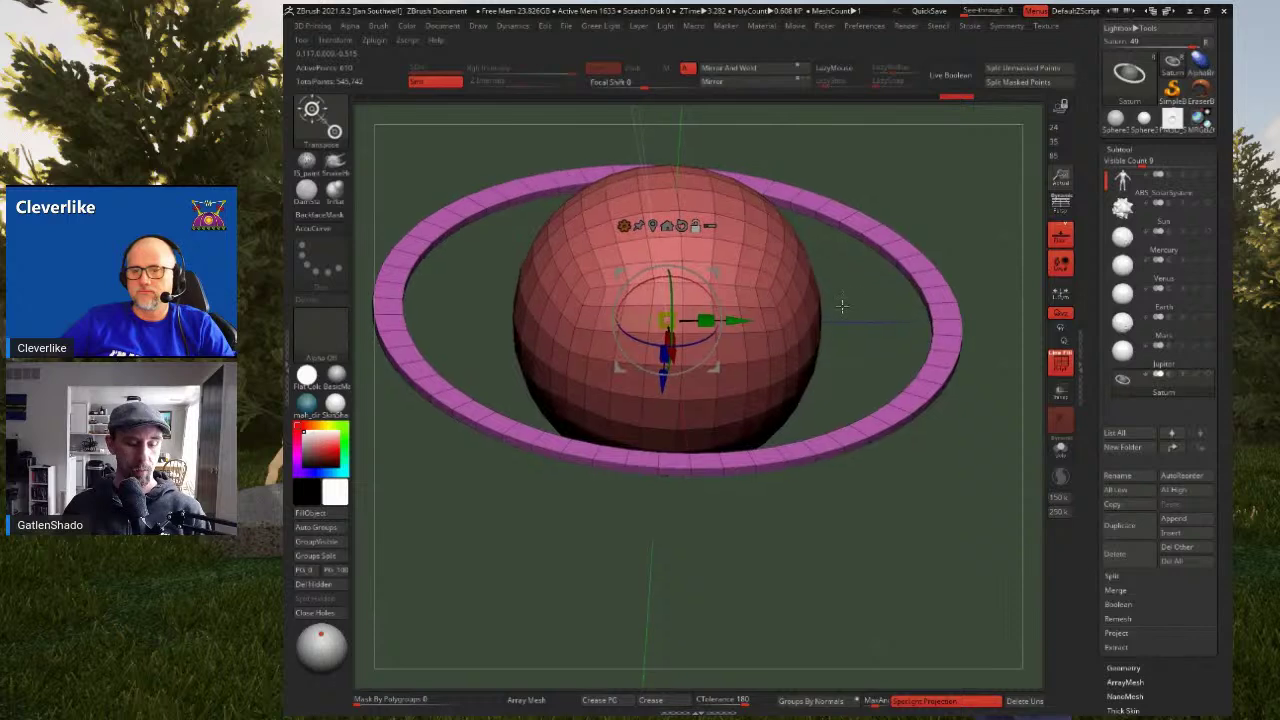
pyautogui.press('q')
pyautogui.press('b')
pyautogui.press('z')
pyautogui.press('m')
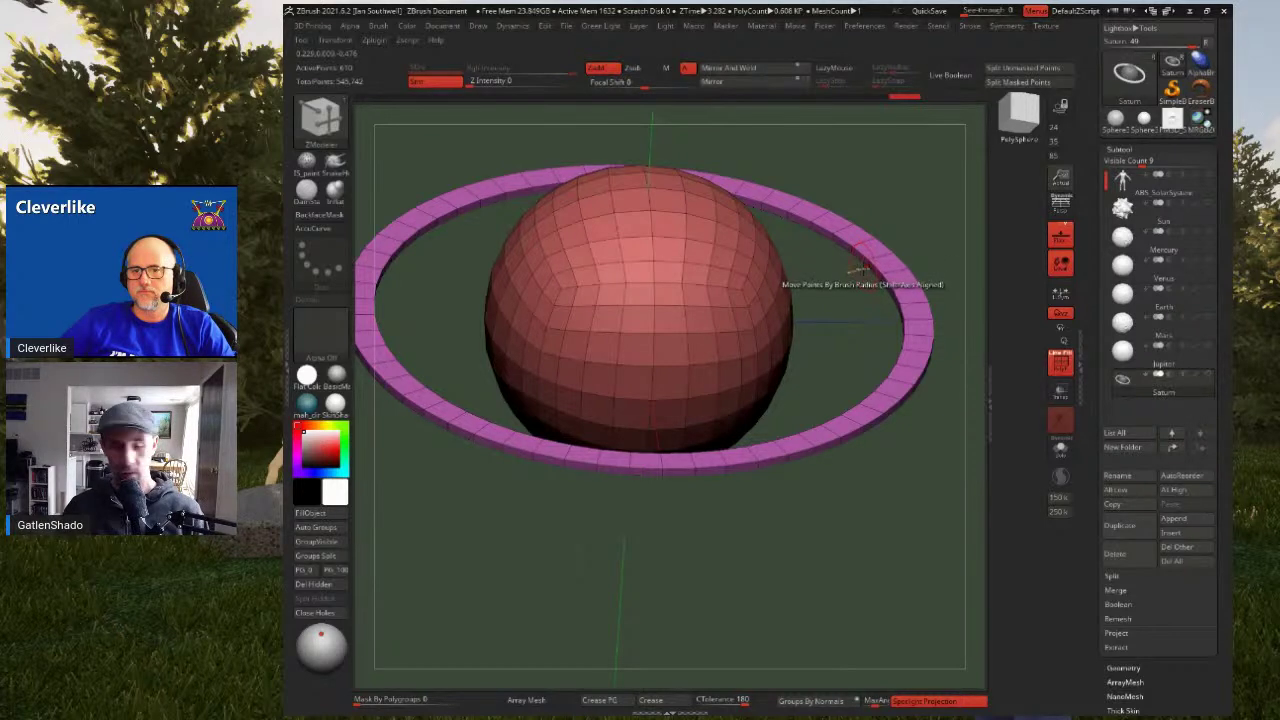
pyautogui.press('super')
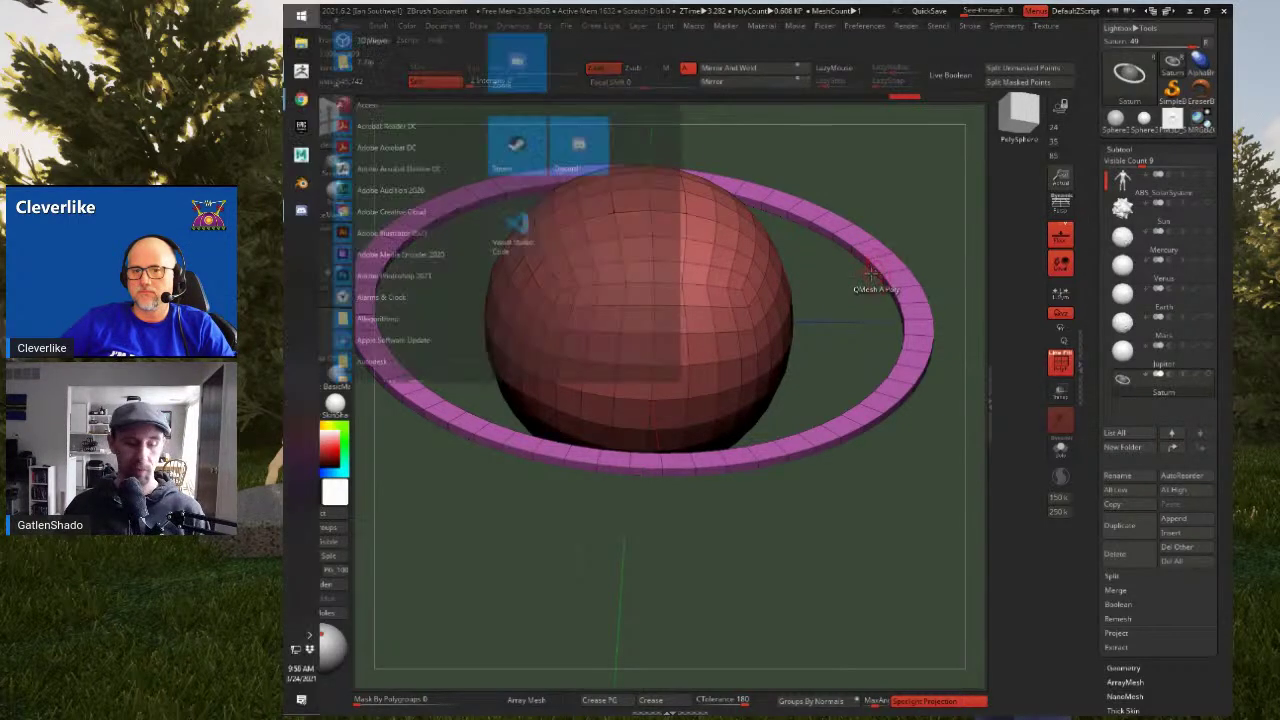
# Set the ZModeler QMesh polygon target to Polyloop and extend the ring's inner face loop inward toward the planet
pyautogui.moveTo(838, 317); pyautogui.dragTo(831, 266)
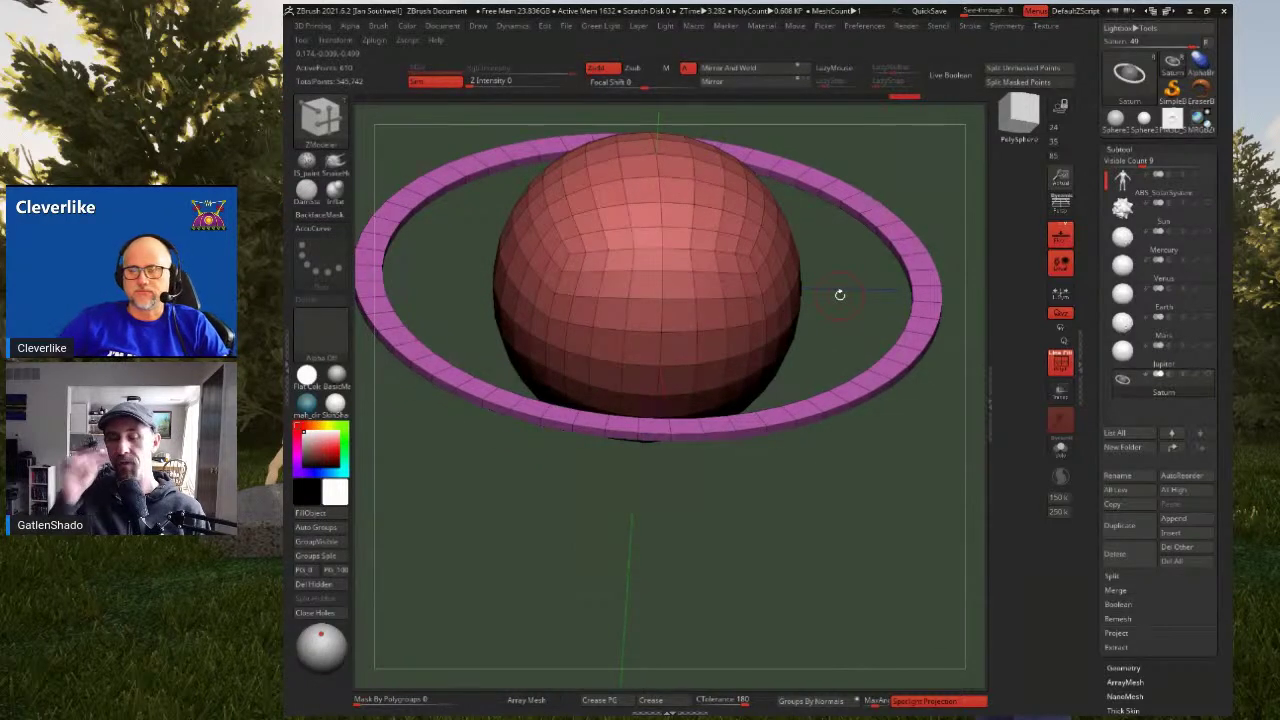
pyautogui.moveTo(831, 294)
pyautogui.mouseDown()
pyautogui.moveTo(803, 280)
pyautogui.moveTo(786, 306)
pyautogui.moveTo(806, 396)
pyautogui.moveTo(786, 309)
pyautogui.mouseUp()
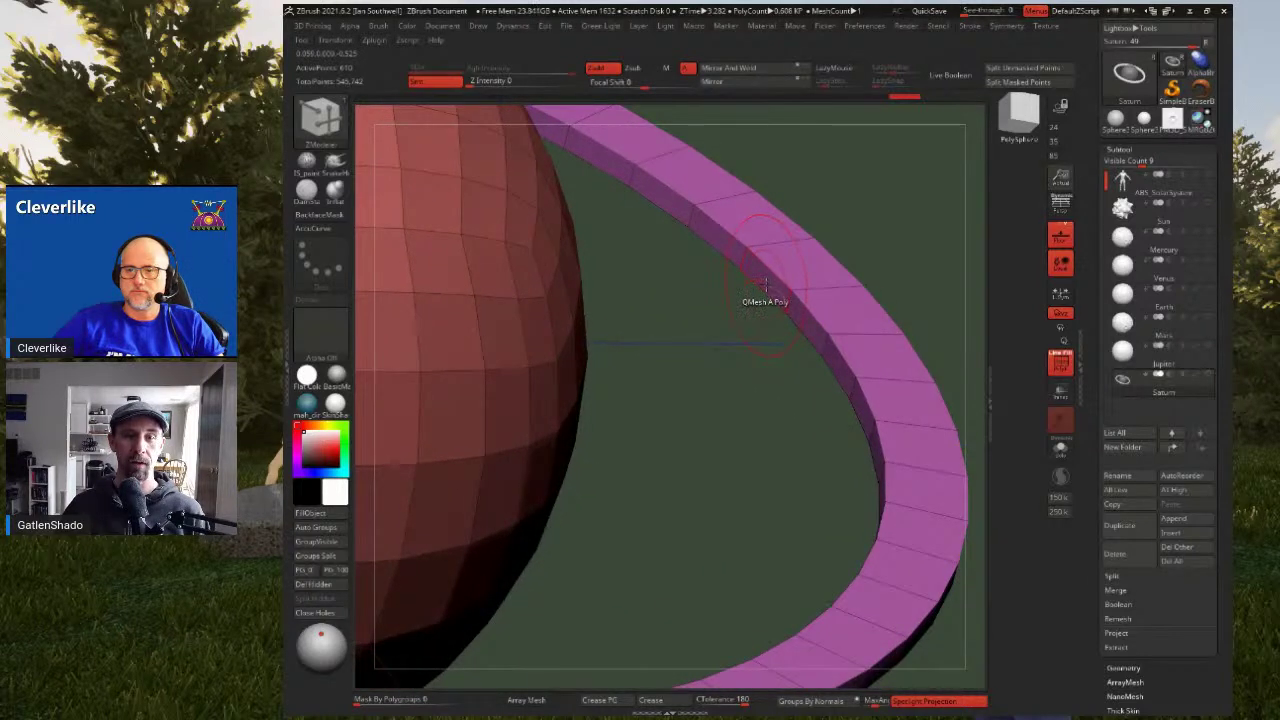
pyautogui.press('space')
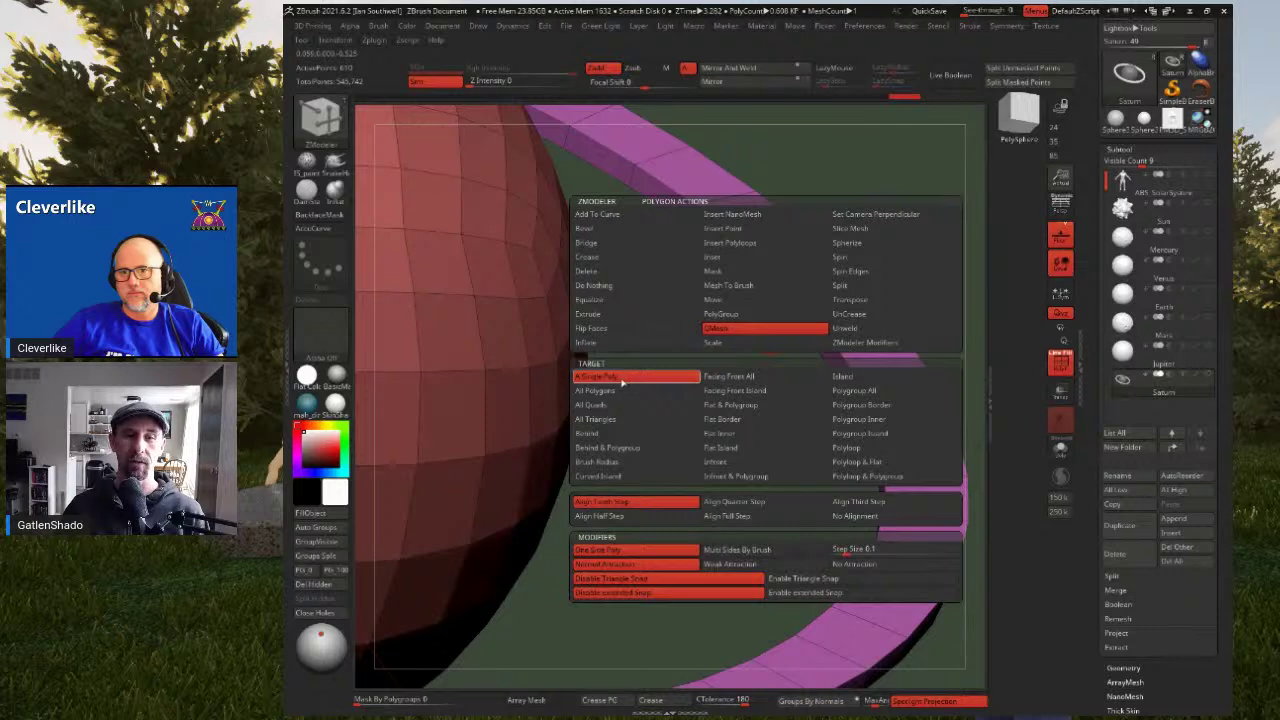
pyautogui.click(858, 450)
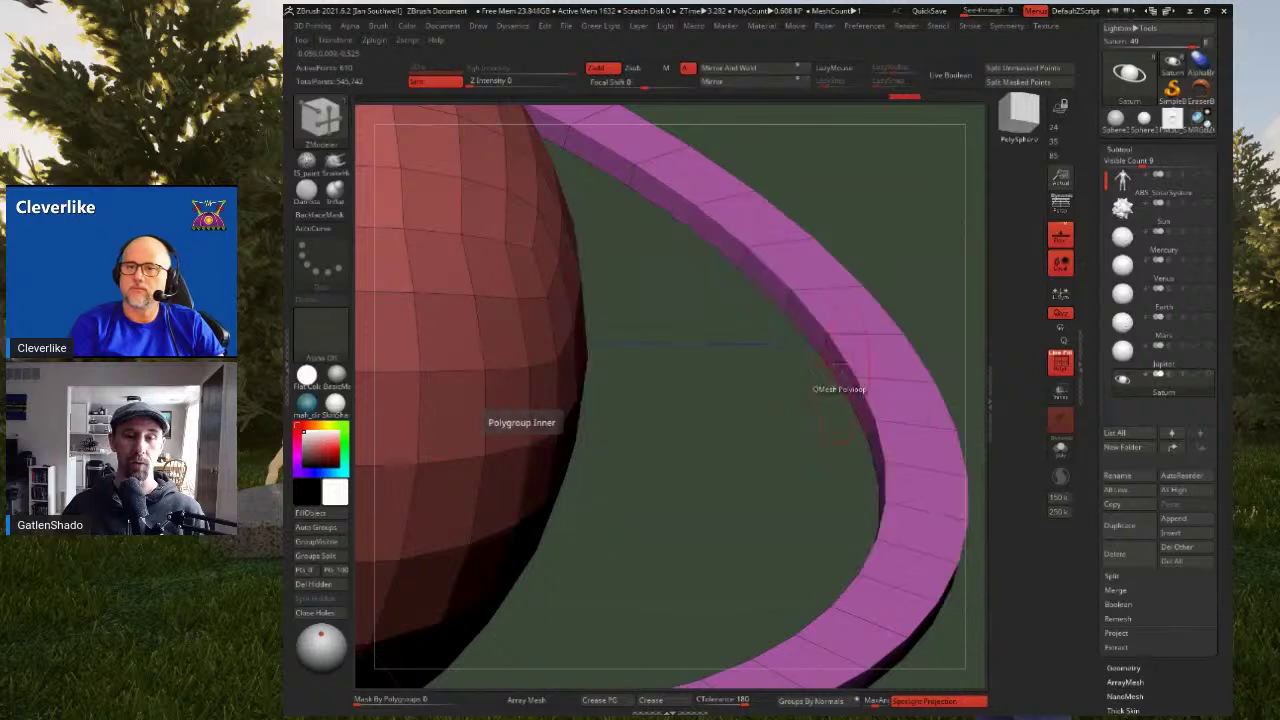
pyautogui.keyDown('ctrl'); pyautogui.moveTo(793, 358); pyautogui.dragTo(851, 486, button='right'); pyautogui.keyUp('ctrl')
pyautogui.moveTo(865, 300)
pyautogui.keyDown('alt'); pyautogui.mouseDown(button='right')
pyautogui.moveTo(771, 323)
pyautogui.moveTo(782, 368)
pyautogui.moveTo(754, 356)
pyautogui.mouseUp(button='right'); pyautogui.keyUp('alt')
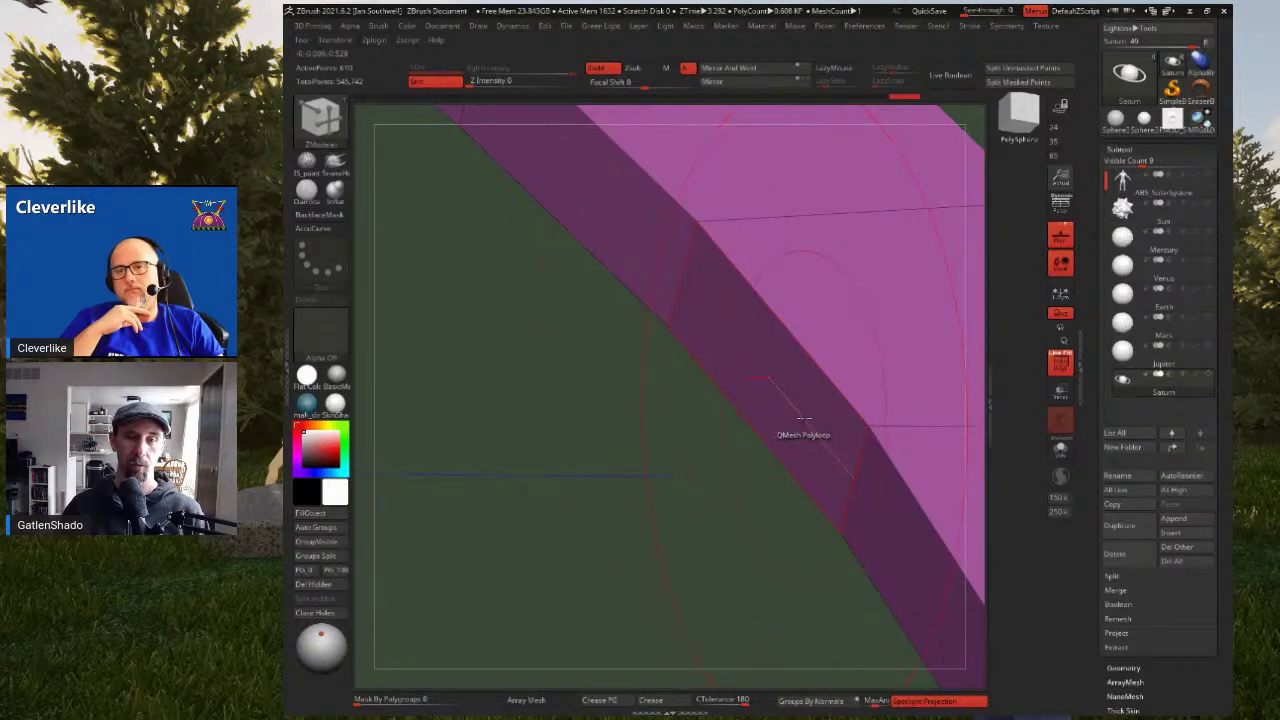
pyautogui.keyDown('ctrl'); pyautogui.moveTo(794, 414); pyautogui.dragTo(729, 250, button='right'); pyautogui.keyUp('ctrl')
pyautogui.keyDown('ctrl'); pyautogui.moveTo(751, 425); pyautogui.dragTo(858, 368, button='right'); pyautogui.keyUp('ctrl')
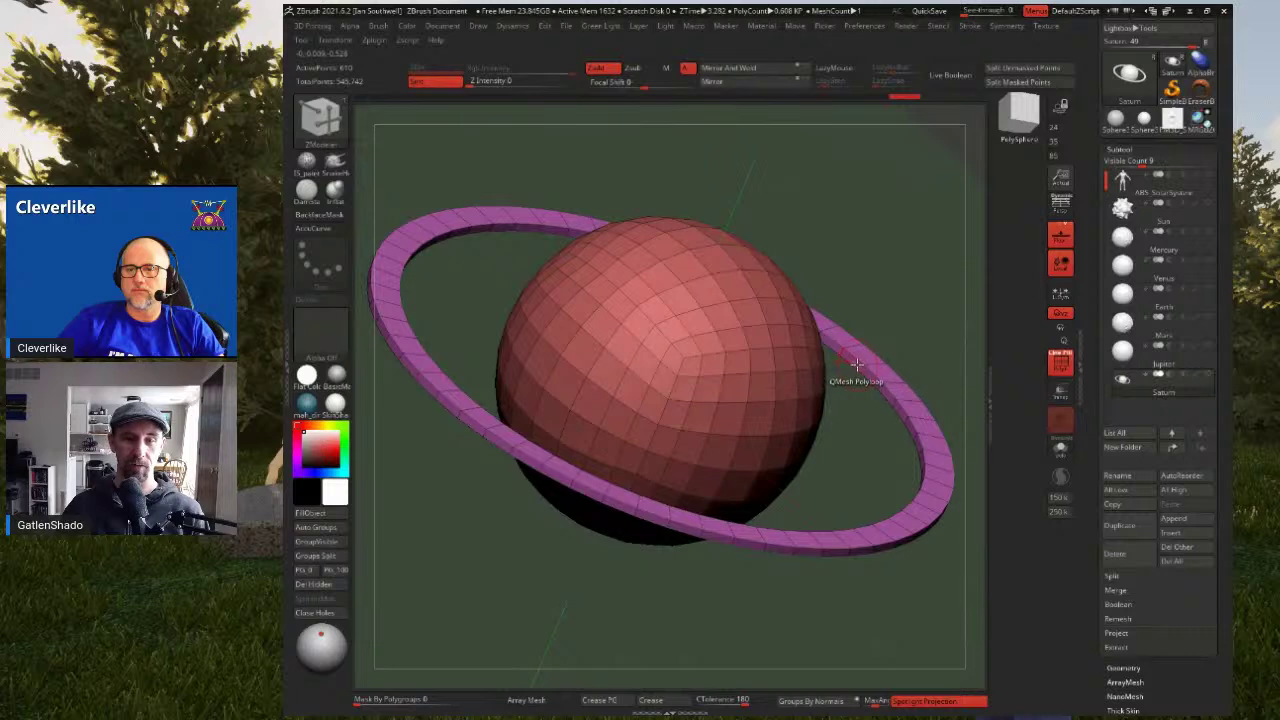
pyautogui.moveTo(857, 364)
pyautogui.mouseDown()
pyautogui.moveTo(834, 342)
pyautogui.moveTo(843, 372)
pyautogui.moveTo(828, 352)
pyautogui.moveTo(796, 384)
pyautogui.moveTo(828, 366)
pyautogui.moveTo(845, 377)
pyautogui.mouseUp()
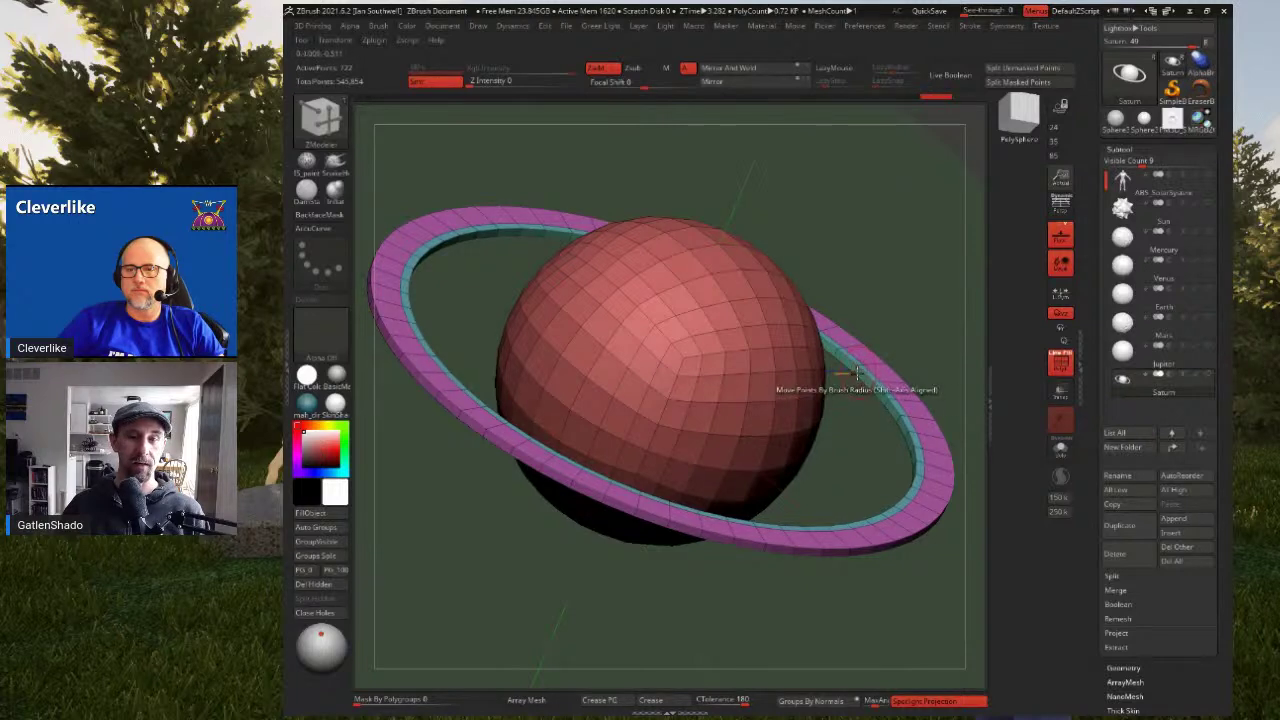
# Extend the ring's inner face loop farther toward Saturn with QMesh, alternating narrow and wide bands
pyautogui.click(860, 373)
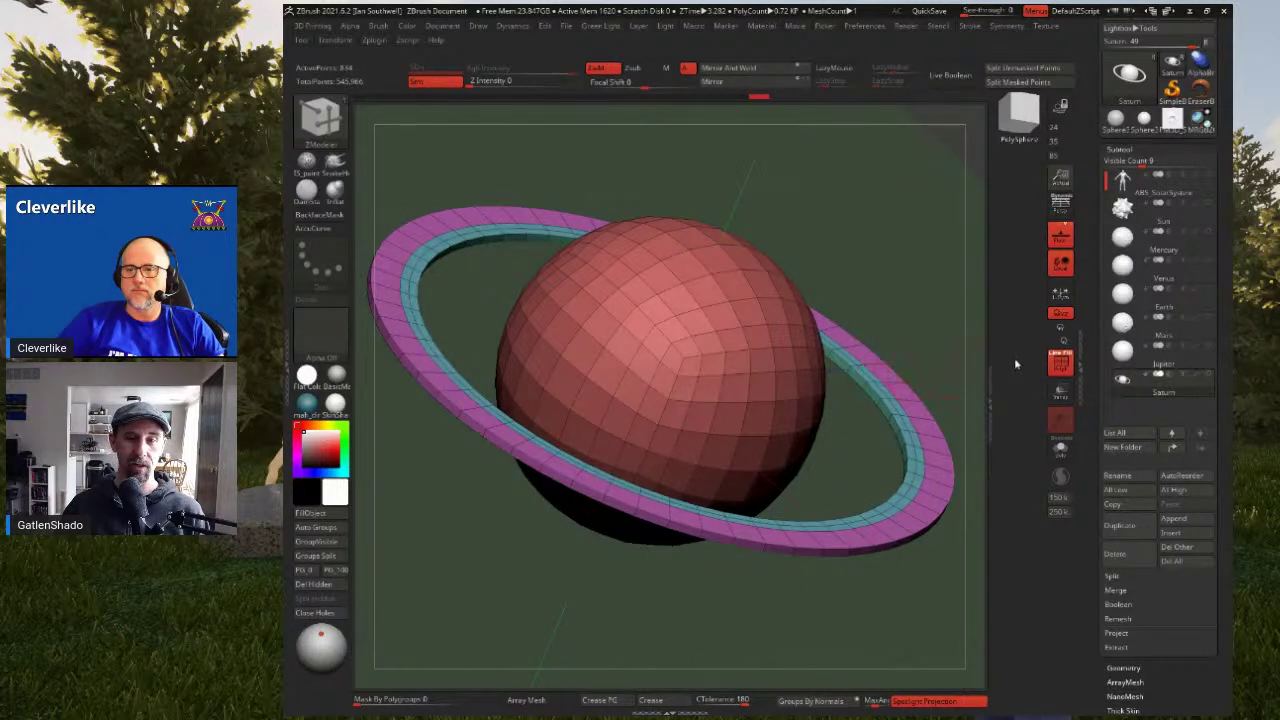
pyautogui.hotkey('ctrl', 'z')
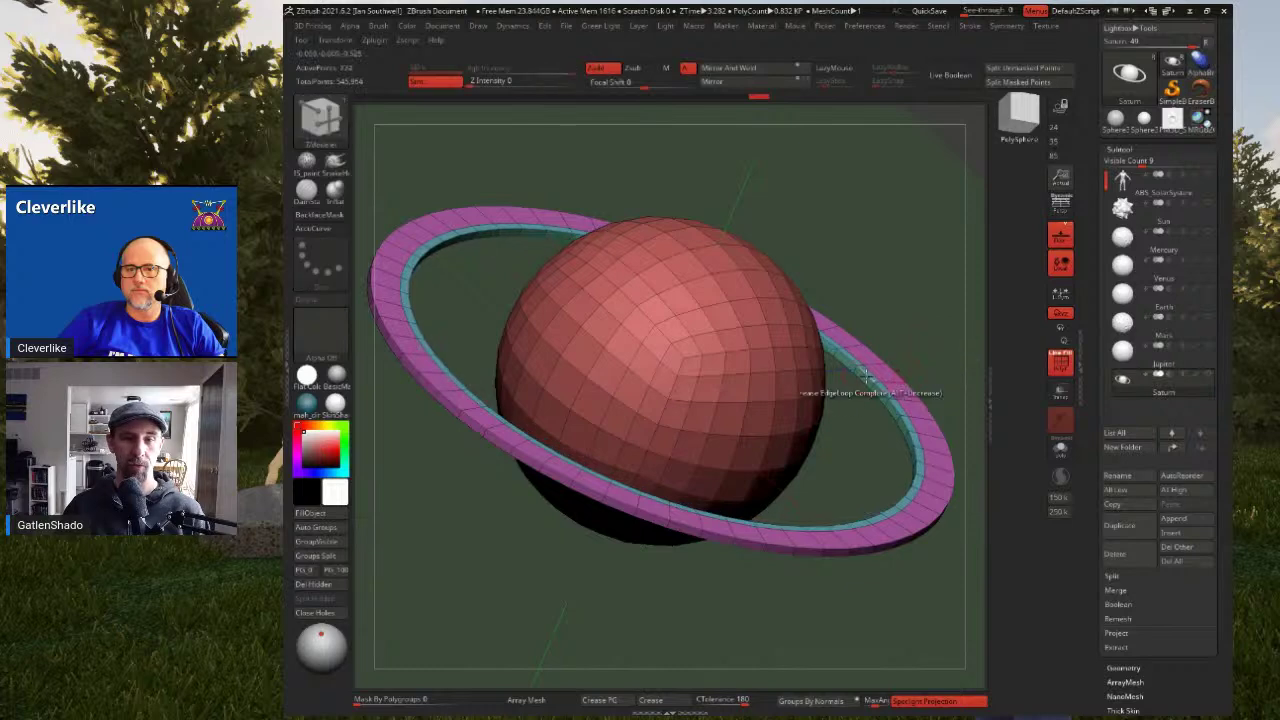
pyautogui.hotkey('ctrl', 'shift', 'z')
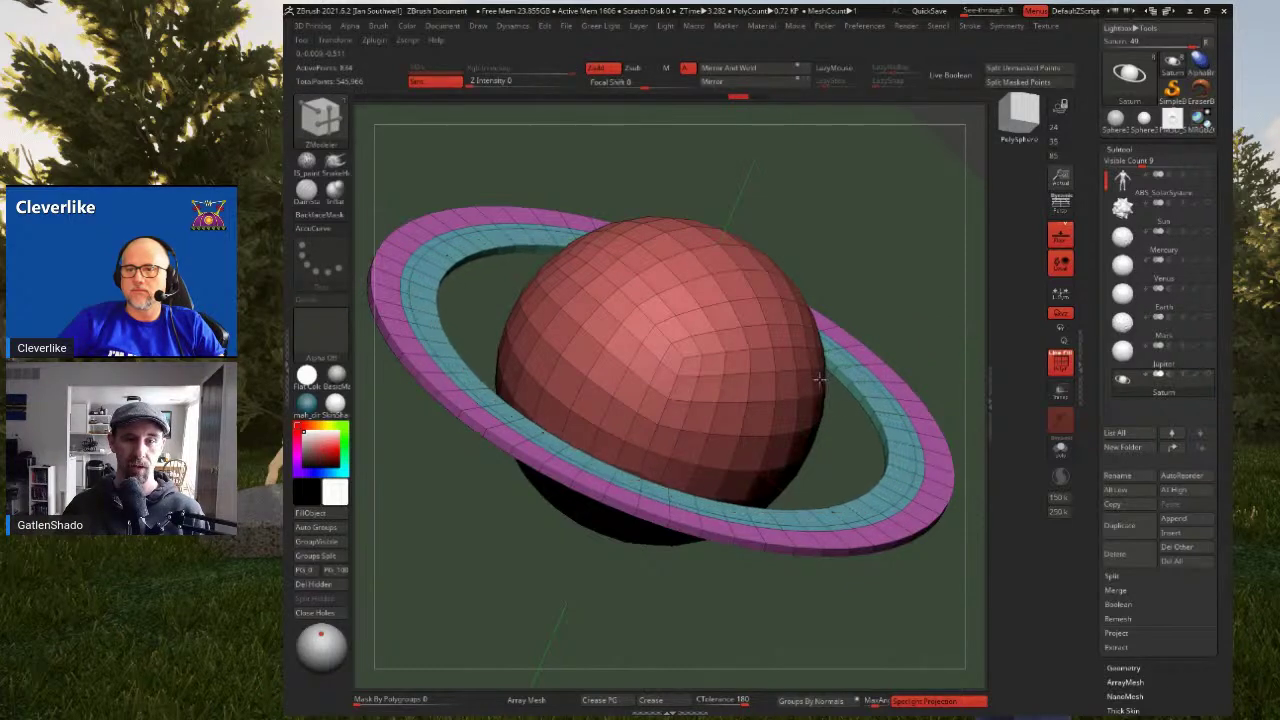
pyautogui.click(836, 374)
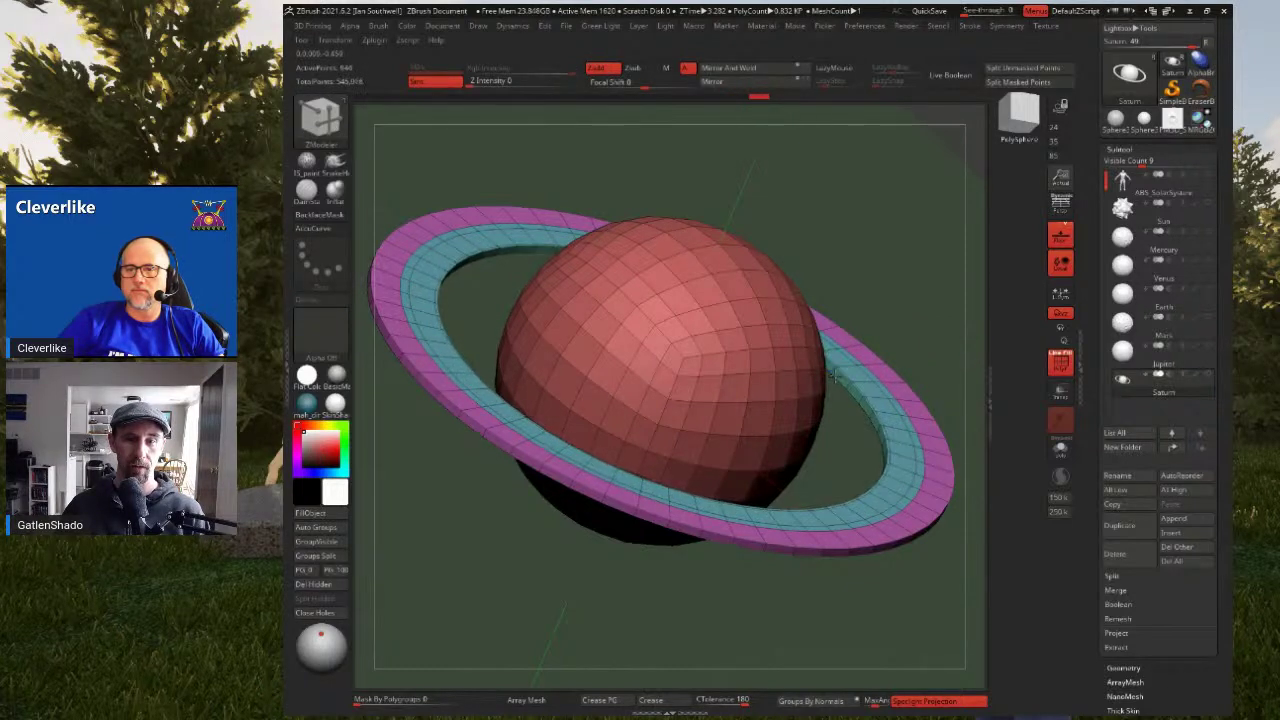
pyautogui.hotkey('ctrl', 'z')
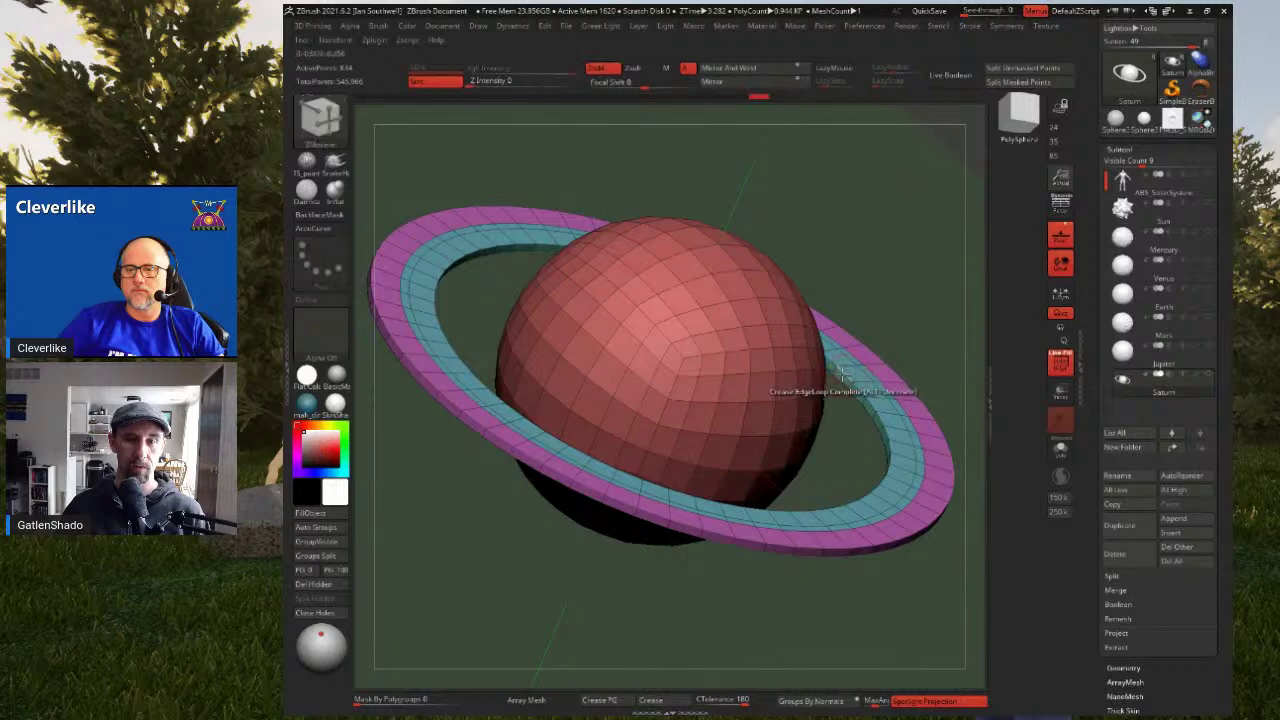
pyautogui.hotkey('ctrl', 'shift', 'z')
pyautogui.moveTo(833, 372); pyautogui.dragTo(808, 377)
pyautogui.moveTo(808, 377)
pyautogui.mouseDown(button='right')
pyautogui.moveTo(790, 325)
pyautogui.moveTo(790, 394)
pyautogui.mouseUp(button='right')
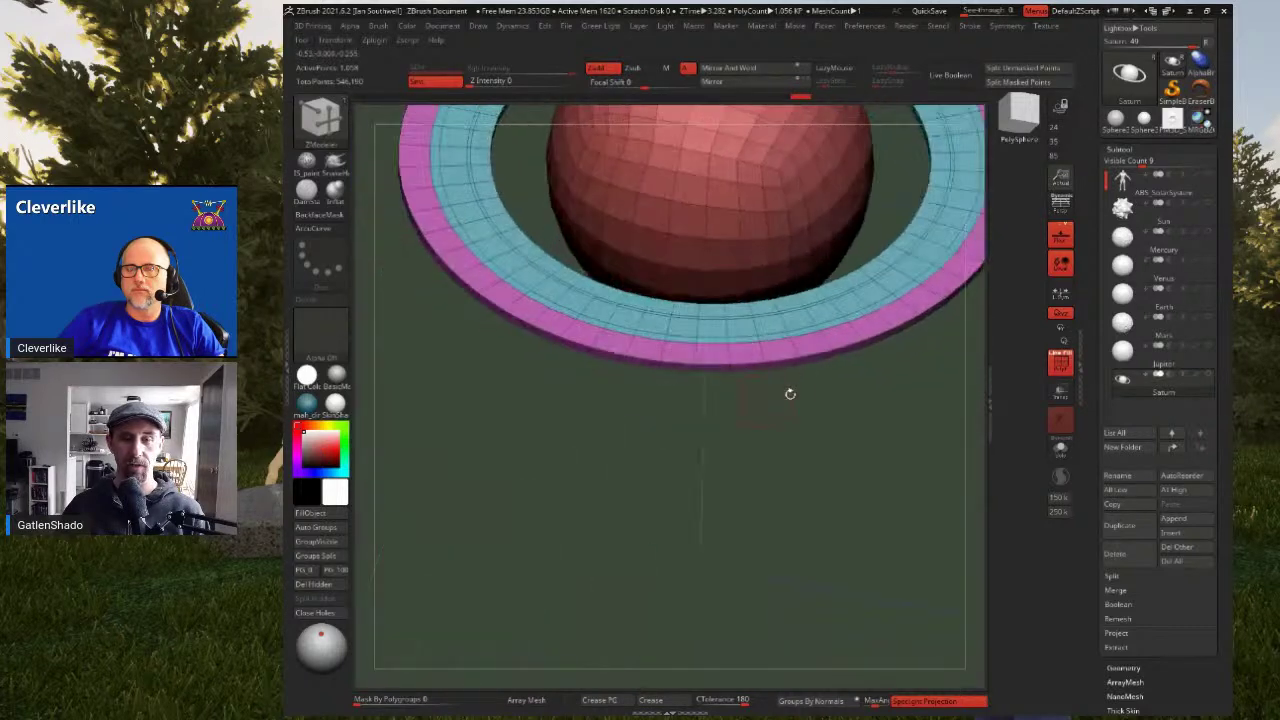
# Extend the ring's outer face loop outward with QMesh to add a narrow band and then a wide band
pyautogui.moveTo(787, 365); pyautogui.dragTo(829, 501)
pyautogui.keyDown('alt'); pyautogui.moveTo(808, 387); pyautogui.dragTo(781, 385, button='right'); pyautogui.keyUp('alt')
pyautogui.hotkey('ctrl', 'z')
pyautogui.moveTo(780, 399); pyautogui.dragTo(790, 405)
pyautogui.moveTo(790, 398); pyautogui.dragTo(811, 407, button='right')
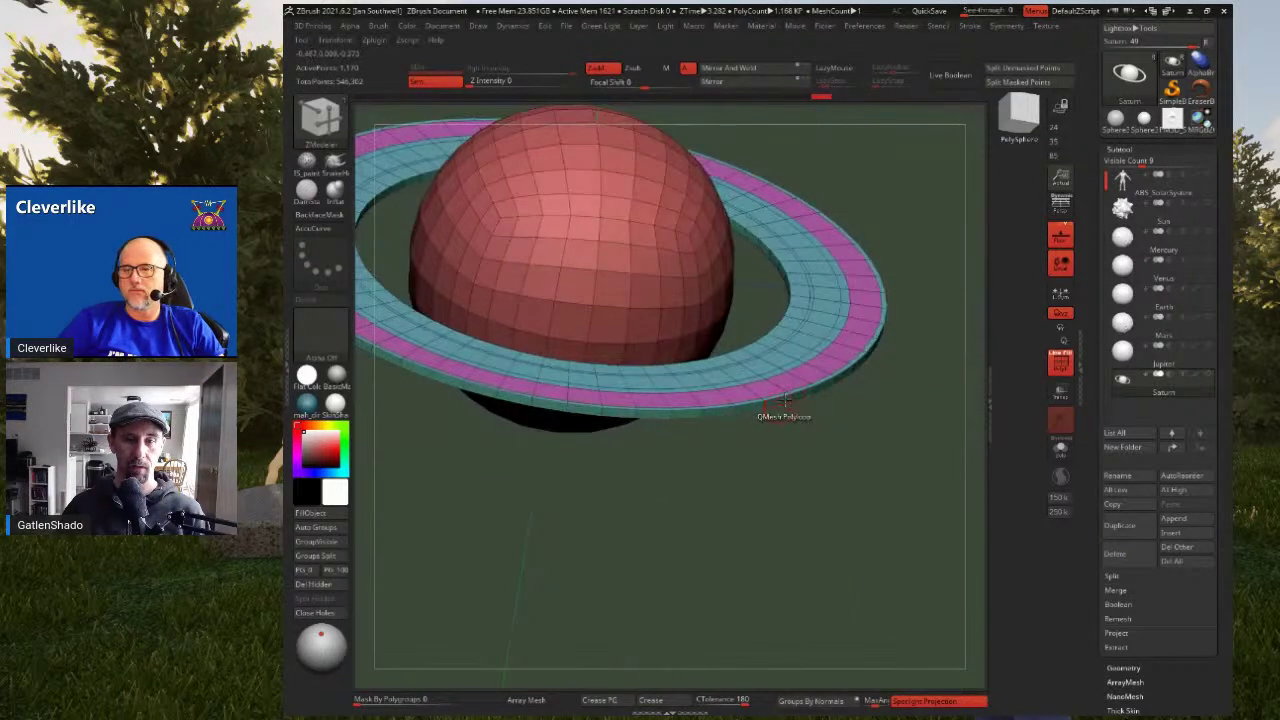
pyautogui.moveTo(785, 400); pyautogui.dragTo(826, 443)
pyautogui.moveTo(782, 404); pyautogui.dragTo(846, 340, button='right')
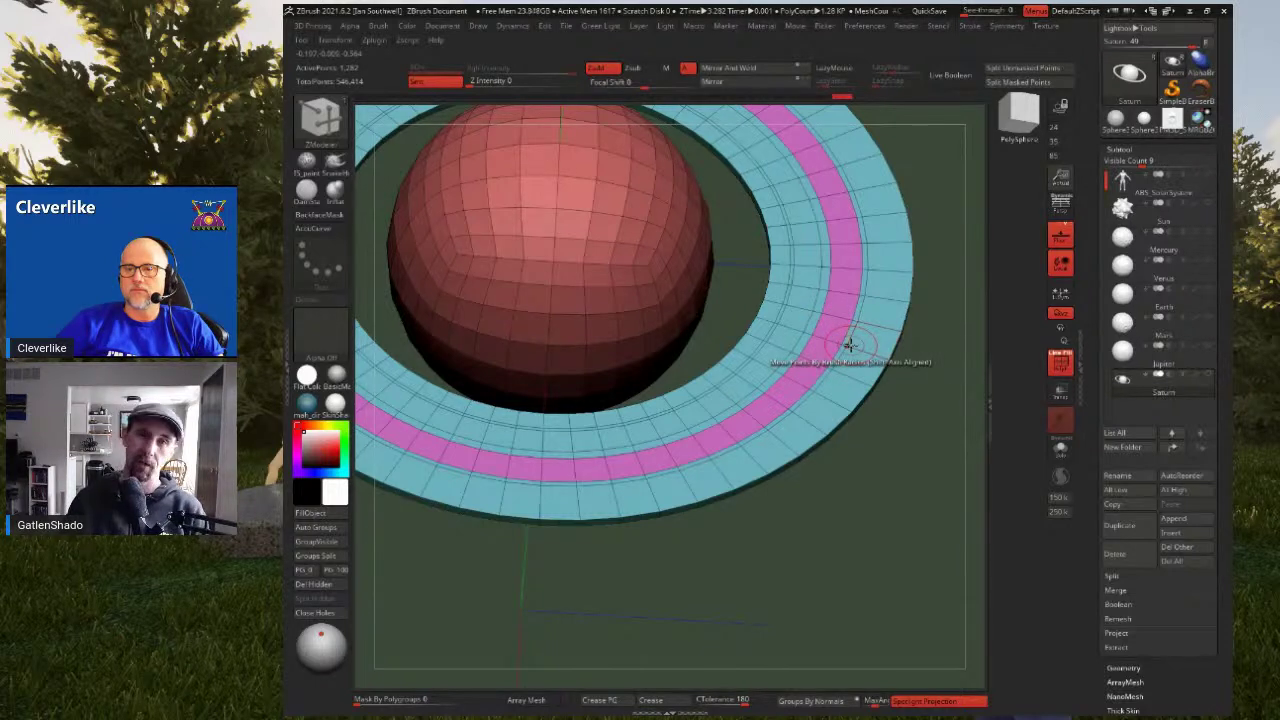
# Set the ZModeler polygon action to PolyGroup with the Polyloop target and regroup the ring's outermost wide band
pyautogui.moveTo(846, 314); pyautogui.dragTo(823, 380, button='right')
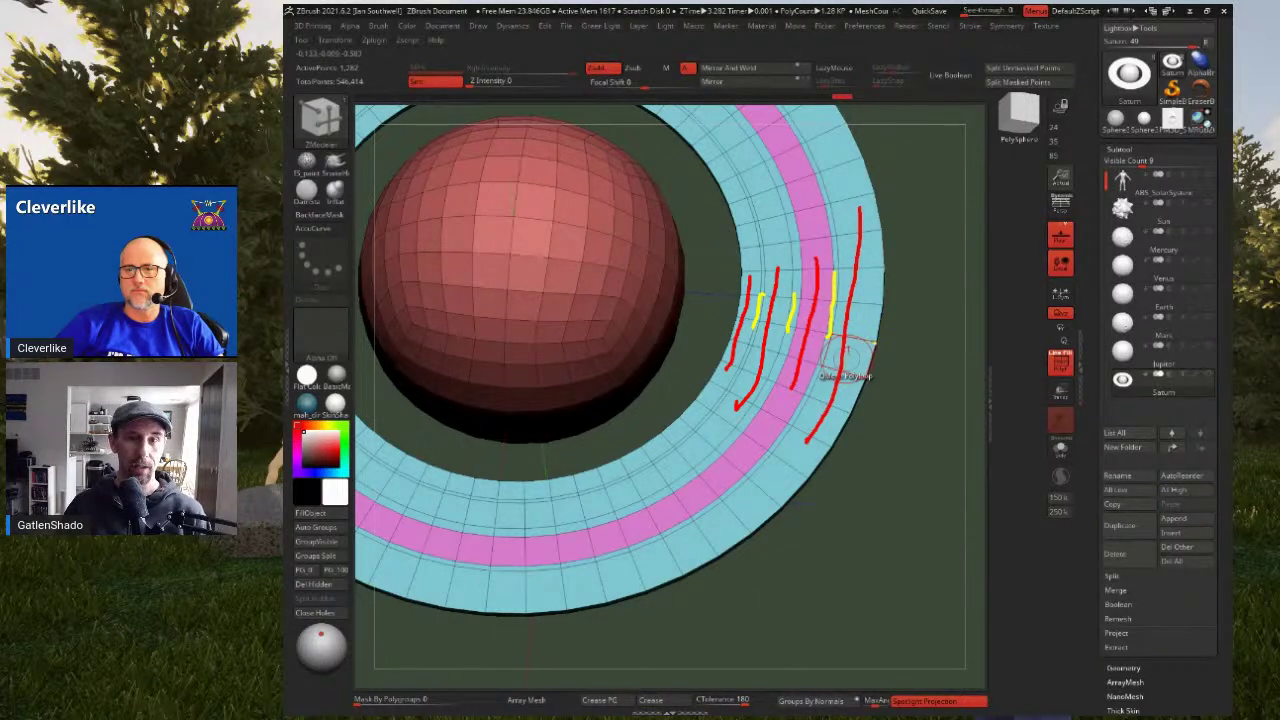
pyautogui.press('Escape')
pyautogui.moveTo(890, 353); pyautogui.dragTo(818, 330)
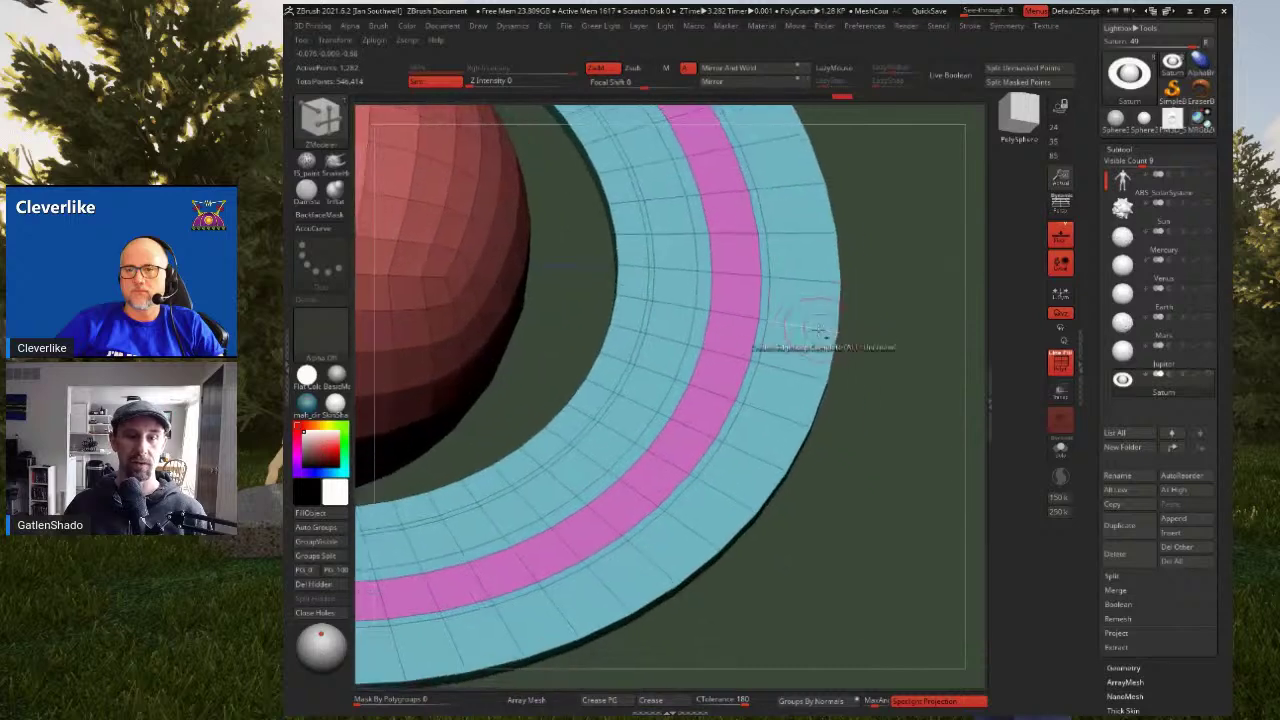
pyautogui.press('space')
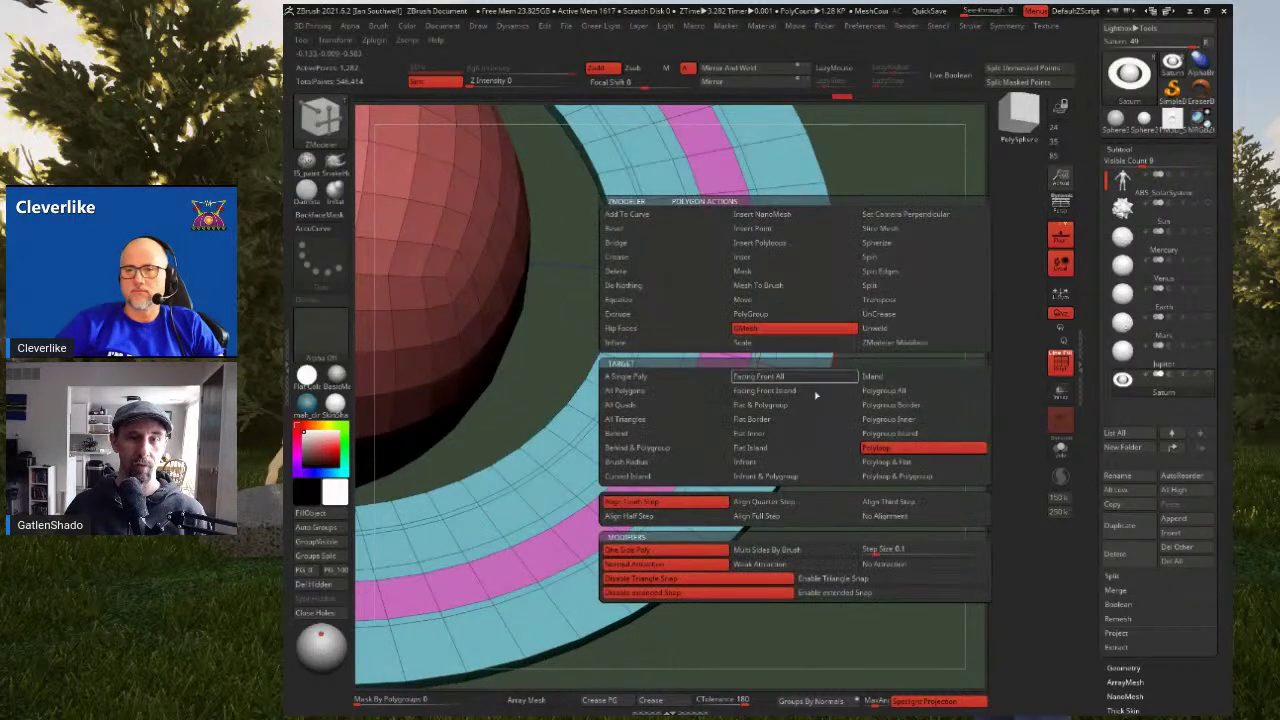
pyautogui.click(762, 316)
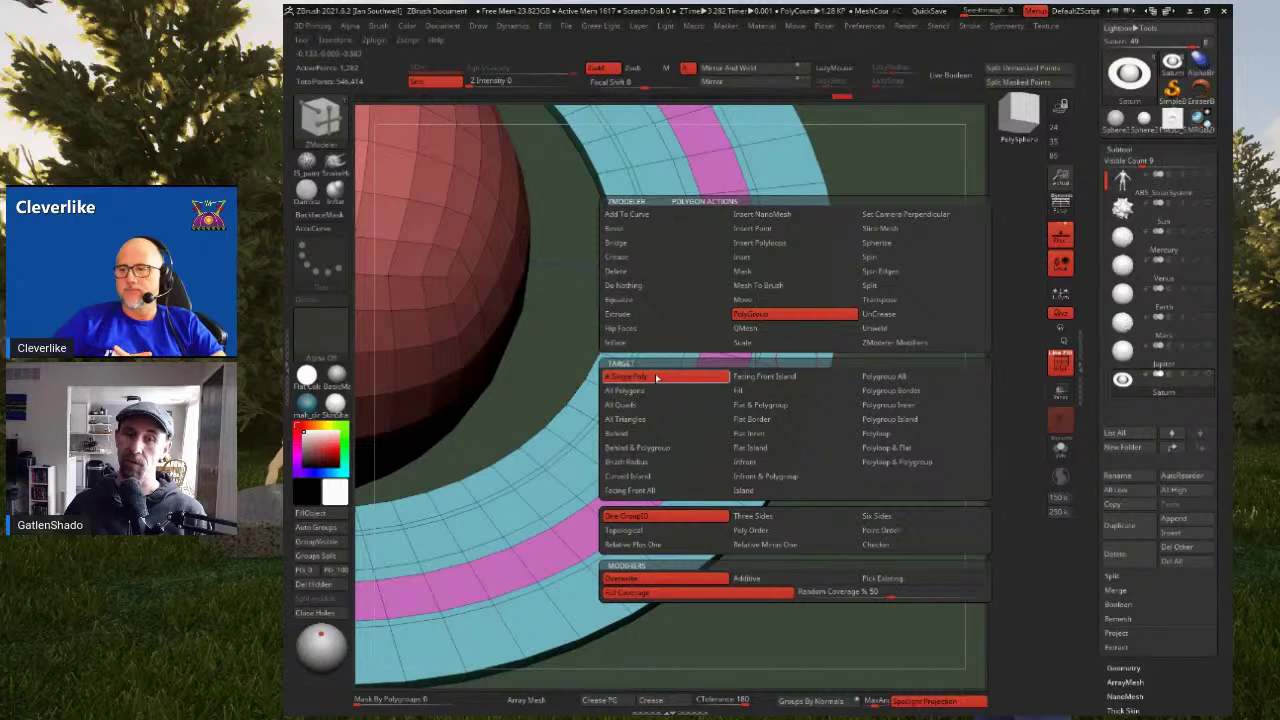
pyautogui.click(885, 435)
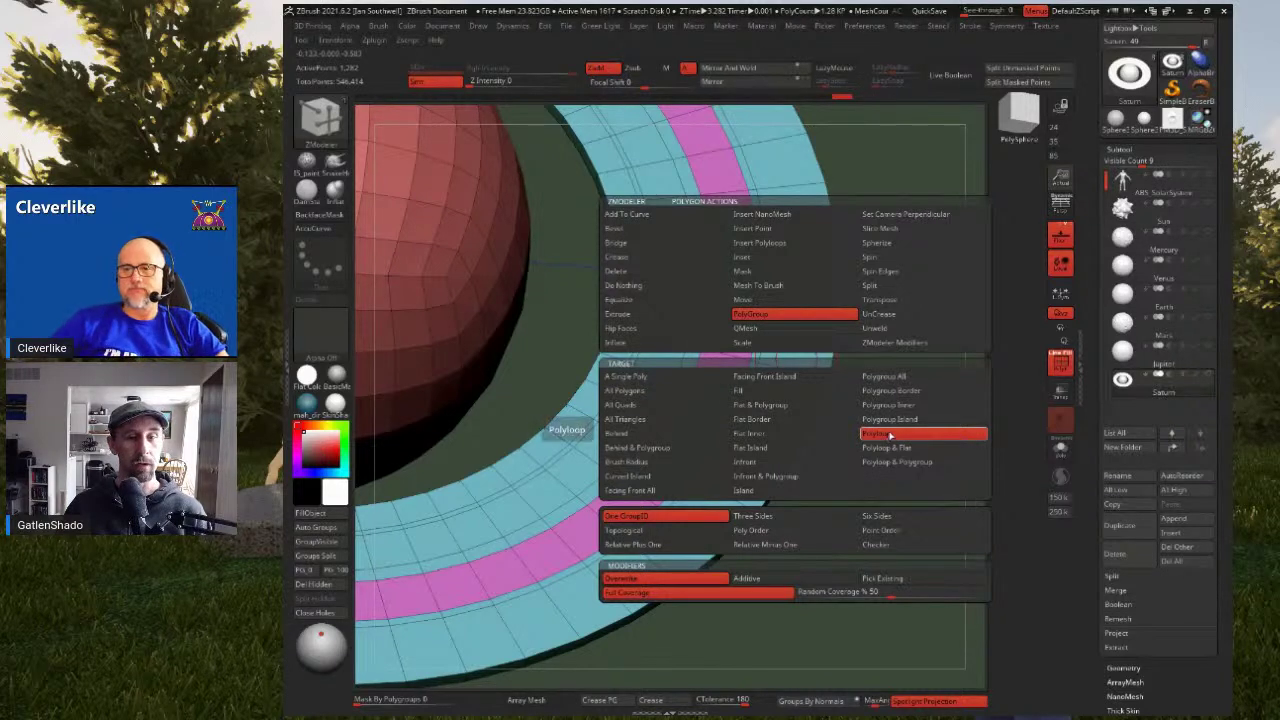
pyautogui.click(803, 290)
# Assign the ring's remaining wide bands to the outermost band's polygroup, skipping the narrow bands between them
pyautogui.moveTo(790, 346); pyautogui.dragTo(783, 176, button='right')
pyautogui.moveTo(737, 283); pyautogui.dragTo(622, 283, button='right')
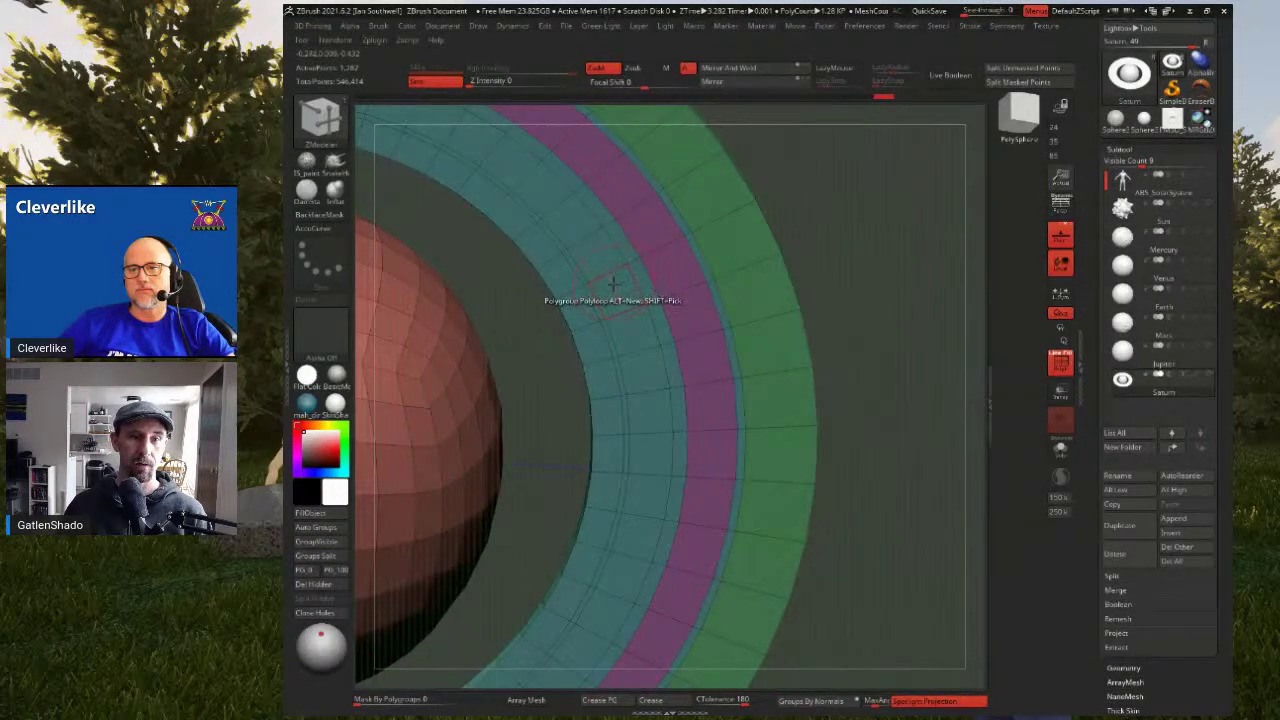
pyautogui.click(571, 297)
pyautogui.click(676, 256)
pyautogui.click(670, 257)
pyautogui.moveTo(691, 262); pyautogui.dragTo(709, 352, button='right')
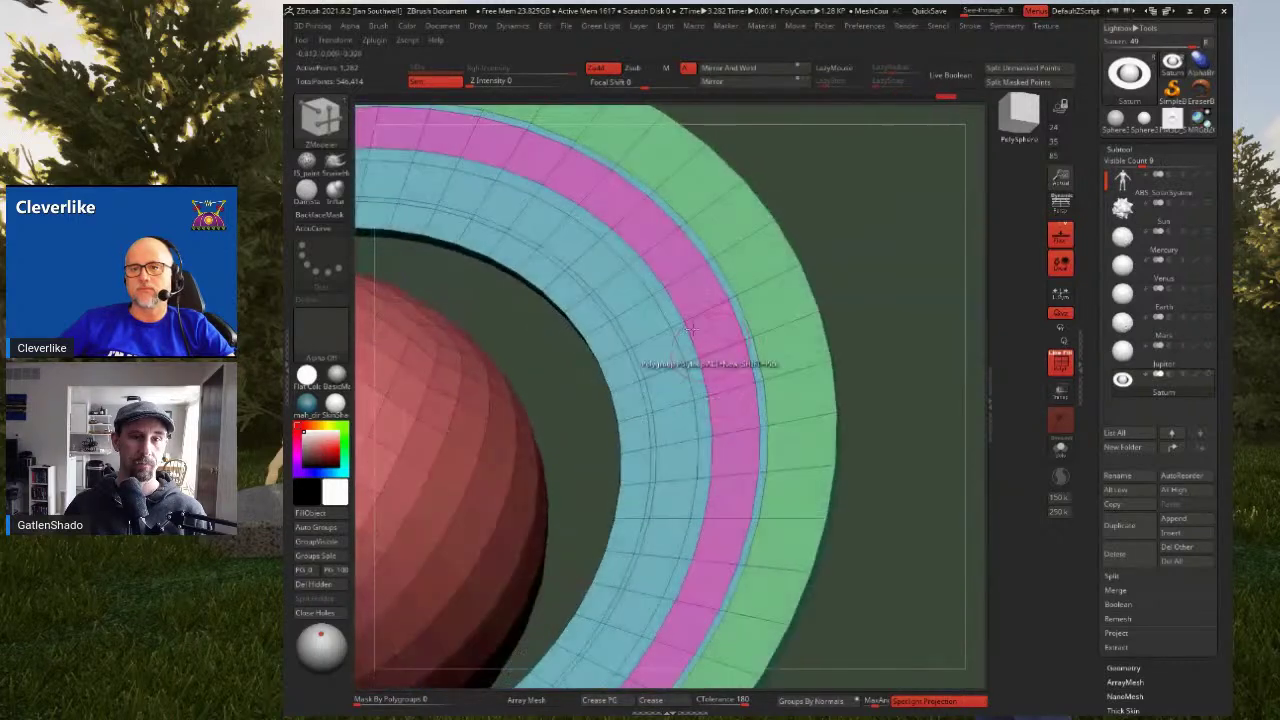
pyautogui.click(648, 262)
pyautogui.click(612, 289)
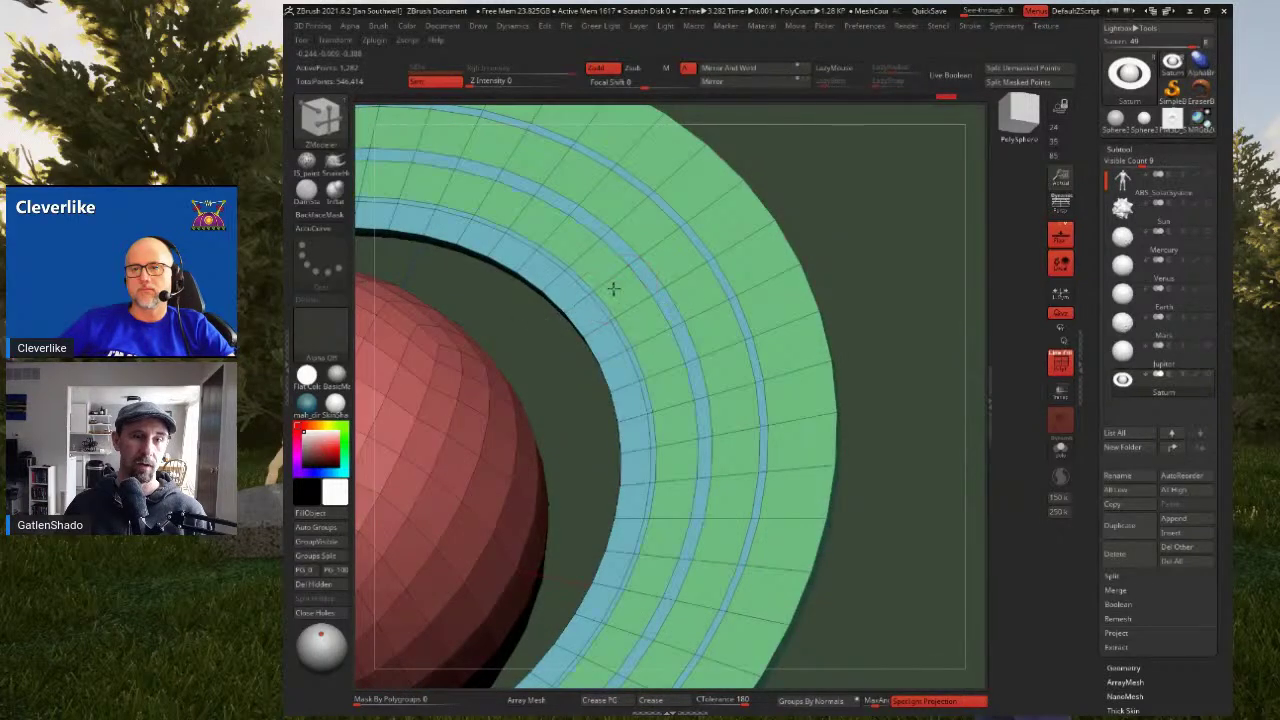
pyautogui.click(586, 313)
pyautogui.moveTo(634, 341)
pyautogui.mouseDown(button='right')
pyautogui.moveTo(642, 316)
pyautogui.moveTo(643, 338)
pyautogui.mouseUp(button='right')
pyautogui.click(690, 369)
pyautogui.moveTo(636, 370); pyautogui.dragTo(772, 328, button='right')
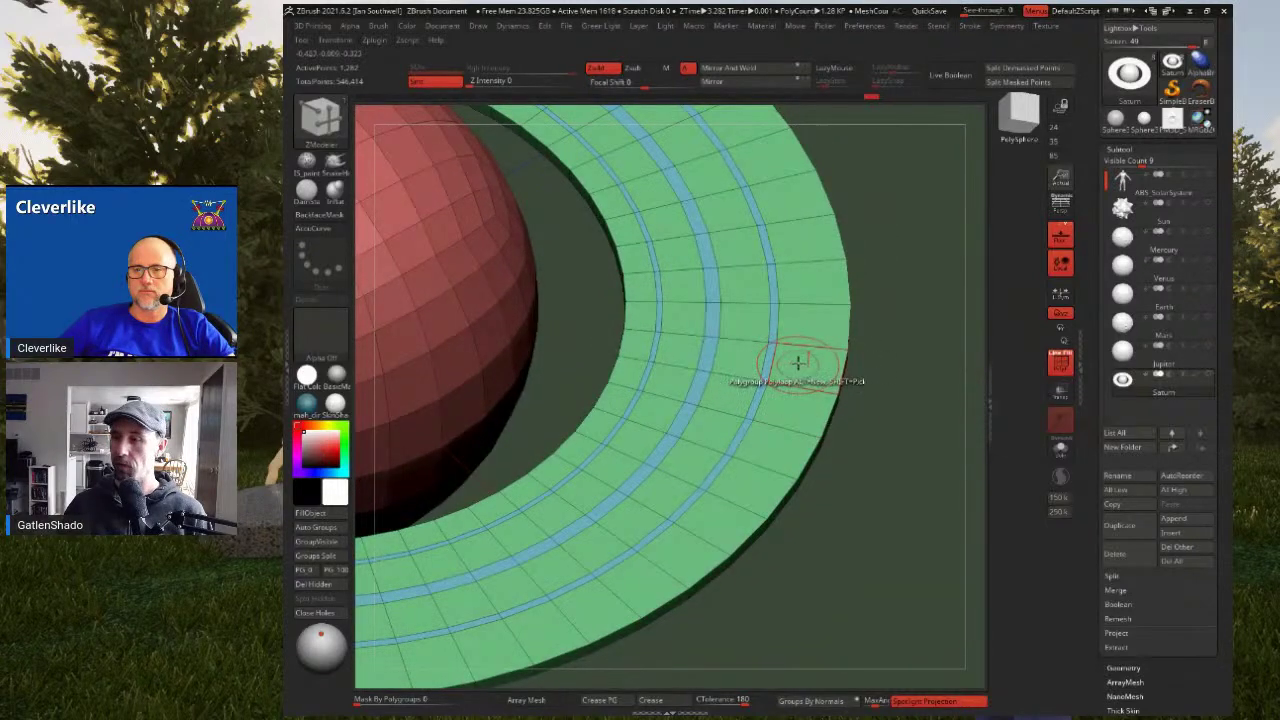
# Set the ZModeler polygon action to QMesh with the Polygroup All target and push the narrow bands through to cut gaps between the rings
pyautogui.moveTo(771, 331); pyautogui.dragTo(715, 334, button='right')
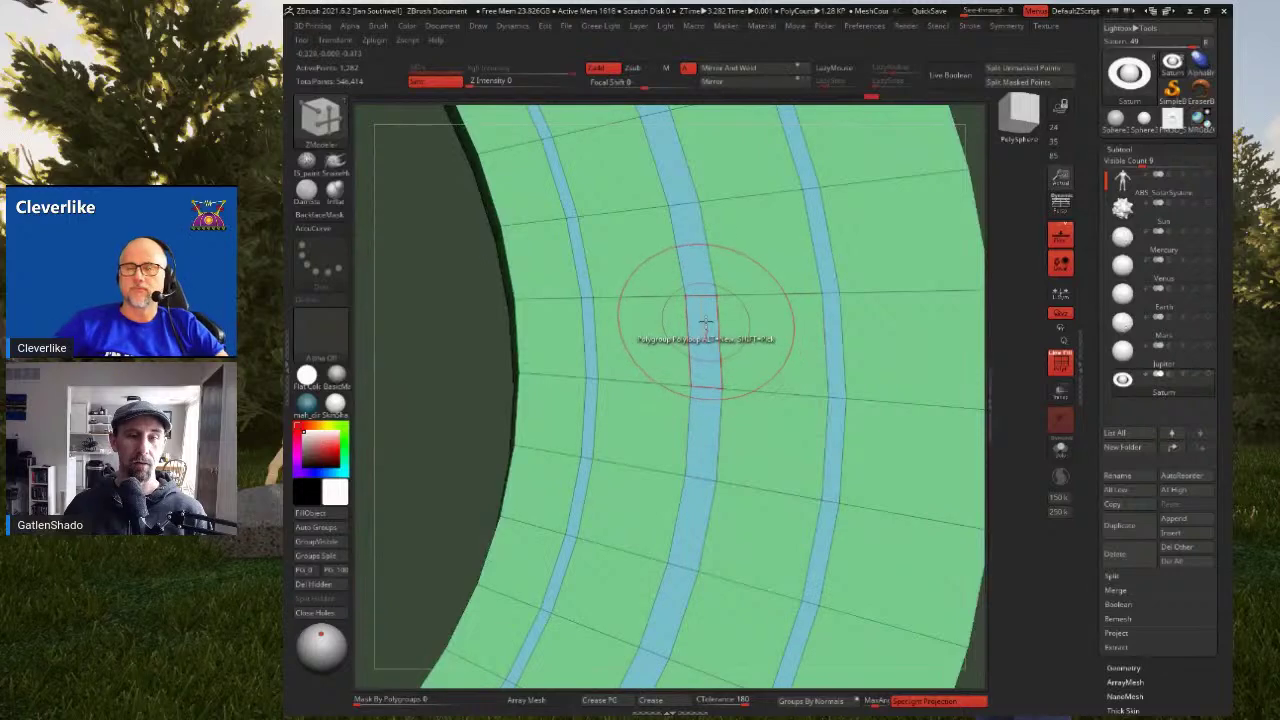
pyautogui.rightClick(703, 314)
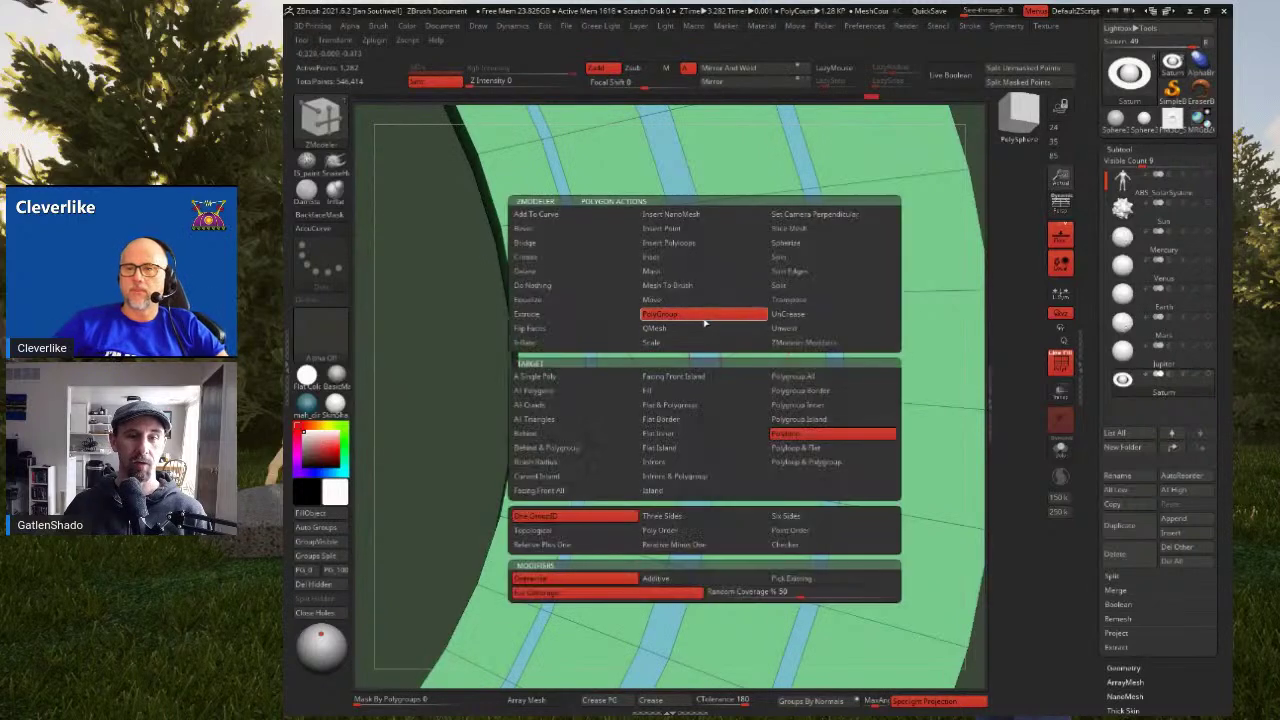
pyautogui.click(658, 328)
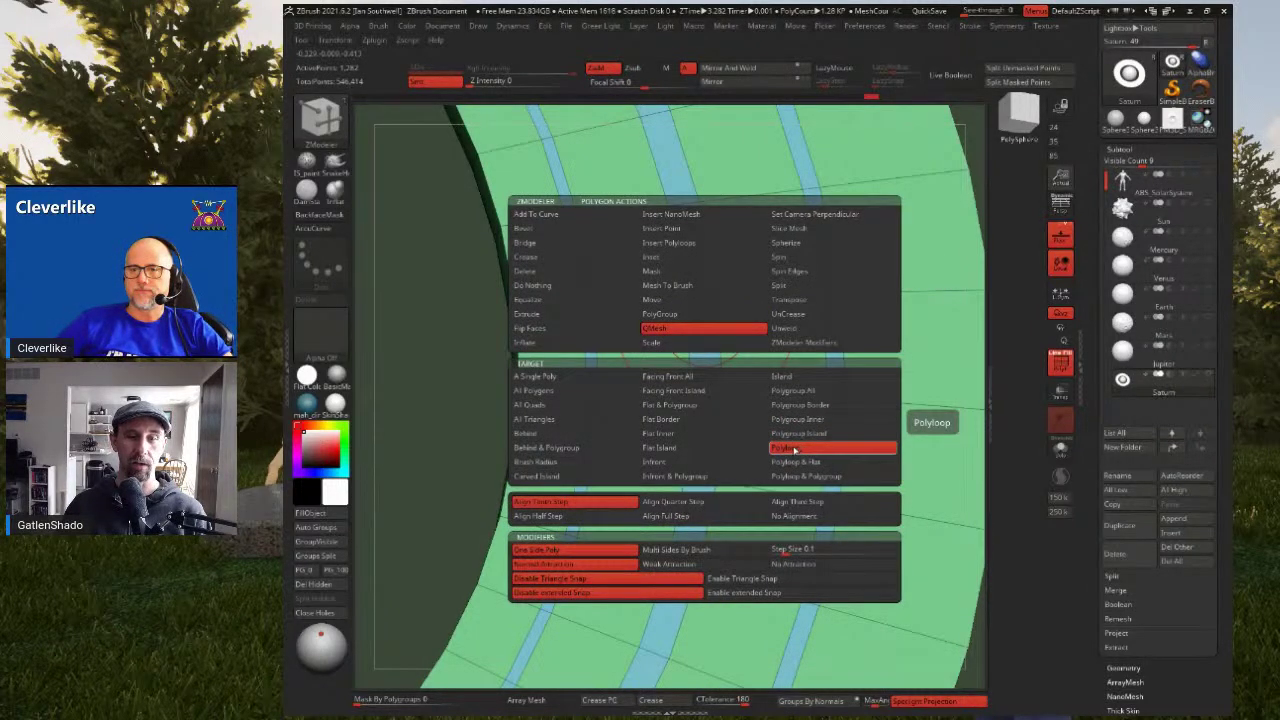
pyautogui.click(810, 392)
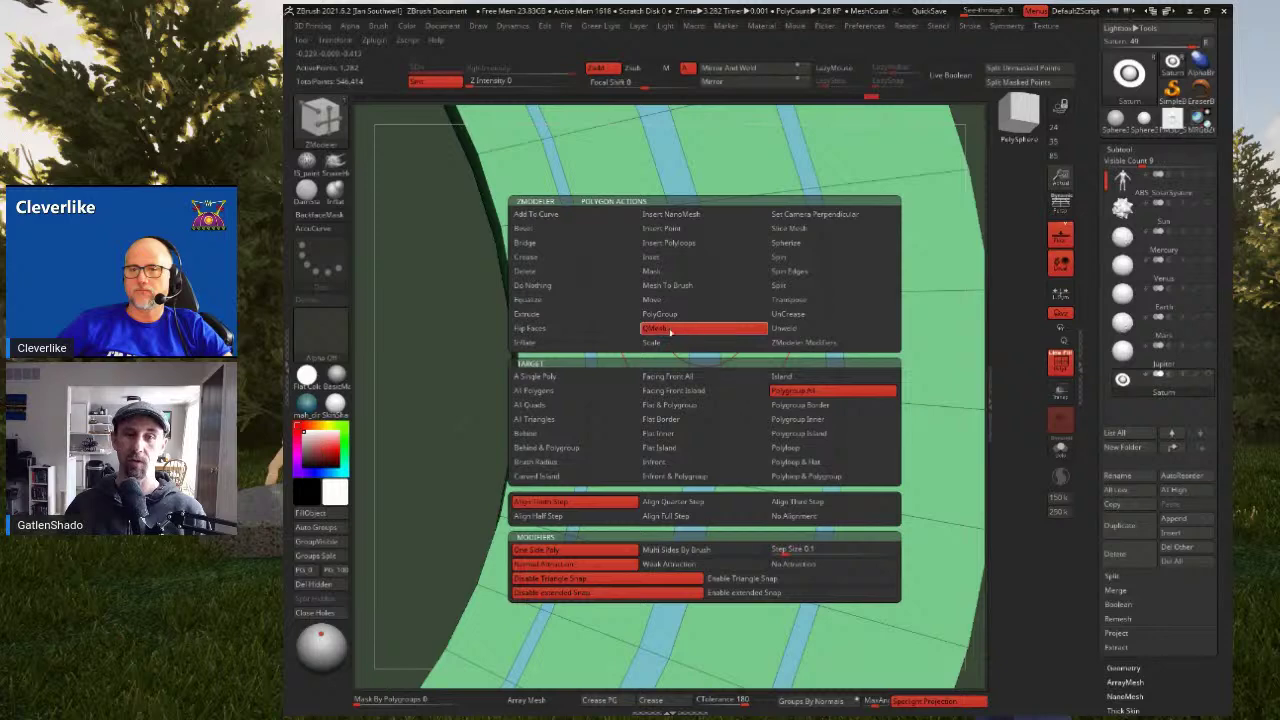
pyautogui.moveTo(709, 277)
pyautogui.keyDown('ctrl'); pyautogui.mouseDown(button='right')
pyautogui.moveTo(710, 293)
pyautogui.moveTo(735, 300)
pyautogui.mouseUp(button='right'); pyautogui.keyUp('ctrl')
pyautogui.moveTo(709, 290); pyautogui.dragTo(705, 316)
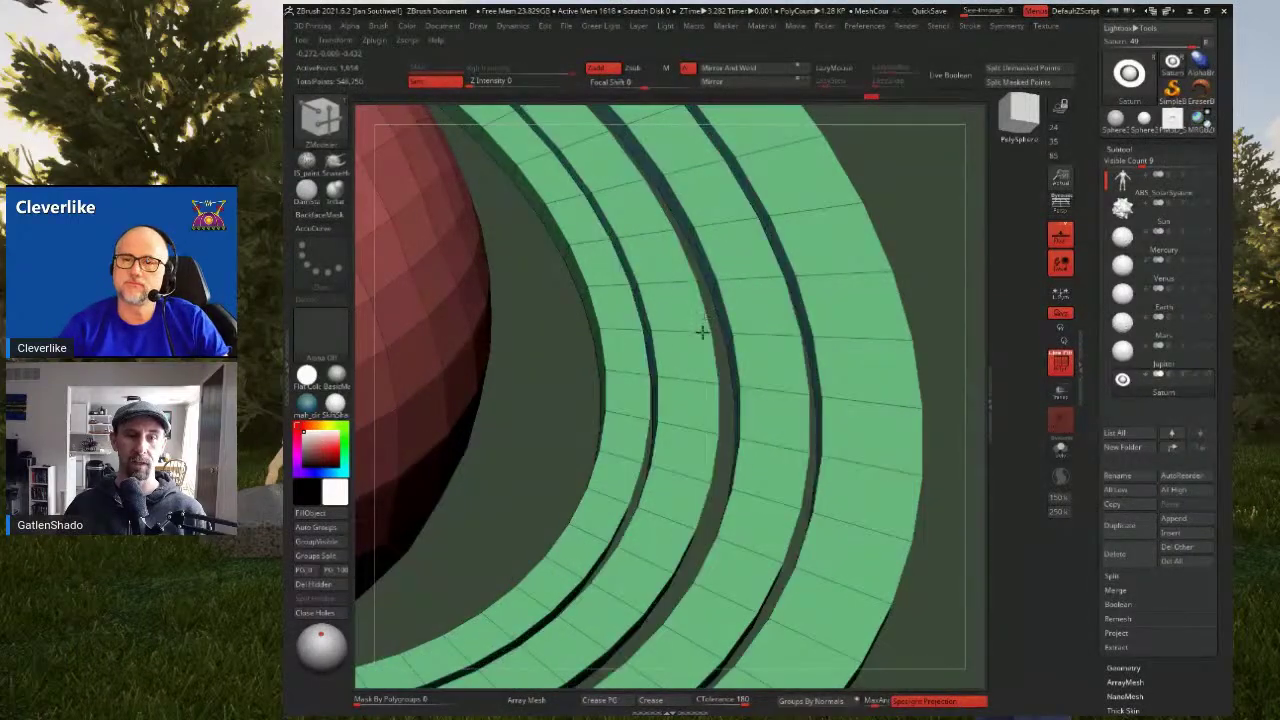
# Subdivide Saturn and its rings up to subdivision level 3 and hide the polyframe
pyautogui.moveTo(766, 320); pyautogui.dragTo(813, 291, button='right')
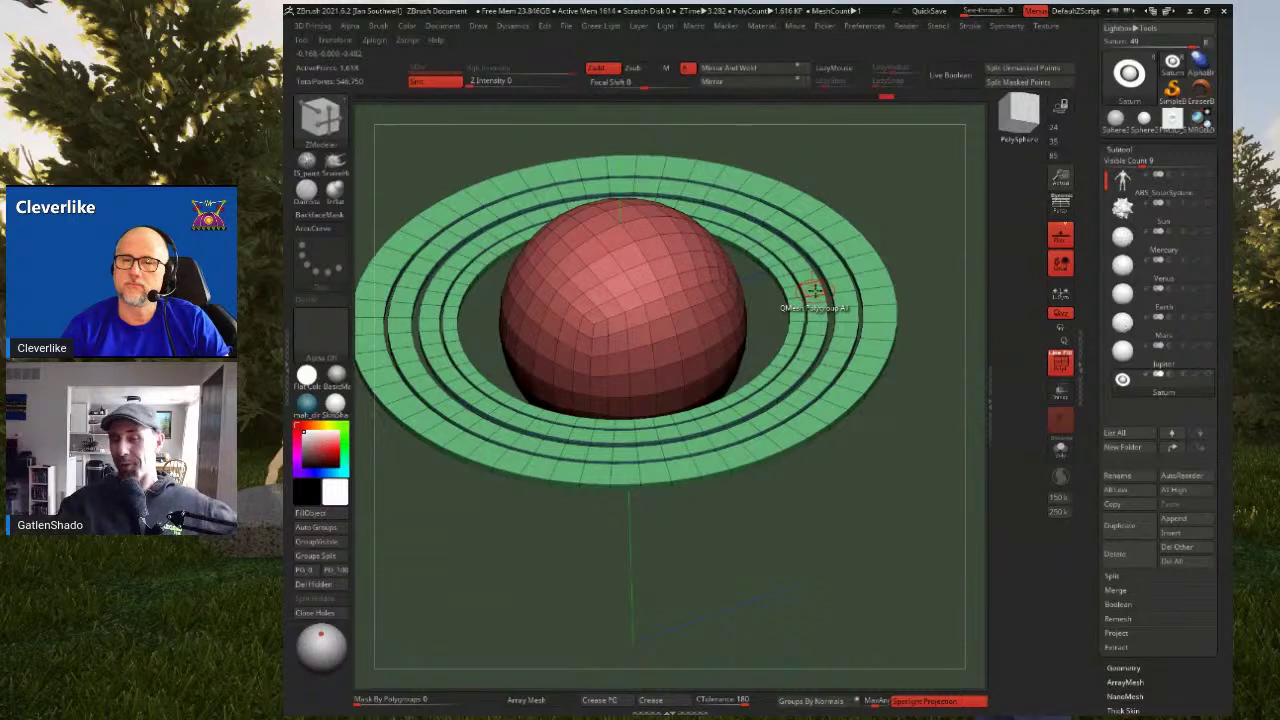
pyautogui.keyDown('ctrl'); pyautogui.moveTo(725, 303); pyautogui.dragTo(713, 331, button='right'); pyautogui.keyUp('ctrl')
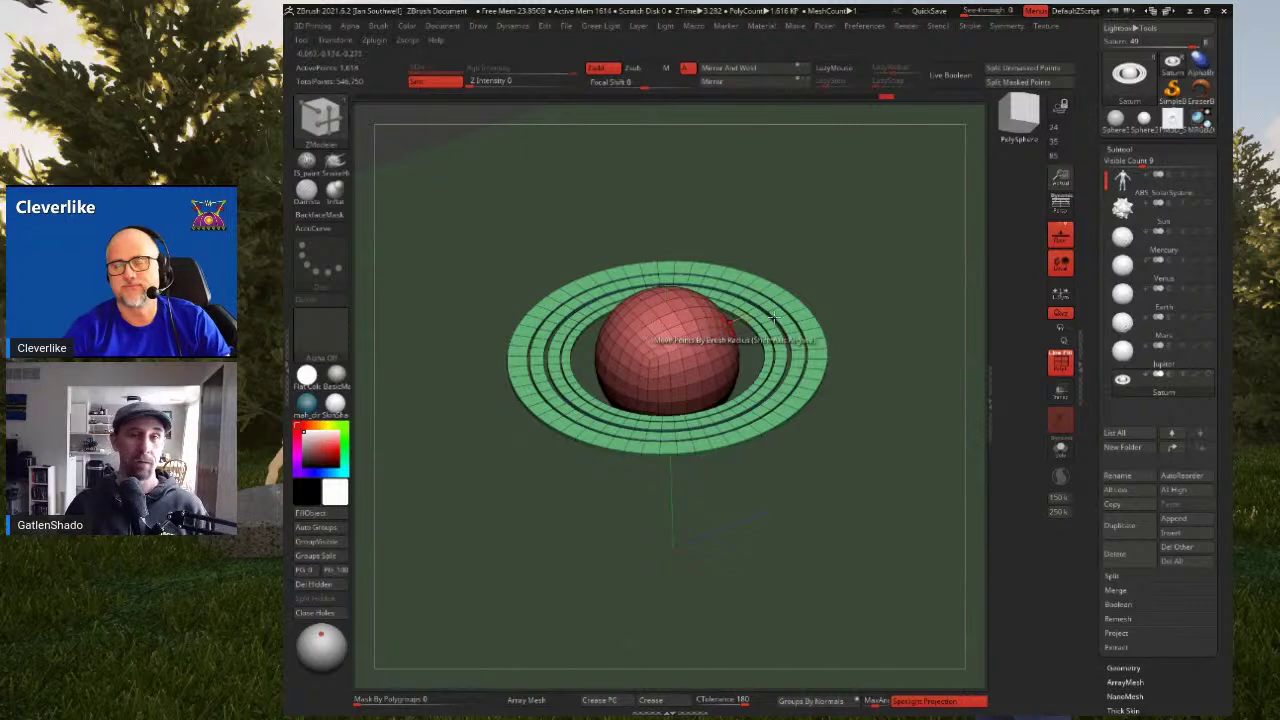
pyautogui.moveTo(747, 315)
pyautogui.keyDown('alt'); pyautogui.mouseDown(button='right')
pyautogui.moveTo(766, 278)
pyautogui.moveTo(762, 308)
pyautogui.moveTo(738, 301)
pyautogui.mouseUp(button='right'); pyautogui.keyUp('alt')
pyautogui.moveTo(906, 228); pyautogui.dragTo(829, 349, button='right')
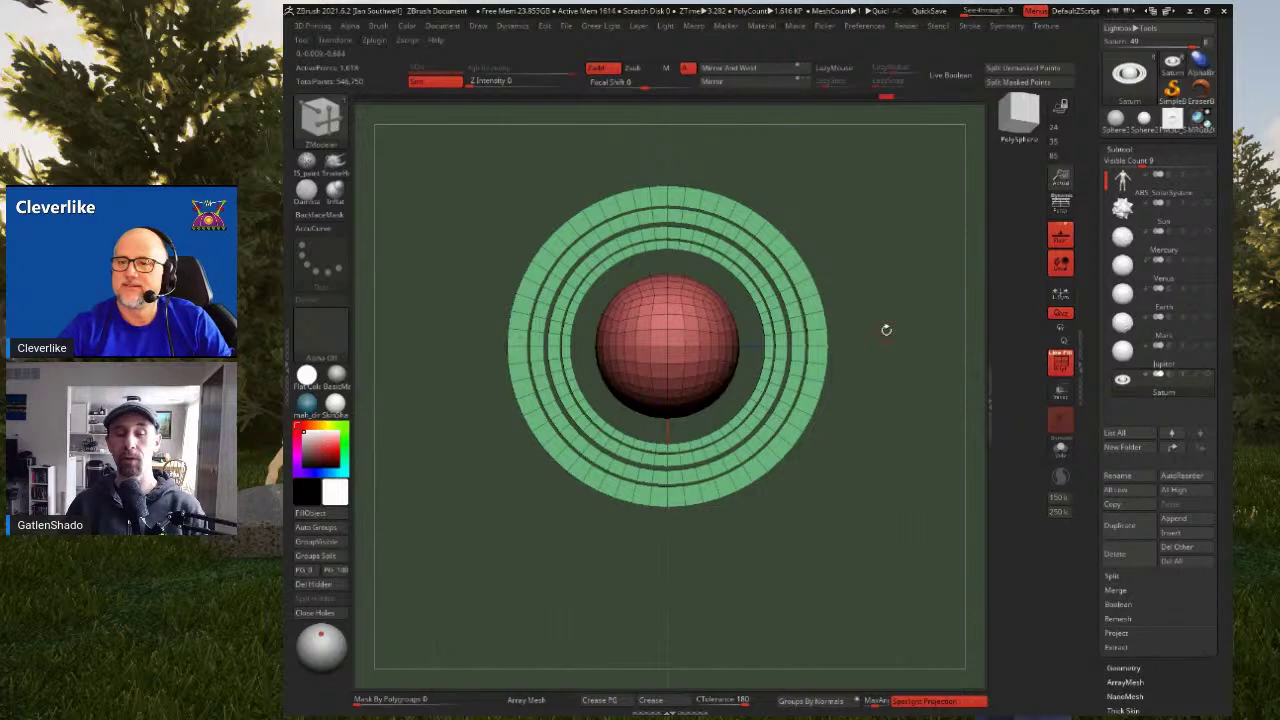
pyautogui.moveTo(559, 142); pyautogui.dragTo(712, 277)
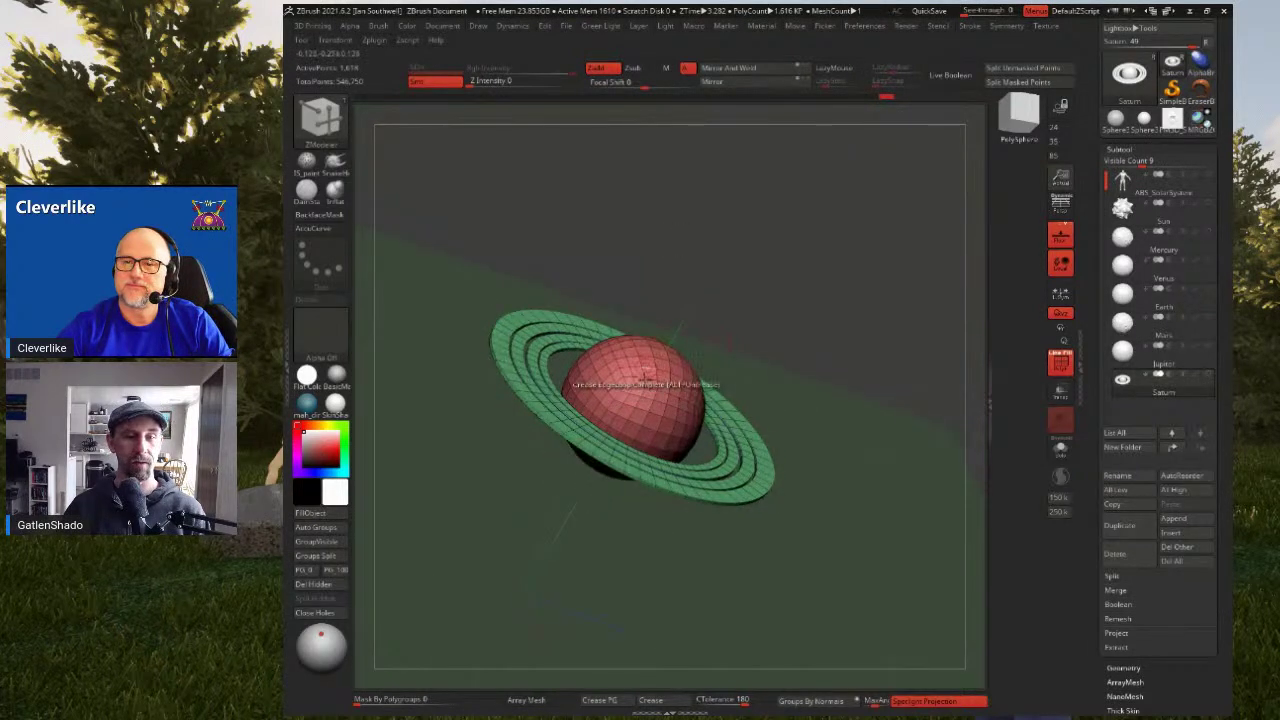
pyautogui.press('space')
pyautogui.moveTo(790, 311); pyautogui.dragTo(820, 283)
pyautogui.hotkey('ctrl', 'd')
pyautogui.hotkey('shift', 'f')
pyautogui.keyDown('alt'); pyautogui.moveTo(839, 291); pyautogui.dragTo(692, 326); pyautogui.keyUp('alt')
pyautogui.hotkey('ctrl', 'd')
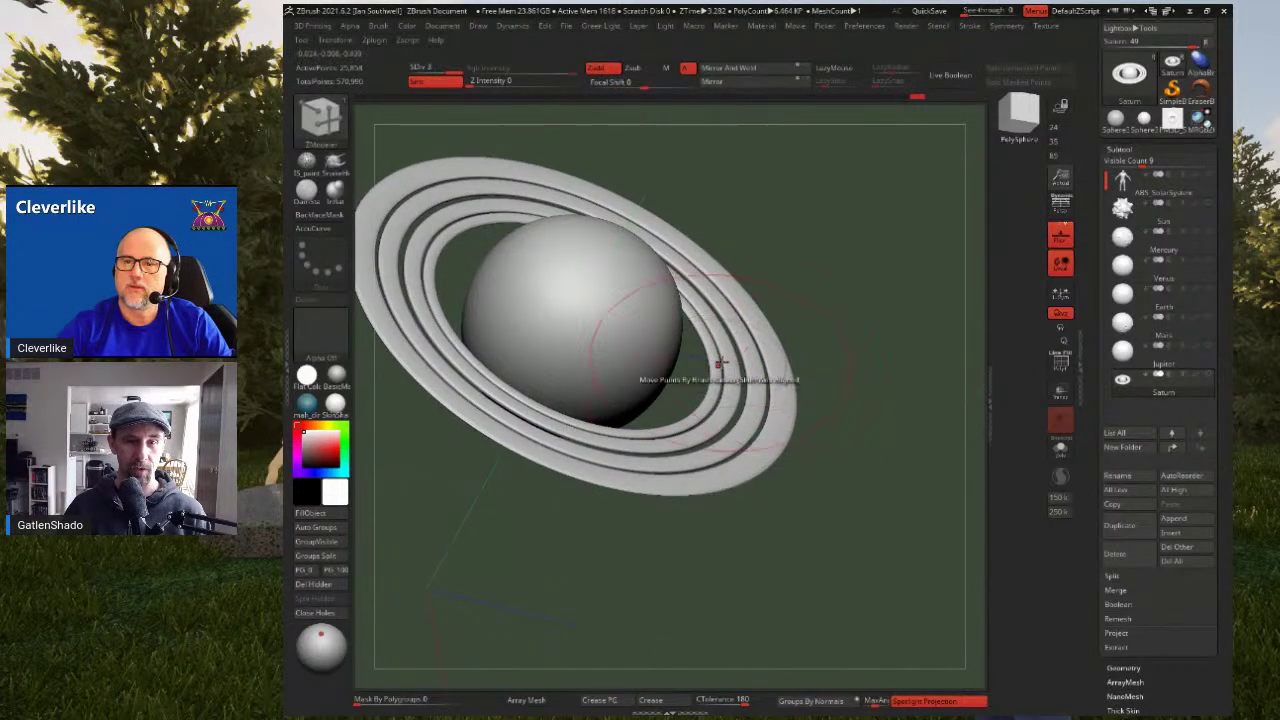
# Delete Saturn's lower subdivision levels, keeping only the smooth high-resolution mesh
pyautogui.moveTo(843, 323); pyautogui.dragTo(773, 331)
pyautogui.keyDown('alt'); pyautogui.moveTo(773, 275); pyautogui.dragTo(791, 336, button='right'); pyautogui.keyUp('alt')
pyautogui.click(1126, 147)
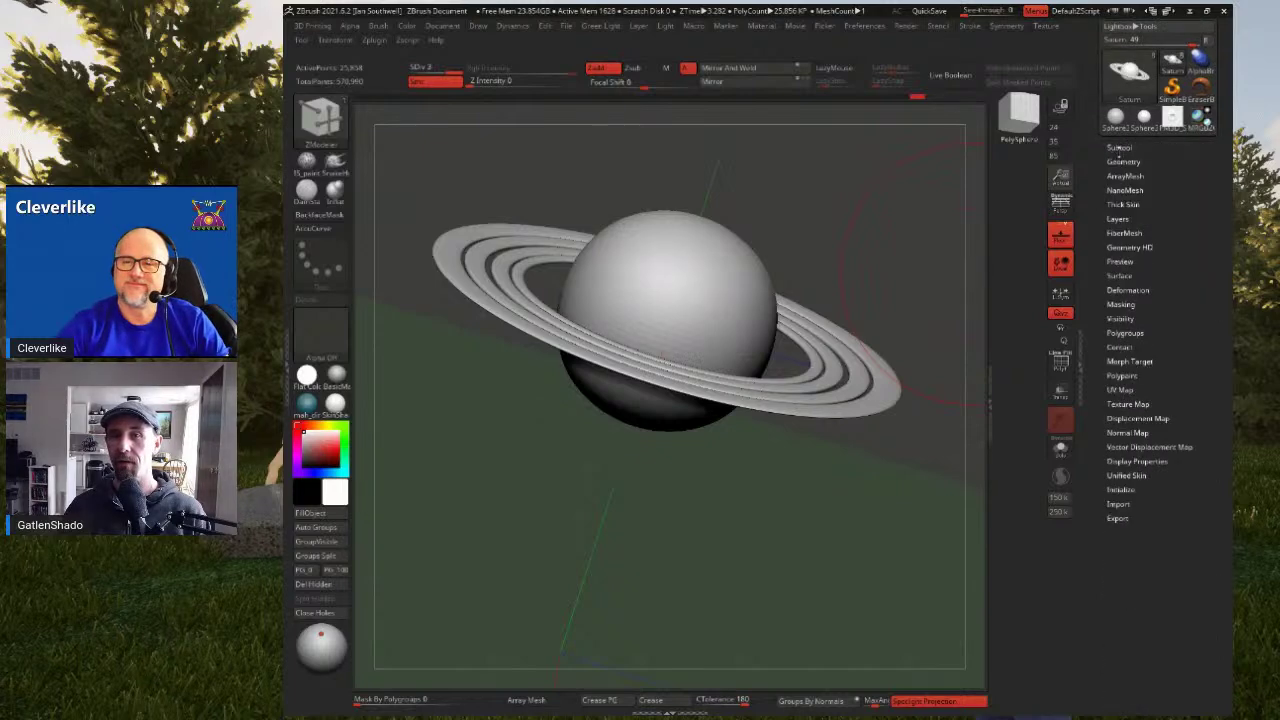
pyautogui.click(1124, 162)
pyautogui.click(1130, 205)
pyautogui.keyDown('alt'); pyautogui.moveTo(850, 238); pyautogui.dragTo(846, 256); pyautogui.keyUp('alt')
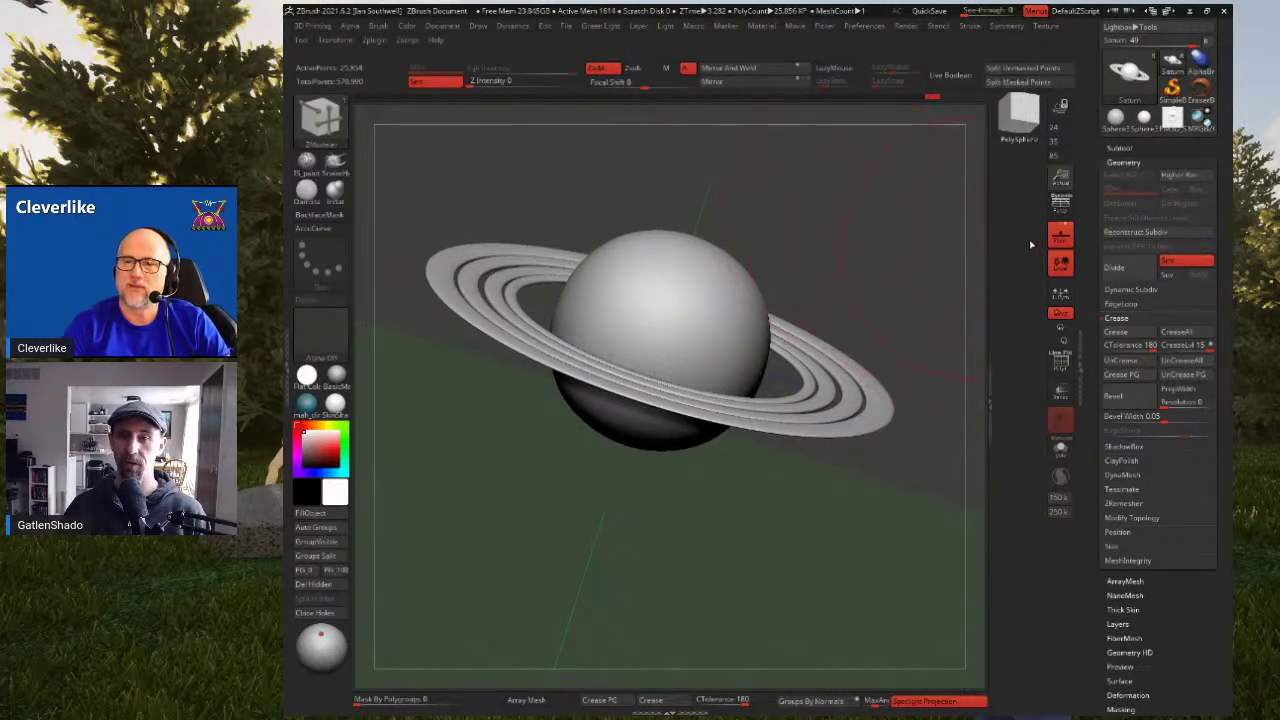
pyautogui.click(1116, 317)
pyautogui.moveTo(882, 266); pyautogui.dragTo(838, 296, button='right')
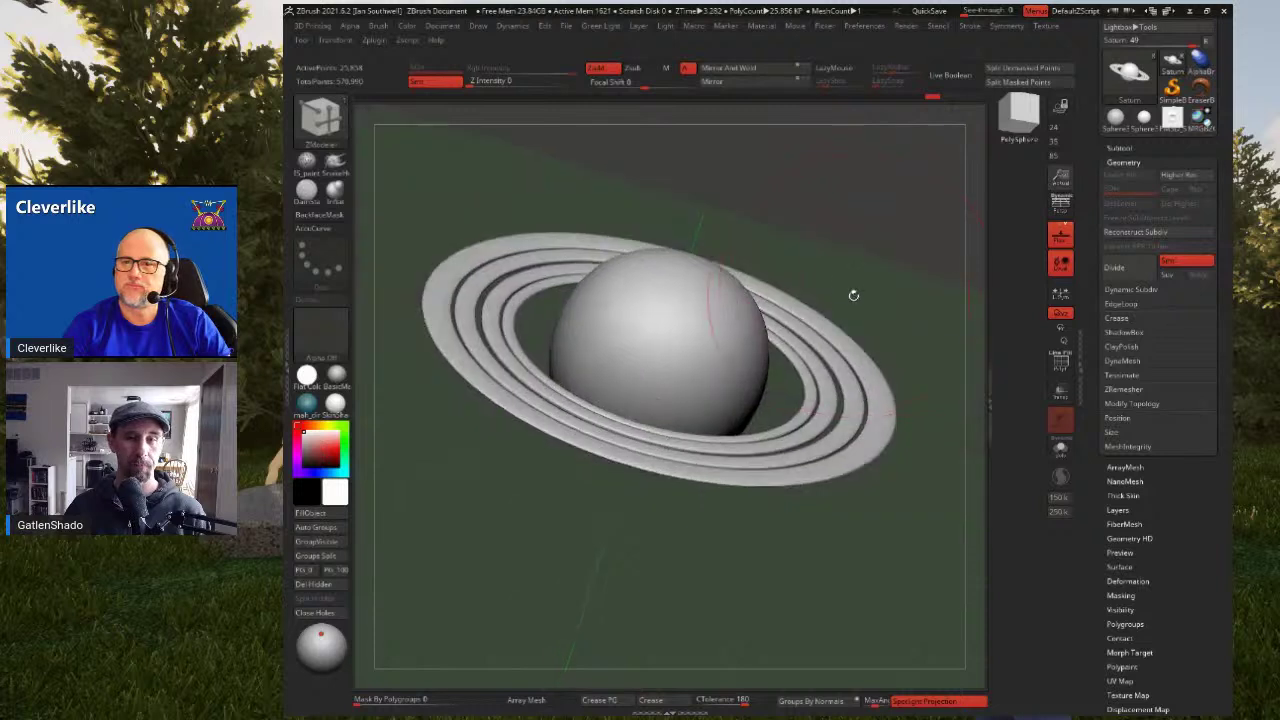
pyautogui.click(1122, 163)
# View Saturn's rings edge-on, check the Jupiter subtool, and make Earth the active subtool
pyautogui.keyDown('shift'); pyautogui.moveTo(874, 251); pyautogui.dragTo(848, 242, button='right'); pyautogui.keyUp('shift')
pyautogui.keyDown('ctrl'); pyautogui.moveTo(848, 242); pyautogui.dragTo(811, 240, button='right'); pyautogui.keyUp('ctrl')
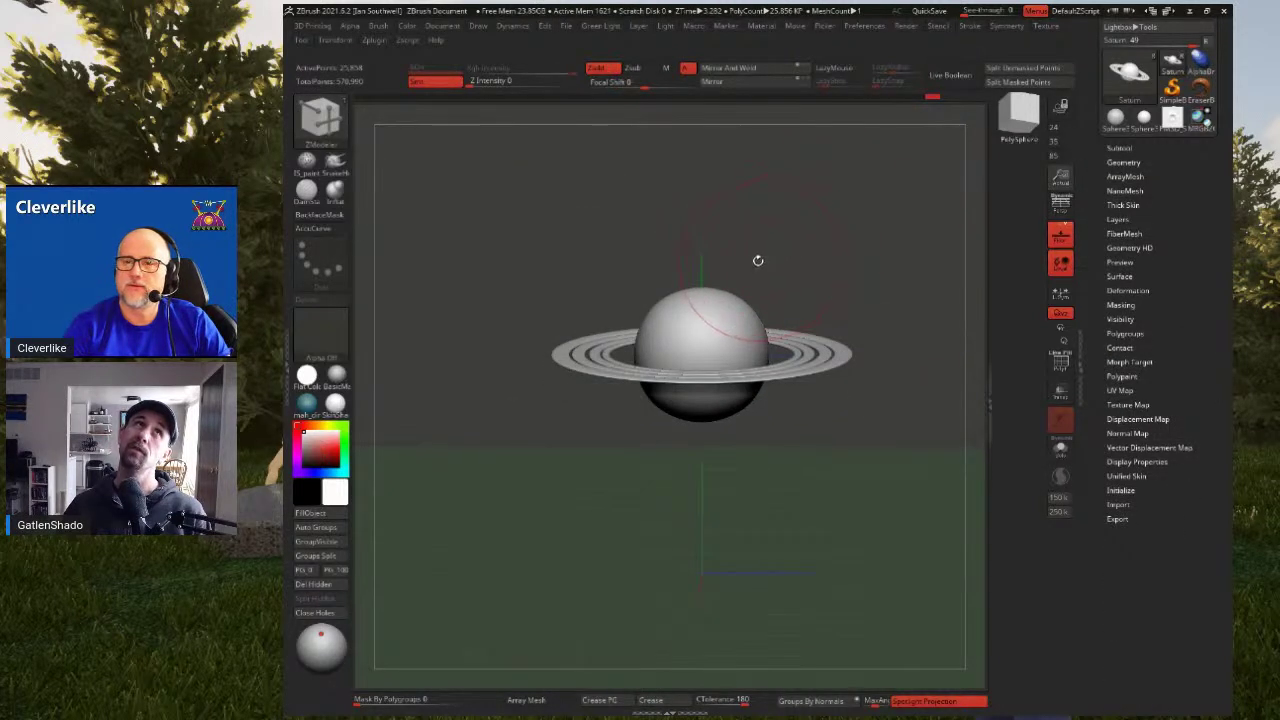
pyautogui.moveTo(720, 263); pyautogui.dragTo(783, 297, button='right')
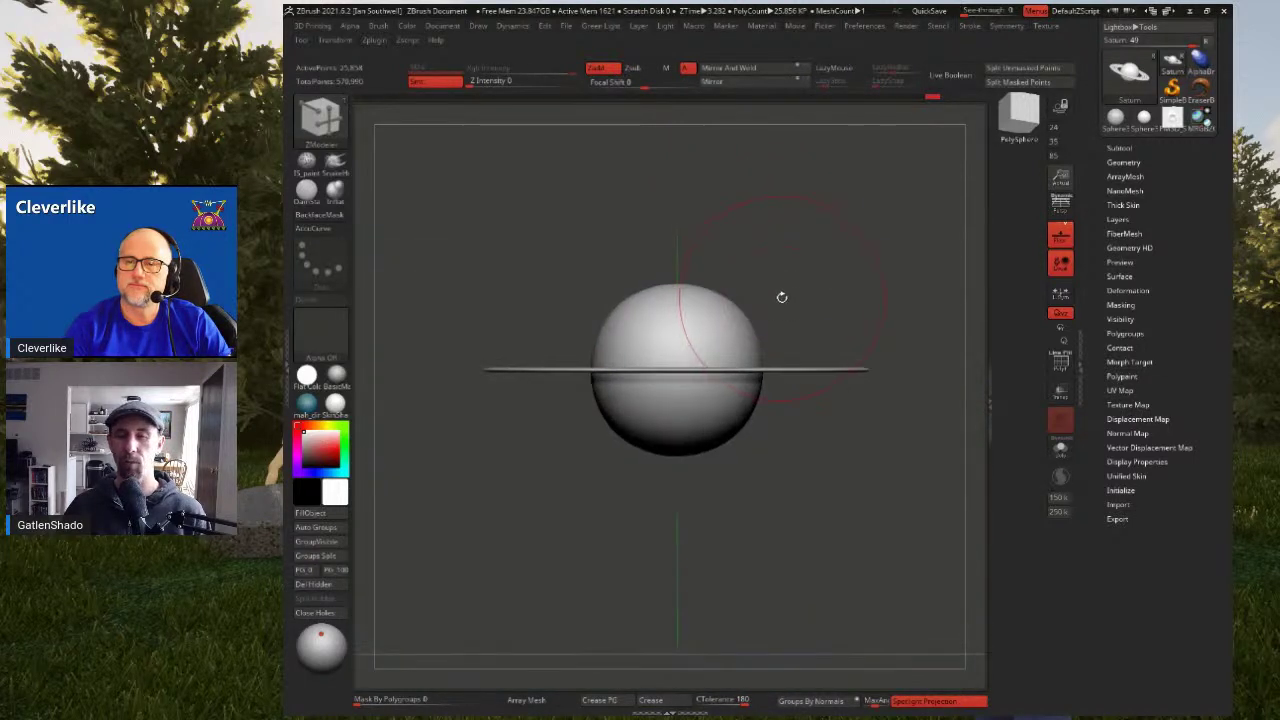
pyautogui.click(1121, 148)
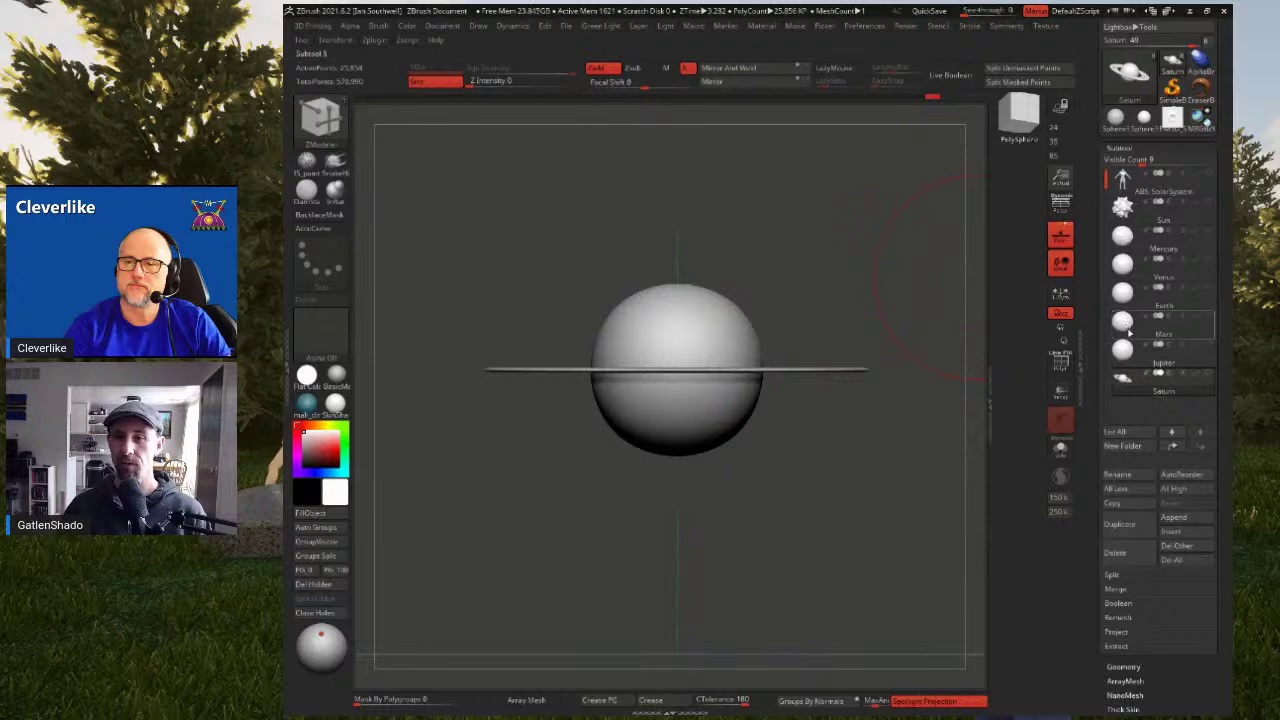
pyautogui.click(1140, 352)
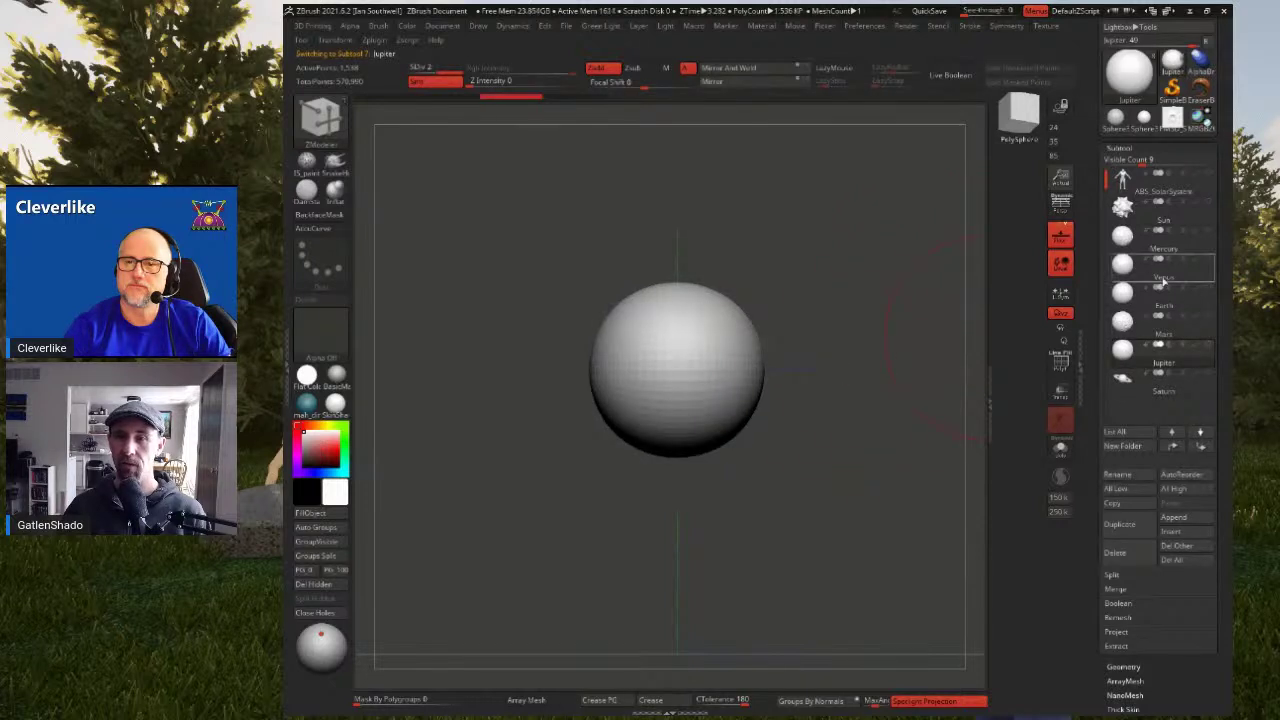
pyautogui.click(1168, 305)
pyautogui.moveTo(817, 313); pyautogui.dragTo(789, 329, button='right')
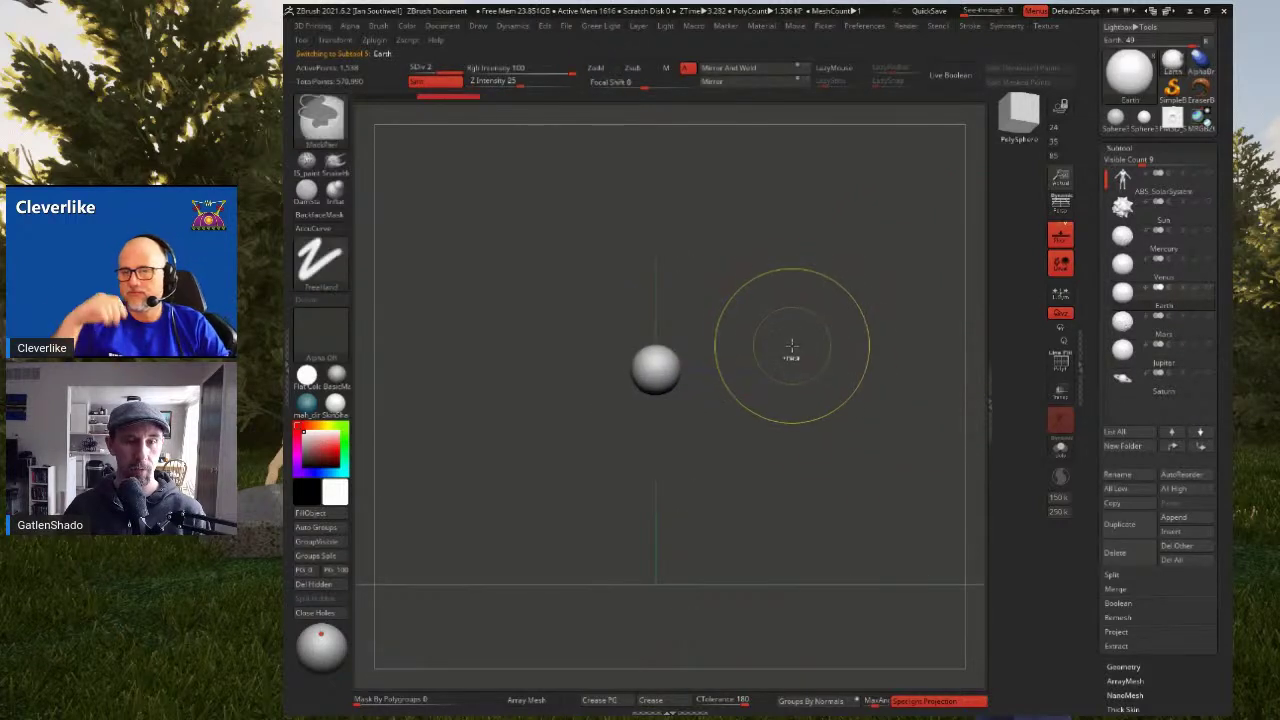
# Duplicate the Earth subtool, rename the copy Uranus, and move it below Saturn in the subtool list
pyautogui.hotkey('ctrl', 'shift', 'd')
pyautogui.write('Uranus')
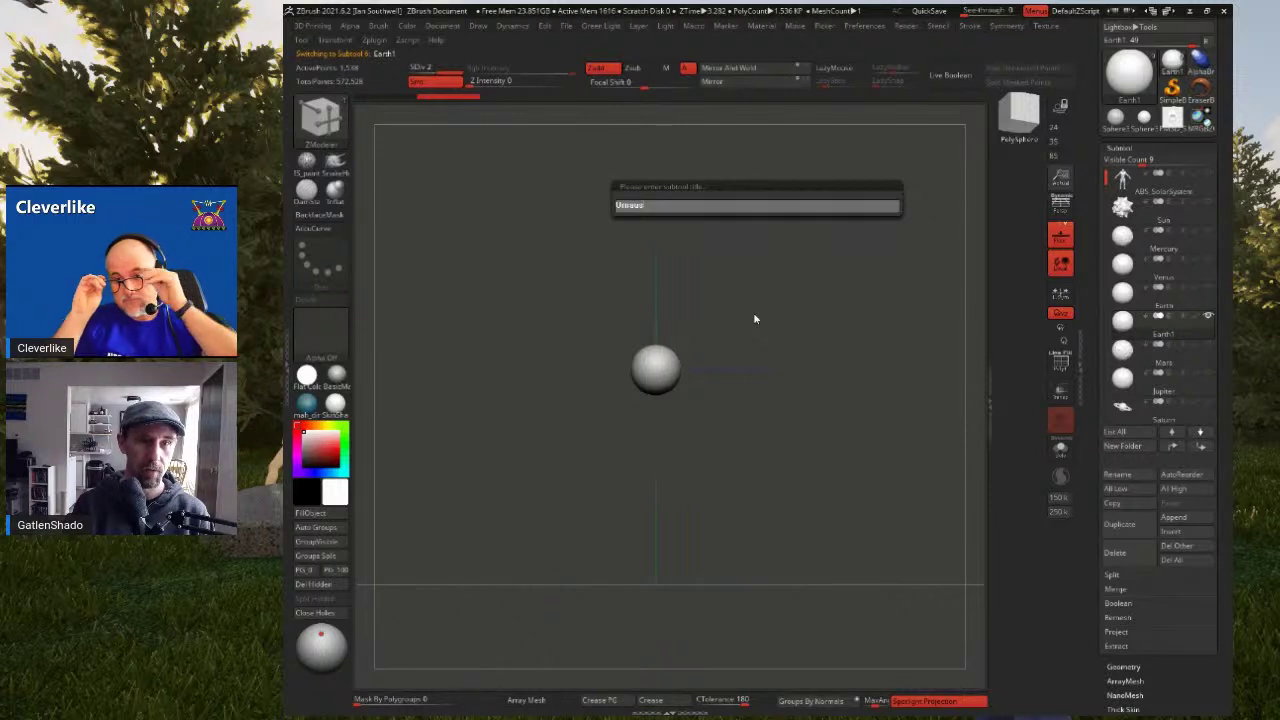
pyautogui.press('Return')
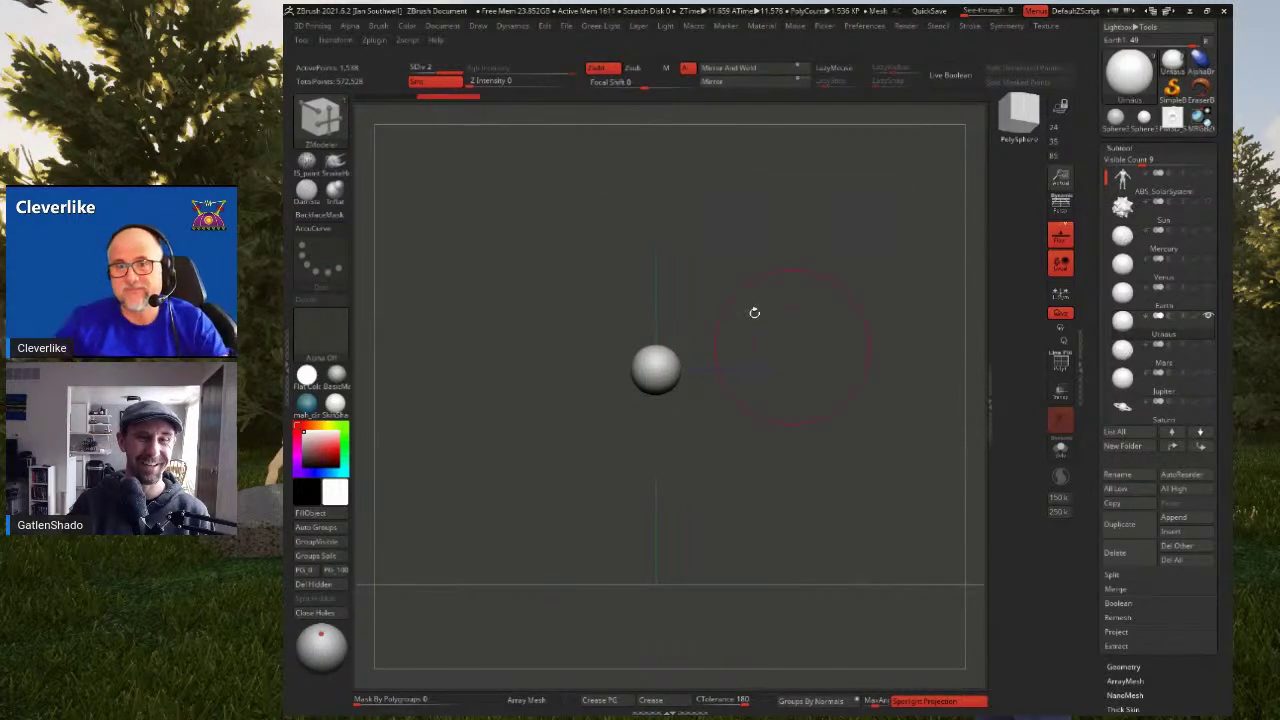
pyautogui.moveTo(1181, 338); pyautogui.dragTo(1160, 430)
pyautogui.moveTo(1144, 161)
pyautogui.mouseDown()
pyautogui.moveTo(1131, 161)
pyautogui.moveTo(1156, 161)
pyautogui.mouseUp()
# Show Saturn for comparison and scale the Uranus sphere relative to it
pyautogui.press('w')
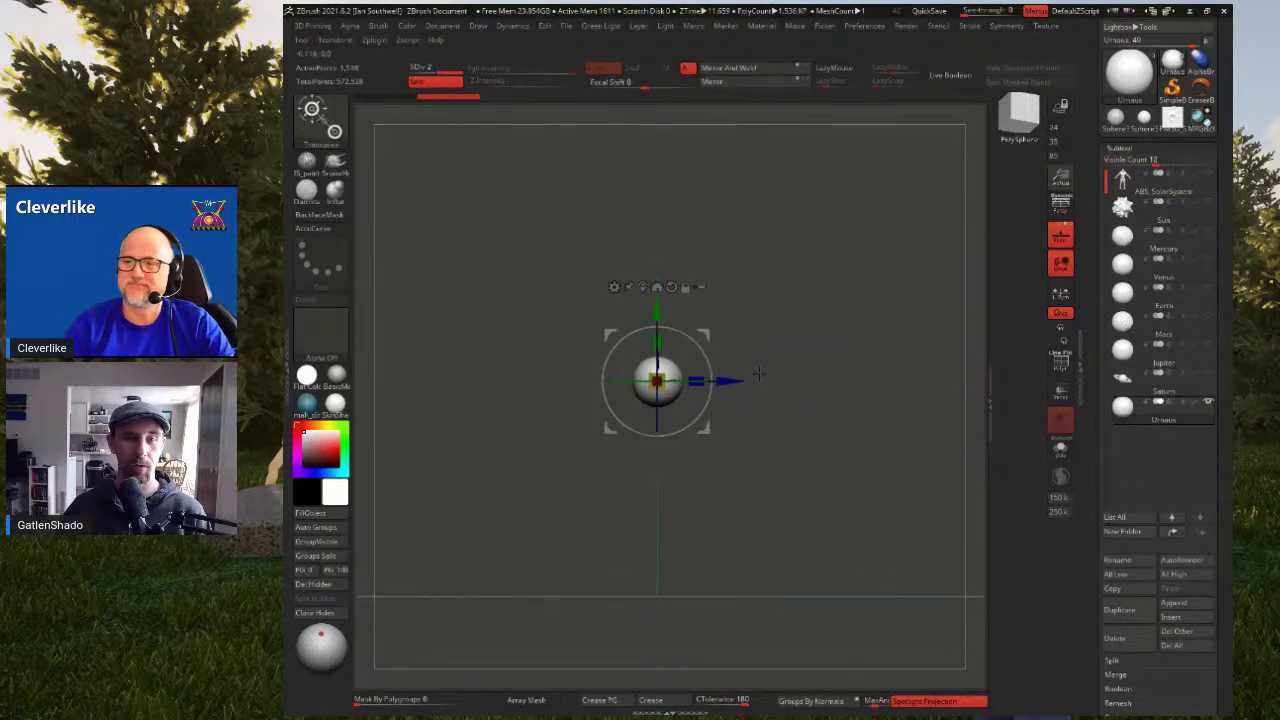
pyautogui.moveTo(661, 373); pyautogui.dragTo(753, 330)
pyautogui.click(1209, 373)
pyautogui.moveTo(657, 381); pyautogui.dragTo(573, 419)
# Enlarge Jupiter by a factor of about 1.27 and fine-tune the size of Uranus
pyautogui.click(1160, 350)
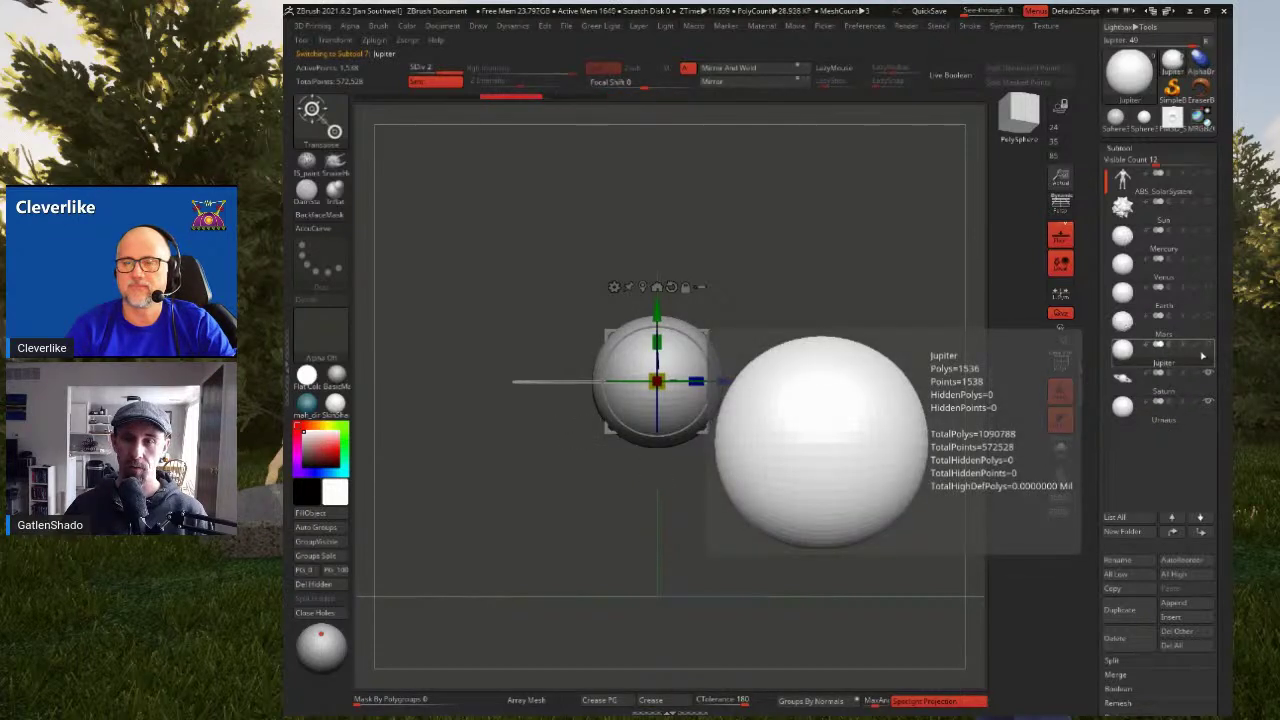
pyautogui.moveTo(657, 379); pyautogui.dragTo(680, 366)
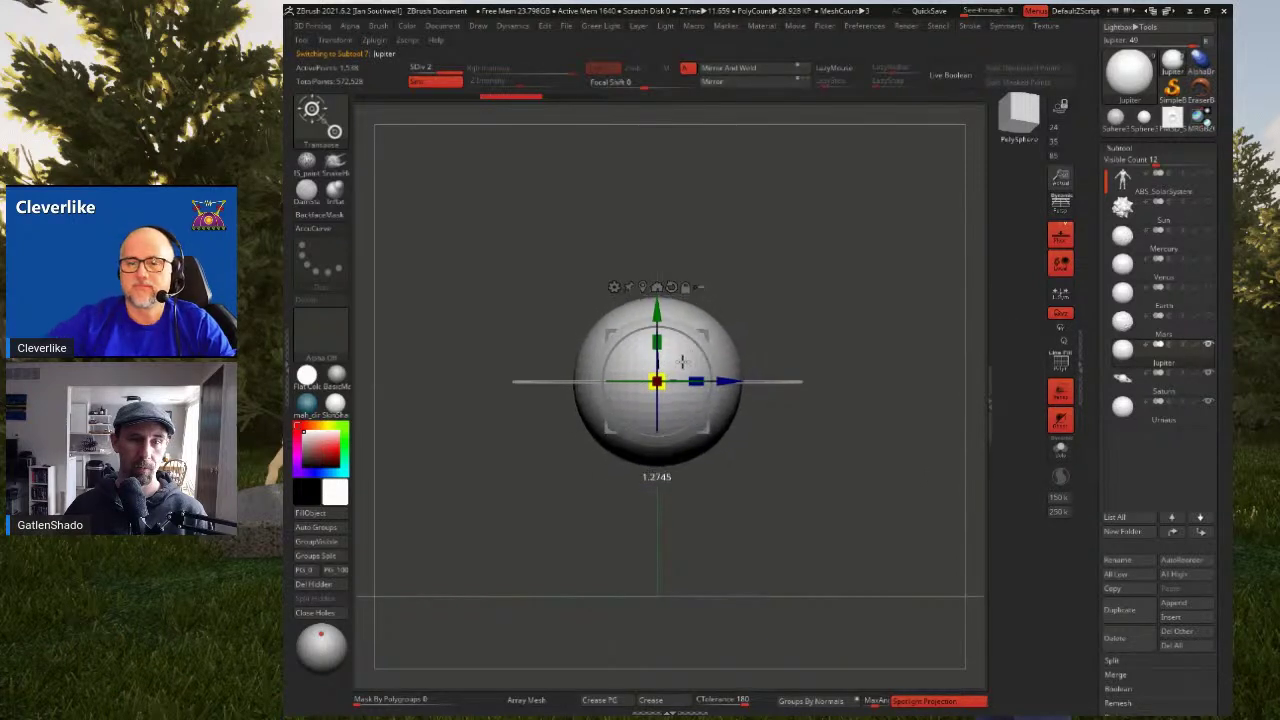
pyautogui.click(1175, 401)
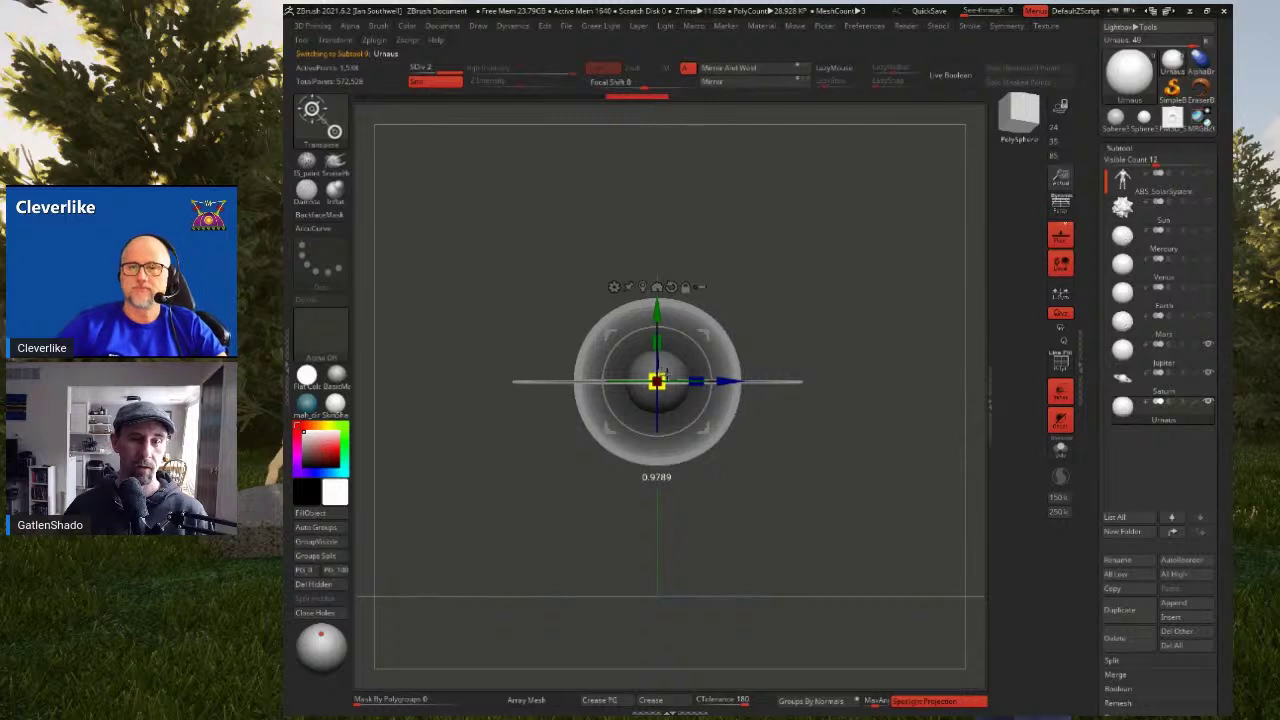
# Duplicate Uranus, rename the copy Pluto, and scale it down well below the size of Uranus
pyautogui.moveTo(1097, 427); pyautogui.dragTo(1098, 368)
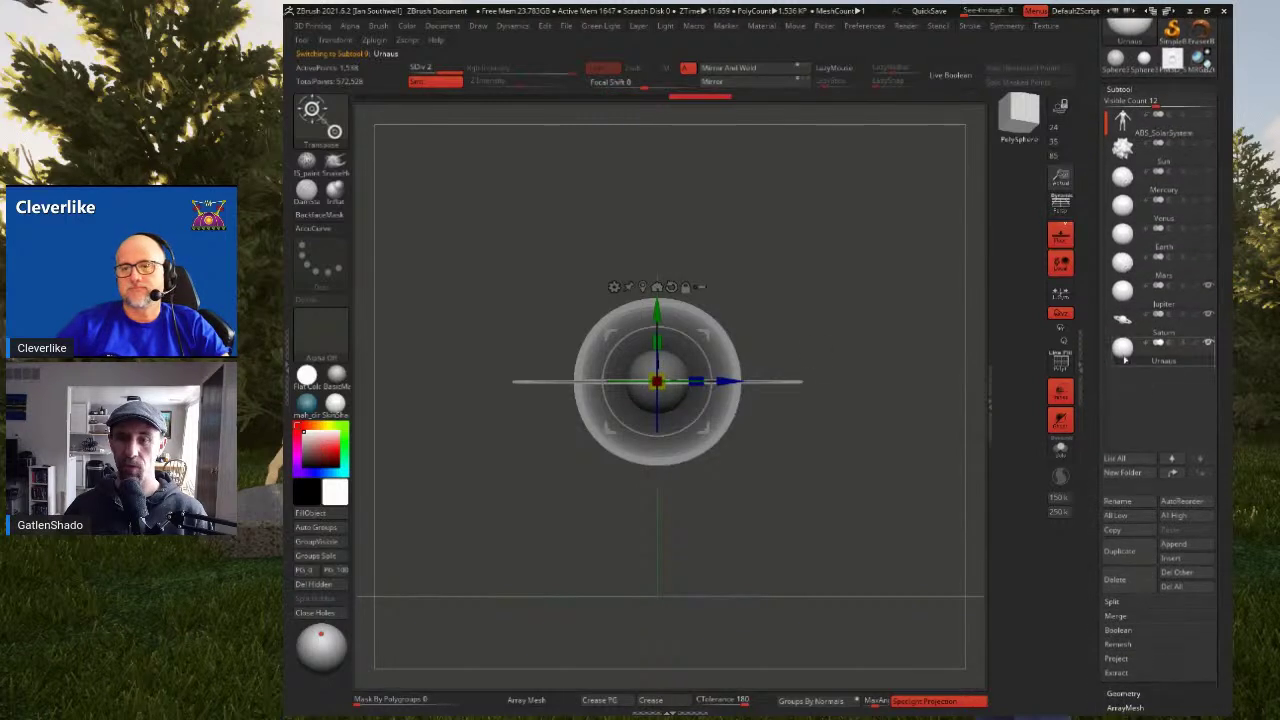
pyautogui.hotkey('ctrl', 'shift', 'd')
pyautogui.press('F2')
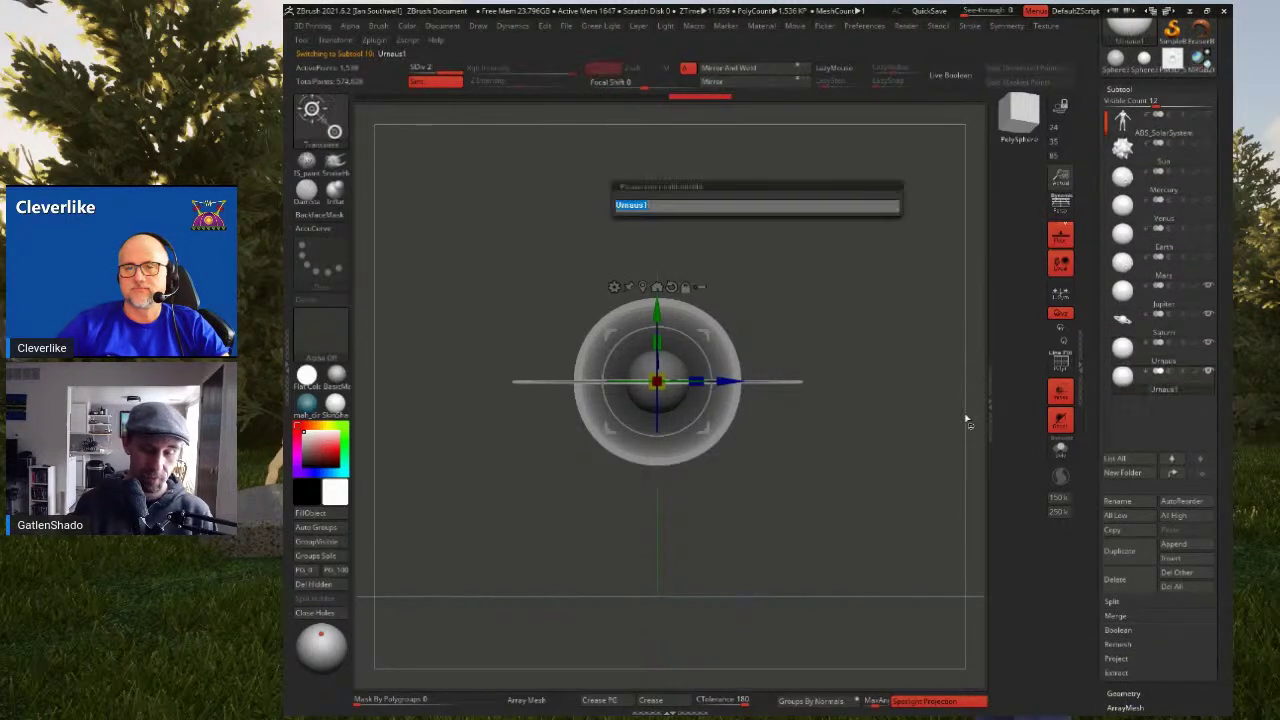
pyautogui.write('N')
pyautogui.write('Pluto')
pyautogui.press('Return')
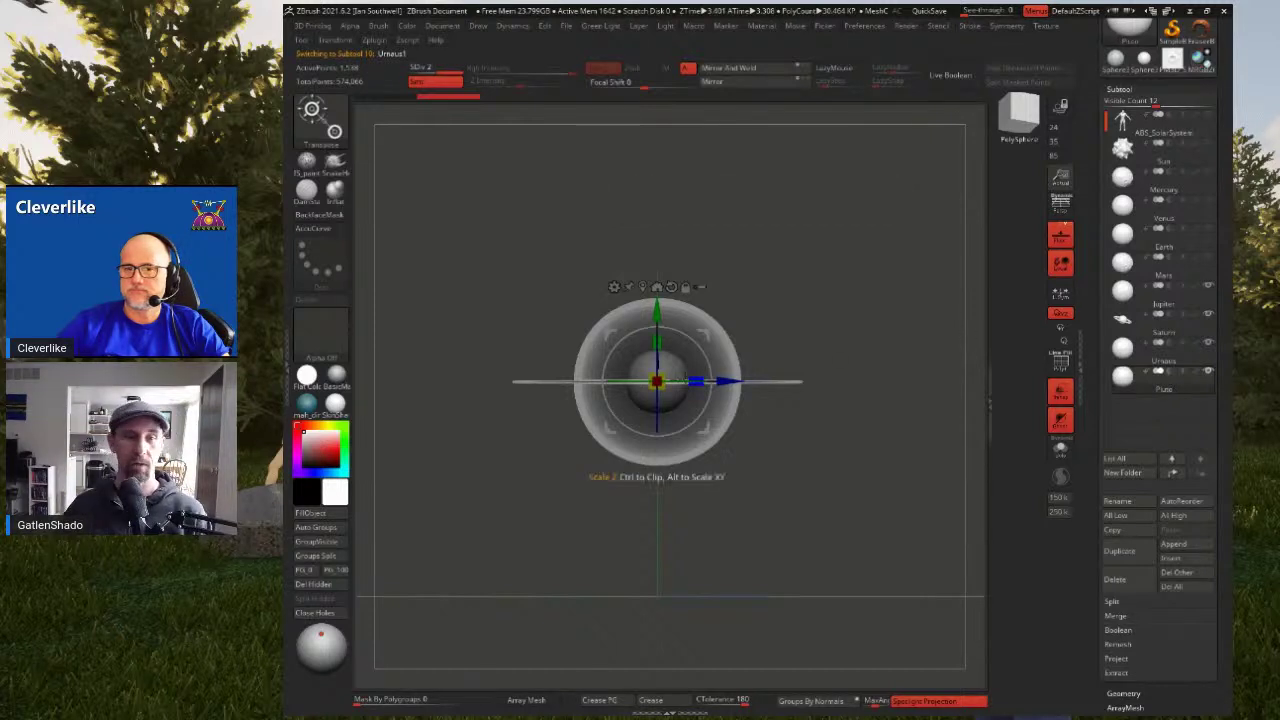
pyautogui.moveTo(660, 381)
pyautogui.mouseDown()
pyautogui.moveTo(644, 382)
pyautogui.moveTo(656, 381)
pyautogui.mouseUp()
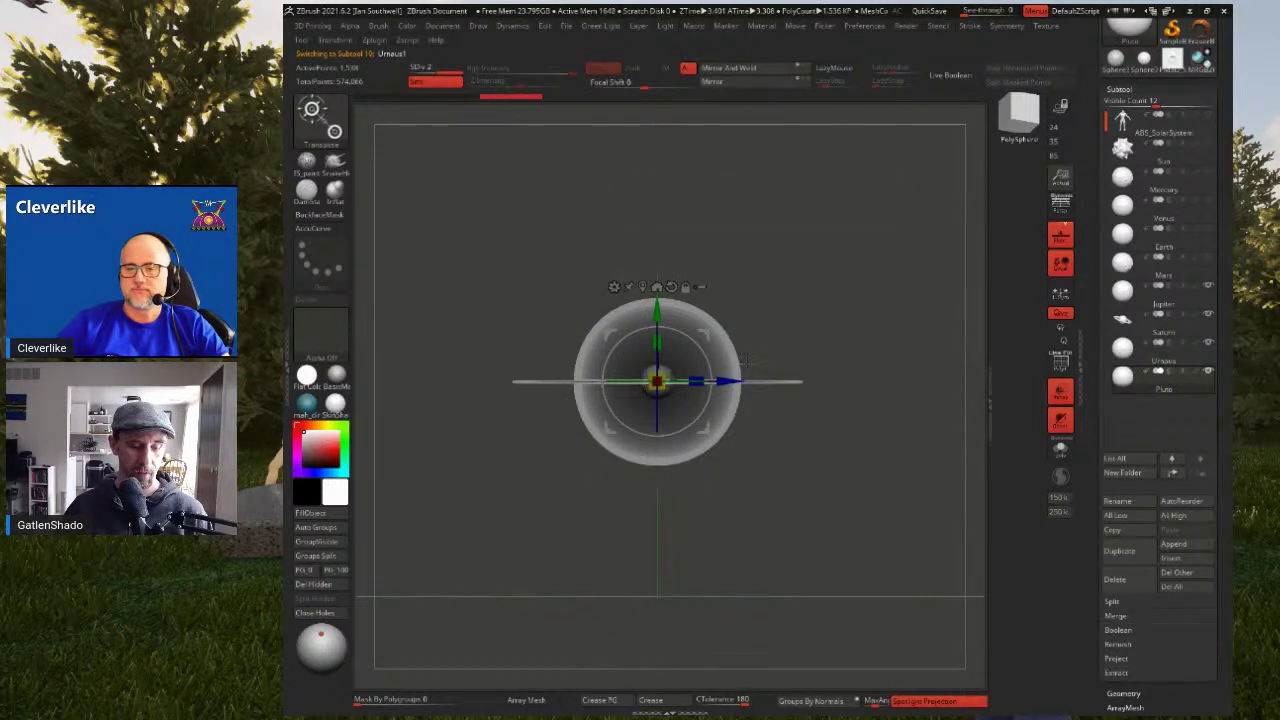
# Turn on perspective, isolate Pluto in solo display, and examine the small sphere
pyautogui.press('f')
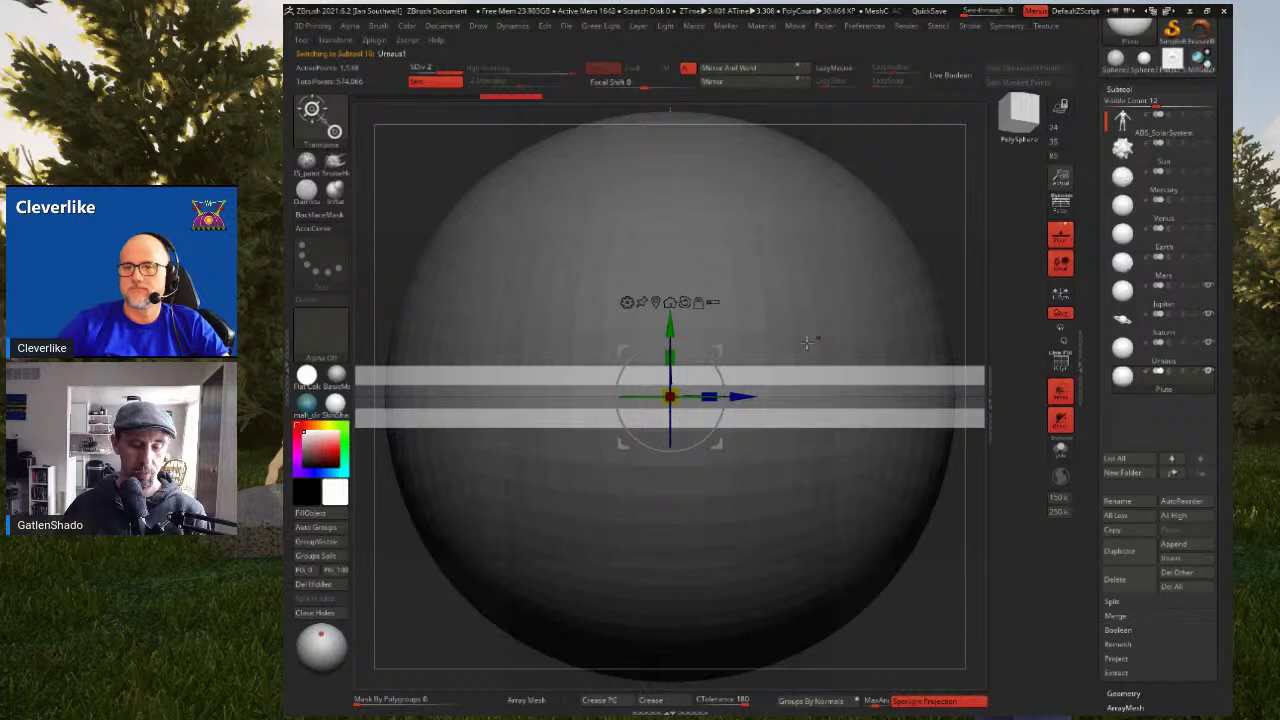
pyautogui.press('p')
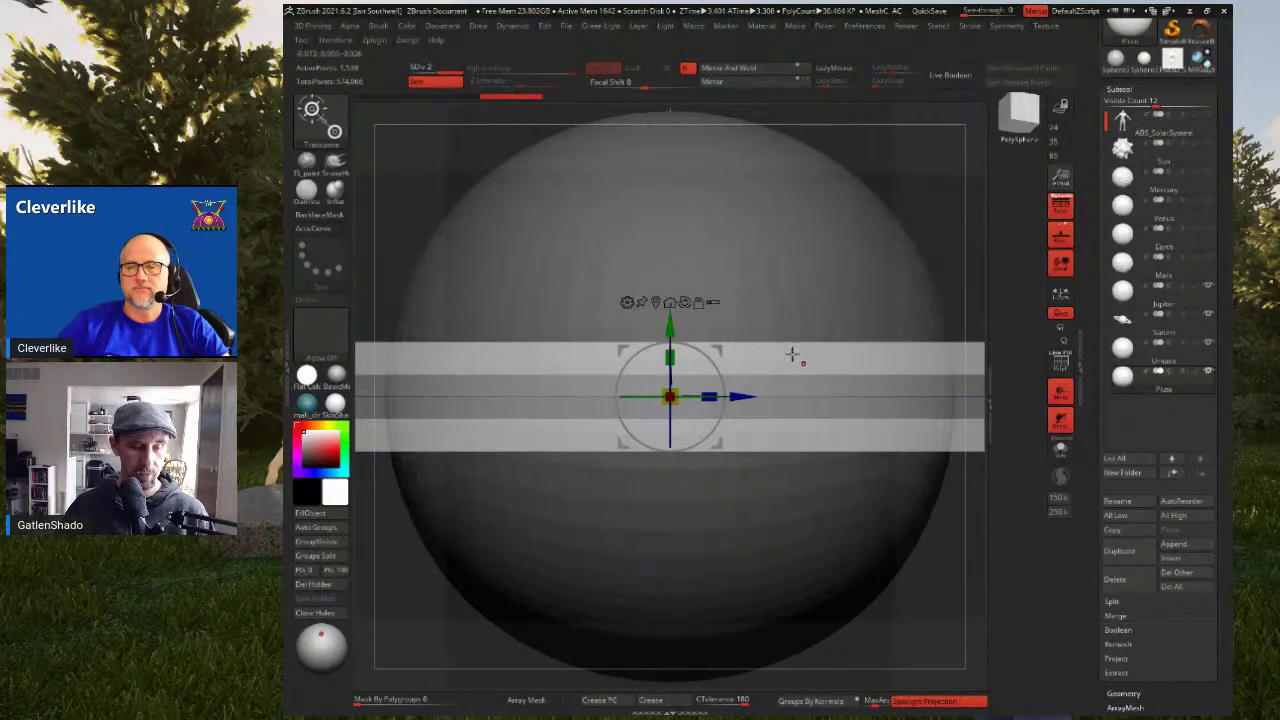
pyautogui.hotkey('alt', 's')
pyautogui.moveTo(761, 357)
pyautogui.keyDown('ctrl'); pyautogui.mouseDown(button='right')
pyautogui.moveTo(771, 317)
pyautogui.moveTo(759, 336)
pyautogui.mouseUp(button='right'); pyautogui.keyUp('ctrl')
pyautogui.moveTo(713, 361); pyautogui.dragTo(714, 351)
pyautogui.moveTo(672, 358); pyautogui.dragTo(752, 388, button='right')
pyautogui.moveTo(625, 364); pyautogui.dragTo(629, 366)
pyautogui.moveTo(605, 318); pyautogui.dragTo(603, 320)
pyautogui.moveTo(648, 338); pyautogui.dragTo(645, 322, button='right')
pyautogui.keyDown('alt'); pyautogui.moveTo(645, 322); pyautogui.dragTo(805, 336, button='right'); pyautogui.keyUp('alt')
pyautogui.keyDown('alt'); pyautogui.moveTo(805, 336); pyautogui.dragTo(762, 315, button='right'); pyautogui.keyUp('alt')
pyautogui.moveTo(679, 337); pyautogui.dragTo(652, 343)
pyautogui.moveTo(768, 349)
pyautogui.keyDown('alt'); pyautogui.mouseDown()
pyautogui.moveTo(748, 346)
pyautogui.moveTo(760, 358)
pyautogui.mouseUp(); pyautogui.keyUp('alt')
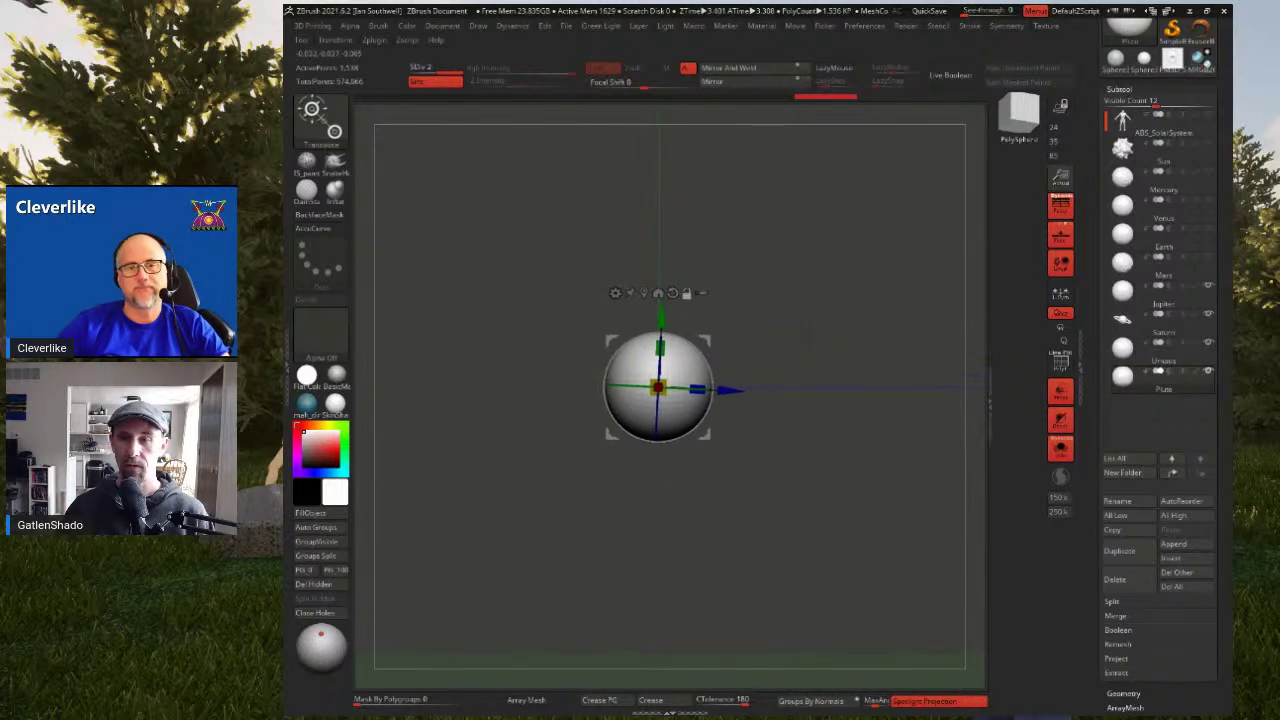
# Duplicate Uranus, rename the copy Neptune, and scale it down slightly
pyautogui.moveTo(1163, 390)
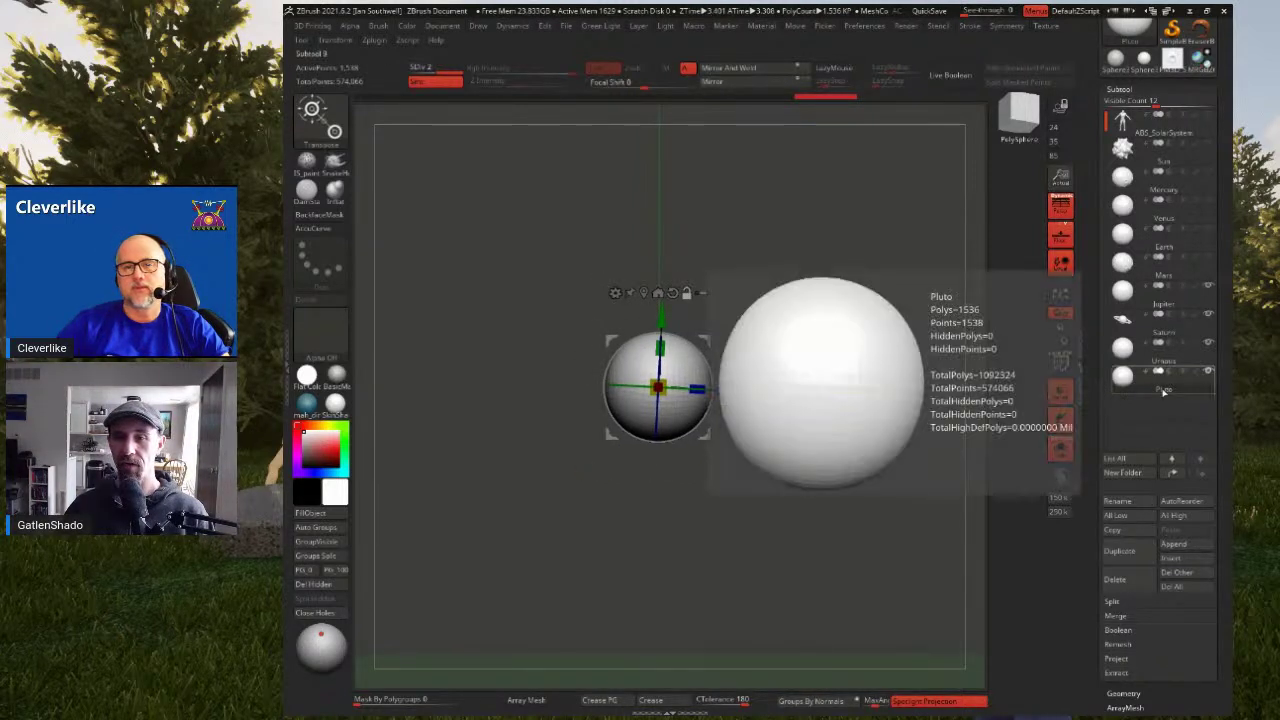
pyautogui.click(1165, 366)
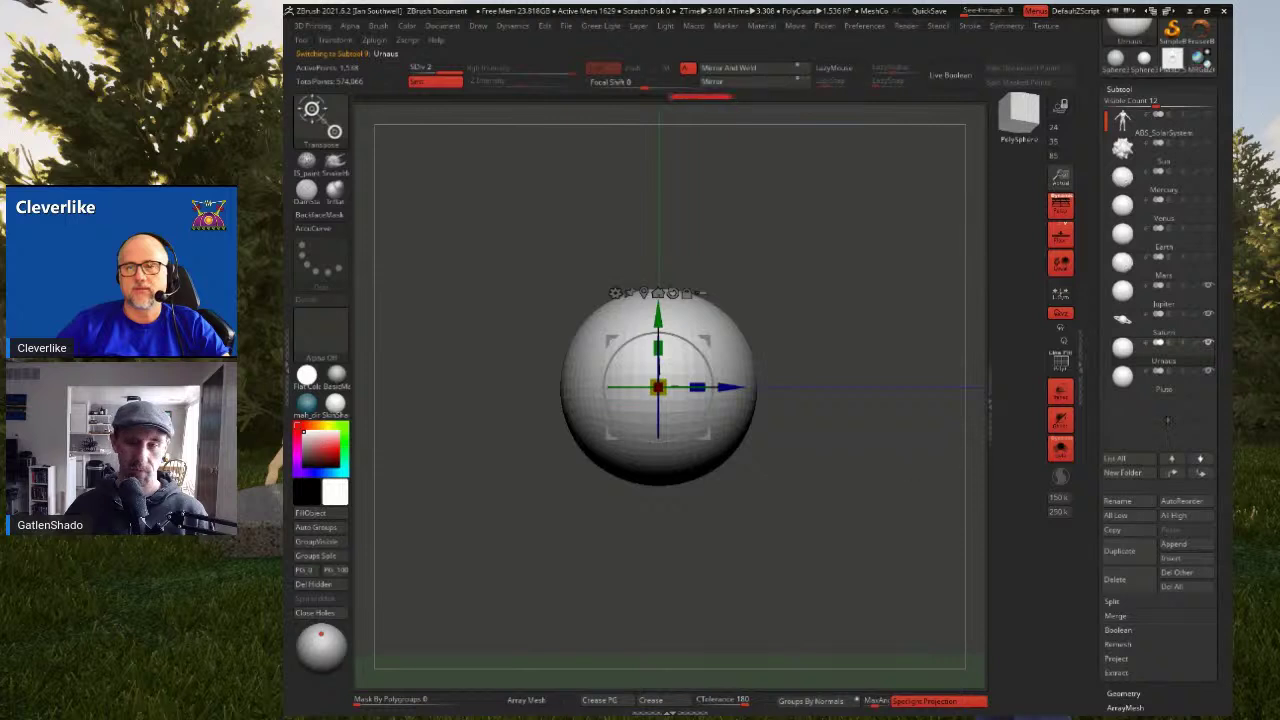
pyautogui.hotkey('ctrl', 'shift', 'd')
pyautogui.press('BackSpace')
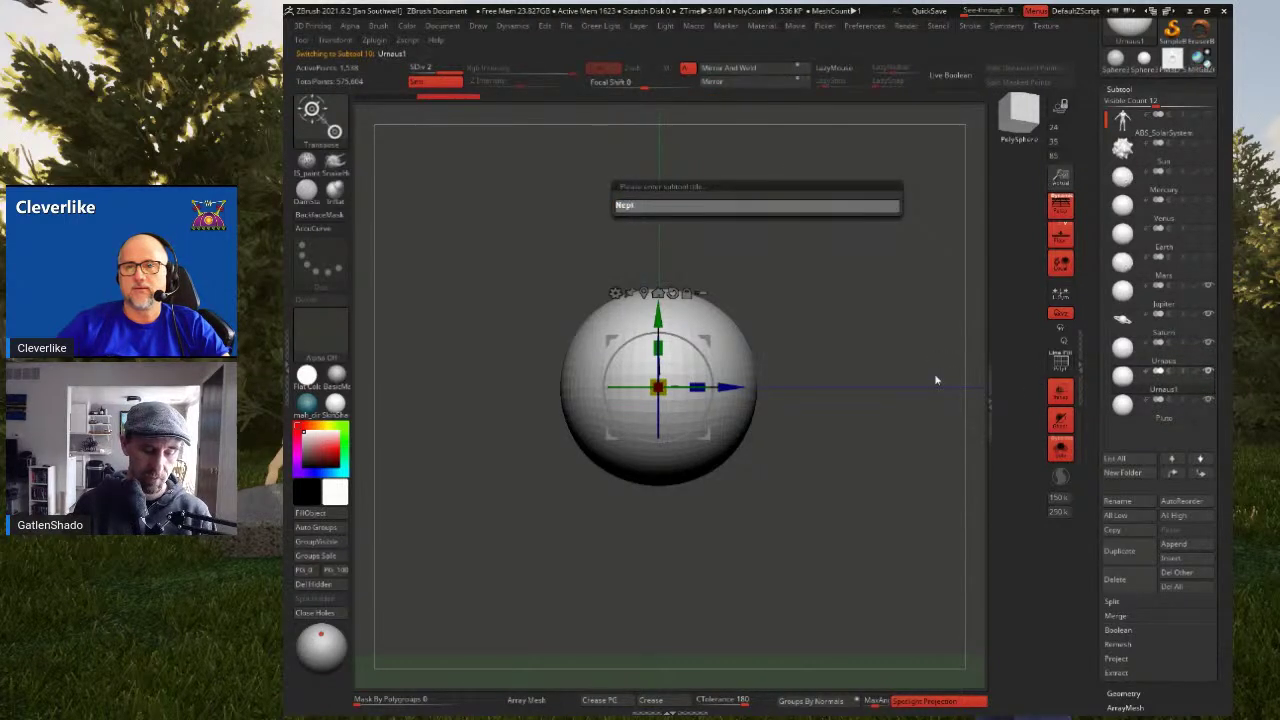
pyautogui.press('Return')
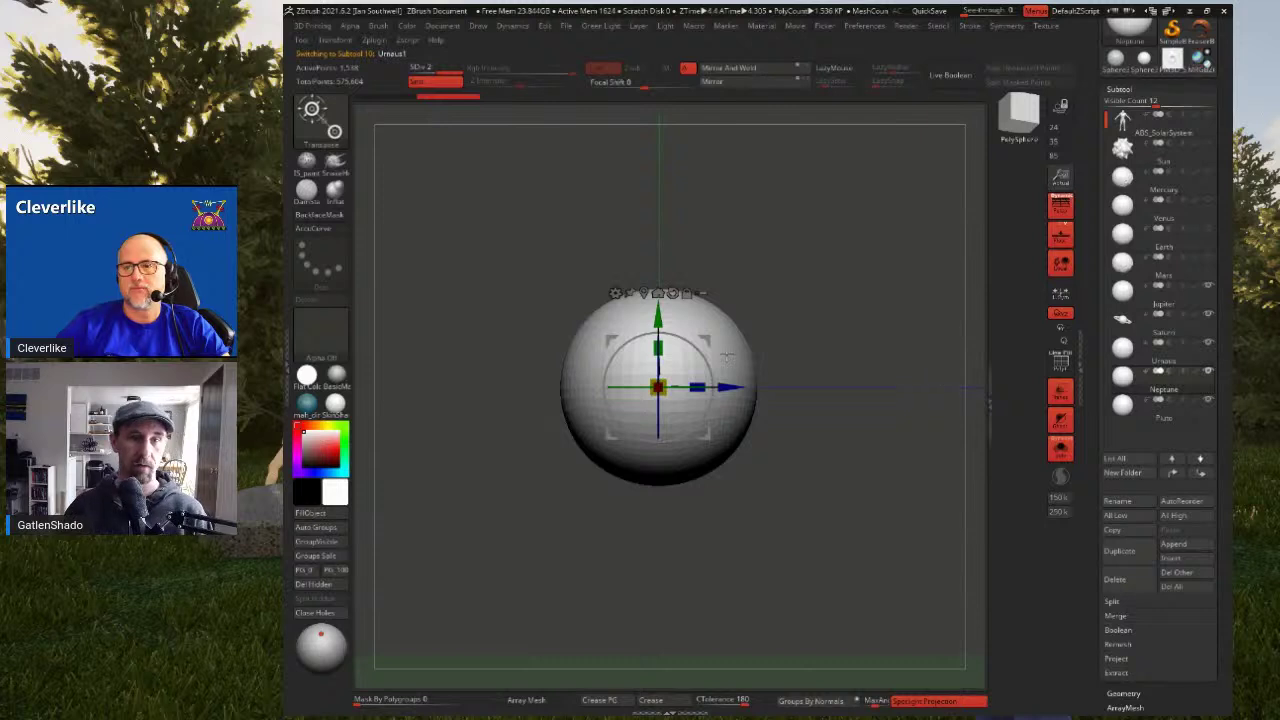
pyautogui.moveTo(659, 387); pyautogui.dragTo(643, 401)
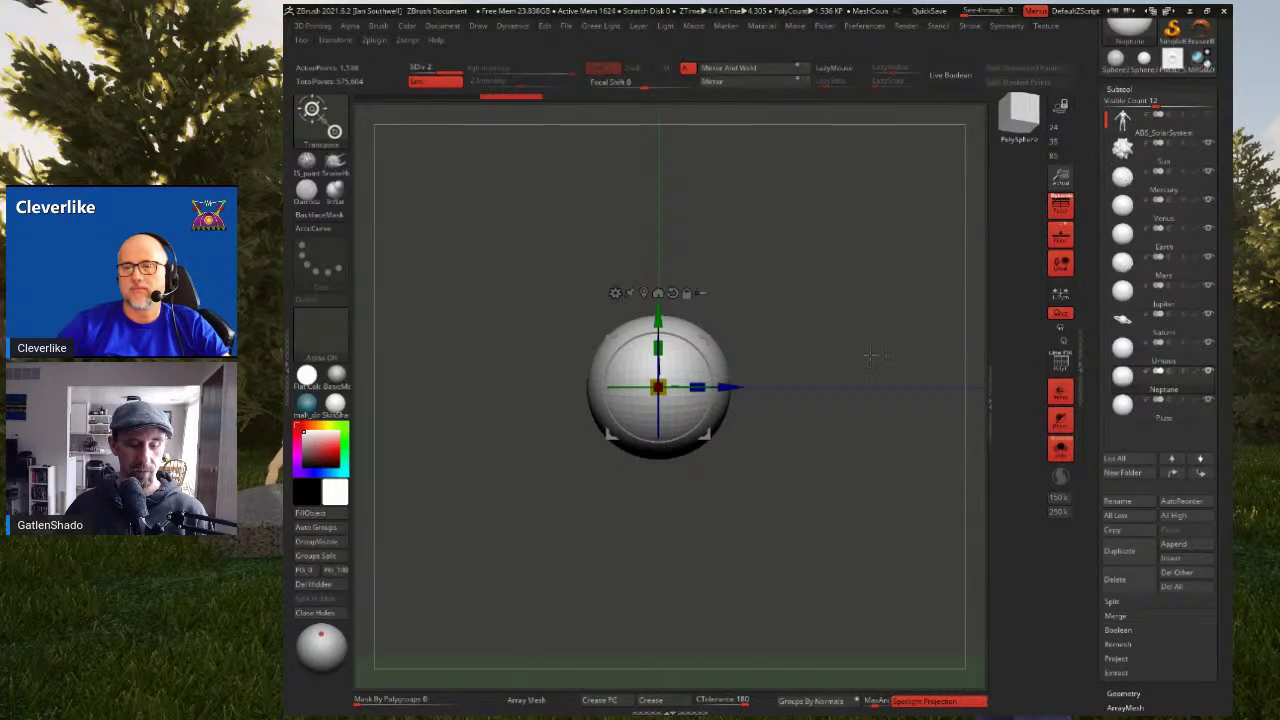
# Turn off solo display, make the ABS_SolarSystem mannequin active, and examine it together with the Sun and planets
pyautogui.keyDown('alt'); pyautogui.moveTo(829, 379); pyautogui.dragTo(807, 309); pyautogui.keyUp('alt')
pyautogui.press('f')
pyautogui.hotkey('shift', 't')
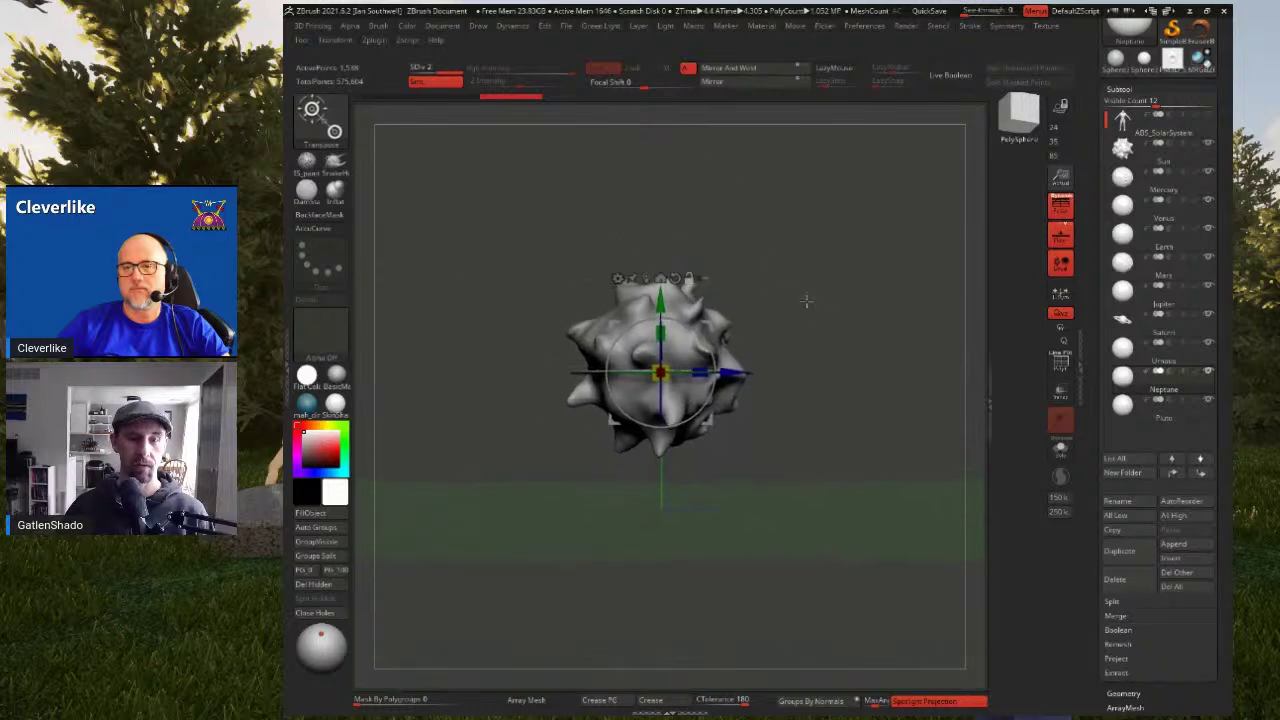
pyautogui.click(1160, 120)
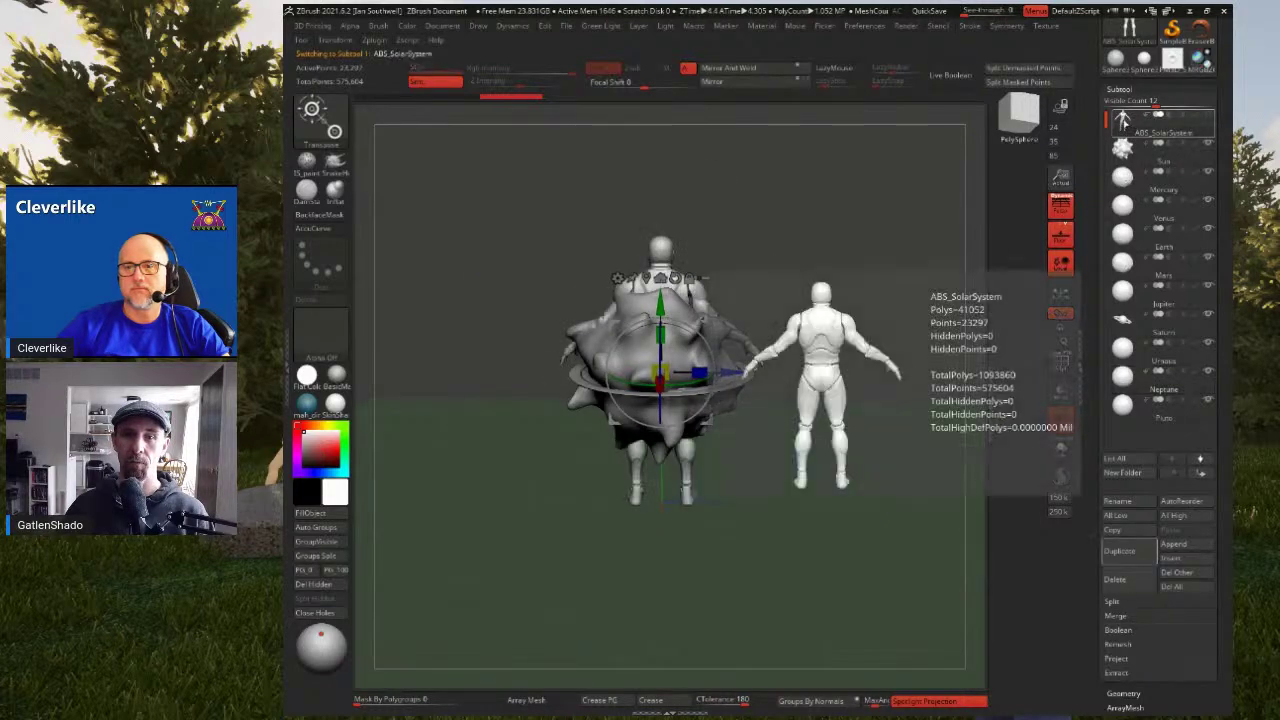
pyautogui.moveTo(803, 343)
pyautogui.mouseDown()
pyautogui.moveTo(868, 338)
pyautogui.moveTo(855, 326)
pyautogui.moveTo(816, 354)
pyautogui.moveTo(878, 405)
pyautogui.mouseUp()
pyautogui.press('q')
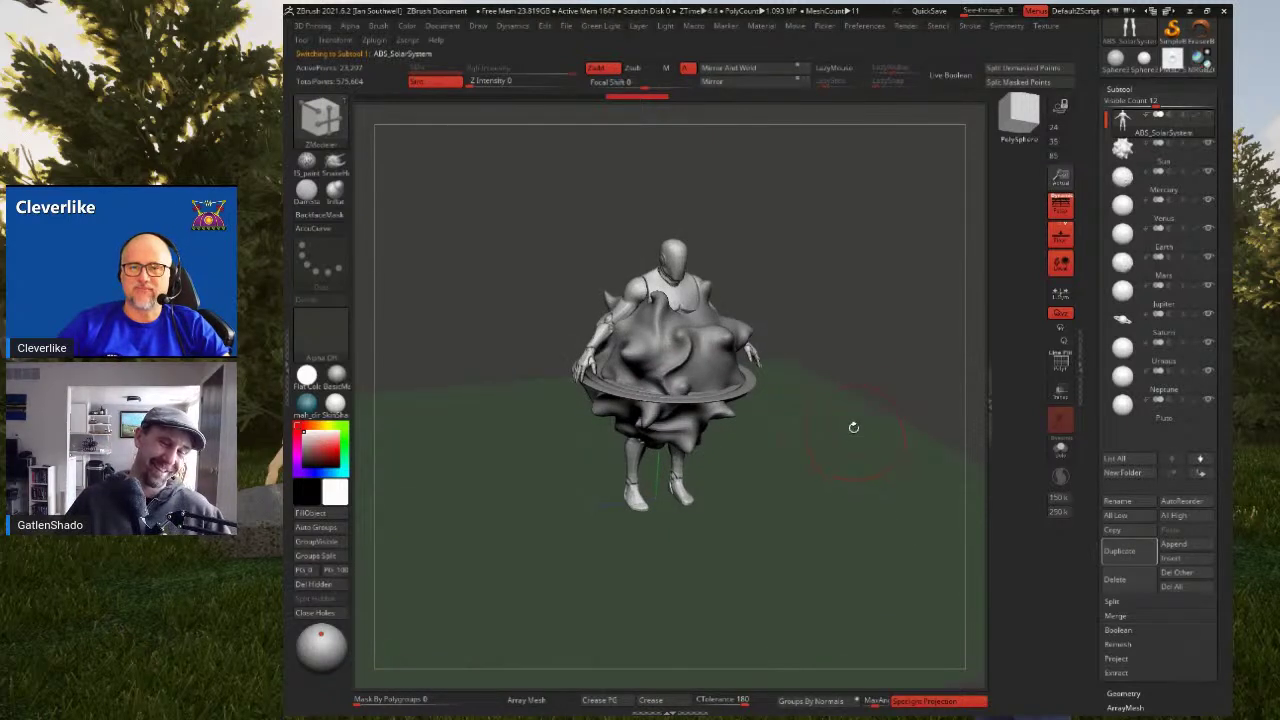
pyautogui.moveTo(810, 360)
pyautogui.mouseDown()
pyautogui.moveTo(814, 346)
pyautogui.moveTo(786, 331)
pyautogui.moveTo(809, 351)
pyautogui.mouseUp()
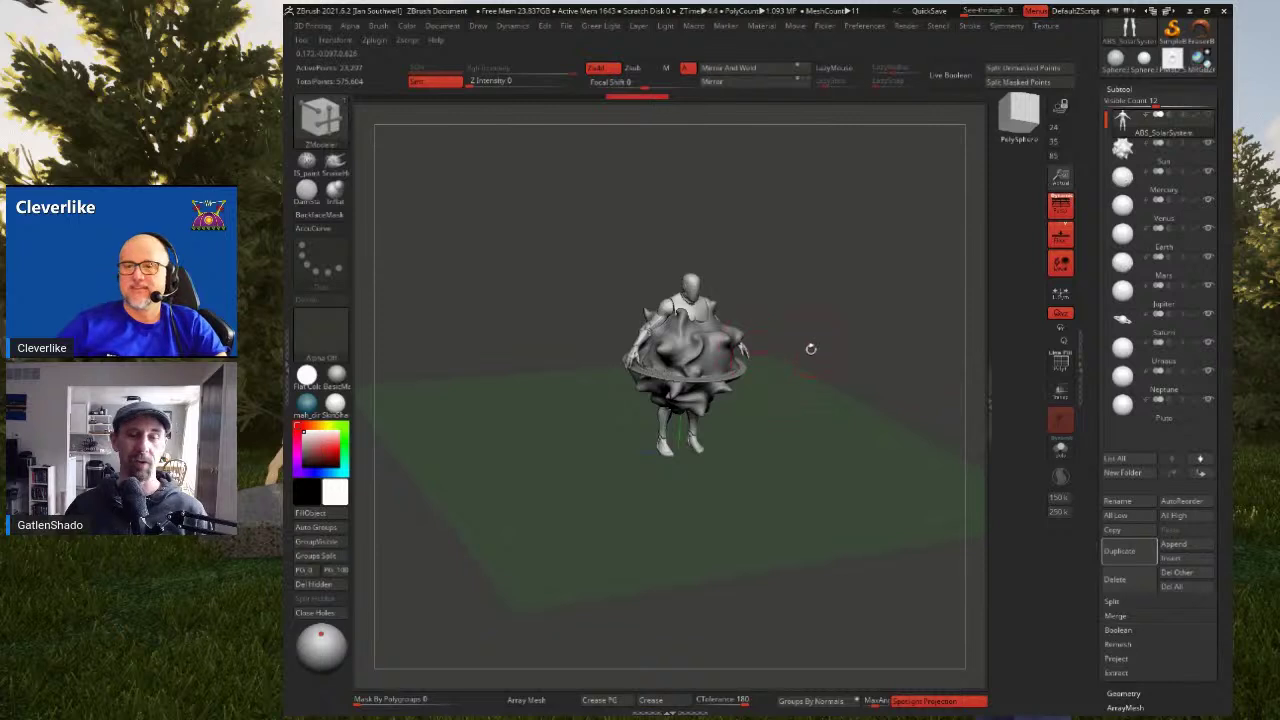
pyautogui.press('super')
pyautogui.moveTo(803, 363)
pyautogui.mouseDown()
pyautogui.moveTo(792, 344)
pyautogui.moveTo(784, 379)
pyautogui.mouseUp()
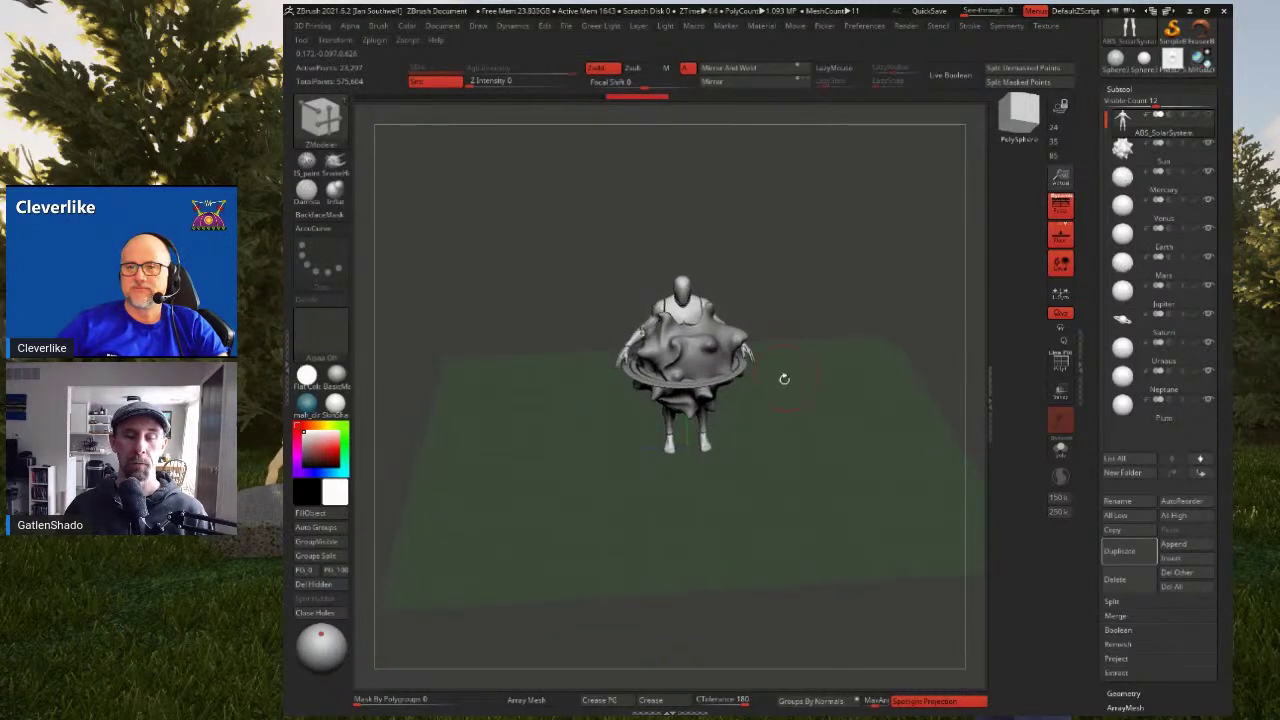
# Make the Sun the active subtool and view it with the planets without the mannequin
pyautogui.click(1167, 159)
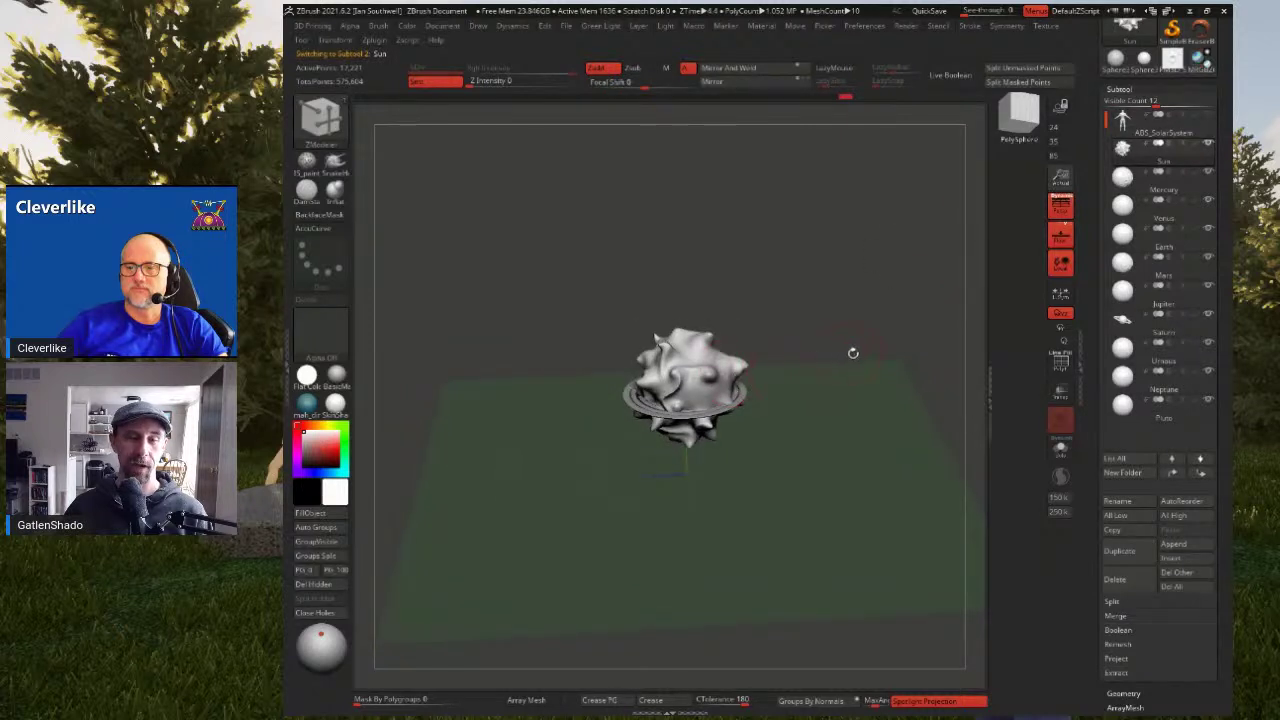
pyautogui.press('space')
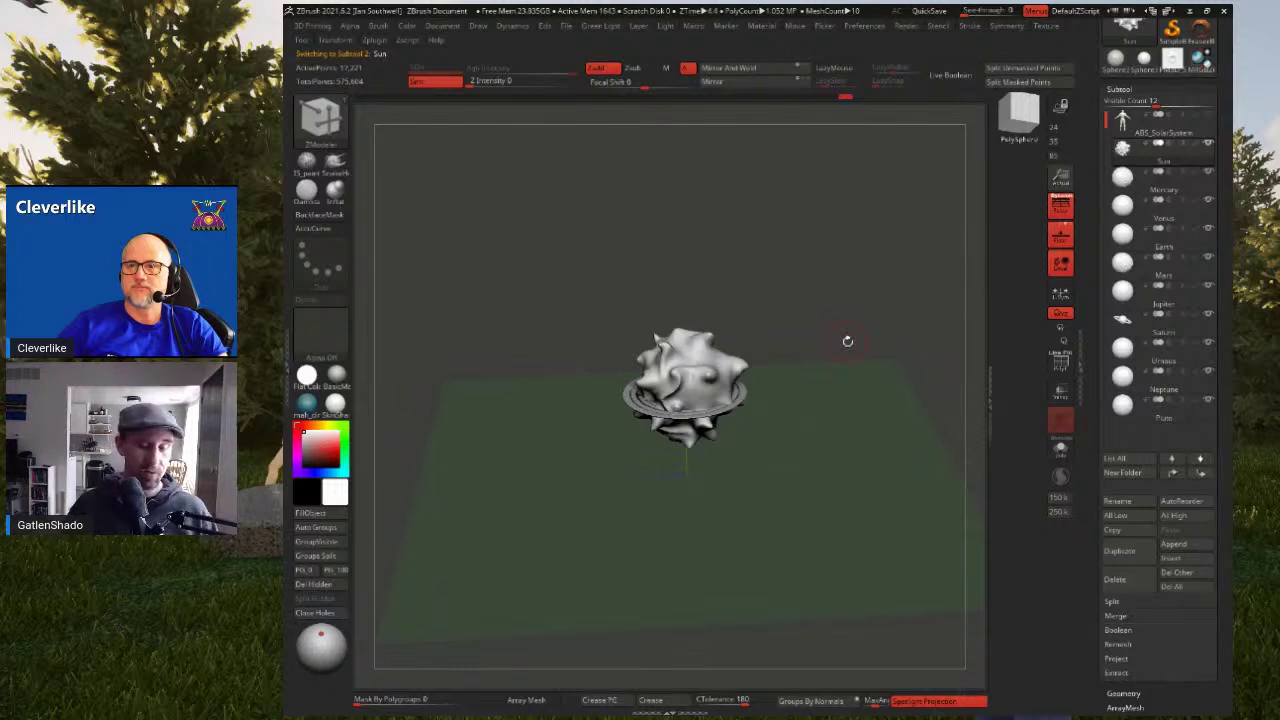
pyautogui.moveTo(774, 346); pyautogui.dragTo(816, 348)
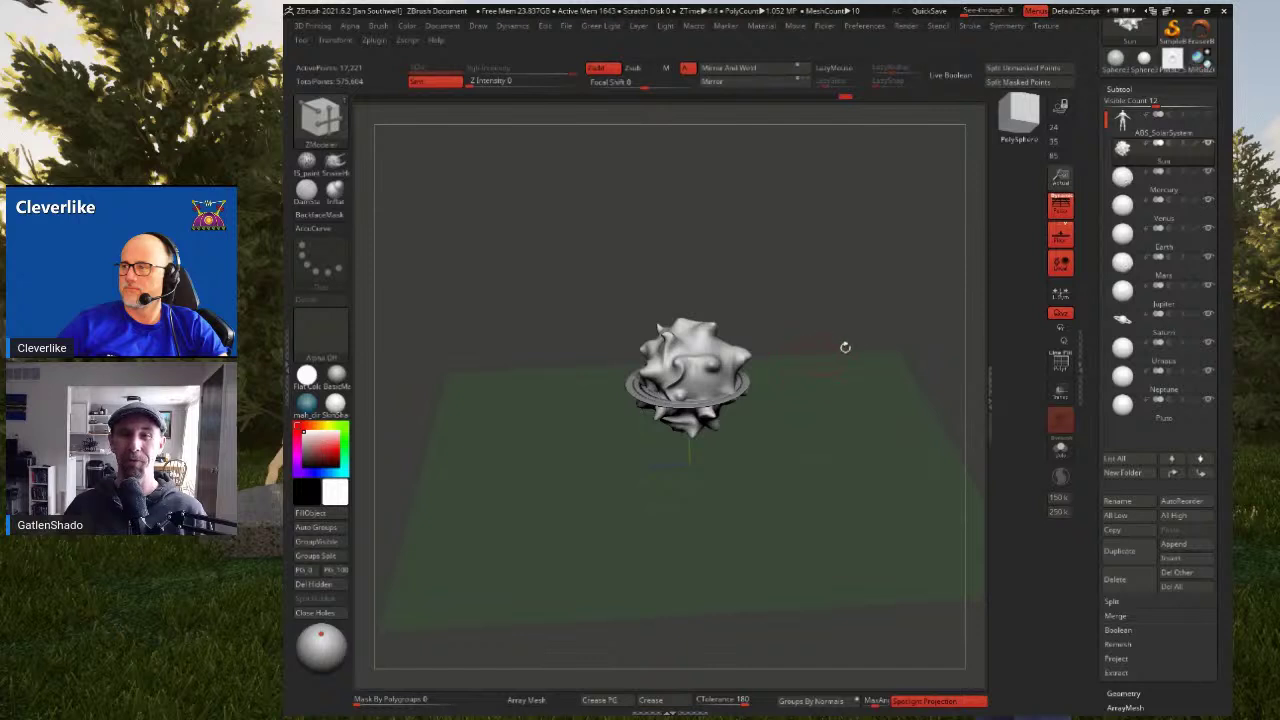
pyautogui.moveTo(1096, 190); pyautogui.dragTo(1082, 284)
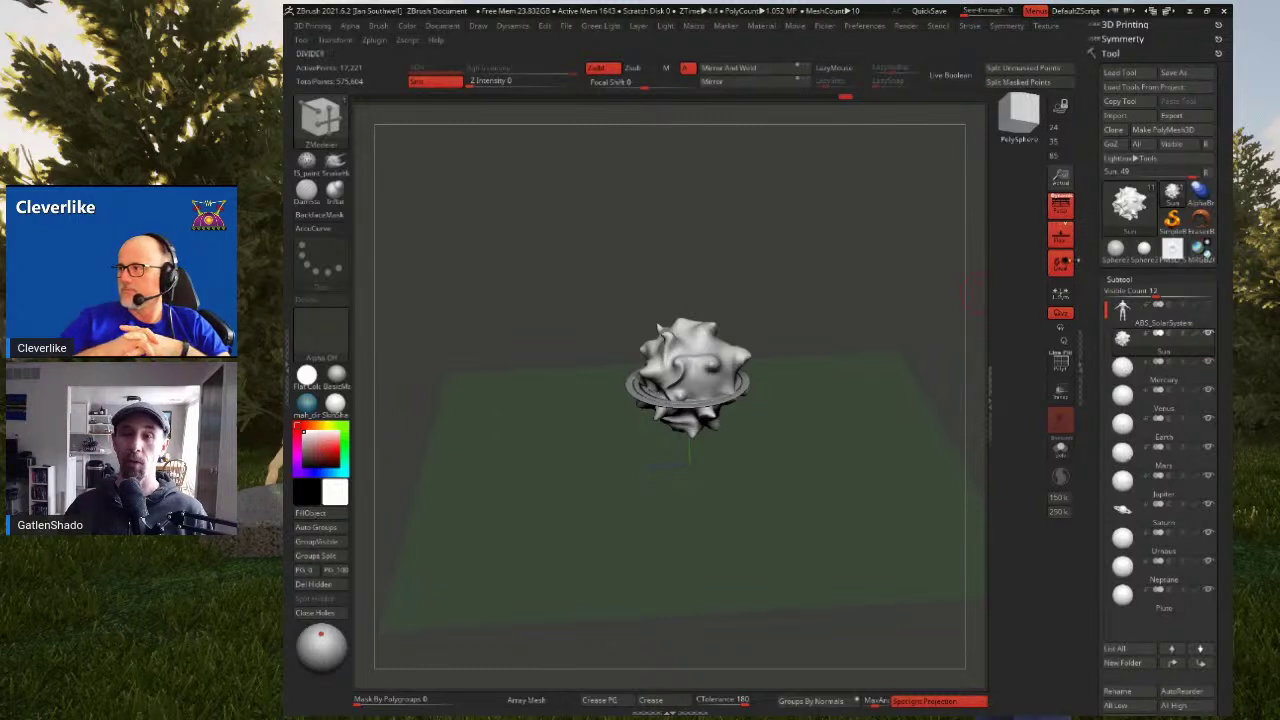
# Isolate Saturn with the polyframe shown and examine the polygroups of its rings from above
pyautogui.click(1150, 515)
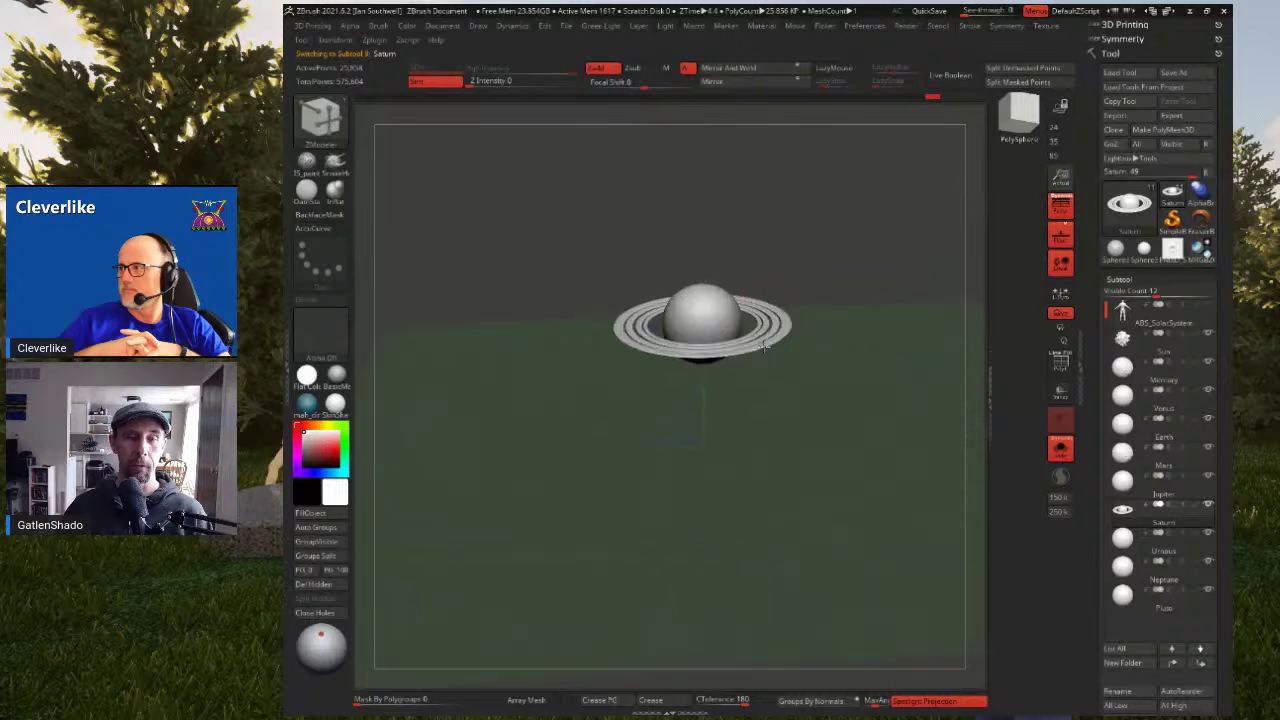
pyautogui.hotkey('shift', 'f')
pyautogui.moveTo(777, 378); pyautogui.dragTo(686, 320)
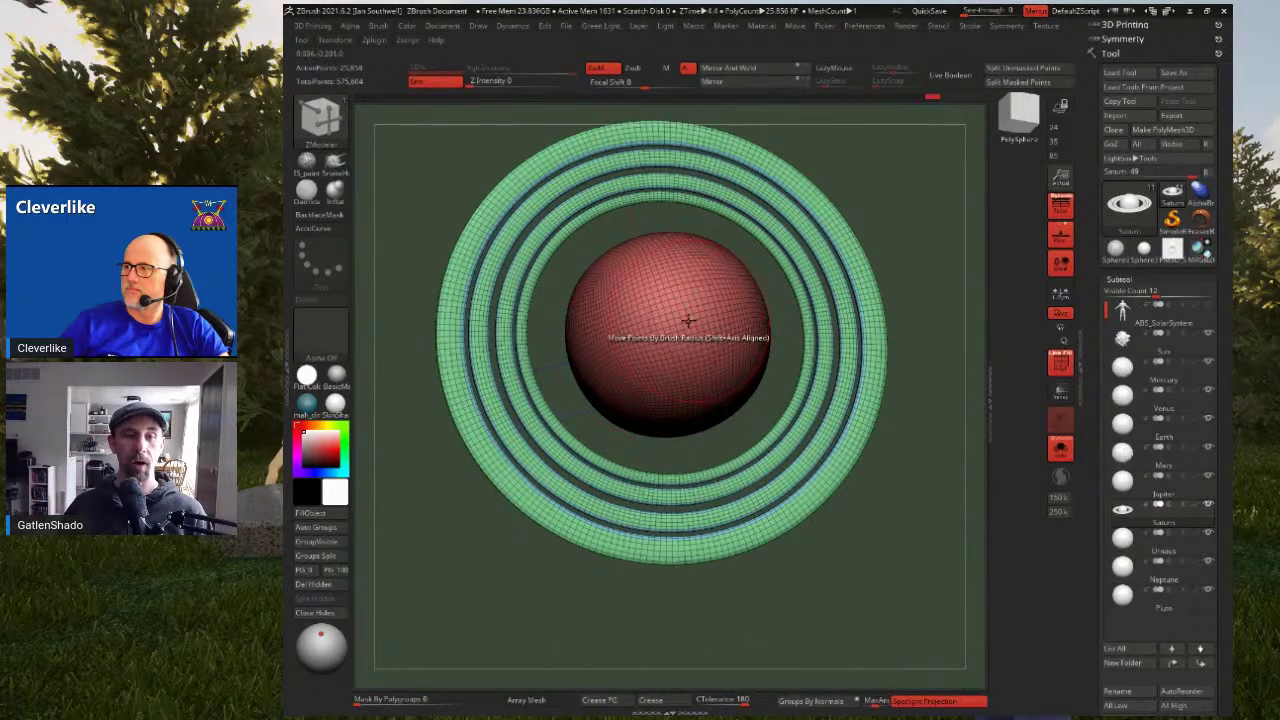
pyautogui.press('space')
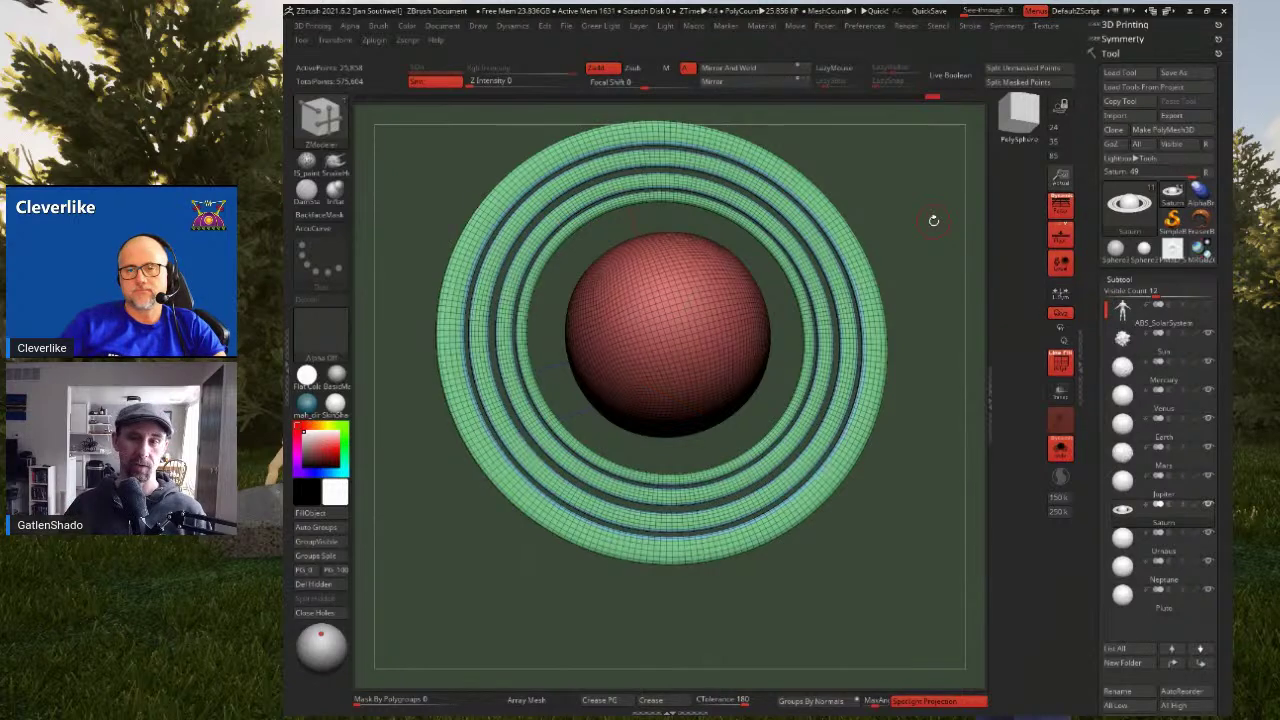
pyautogui.moveTo(915, 272); pyautogui.dragTo(773, 283)
pyautogui.moveTo(783, 281); pyautogui.dragTo(828, 274)
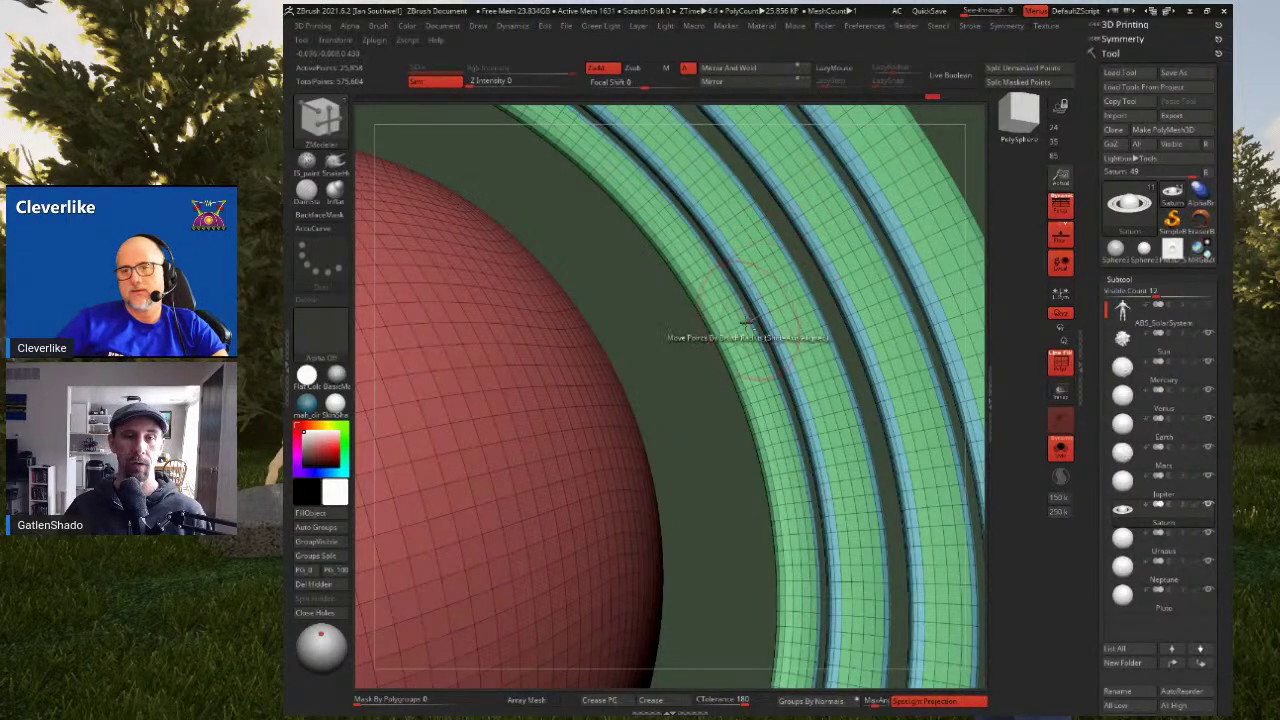
pyautogui.moveTo(729, 337); pyautogui.dragTo(716, 228)
pyautogui.keyDown('ctrl'); pyautogui.moveTo(718, 228); pyautogui.dragTo(677, 246, button='right'); pyautogui.keyUp('ctrl')
pyautogui.keyDown('alt'); pyautogui.moveTo(668, 298); pyautogui.dragTo(770, 302, button='right'); pyautogui.keyUp('alt')
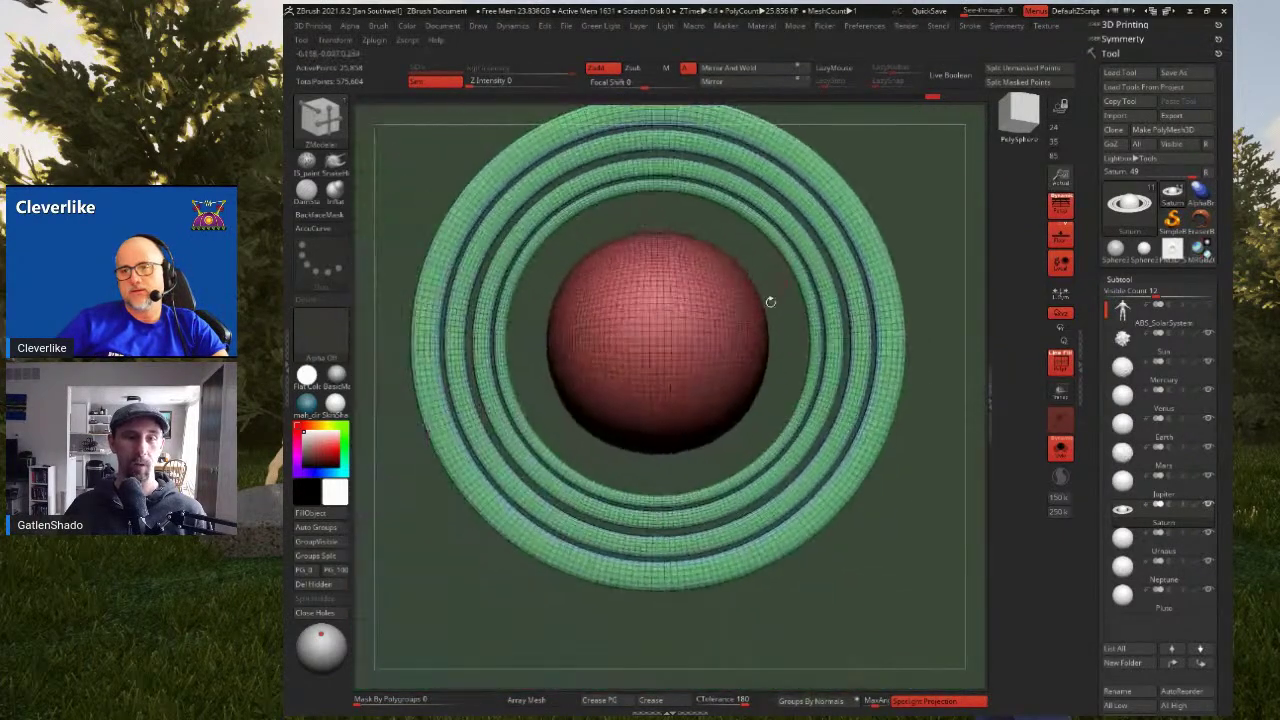
# Use the SelectRect brush to hide the near half of Saturn and its rings, keeping only the far half visible
pyautogui.hotkey('ctrl', 'shift')
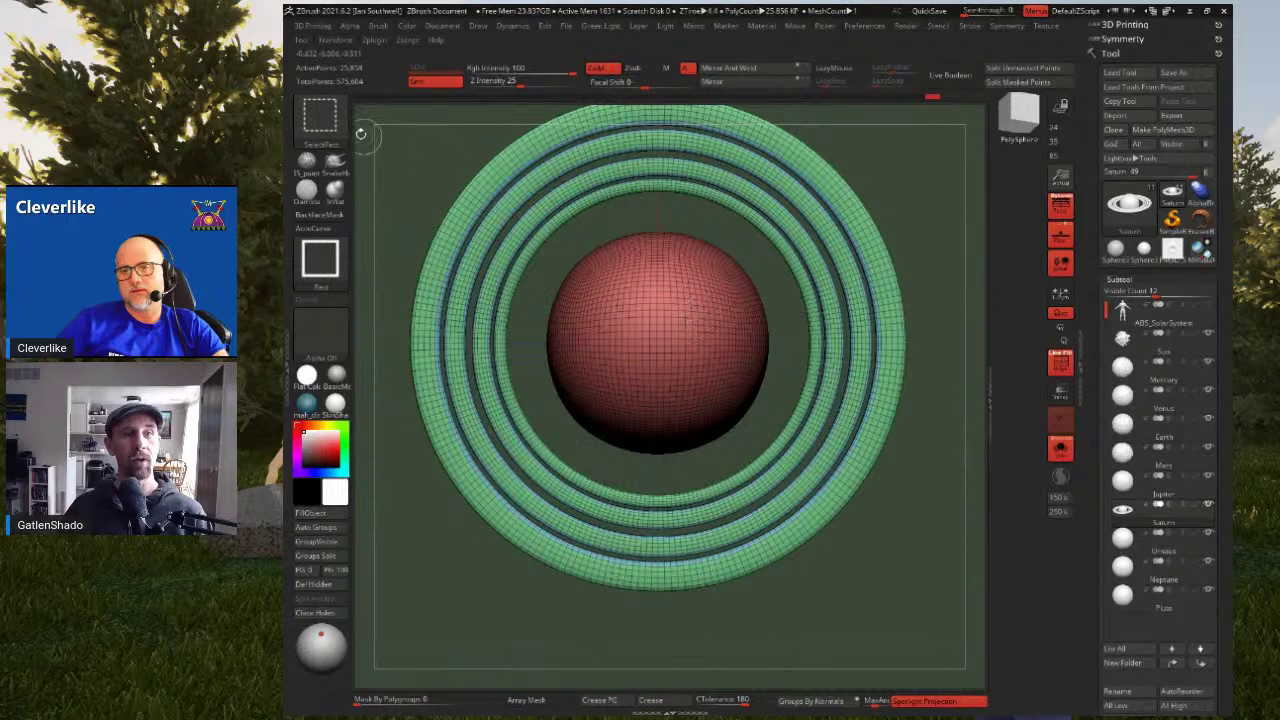
pyautogui.moveTo(336, 128)
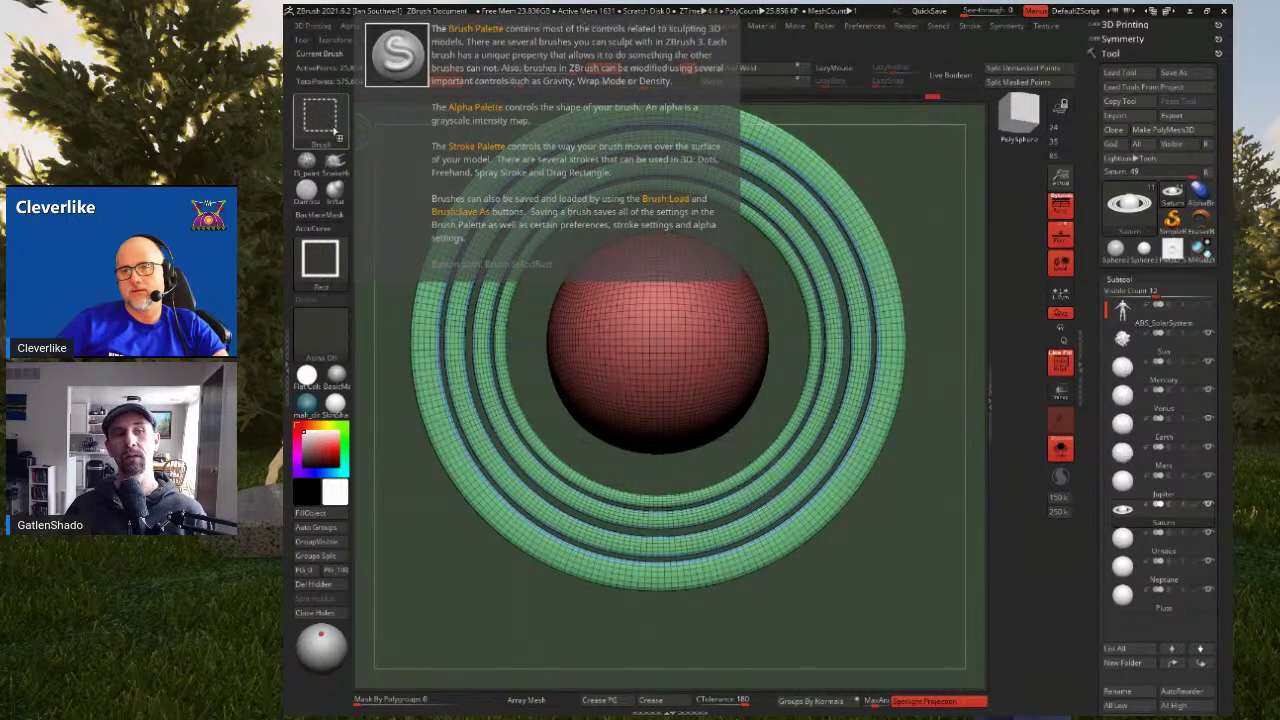
pyautogui.moveTo(501, 167)
pyautogui.keyDown('ctrl'); pyautogui.keyDown('shift'); pyautogui.mouseDown()
pyautogui.moveTo(870, 418)
pyautogui.moveTo(909, 378)
pyautogui.mouseUp(); pyautogui.keyUp('shift'); pyautogui.keyUp('ctrl')
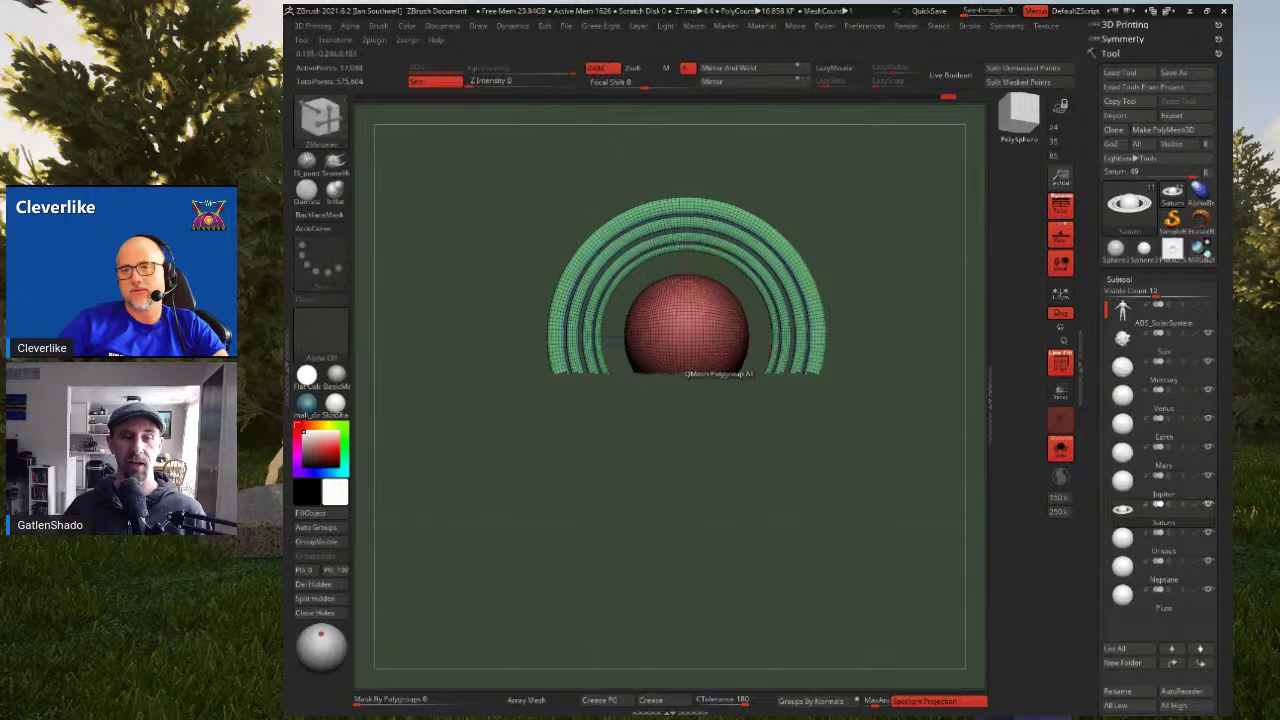
# Restore Saturn's hidden half and hide its sphere by polygroup so that only the rings stay visible
pyautogui.moveTo(672, 304); pyautogui.dragTo(706, 318, button='right')
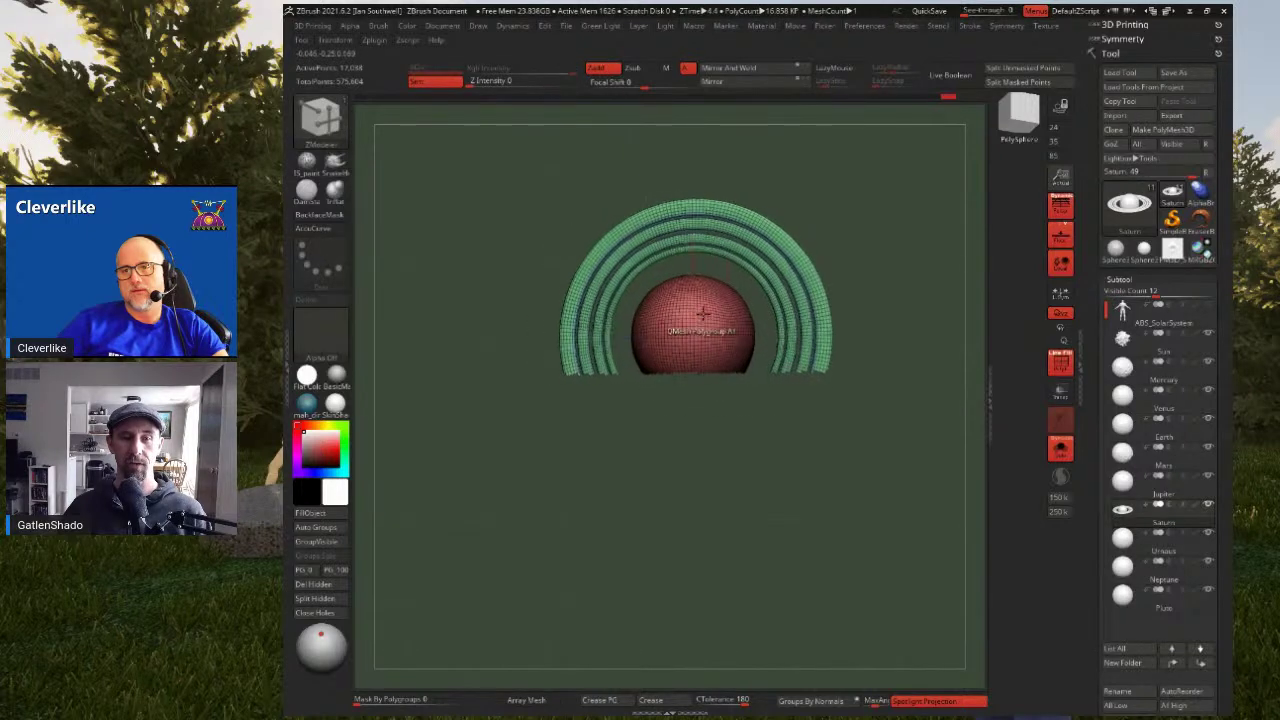
pyautogui.keyDown('ctrl'); pyautogui.keyDown('shift'); pyautogui.click(853, 288); pyautogui.keyUp('shift'); pyautogui.keyUp('ctrl')
pyautogui.moveTo(852, 288); pyautogui.dragTo(833, 295)
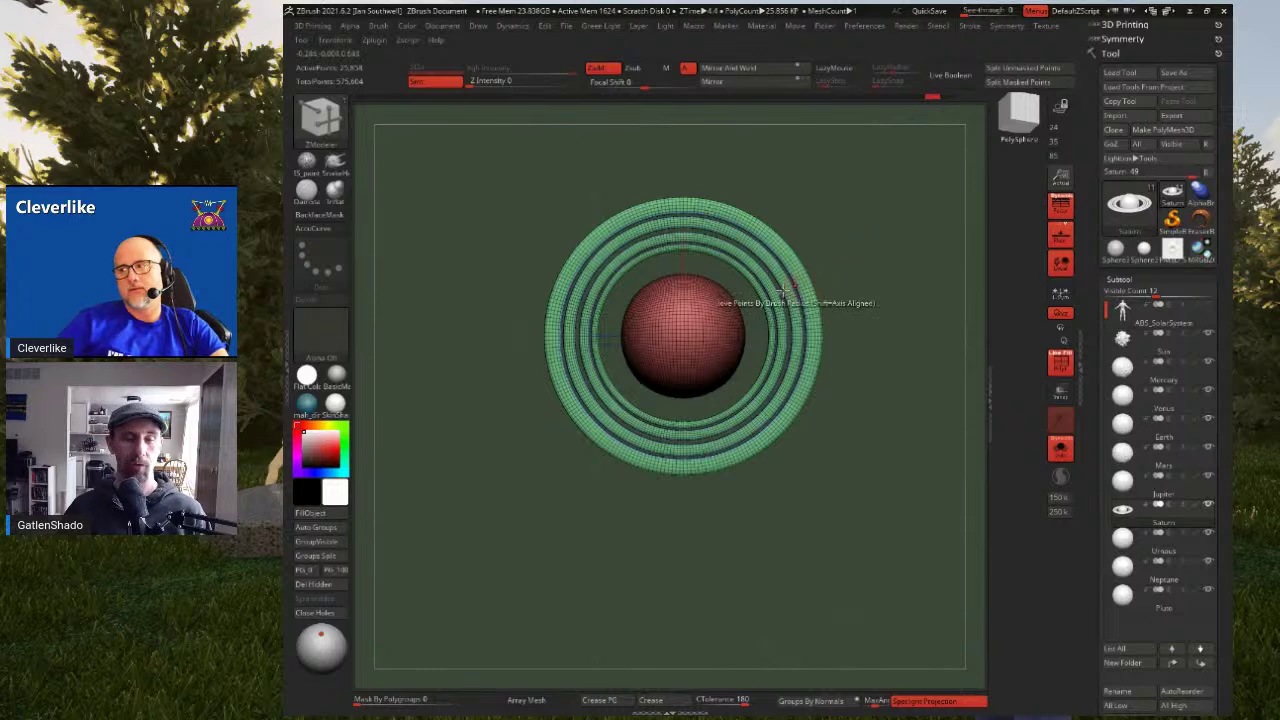
pyautogui.keyDown('ctrl'); pyautogui.moveTo(724, 316); pyautogui.dragTo(773, 321, button='right'); pyautogui.keyUp('ctrl')
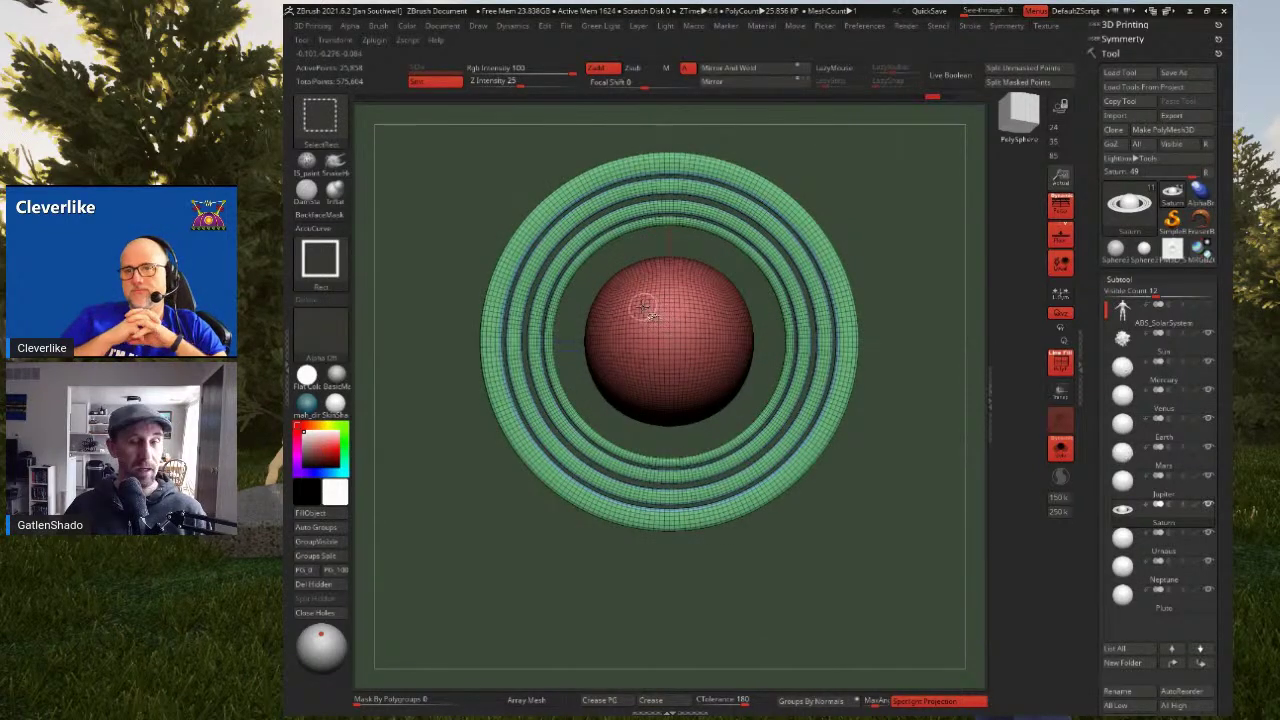
pyautogui.keyDown('ctrl'); pyautogui.keyDown('shift'); pyautogui.click(645, 312); pyautogui.keyUp('shift'); pyautogui.keyUp('ctrl')
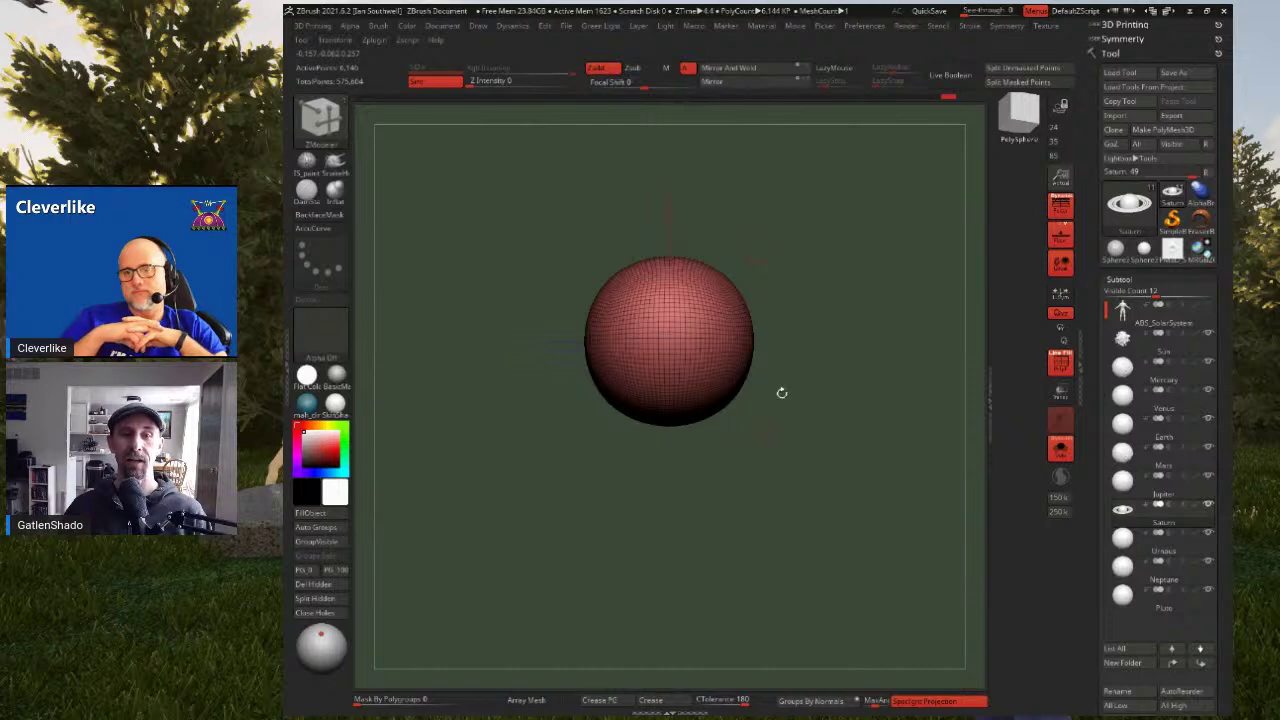
pyautogui.keyDown('ctrl'); pyautogui.keyDown('shift'); pyautogui.moveTo(870, 182); pyautogui.dragTo(919, 371); pyautogui.keyUp('shift'); pyautogui.keyUp('ctrl')
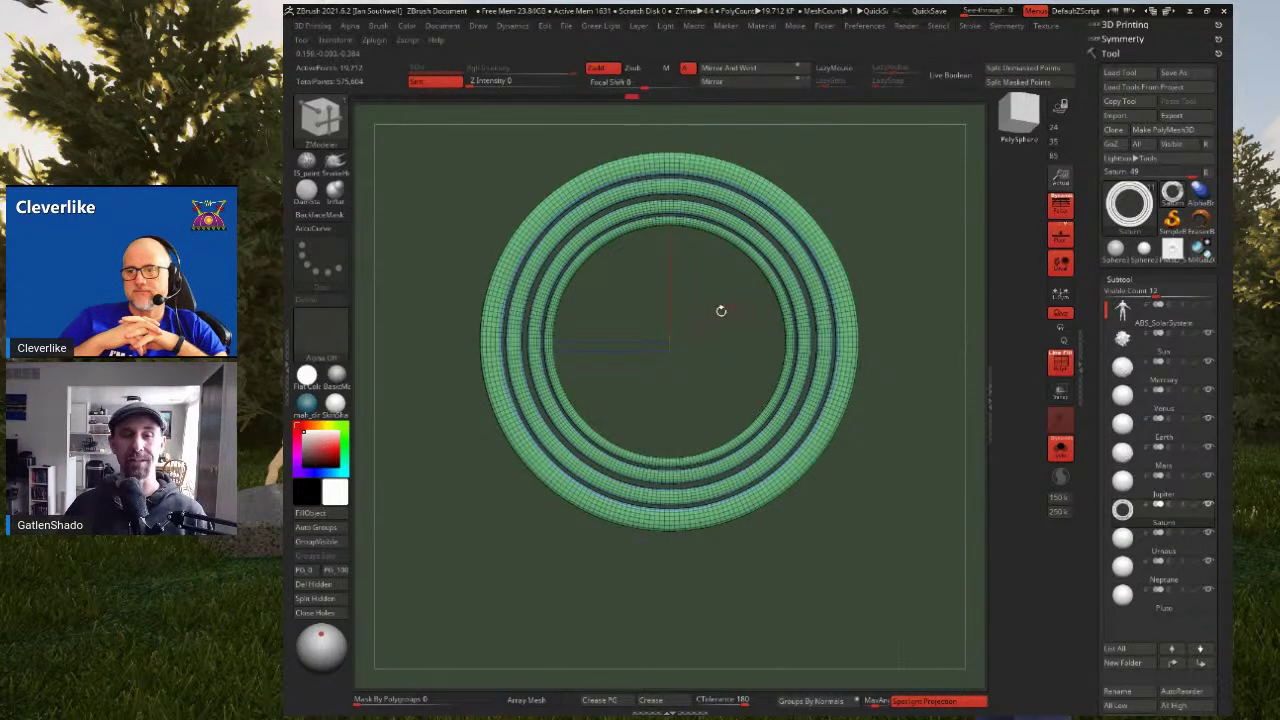
# Turn off the polyframe lines and assign all the visible rings to one single polygroup with GroupVisible
pyautogui.moveTo(651, 340); pyautogui.dragTo(576, 388)
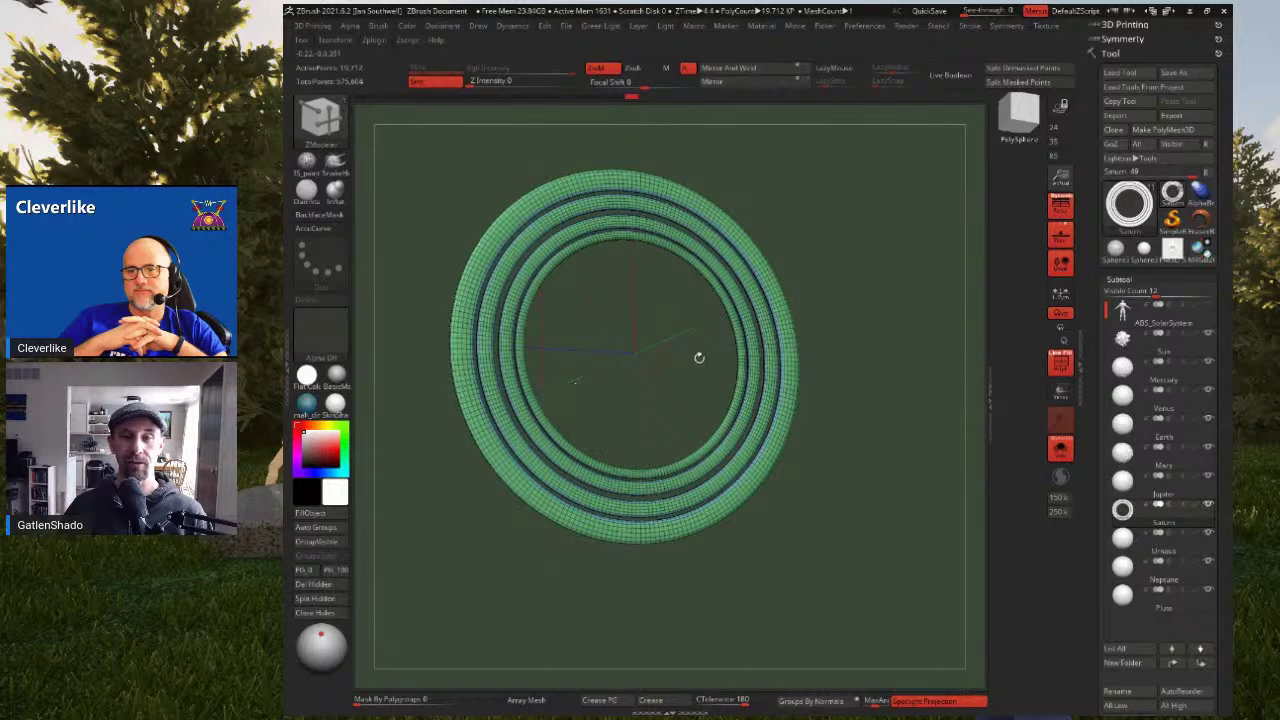
pyautogui.click(1056, 357)
pyautogui.keyDown('alt'); pyautogui.moveTo(683, 366); pyautogui.dragTo(648, 377); pyautogui.keyUp('alt')
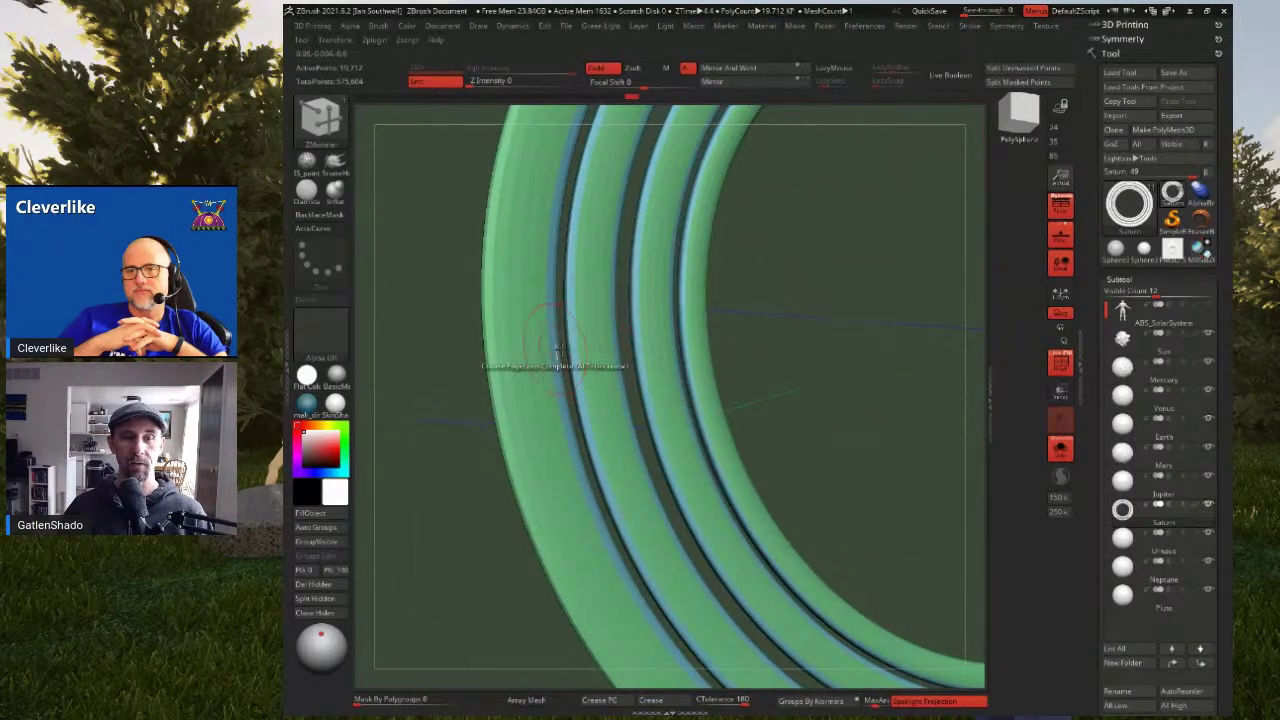
pyautogui.moveTo(748, 357); pyautogui.dragTo(800, 352)
pyautogui.click(1110, 280)
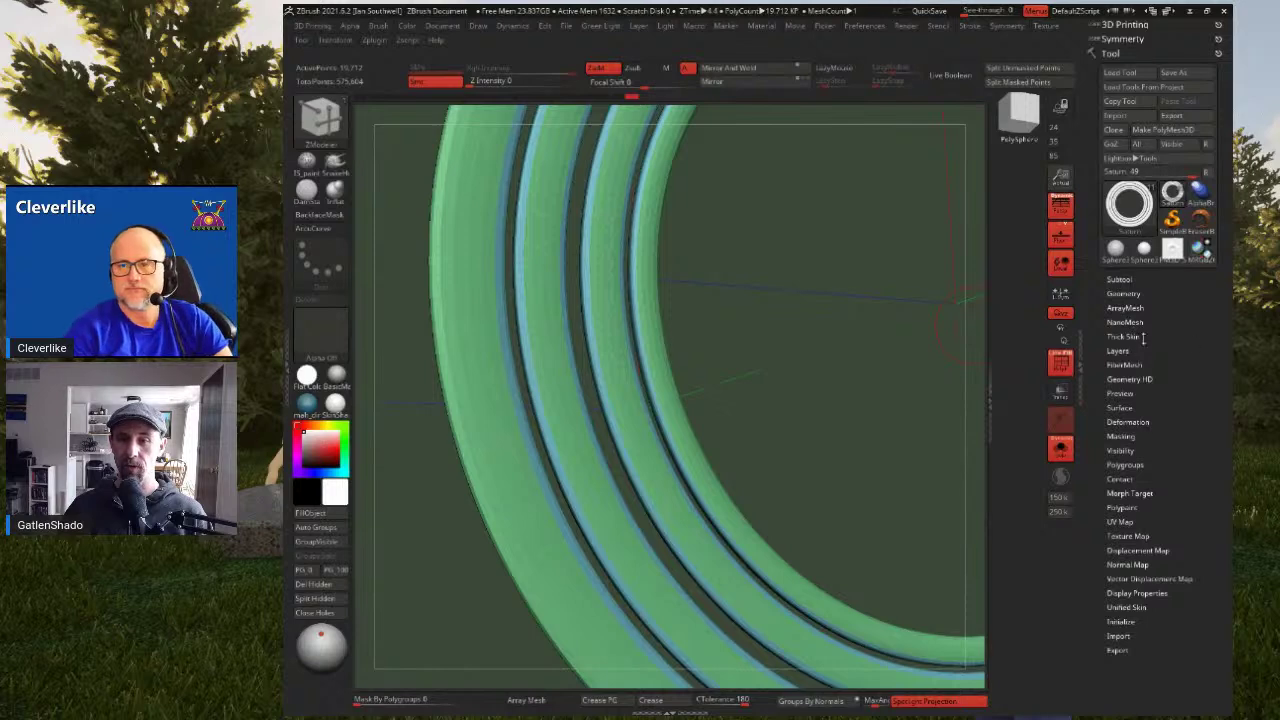
pyautogui.click(1125, 465)
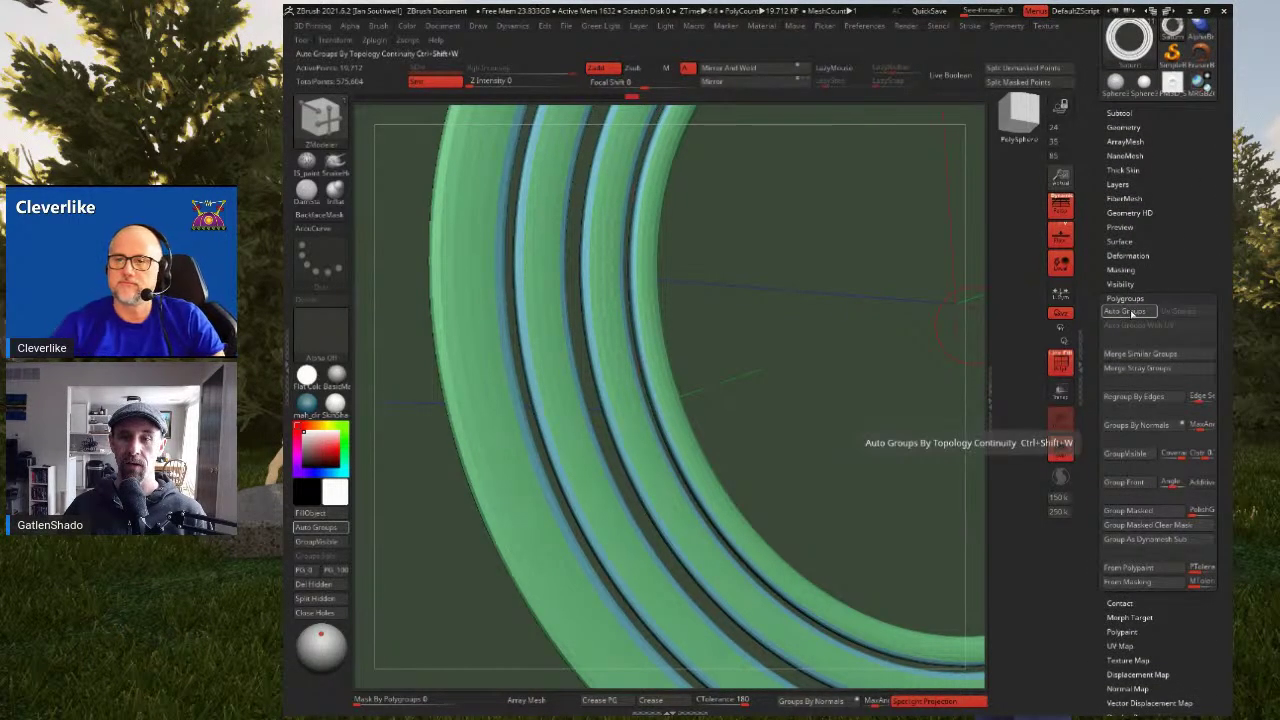
pyautogui.click(1128, 454)
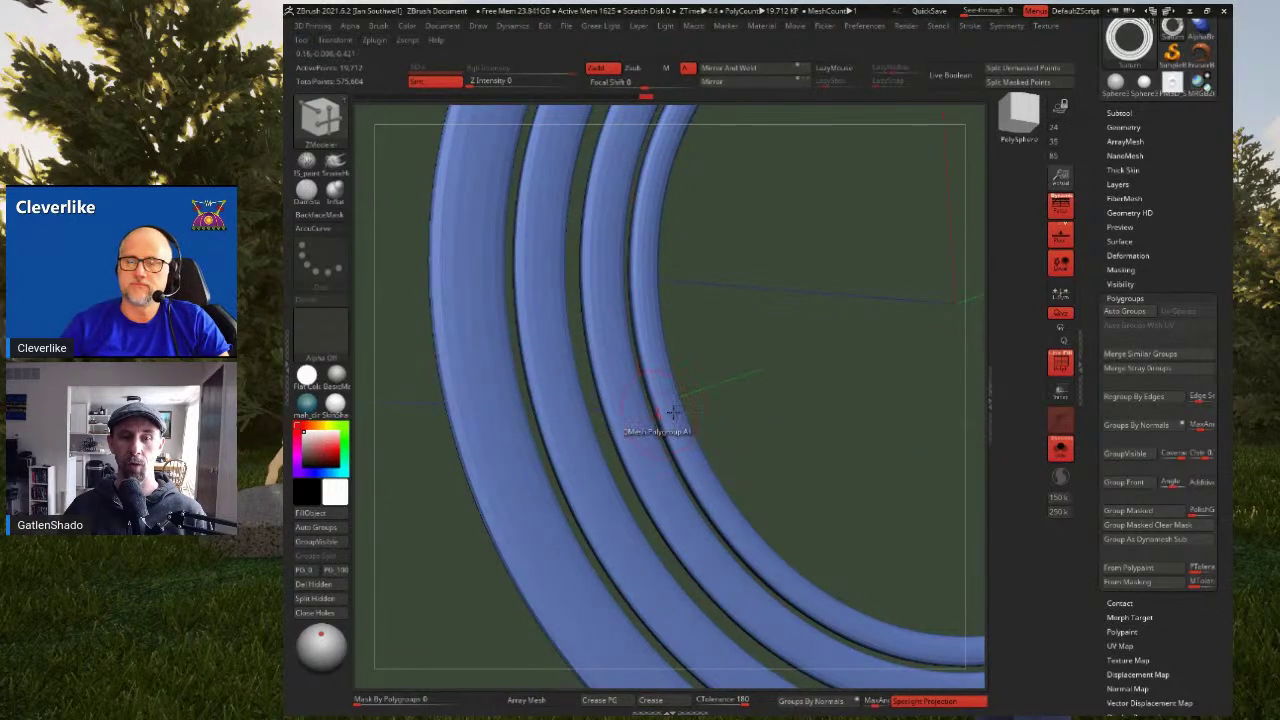
# Unhide Saturn's sphere and view the whole planet with its regrouped rings from several angles
pyautogui.hotkey('ctrl', 'shift')
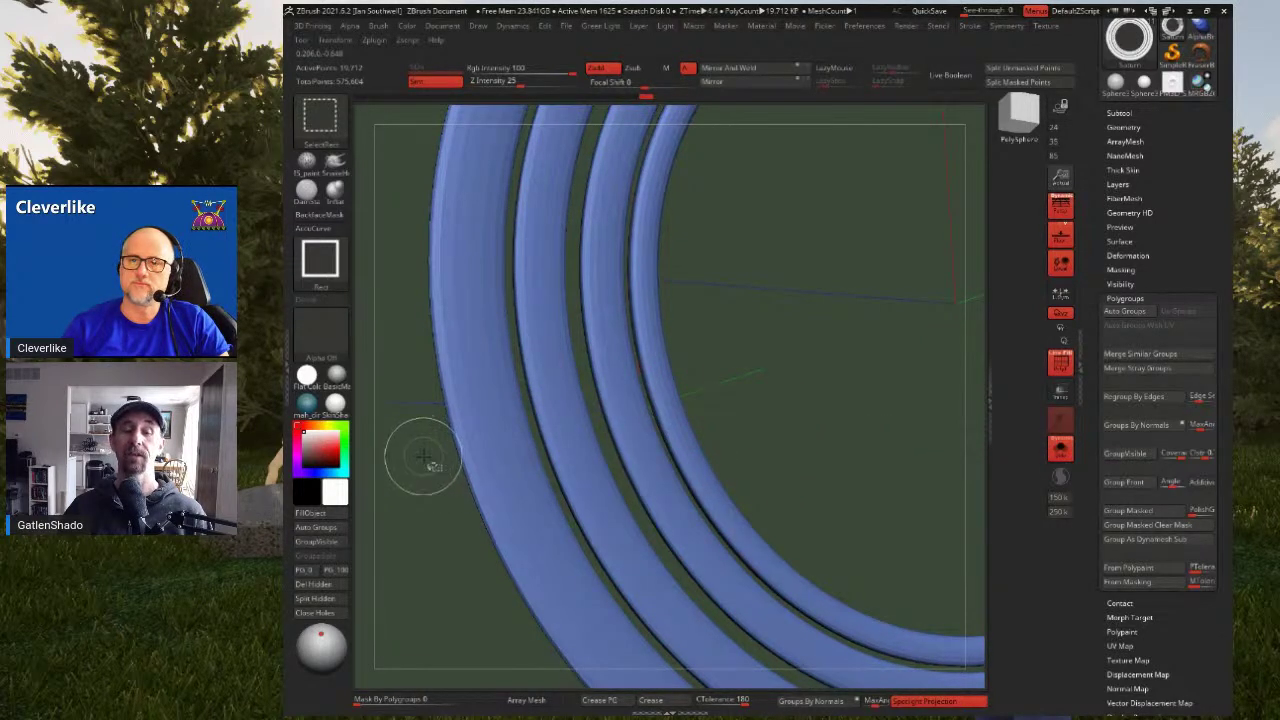
pyautogui.keyDown('ctrl'); pyautogui.keyDown('shift'); pyautogui.click(424, 457); pyautogui.keyUp('shift'); pyautogui.keyUp('ctrl')
pyautogui.keyDown('alt'); pyautogui.moveTo(440, 456); pyautogui.dragTo(690, 376); pyautogui.keyUp('alt')
pyautogui.moveTo(761, 390); pyautogui.dragTo(740, 260, button='right')
pyautogui.keyDown('alt'); pyautogui.moveTo(750, 400); pyautogui.dragTo(717, 349, button='right'); pyautogui.keyUp('alt')
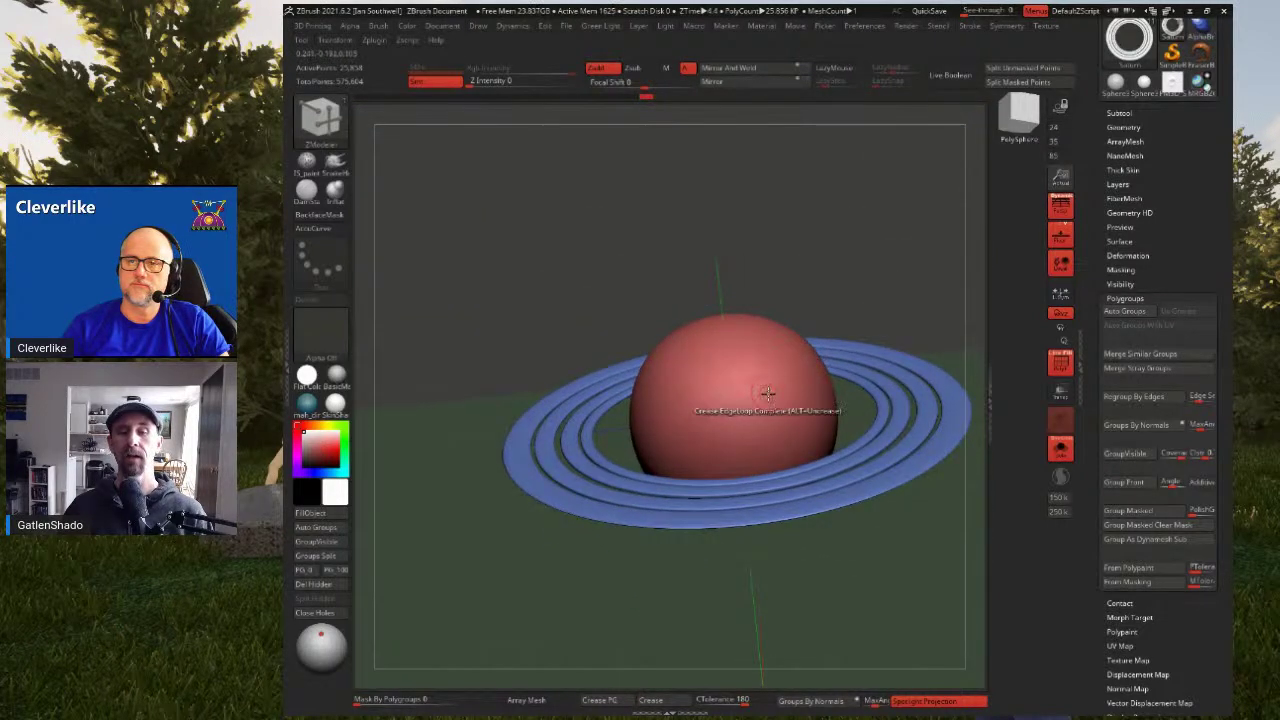
pyautogui.keyDown('alt'); pyautogui.moveTo(764, 390); pyautogui.dragTo(728, 347, button='right'); pyautogui.keyUp('alt')
pyautogui.moveTo(727, 345); pyautogui.dragTo(693, 355)
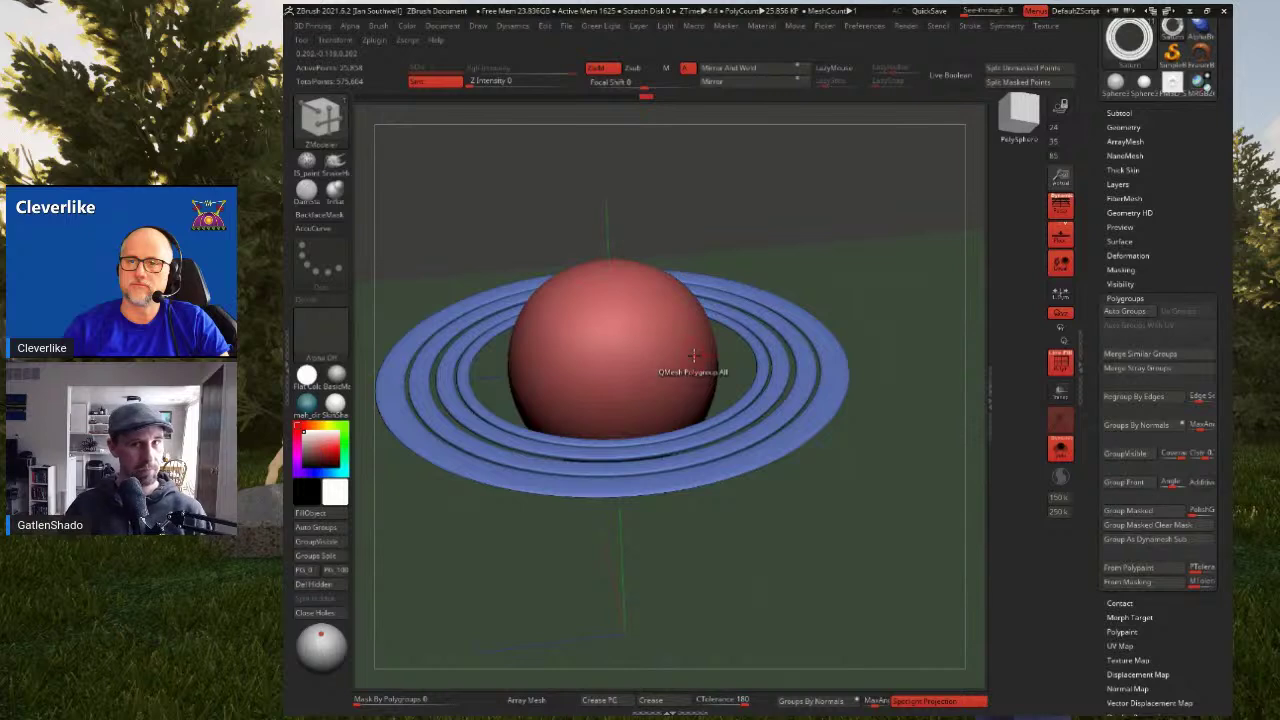
pyautogui.keyDown('ctrl'); pyautogui.moveTo(682, 368); pyautogui.dragTo(708, 349, button='right'); pyautogui.keyUp('ctrl')
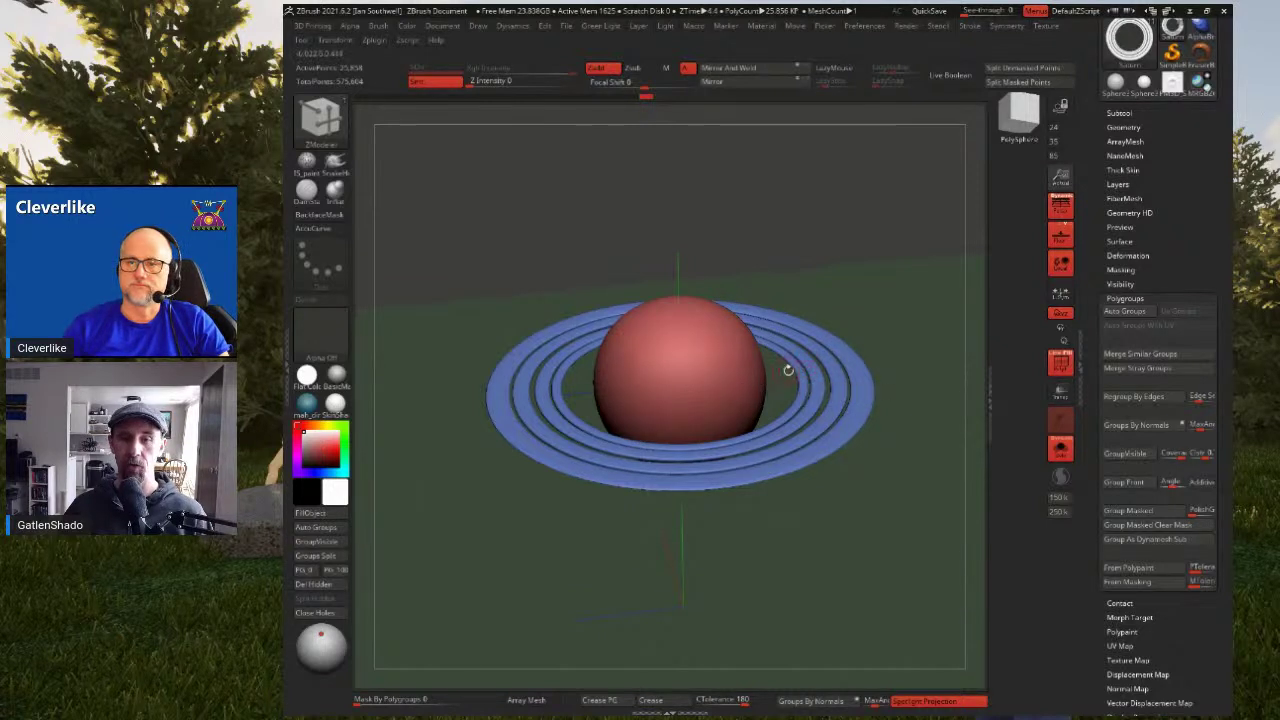
pyautogui.moveTo(788, 375)
pyautogui.keyDown('alt'); pyautogui.mouseDown()
pyautogui.moveTo(792, 350)
pyautogui.moveTo(808, 375)
pyautogui.moveTo(800, 363)
pyautogui.mouseUp(); pyautogui.keyUp('alt')
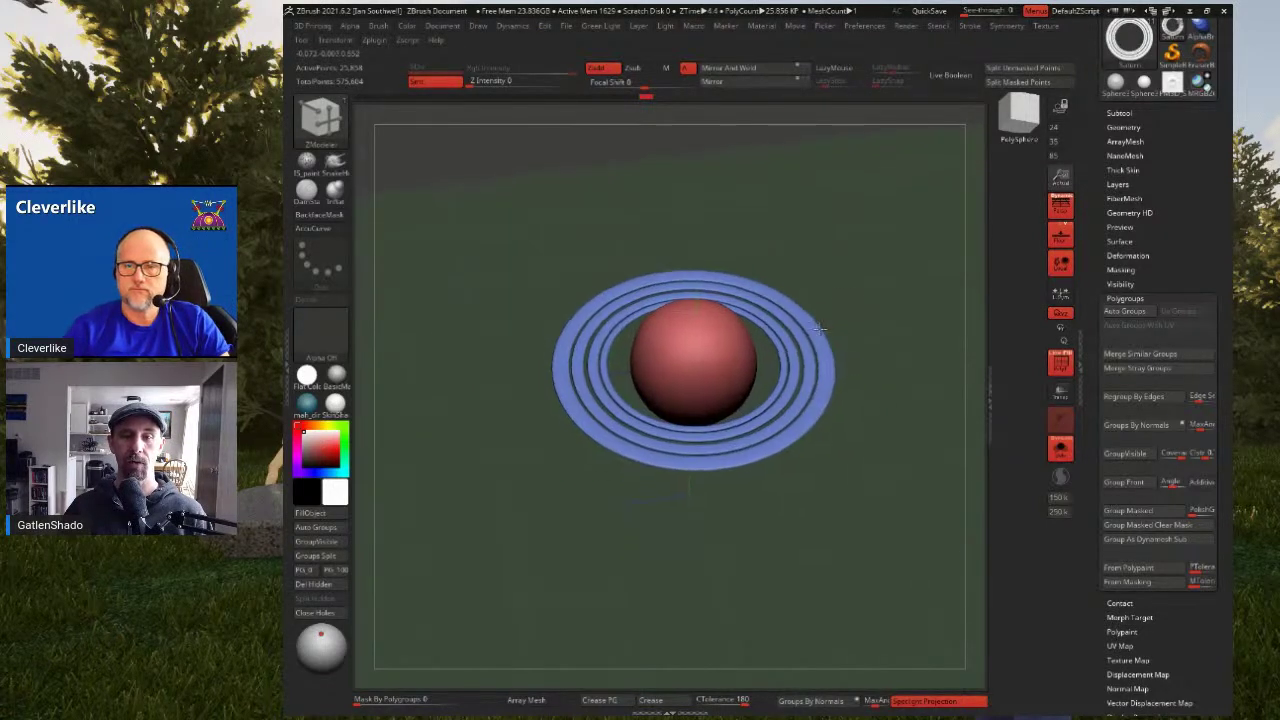
# Reopen the subtool list and make the Sun the active subtool
pyautogui.click(1124, 298)
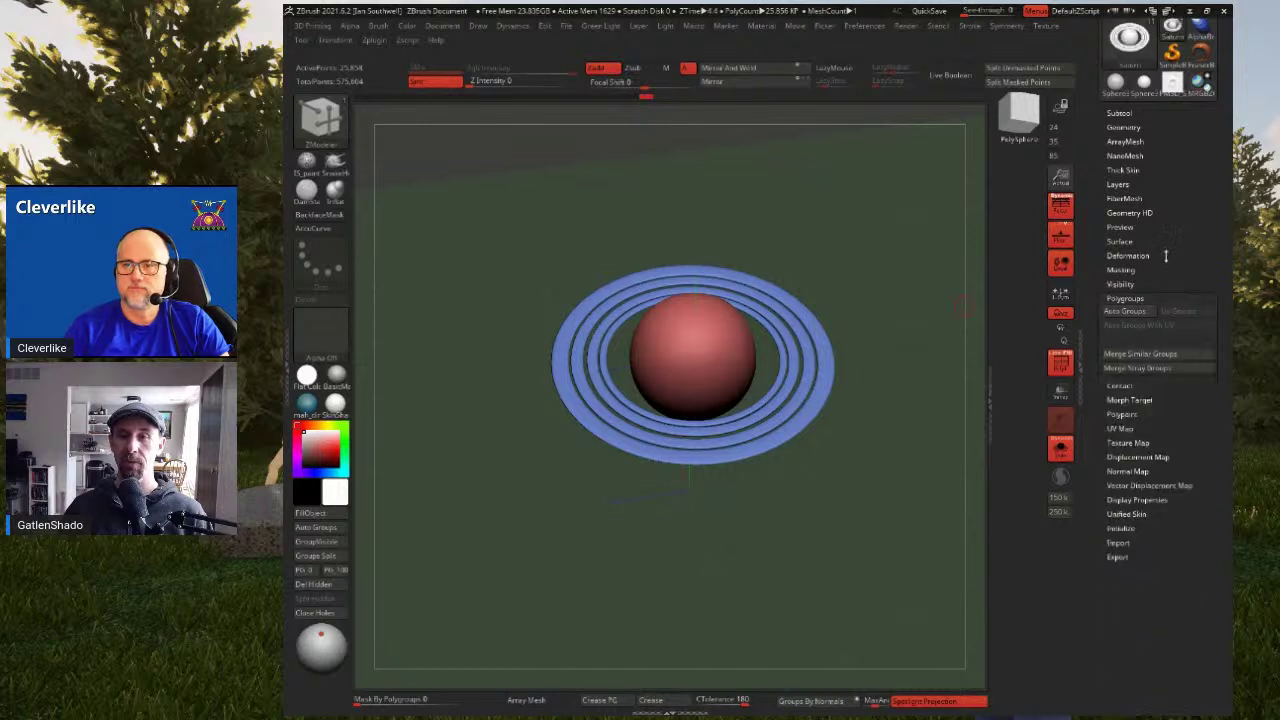
pyautogui.click(1119, 279)
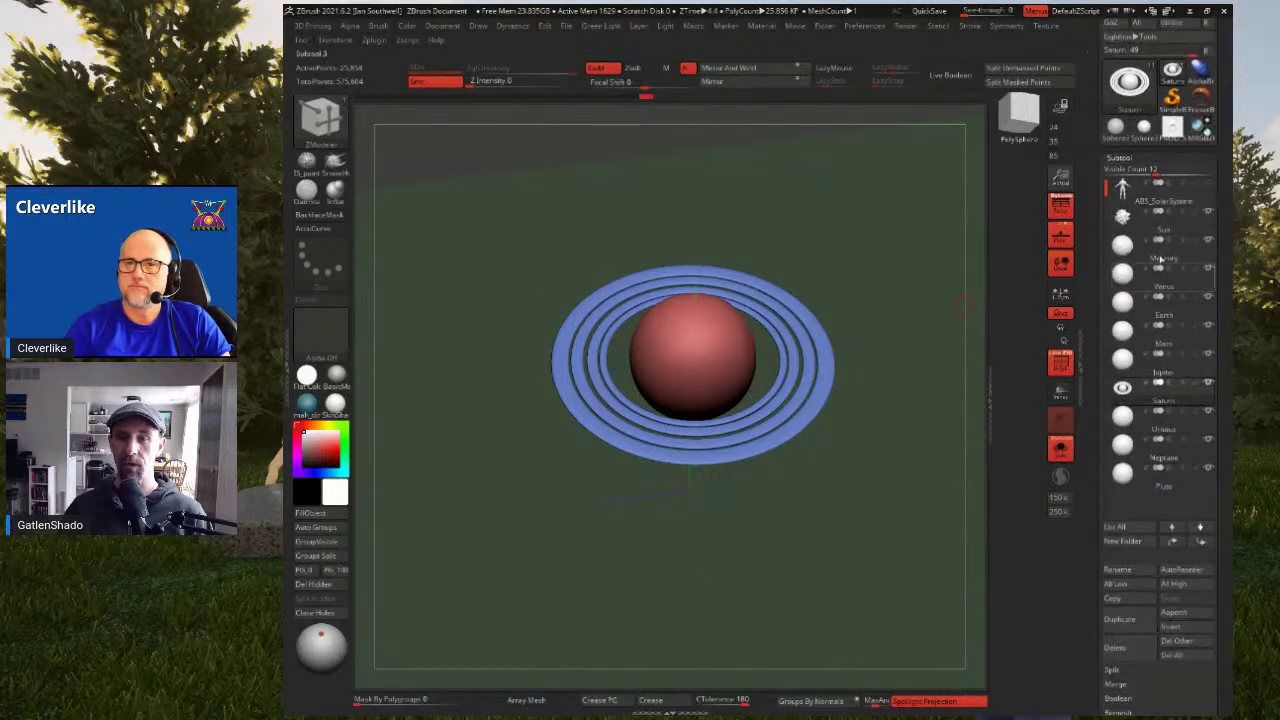
pyautogui.moveTo(1152, 490)
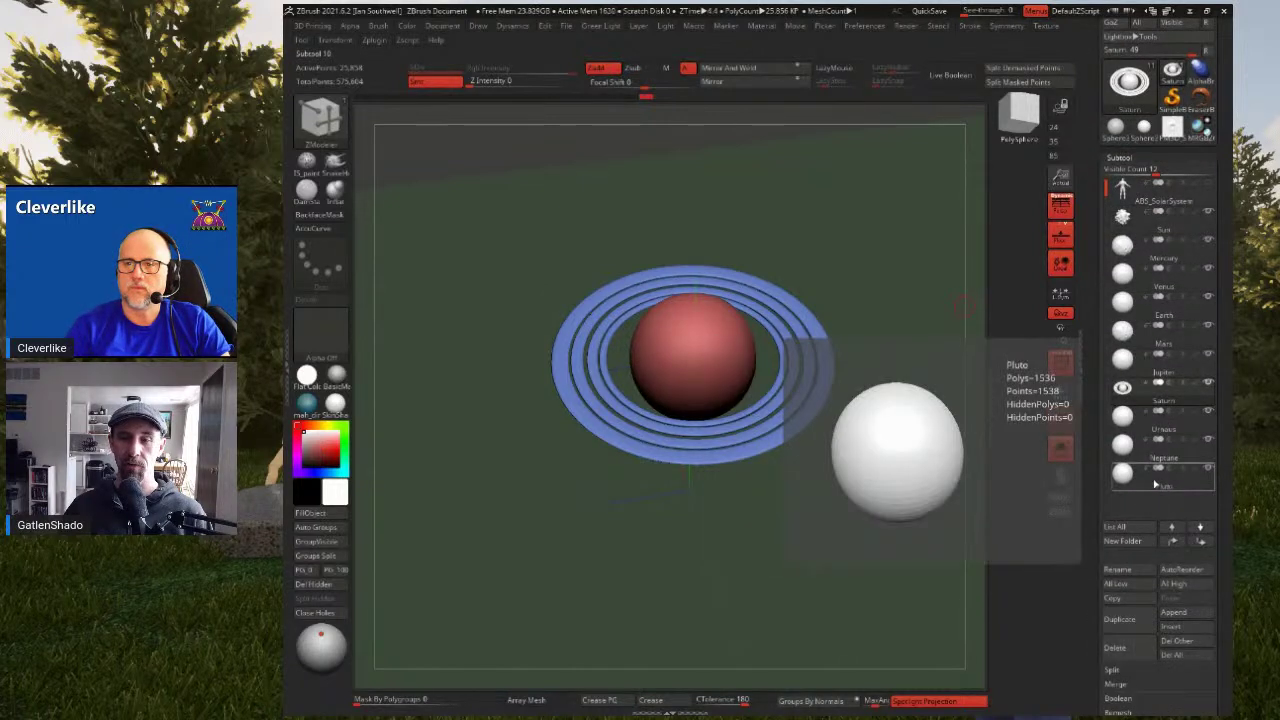
pyautogui.press('f')
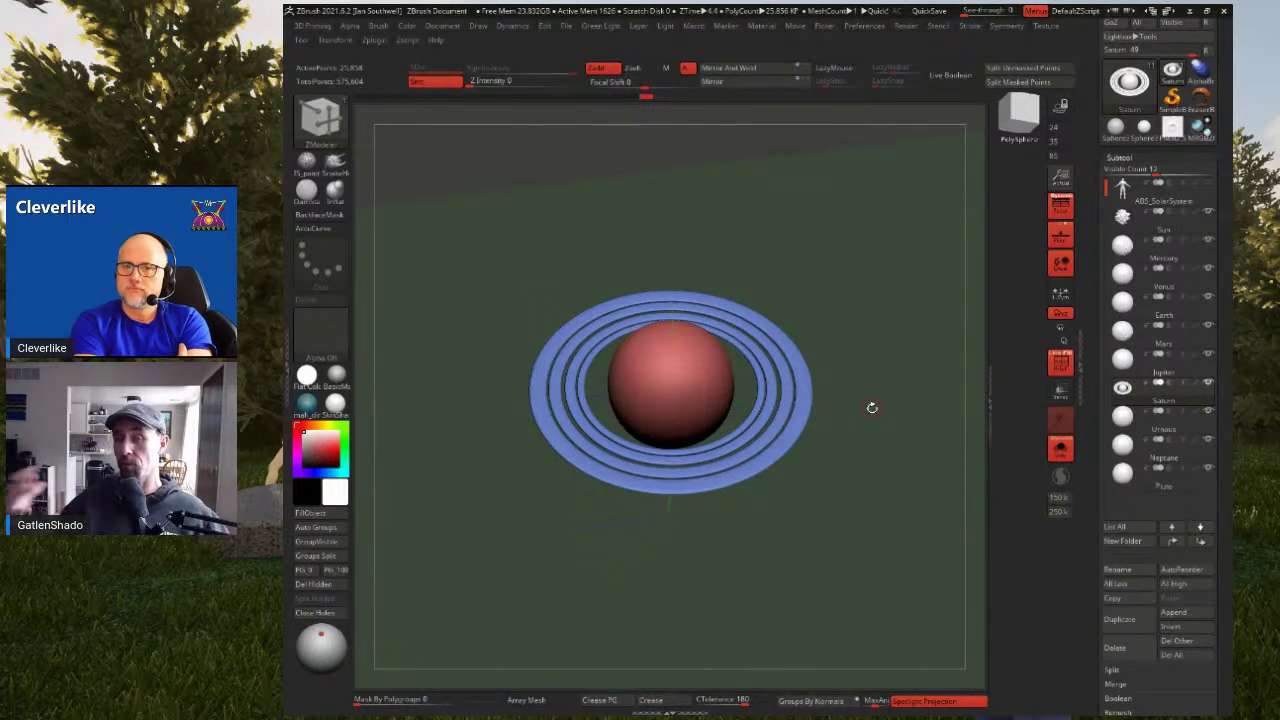
pyautogui.moveTo(1088, 282); pyautogui.dragTo(1089, 300)
pyautogui.scroll(1, 1090, 300)
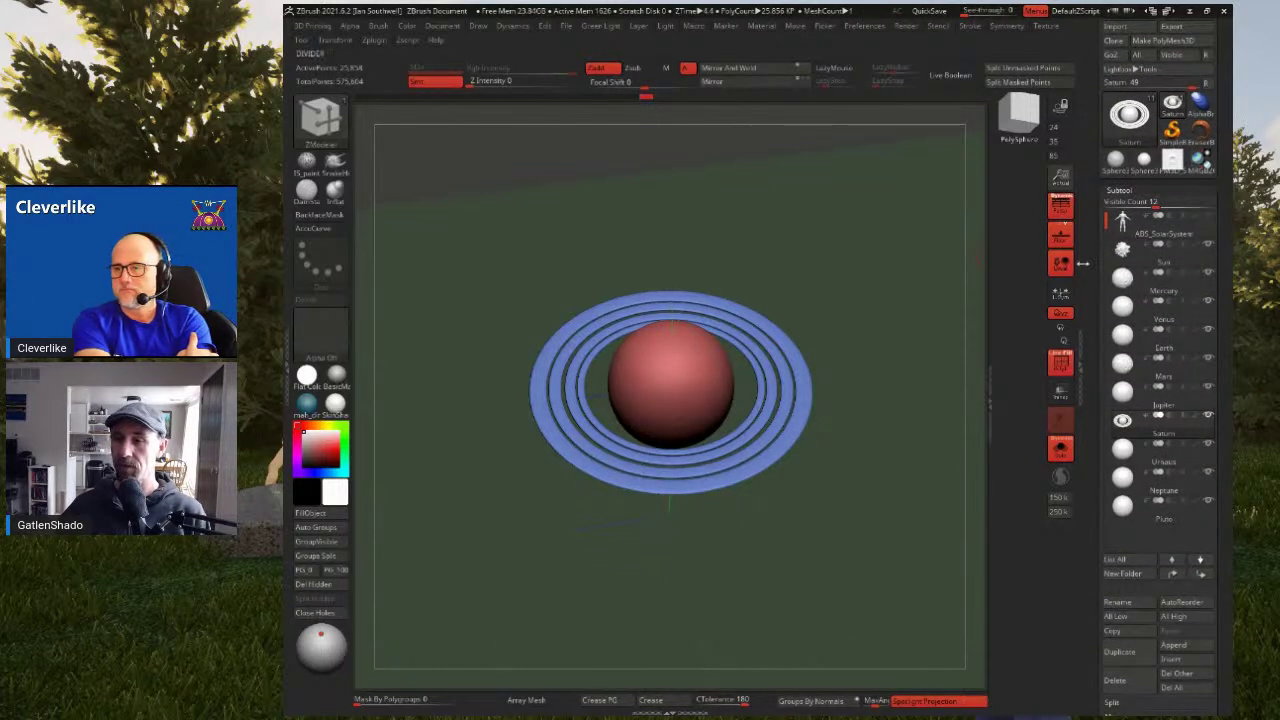
pyautogui.scroll(5, 1157, 240)
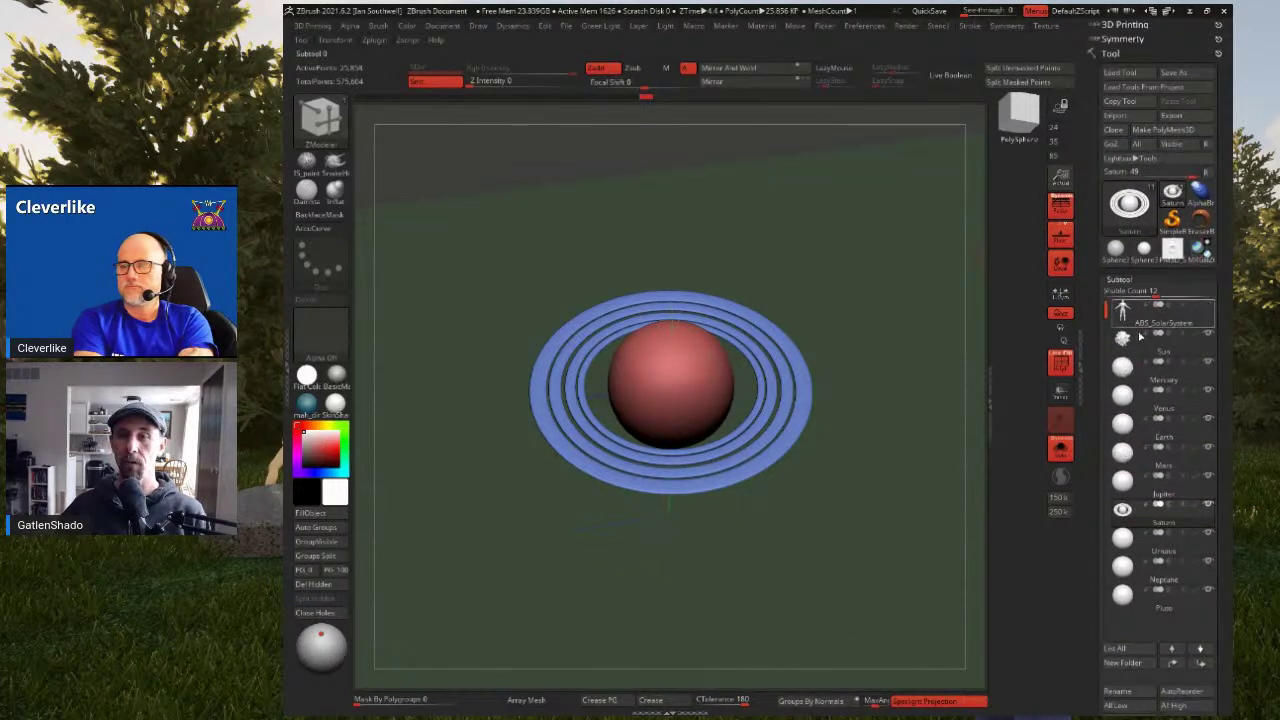
pyautogui.scroll(-2, 1157, 330)
pyautogui.click(1157, 324)
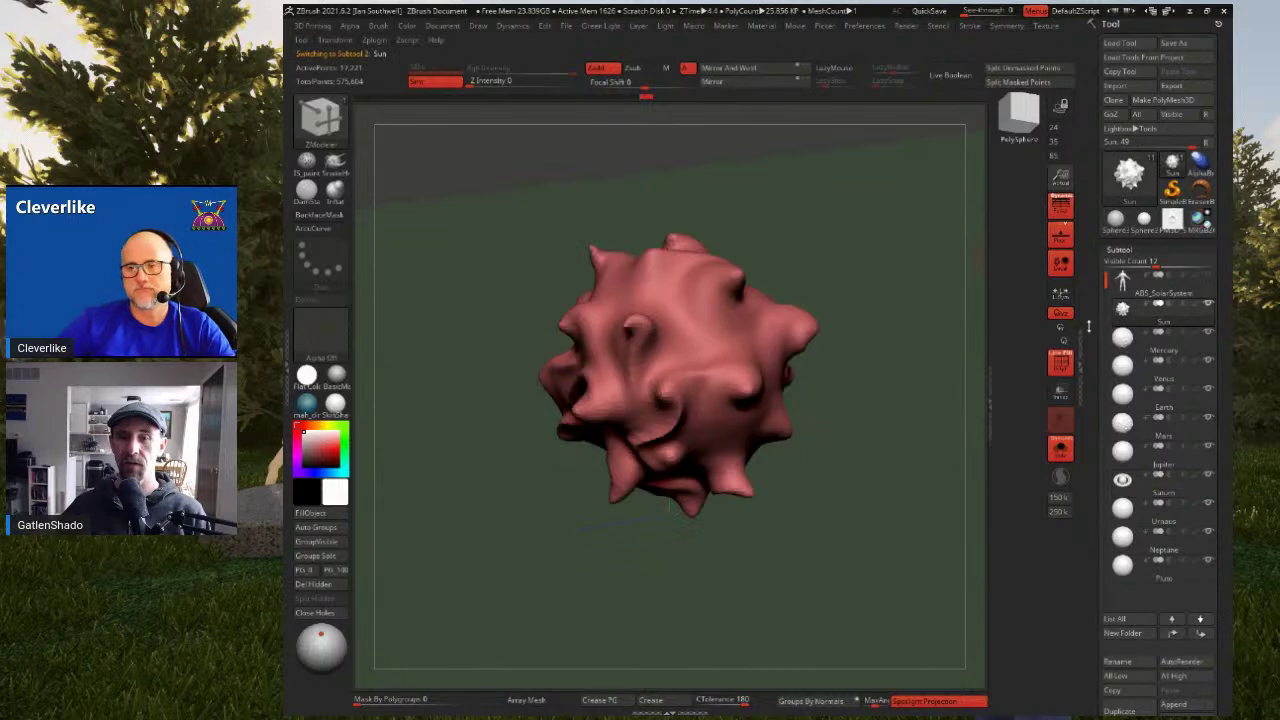
pyautogui.moveTo(1094, 314); pyautogui.dragTo(1092, 333)
pyautogui.moveTo(894, 352); pyautogui.dragTo(893, 359)
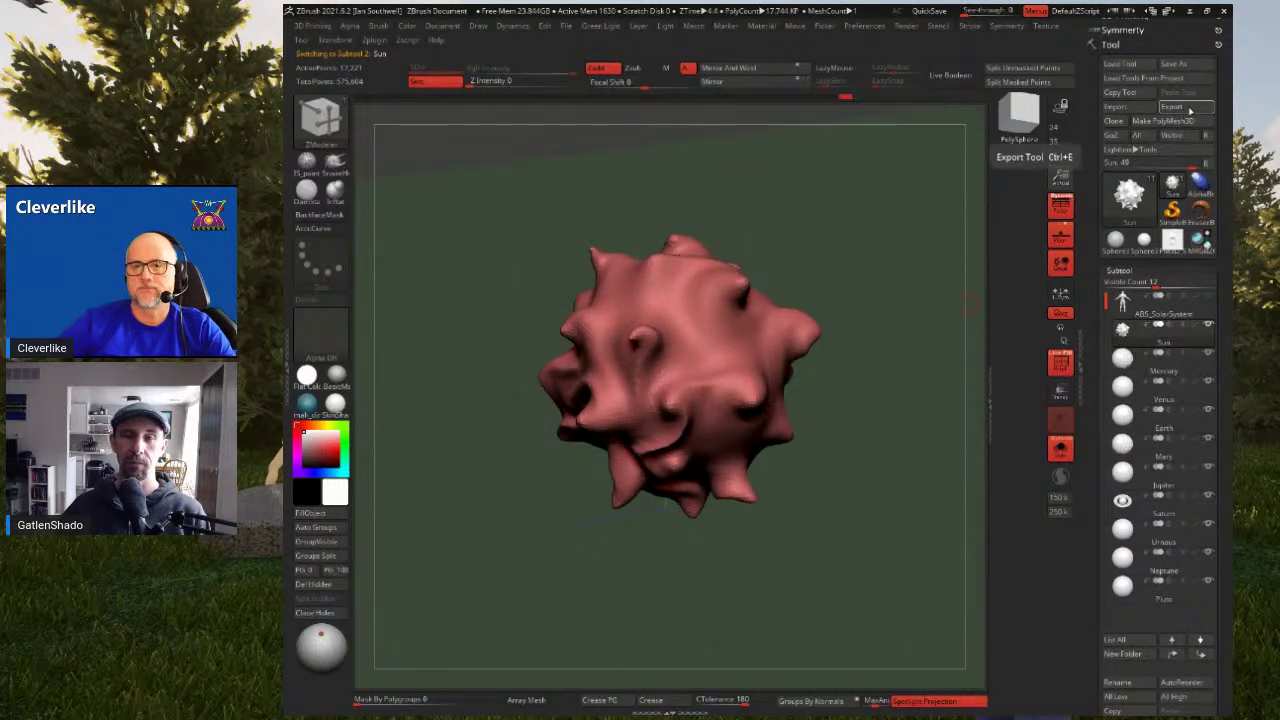
# Export the Sun in OBJ format as Sun.obj into a new Desktop folder named SolarSystem
pyautogui.click(1187, 108)
pyautogui.scroll(4, 577, 210)
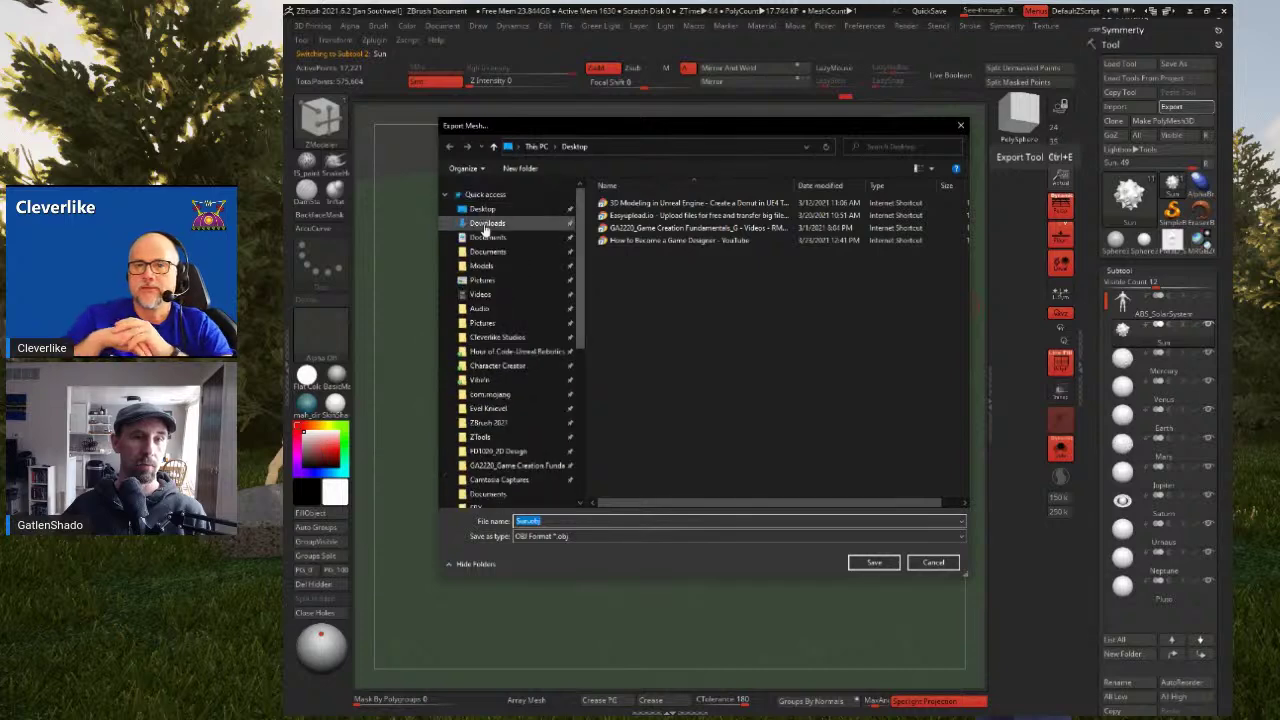
pyautogui.rightClick(564, 365)
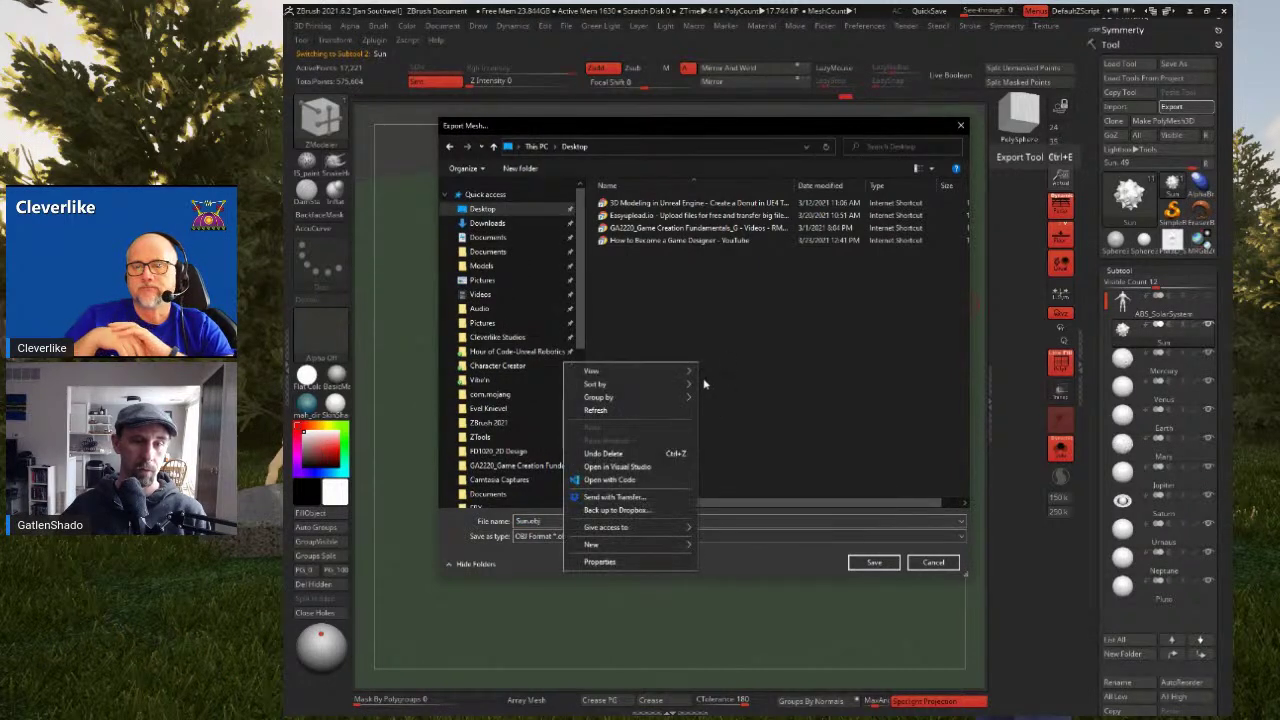
pyautogui.moveTo(641, 546)
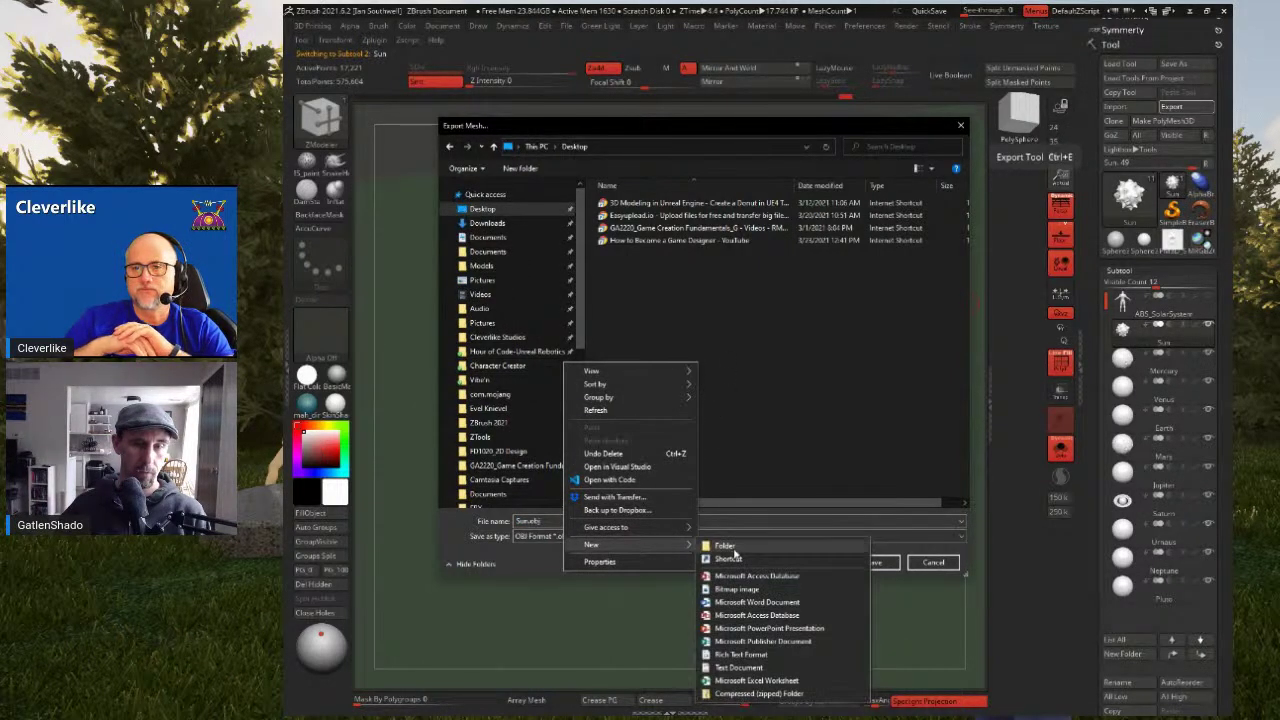
pyautogui.click(724, 546)
pyautogui.write('SolarSystem')
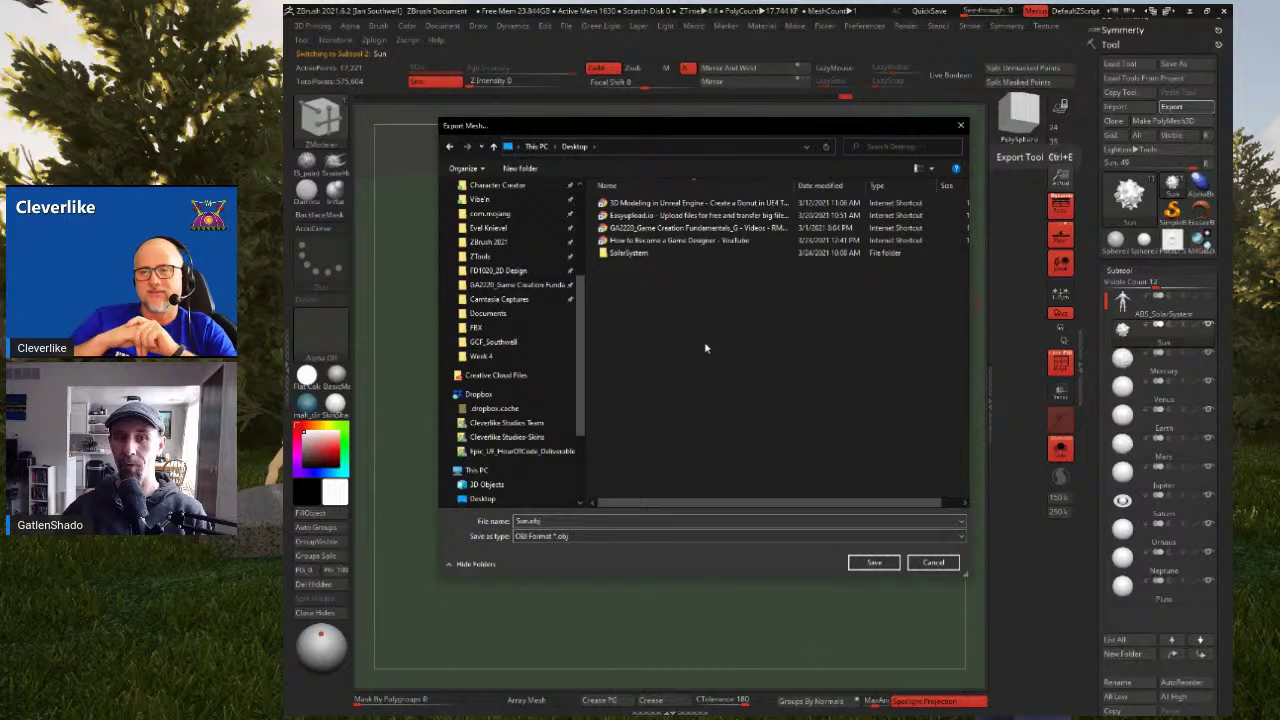
pyautogui.doubleClick(641, 255)
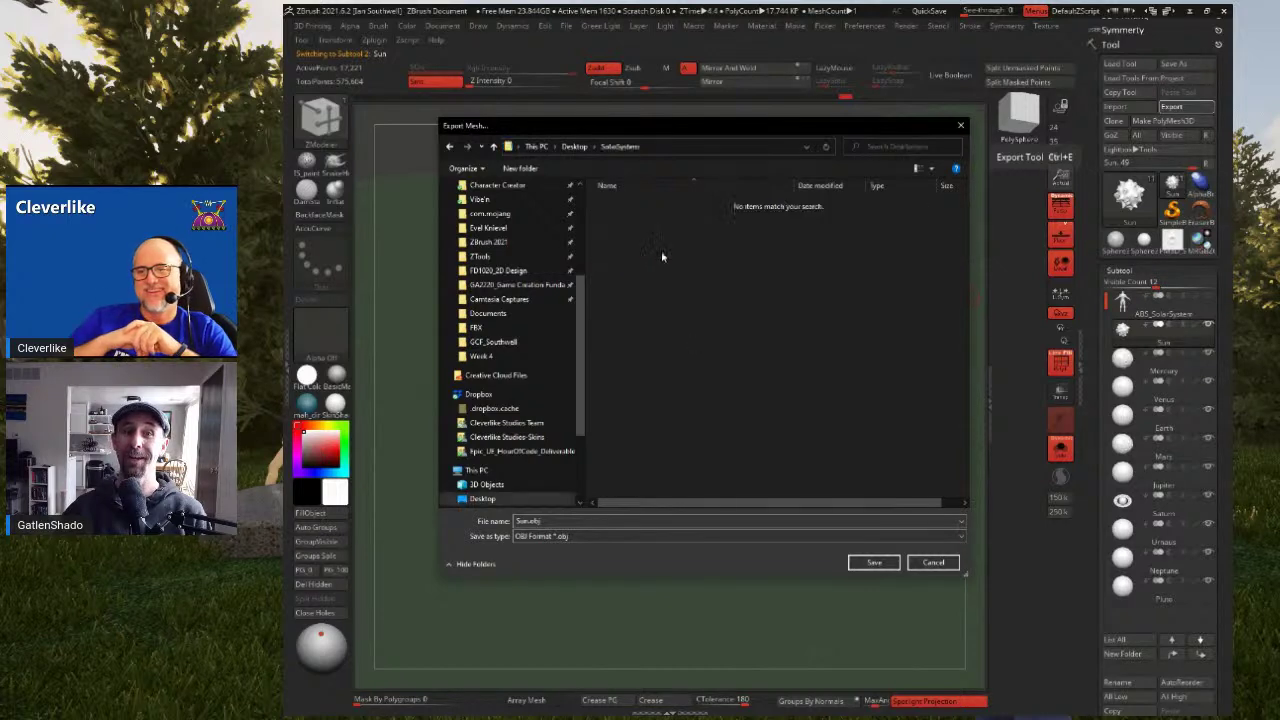
pyautogui.click(876, 563)
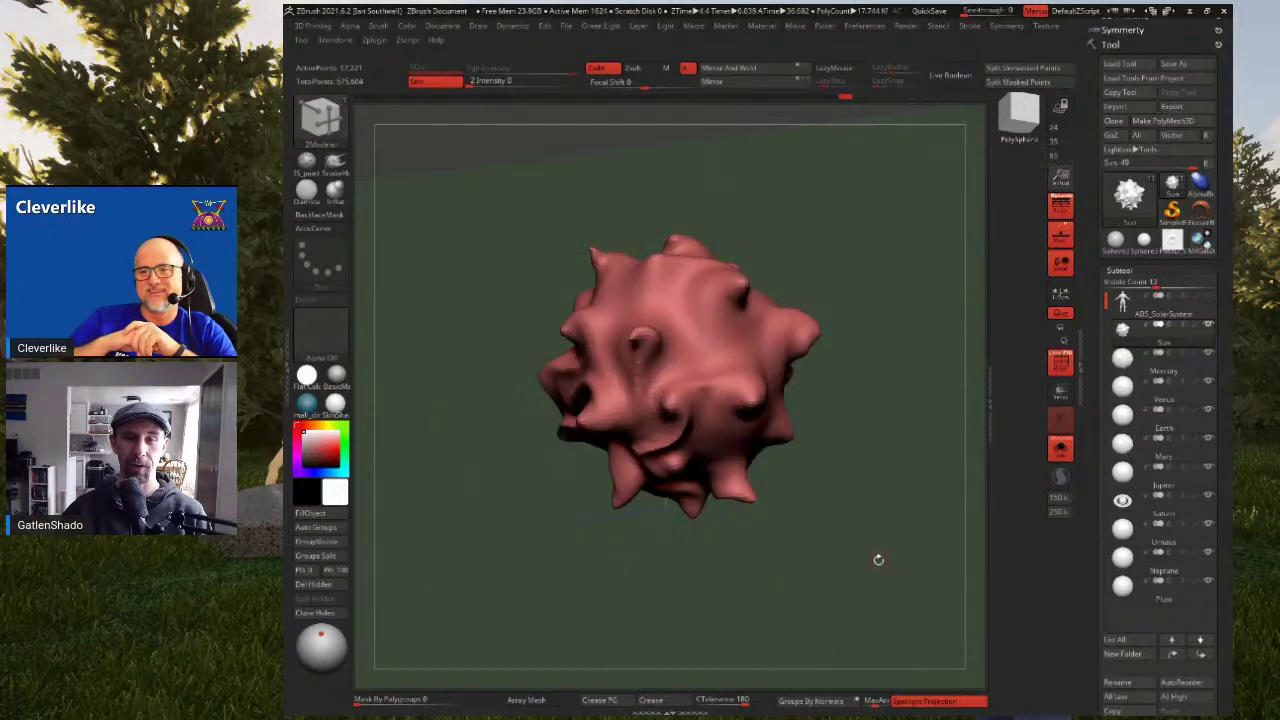
pyautogui.click(1155, 369)
pyautogui.hotkey('ctrl', 'e')
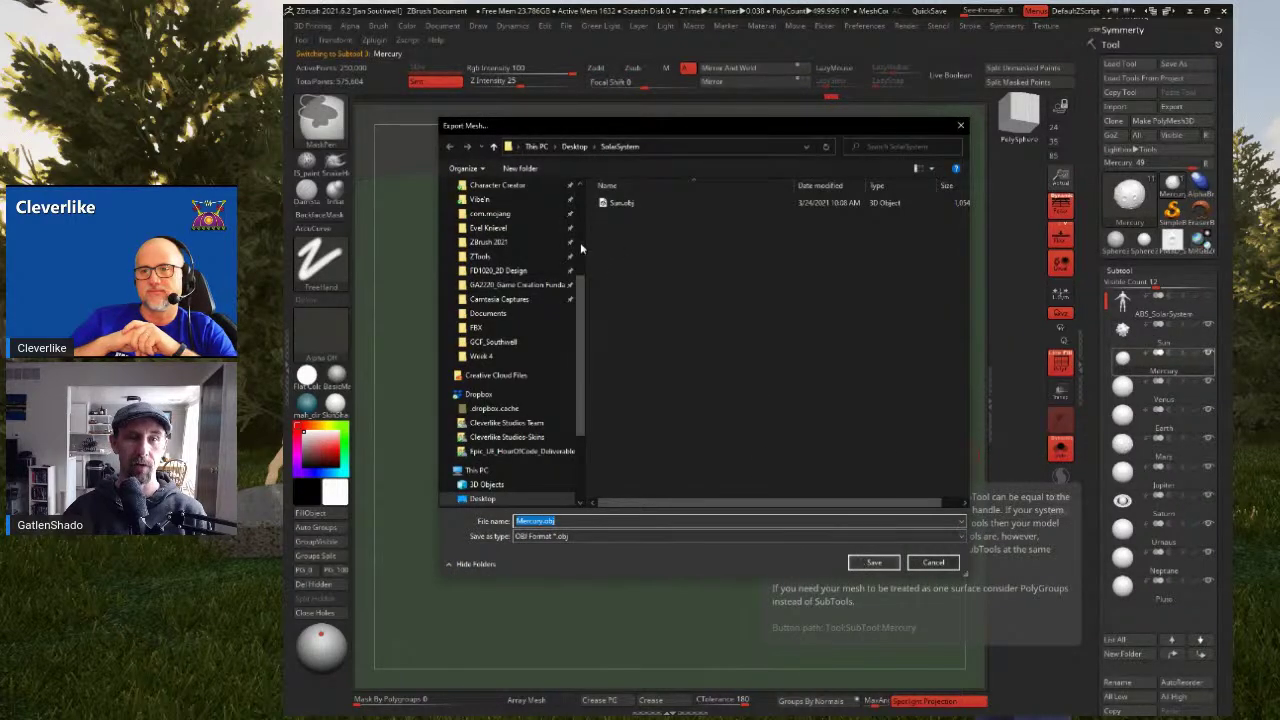
pyautogui.click(941, 563)
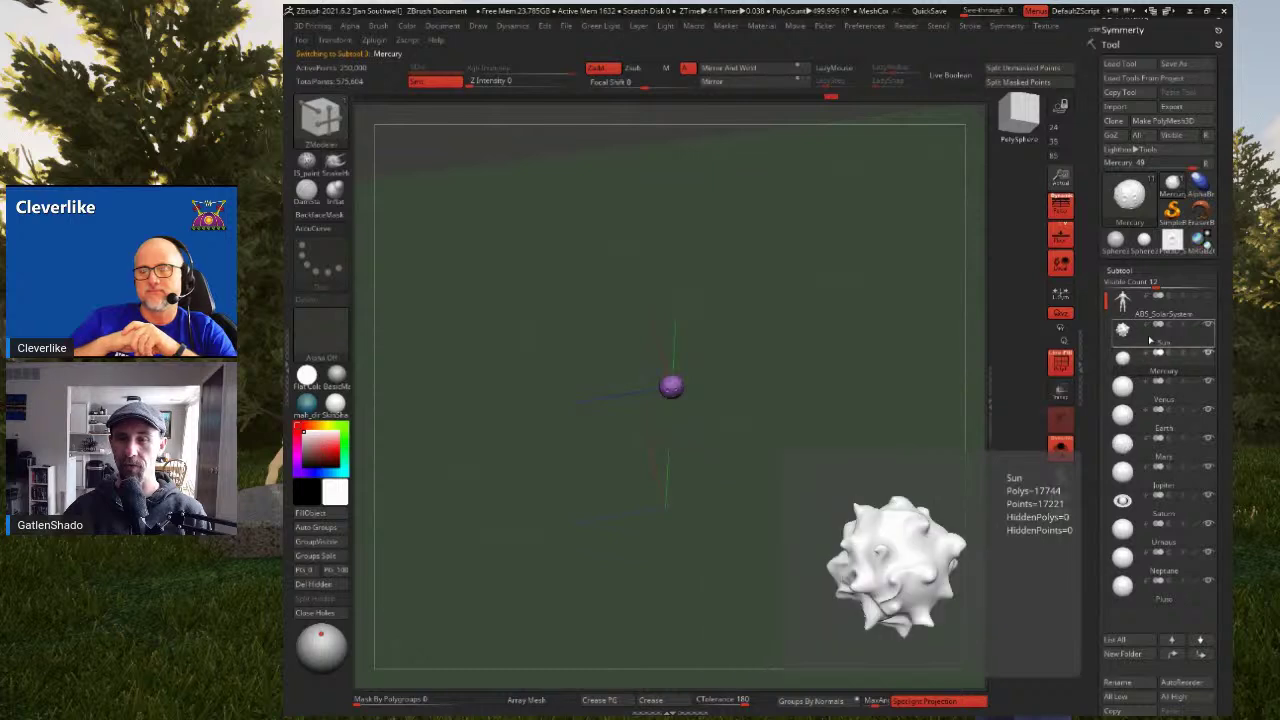
# With the Sun active, start an FBX export named Sun.fbx in the SolarSystem folder
pyautogui.click(1133, 352)
pyautogui.click(1171, 106)
pyautogui.click(700, 536)
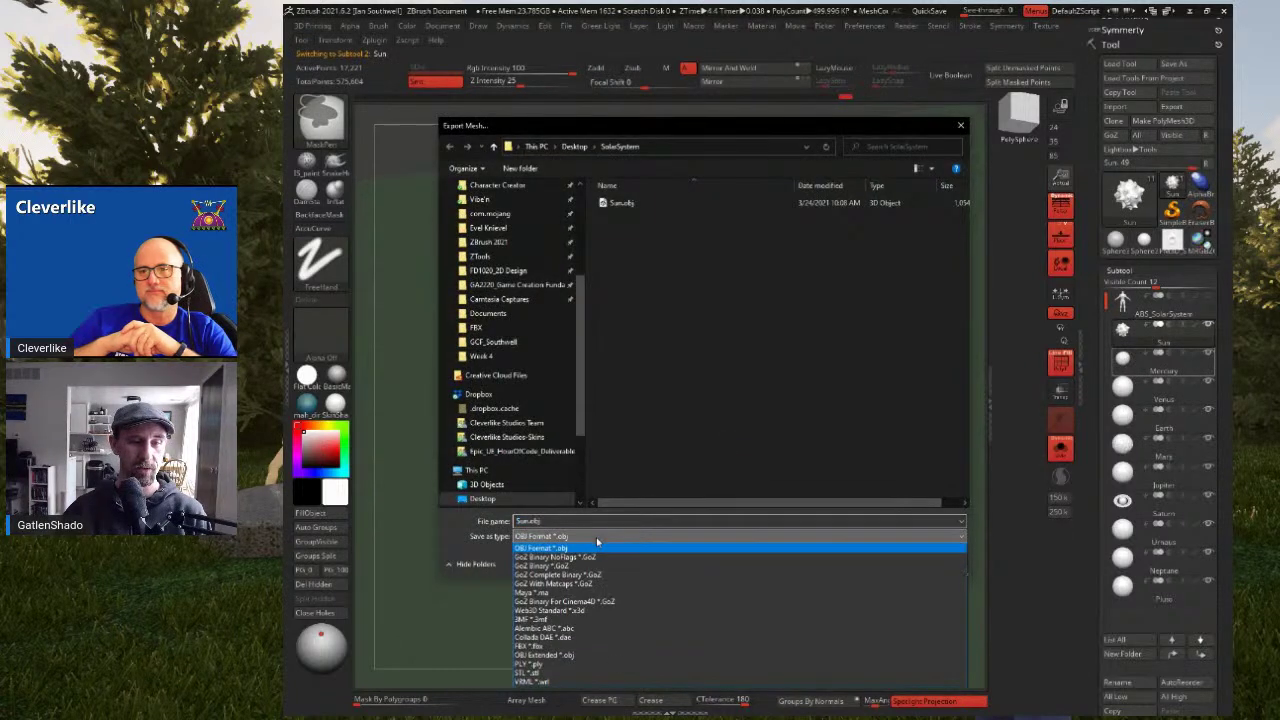
pyautogui.click(593, 647)
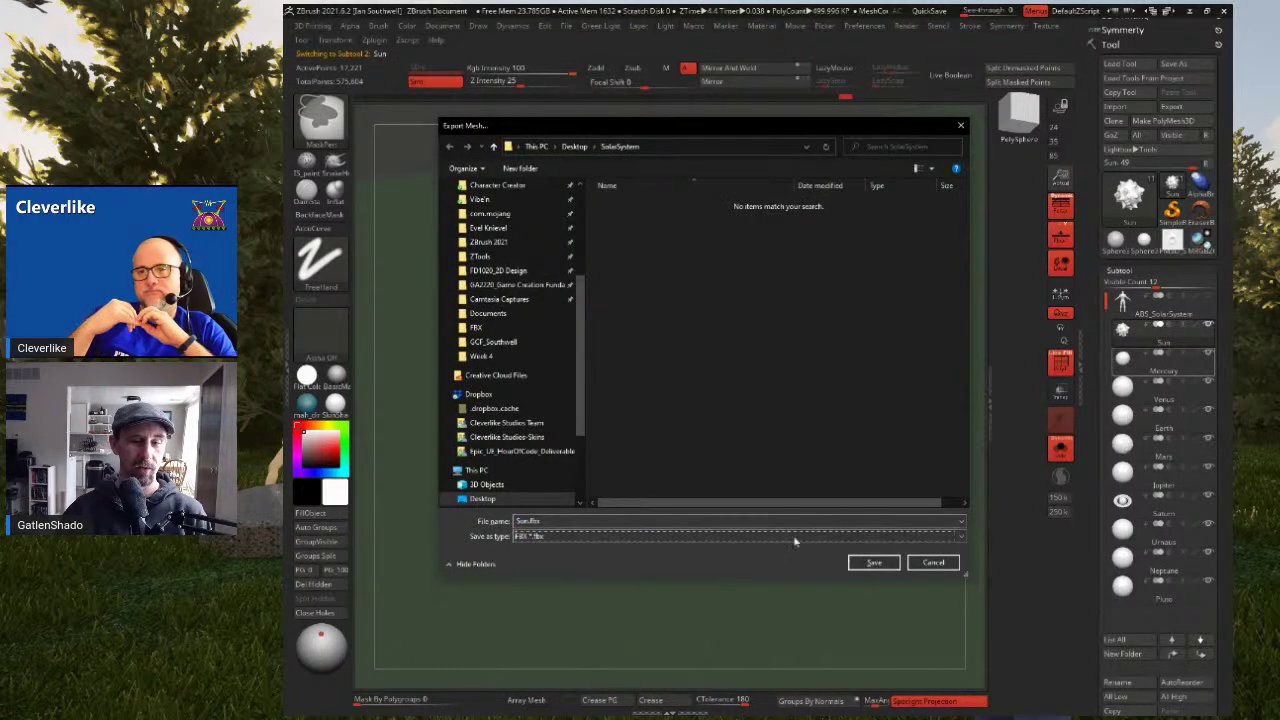
pyautogui.click(874, 563)
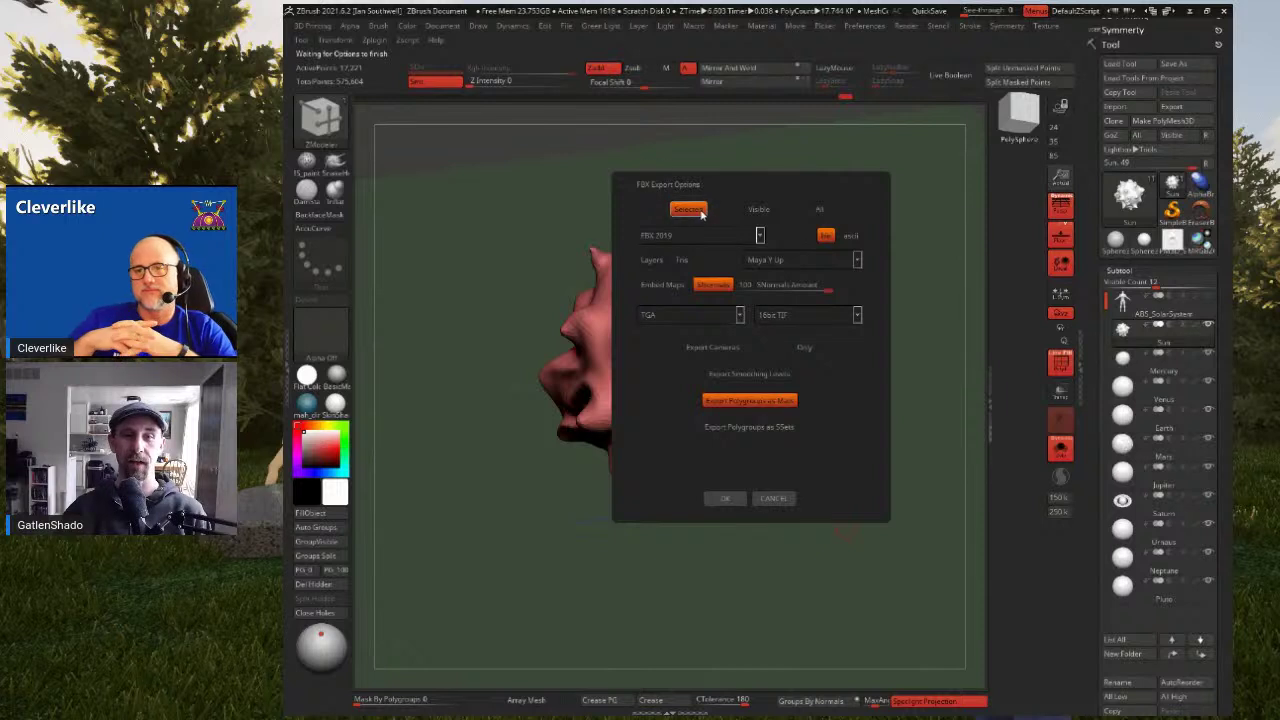
# Finish the Sun's FBX export with the Visible scope and Export Polygroups as Mats enabled
pyautogui.click(759, 211)
pyautogui.click(820, 210)
pyautogui.click(688, 210)
pyautogui.click(760, 210)
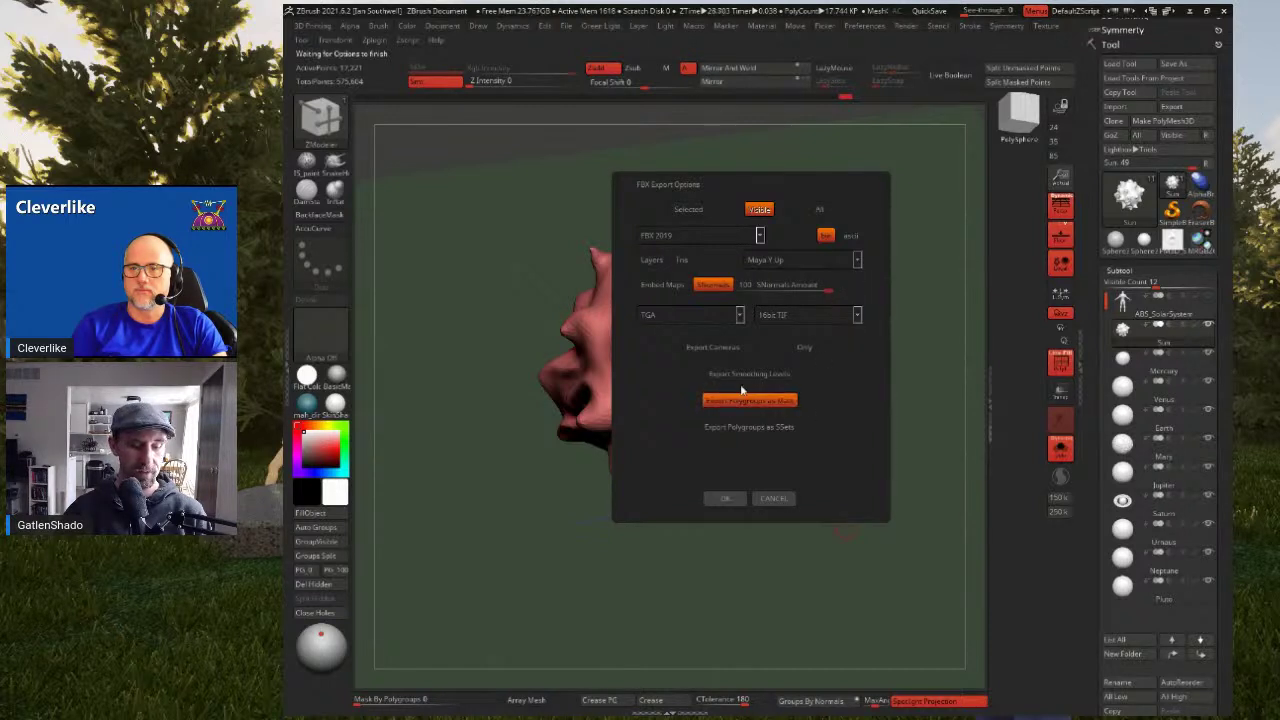
pyautogui.moveTo(755, 378)
pyautogui.mouseDown()
pyautogui.moveTo(680, 386)
pyautogui.moveTo(756, 410)
pyautogui.moveTo(808, 396)
pyautogui.mouseUp()
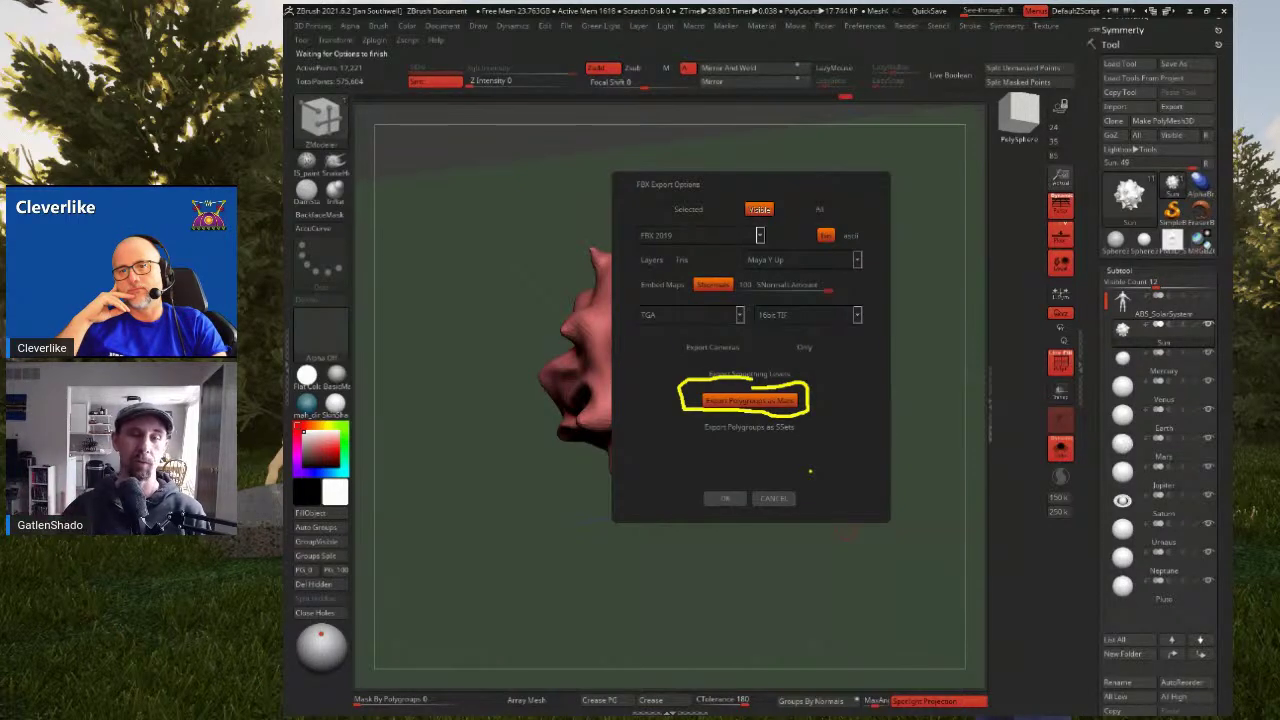
pyautogui.click(731, 499)
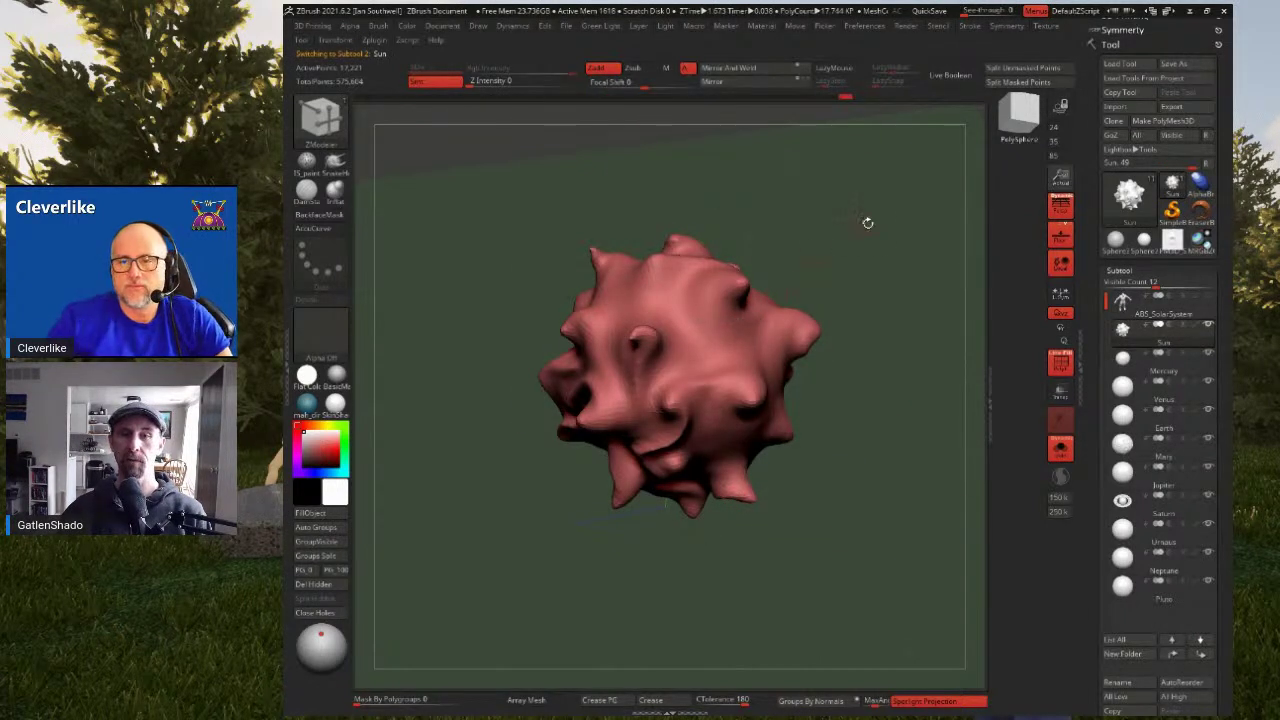
# Check the exported Sun files in the Desktop SolarSystem folder, then return to ZBrush
pyautogui.click(1191, 12)
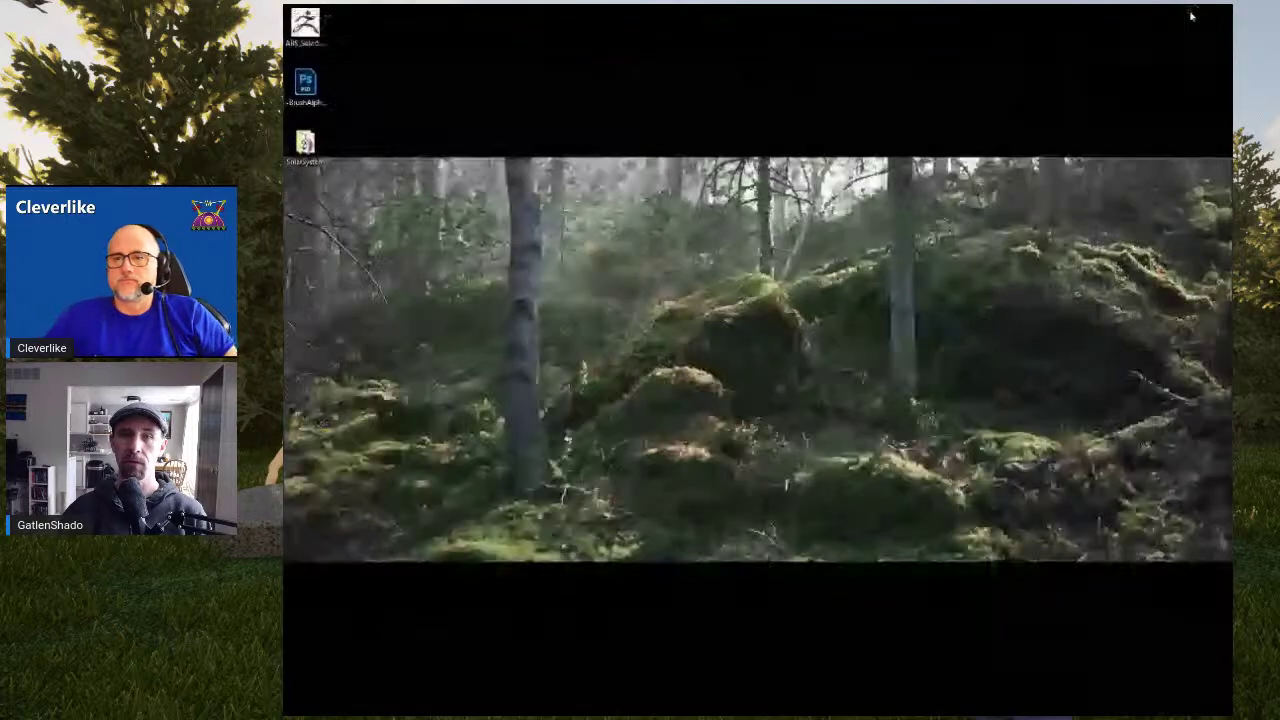
pyautogui.doubleClick(321, 145)
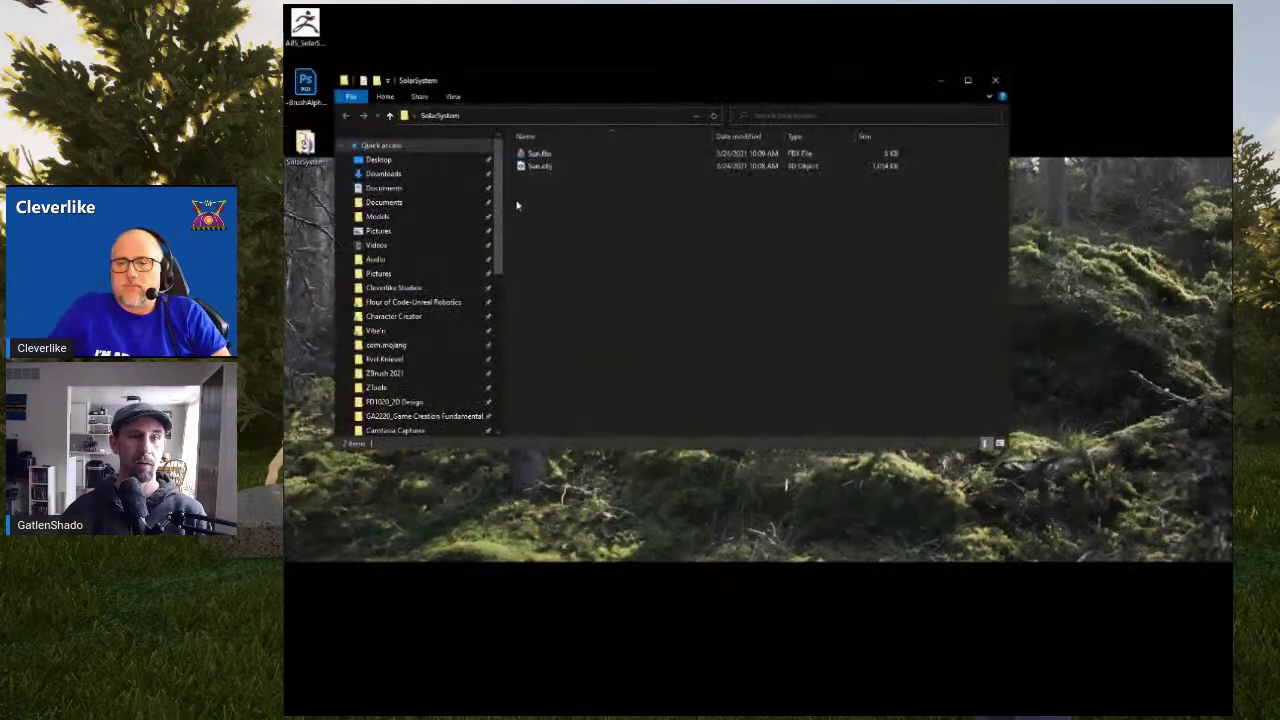
pyautogui.click(570, 155)
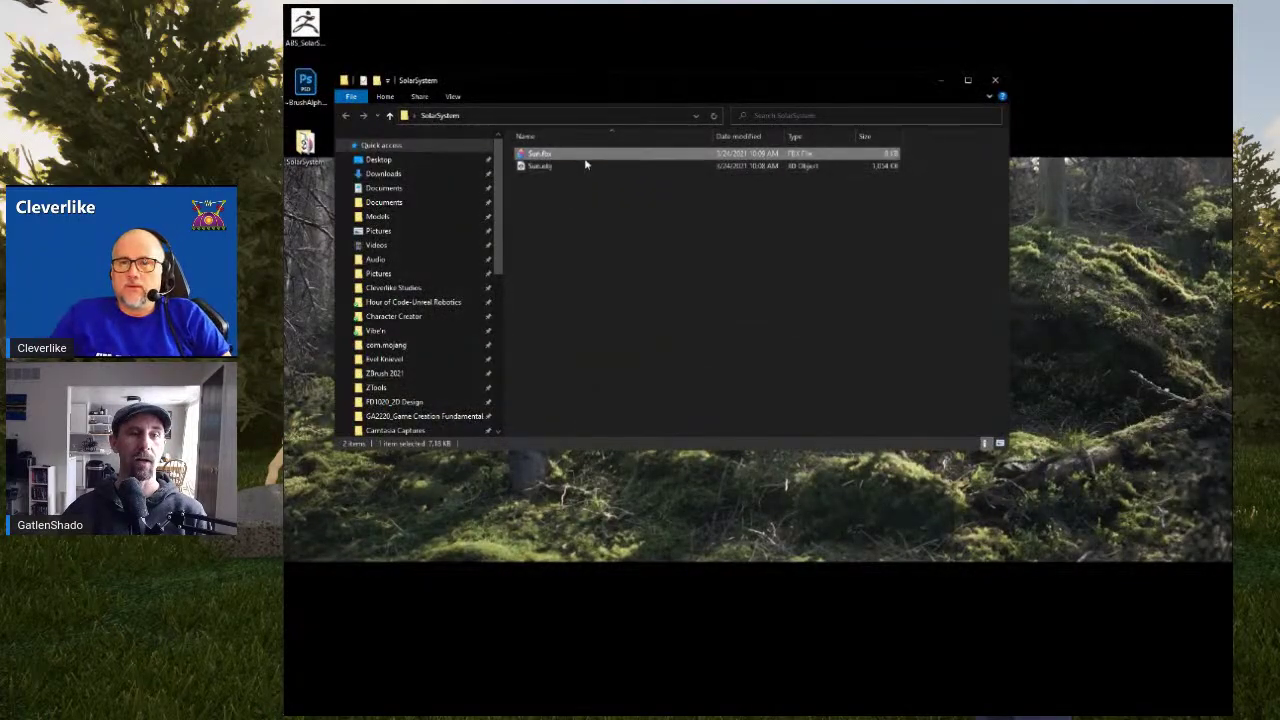
pyautogui.hotkey('alt', 'Tab')
pyautogui.hotkey('alt', 'Tab')
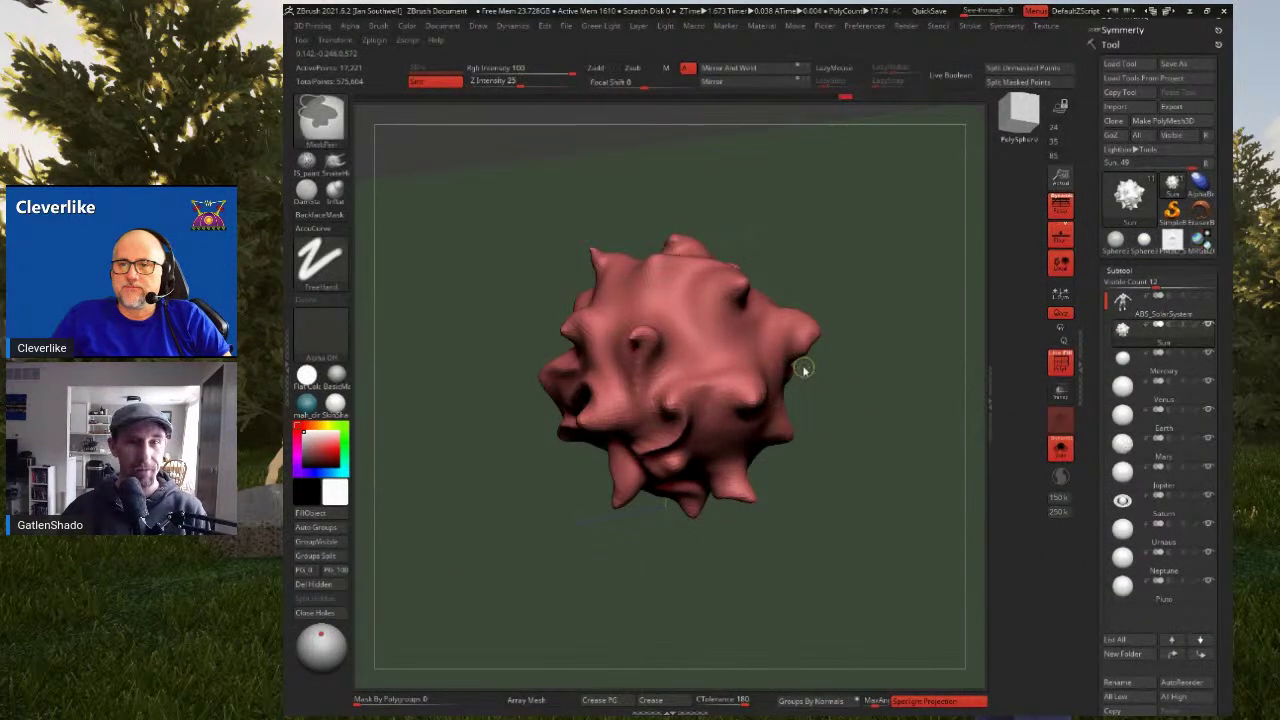
# Export the Sun as FBX again, replacing the existing Sun.fbx and setting the scope to Selected
pyautogui.hotkey('ctrl', 'e')
pyautogui.click(874, 562)
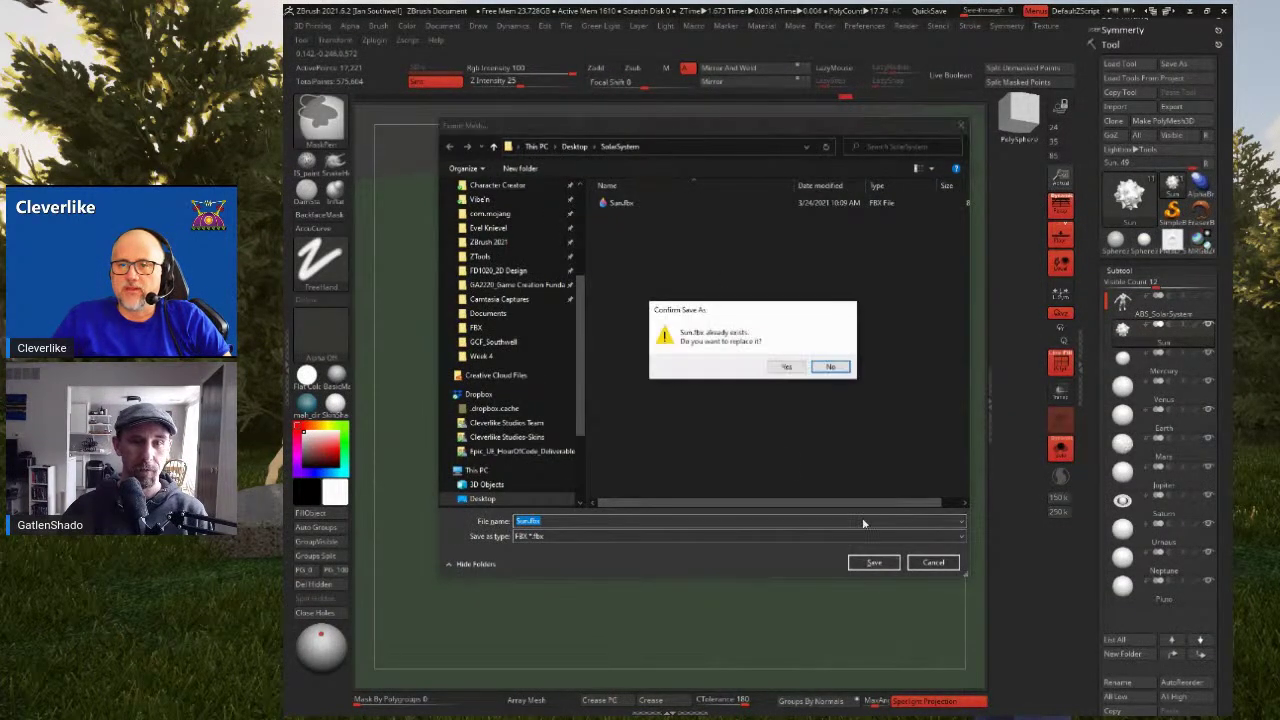
pyautogui.click(787, 368)
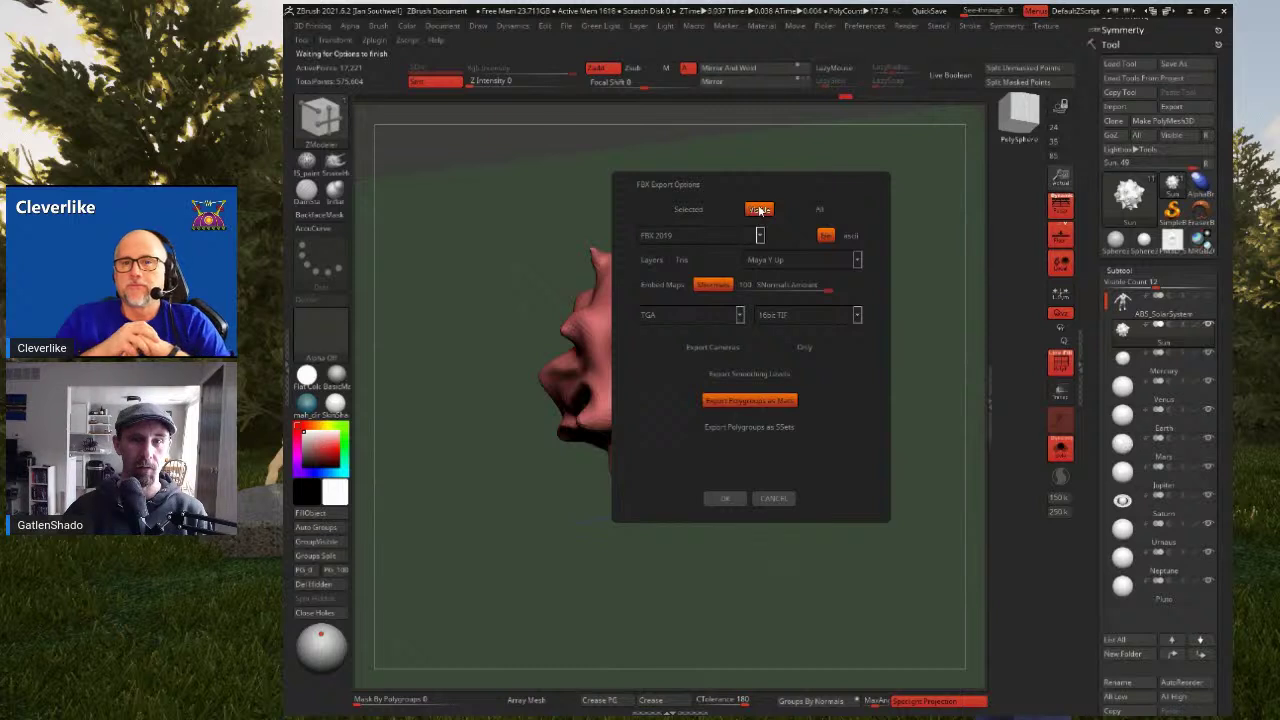
pyautogui.click(819, 209)
pyautogui.click(759, 210)
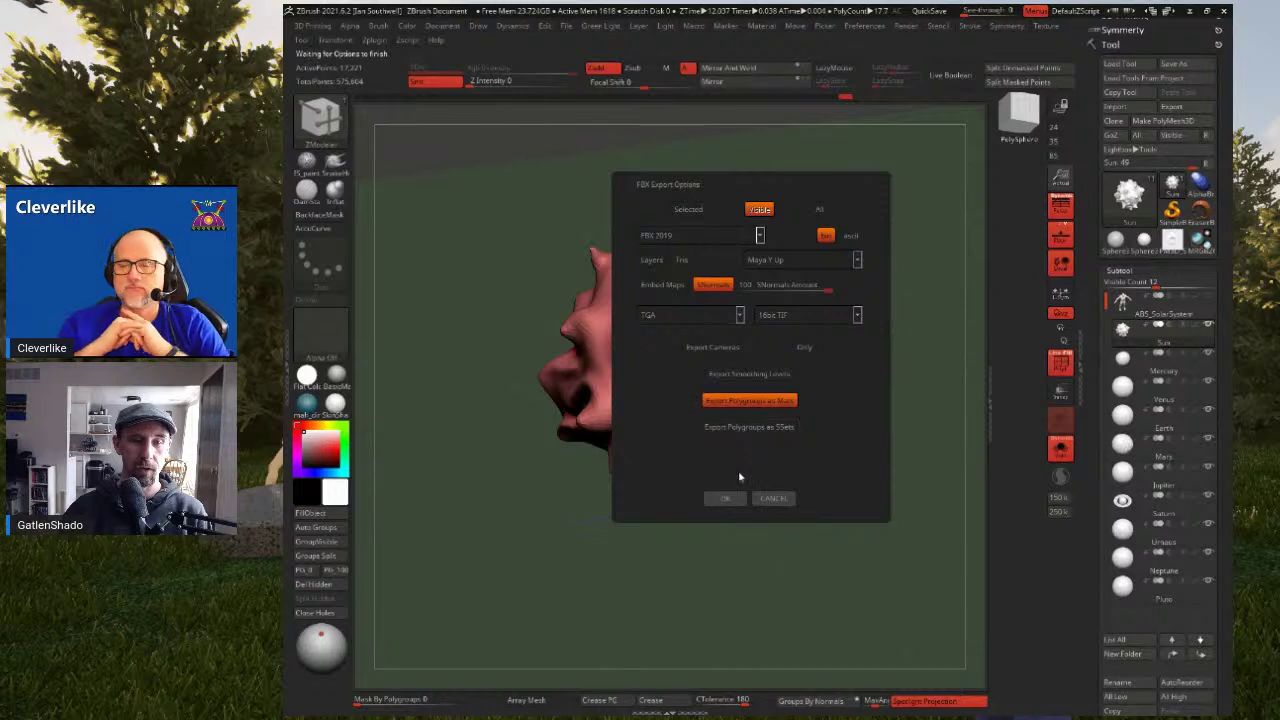
pyautogui.click(688, 209)
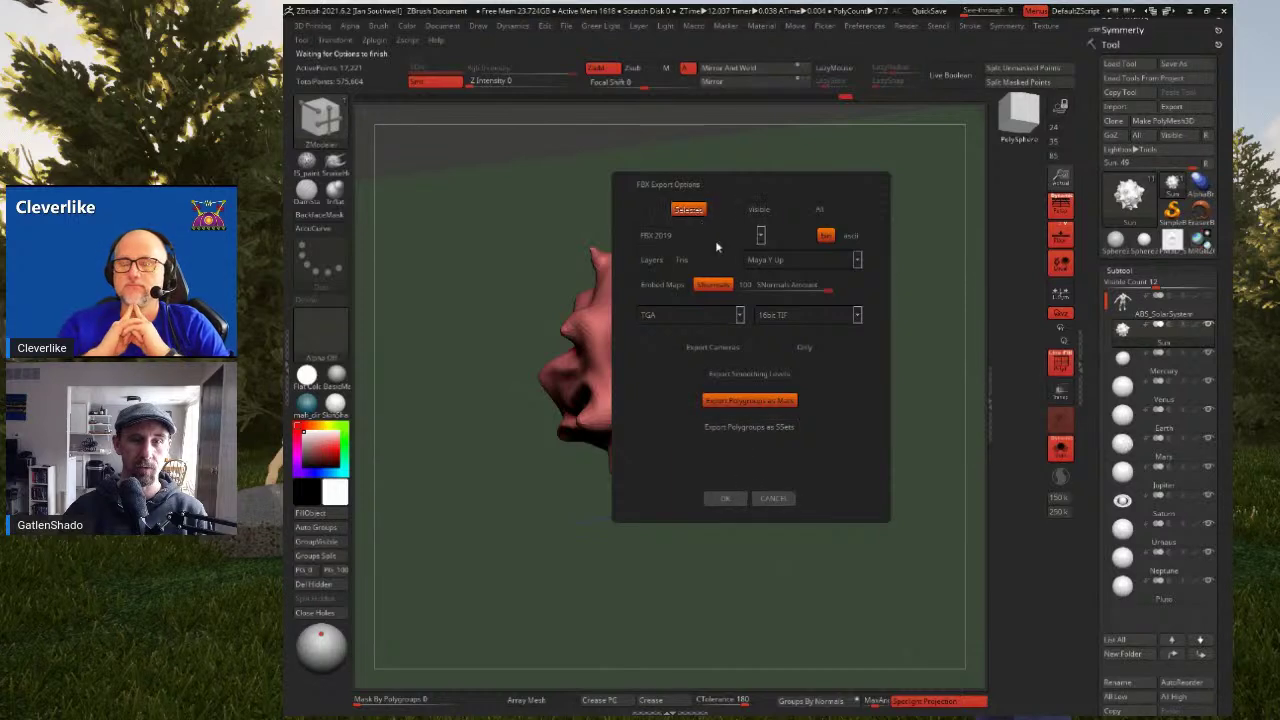
pyautogui.click(726, 498)
# Export the Mercury and Venus subtools individually as Mercury.fbx and Venus.fbx into the SolarSystem folder
pyautogui.click(1160, 372)
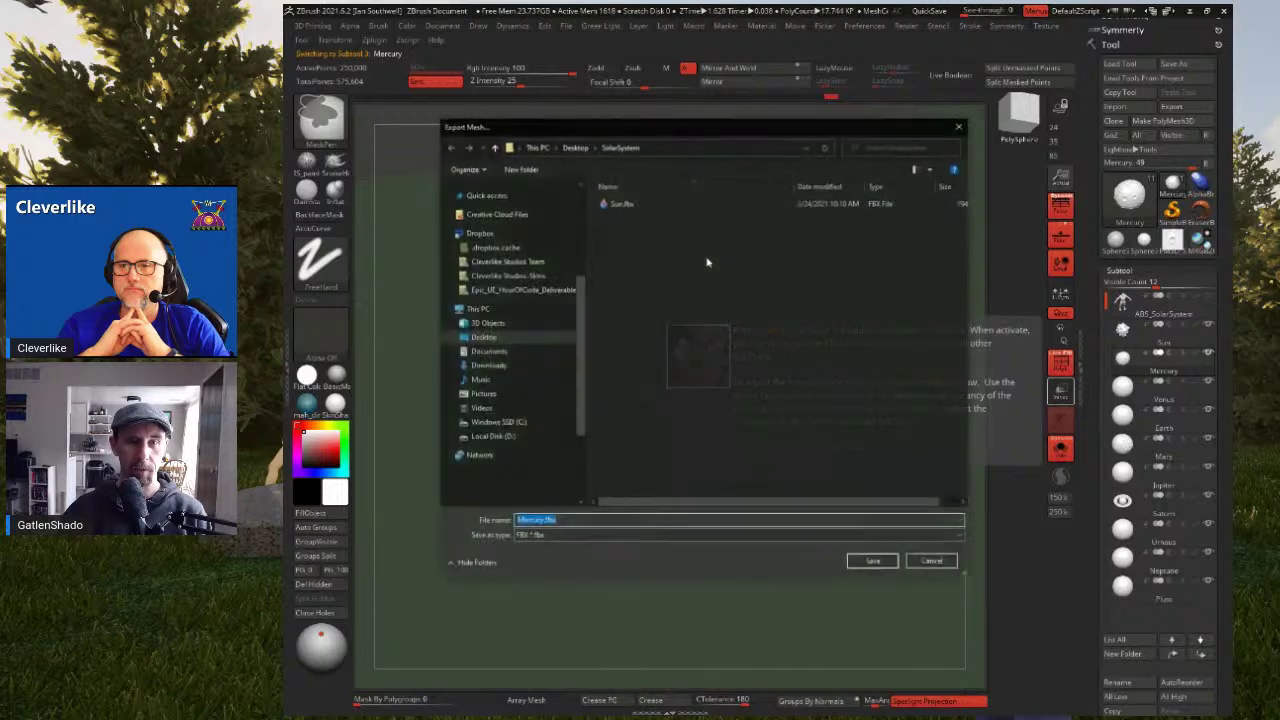
pyautogui.click(877, 569)
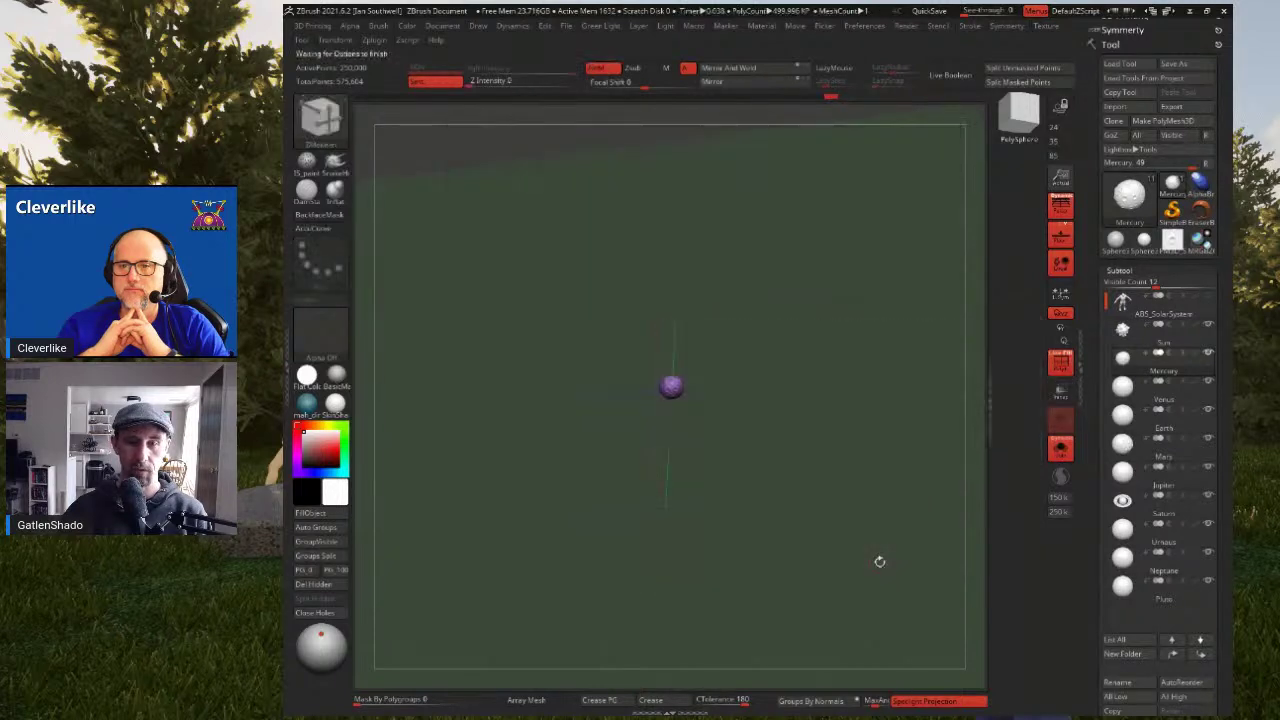
pyautogui.click(723, 499)
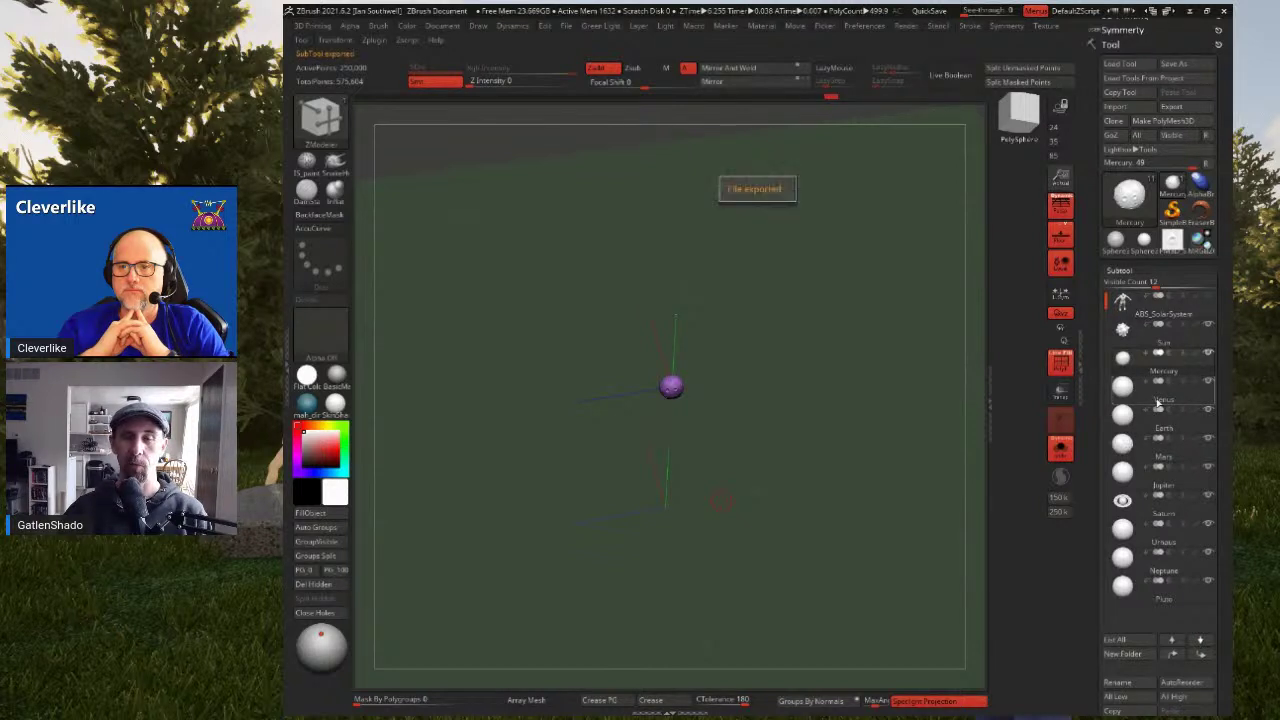
pyautogui.click(1158, 402)
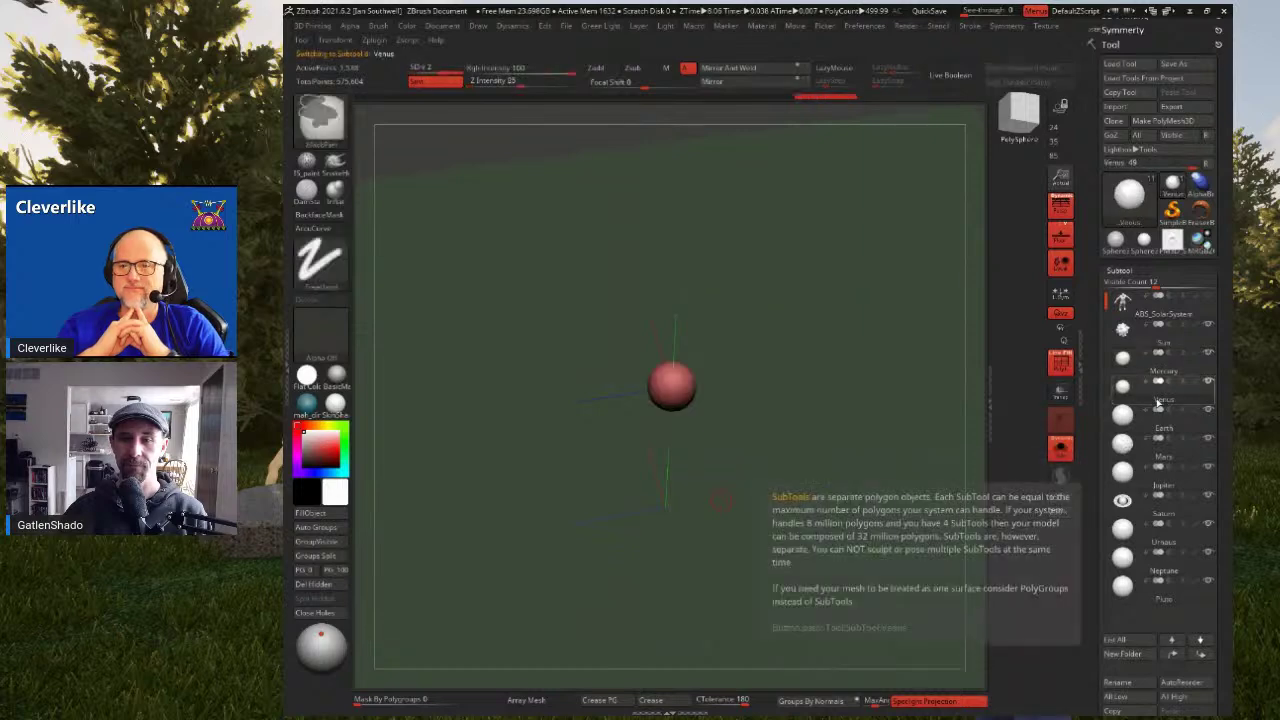
pyautogui.hotkey('ctrl', 'e')
pyautogui.click(855, 561)
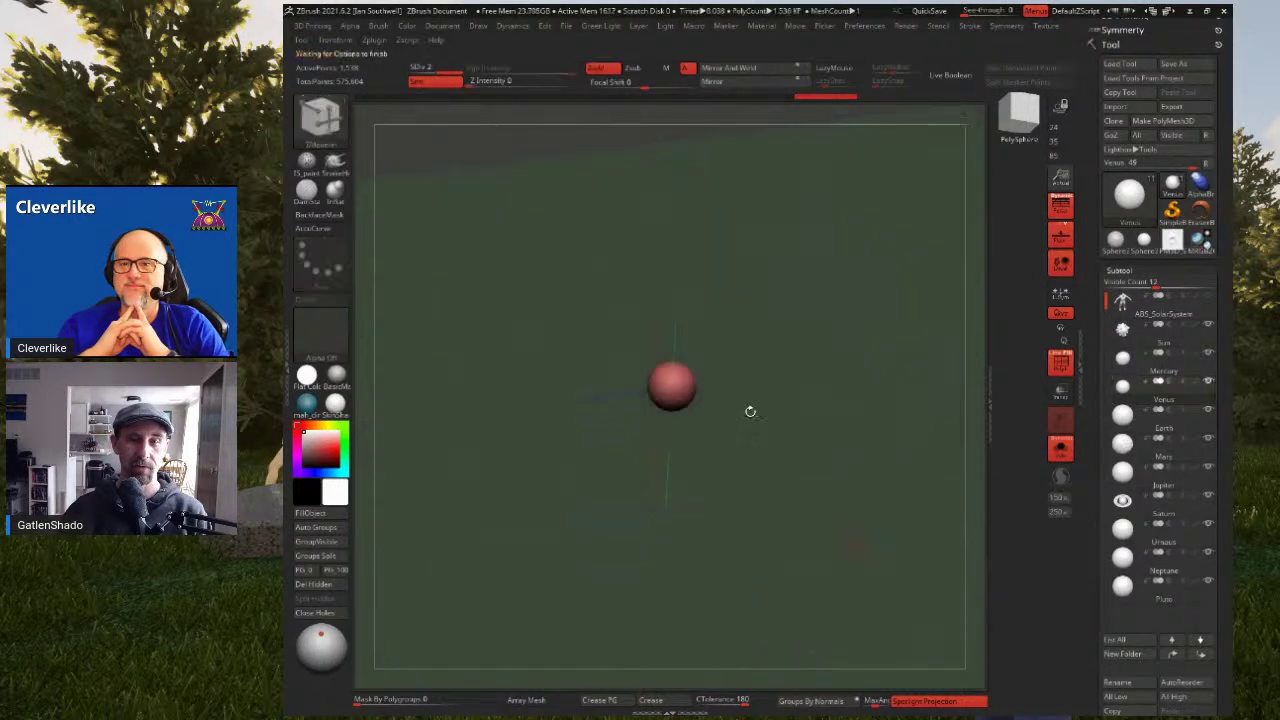
pyautogui.click(737, 500)
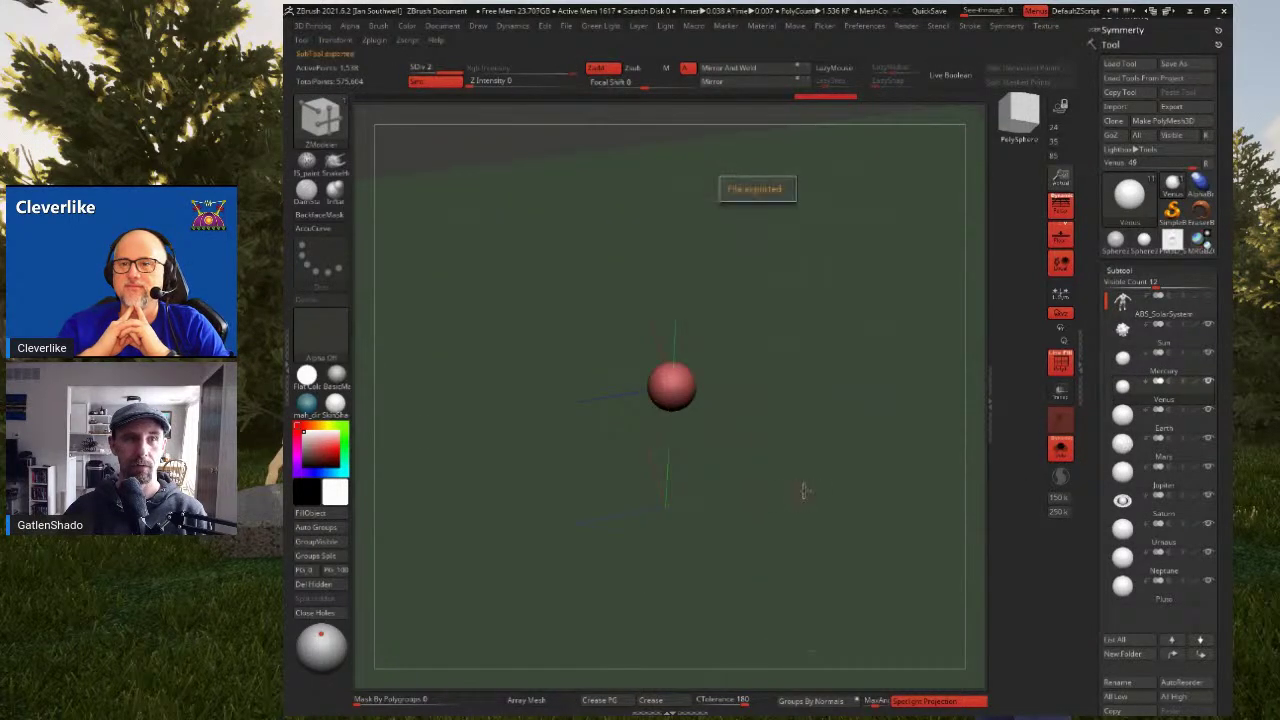
# Export the Earth and Mars subtools individually as Earth.fbx and Mars.fbx into the SolarSystem folder
pyautogui.click(1158, 430)
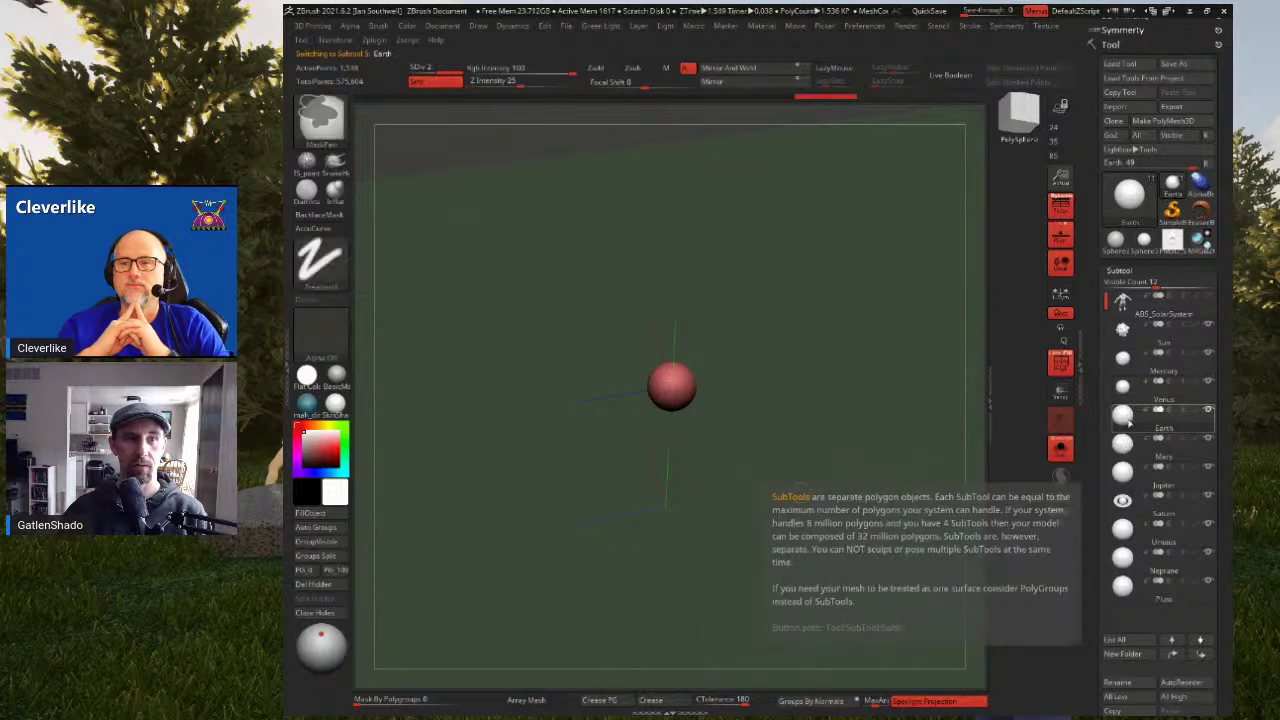
pyautogui.hotkey('ctrl', 'e')
pyautogui.click(872, 561)
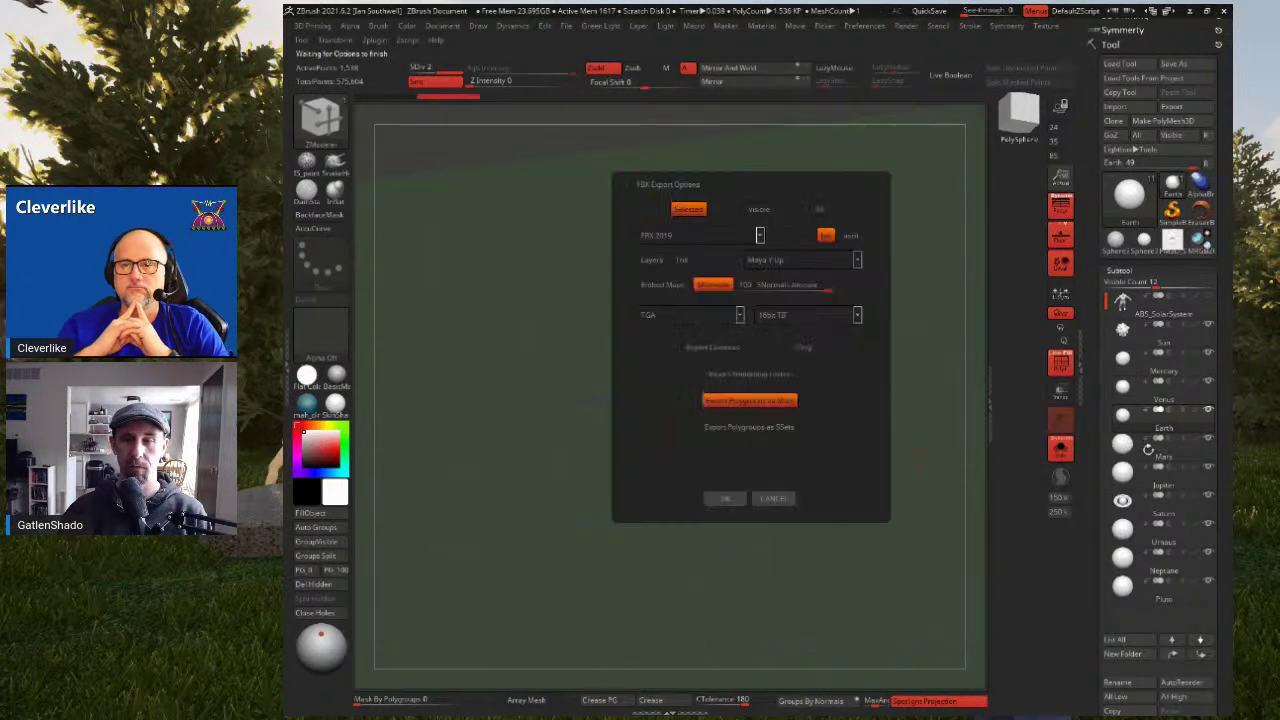
pyautogui.click(737, 500)
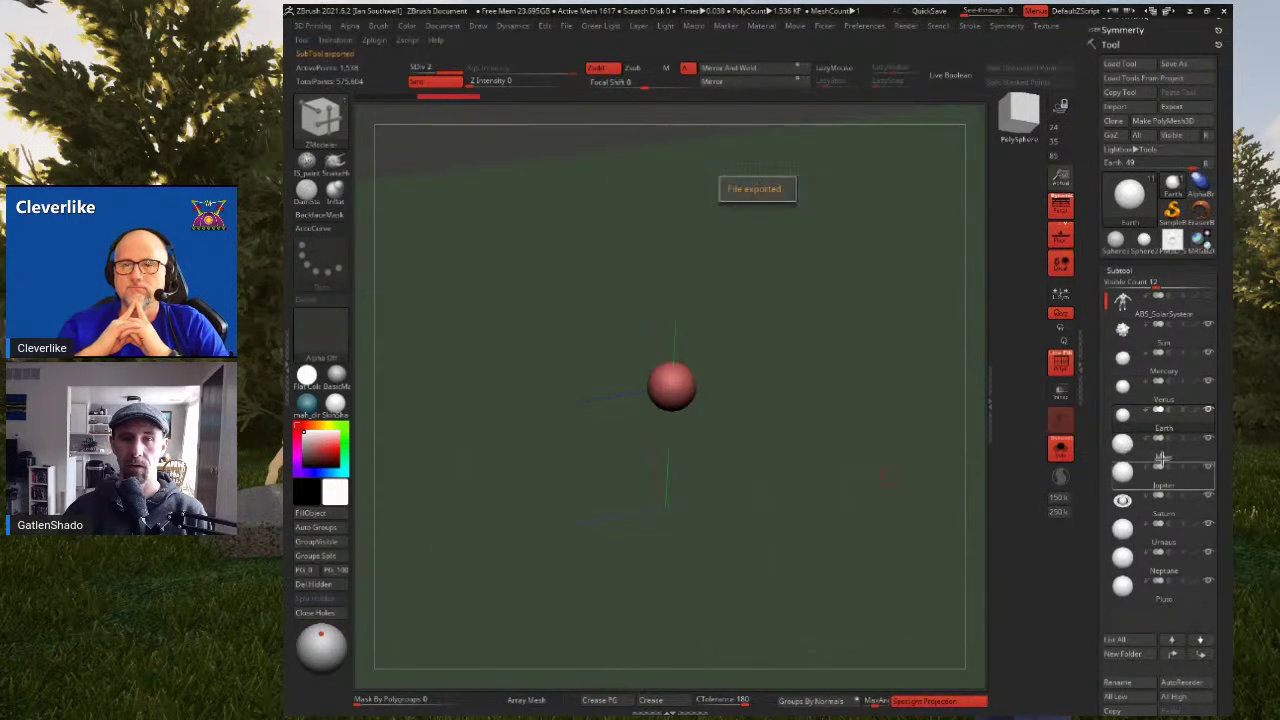
pyautogui.click(1163, 454)
pyautogui.hotkey('ctrl', 'e')
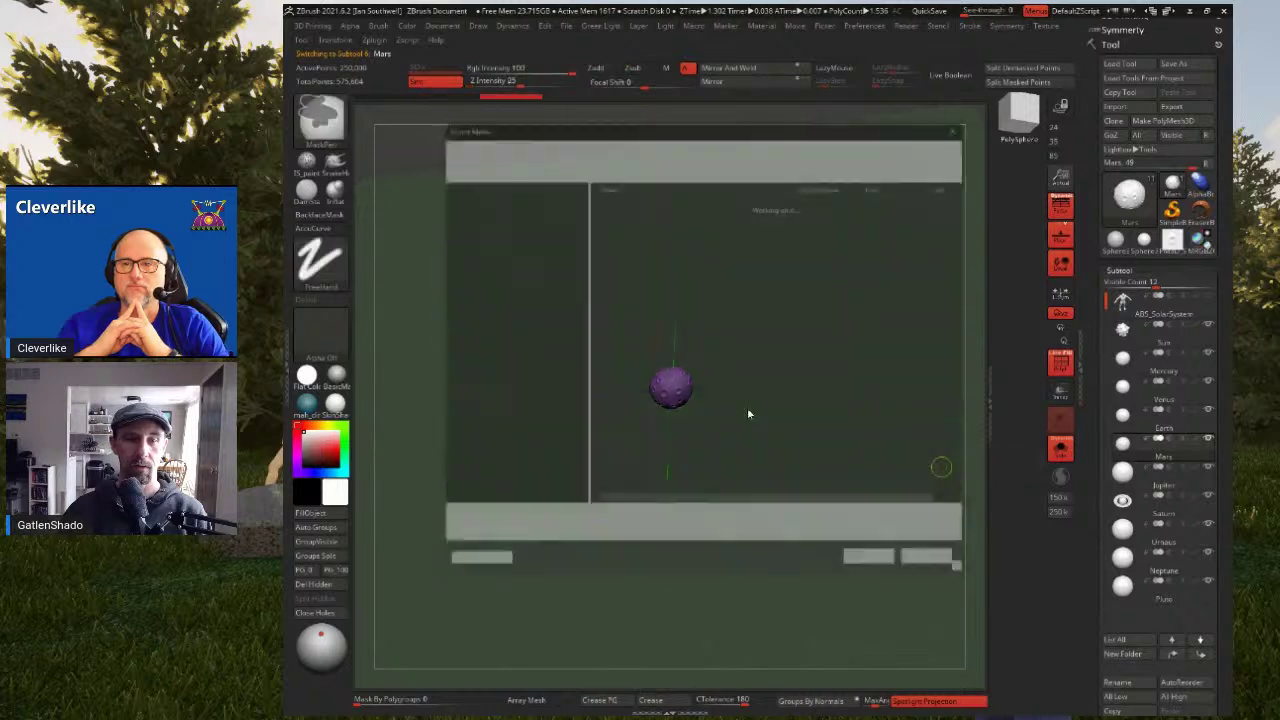
pyautogui.click(874, 563)
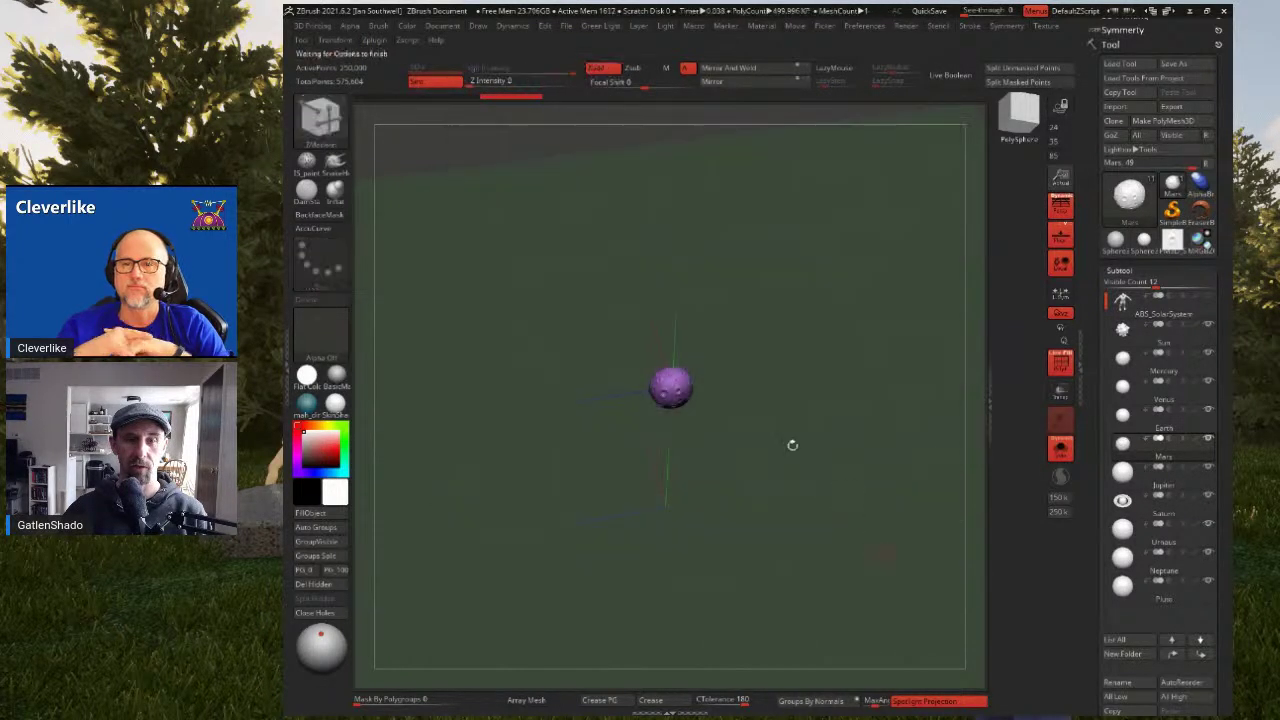
pyautogui.click(743, 497)
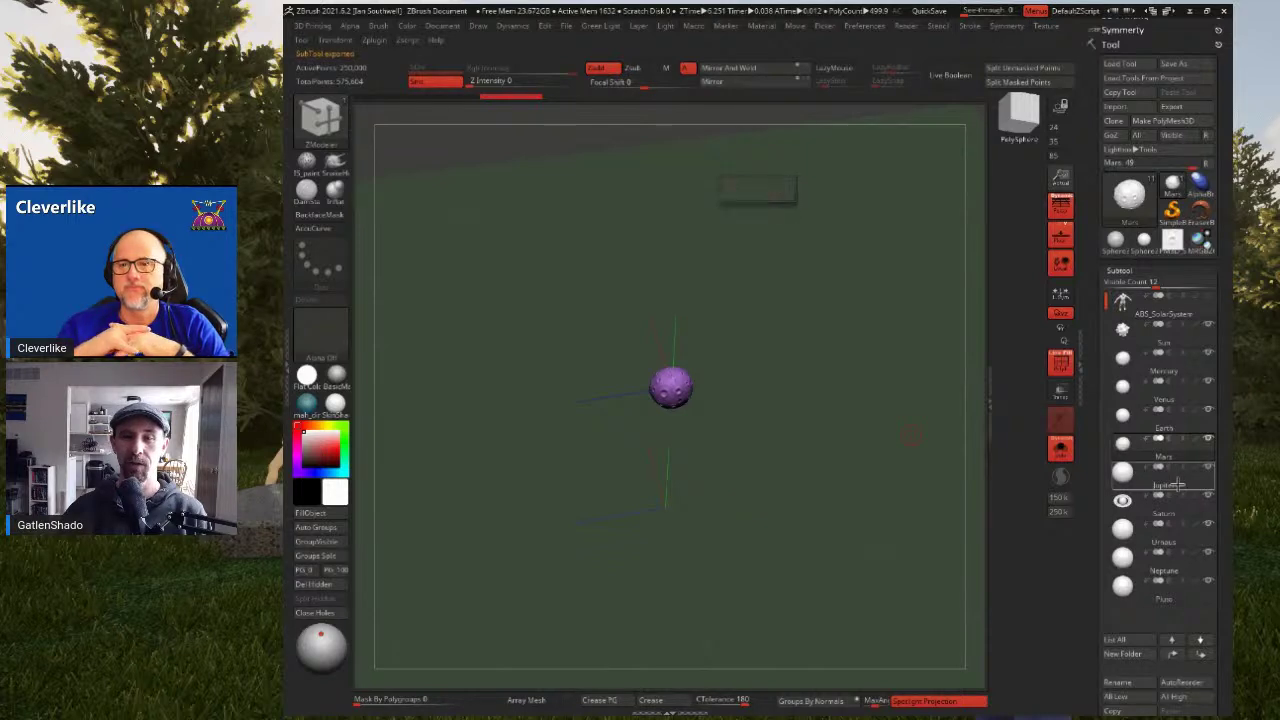
# Export the Jupiter and Saturn subtools individually as Jupiter.fbx and Saturn.fbx into the SolarSystem folder
pyautogui.click(1178, 485)
pyautogui.click(1171, 106)
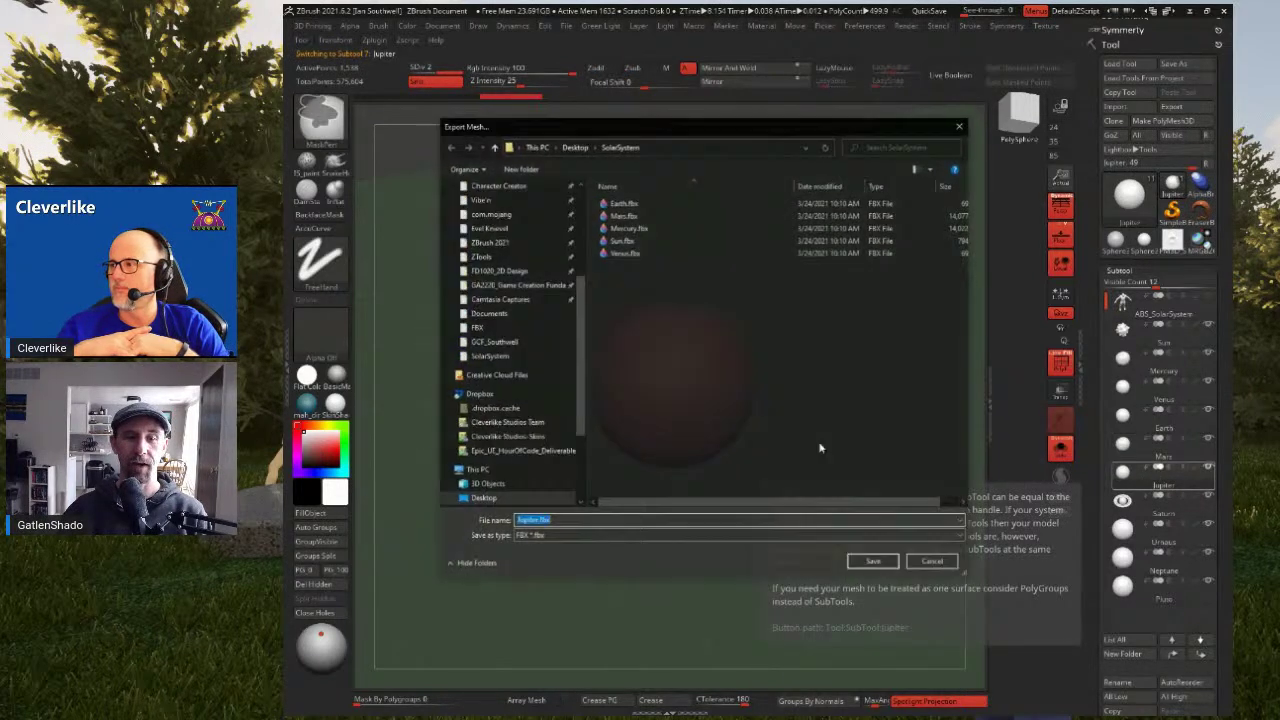
pyautogui.click(872, 561)
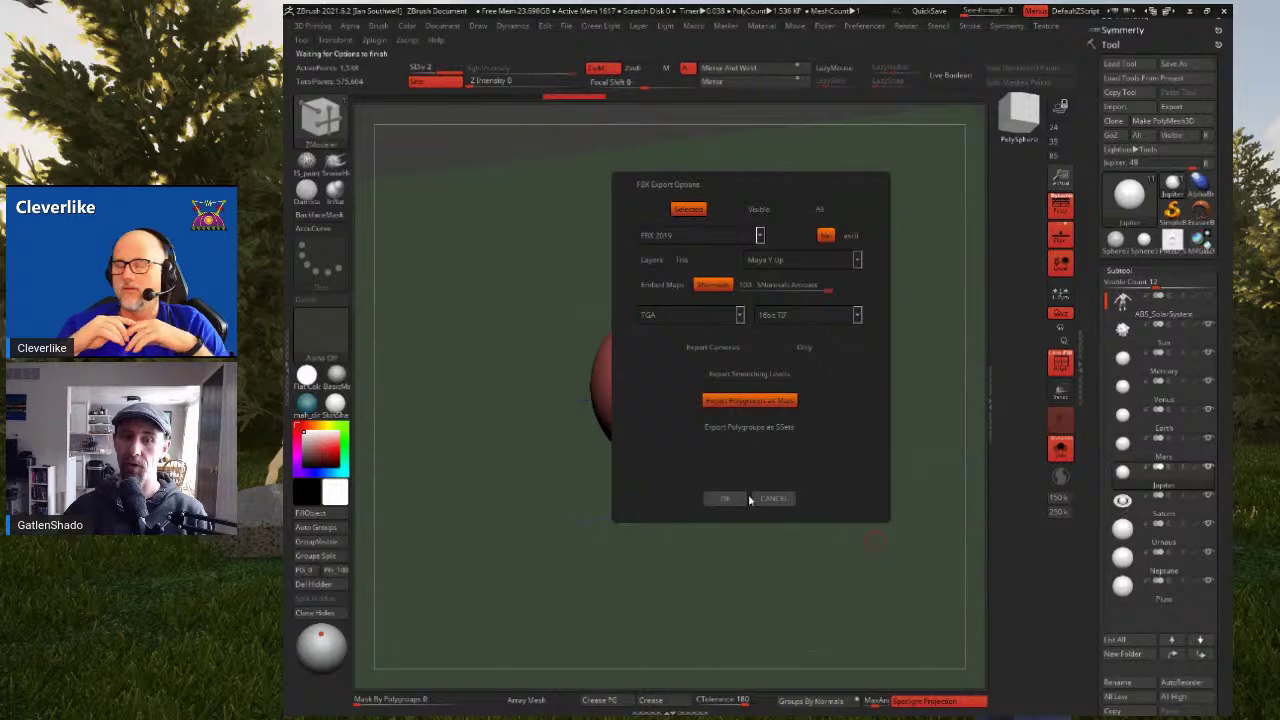
pyautogui.click(737, 498)
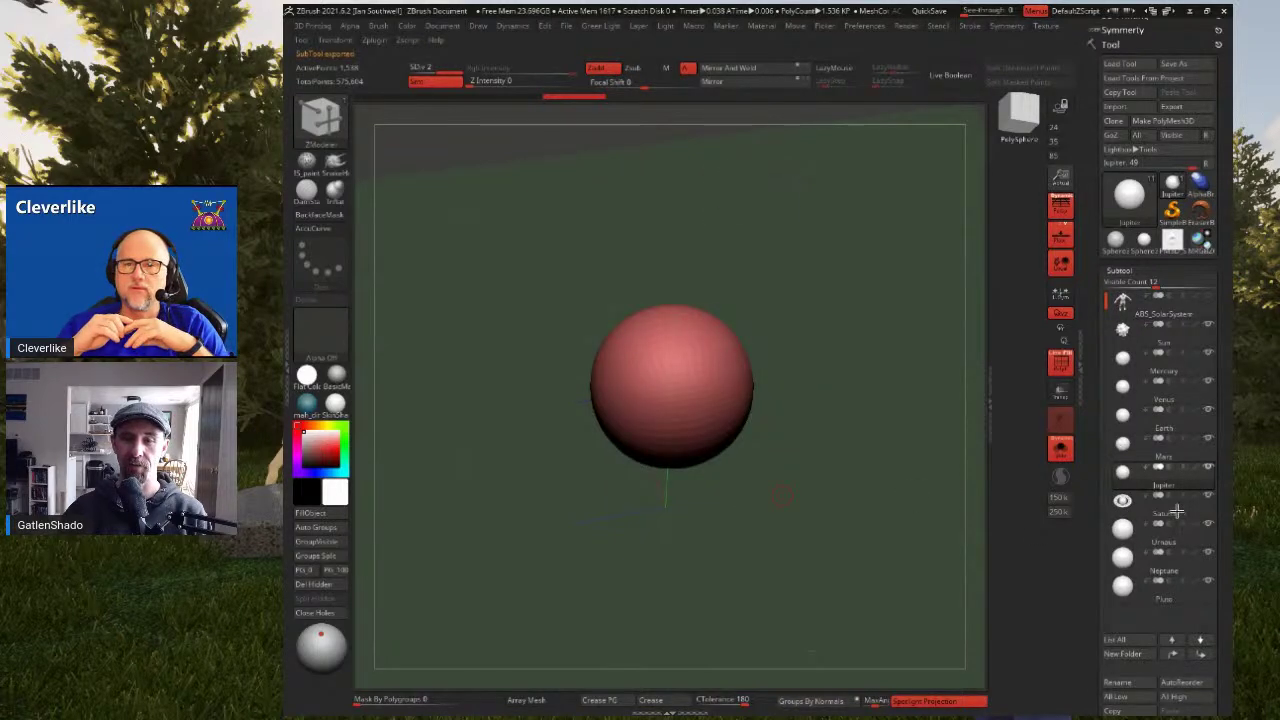
pyautogui.click(1178, 512)
pyautogui.click(1171, 106)
pyautogui.click(868, 563)
pyautogui.click(710, 498)
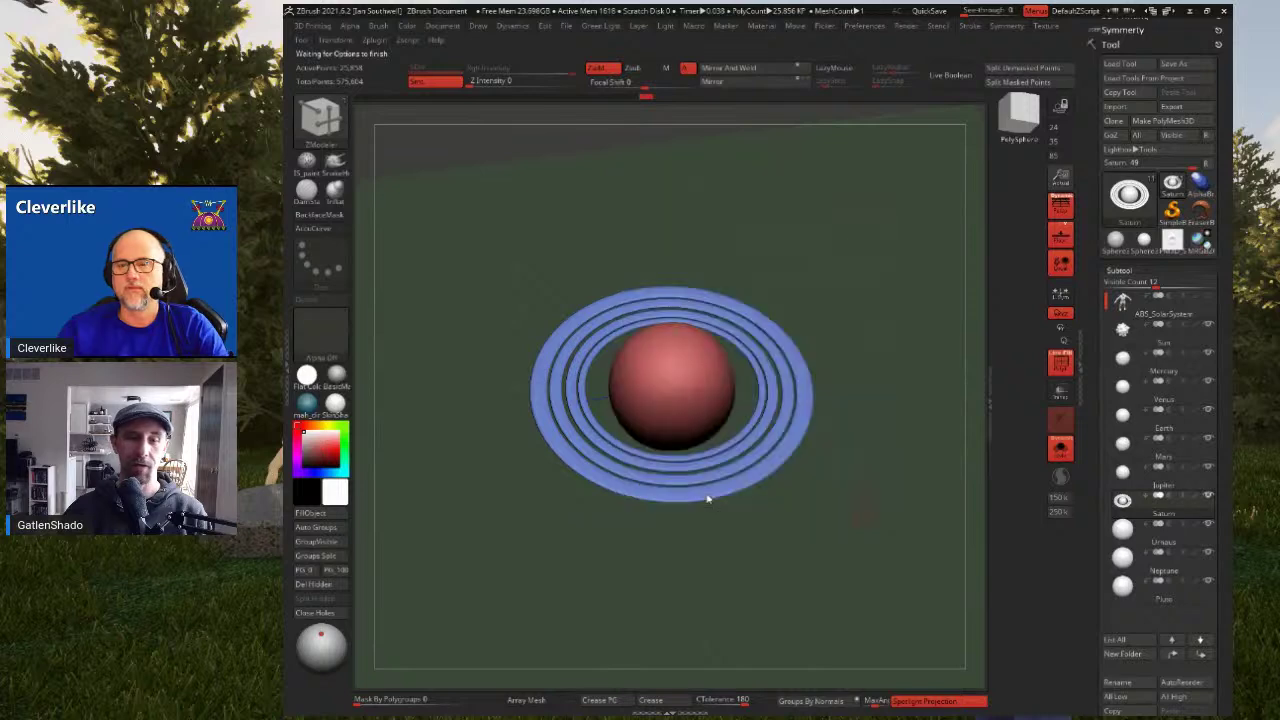
# Export the Uranus and Neptune subtools individually as FBX files named after their subtools into the SolarSystem folder
pyautogui.hotkey('alt', 'Down')
pyautogui.hotkey('ctrl', 'e')
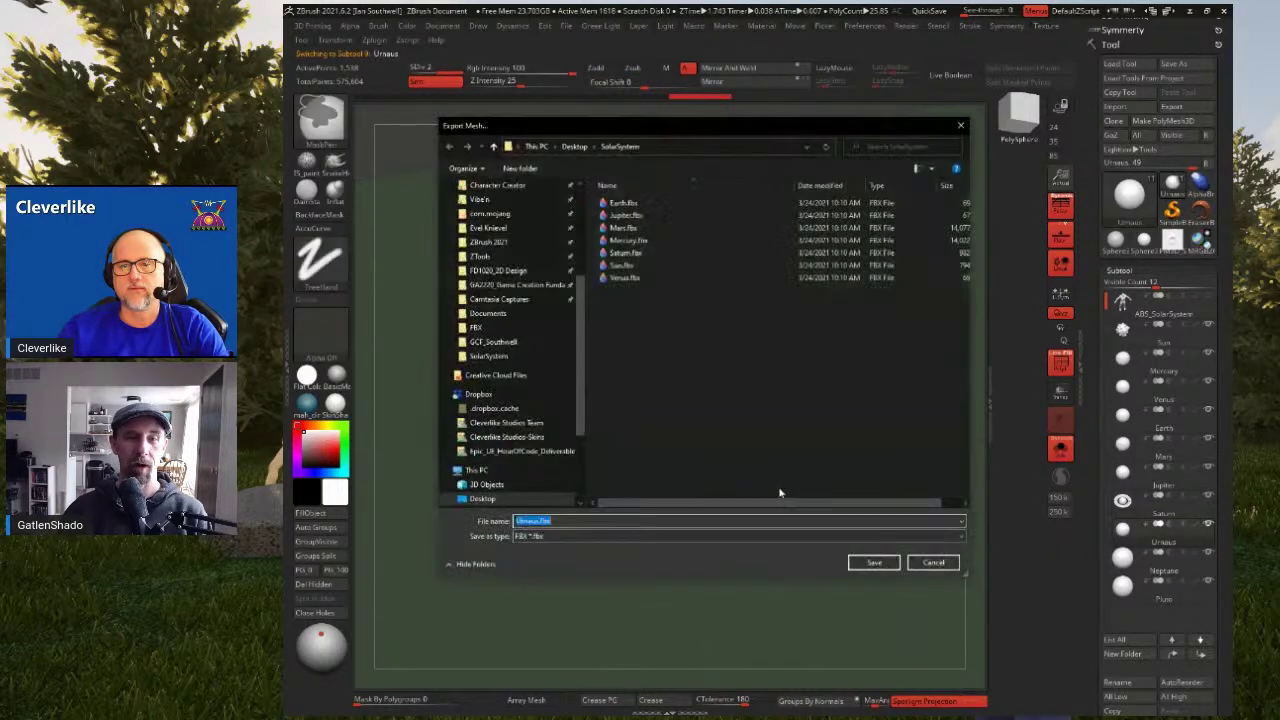
pyautogui.click(874, 562)
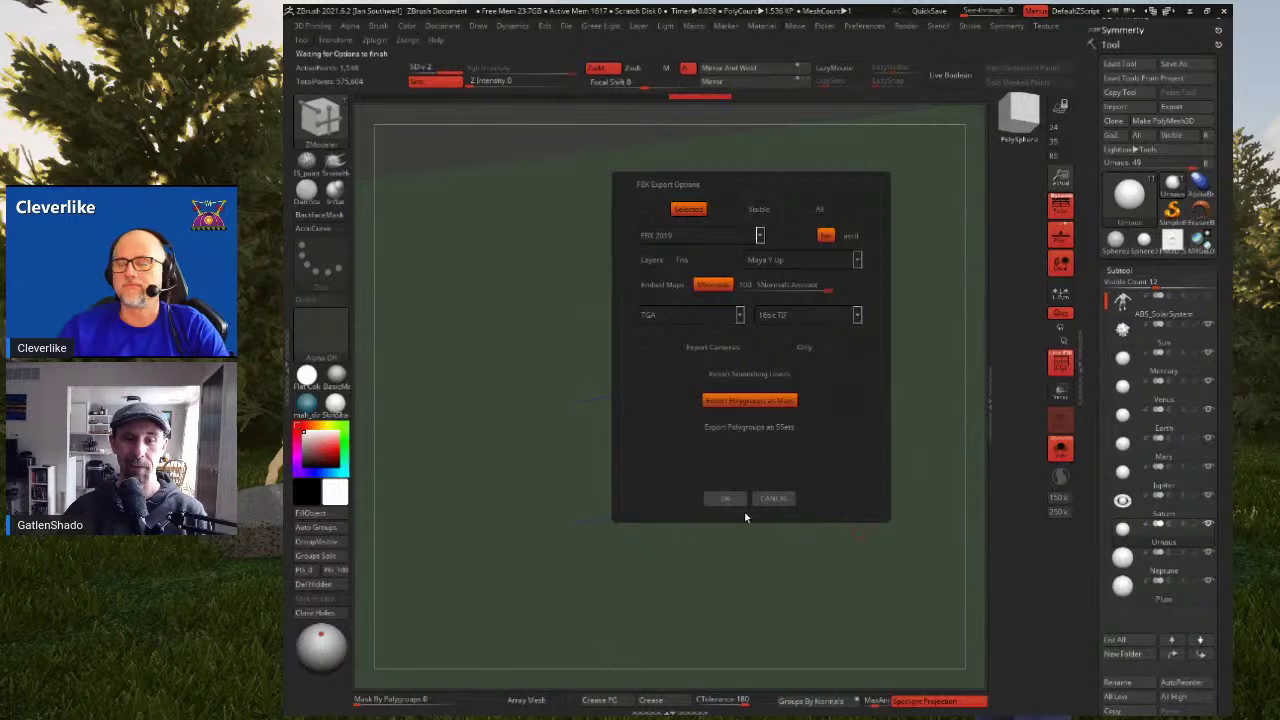
pyautogui.click(736, 498)
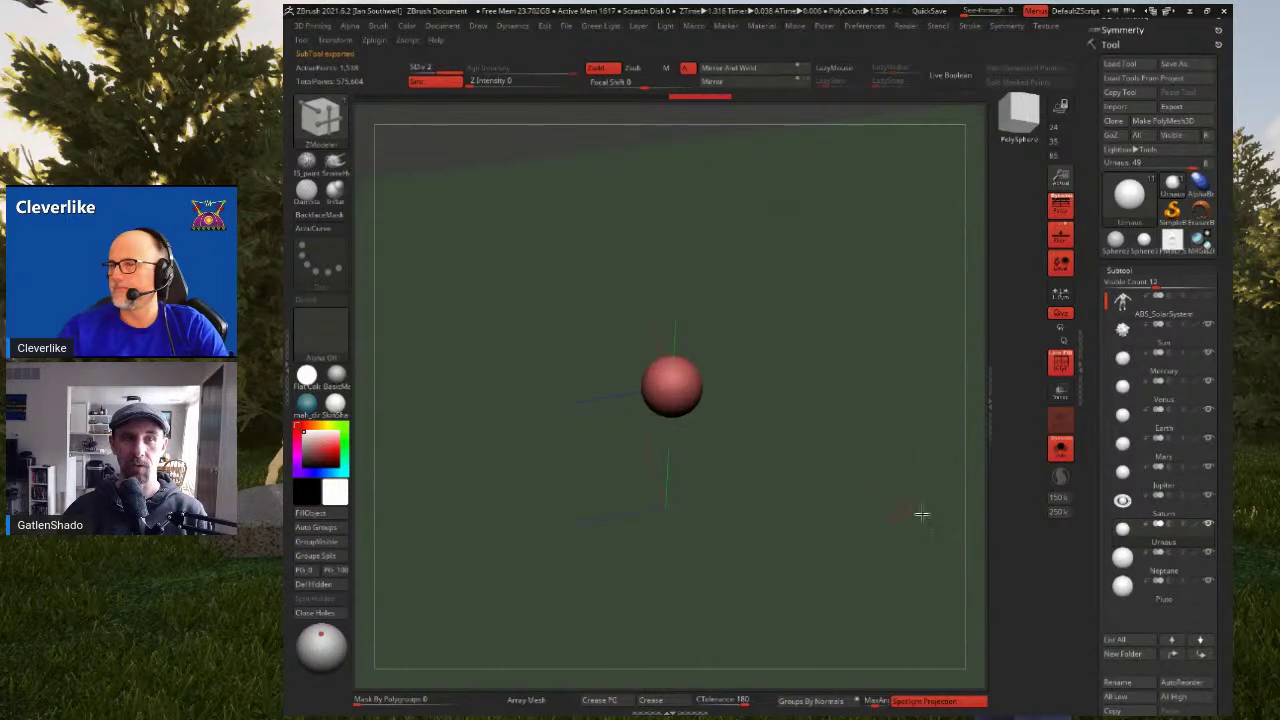
pyautogui.hotkey('alt', 'Down')
pyautogui.hotkey('ctrl', 'e')
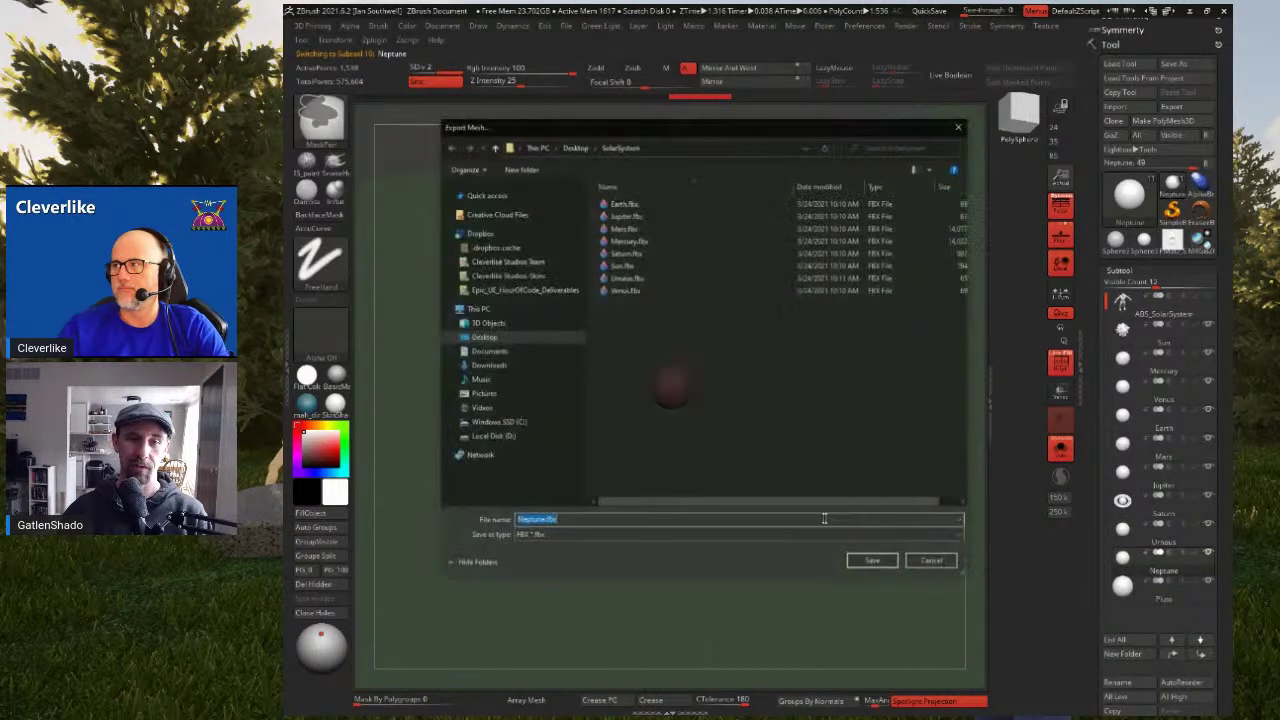
pyautogui.click(866, 561)
pyautogui.click(736, 498)
# Export the Pluto subtool as FBX into the SolarSystem folder and make the ABS_SolarSystem mannequin the active subtool
pyautogui.hotkey('alt', 'Down')
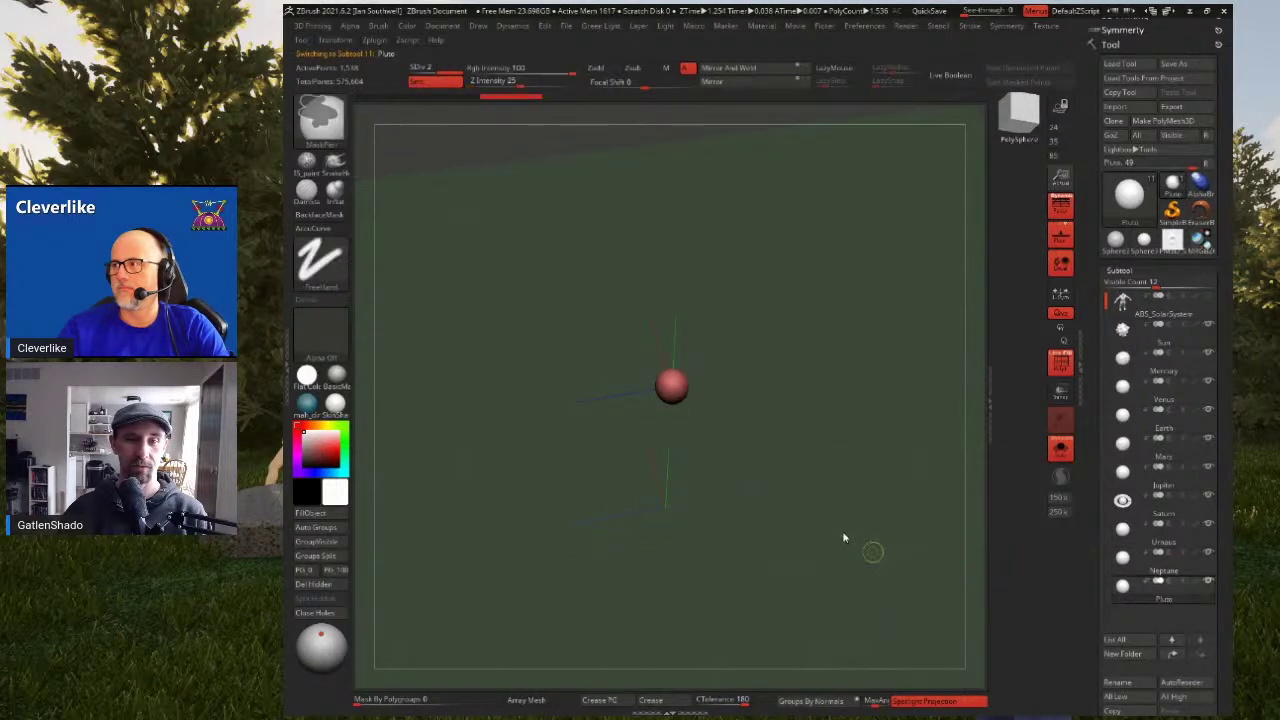
pyautogui.hotkey('ctrl', 'e')
pyautogui.click(870, 562)
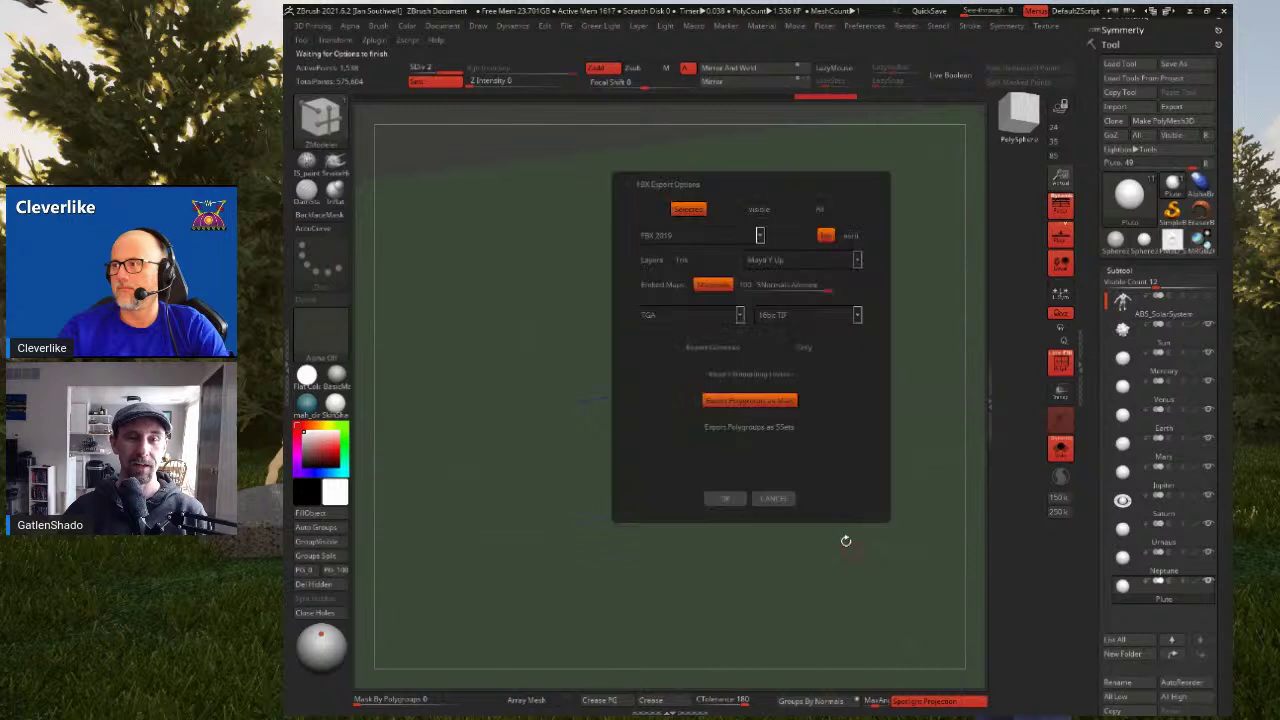
pyautogui.click(725, 498)
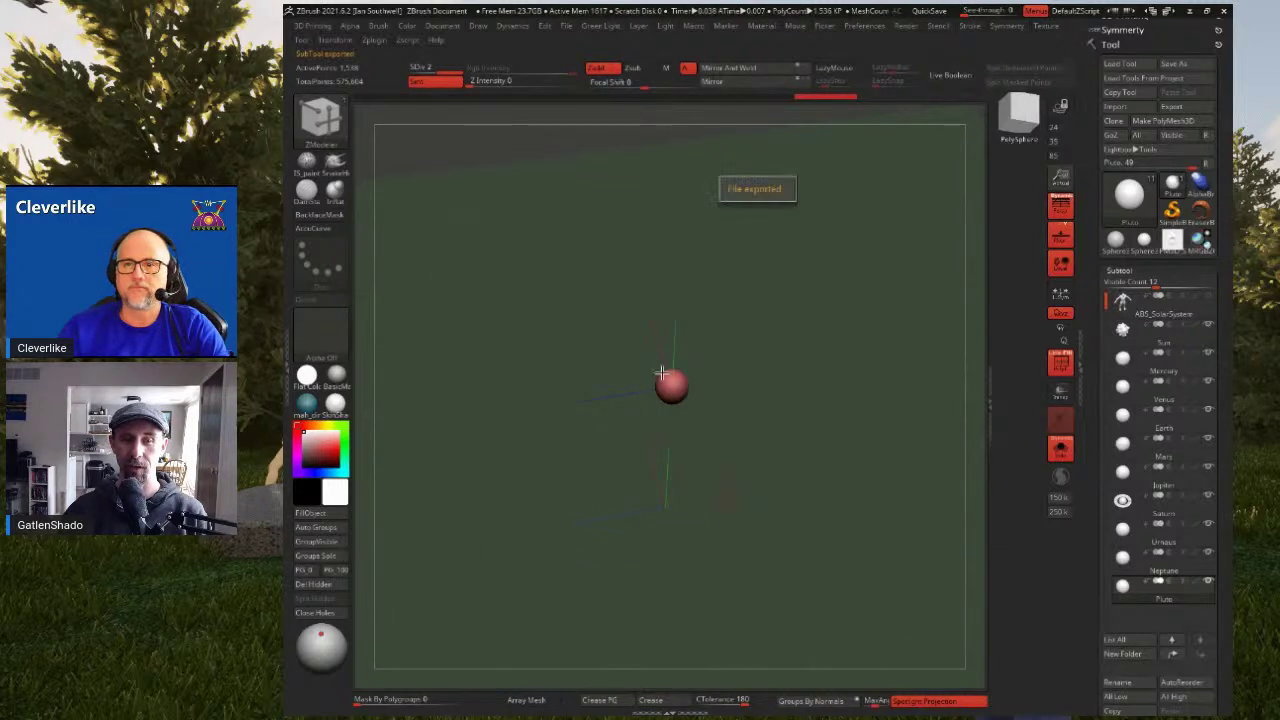
pyautogui.click(1157, 316)
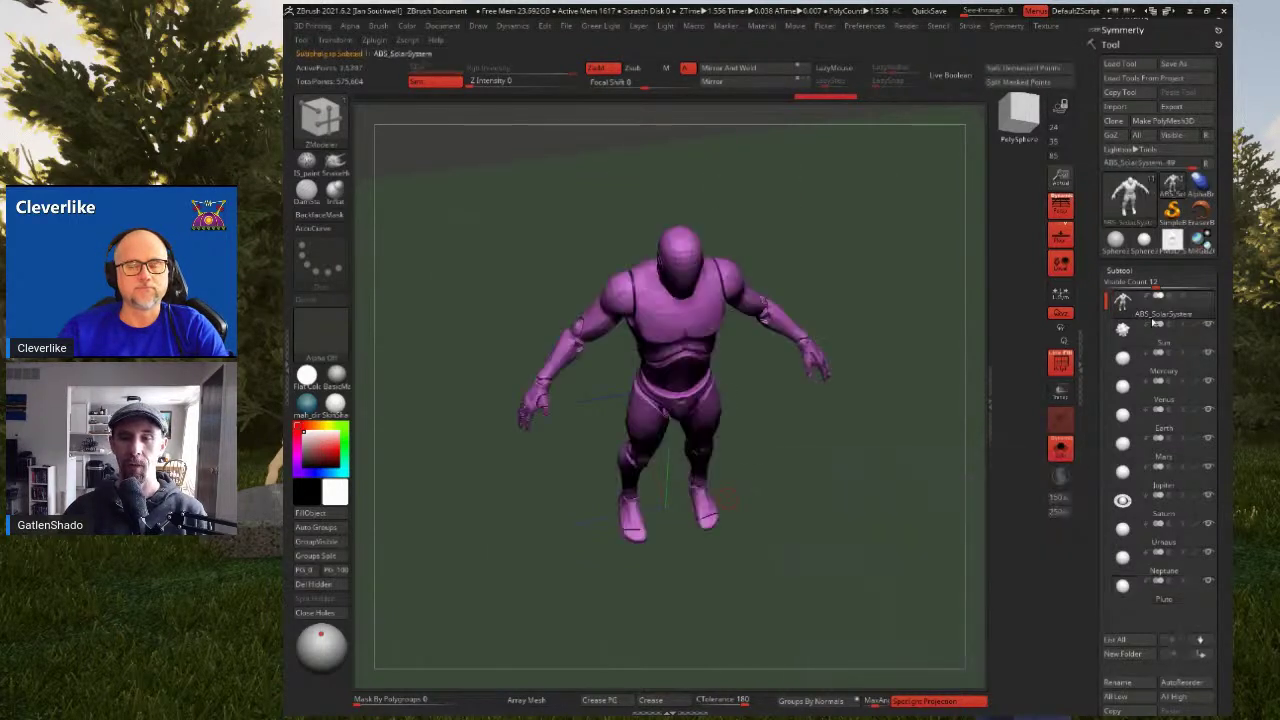
# Minimize ZBrush and review the exported Sun and planet FBX files in the SolarSystem folder on the desktop
pyautogui.moveTo(810, 509)
pyautogui.keyDown('shift'); pyautogui.mouseDown()
pyautogui.moveTo(814, 472)
pyautogui.moveTo(814, 489)
pyautogui.moveTo(836, 487)
pyautogui.moveTo(814, 486)
pyautogui.mouseUp(); pyautogui.keyUp('shift')
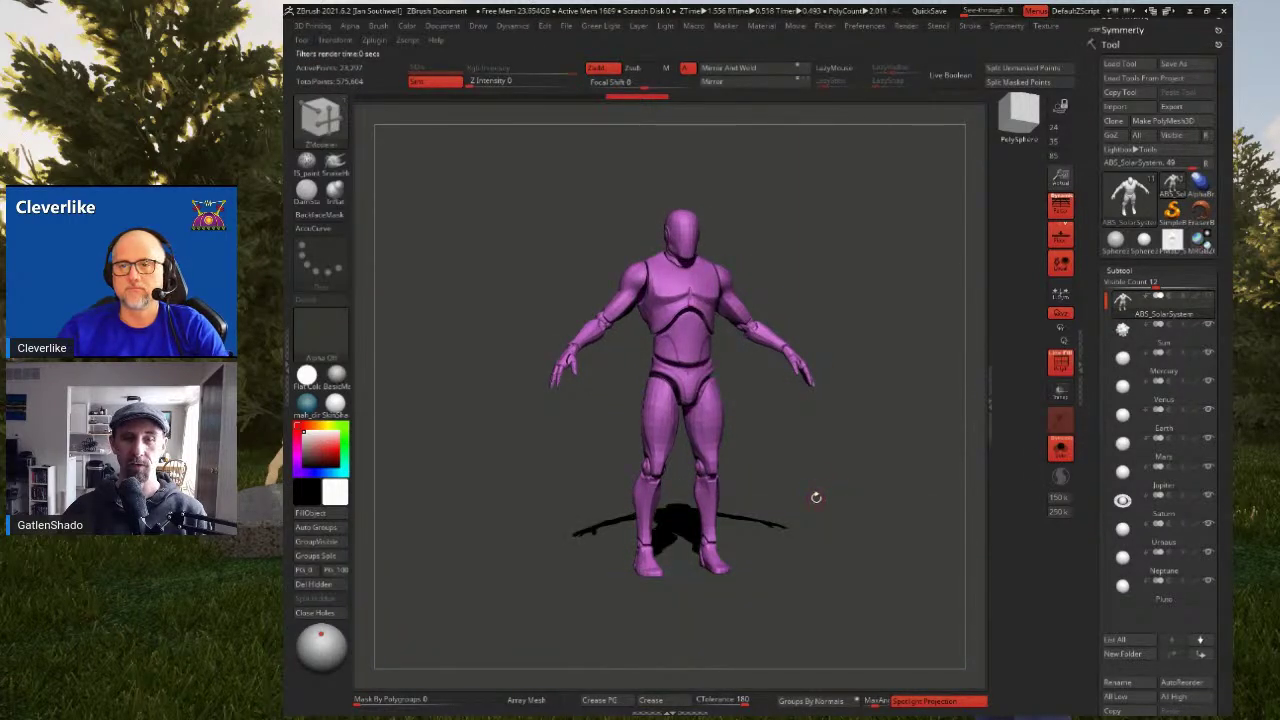
pyautogui.moveTo(816, 497)
pyautogui.mouseDown()
pyautogui.moveTo(828, 487)
pyautogui.moveTo(828, 508)
pyautogui.mouseUp()
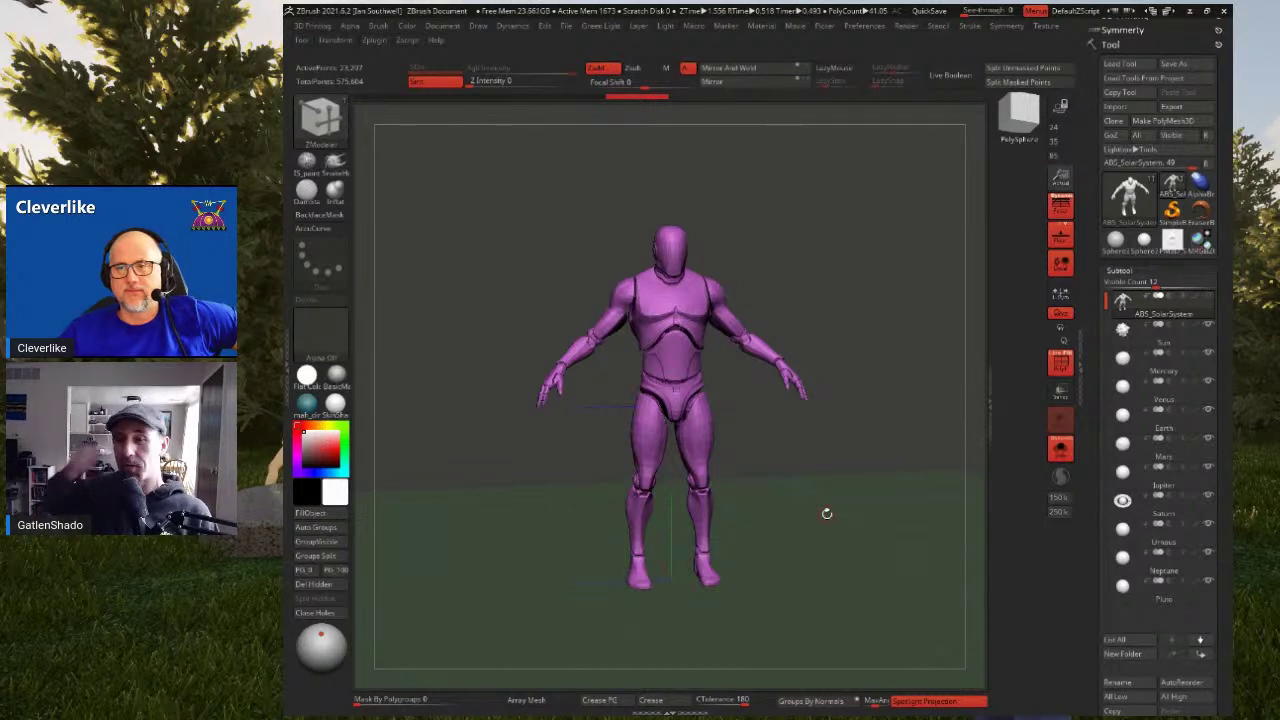
pyautogui.click(1189, 10)
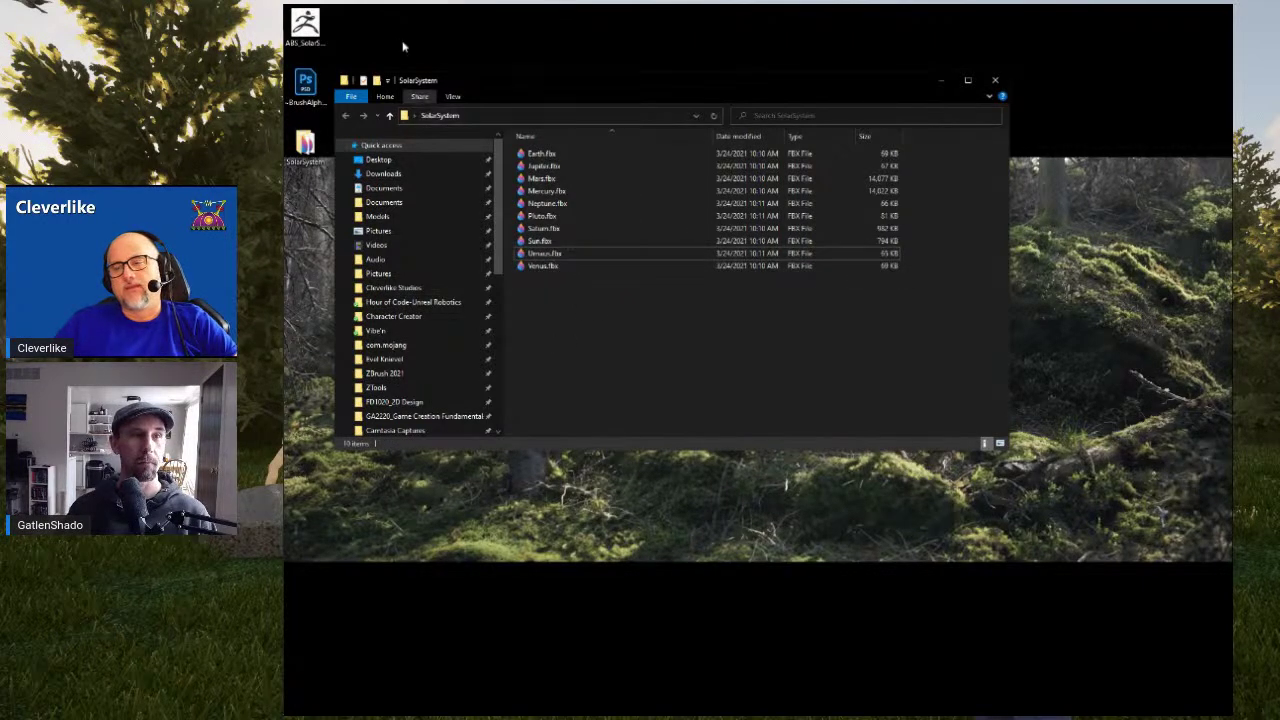
pyautogui.moveTo(506, 93); pyautogui.dragTo(546, 109)
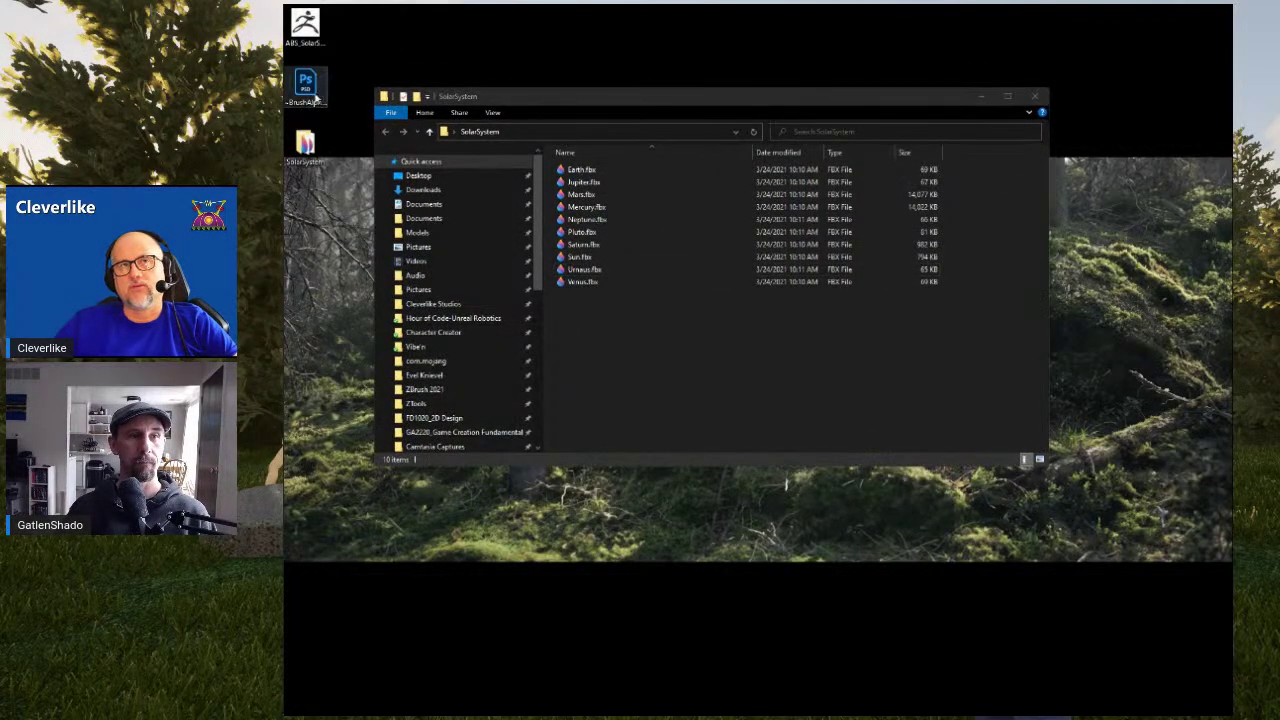
pyautogui.click(665, 356)
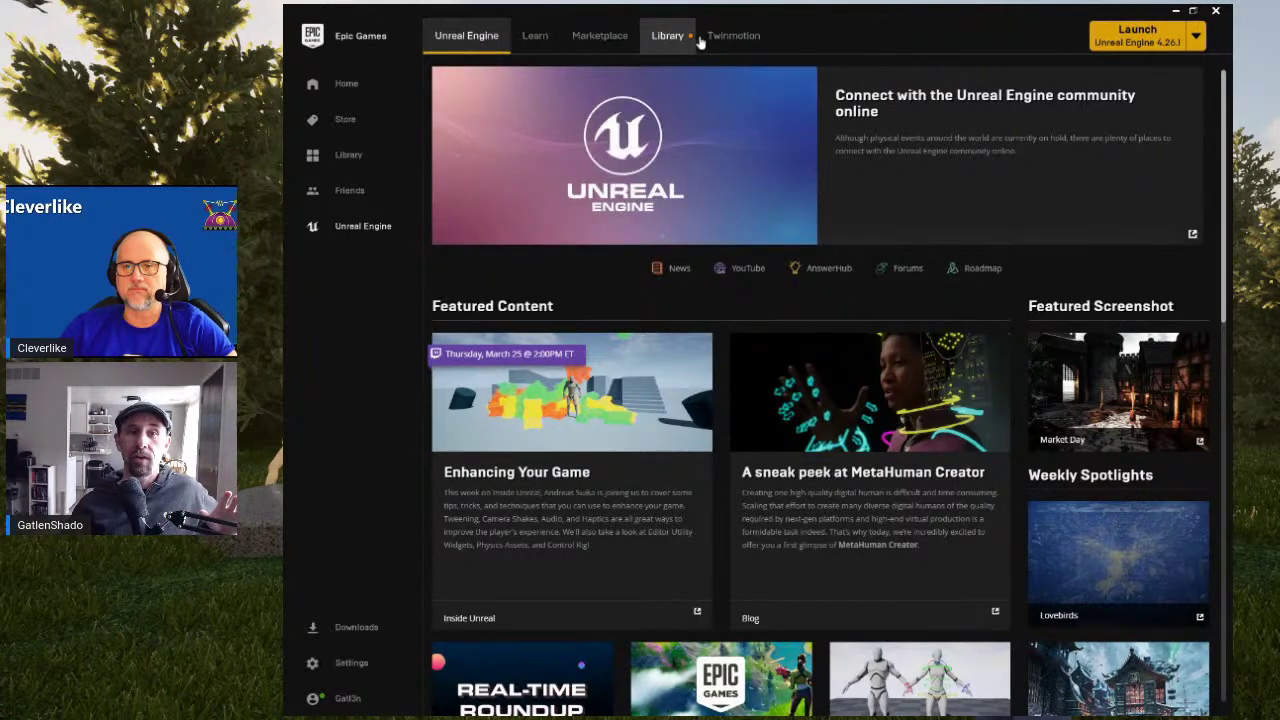
# Show the Twinmotion page in the Epic Games Launcher and look through its selectable versions, community support, online learning and plugin sections
pyautogui.click(735, 38)
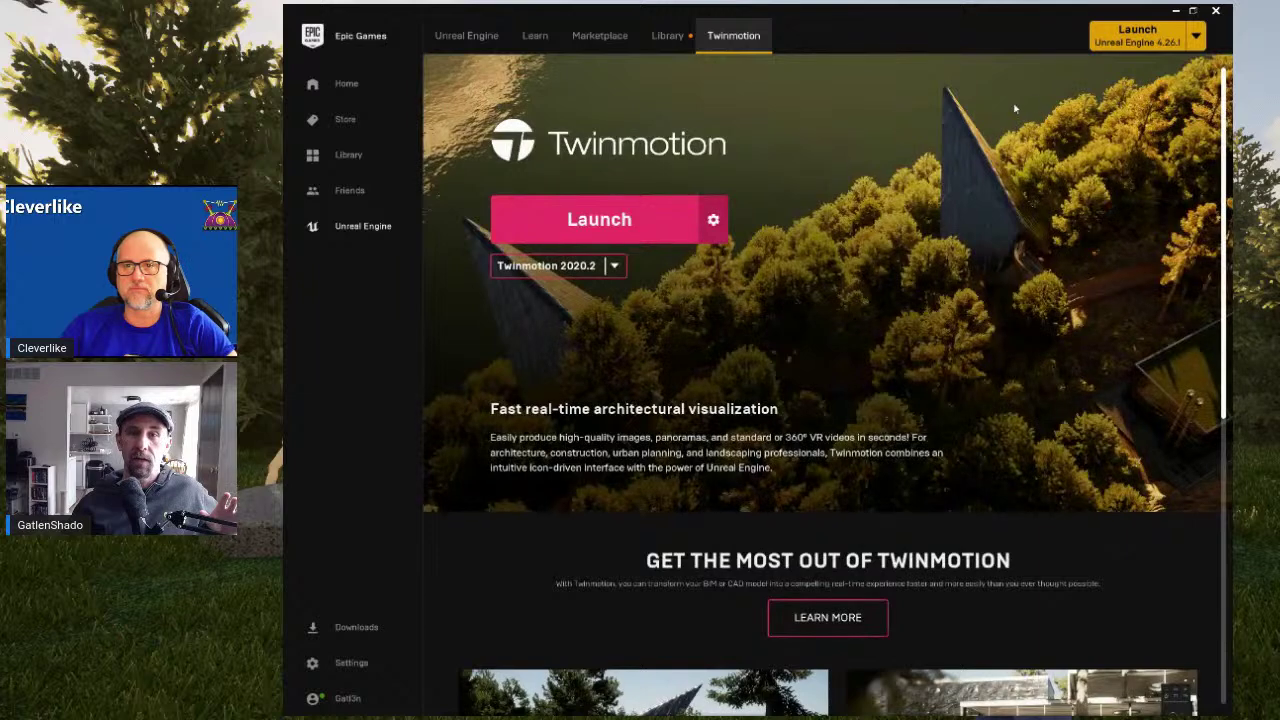
pyautogui.click(612, 266)
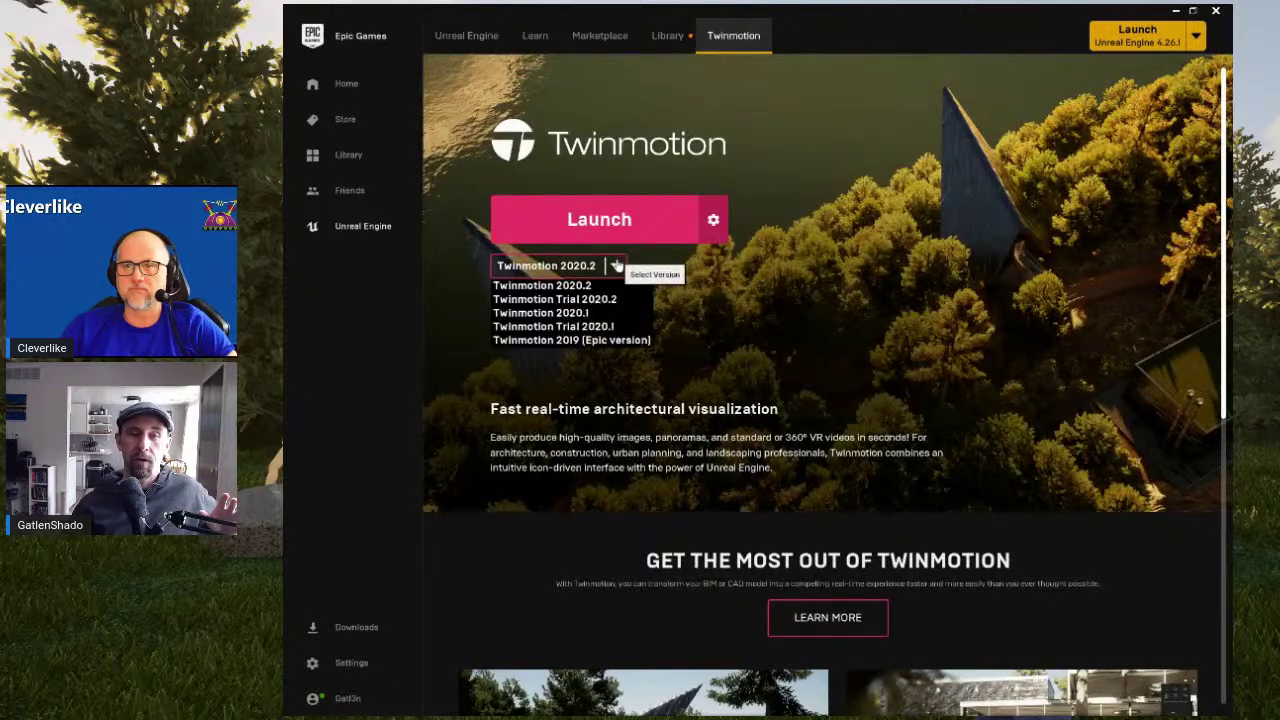
pyautogui.click(705, 316)
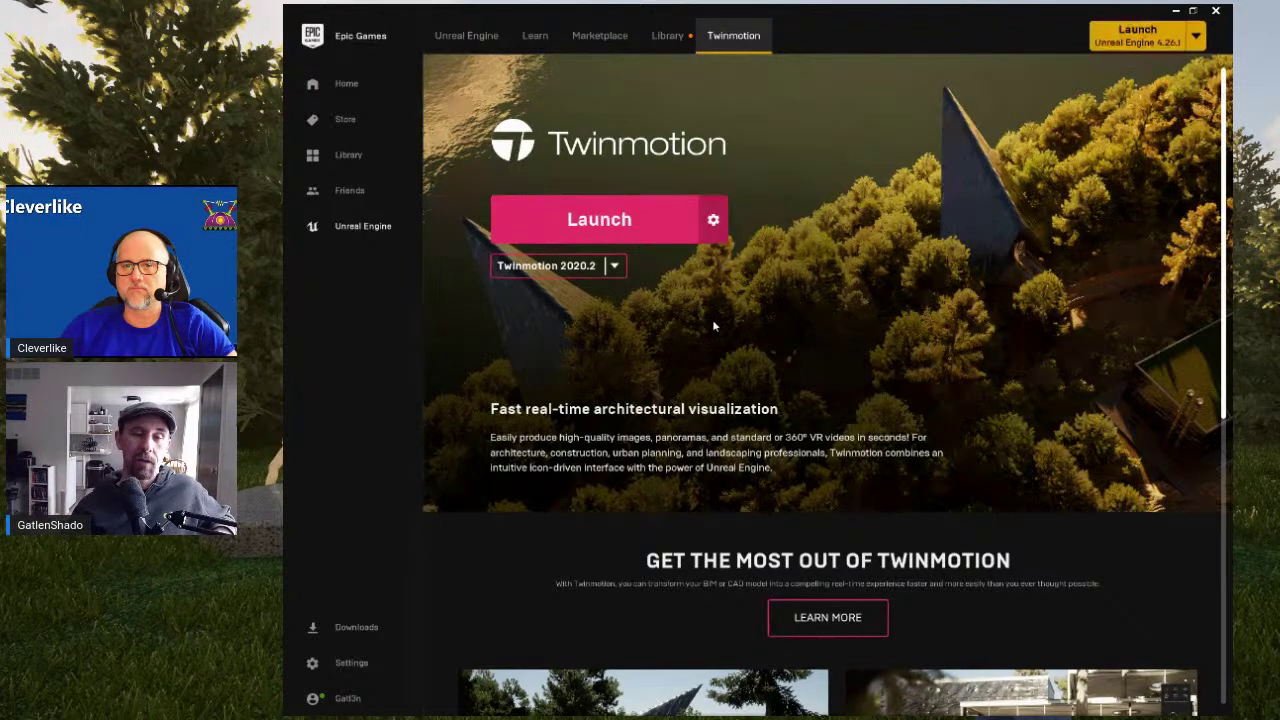
pyautogui.scroll(-3, 712, 319)
pyautogui.scroll(-5, 723, 407)
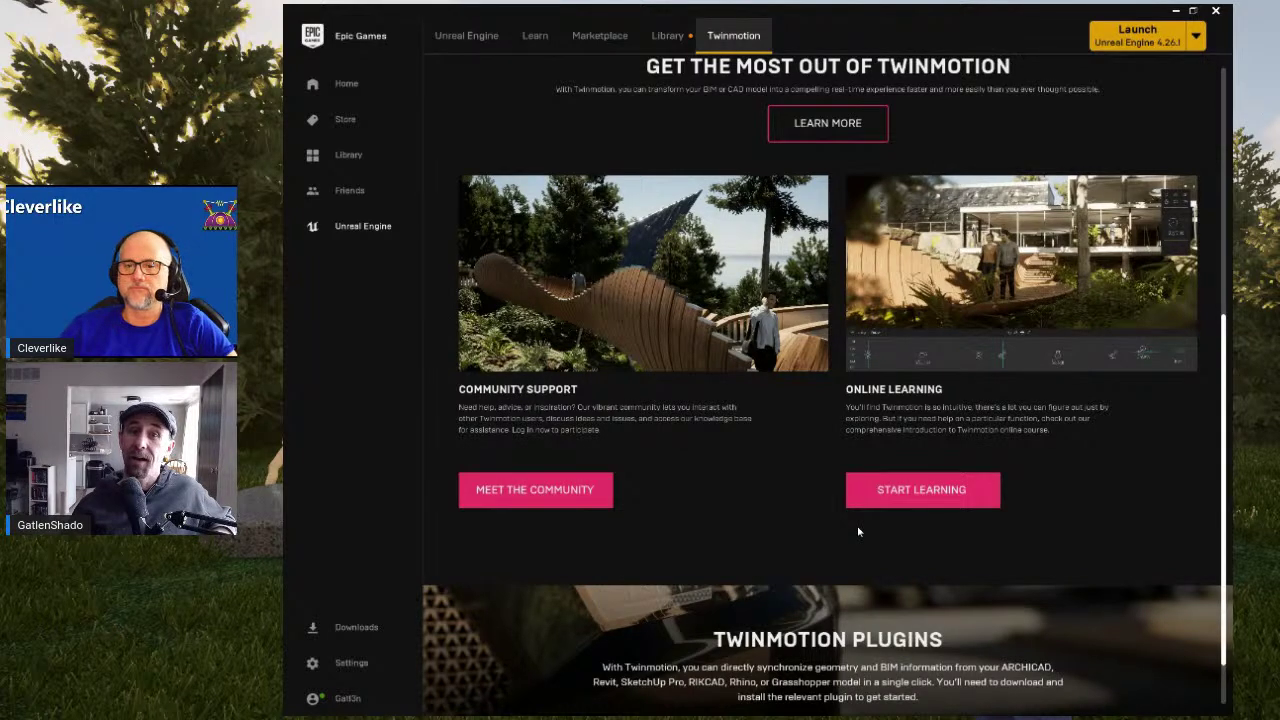
pyautogui.scroll(5, 857, 525)
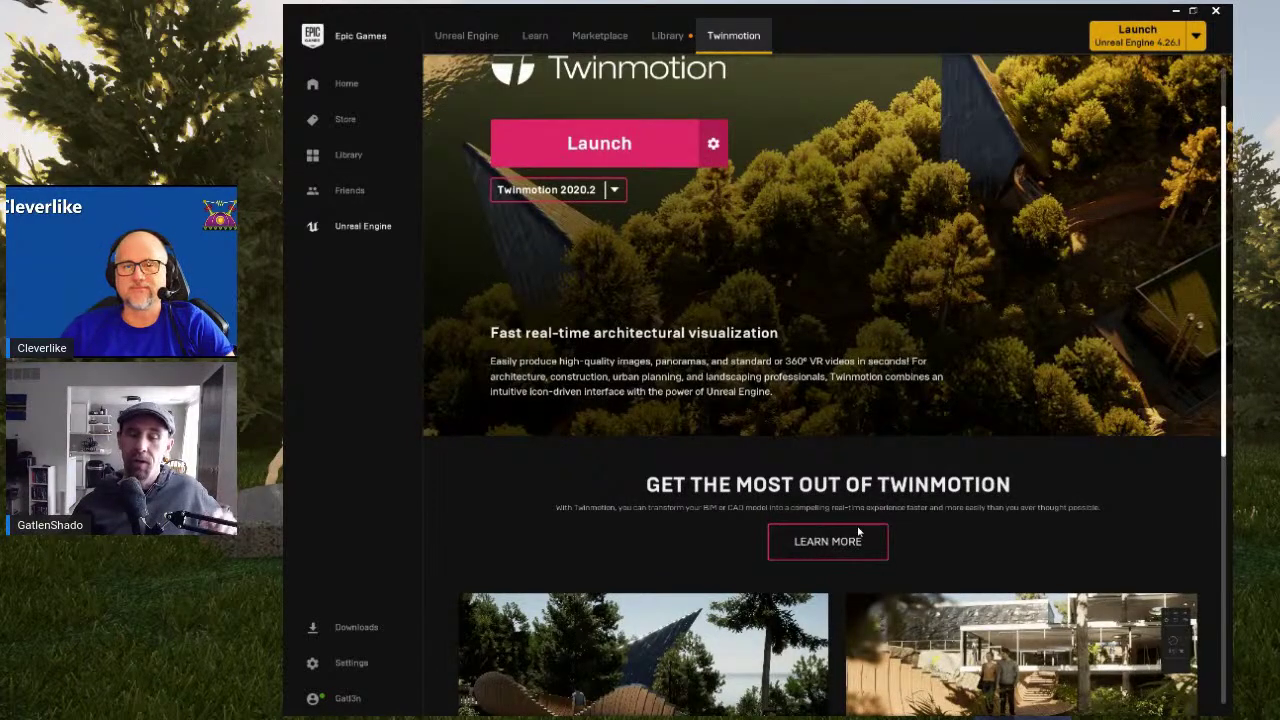
pyautogui.scroll(1, 858, 531)
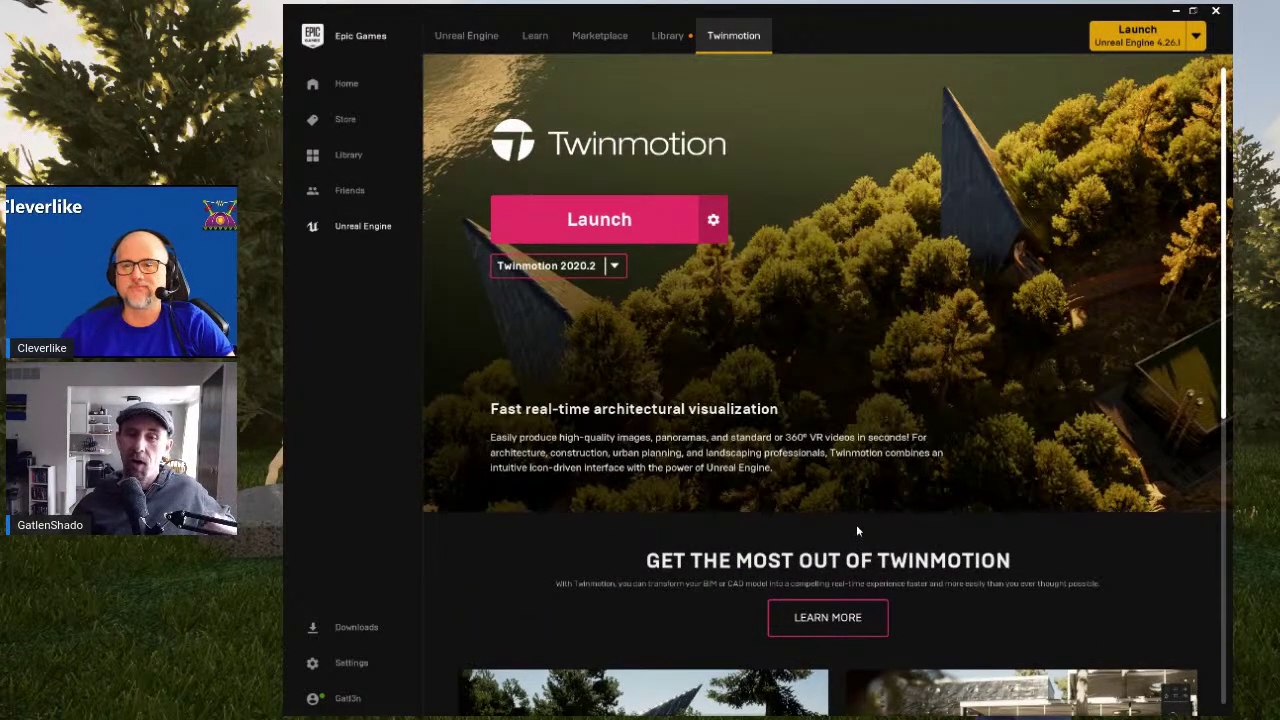